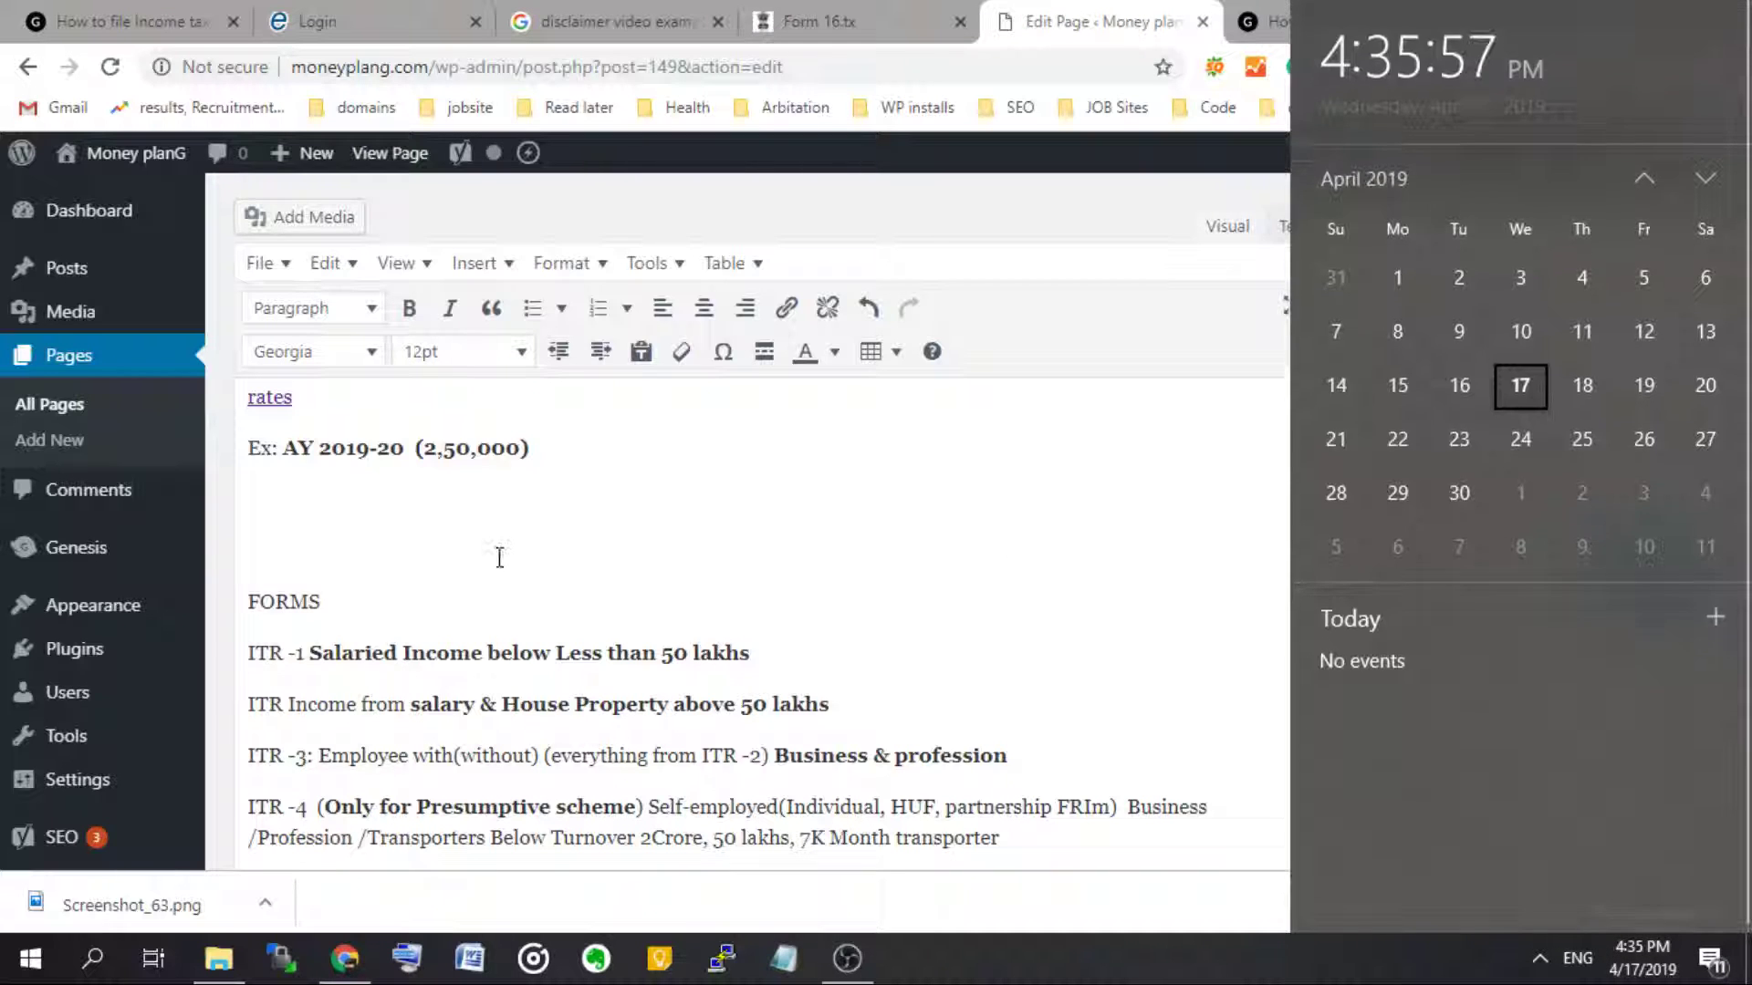
- Review the page's Before filing section on who must file a return, including the AY 2019-20 income example
{"action": "left_click", "coordinate": [508, 544]}
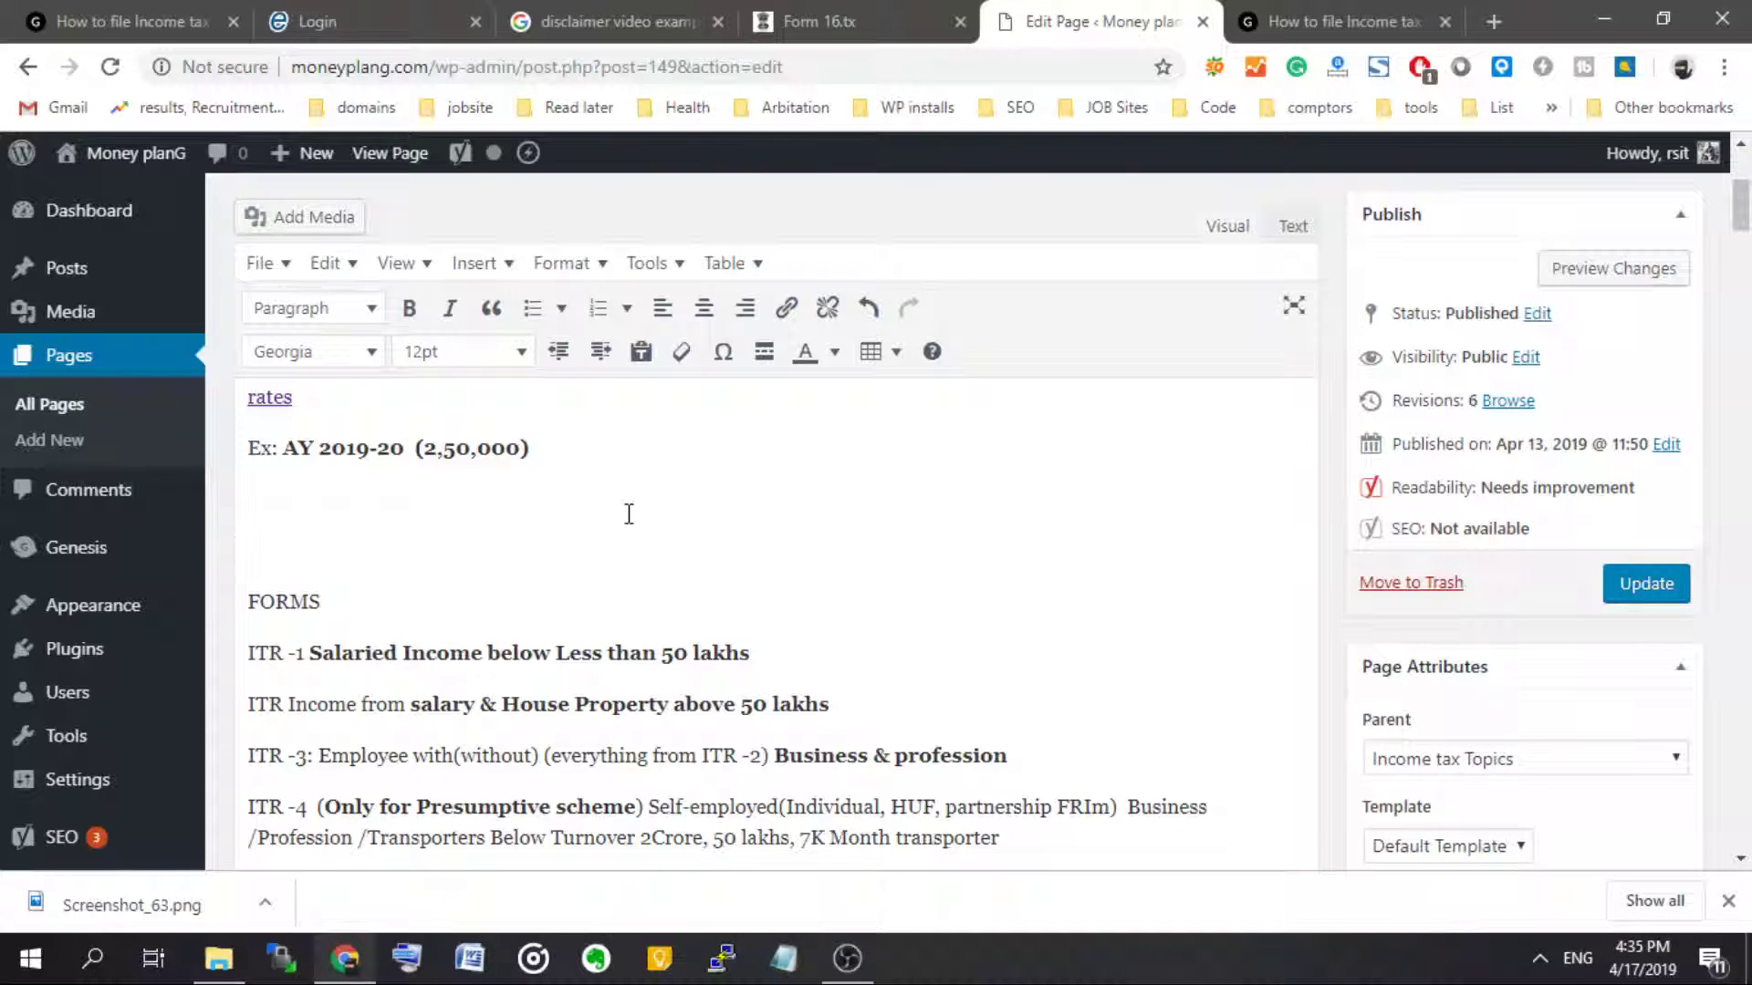
{"action": "left_click_drag", "start_coordinate": [318, 449], "coordinate": [378, 456]}
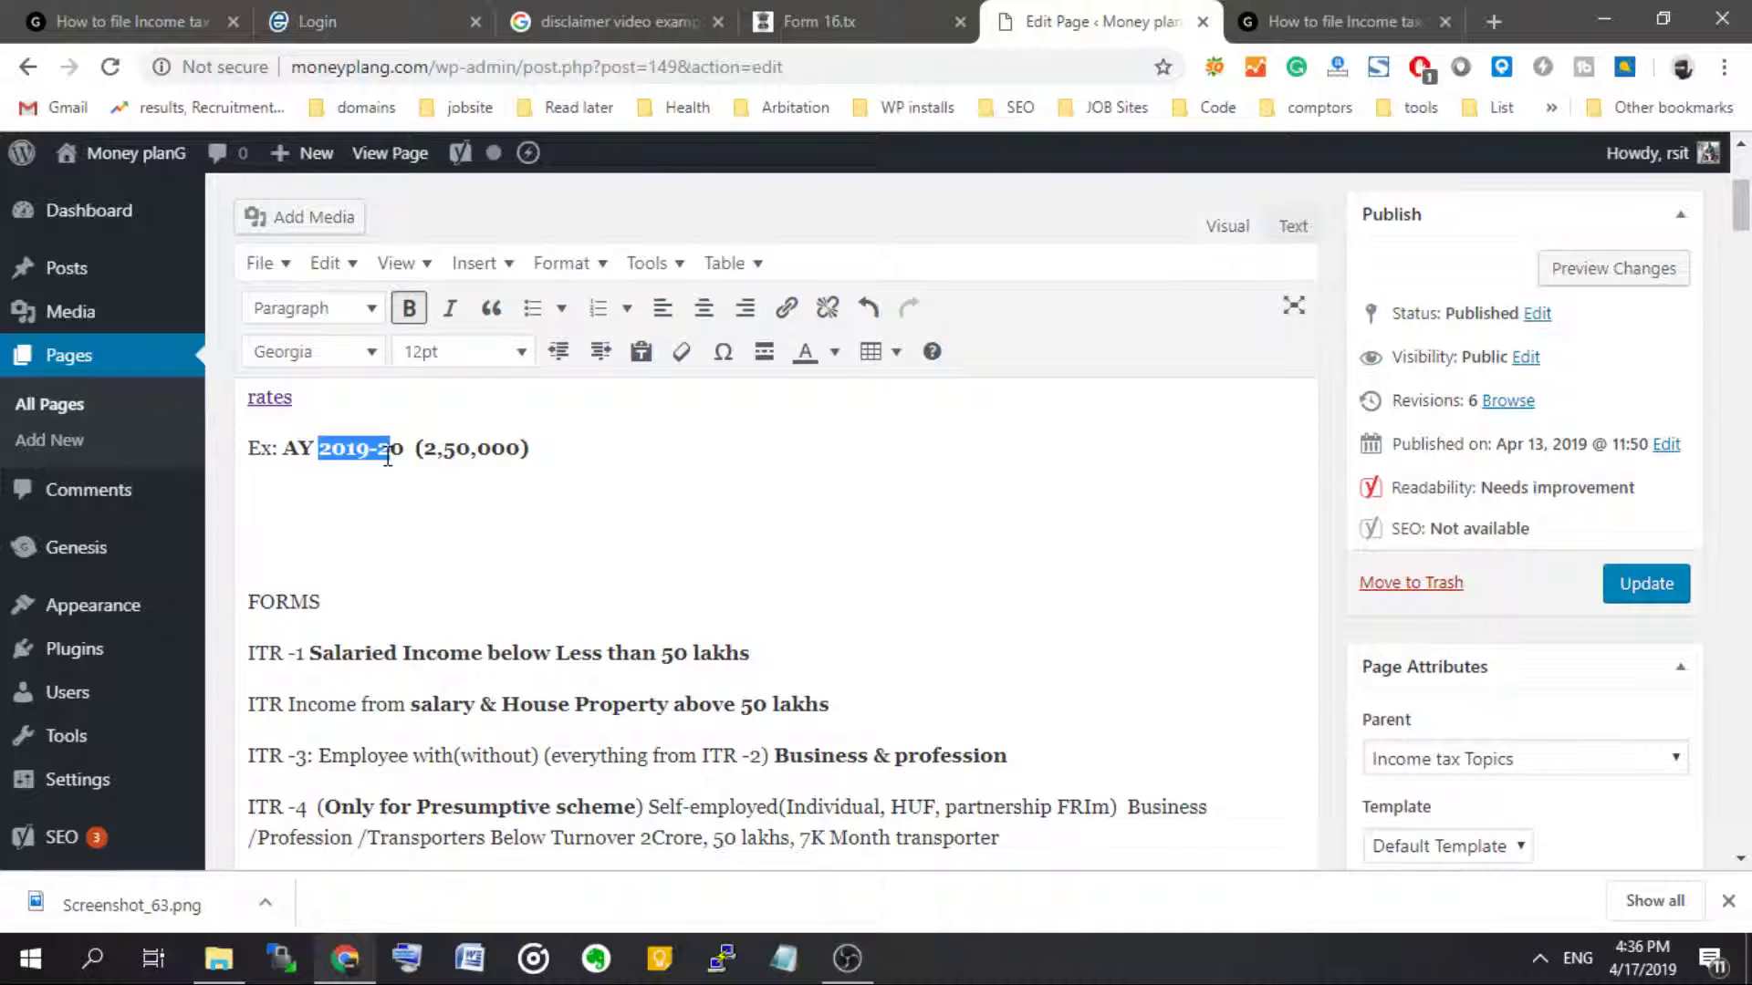
{"action": "left_click", "coordinate": [426, 483]}
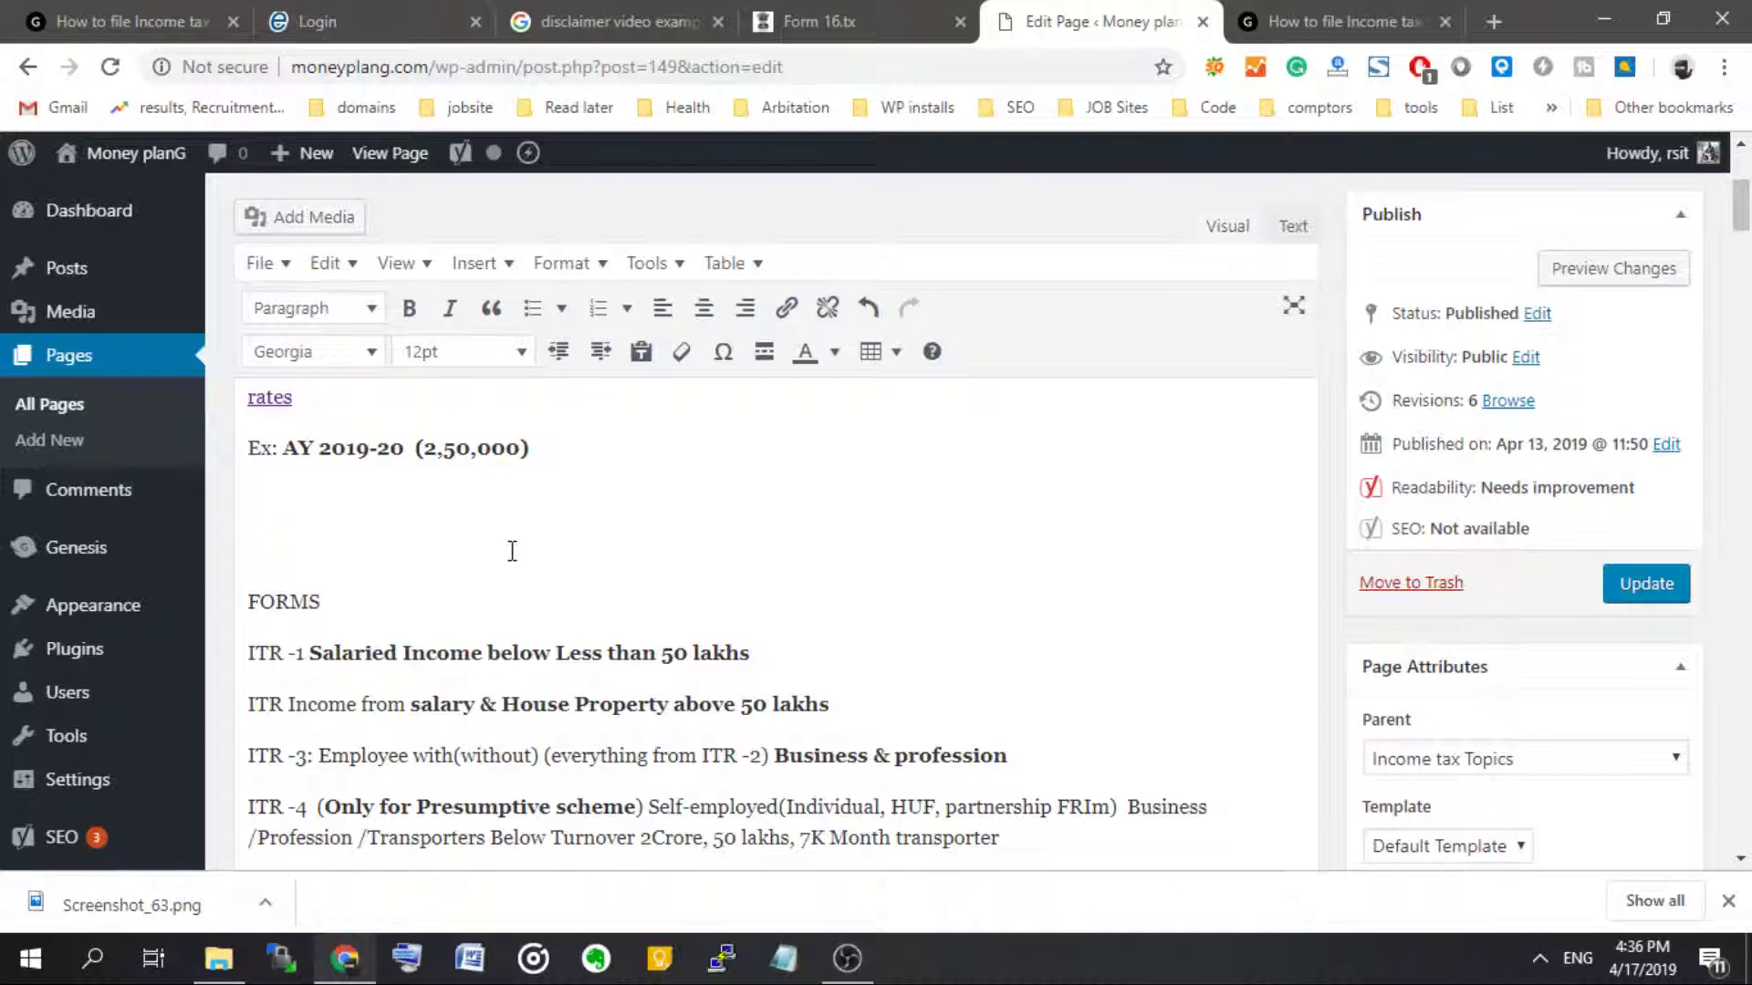
{"action": "scroll", "coordinate": [512, 551], "scroll_direction": "up", "scroll_amount": 2}
{"action": "scroll", "coordinate": [629, 565], "scroll_direction": "down", "scroll_amount": 3}
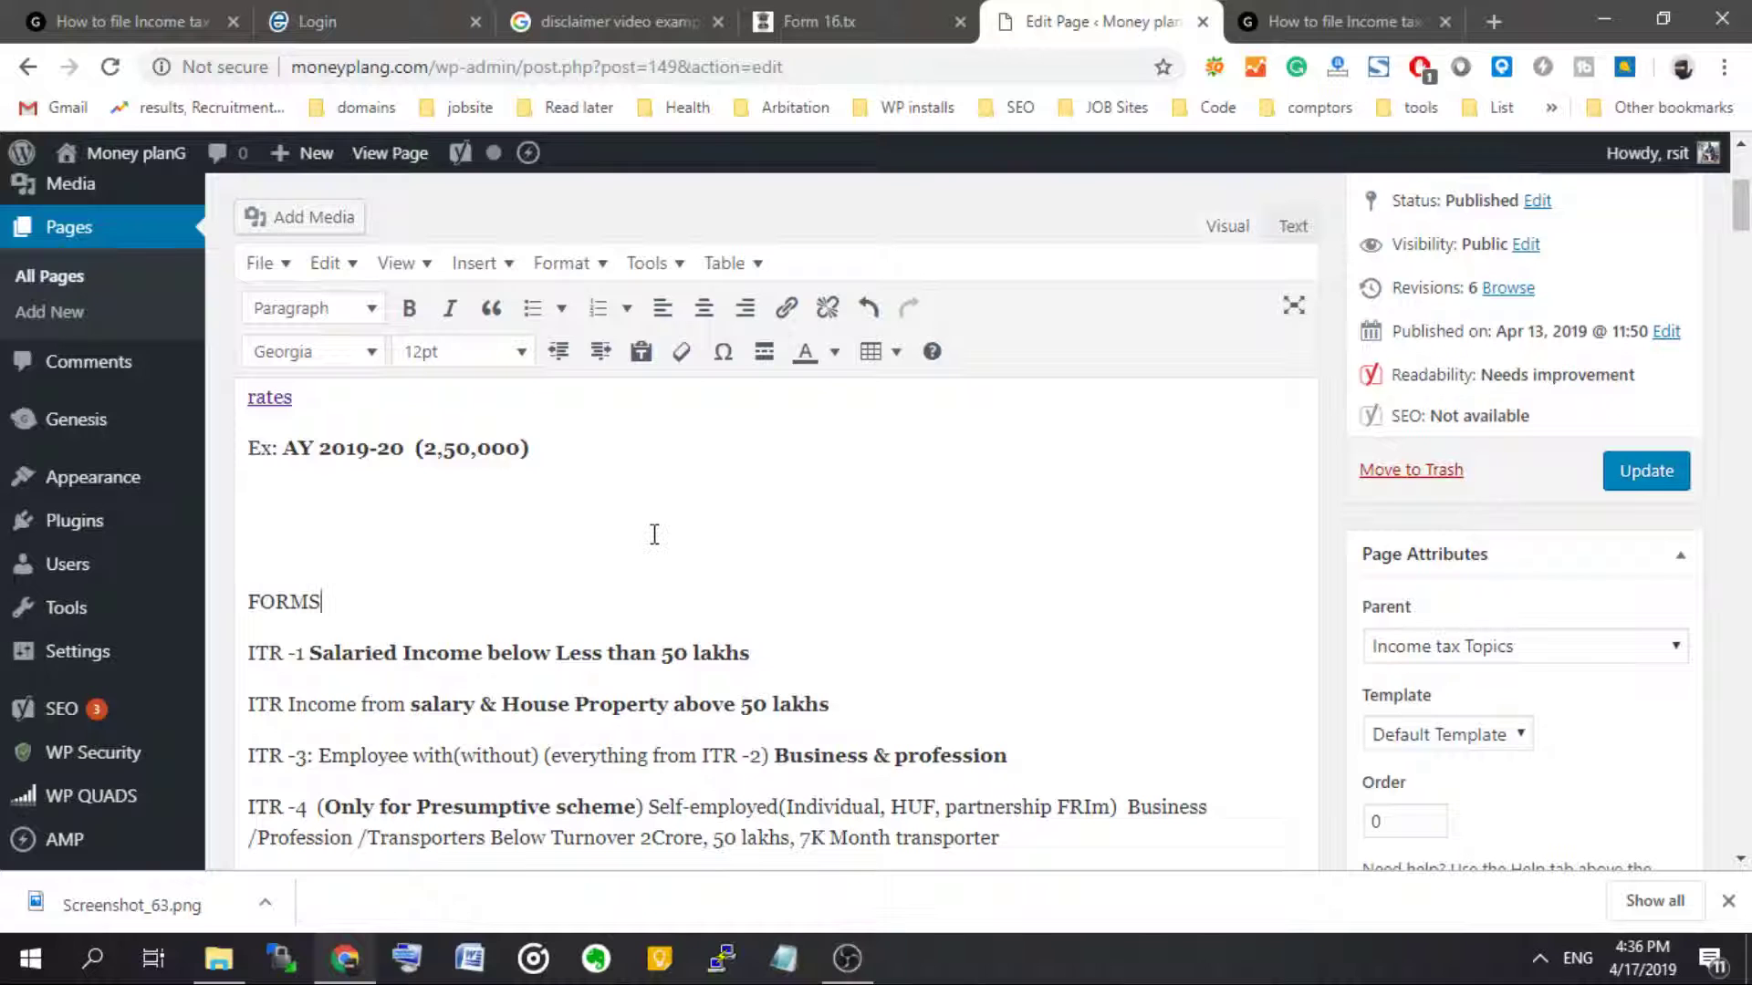
{"action": "scroll", "coordinate": [653, 536], "scroll_direction": "up", "scroll_amount": 3}
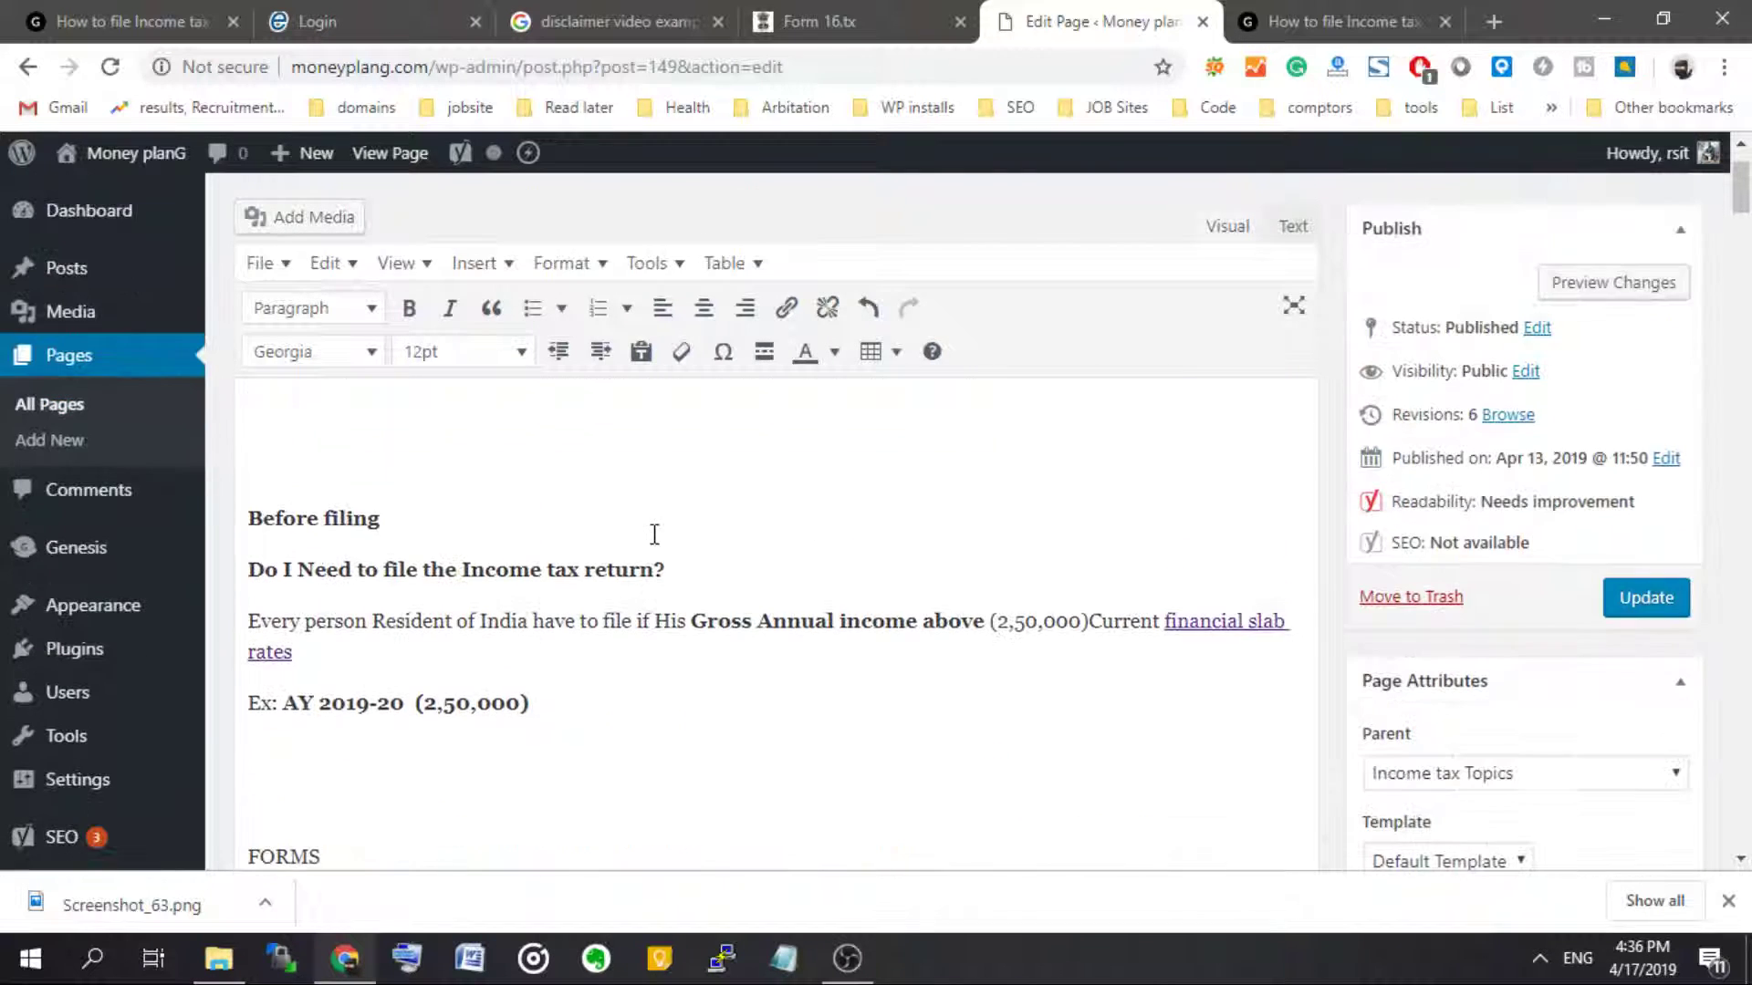
{"action": "scroll", "coordinate": [686, 566], "scroll_direction": "down", "scroll_amount": 2}
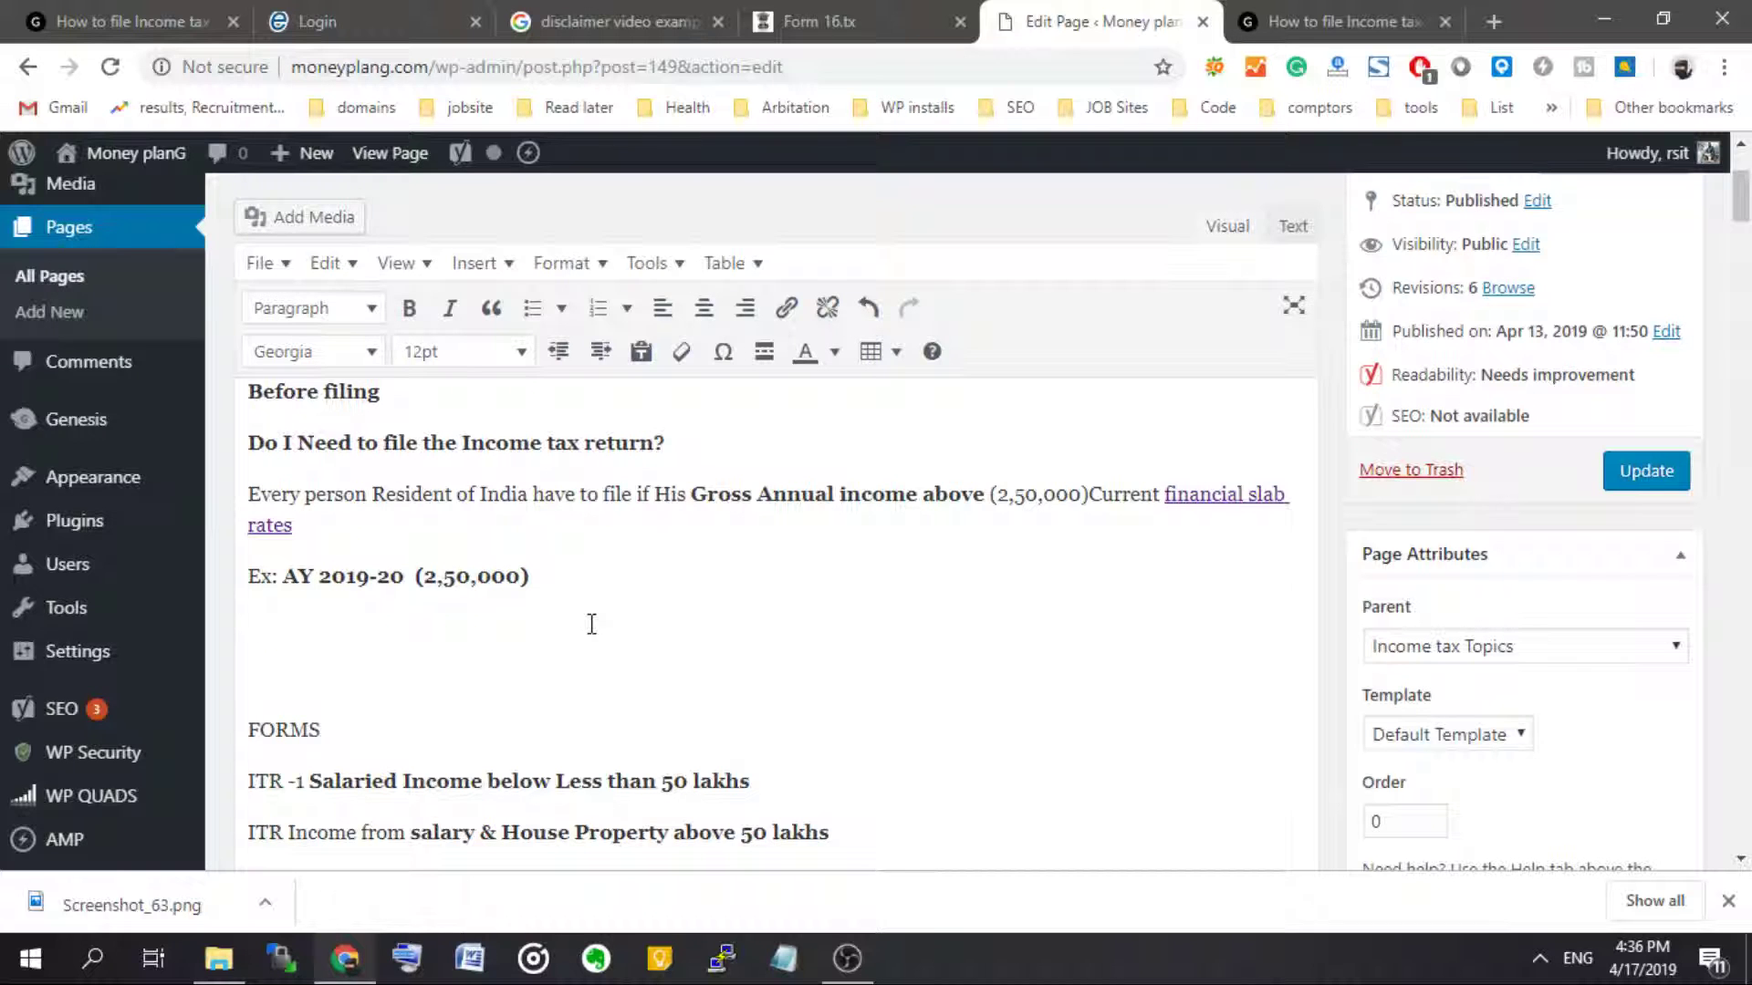
- Search the web for "income tax efiling", open the Income Tax Department's e-Filing home page and dismiss its notice
{"action": "left_click", "coordinate": [365, 21]}
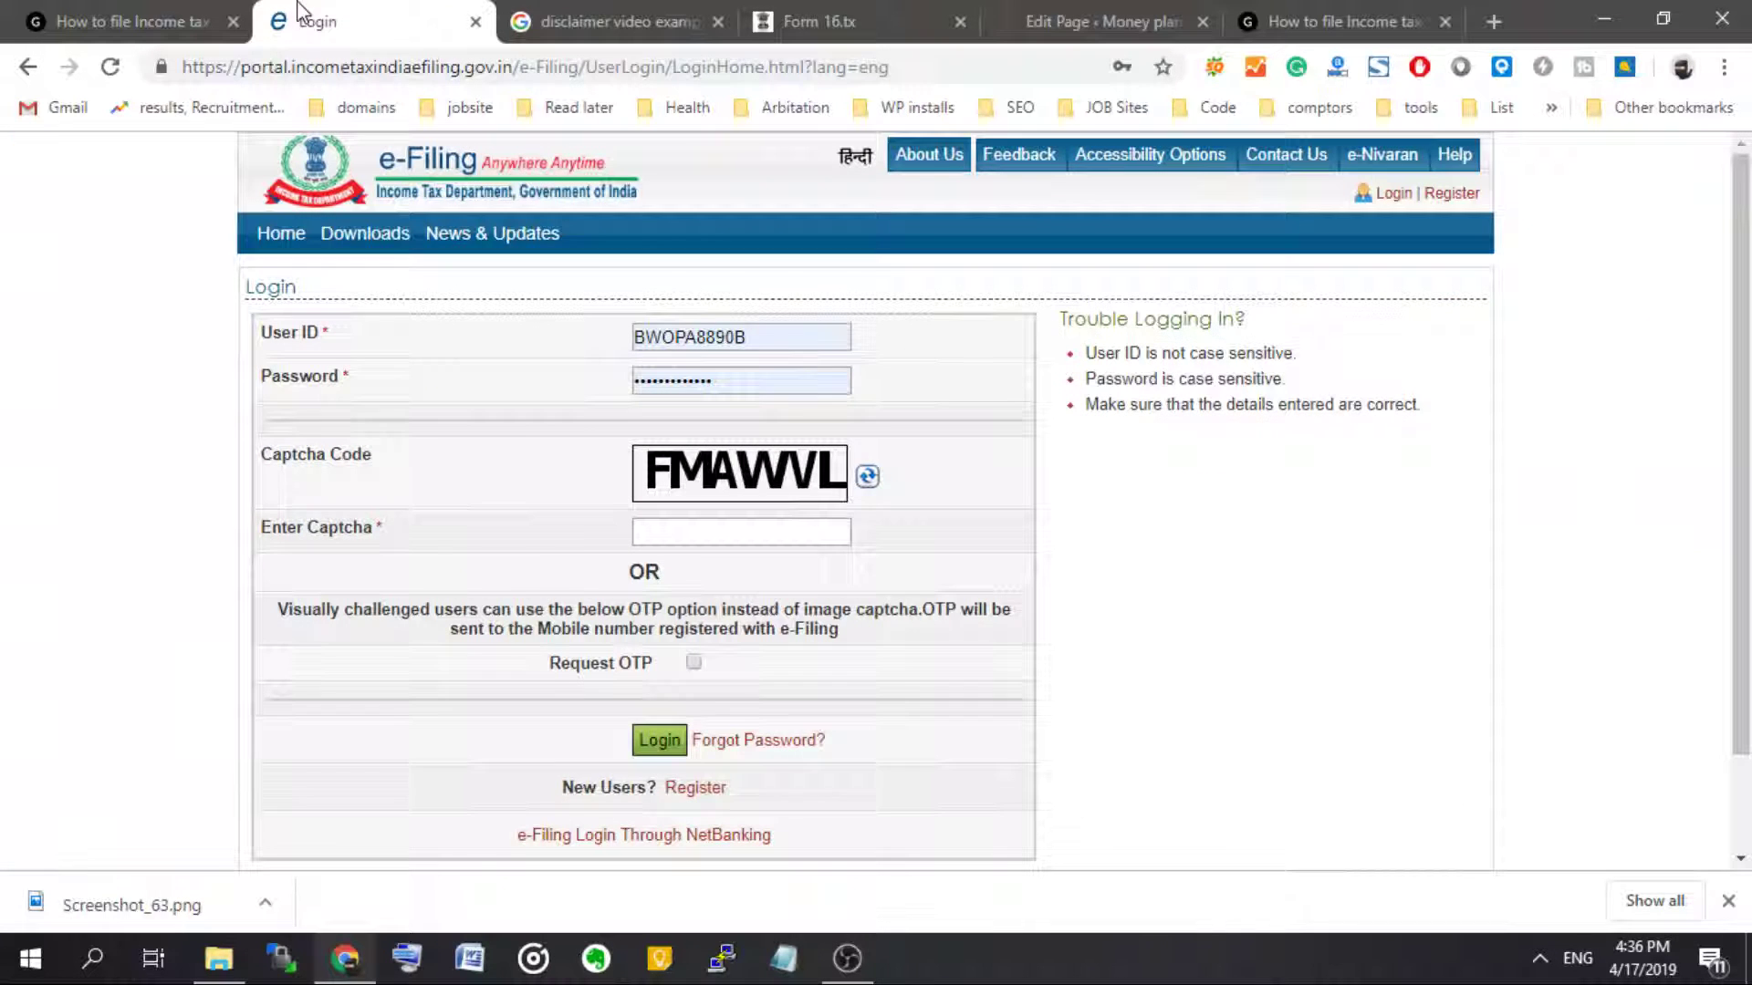
{"action": "left_click", "coordinate": [573, 57]}
{"action": "type", "text": "inc"}
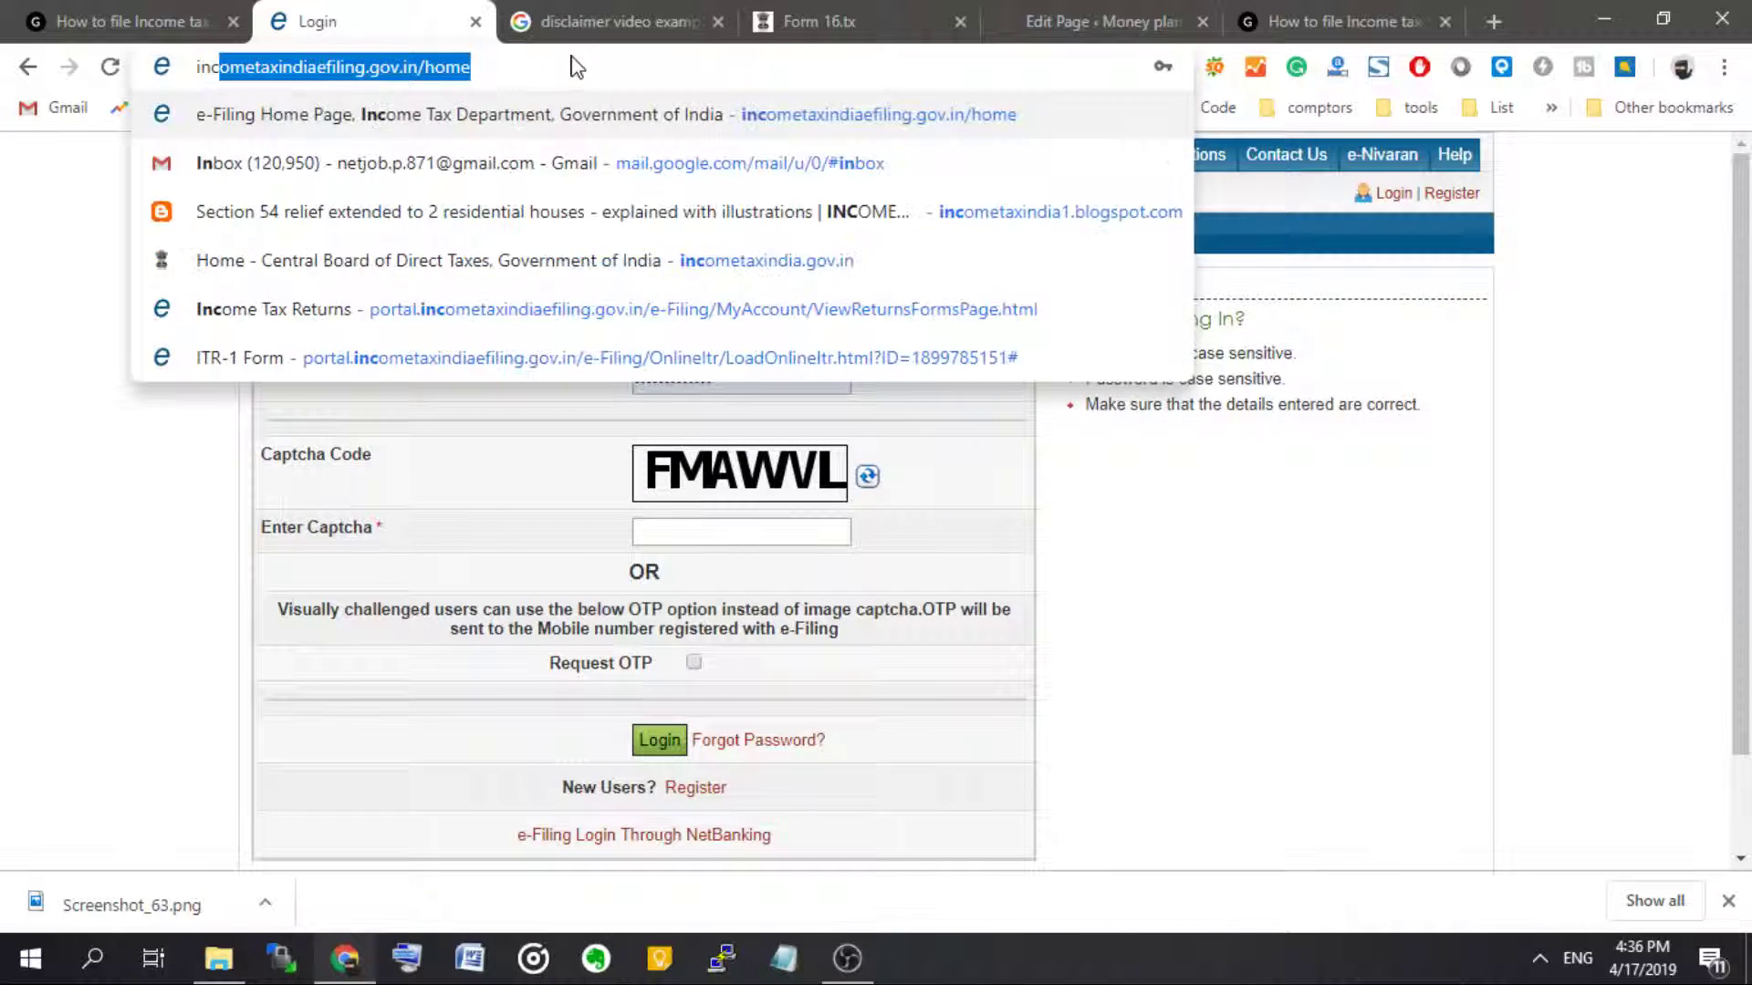
{"action": "type", "text": "ome tax e"}
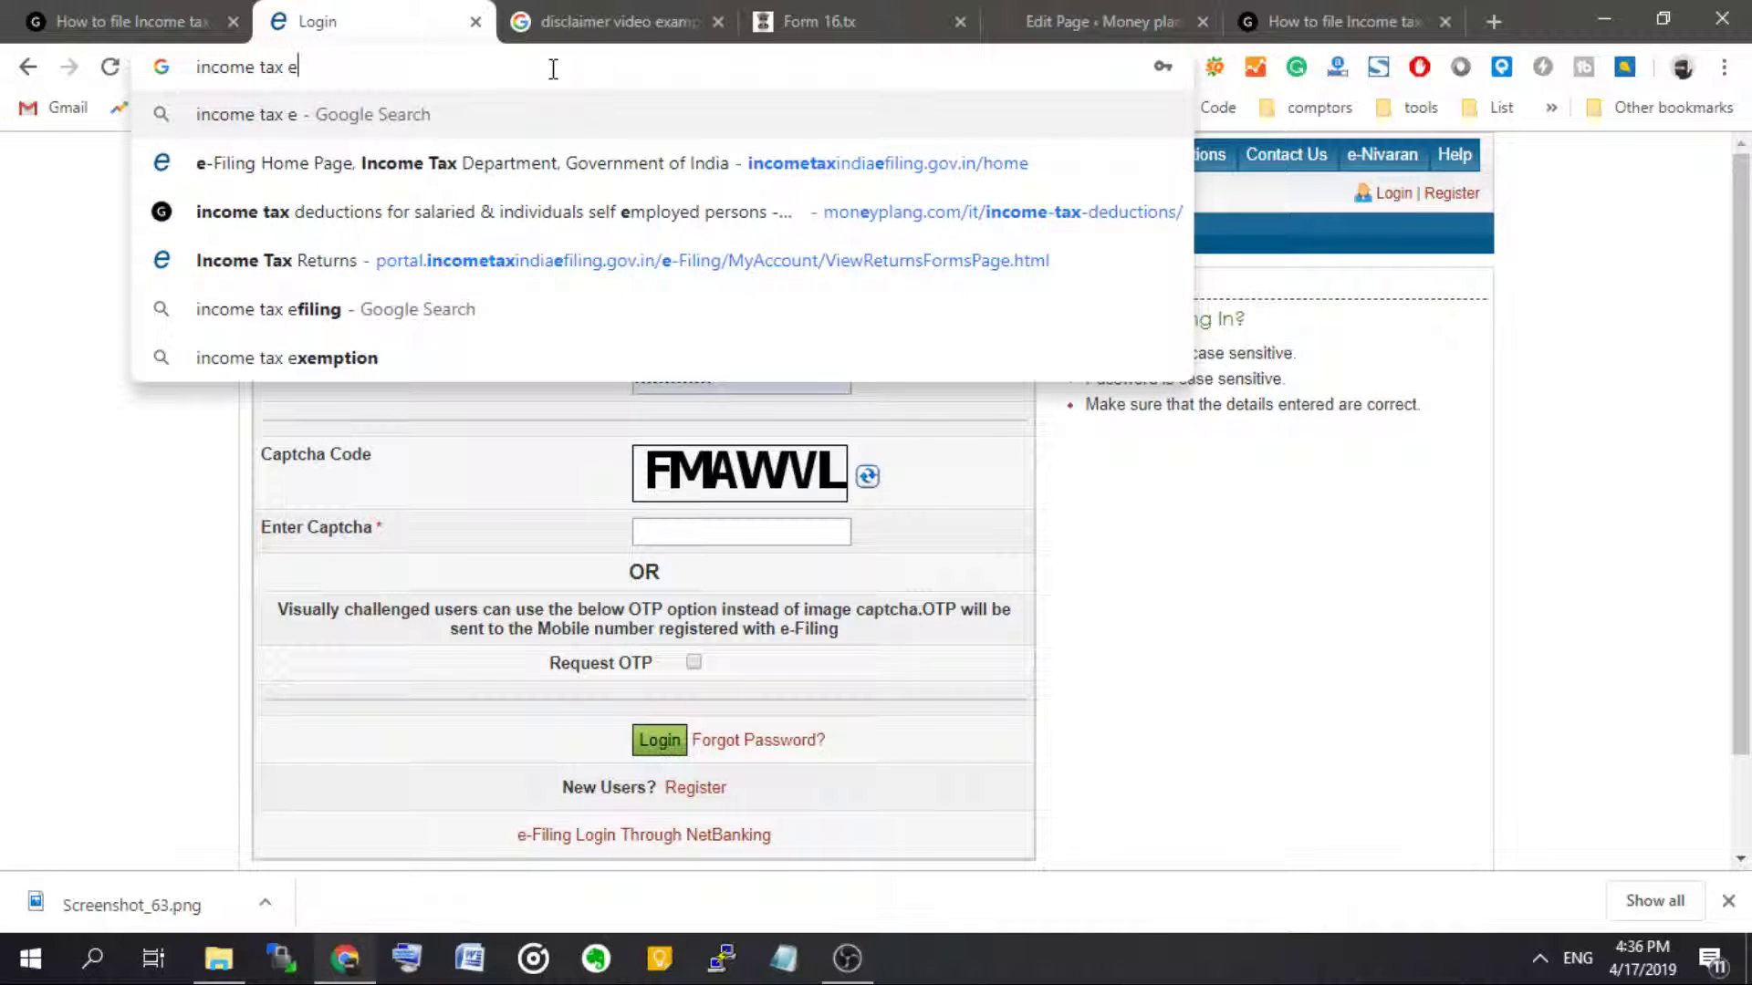
{"action": "left_click", "coordinate": [382, 312]}
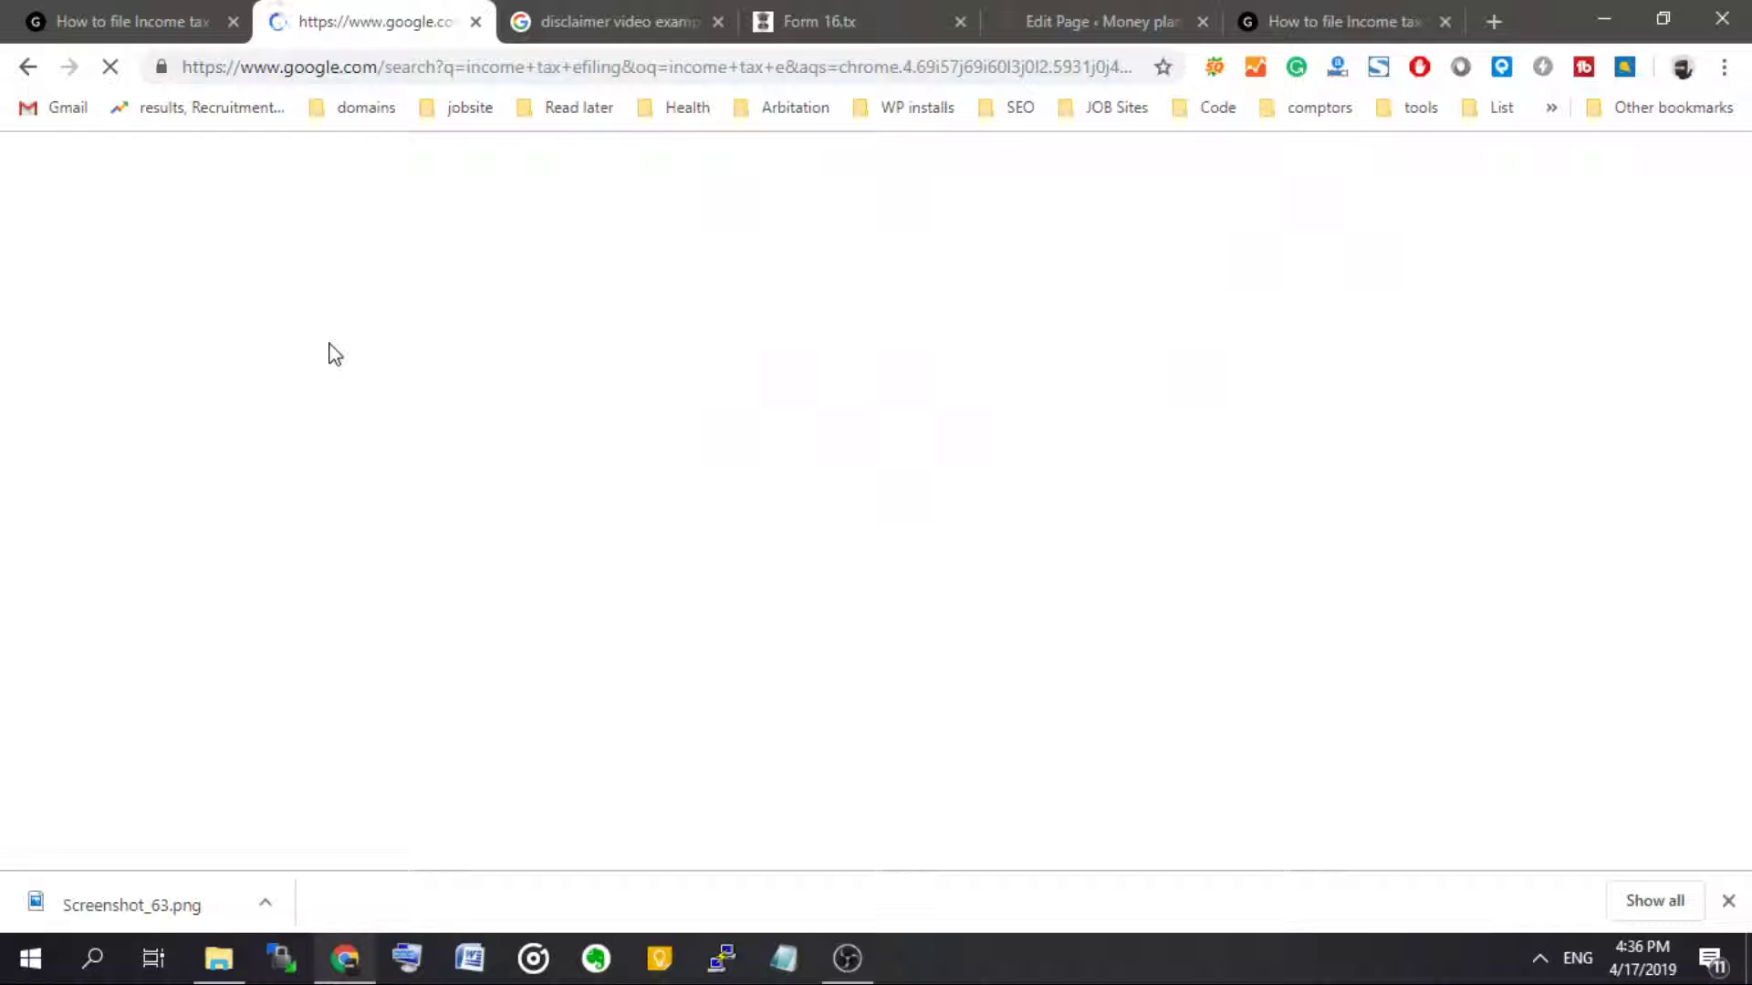
{"action": "left_click", "coordinate": [376, 440]}
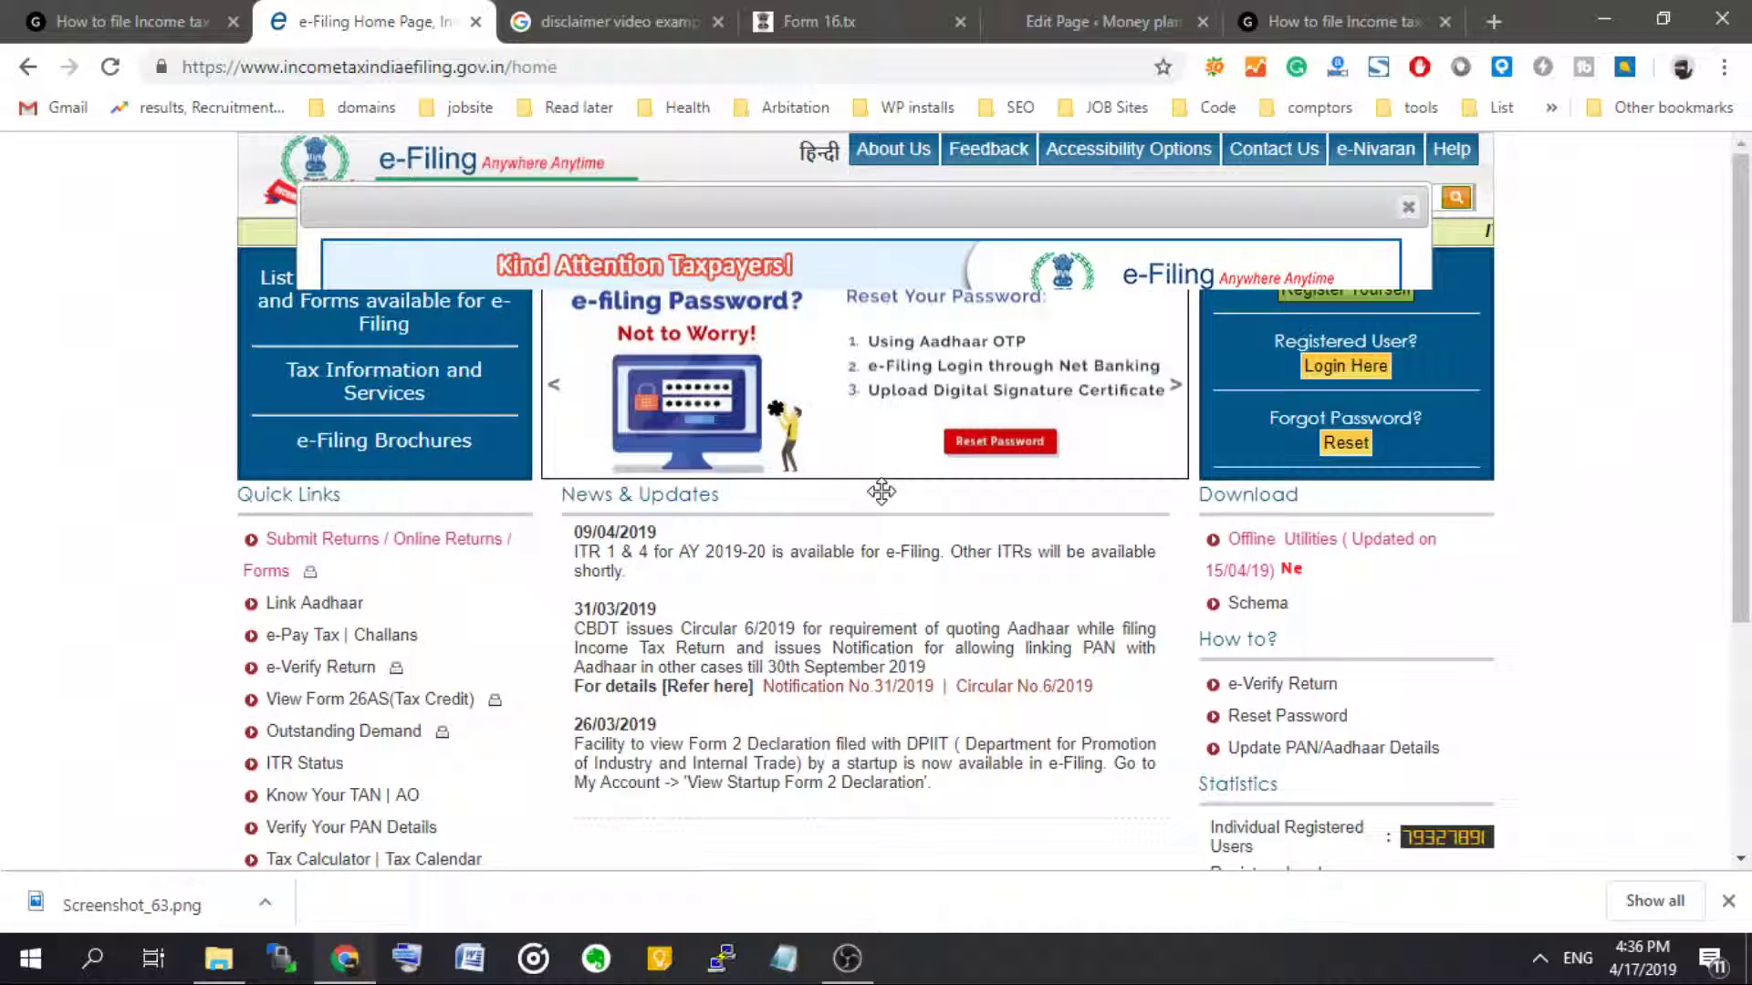
{"action": "left_click", "coordinate": [1409, 208]}
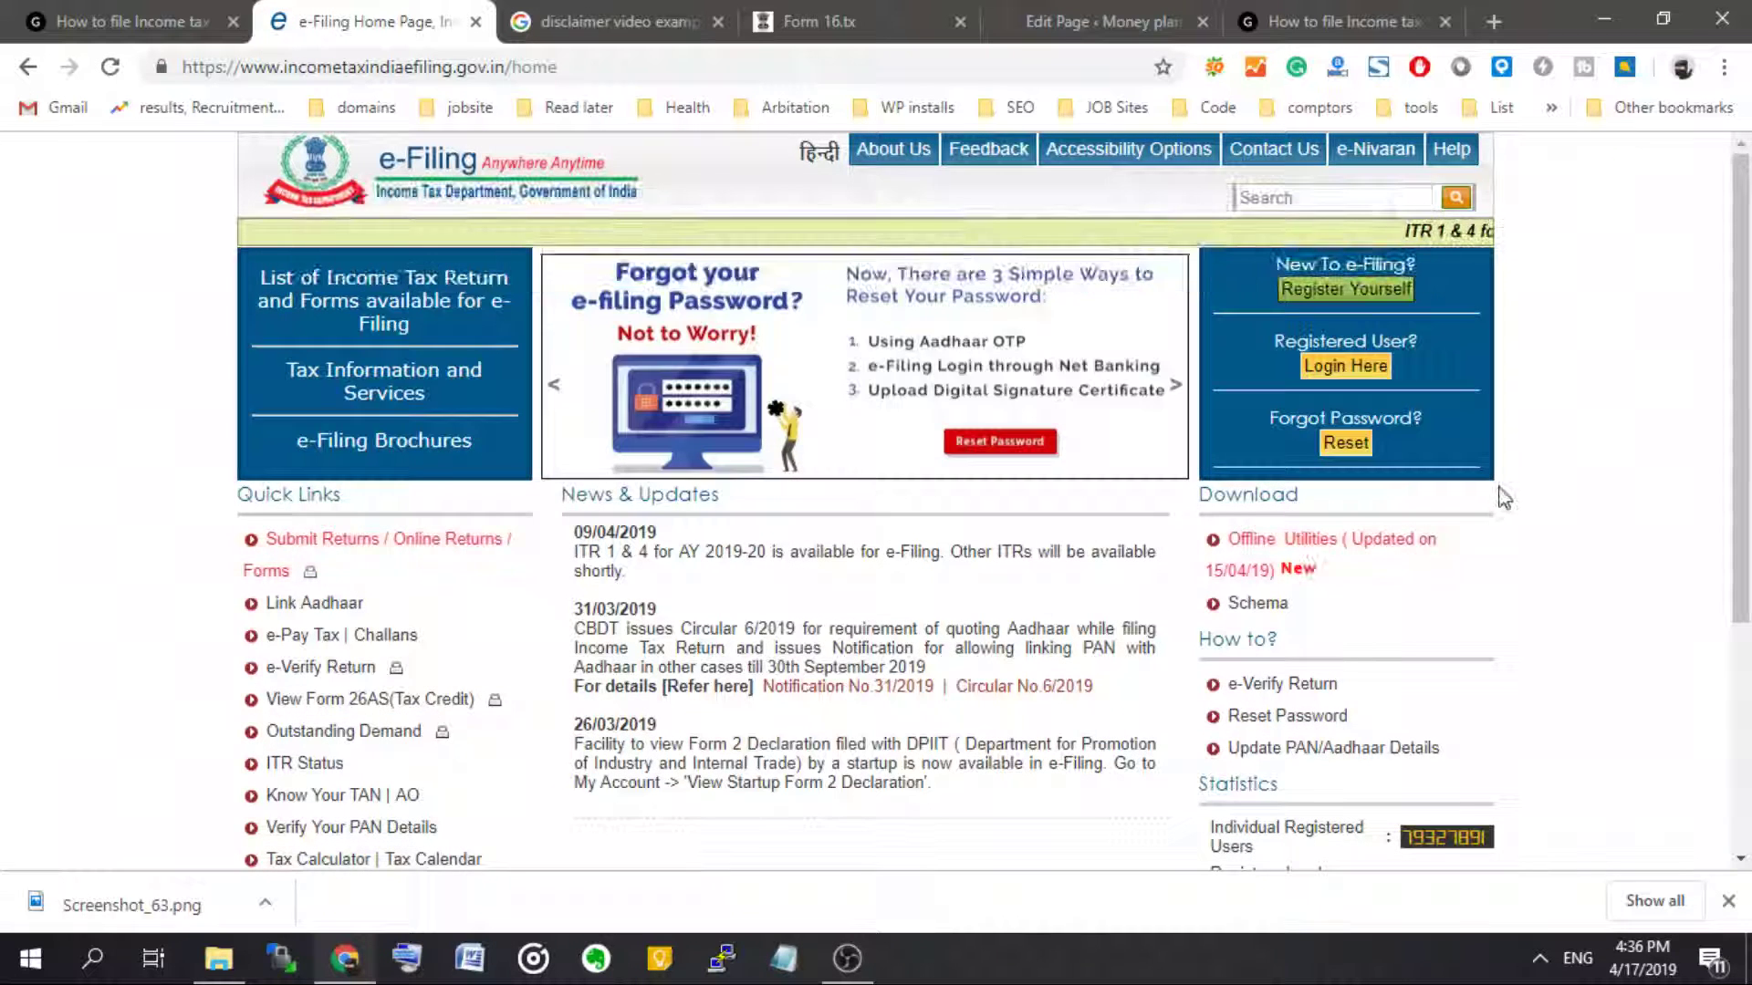
- Start a new e-Filing registration with the user type Individual and continue to the basic details form
{"action": "left_click", "coordinate": [1341, 290]}
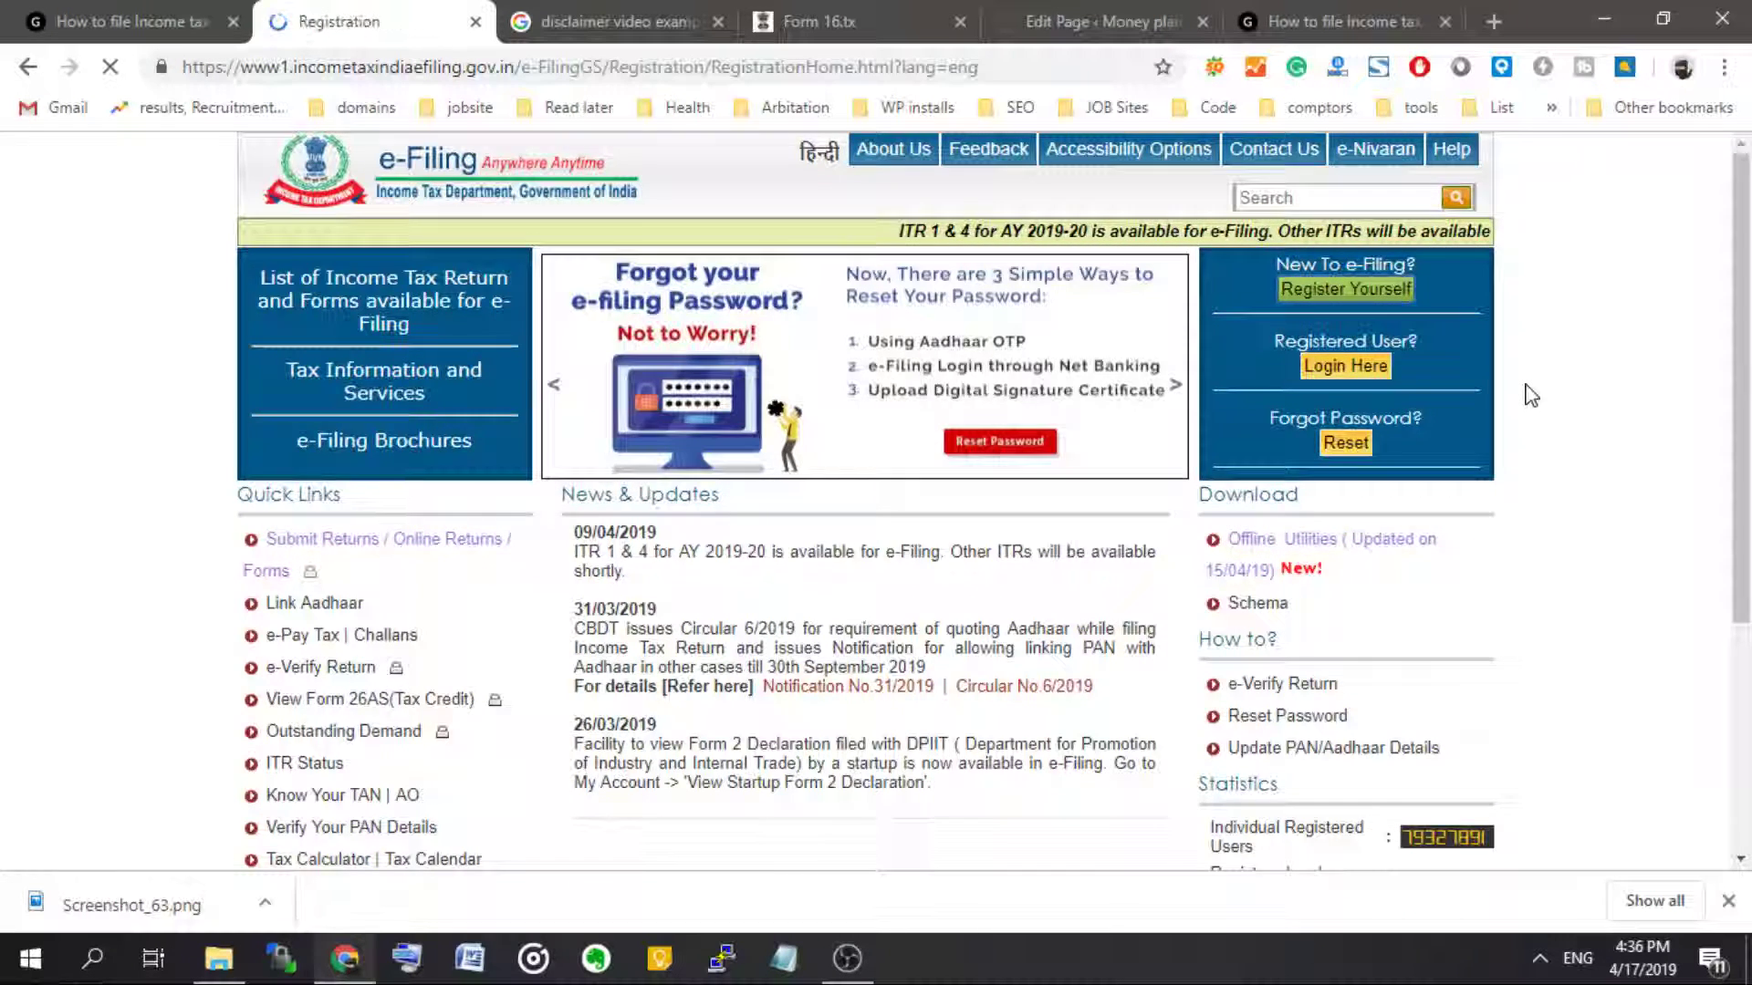
{"action": "left_click", "coordinate": [919, 345]}
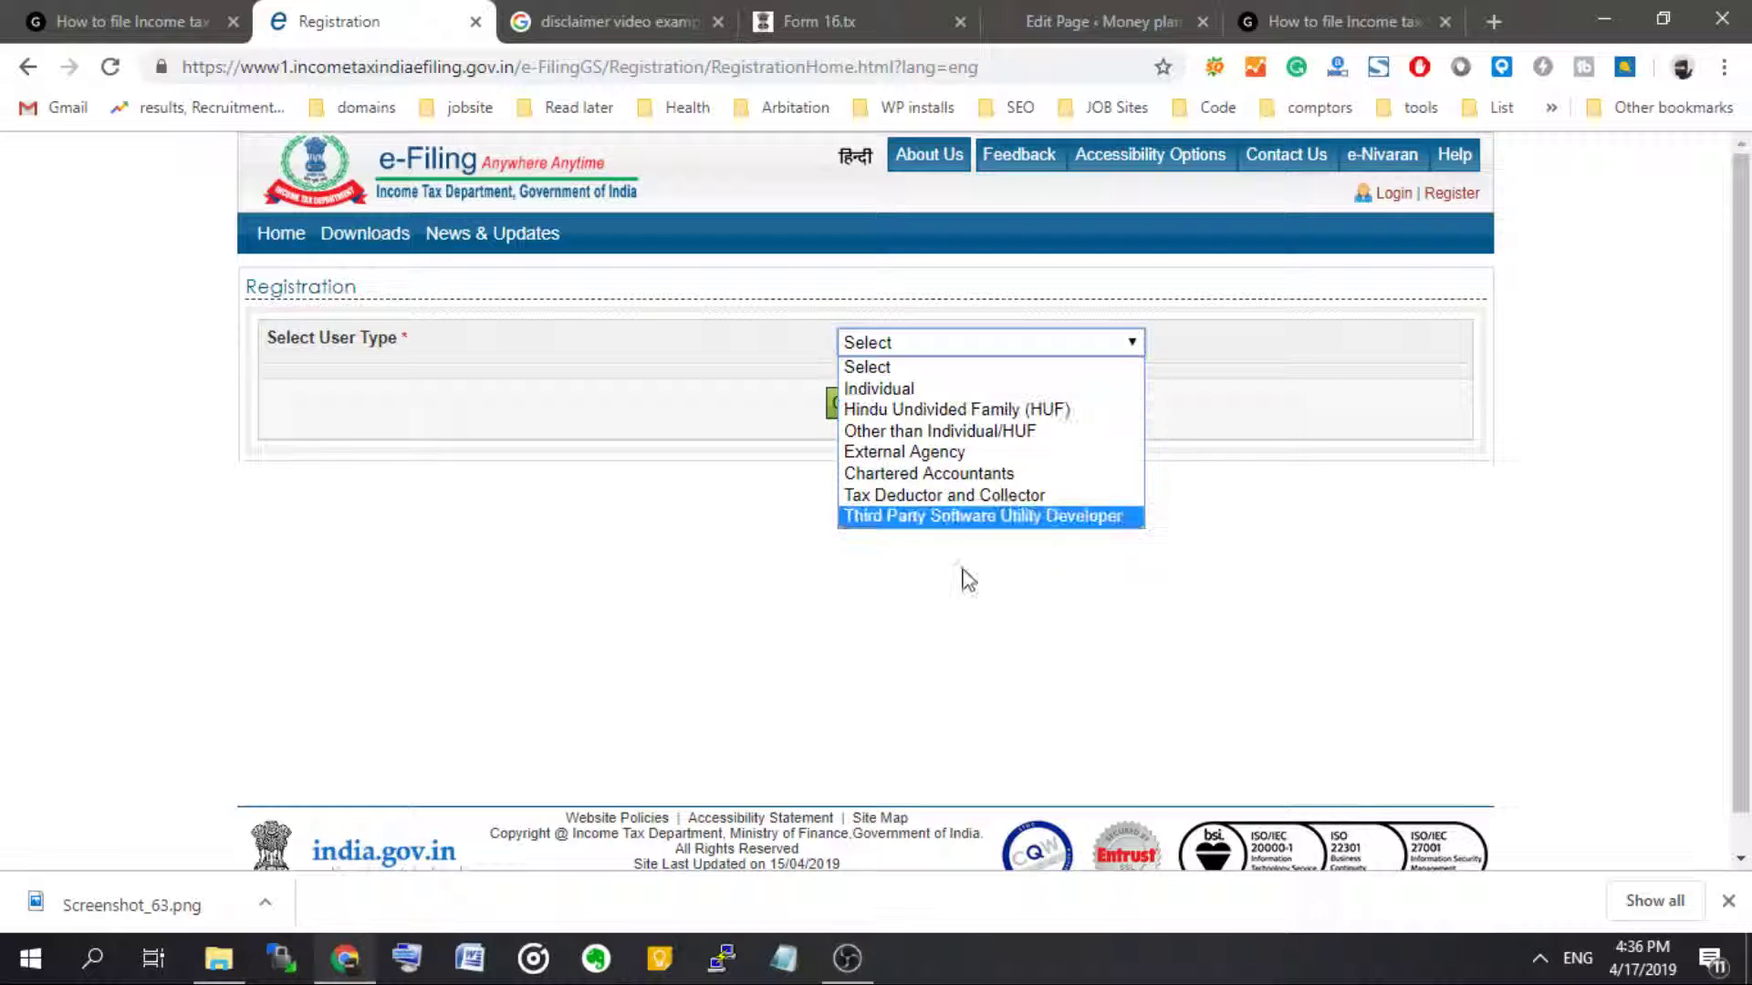
{"action": "left_click", "coordinate": [1017, 389]}
{"action": "left_click", "coordinate": [864, 402]}
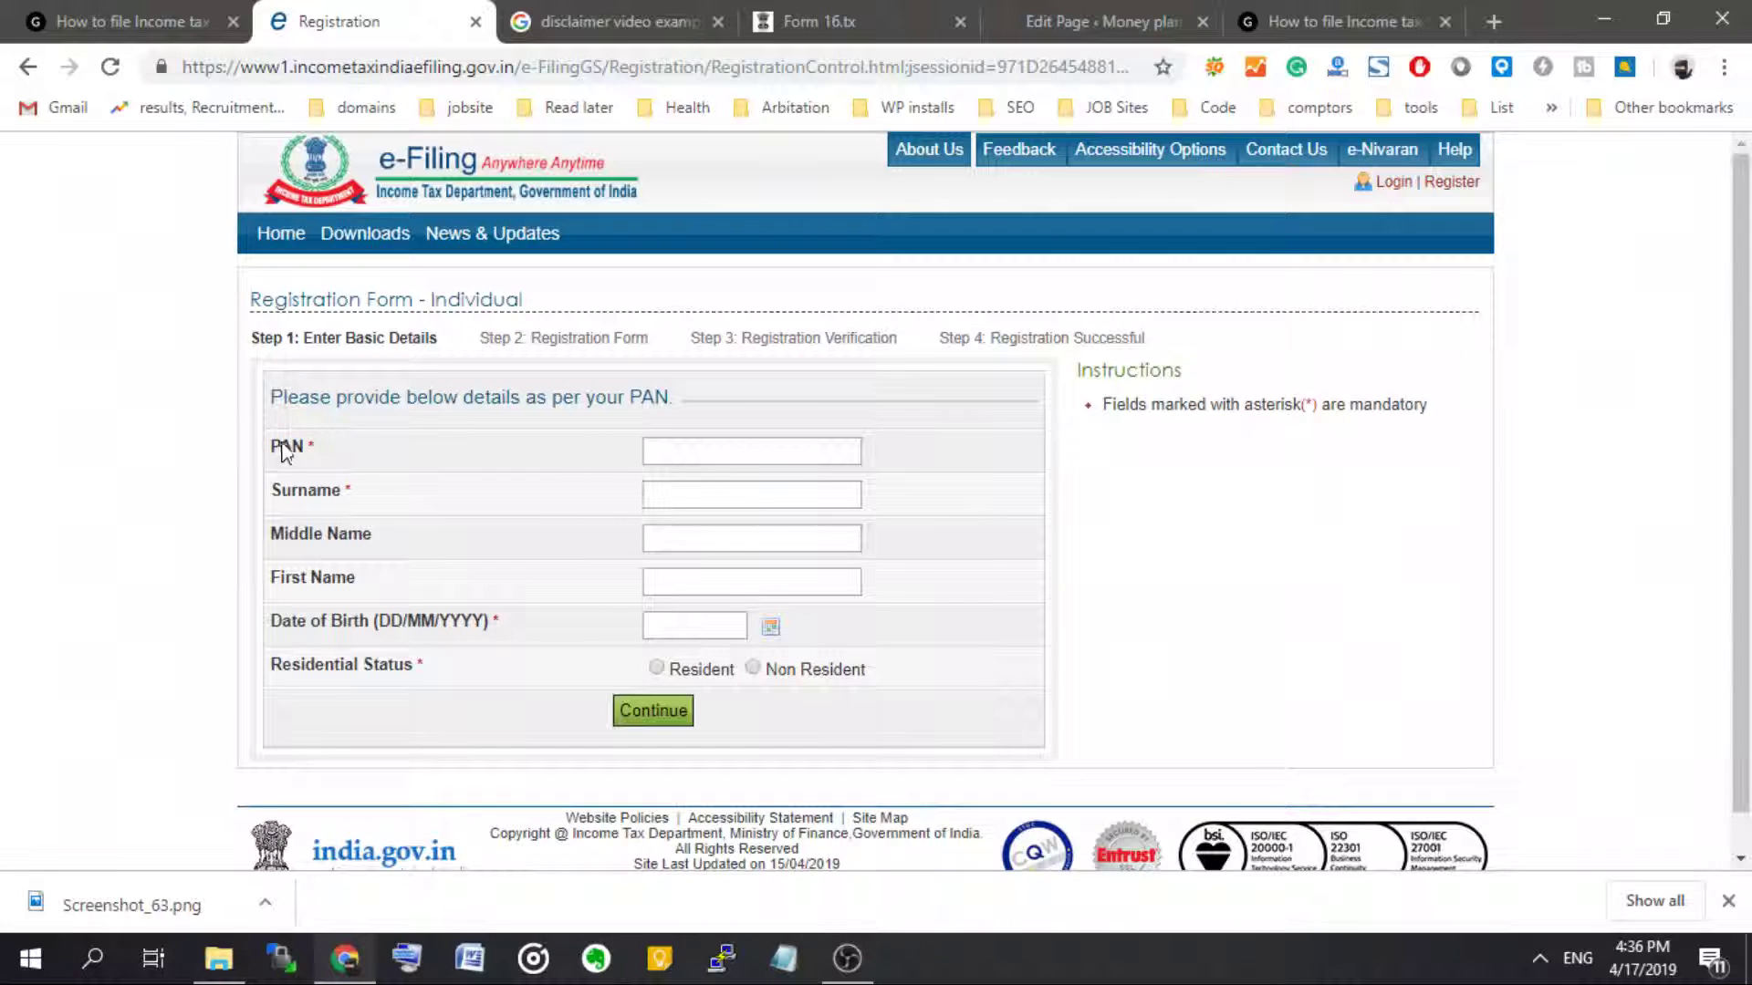
- Examine the basic details fields and registration stages of the individual registration form
{"action": "left_click", "coordinate": [769, 454]}
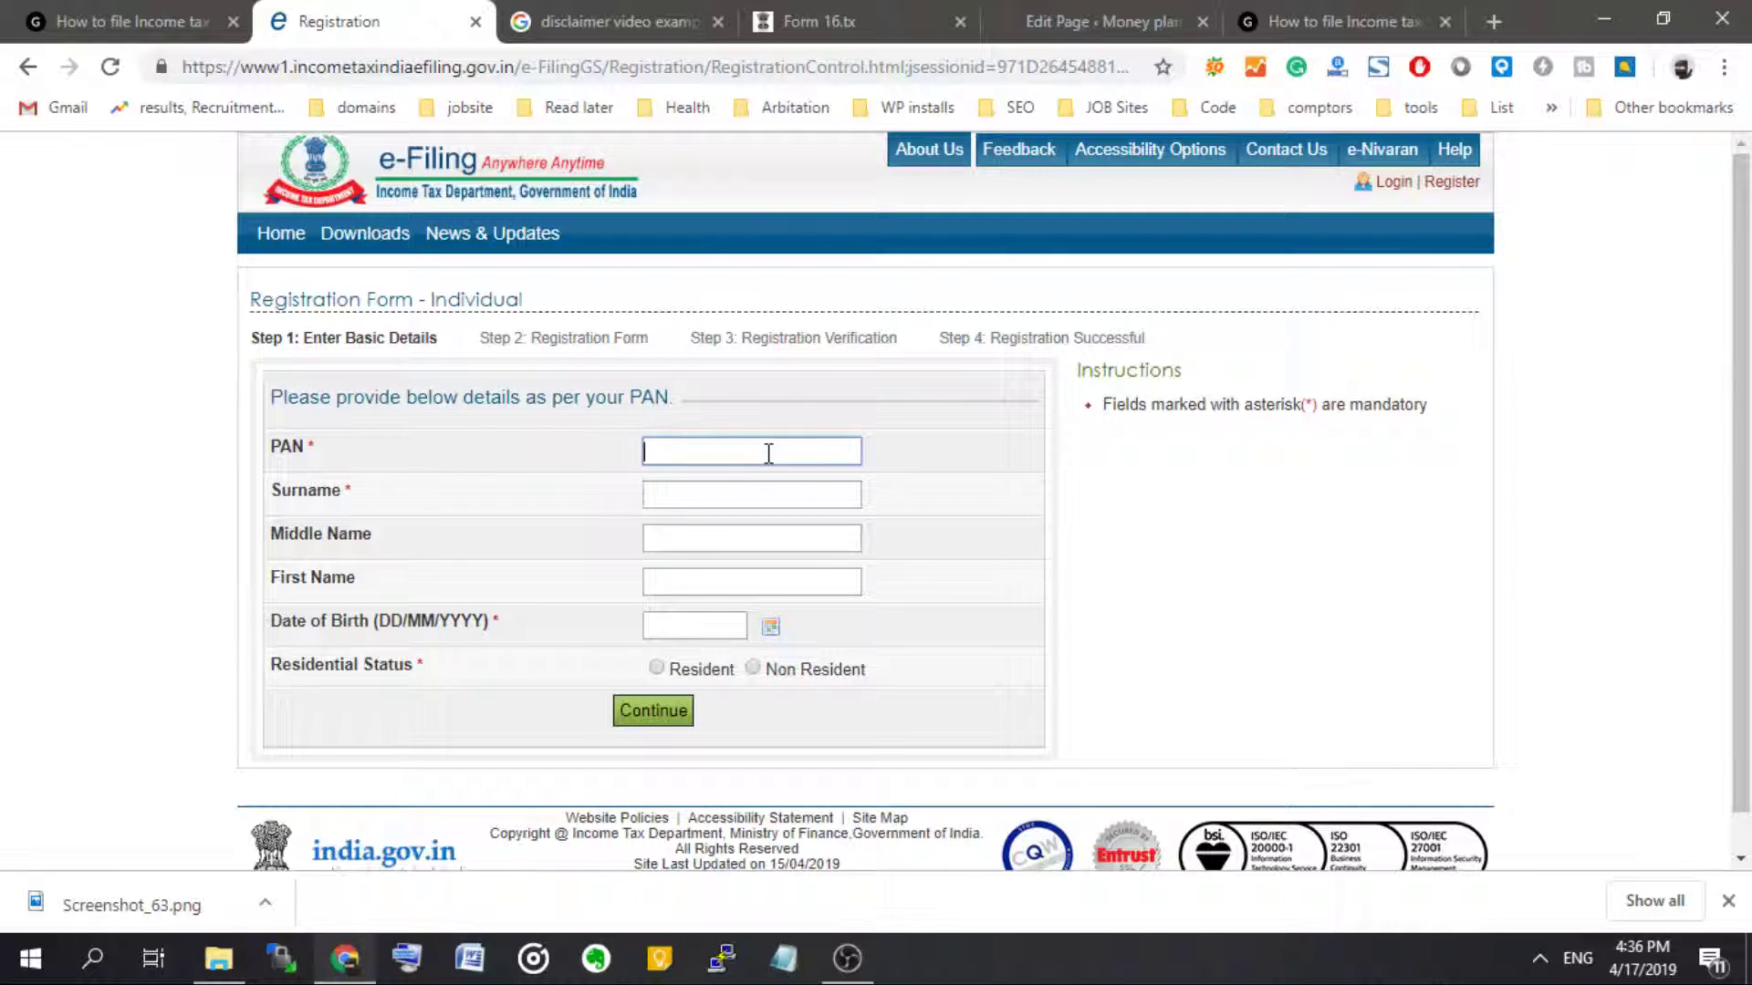
{"action": "left_click", "coordinate": [728, 493]}
{"action": "left_click", "coordinate": [41, 564]}
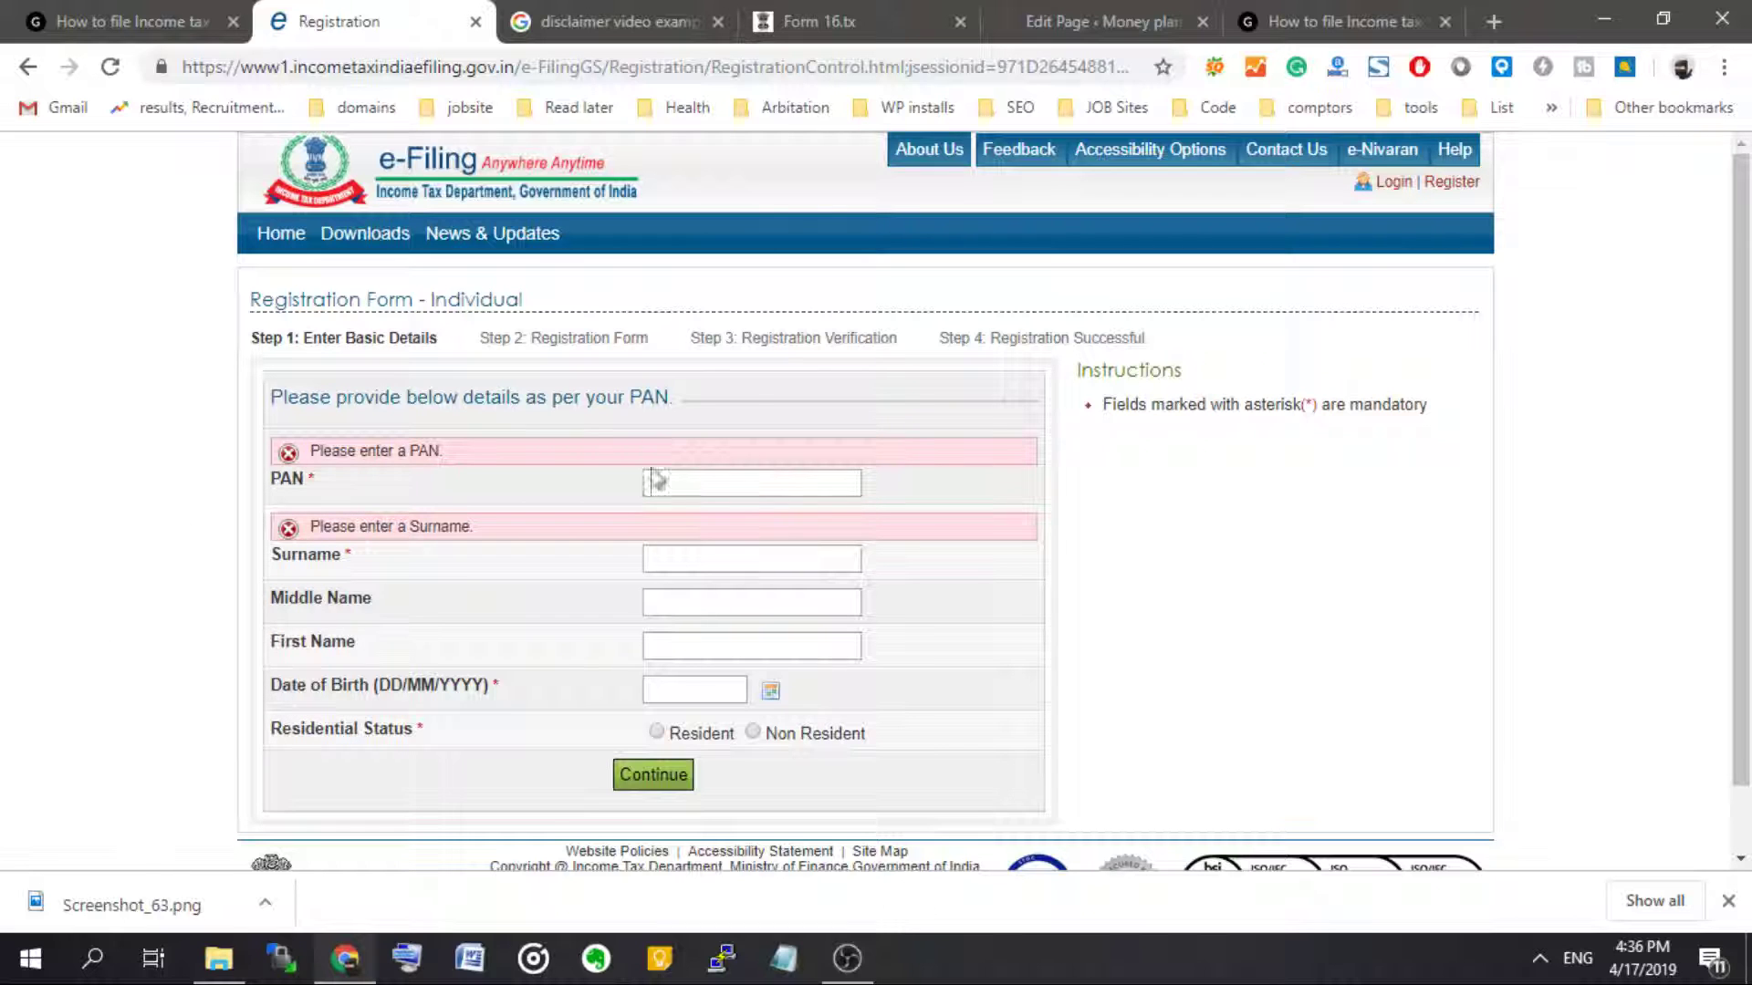
{"action": "scroll", "coordinate": [911, 664], "scroll_direction": "down", "scroll_amount": 1}
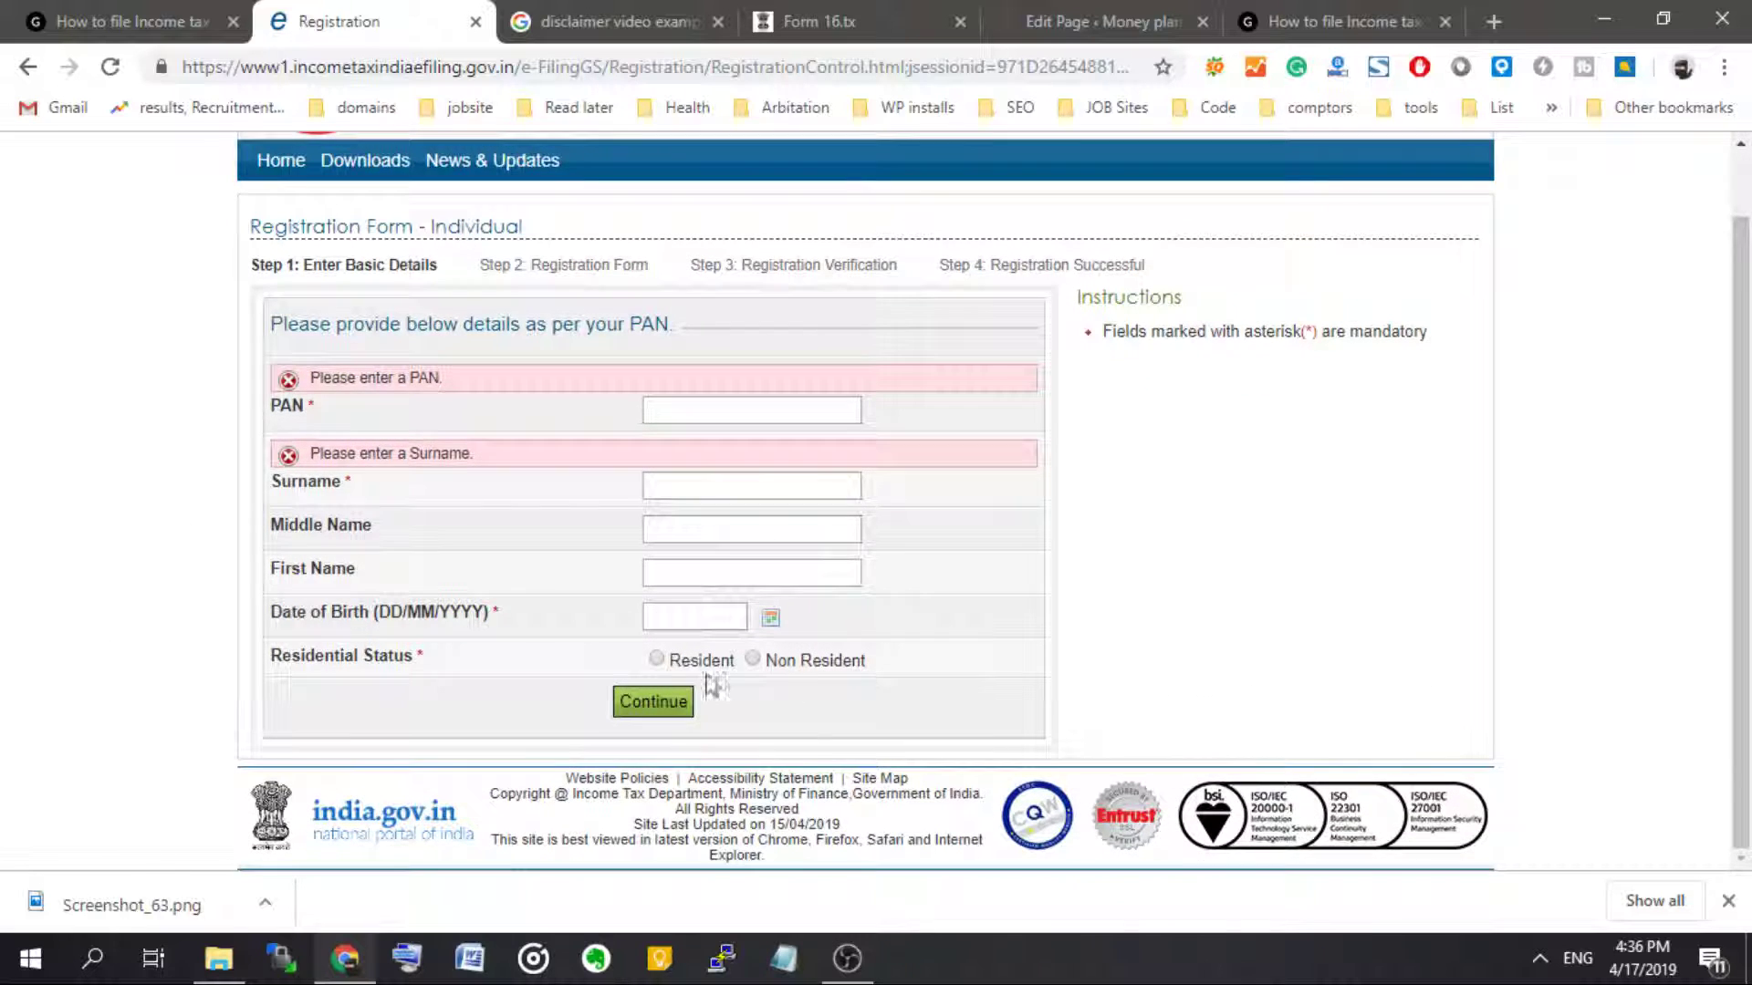
{"action": "scroll", "coordinate": [13, 549], "scroll_direction": "up", "scroll_amount": 1}
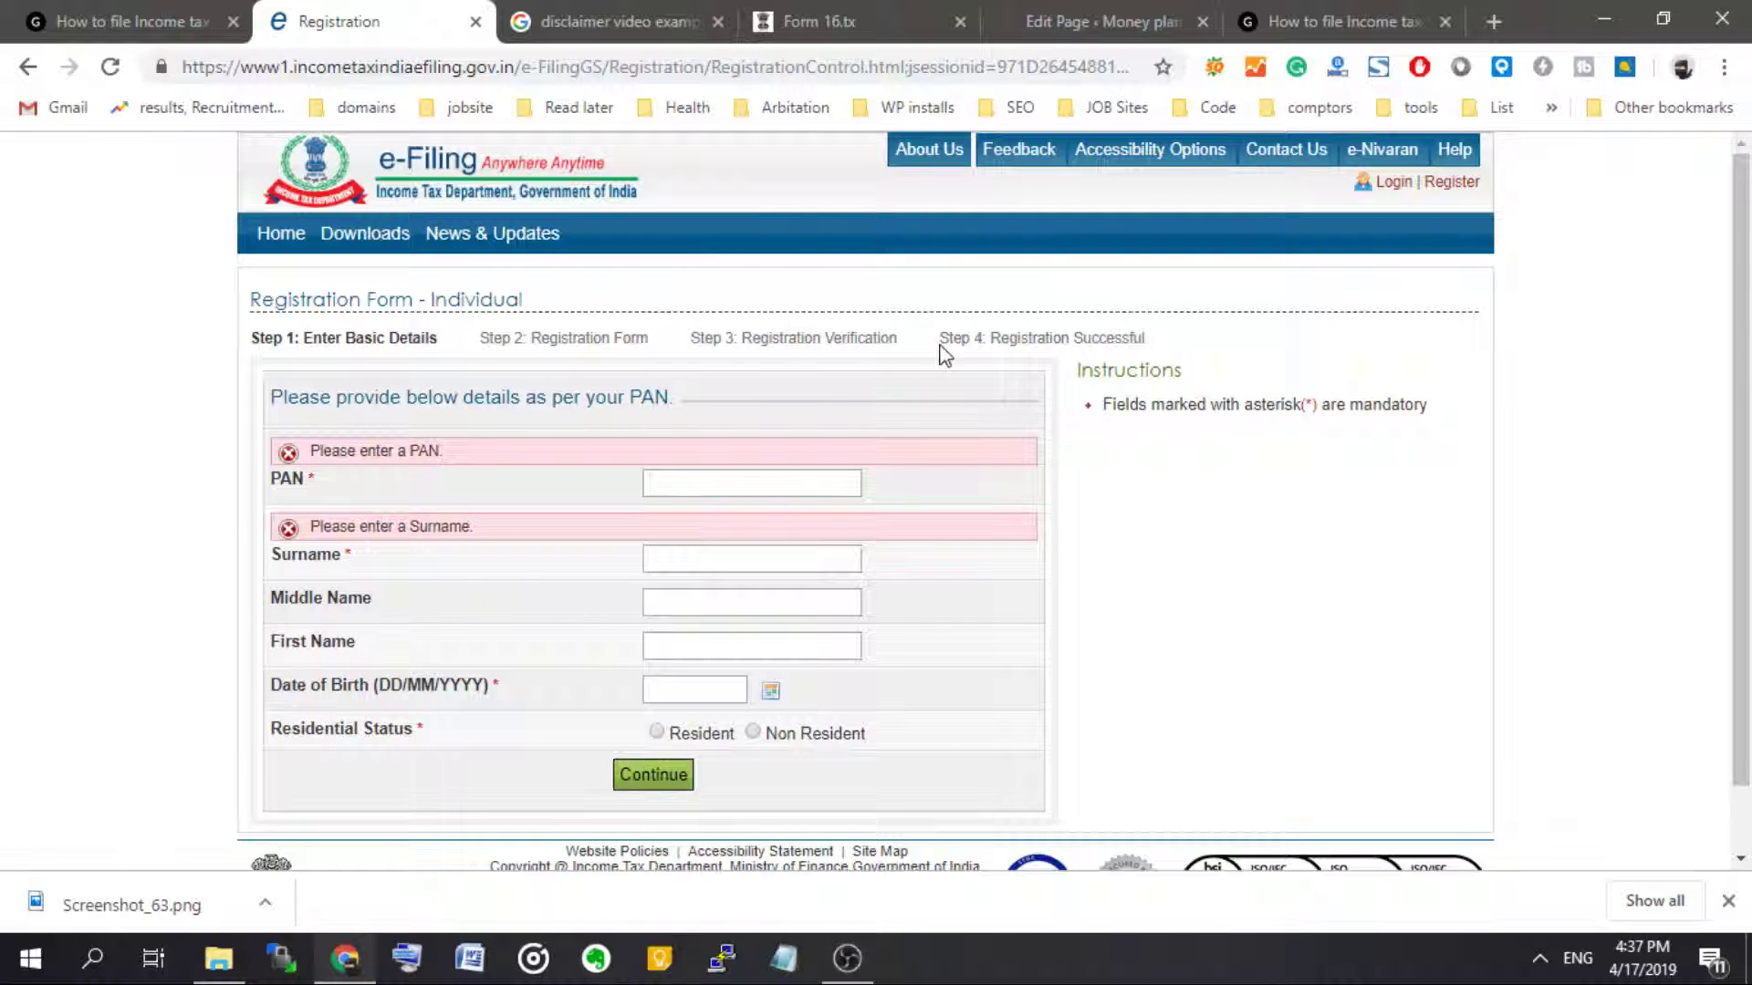
{"action": "scroll", "coordinate": [1013, 464], "scroll_direction": "down", "scroll_amount": 1}
{"action": "scroll", "coordinate": [1004, 518], "scroll_direction": "up", "scroll_amount": 1}
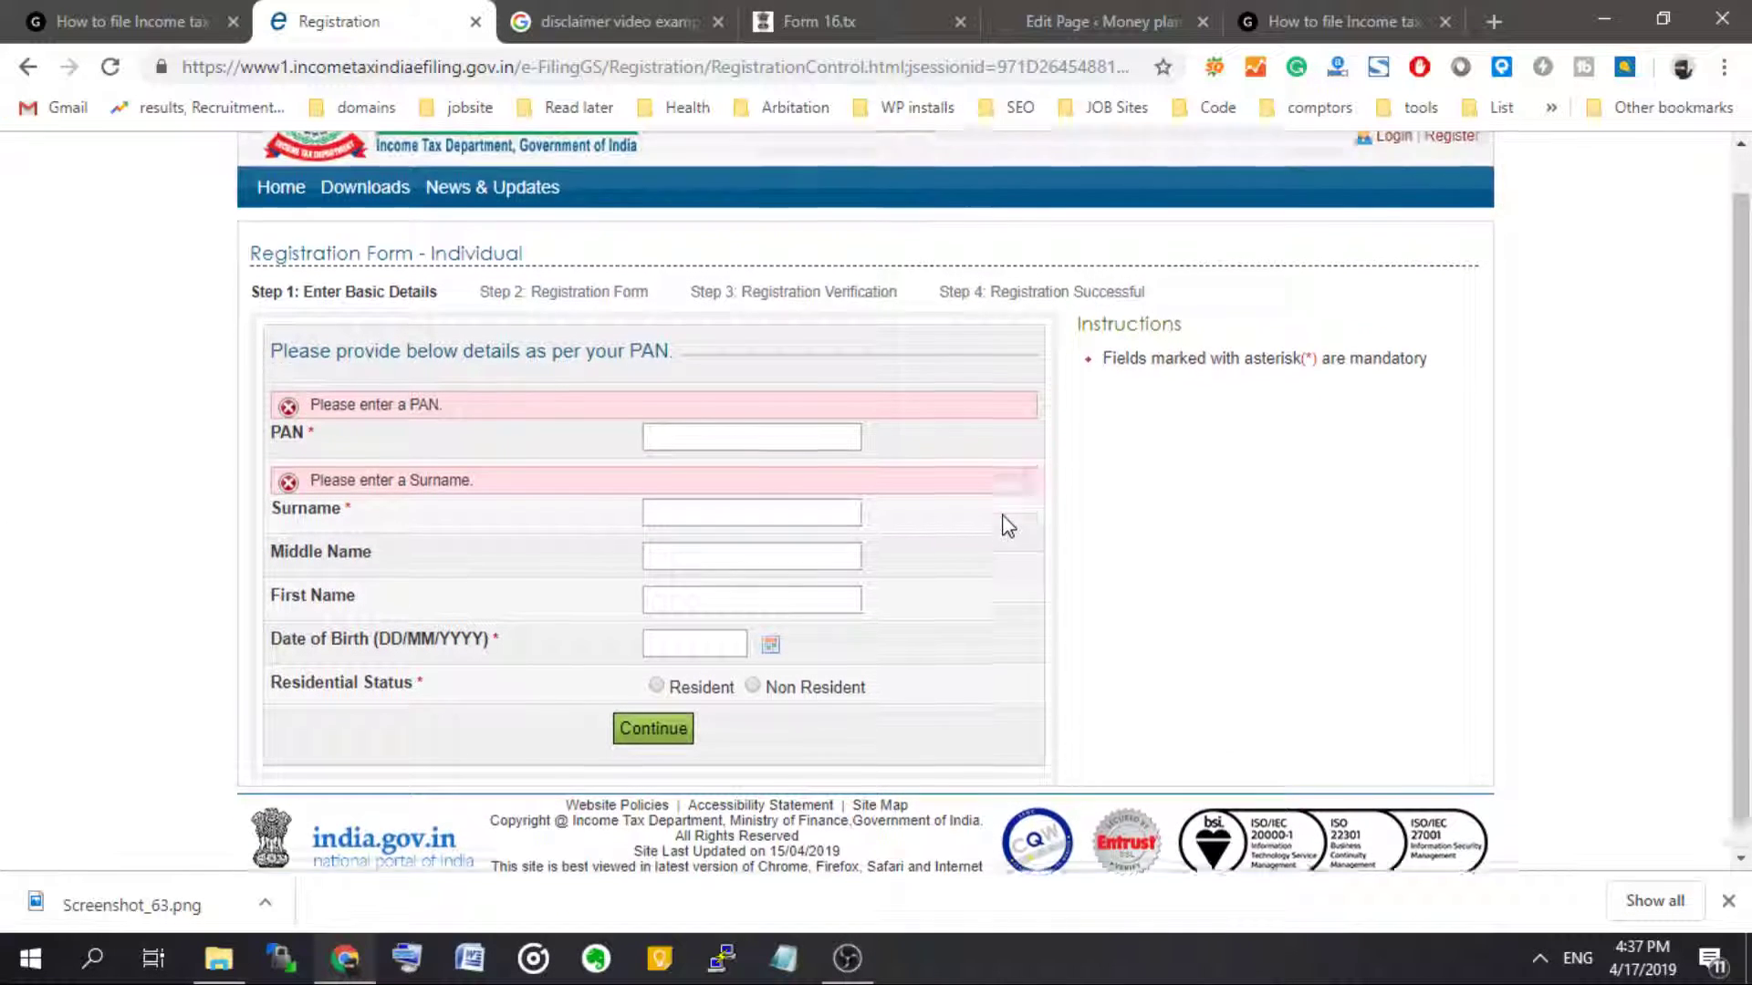
{"action": "scroll", "coordinate": [1008, 511], "scroll_direction": "up", "scroll_amount": 1}
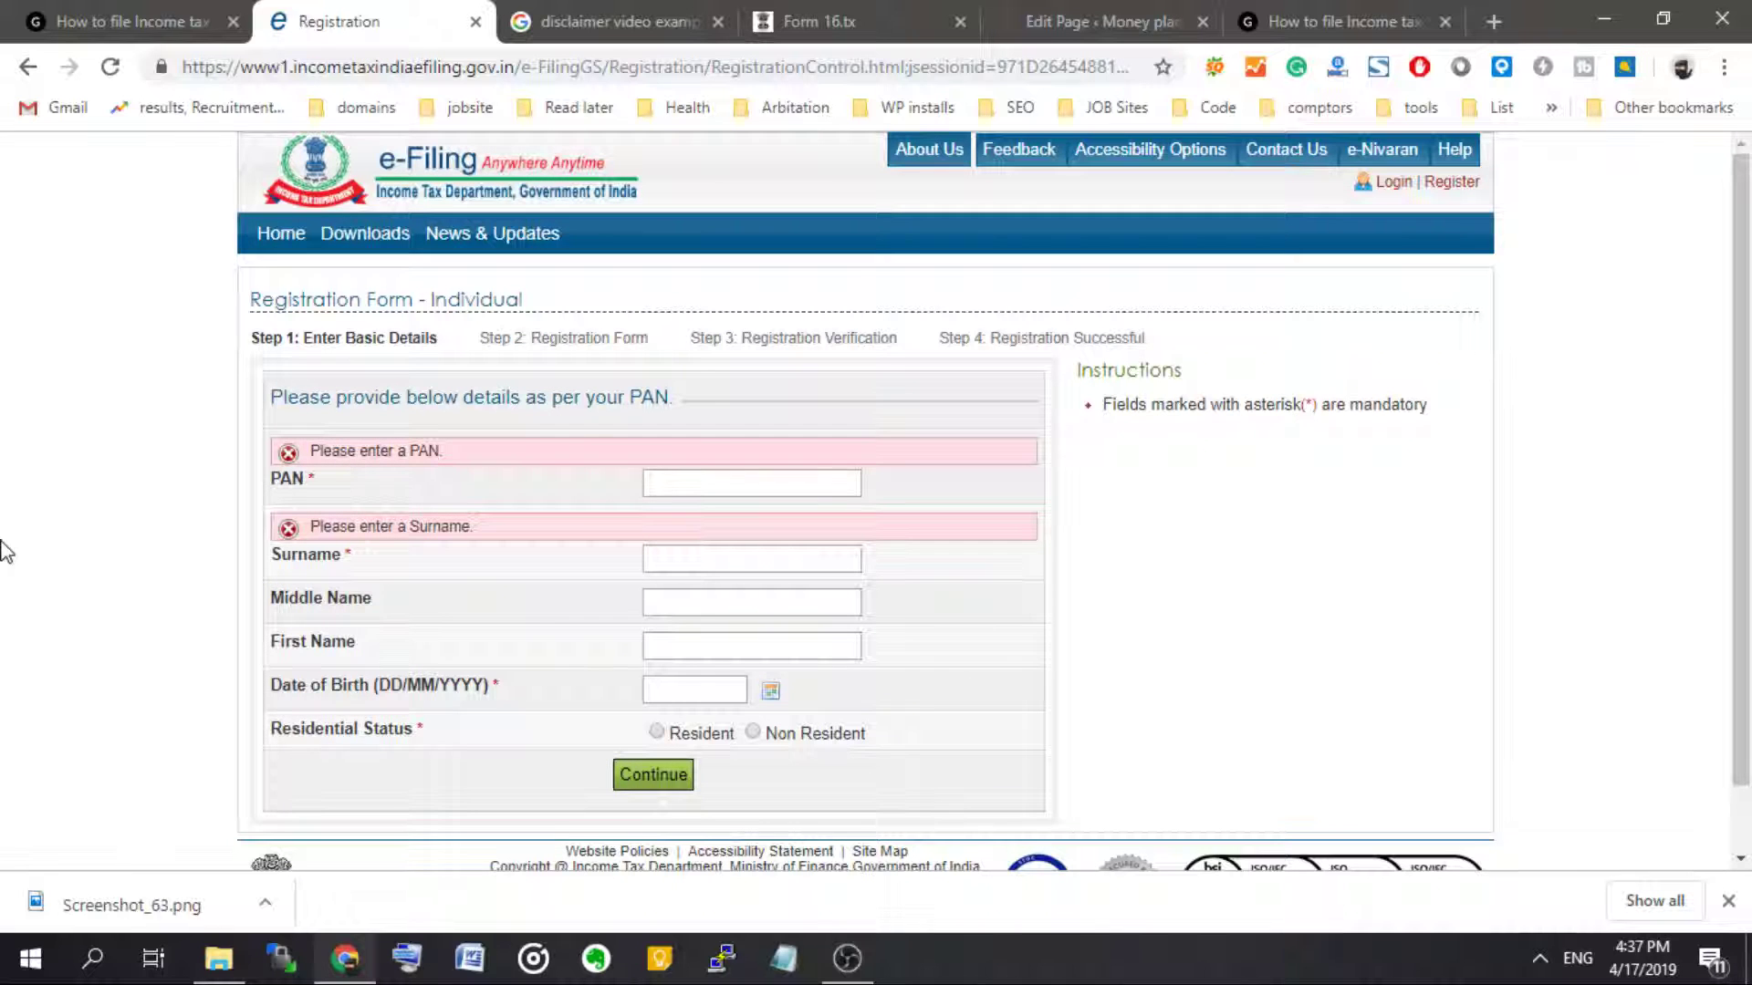
- Log in to the e-Filing portal using the saved user ID and account password, and enter the captcha code
{"action": "left_click", "coordinate": [1390, 183]}
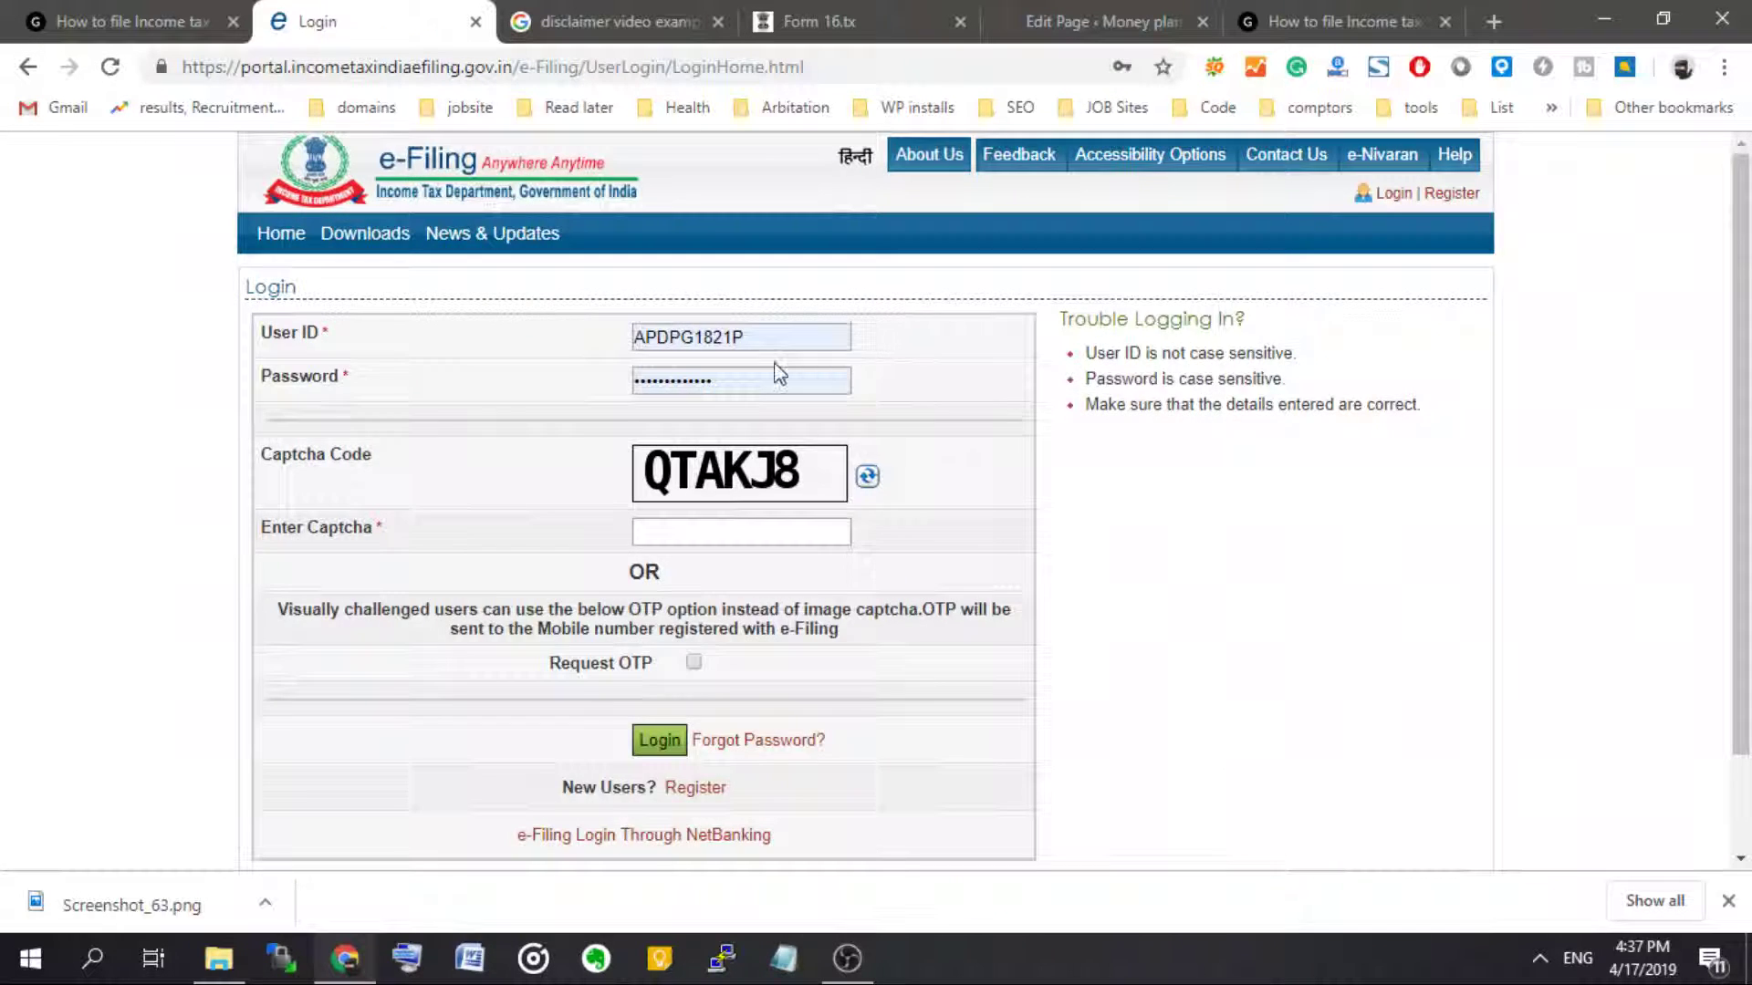
{"action": "left_click", "coordinate": [782, 340]}
{"action": "left_click", "coordinate": [766, 555]}
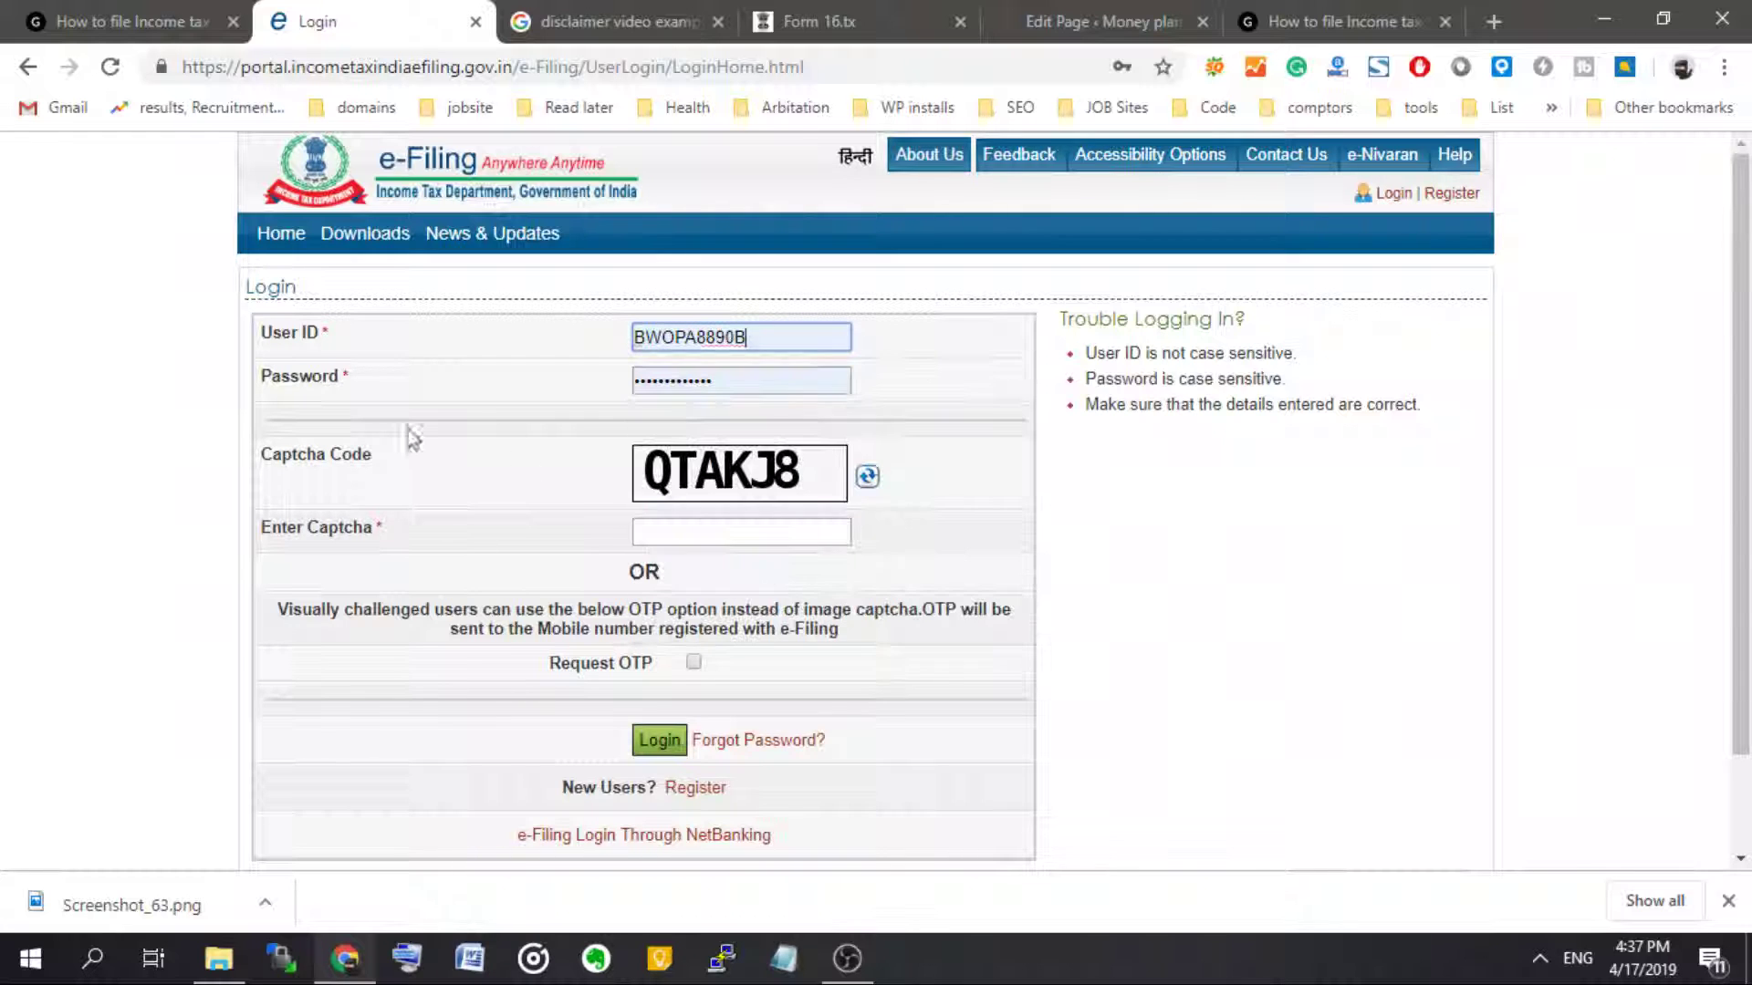
{"action": "left_click", "coordinate": [683, 538]}
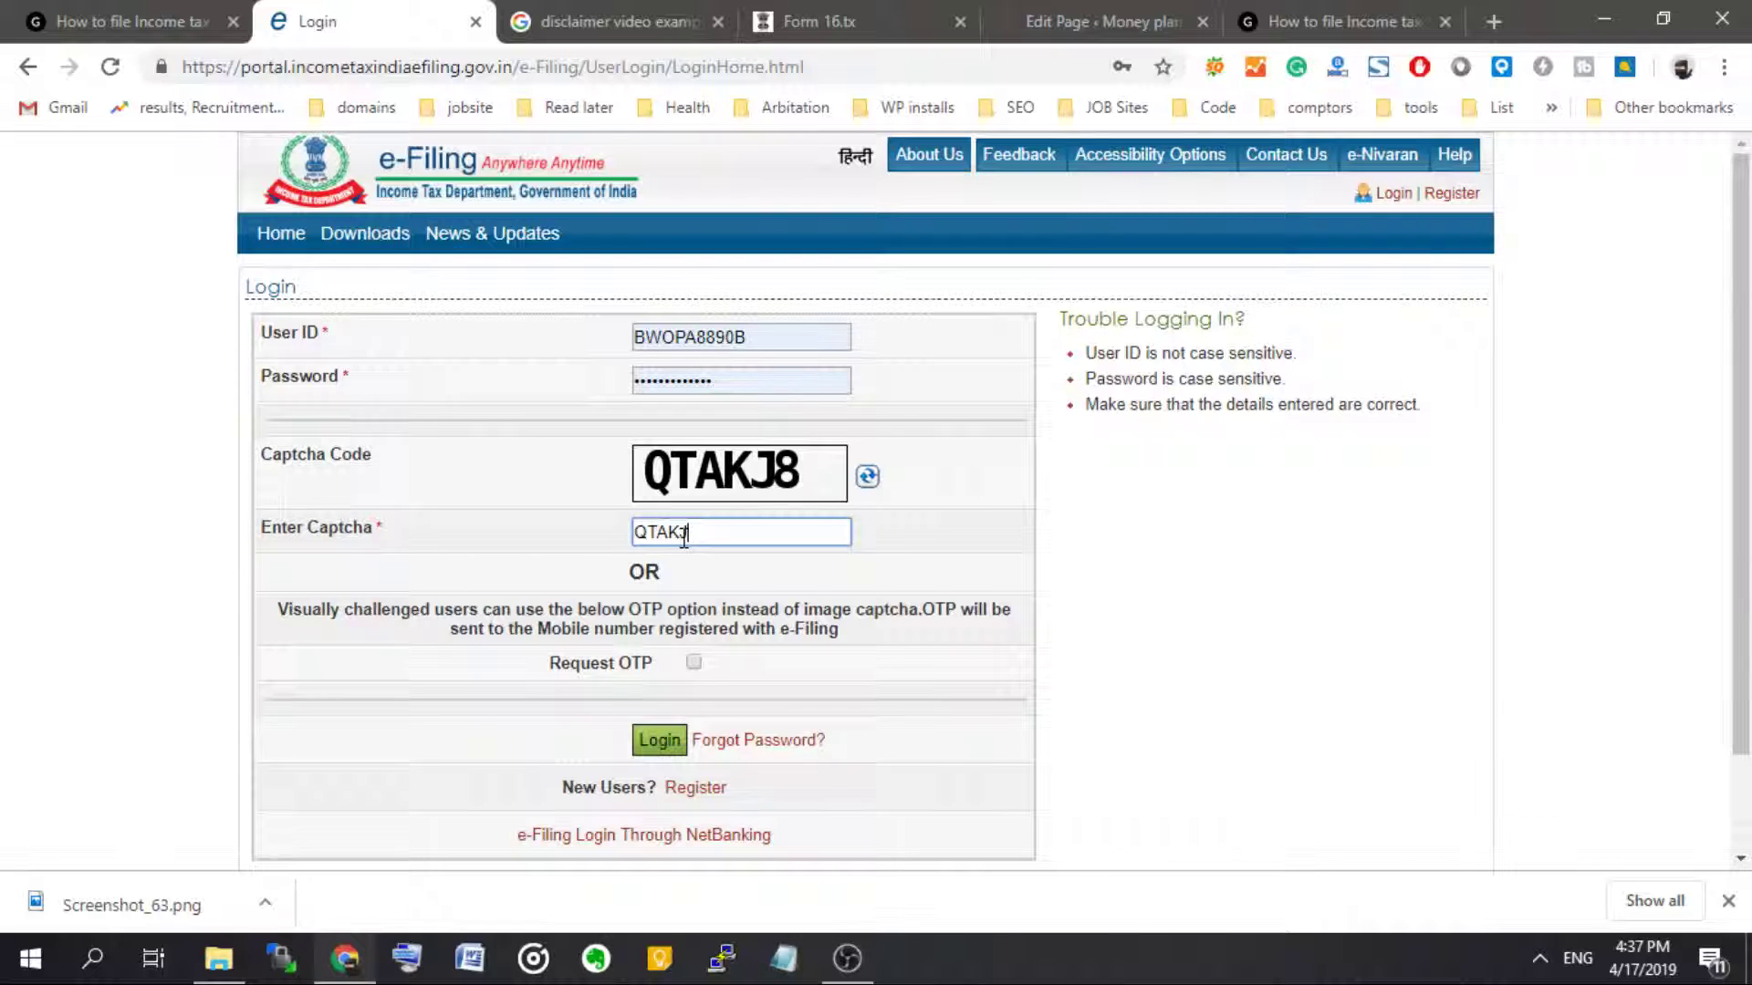
{"action": "left_click", "coordinate": [659, 740]}
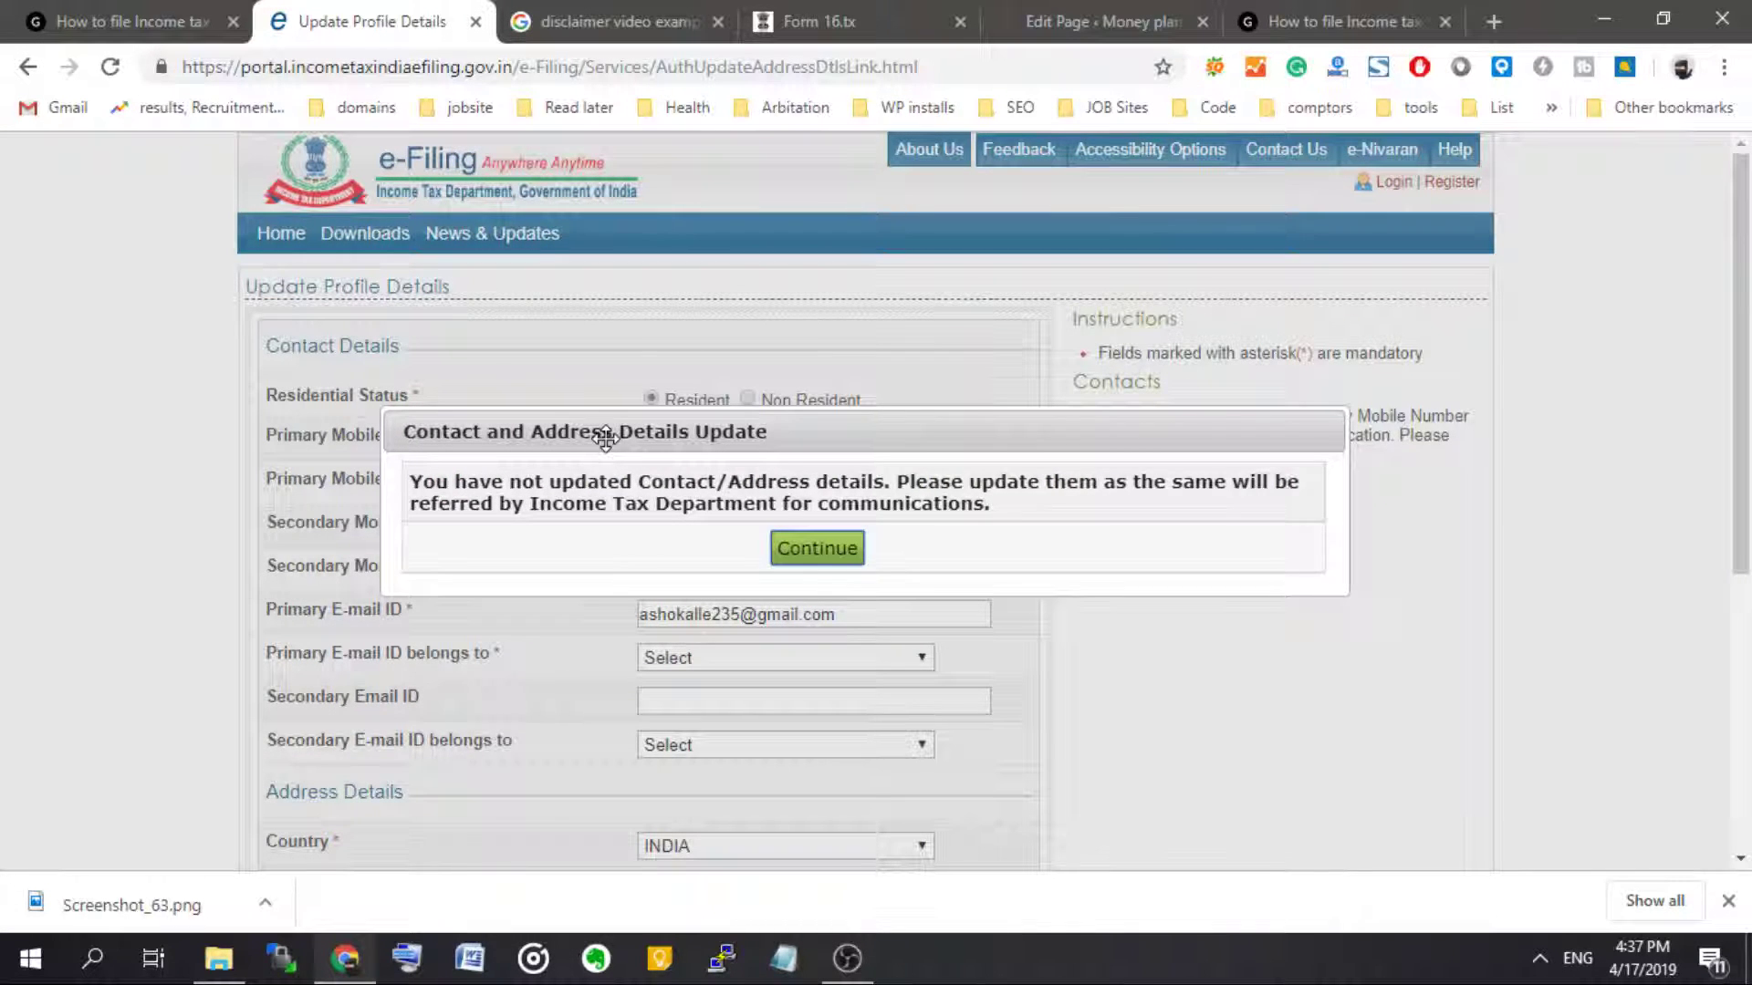
- Dismiss the contact and address update notice and skip updating the profile details
{"action": "left_click", "coordinate": [816, 548]}
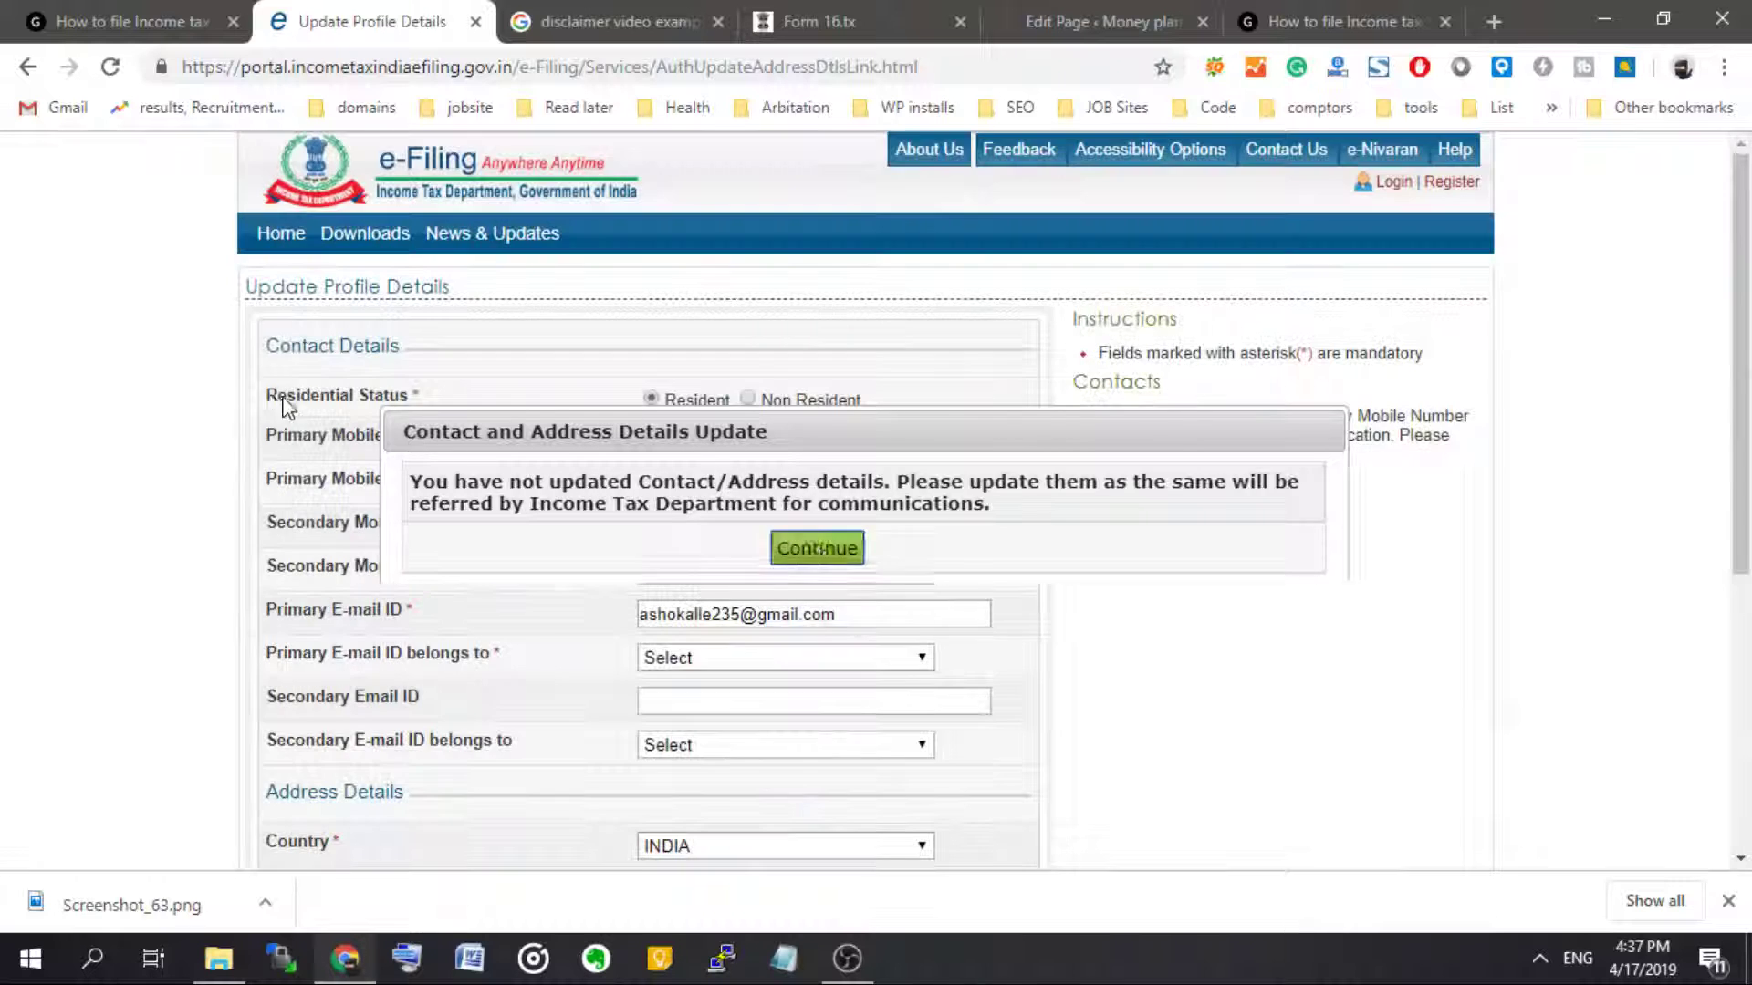
{"action": "scroll", "coordinate": [456, 639], "scroll_direction": "down", "scroll_amount": 5}
{"action": "left_click", "coordinate": [630, 714]}
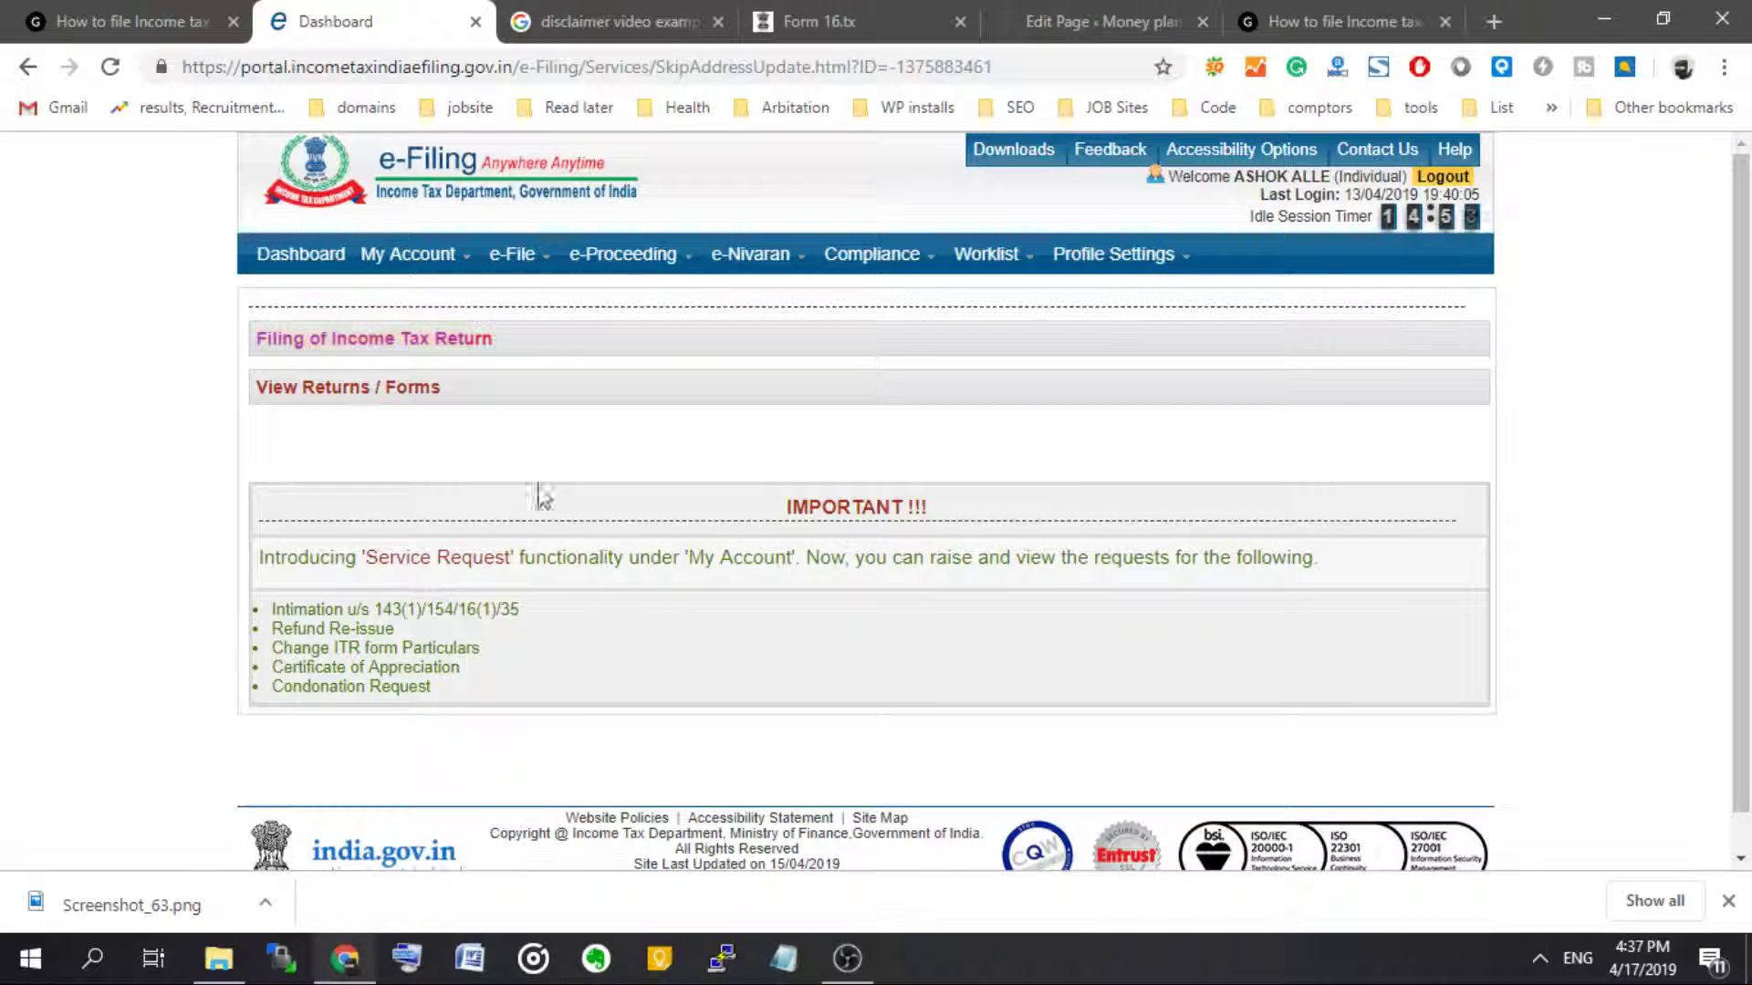
- Open the Income Tax Return e-filing page and choose assessment year 2019-20 and form ITR-1
{"action": "mouse_move", "coordinate": [515, 260]}
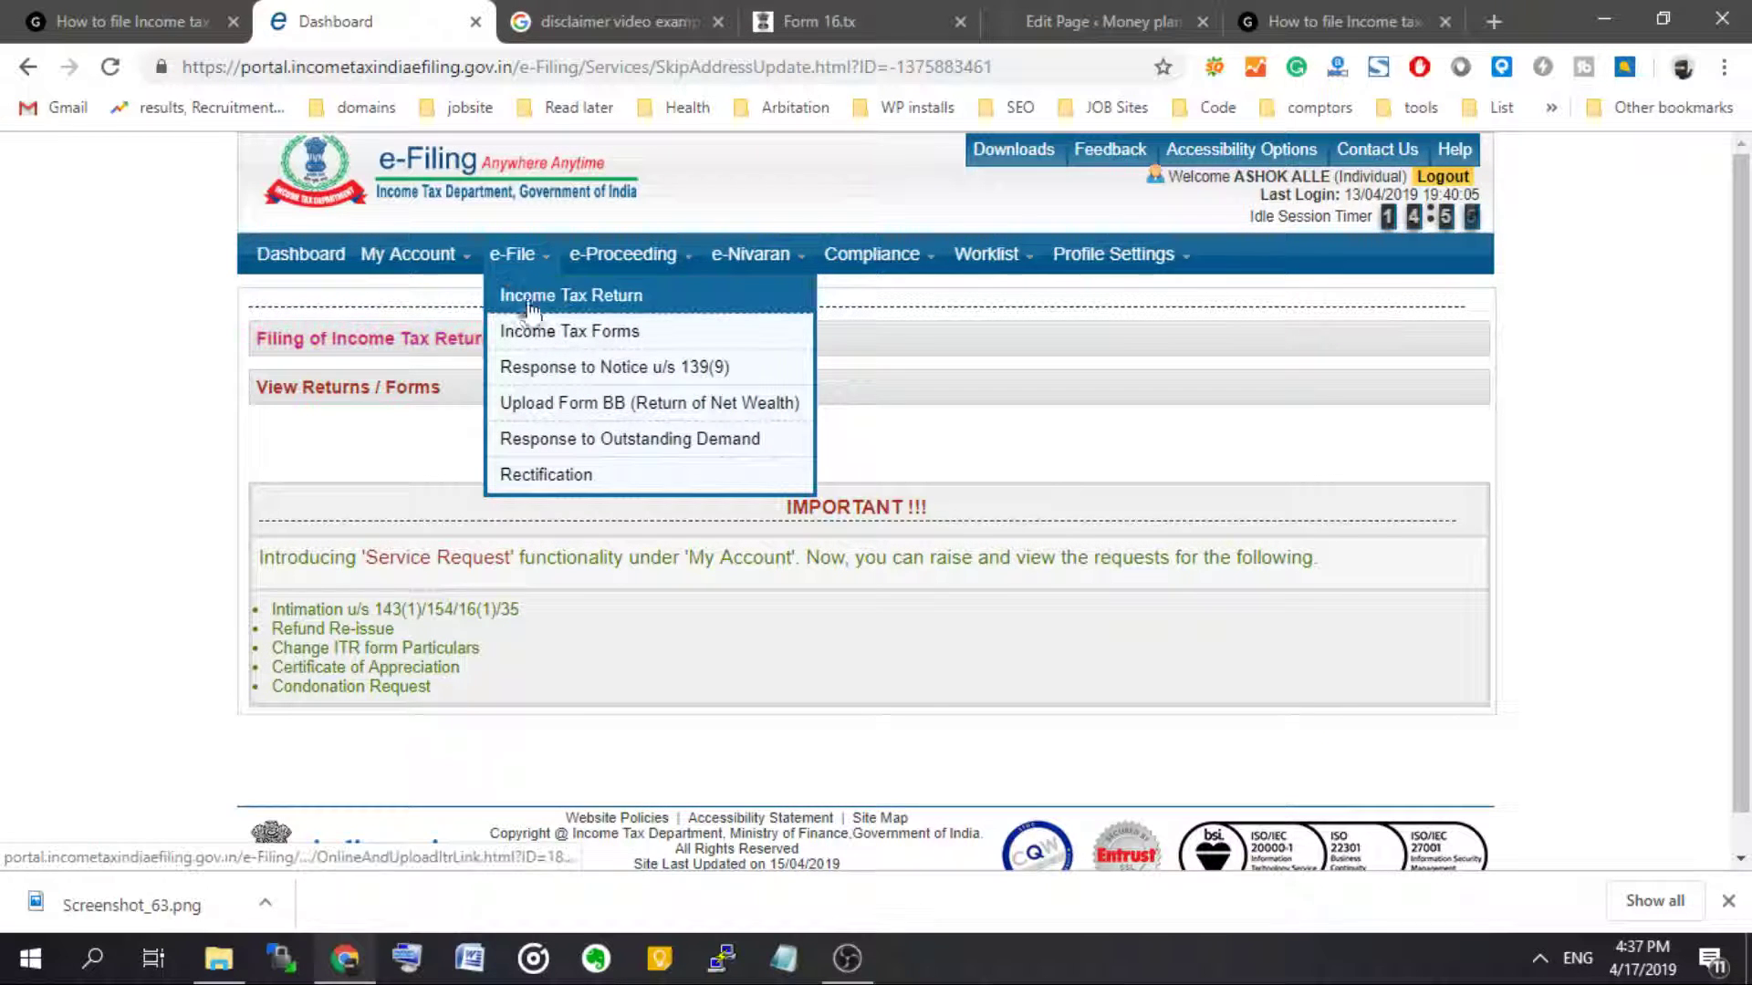
{"action": "left_click", "coordinate": [531, 295]}
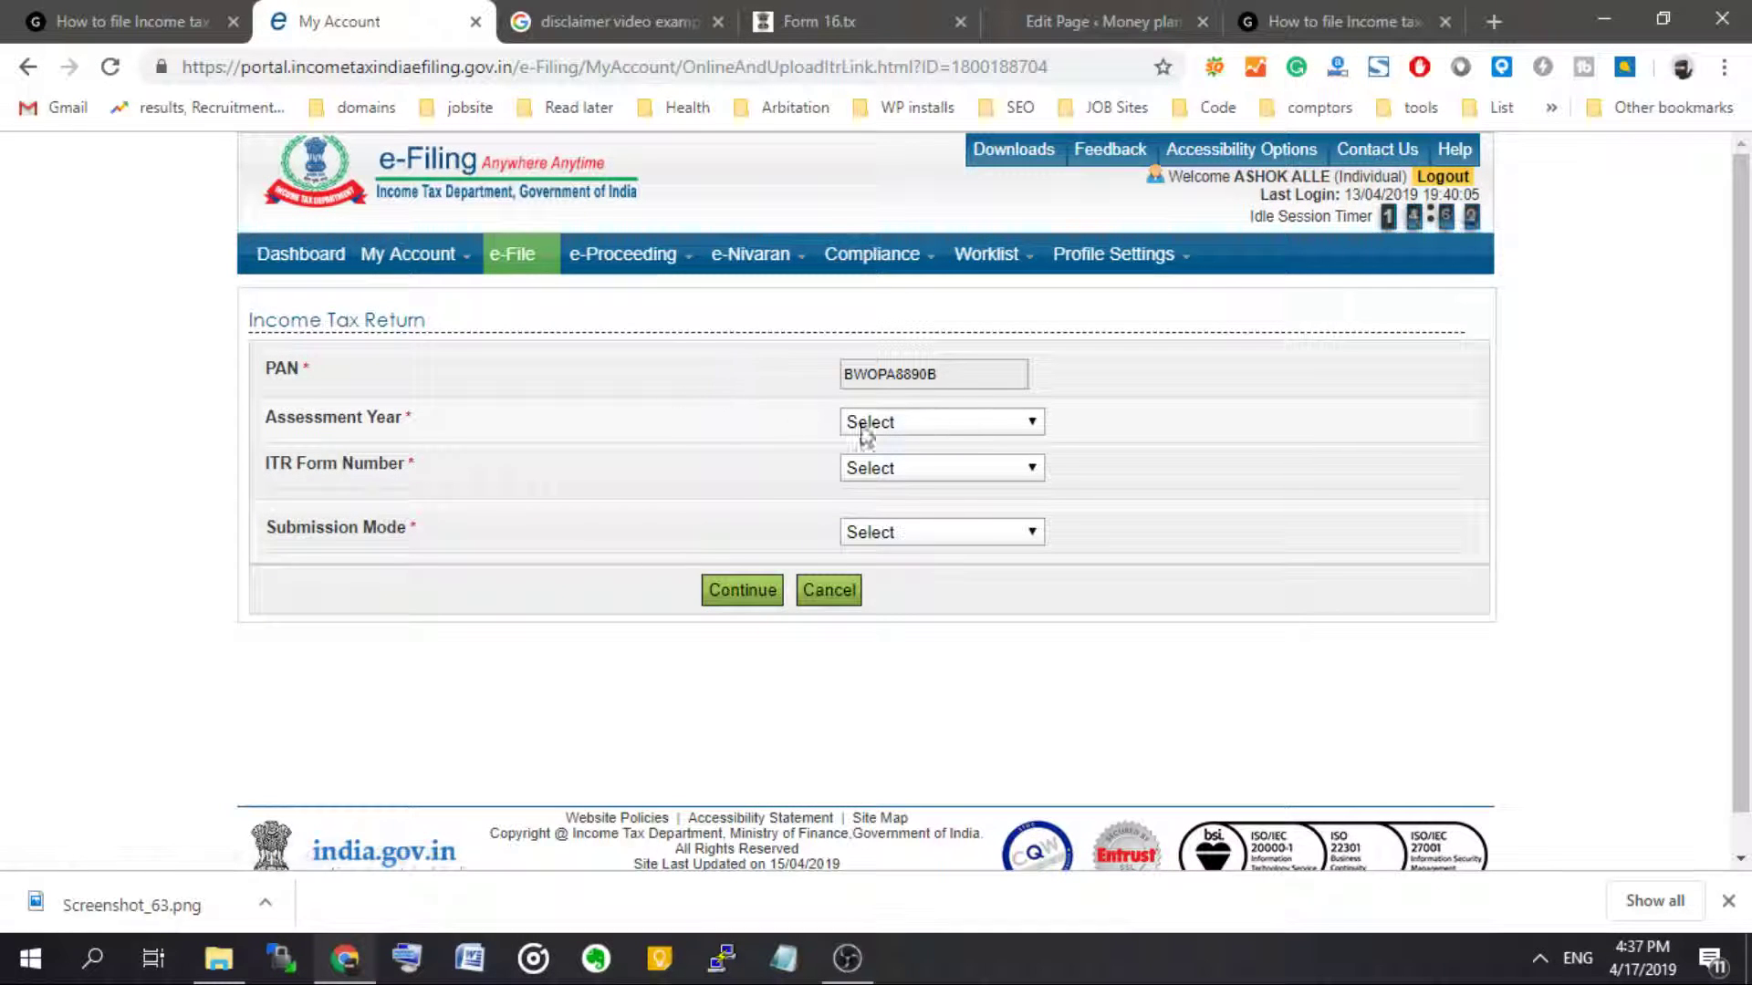
{"action": "left_click", "coordinate": [999, 427]}
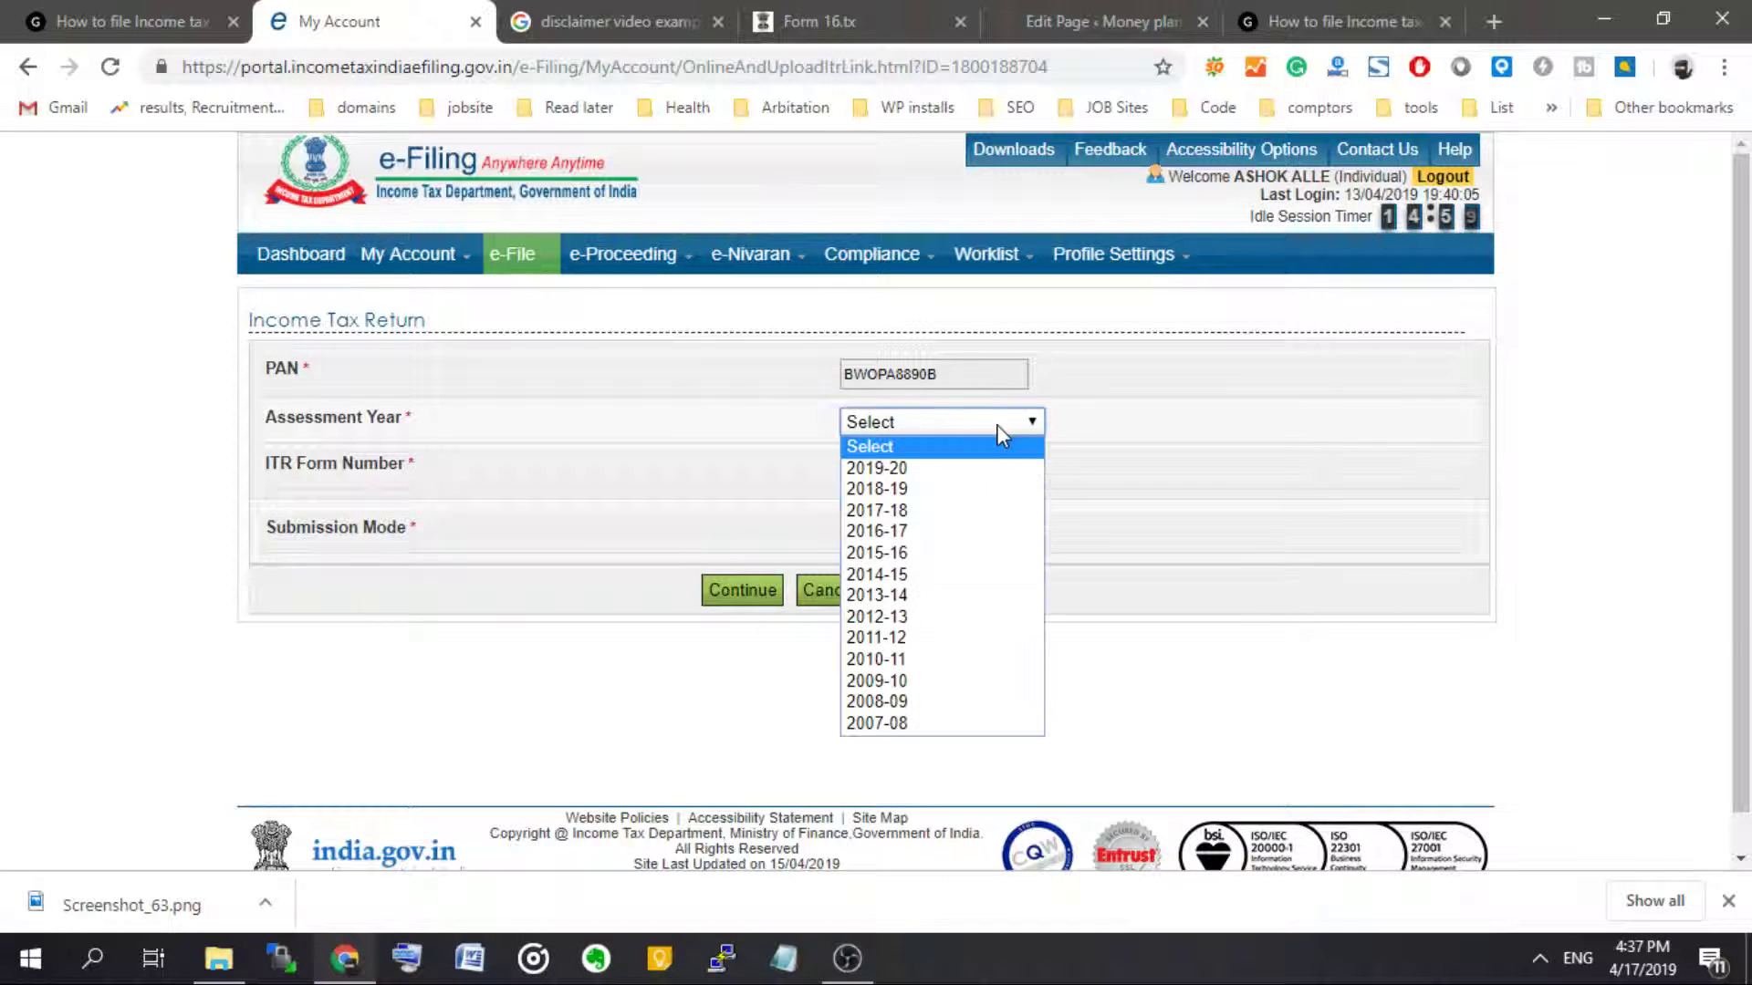
{"action": "left_click", "coordinate": [882, 468]}
{"action": "left_click", "coordinate": [885, 468]}
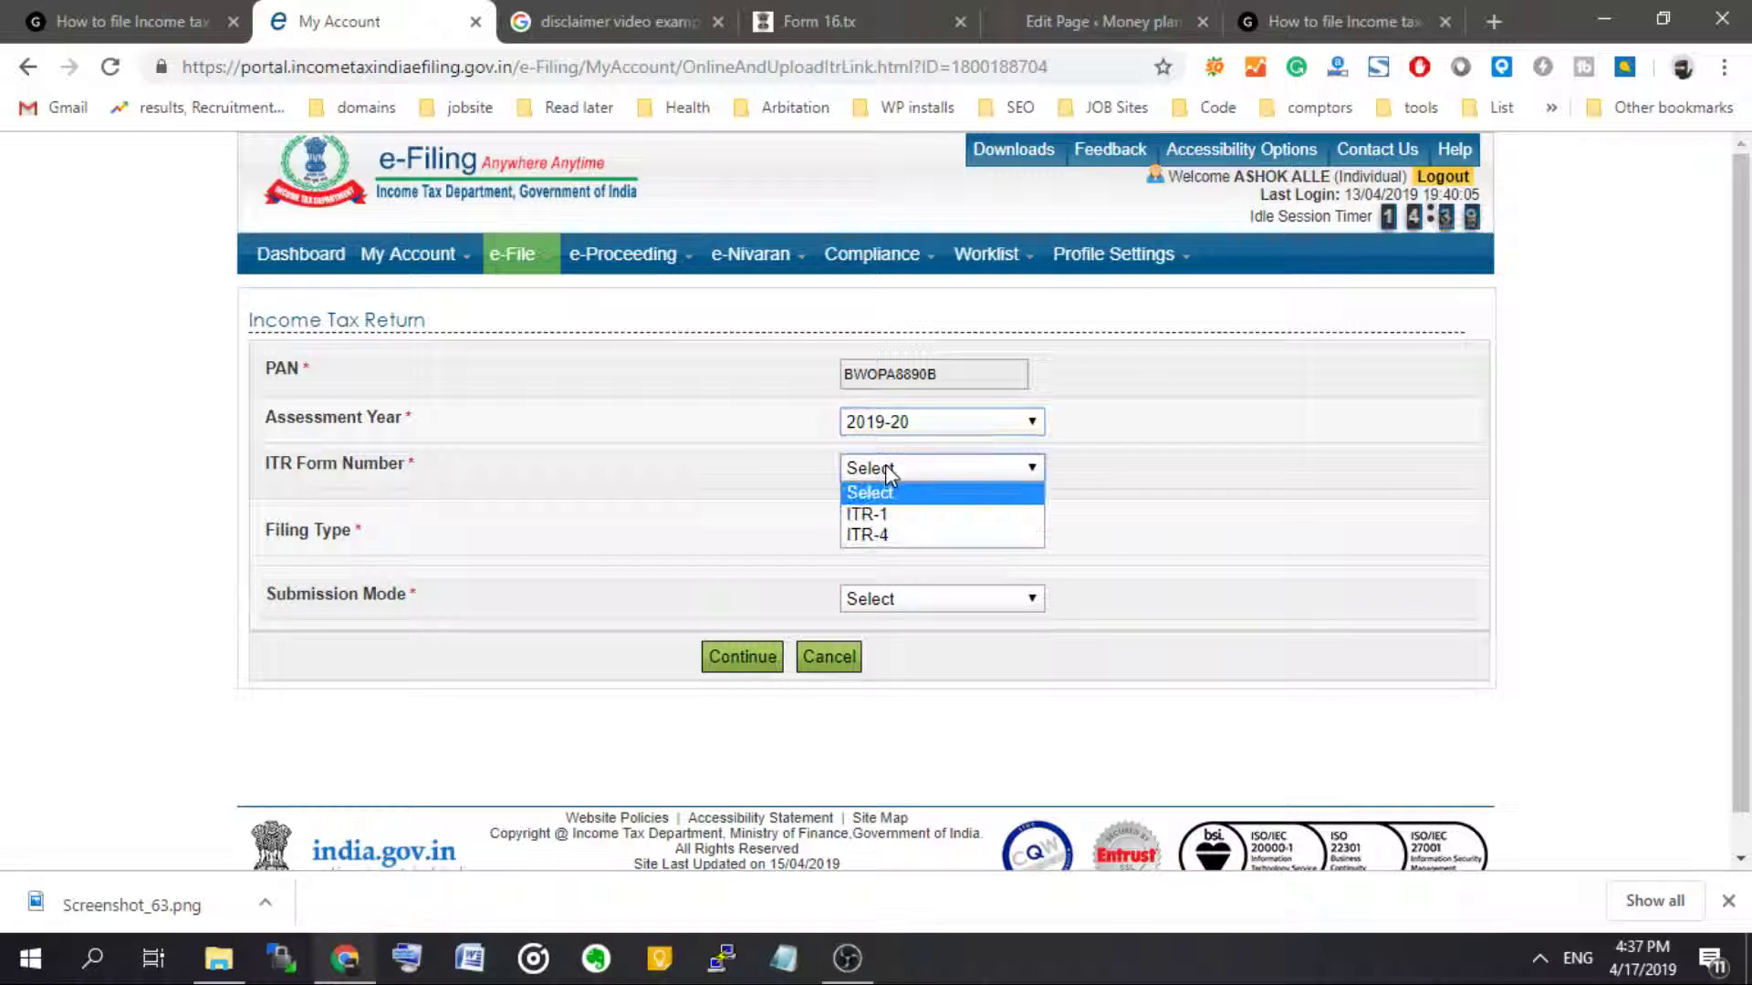
{"action": "left_click", "coordinate": [856, 517]}
- Set the filing type to Original/Revised Return and the submission mode to Prepare and Submit Online
{"action": "left_click", "coordinate": [956, 537]}
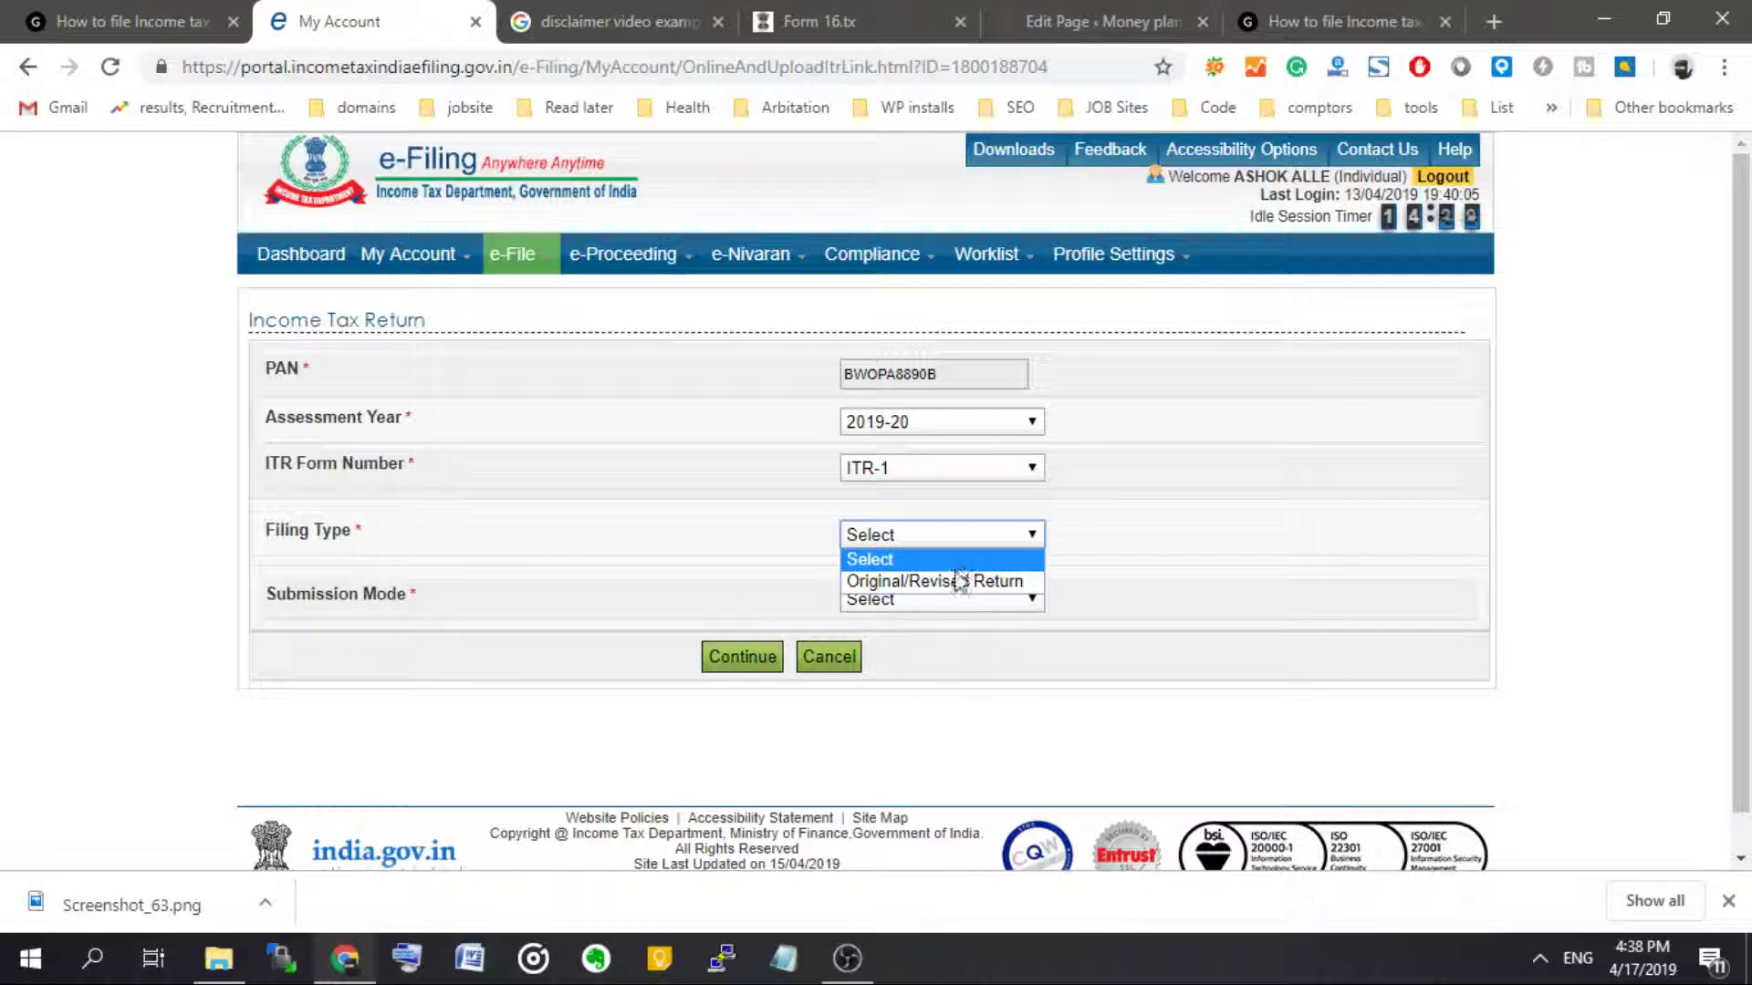
{"action": "left_click", "coordinate": [958, 581]}
{"action": "left_click", "coordinate": [979, 600]}
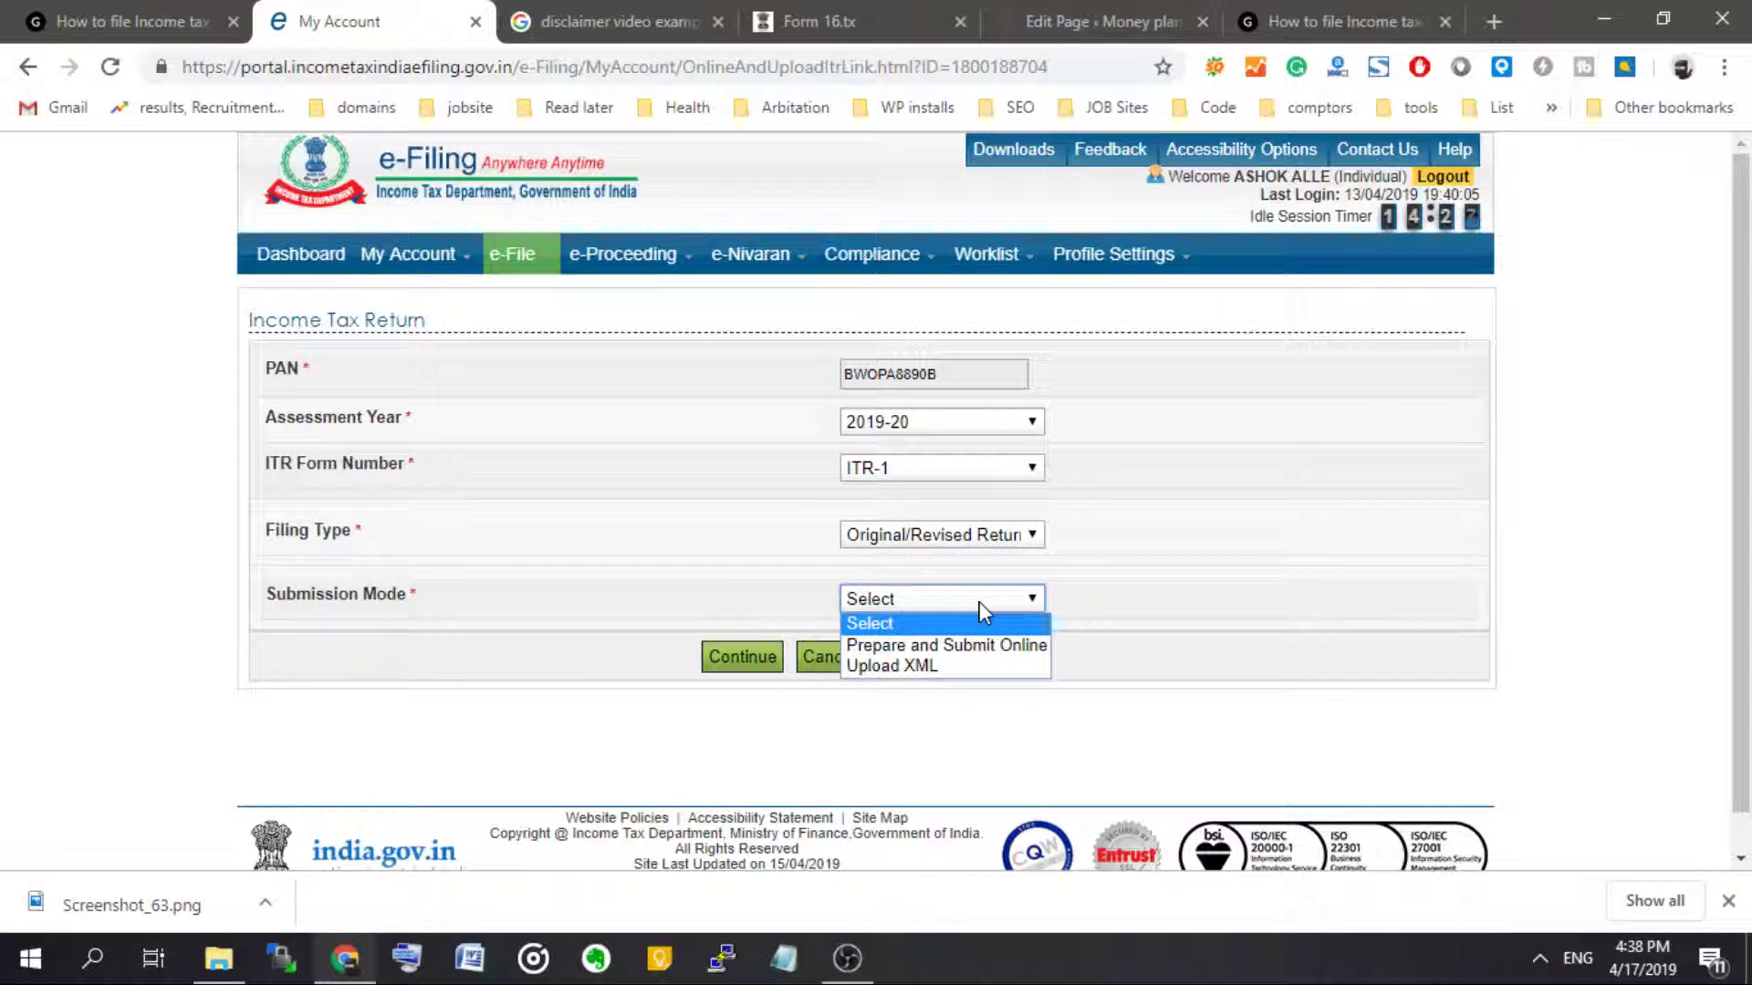
{"action": "left_click", "coordinate": [935, 646]}
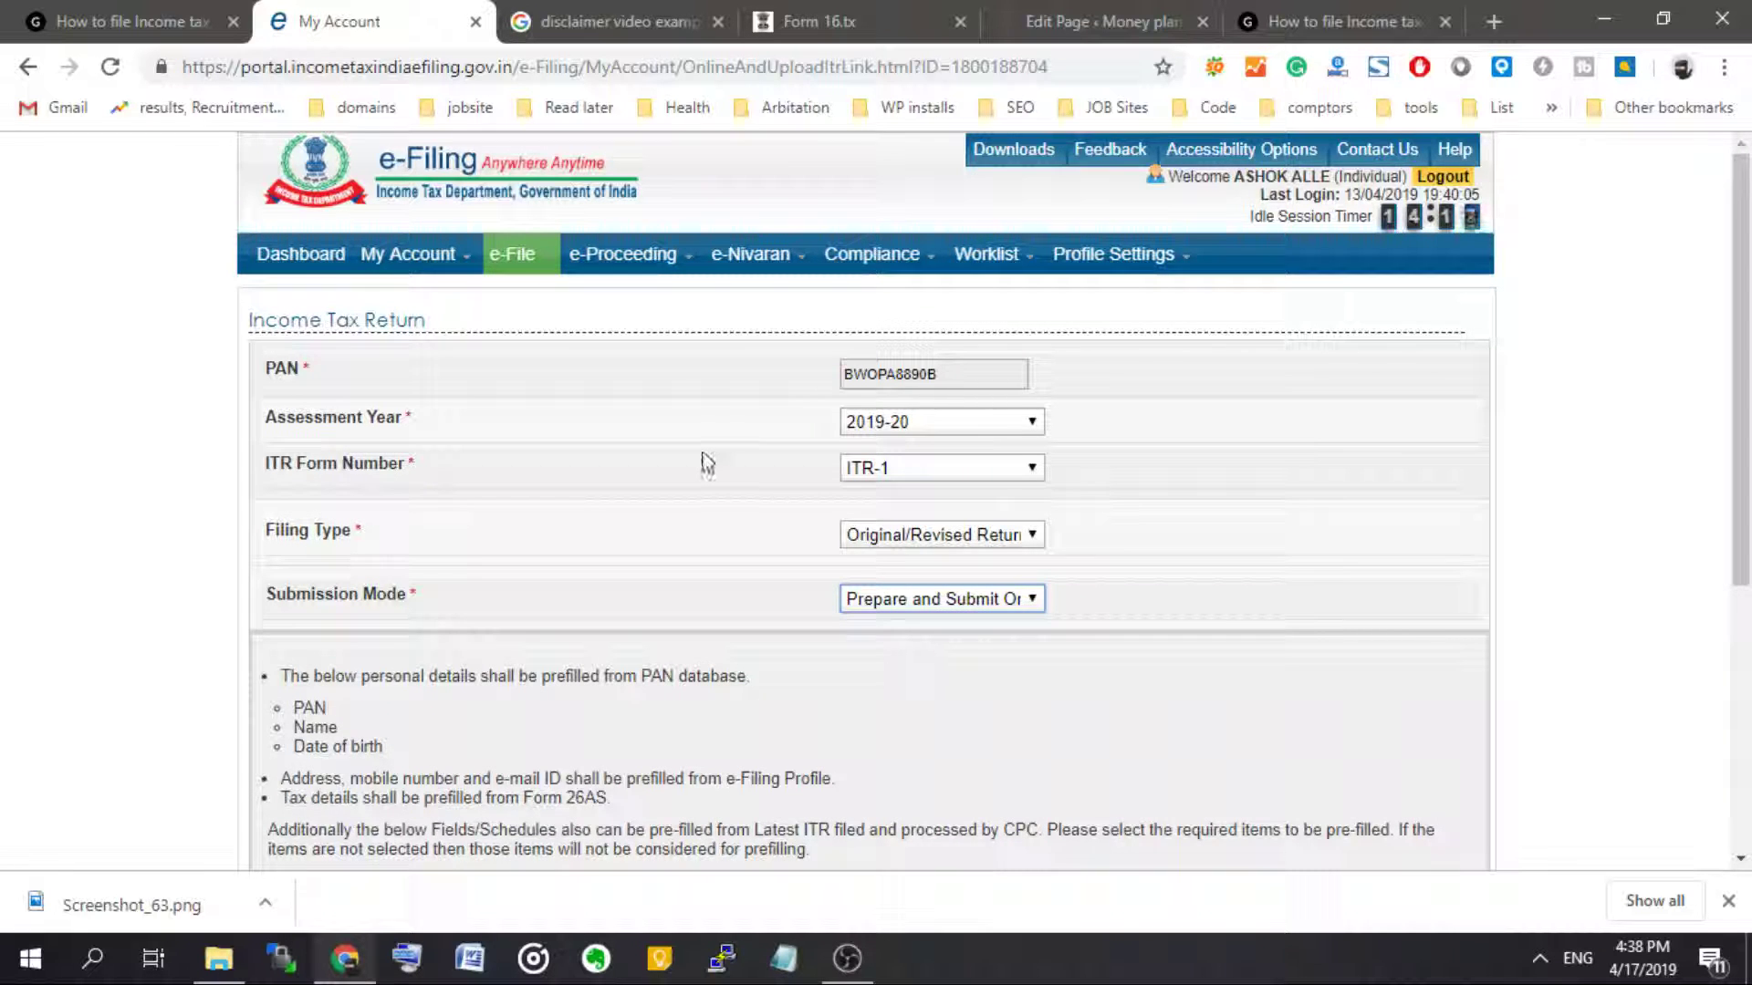
{"action": "scroll", "coordinate": [707, 462], "scroll_direction": "down", "scroll_amount": 5}
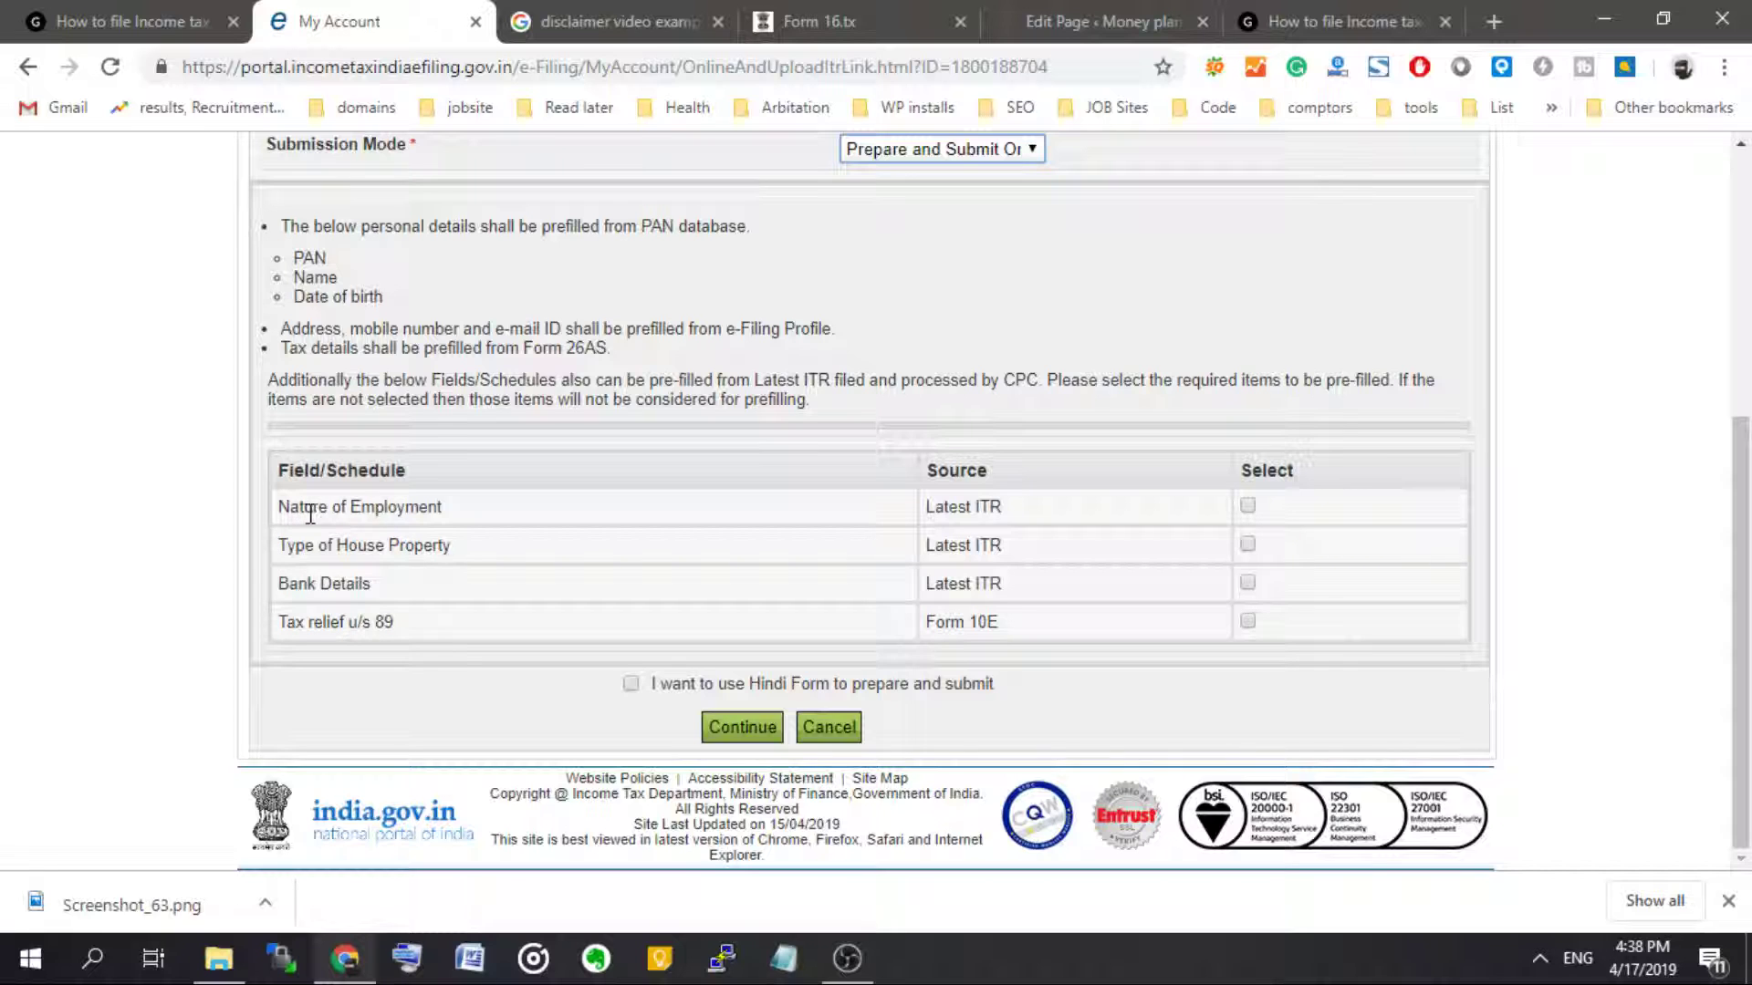
- Select Nature of Employment, Type of House Property and Bank Details for prefilling from the latest ITR, and continue to the ITR-1 form
{"action": "left_click", "coordinate": [386, 513]}
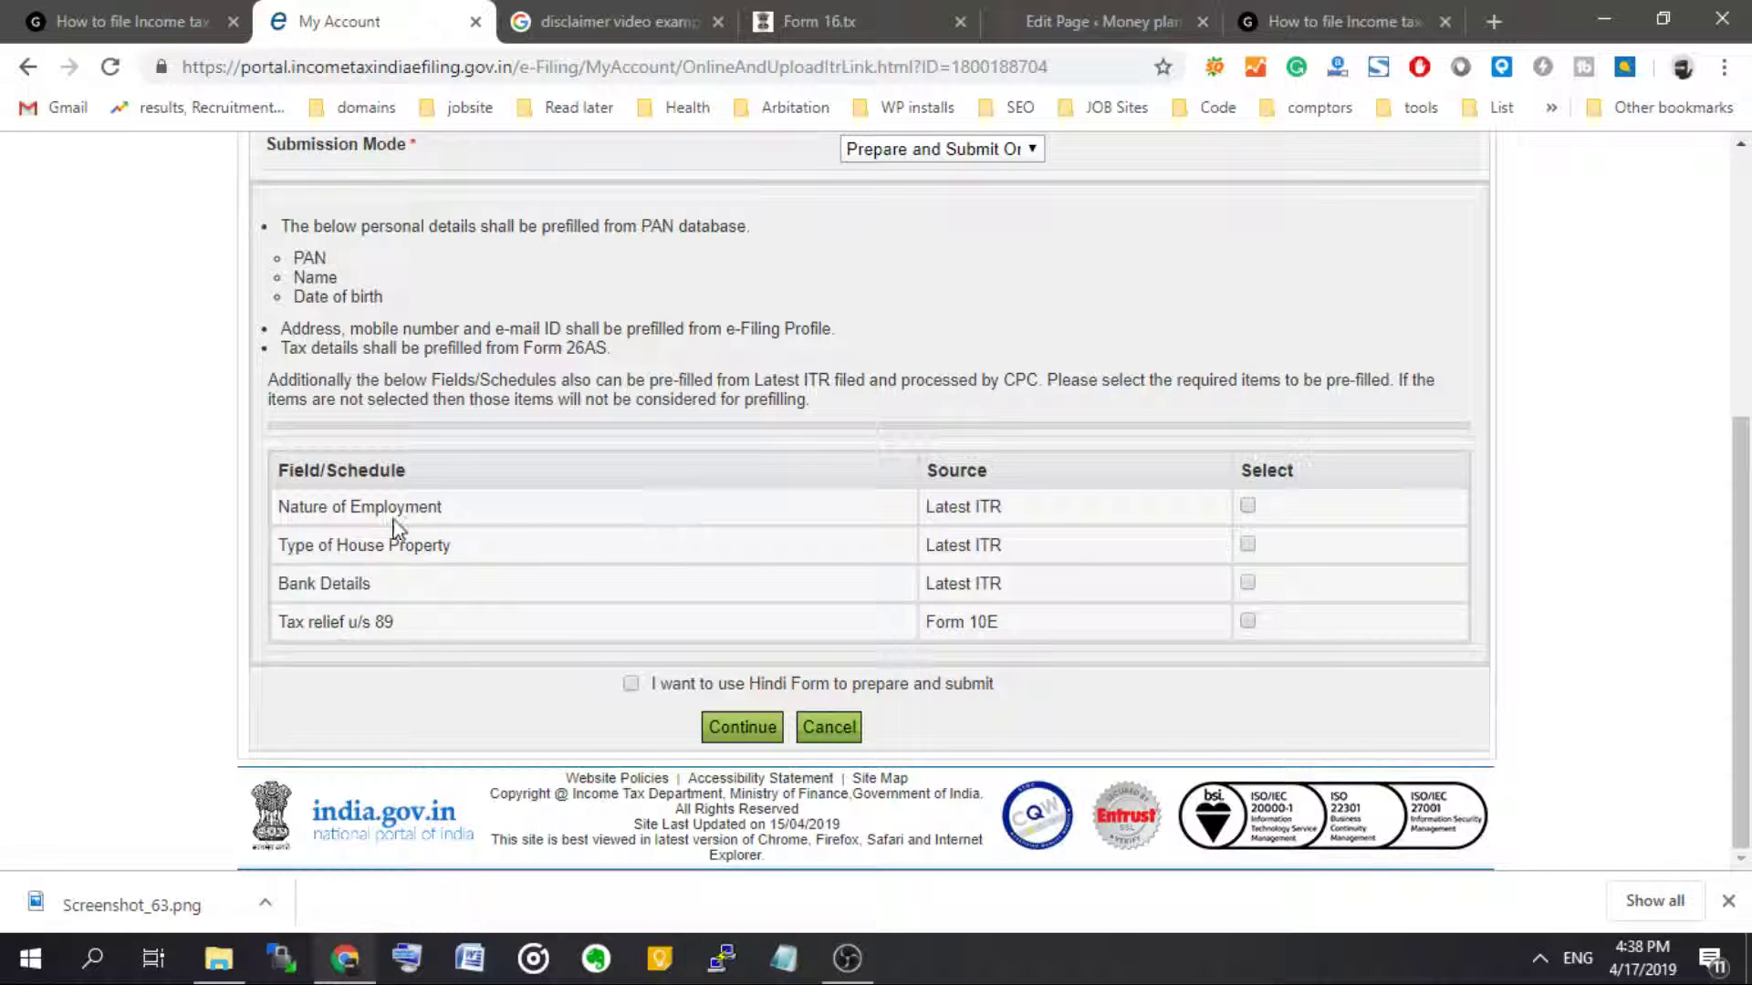
{"action": "left_click", "coordinate": [1247, 507]}
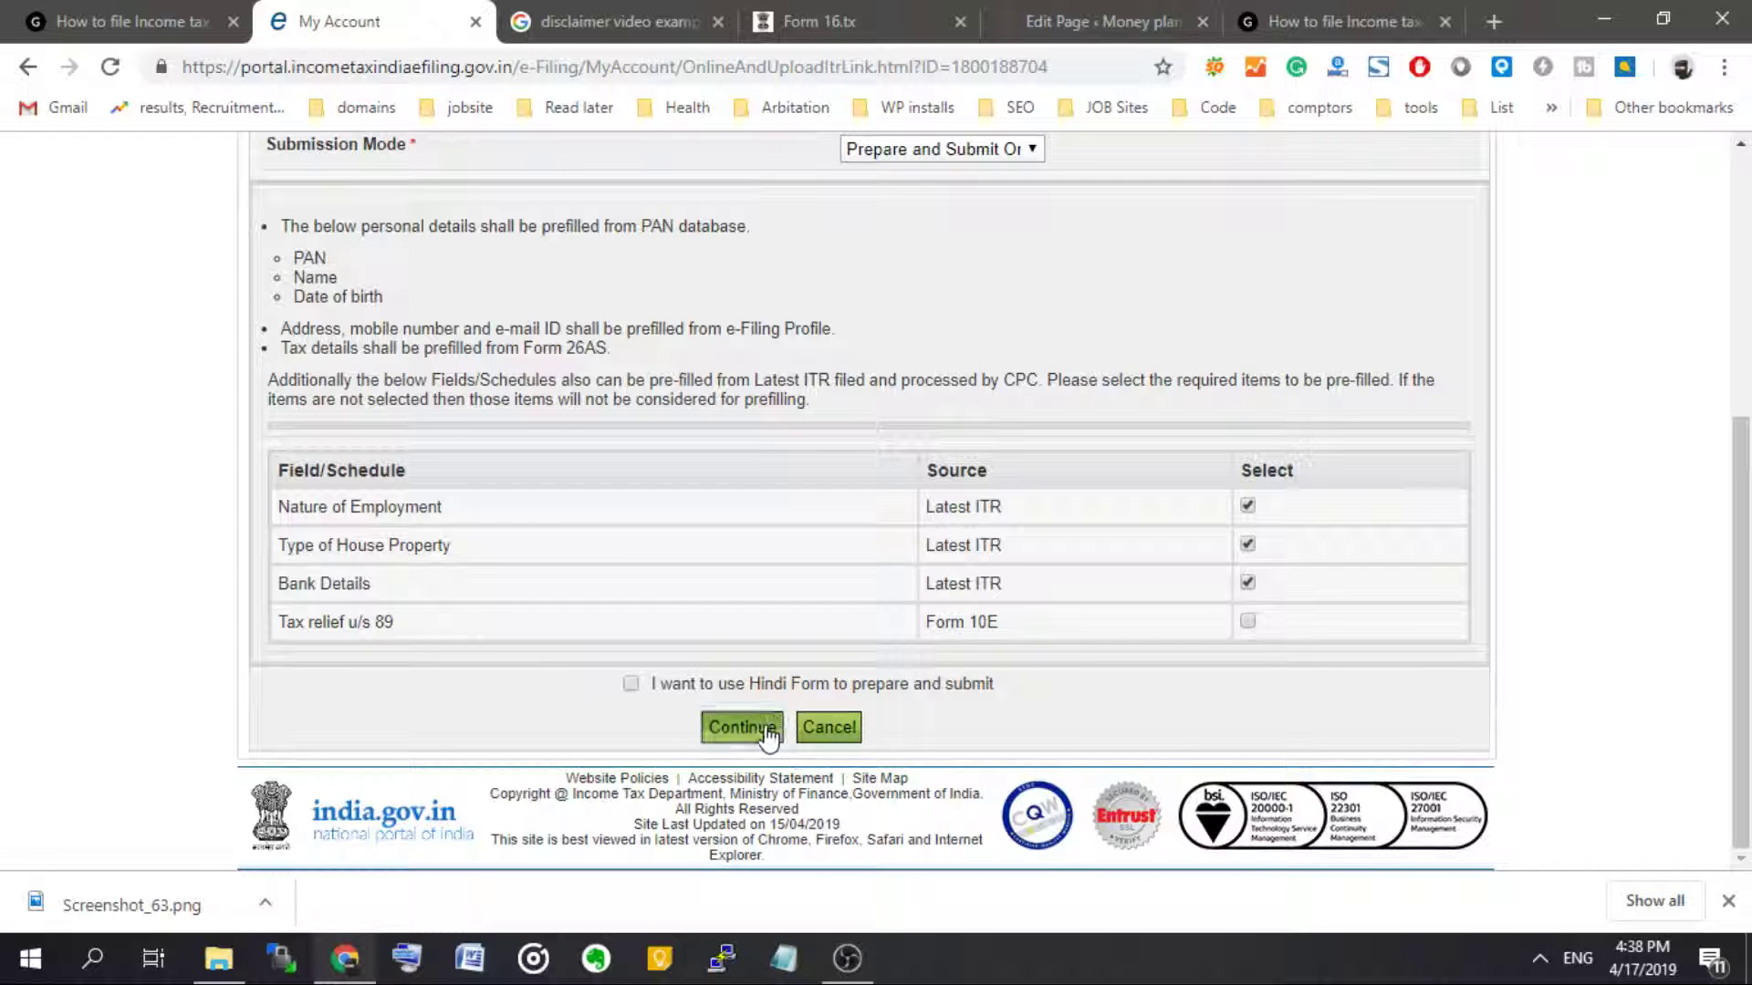
{"action": "left_click", "coordinate": [738, 727]}
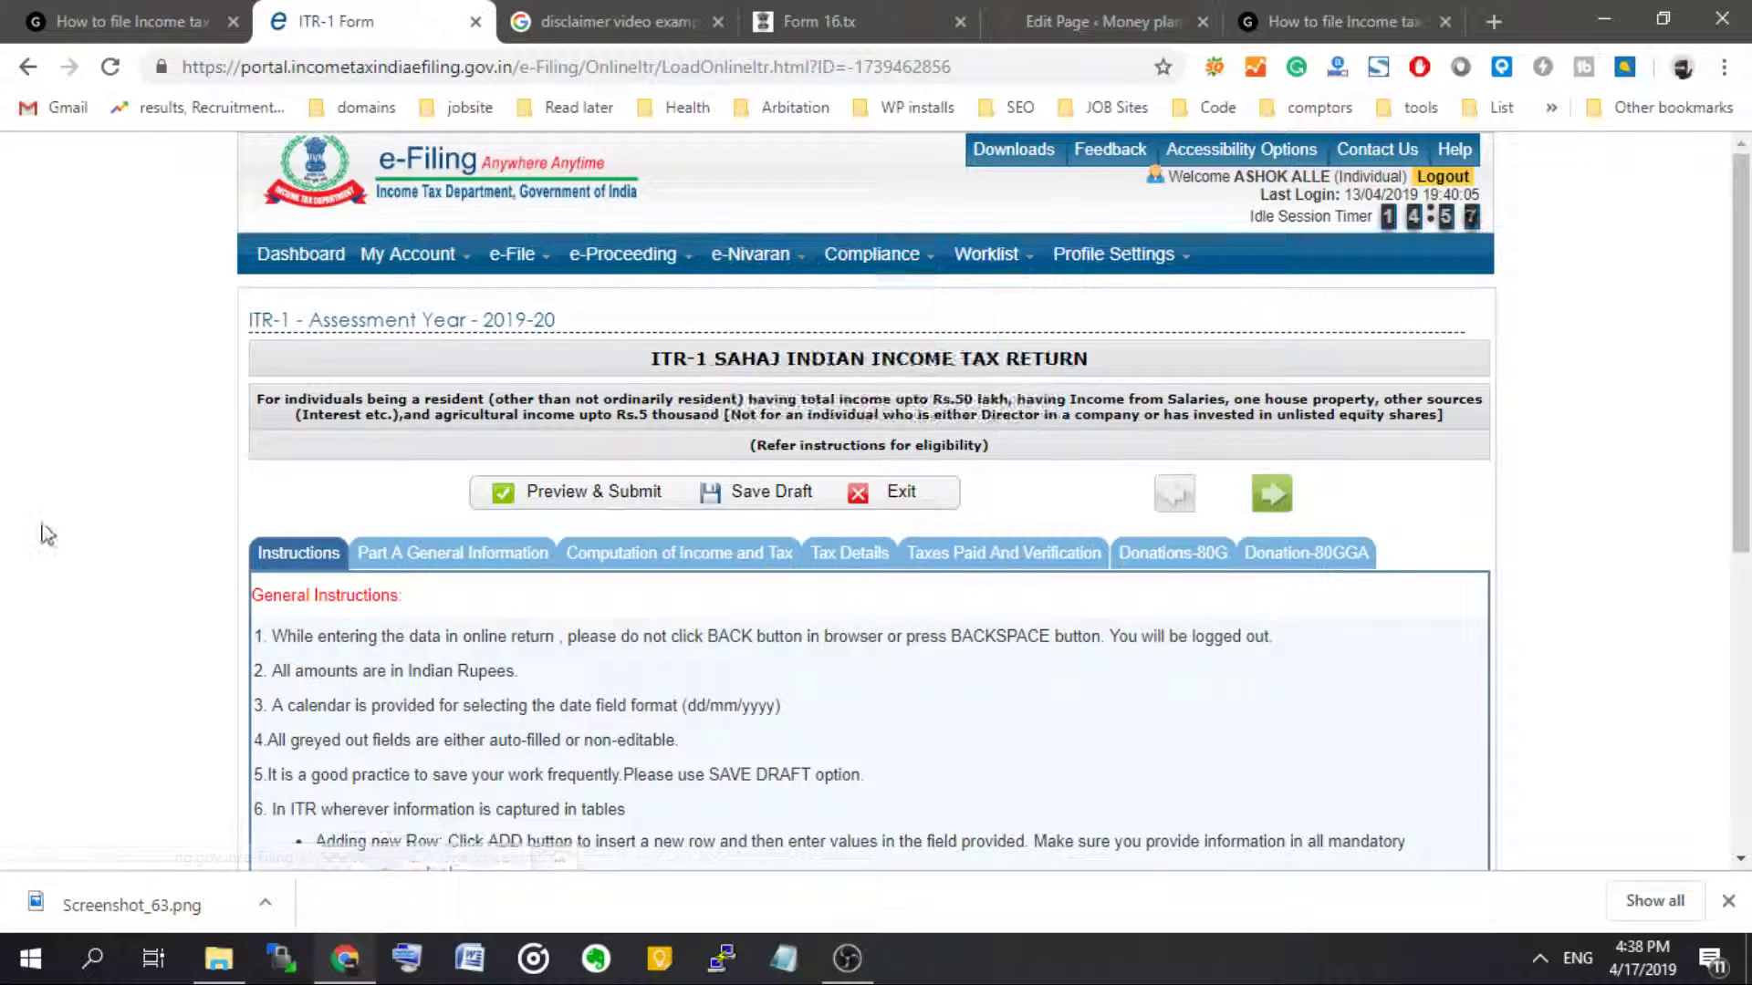
- Read the ITR-1 General Instructions and review the personal, address and filing details in Part A General Information
{"action": "scroll", "coordinate": [73, 438], "scroll_direction": "down", "scroll_amount": 1}
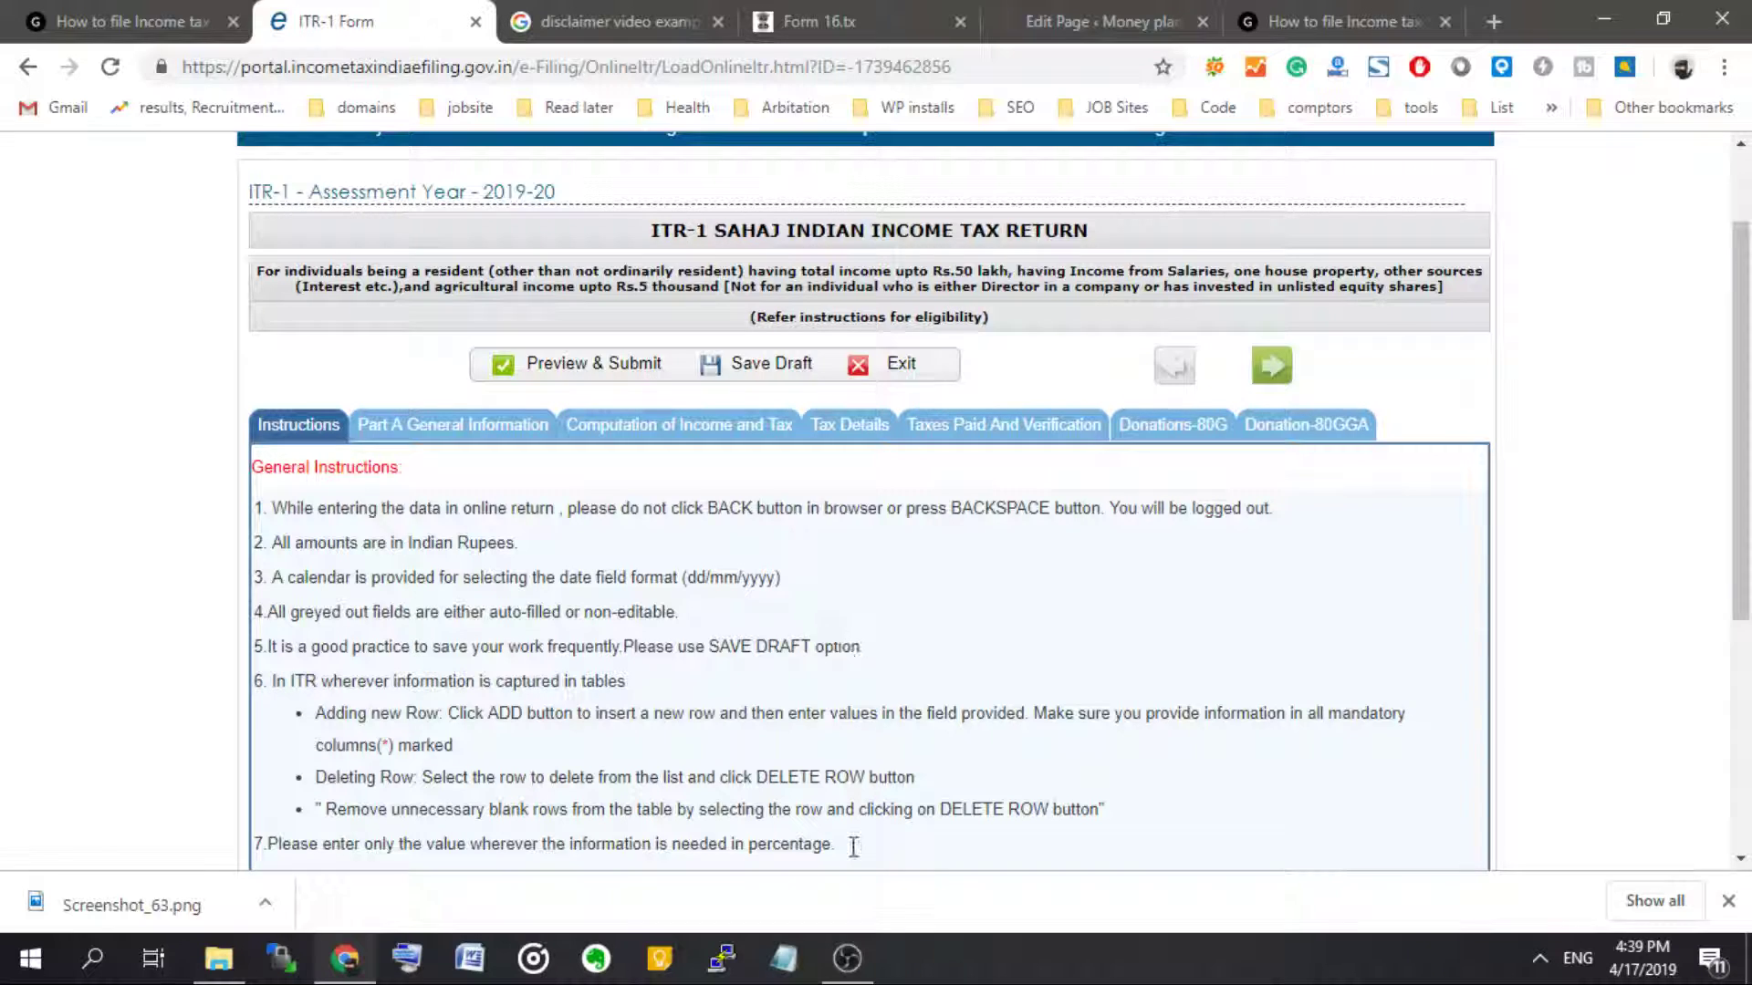
{"action": "scroll", "coordinate": [600, 474], "scroll_direction": "down", "scroll_amount": 5}
{"action": "scroll", "coordinate": [548, 474], "scroll_direction": "up", "scroll_amount": 5}
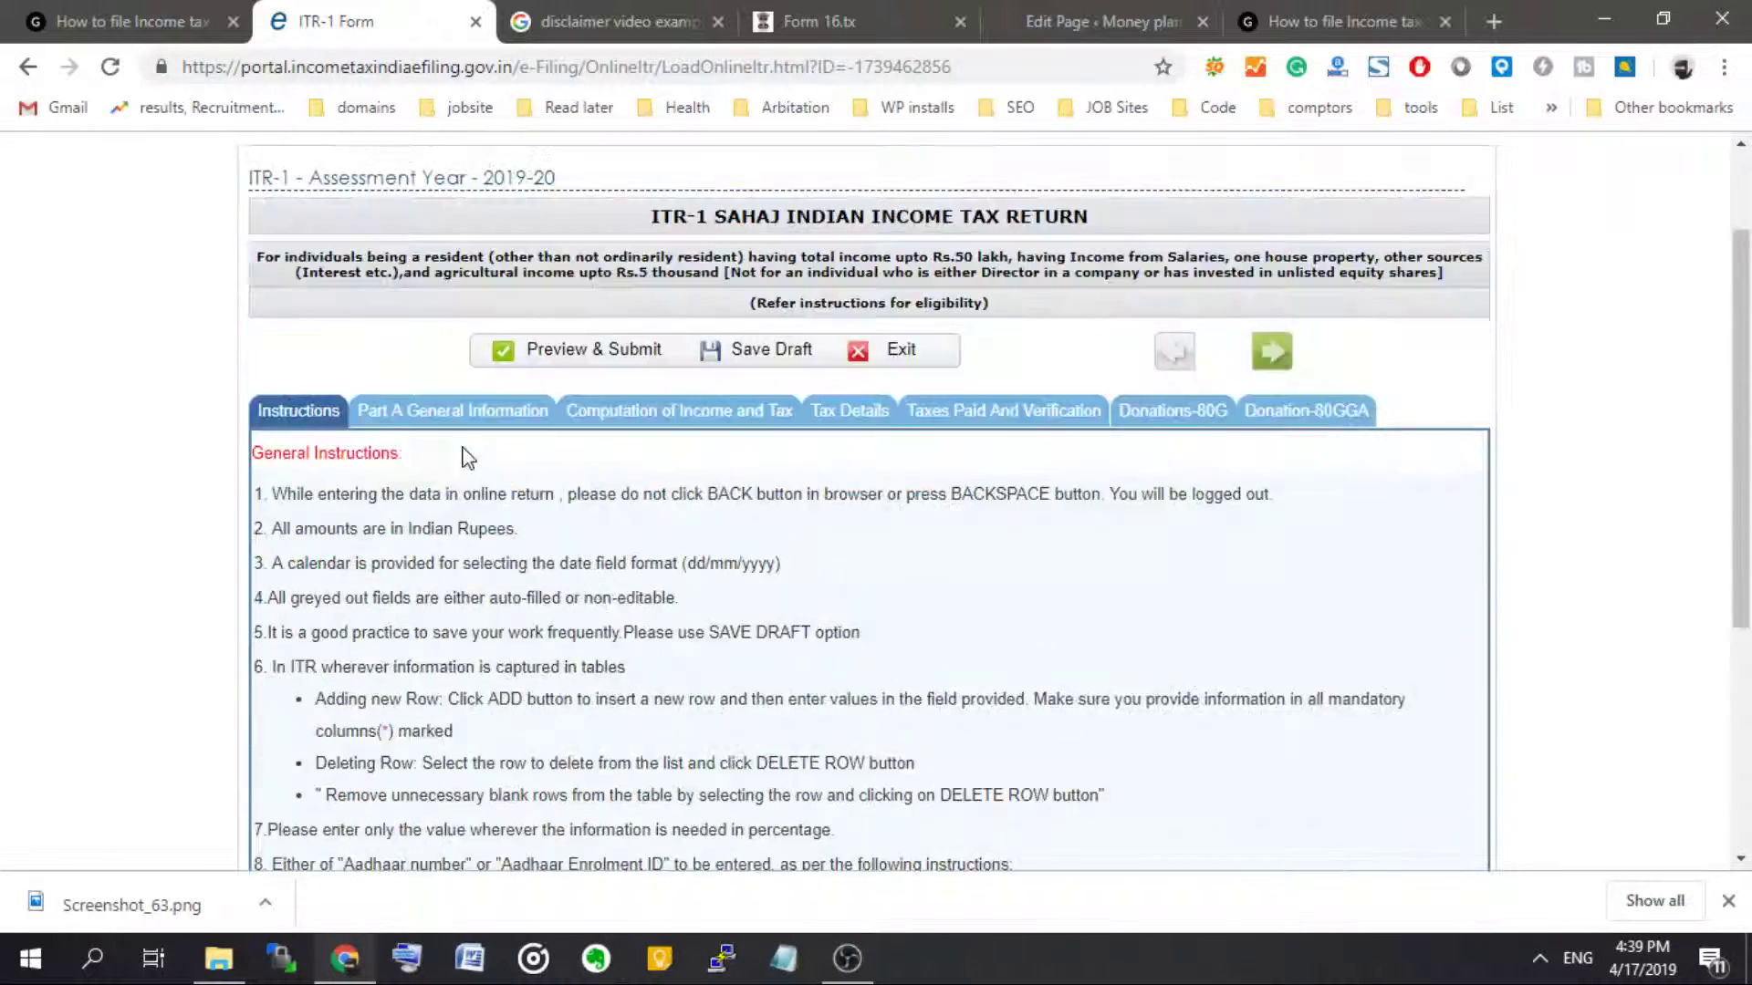
{"action": "left_click", "coordinate": [406, 530]}
{"action": "scroll", "coordinate": [132, 593], "scroll_direction": "down", "scroll_amount": 8}
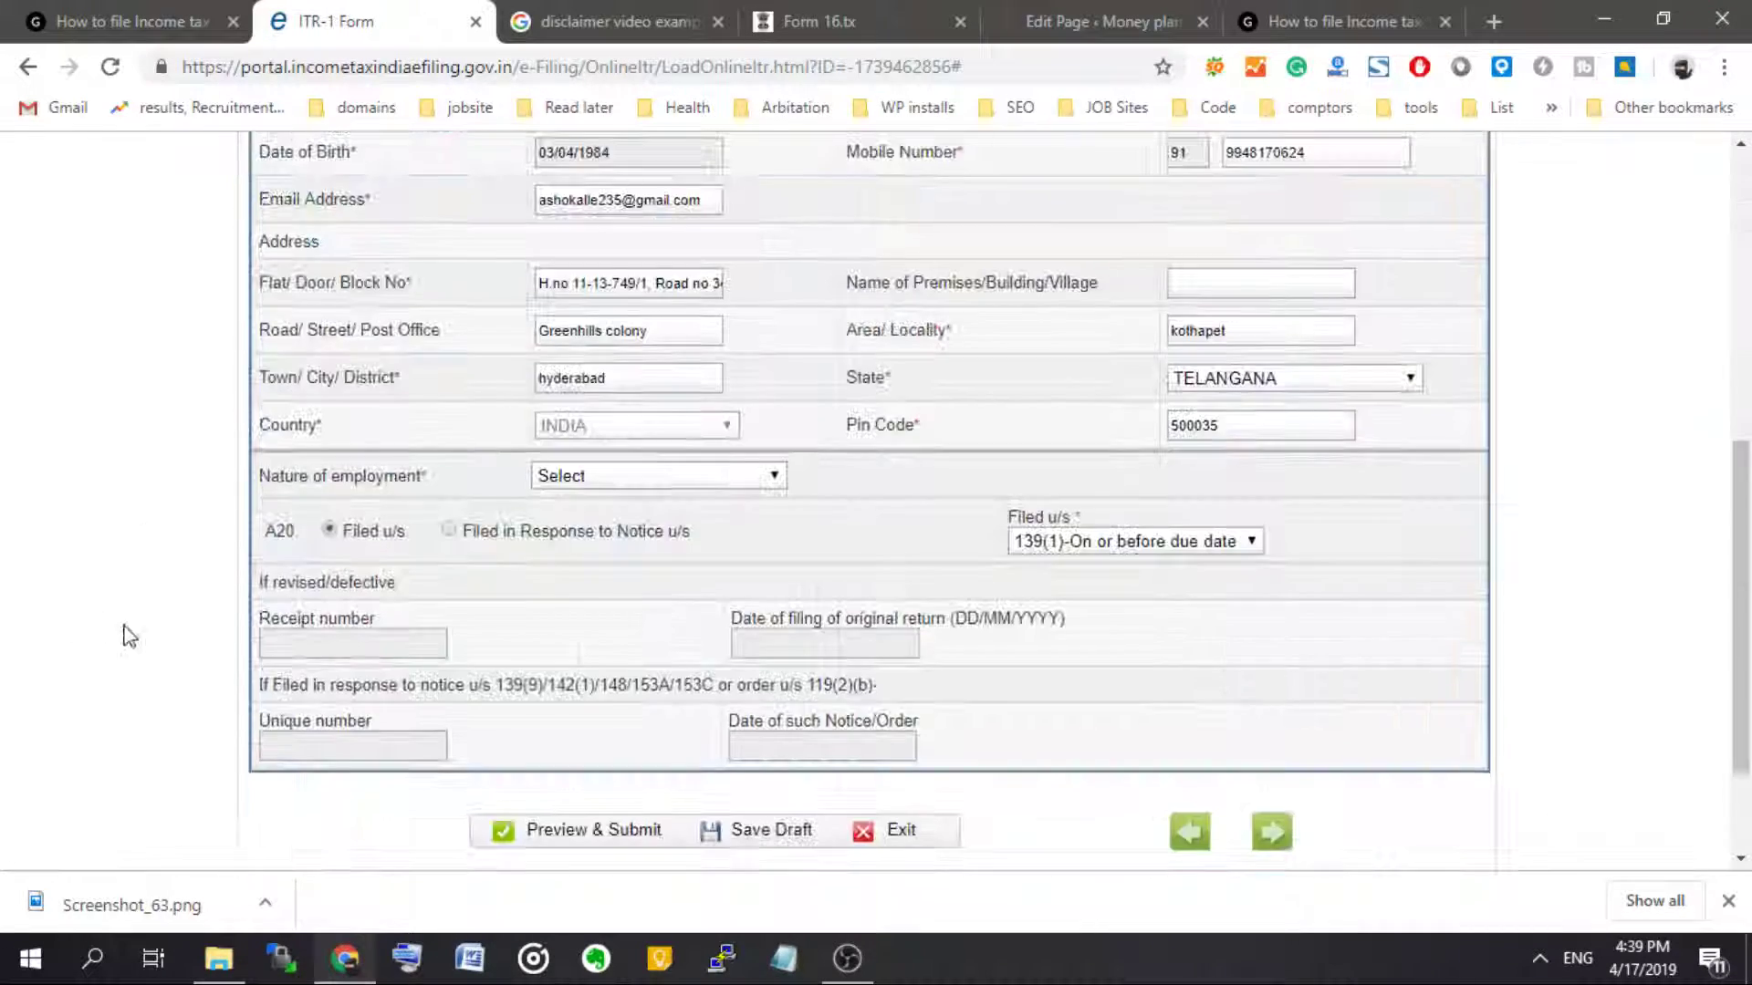
{"action": "scroll", "coordinate": [173, 566], "scroll_direction": "up", "scroll_amount": 5}
{"action": "scroll", "coordinate": [946, 505], "scroll_direction": "down", "scroll_amount": 5}
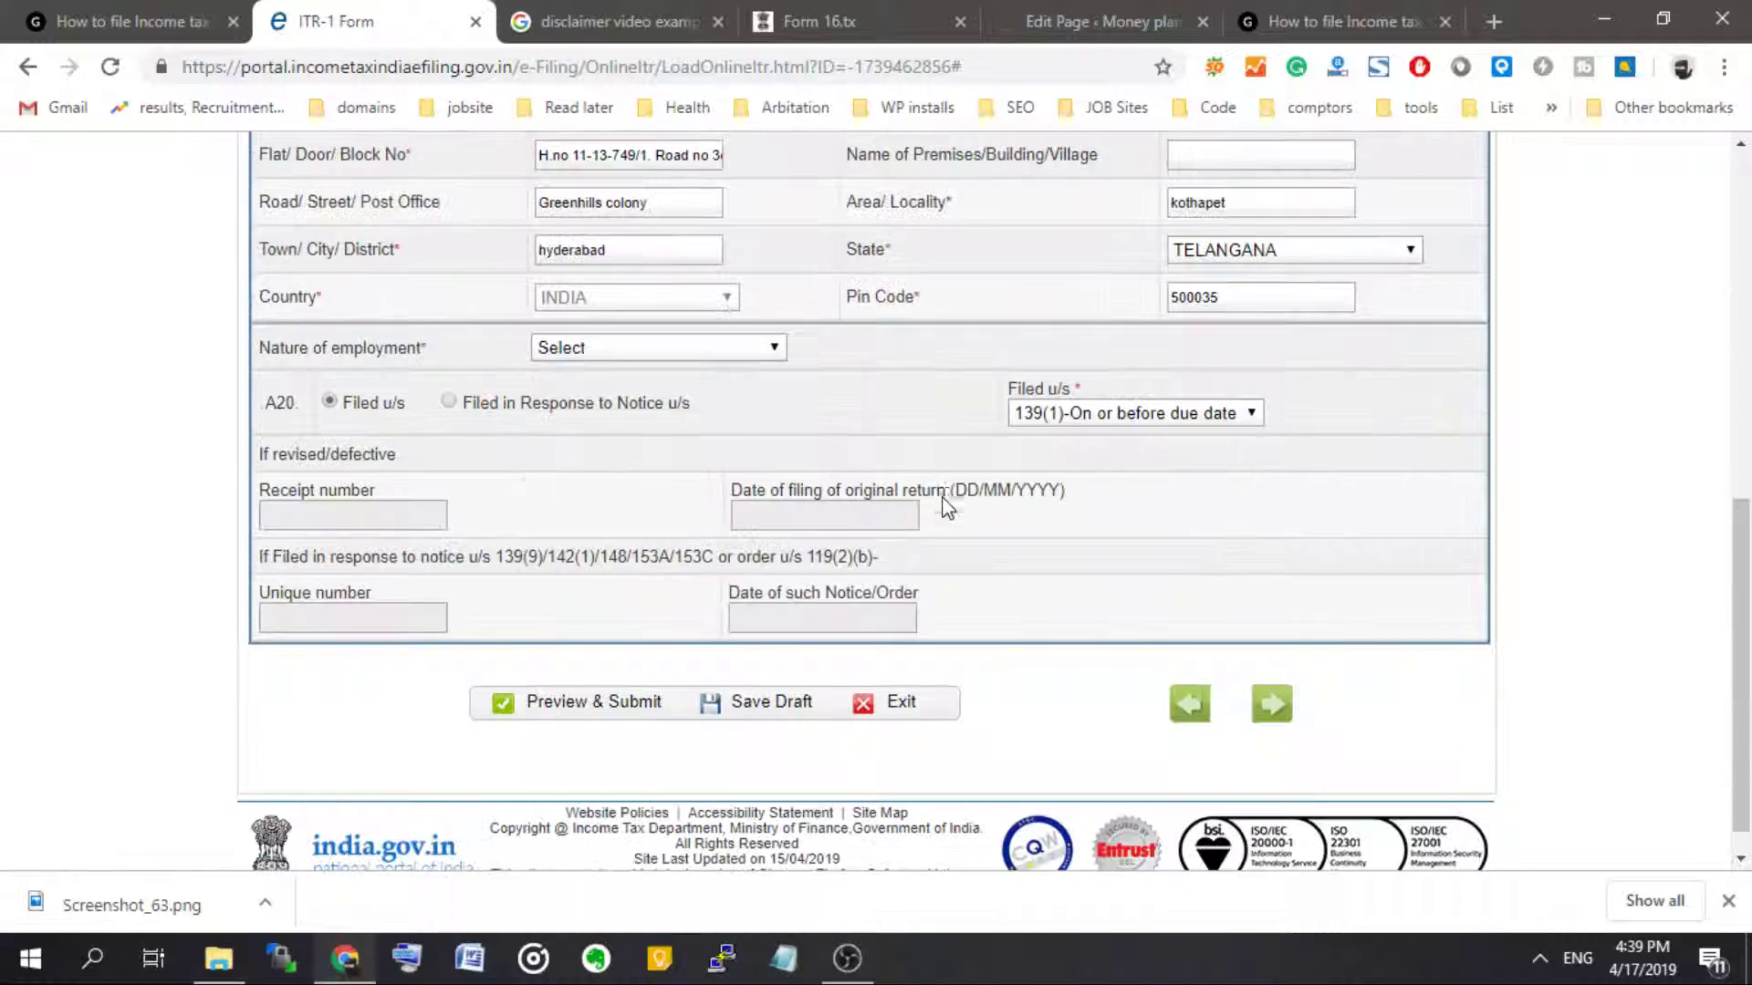
{"action": "scroll", "coordinate": [926, 502], "scroll_direction": "up", "scroll_amount": 10}
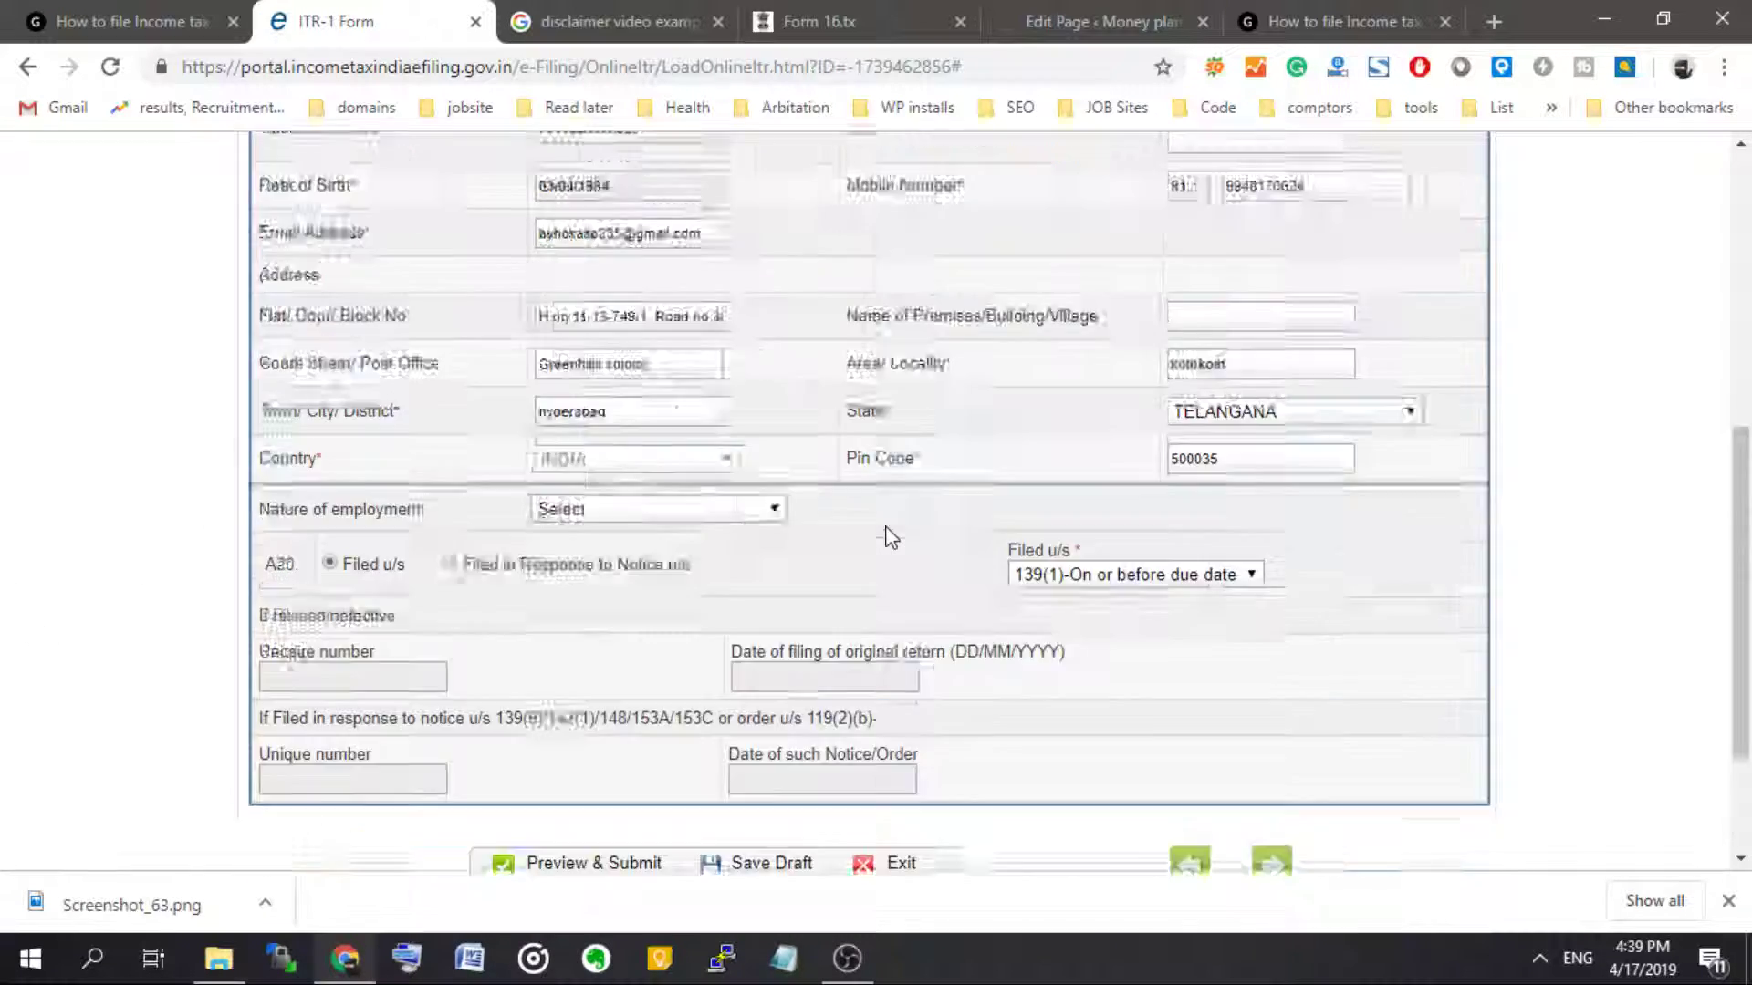
- Open the Computation of Income and Tax section and go to the section 17(1) and 17(2) salary fields
{"action": "left_click", "coordinate": [614, 426]}
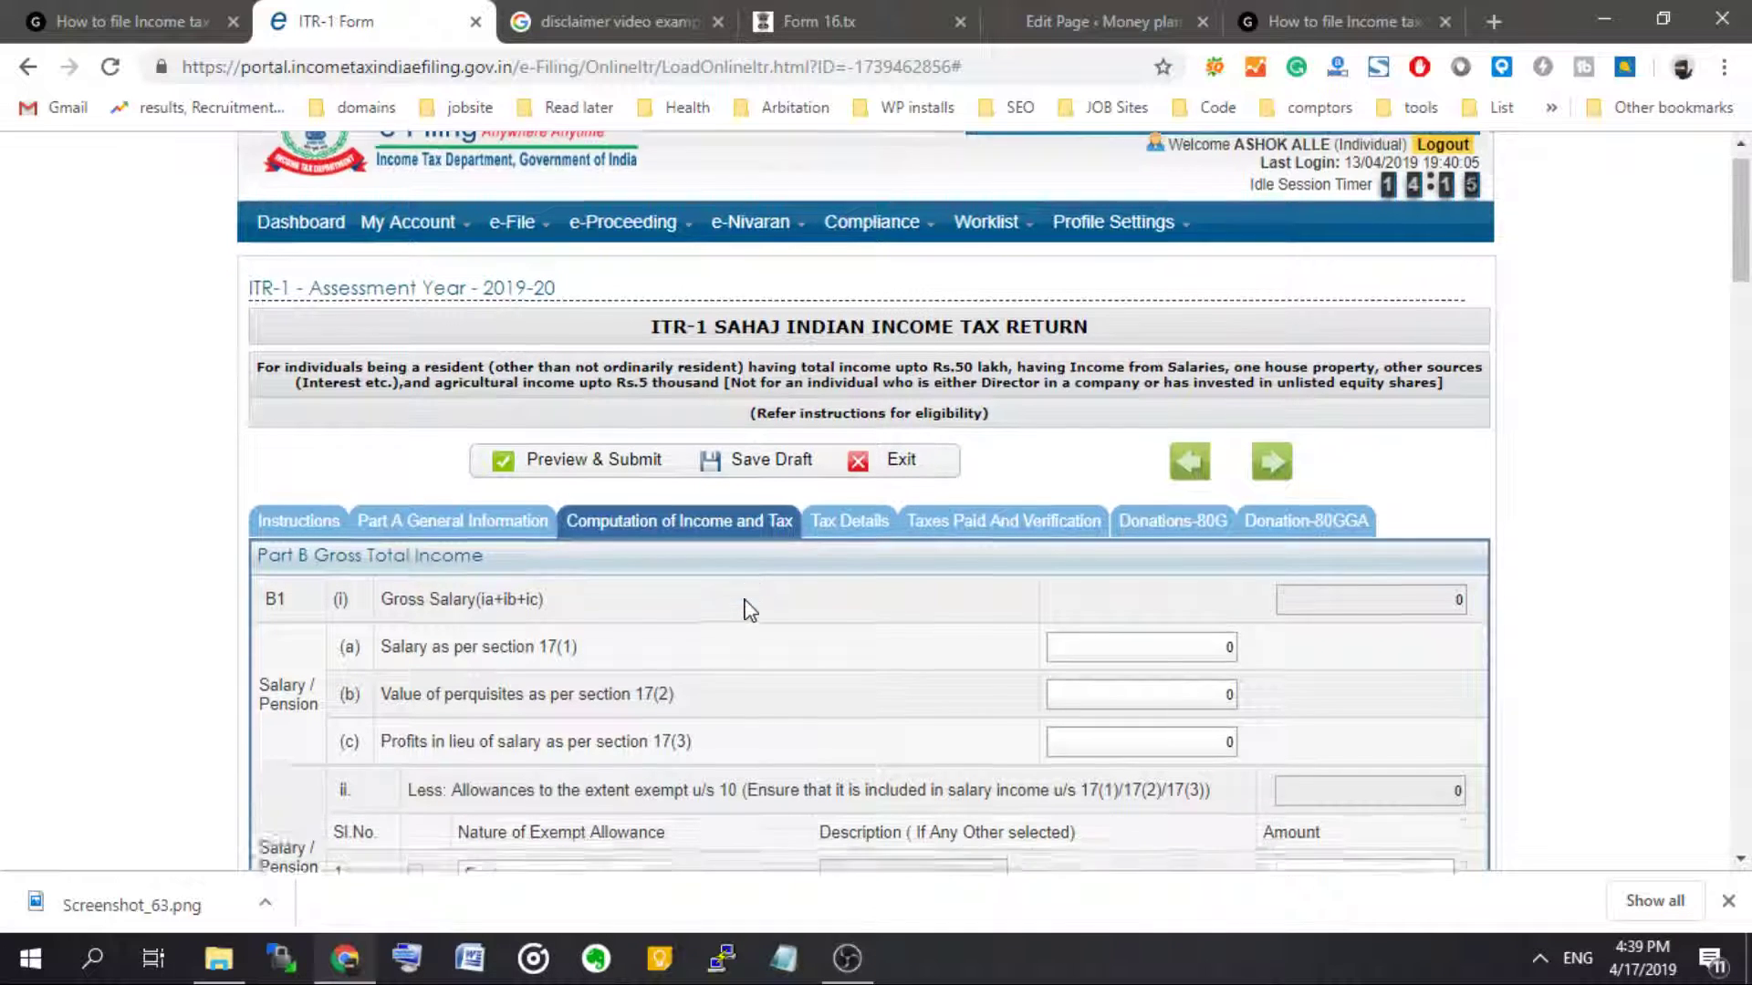
{"action": "scroll", "coordinate": [758, 548], "scroll_direction": "down", "scroll_amount": 3}
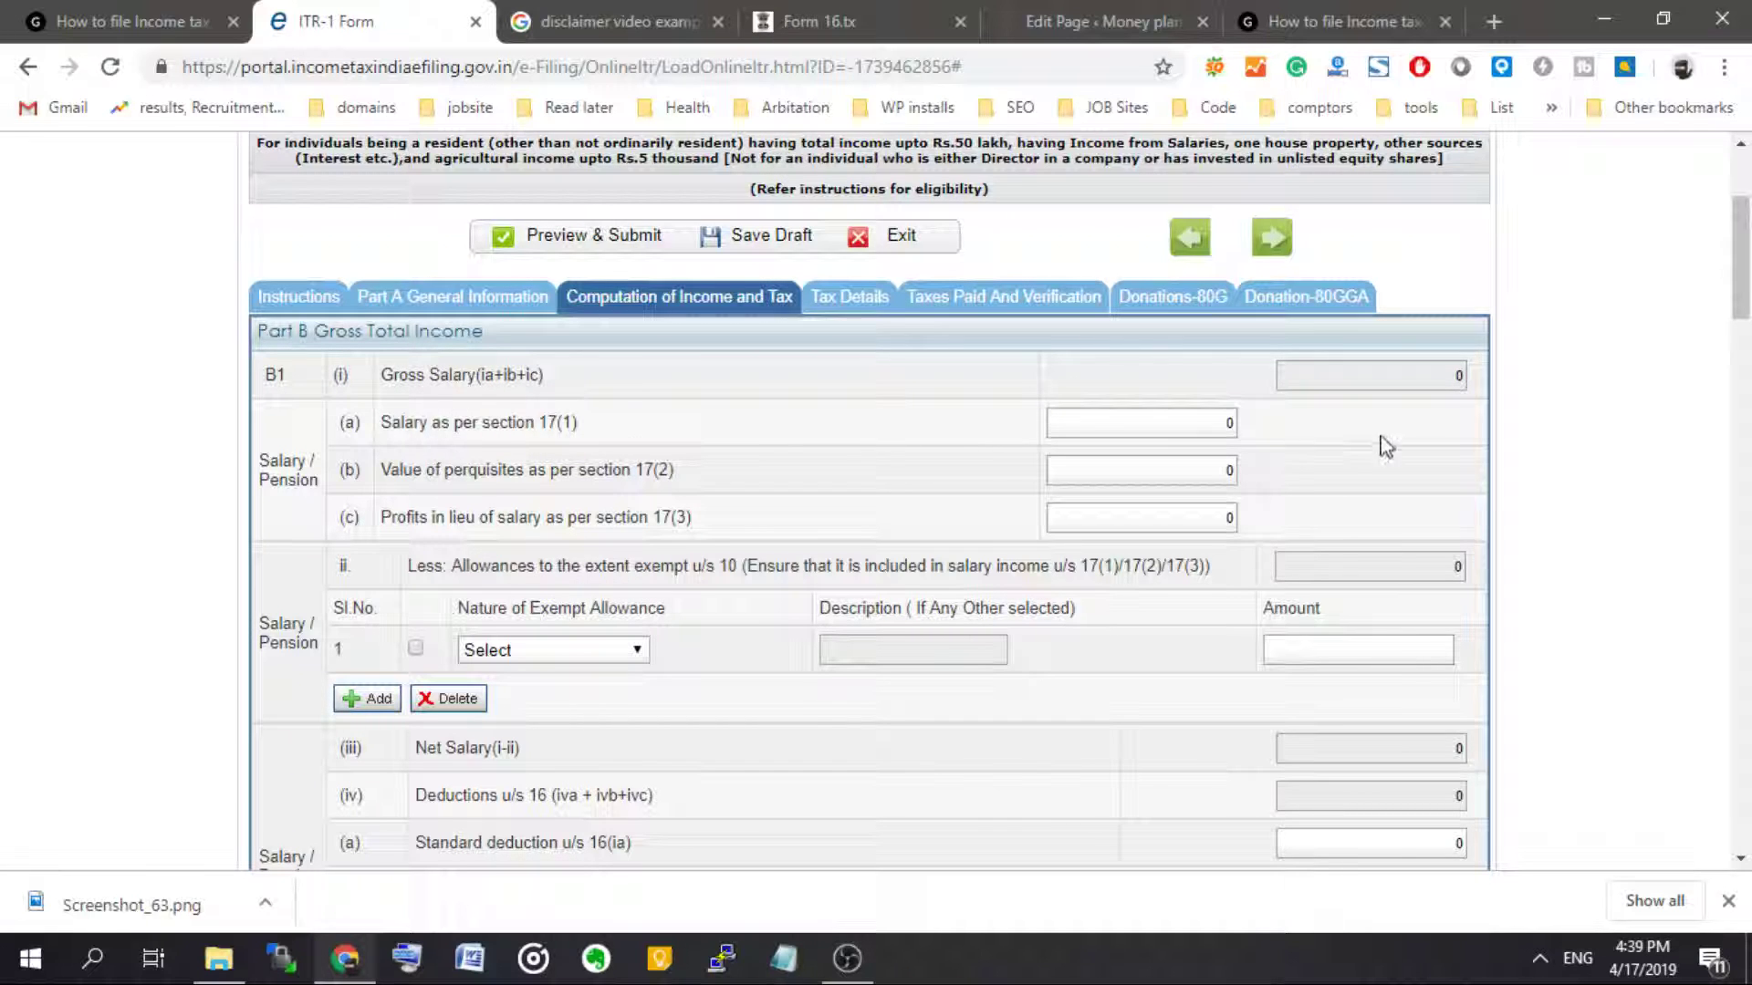
{"action": "left_click", "coordinate": [1207, 418]}
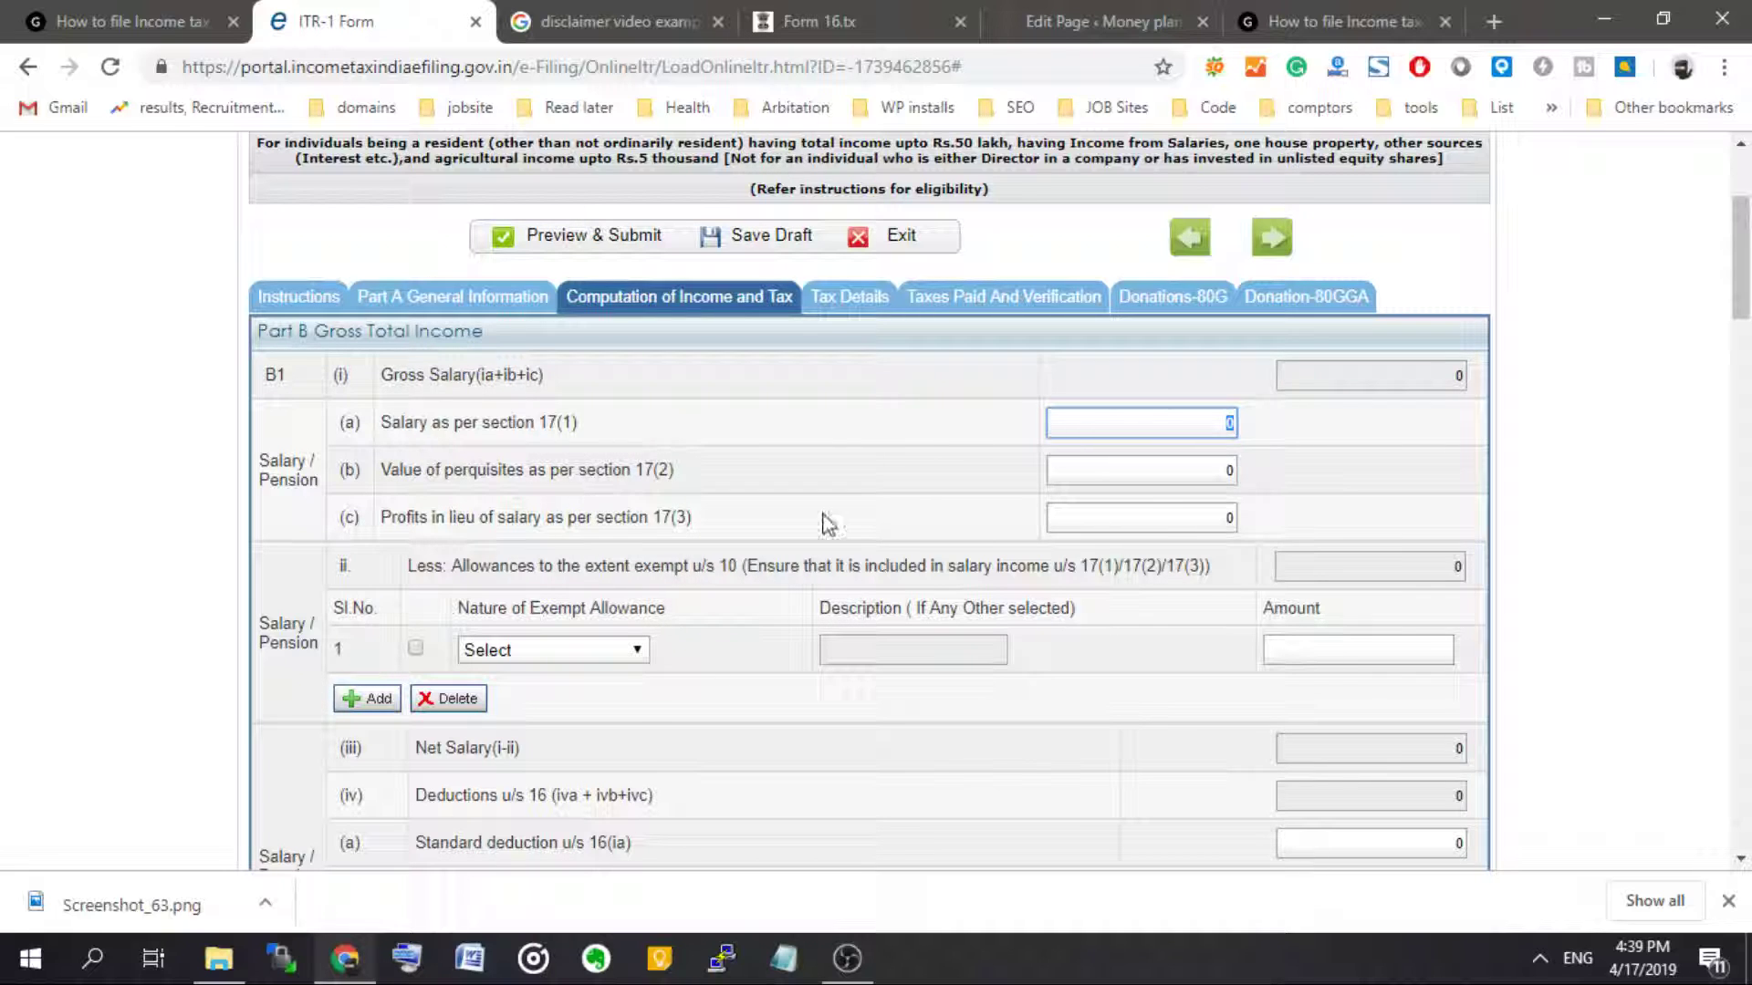
{"action": "left_click", "coordinate": [1215, 477]}
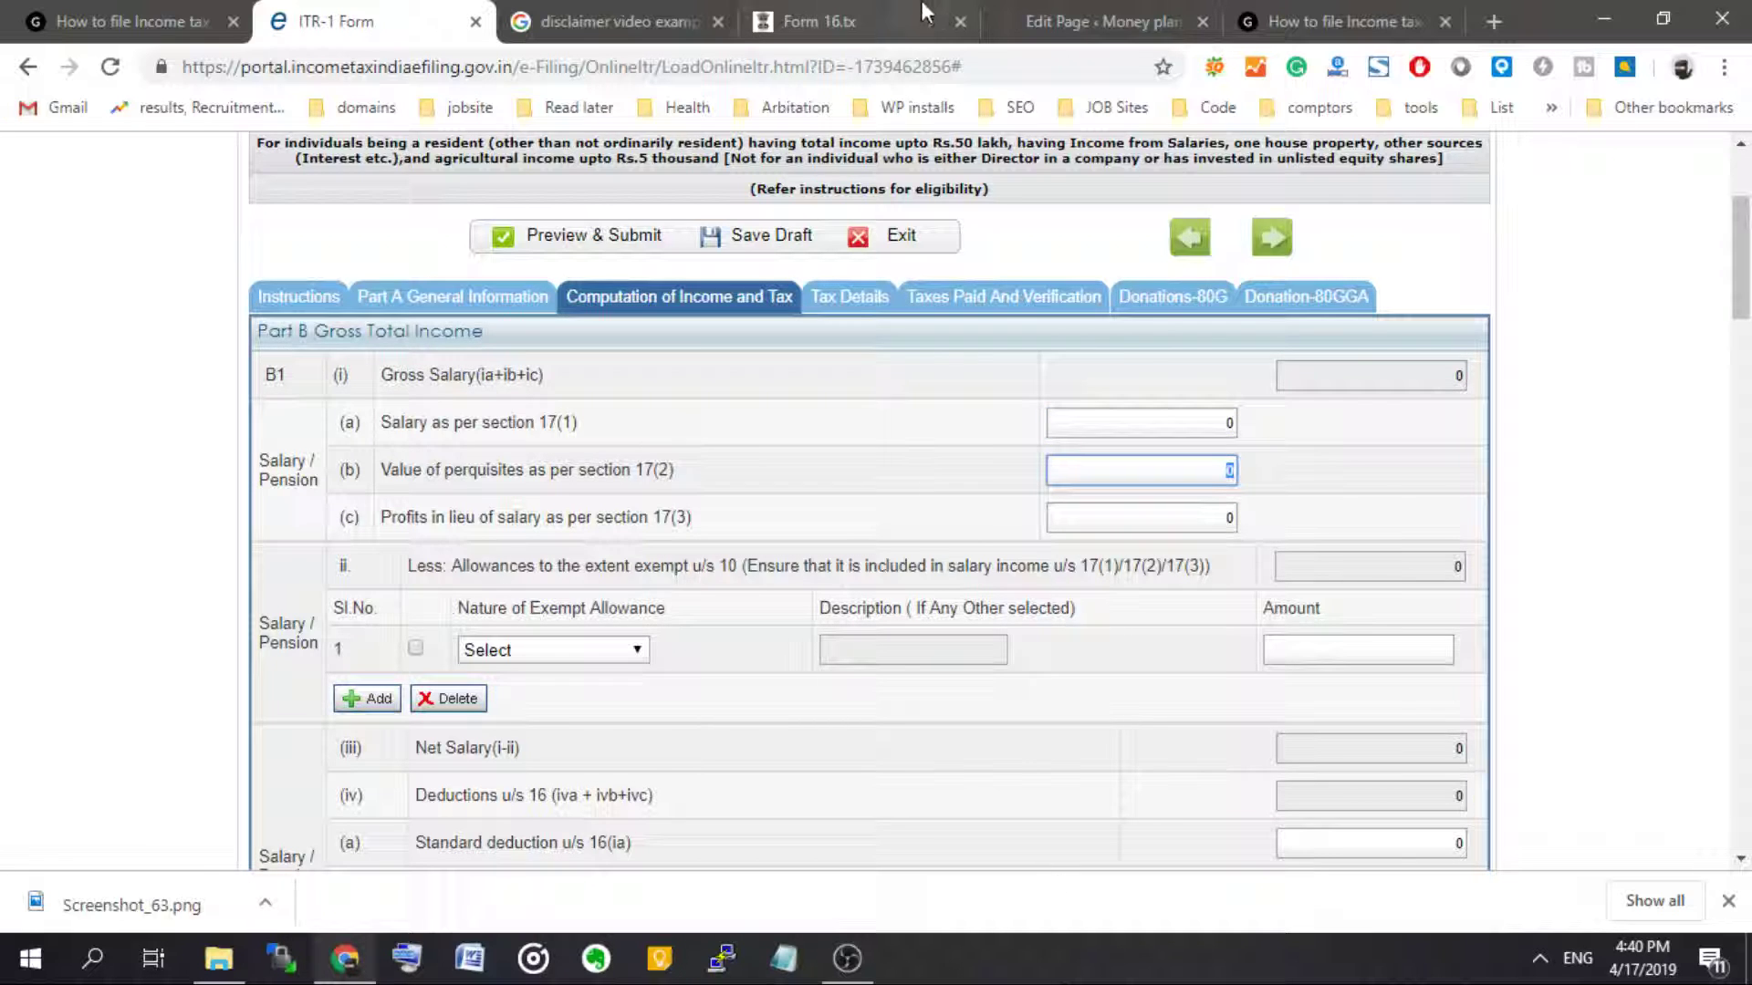
- Switch to the Form 16 PDF and look through its tax deduction tables to the Part B (Annexure) salary details
{"action": "left_click", "coordinate": [819, 21]}
{"action": "scroll", "coordinate": [841, 316], "scroll_direction": "up", "scroll_amount": 5}
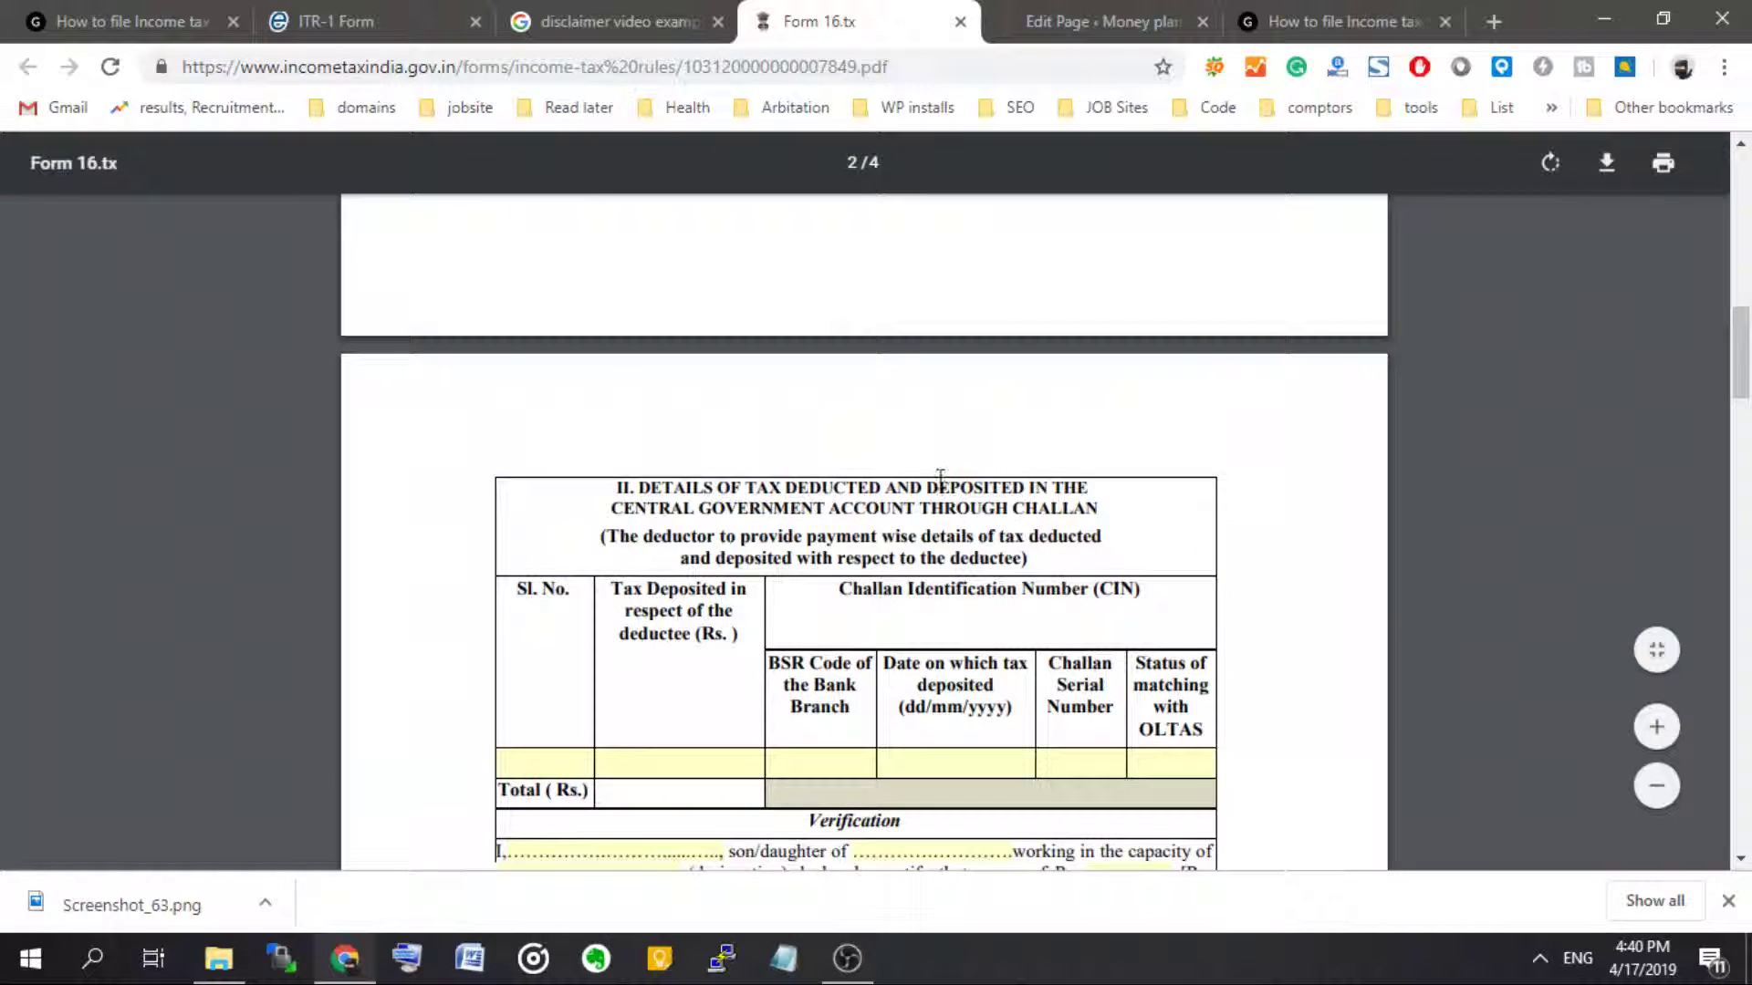
{"action": "scroll", "coordinate": [841, 315], "scroll_direction": "up", "scroll_amount": 10}
{"action": "scroll", "coordinate": [799, 487], "scroll_direction": "down", "scroll_amount": 4}
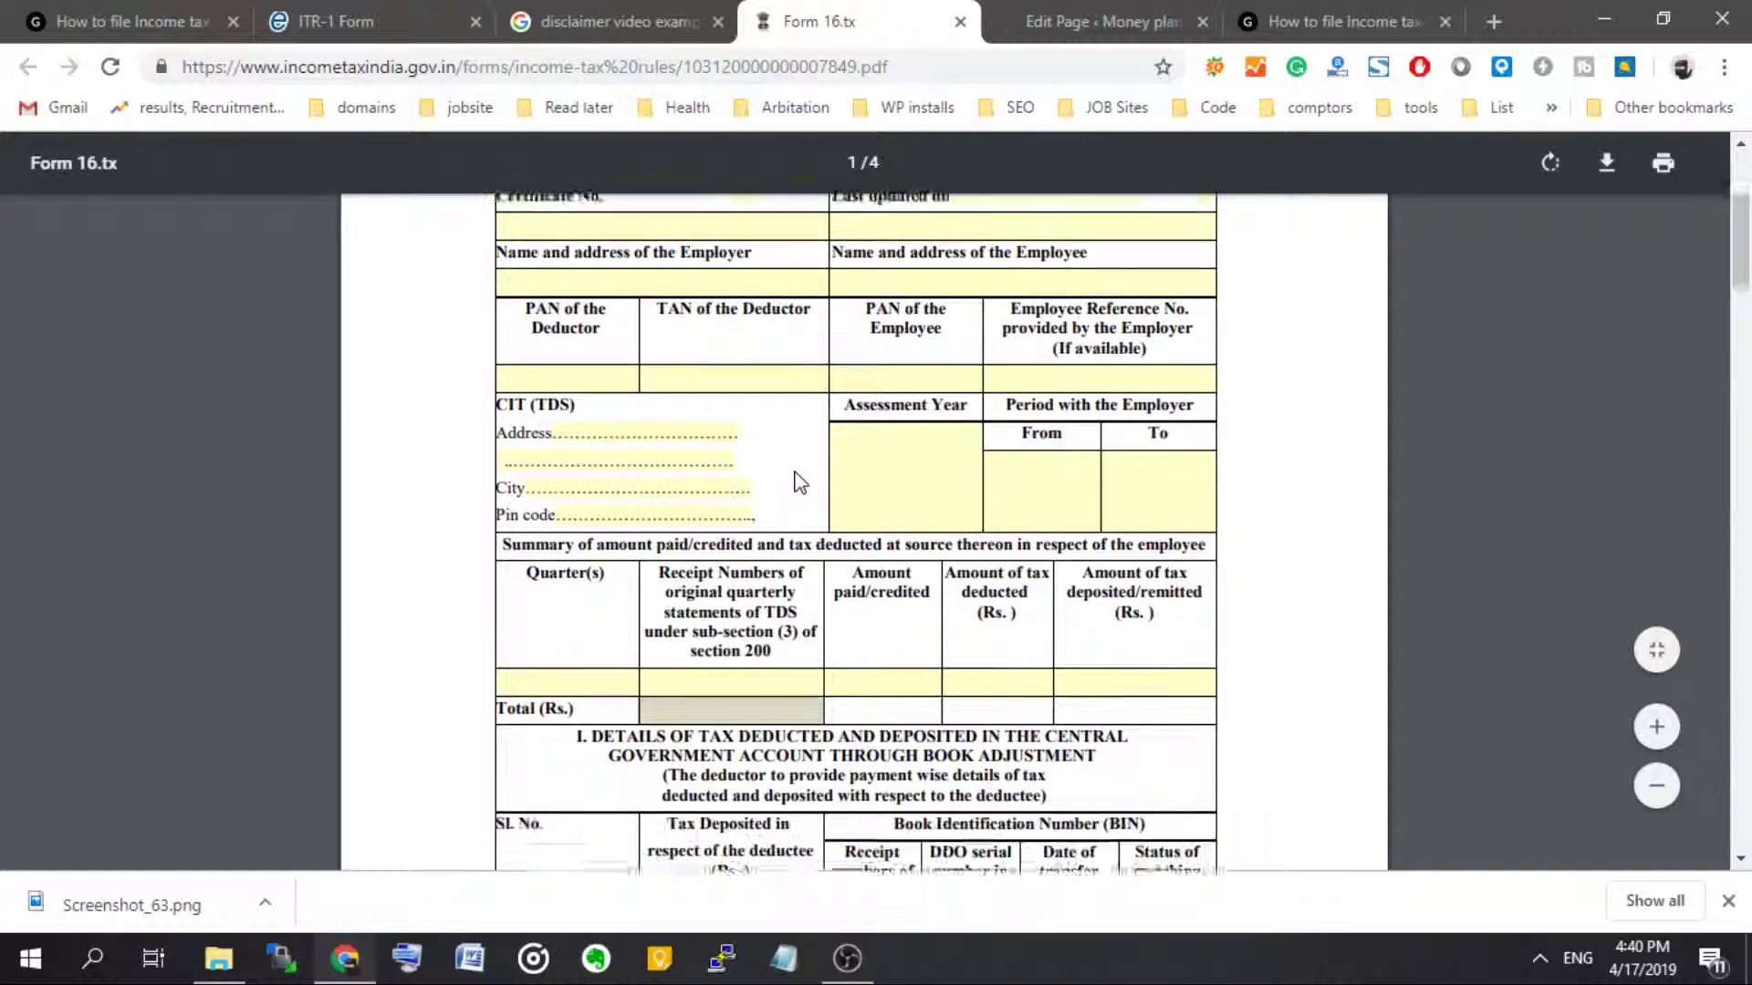
{"action": "scroll", "coordinate": [826, 445], "scroll_direction": "up", "scroll_amount": 3}
{"action": "scroll", "coordinate": [902, 456], "scroll_direction": "down", "scroll_amount": 15}
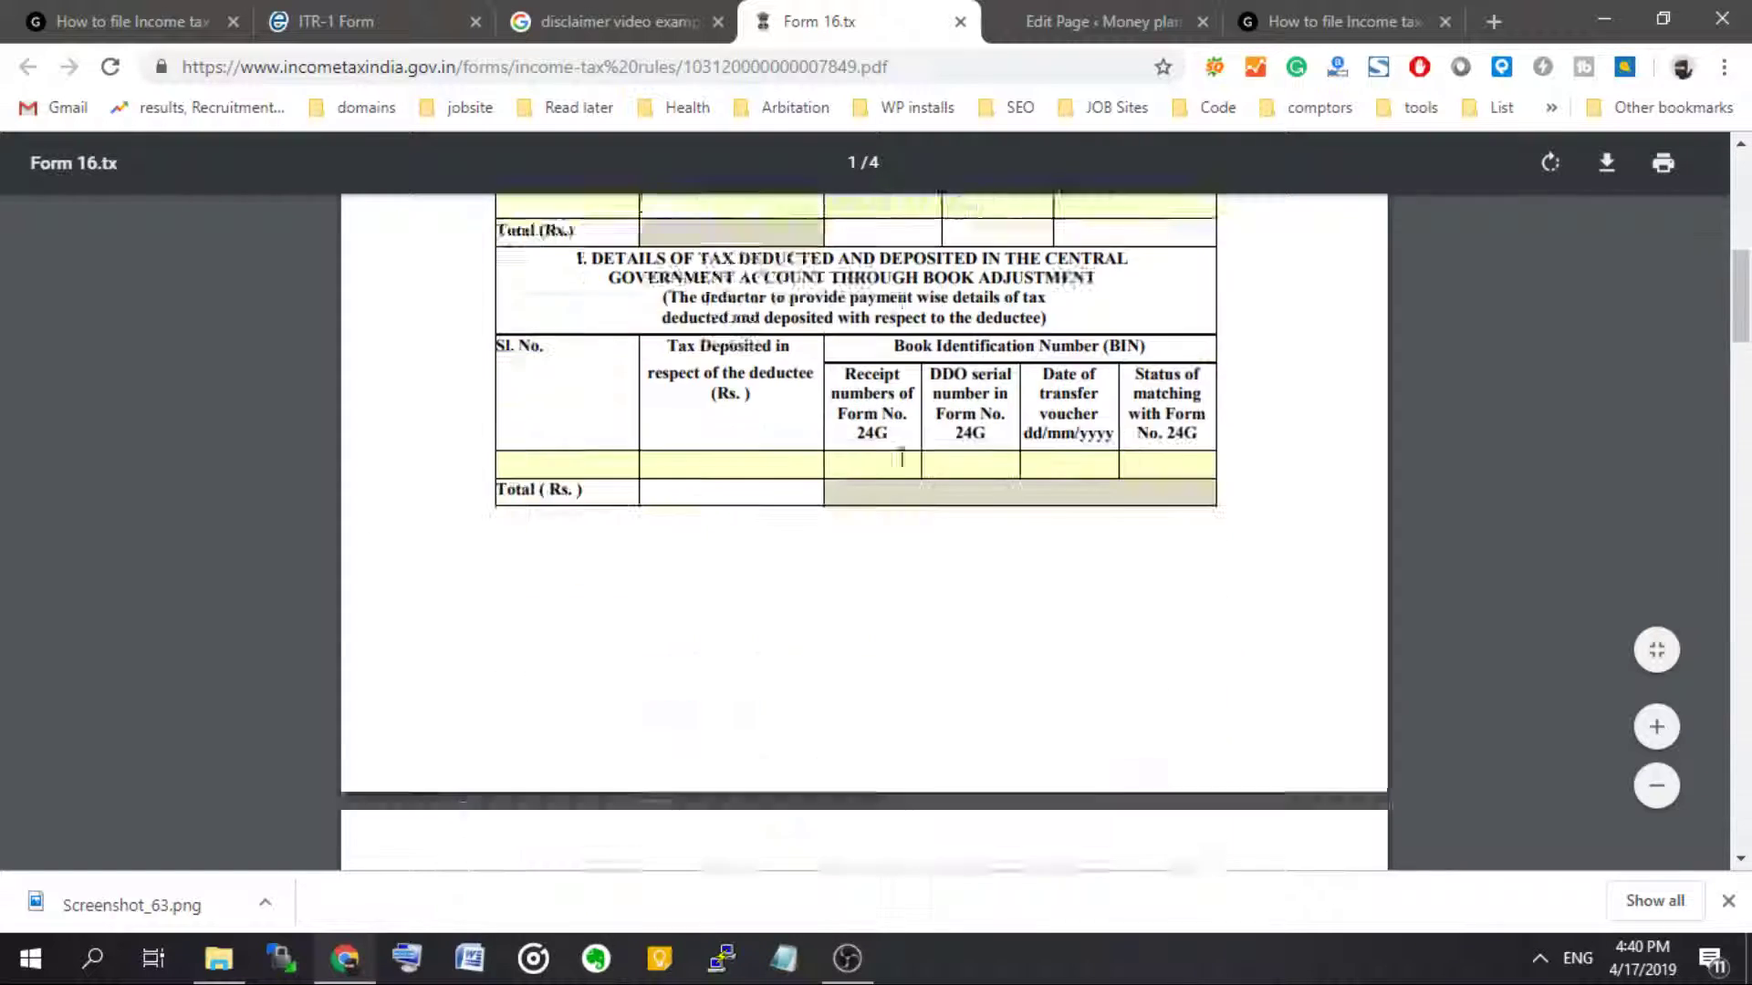
{"action": "scroll", "coordinate": [645, 372], "scroll_direction": "up", "scroll_amount": 1}
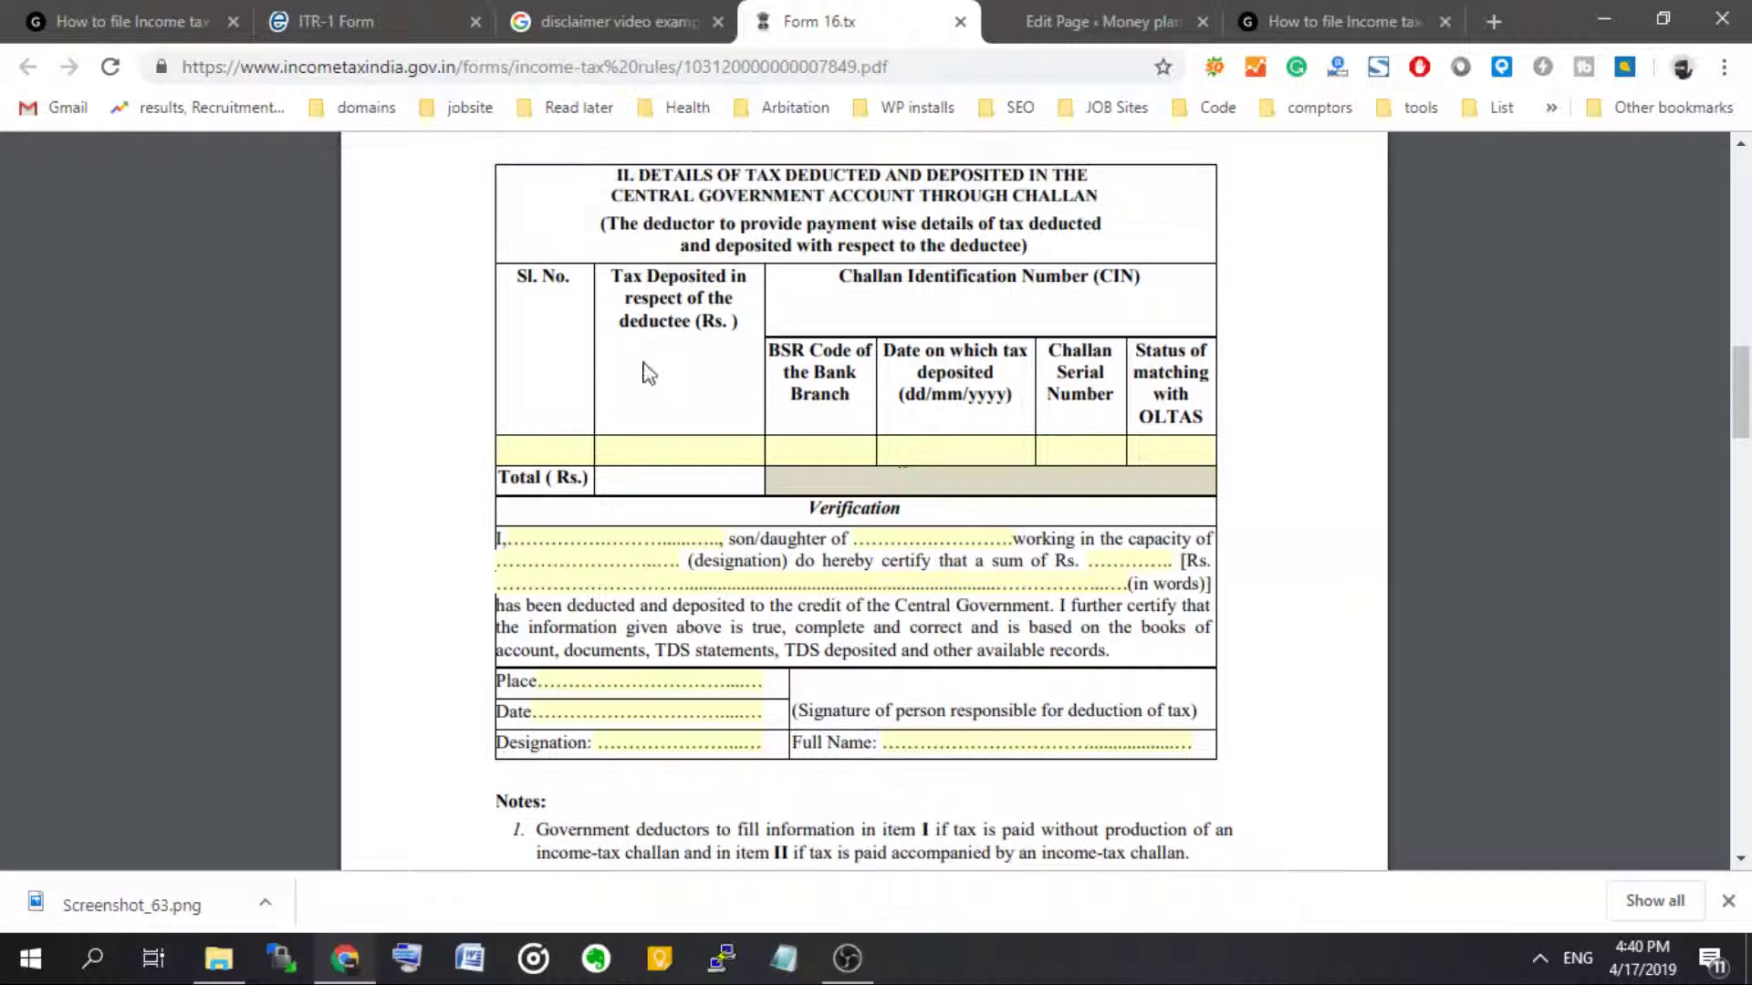
{"action": "scroll", "coordinate": [673, 449], "scroll_direction": "up", "scroll_amount": 3}
{"action": "scroll", "coordinate": [676, 454], "scroll_direction": "up", "scroll_amount": 5}
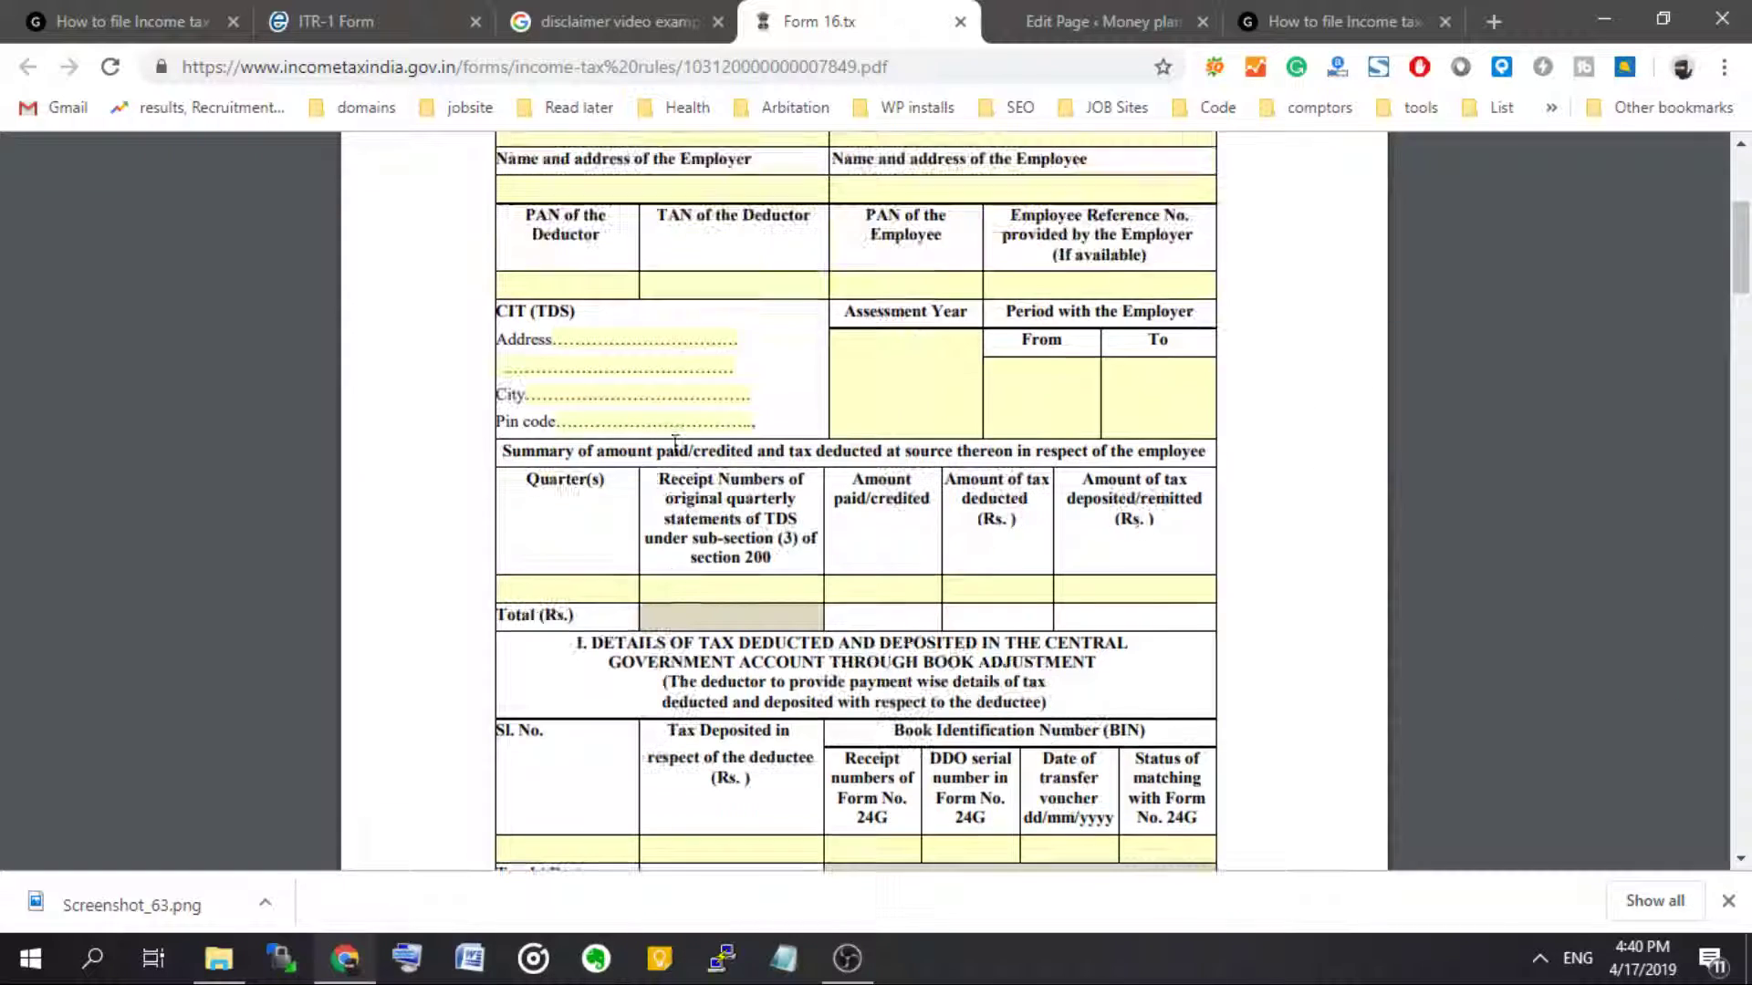
{"action": "scroll", "coordinate": [672, 442], "scroll_direction": "down", "scroll_amount": 8}
{"action": "scroll", "coordinate": [676, 445], "scroll_direction": "down", "scroll_amount": 12}
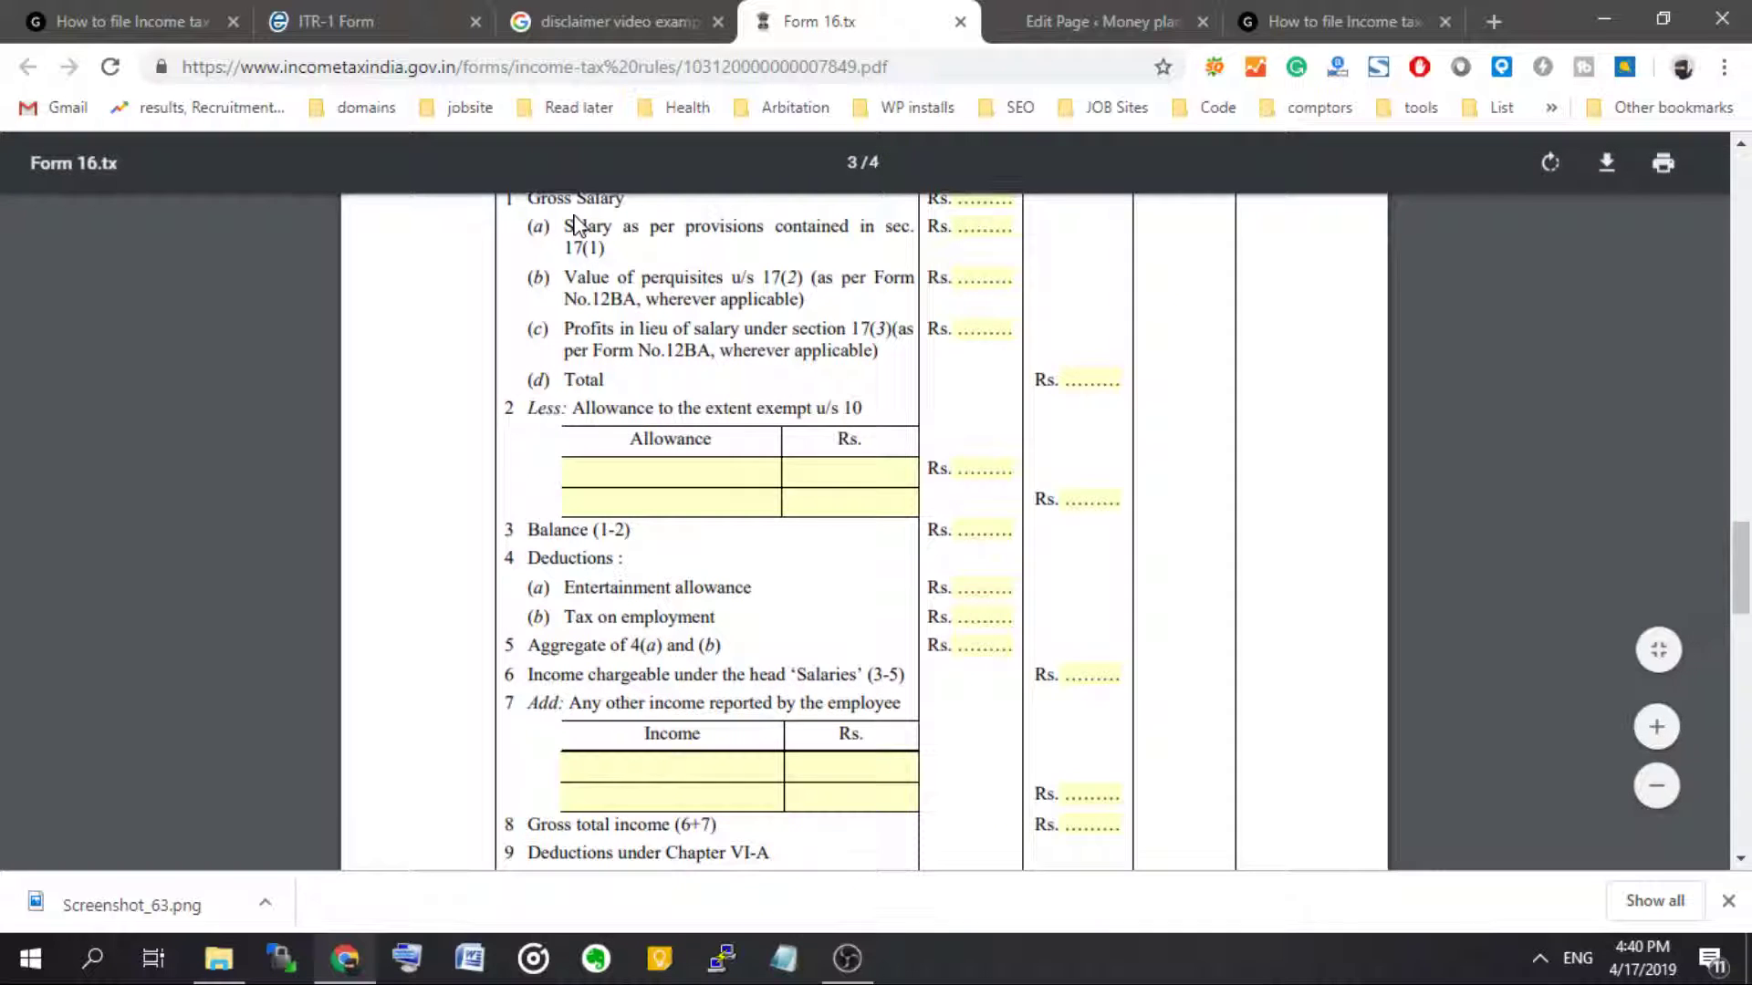
- Examine the Gross Salary items under sections 17(1), 17(2) and 17(3) in Form 16 Part B
{"action": "scroll", "coordinate": [584, 274], "scroll_direction": "up", "scroll_amount": 1}
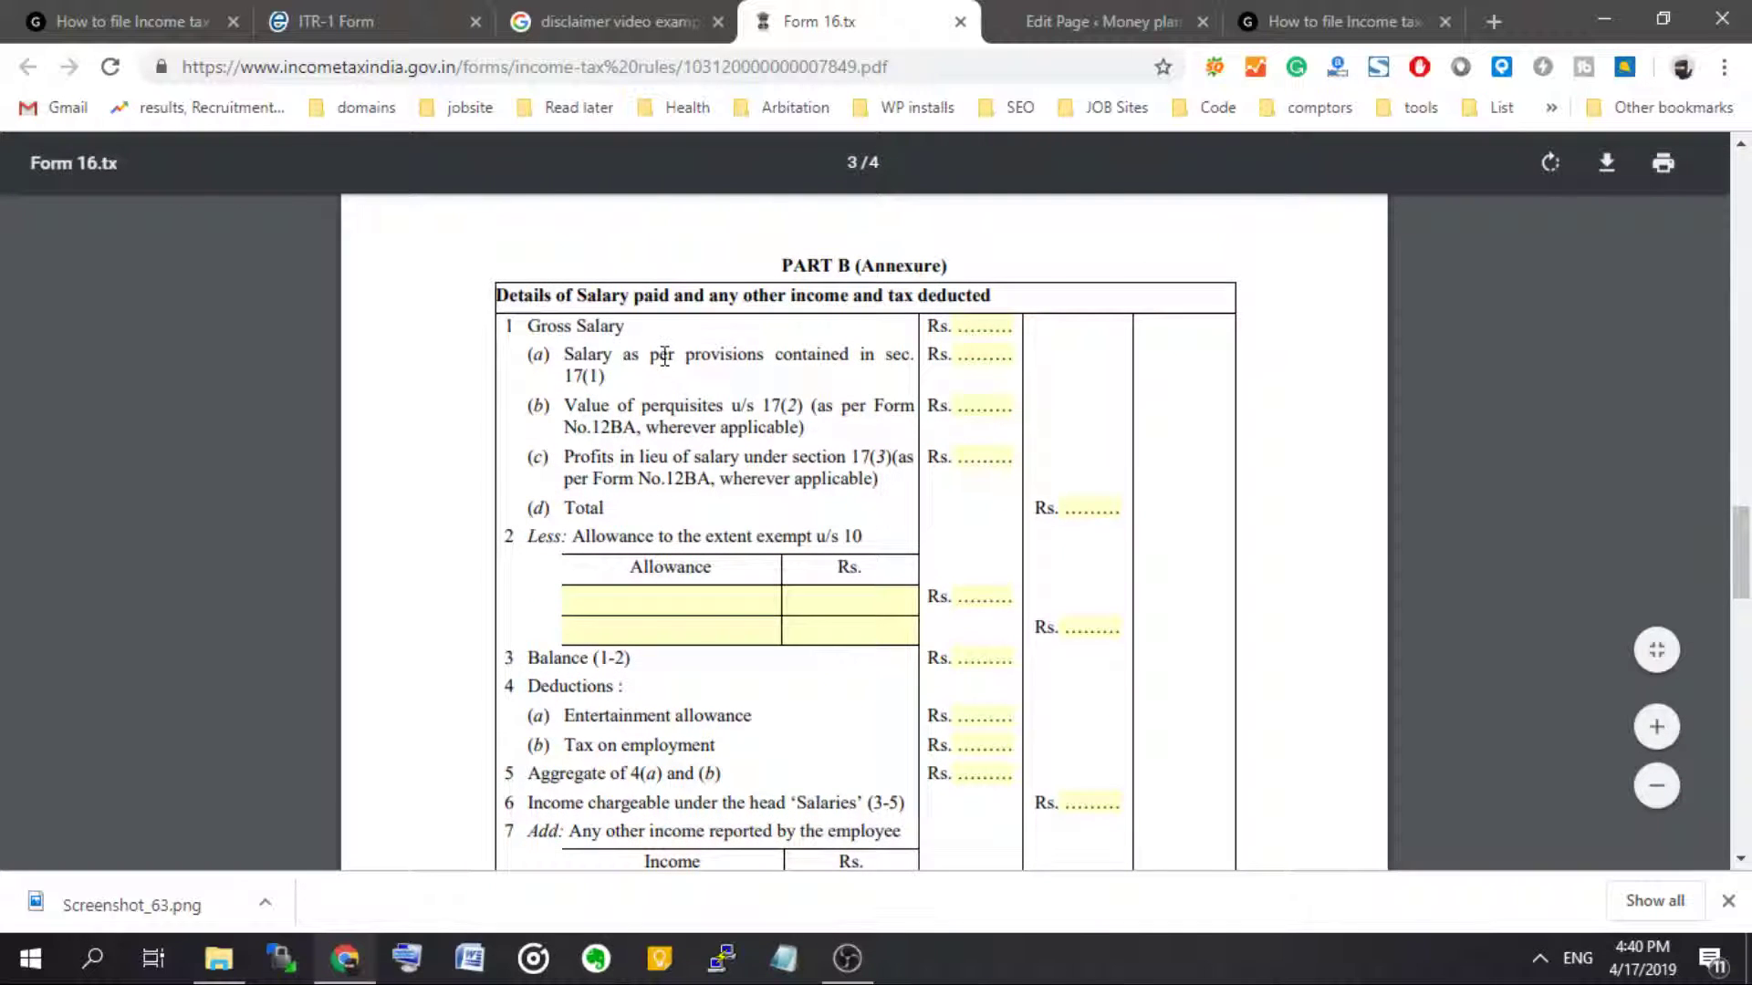
{"action": "left_click_drag", "start_coordinate": [644, 357], "coordinate": [810, 410]}
{"action": "left_click", "coordinate": [759, 410]}
{"action": "left_click", "coordinate": [735, 465]}
{"action": "left_click_drag", "start_coordinate": [730, 461], "coordinate": [766, 461]}
{"action": "left_click", "coordinate": [752, 502]}
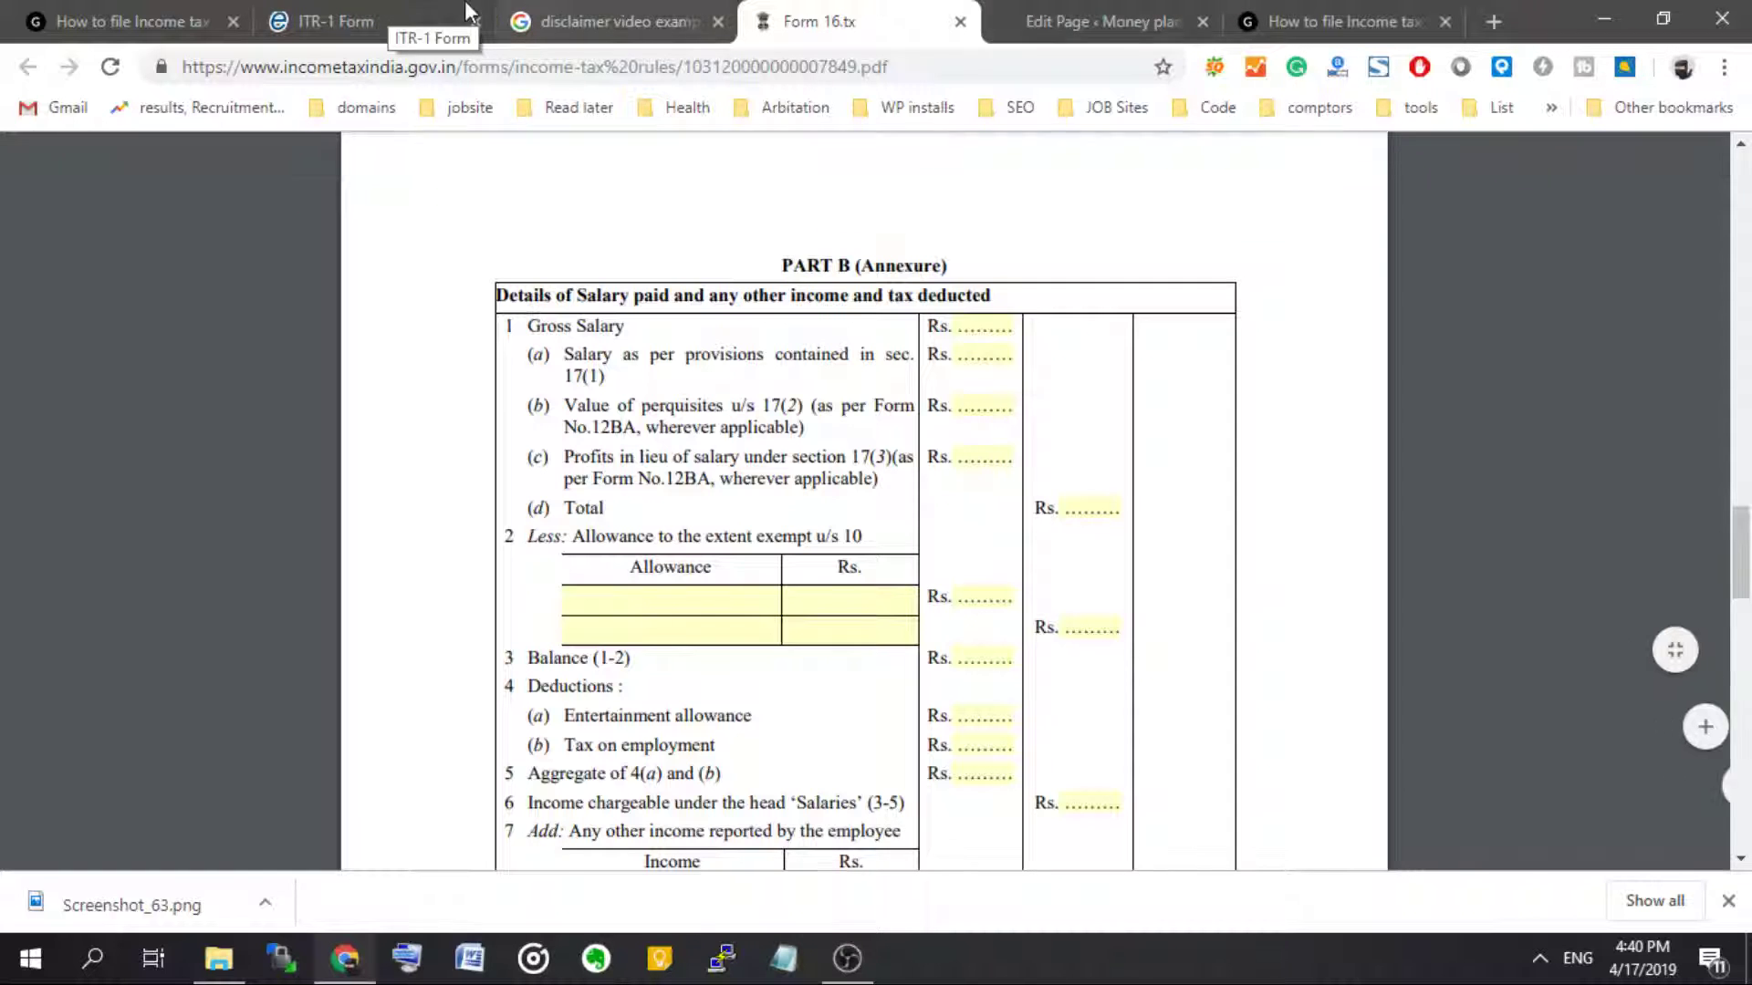
- Compare the ITR-1 salary section with Form 16's exempt allowances, deductions and income chargeable under Salaries
{"action": "left_click", "coordinate": [429, 20]}
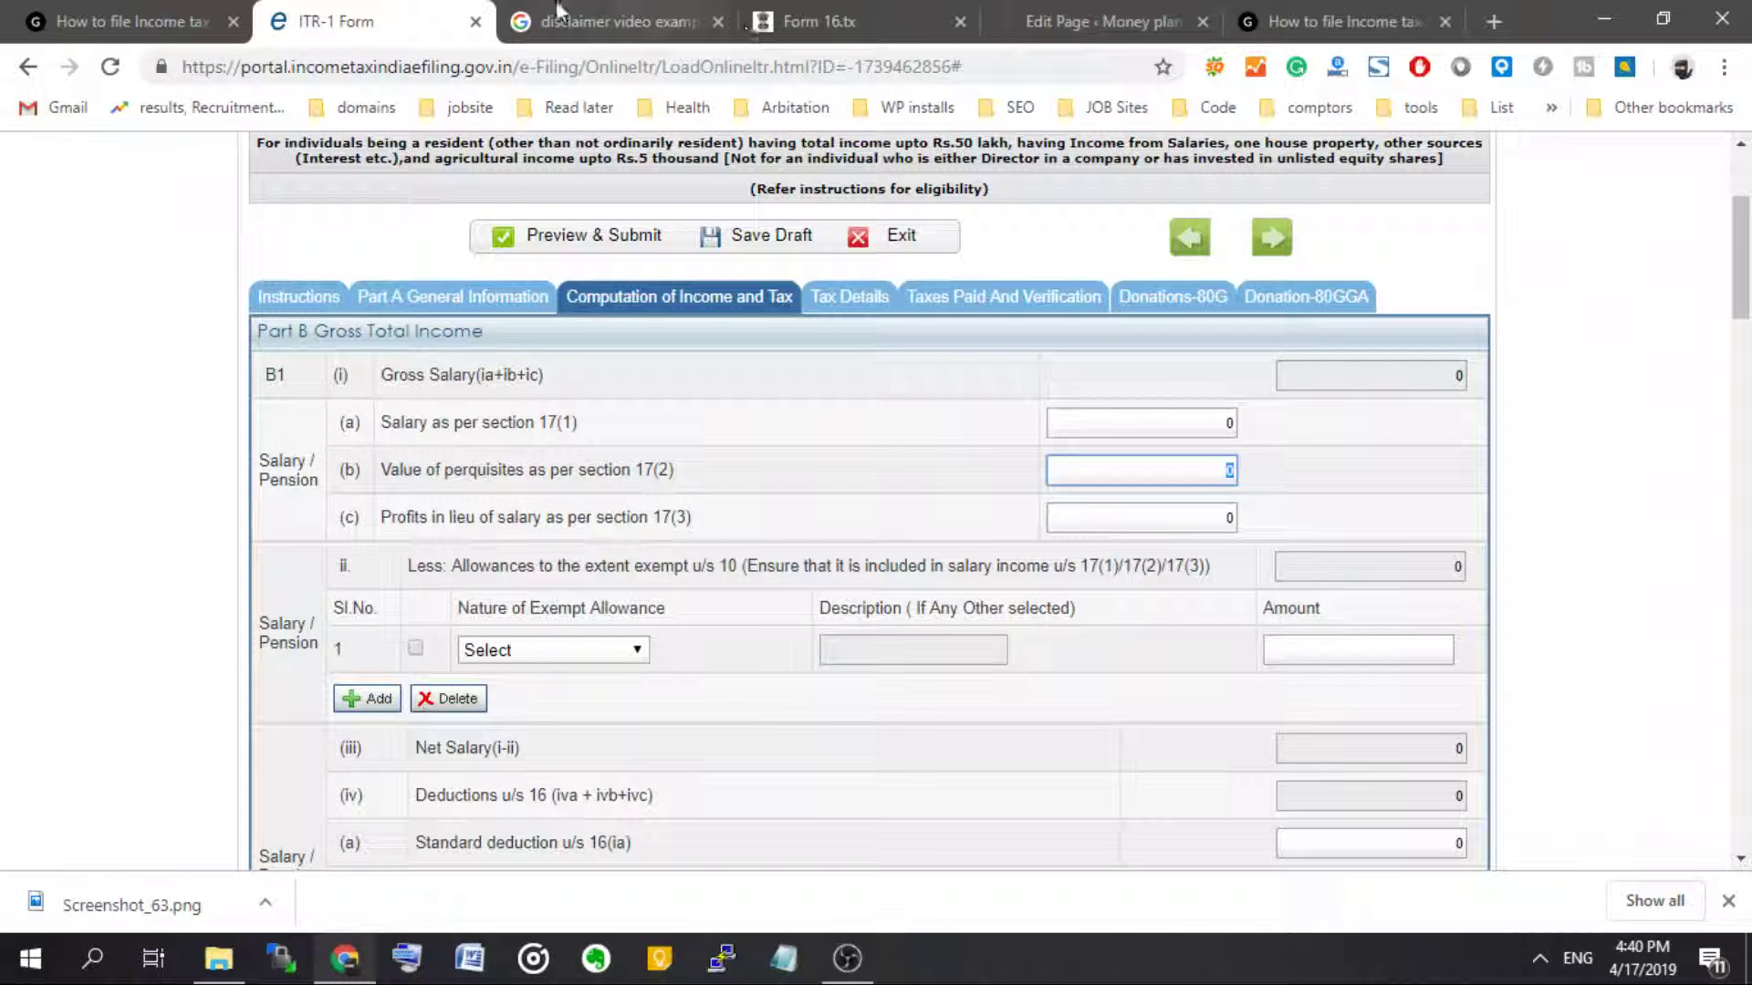
{"action": "left_click", "coordinate": [817, 21]}
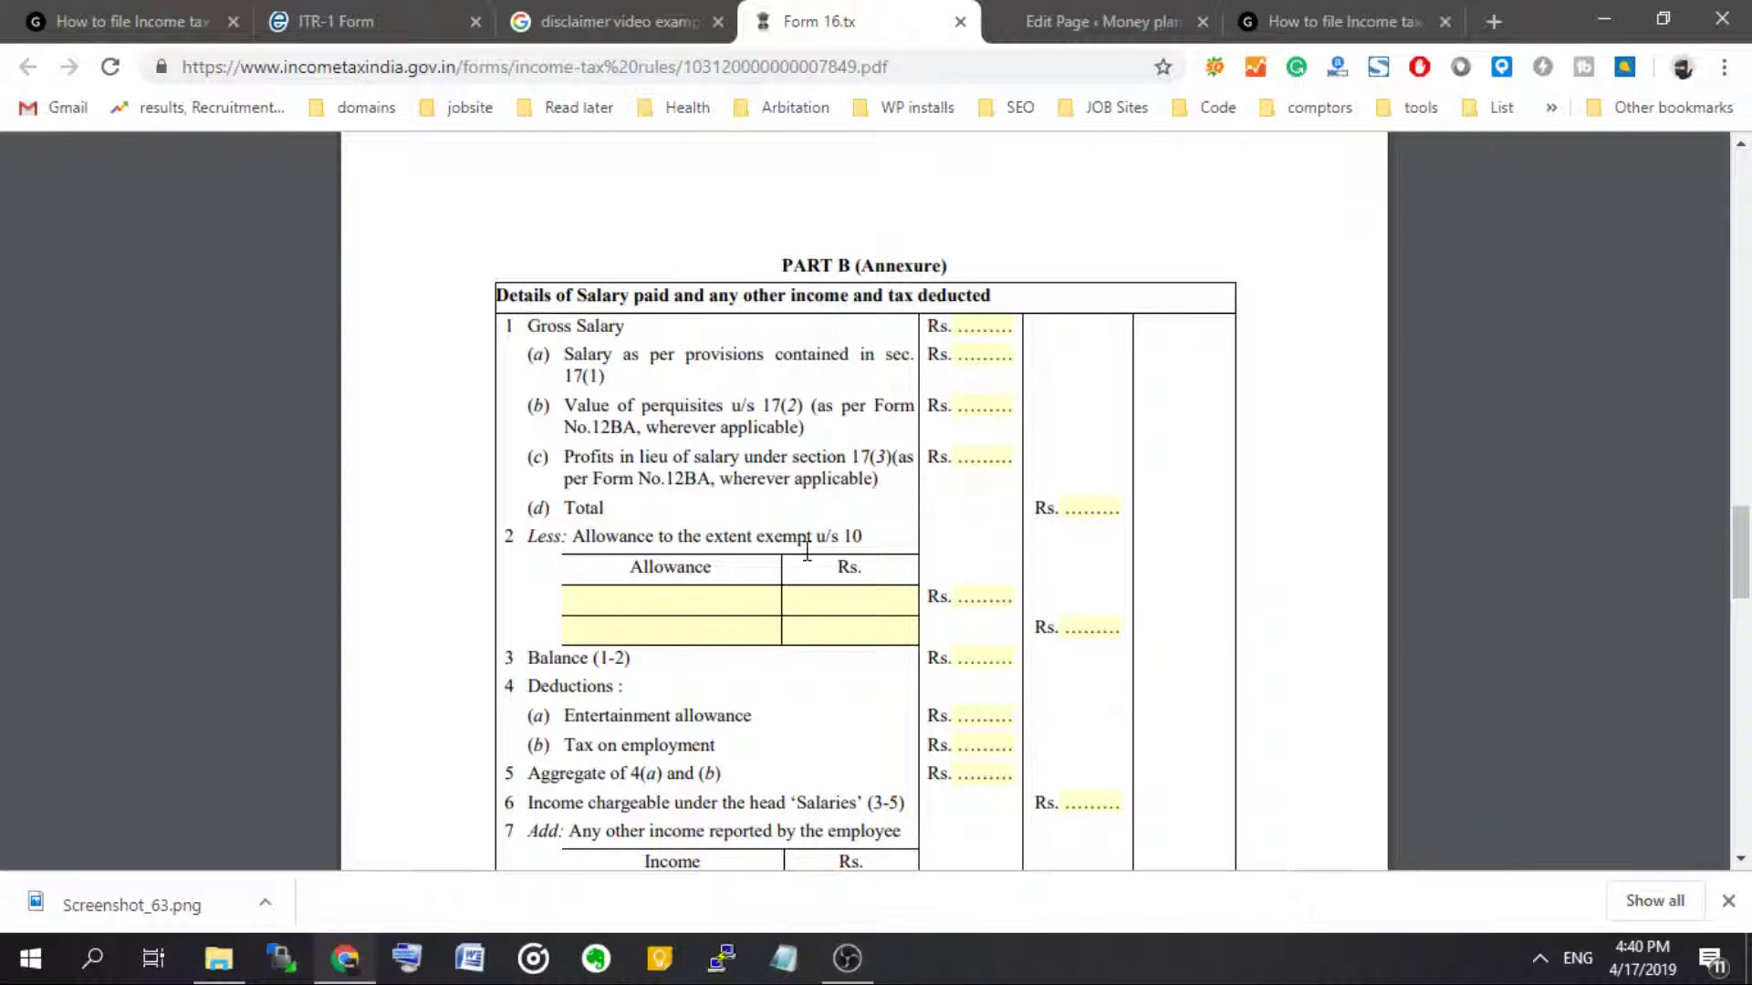
{"action": "scroll", "coordinate": [785, 565], "scroll_direction": "down", "scroll_amount": 1}
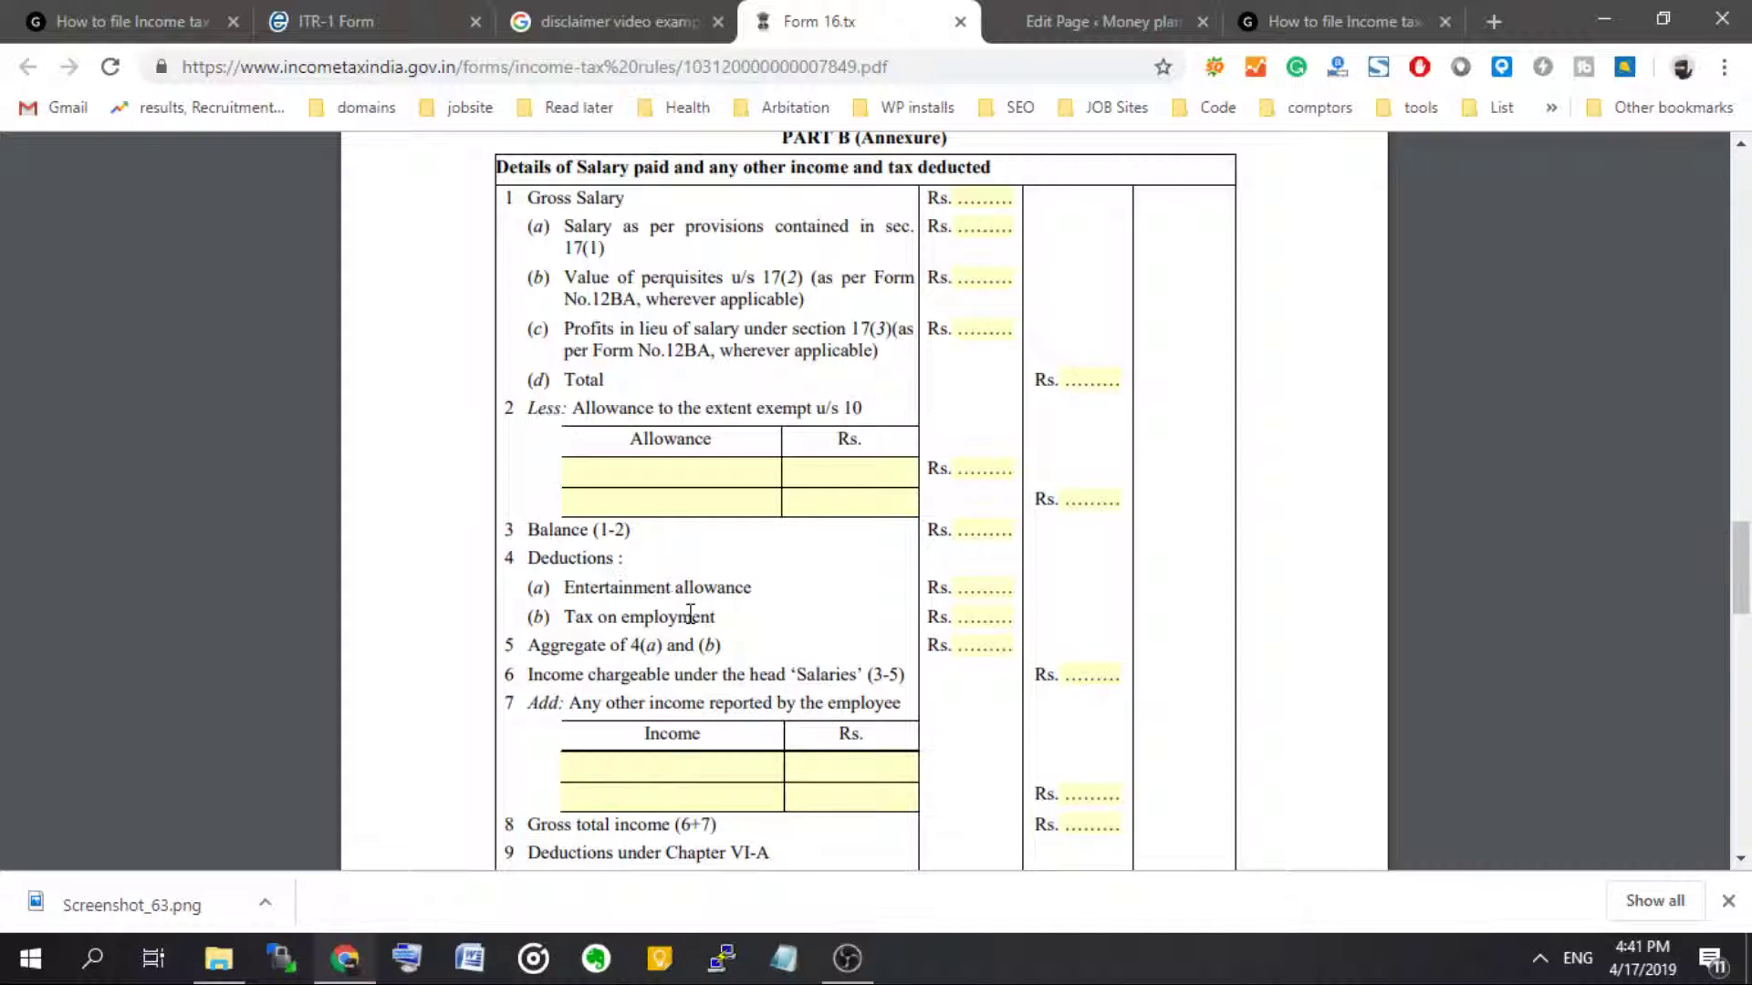
{"action": "scroll", "coordinate": [755, 570], "scroll_direction": "down", "scroll_amount": 1}
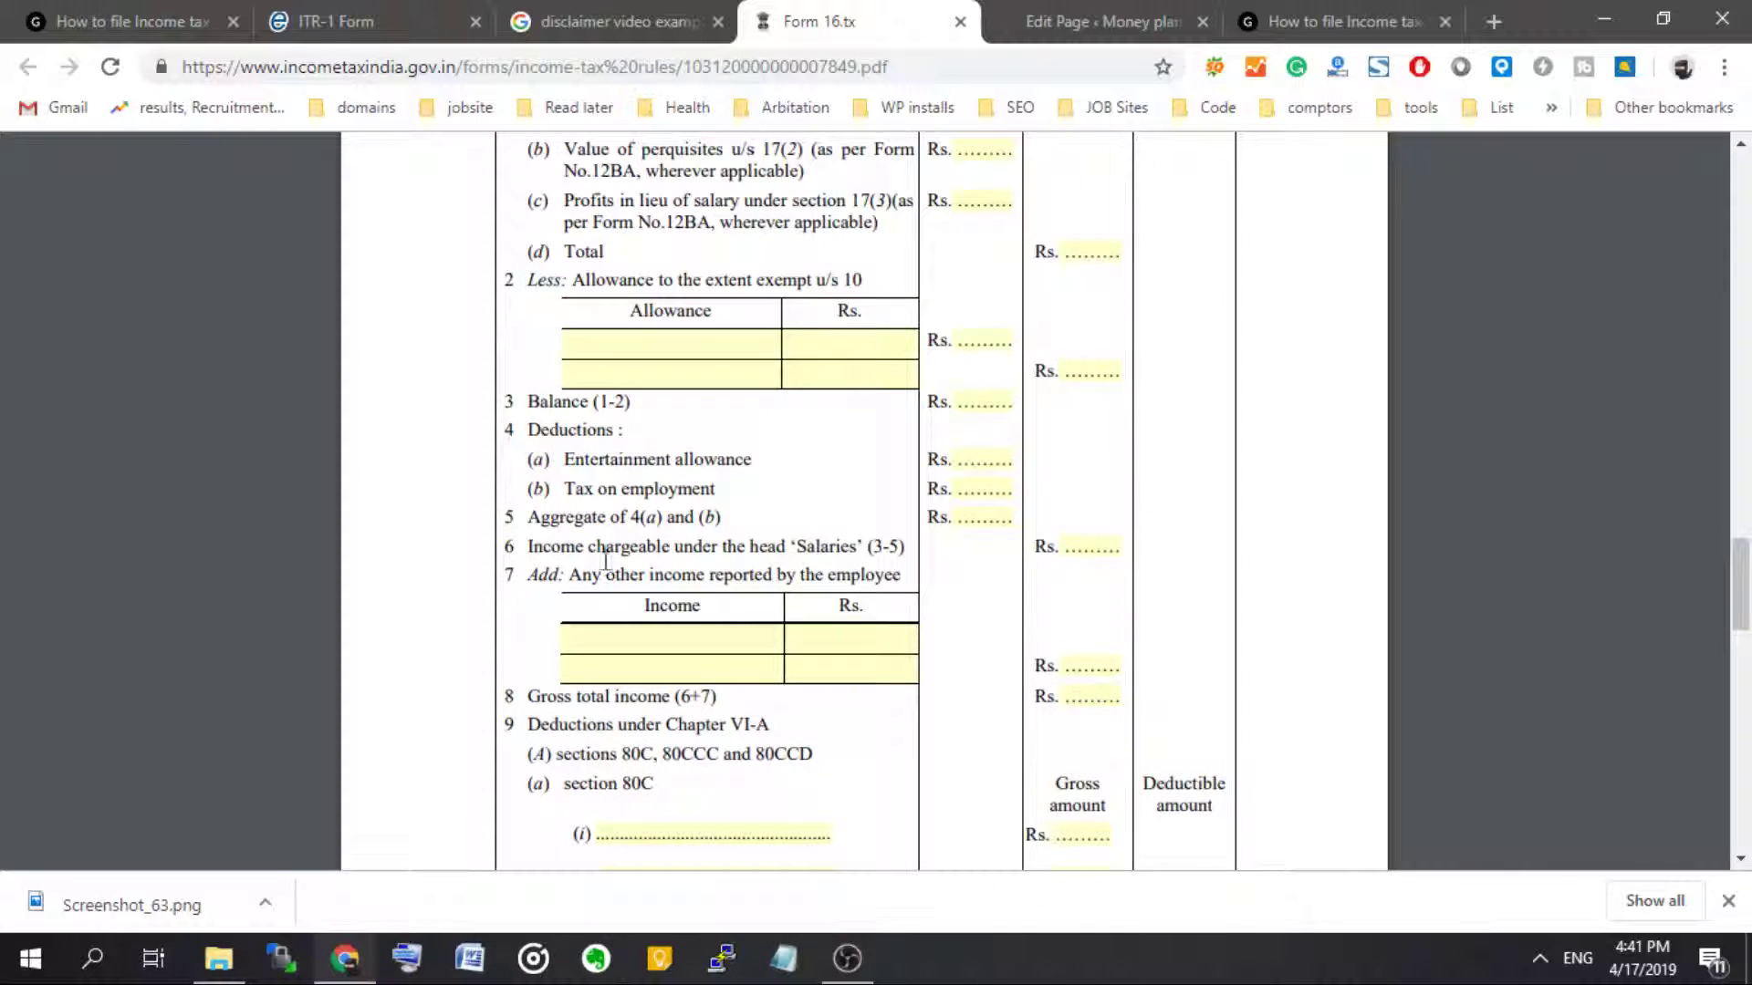
- Return to the ITR-1 form and enter 600000 as the salary as per section 17(1)
{"action": "left_click", "coordinate": [297, 11]}
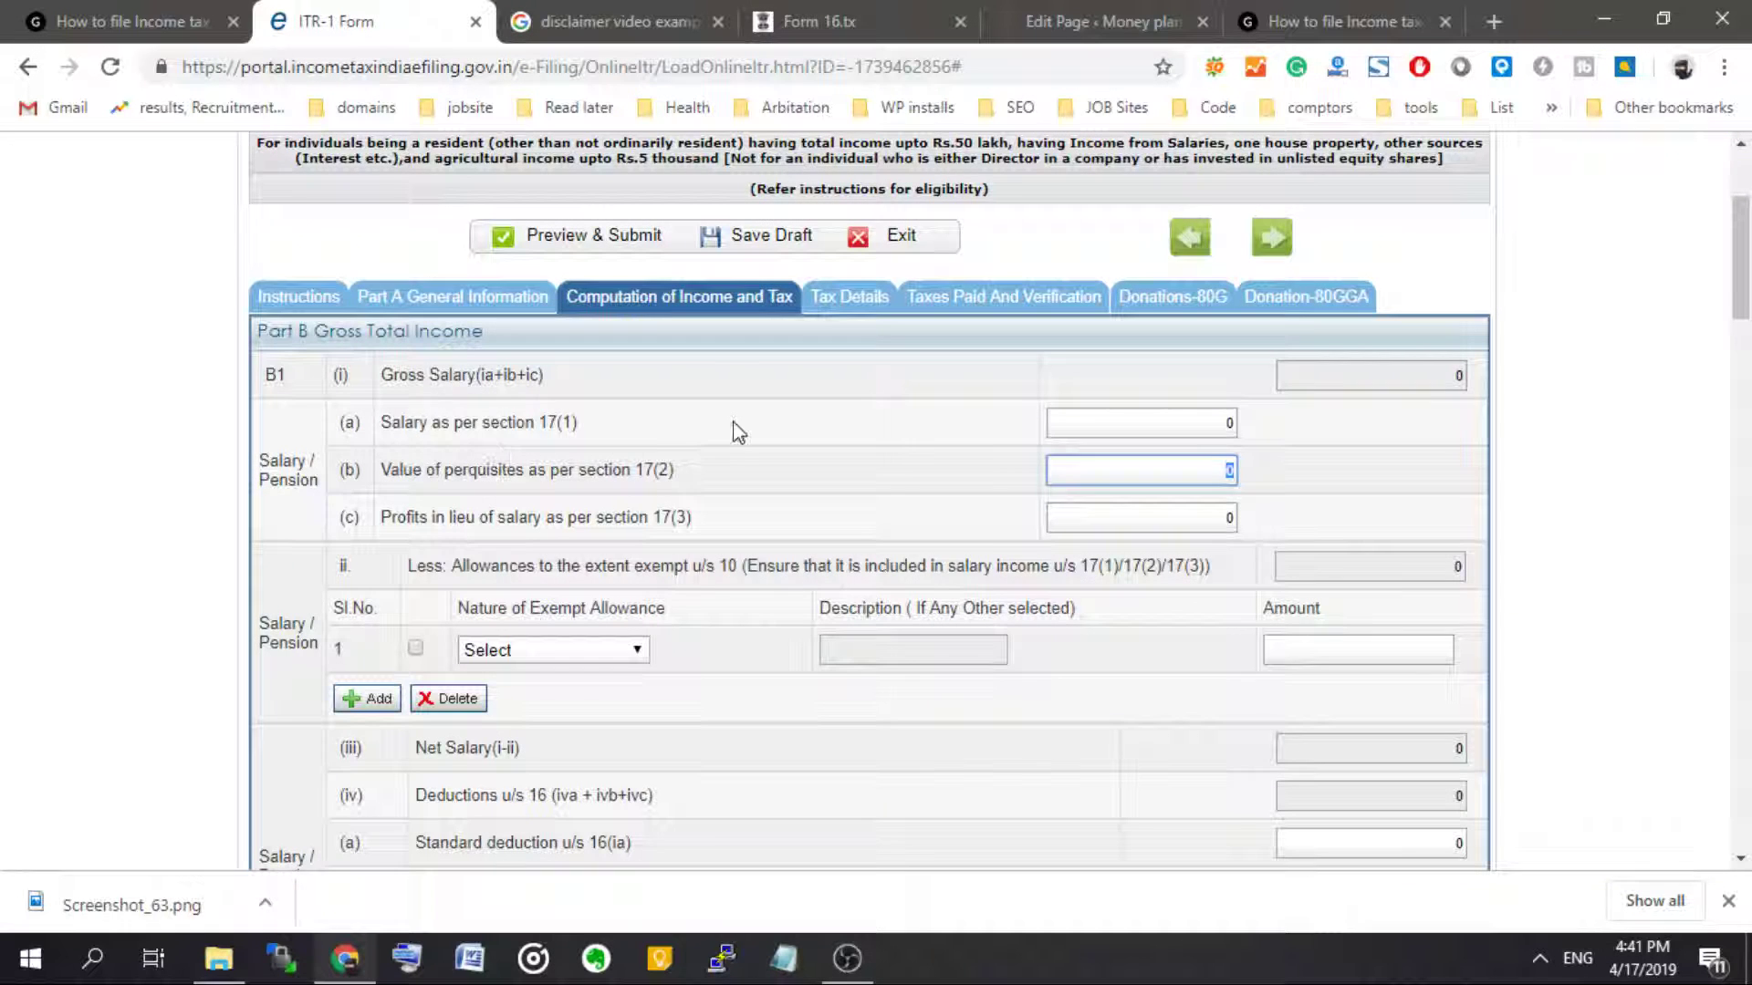
{"action": "left_click", "coordinate": [1205, 432]}
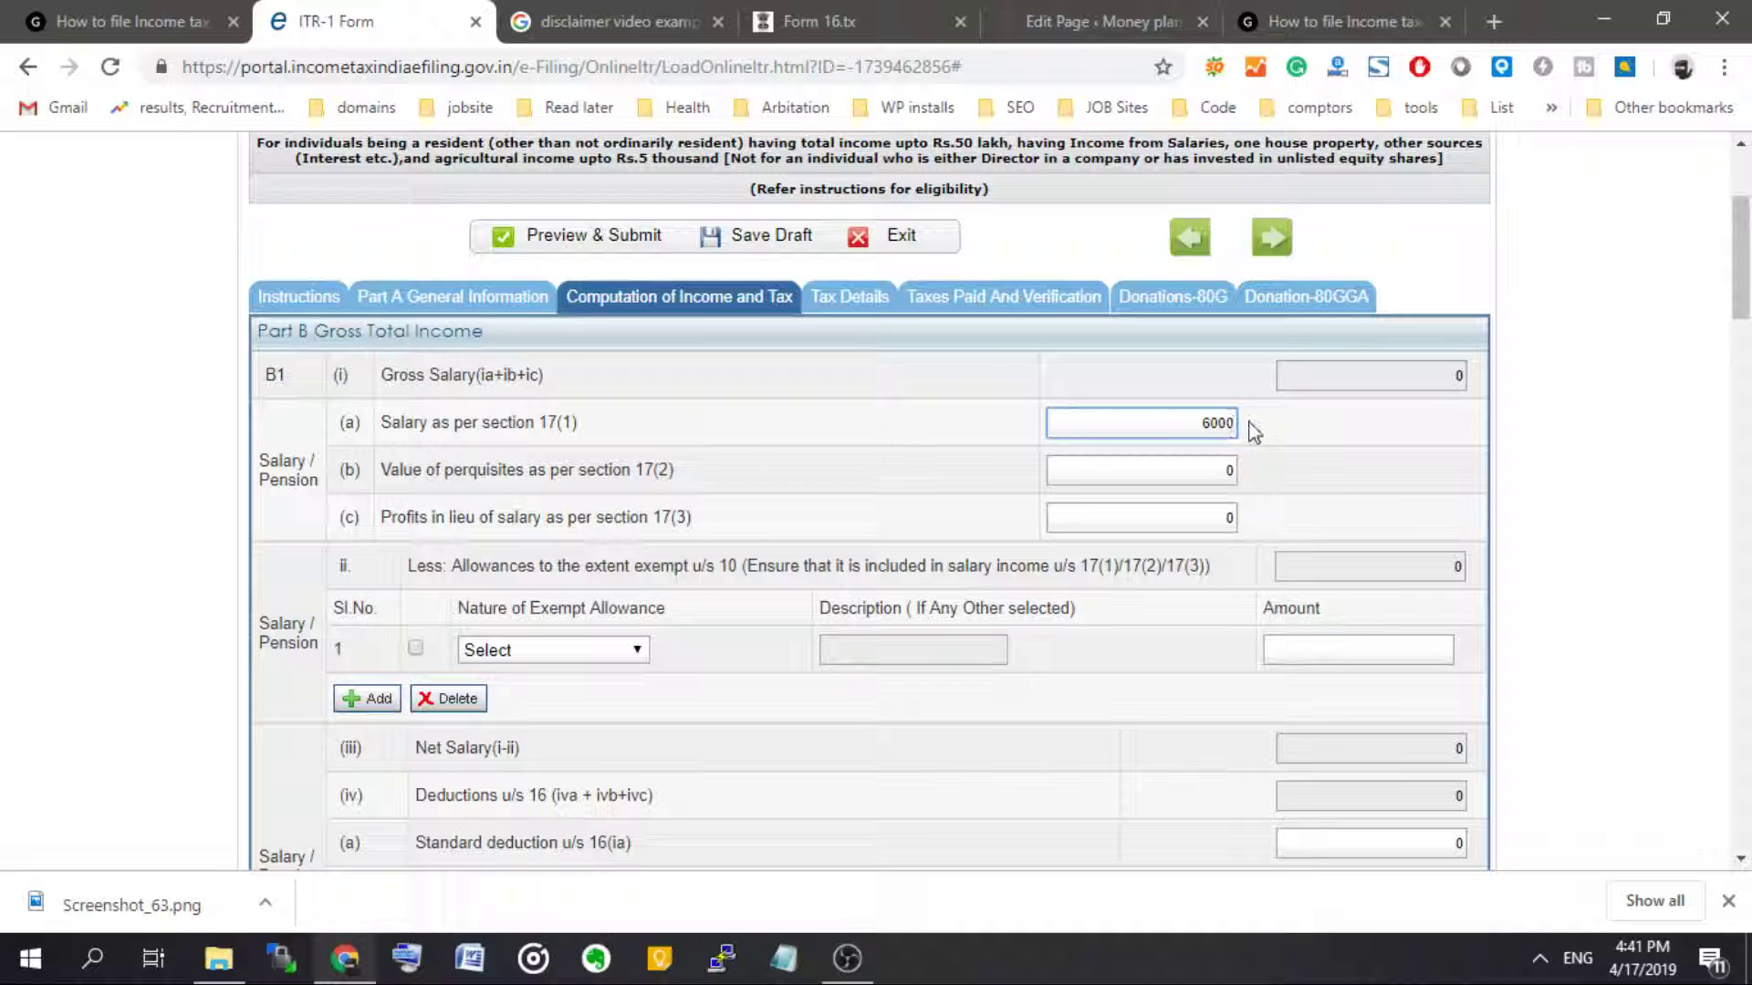
{"action": "type", "text": "00"}
{"action": "left_click", "coordinate": [1175, 476]}
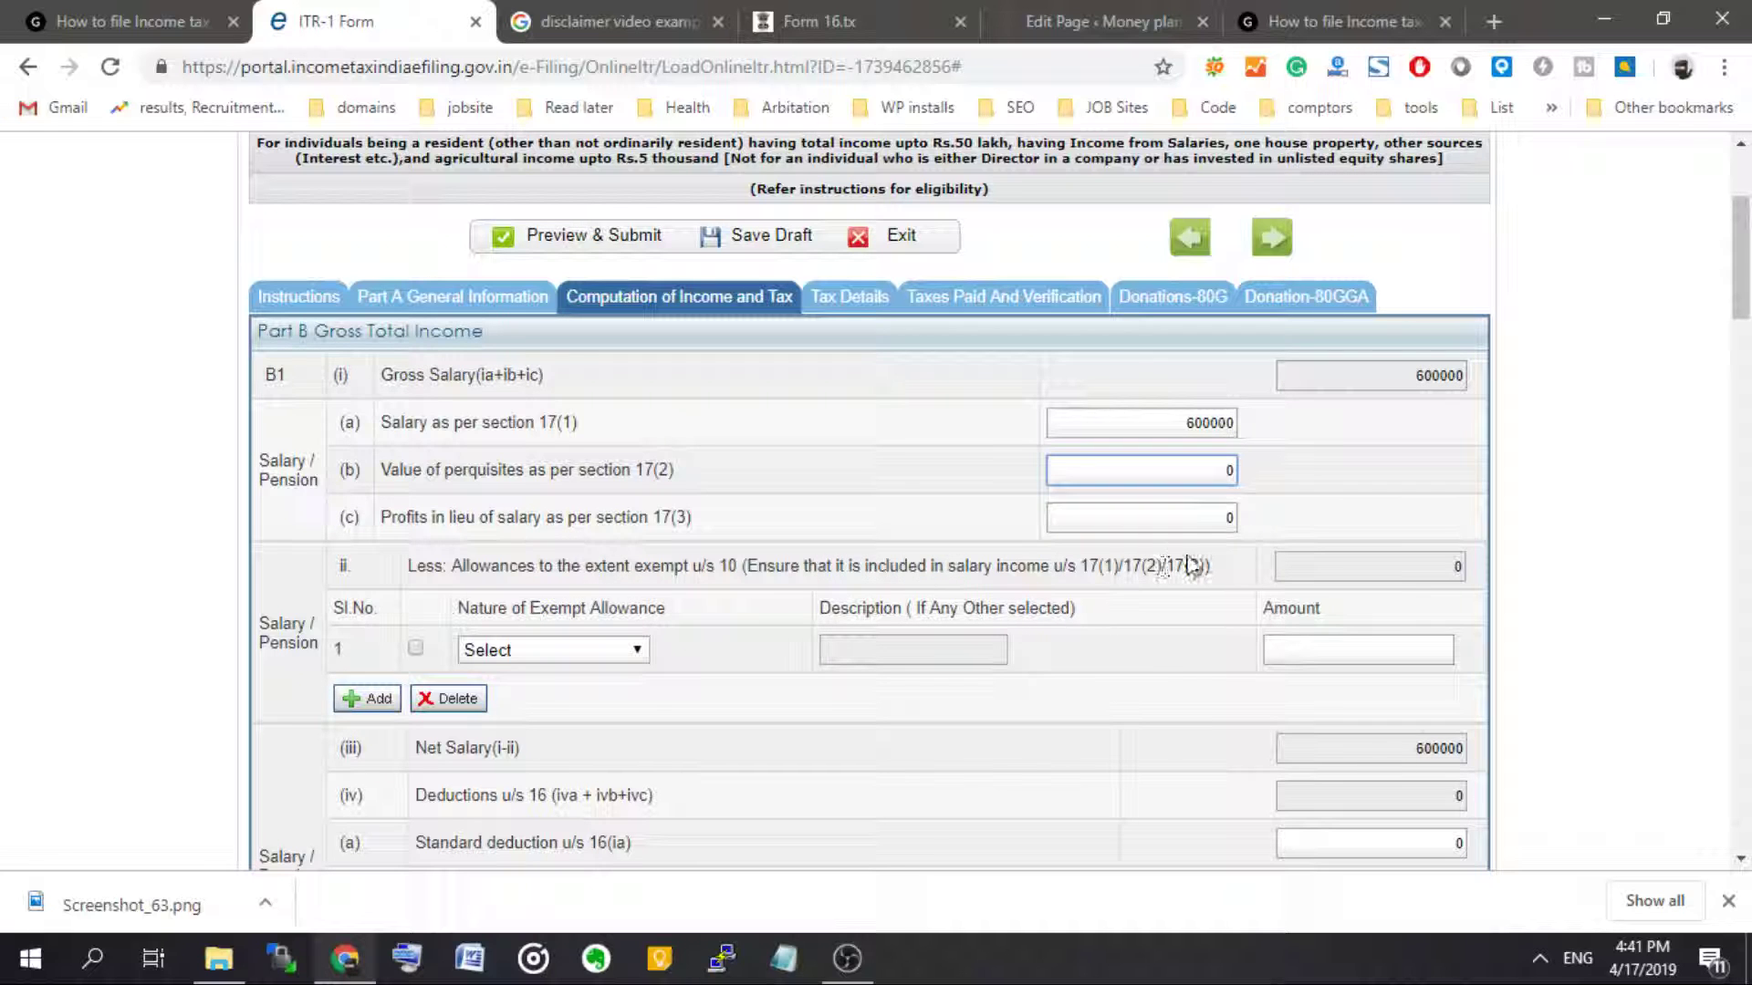
- Set the nature of the first exempt allowance to Sec 10(5)-Leave Travel concession/assistance
{"action": "left_click", "coordinate": [630, 653]}
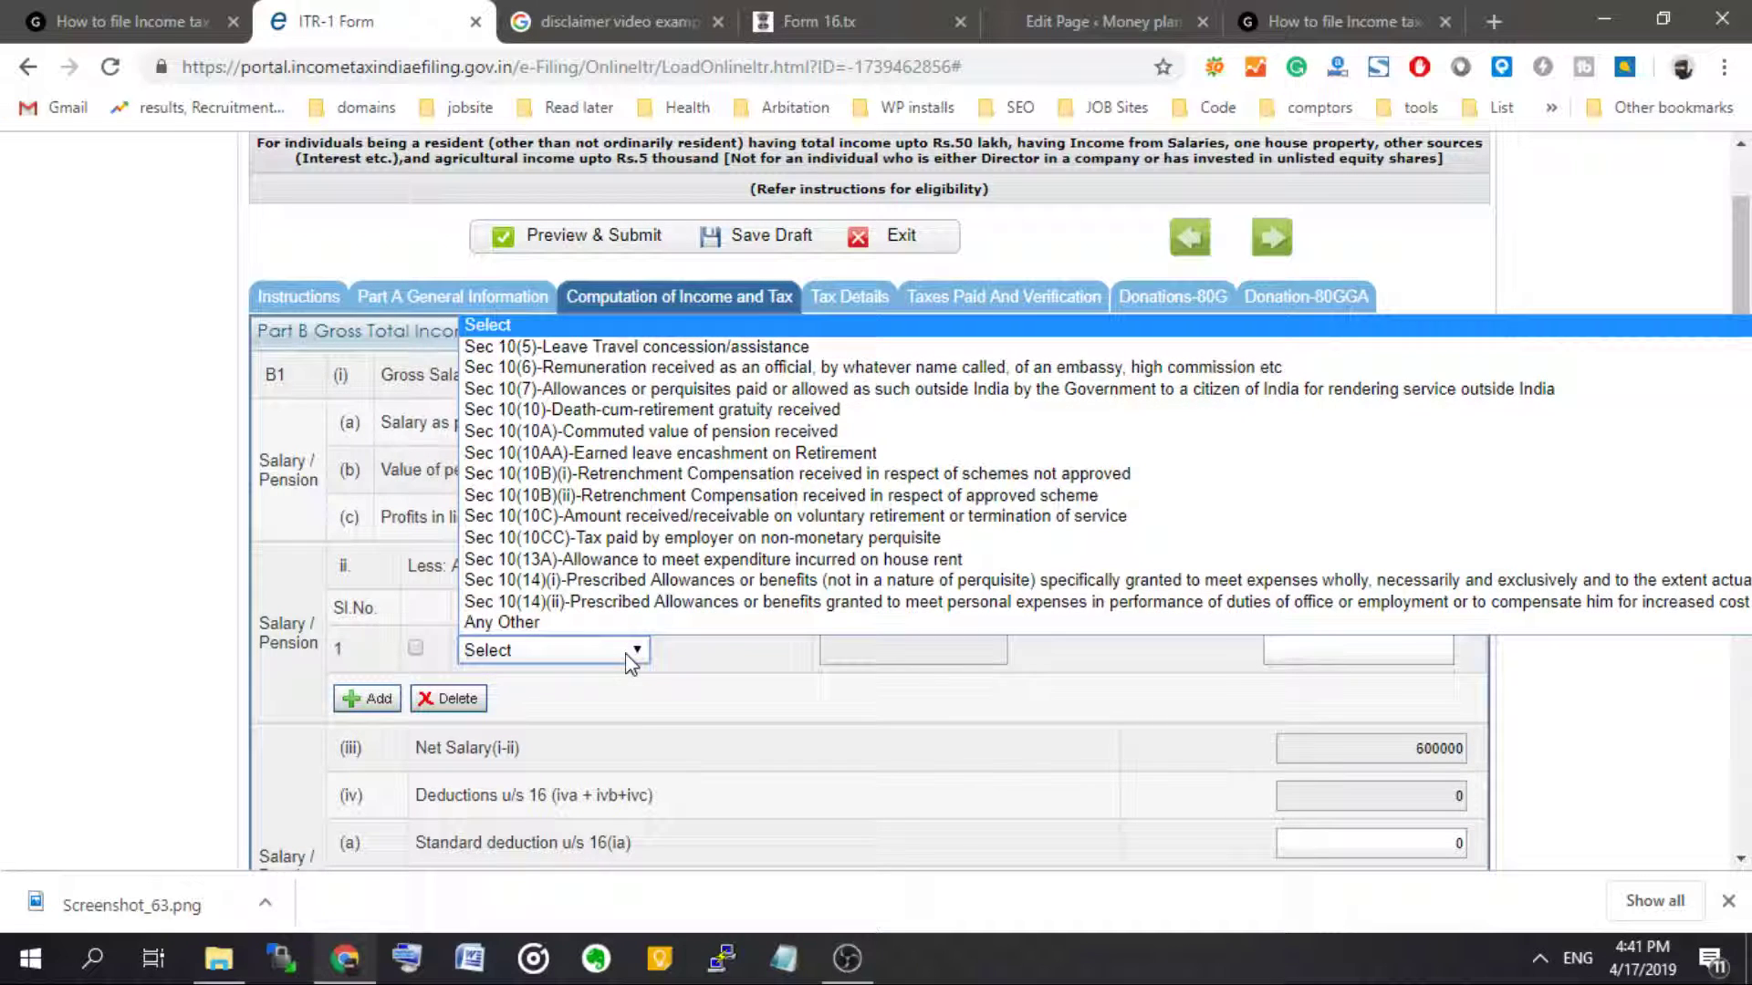
{"action": "left_click", "coordinate": [652, 710]}
{"action": "scroll", "coordinate": [737, 606], "scroll_direction": "down", "scroll_amount": 1}
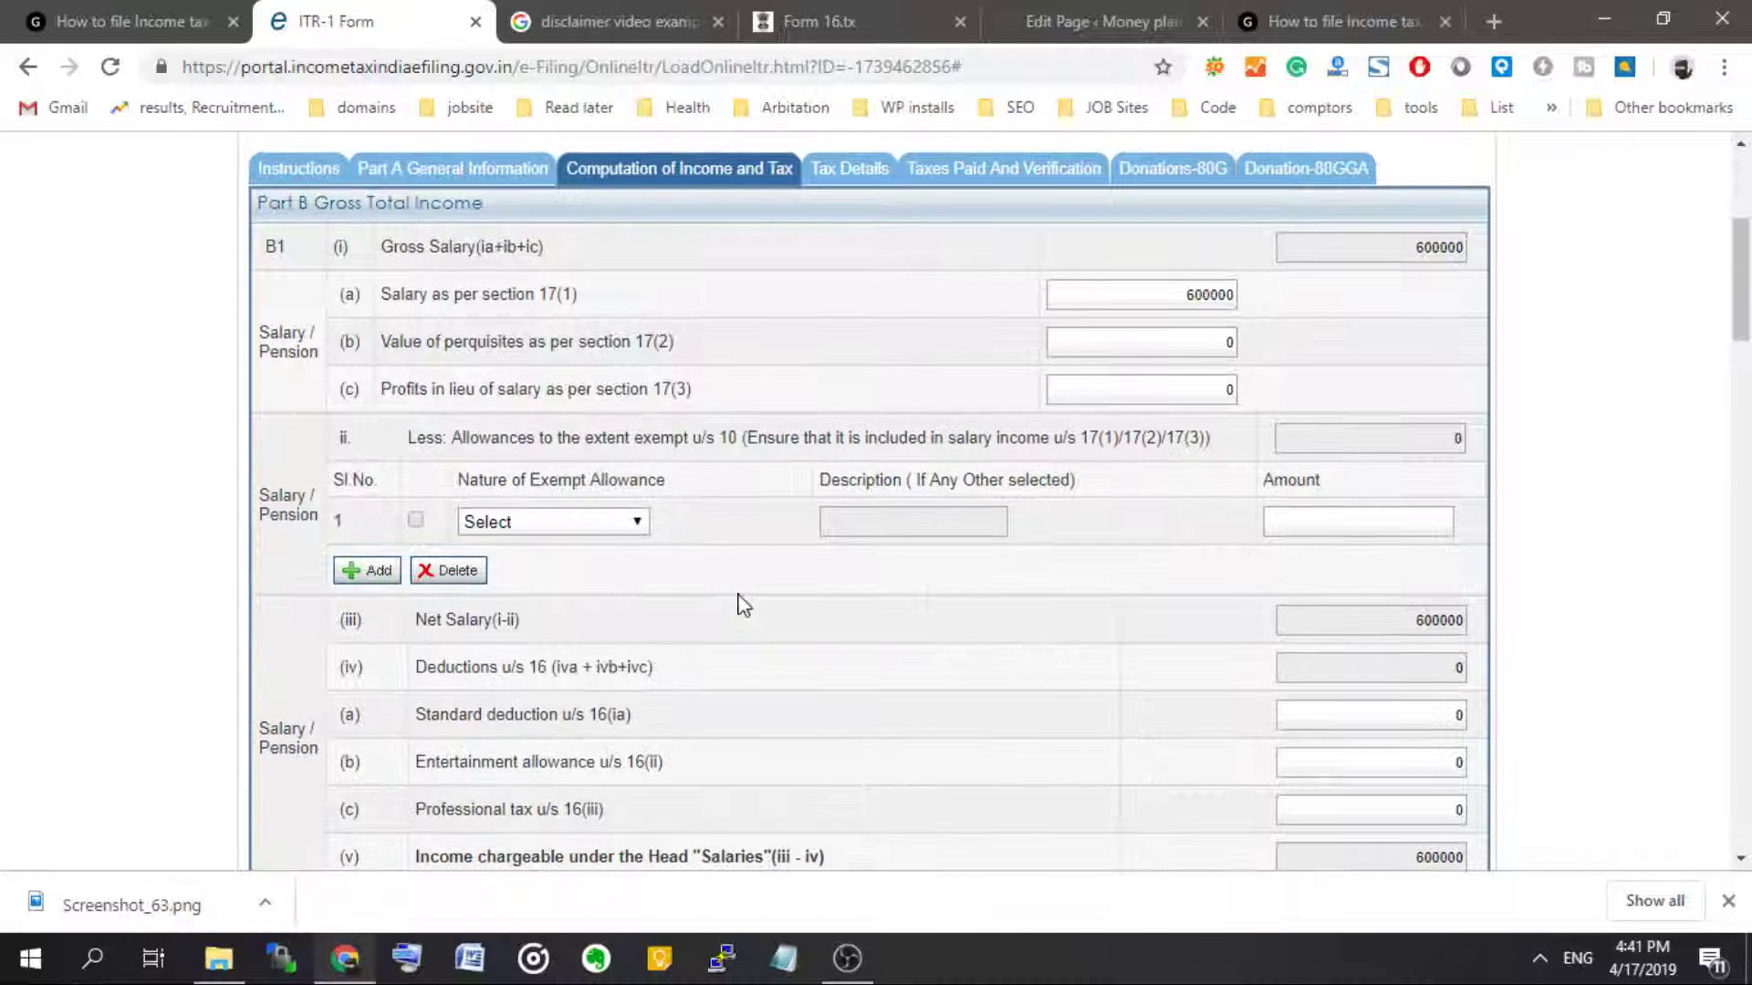
{"action": "left_click", "coordinate": [631, 540]}
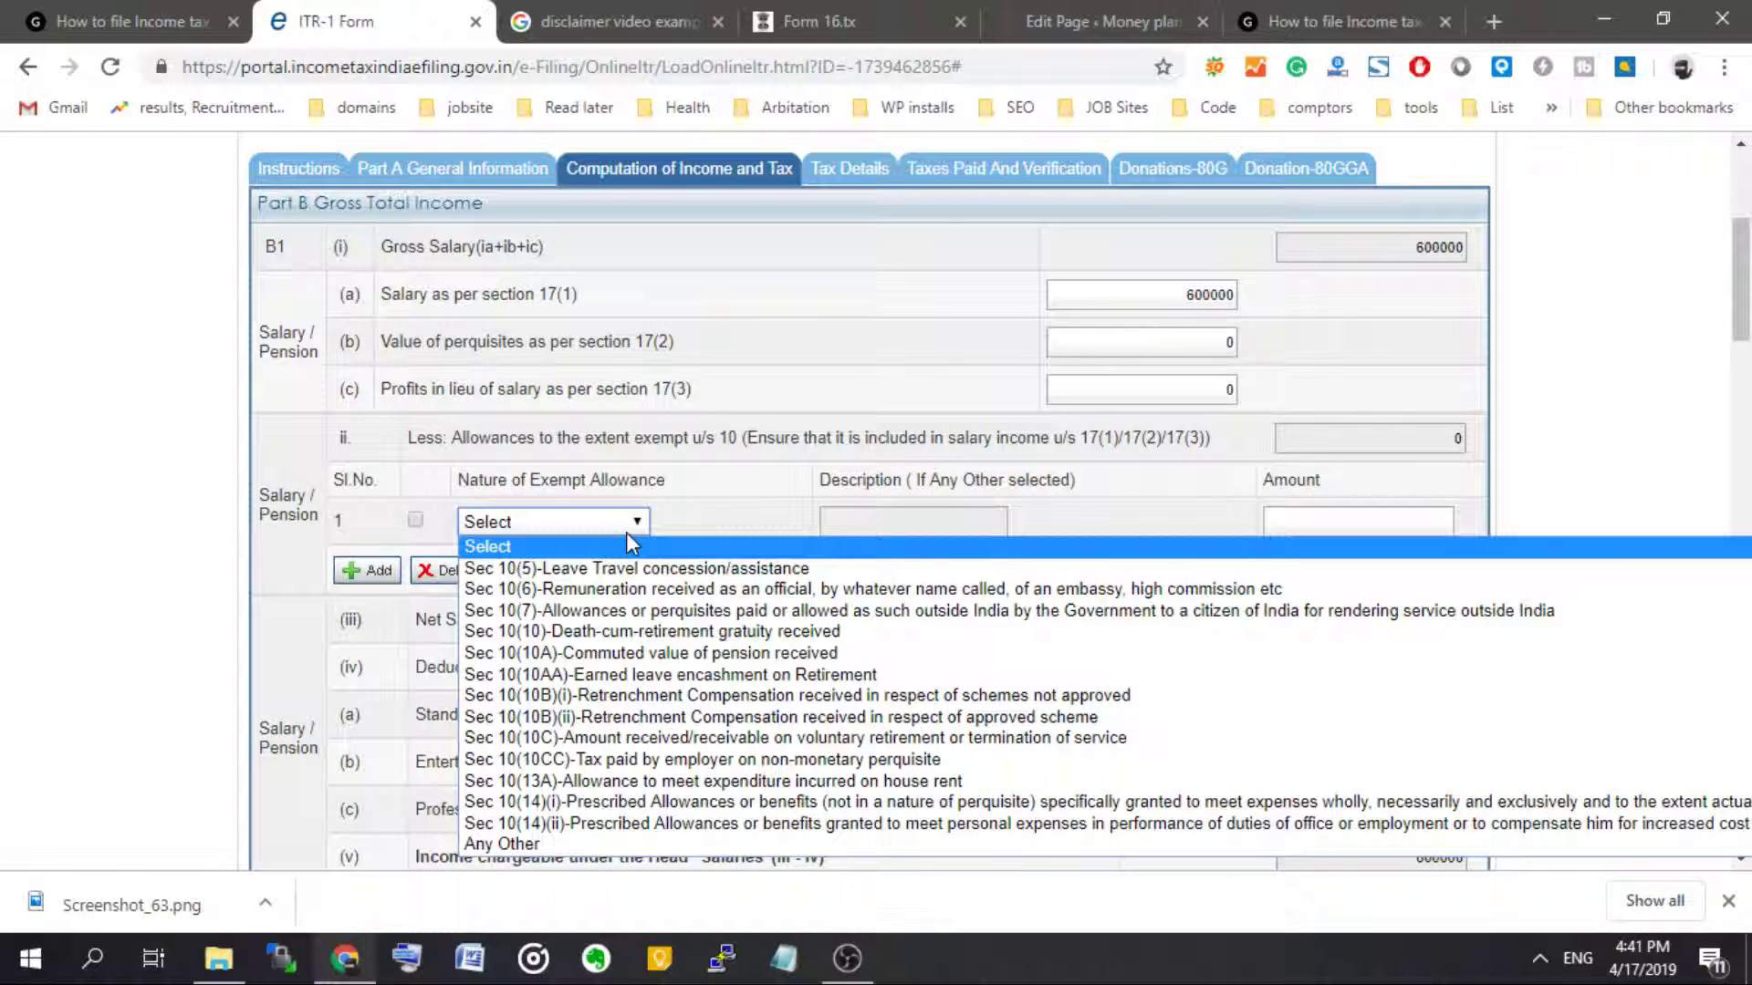
{"action": "left_click", "coordinate": [632, 569]}
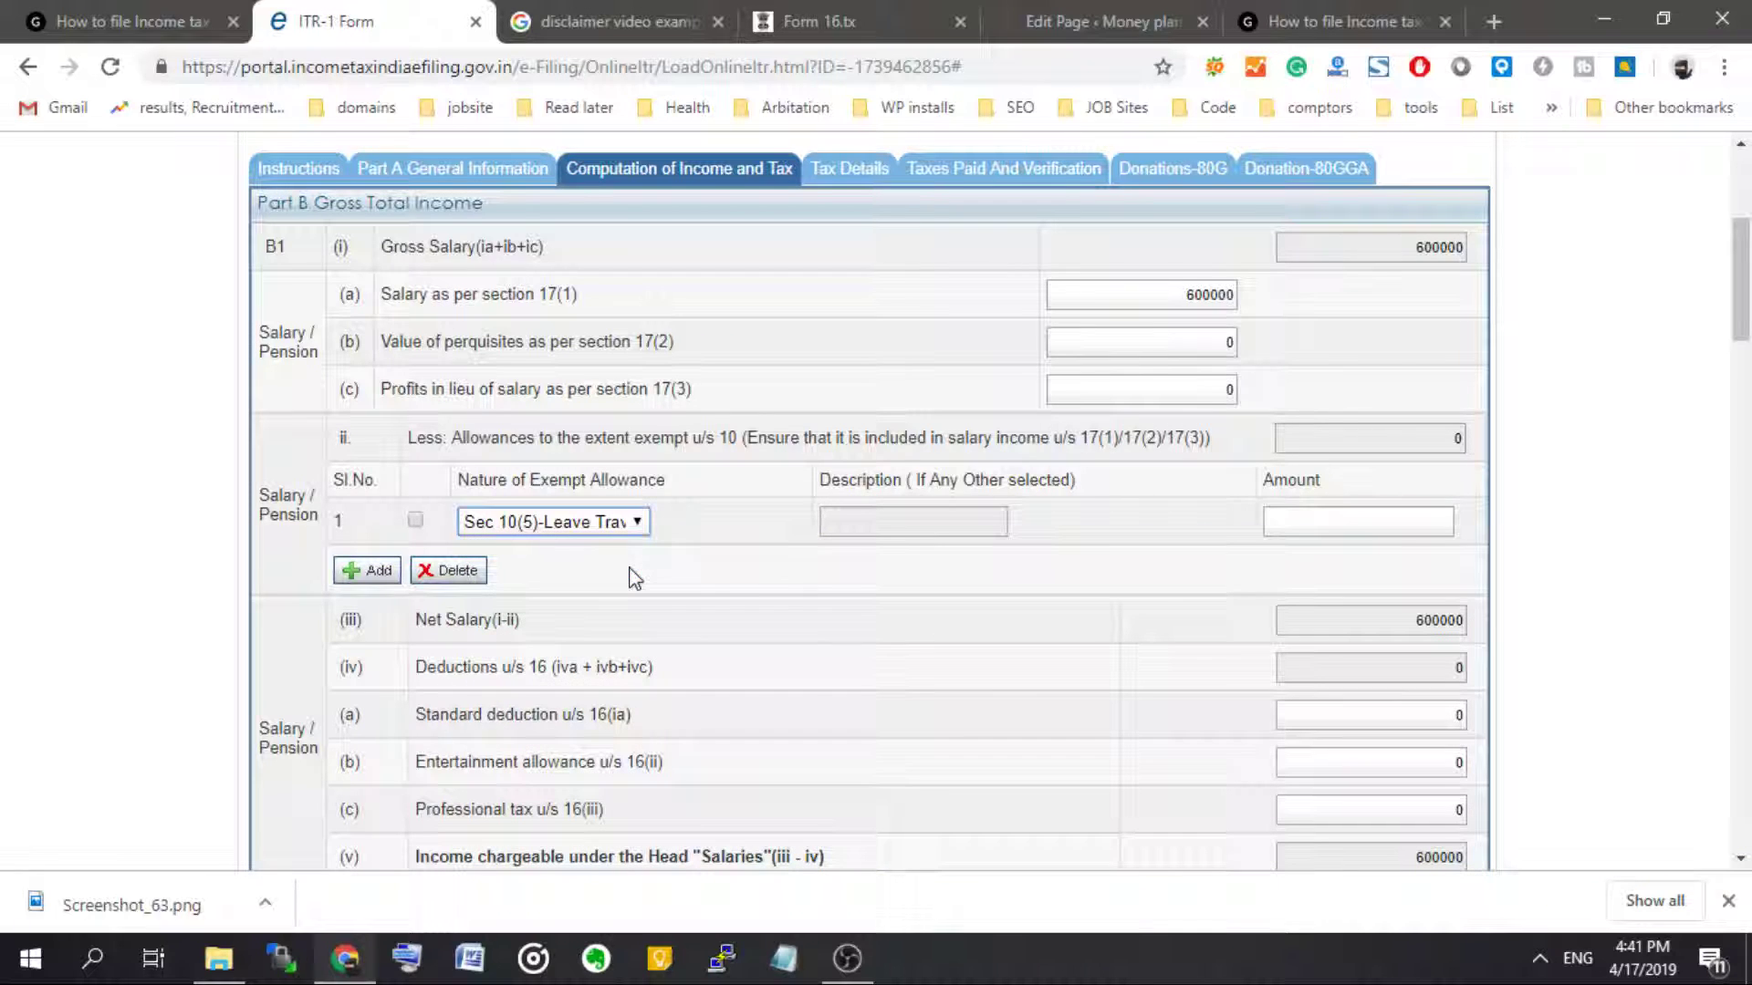
- Add a second exempt allowance row and enter 2000 as the amount of the leave travel allowance
{"action": "left_click", "coordinate": [367, 572]}
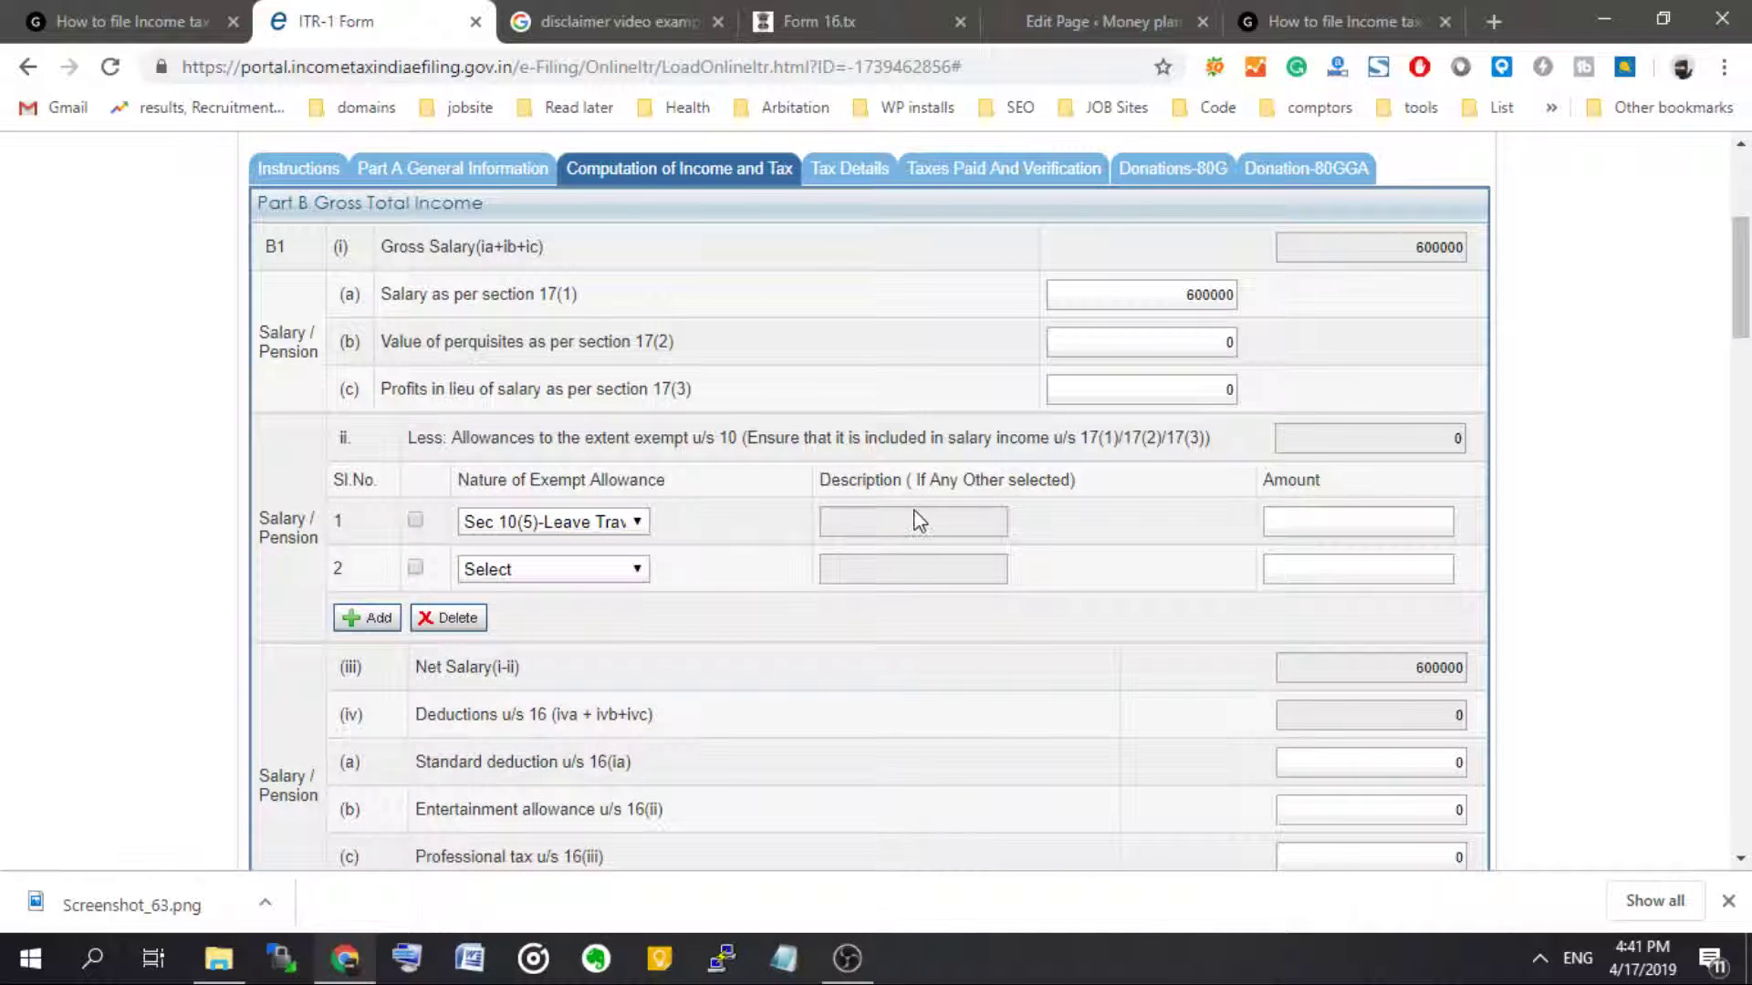
{"action": "left_click", "coordinate": [1274, 524]}
{"action": "type", "text": "000"}
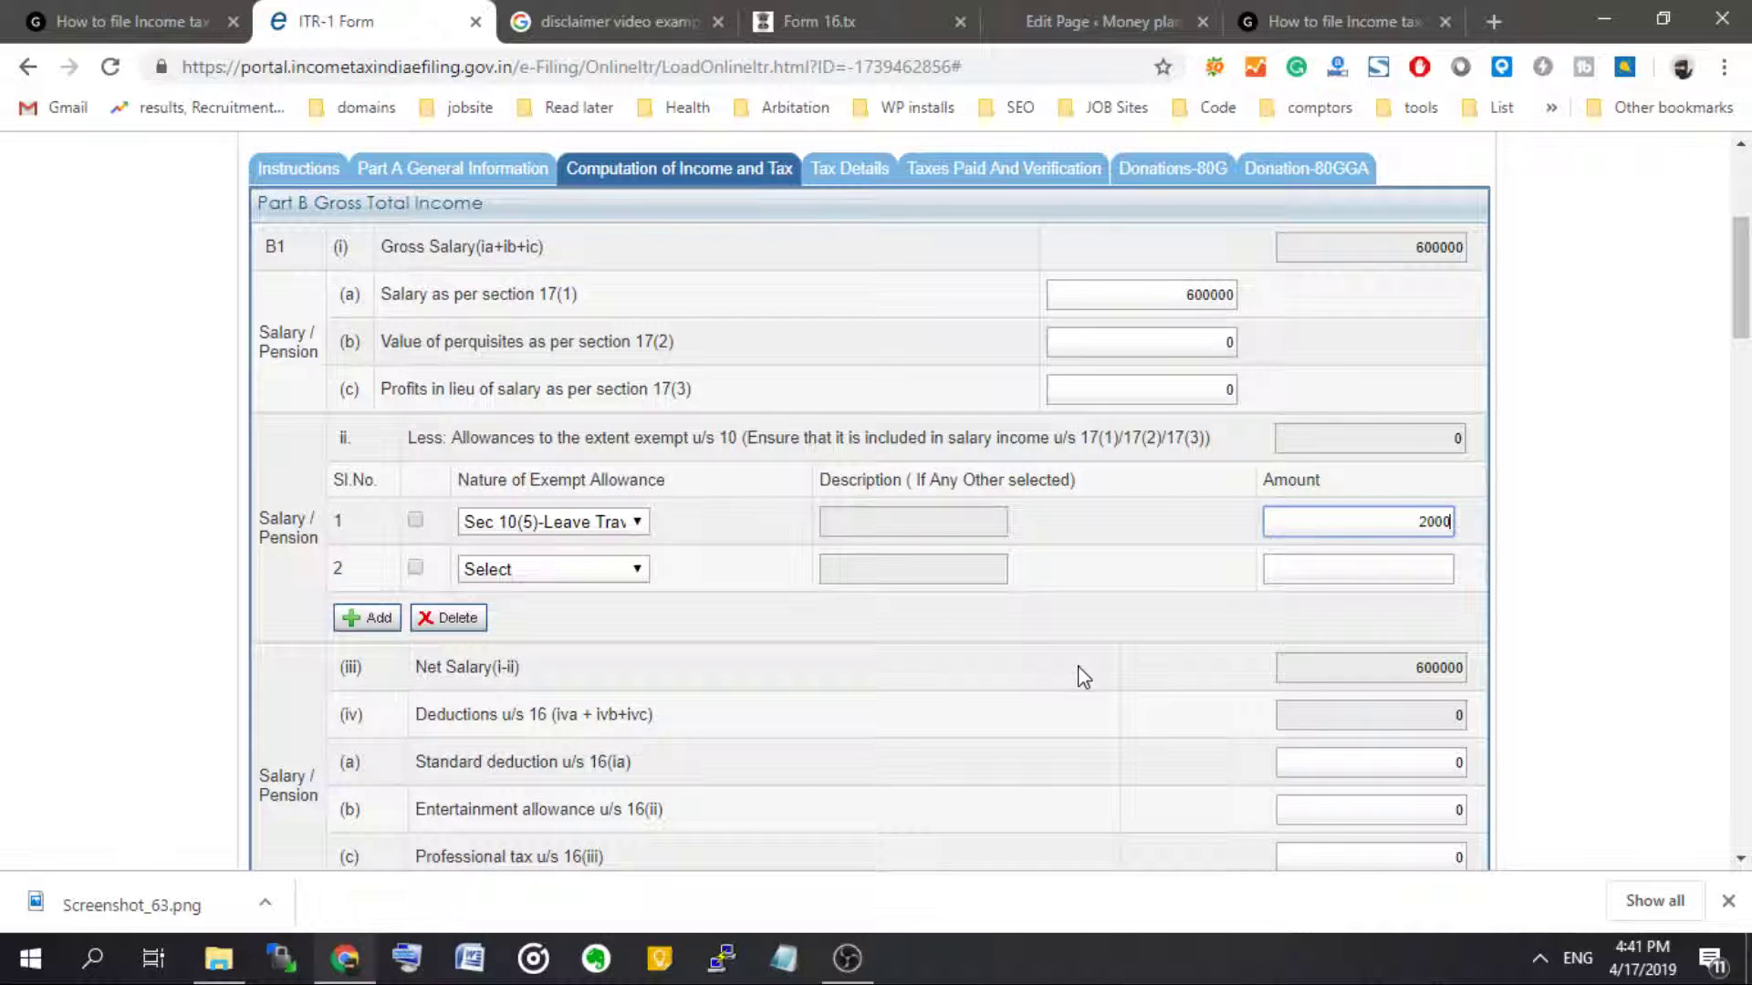
{"action": "left_click", "coordinate": [1063, 679]}
- Set the nature of the second exempt allowance to Sec 10(13A)-Allowance to meet expenditure incurred on house rent
{"action": "left_click", "coordinate": [625, 570]}
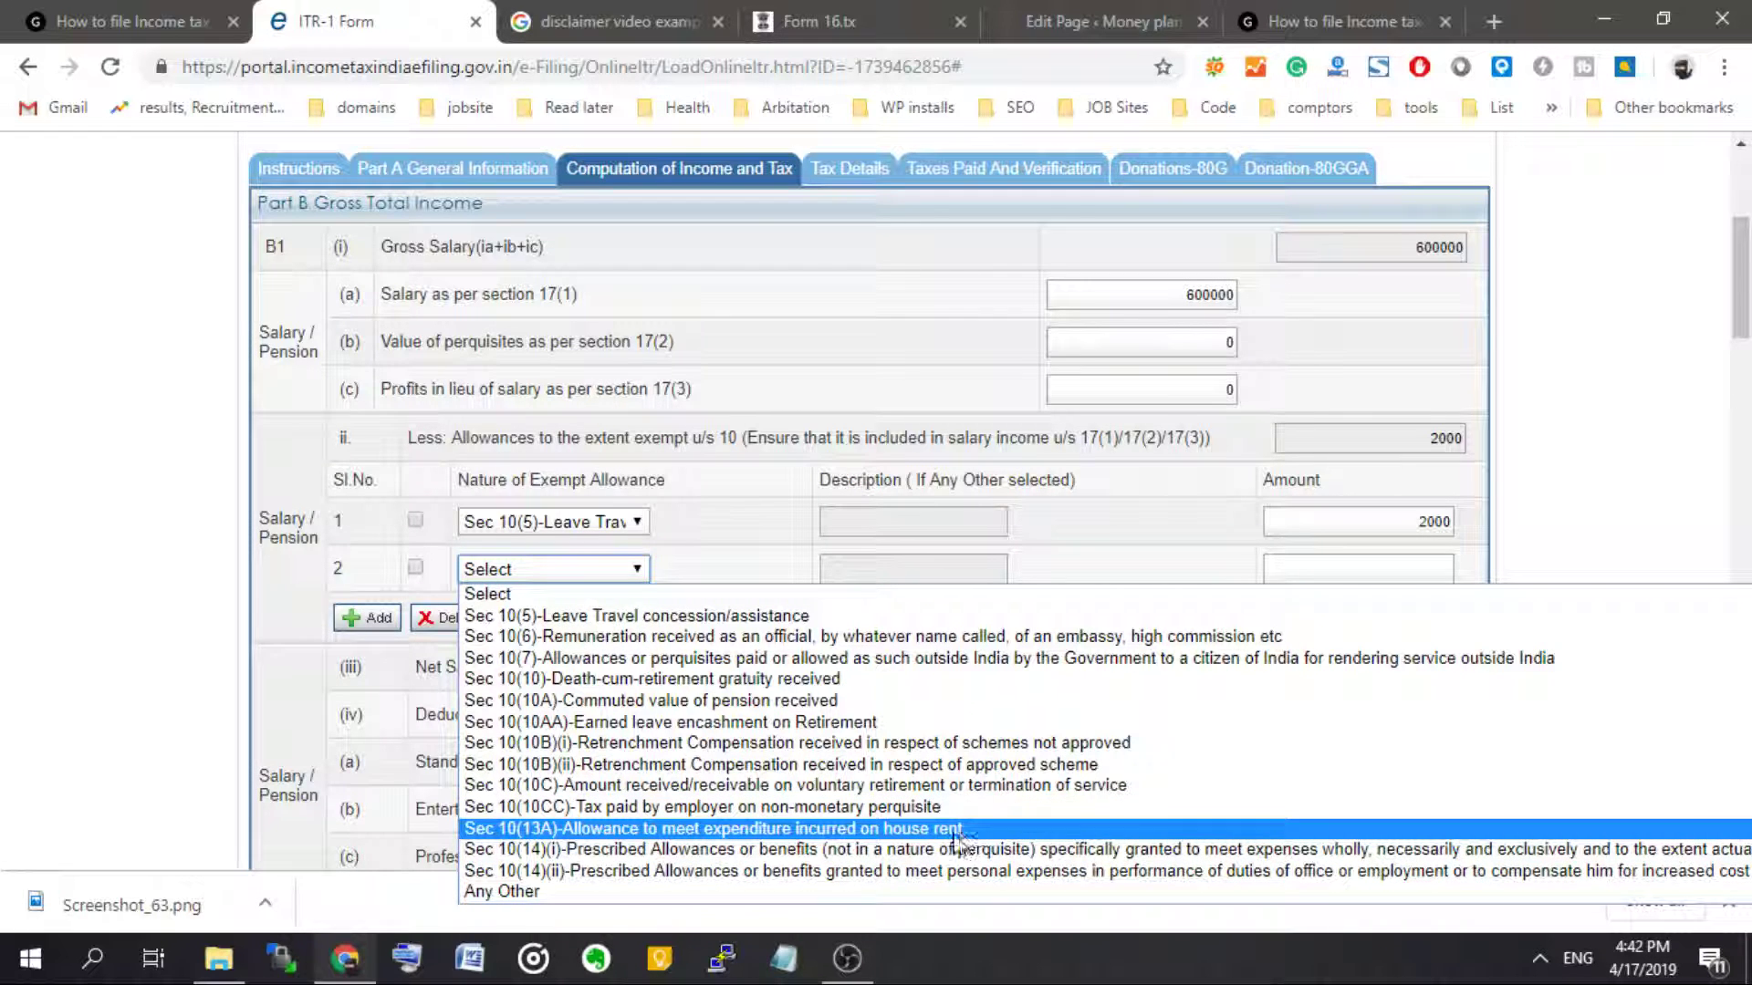
{"action": "left_click", "coordinate": [785, 829]}
{"action": "left_click", "coordinate": [630, 571]}
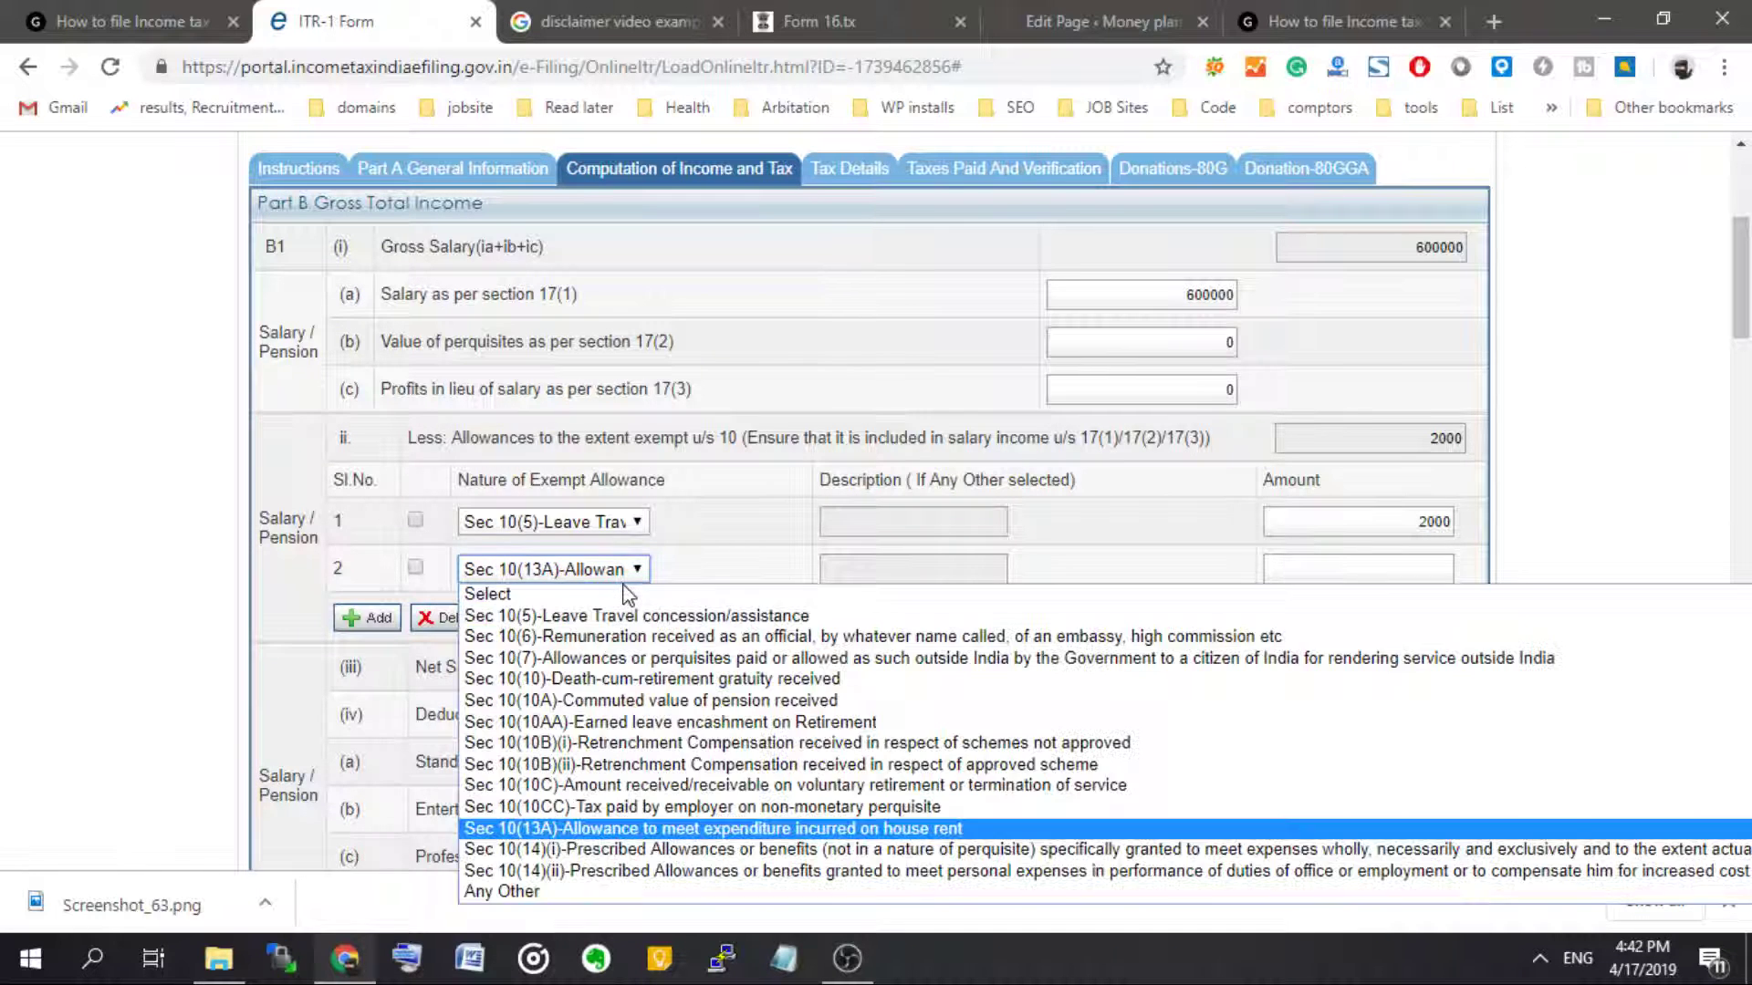
{"action": "left_click", "coordinate": [478, 574]}
{"action": "left_click", "coordinate": [477, 575]}
{"action": "left_click", "coordinate": [478, 575]}
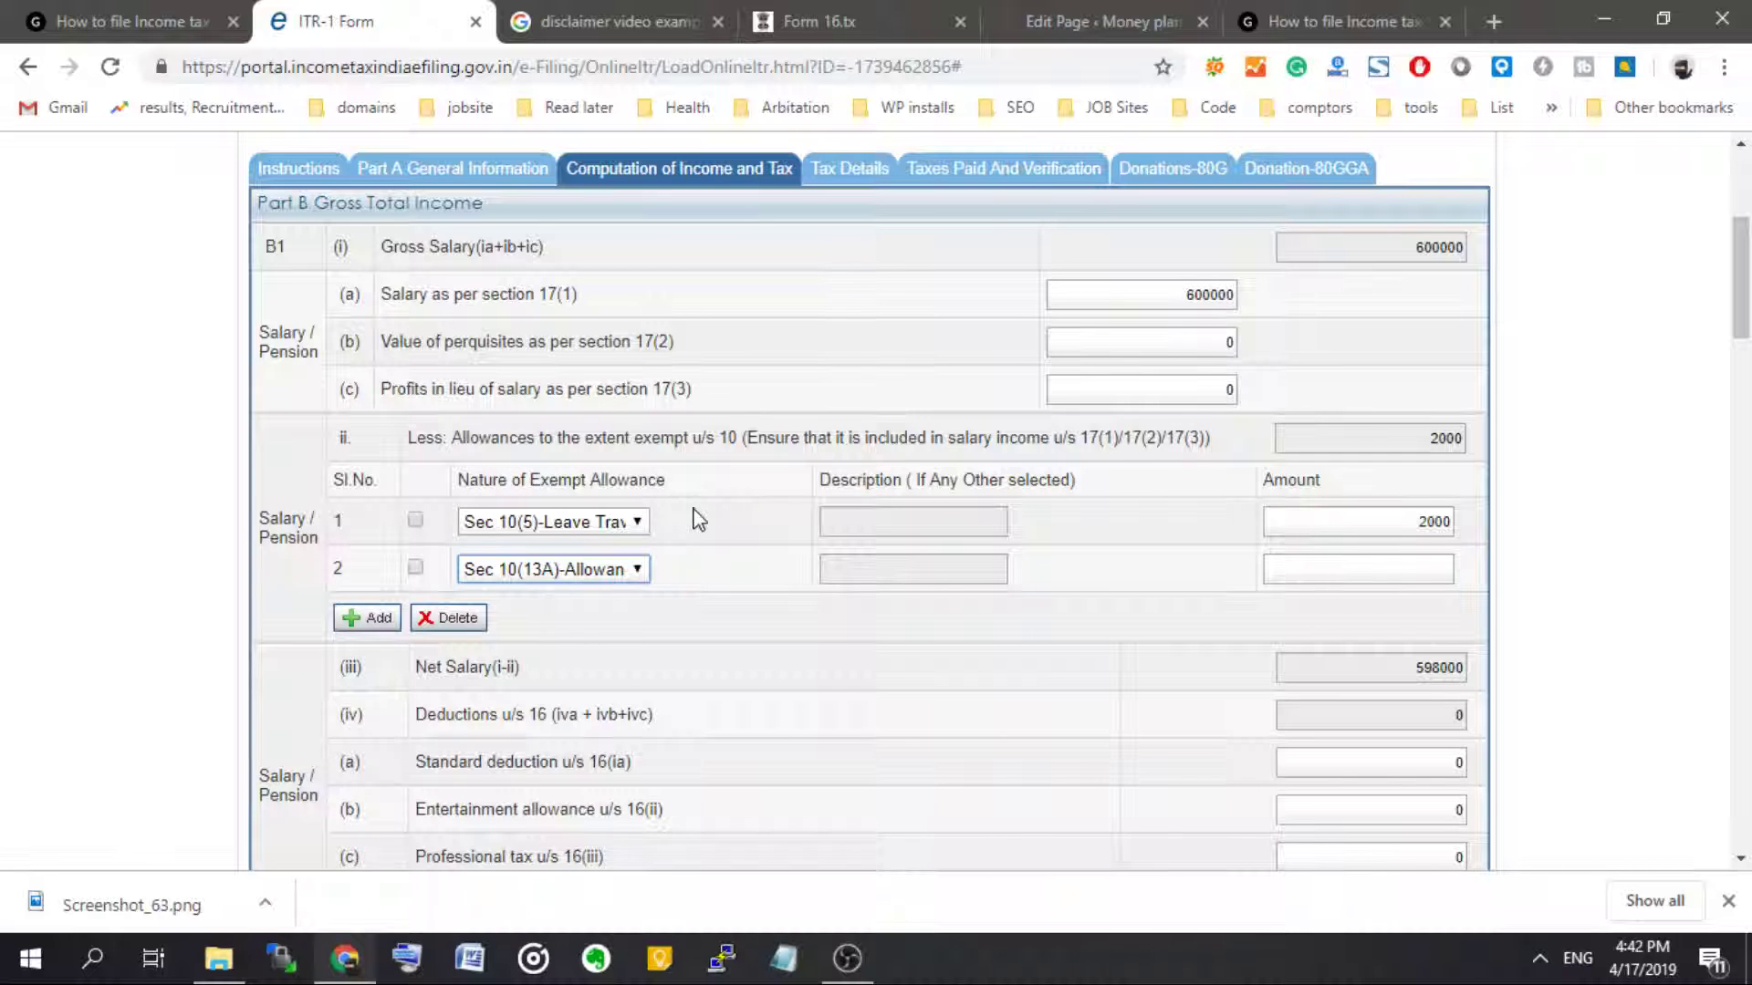
- Delete both exempt allowance rows, the house rent allowance and the leave travel concession, from the salary section
{"action": "scroll", "coordinate": [699, 521], "scroll_direction": "down", "scroll_amount": 1}
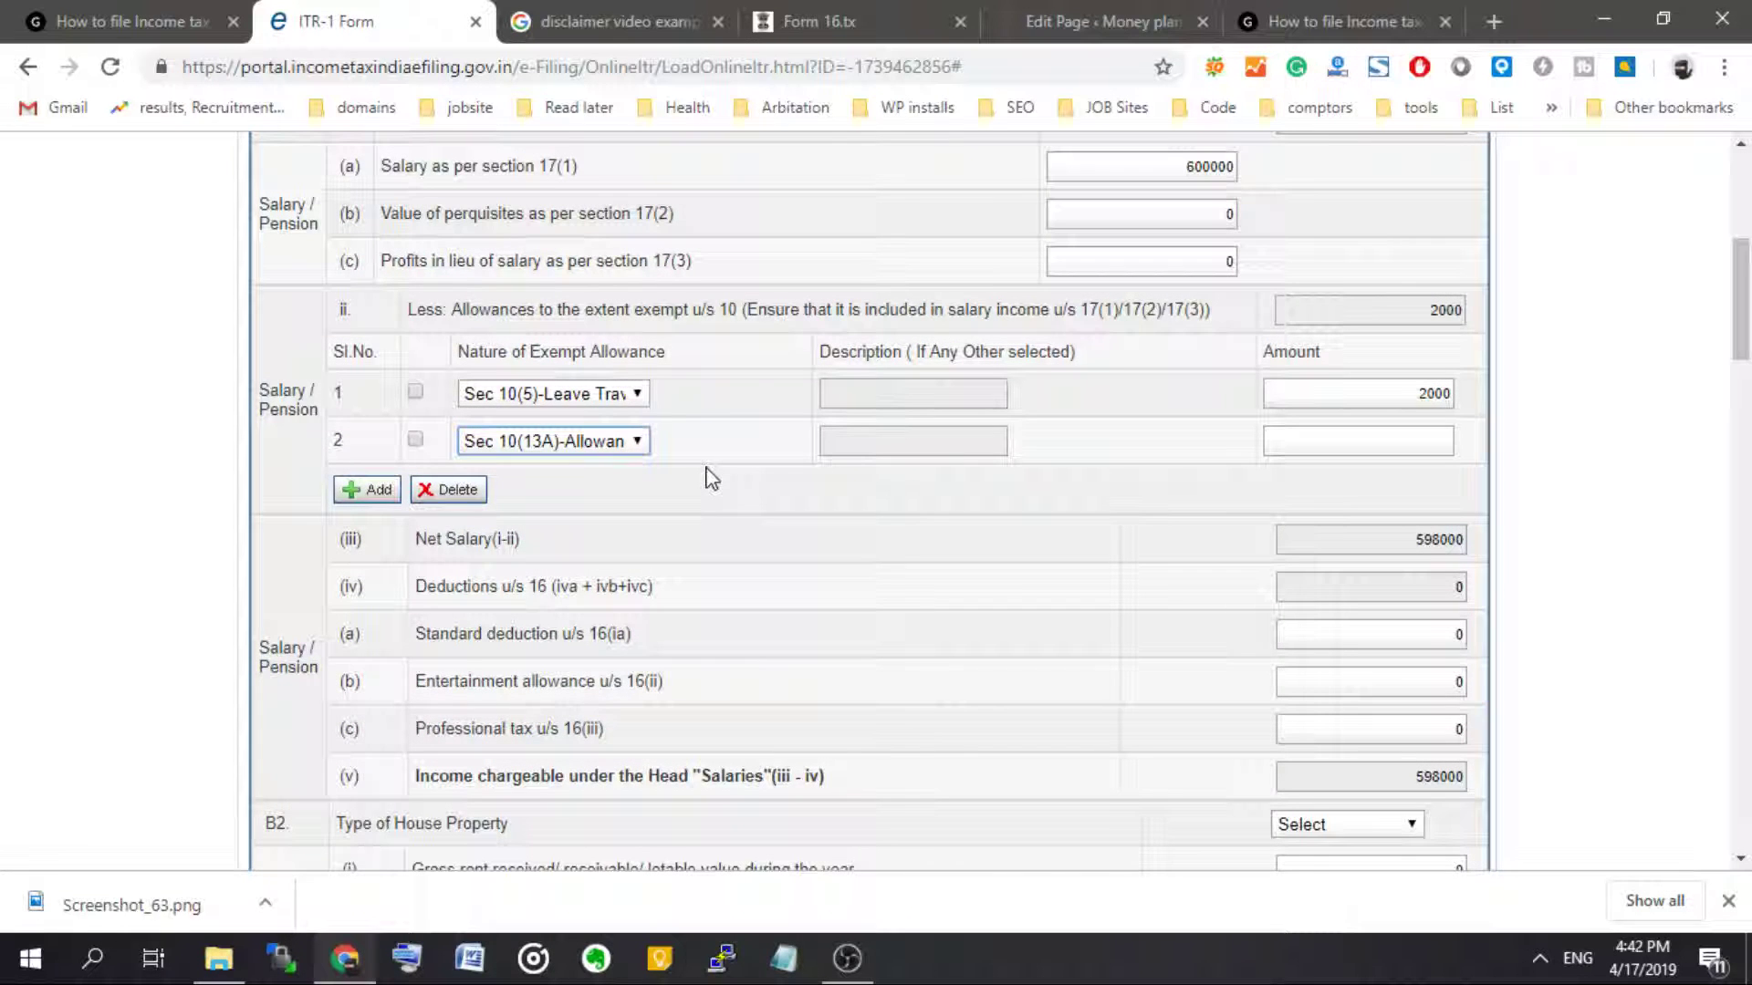
{"action": "scroll", "coordinate": [402, 242], "scroll_direction": "up", "scroll_amount": 1}
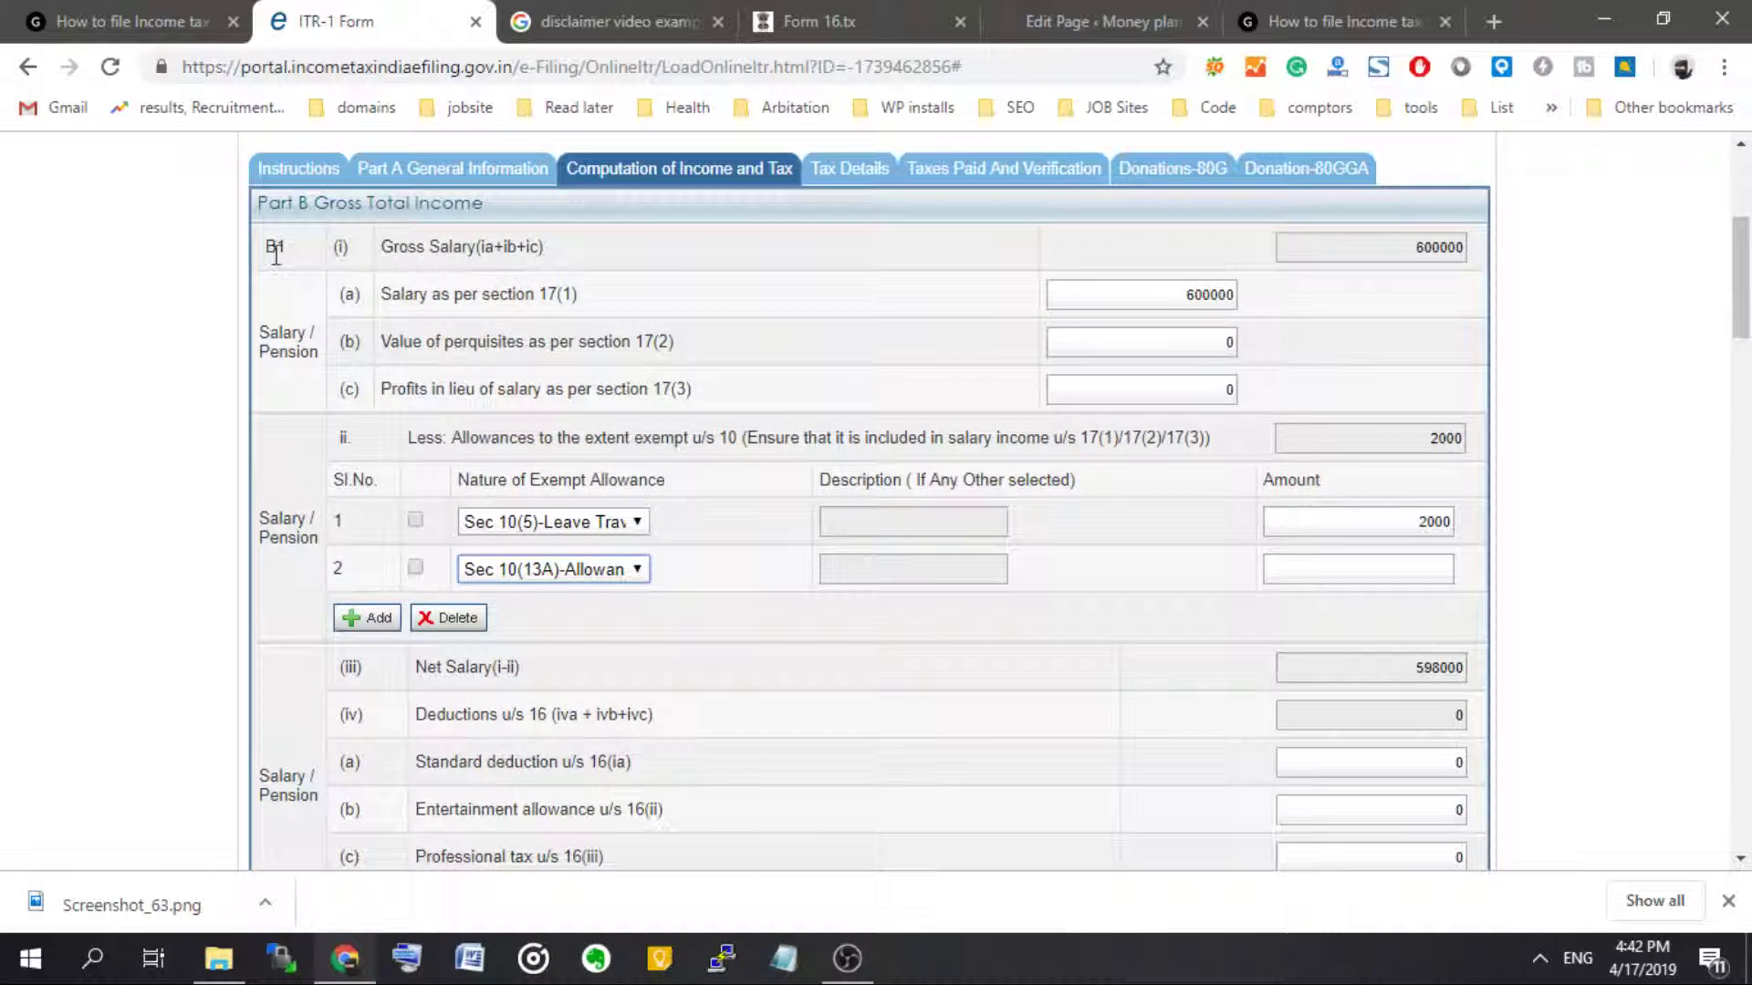
{"action": "scroll", "coordinate": [270, 385], "scroll_direction": "down", "scroll_amount": 3}
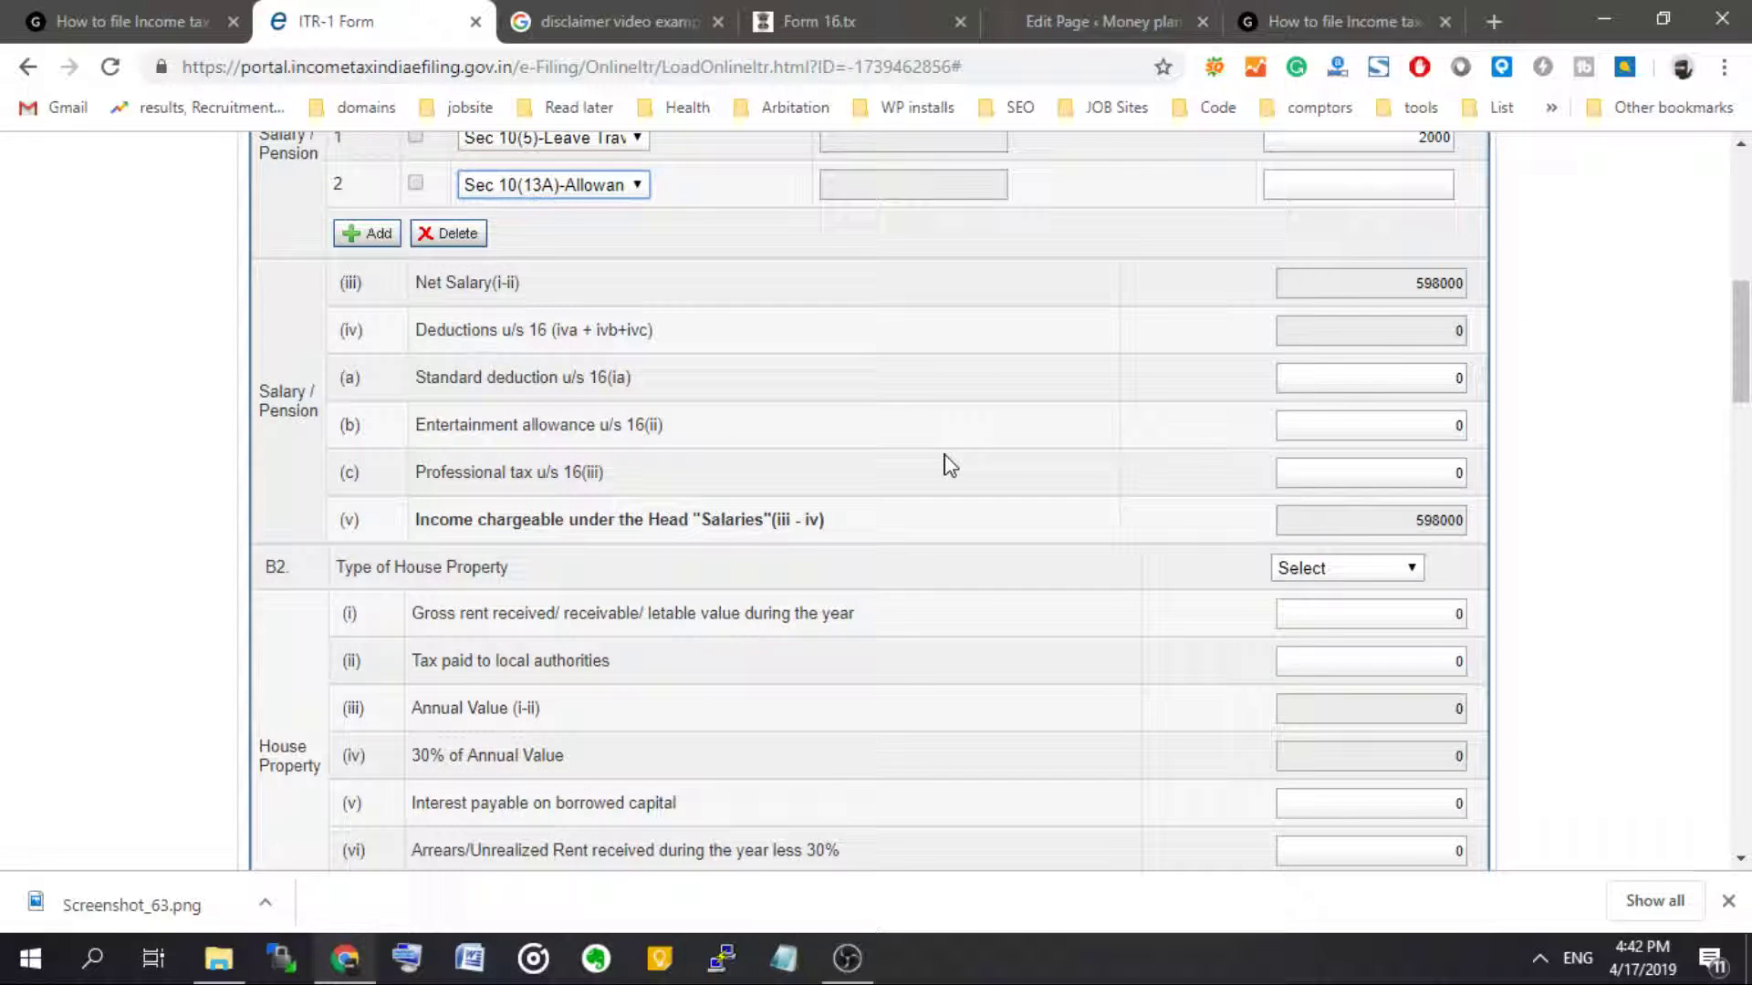
{"action": "scroll", "coordinate": [834, 424], "scroll_direction": "up", "scroll_amount": 1}
{"action": "scroll", "coordinate": [644, 429], "scroll_direction": "up", "scroll_amount": 1}
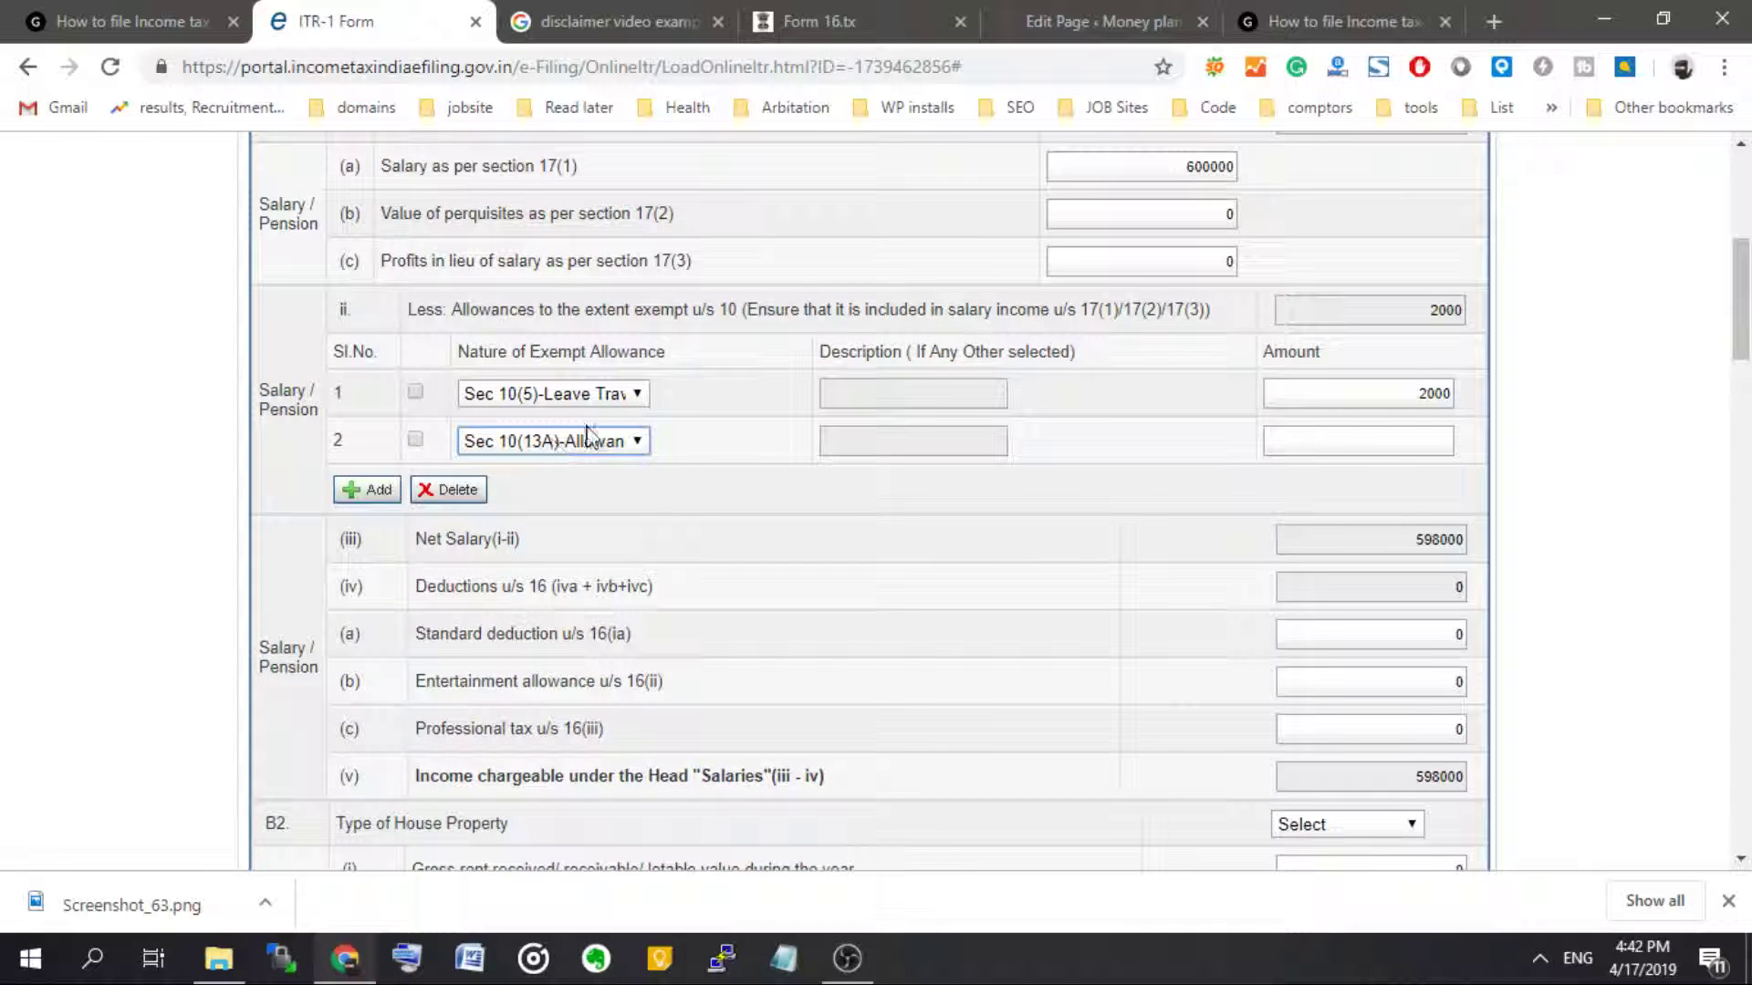
{"action": "left_click", "coordinate": [637, 396]}
{"action": "left_click", "coordinate": [637, 394]}
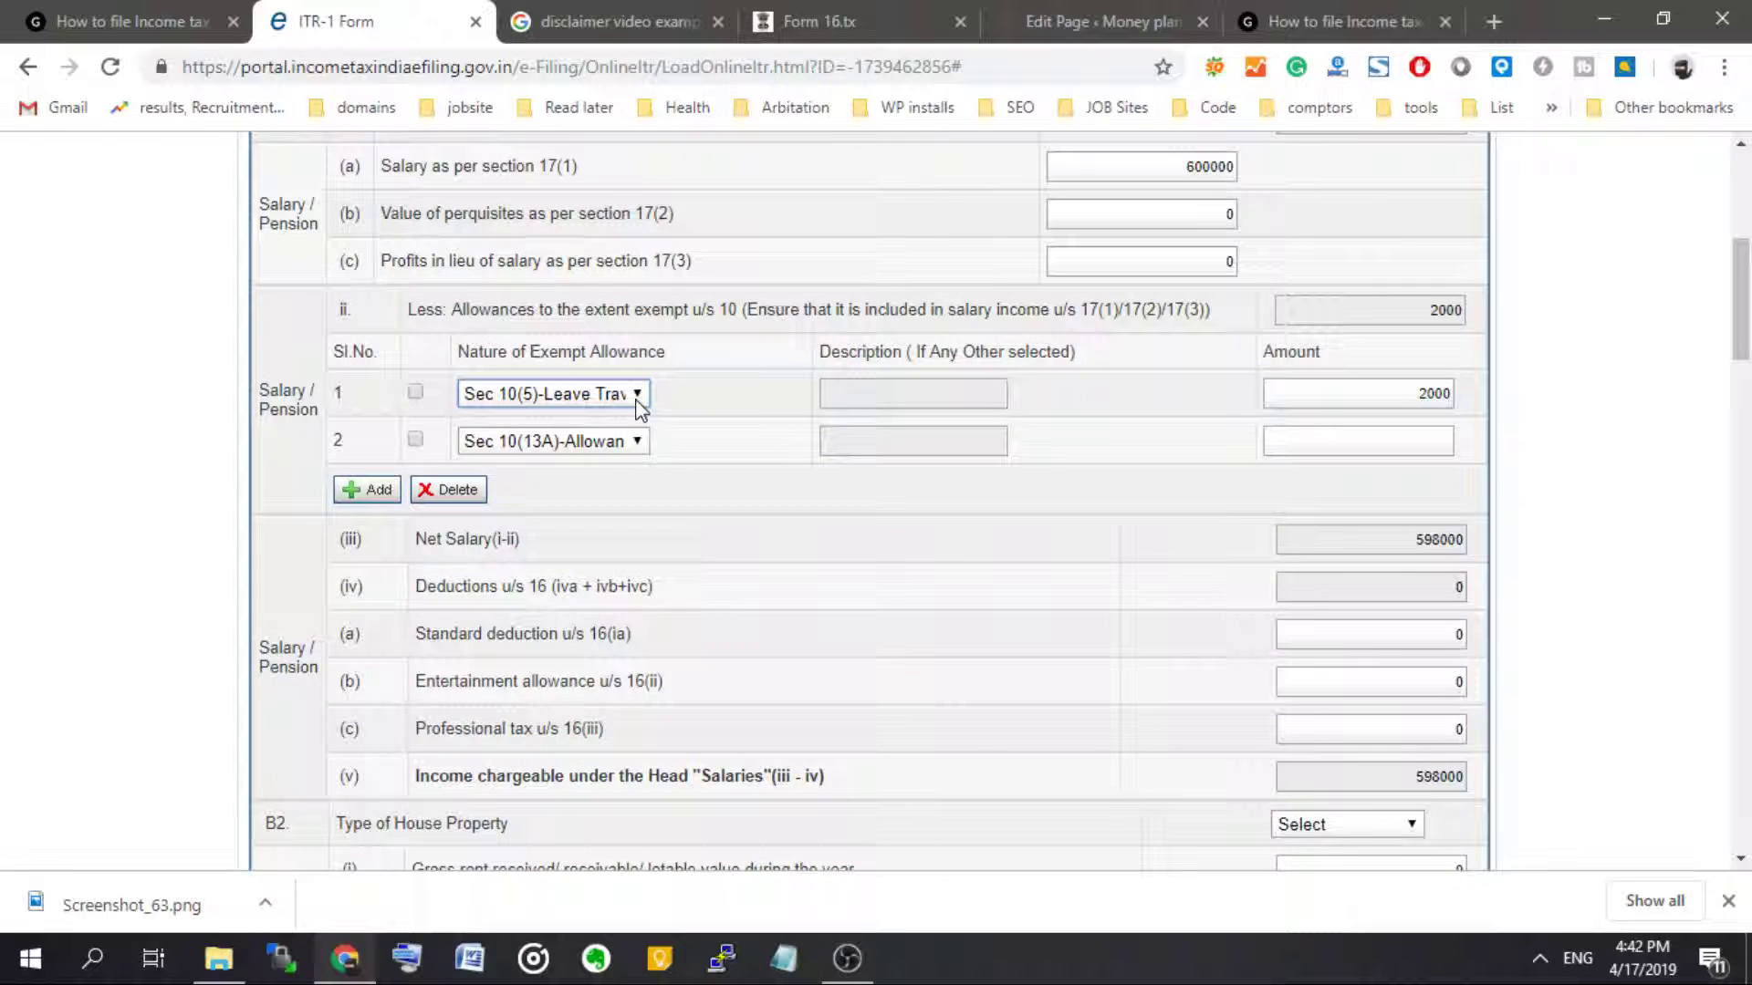
{"action": "left_click", "coordinate": [415, 442]}
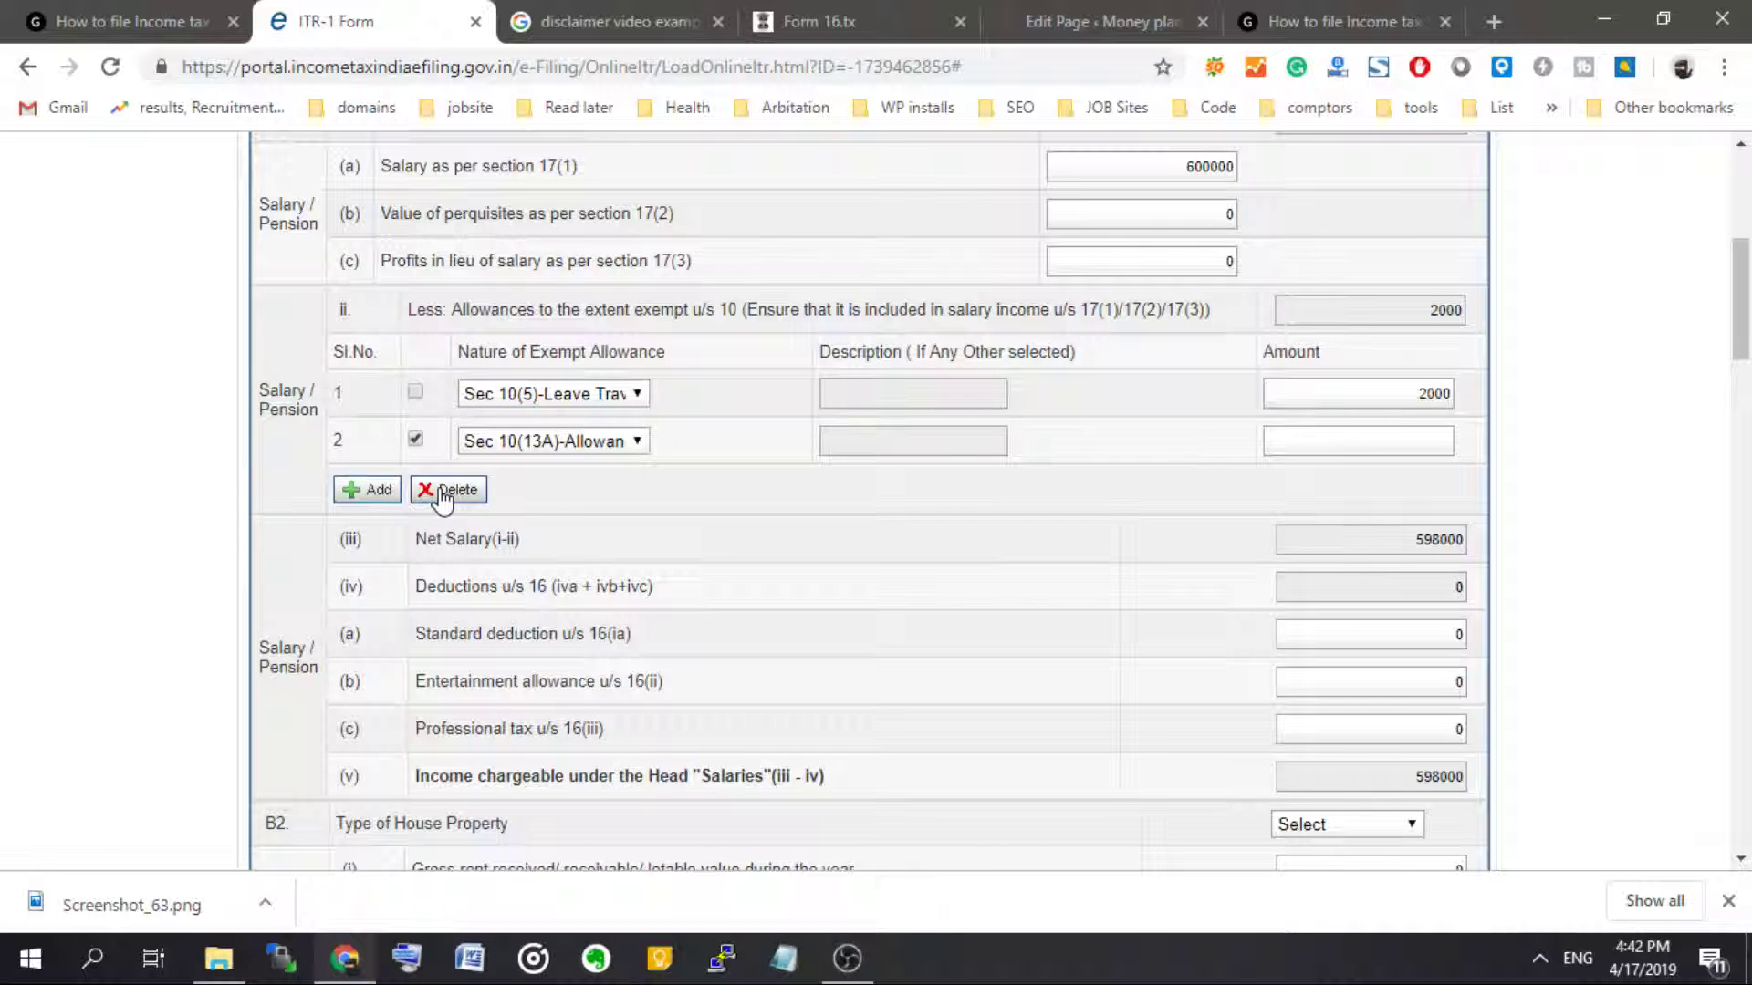
{"action": "left_click", "coordinate": [445, 491]}
{"action": "left_click", "coordinate": [416, 392]}
{"action": "left_click", "coordinate": [459, 443]}
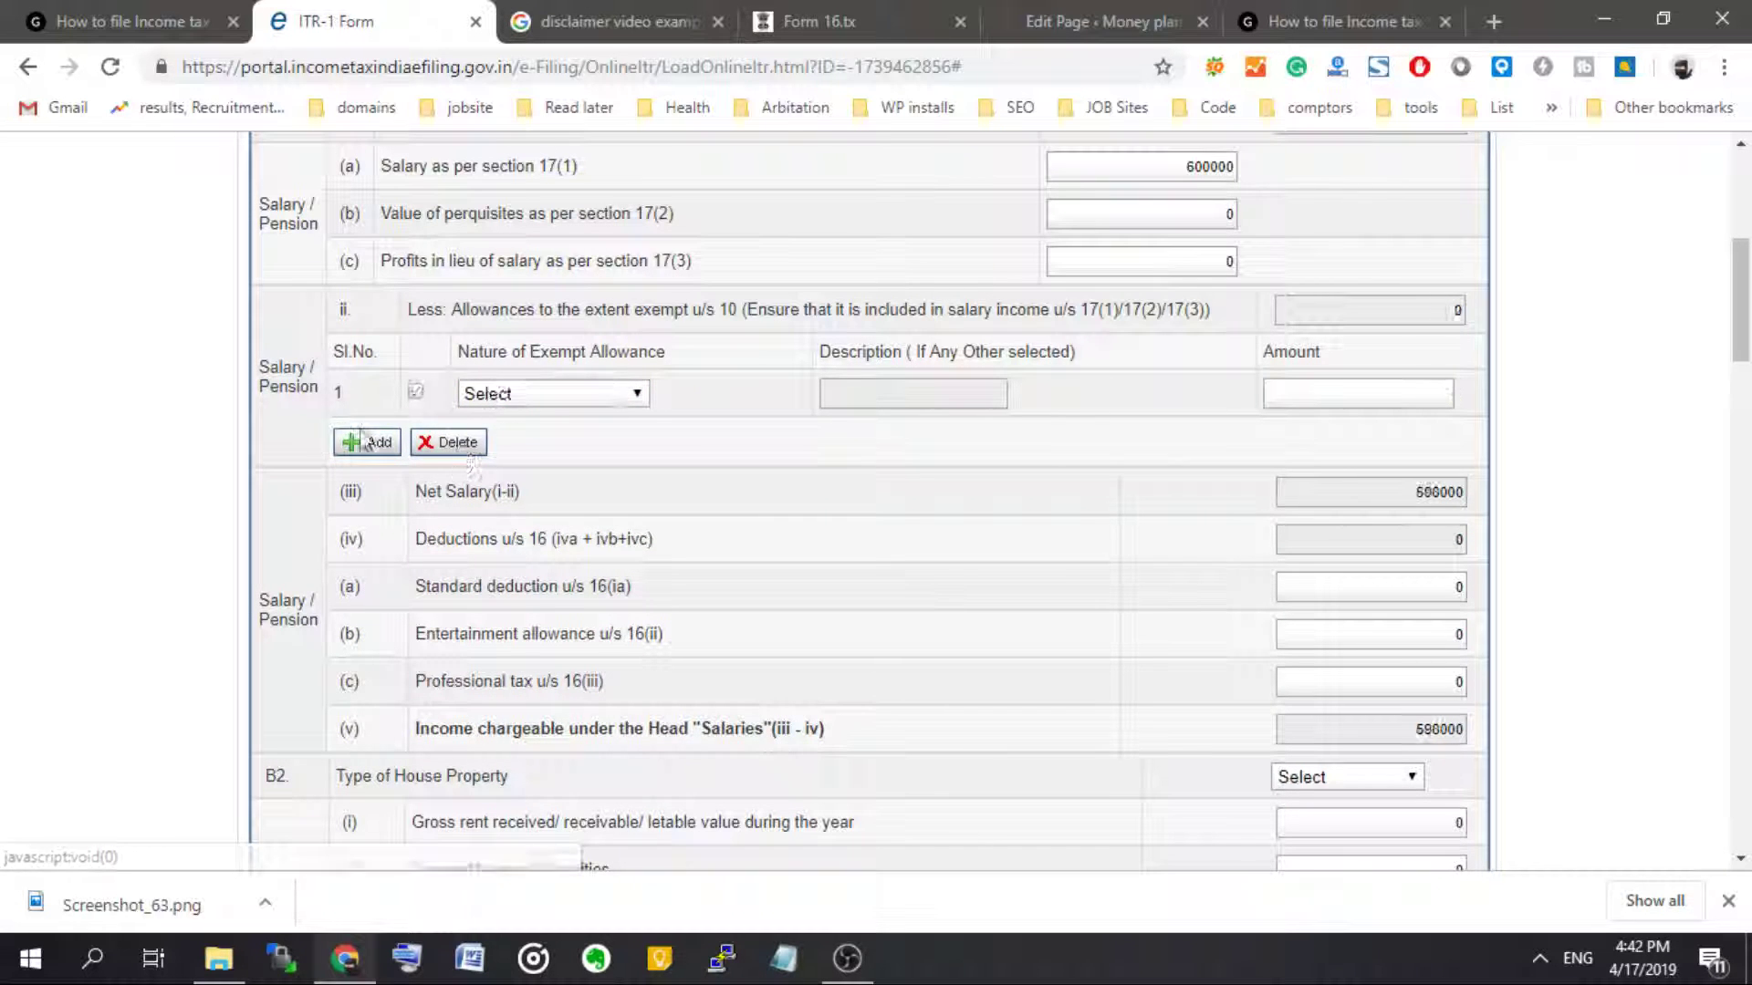
- Enter 40000 as the standard deduction u/s 16(ia)
{"action": "scroll", "coordinate": [687, 484], "scroll_direction": "up", "scroll_amount": 1}
{"action": "scroll", "coordinate": [970, 473], "scroll_direction": "down", "scroll_amount": 1}
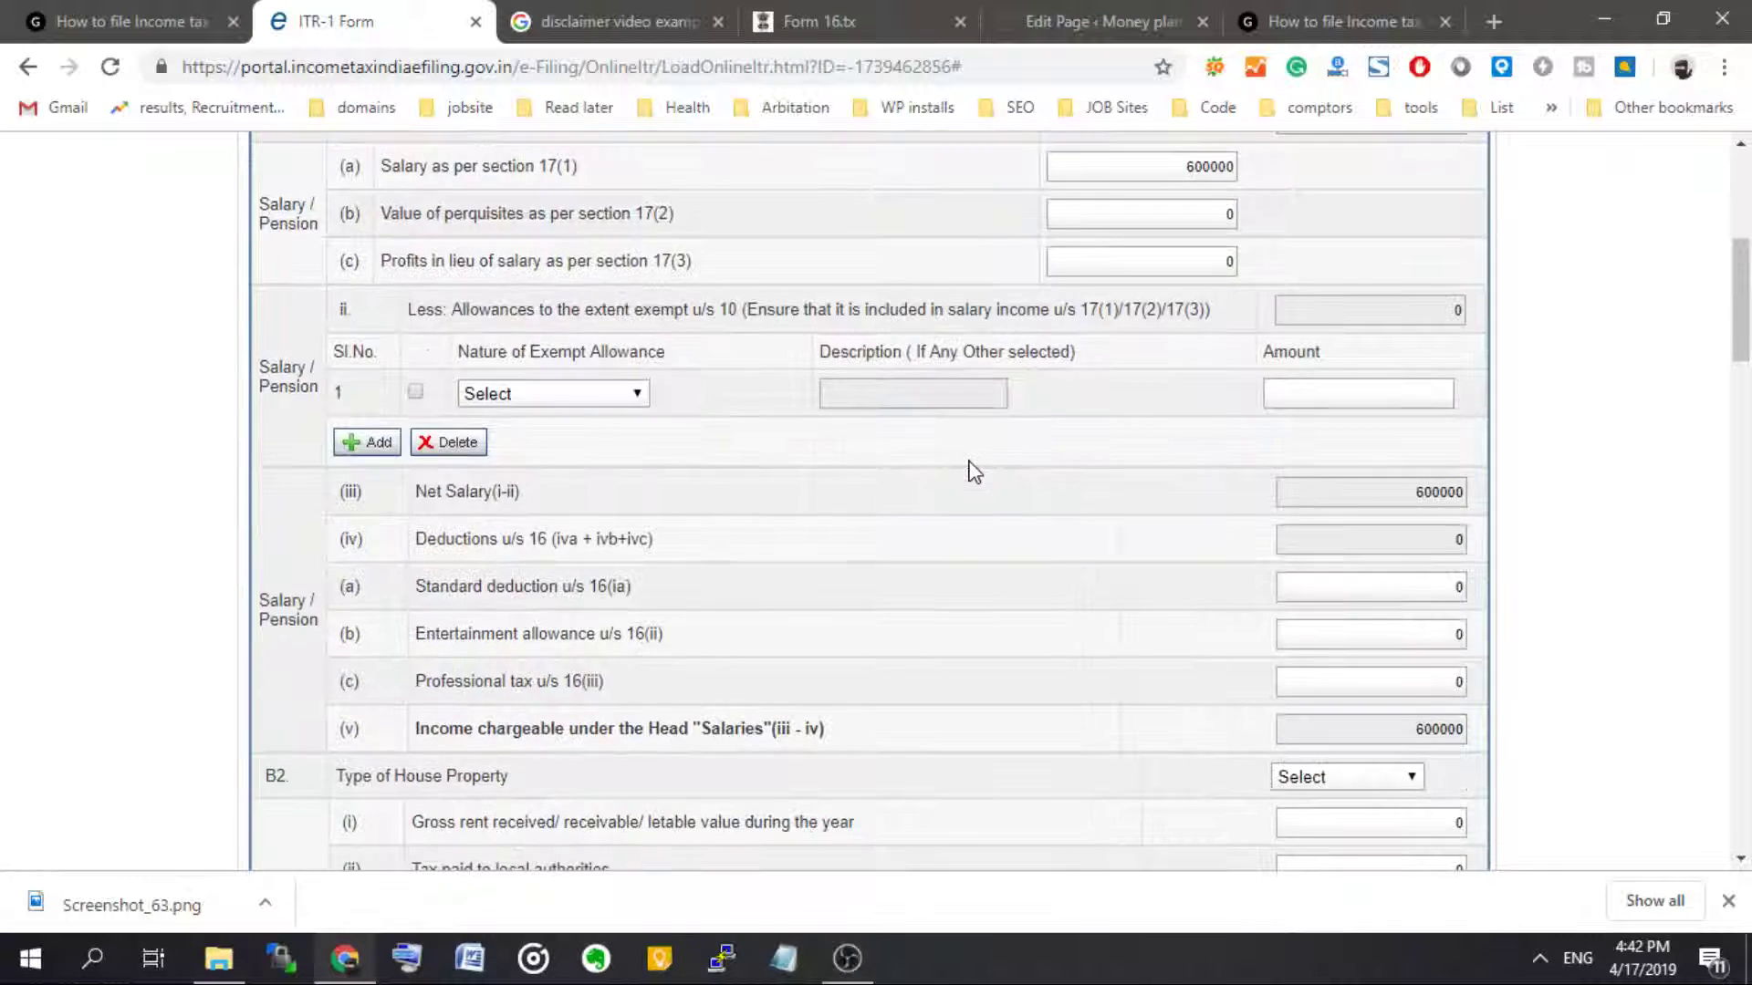
{"action": "scroll", "coordinate": [966, 462], "scroll_direction": "up", "scroll_amount": 1}
{"action": "scroll", "coordinate": [639, 545], "scroll_direction": "down", "scroll_amount": 1}
{"action": "scroll", "coordinate": [794, 578], "scroll_direction": "down", "scroll_amount": 3}
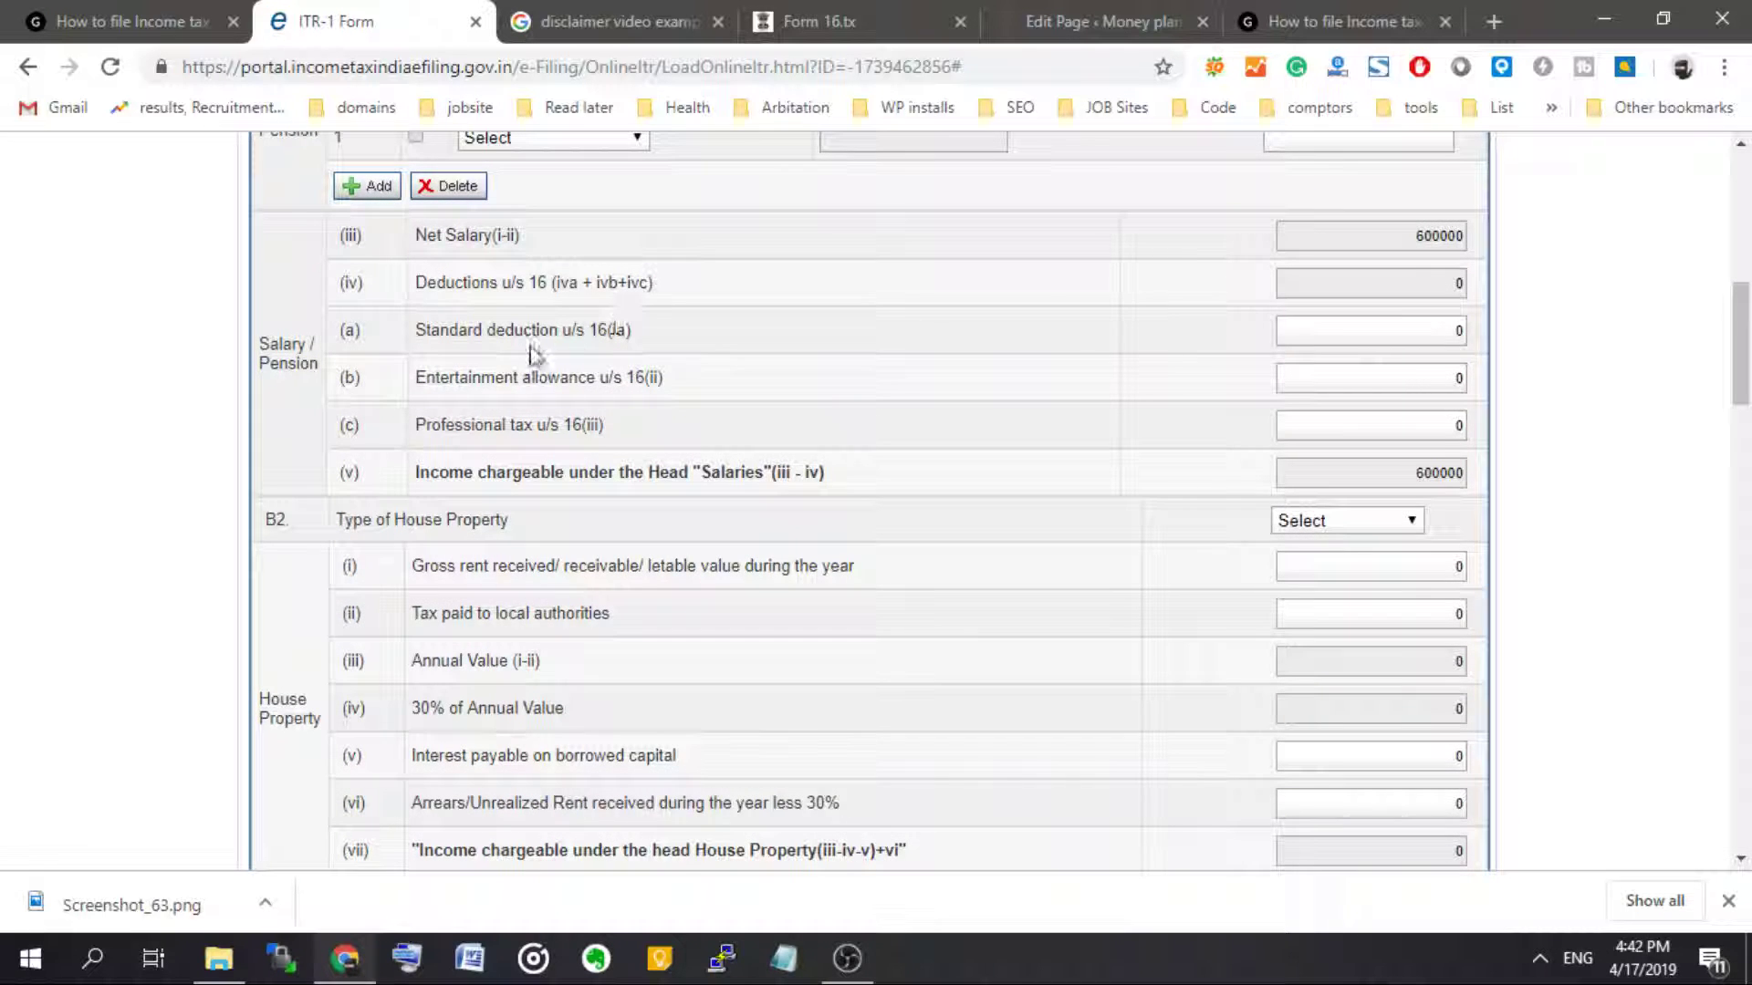
{"action": "left_click", "coordinate": [1459, 333]}
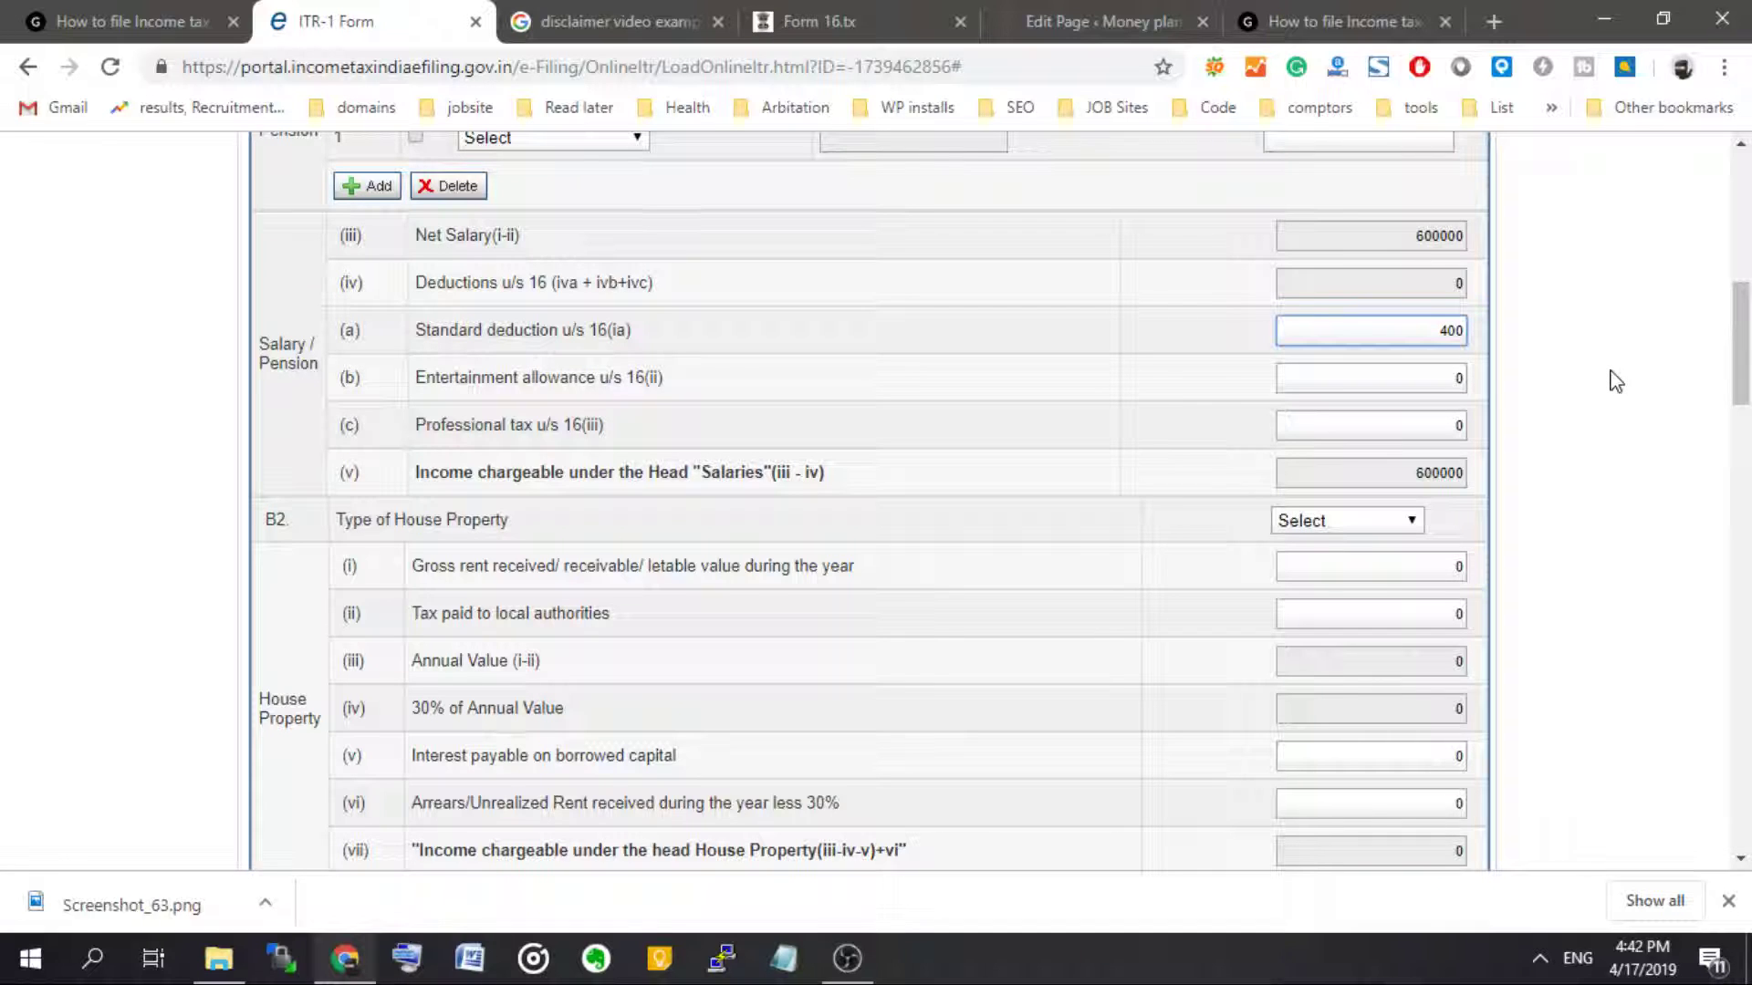
{"action": "type", "text": "40000"}
{"action": "left_click", "coordinate": [966, 456]}
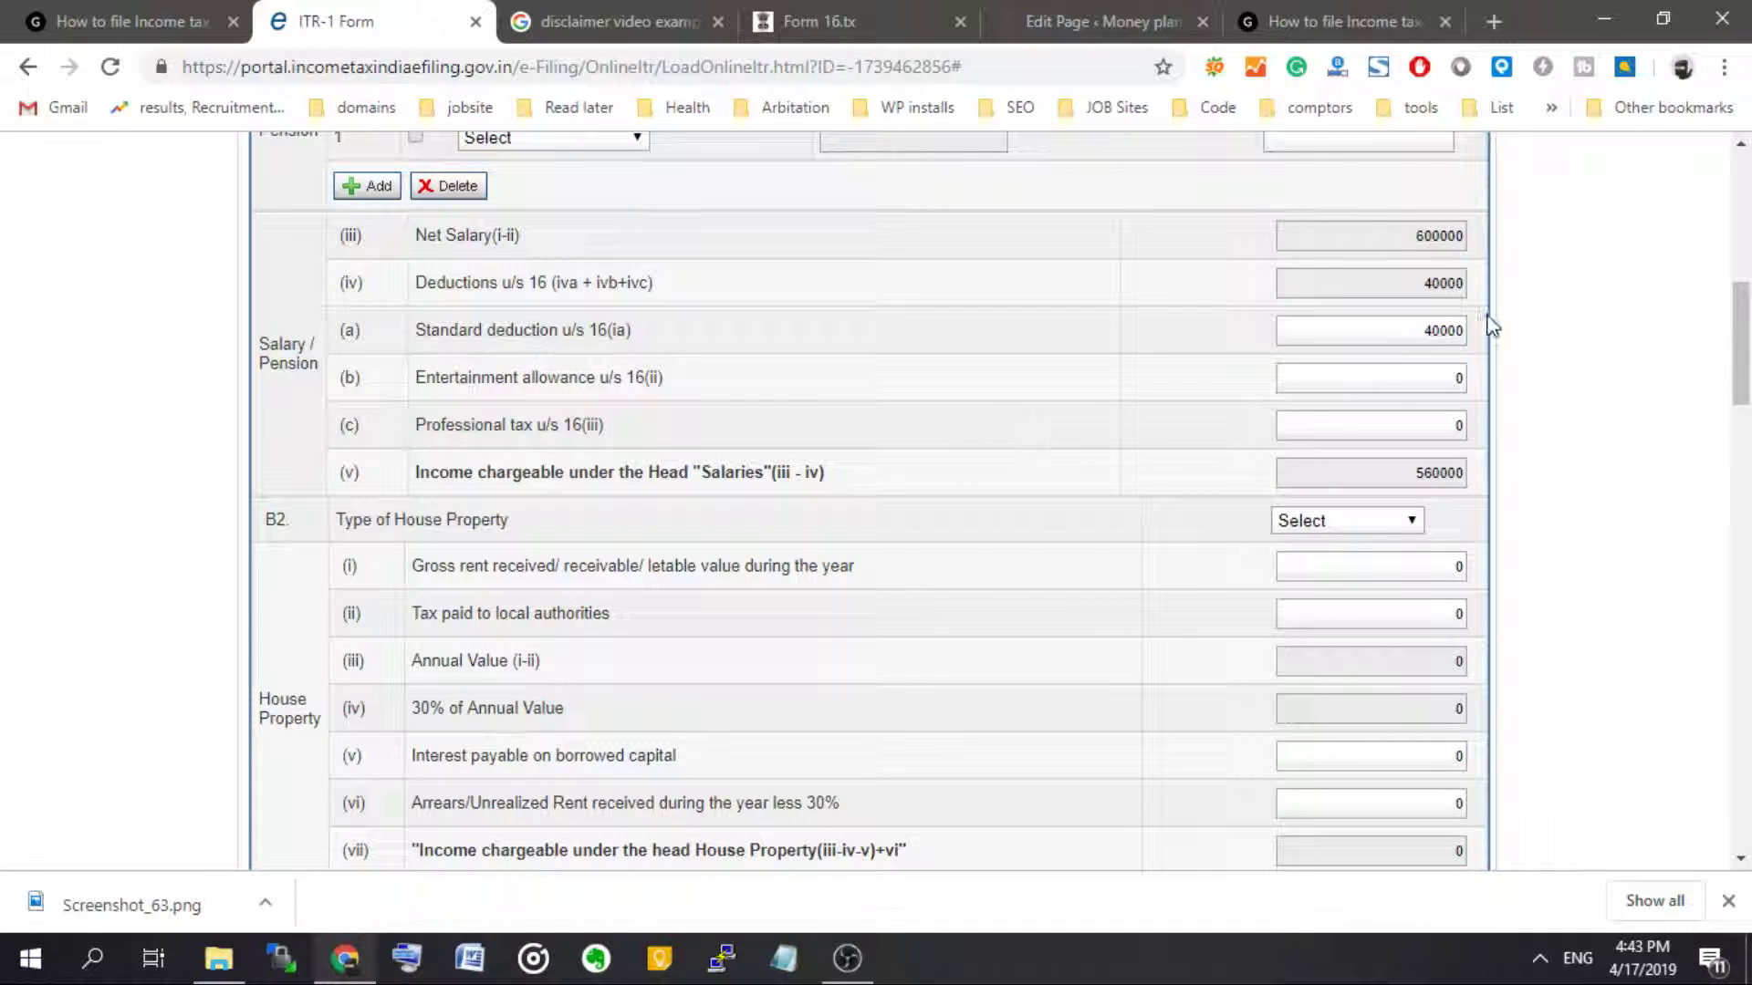
- Try a different amount for the standard deduction u/s 16(ia) and restore it to 40000
{"action": "left_click", "coordinate": [1451, 331]}
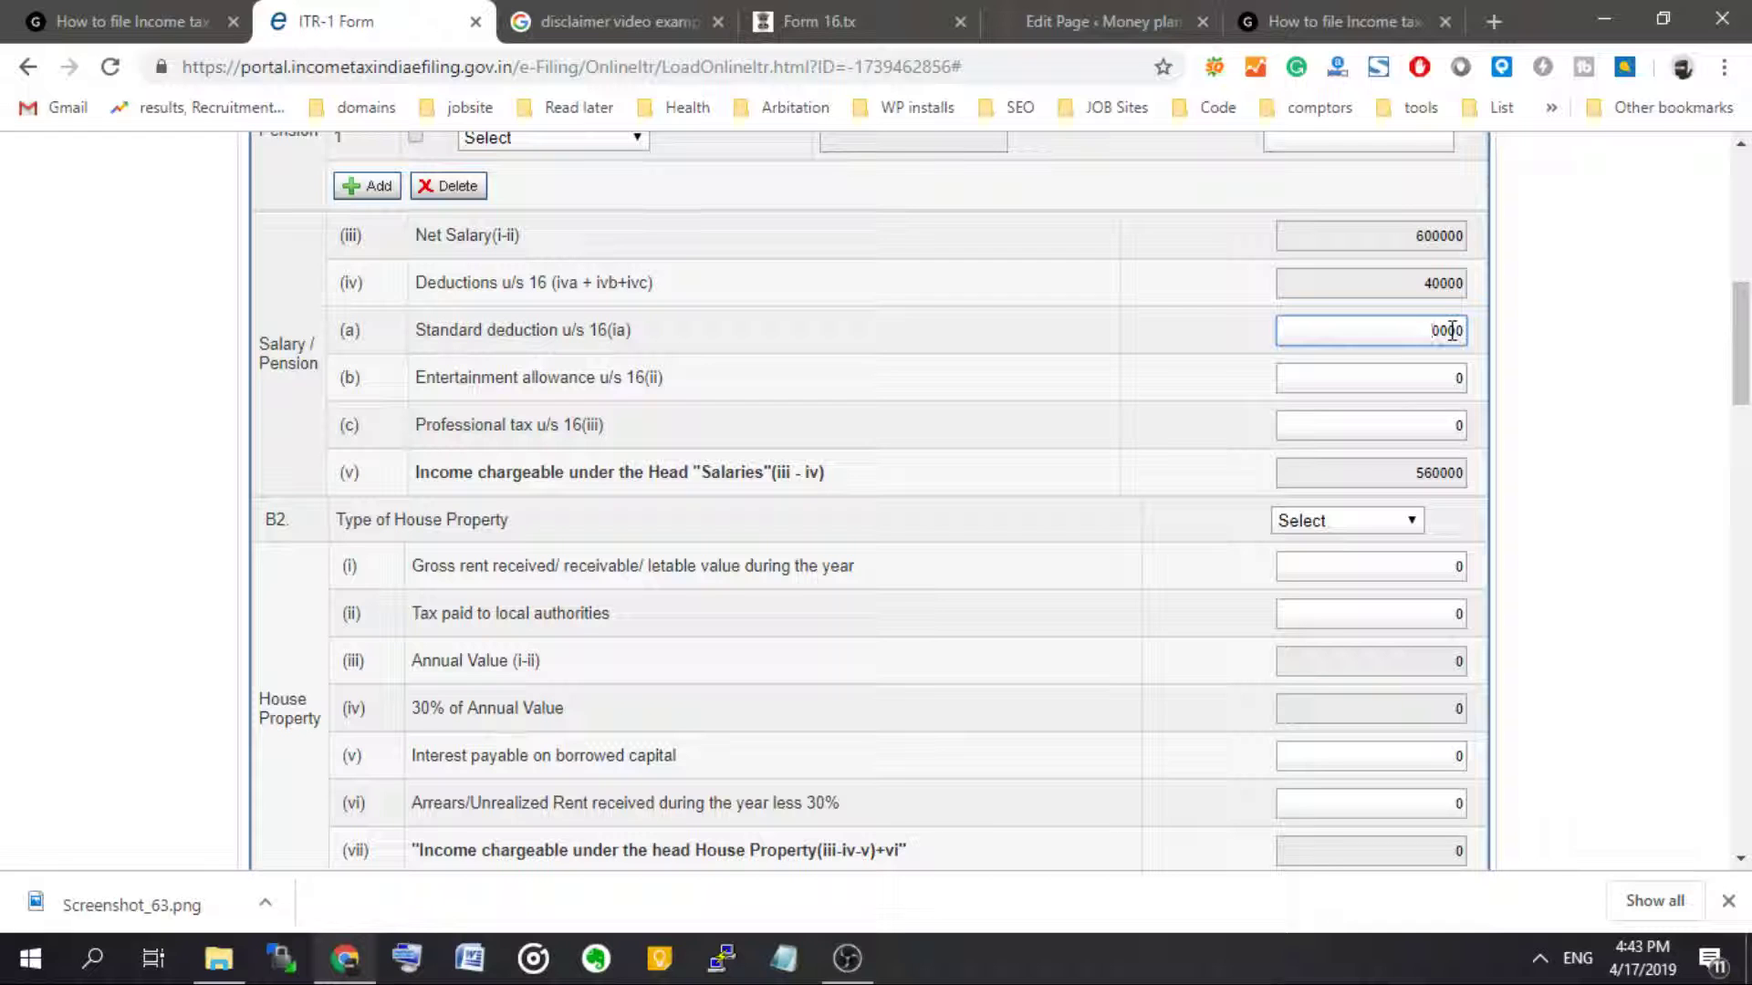
{"action": "left_click", "coordinate": [1171, 429]}
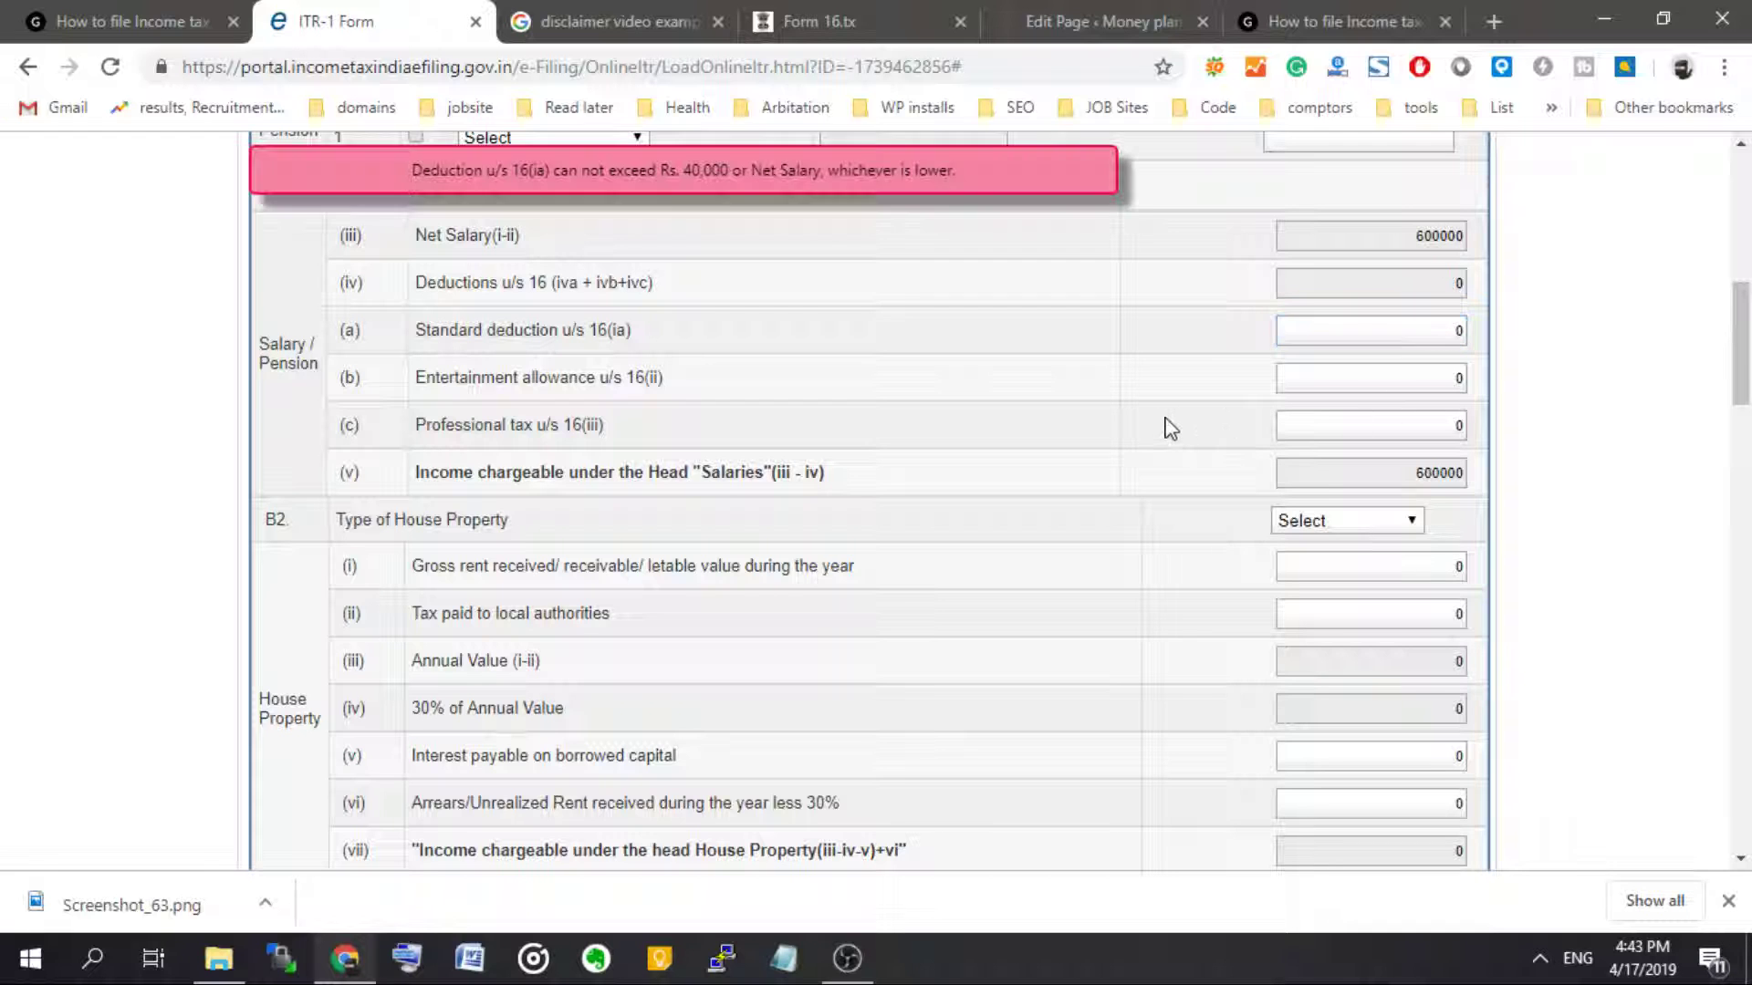
{"action": "left_click", "coordinate": [1410, 334]}
{"action": "key", "text": "BackSpace"}
{"action": "type", "text": "4000"}
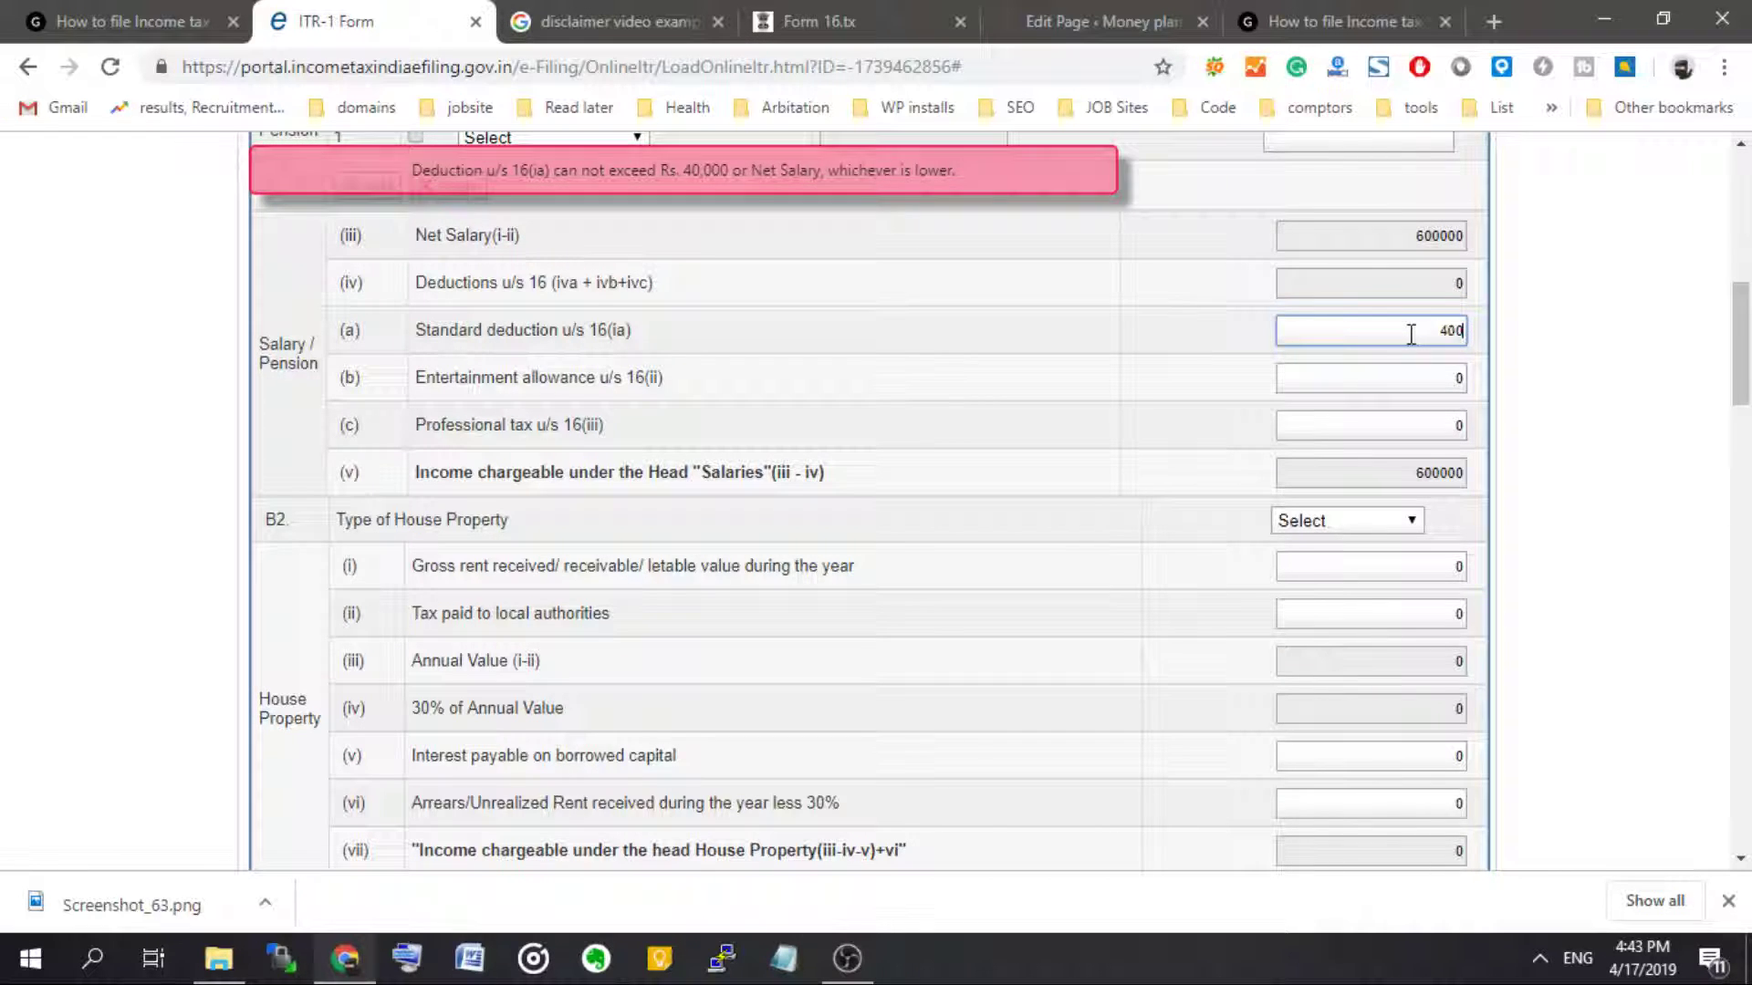
{"action": "type", "text": "0"}
{"action": "left_click", "coordinate": [1545, 351]}
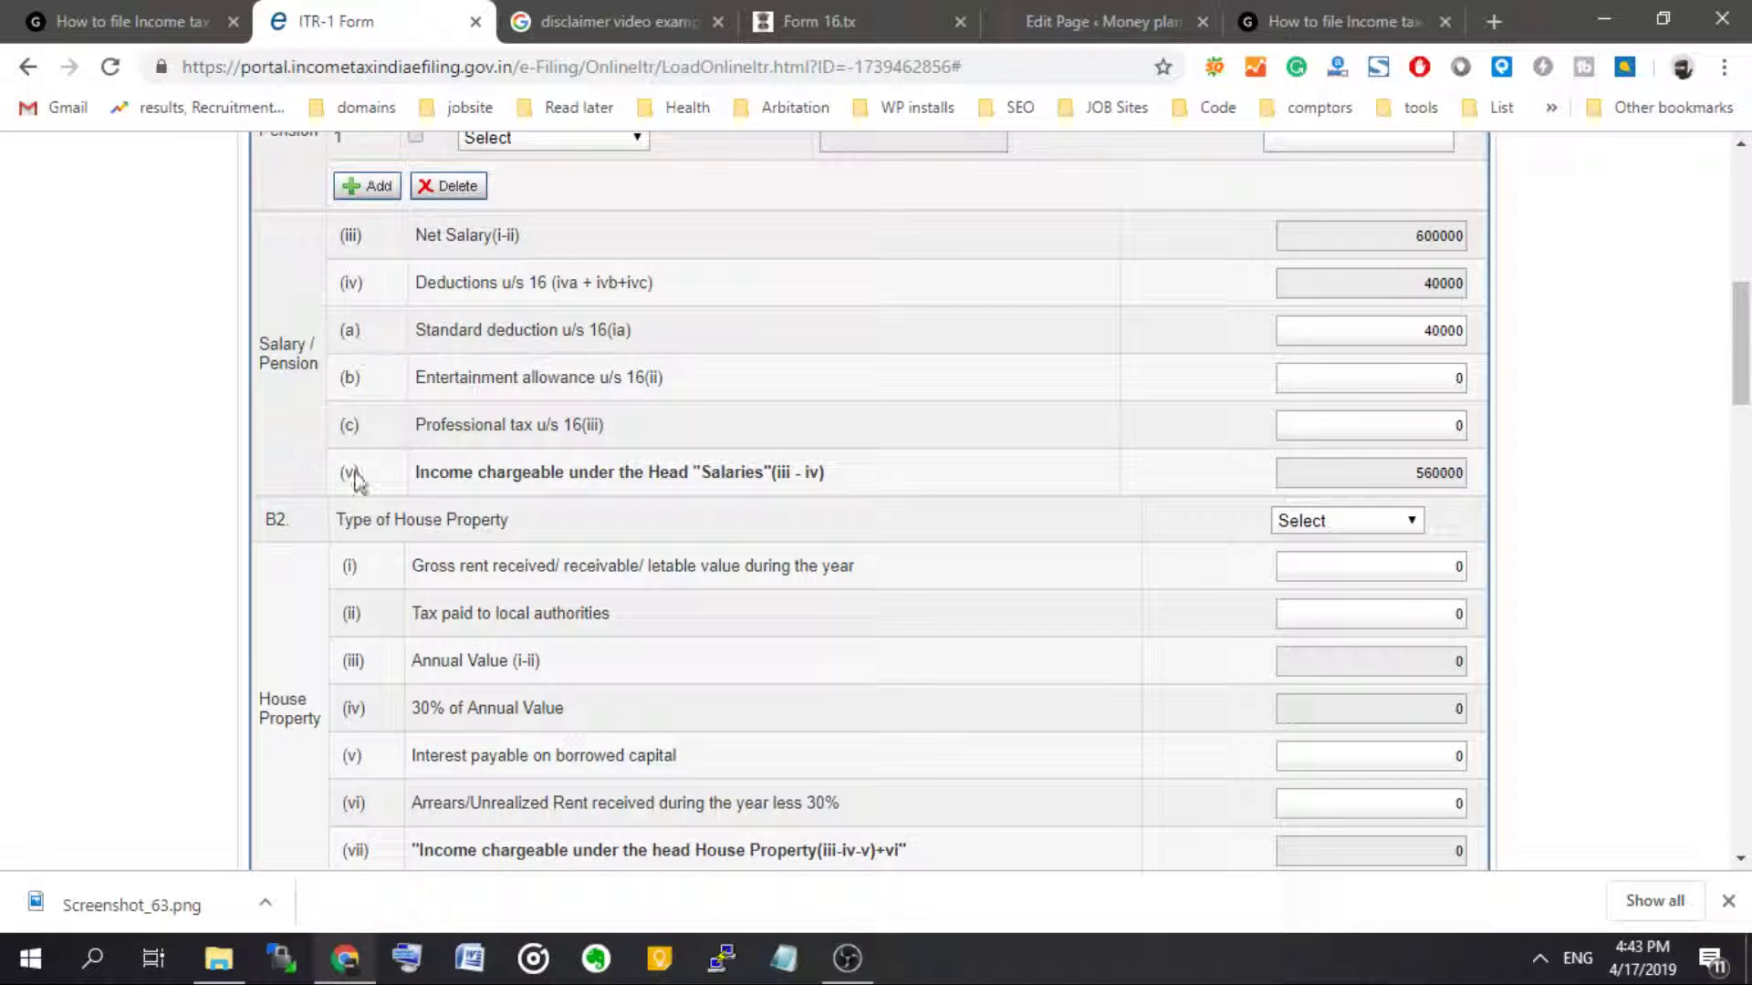
- Review the salary computation and examine the Total TDS Claimed and amount payable under Taxes Paid and Verification
{"action": "scroll", "coordinate": [802, 469], "scroll_direction": "down", "scroll_amount": 1}
{"action": "scroll", "coordinate": [680, 456], "scroll_direction": "up", "scroll_amount": 8}
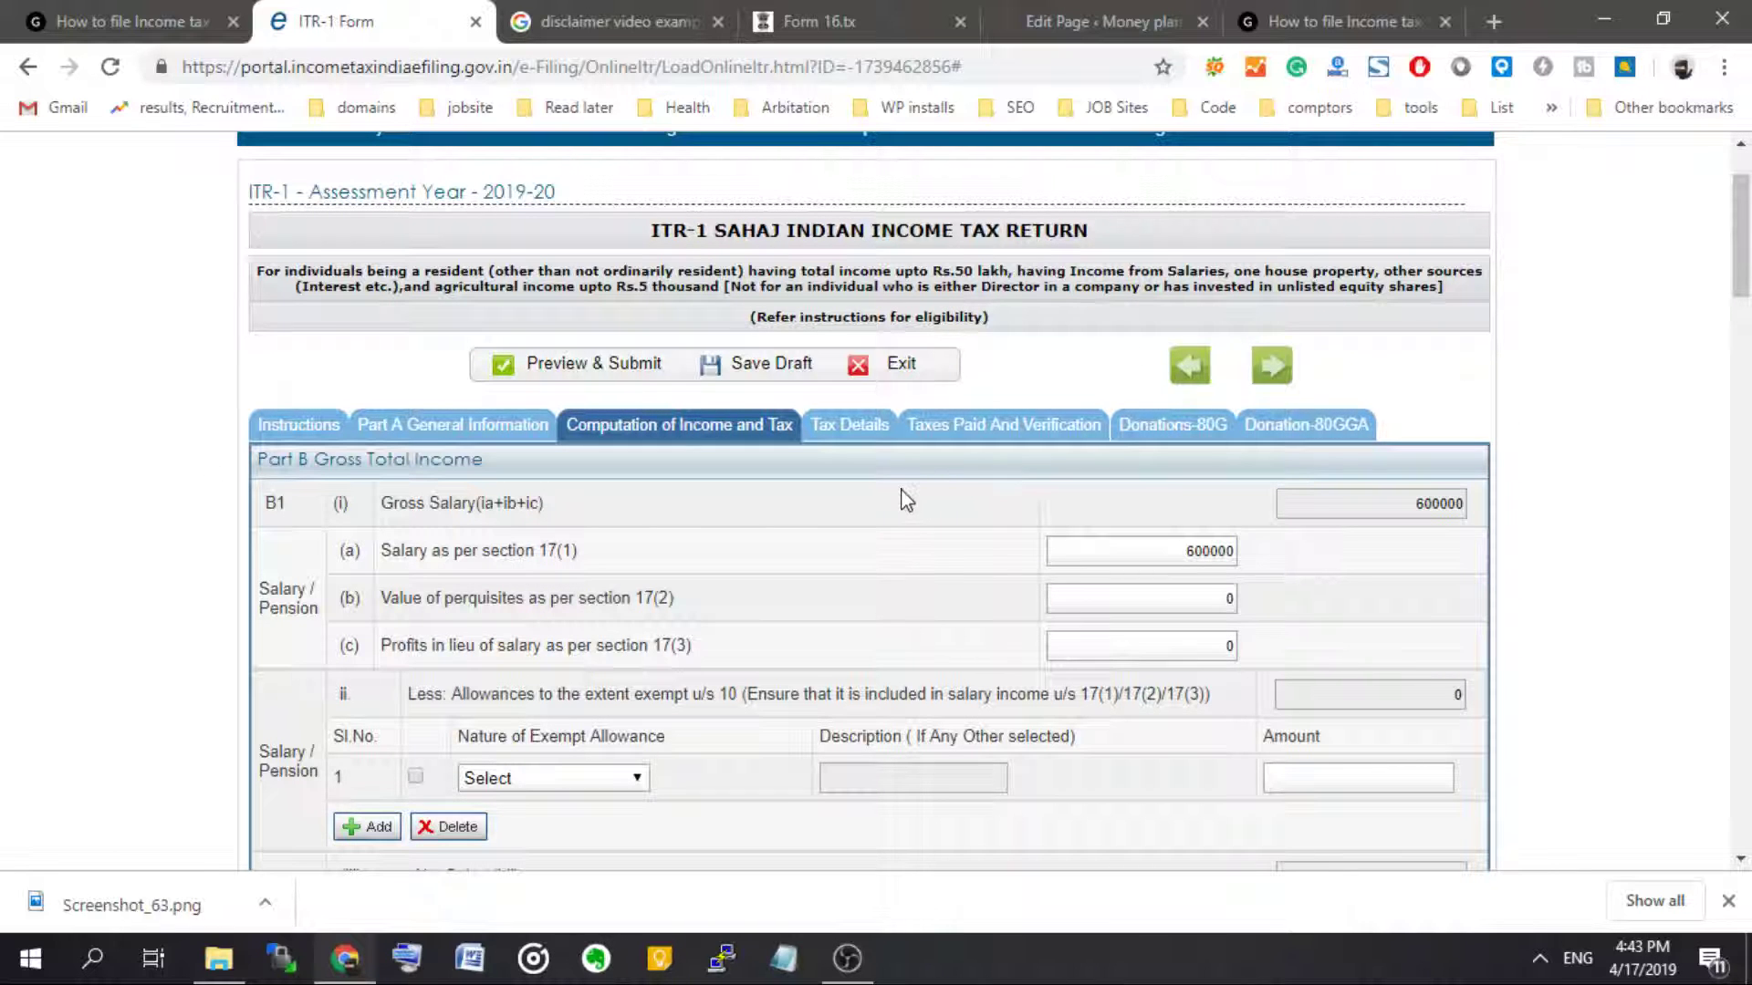
{"action": "scroll", "coordinate": [906, 500], "scroll_direction": "down", "scroll_amount": 5}
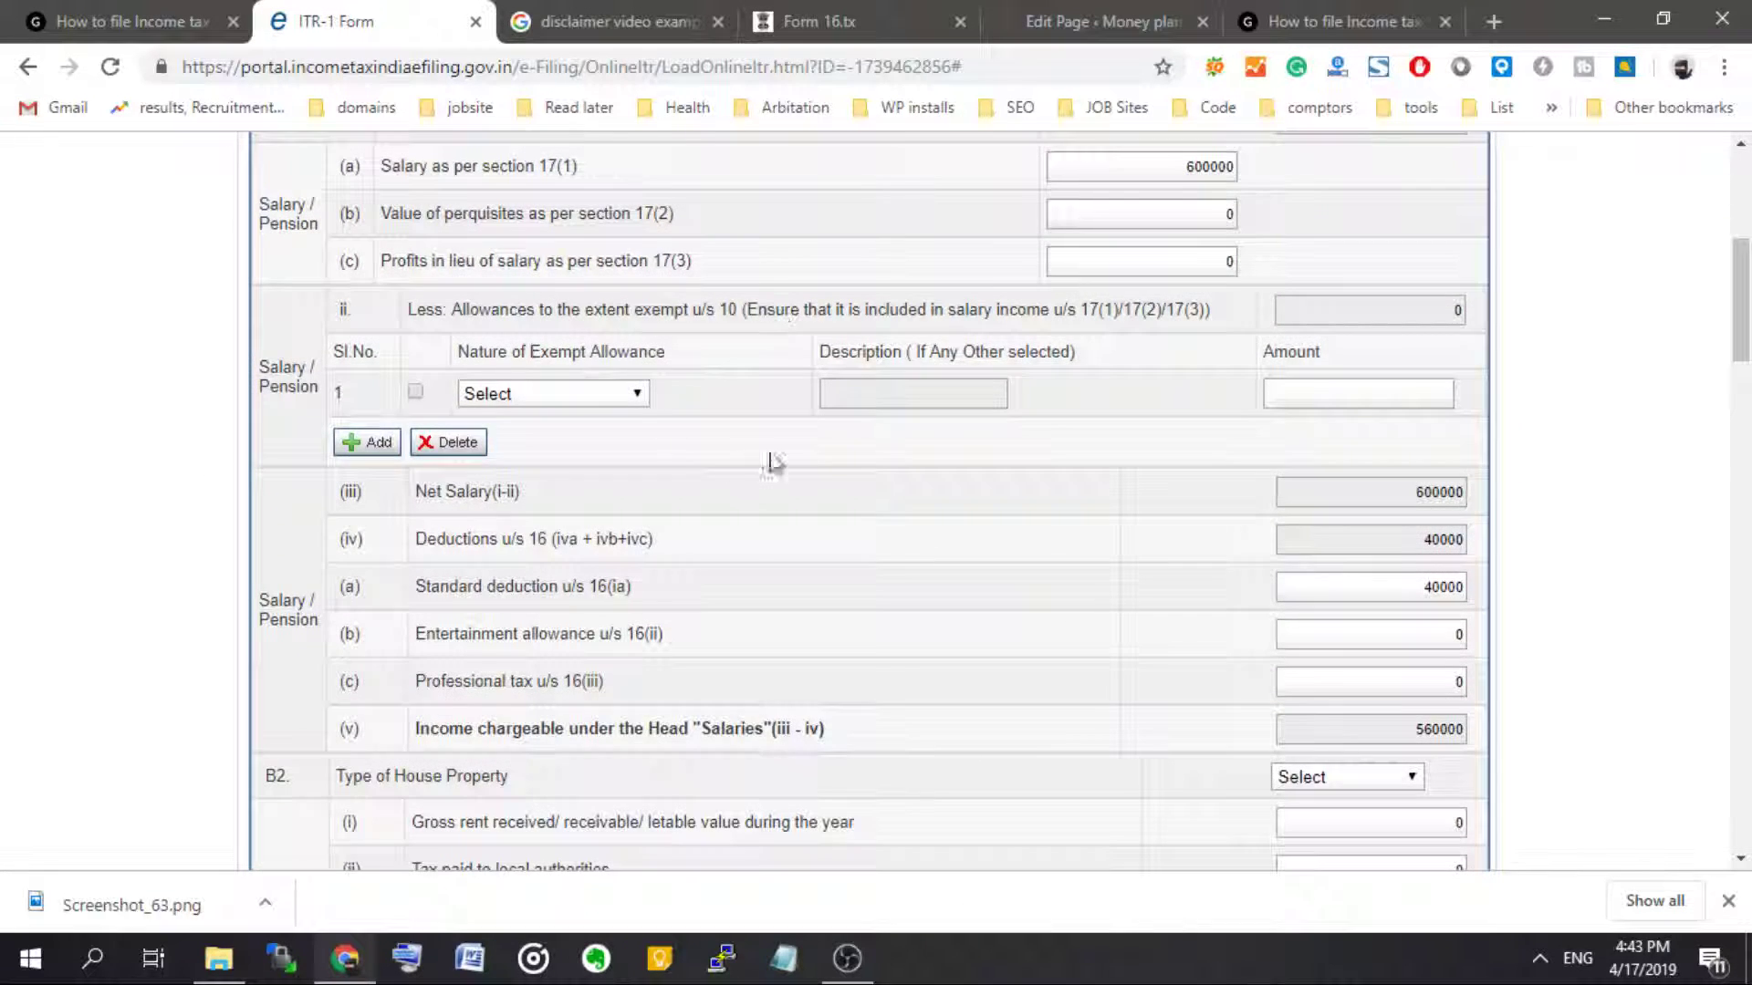
{"action": "scroll", "coordinate": [806, 395], "scroll_direction": "up", "scroll_amount": 3}
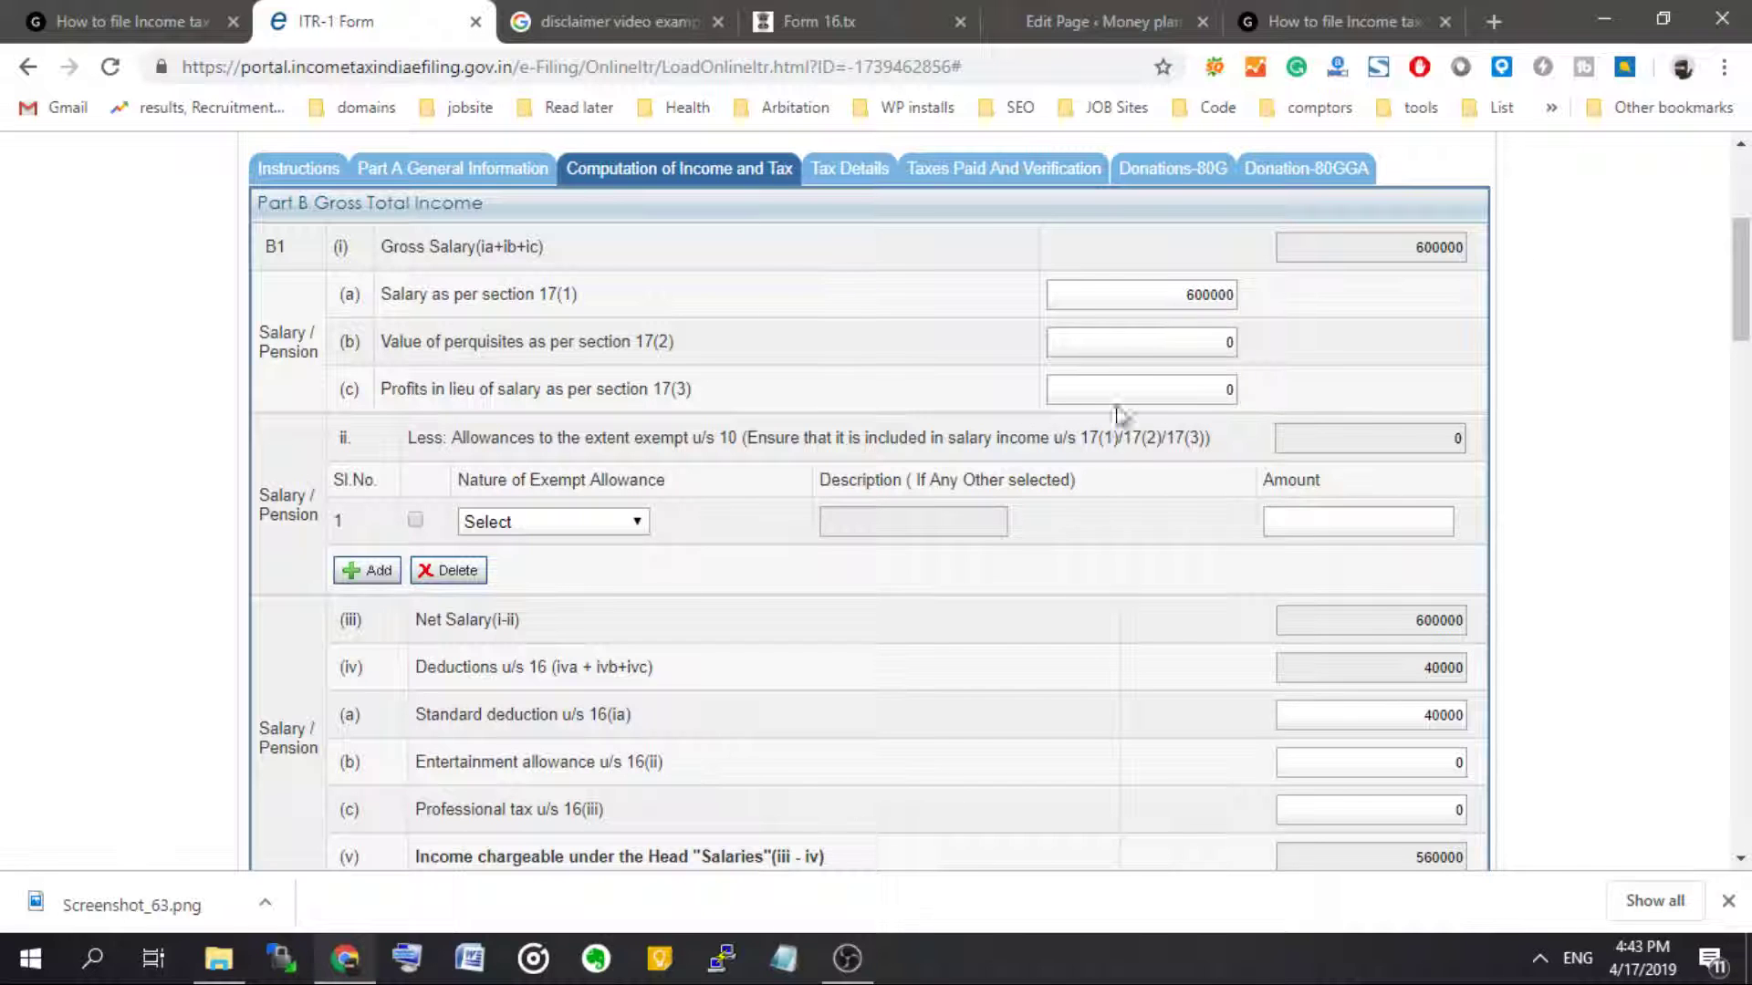
{"action": "left_click", "coordinate": [994, 192]}
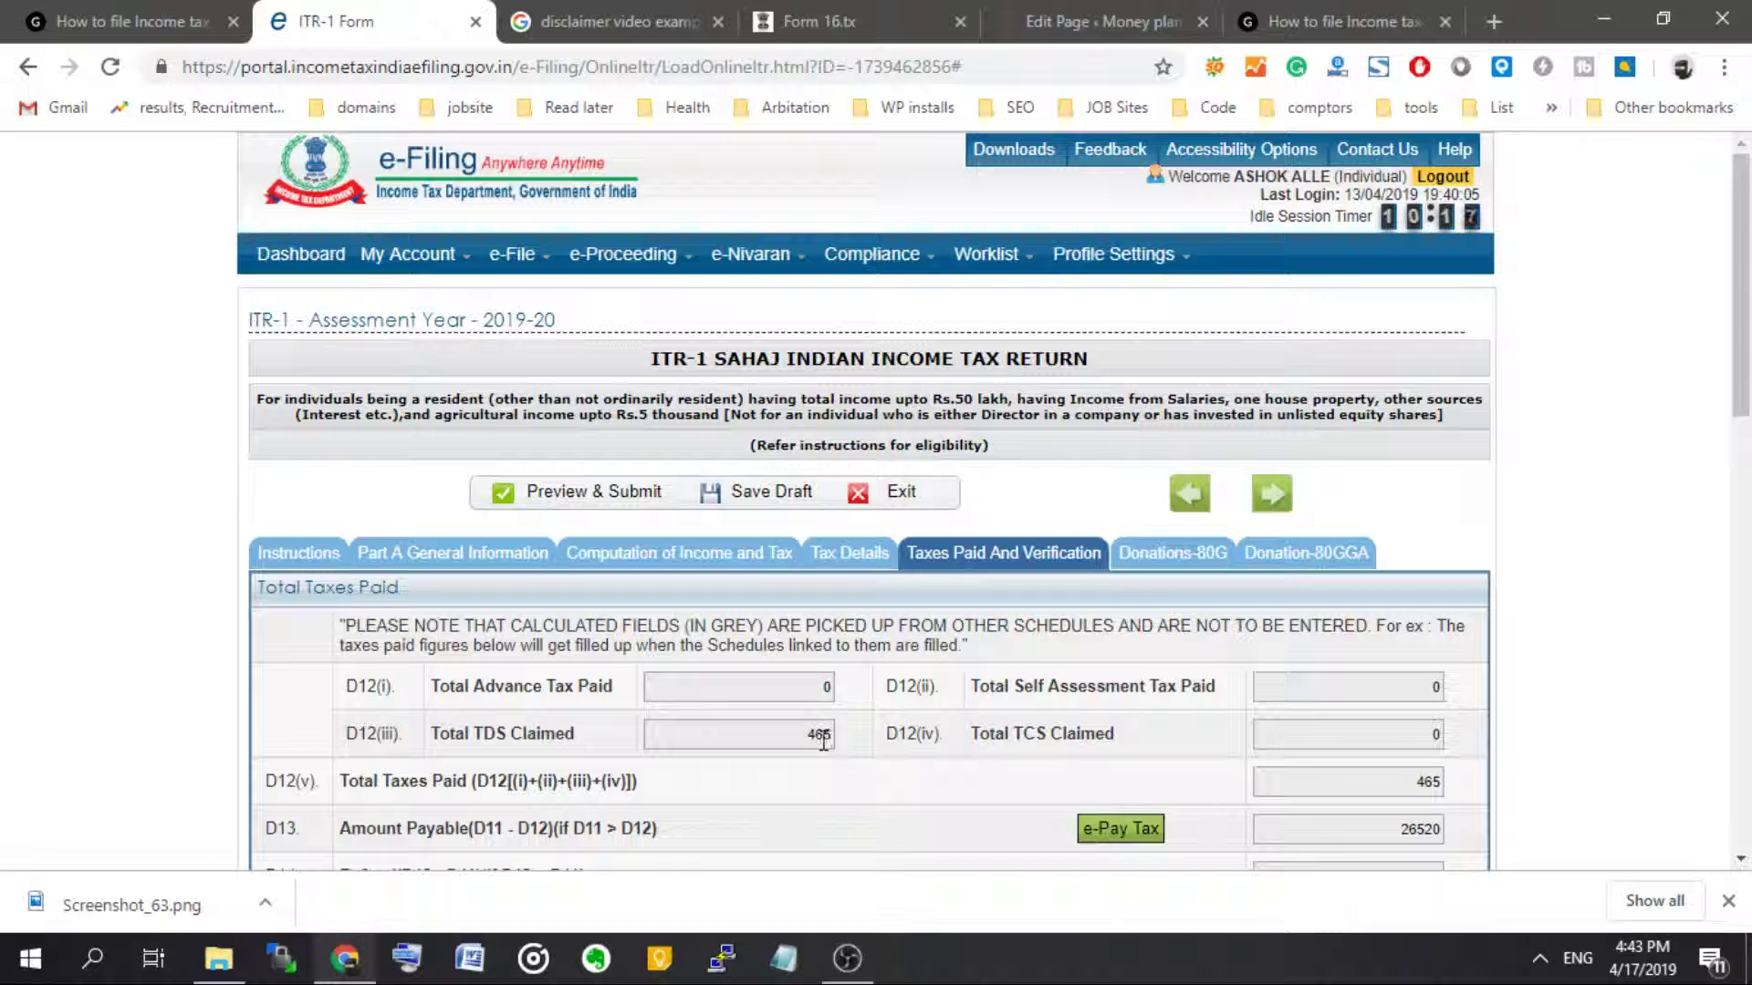
{"action": "double_click", "coordinate": [821, 735]}
{"action": "left_click", "coordinate": [849, 750]}
{"action": "double_click", "coordinate": [817, 734]}
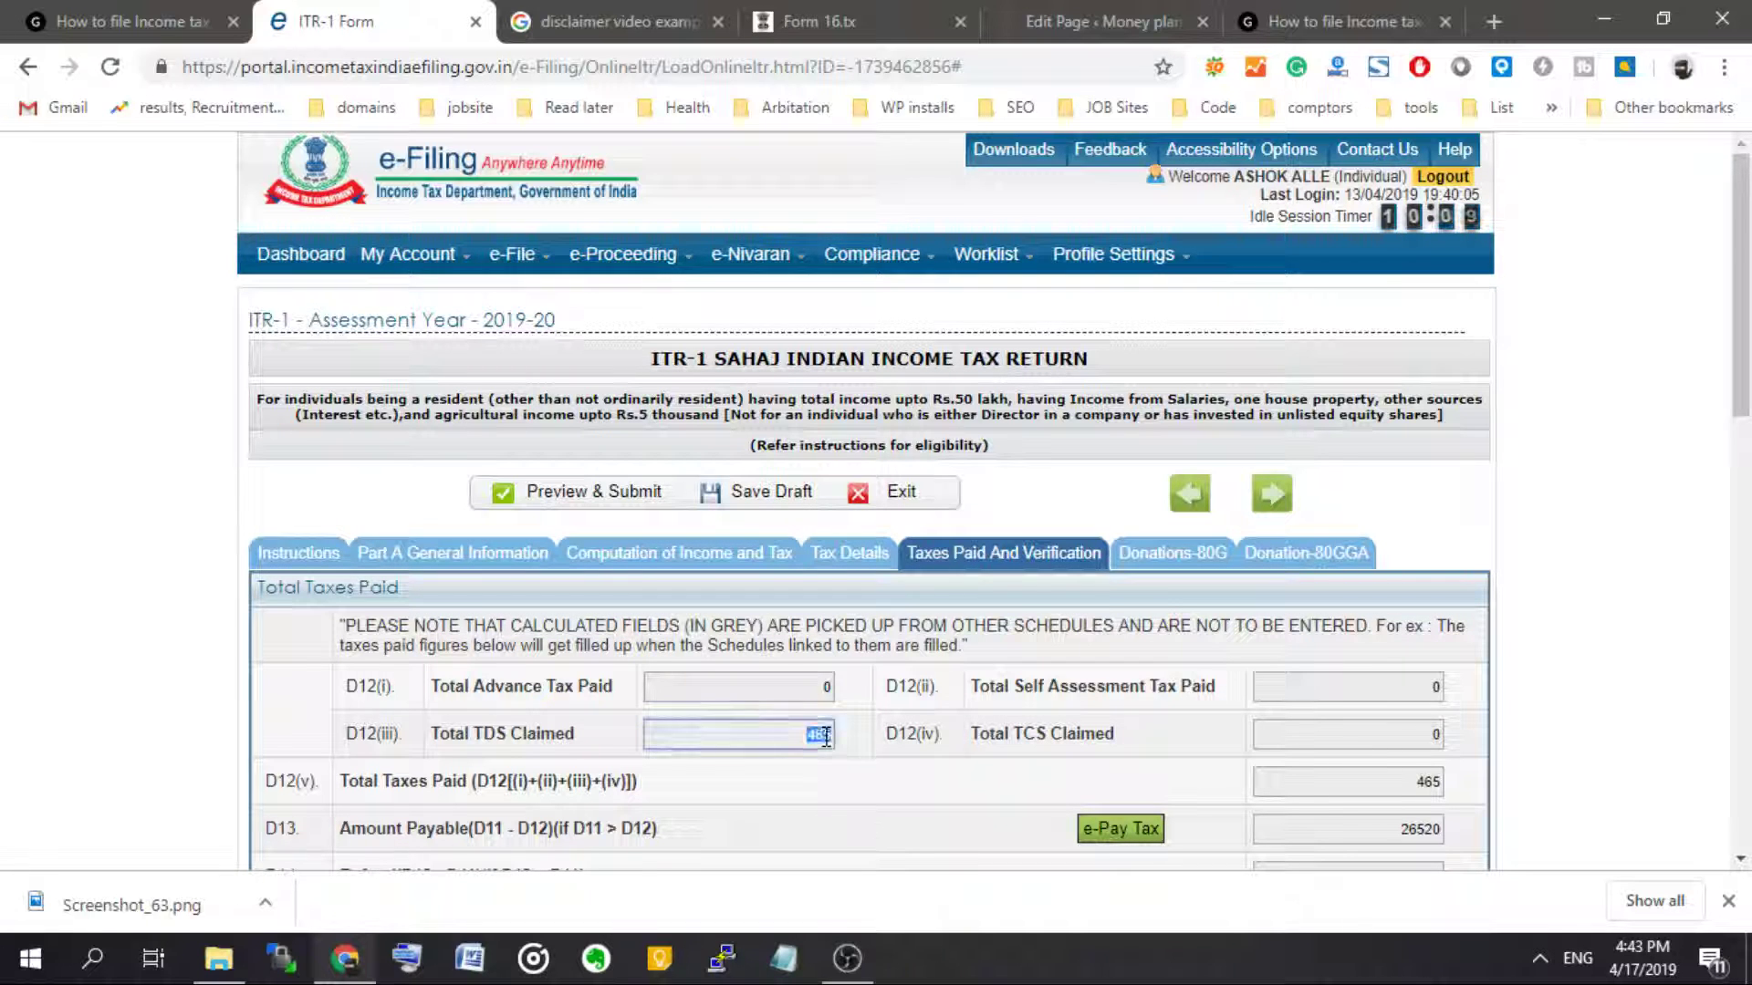
{"action": "scroll", "coordinate": [900, 691], "scroll_direction": "down", "scroll_amount": 1}
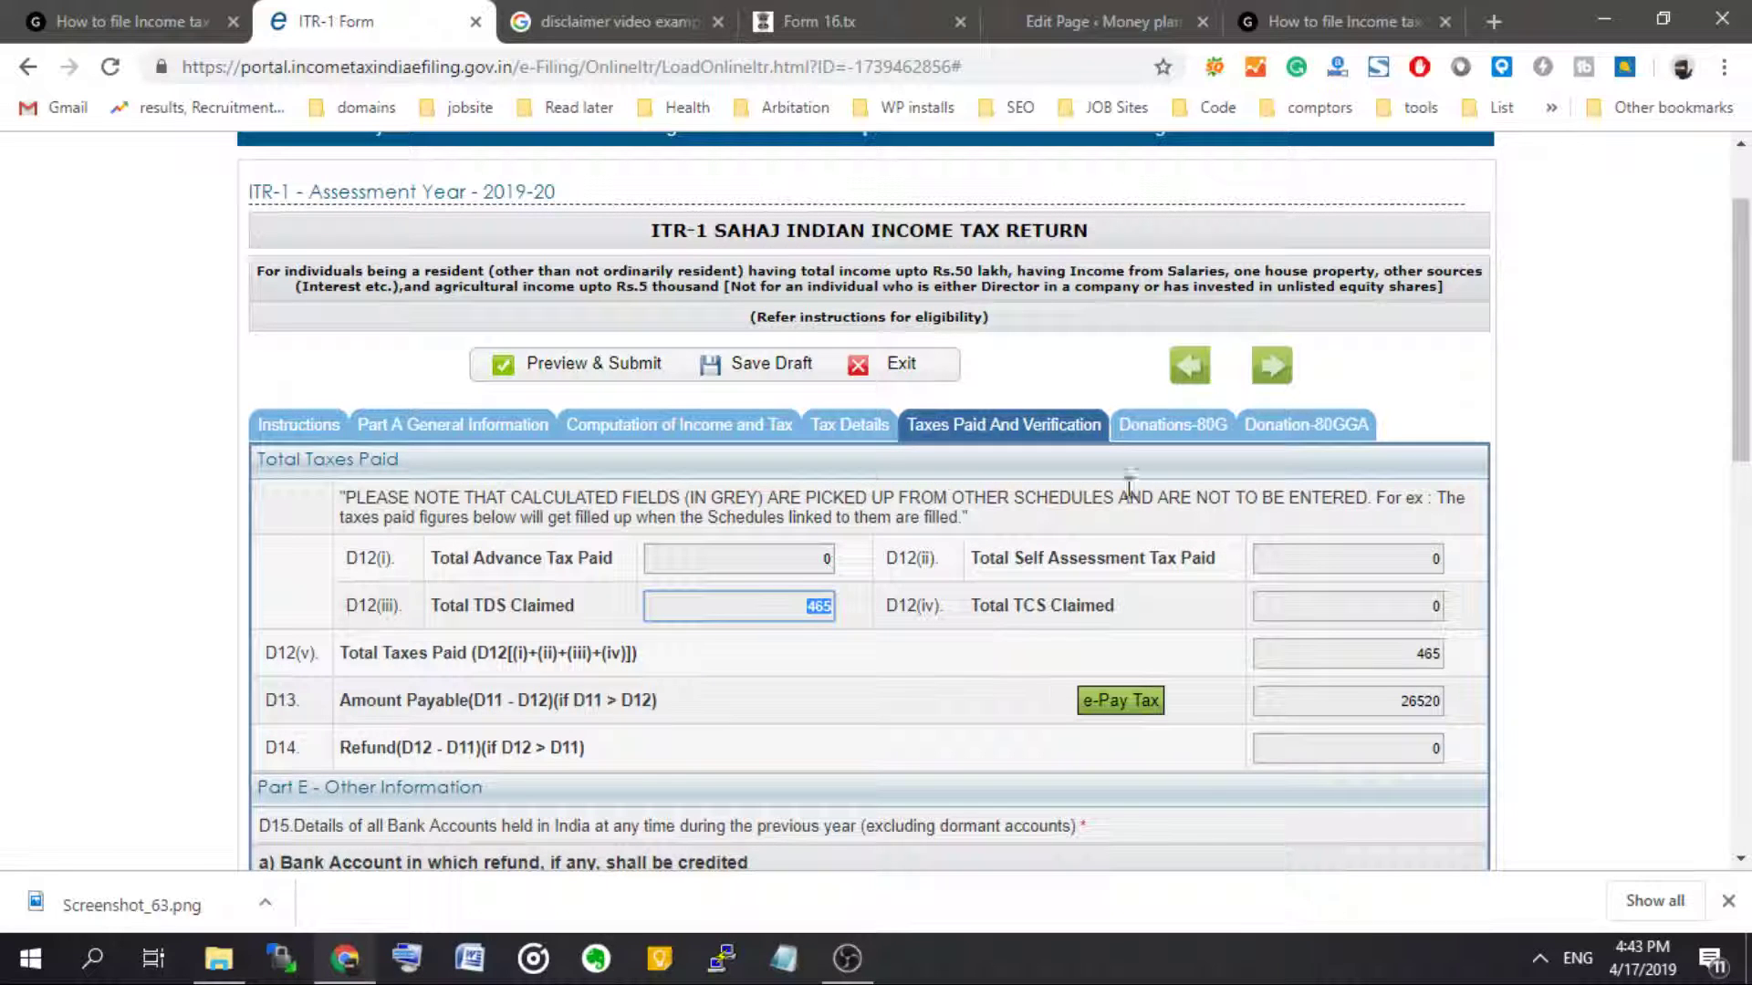
- Return to Computation of Income and Tax, dismiss the save reminder and examine the choices for Type of House Property
{"action": "left_click", "coordinate": [684, 444]}
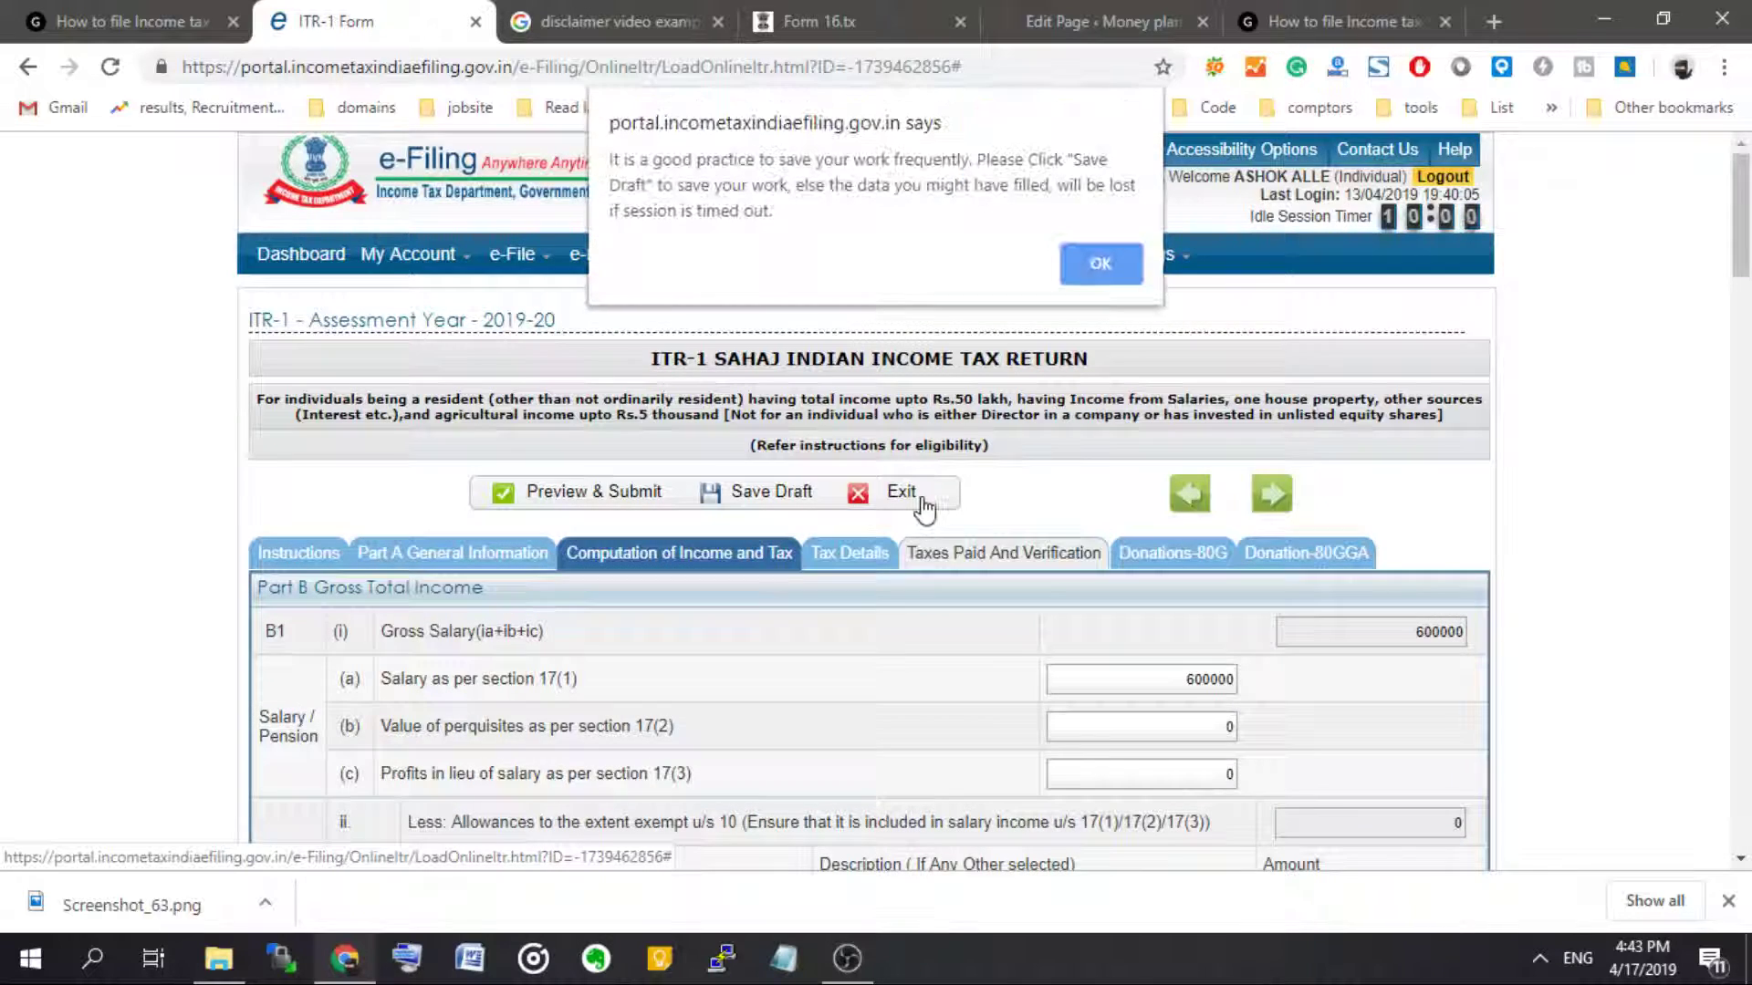
{"action": "left_click", "coordinate": [1100, 263]}
{"action": "scroll", "coordinate": [985, 477], "scroll_direction": "down", "scroll_amount": 4}
{"action": "scroll", "coordinate": [986, 478], "scroll_direction": "down", "scroll_amount": 7}
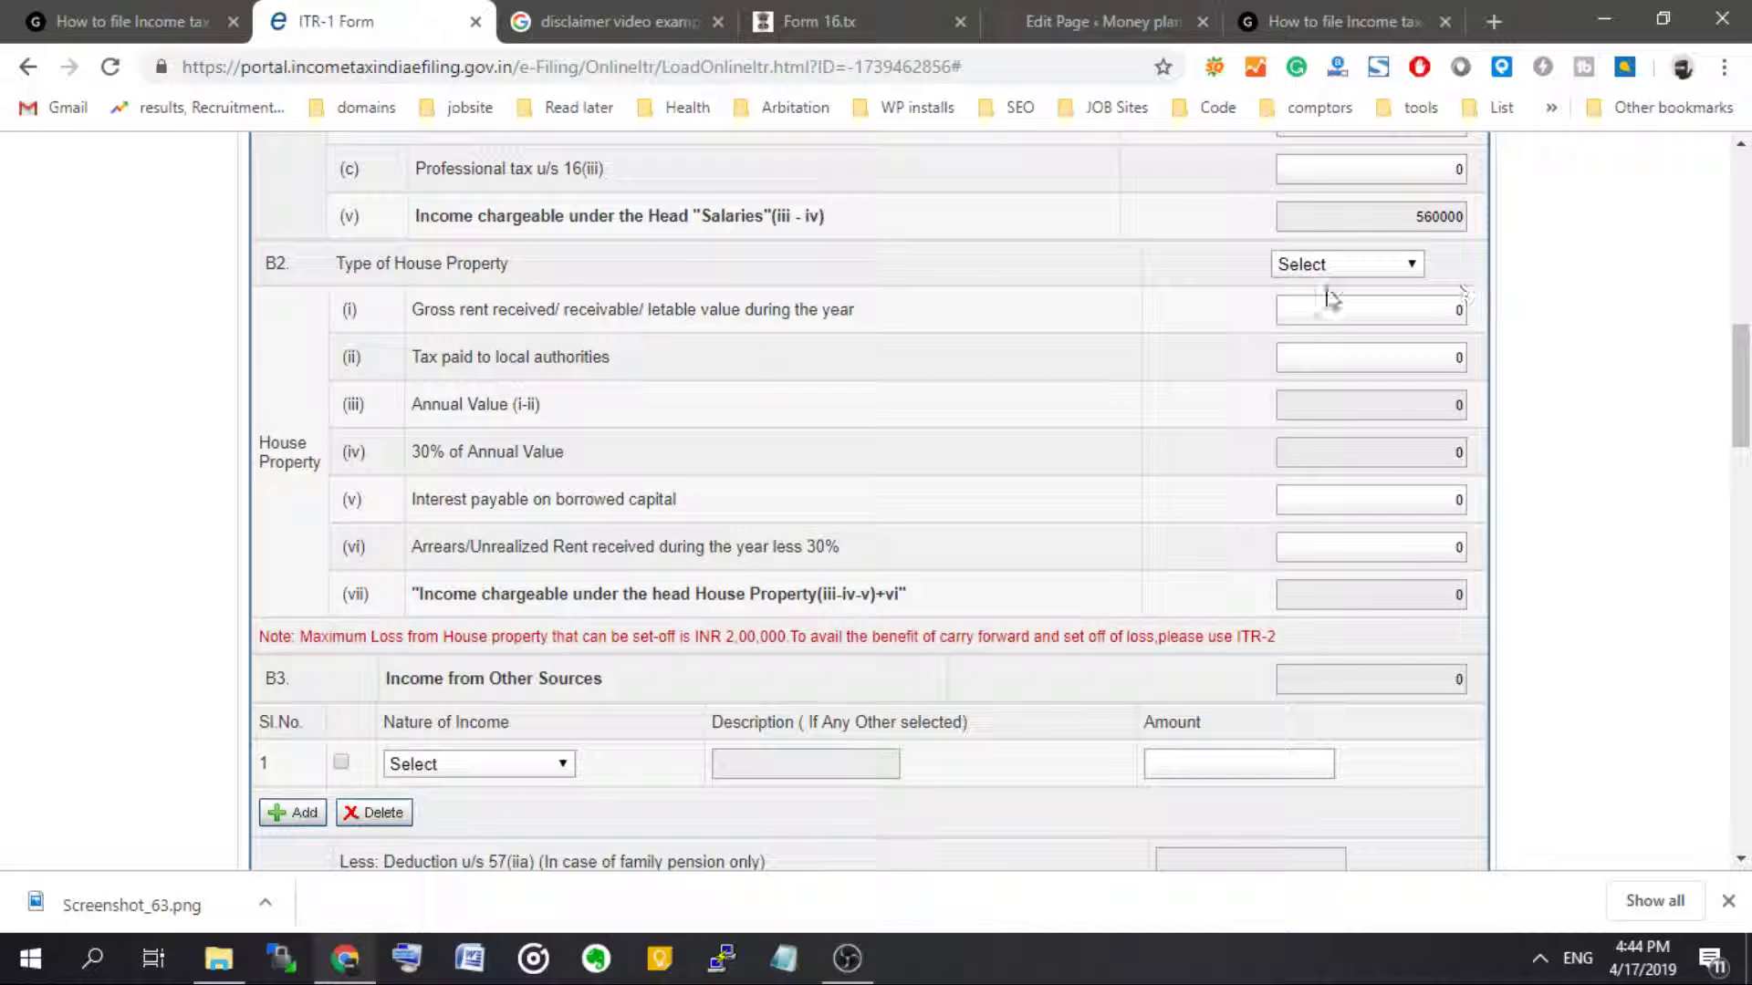
{"action": "left_click", "coordinate": [1403, 274]}
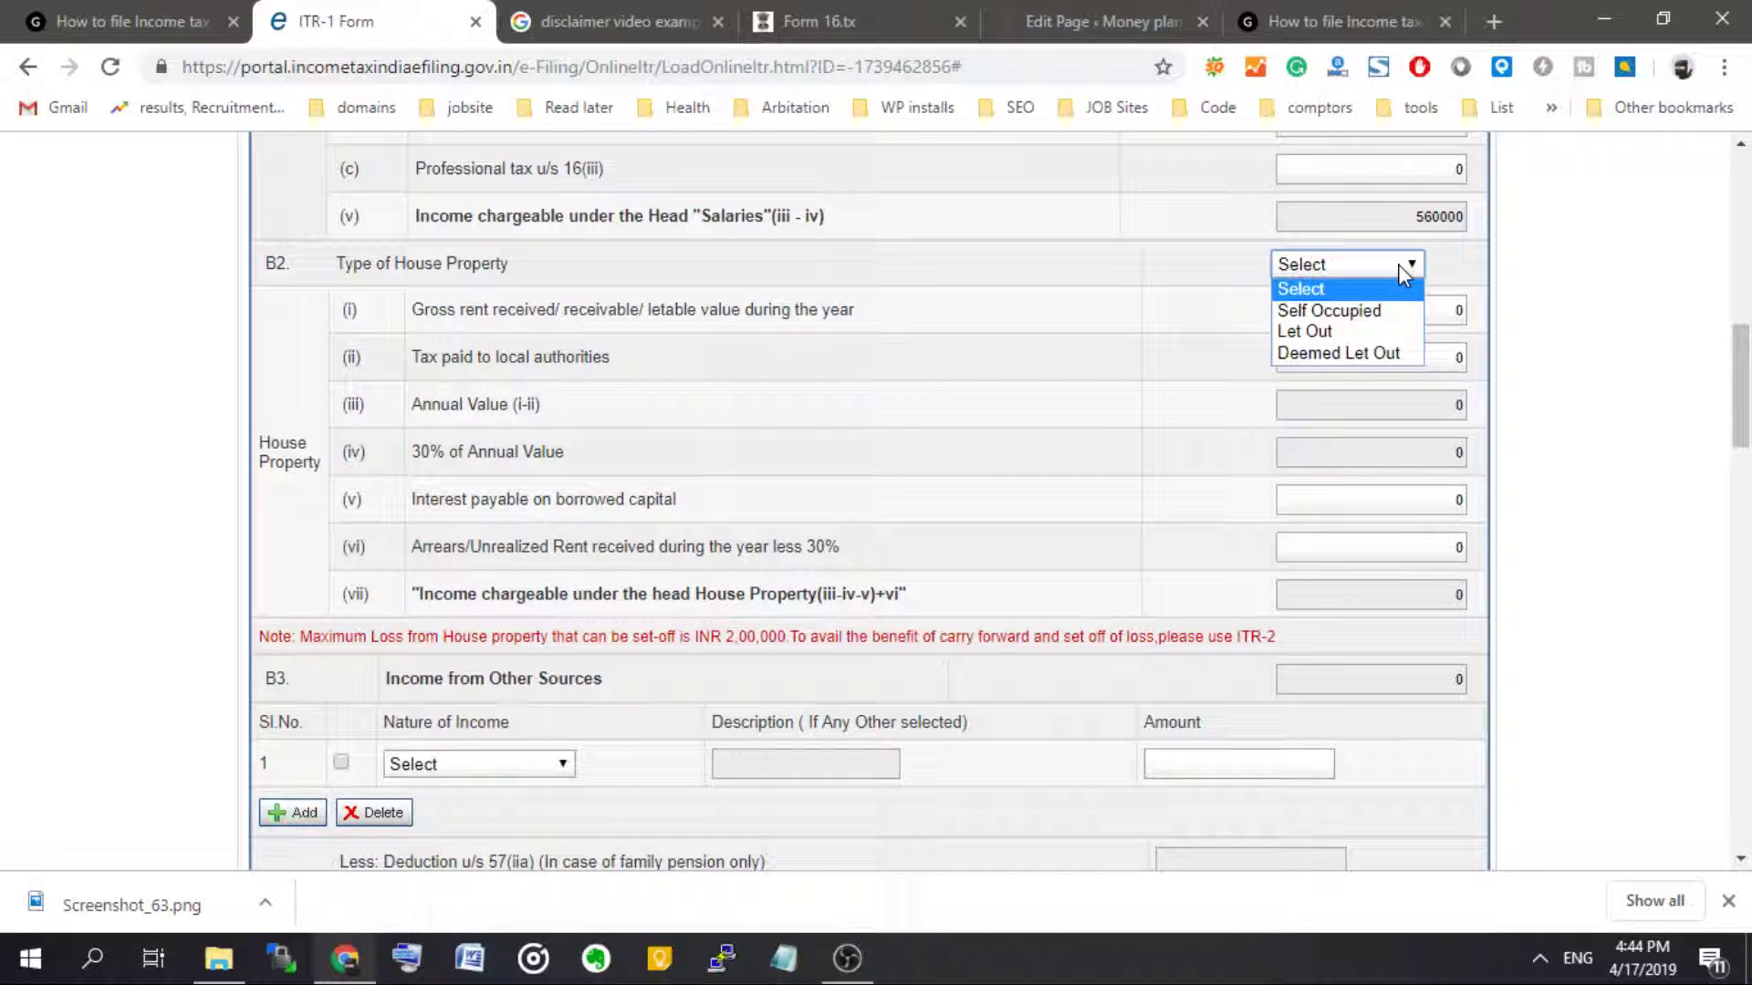
{"action": "left_click", "coordinate": [395, 265]}
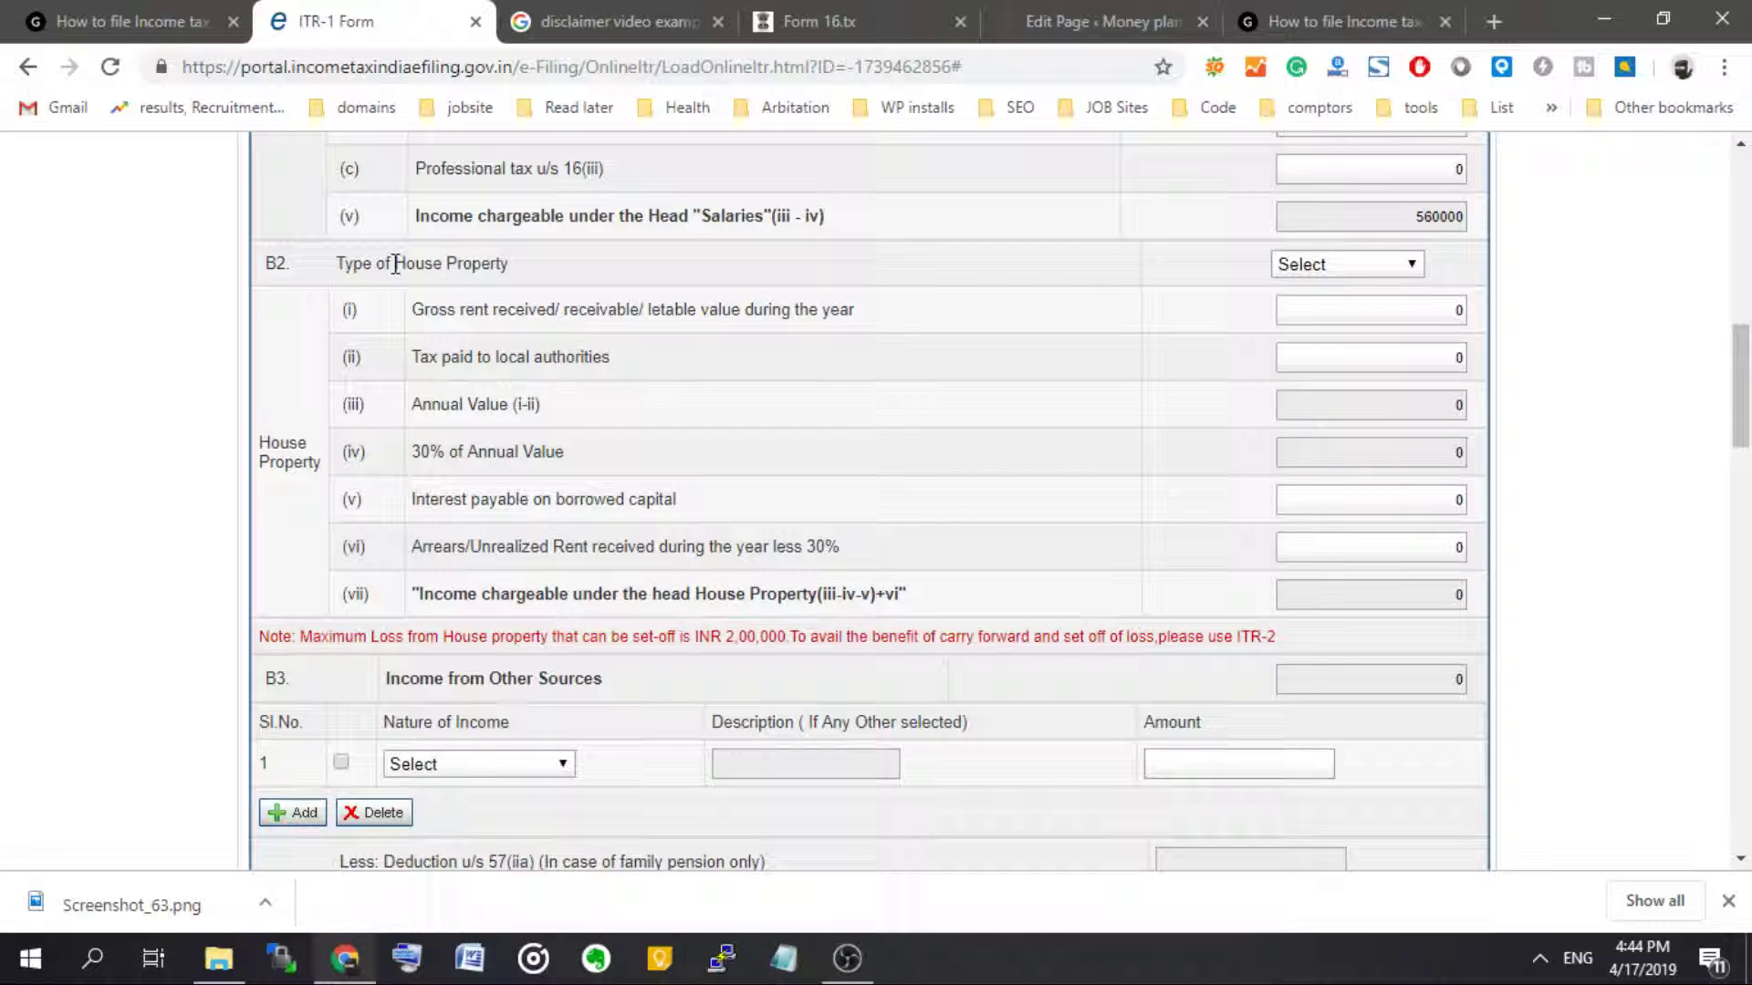
{"action": "left_click", "coordinate": [1321, 279]}
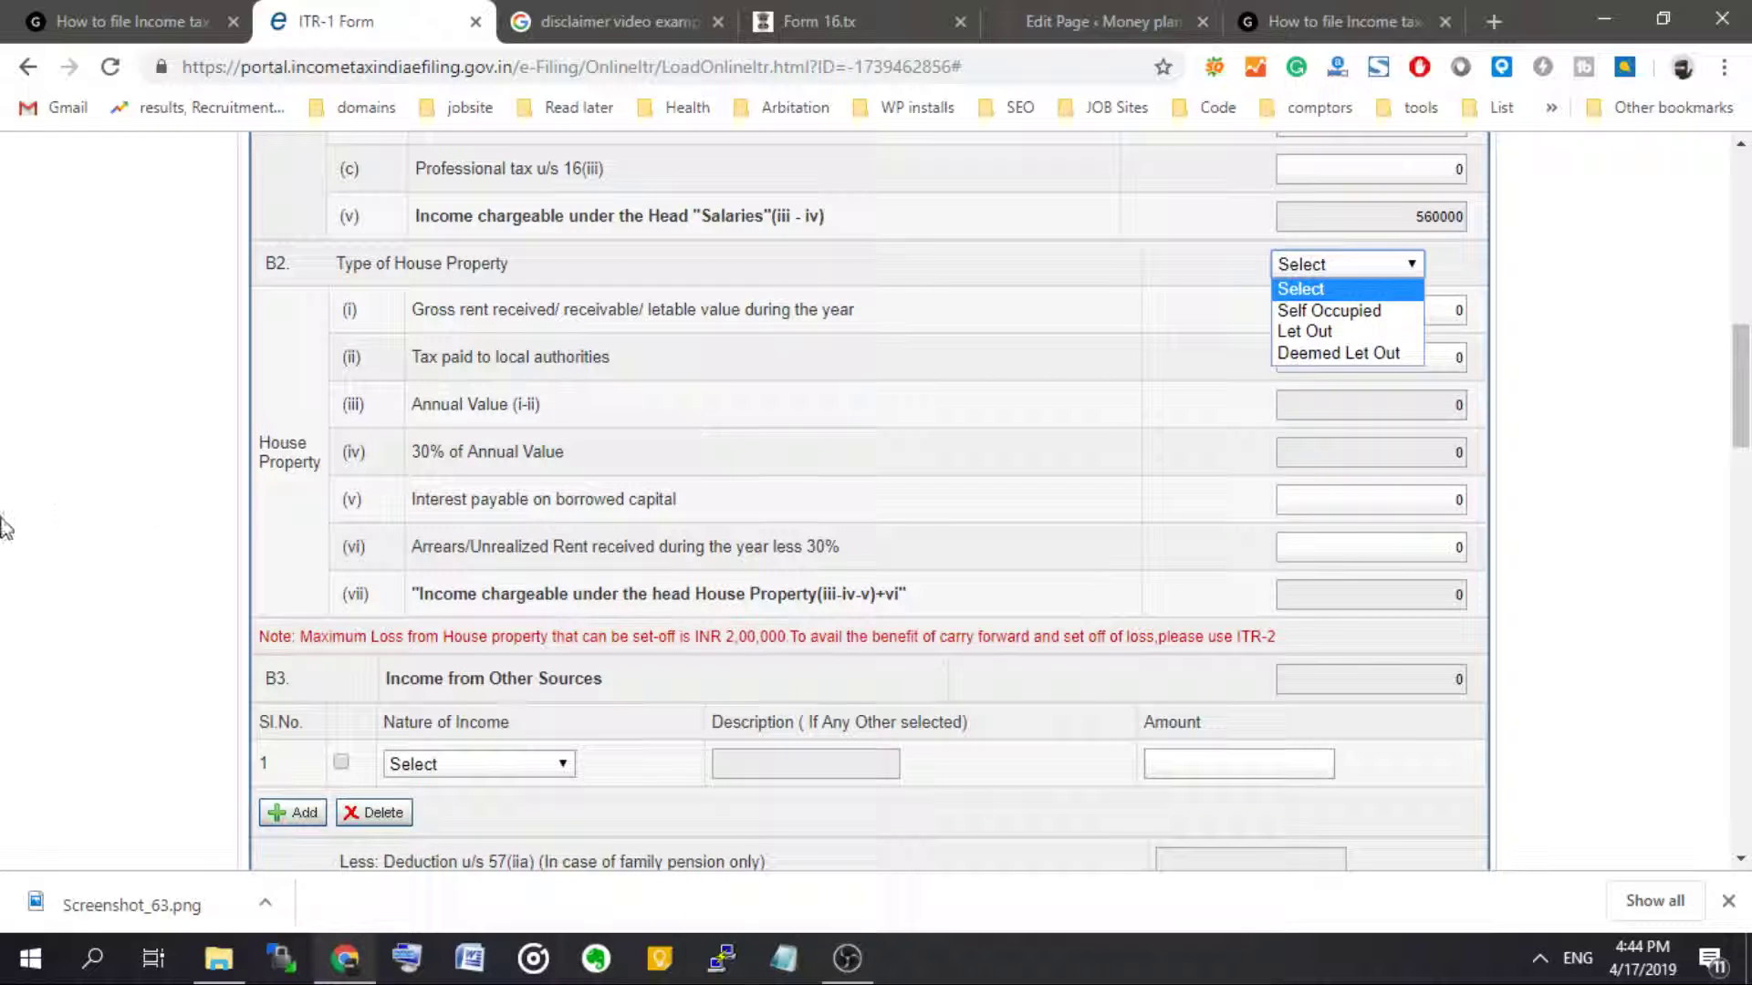
{"action": "left_click", "coordinate": [41, 512]}
- Set the Type of House Property in section B2 to Self Occupied
{"action": "scroll", "coordinate": [341, 472], "scroll_direction": "up", "scroll_amount": 5}
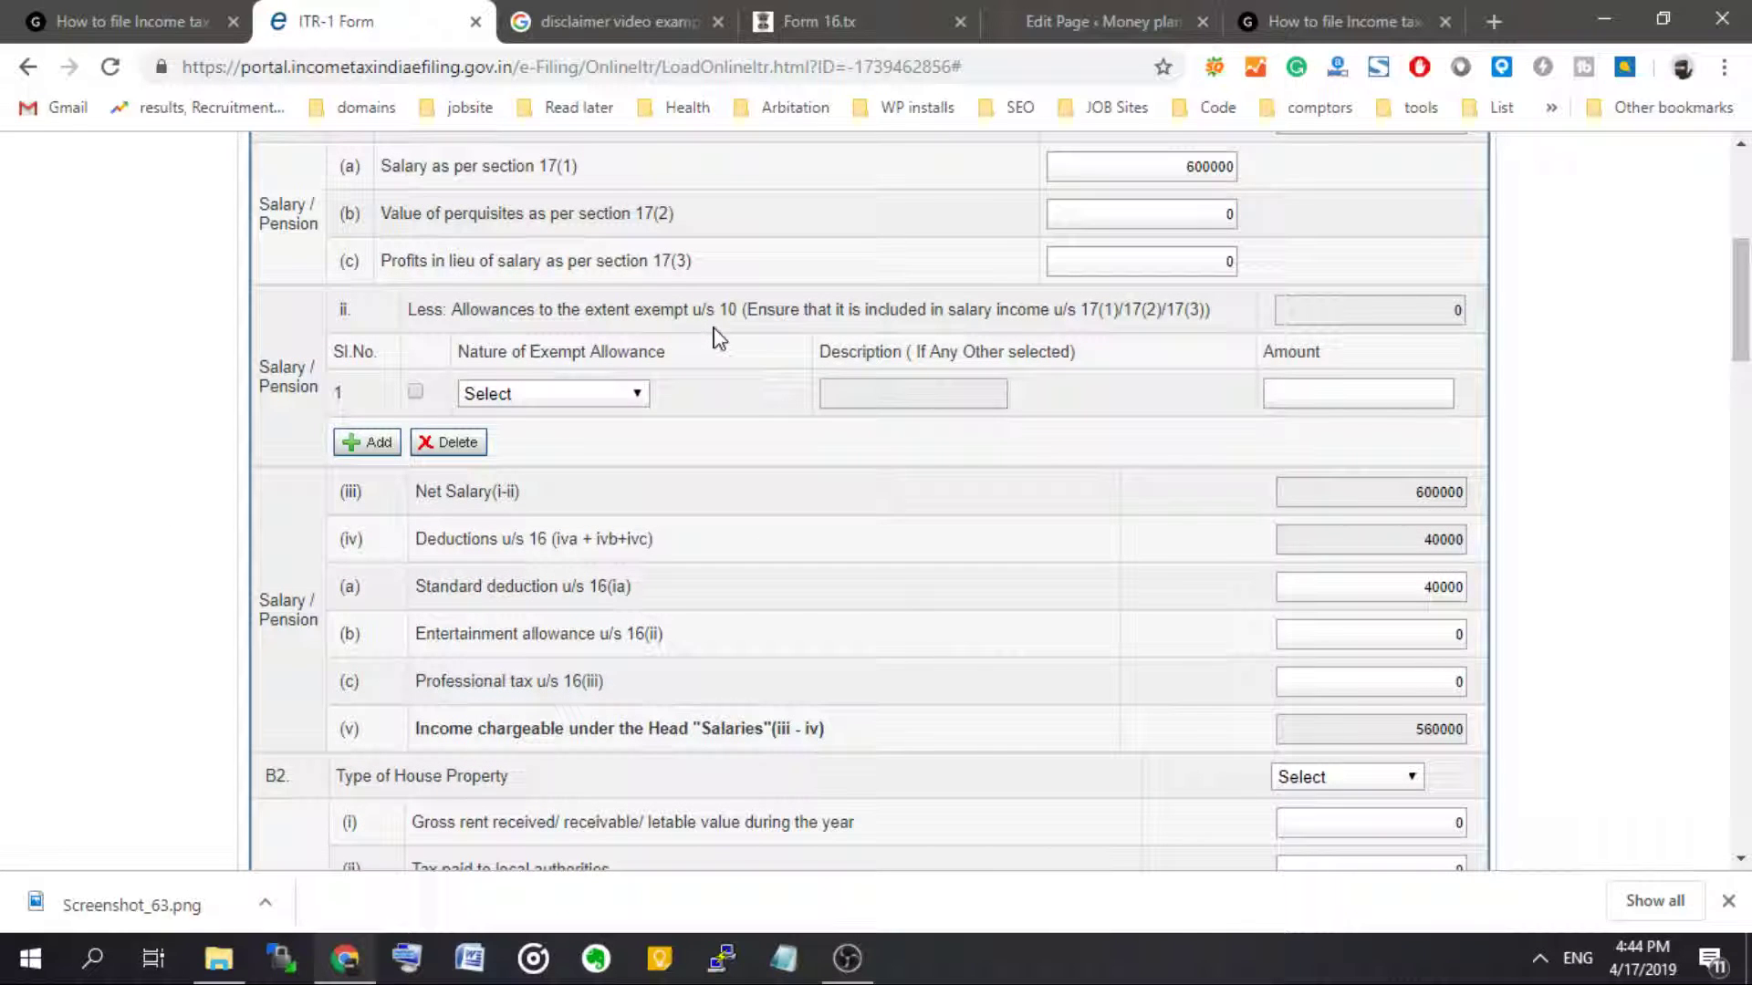
{"action": "scroll", "coordinate": [718, 338], "scroll_direction": "down", "scroll_amount": 10}
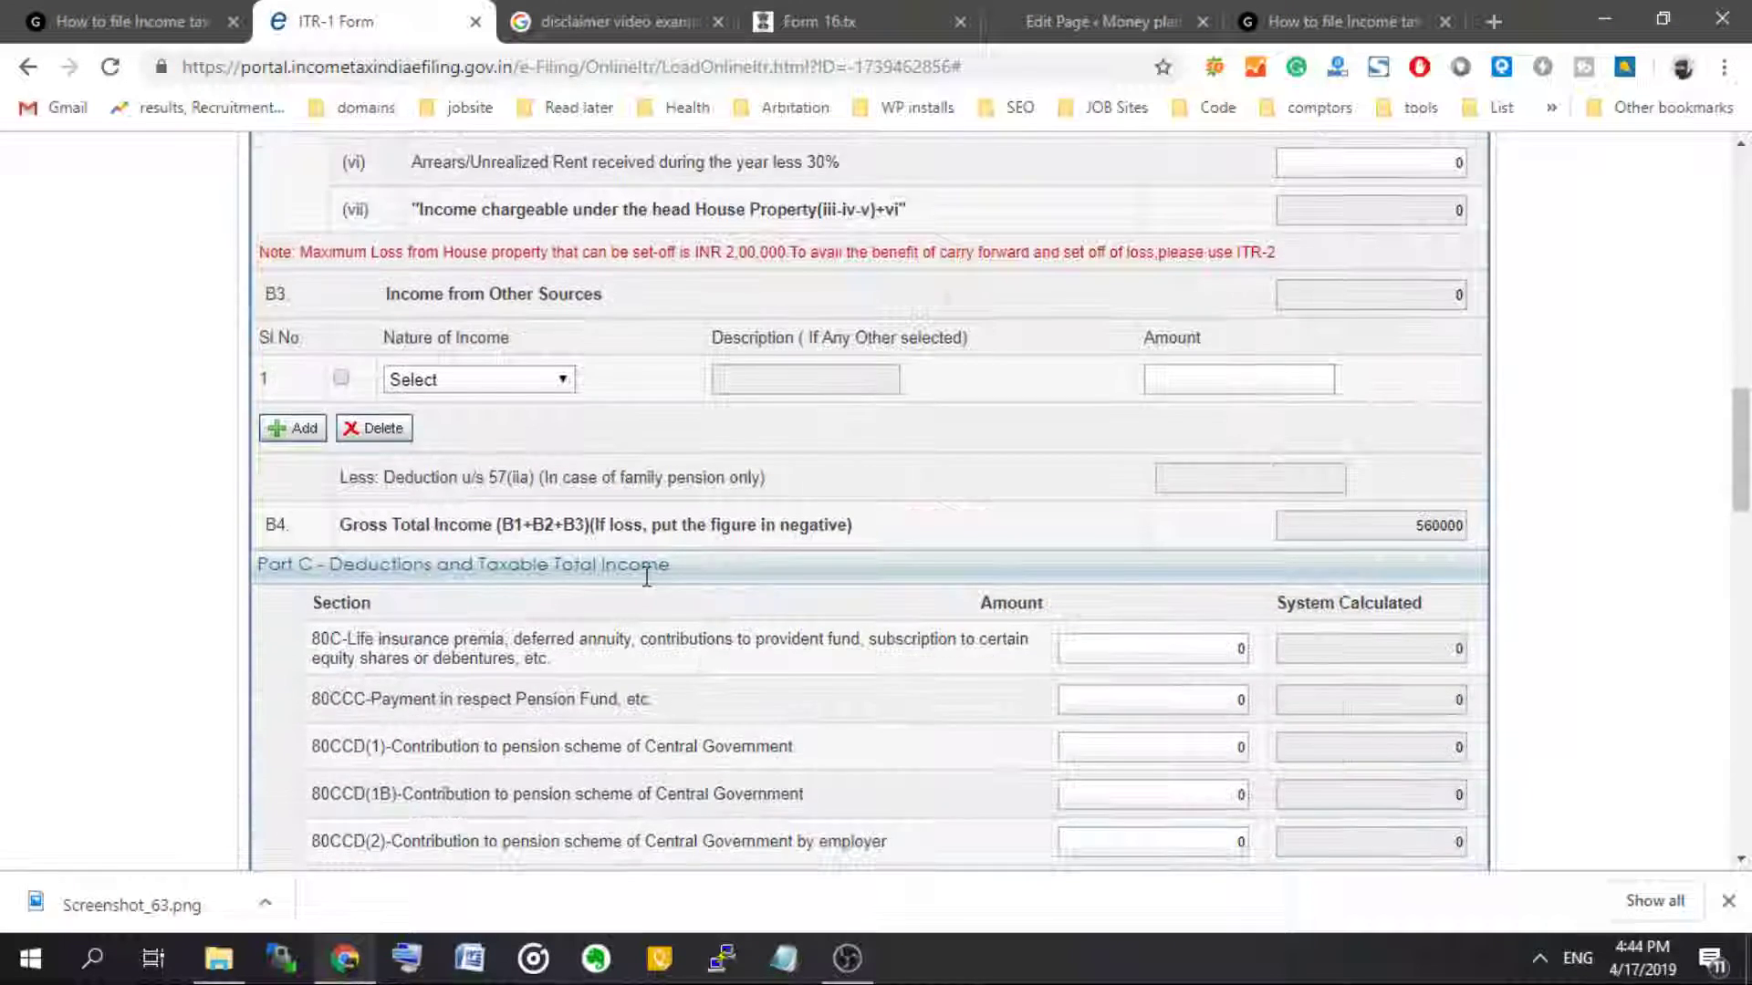
{"action": "scroll", "coordinate": [794, 465], "scroll_direction": "up", "scroll_amount": 3}
{"action": "scroll", "coordinate": [46, 451], "scroll_direction": "up", "scroll_amount": 4}
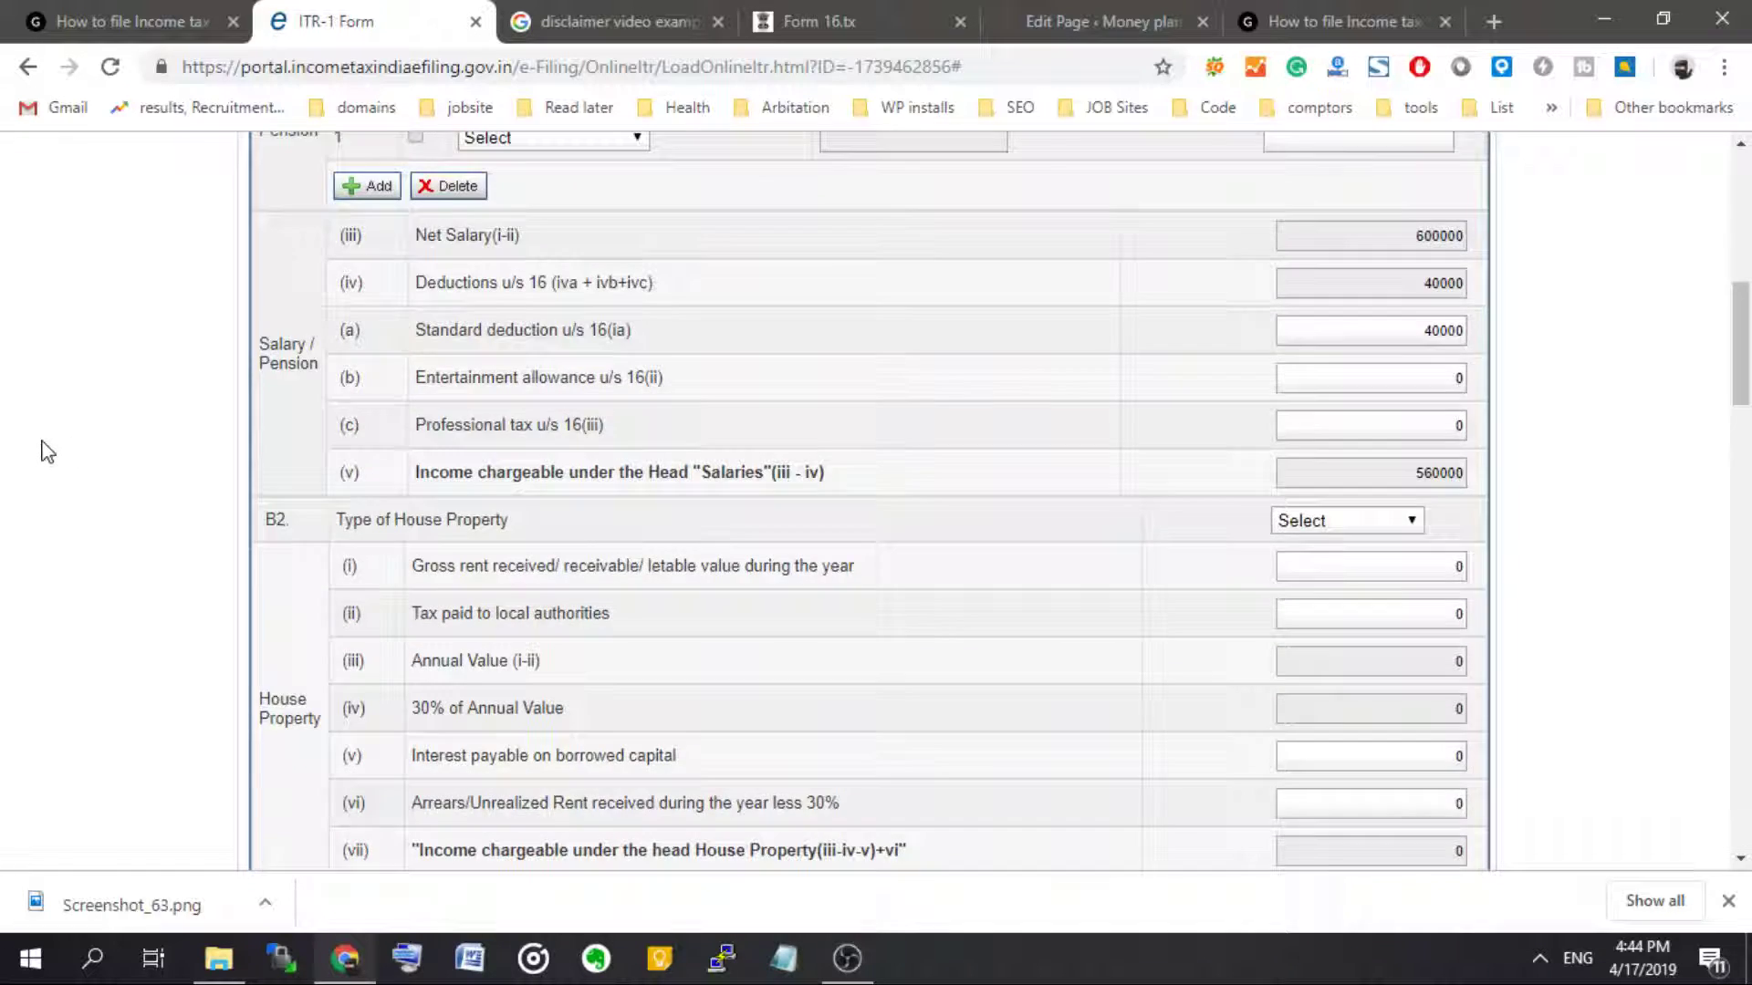
{"action": "scroll", "coordinate": [46, 450], "scroll_direction": "up", "scroll_amount": 4}
{"action": "scroll", "coordinate": [46, 451], "scroll_direction": "down", "scroll_amount": 5}
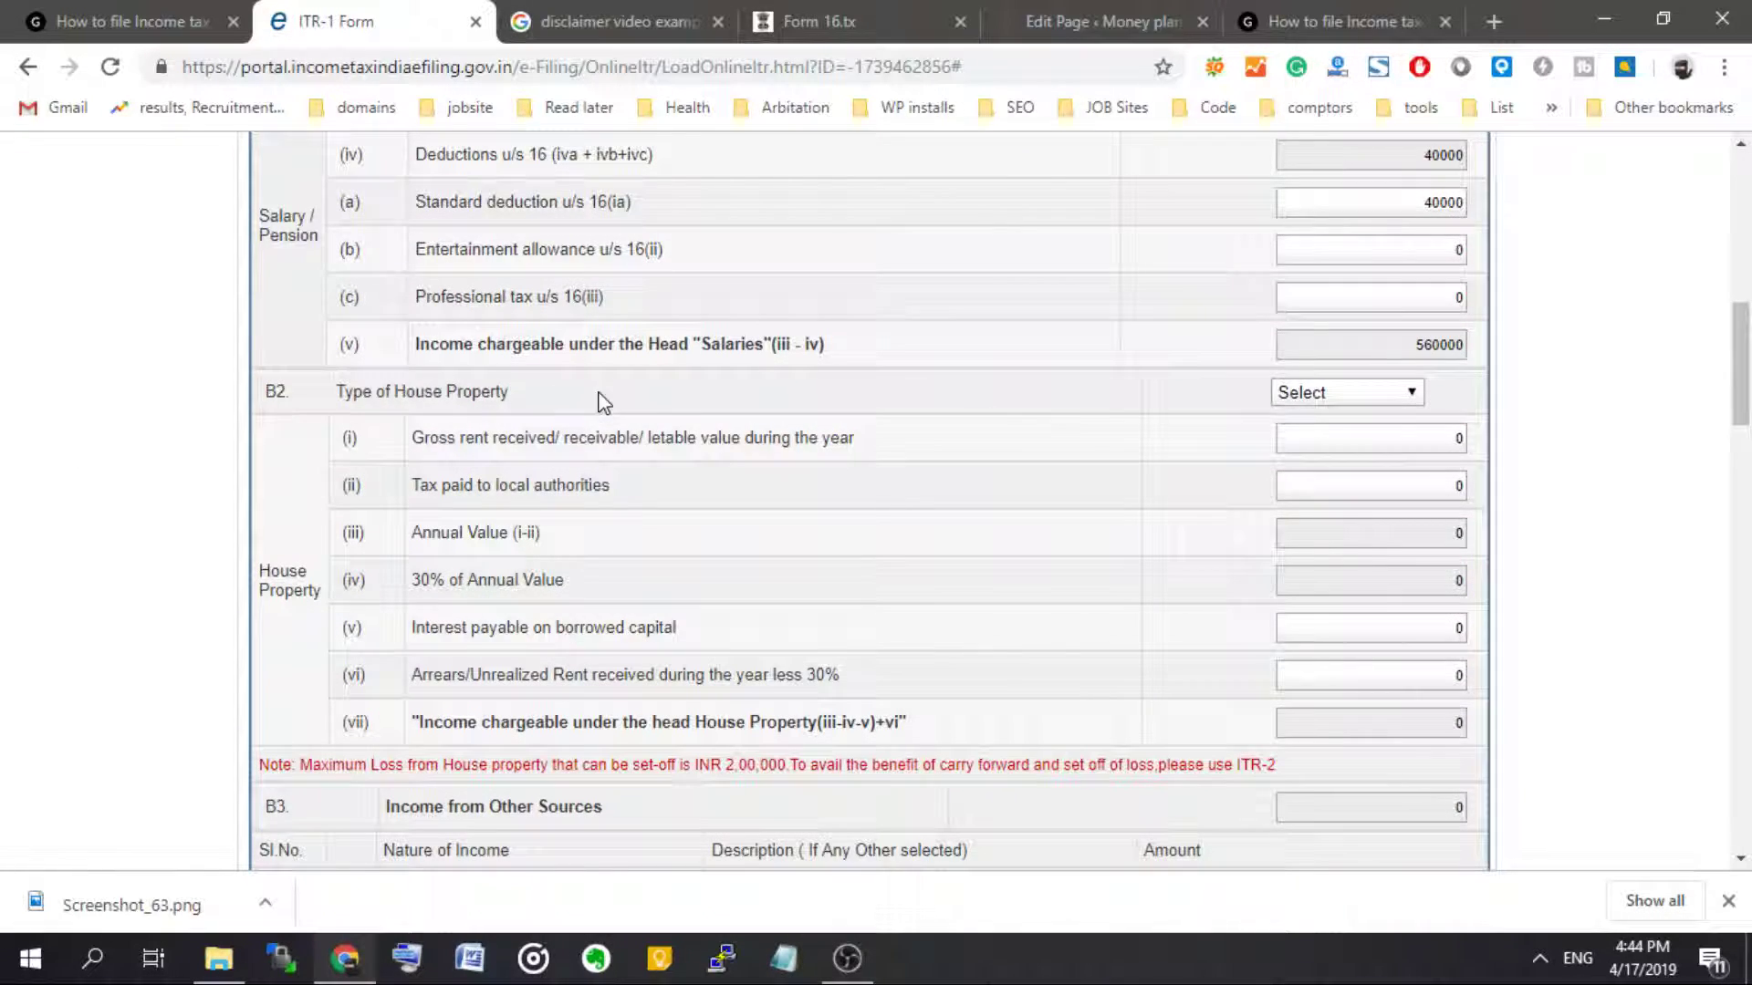
{"action": "left_click", "coordinate": [1350, 392]}
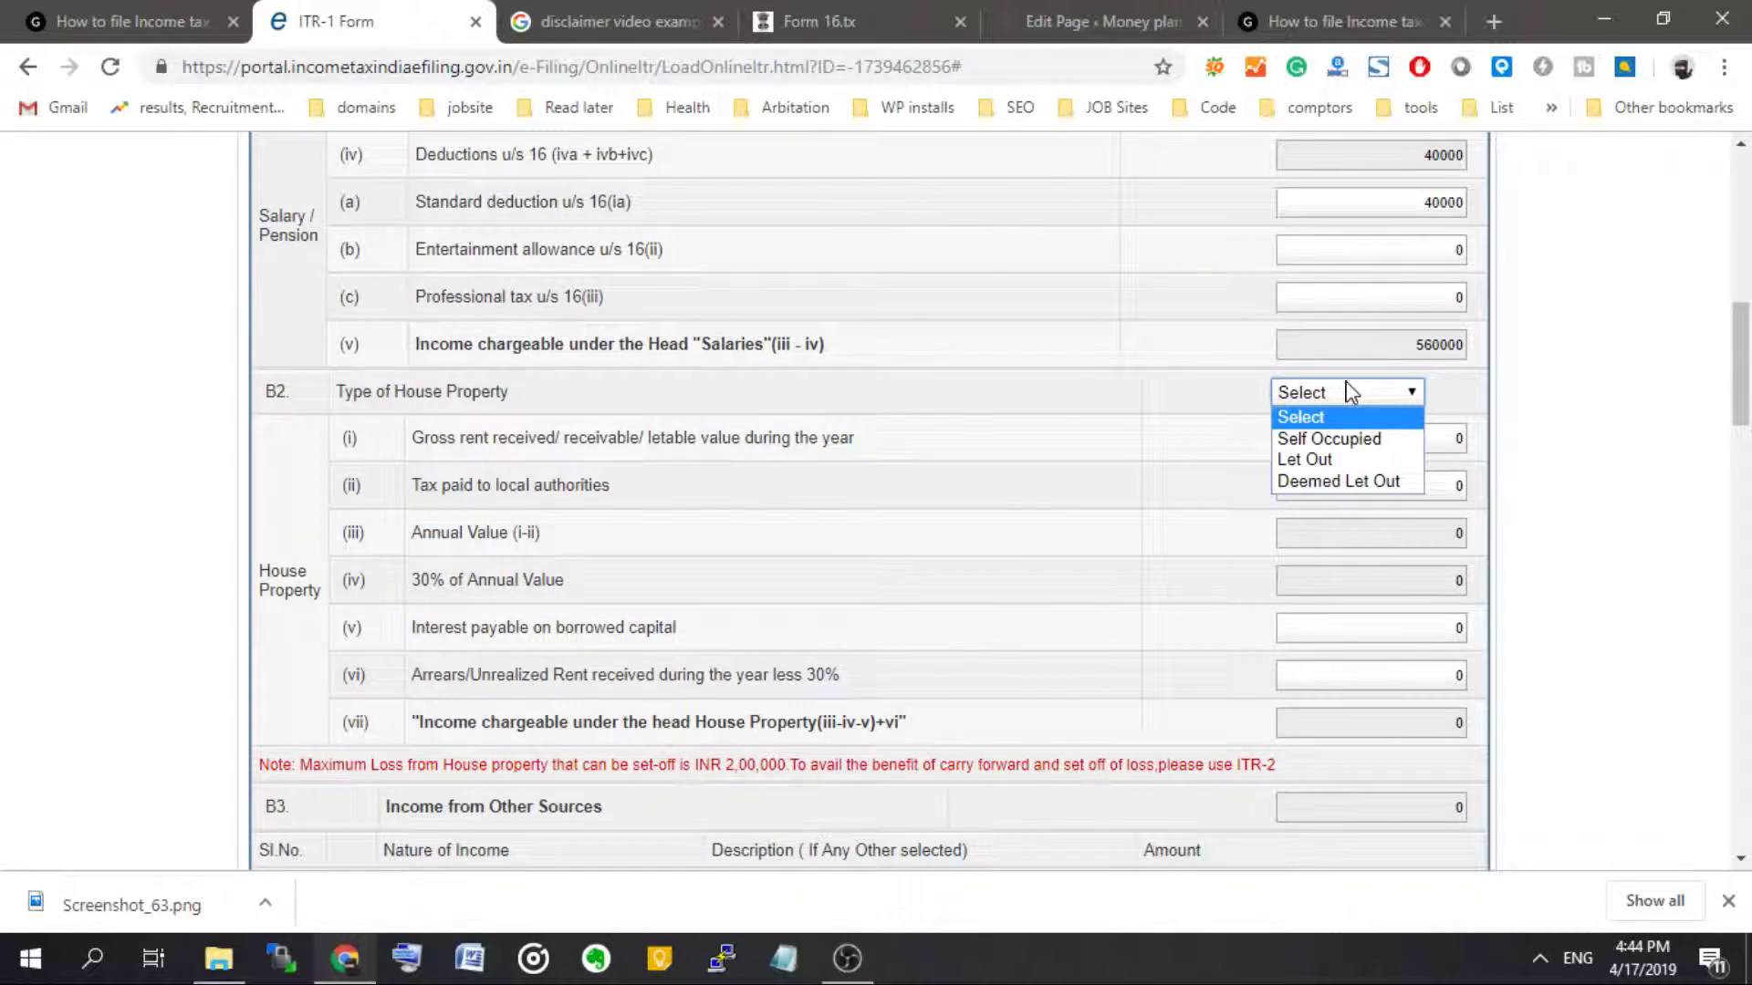
{"action": "left_click", "coordinate": [1350, 440]}
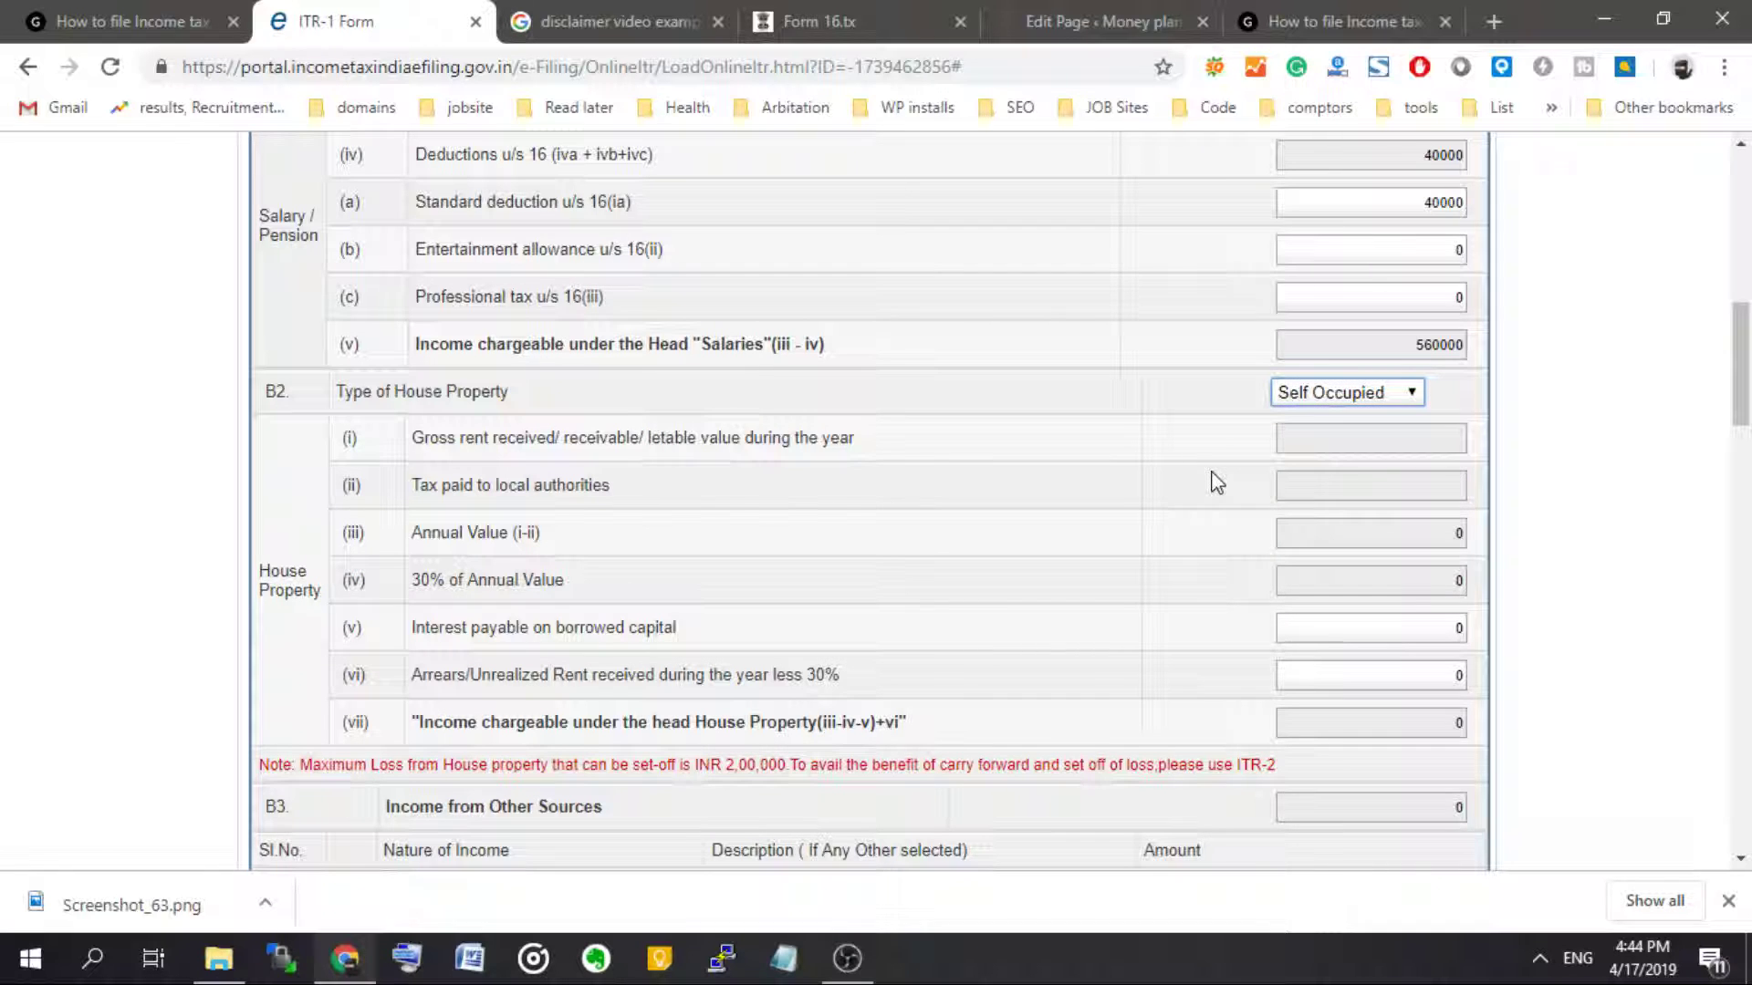
- Change the Type of House Property in section B2 to Let Out
{"action": "scroll", "coordinate": [1197, 484], "scroll_direction": "down", "scroll_amount": 3}
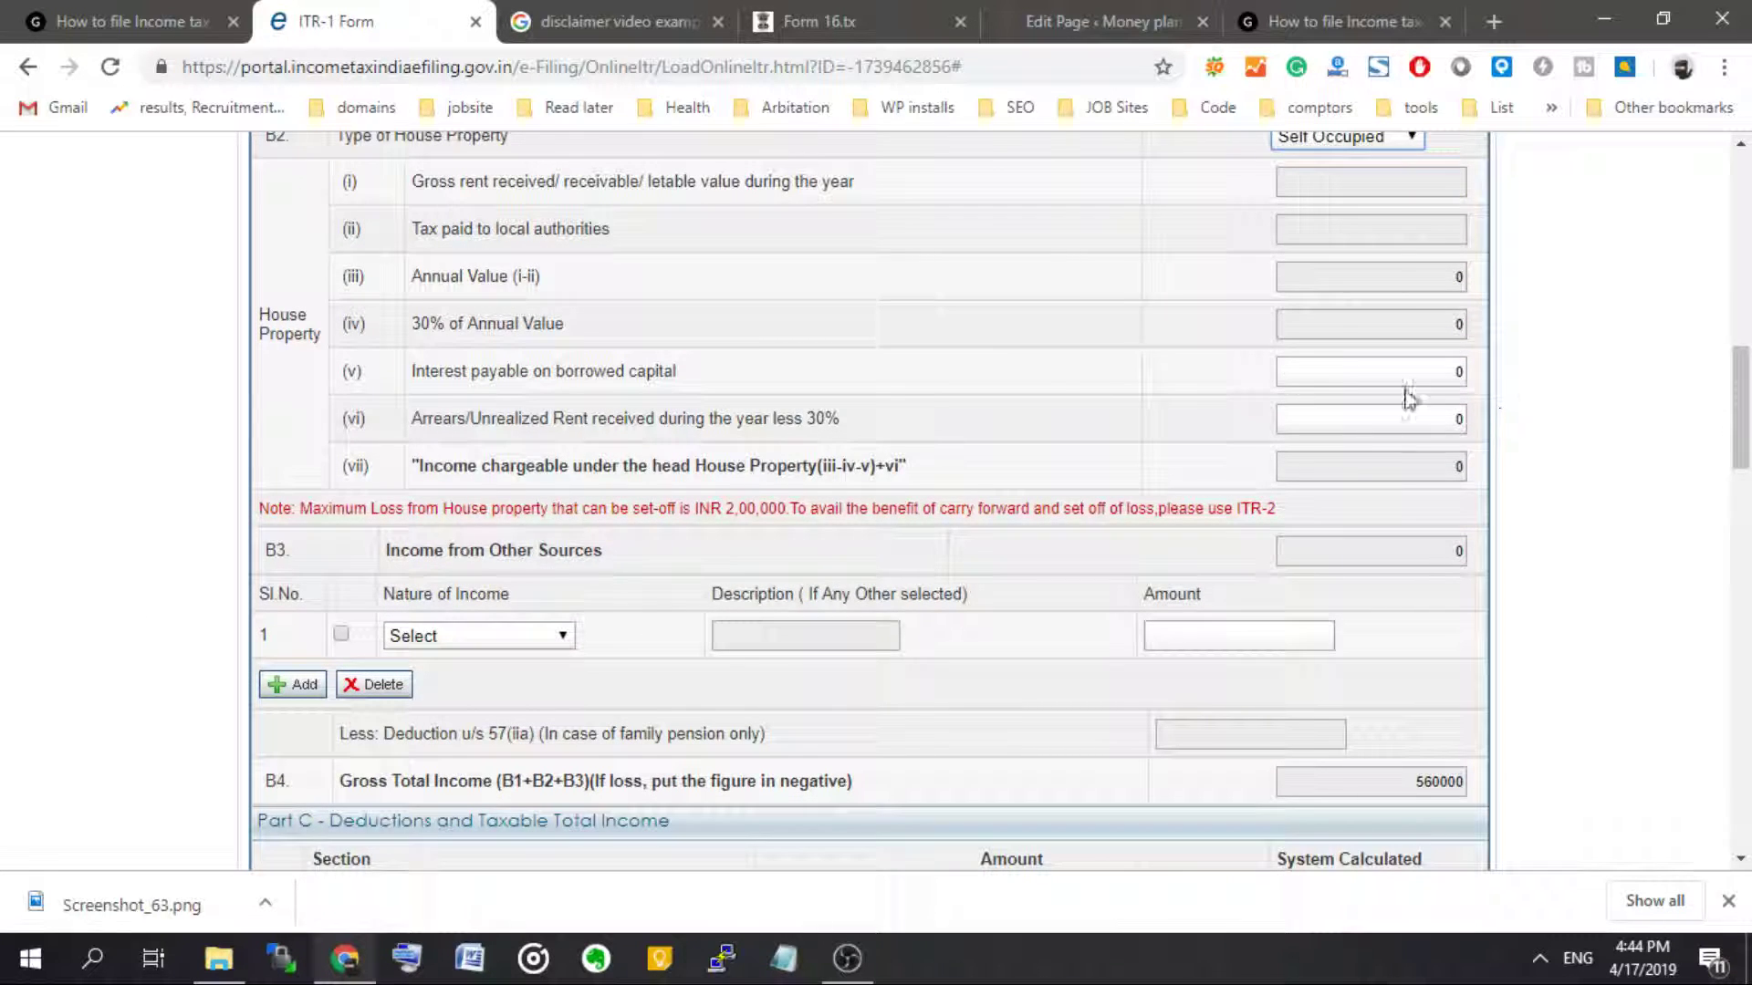
{"action": "scroll", "coordinate": [1011, 406], "scroll_direction": "up", "scroll_amount": 3}
{"action": "left_click", "coordinate": [1314, 400]}
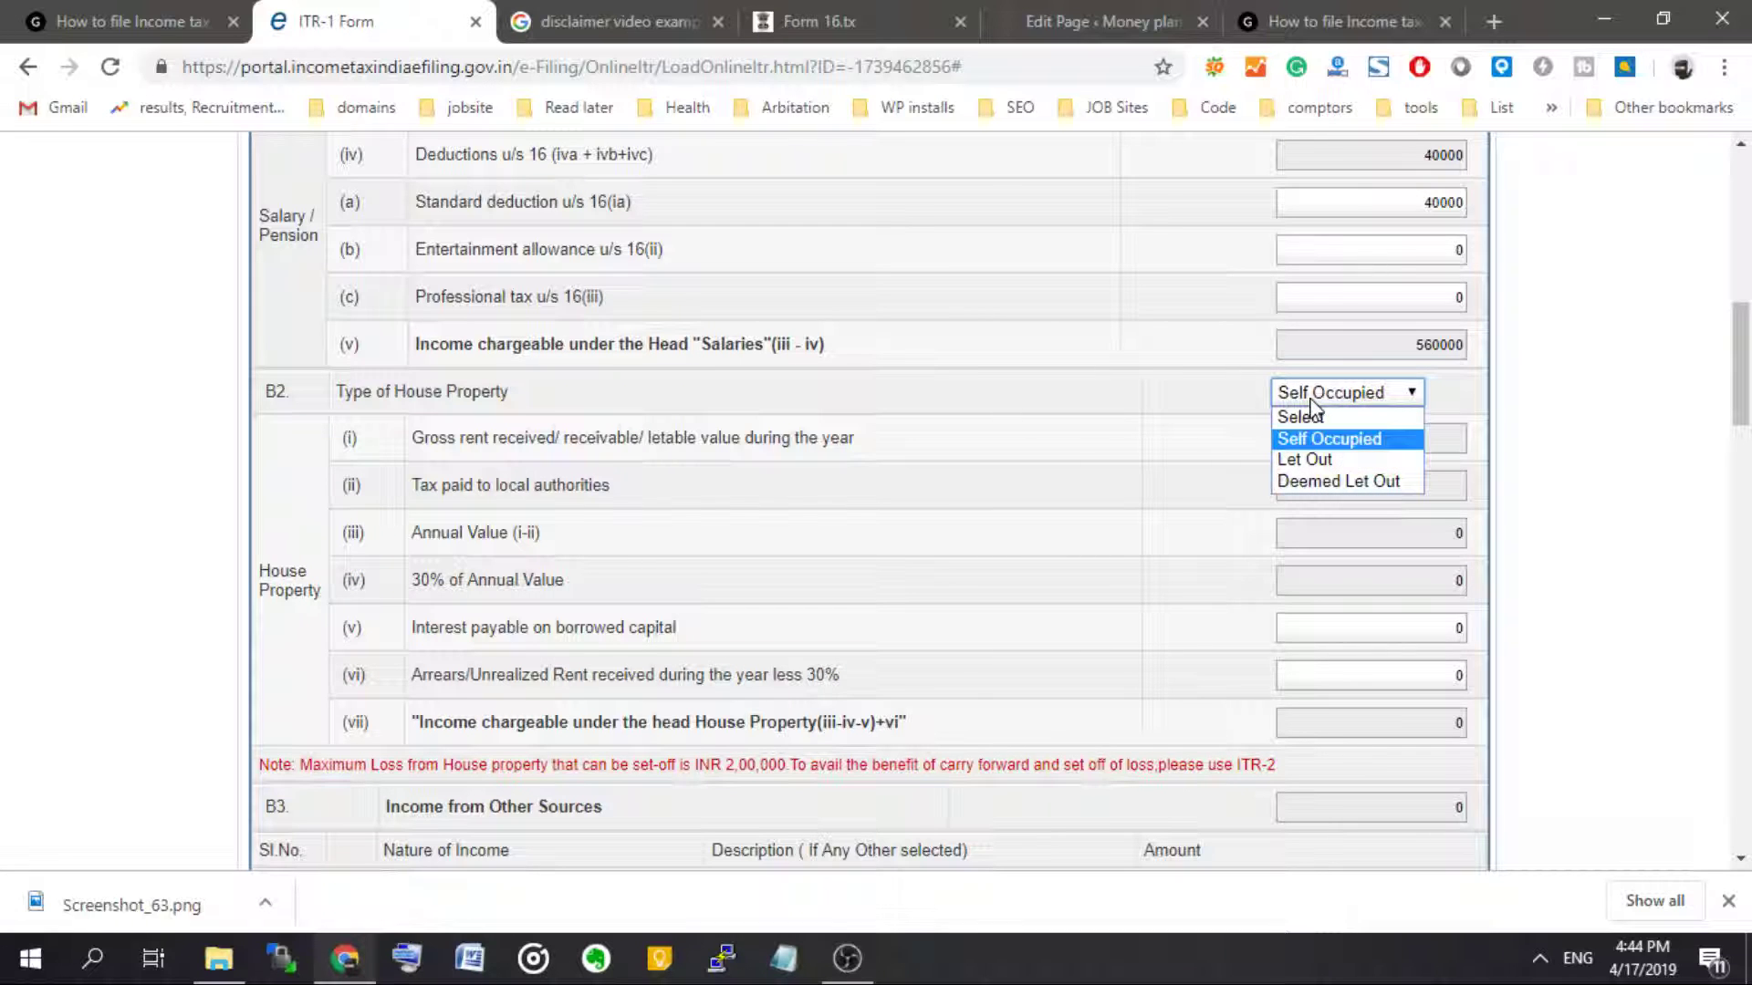
{"action": "left_click", "coordinate": [1310, 459]}
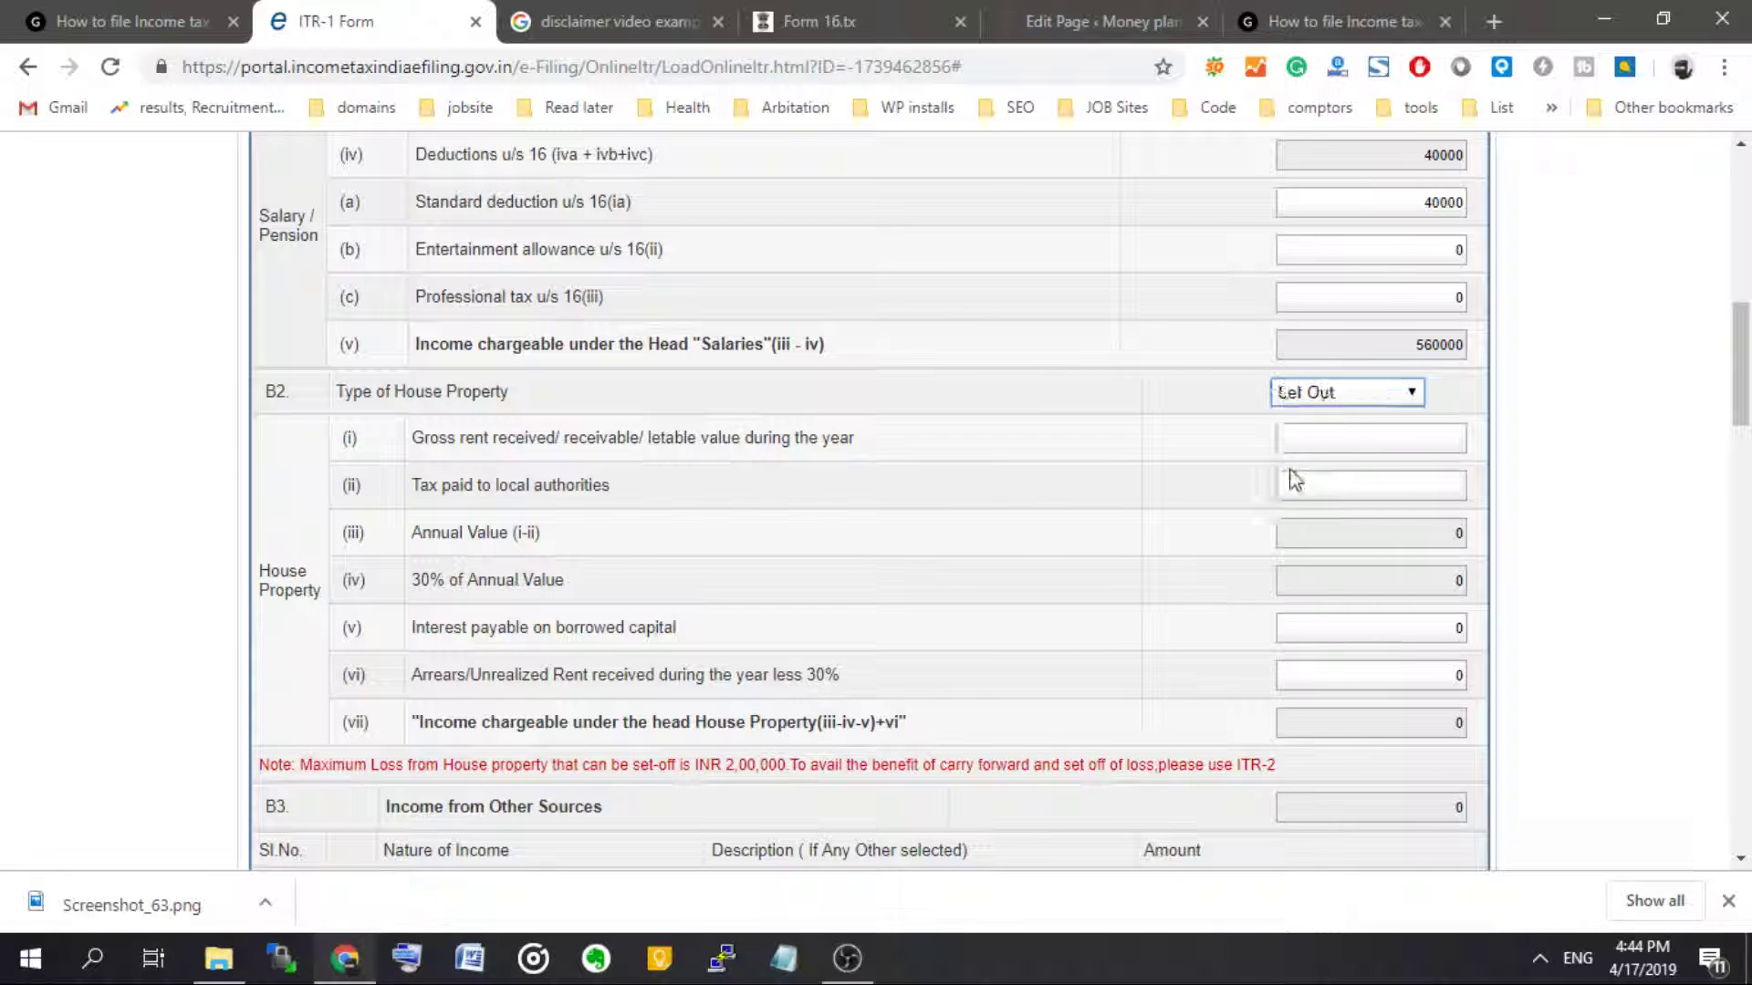
{"action": "left_click", "coordinate": [1023, 485]}
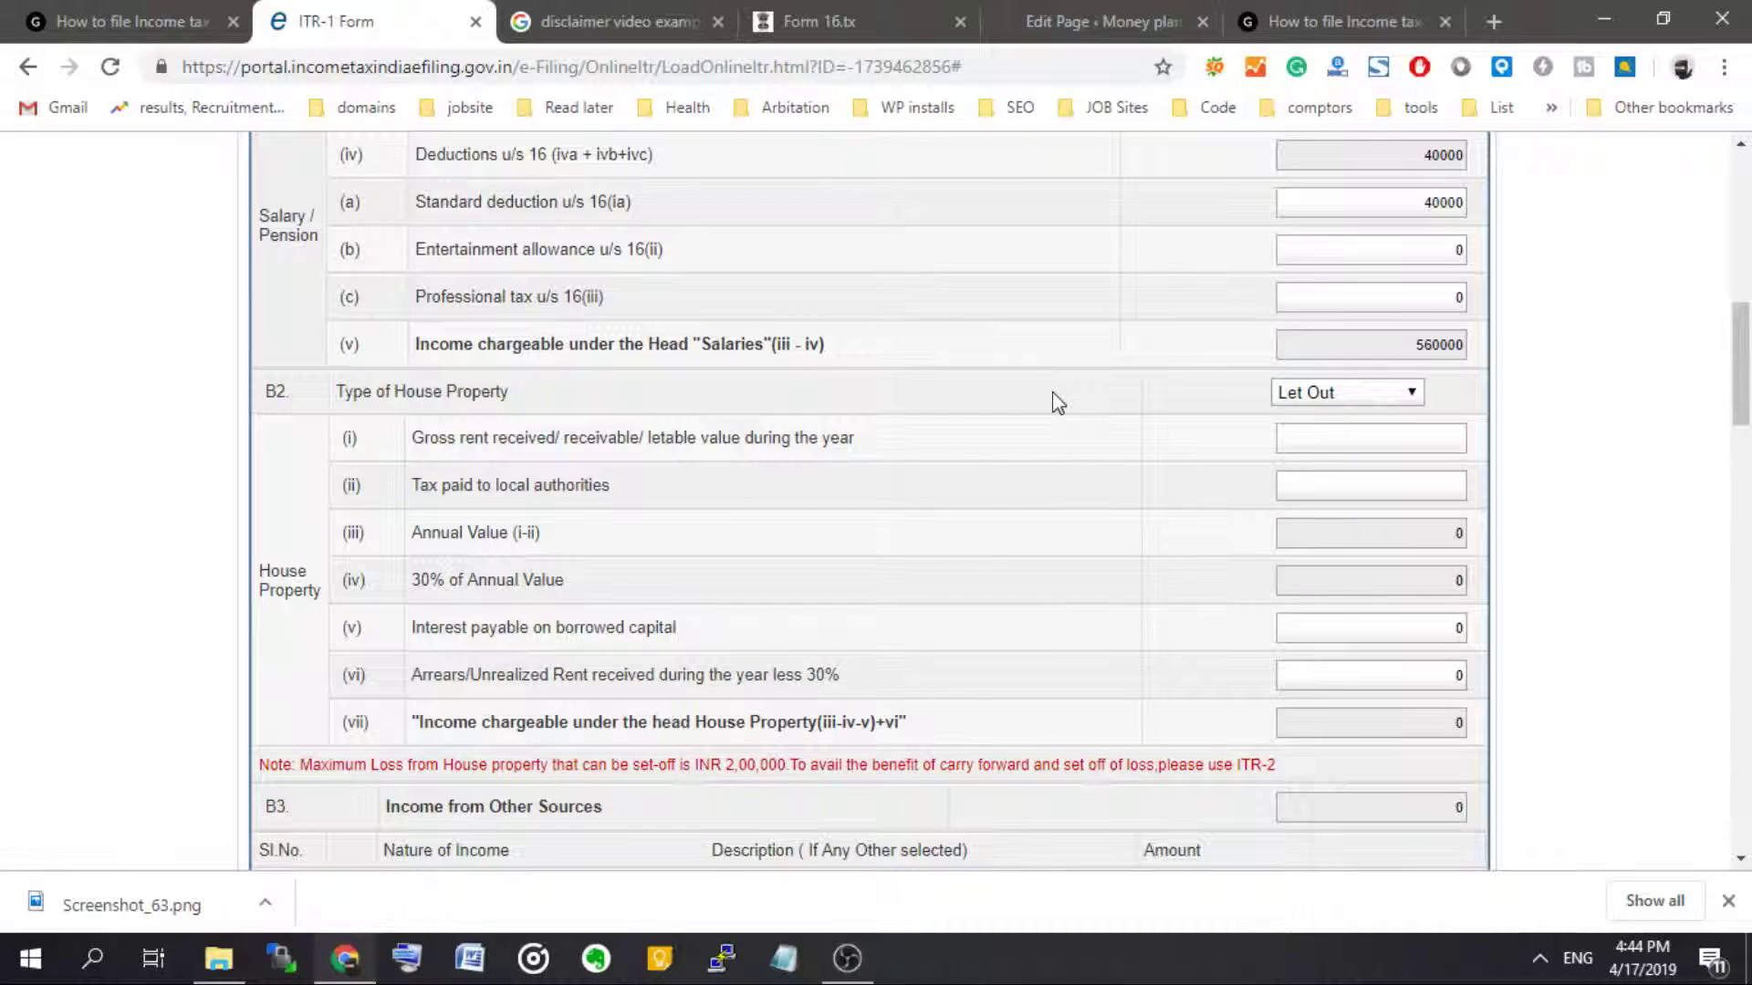
- Set the interest payable on borrowed capital to 250000 and check the Gross Total Income in B4
{"action": "scroll", "coordinate": [1058, 403], "scroll_direction": "down", "scroll_amount": 1}
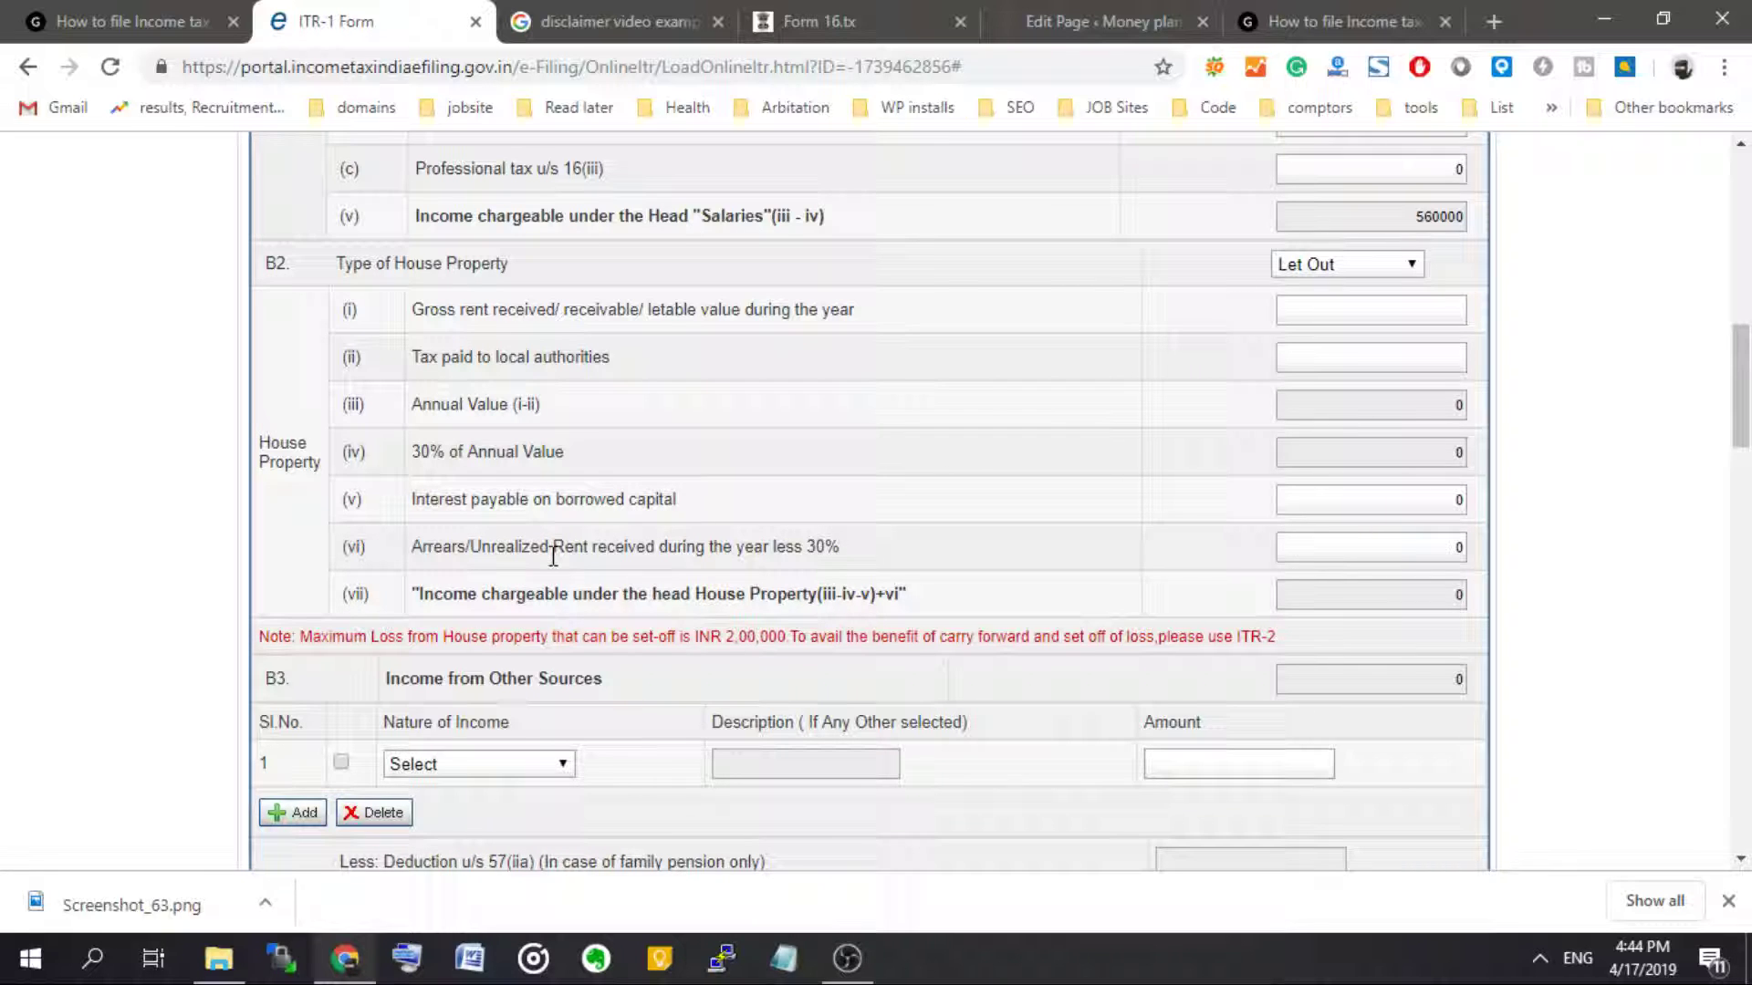
{"action": "left_click", "coordinate": [1378, 545]}
{"action": "left_click", "coordinate": [1403, 490]}
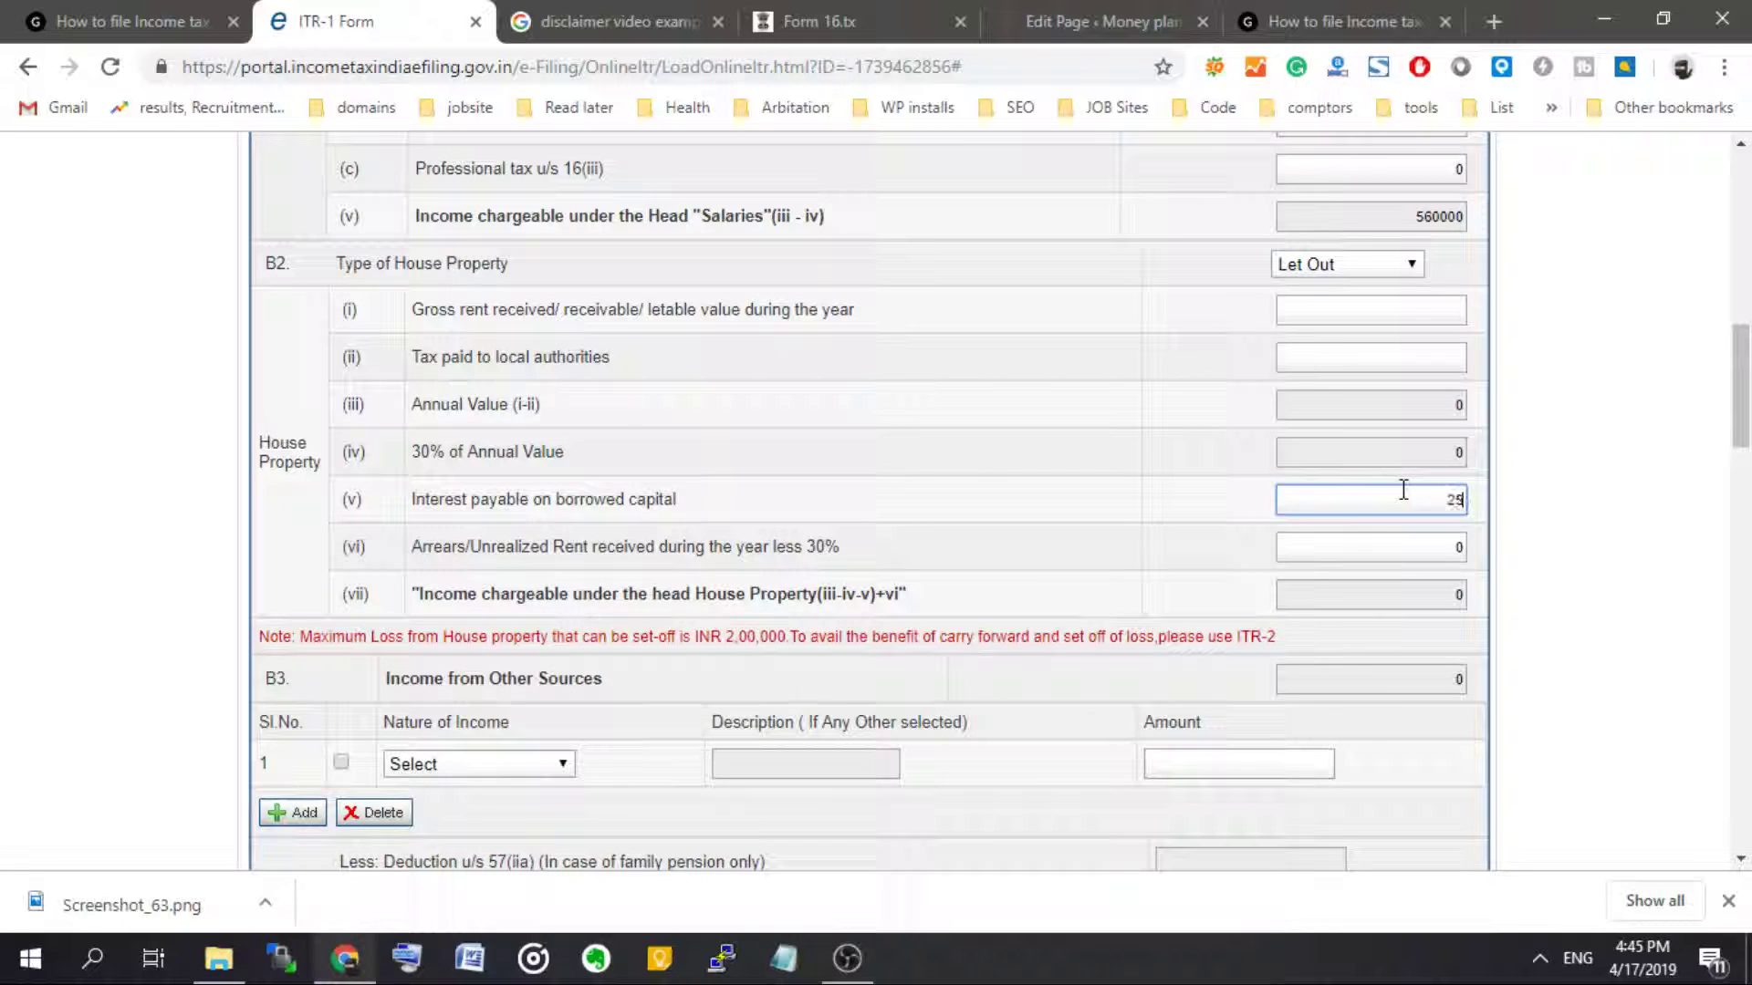
{"action": "left_click", "coordinate": [1229, 571]}
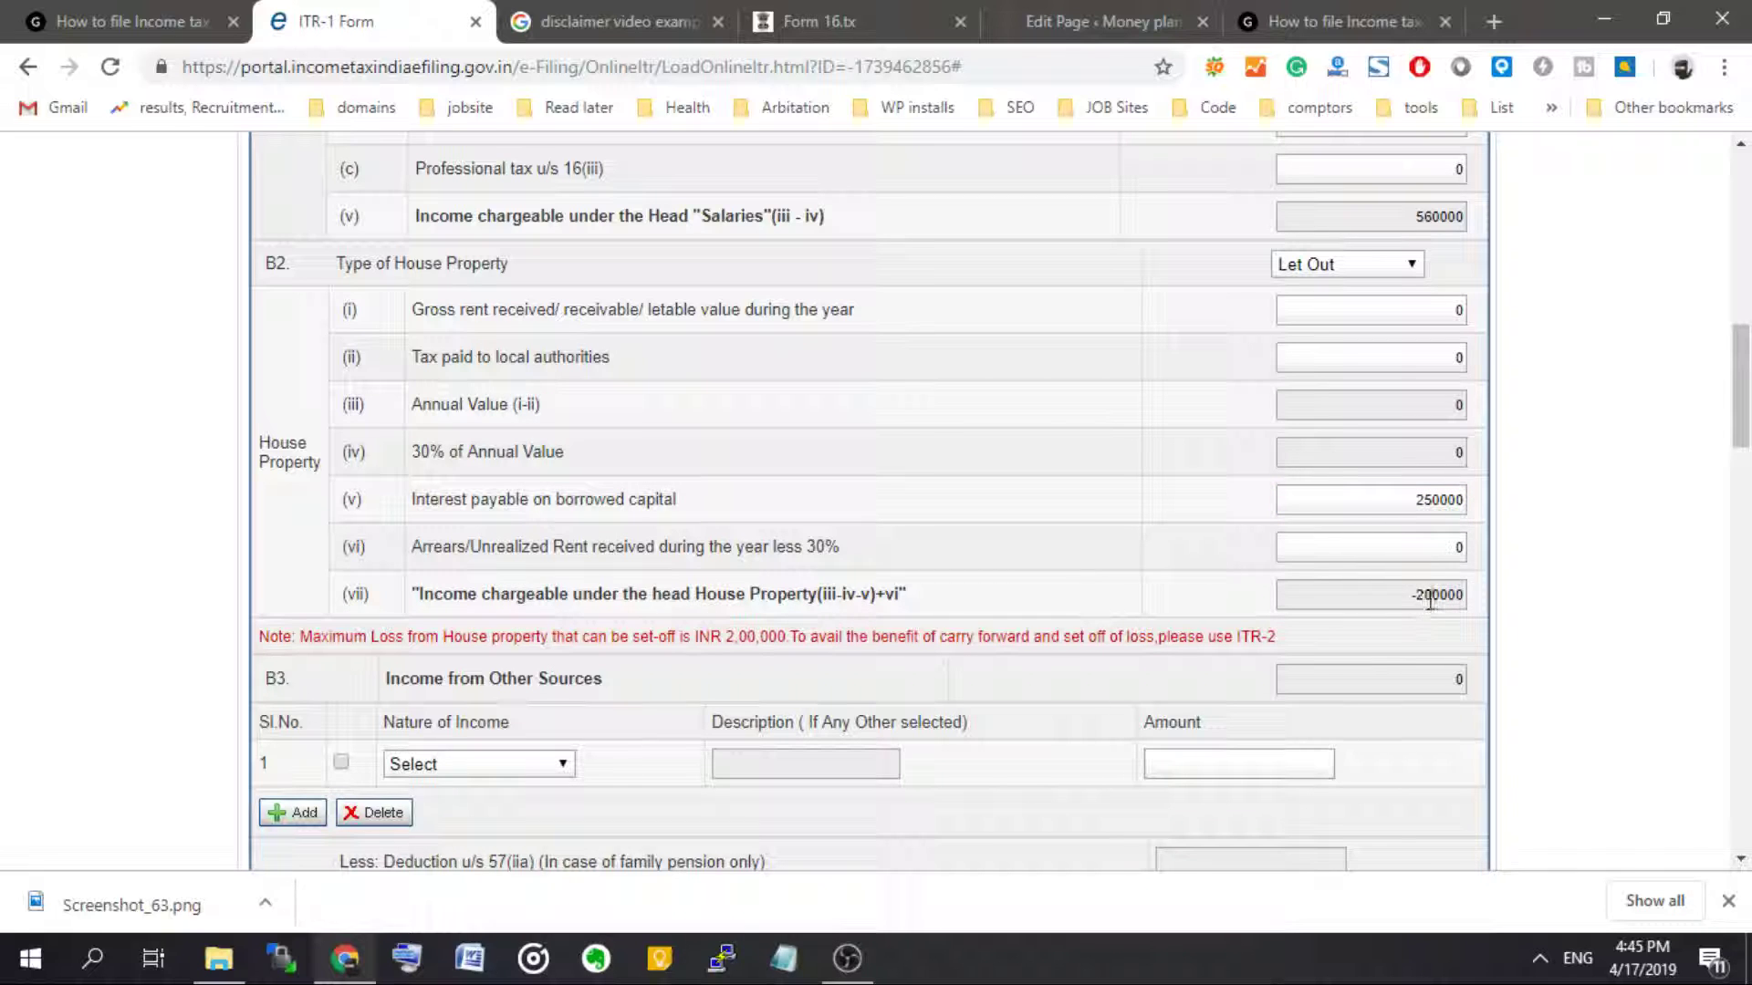
{"action": "scroll", "coordinate": [1536, 614], "scroll_direction": "up", "scroll_amount": 1}
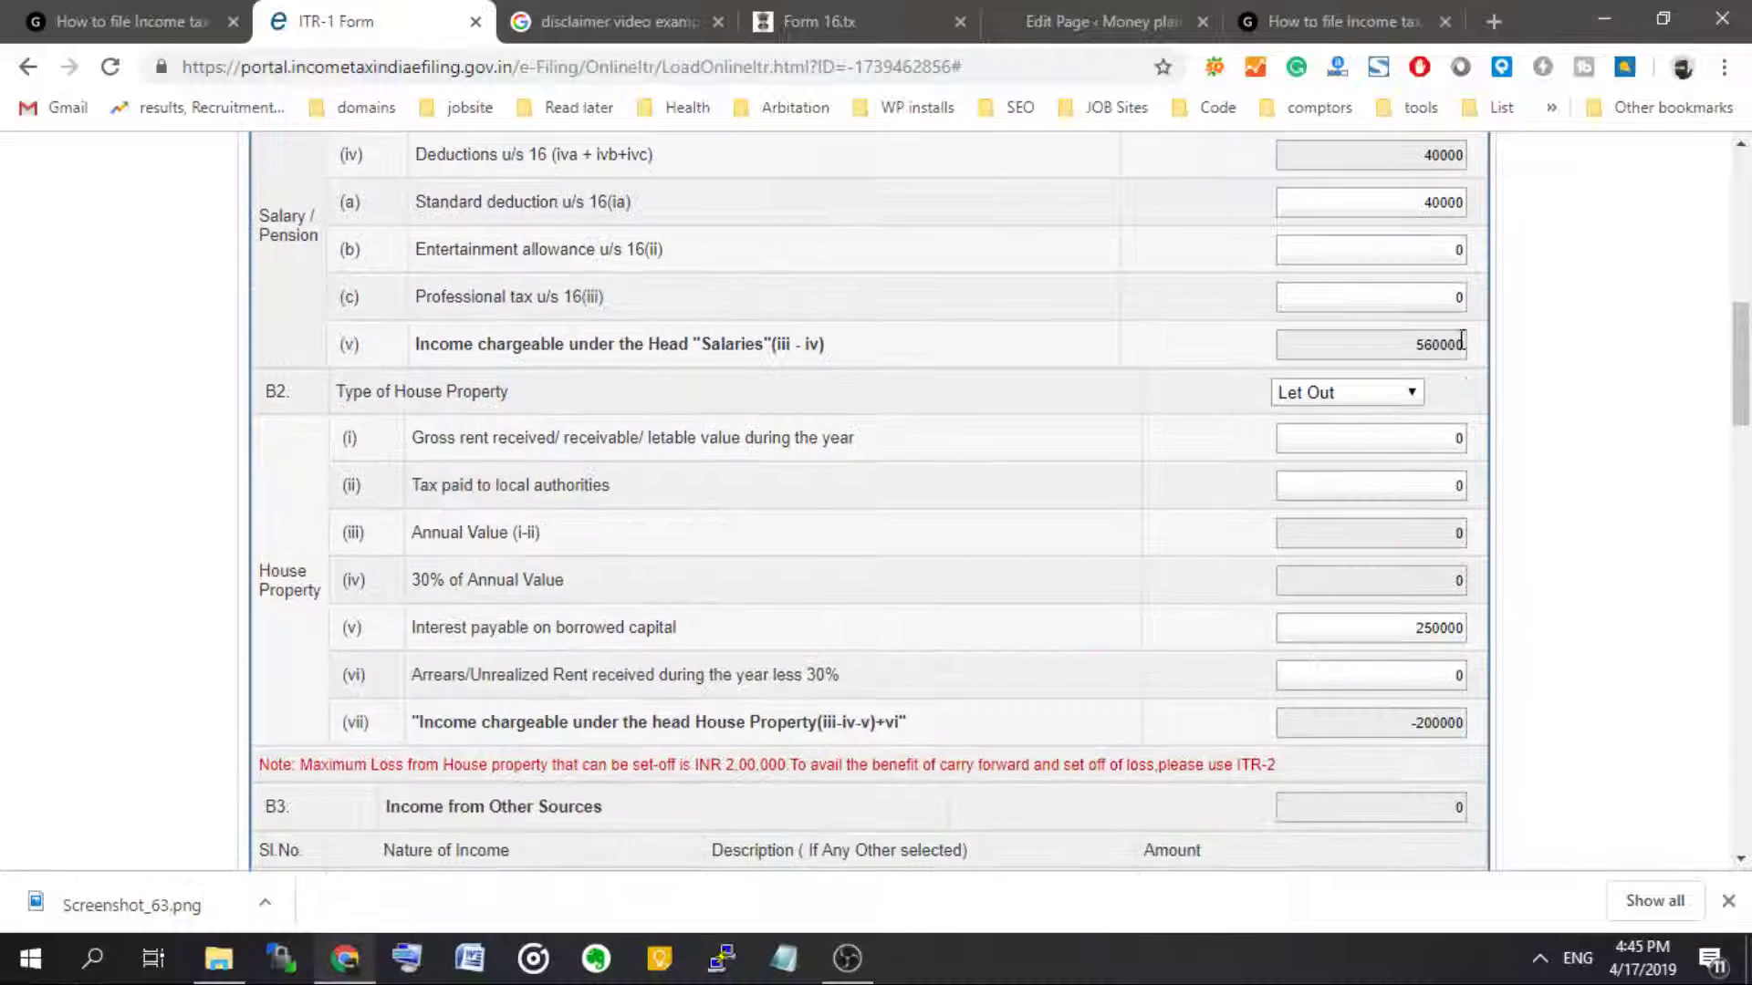
{"action": "scroll", "coordinate": [1497, 527], "scroll_direction": "down", "scroll_amount": 5}
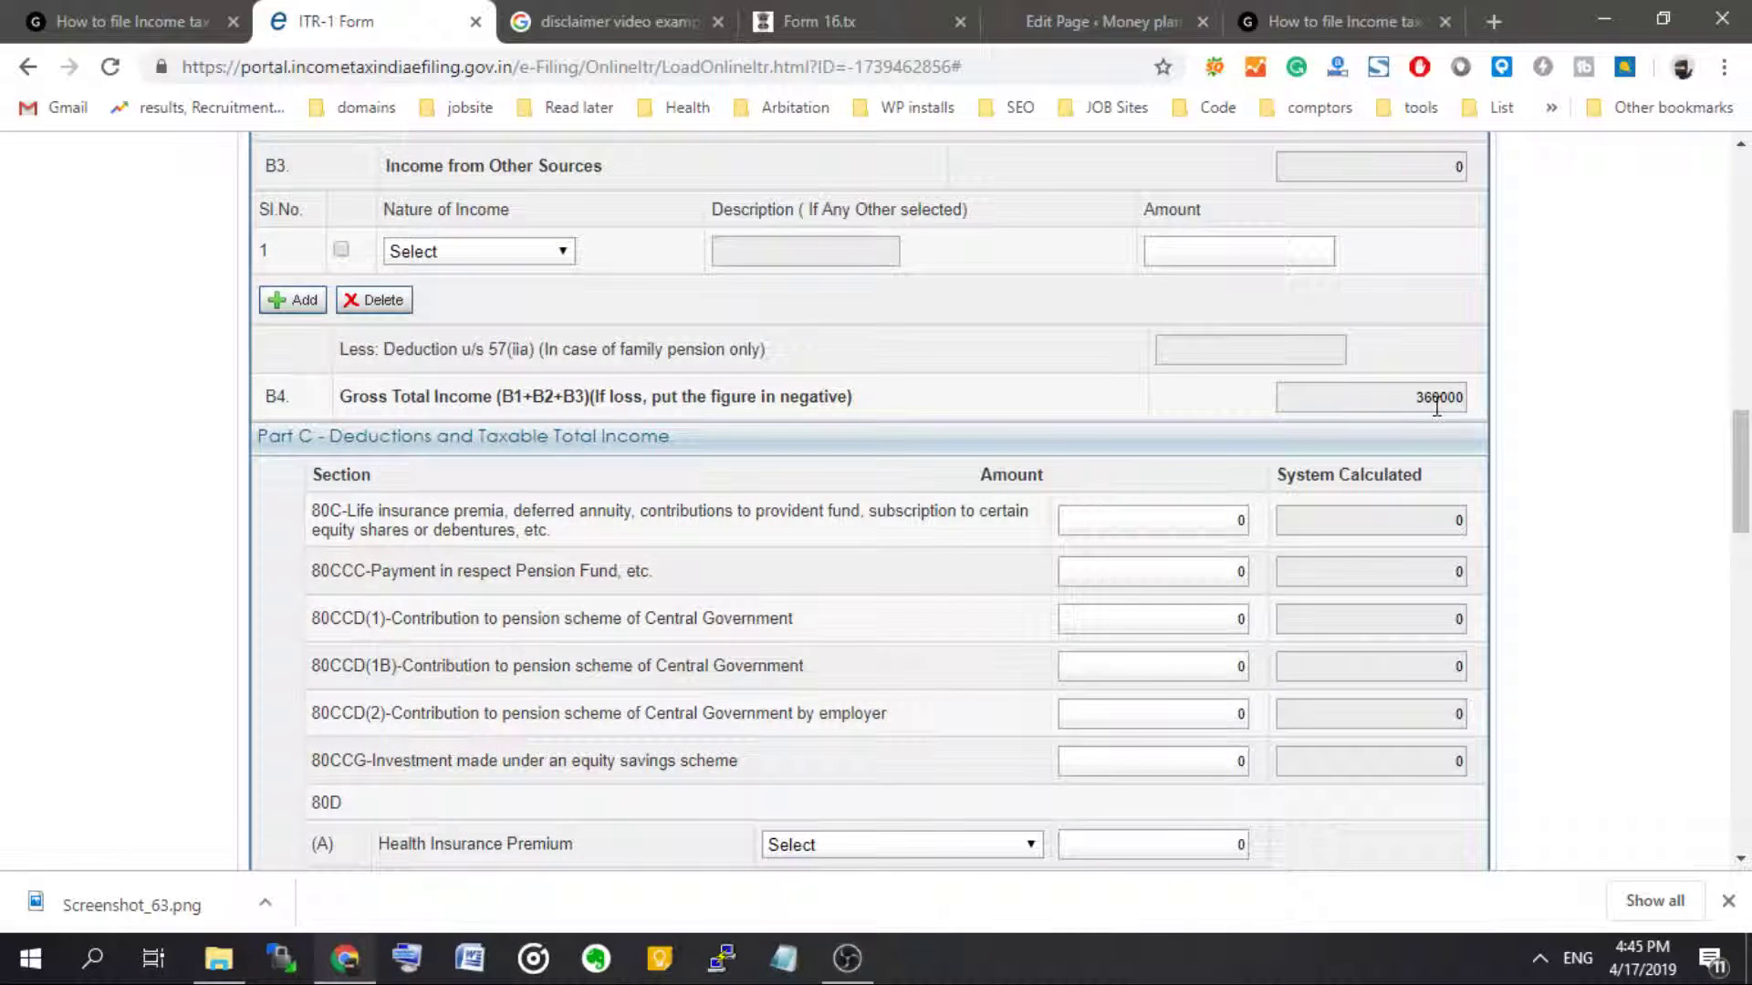
- Set the gross rent received during the year for the let out property to 120000
{"action": "scroll", "coordinate": [1529, 438], "scroll_direction": "up", "scroll_amount": 4}
{"action": "double_click", "coordinate": [1420, 369]}
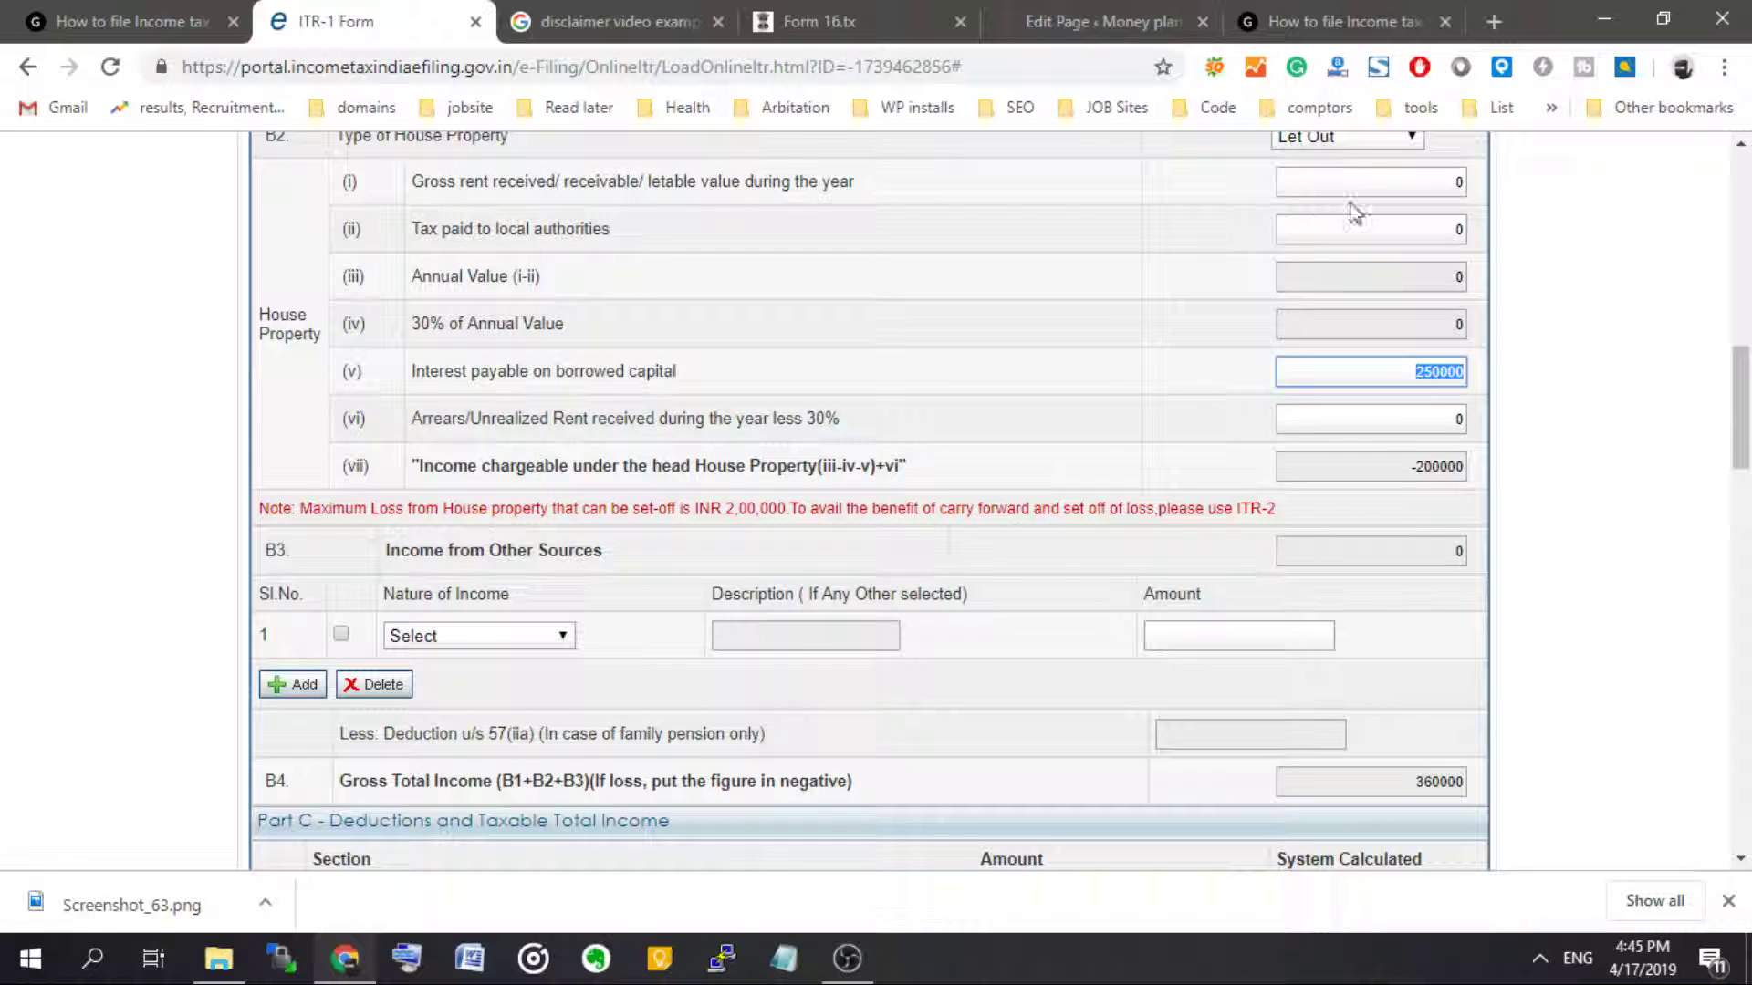
{"action": "scroll", "coordinate": [1017, 347], "scroll_direction": "up", "scroll_amount": 2}
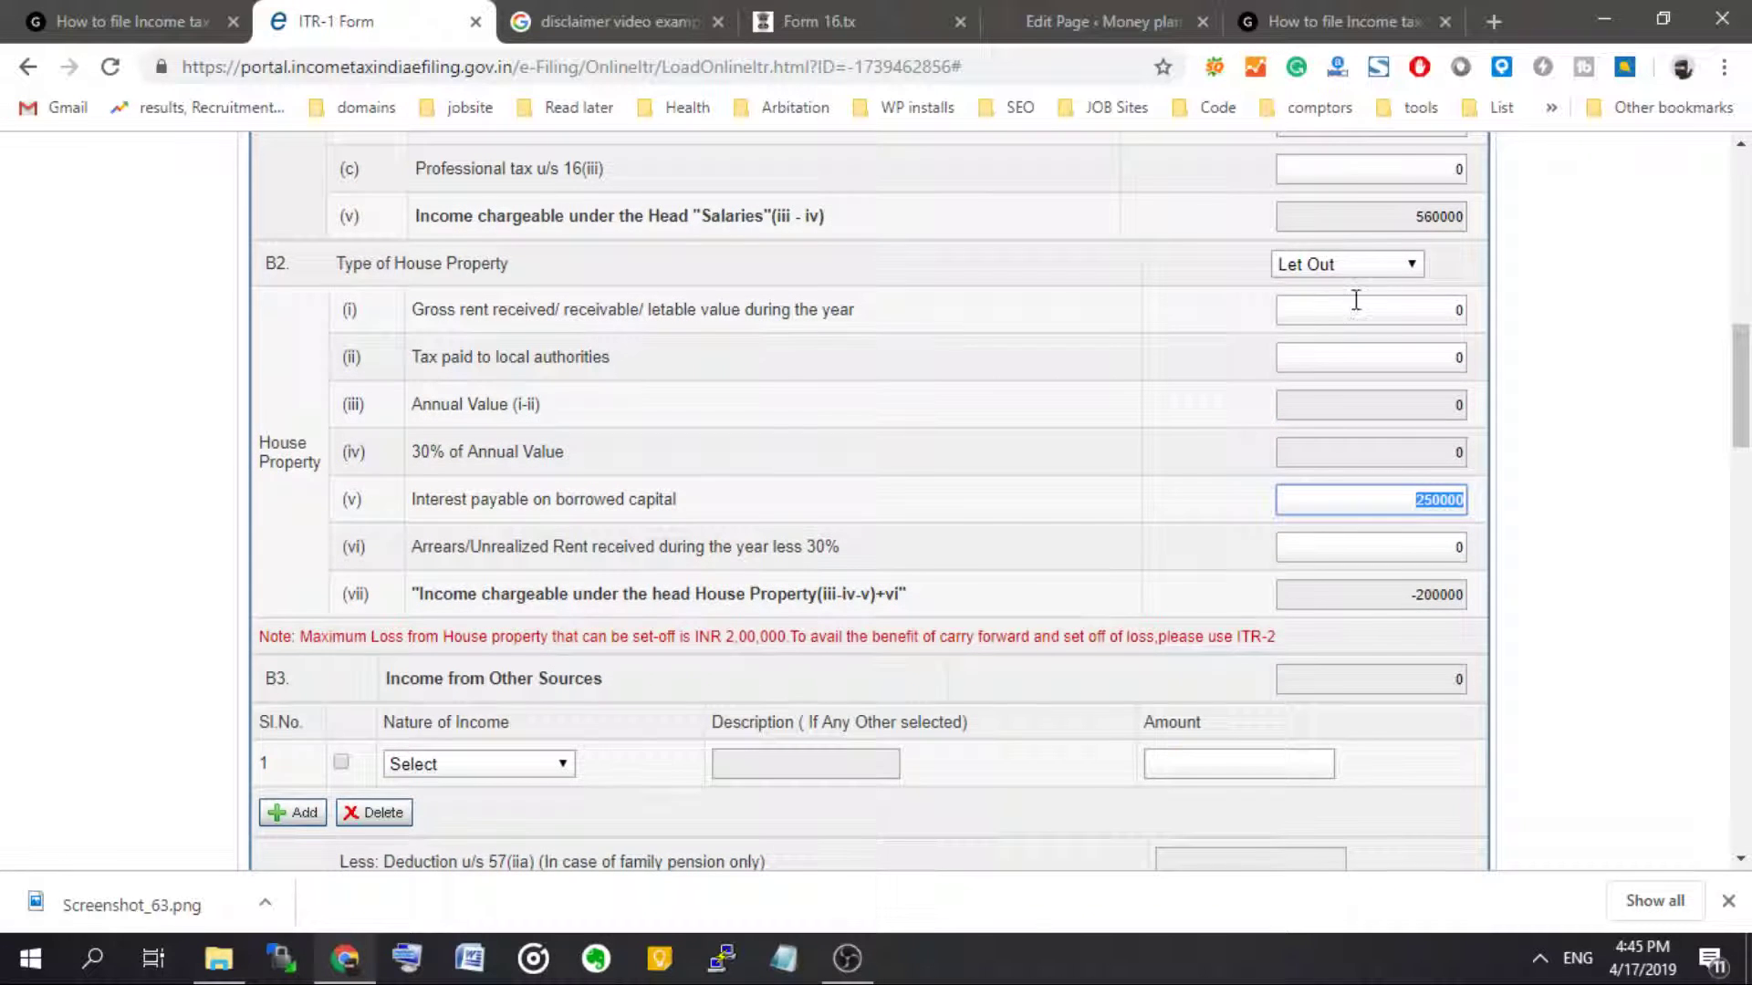
{"action": "left_click", "coordinate": [1412, 296]}
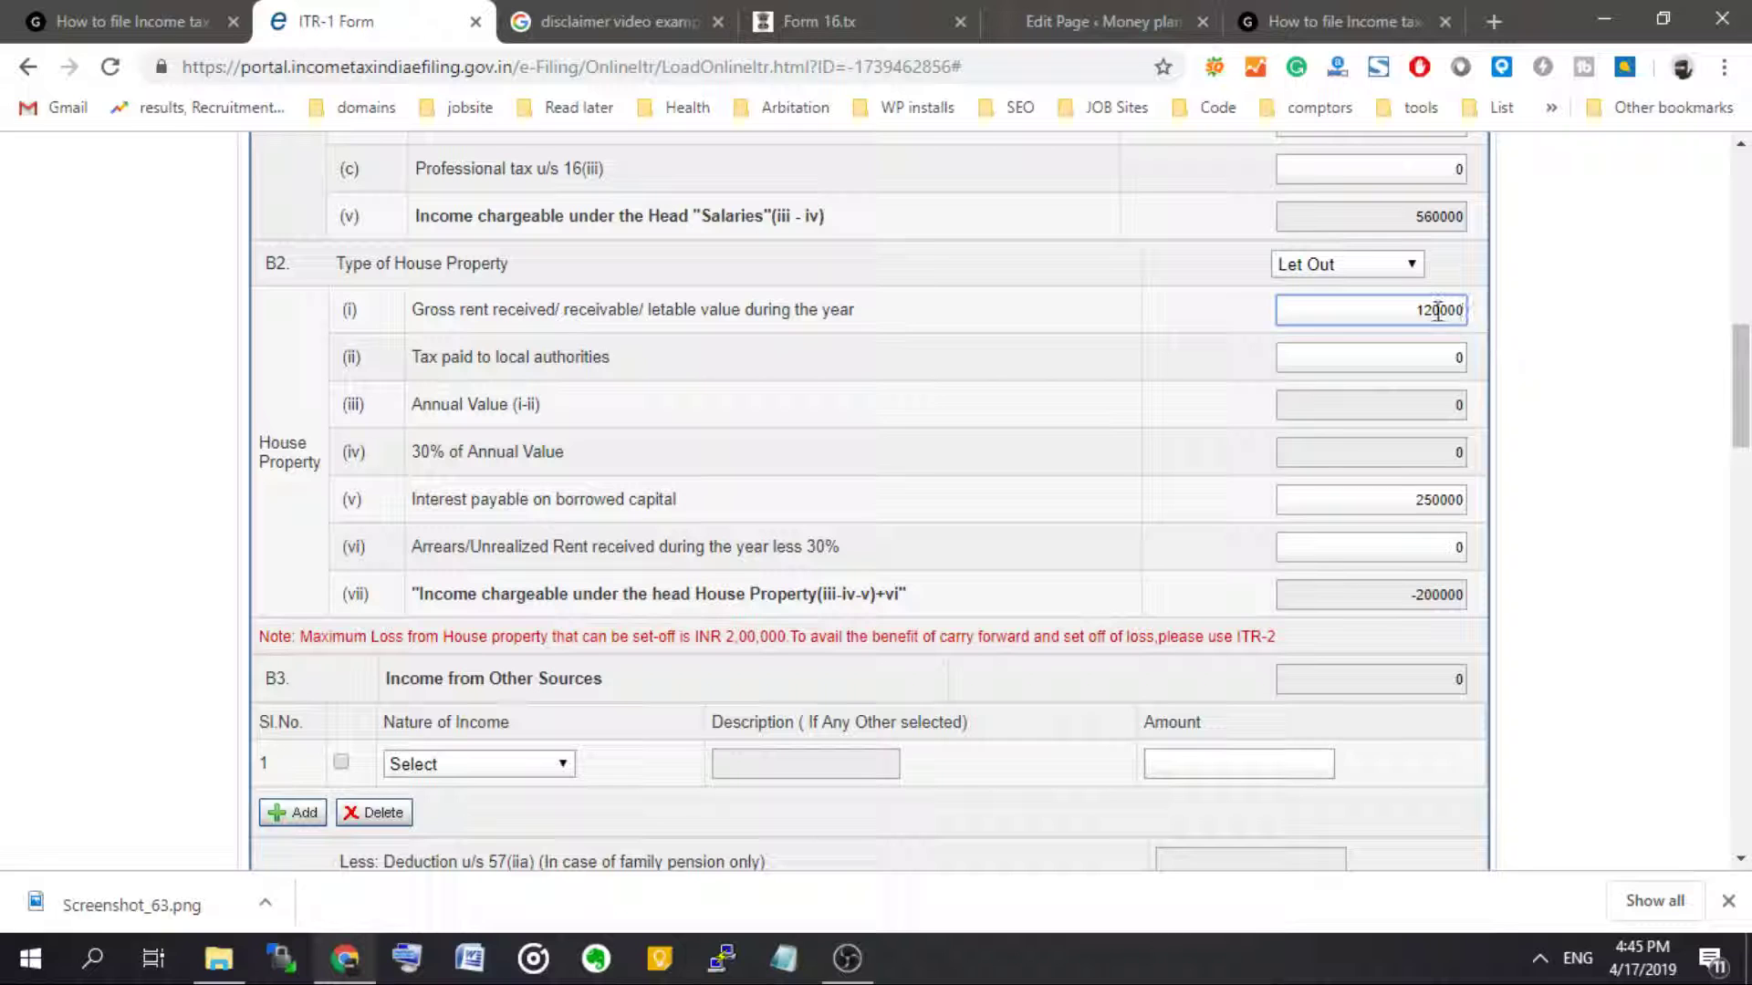
{"action": "left_click_drag", "start_coordinate": [1432, 311], "coordinate": [1488, 321]}
{"action": "left_click", "coordinate": [1440, 311]}
{"action": "left_click_drag", "start_coordinate": [1445, 311], "coordinate": [1467, 311]}
- Try 10000 as the tax paid to local authorities and clear it back to 0
{"action": "left_click", "coordinate": [1339, 351]}
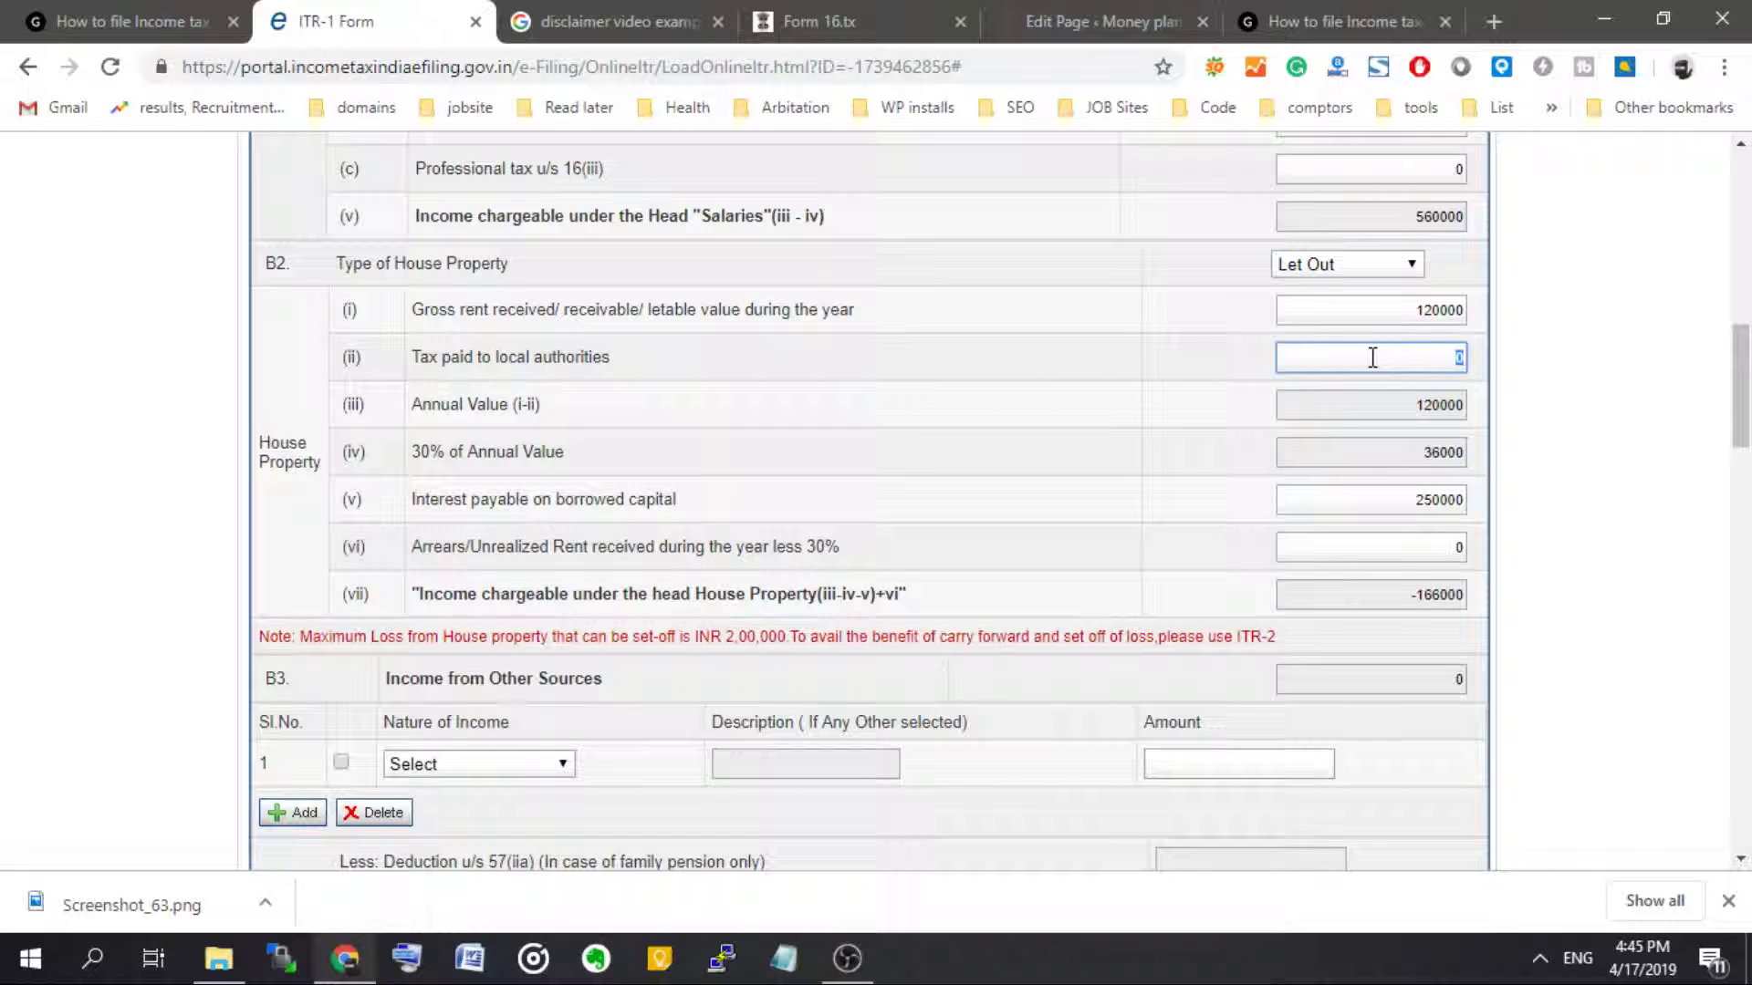
{"action": "type", "text": "10000"}
{"action": "left_click", "coordinate": [1169, 407]}
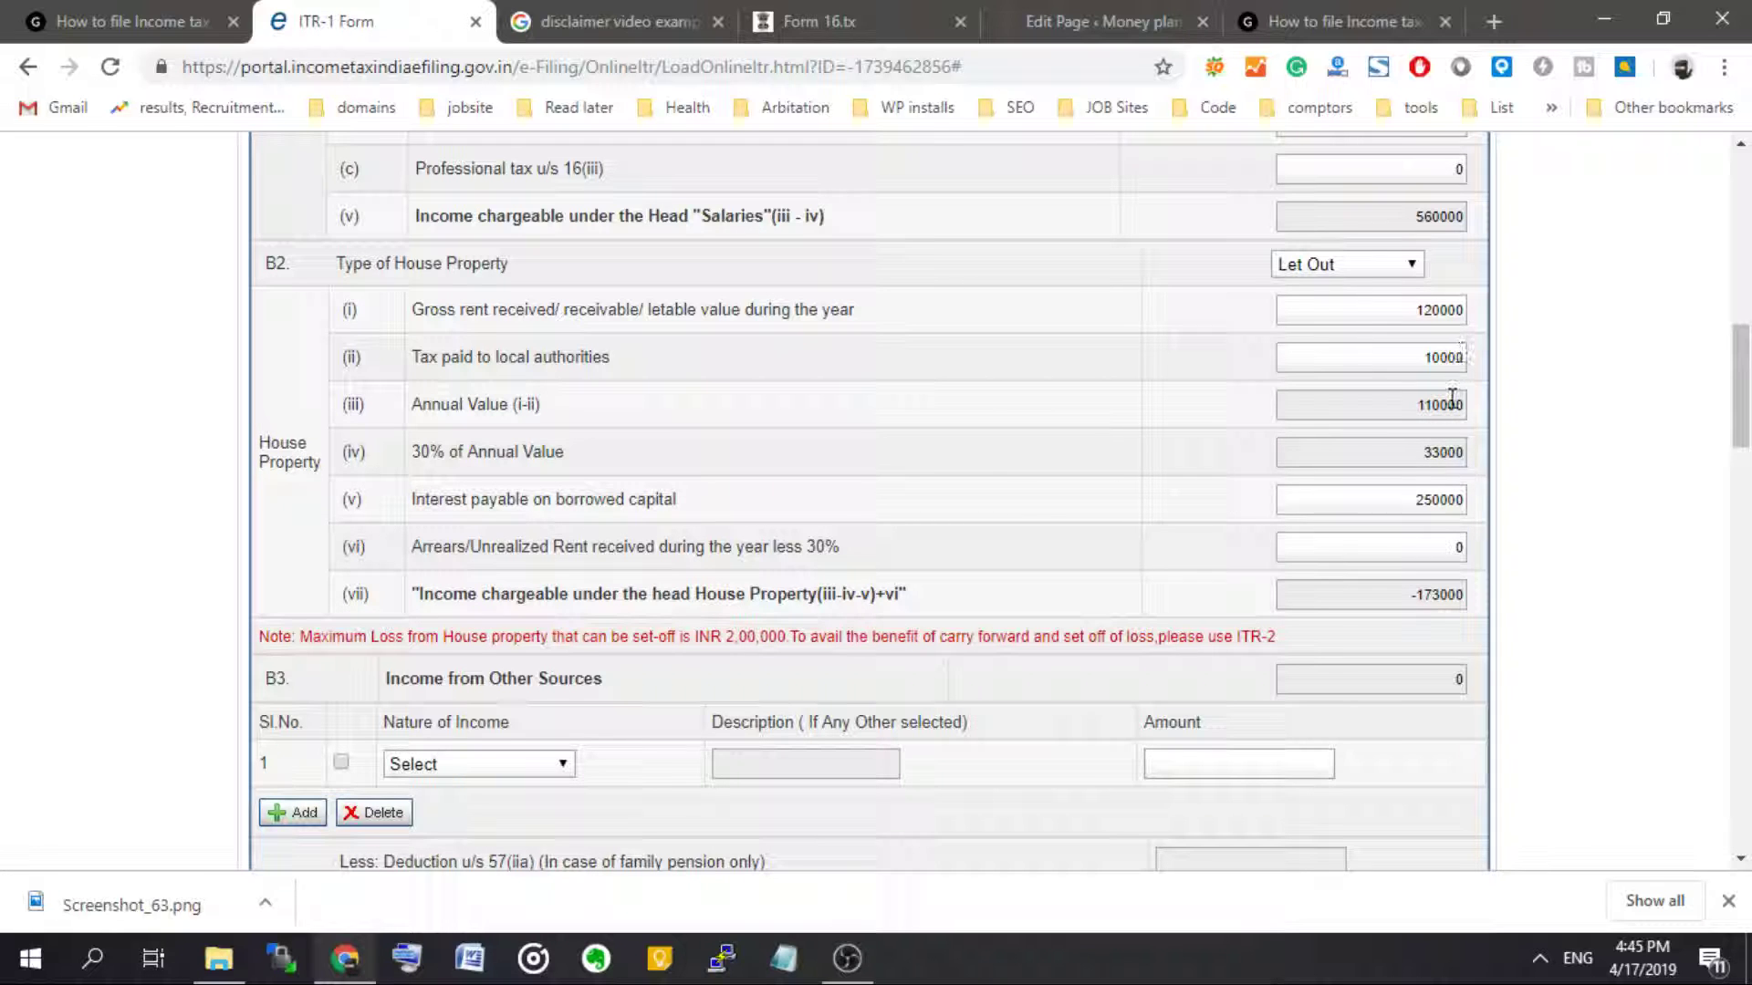
{"action": "double_click", "coordinate": [1454, 357]}
{"action": "key", "text": "BackSpace"}
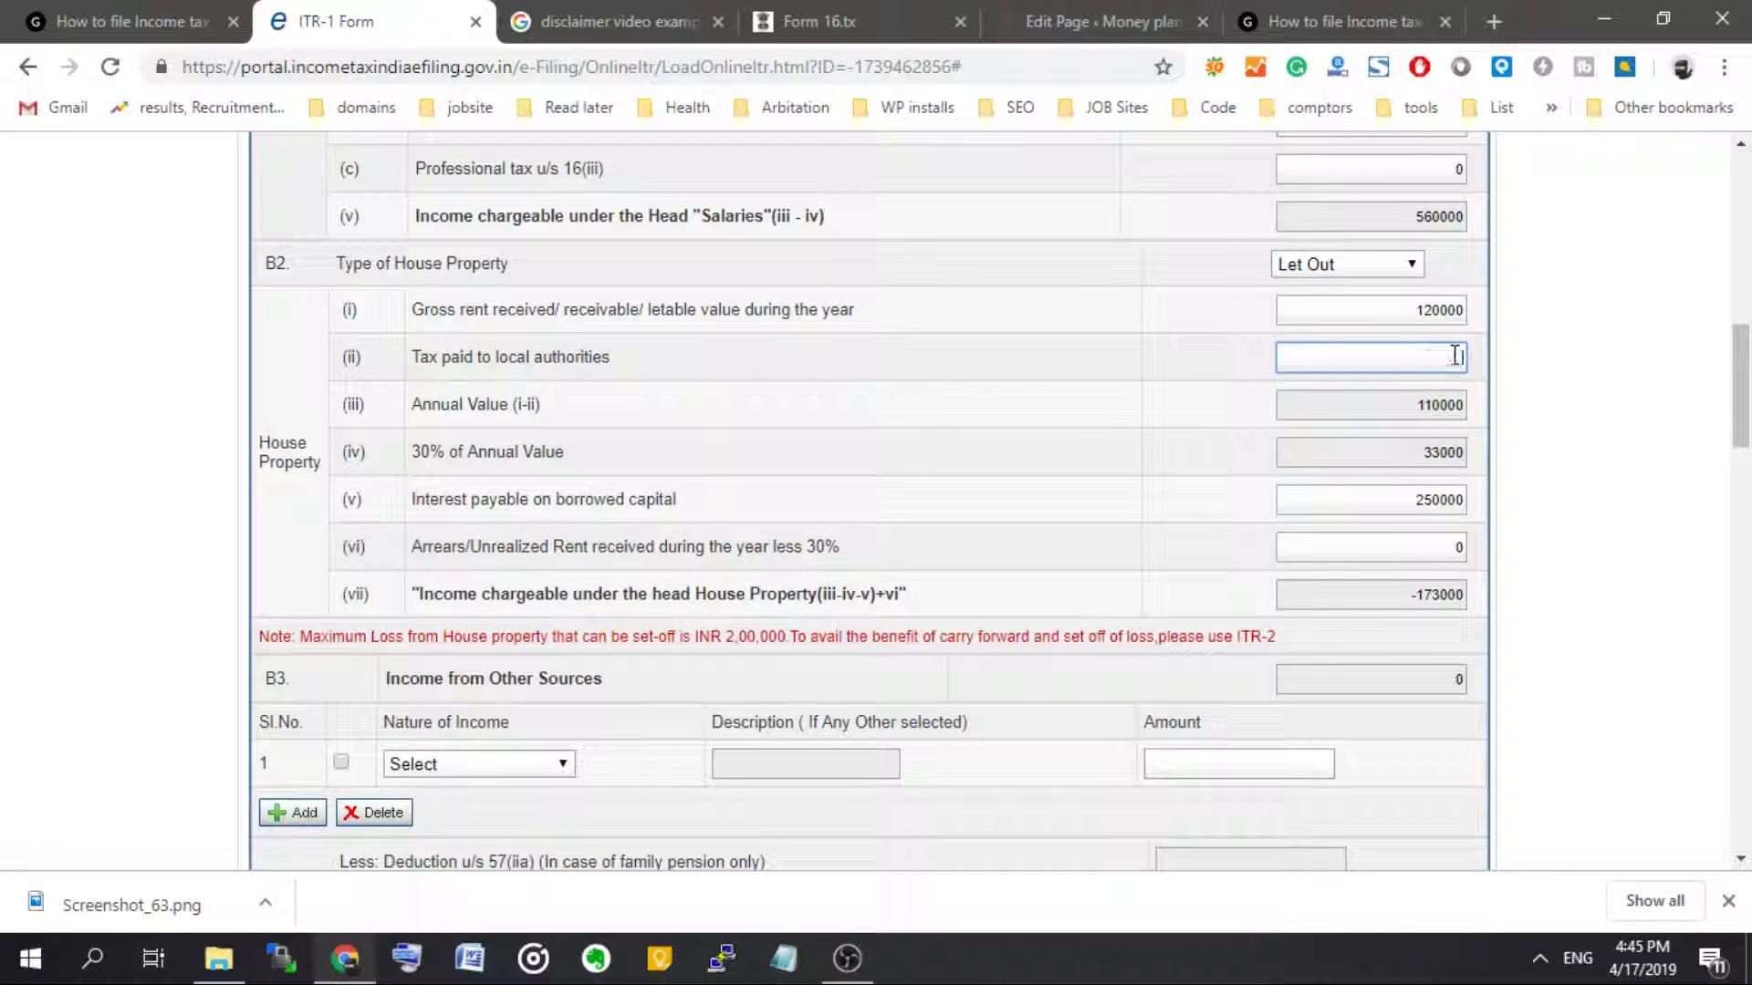
{"action": "left_click", "coordinate": [1529, 398]}
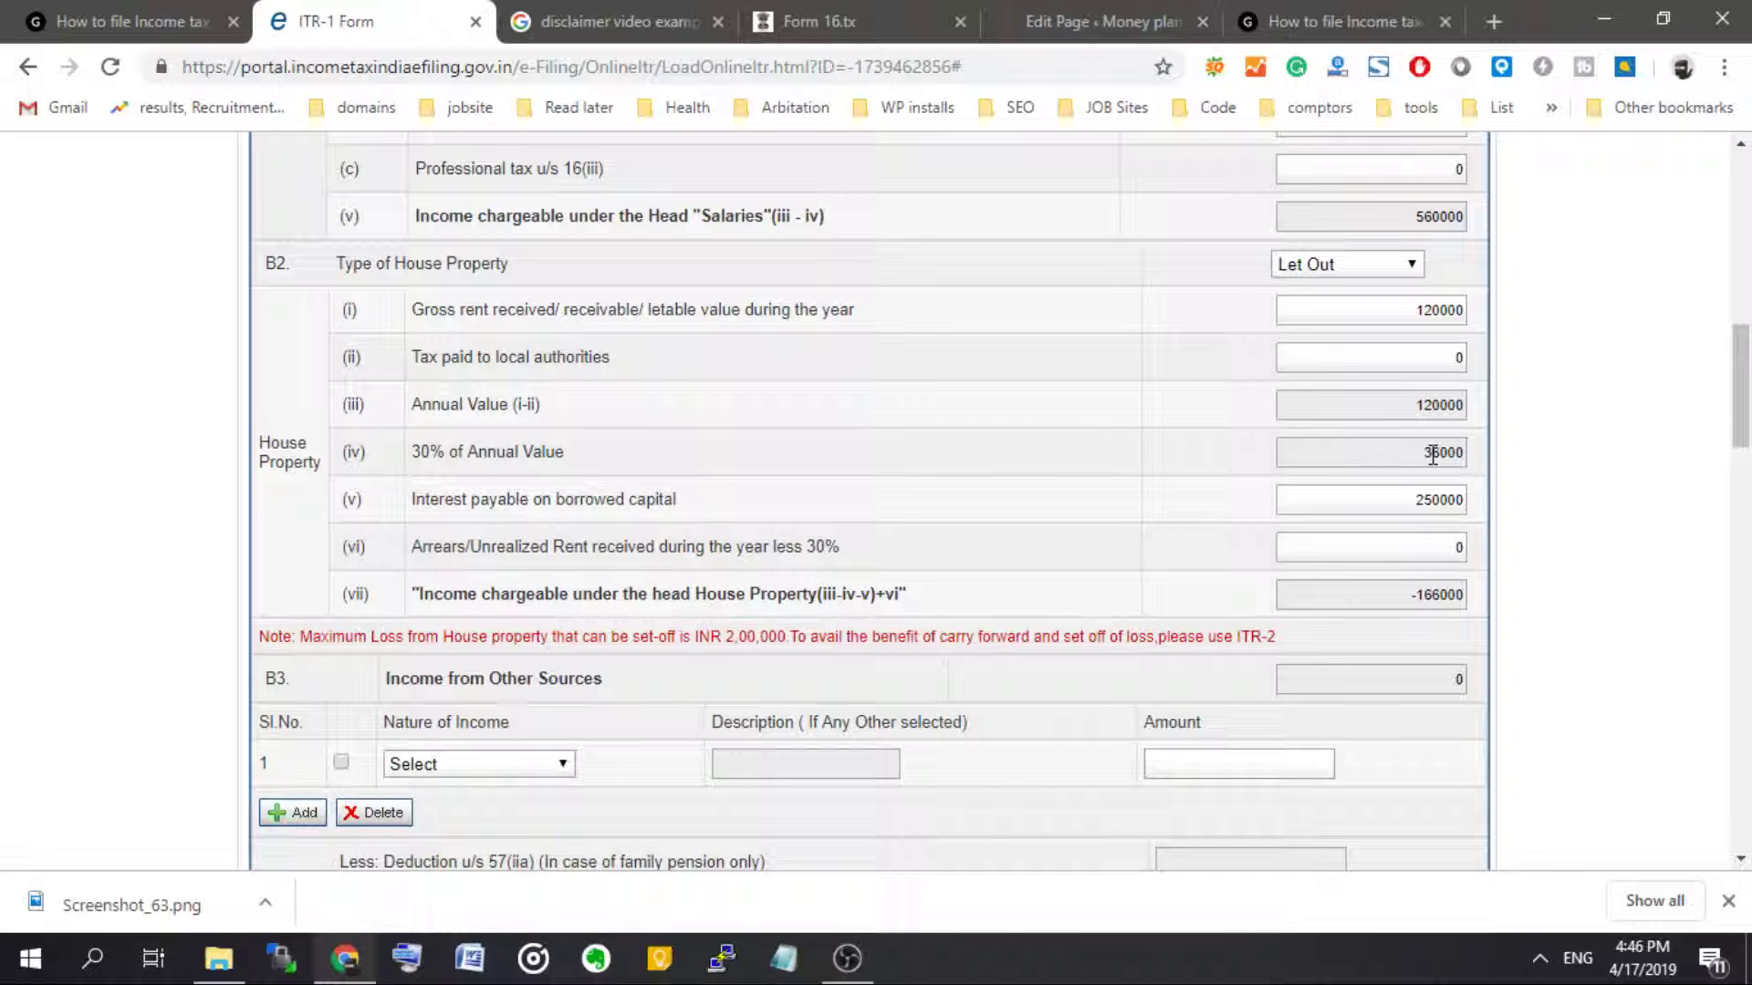
- Set the interest payable on borrowed capital to 0 and check the house property income against the Gross Total Income
{"action": "double_click", "coordinate": [1448, 498]}
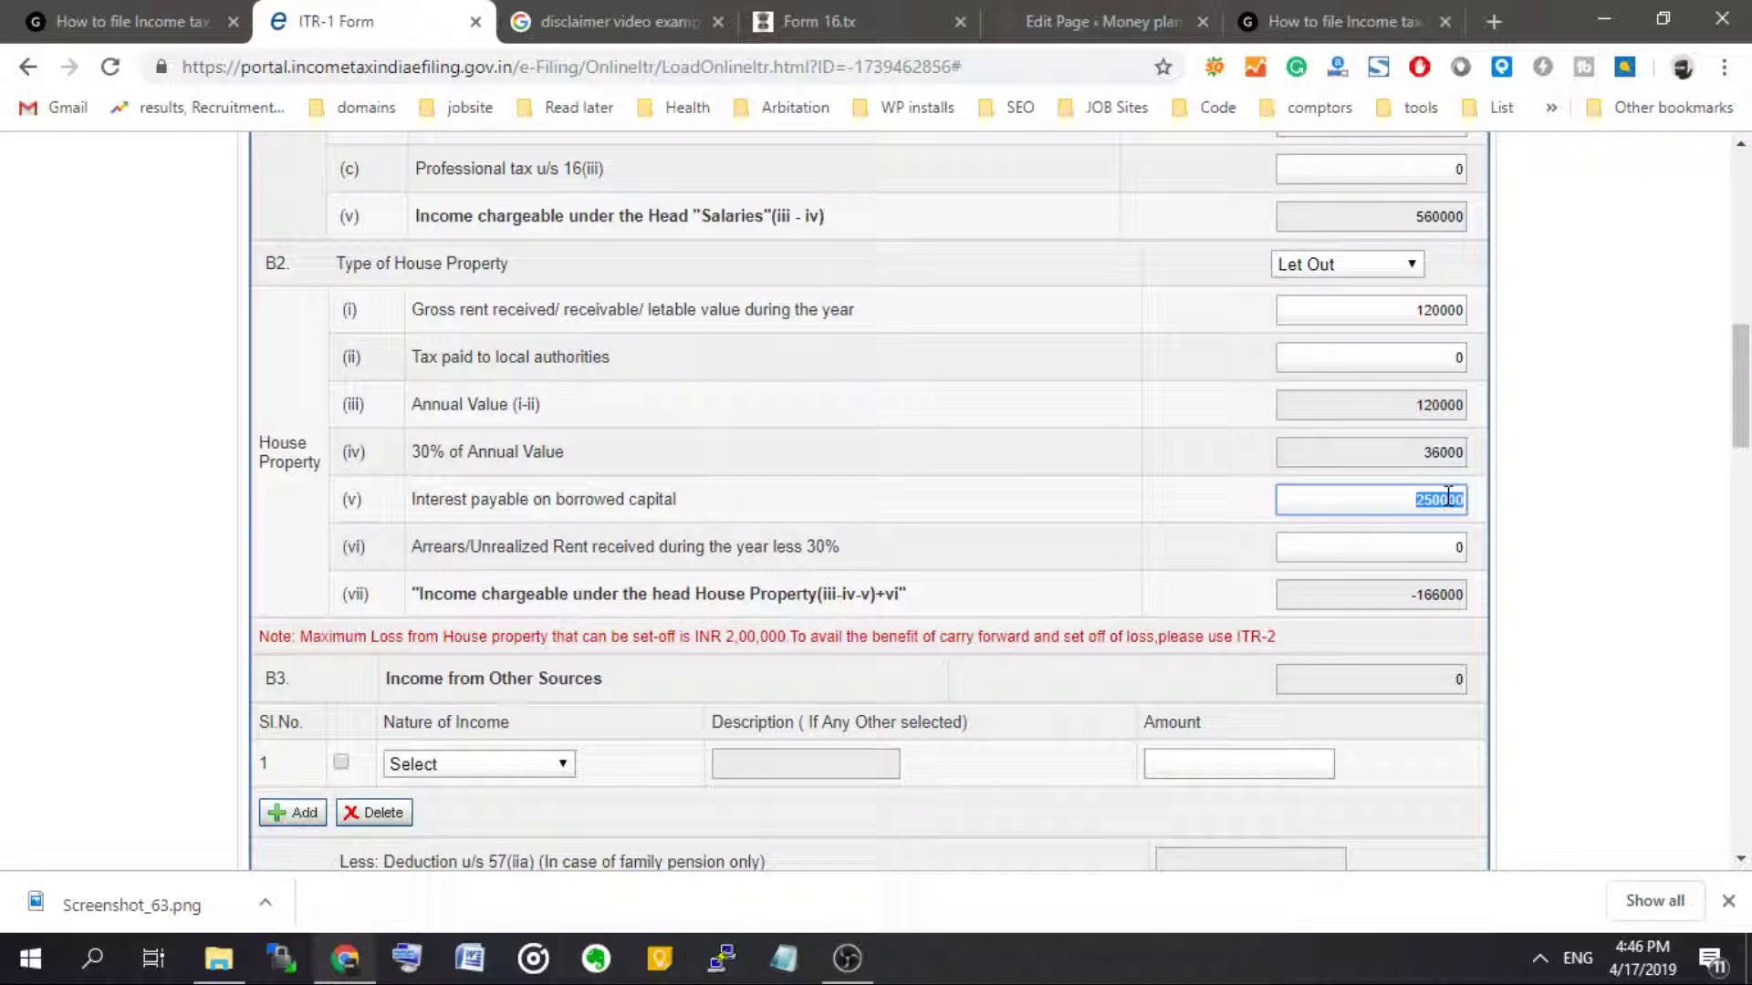
{"action": "type", "text": "0"}
{"action": "left_click", "coordinate": [1556, 555]}
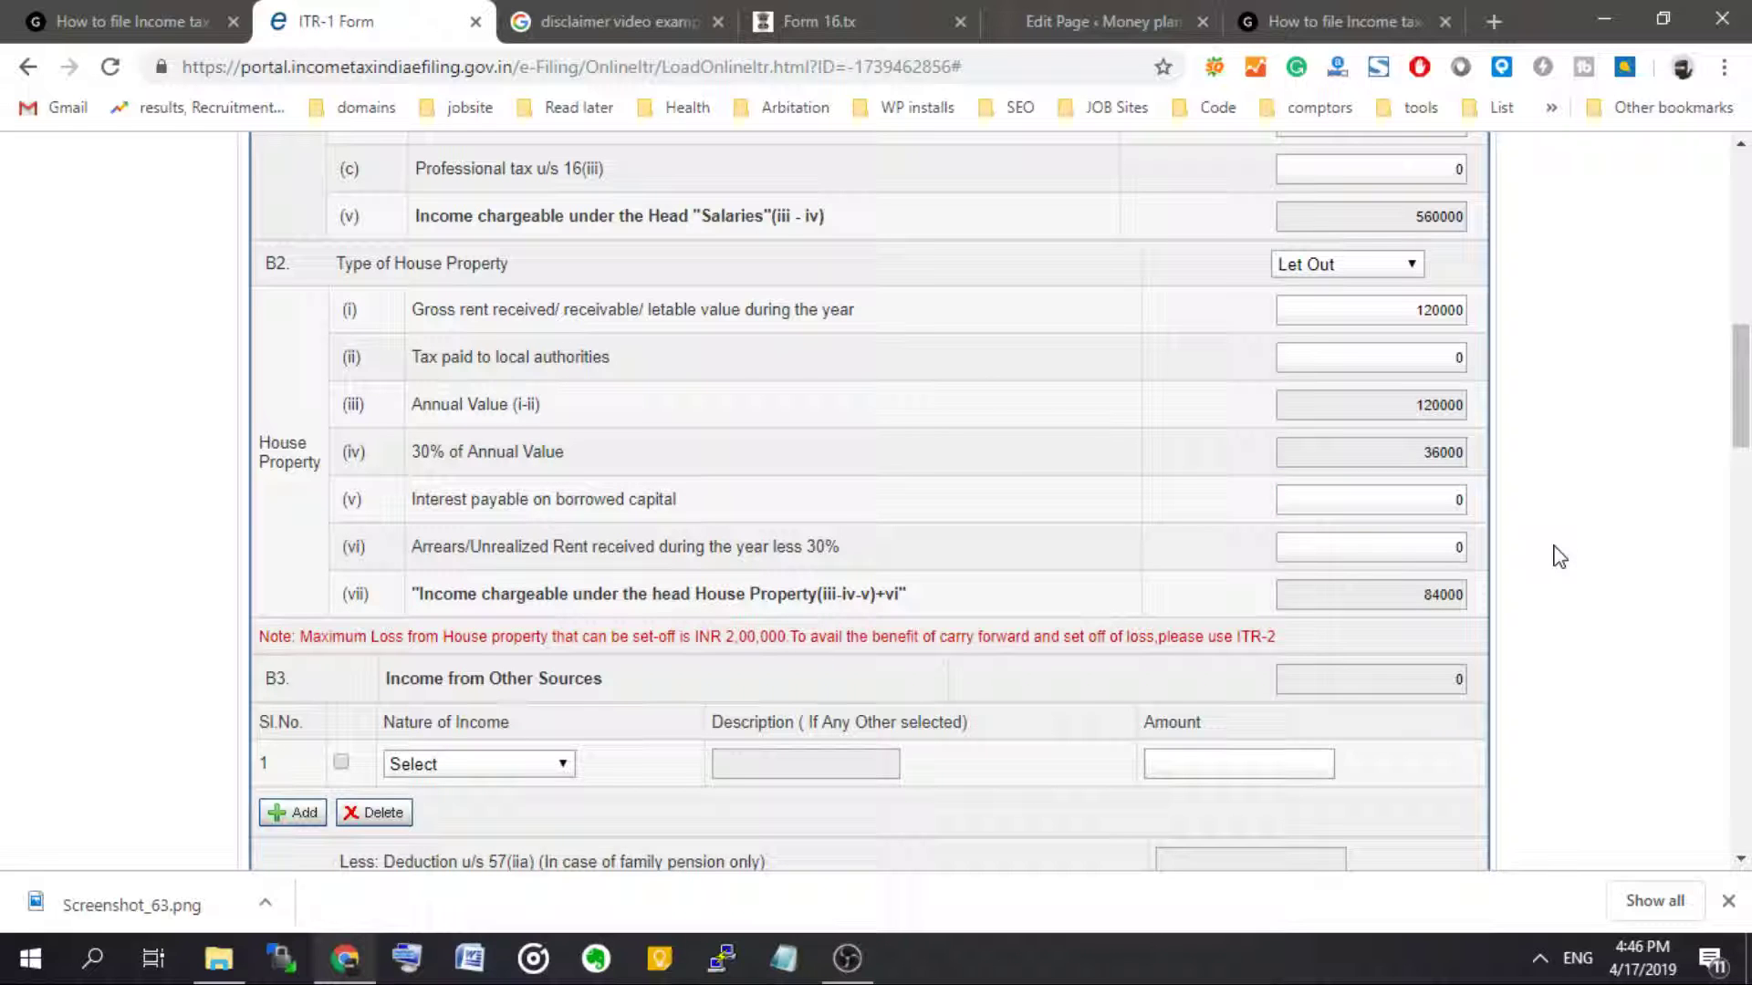
{"action": "double_click", "coordinate": [1427, 598]}
{"action": "scroll", "coordinate": [1514, 625], "scroll_direction": "down", "scroll_amount": 8}
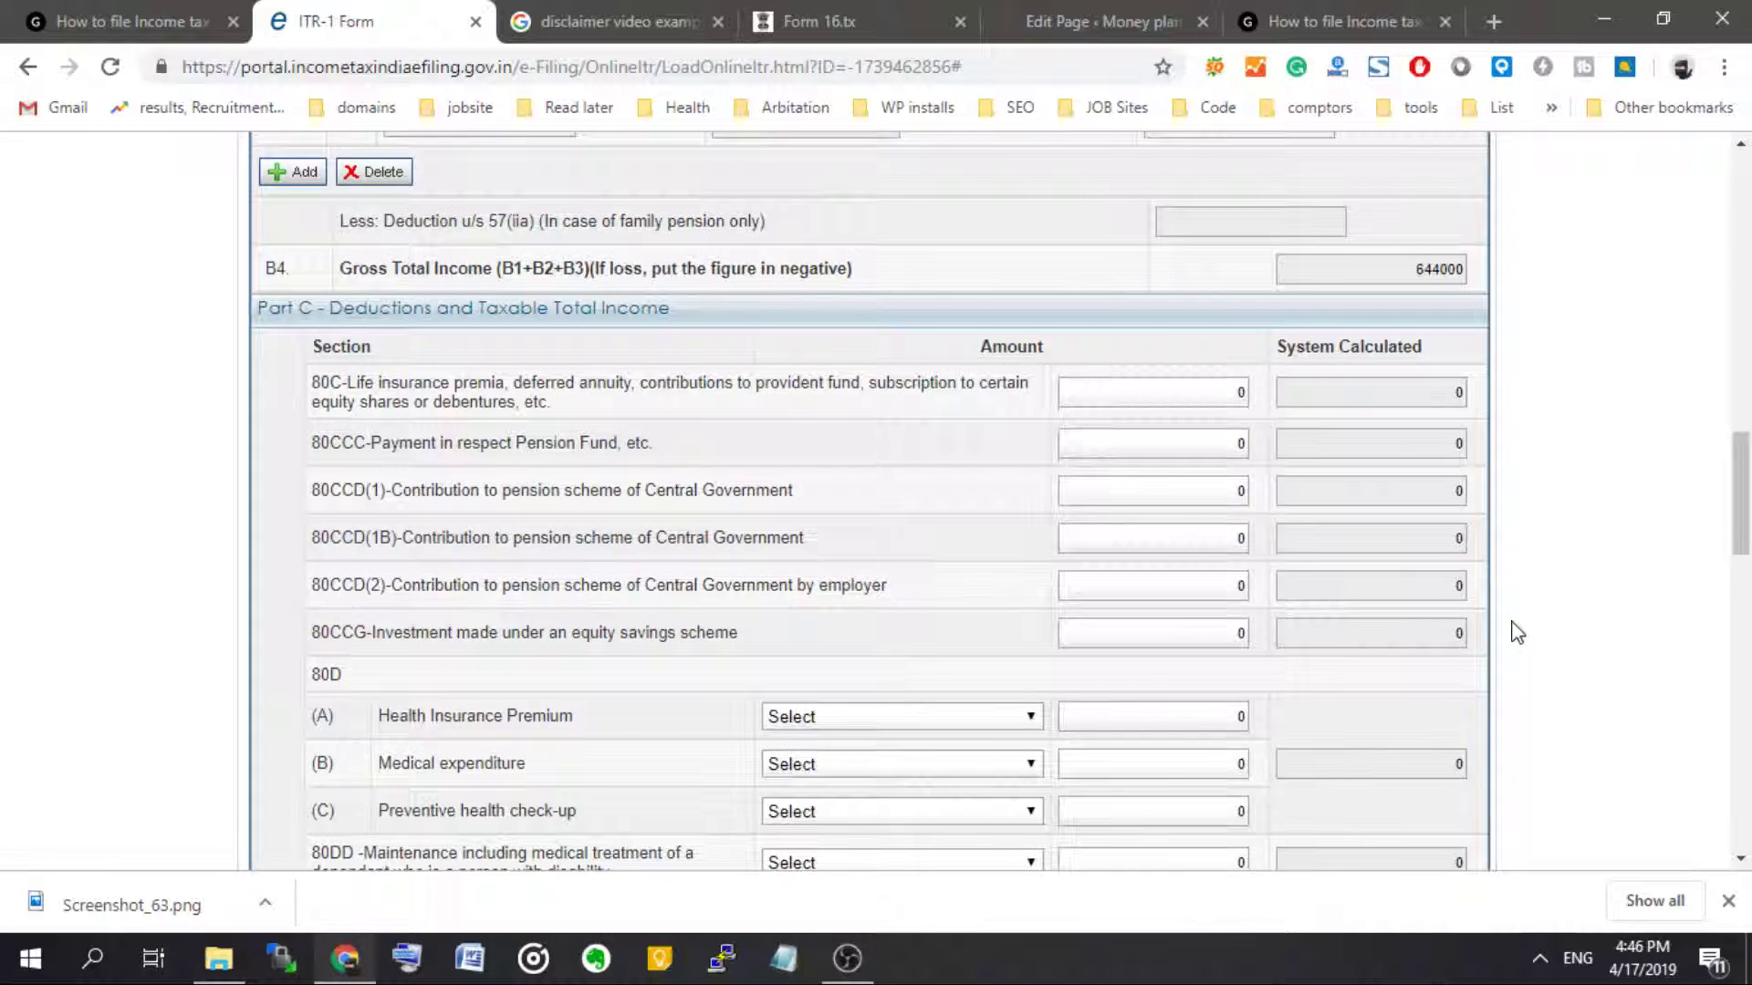
- Set the arrears/unrealized rent received during the year to 20000
{"action": "scroll", "coordinate": [1514, 626], "scroll_direction": "up", "scroll_amount": 10}
{"action": "scroll", "coordinate": [1517, 632], "scroll_direction": "down", "scroll_amount": 3}
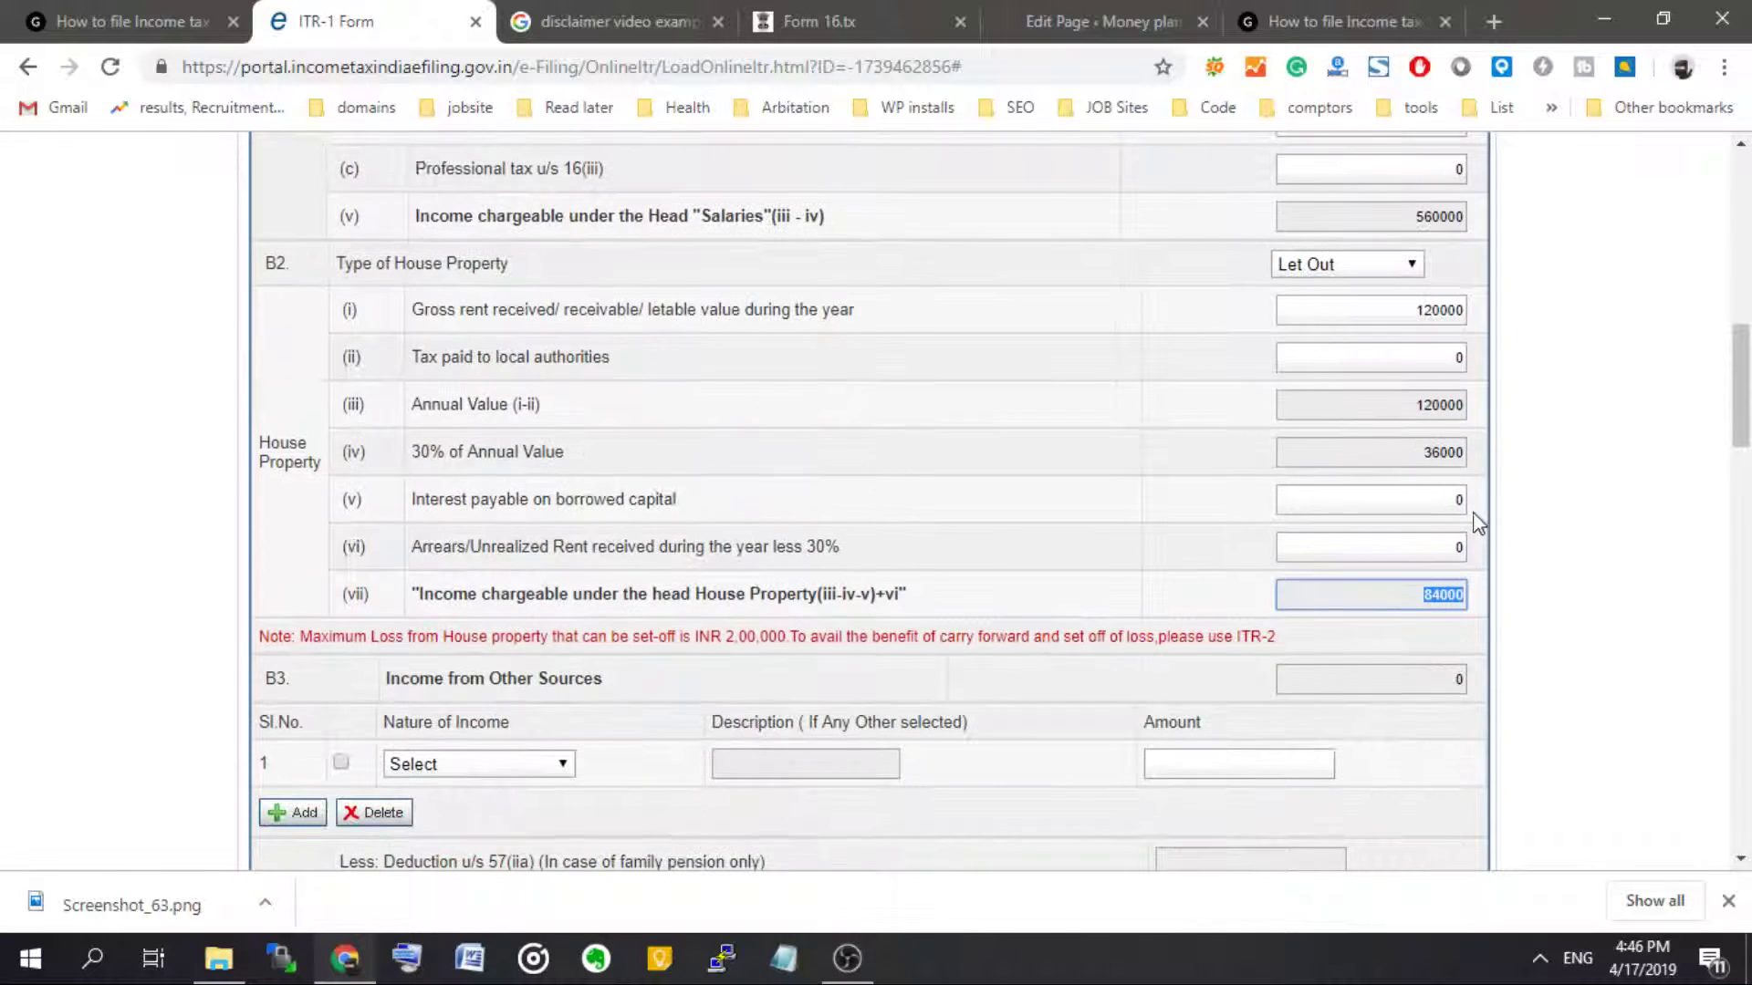
{"action": "left_click", "coordinate": [1423, 537]}
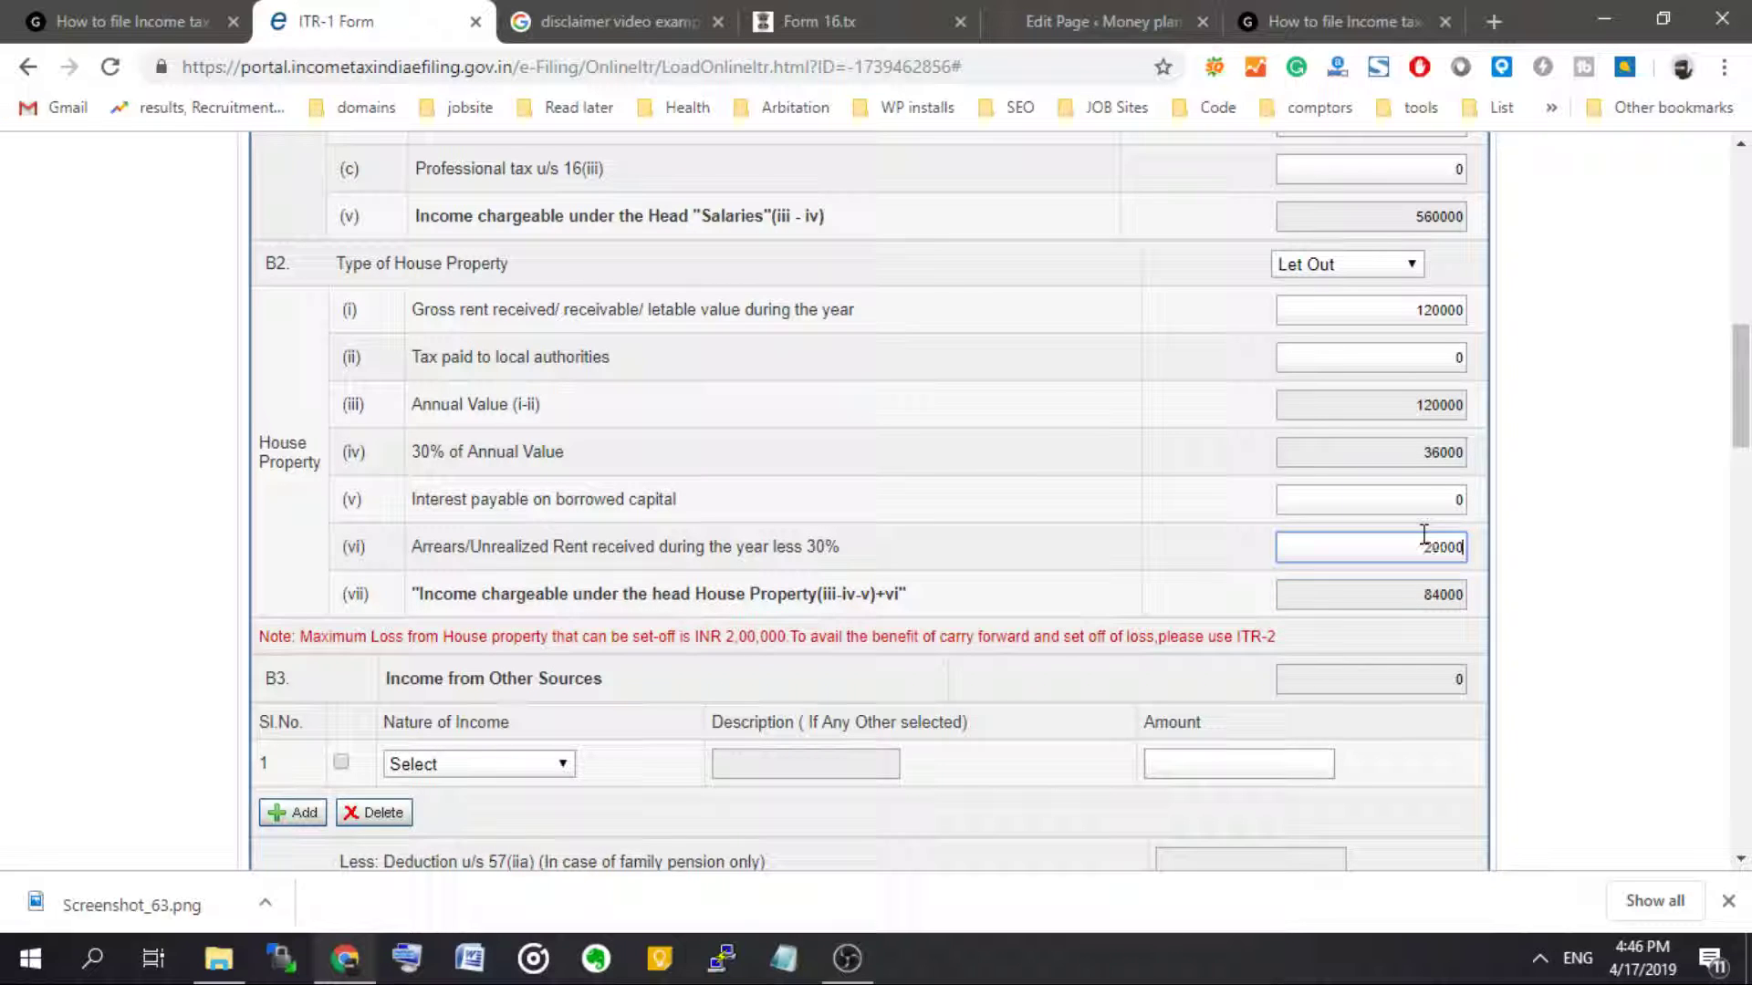
{"action": "left_click", "coordinate": [1574, 571]}
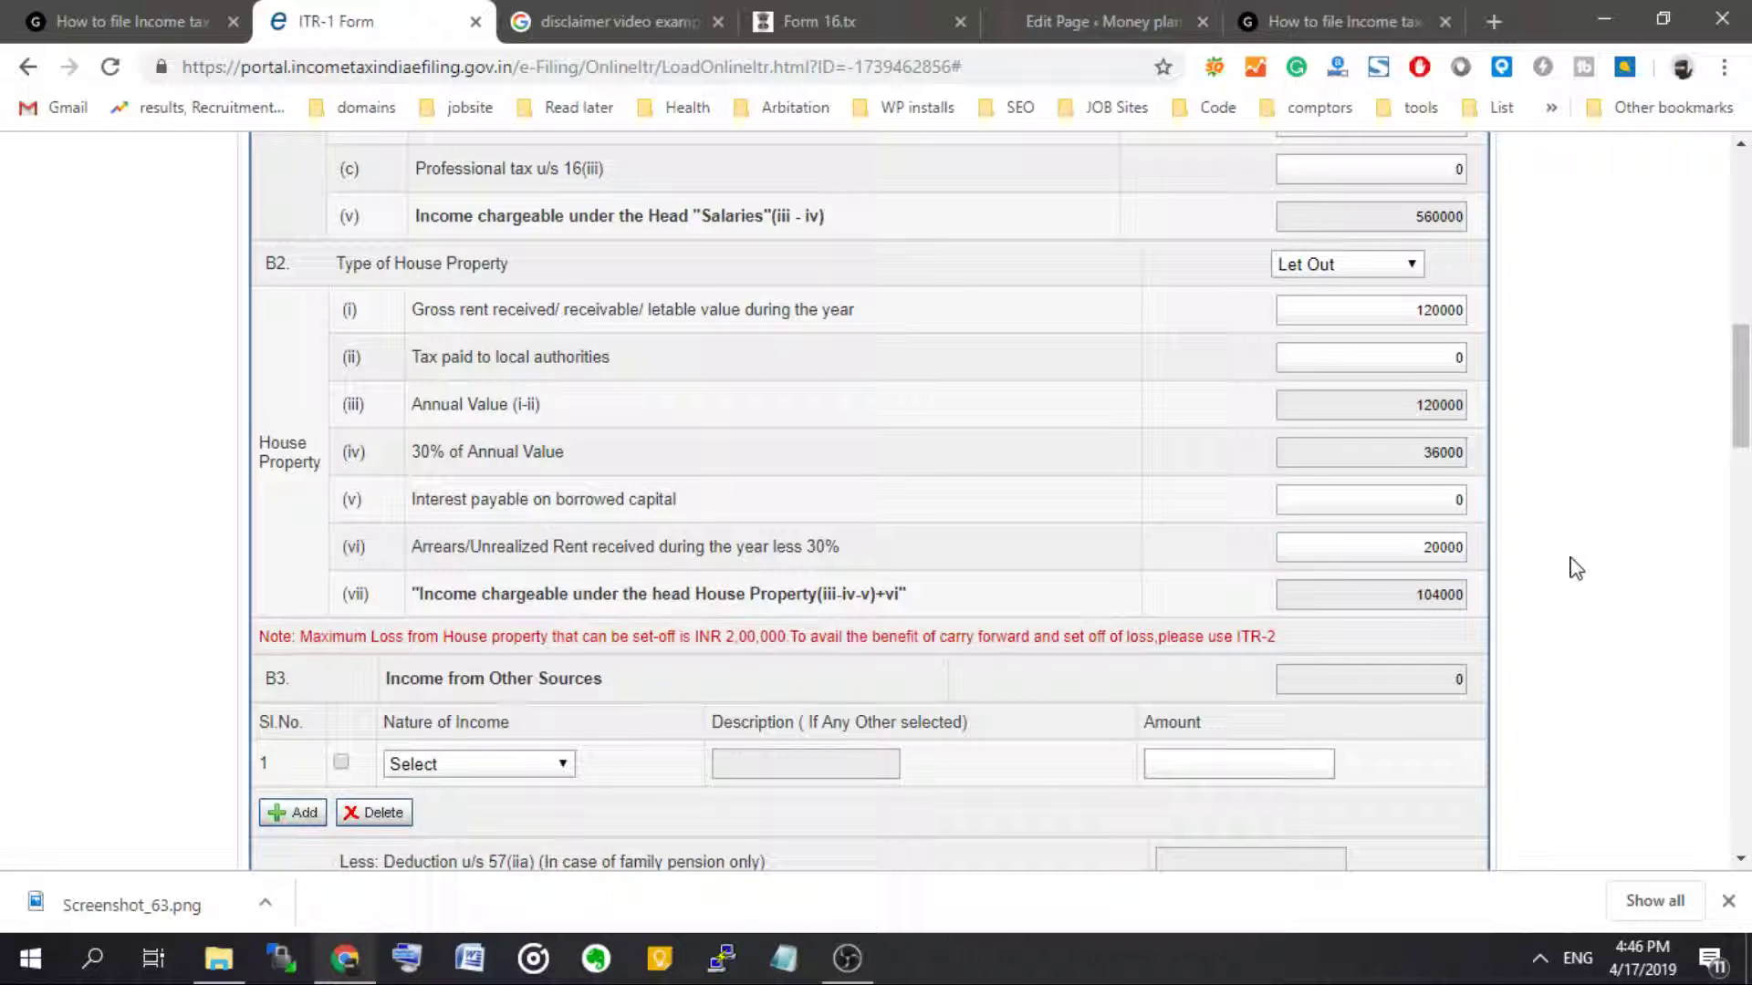
- Change the arrears/unrealized rent to 100000 and check the house property income and Gross Total Income
{"action": "left_click", "coordinate": [1449, 558]}
{"action": "type", "text": "1"}
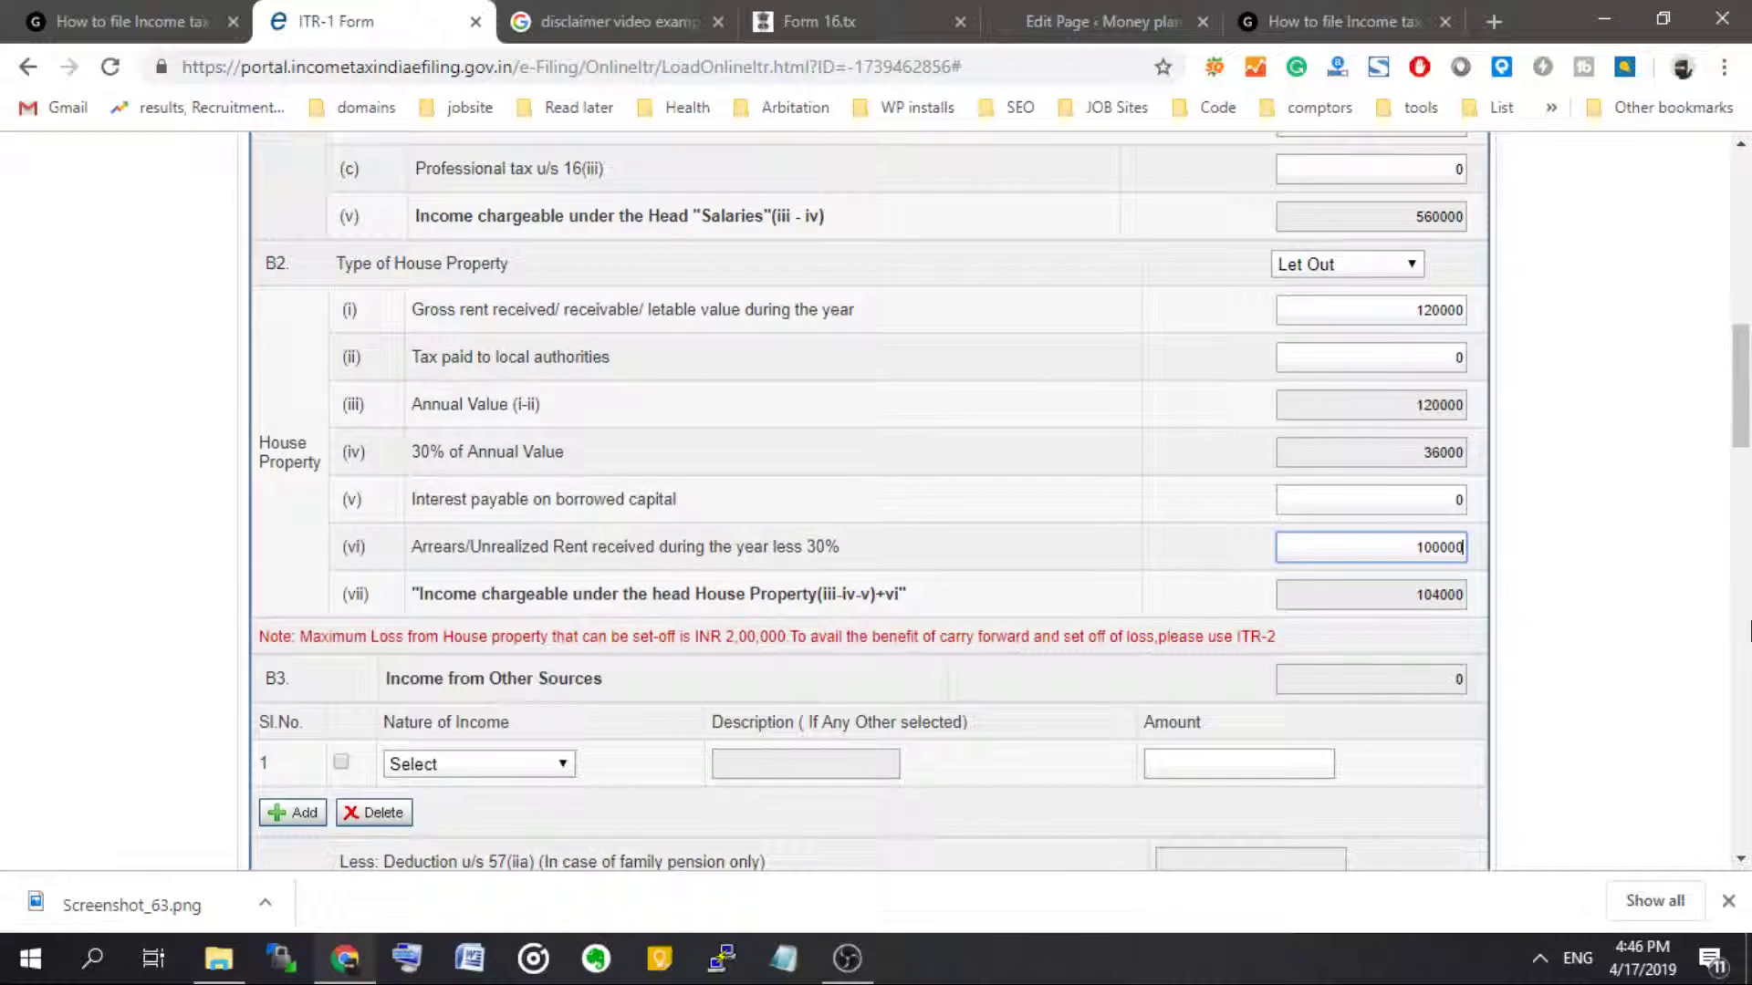
{"action": "scroll", "coordinate": [1449, 559], "scroll_direction": "down", "scroll_amount": 5}
{"action": "scroll", "coordinate": [1557, 375], "scroll_direction": "up", "scroll_amount": 3}
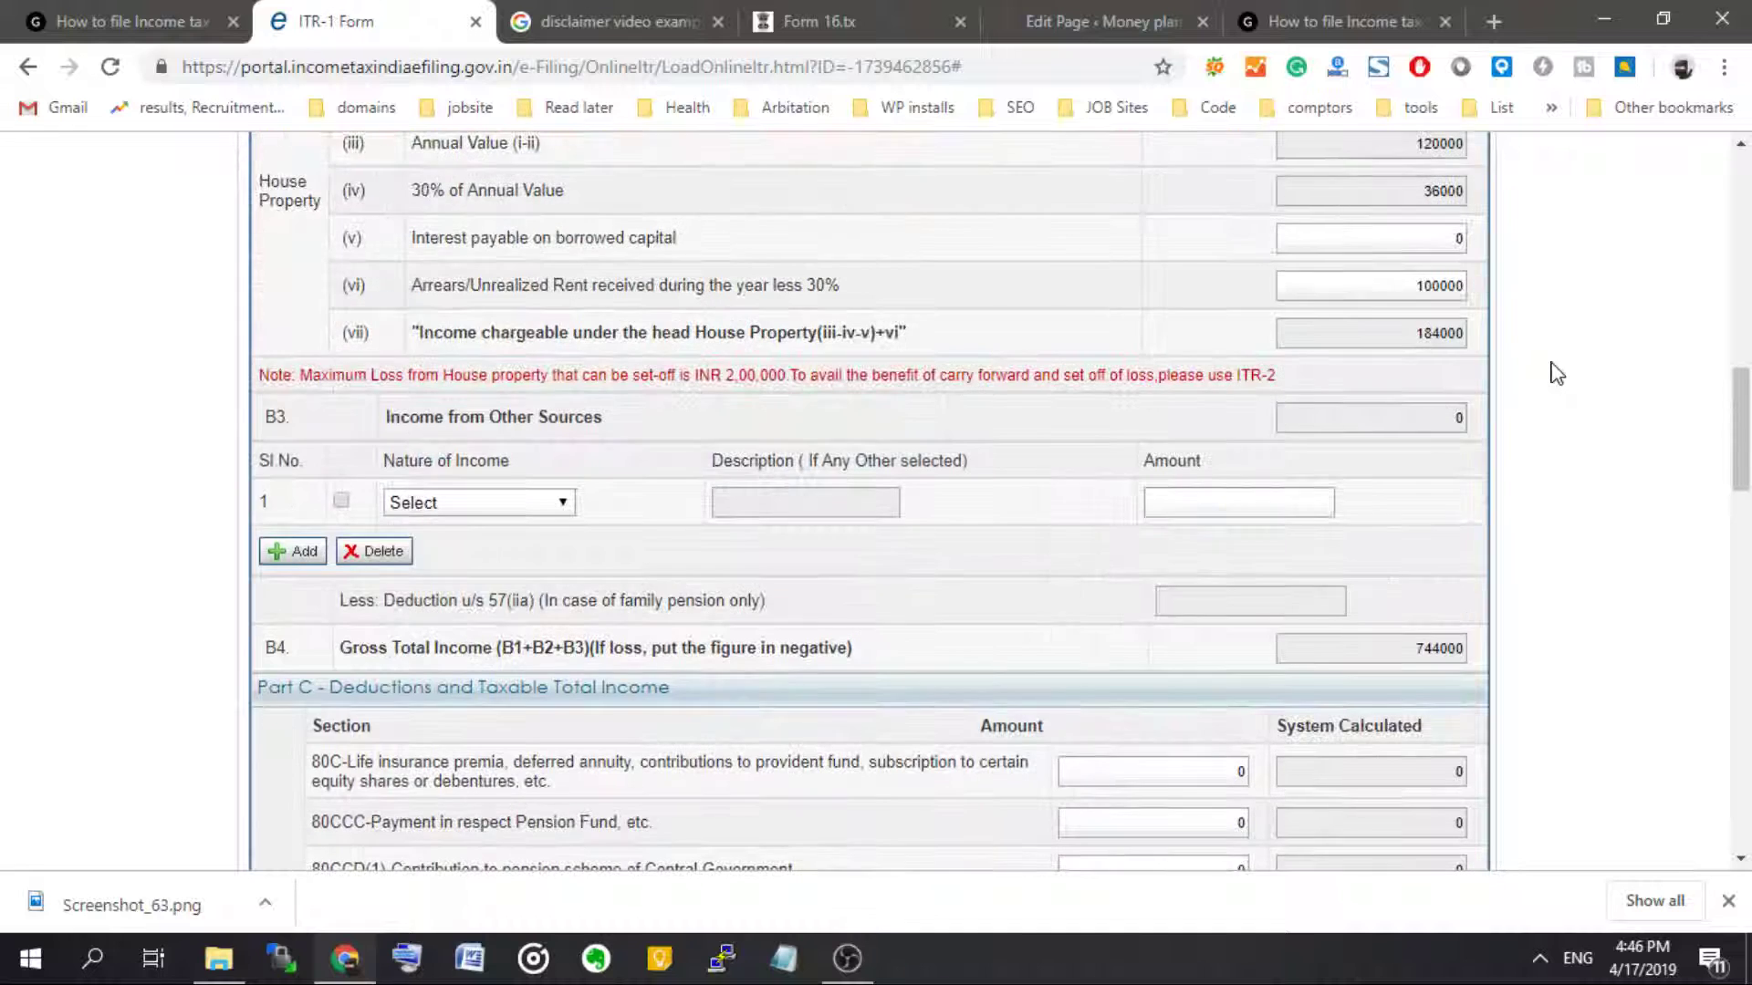
- Clear the arrears/unrealized rent and set the interest payable on borrowed capital to 10000
{"action": "double_click", "coordinate": [1449, 285]}
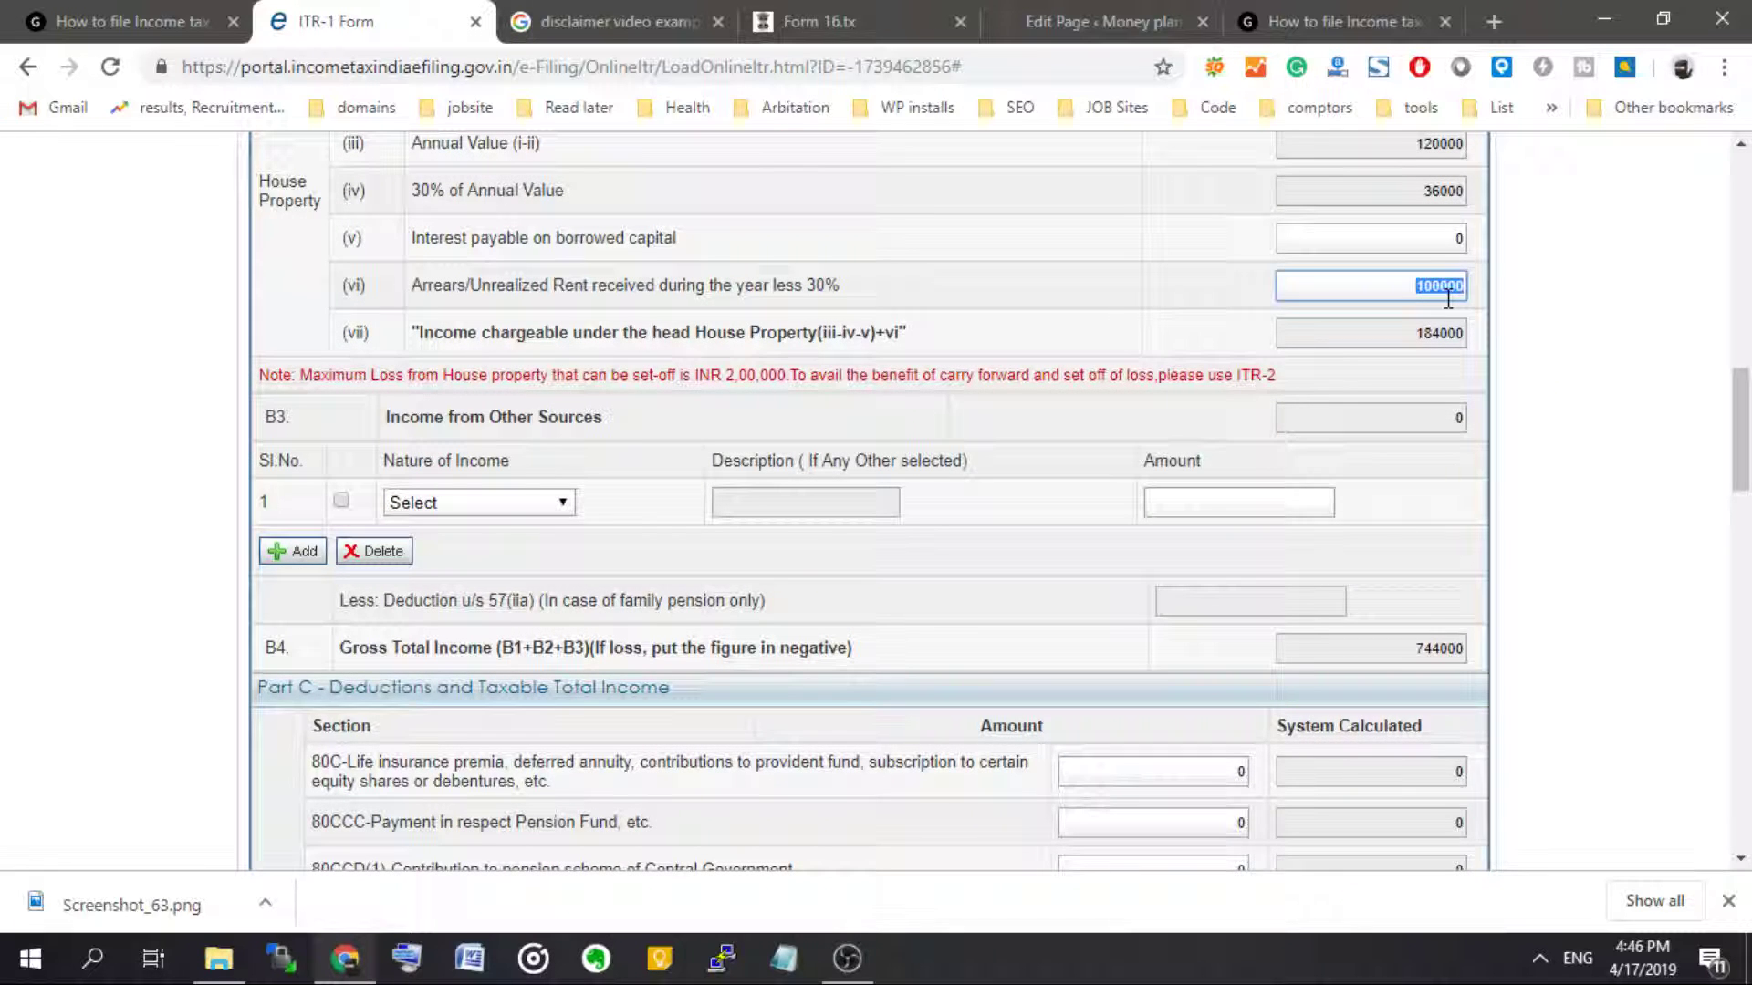
{"action": "key", "text": "BackSpace"}
{"action": "left_click", "coordinate": [1457, 235]}
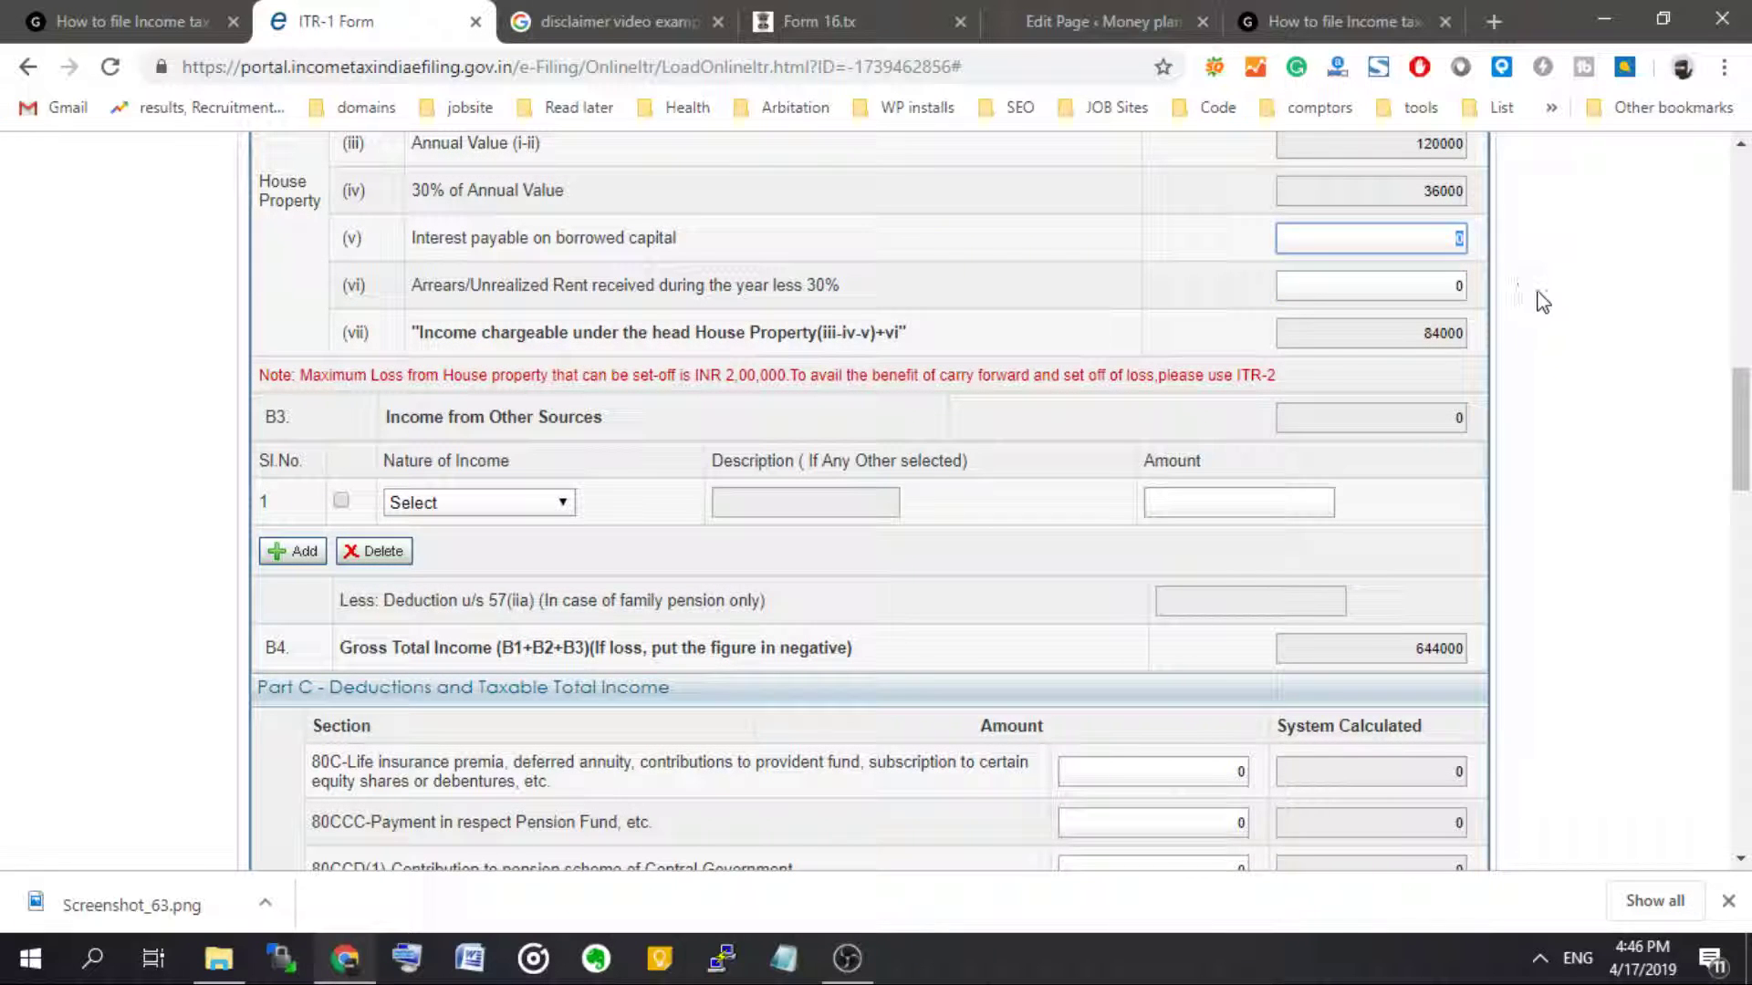
{"action": "type", "text": "10000"}
{"action": "left_click", "coordinate": [1585, 394]}
{"action": "scroll", "coordinate": [1585, 394], "scroll_direction": "down", "scroll_amount": 6}
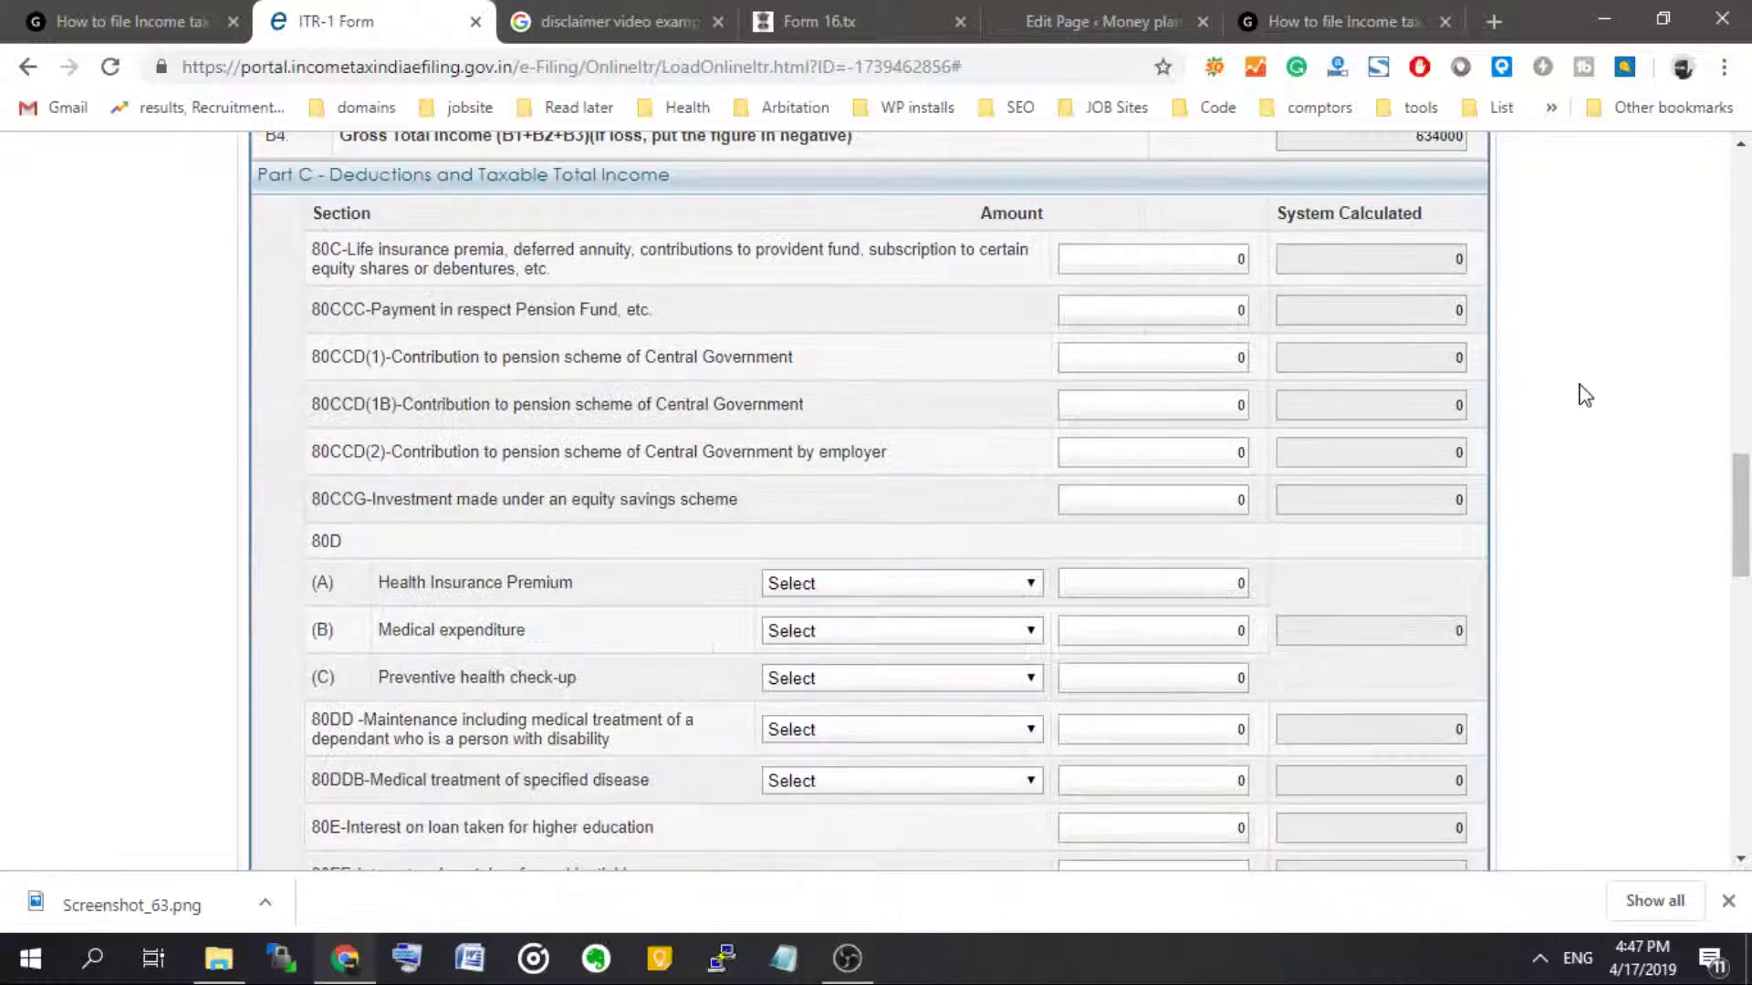
- Review the salary and house property figures and switch the Type of House Property back to Self Occupied
{"action": "scroll", "coordinate": [1585, 394], "scroll_direction": "up", "scroll_amount": 10}
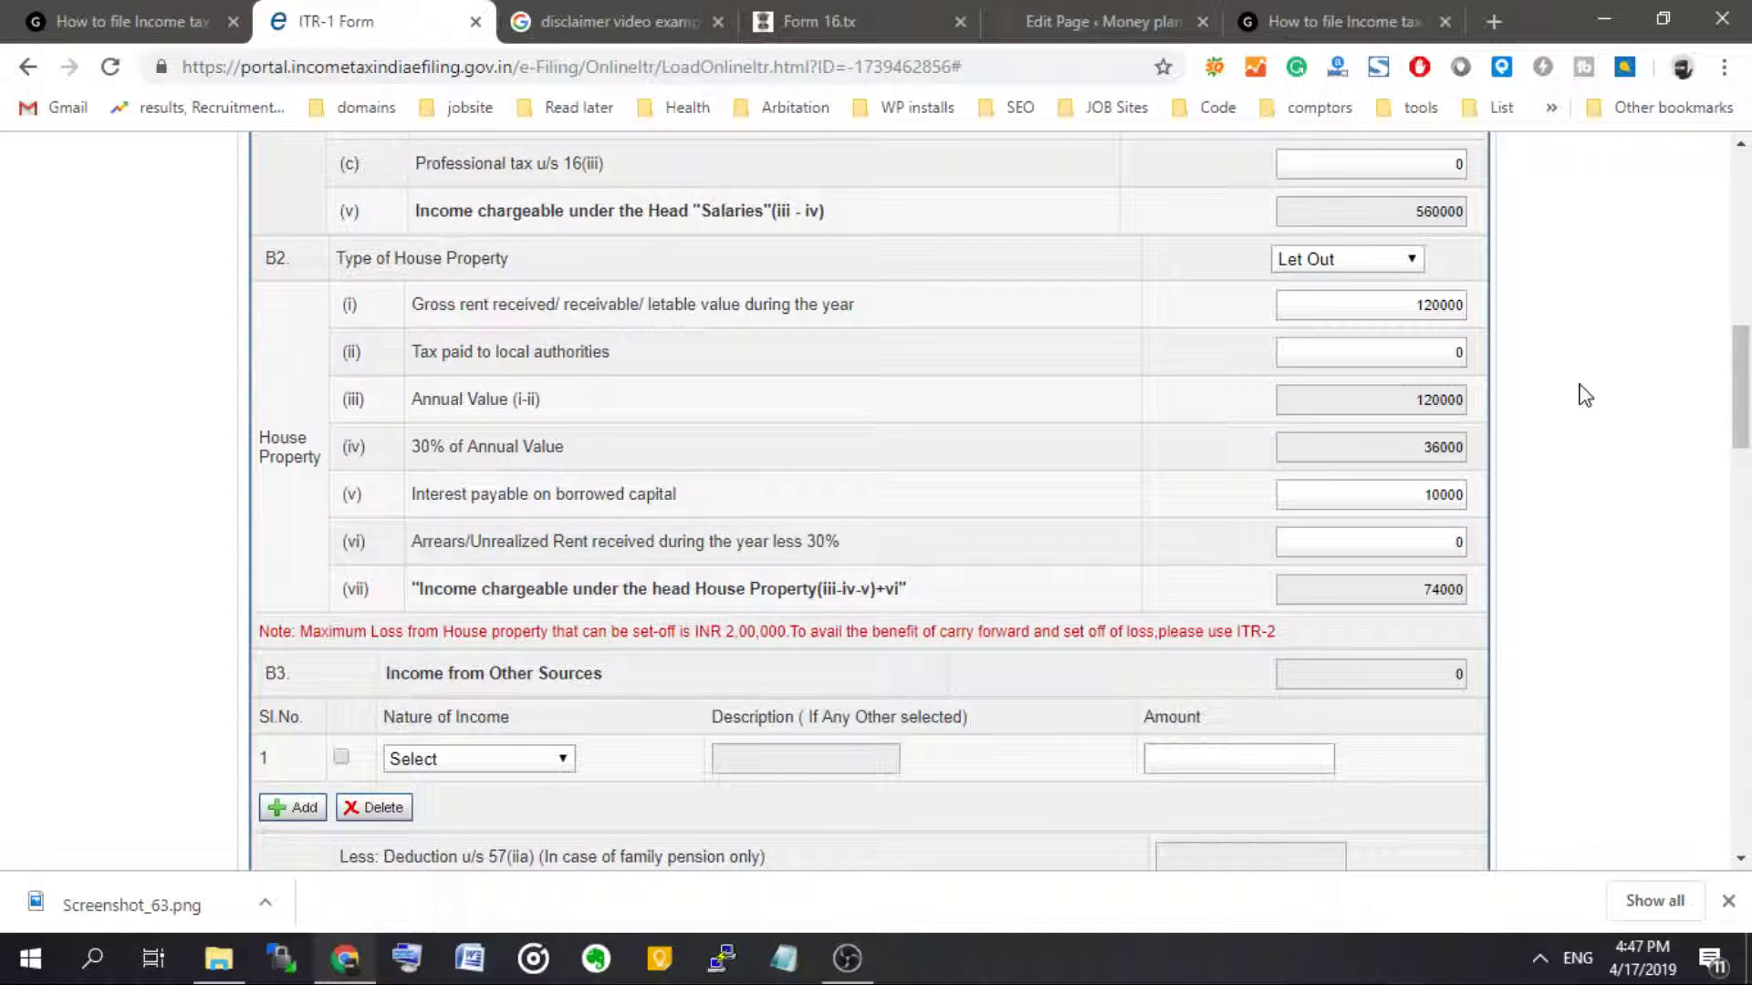
{"action": "scroll", "coordinate": [1578, 381], "scroll_direction": "up", "scroll_amount": 3}
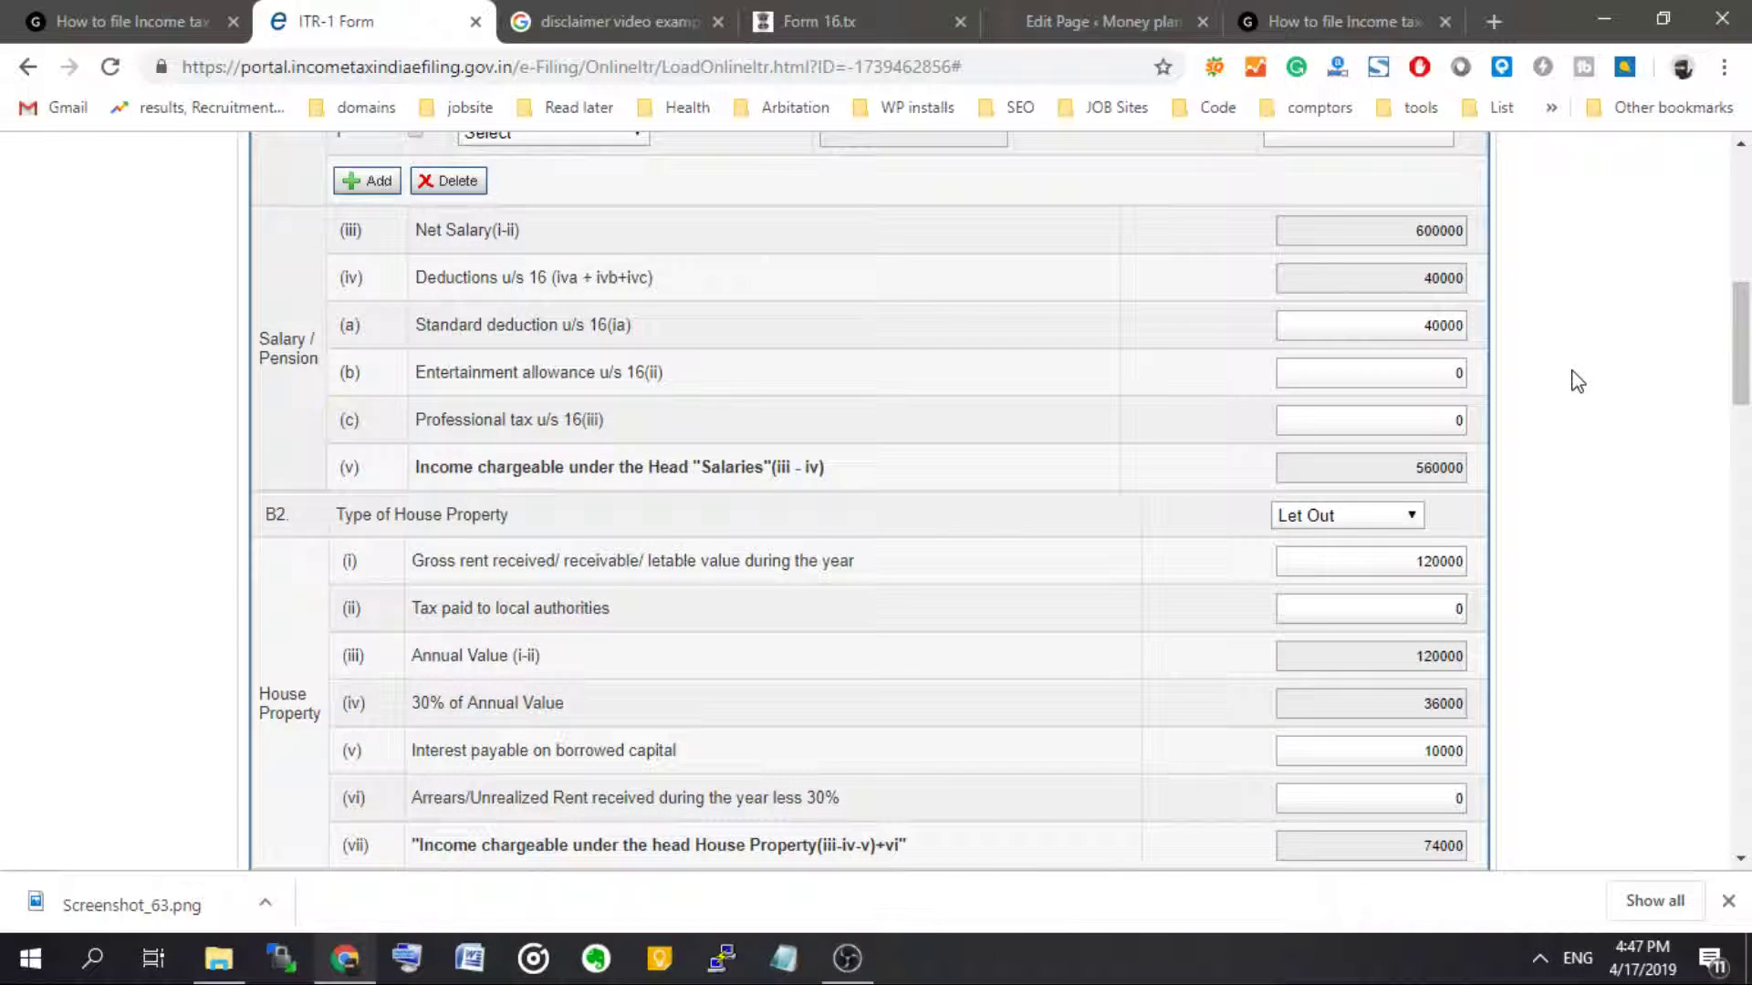
{"action": "scroll", "coordinate": [1566, 438], "scroll_direction": "down", "scroll_amount": 2}
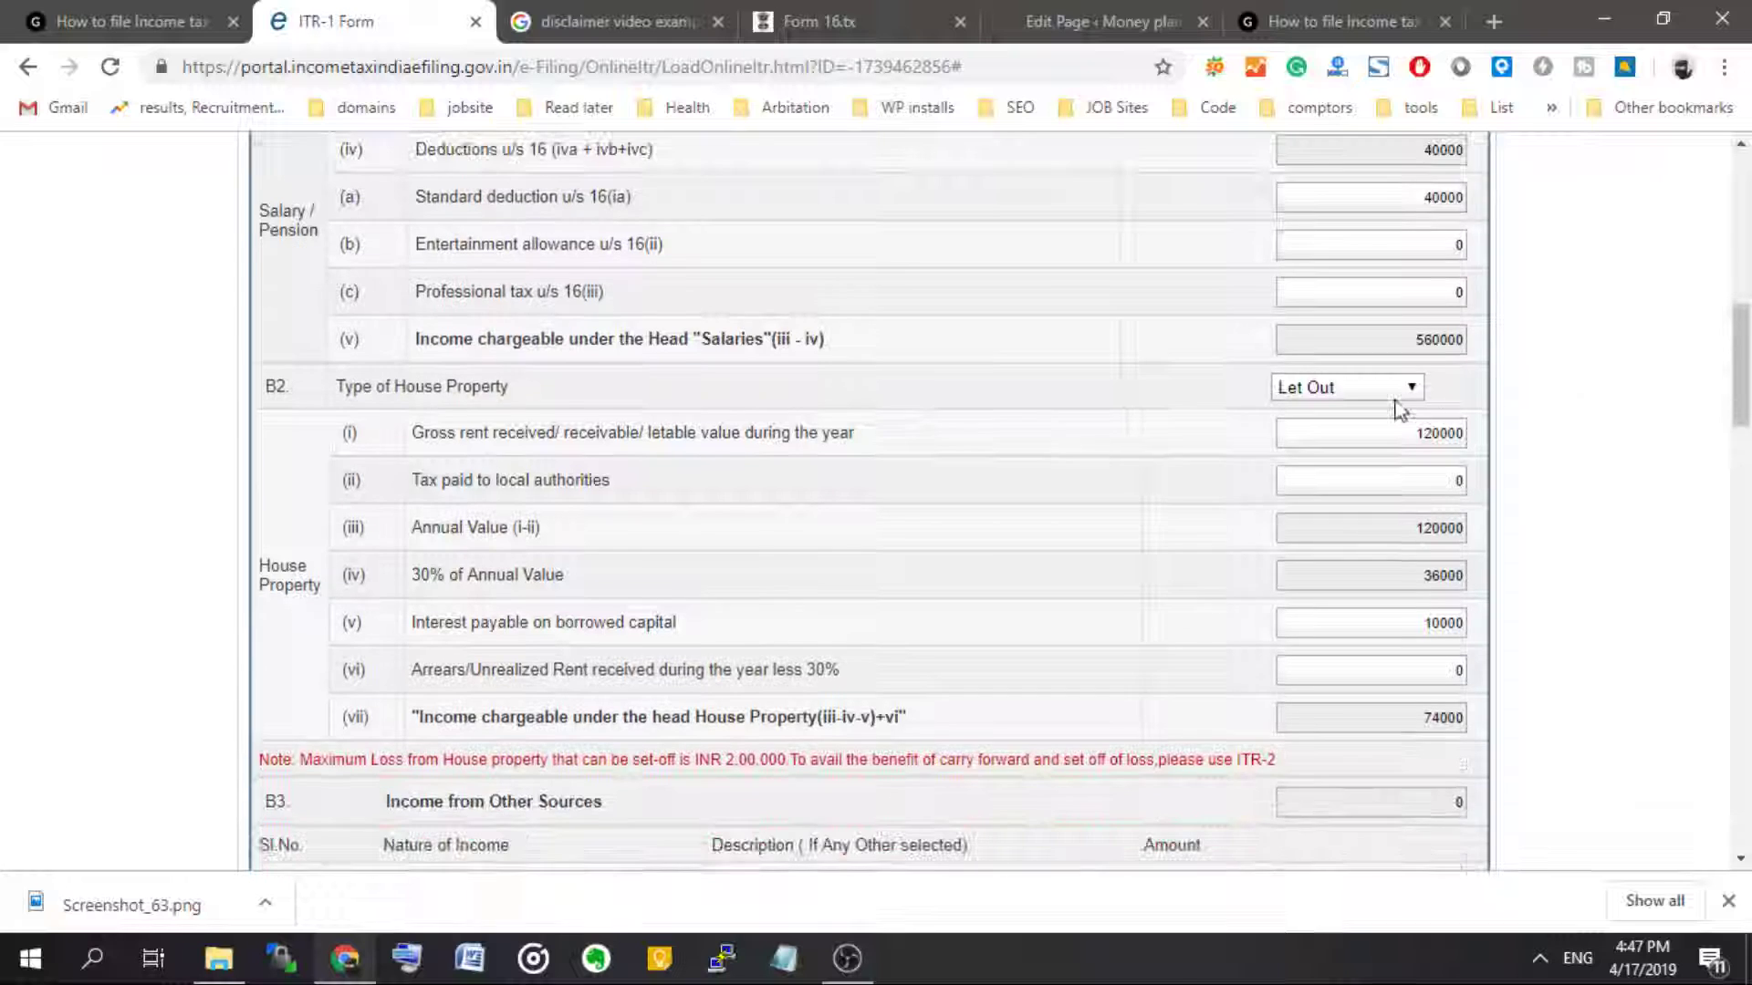
{"action": "left_click", "coordinate": [1383, 395]}
{"action": "left_click", "coordinate": [1336, 433]}
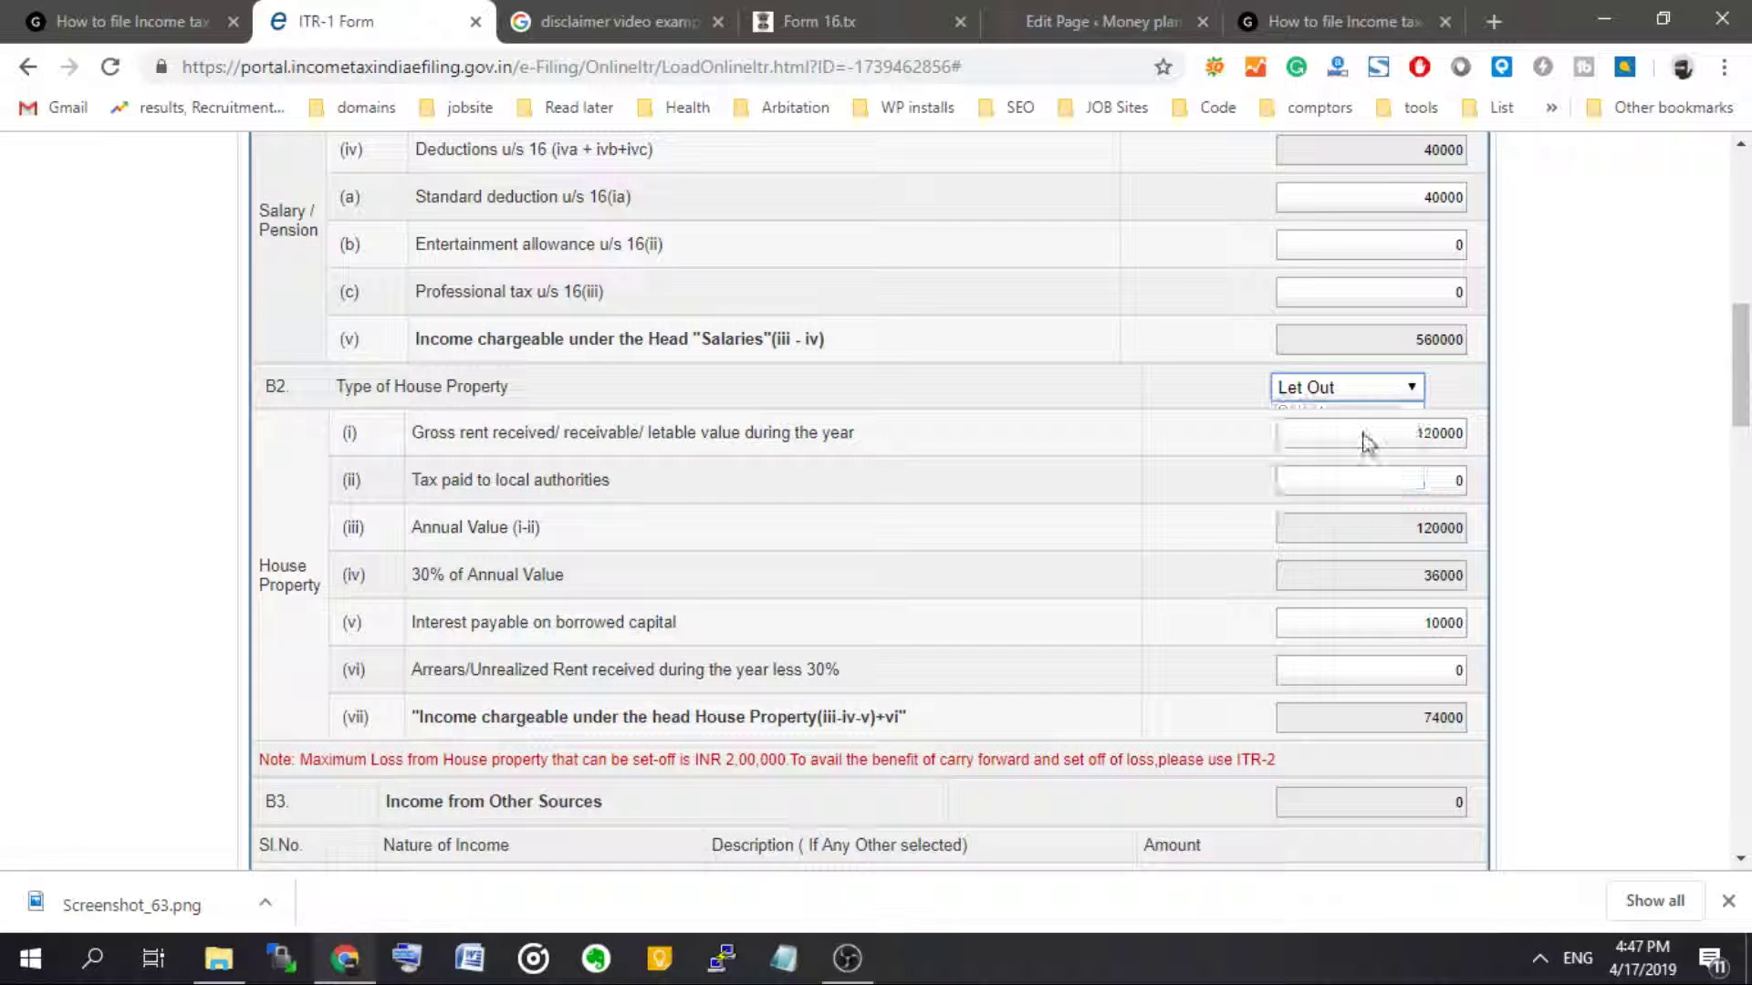
{"action": "scroll", "coordinate": [1434, 518], "scroll_direction": "down", "scroll_amount": 6}
{"action": "scroll", "coordinate": [1241, 493], "scroll_direction": "up", "scroll_amount": 5}
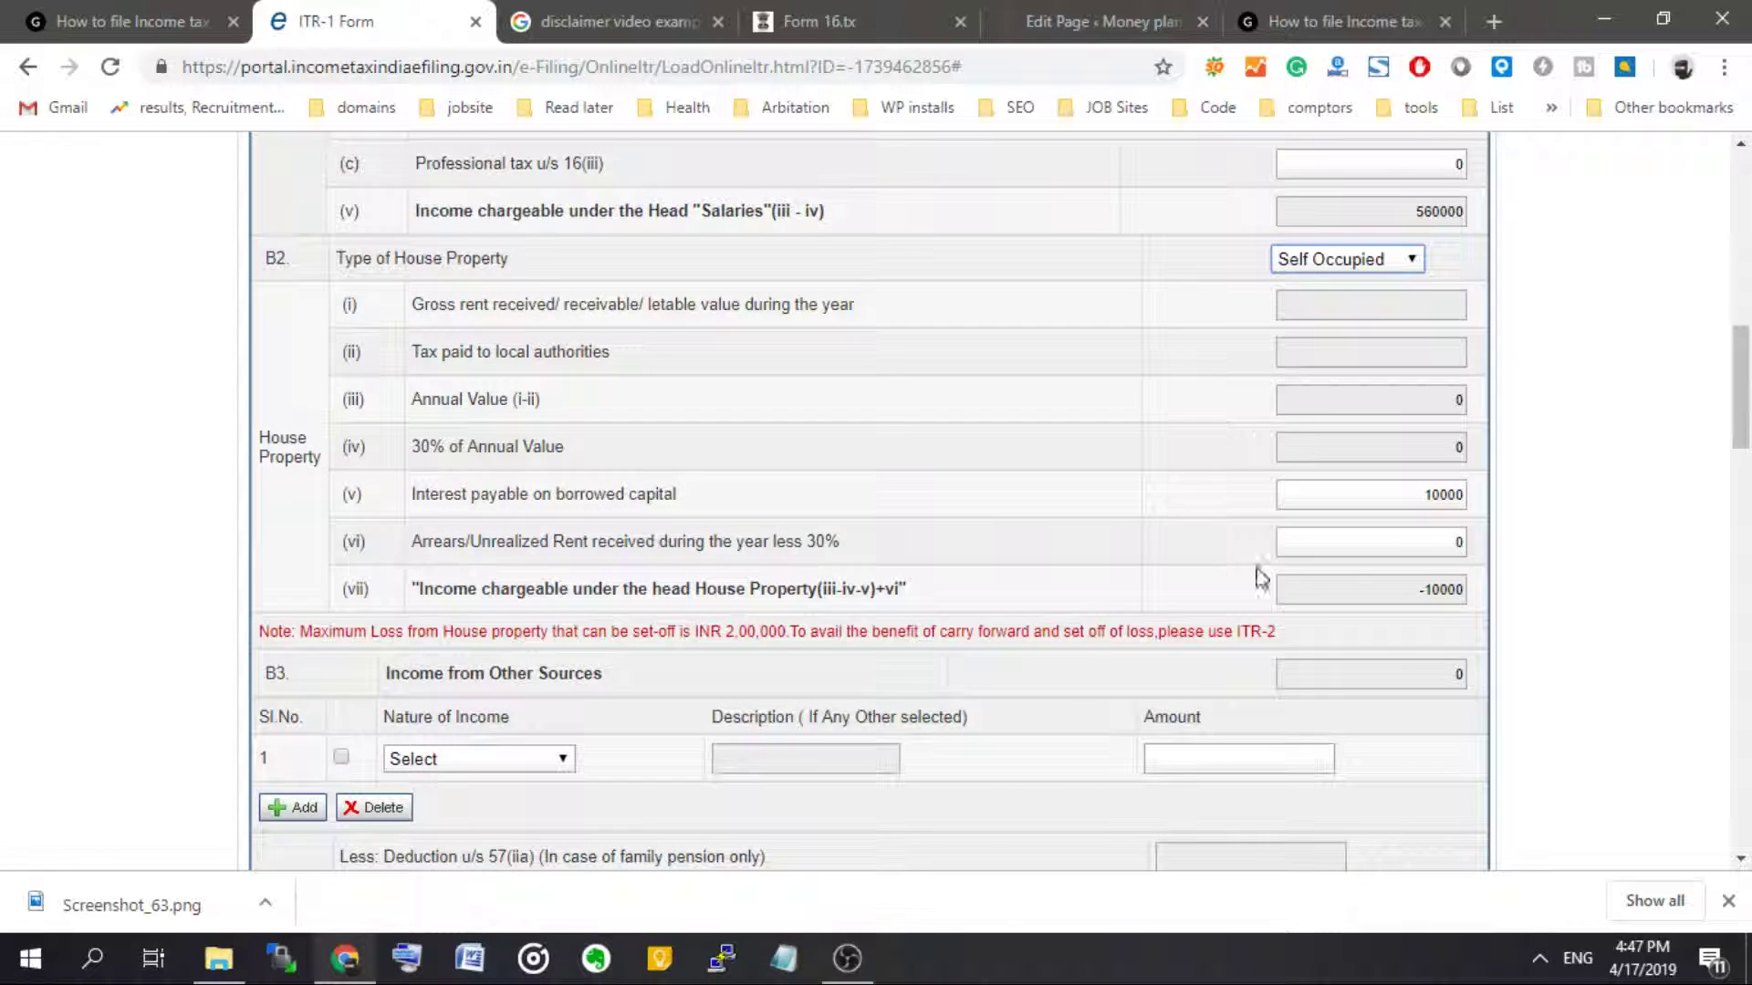
- Set the interest payable on borrowed capital for the self-occupied property to 200000
{"action": "double_click", "coordinate": [1445, 494]}
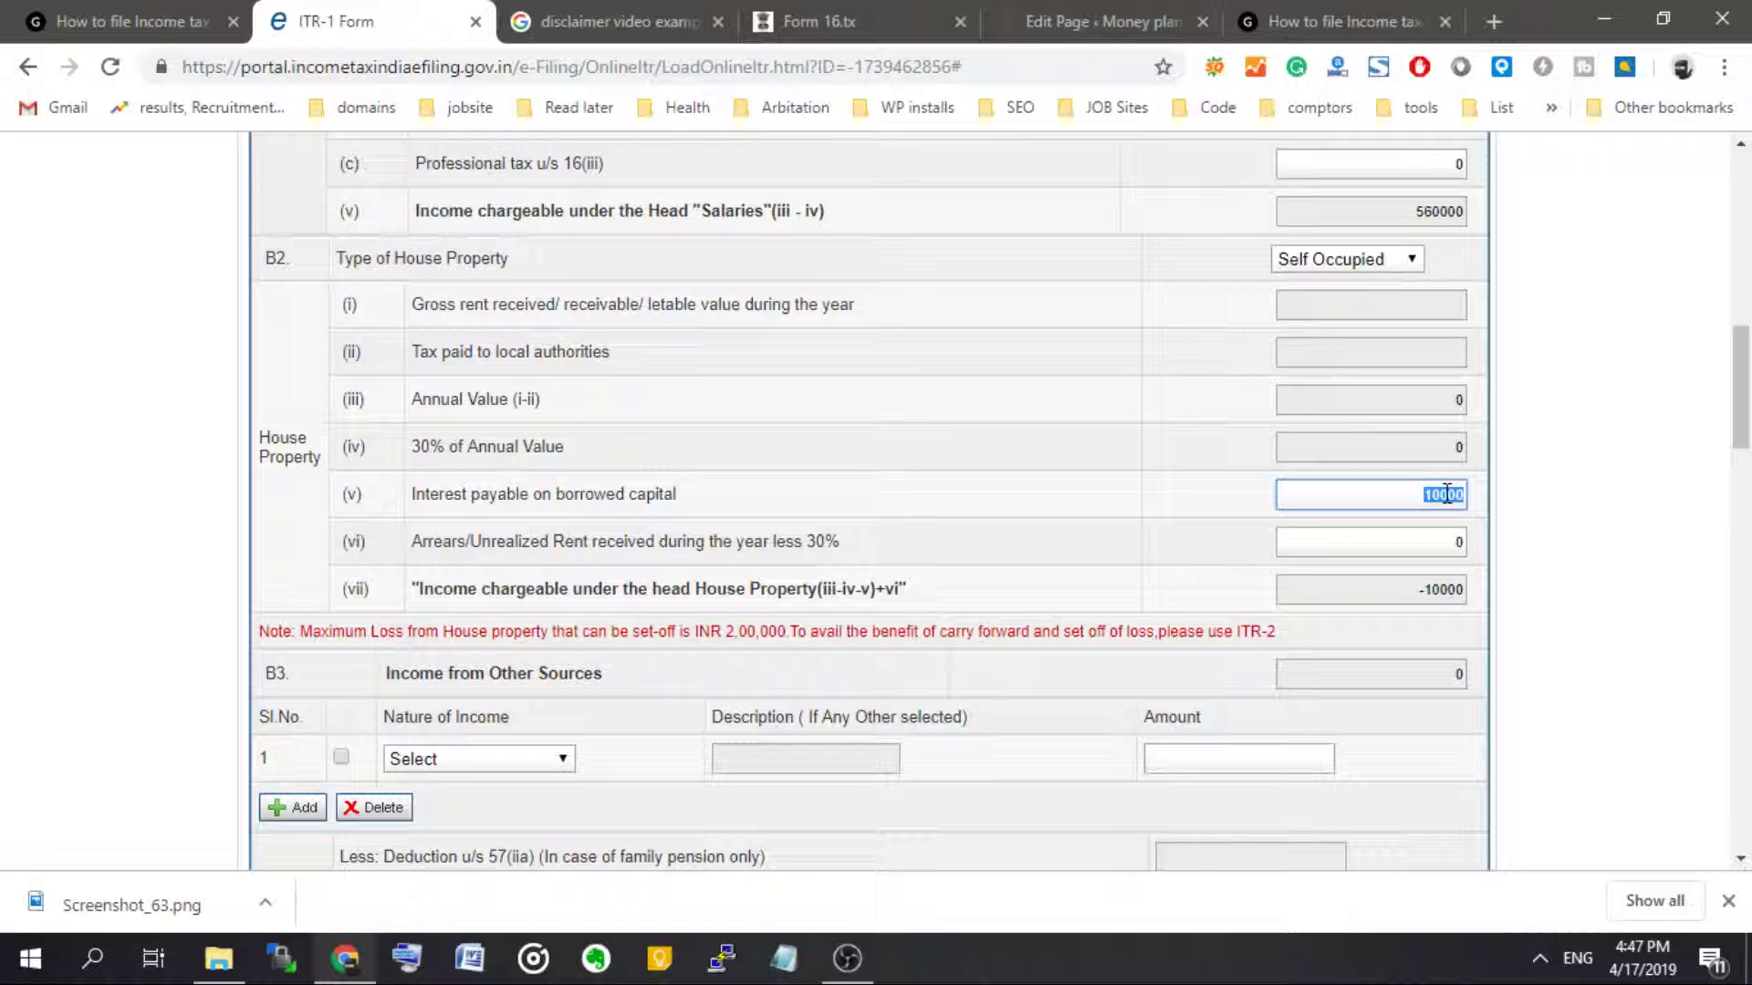
{"action": "key", "text": "BackSpace"}
{"action": "type", "text": "1000"}
{"action": "double_click", "coordinate": [1419, 498]}
{"action": "type", "text": "200000"}
{"action": "left_click", "coordinate": [1551, 536]}
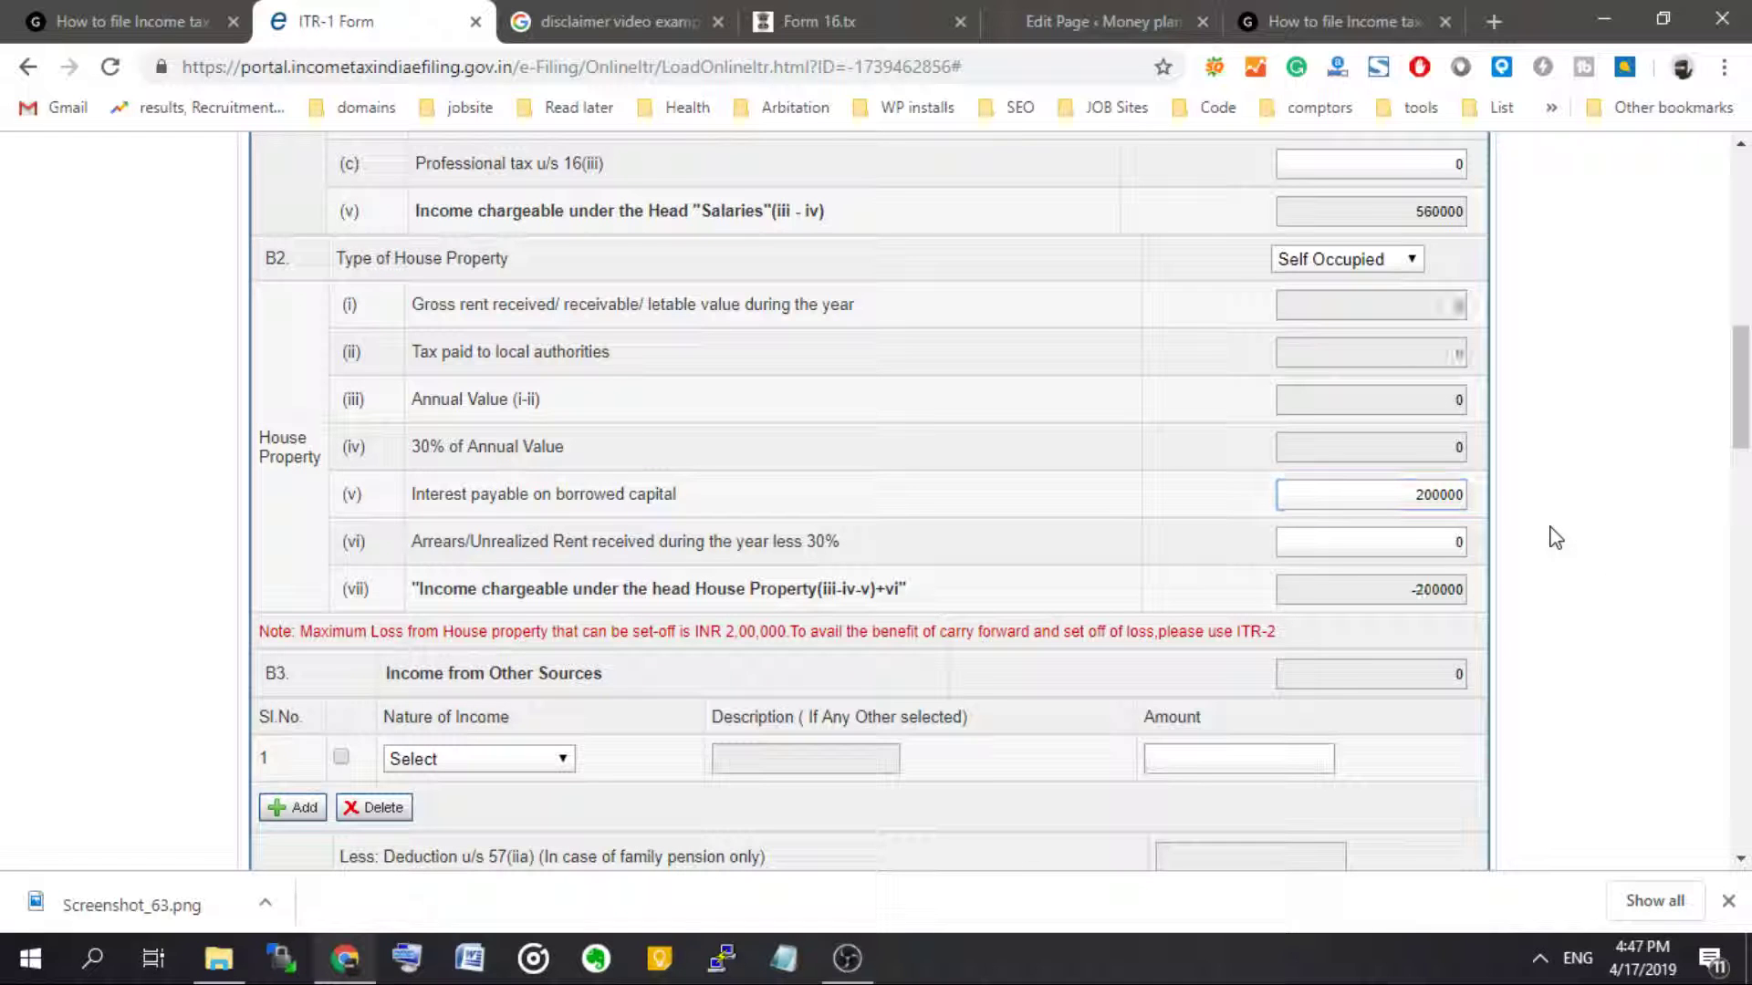
- Try to set the interest payable on borrowed capital to 2000000 for the self-occupied property
{"action": "left_click", "coordinate": [1459, 497]}
{"action": "type", "text": "0"}
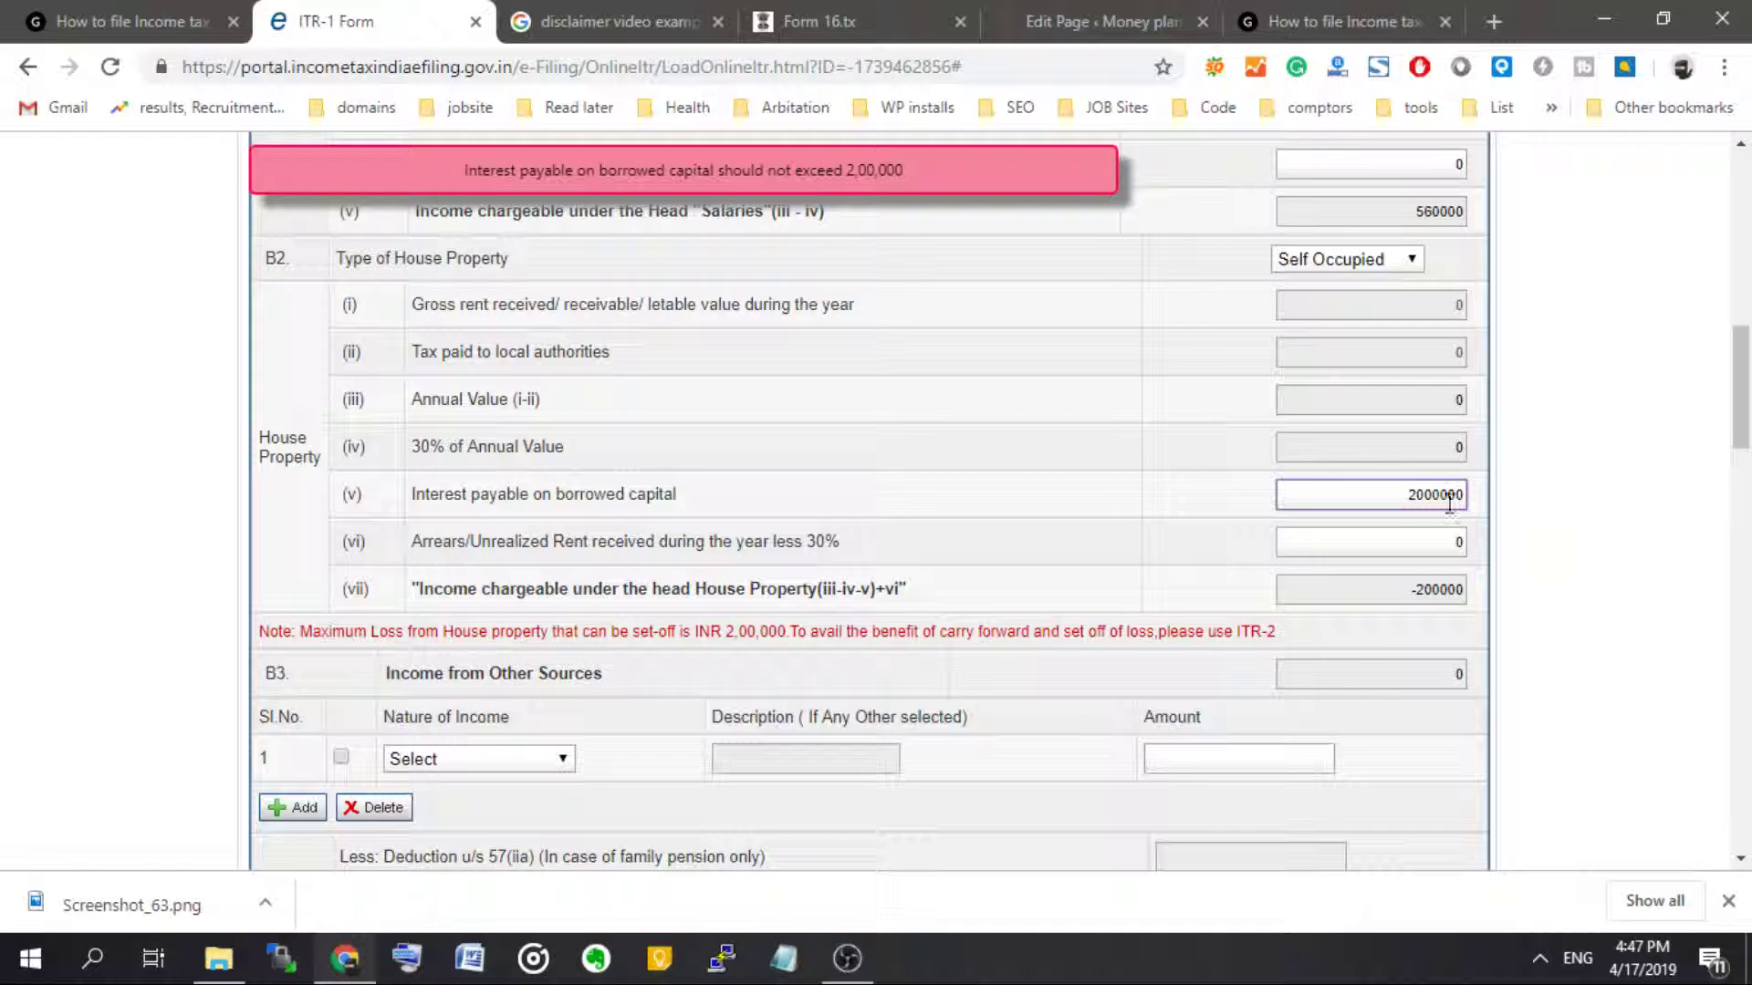
{"action": "key", "text": "BackSpace"}
{"action": "left_click", "coordinate": [1558, 553]}
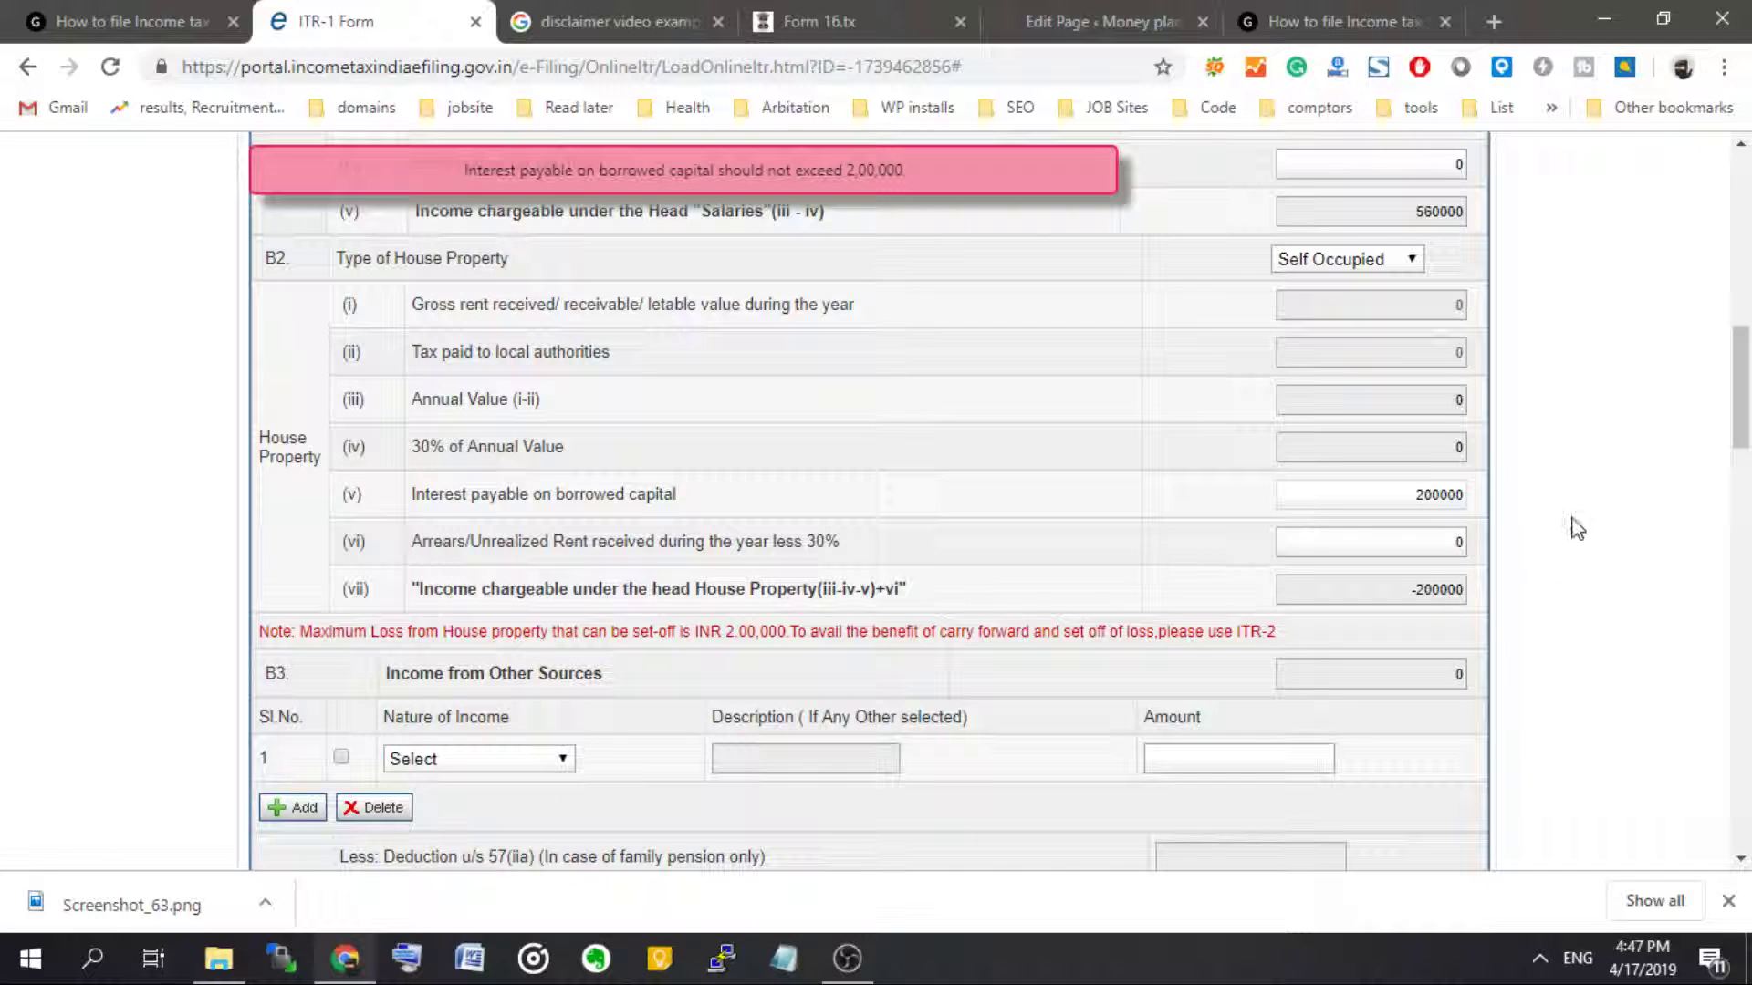
- Check the house property loss and Gross Total Income, and reset the interest payable on borrowed capital to 0
{"action": "scroll", "coordinate": [1490, 560], "scroll_direction": "down", "scroll_amount": 8}
{"action": "scroll", "coordinate": [1518, 387], "scroll_direction": "up", "scroll_amount": 5}
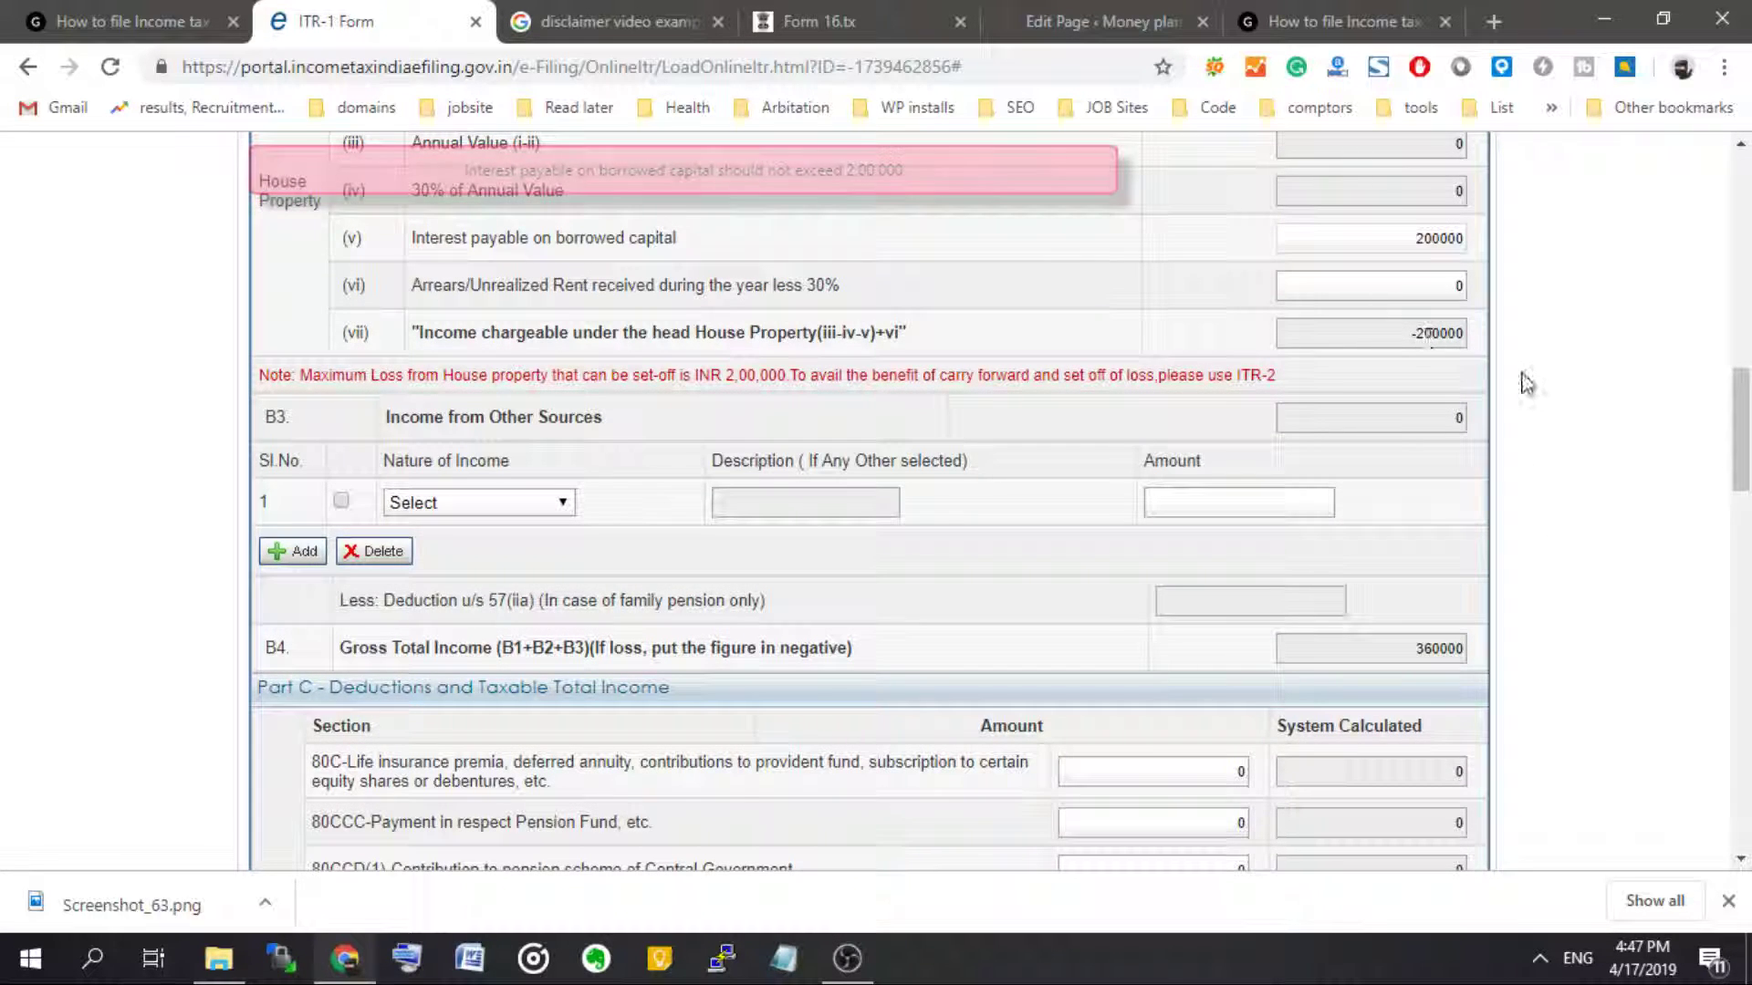
{"action": "scroll", "coordinate": [1462, 387], "scroll_direction": "up", "scroll_amount": 3}
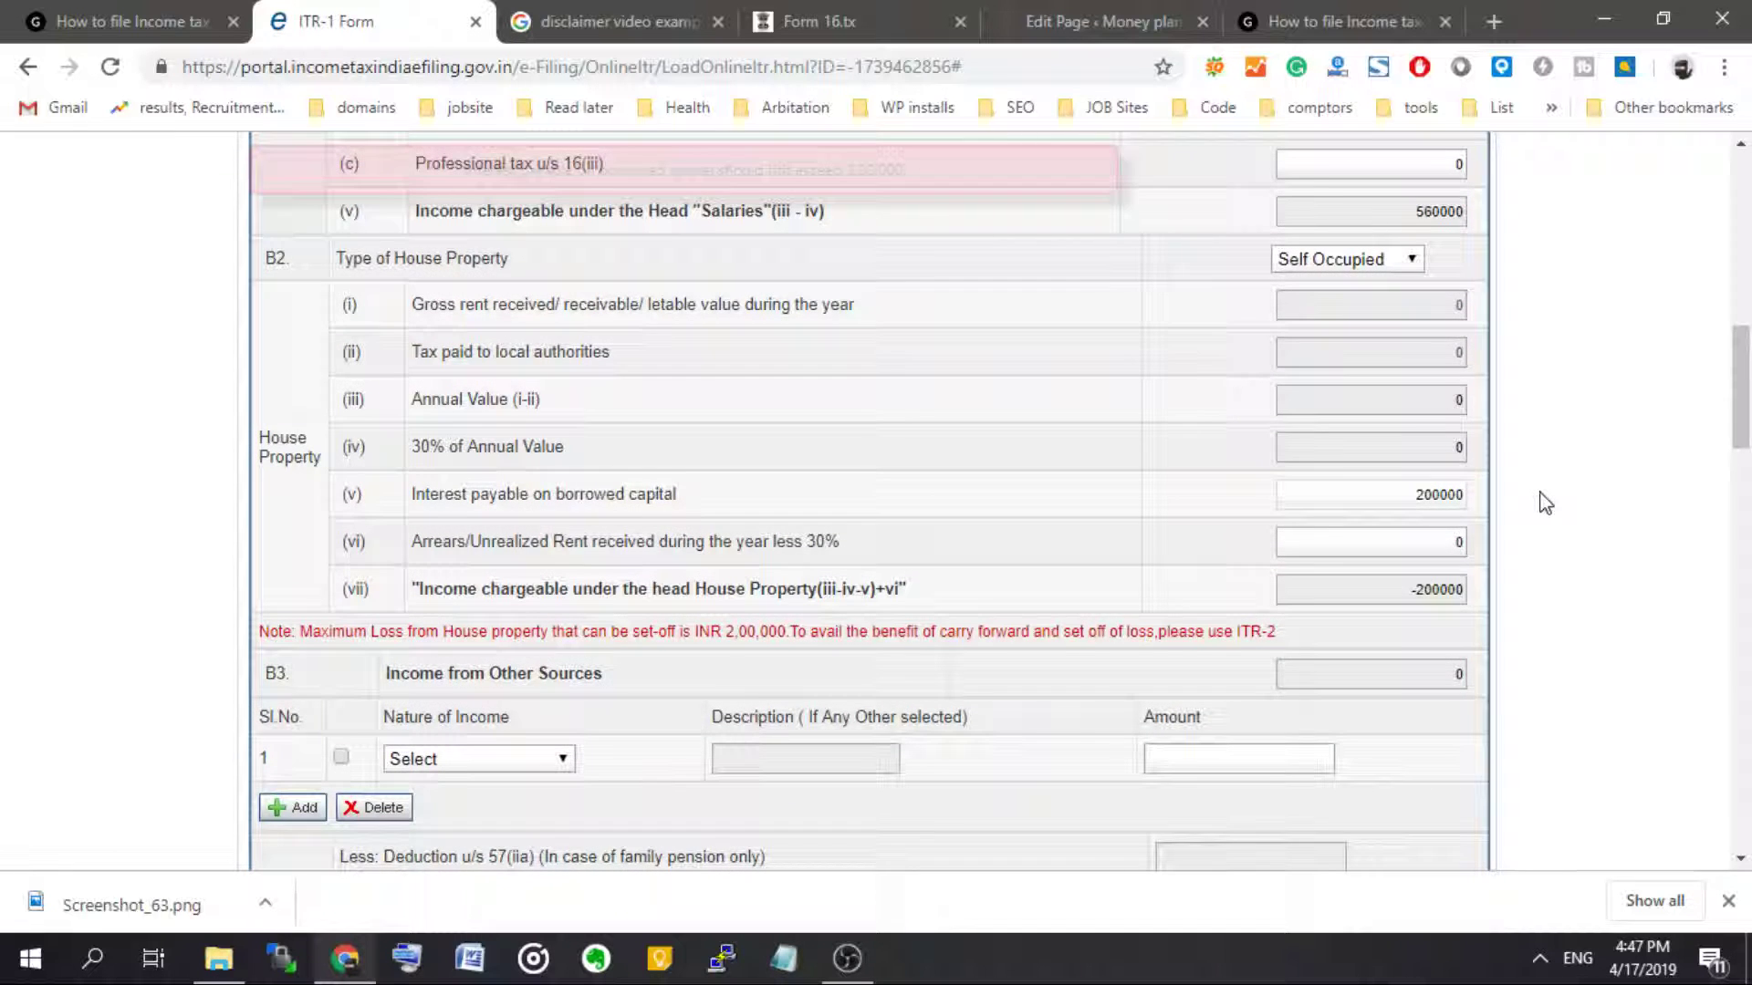
{"action": "scroll", "coordinate": [1542, 499], "scroll_direction": "down", "scroll_amount": 2}
{"action": "scroll", "coordinate": [1519, 409], "scroll_direction": "up", "scroll_amount": 1}
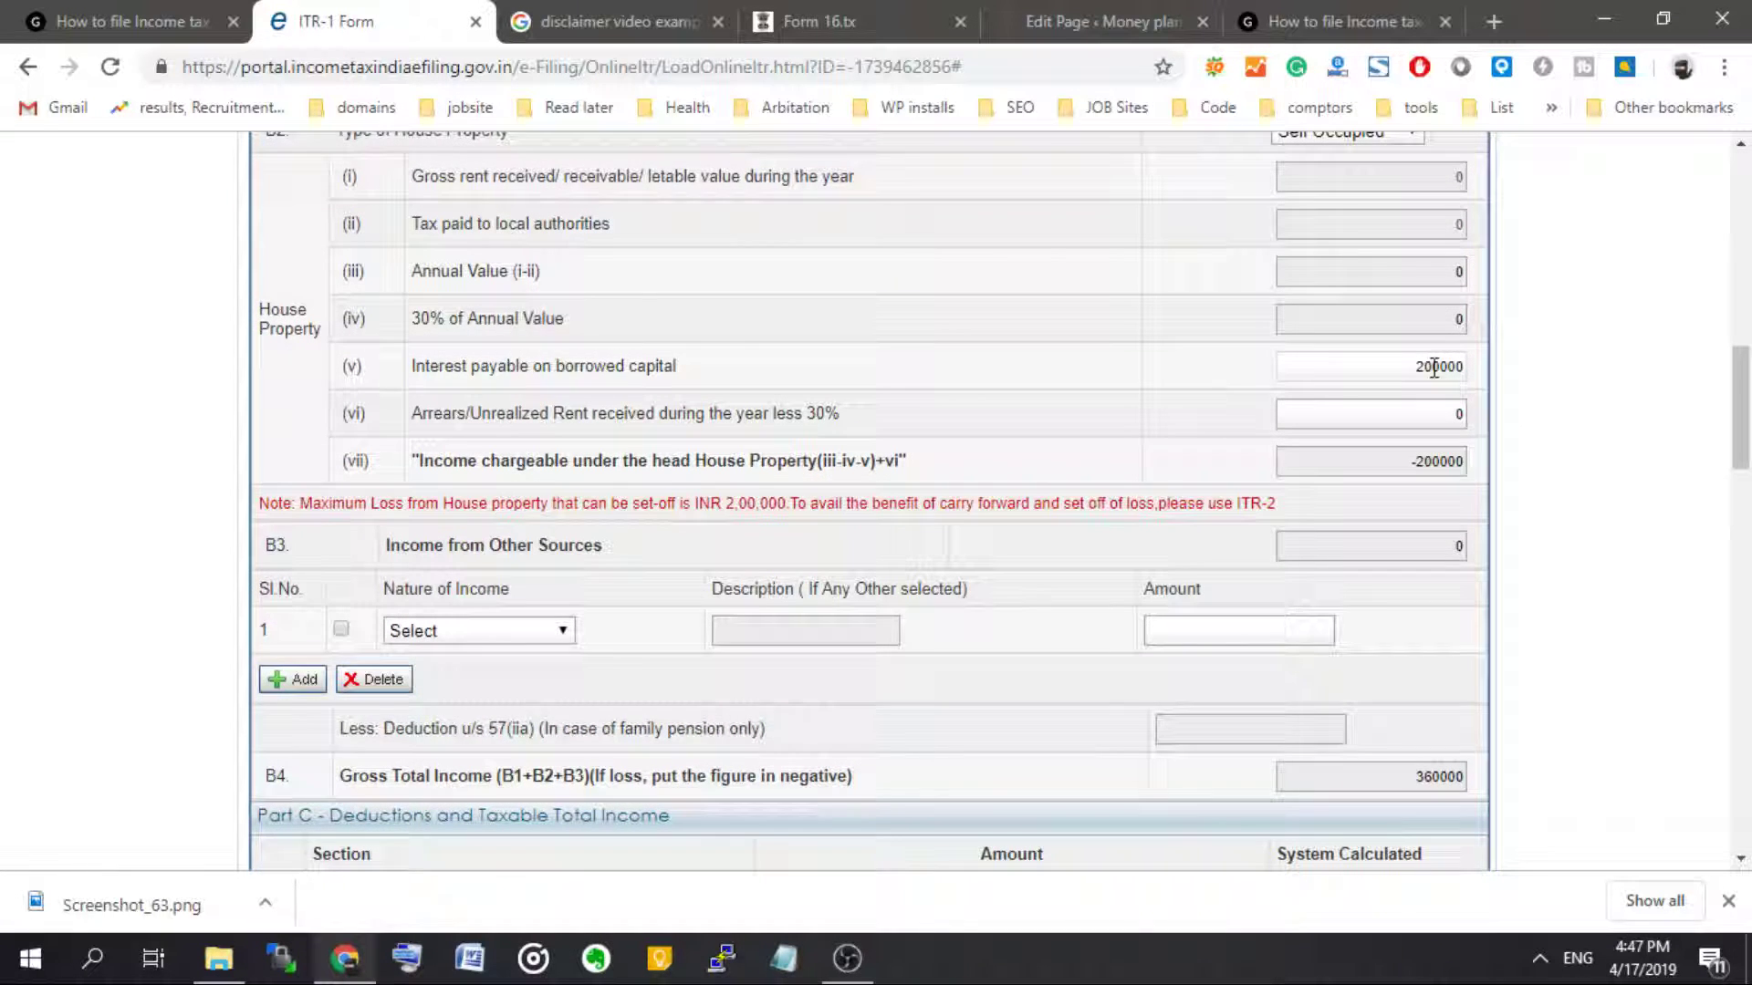
{"action": "double_click", "coordinate": [1434, 367]}
{"action": "key", "text": "BackSpace"}
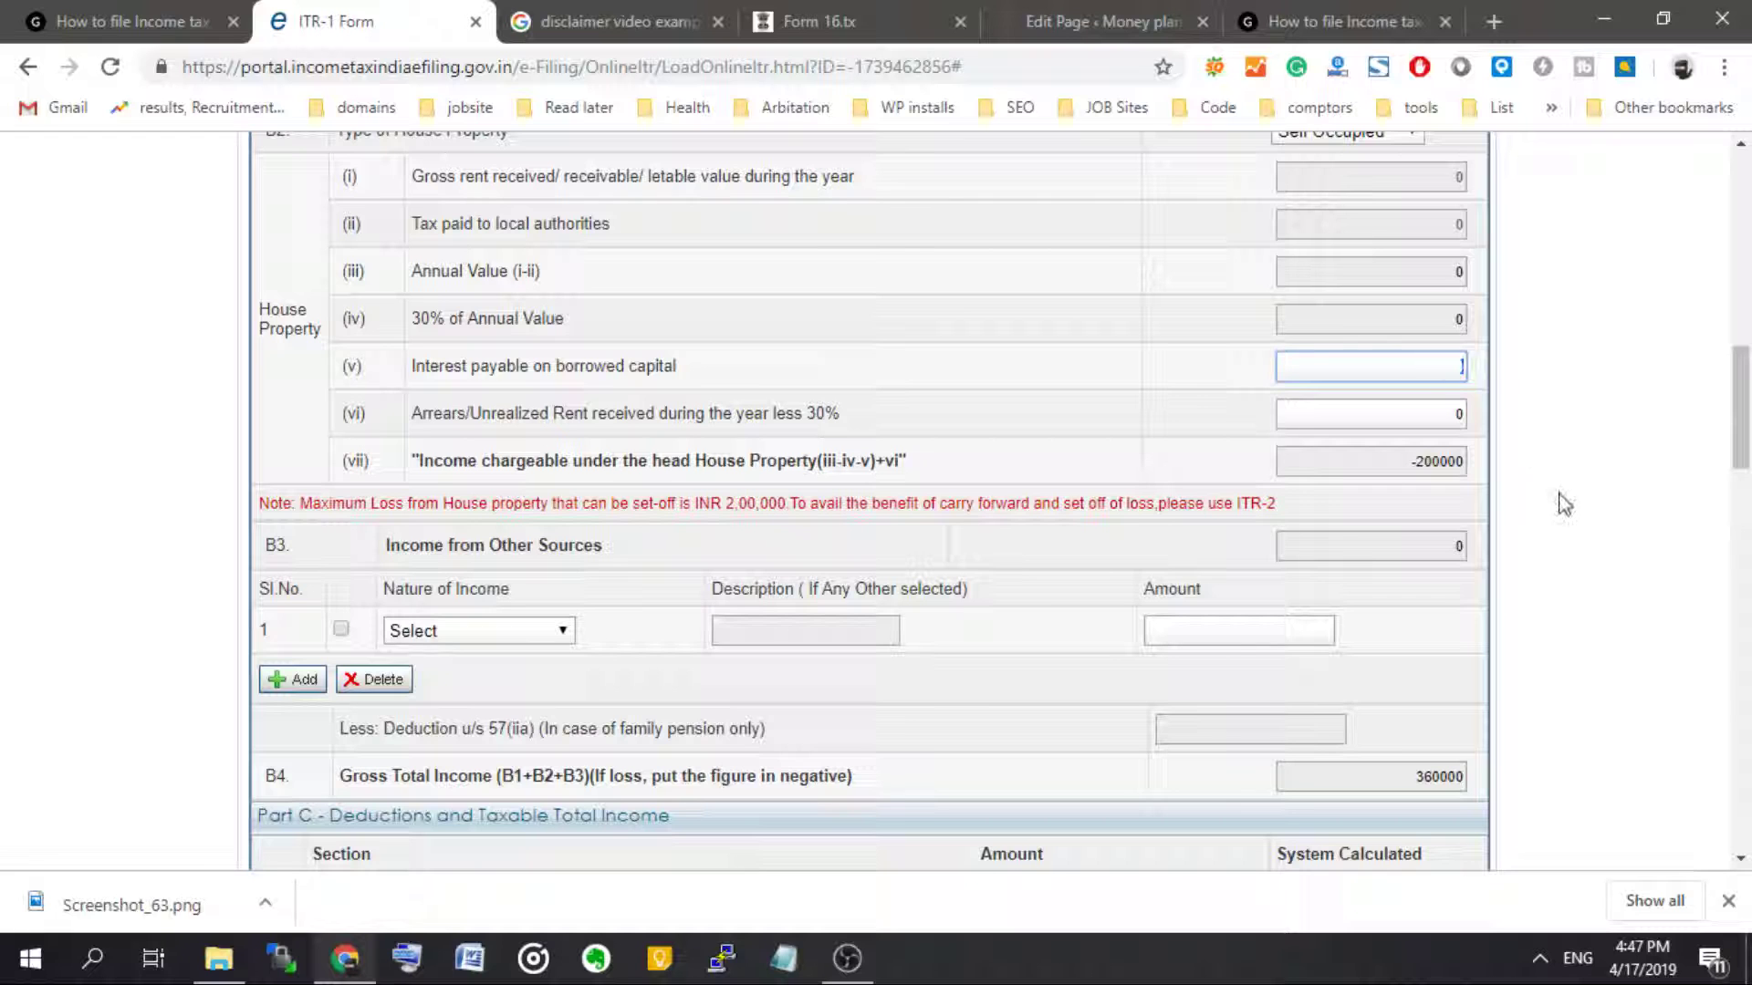
{"action": "type", "text": "0"}
{"action": "left_click", "coordinate": [1463, 413]}
- Enter Interest from Saving Account as the first income from other sources, with an amount of 5000
{"action": "scroll", "coordinate": [1464, 414], "scroll_direction": "up", "scroll_amount": 3}
{"action": "scroll", "coordinate": [1464, 413], "scroll_direction": "down", "scroll_amount": 3}
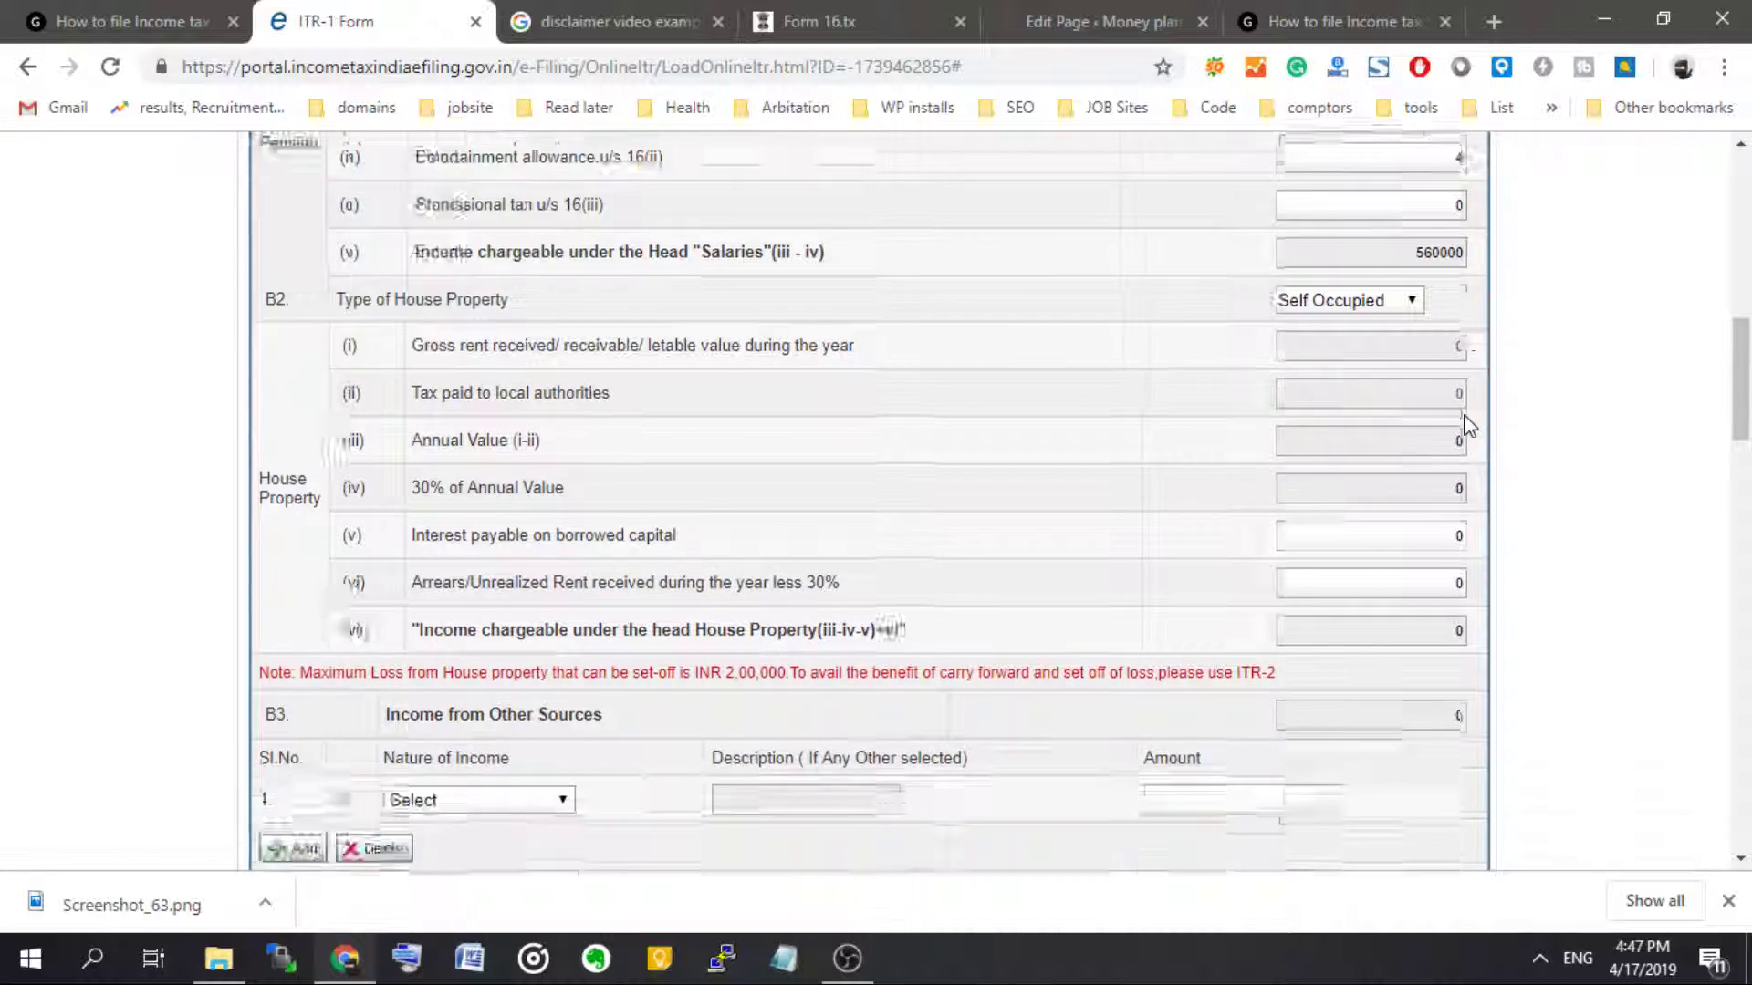
{"action": "scroll", "coordinate": [1464, 413], "scroll_direction": "down", "scroll_amount": 3}
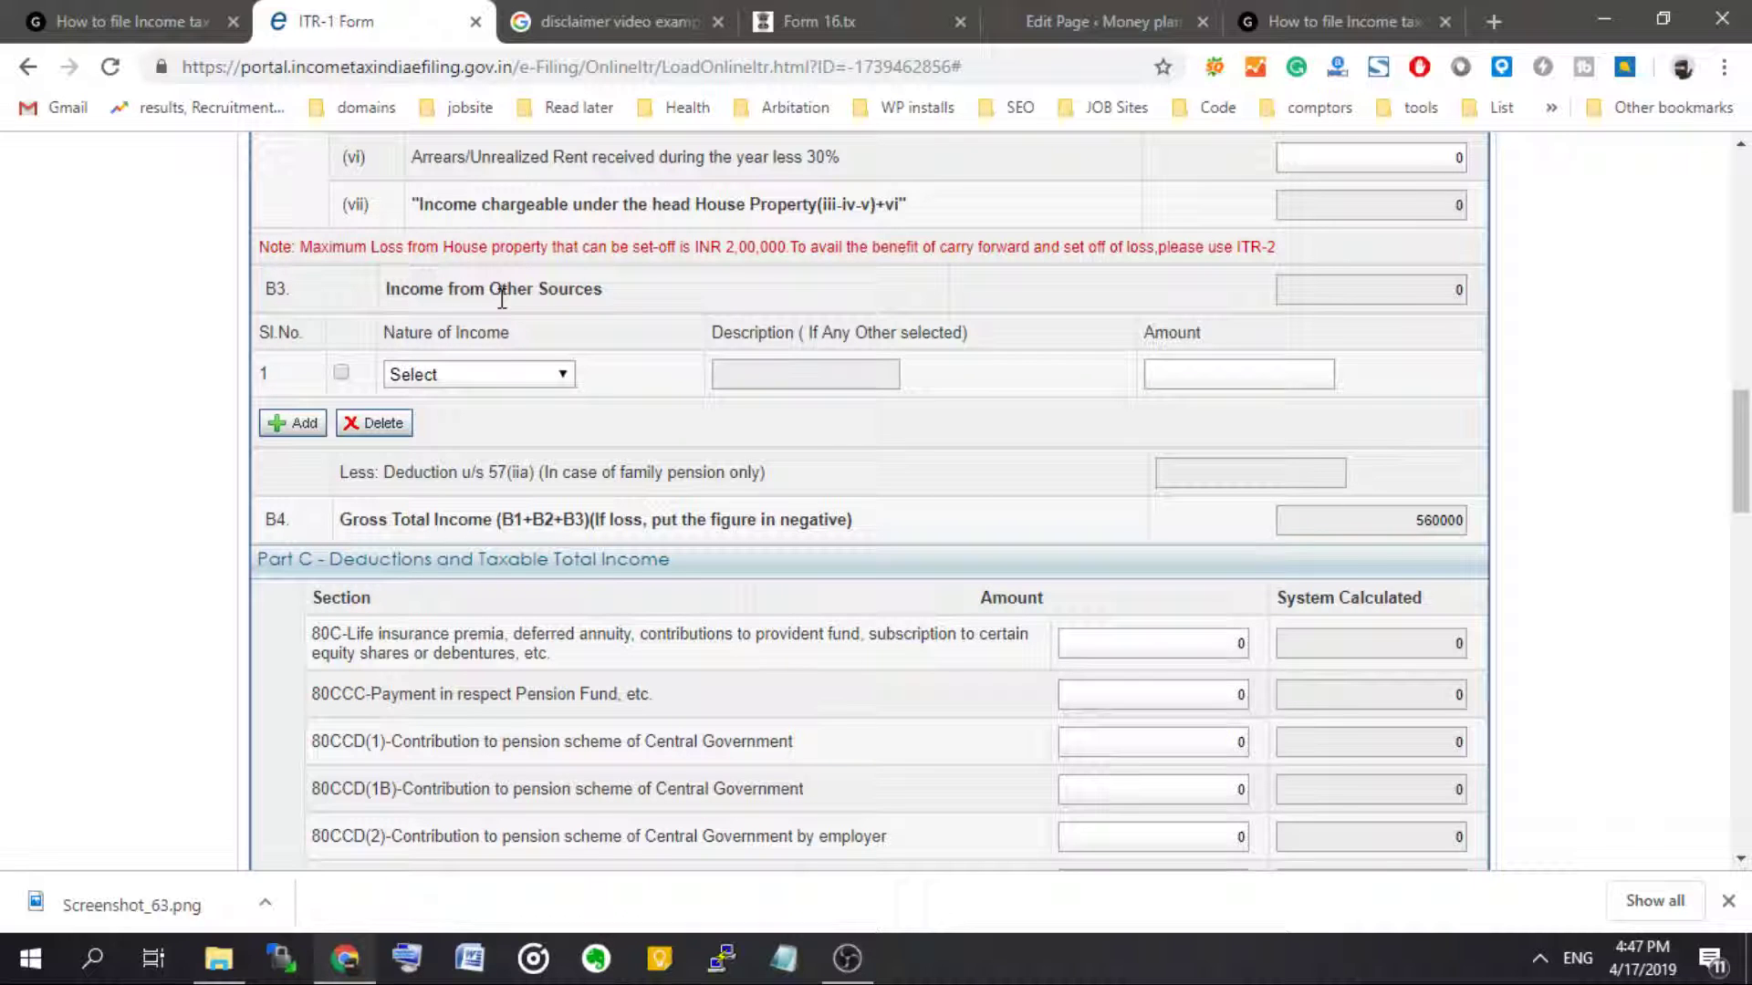
{"action": "left_click", "coordinate": [515, 375]}
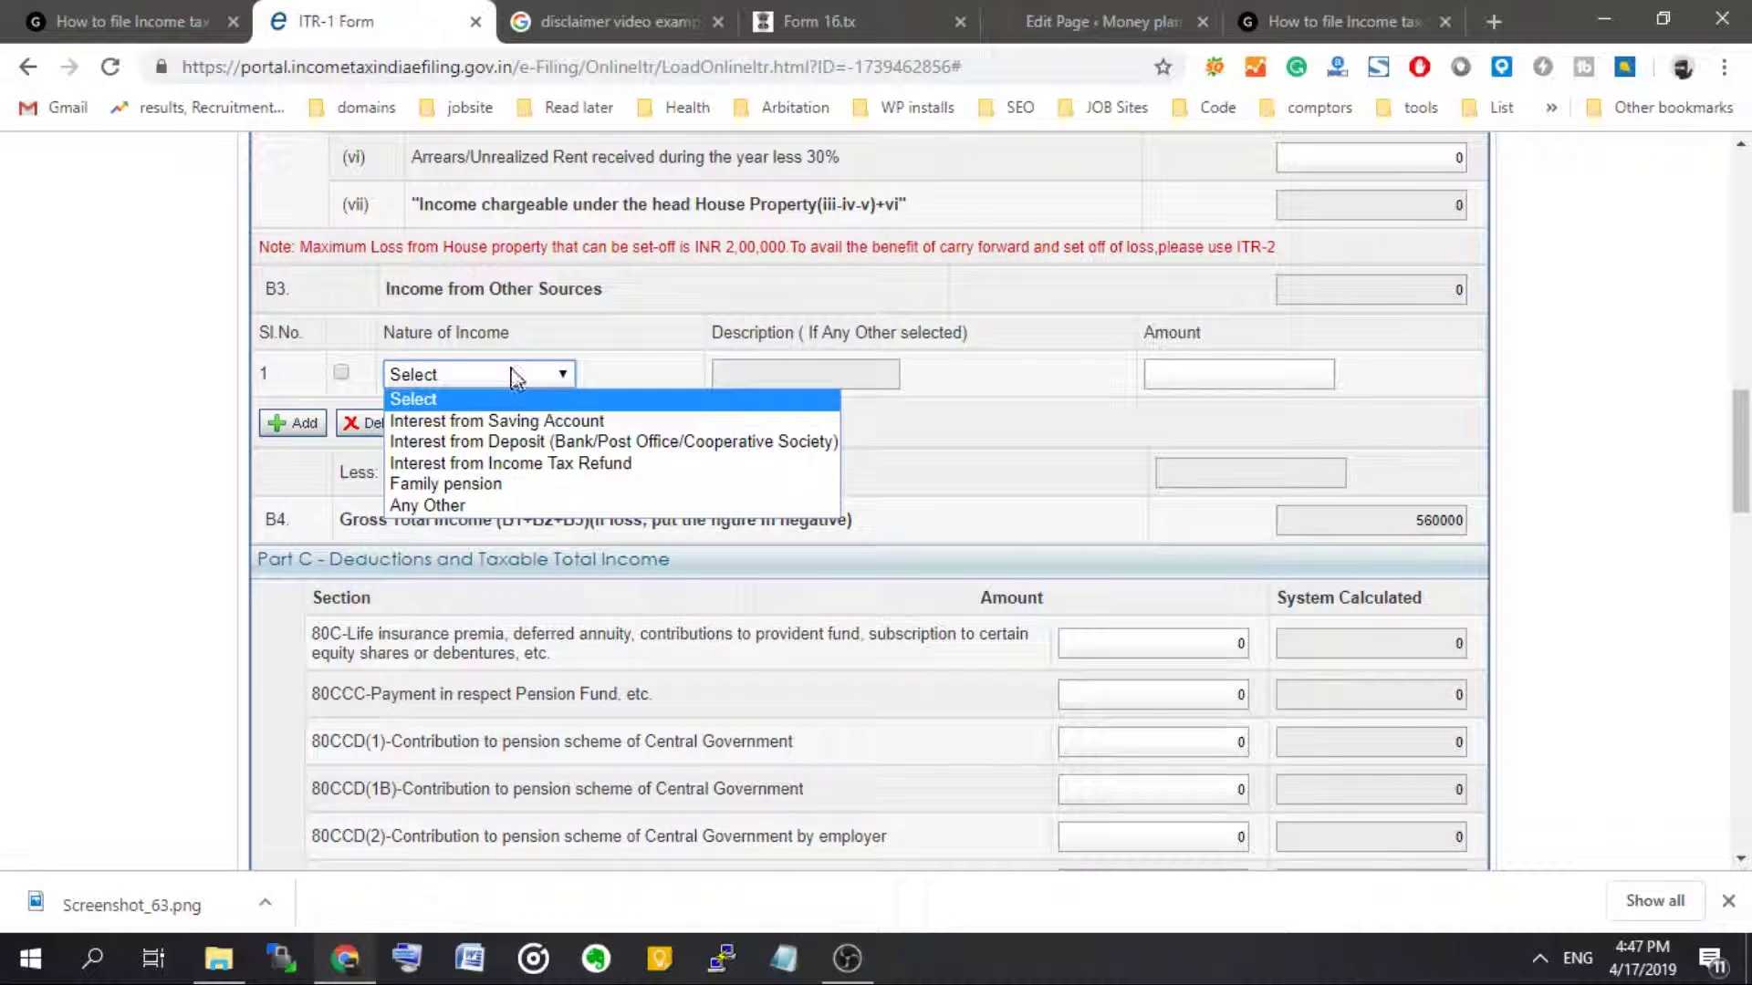
{"action": "left_click", "coordinate": [456, 422]}
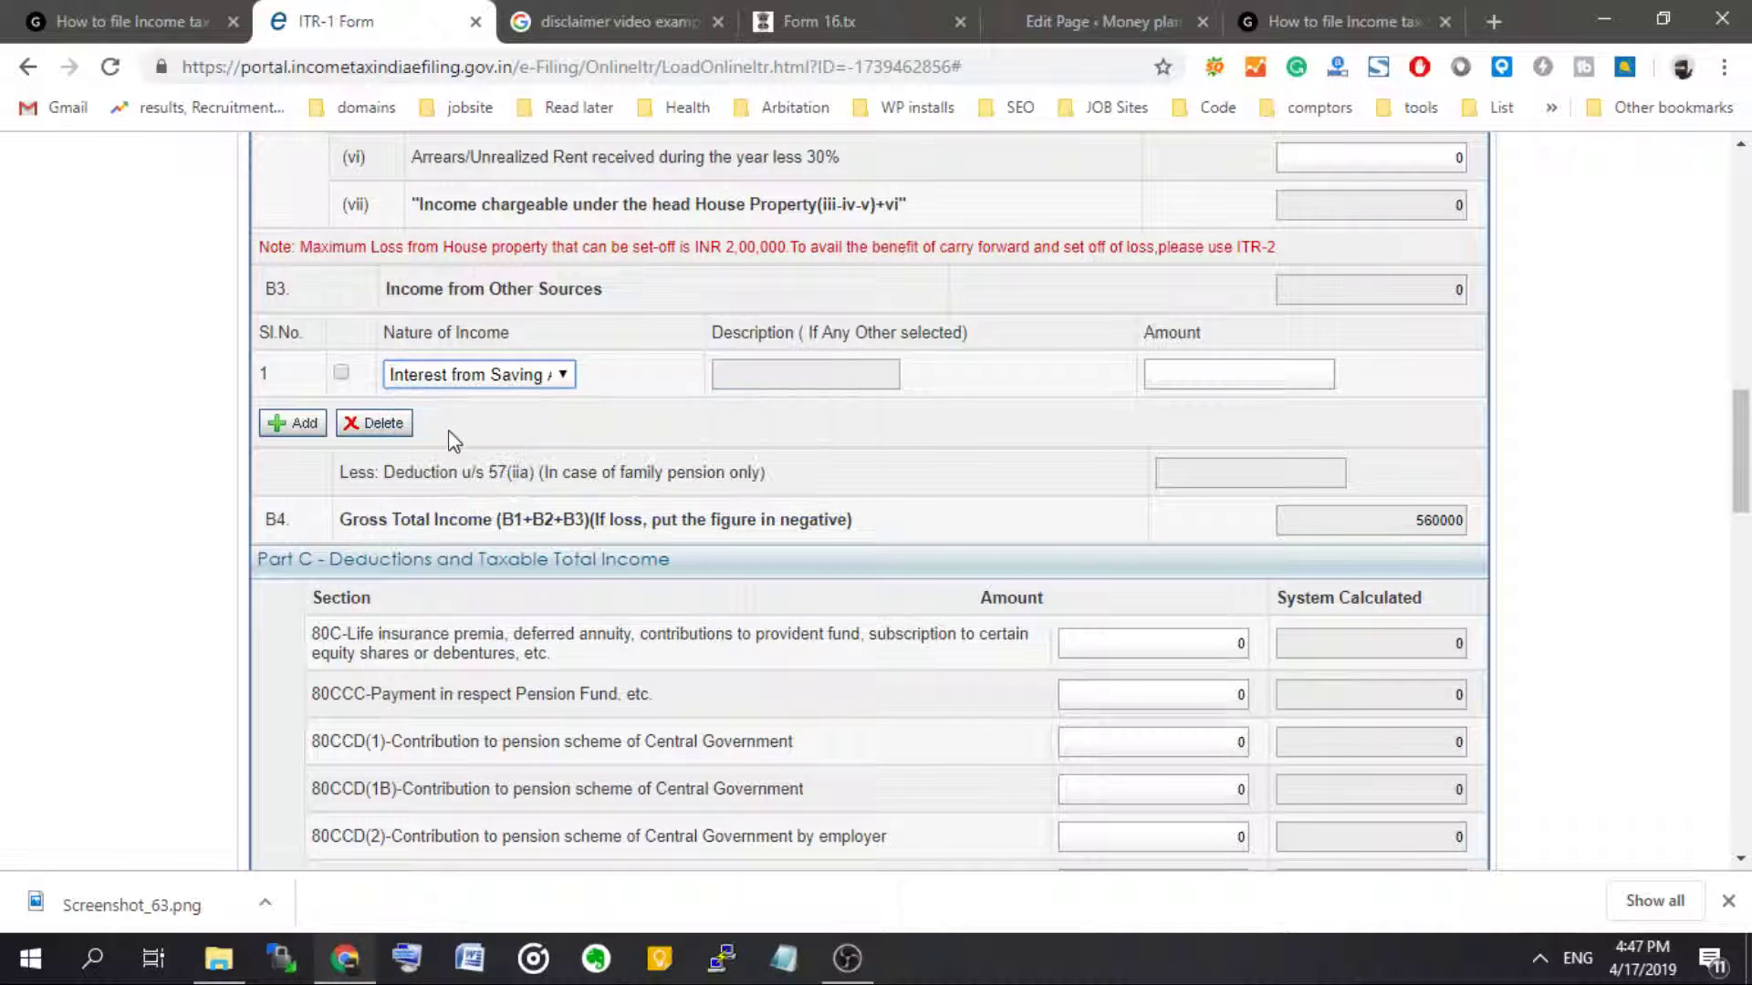
{"action": "left_click", "coordinate": [753, 376]}
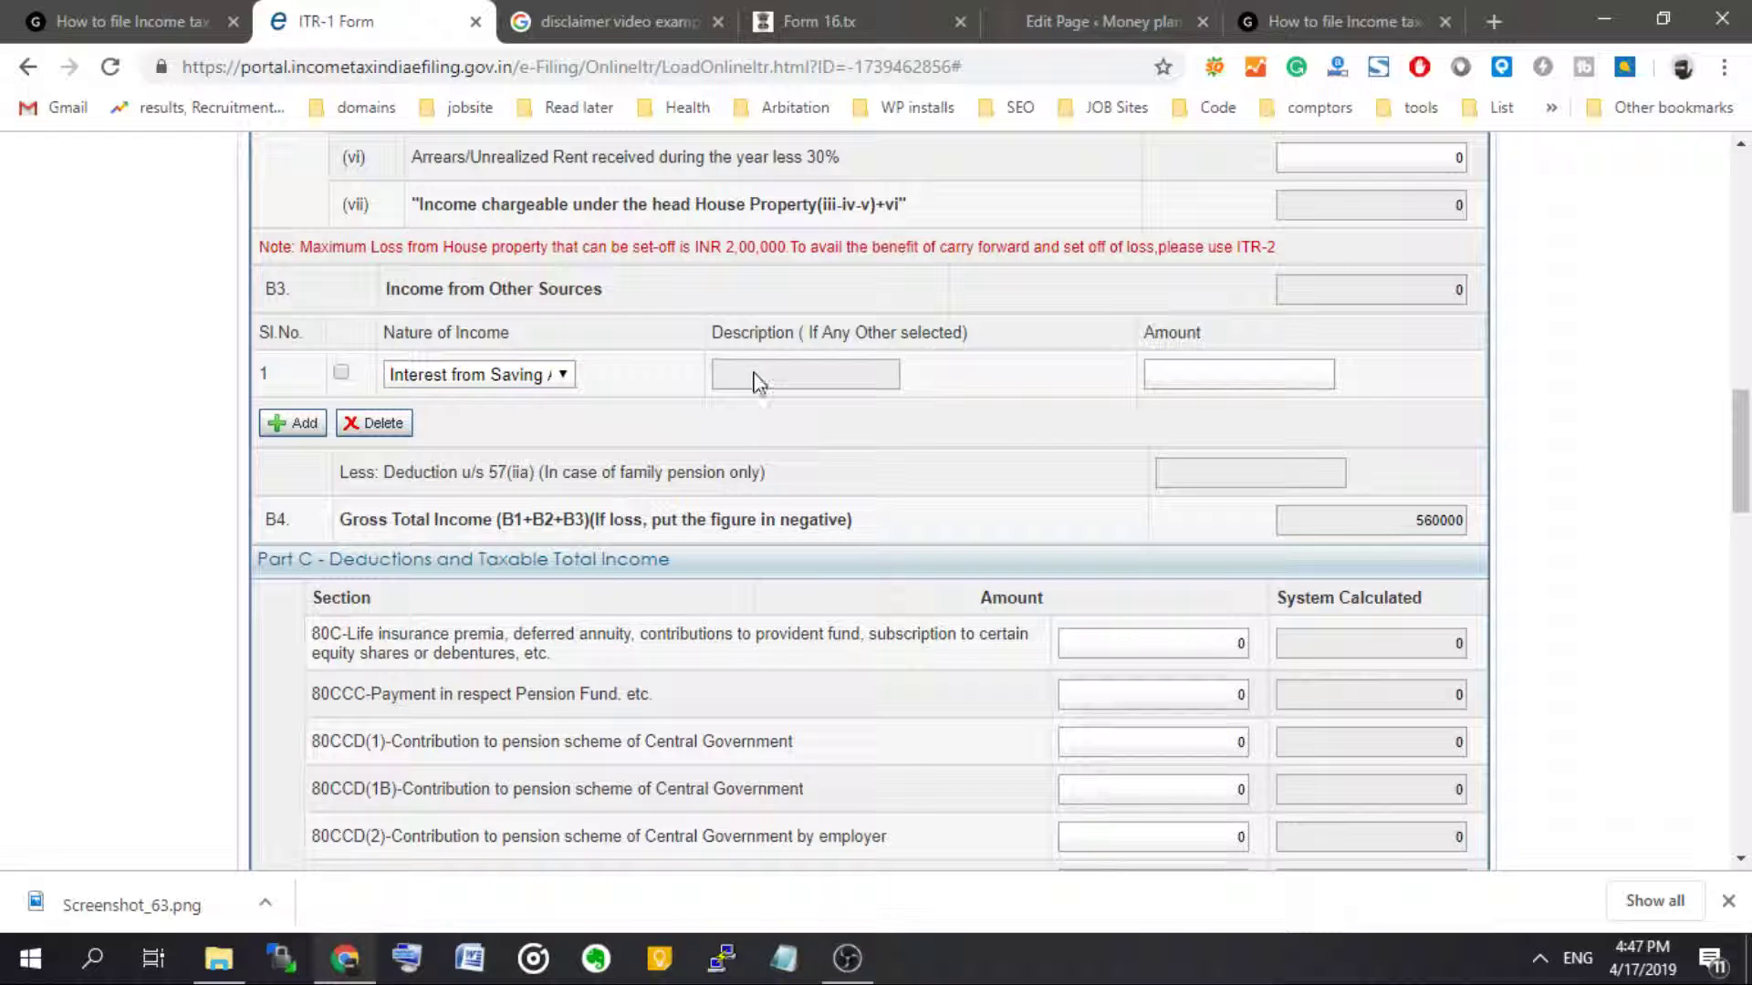
{"action": "left_click", "coordinate": [1154, 374]}
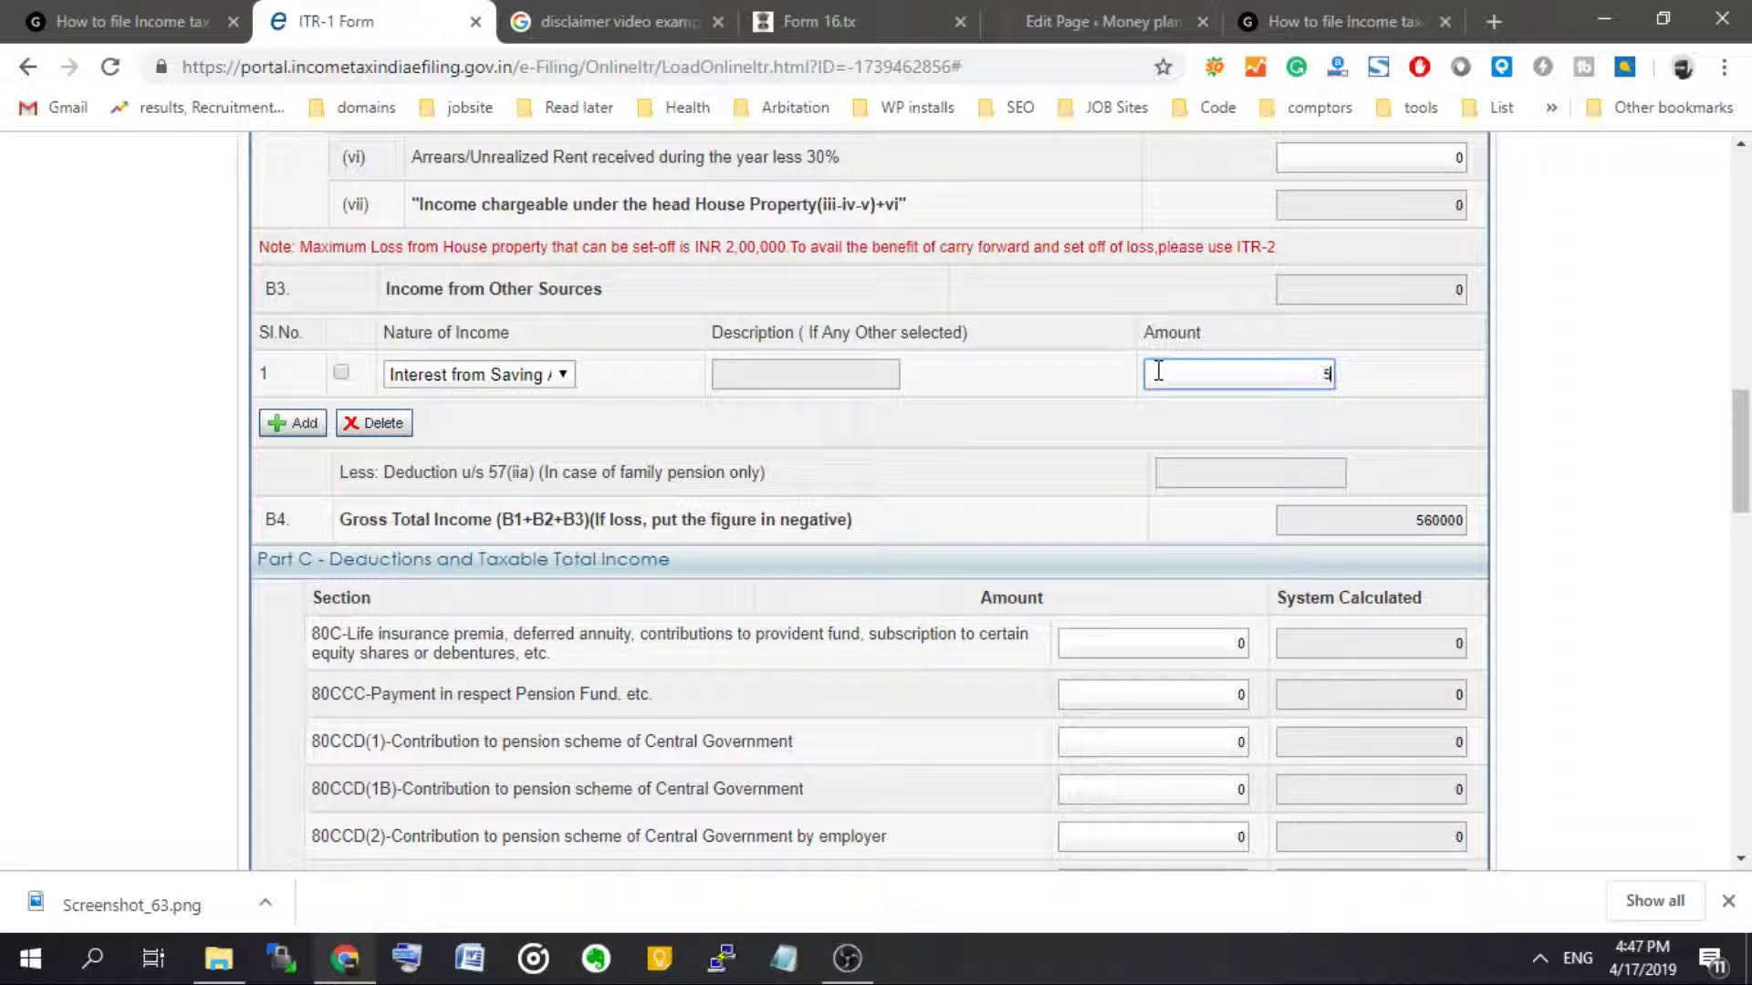
{"action": "left_click", "coordinate": [729, 438]}
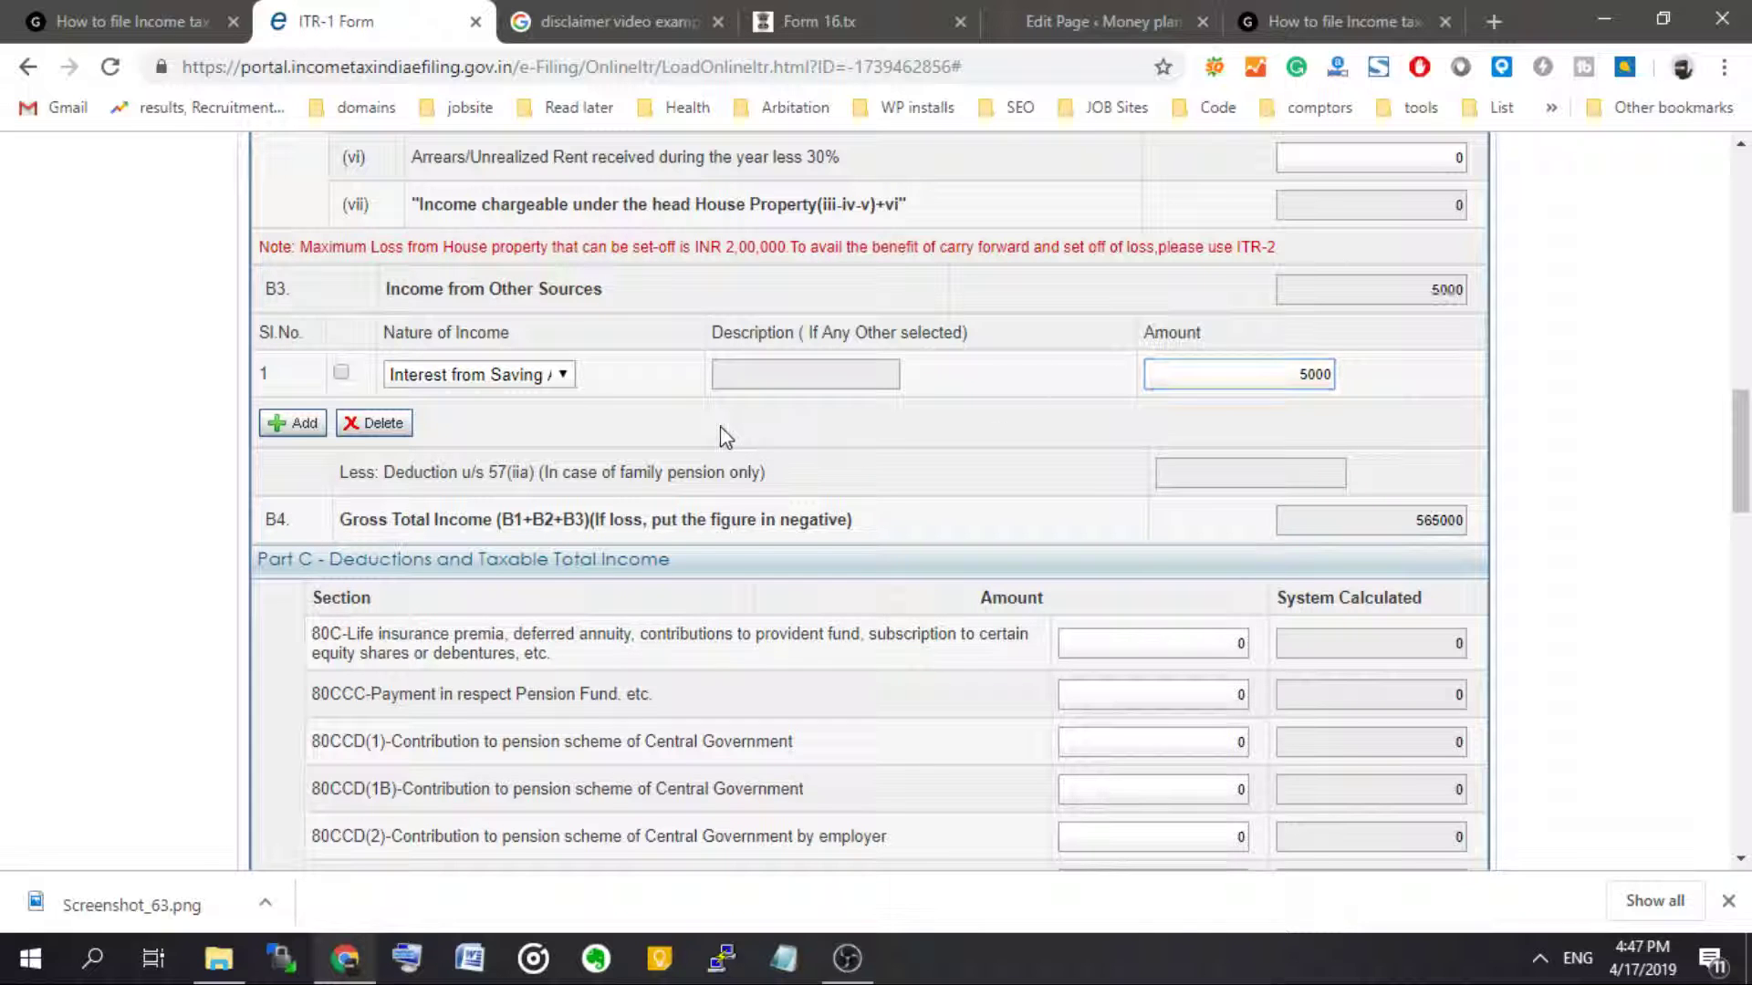
- Add a second income from other sources row for Interest from Deposit with an amount of 5000
{"action": "left_click", "coordinate": [297, 425]}
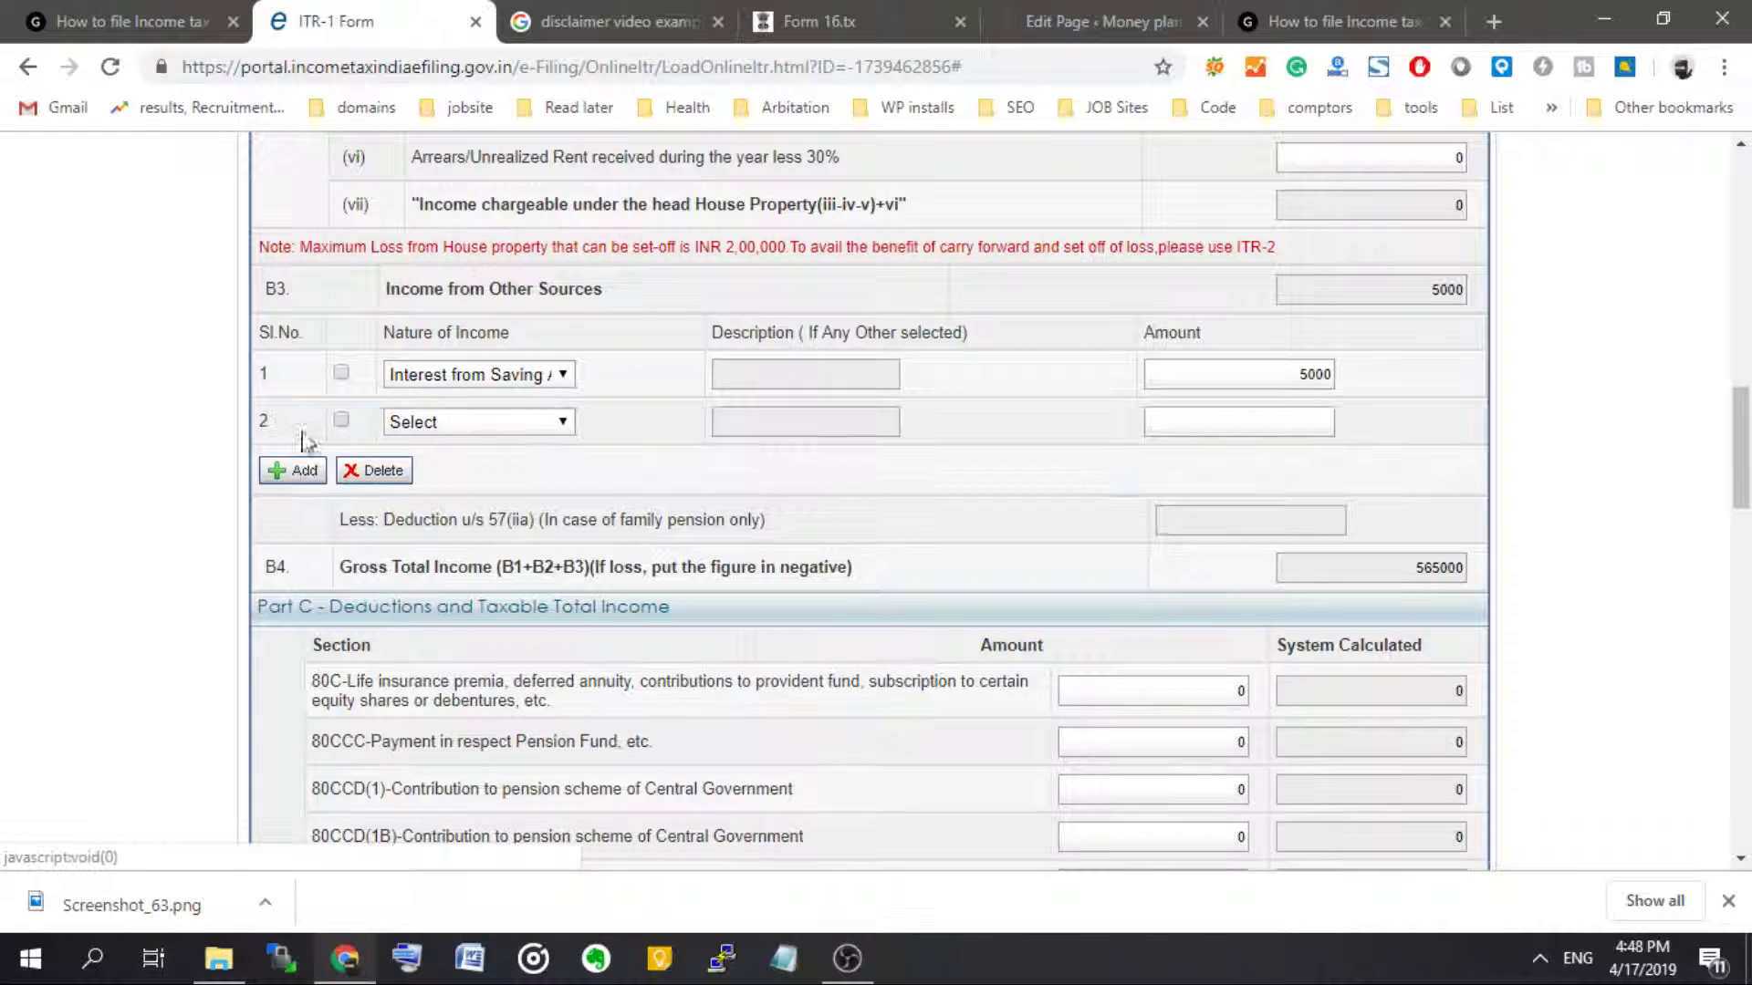
{"action": "left_click", "coordinate": [468, 422]}
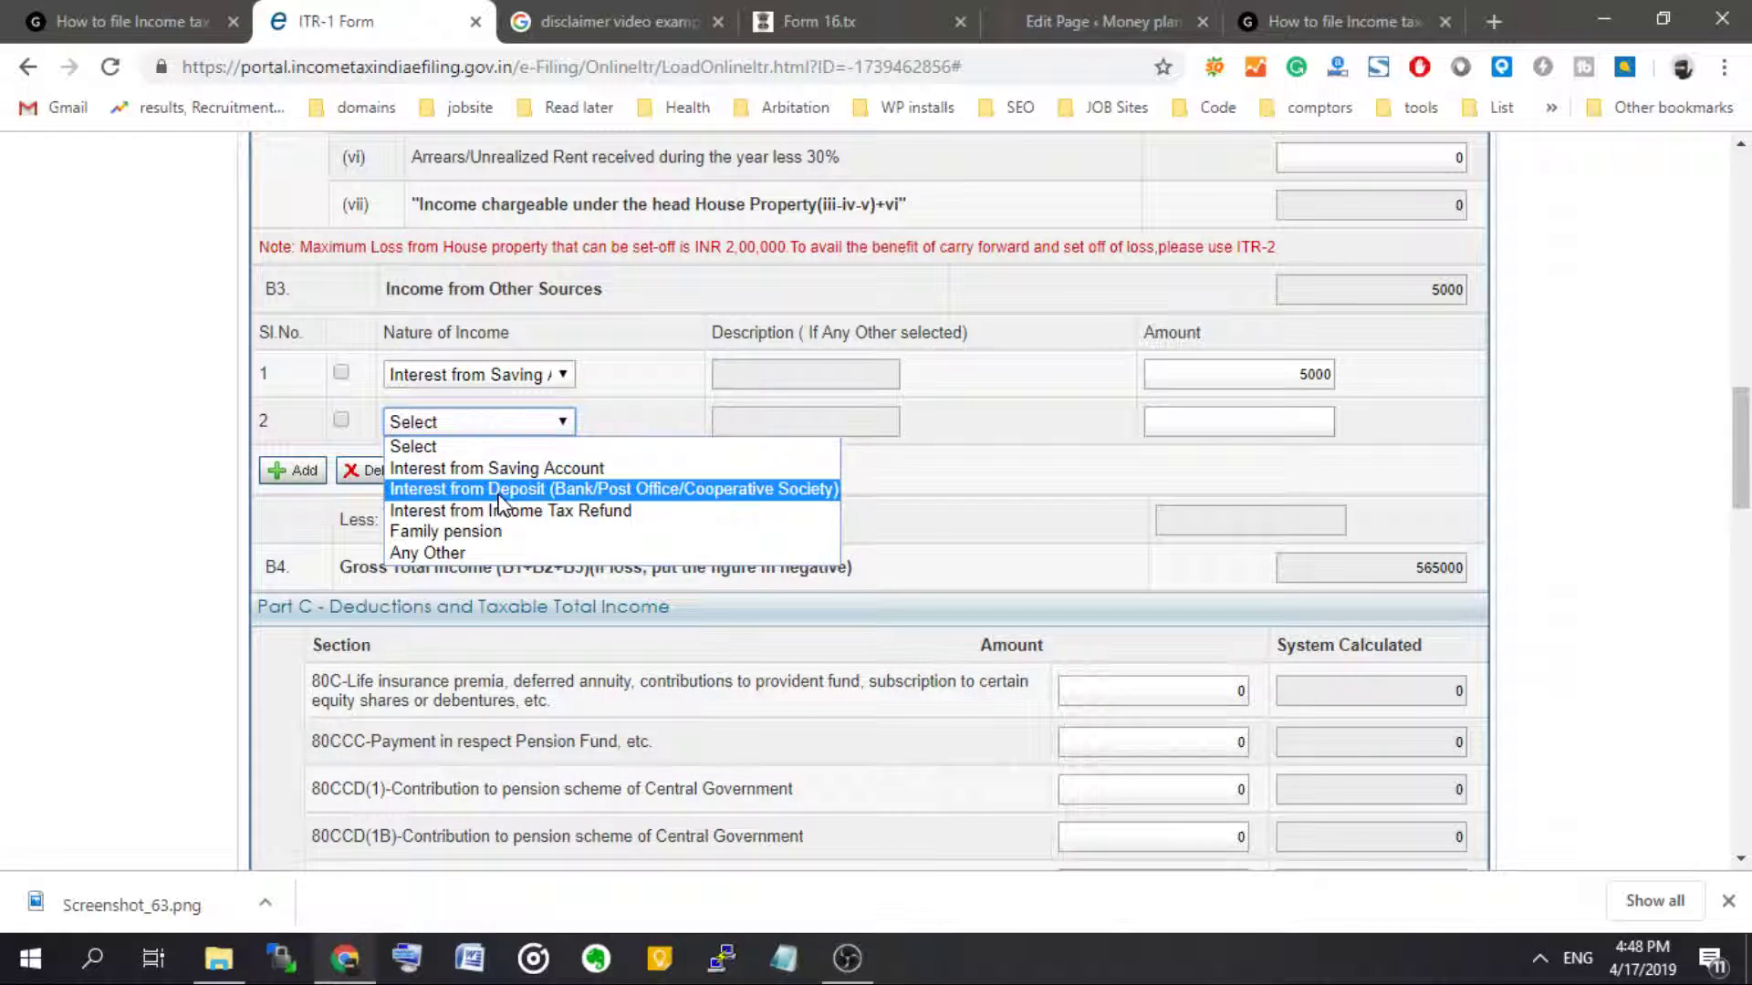
{"action": "left_click", "coordinate": [757, 505]}
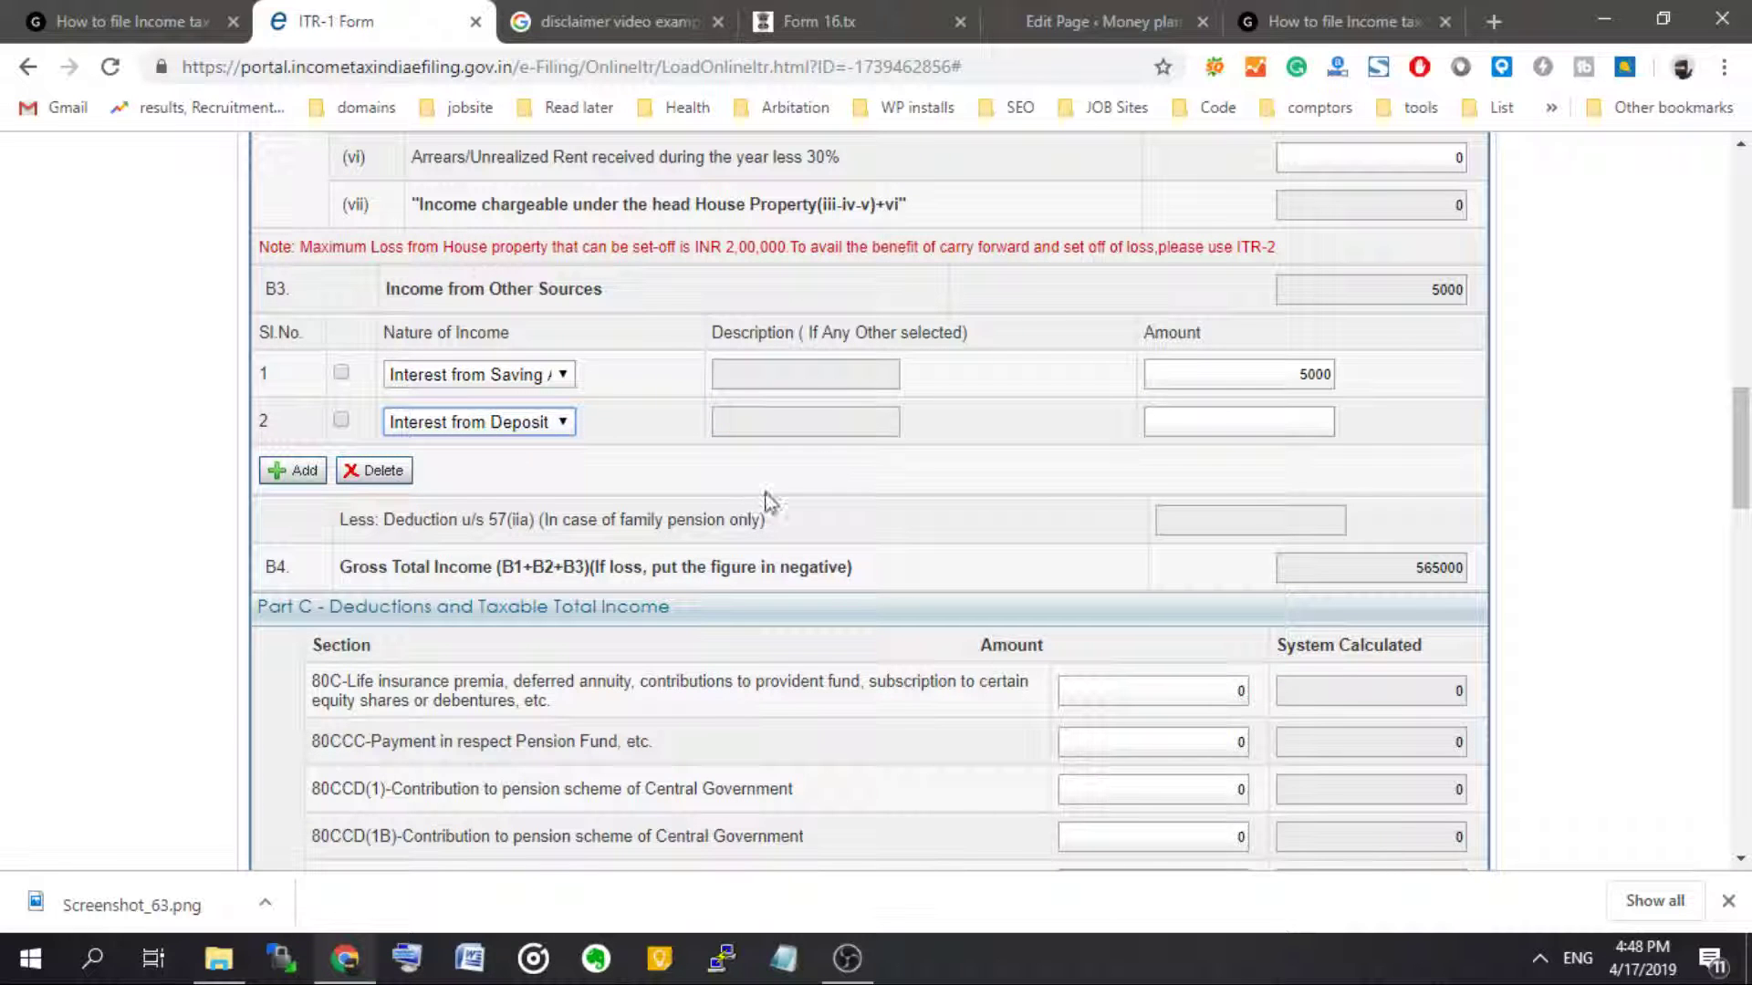
{"action": "left_click", "coordinate": [1220, 411]}
{"action": "type", "text": "50"}
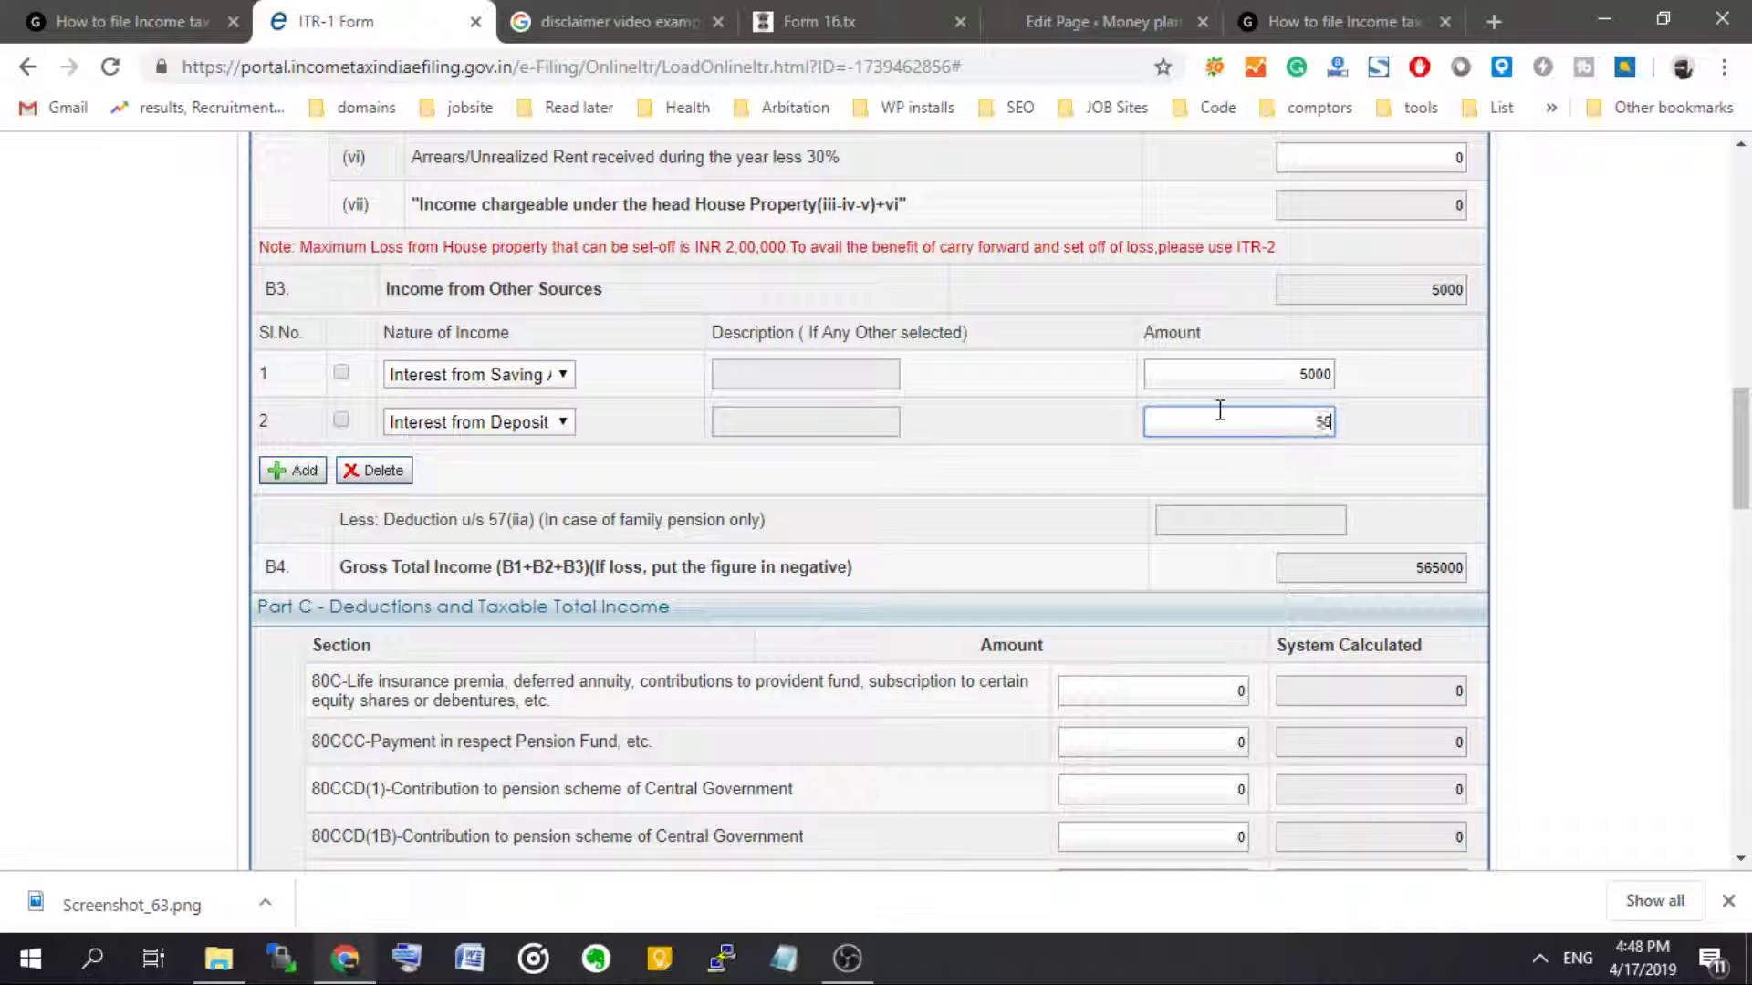
{"action": "type", "text": "00"}
{"action": "left_click", "coordinate": [1382, 444]}
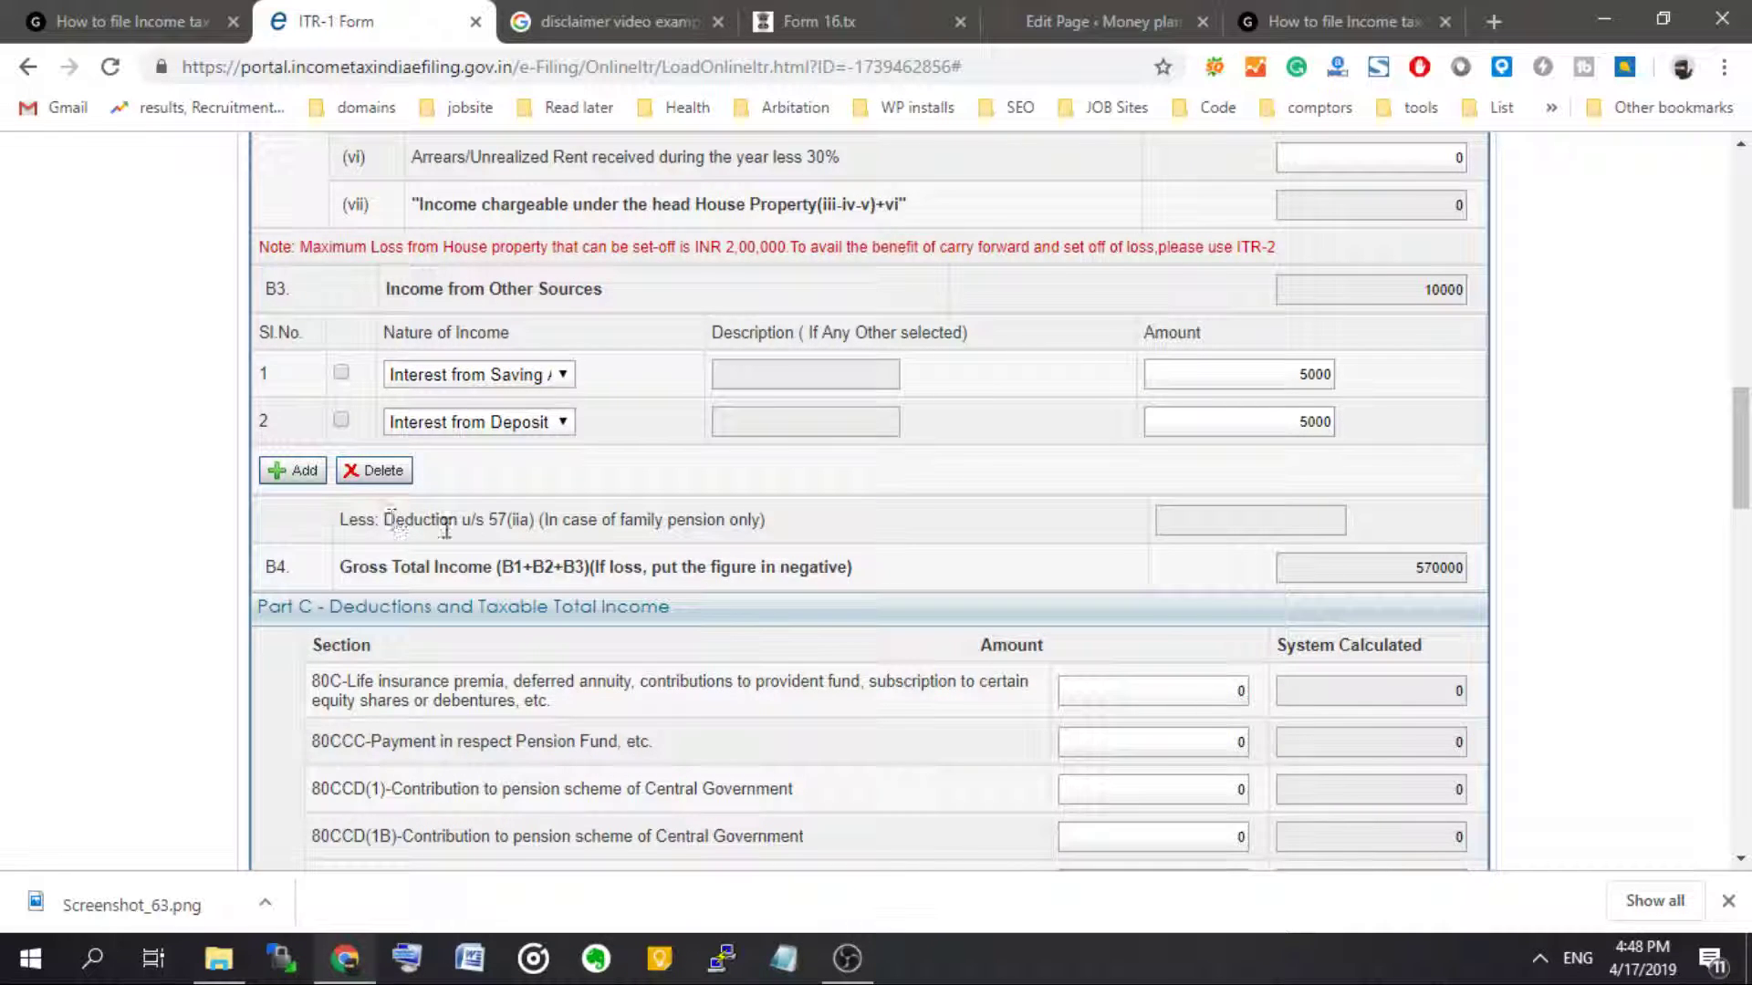
- Set the section 80C deduction for life insurance premia and provident fund contributions to 36000 in Part C
{"action": "scroll", "coordinate": [219, 502], "scroll_direction": "down", "scroll_amount": 3}
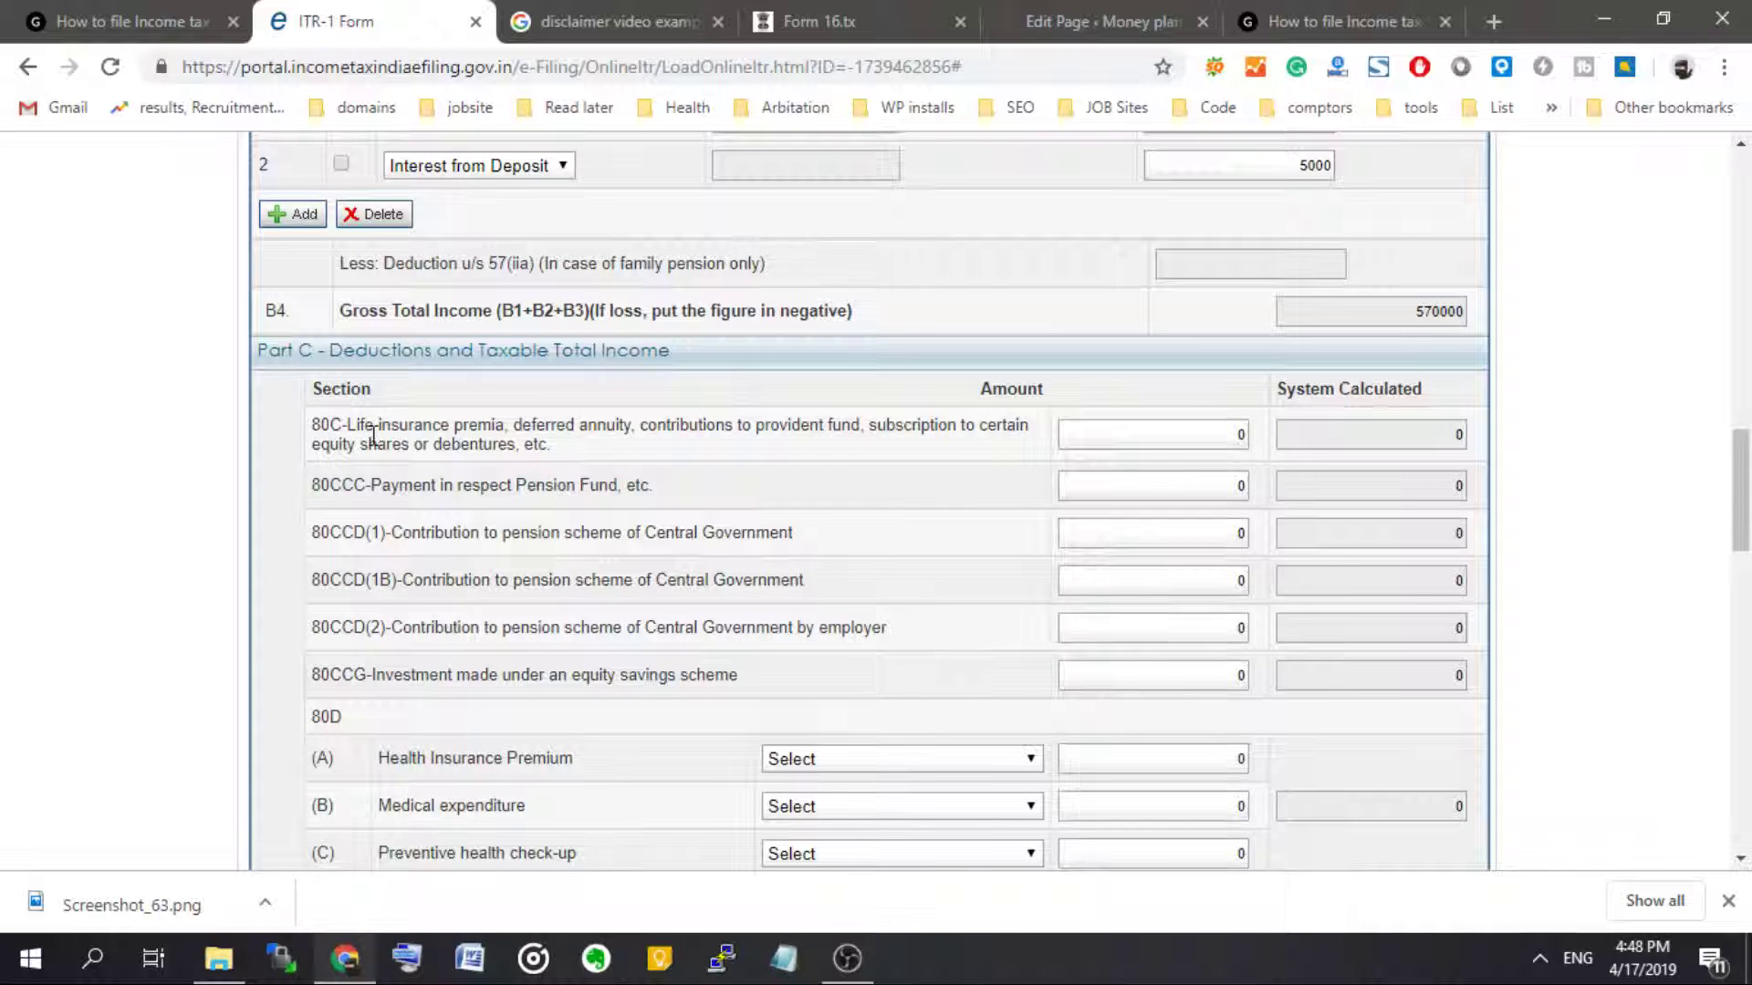
{"action": "left_click", "coordinate": [1176, 446]}
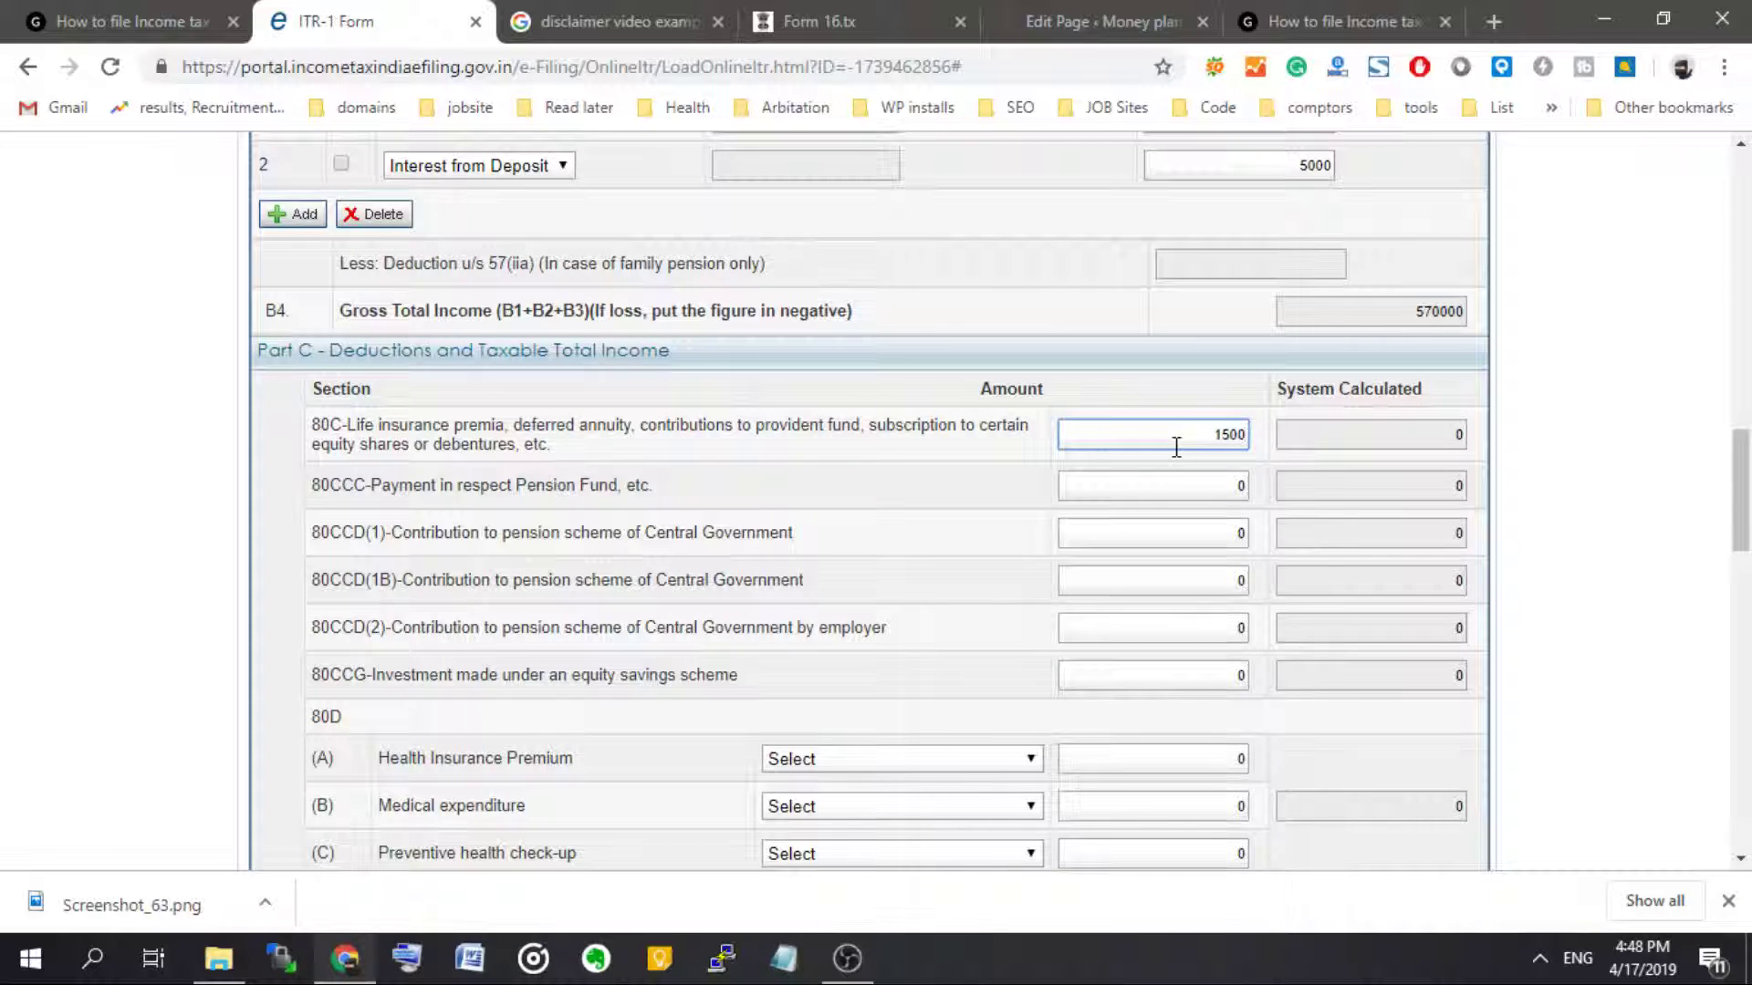
{"action": "double_click", "coordinate": [1176, 446]}
{"action": "type", "text": "36000"}
{"action": "left_click", "coordinate": [958, 484]}
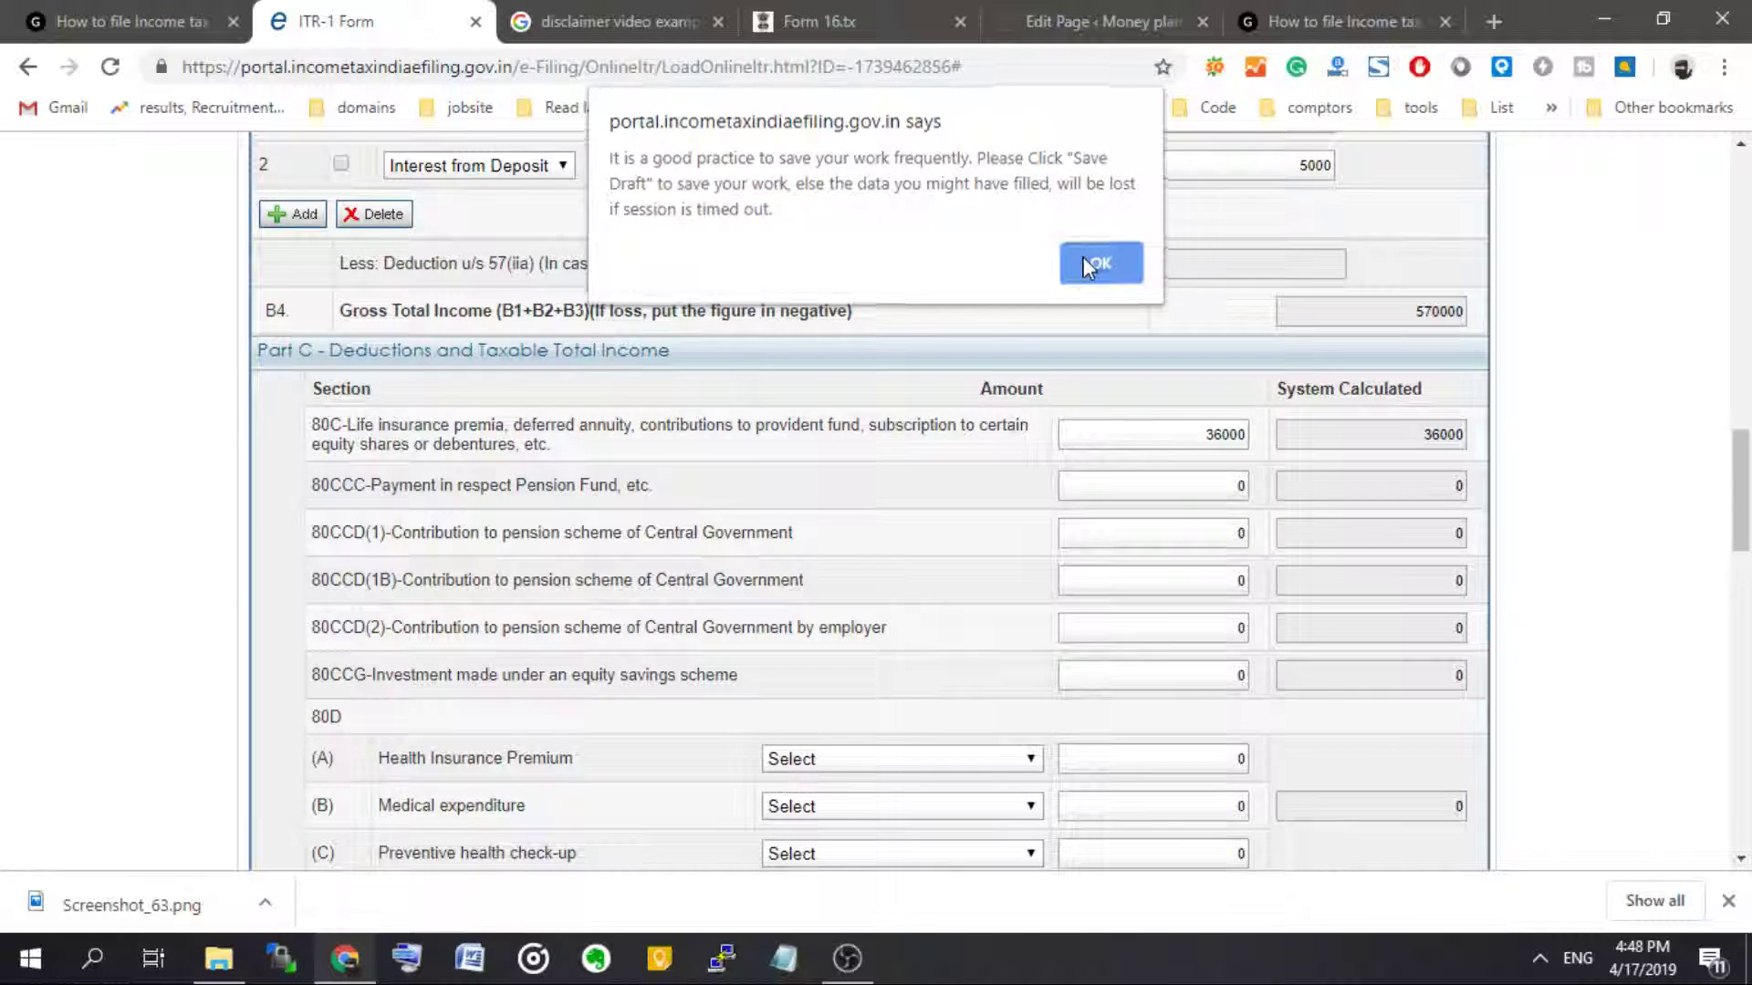
- Dismiss the save reminder and the session timeout notice, and save the return as a draft
{"action": "left_click", "coordinate": [1083, 258]}
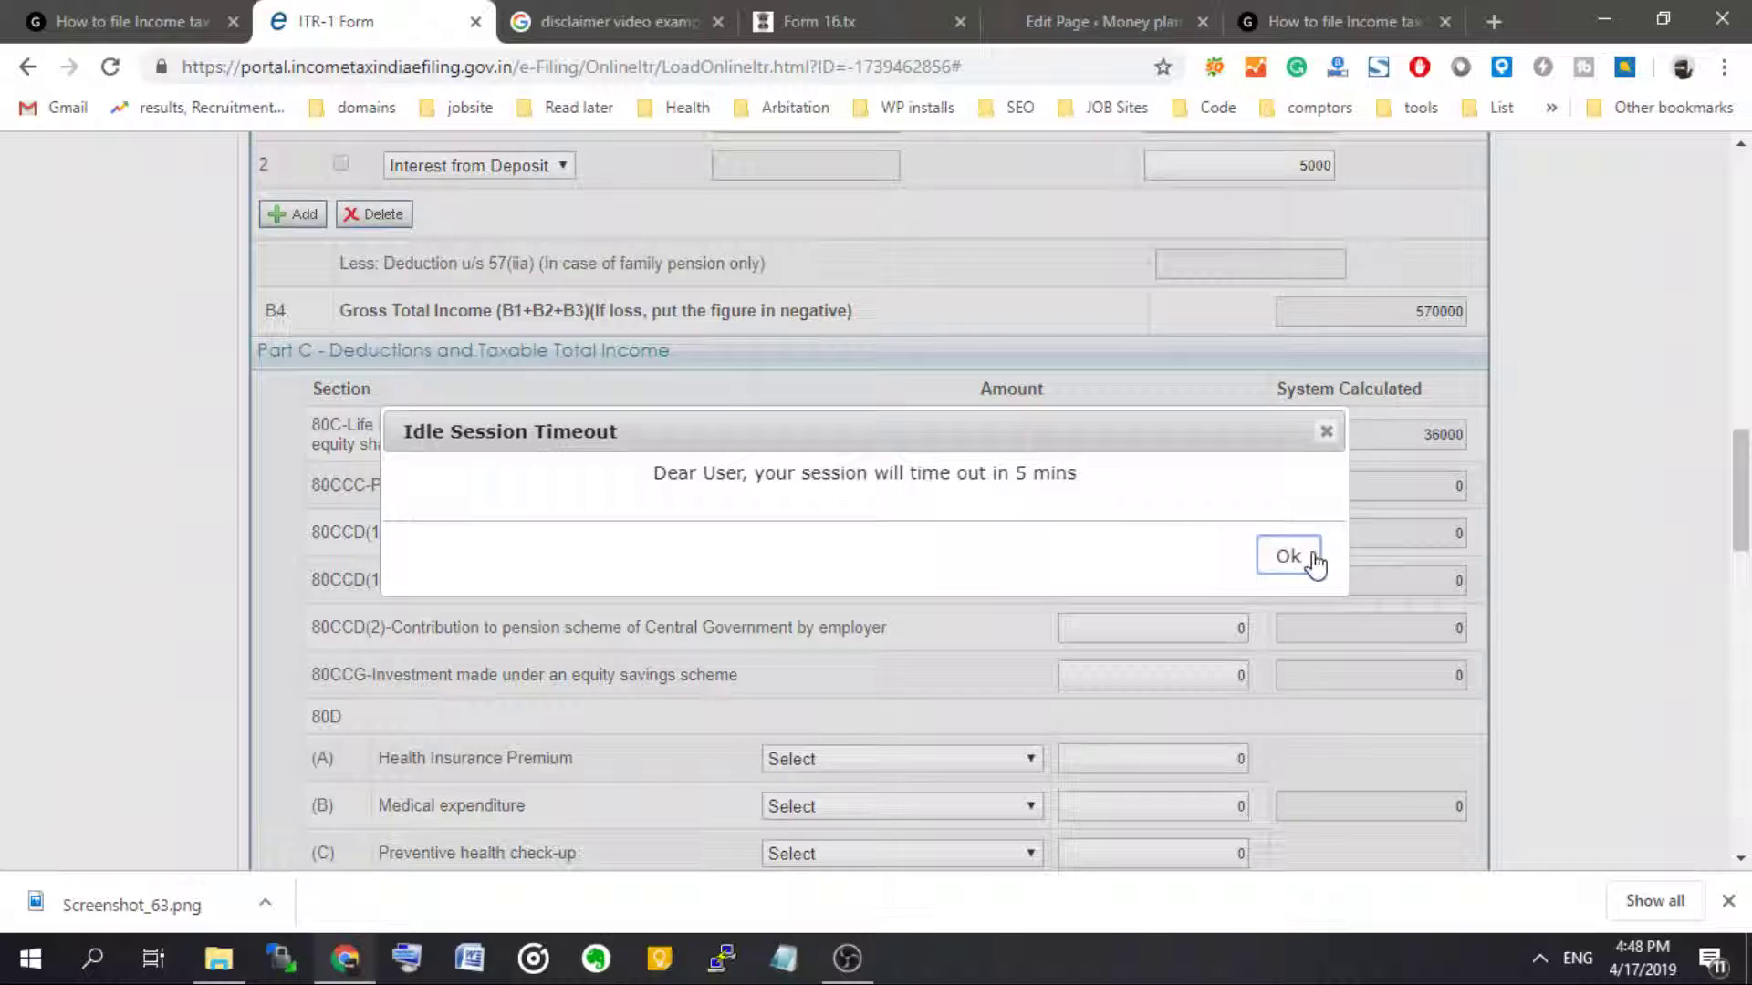
{"action": "left_click", "coordinate": [1311, 559]}
{"action": "scroll", "coordinate": [940, 561], "scroll_direction": "down", "scroll_amount": 10}
{"action": "scroll", "coordinate": [913, 466], "scroll_direction": "up", "scroll_amount": 20}
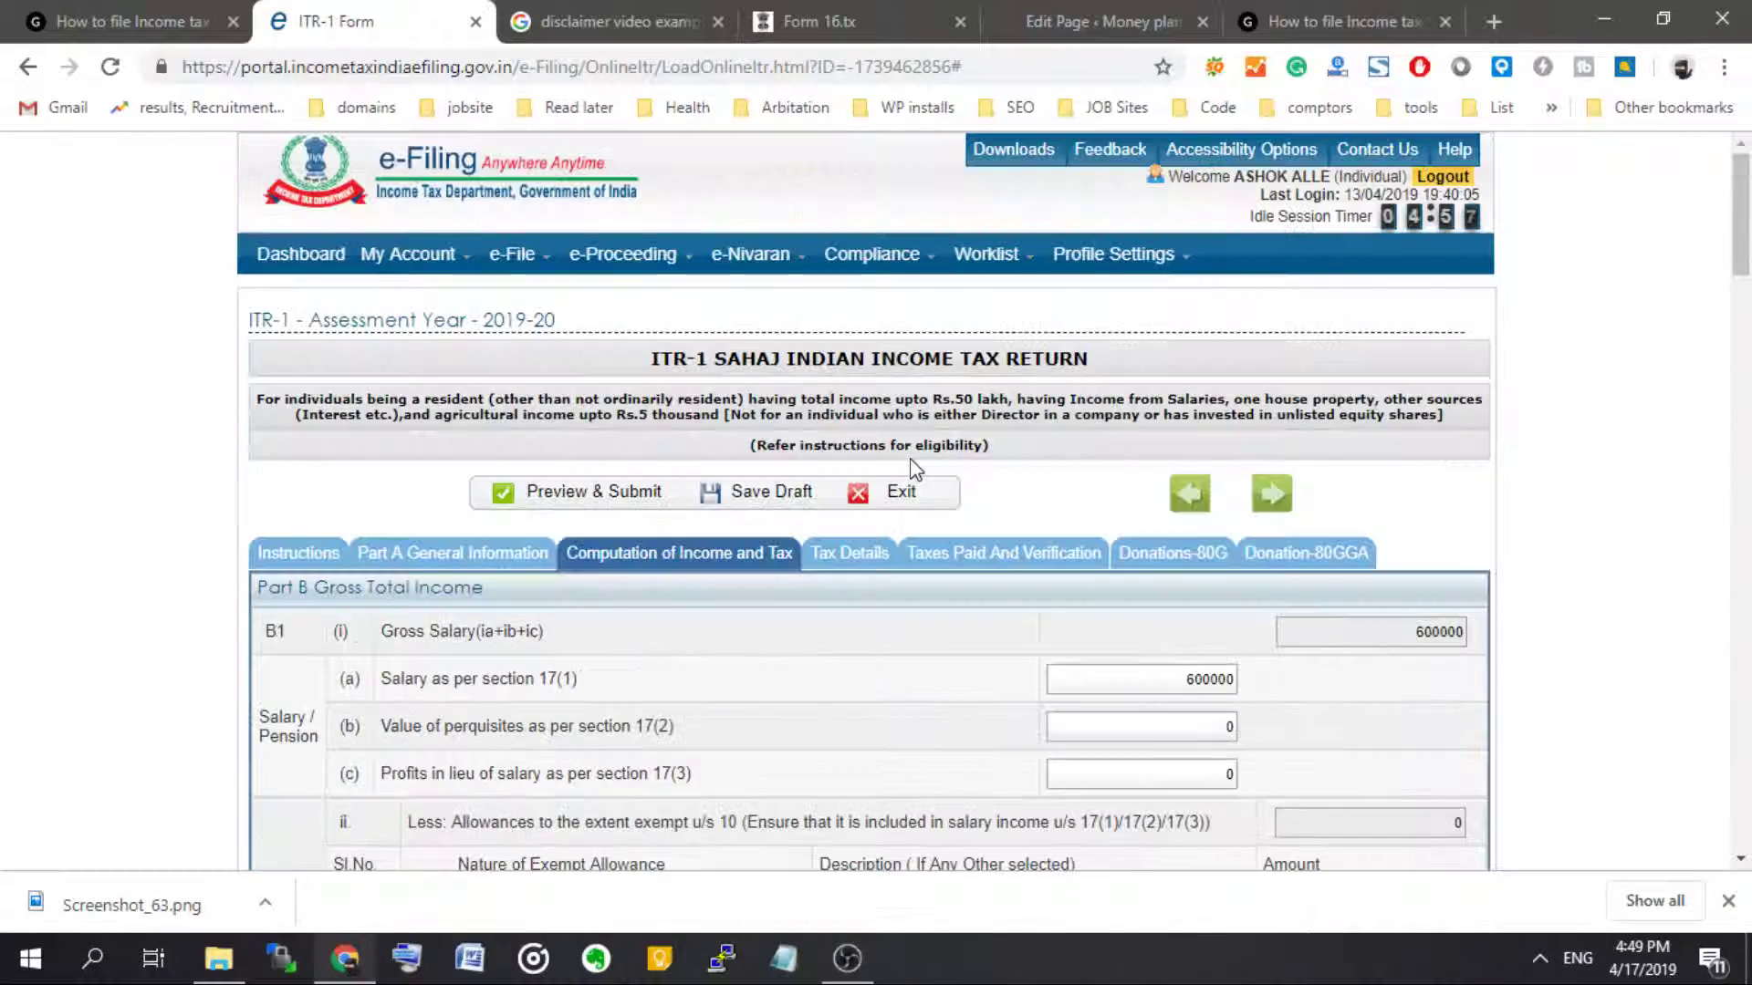
{"action": "left_click", "coordinate": [765, 495]}
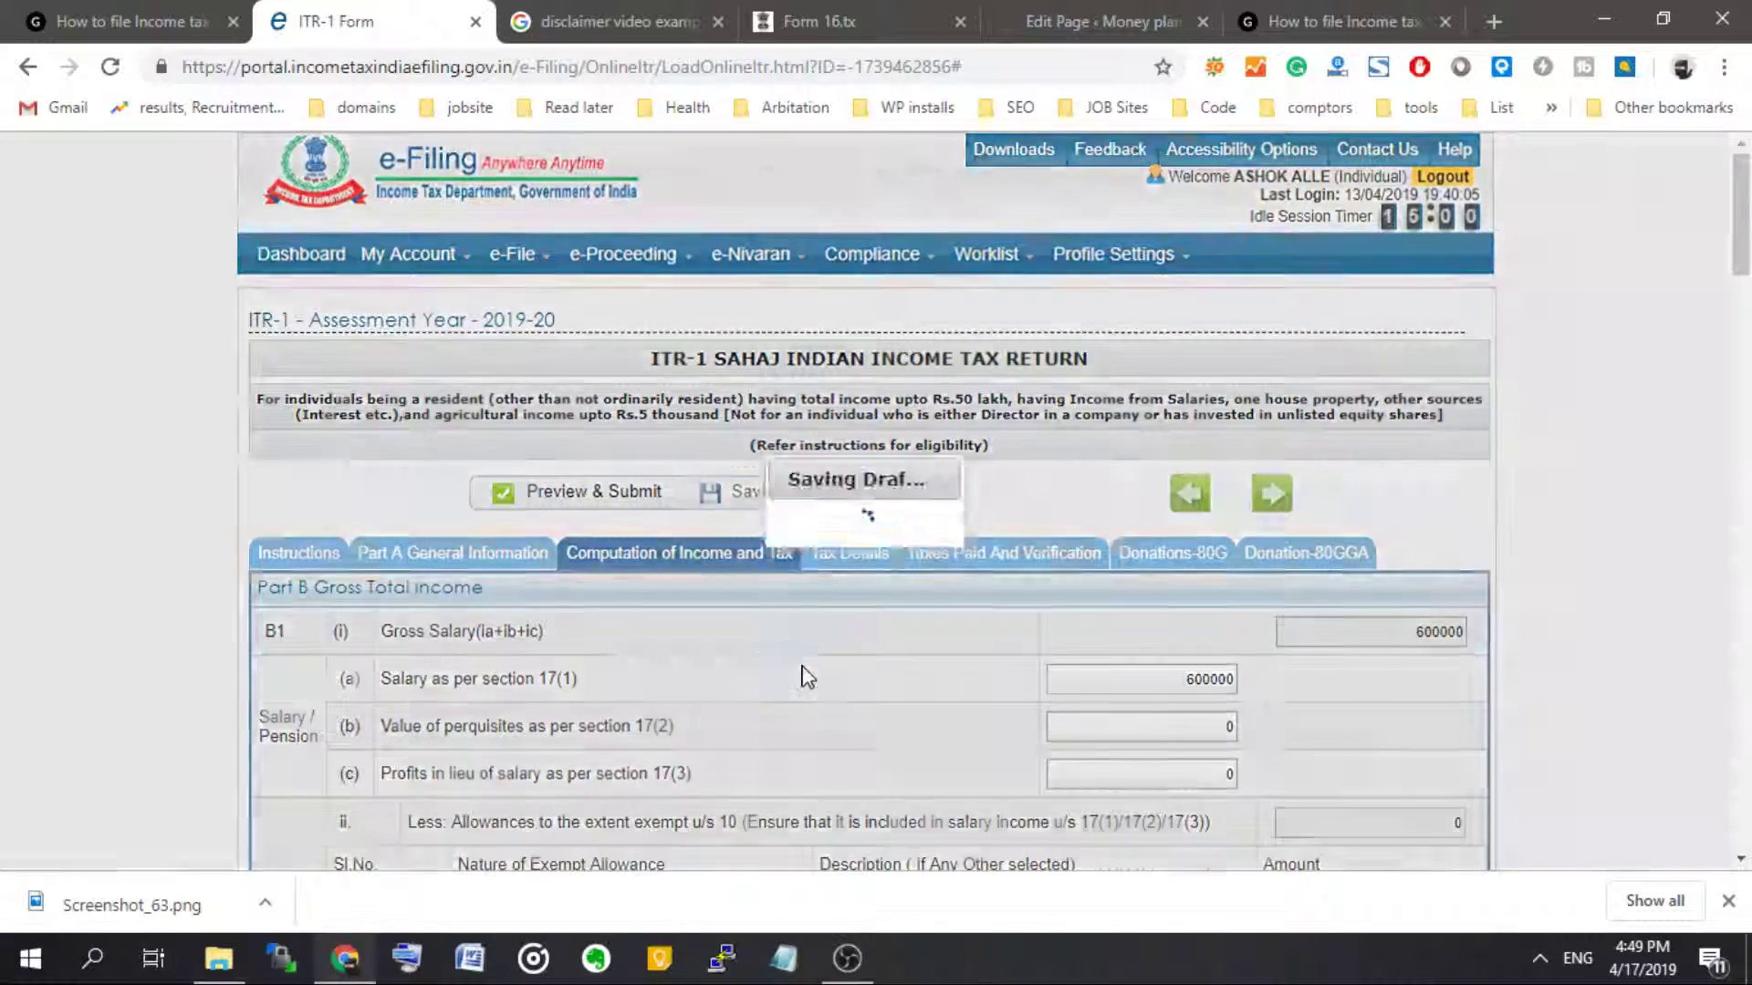
- Review the entered income figures and examine the deduction sections listed in Part C after 80C
{"action": "scroll", "coordinate": [803, 676], "scroll_direction": "down", "scroll_amount": 20}
{"action": "scroll", "coordinate": [879, 606], "scroll_direction": "up", "scroll_amount": 7}
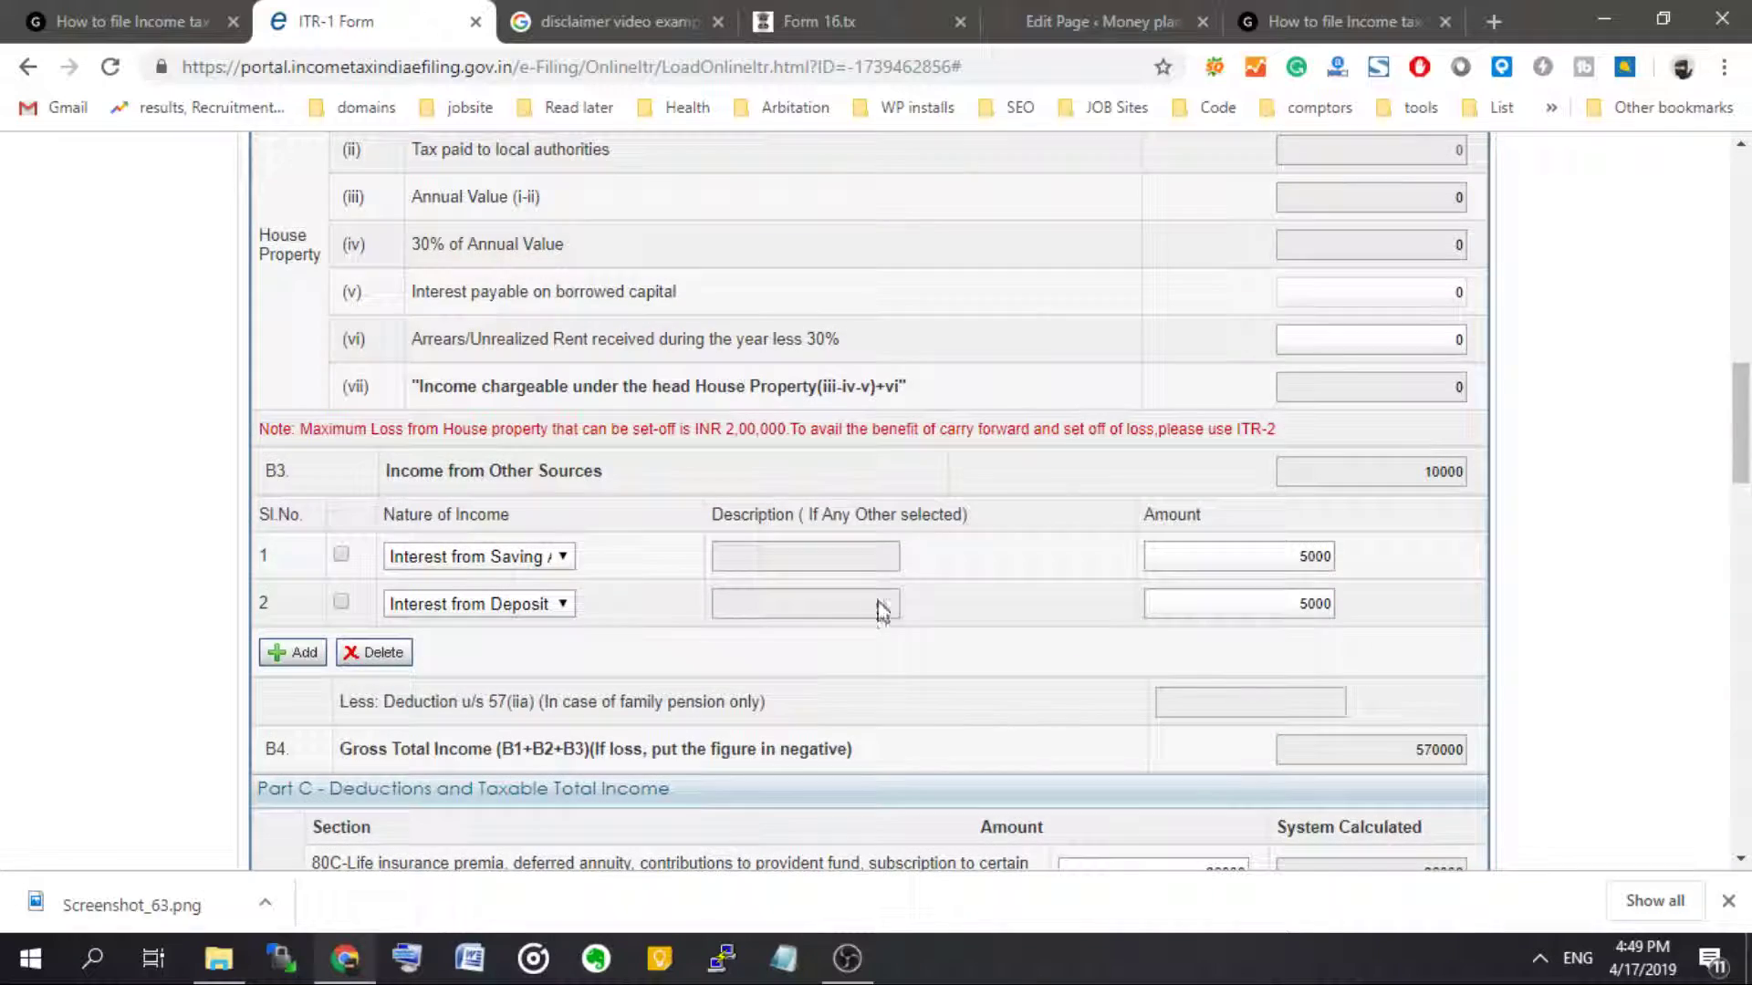
{"action": "scroll", "coordinate": [1005, 501], "scroll_direction": "up", "scroll_amount": 8}
{"action": "scroll", "coordinate": [1009, 504], "scroll_direction": "down", "scroll_amount": 13}
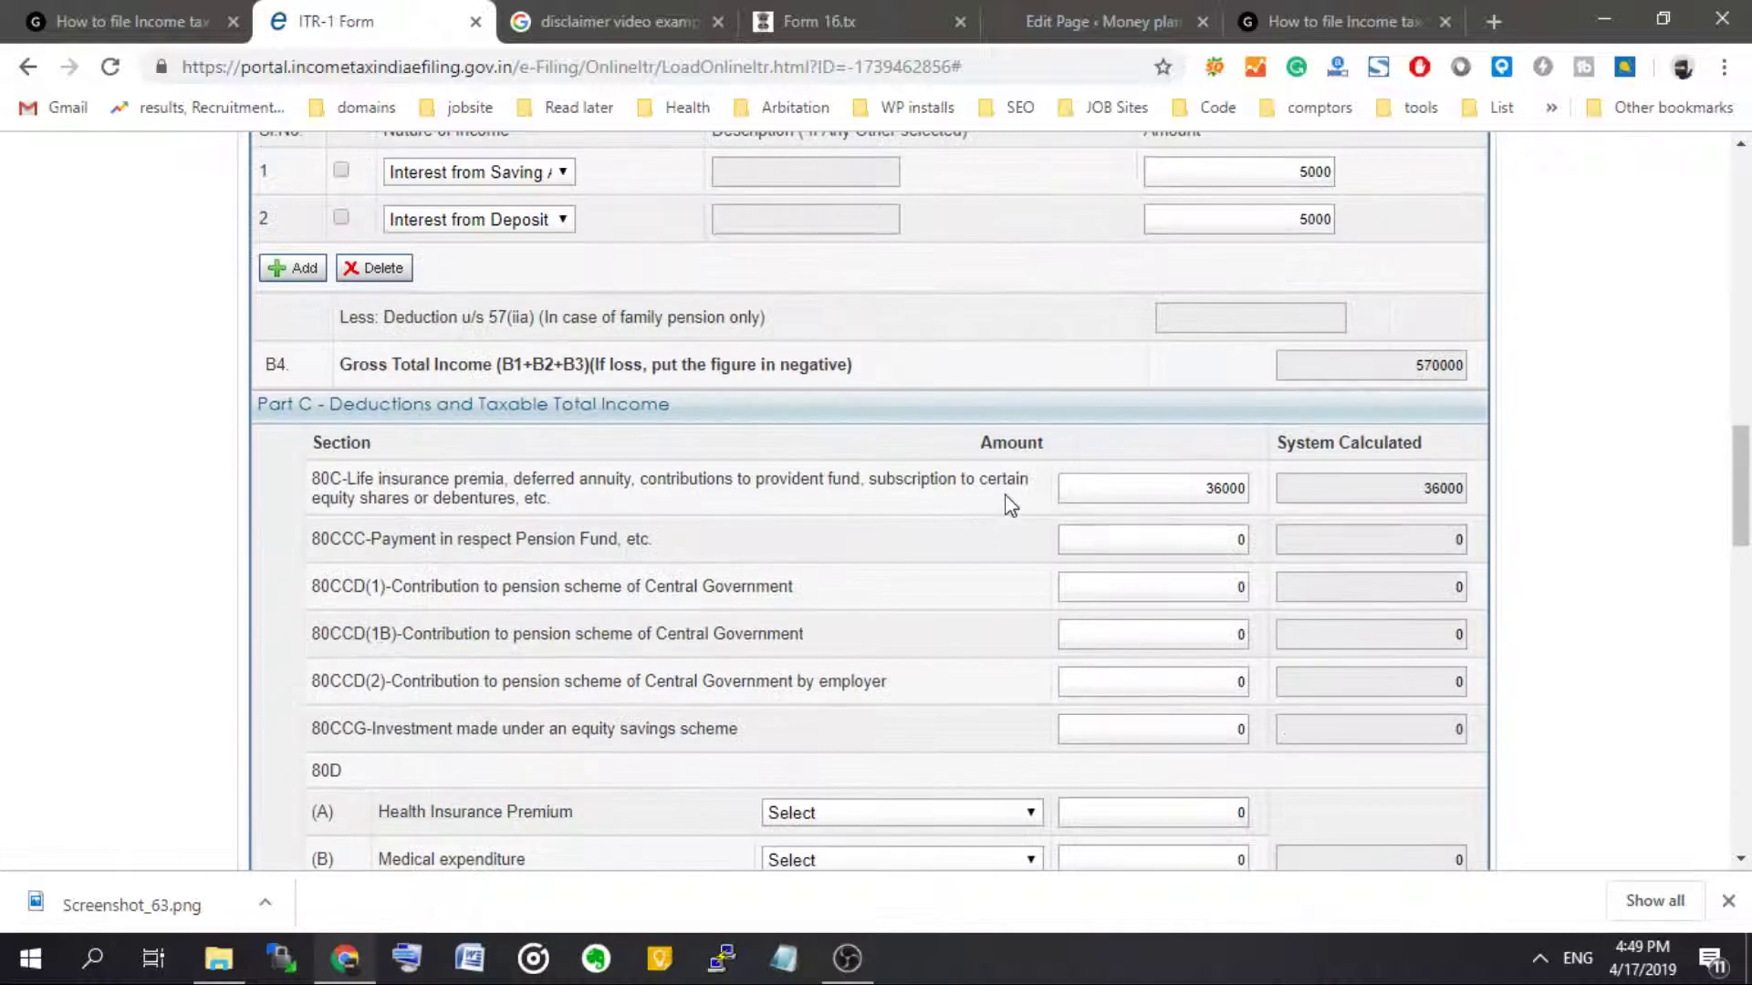
{"action": "scroll", "coordinate": [880, 501], "scroll_direction": "down", "scroll_amount": 1}
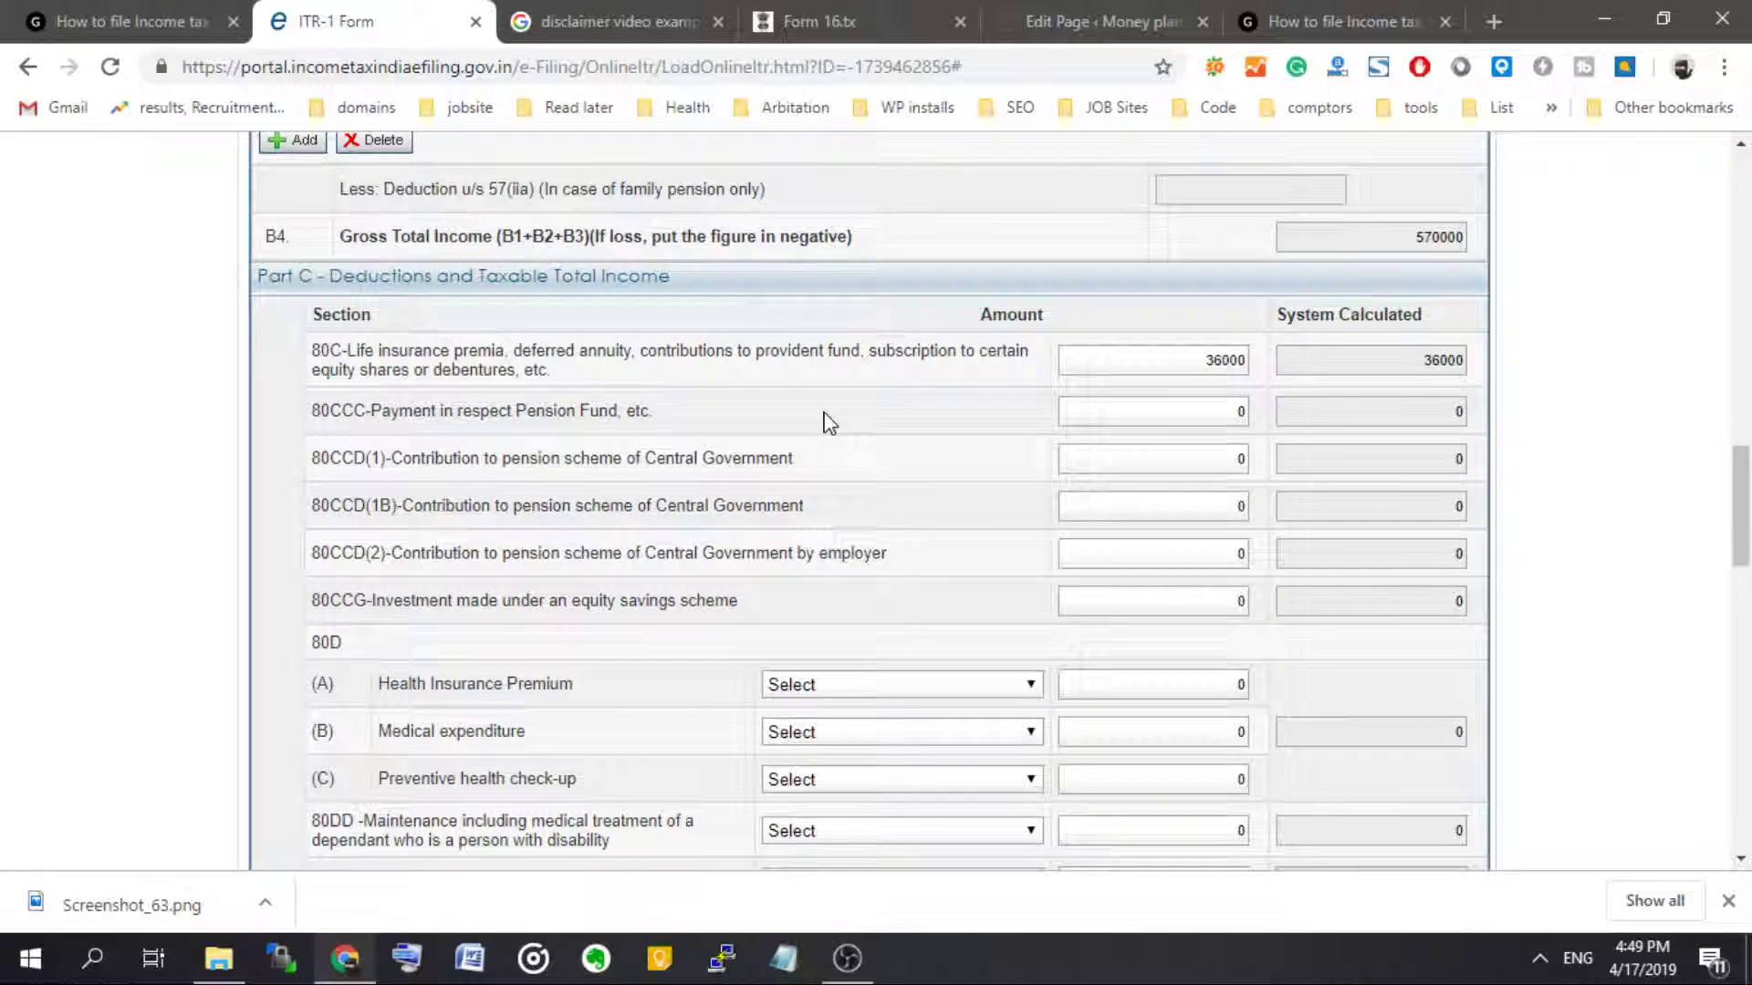
{"action": "scroll", "coordinate": [712, 374], "scroll_direction": "down", "scroll_amount": 1}
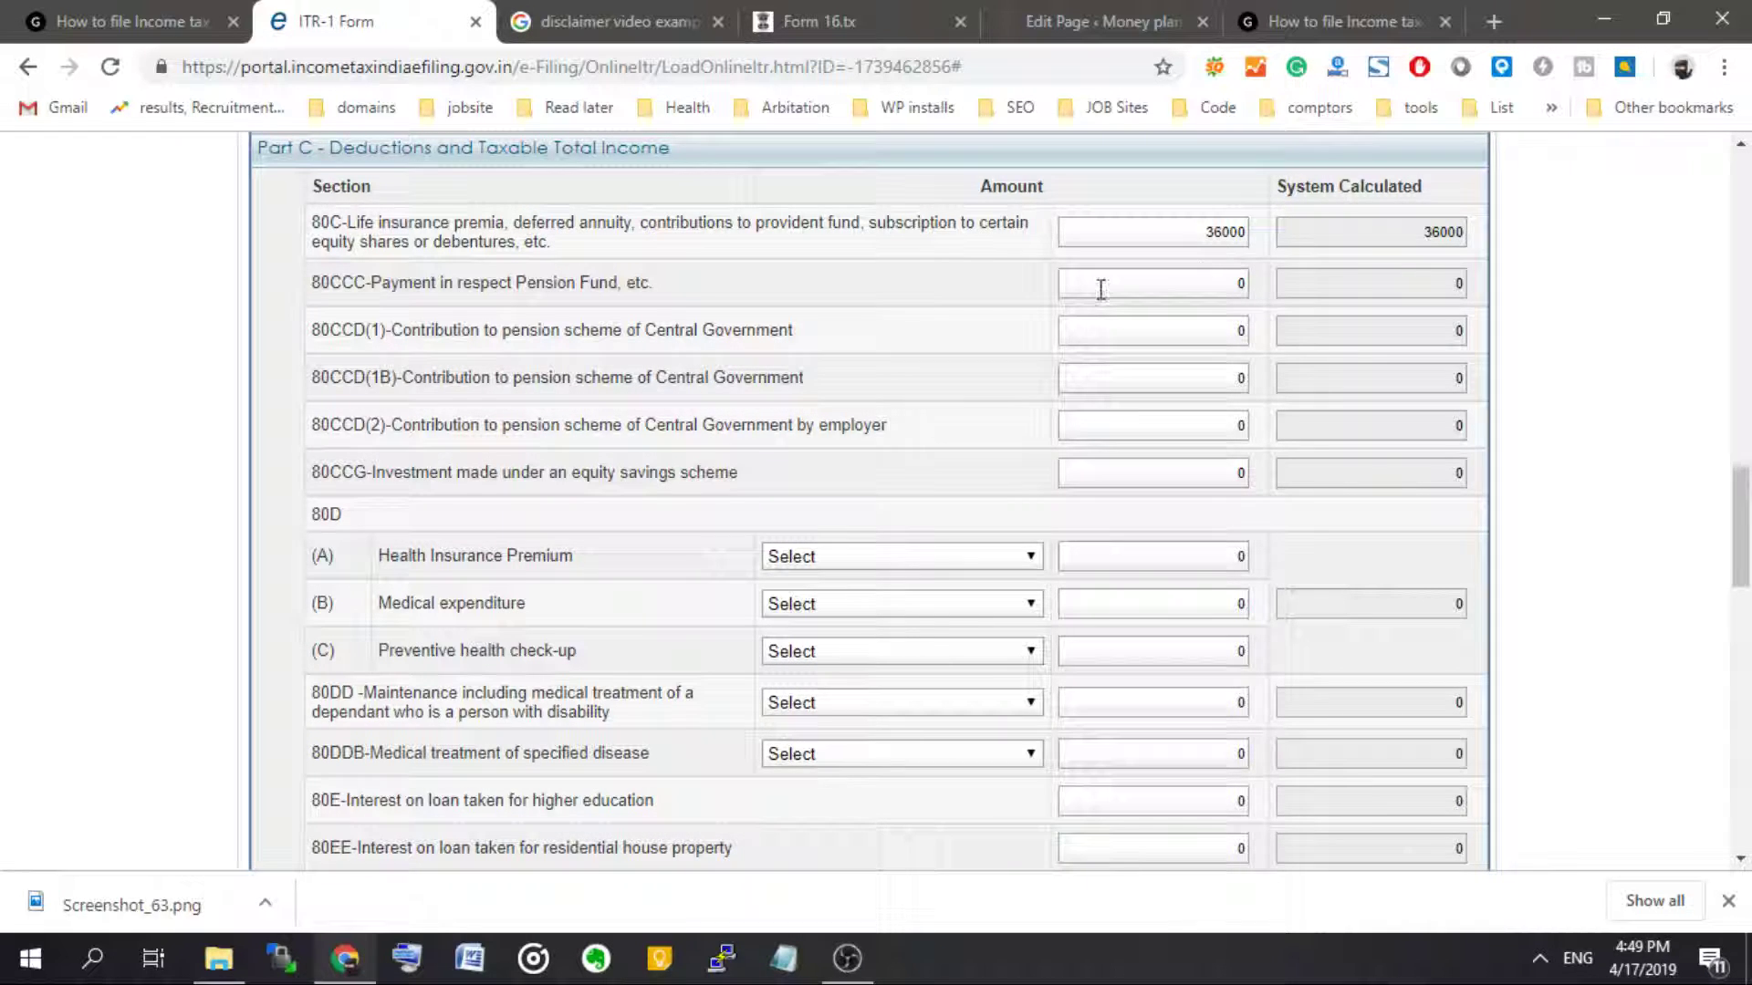
{"action": "scroll", "coordinate": [376, 339], "scroll_direction": "down", "scroll_amount": 2}
{"action": "scroll", "coordinate": [376, 339], "scroll_direction": "up", "scroll_amount": 2}
{"action": "scroll", "coordinate": [613, 381], "scroll_direction": "down", "scroll_amount": 1}
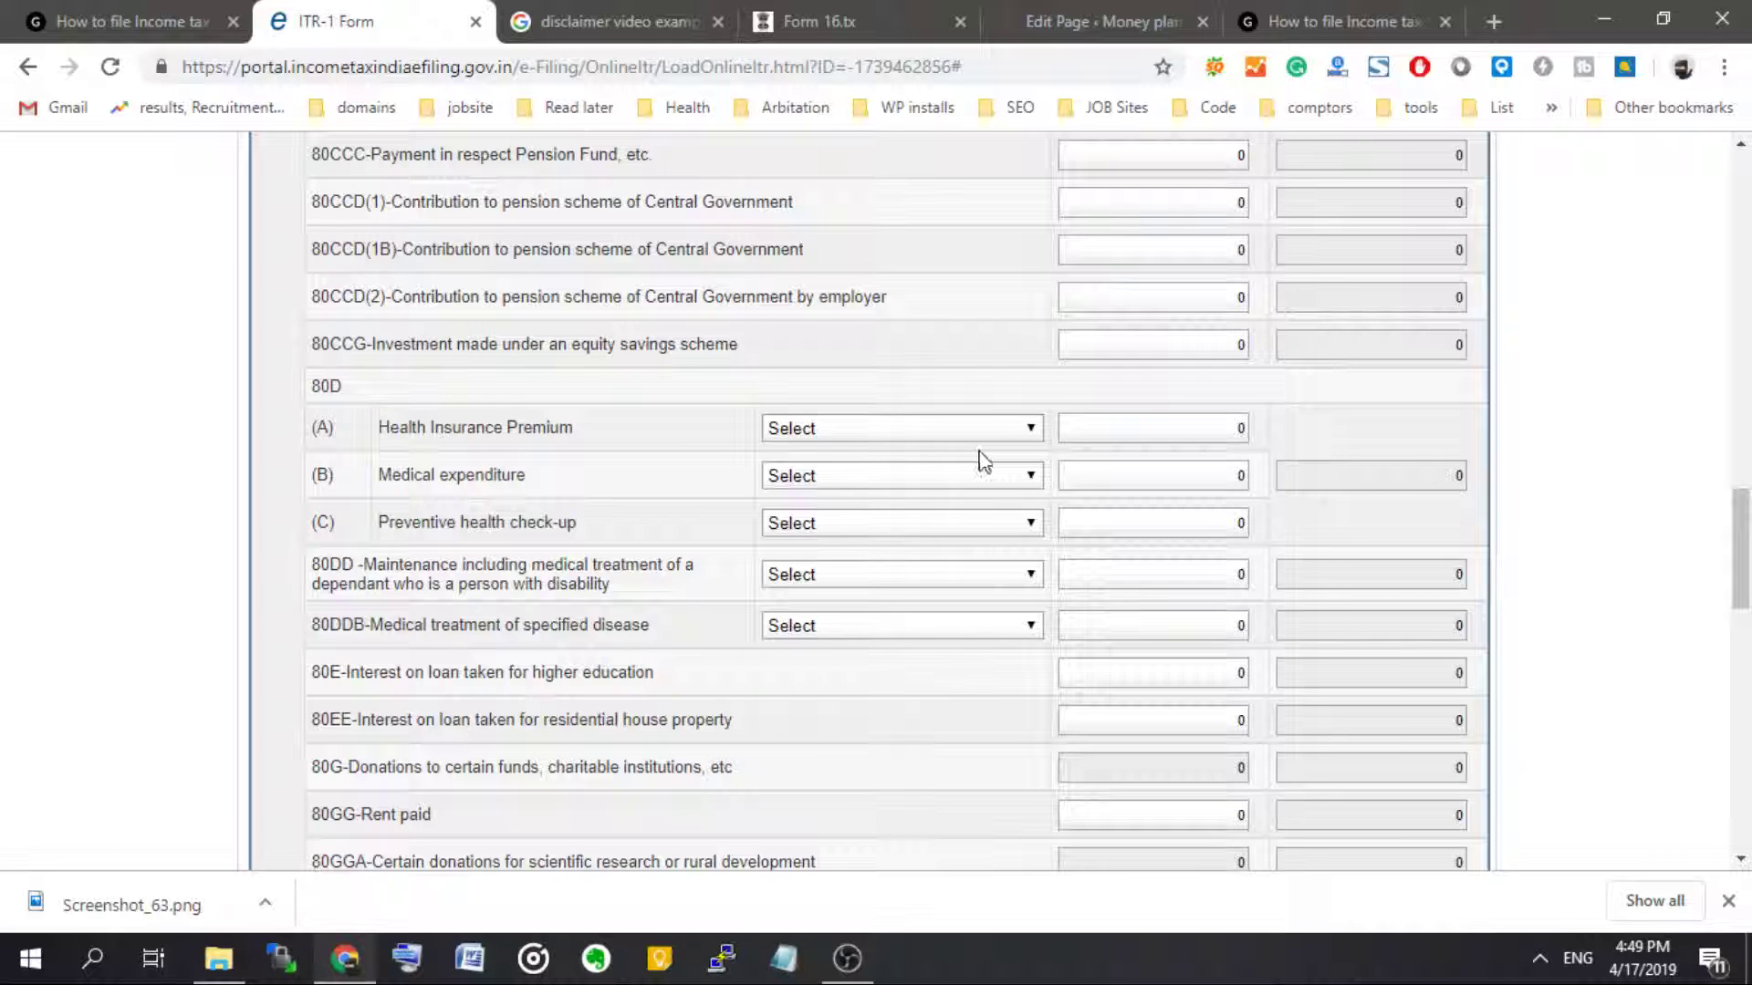
- Set the 80D Health Insurance Premium deduction to Self and Family with an amount of 50000
{"action": "left_click", "coordinate": [881, 438]}
{"action": "left_click", "coordinate": [844, 475]}
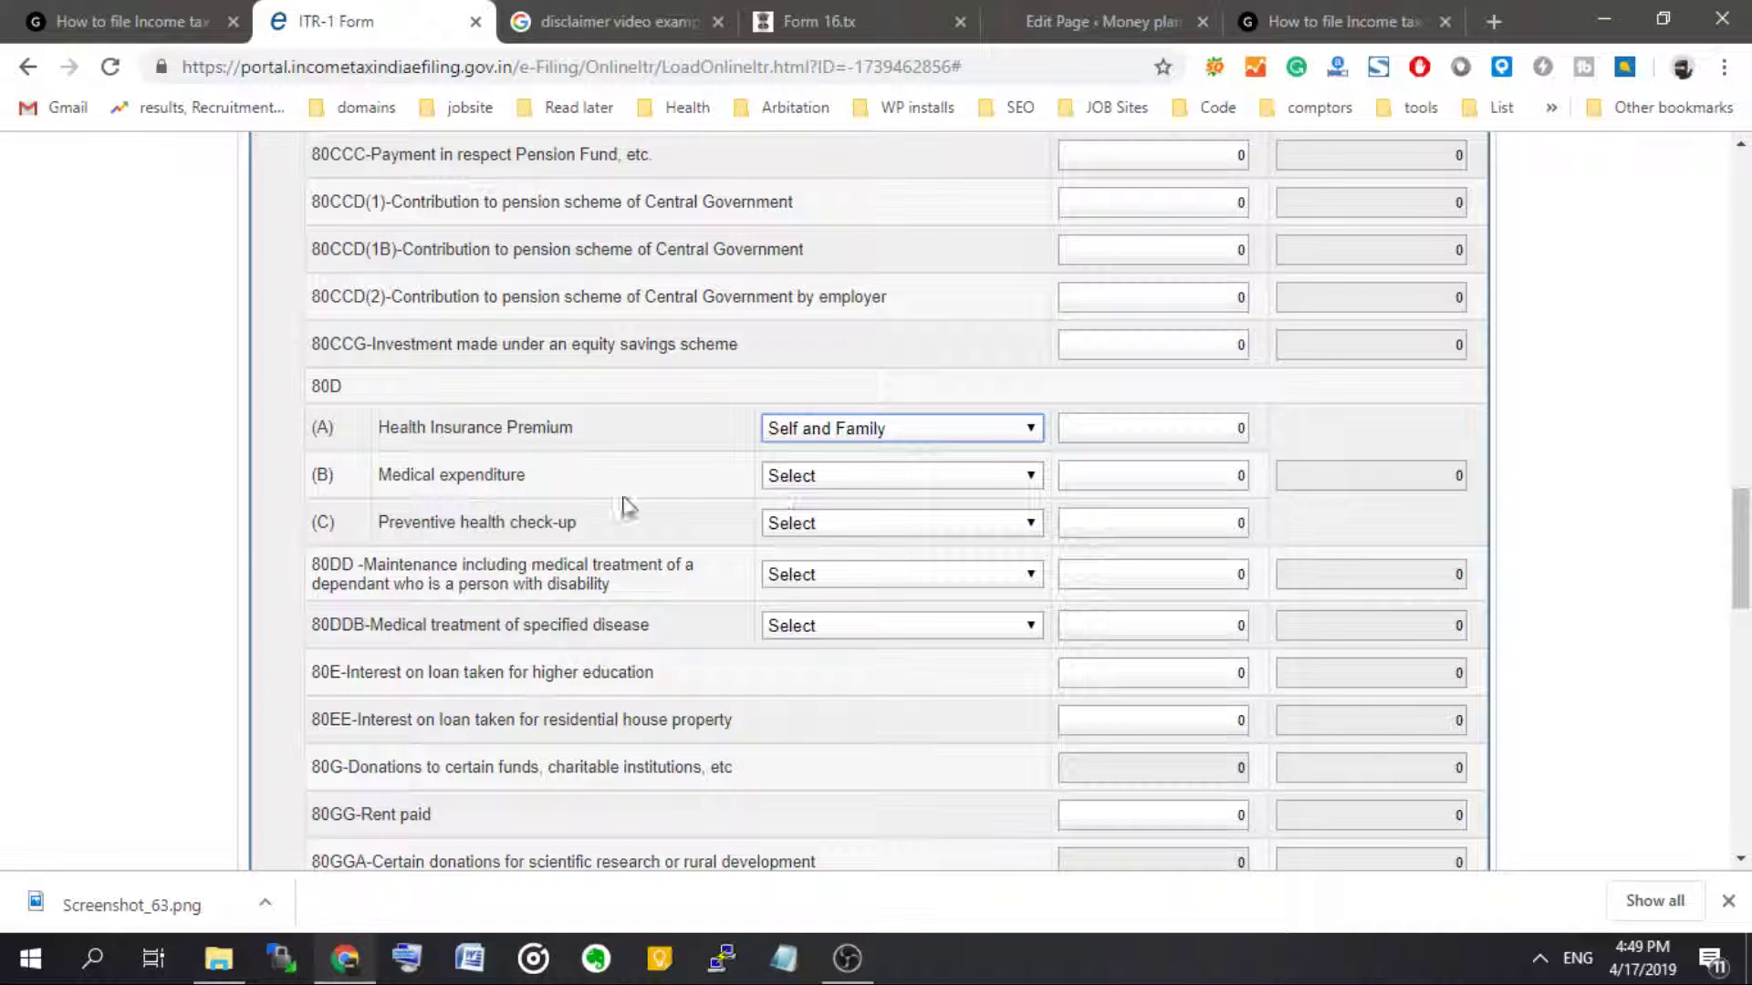
{"action": "left_click", "coordinate": [1160, 422]}
{"action": "key", "text": "Delete"}
{"action": "type", "text": "5"}
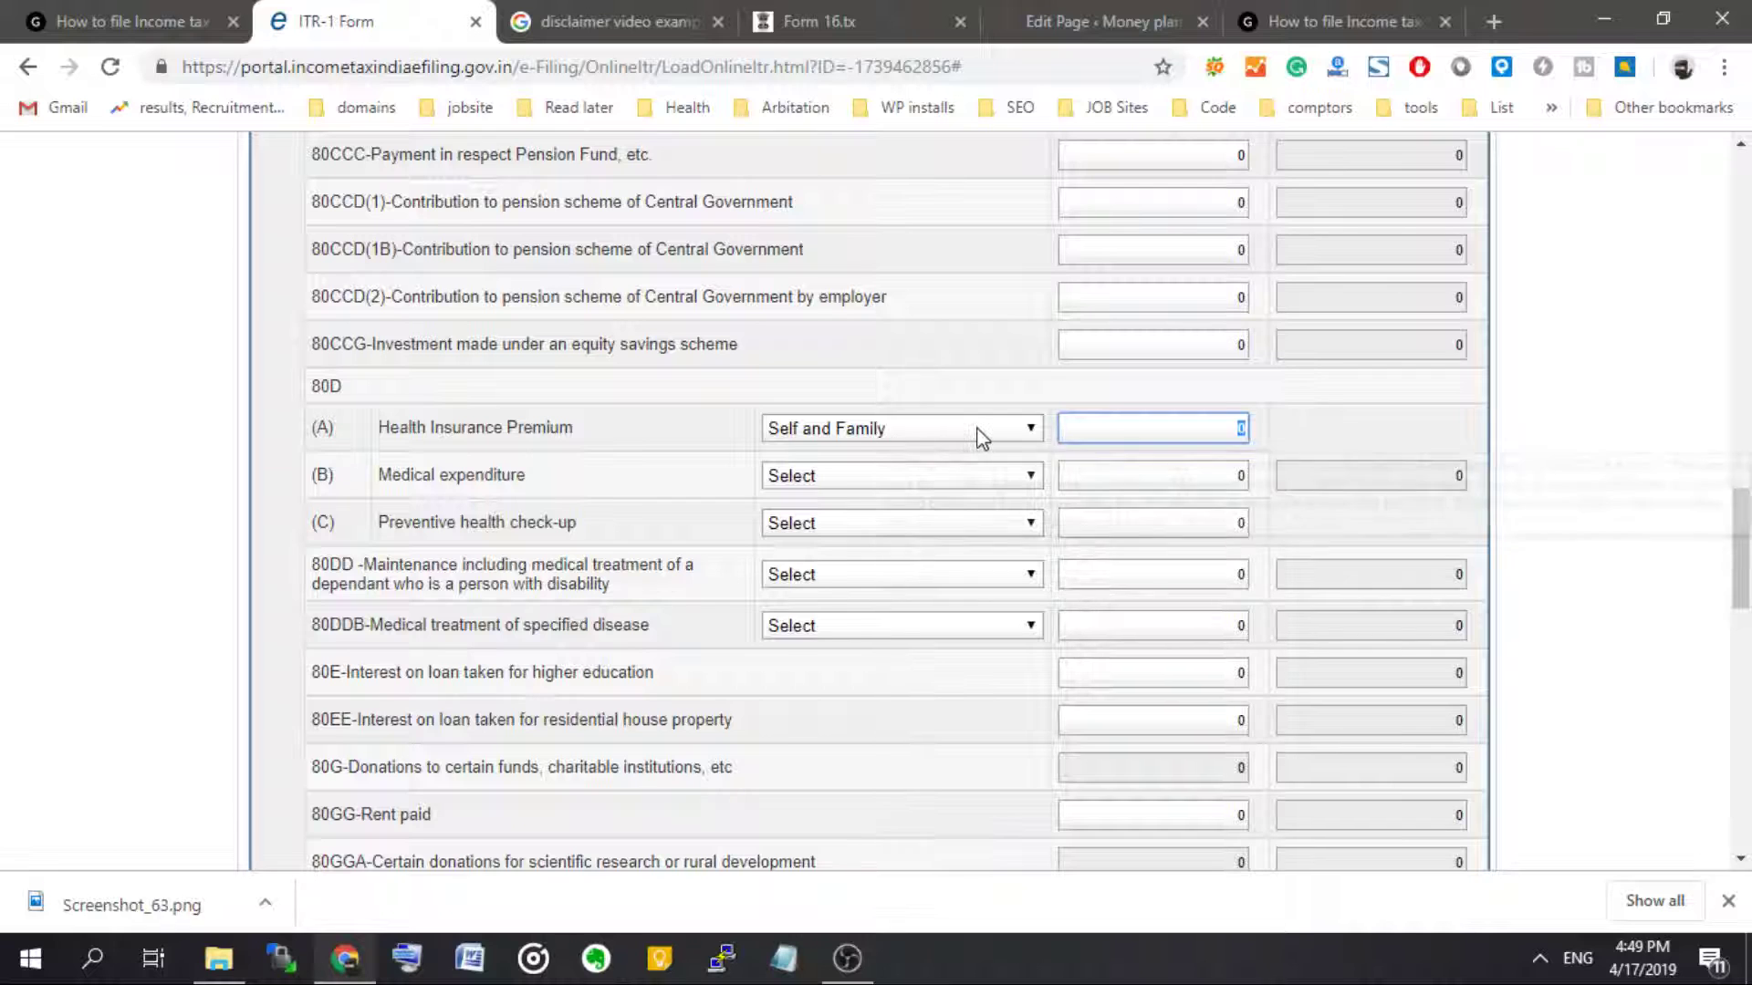
{"action": "type", "text": "00"}
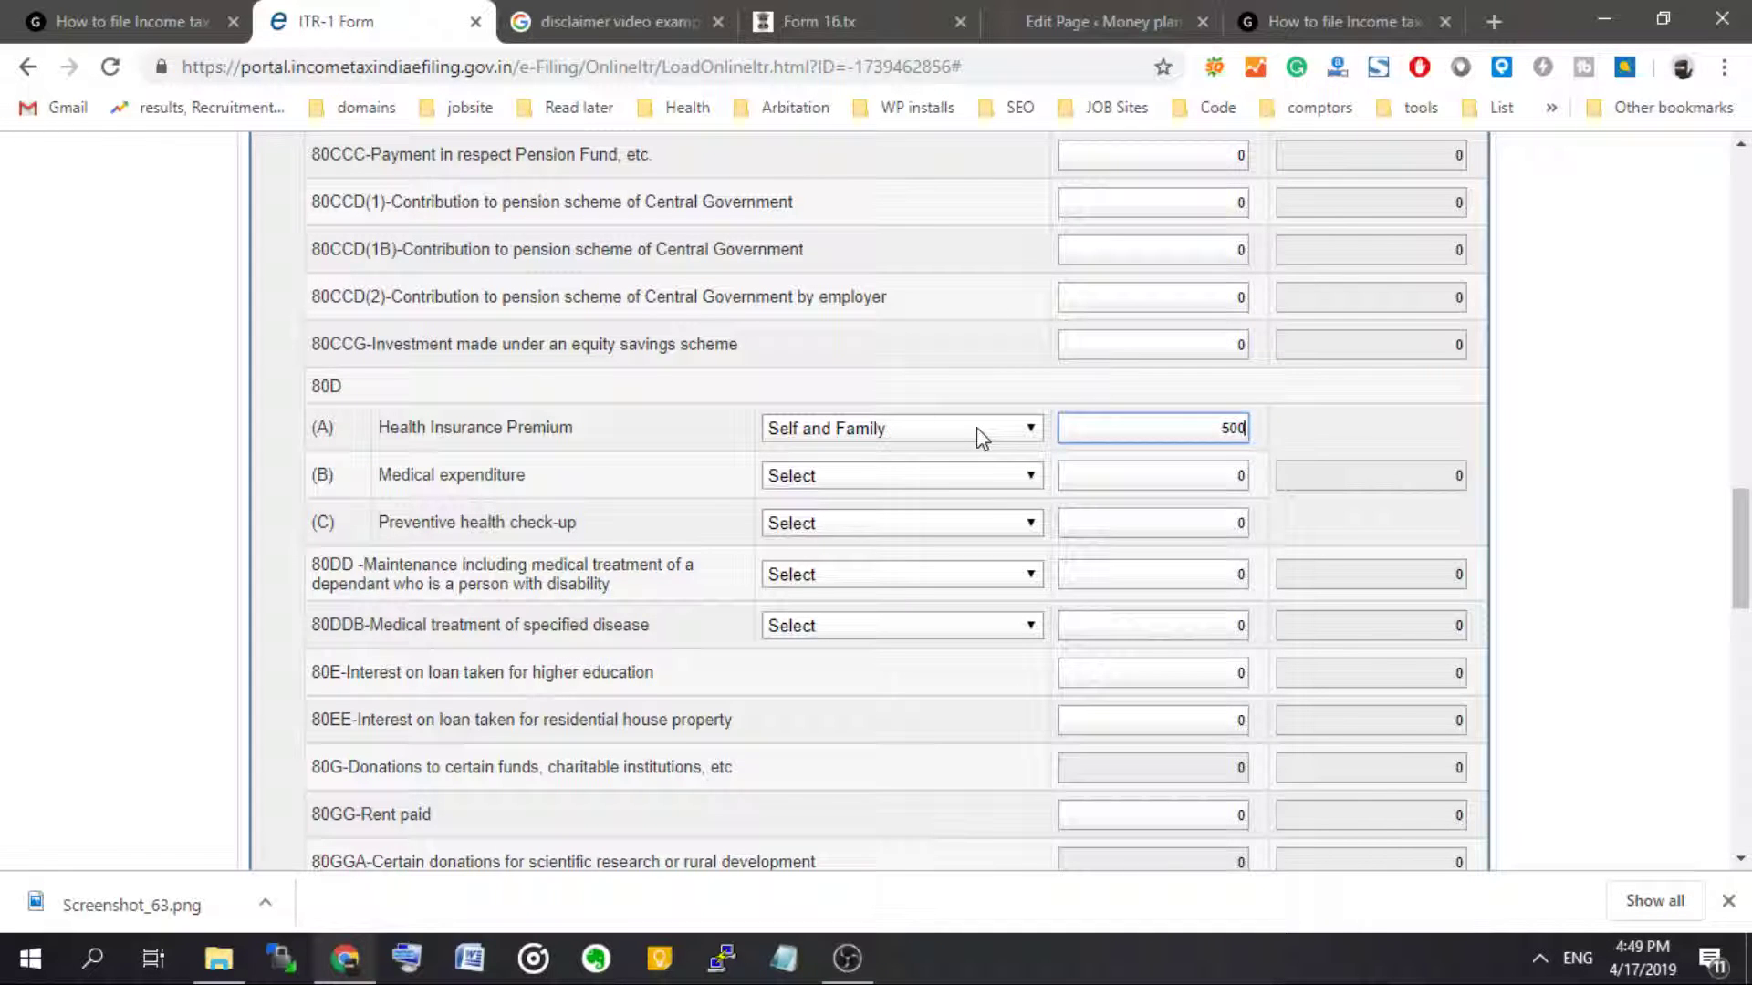
{"action": "type", "text": "00"}
{"action": "left_click", "coordinate": [853, 403]}
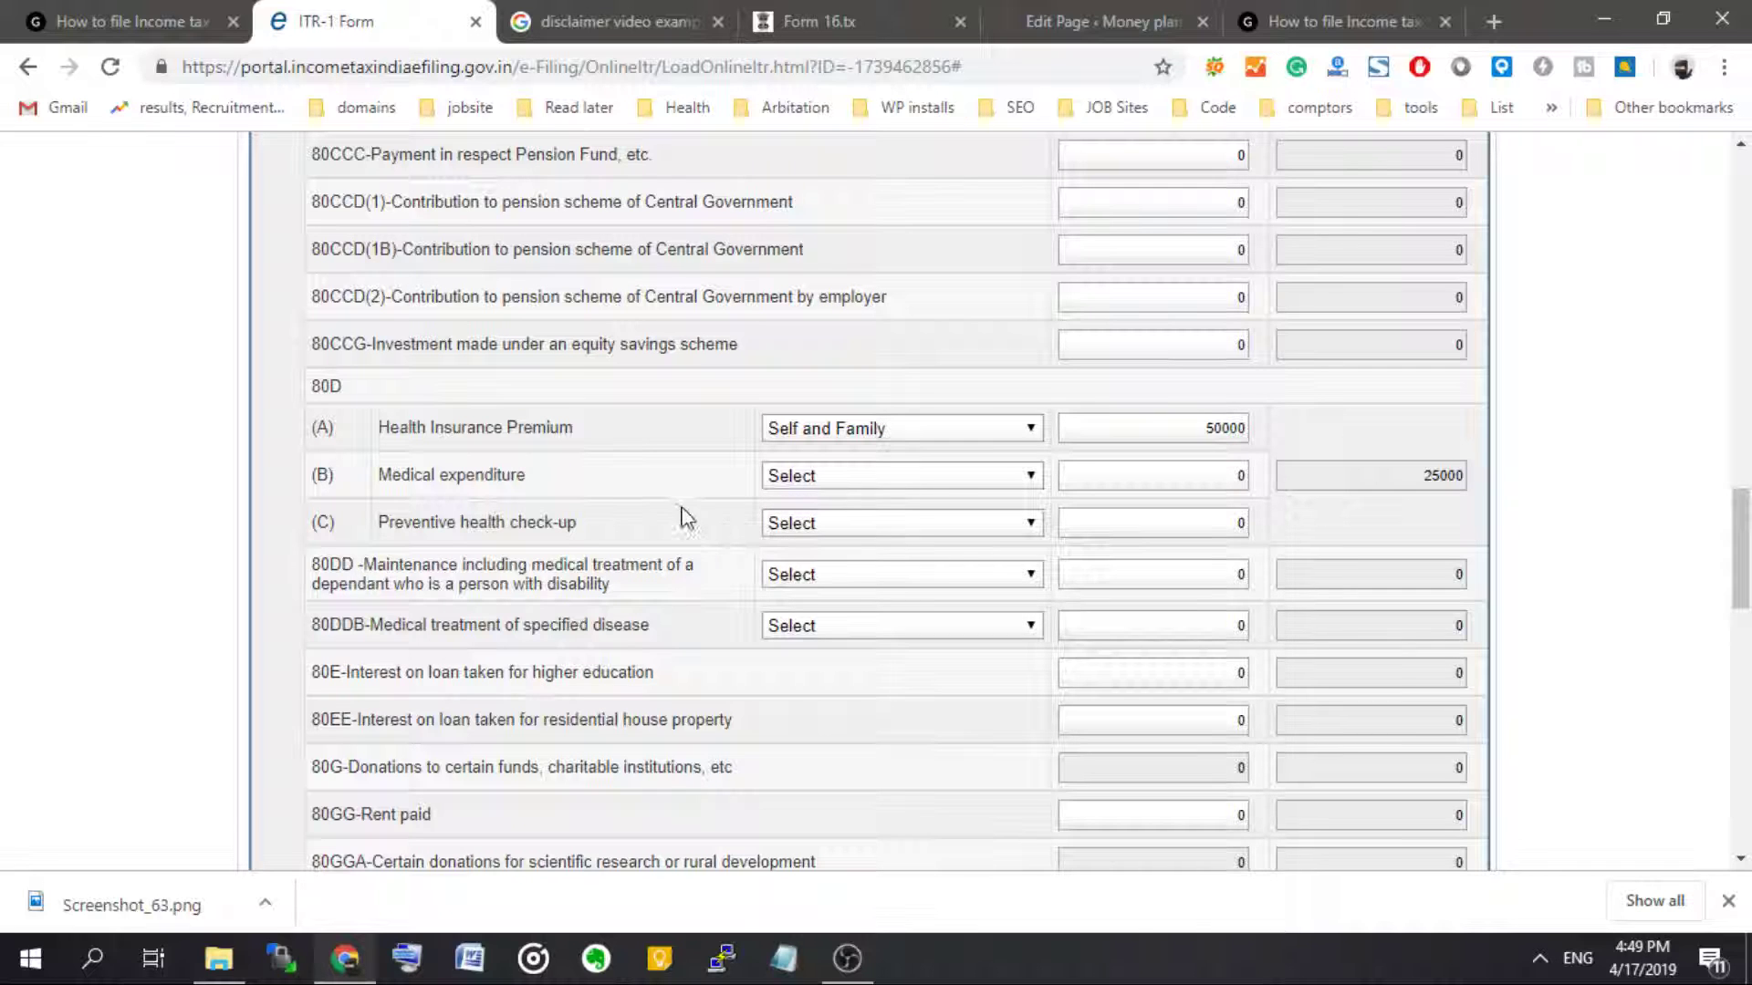
- Check the available categories for medical expenditure and preventive health check-up under 80D
{"action": "left_click", "coordinate": [941, 480]}
{"action": "left_click", "coordinate": [730, 508]}
{"action": "left_click", "coordinate": [785, 522]}
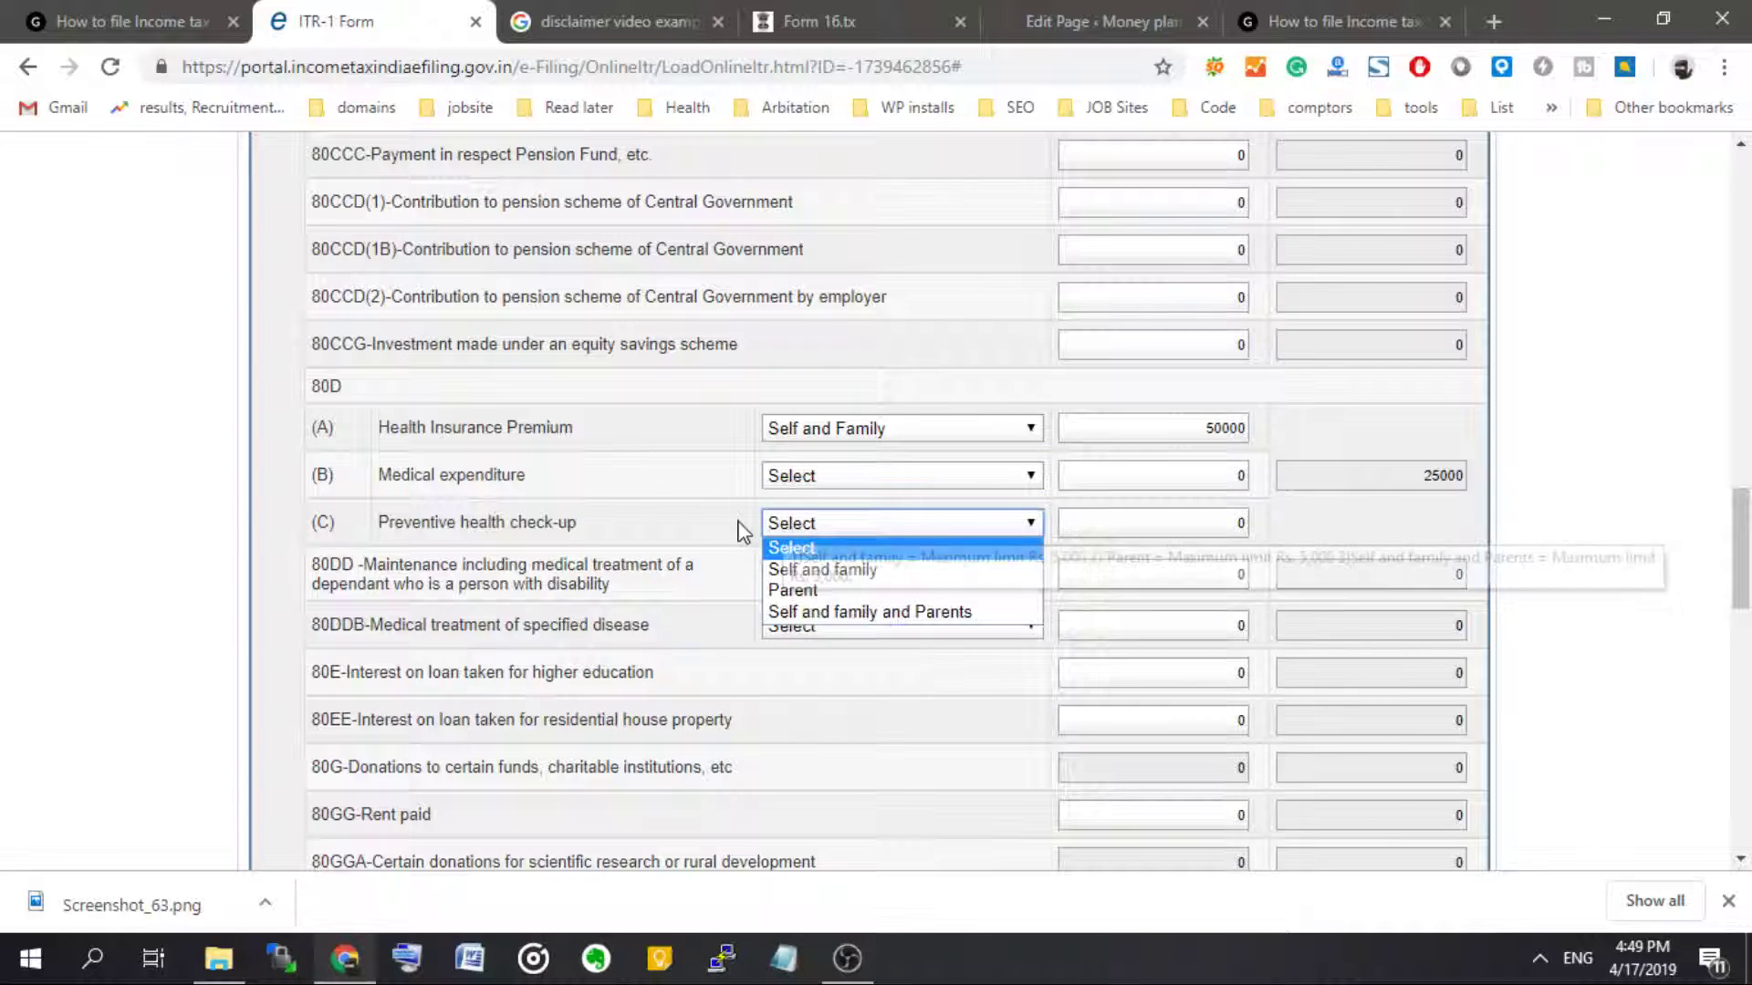
{"action": "left_click", "coordinate": [691, 519]}
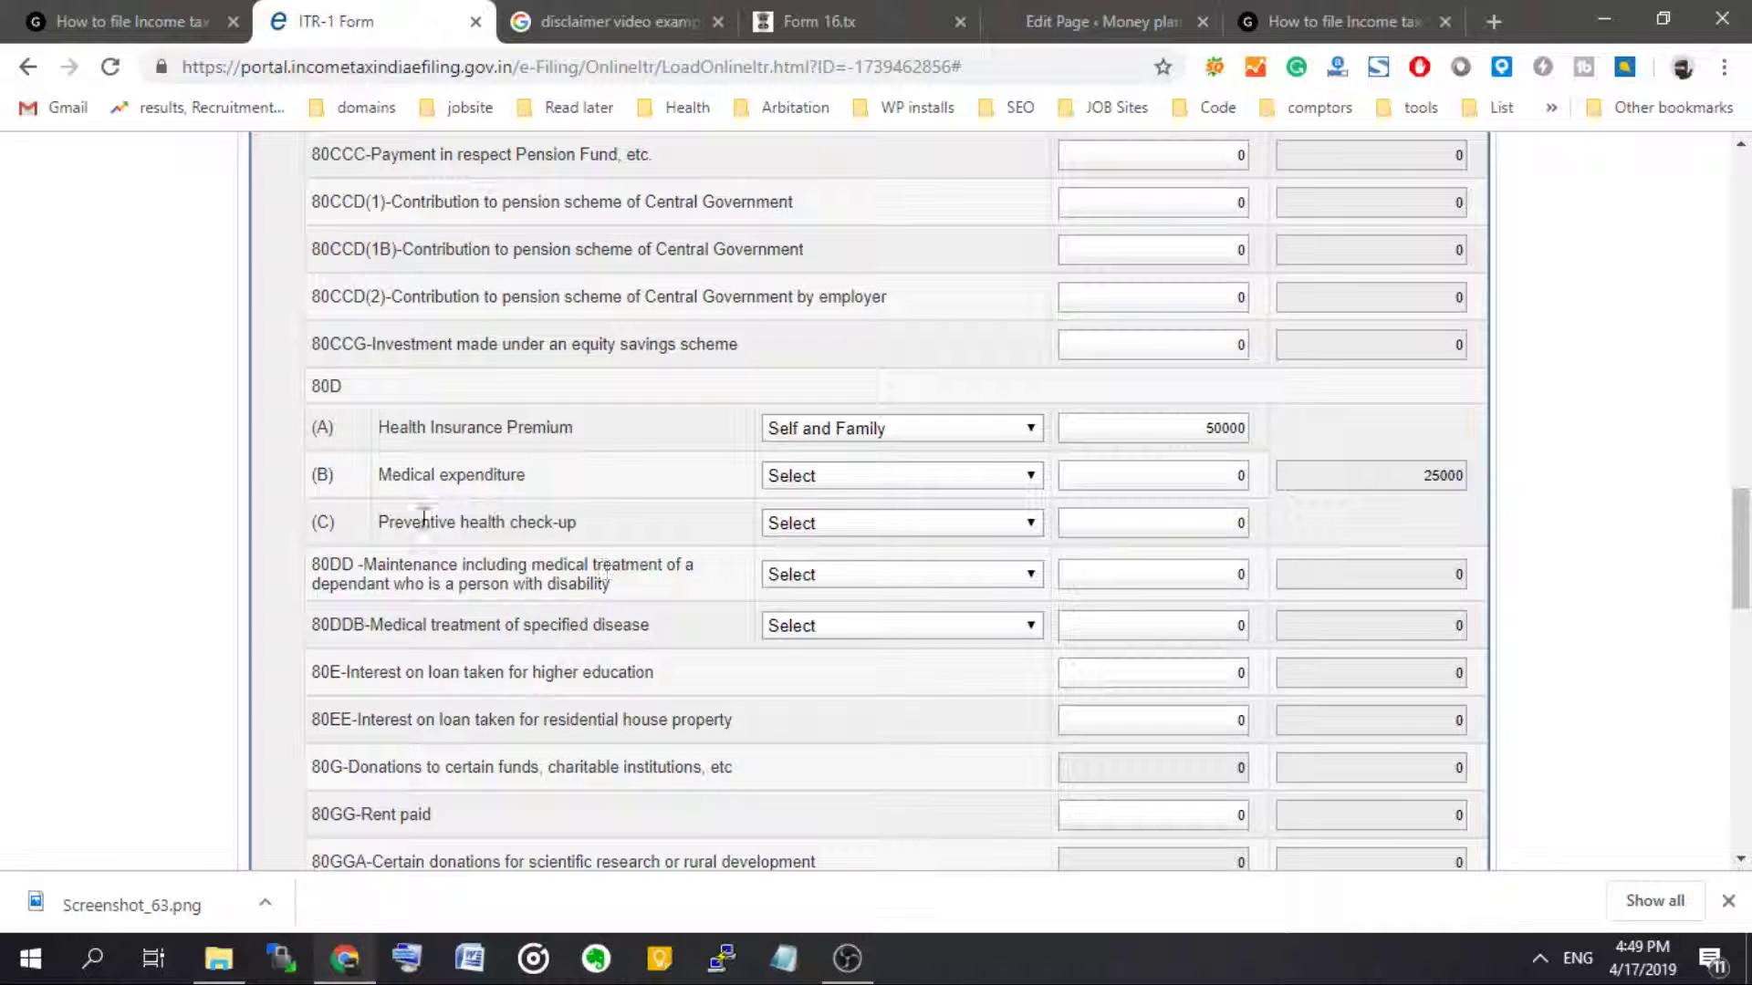
{"action": "left_click", "coordinate": [1202, 532]}
{"action": "scroll", "coordinate": [383, 654], "scroll_direction": "down", "scroll_amount": 2}
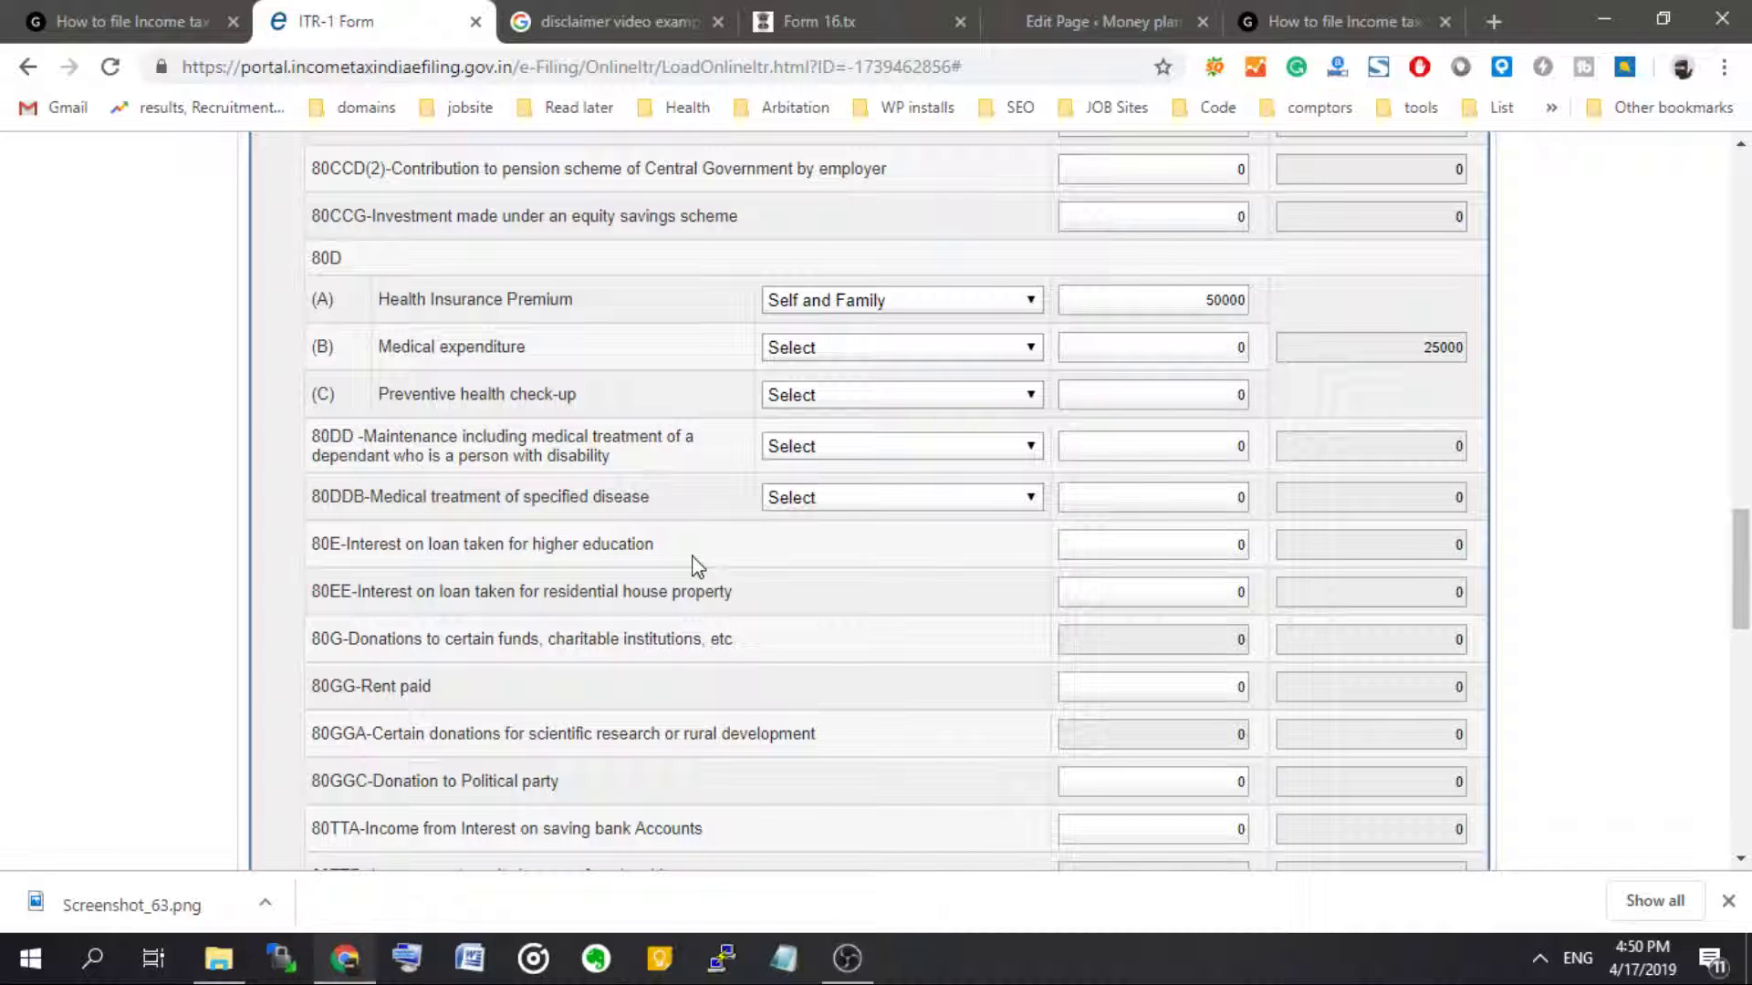
{"action": "left_click", "coordinate": [1148, 553]}
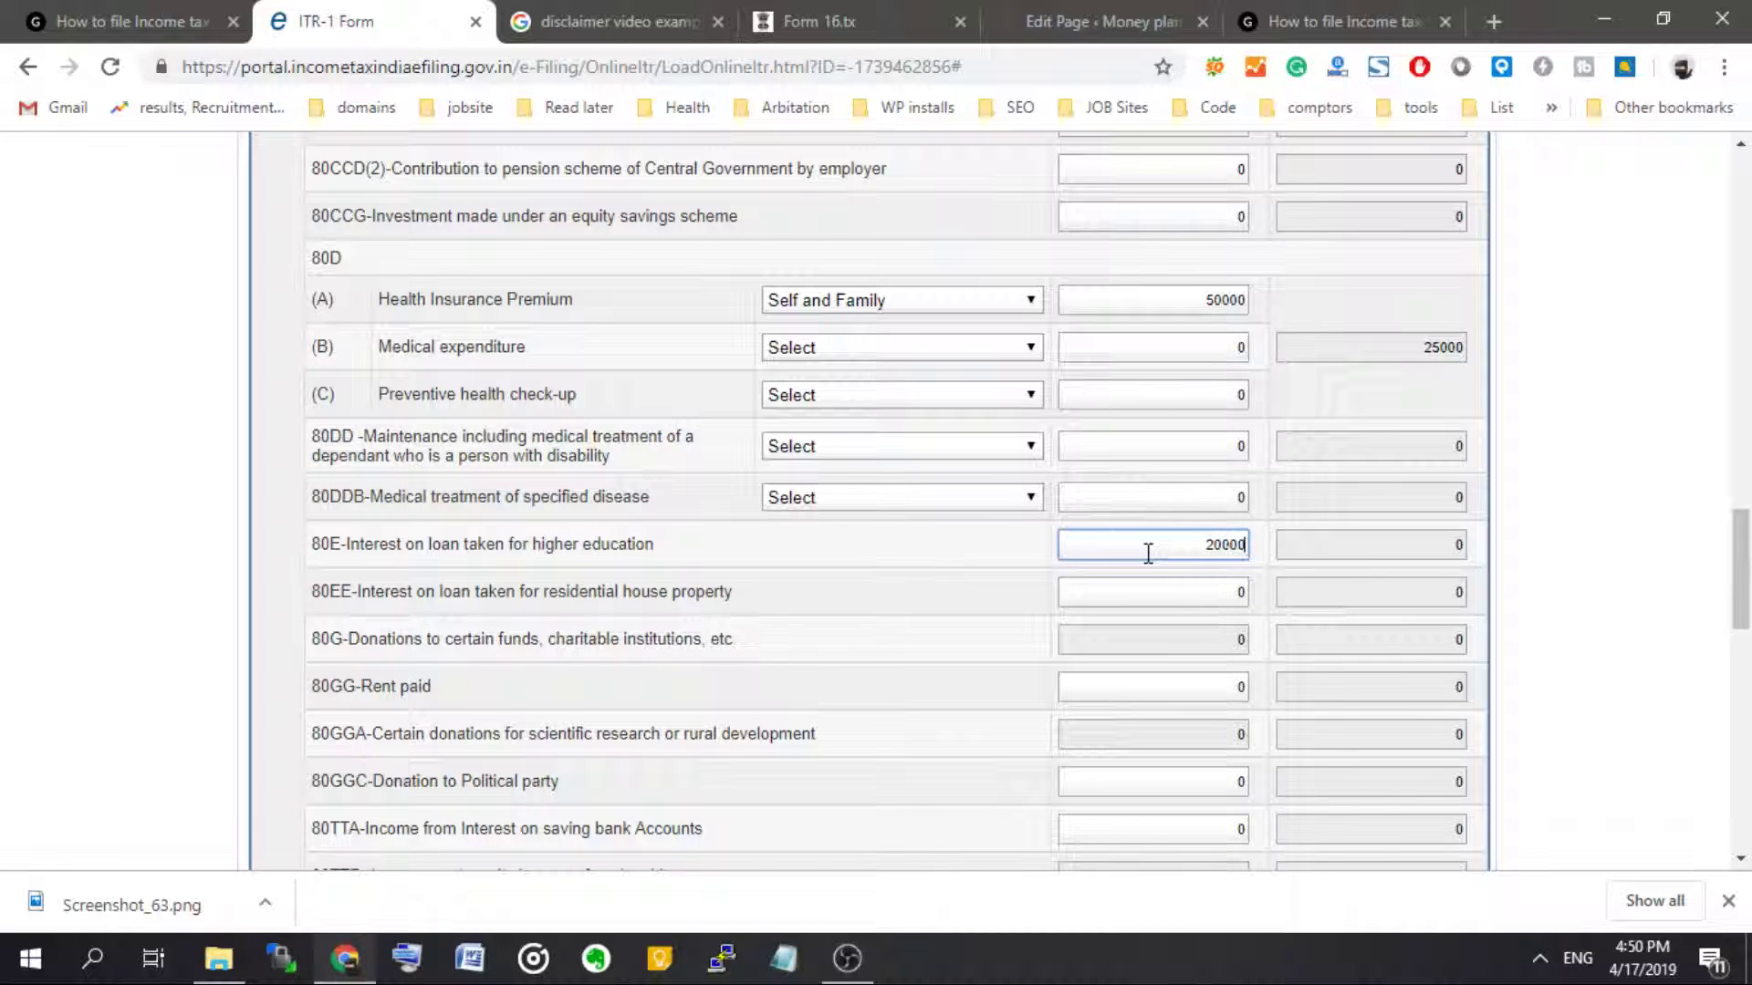
{"action": "type", "text": "2000000000"}
{"action": "left_click", "coordinate": [985, 623]}
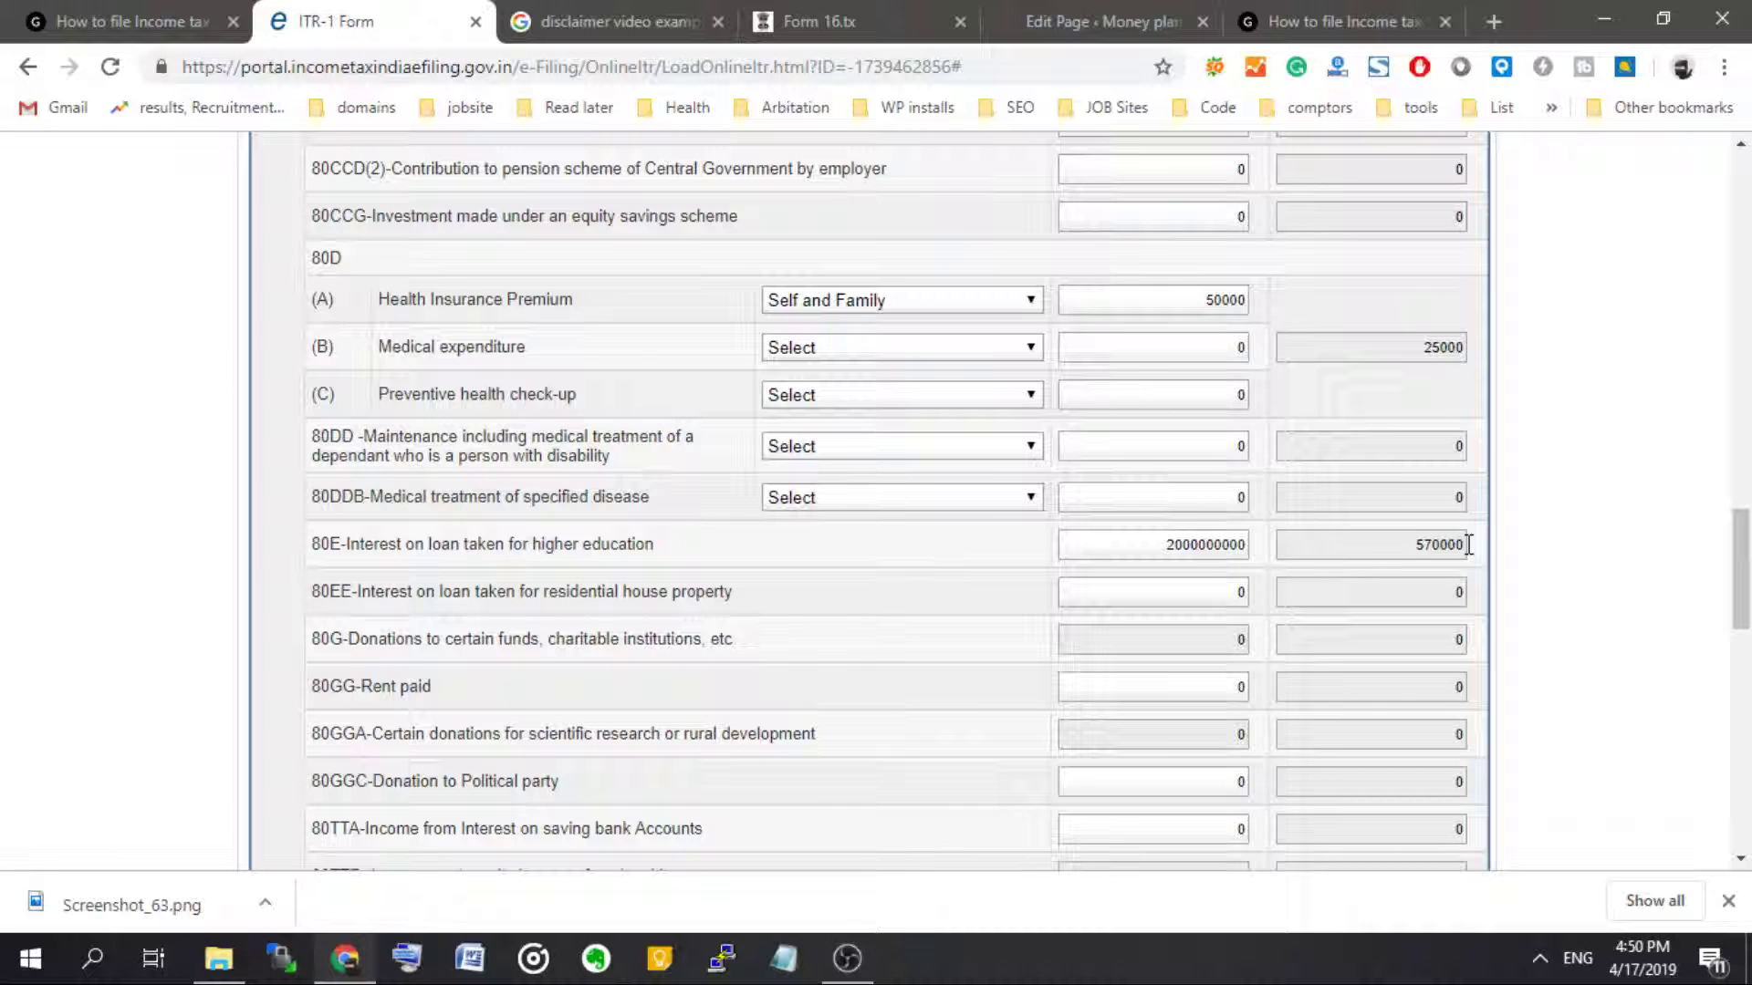
- Set the 80E higher education loan interest to 24000, and clear that entry after its deduction is calculated
{"action": "double_click", "coordinate": [1196, 557]}
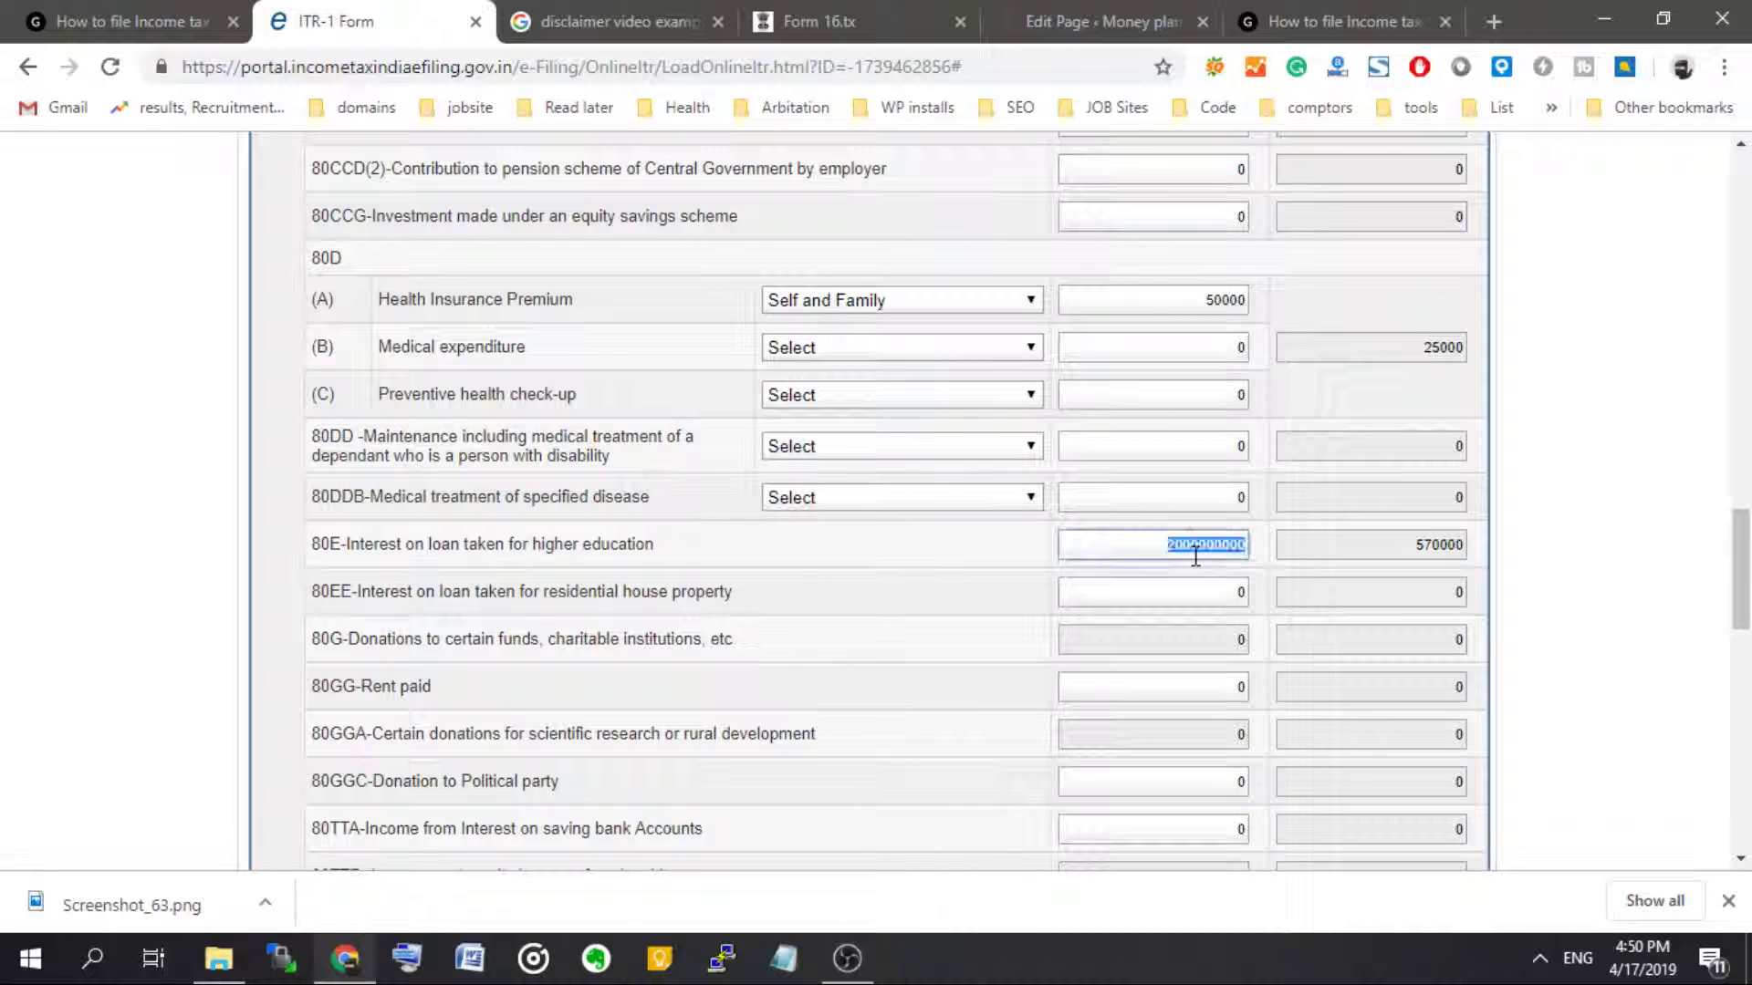
{"action": "type", "text": "24000"}
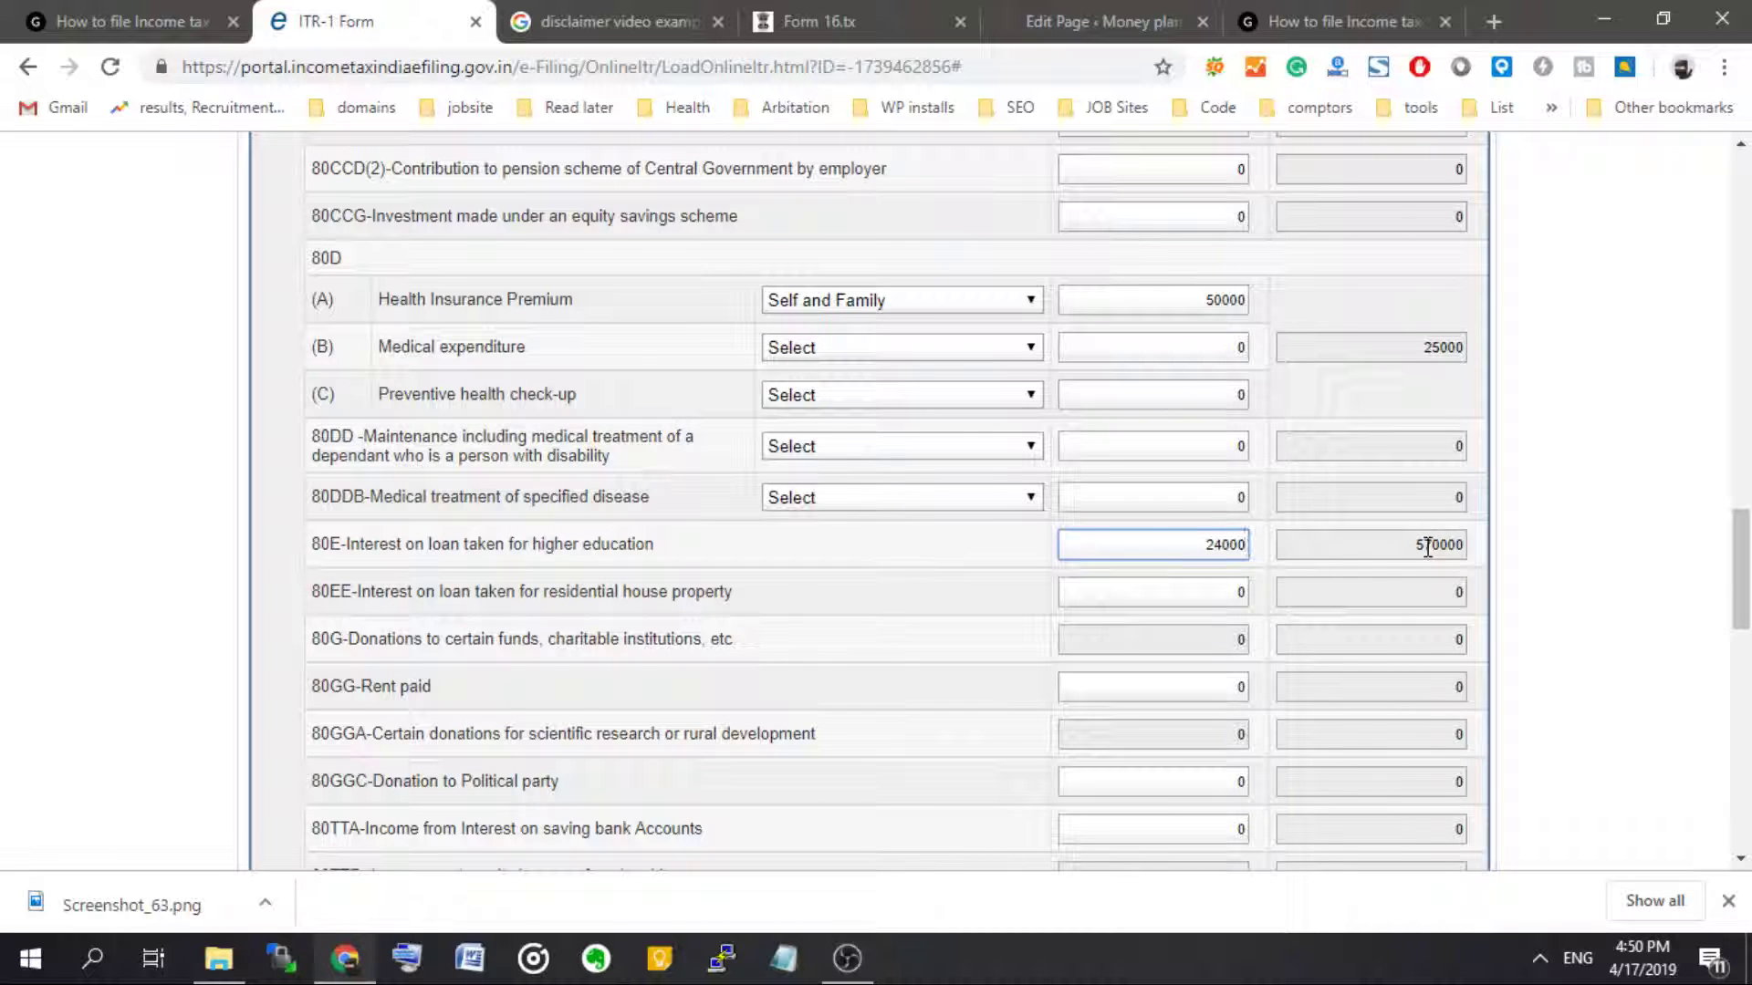
{"action": "left_click", "coordinate": [906, 581]}
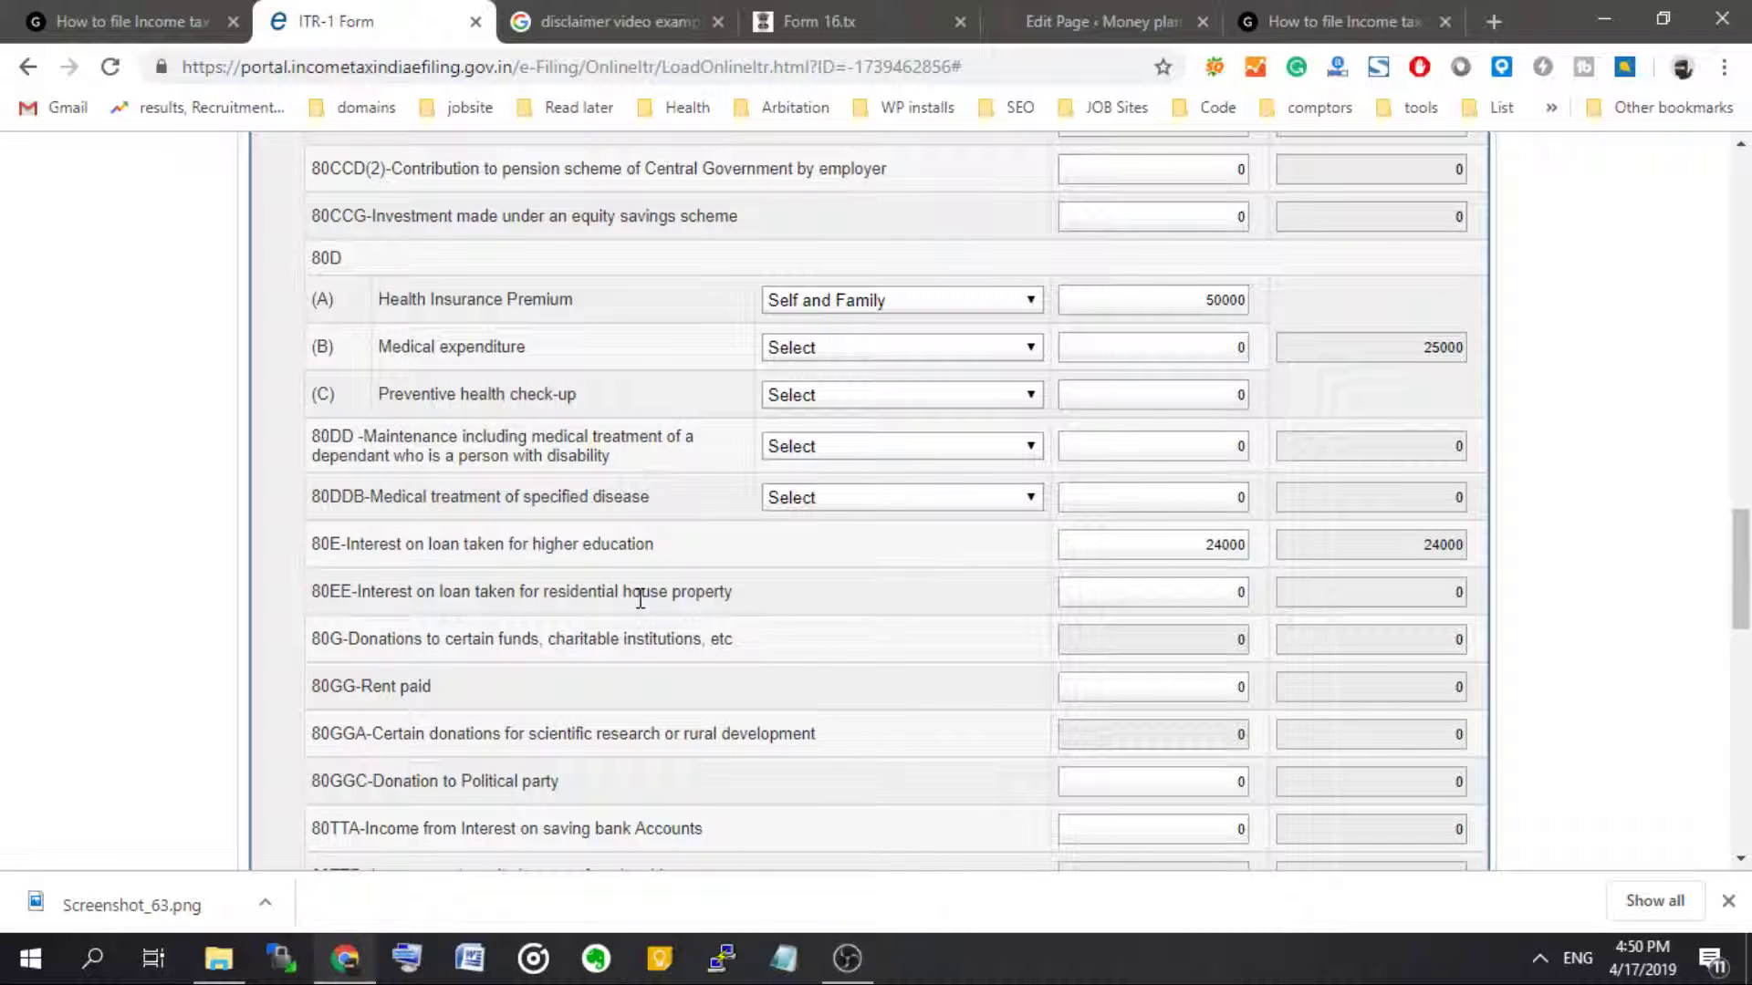
{"action": "double_click", "coordinate": [1186, 547]}
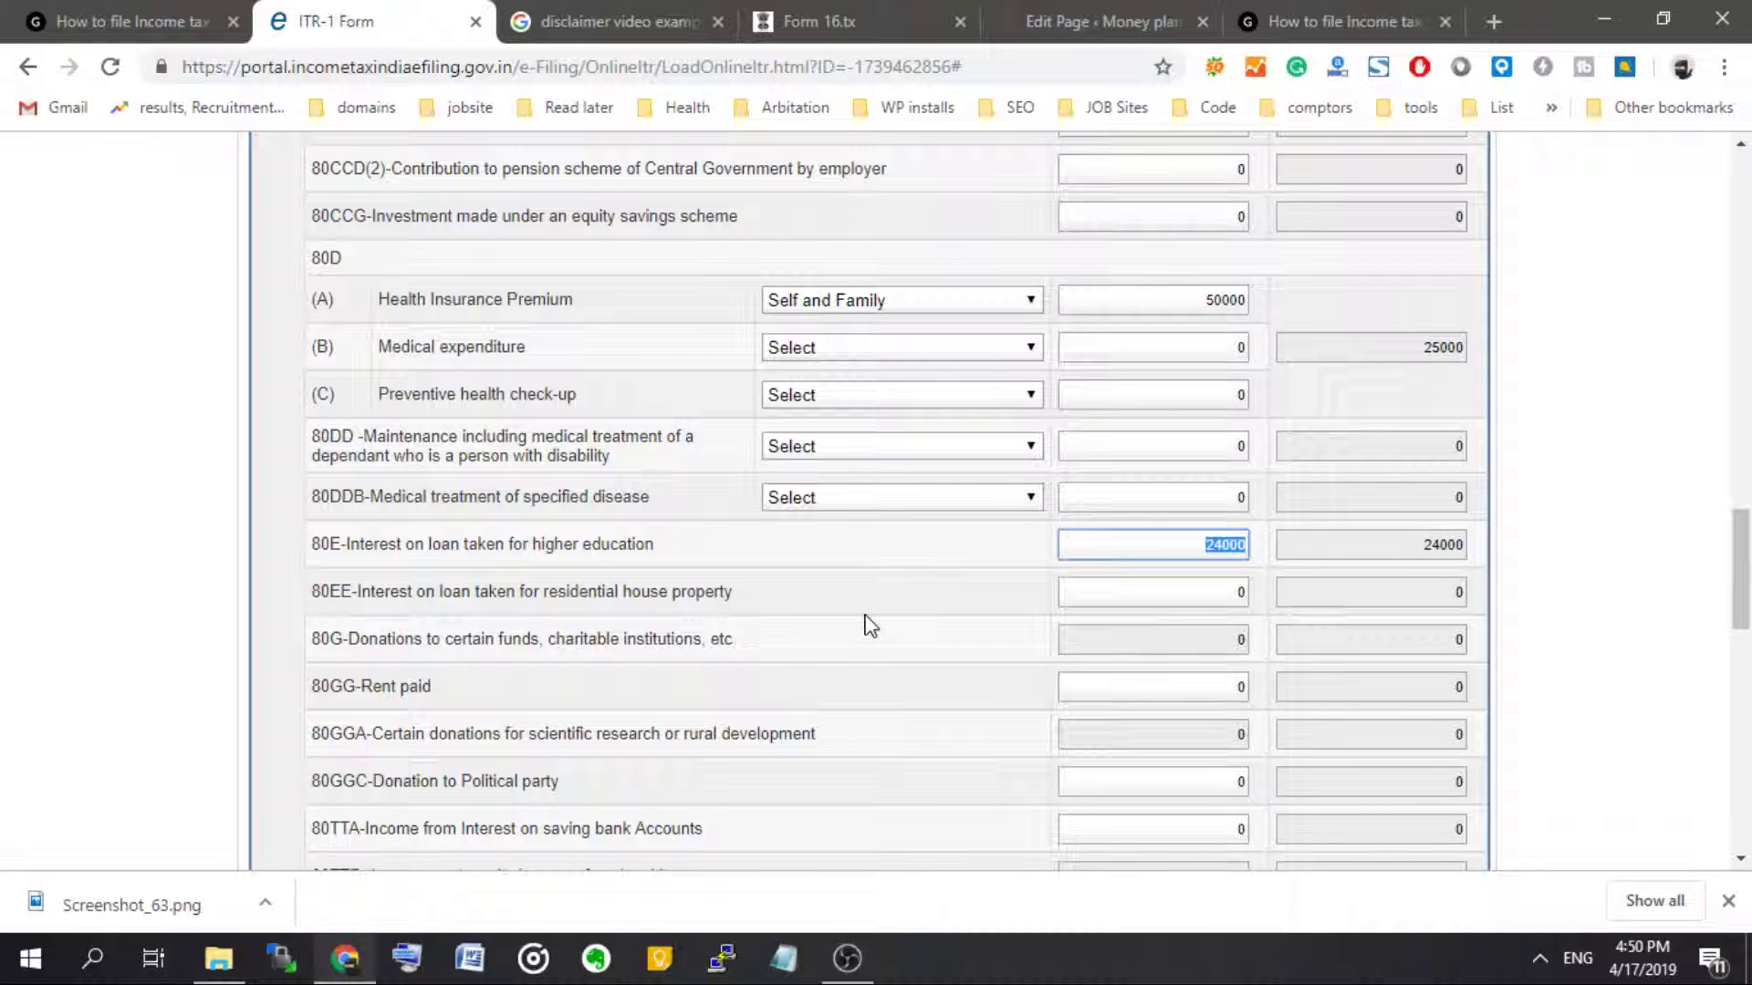
{"action": "key", "text": "BackSpace"}
- Set the 80EE deduction for interest on a loan taken for residential house property to 50000
{"action": "left_click", "coordinate": [1238, 593]}
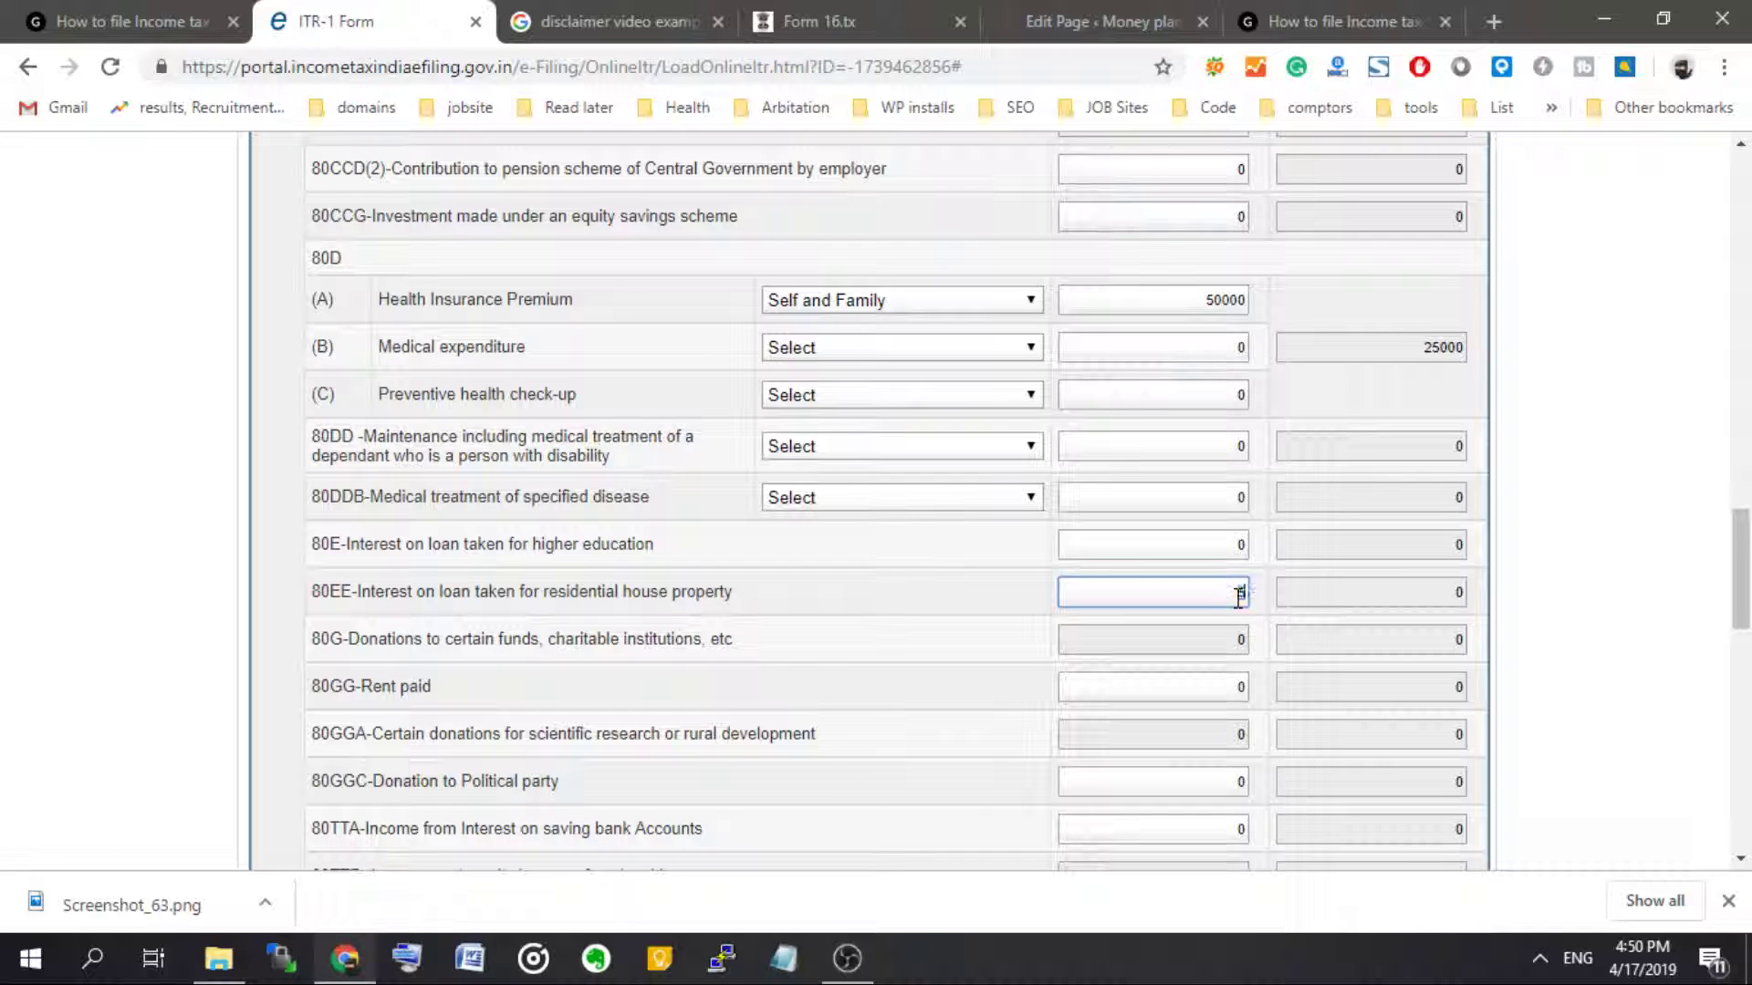
{"action": "type", "text": "5000"}
{"action": "key", "text": "Left"}
{"action": "key", "text": "Left"}
{"action": "key", "text": "Left"}
{"action": "key", "text": "Left"}
{"action": "type", "text": "0"}
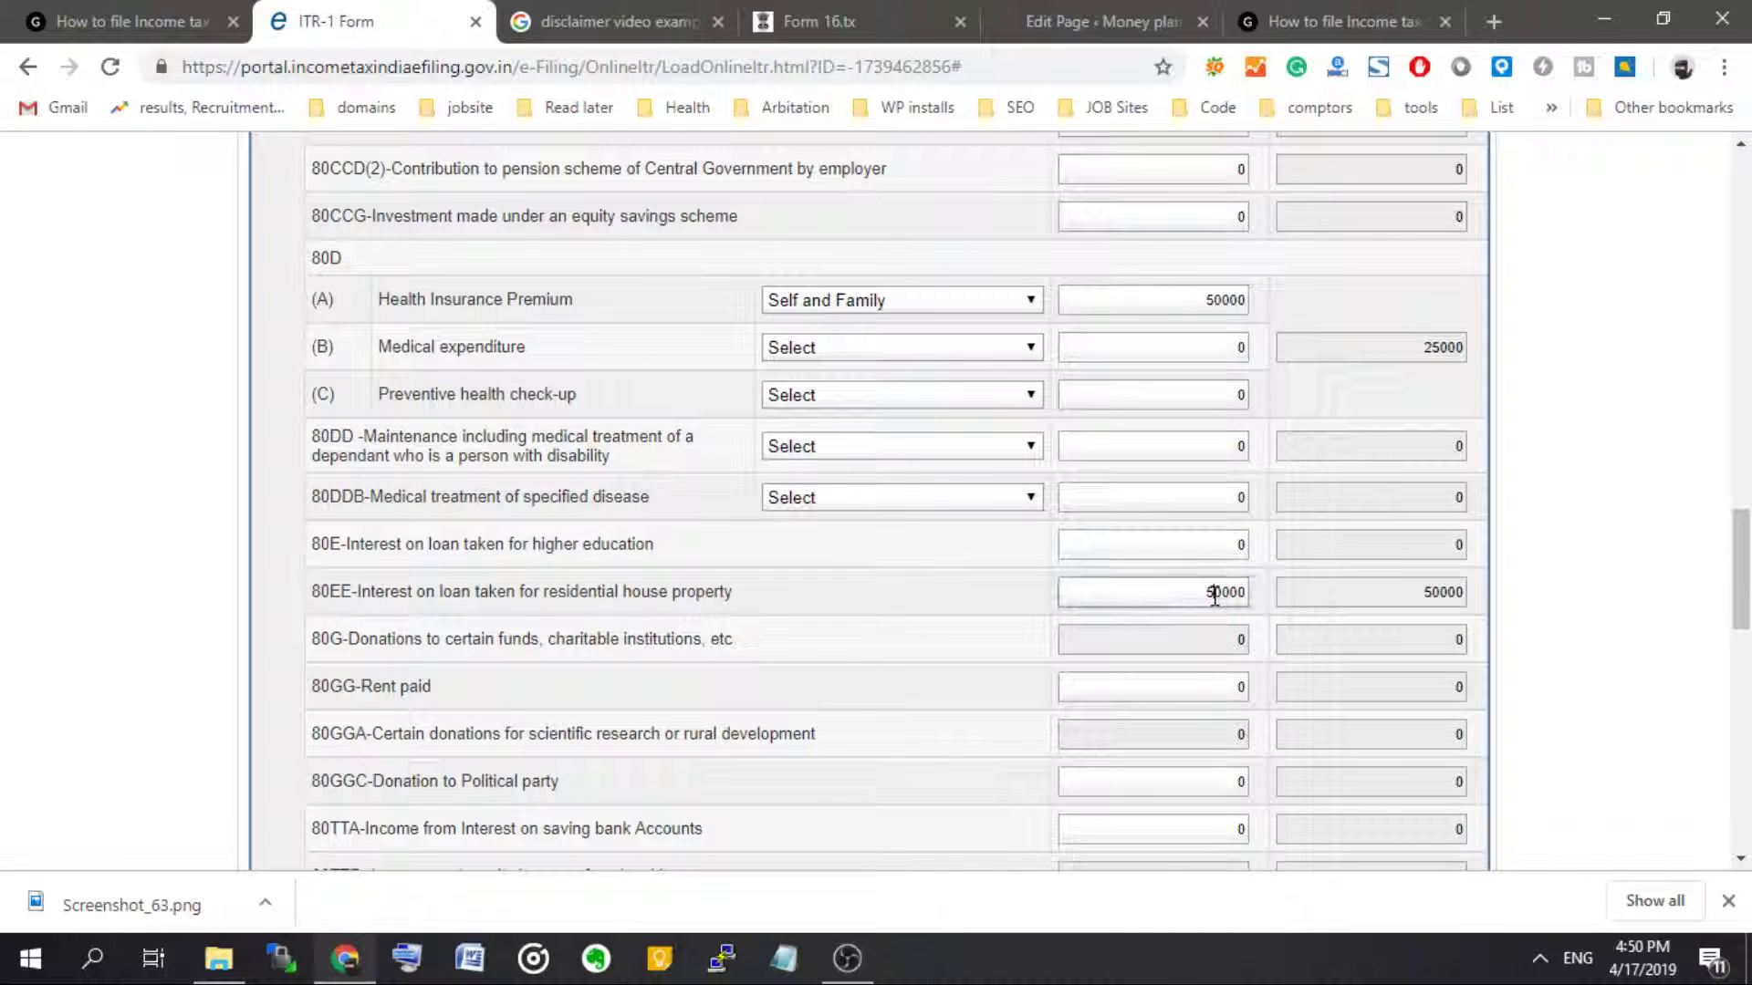
{"action": "left_click", "coordinate": [965, 691]}
{"action": "left_click", "coordinate": [1220, 584]}
{"action": "key", "text": "BackSpace"}
{"action": "left_click", "coordinate": [997, 645]}
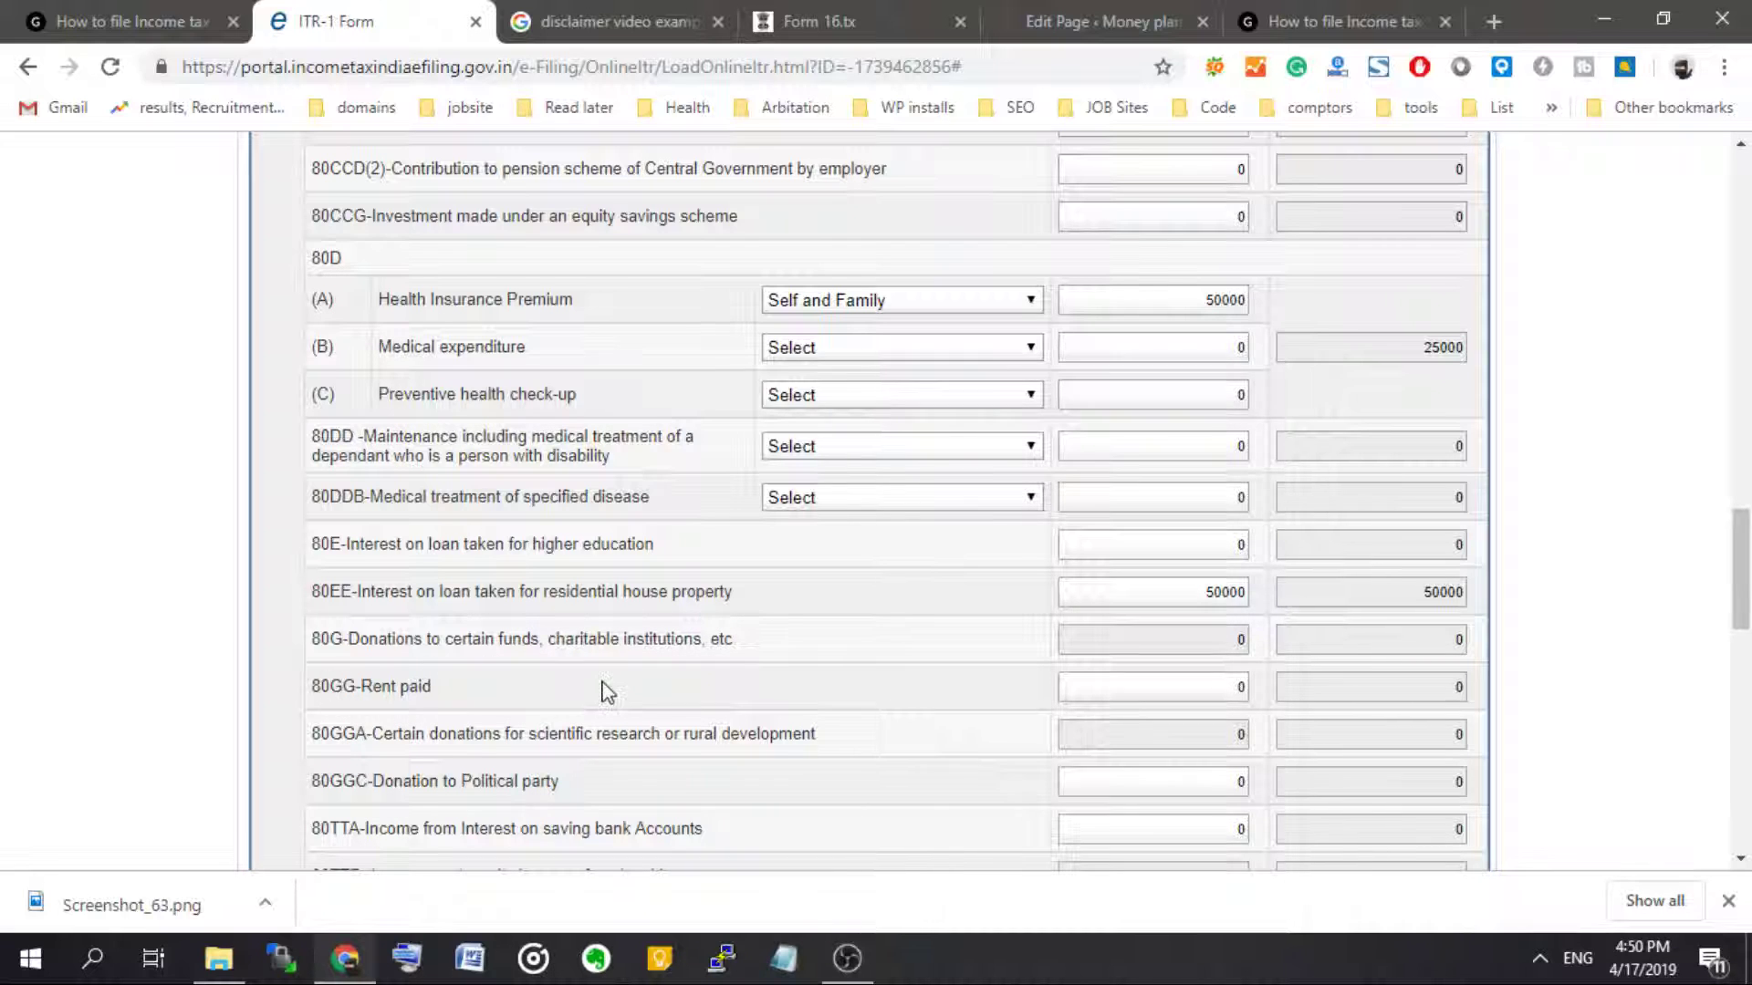
- Enter 60000 as the 80GG rent paid deduction and raise it to 72000
{"action": "scroll", "coordinate": [344, 559], "scroll_direction": "down", "scroll_amount": 1}
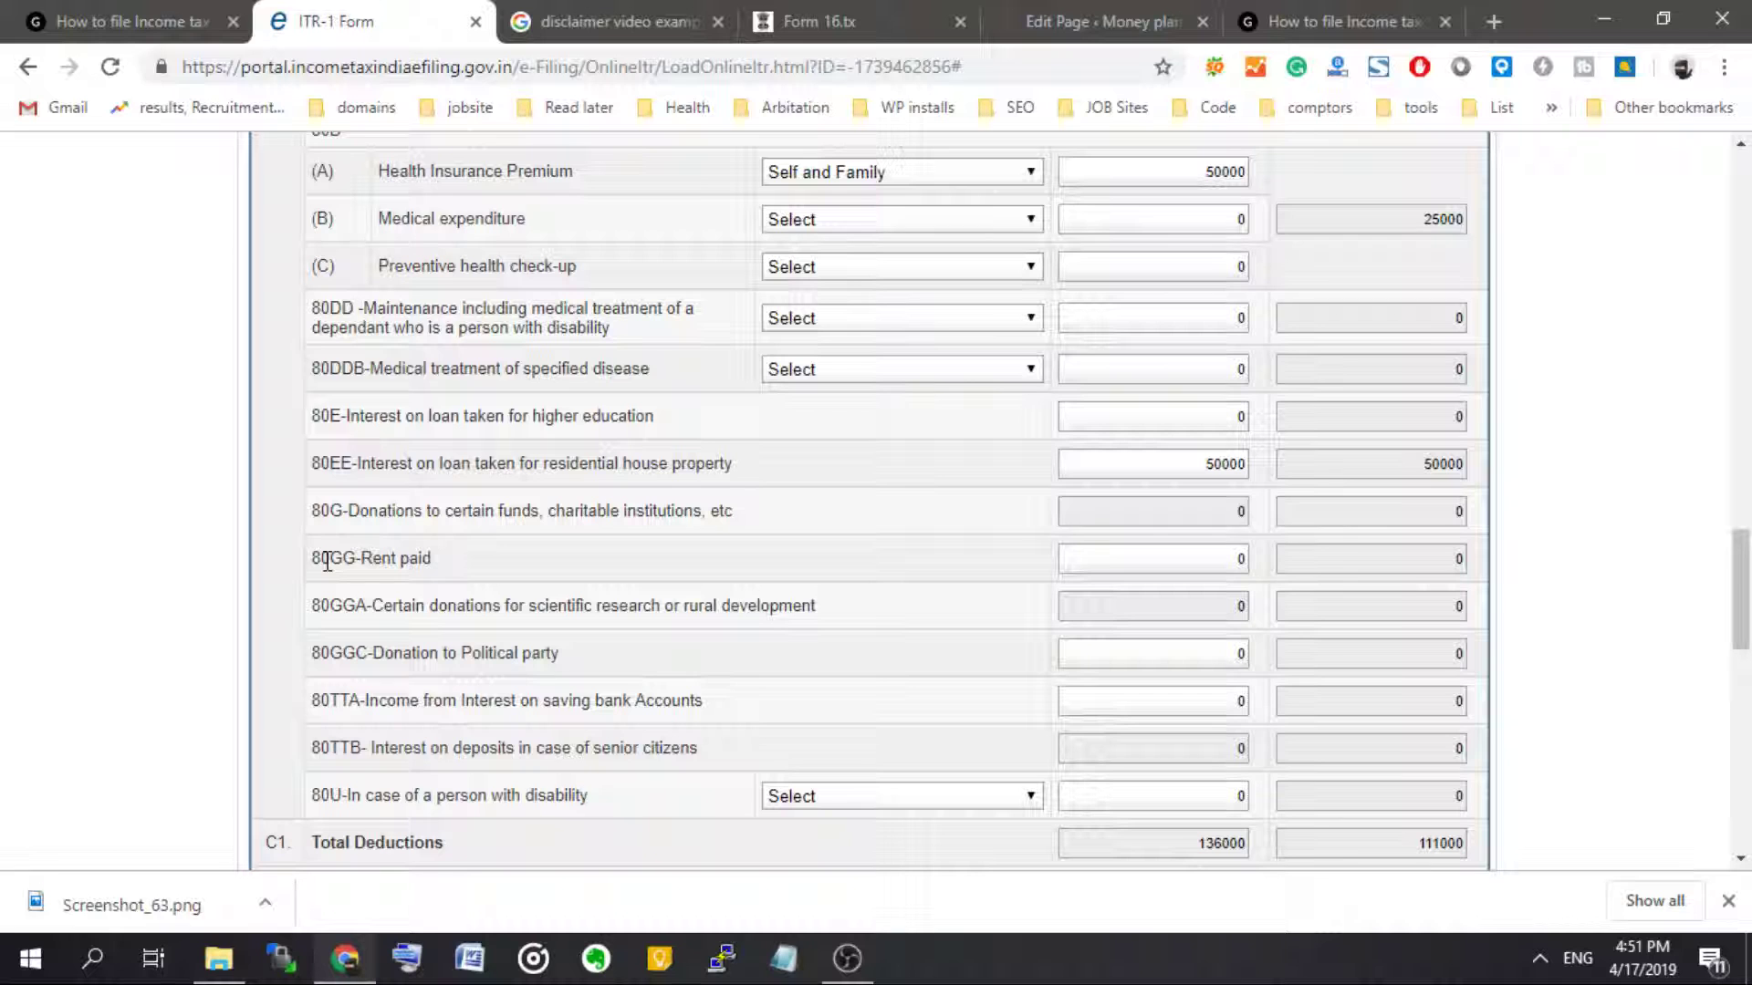
{"action": "left_click", "coordinate": [1152, 557]}
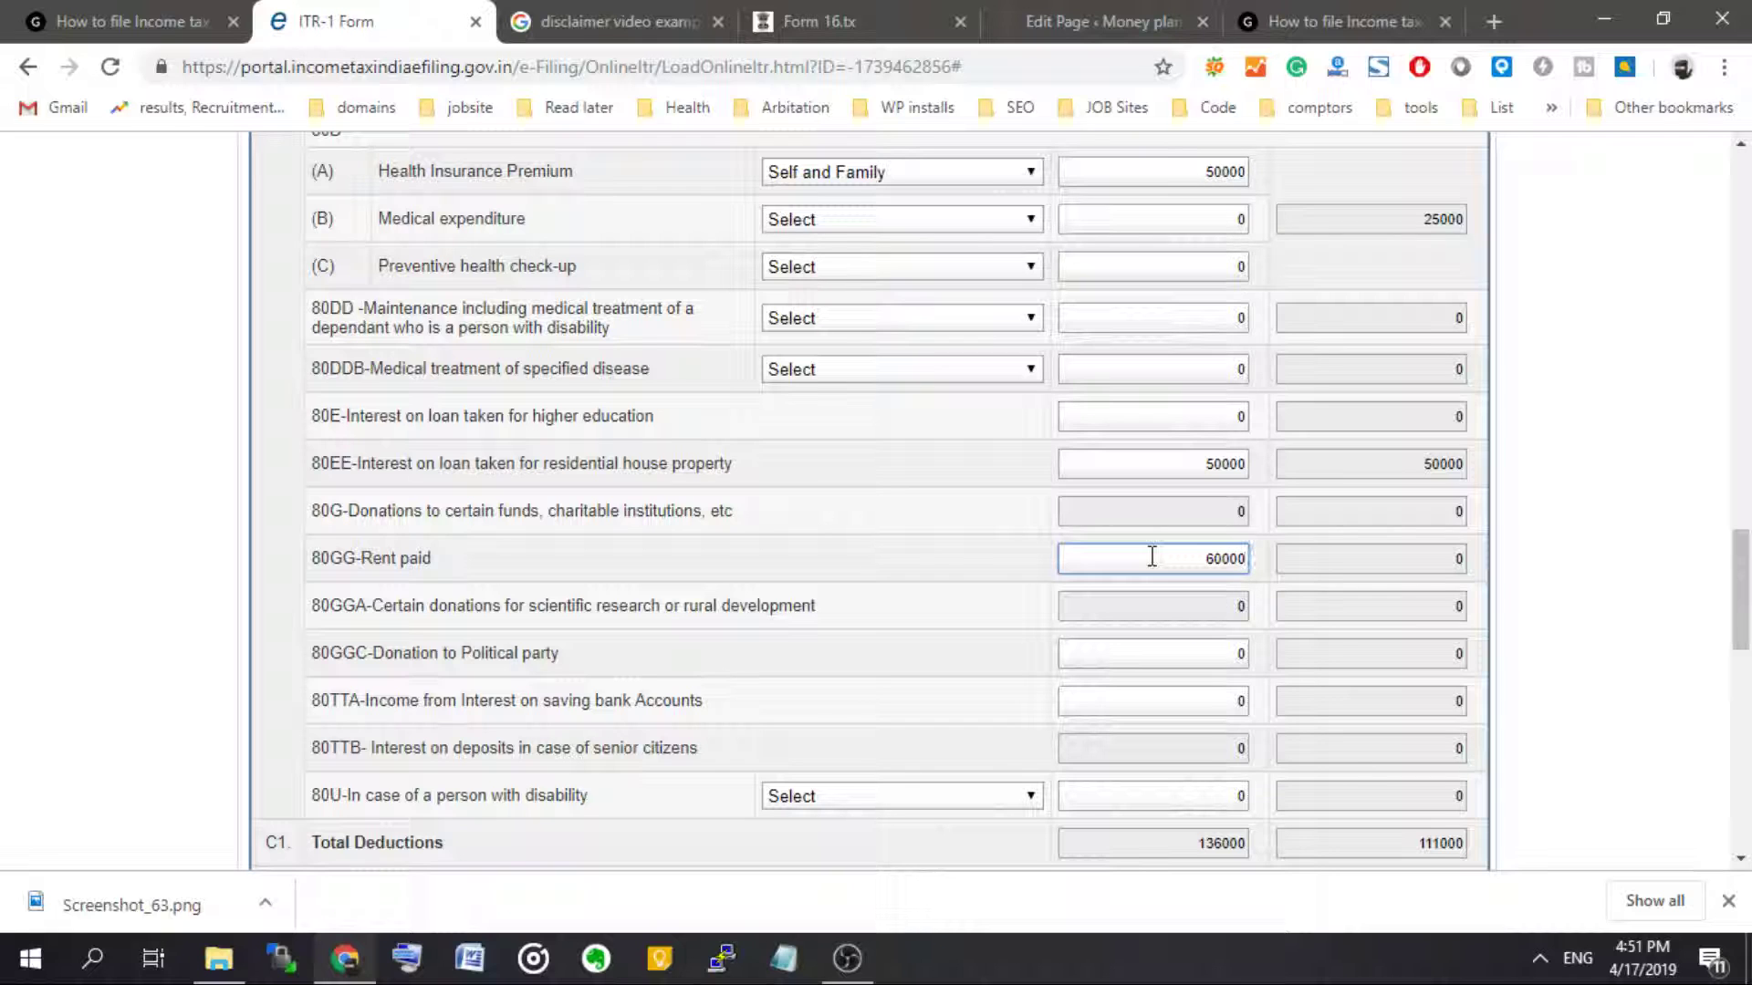
{"action": "left_click", "coordinate": [1055, 602]}
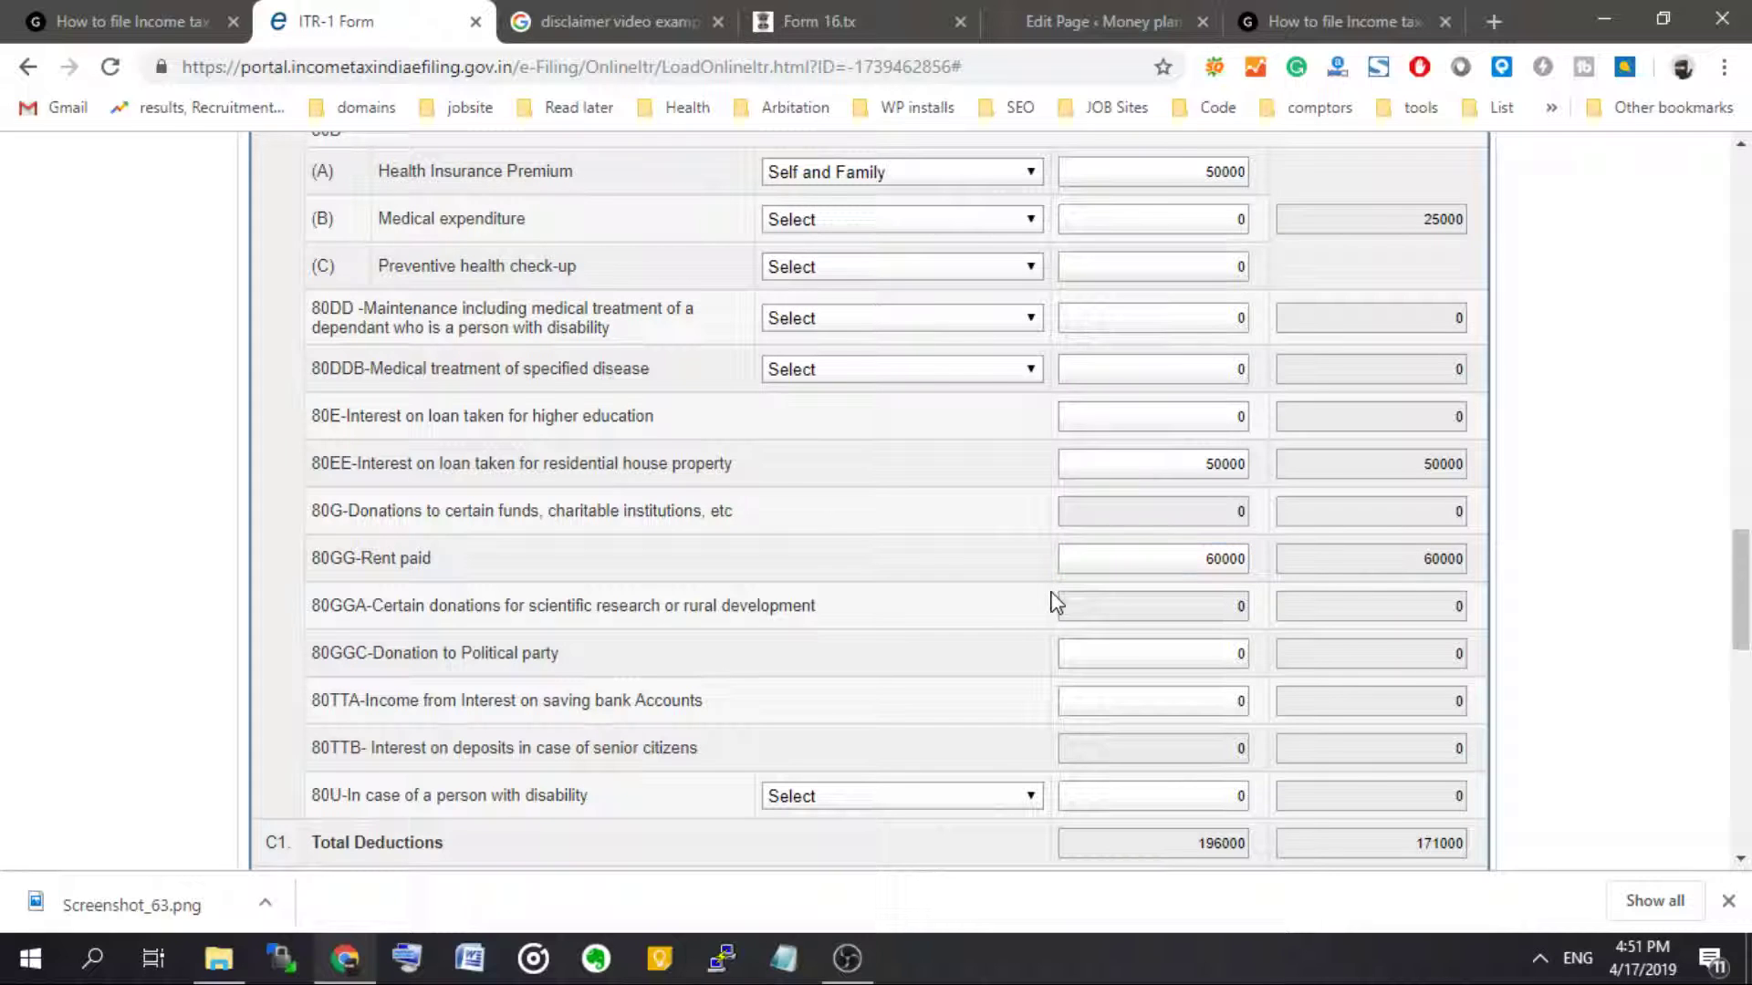
{"action": "left_click", "coordinate": [1225, 567]}
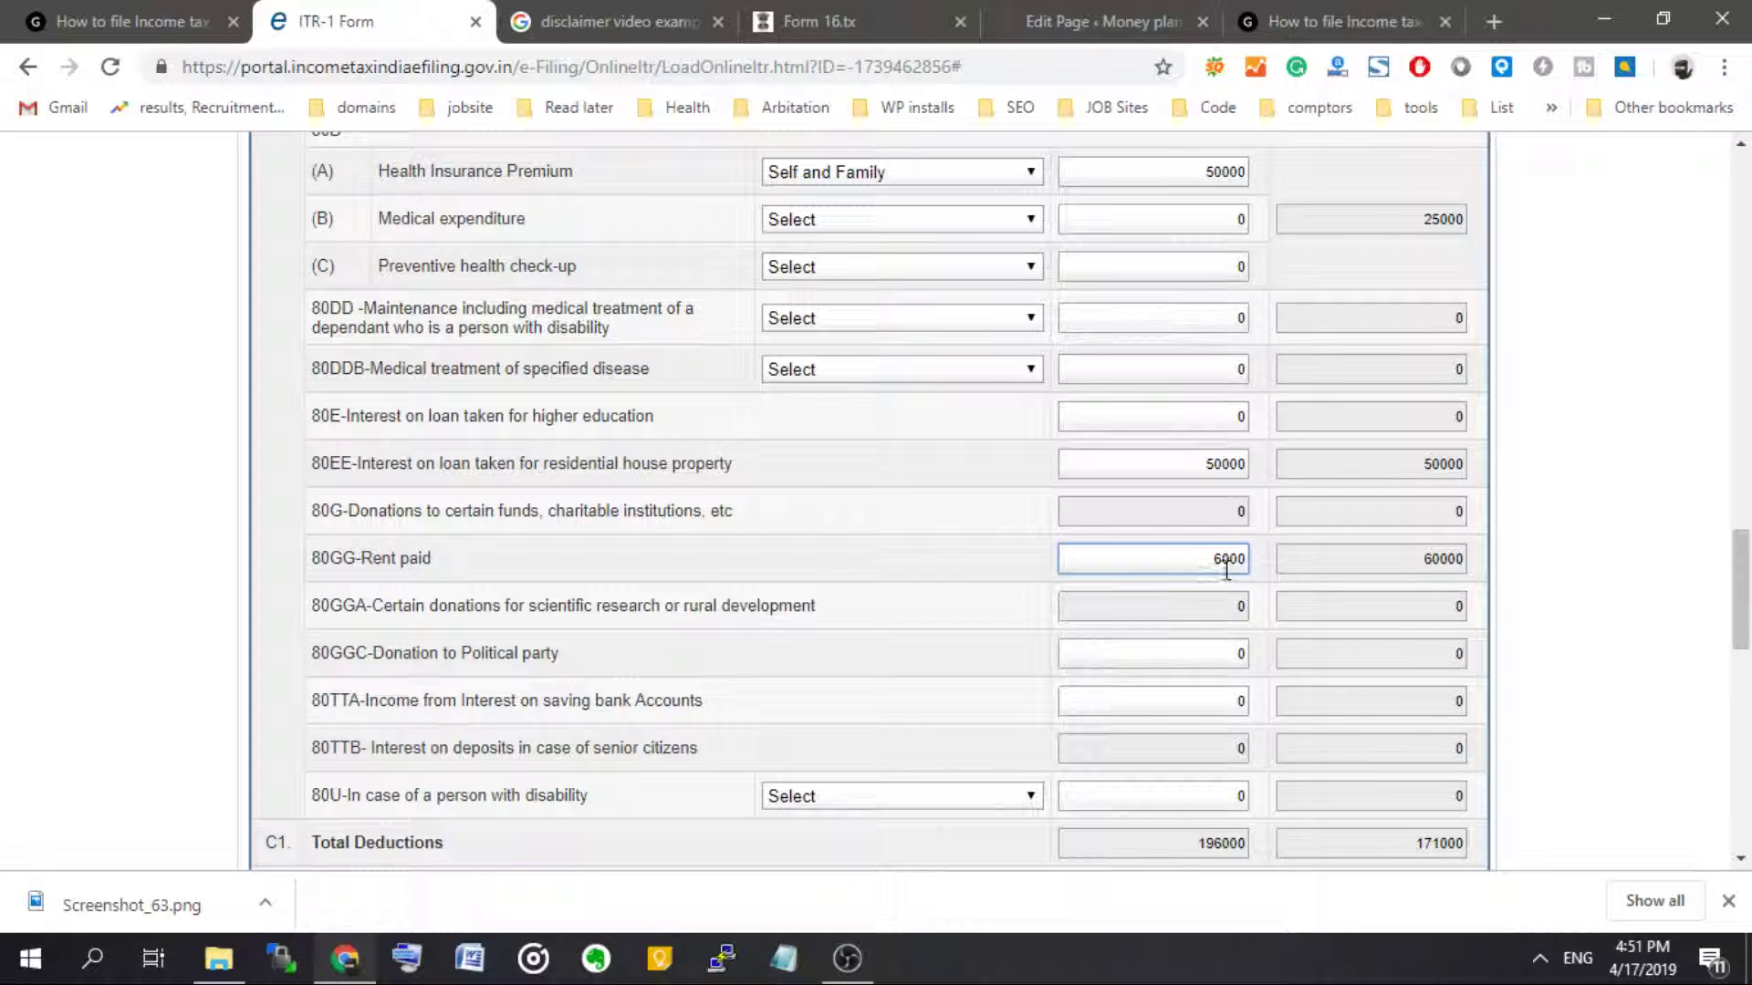
{"action": "type", "text": "2"}
{"action": "left_click", "coordinate": [972, 645]}
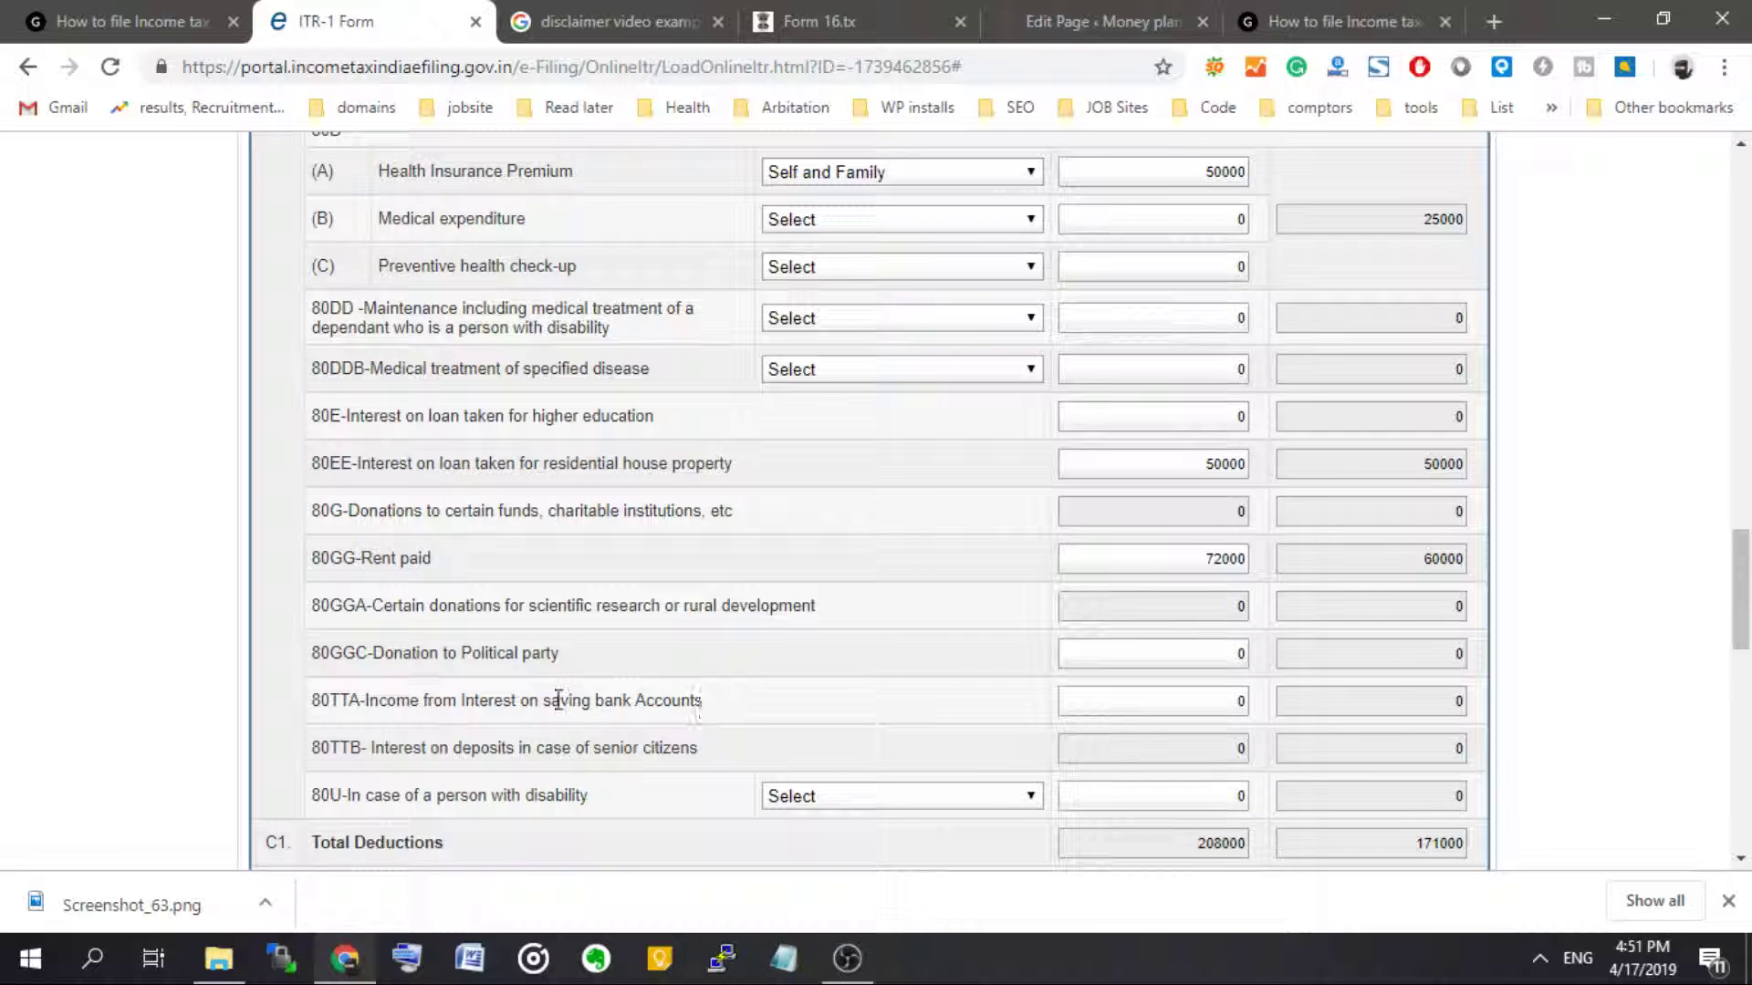
- Enter 5000 as the 80TTA deduction for income from interest on saving bank accounts
{"action": "left_click", "coordinate": [1169, 713]}
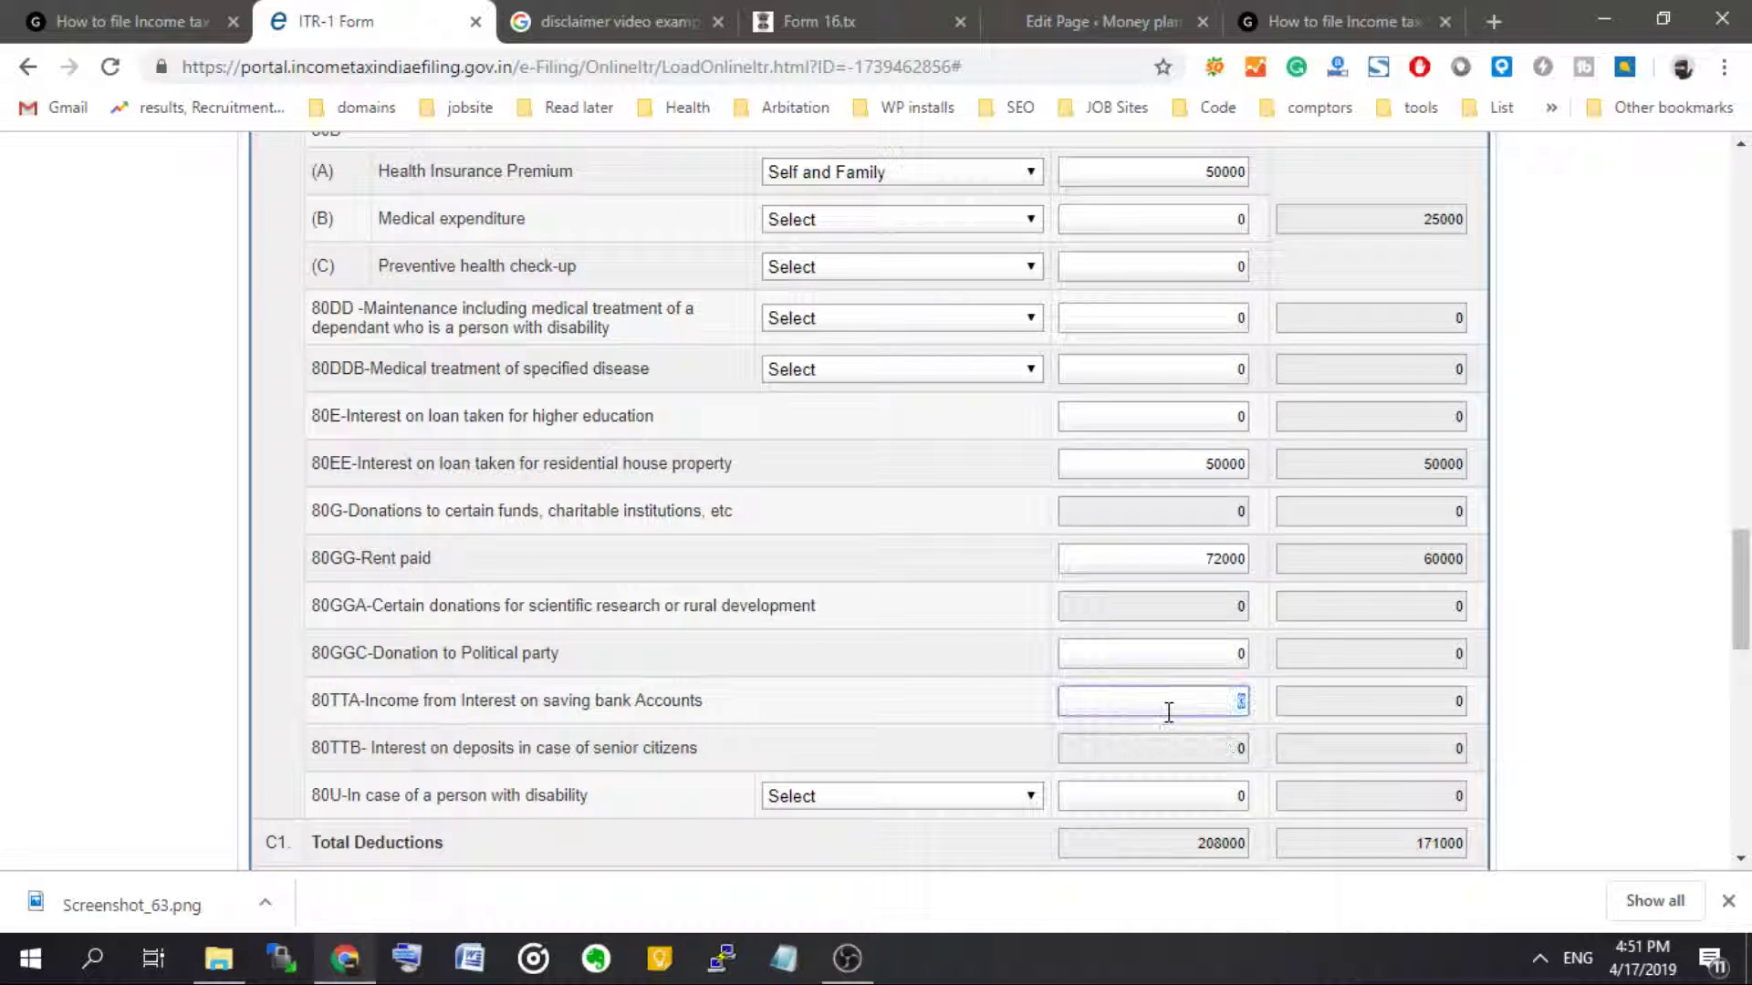
{"action": "type", "text": "5000"}
{"action": "left_click", "coordinate": [103, 707]}
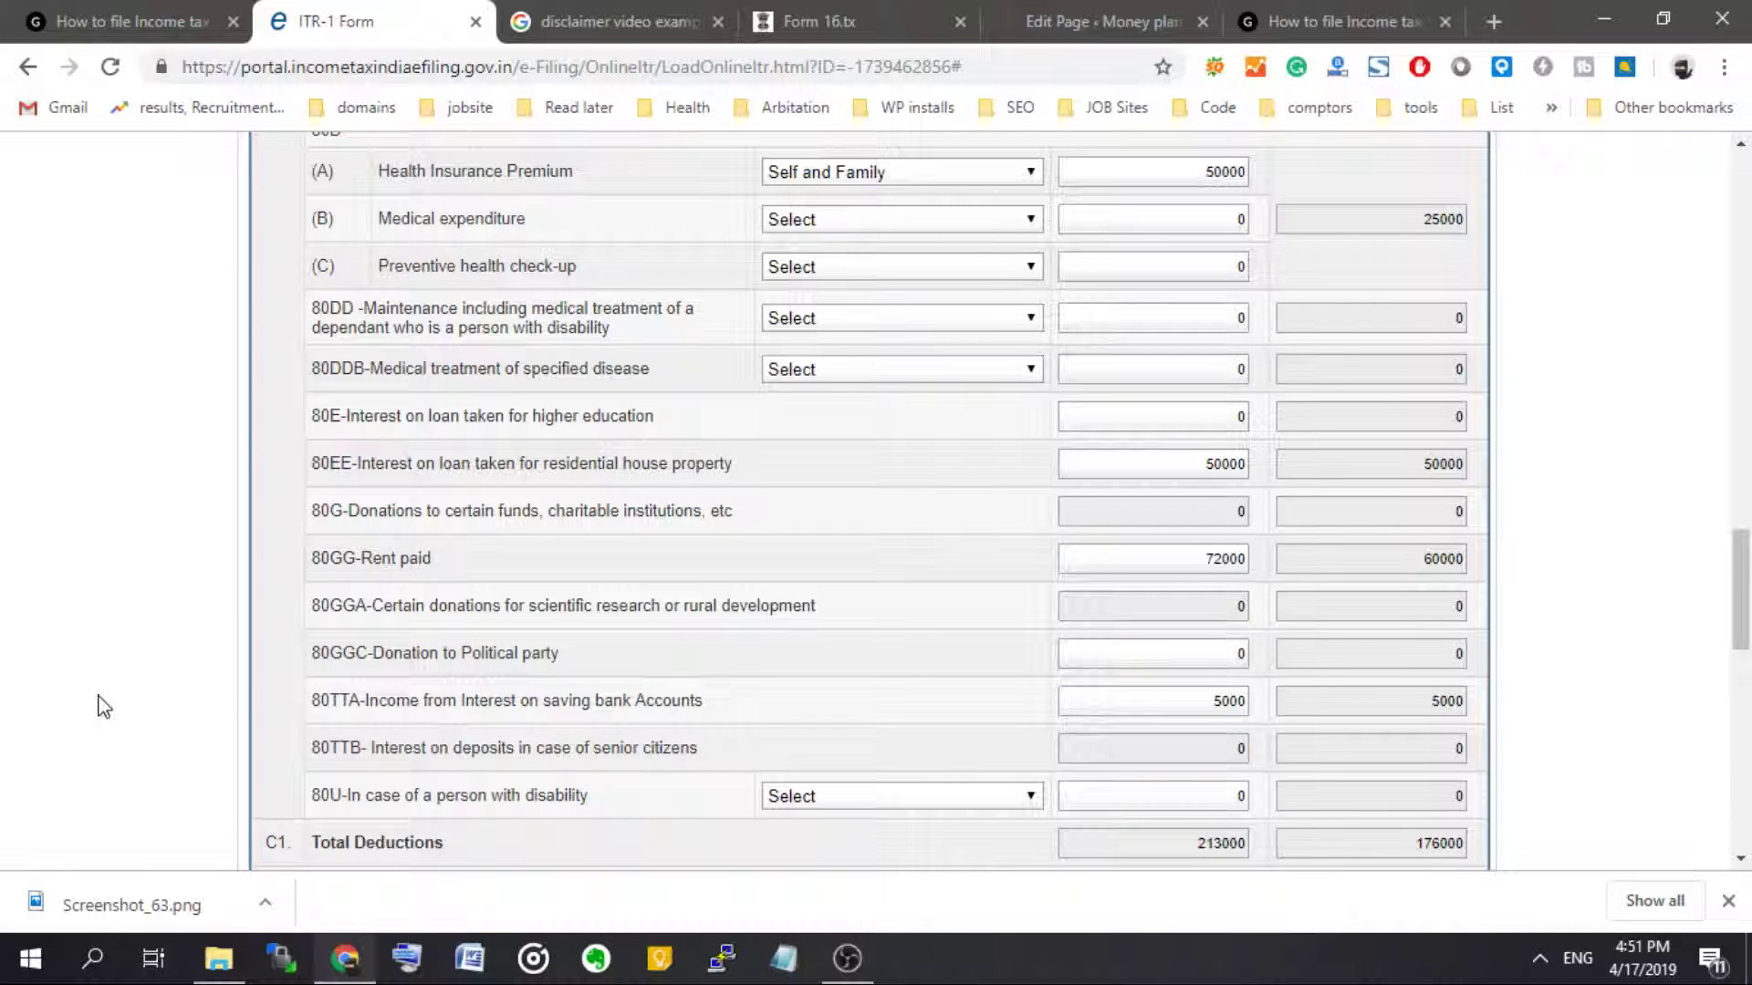
- Check the 80TTB senior citizen field and the 80U disability categories, and review the entries under Income from Other Sources
{"action": "scroll", "coordinate": [103, 707], "scroll_direction": "down", "scroll_amount": 3}
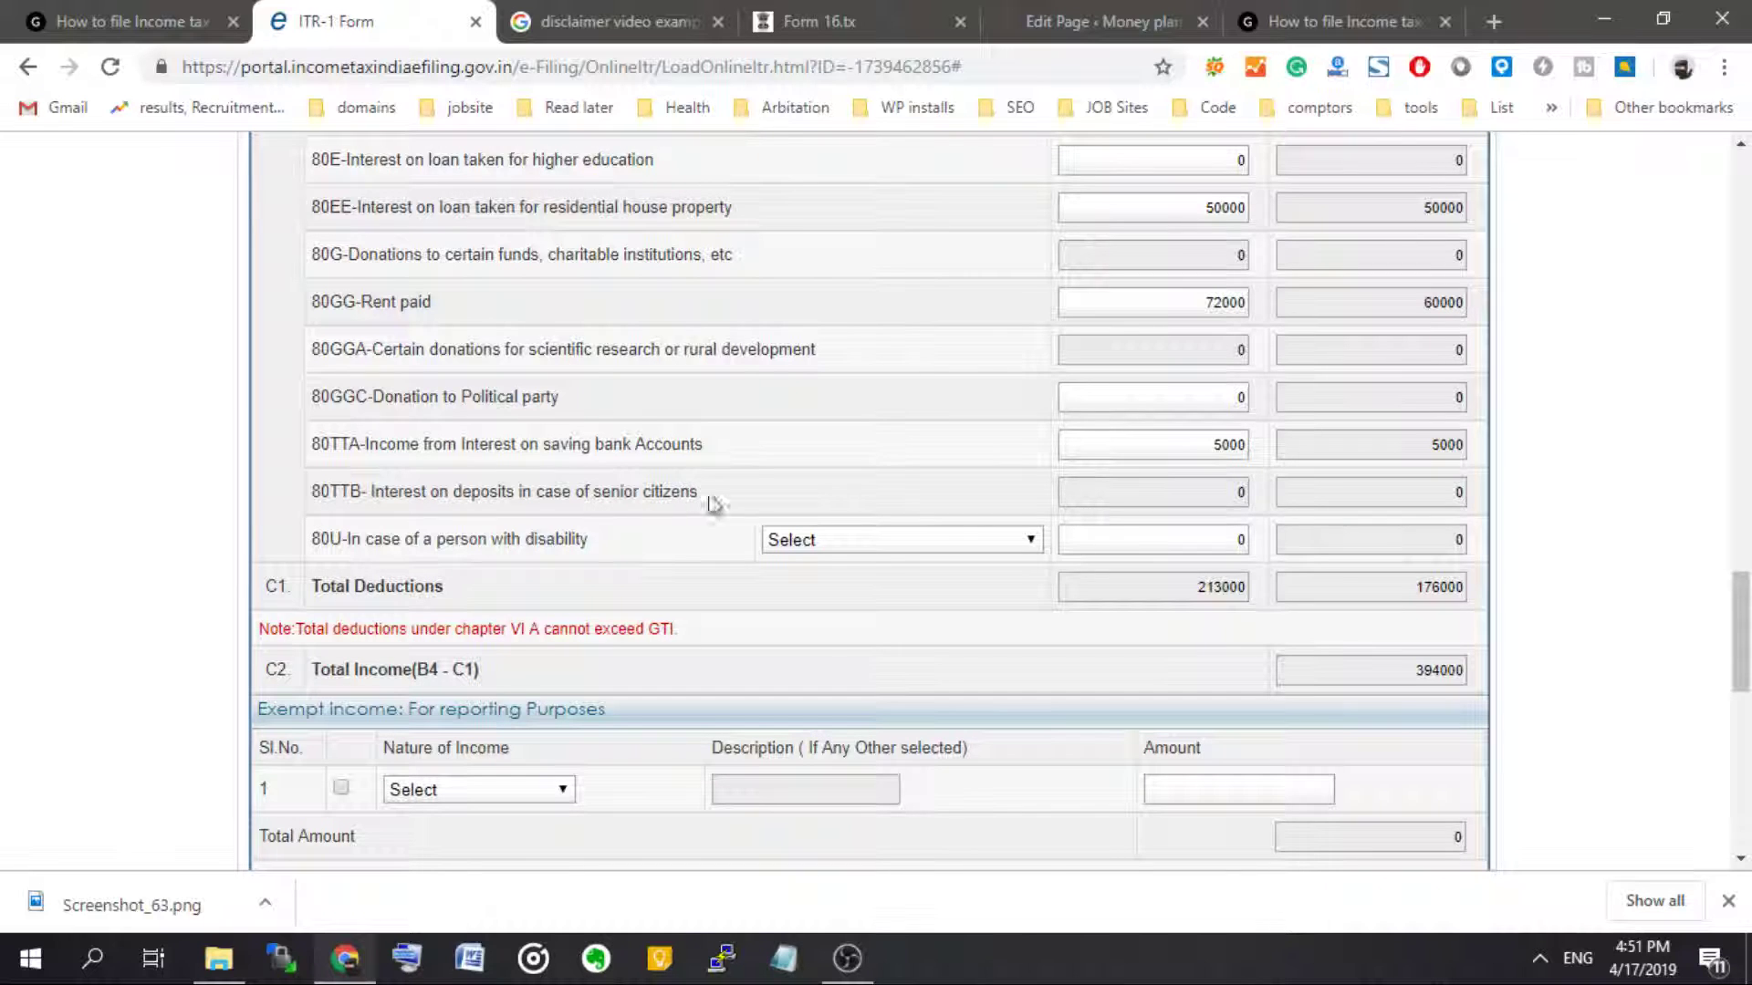
{"action": "left_click", "coordinate": [1170, 486]}
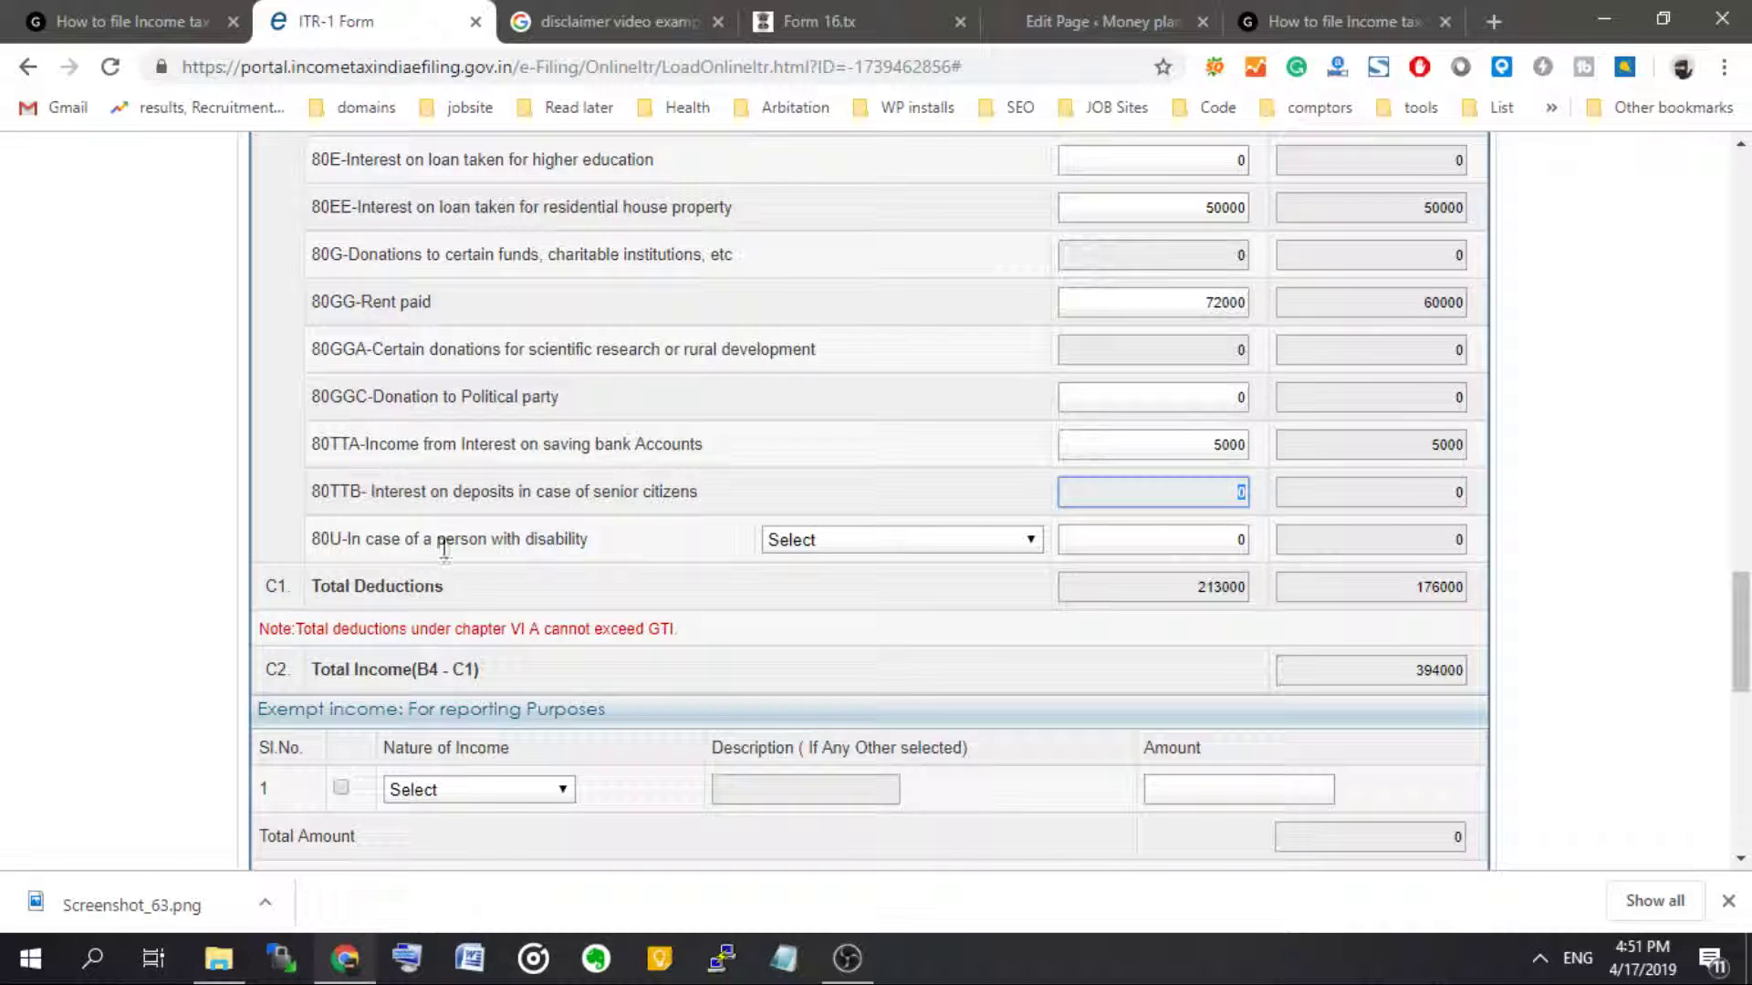
{"action": "left_click", "coordinate": [904, 544]}
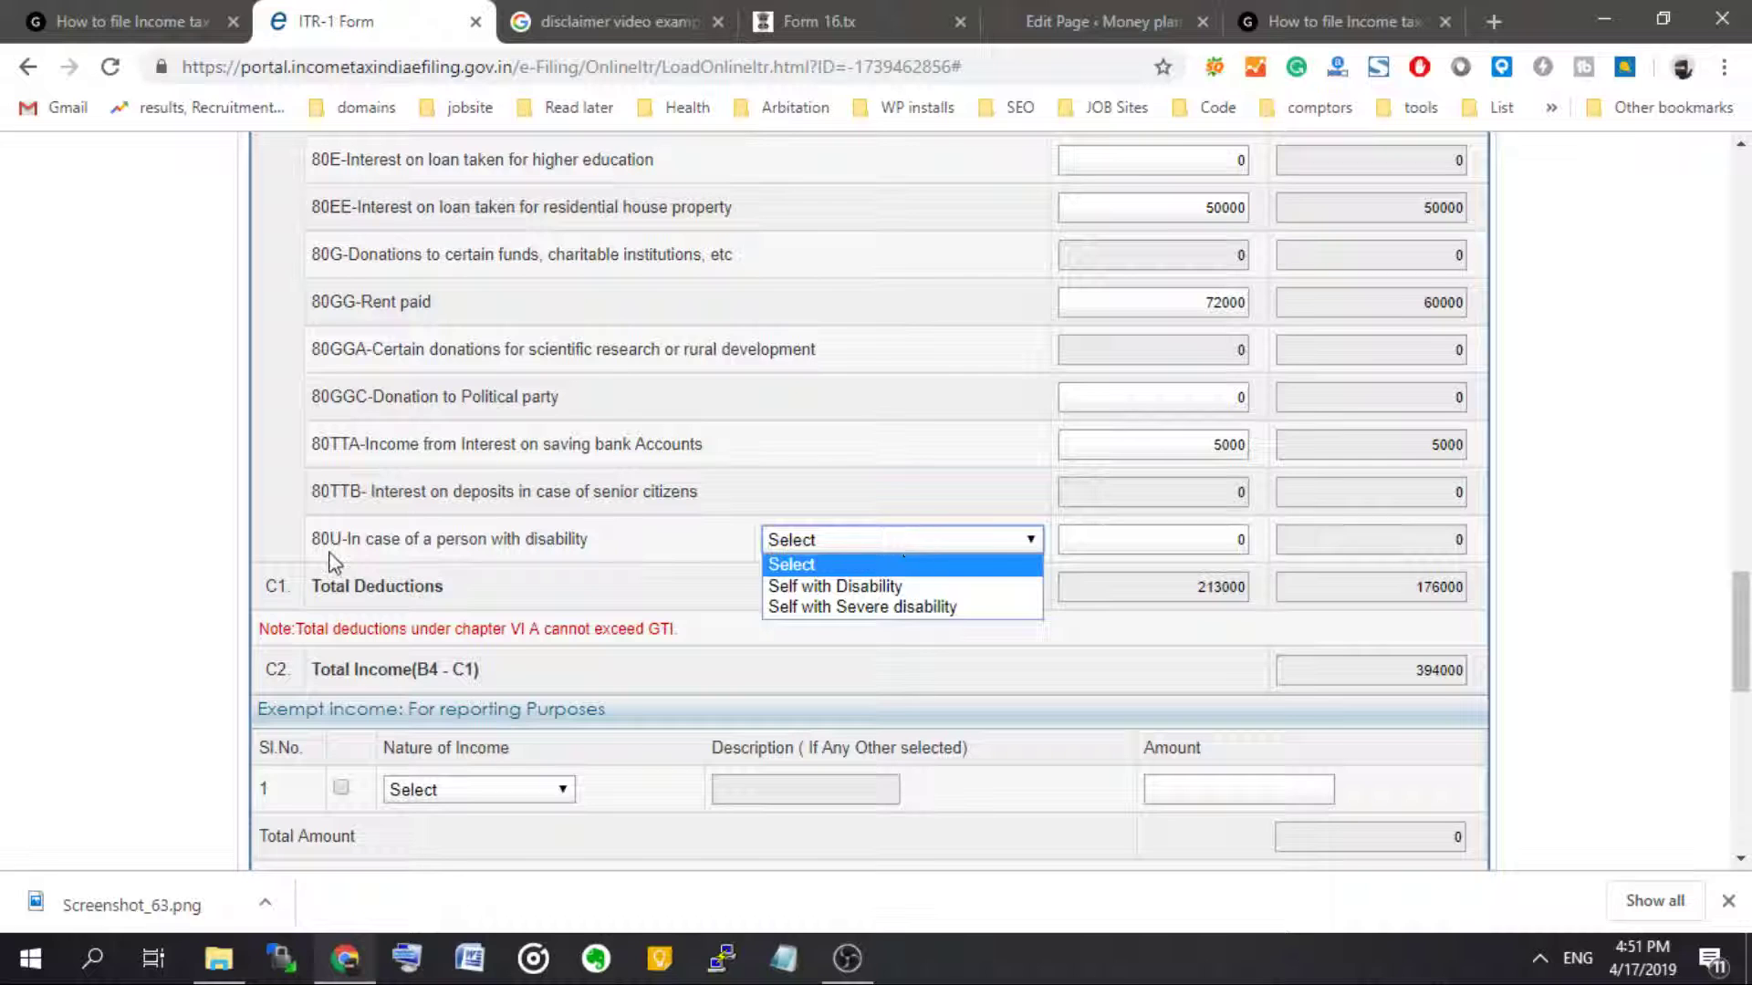
{"action": "left_click", "coordinate": [5, 573]}
{"action": "key", "text": "shift+Tab"}
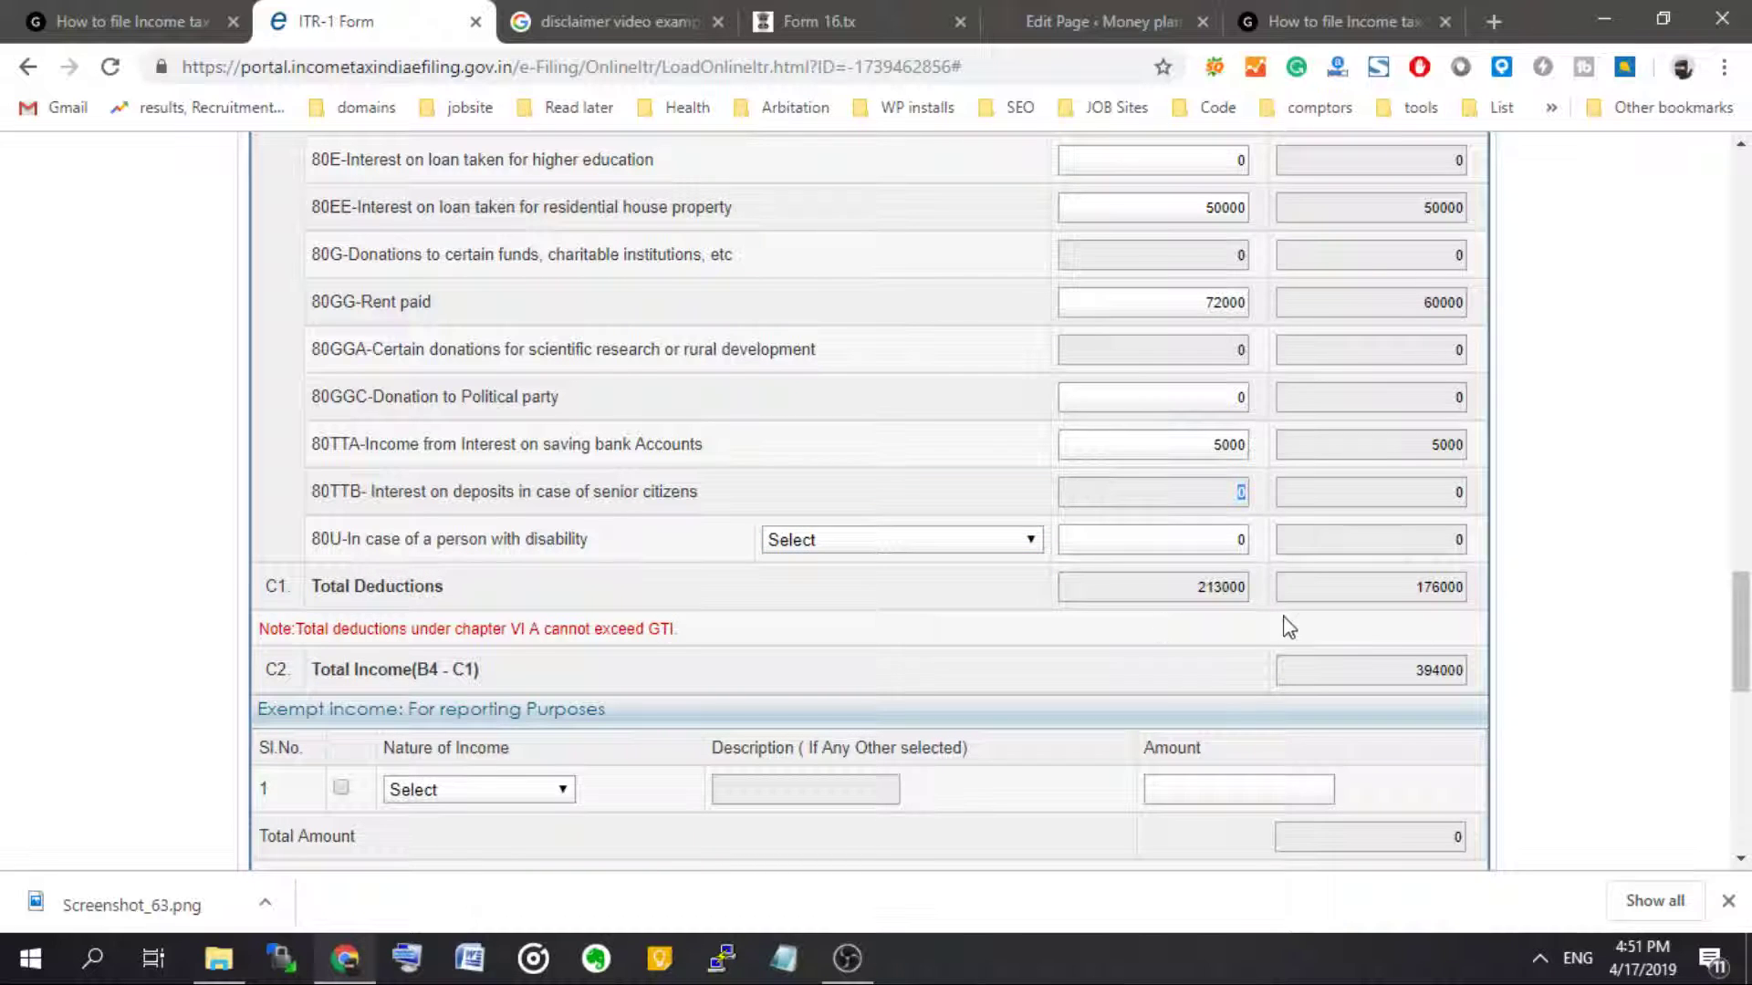
{"action": "scroll", "coordinate": [597, 415], "scroll_direction": "up", "scroll_amount": 8}
{"action": "scroll", "coordinate": [581, 415], "scroll_direction": "up", "scroll_amount": 5}
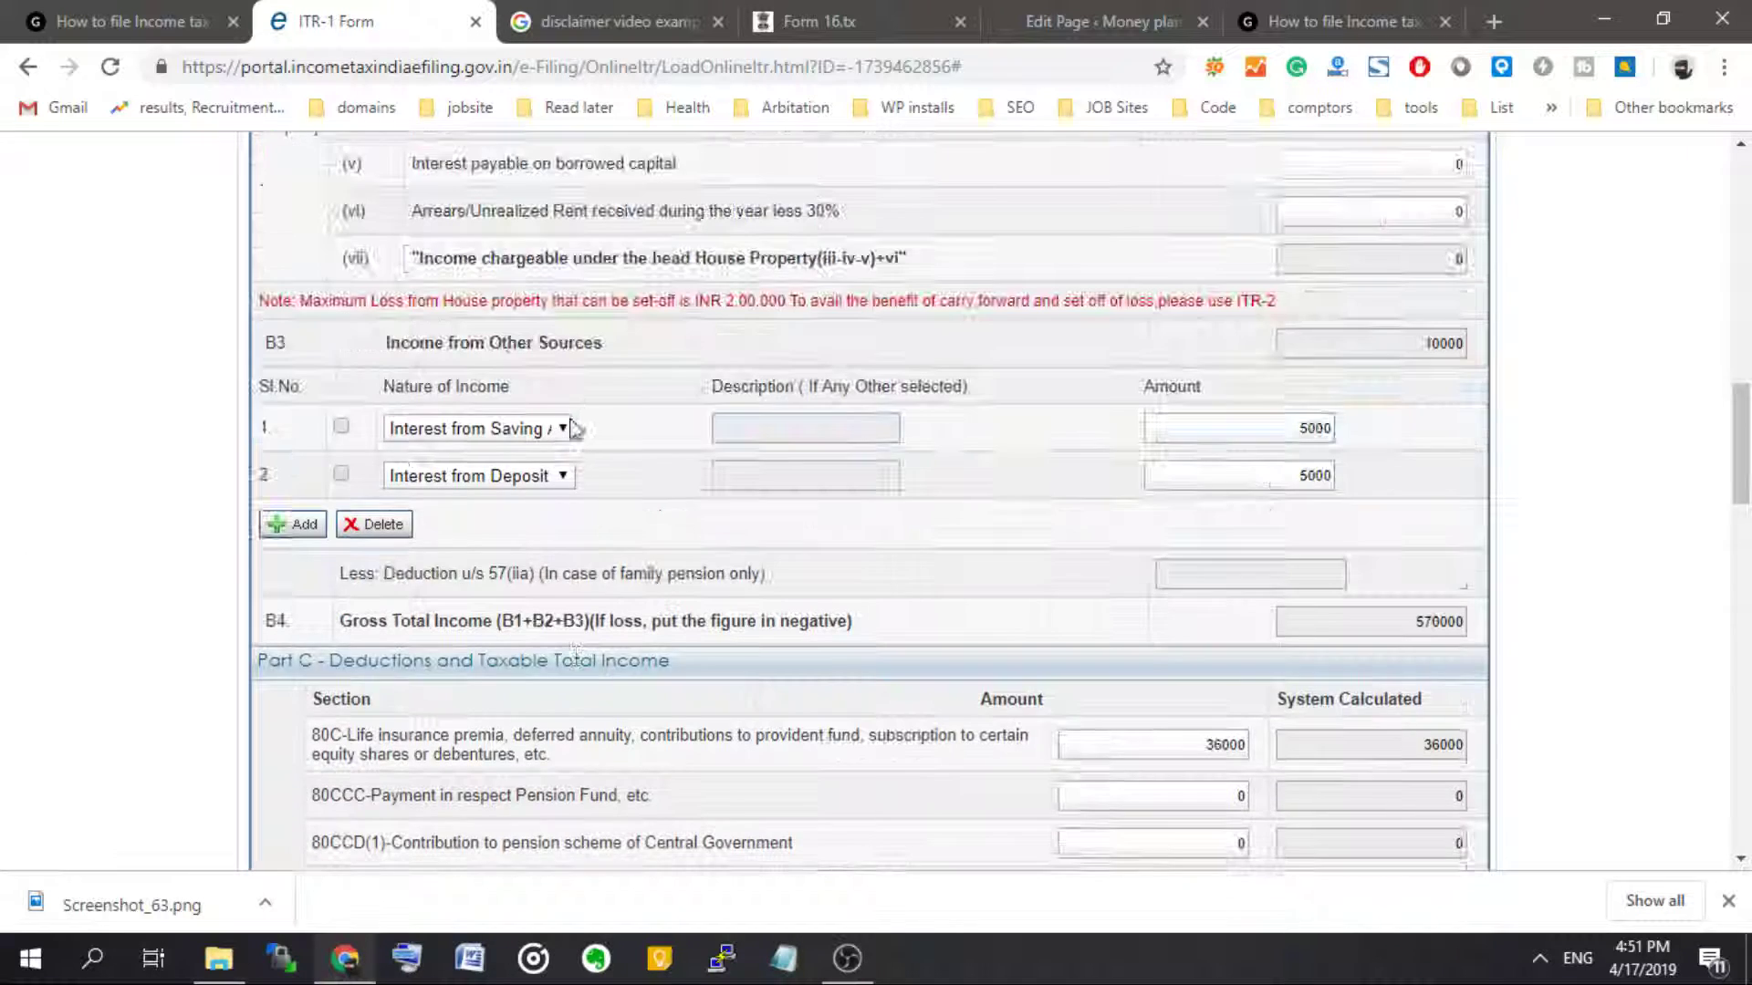
- Try Agriculture Income as the nature of exempt income, reset it to Select, and look through the remaining exempt income types
{"action": "scroll", "coordinate": [1079, 534], "scroll_direction": "down", "scroll_amount": 10}
{"action": "scroll", "coordinate": [1080, 533], "scroll_direction": "down", "scroll_amount": 8}
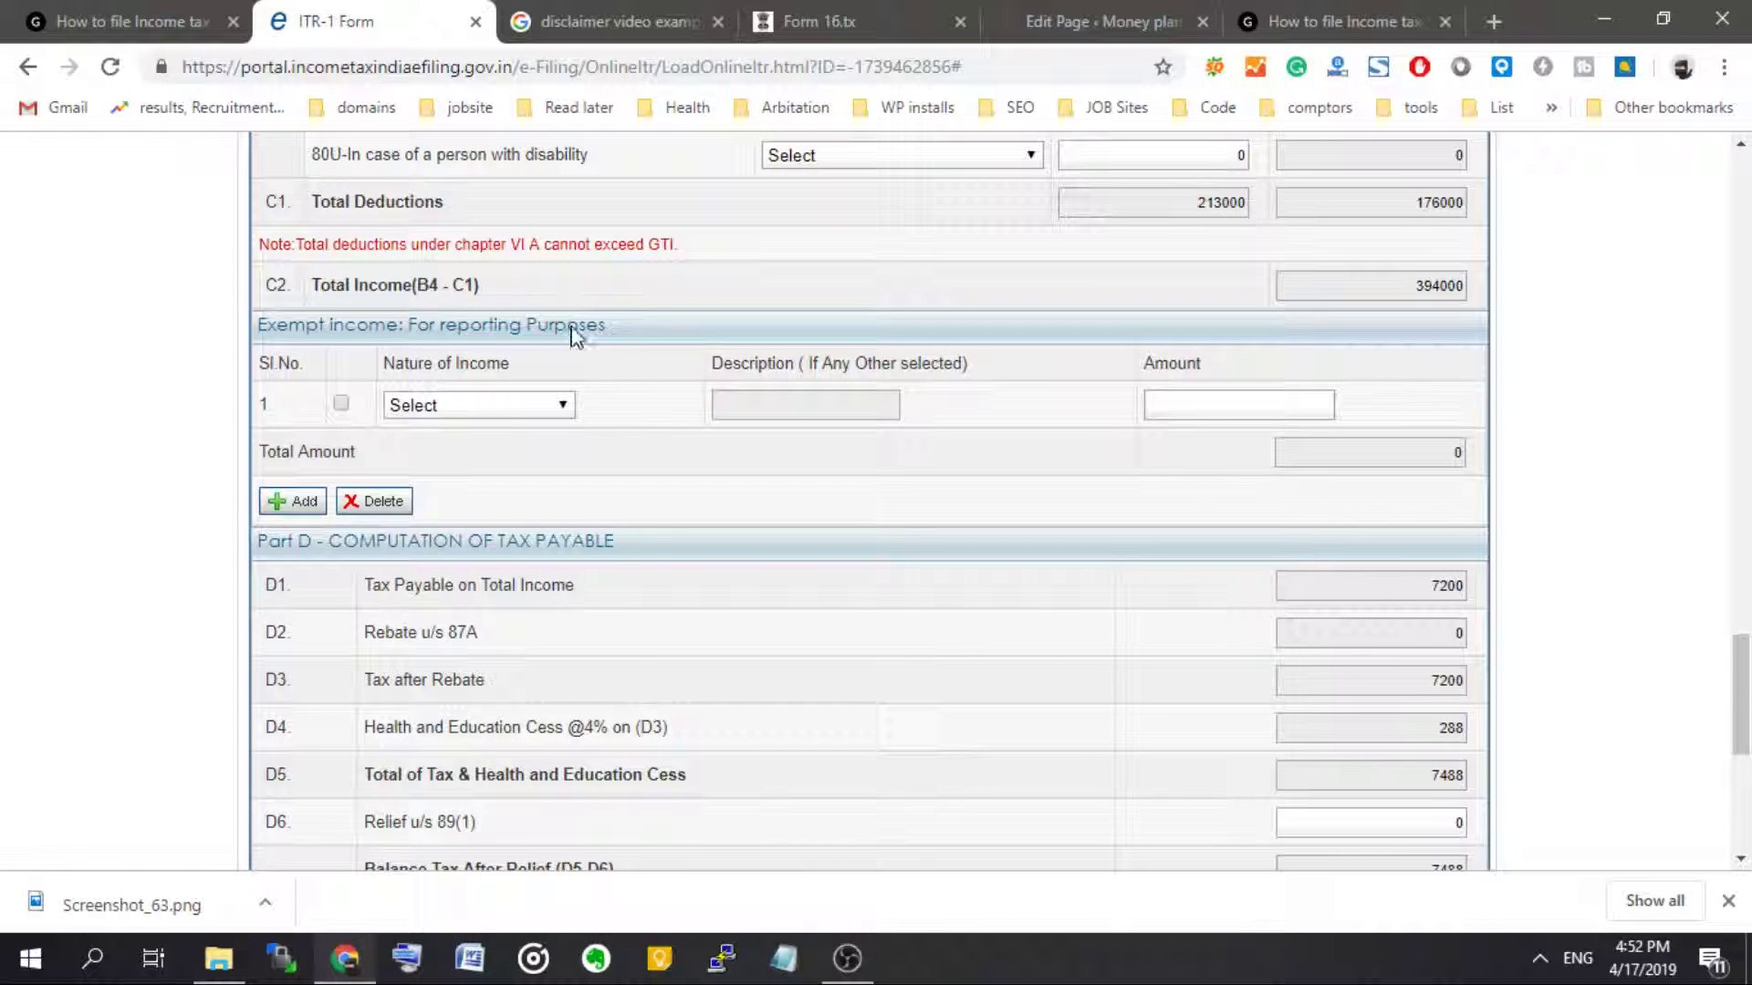
{"action": "left_click", "coordinate": [517, 410]}
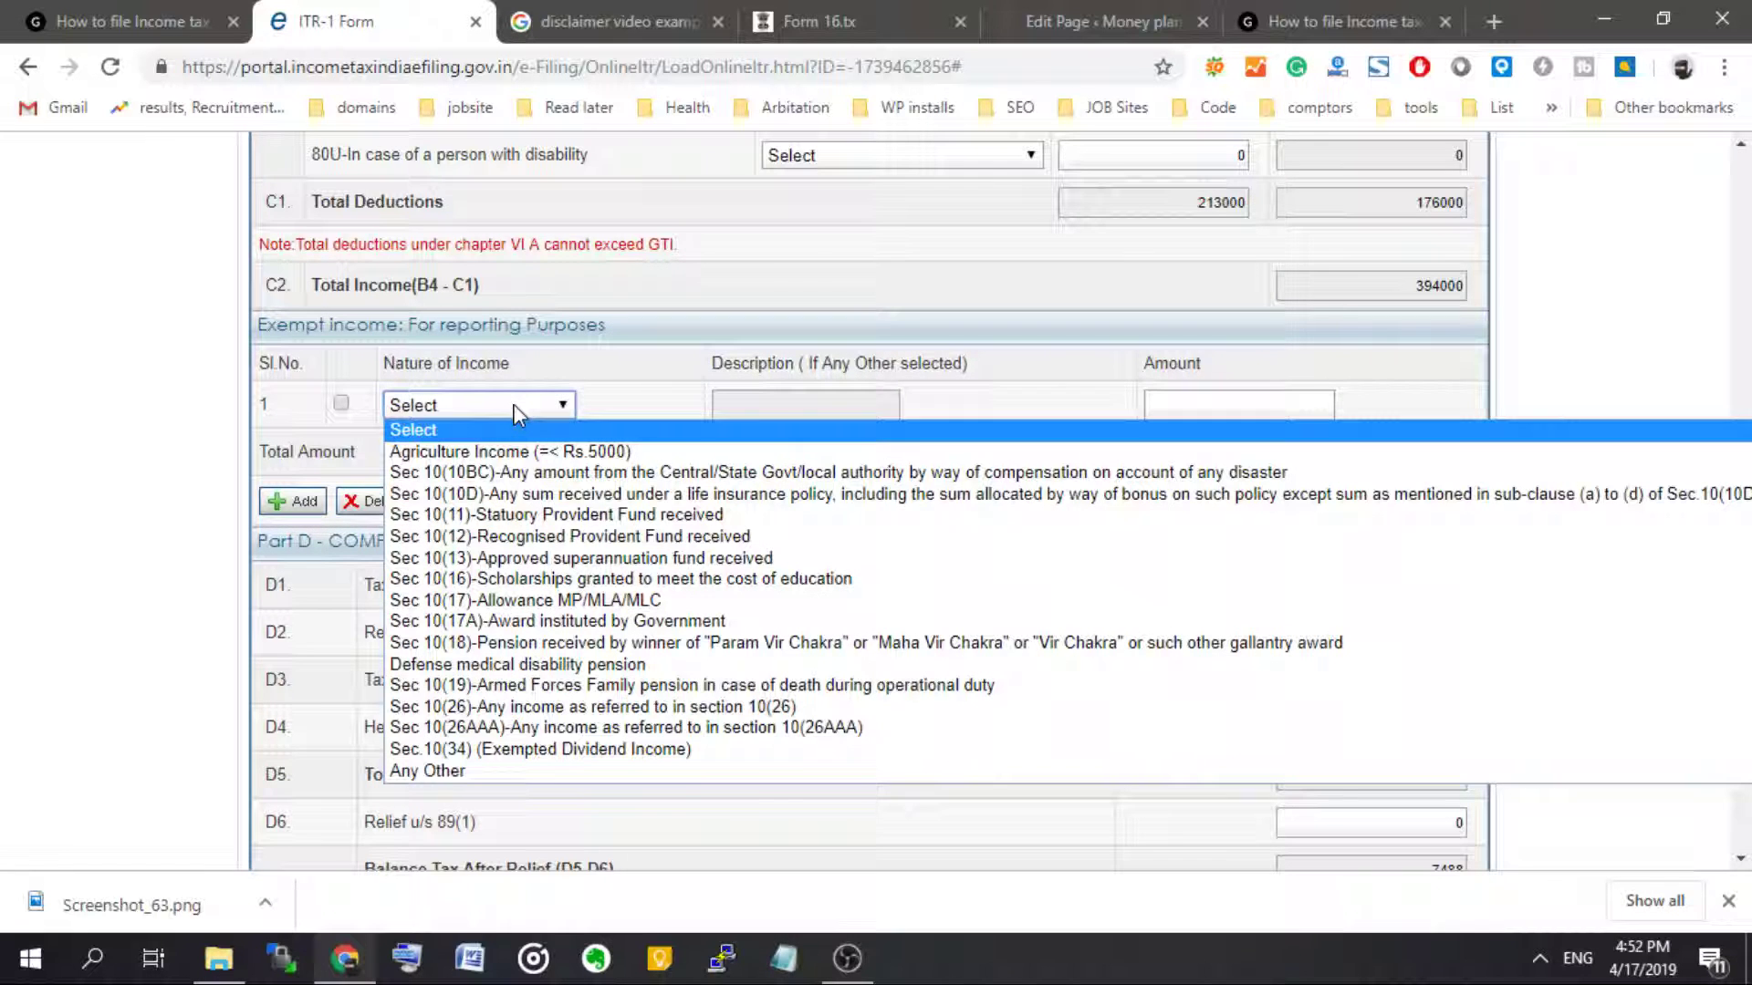
{"action": "left_click", "coordinate": [506, 452]}
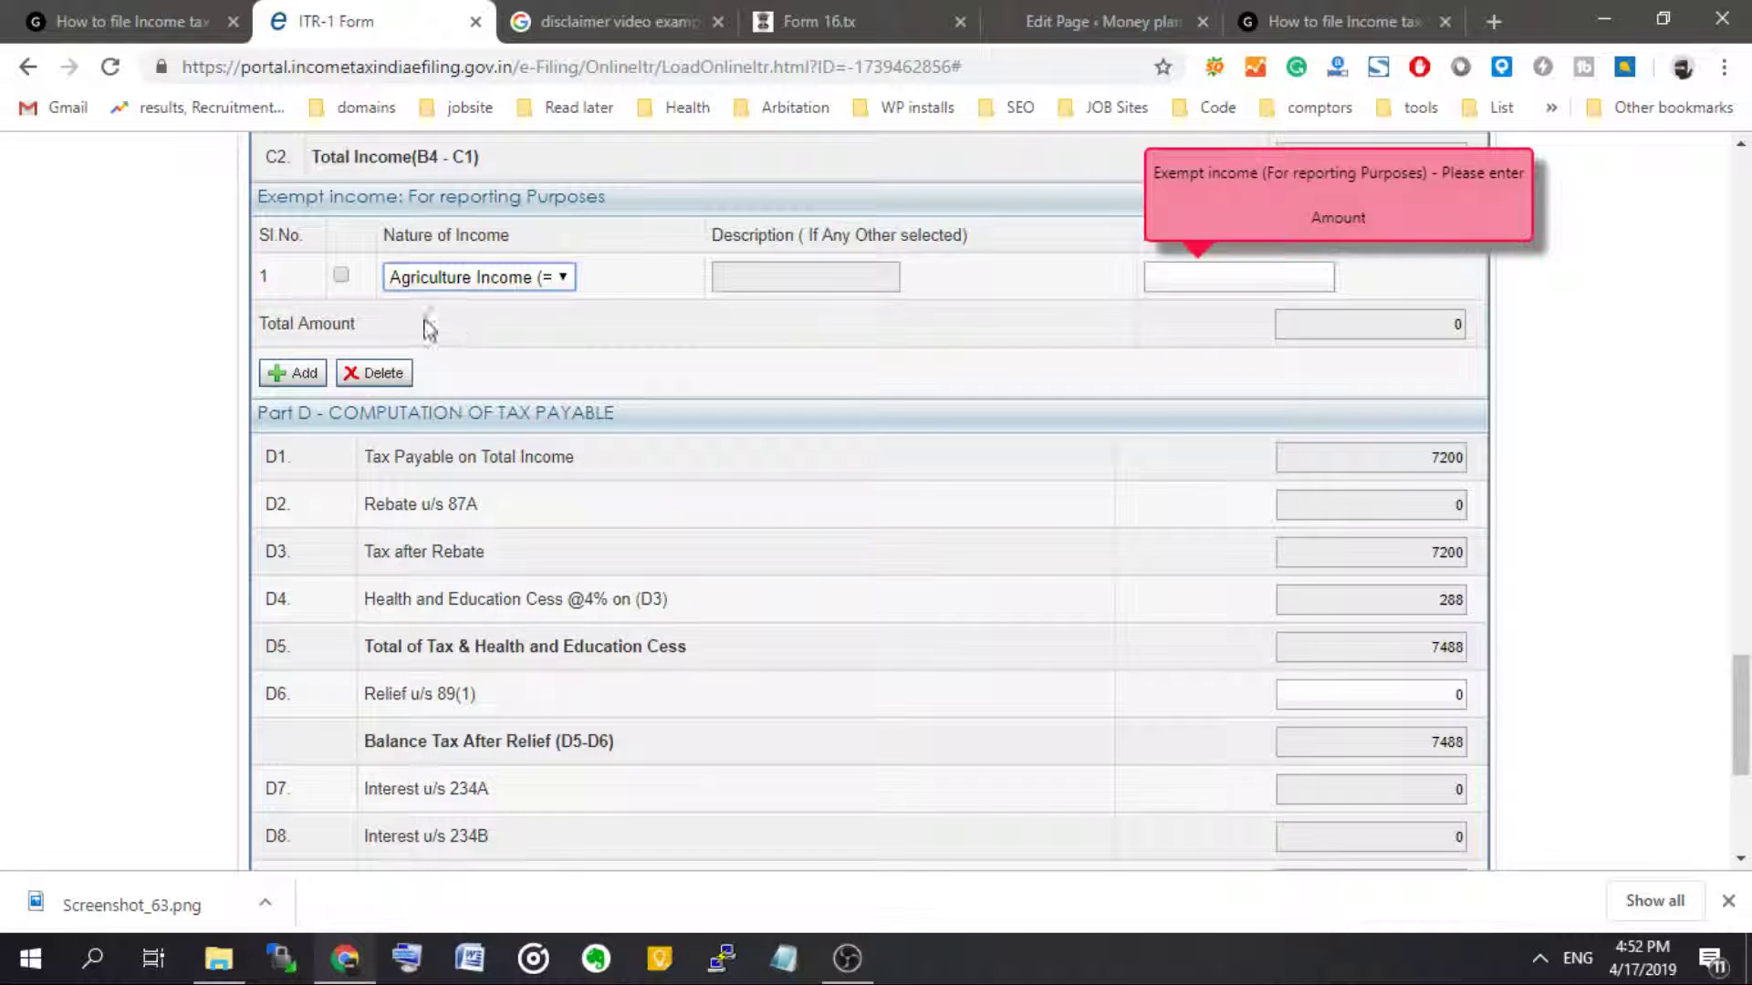
{"action": "left_click", "coordinate": [502, 283]}
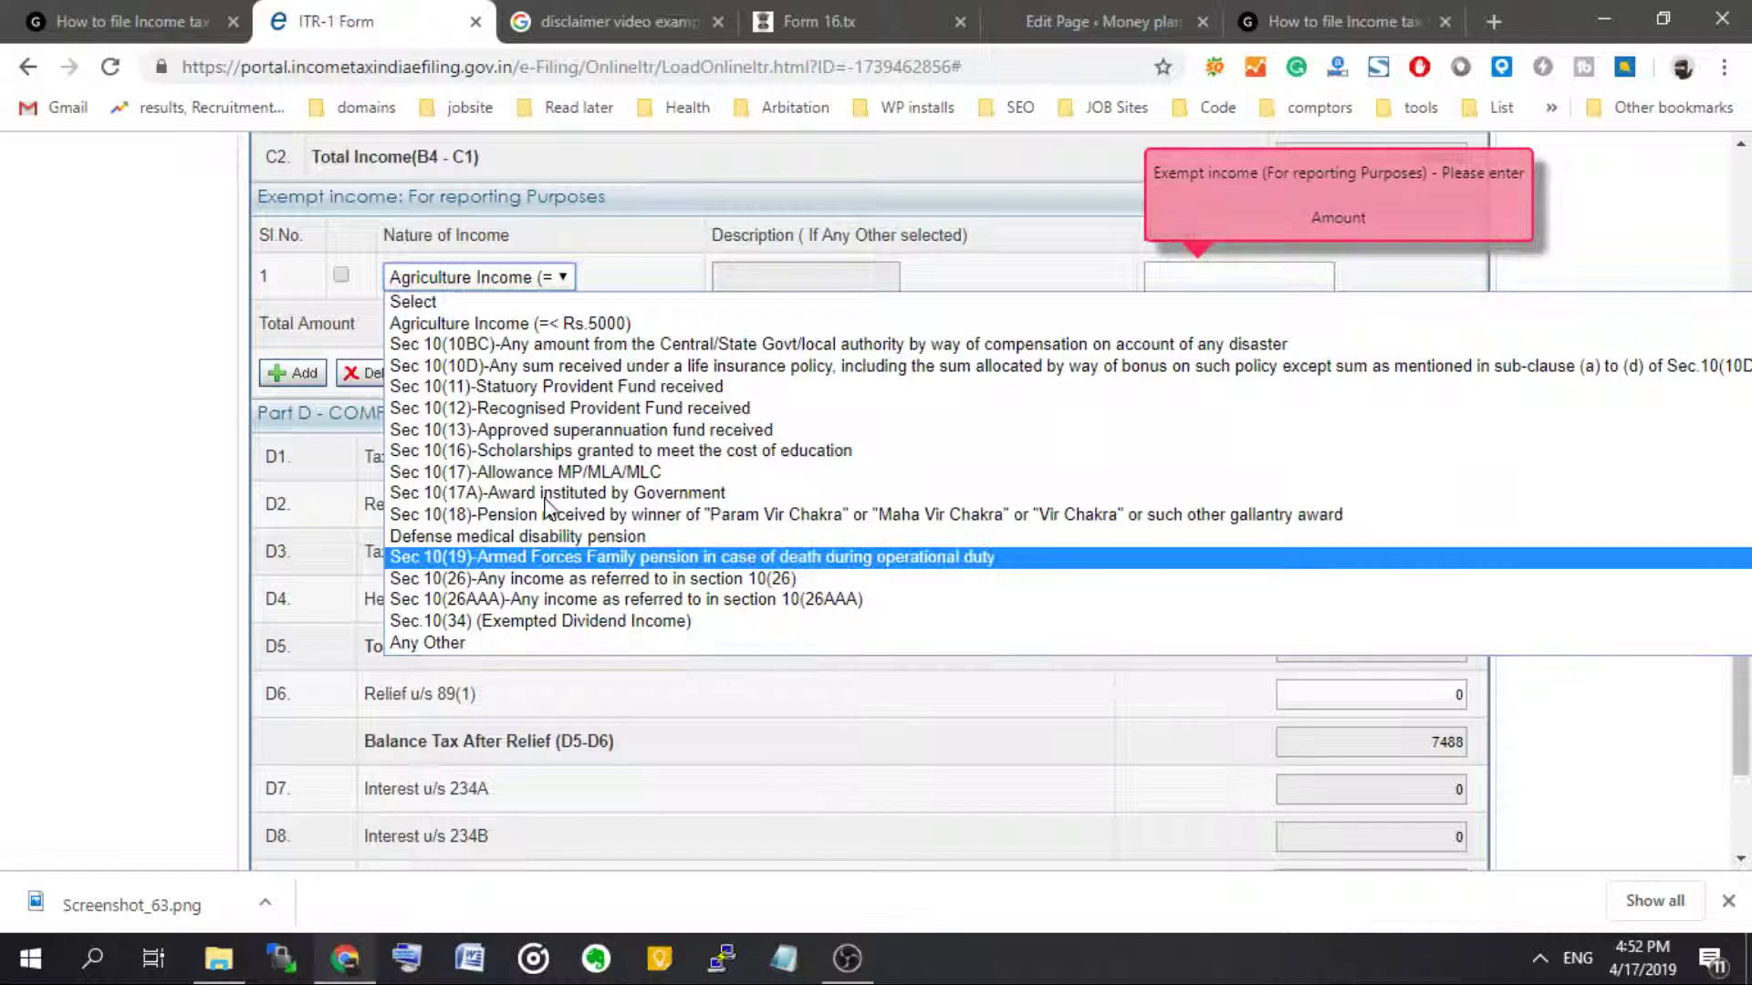
{"action": "left_click", "coordinate": [517, 308]}
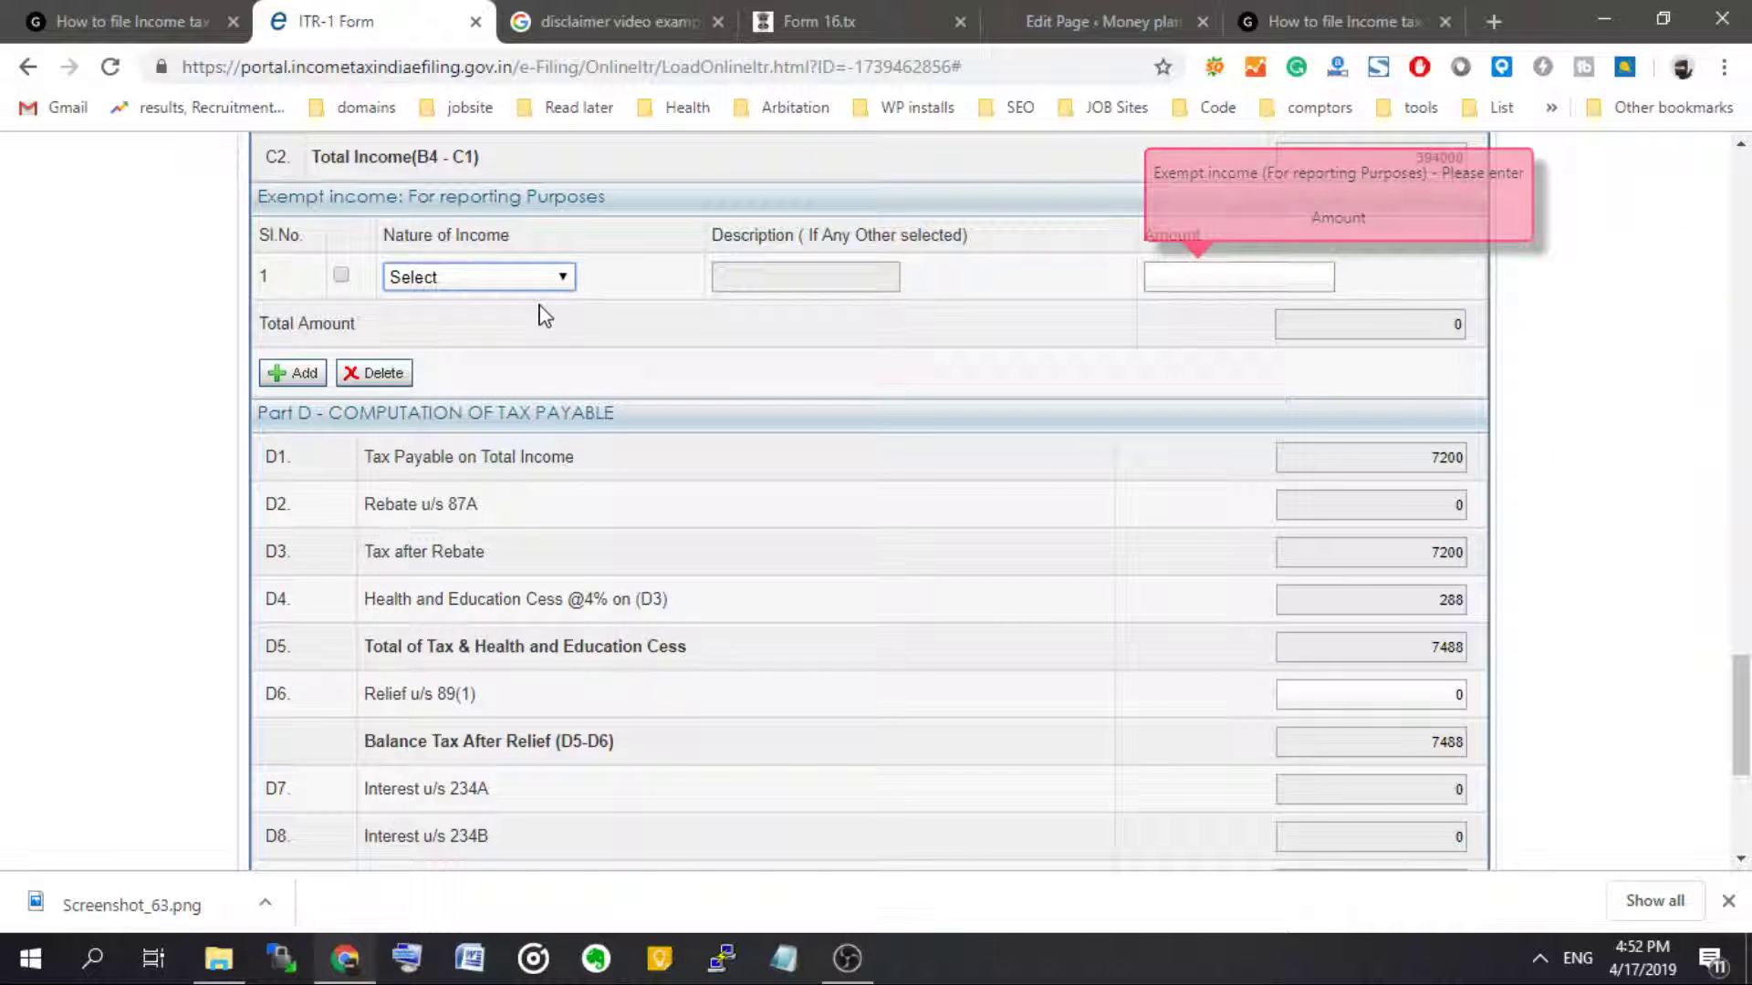
{"action": "left_click", "coordinate": [539, 278]}
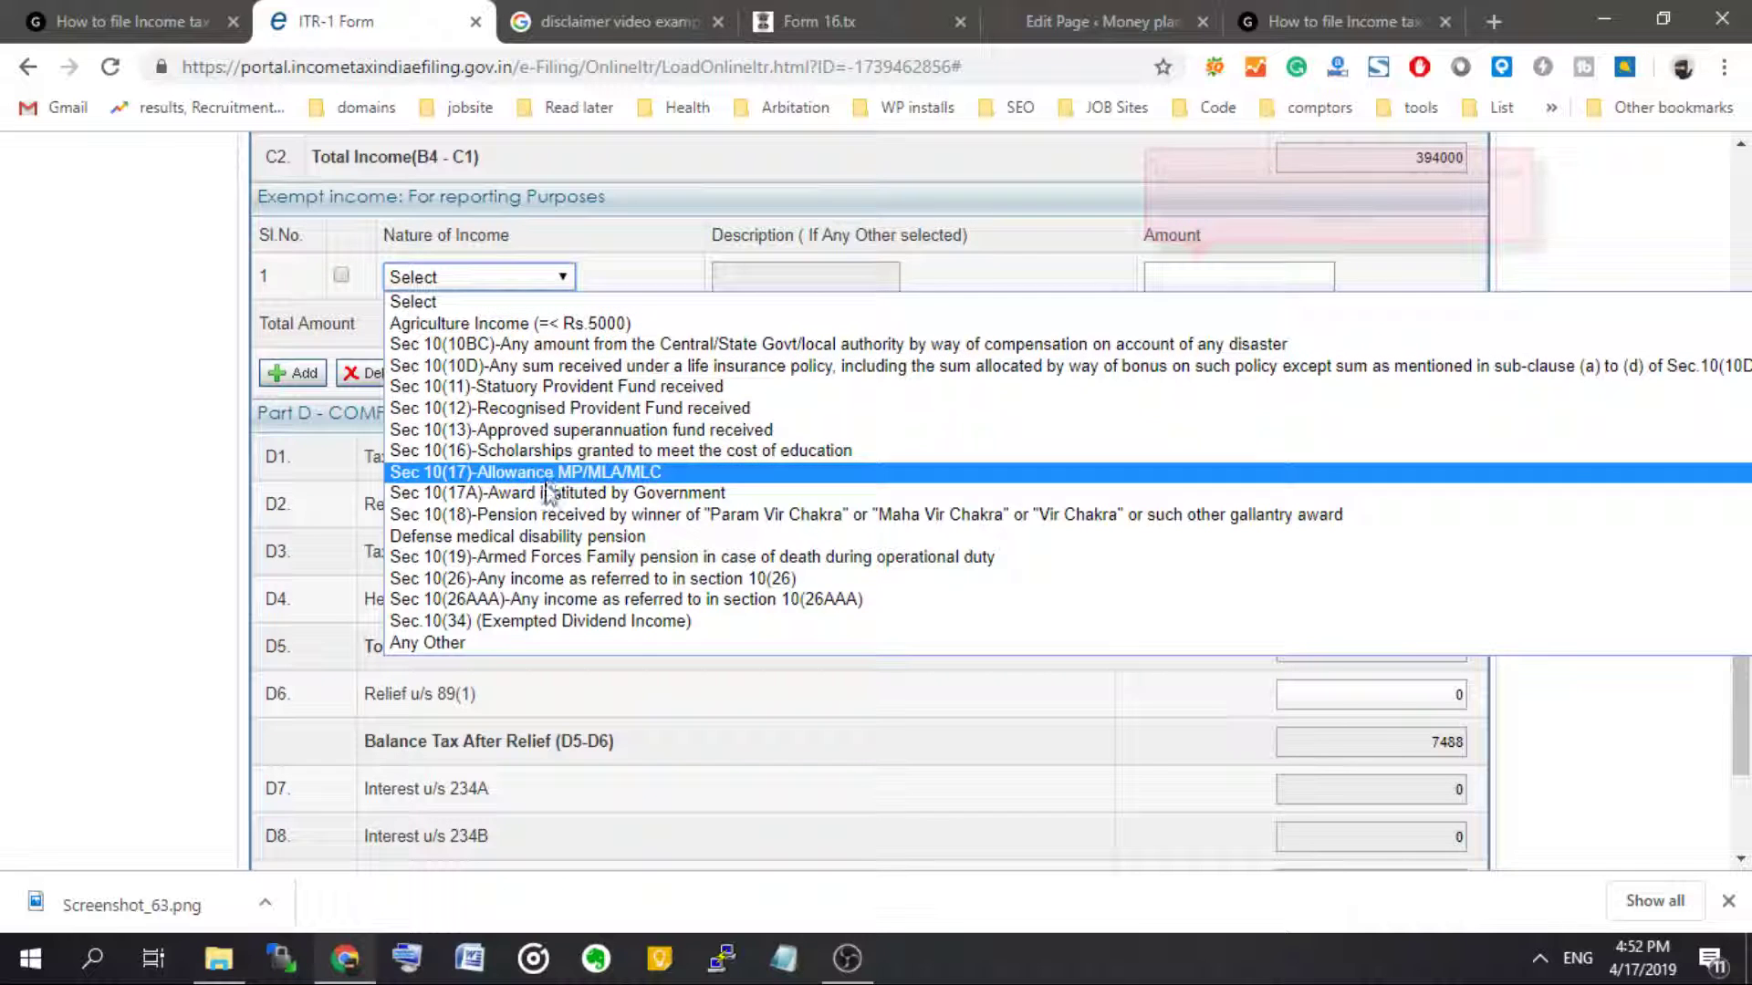
{"action": "left_click", "coordinate": [22, 402]}
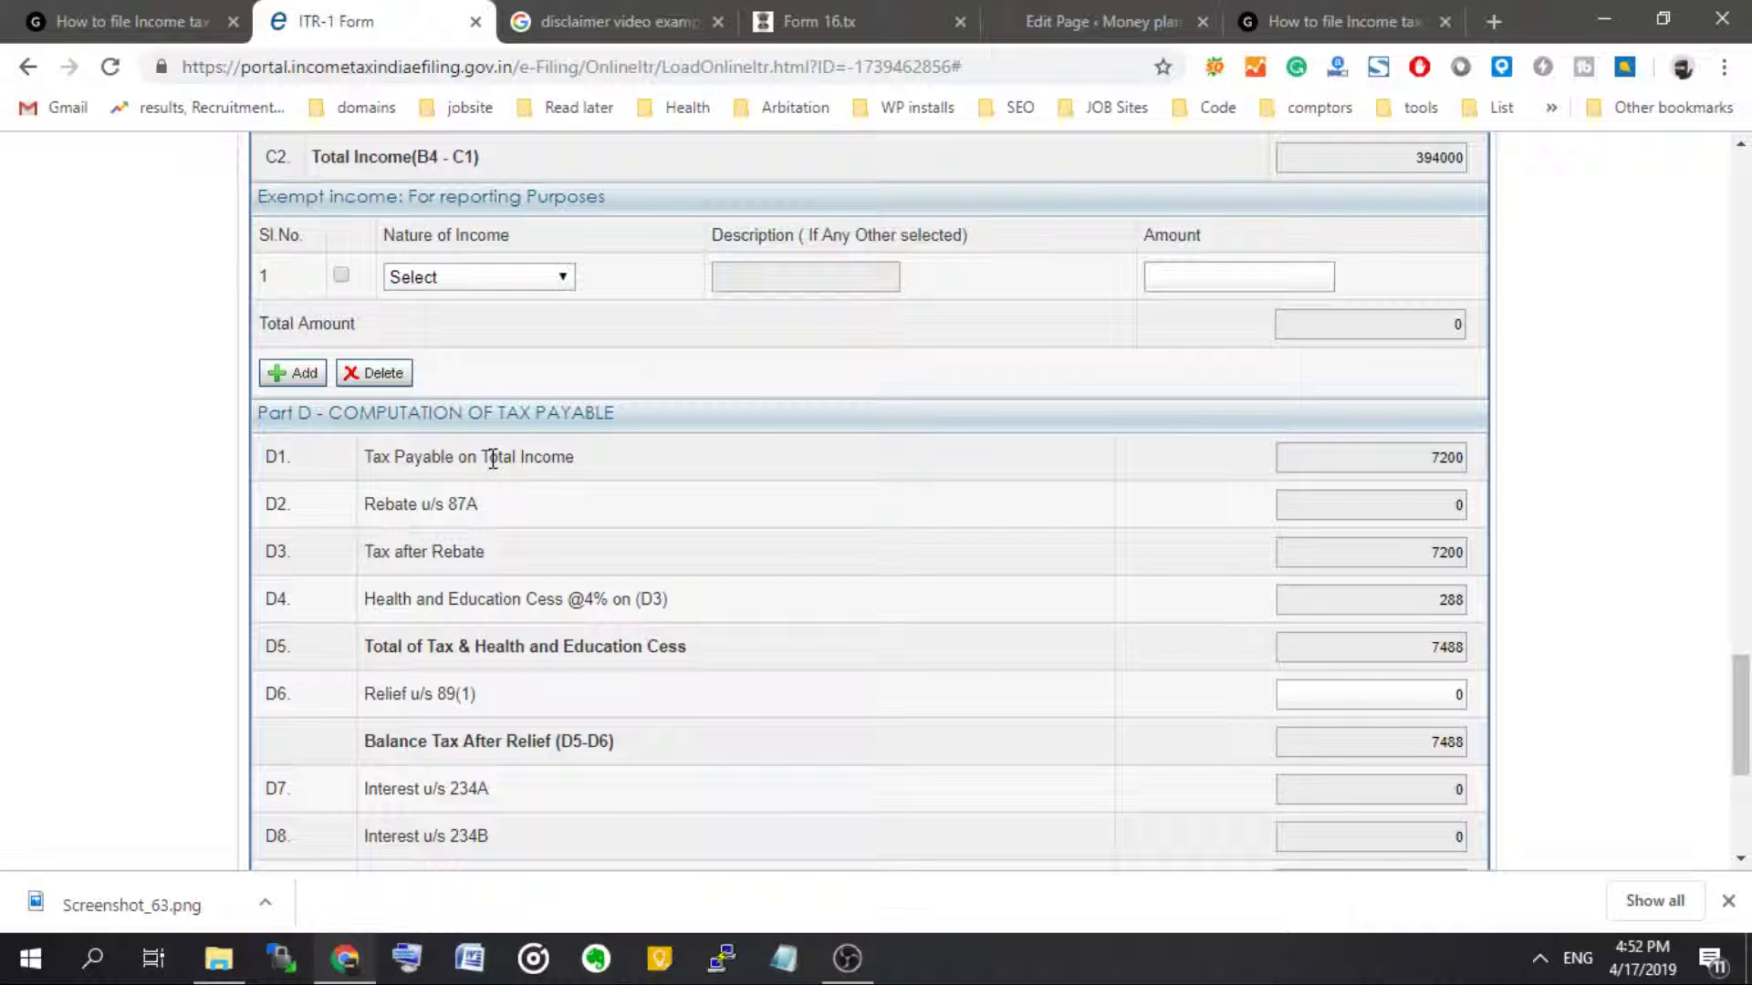
- Examine the Part D tax computation: tax payable, rebate u/s 87A, tax after rebate, relief u/s 89(1), and total tax, fee and interest
{"action": "double_click", "coordinate": [1458, 459]}
{"action": "double_click", "coordinate": [1458, 507]}
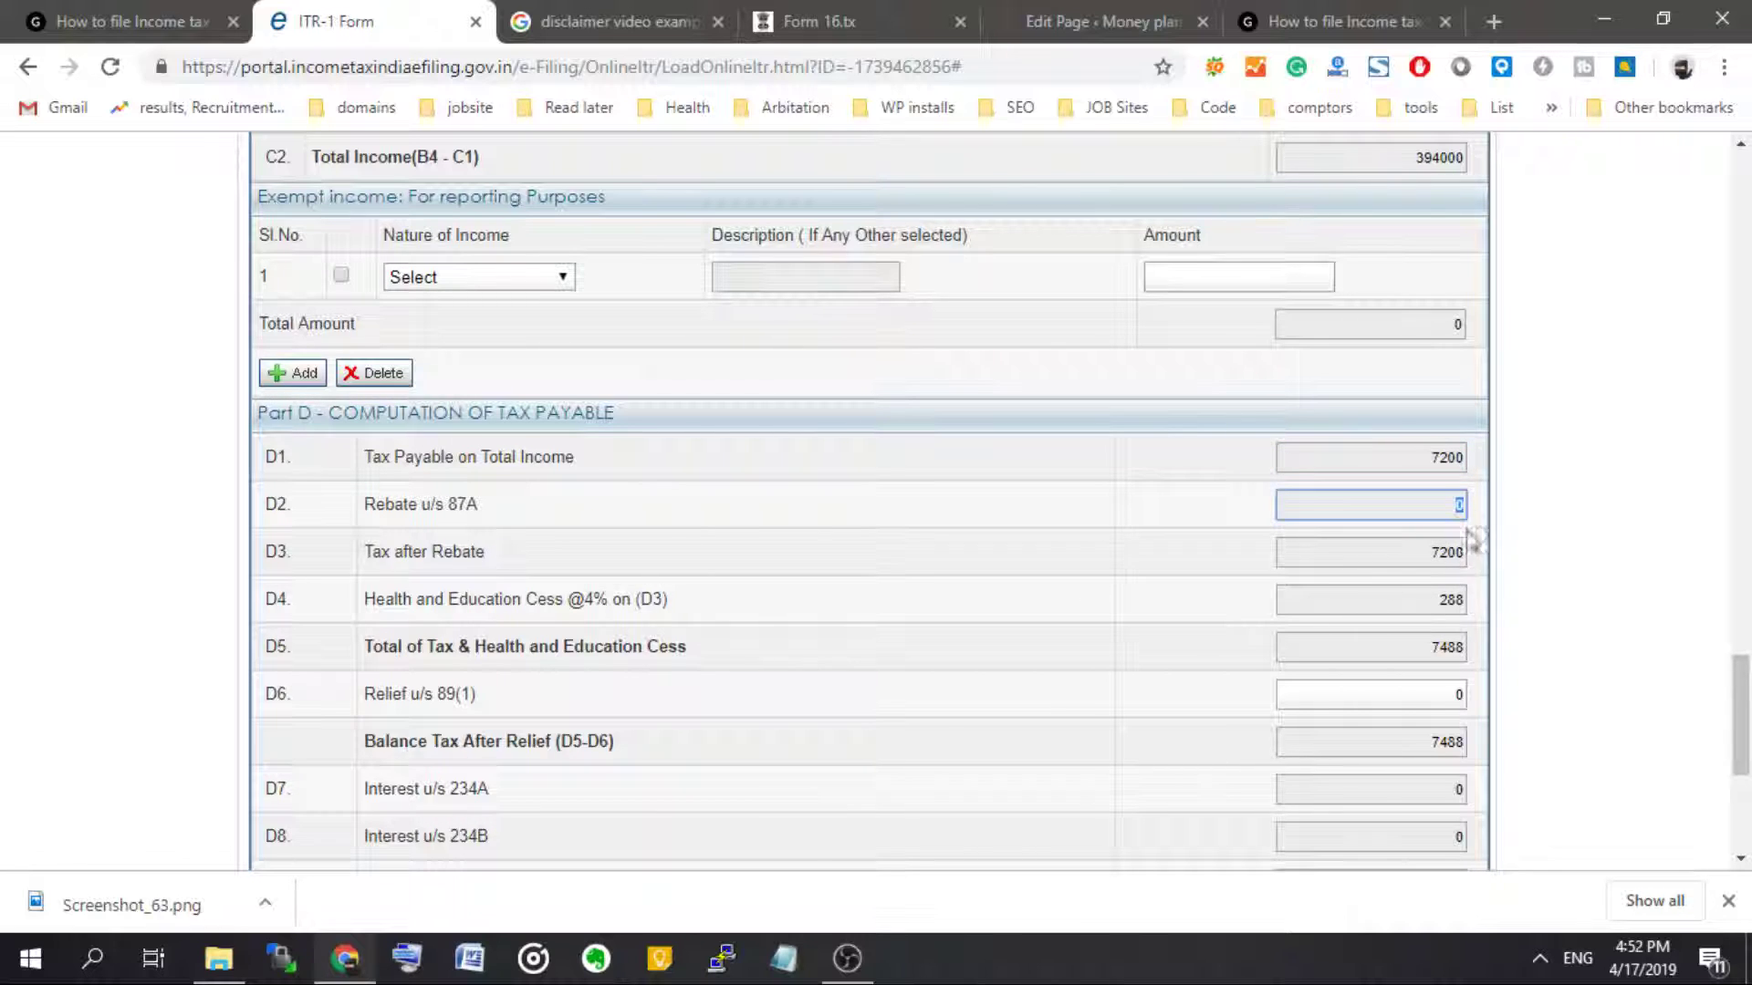
{"action": "double_click", "coordinate": [1455, 552]}
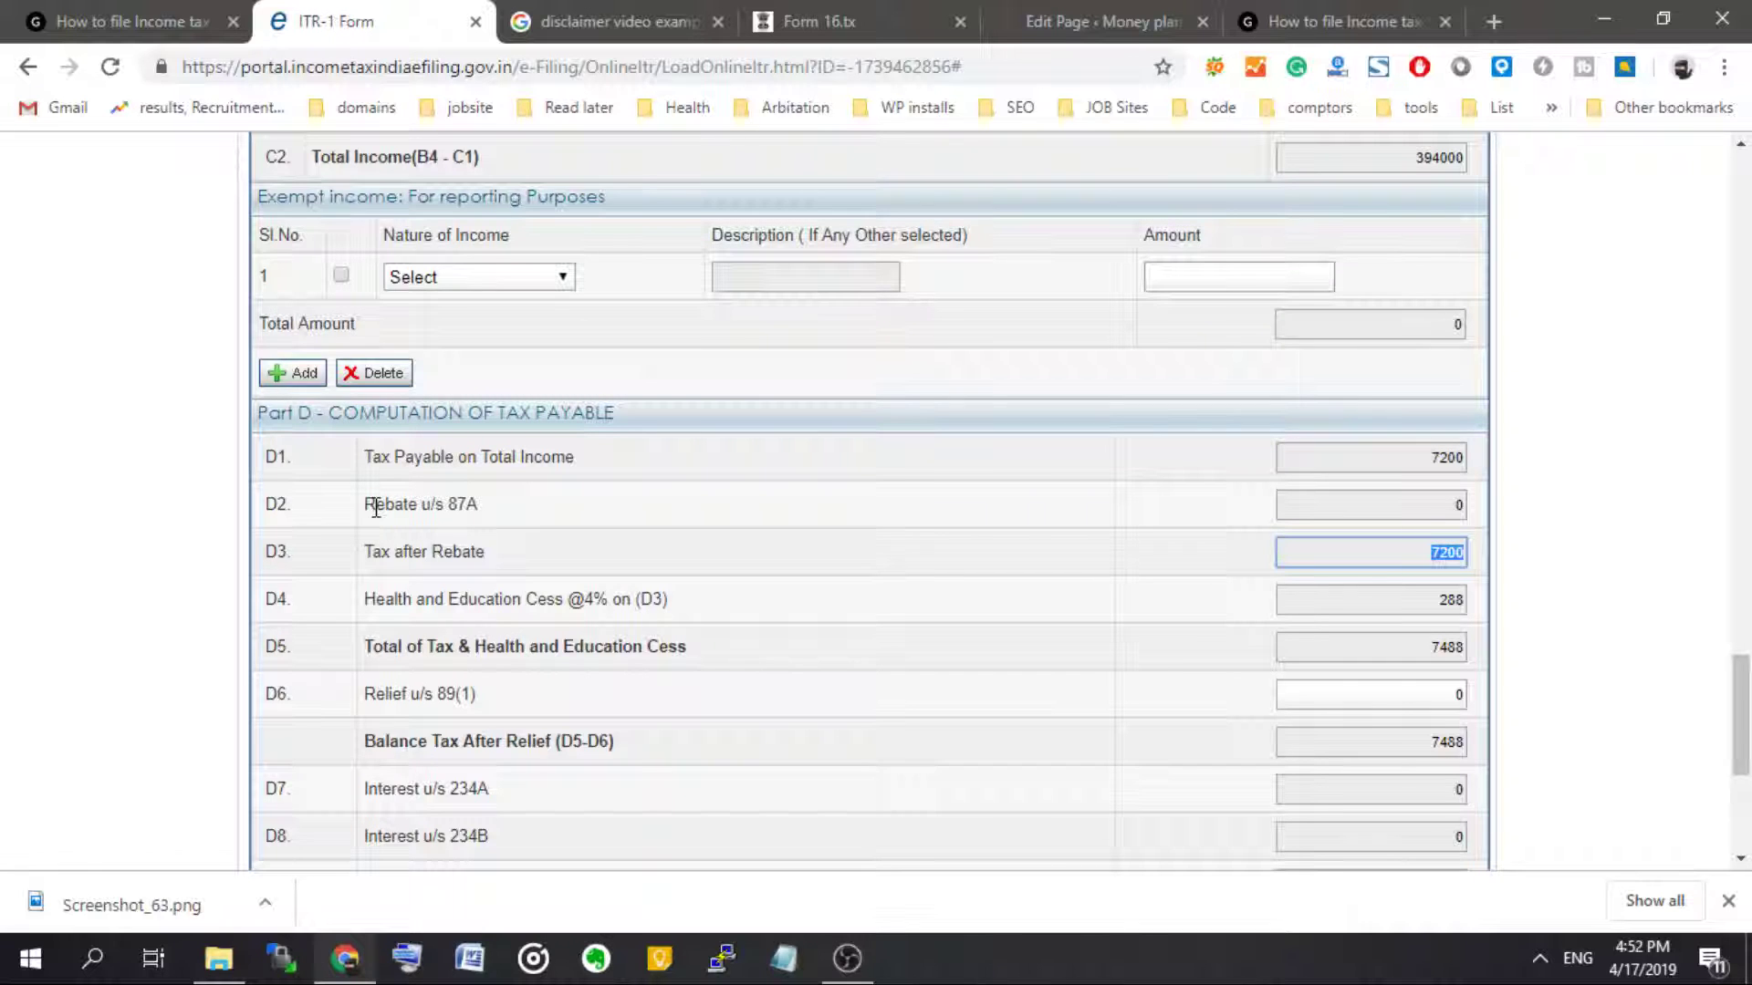
{"action": "left_click", "coordinate": [1420, 702]}
{"action": "scroll", "coordinate": [1420, 707], "scroll_direction": "down", "scroll_amount": 5}
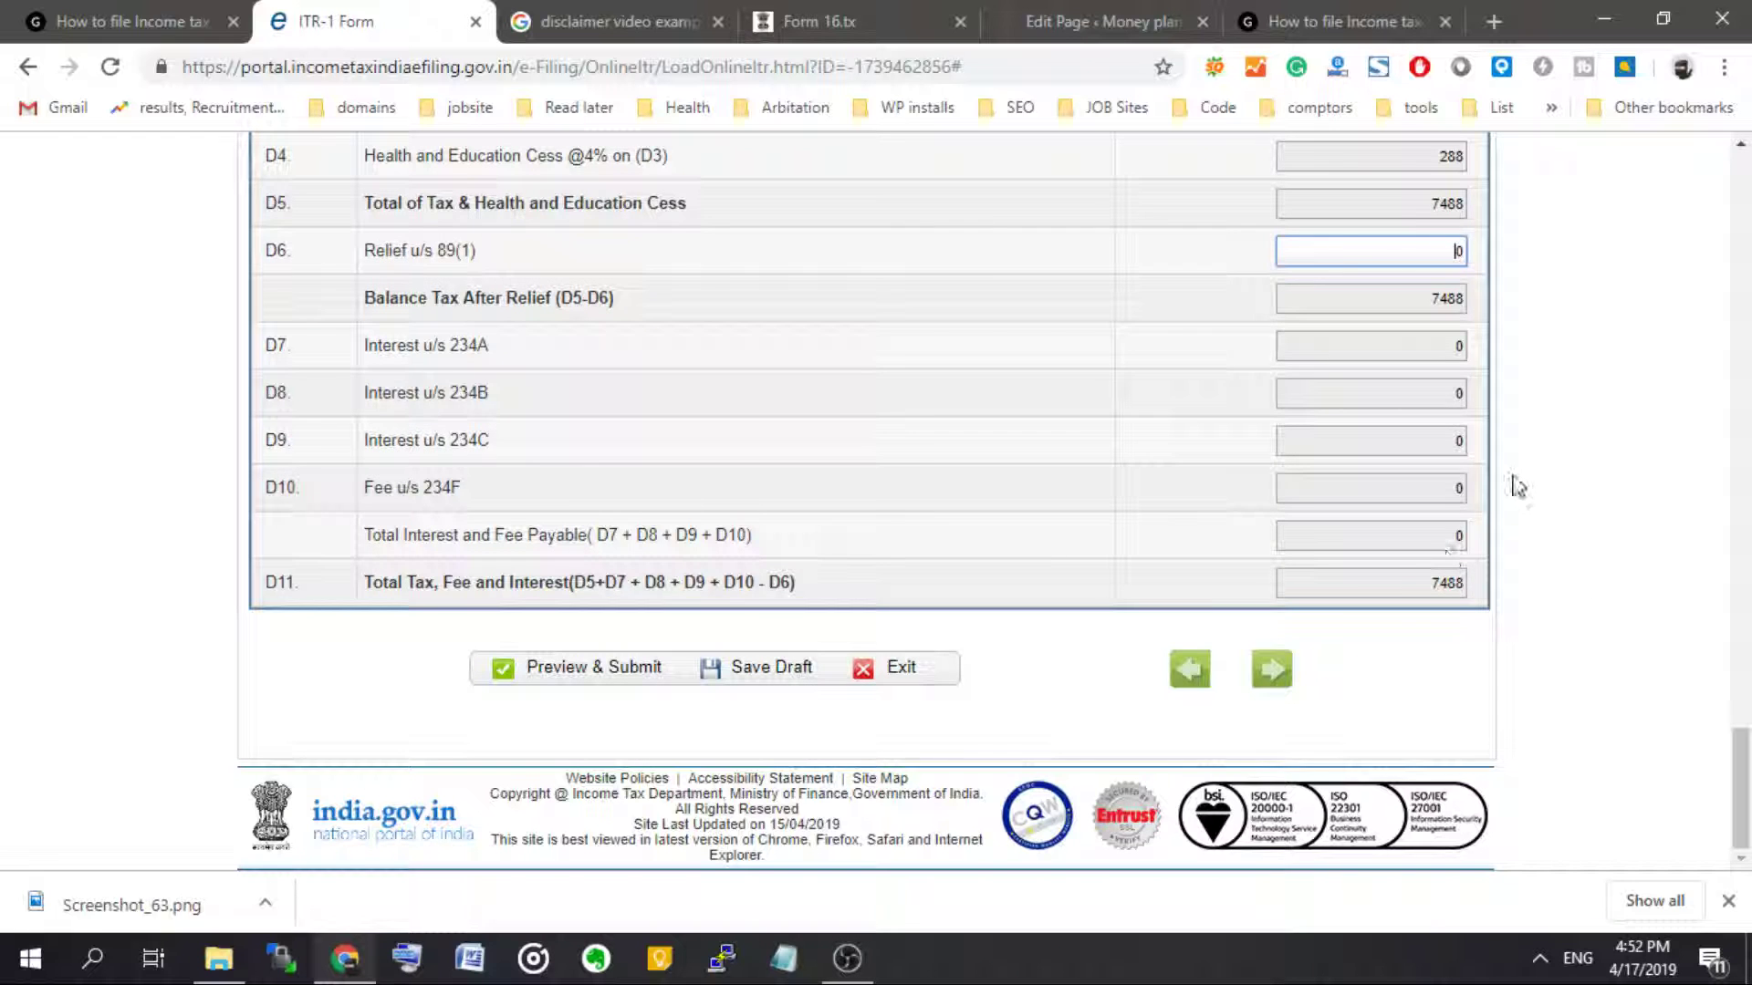
- Review the total deductions in Part C and the gross salary and section 16 deductions in Part B
{"action": "scroll", "coordinate": [1547, 436], "scroll_direction": "up", "scroll_amount": 15}
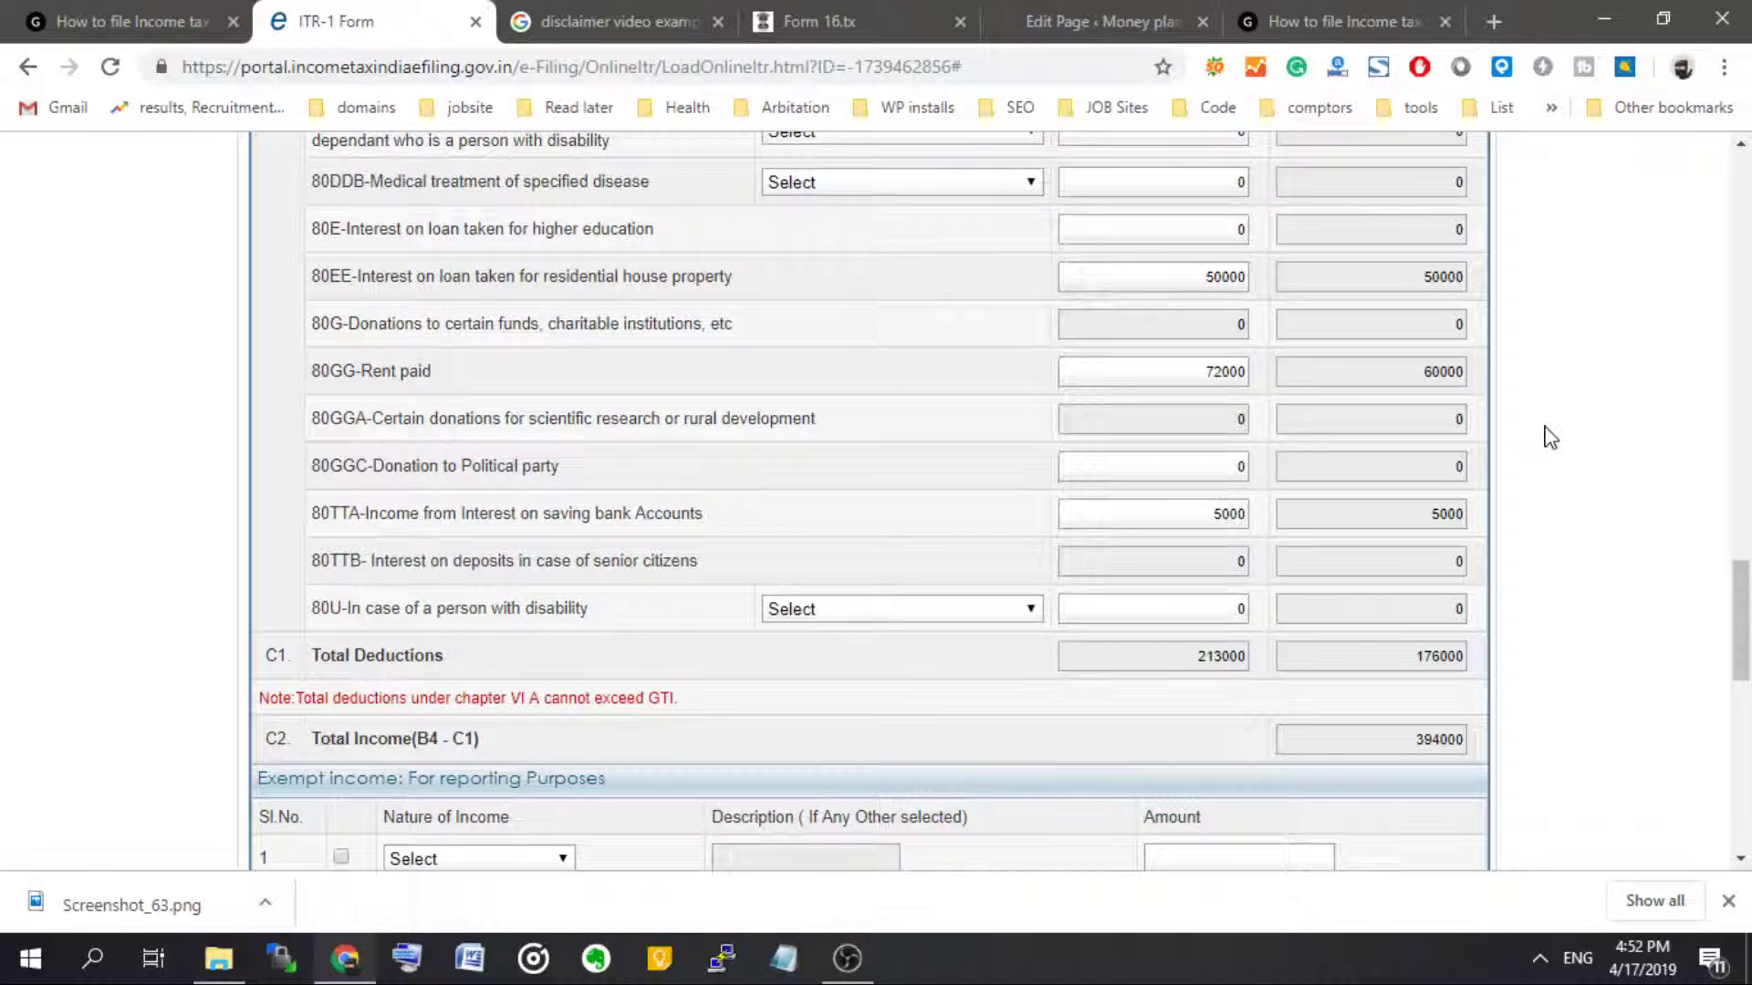
{"action": "scroll", "coordinate": [1551, 438], "scroll_direction": "up", "scroll_amount": 20}
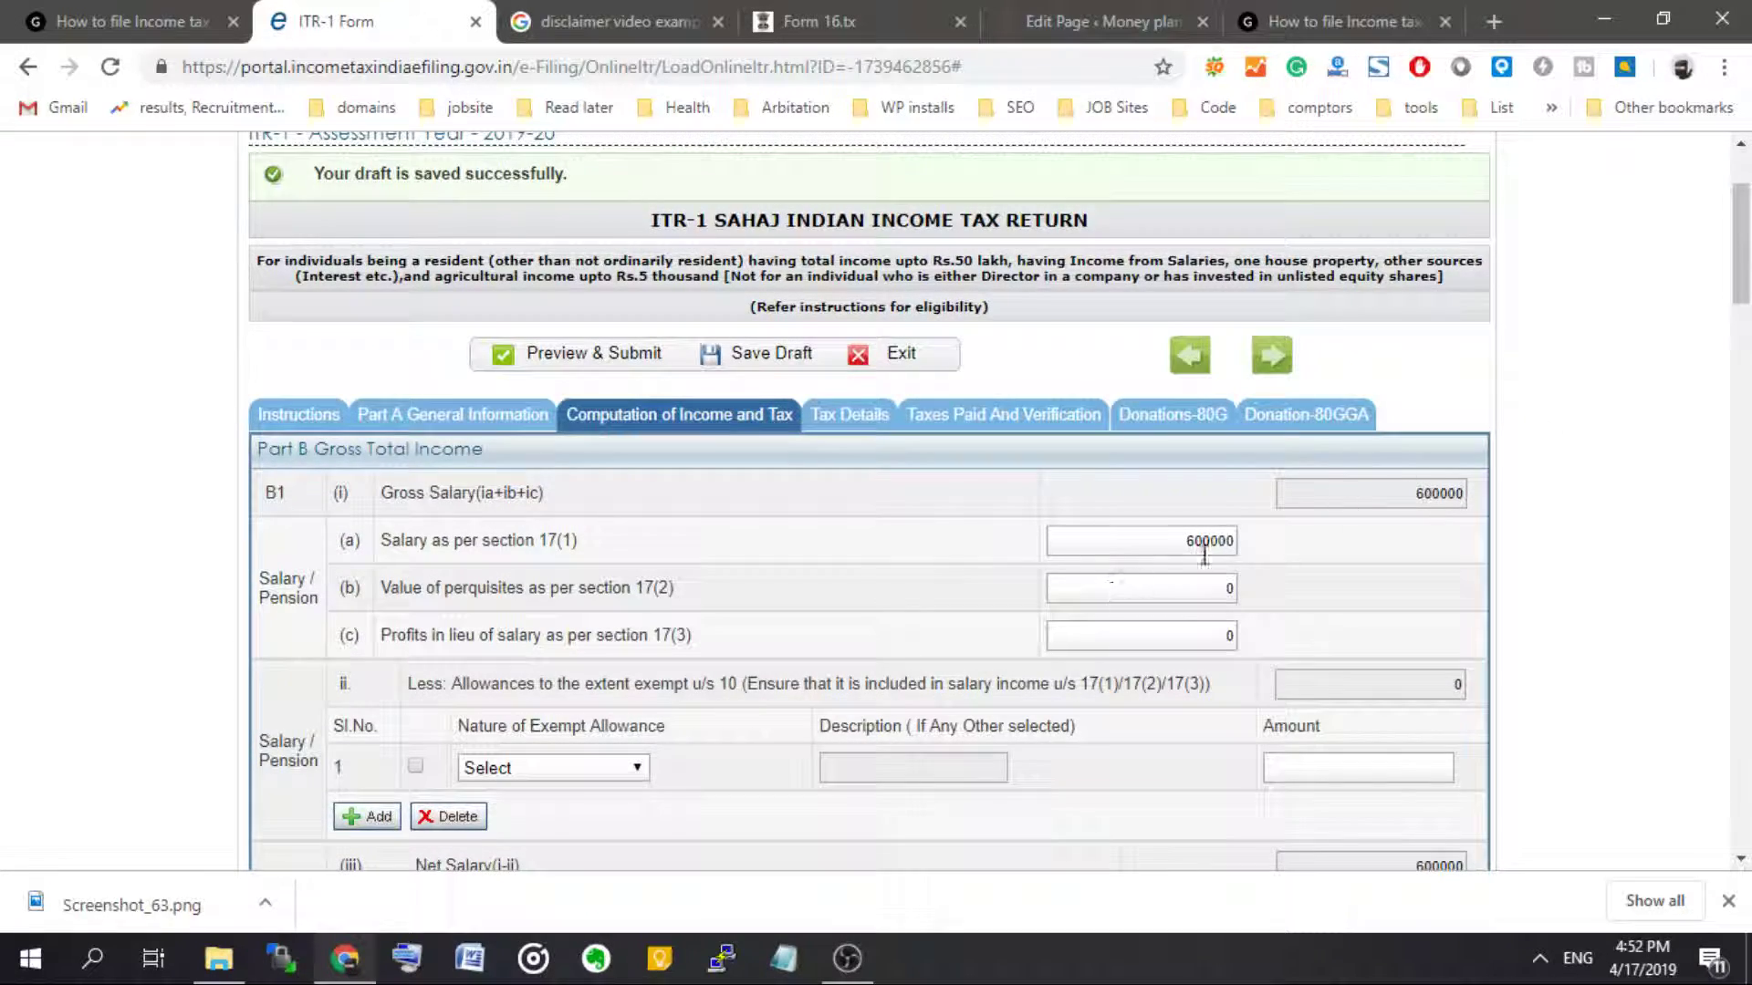
{"action": "scroll", "coordinate": [1562, 500], "scroll_direction": "down", "scroll_amount": 6}
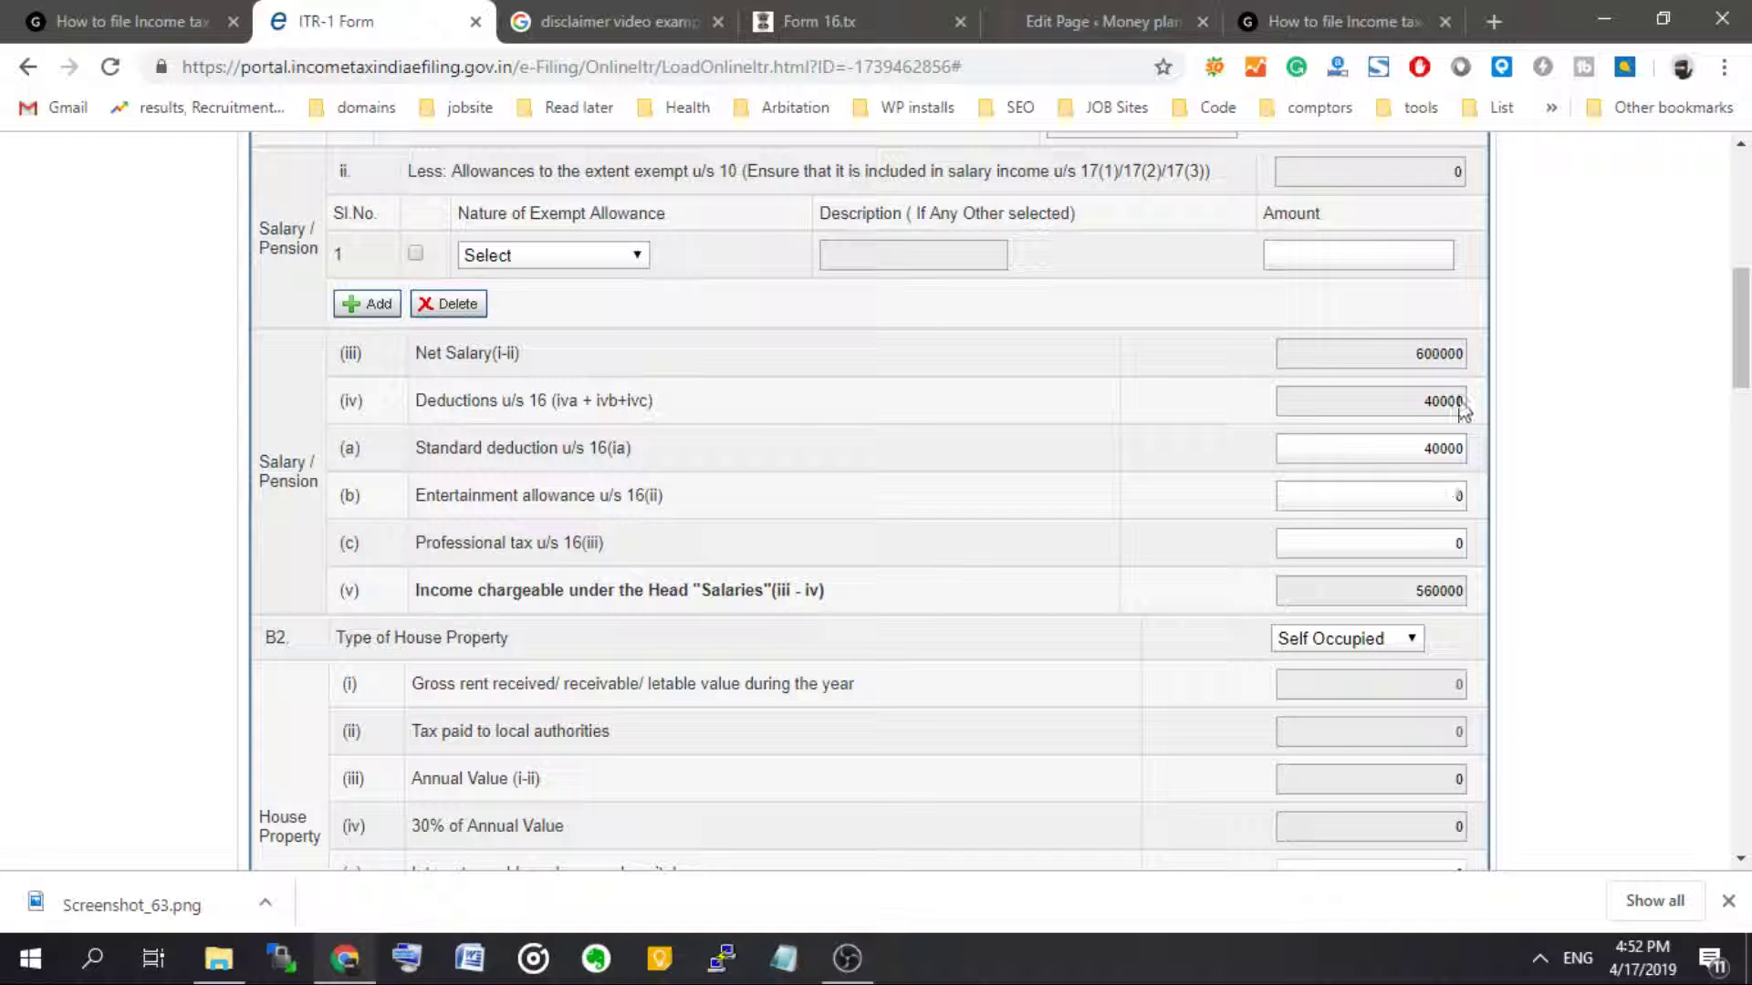
- Delete both rows under Income from Other Sources: Interest from Saving Account and Interest from Deposit
{"action": "scroll", "coordinate": [1573, 527], "scroll_direction": "down", "scroll_amount": 7}
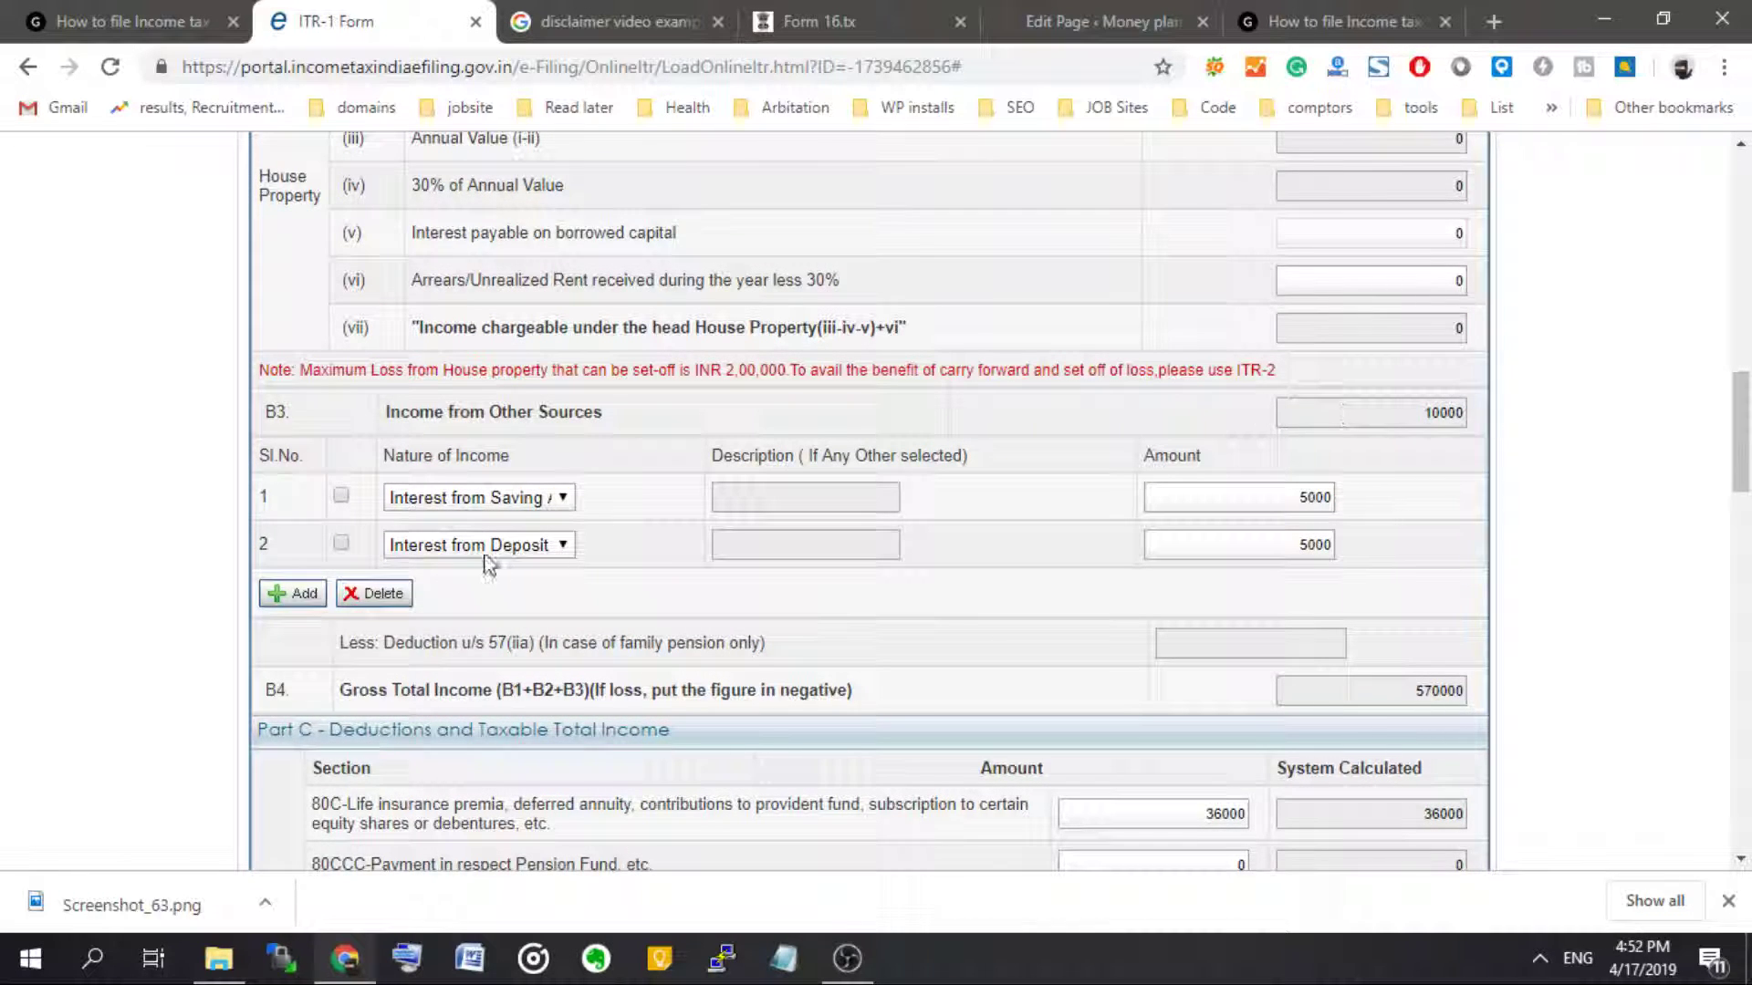
{"action": "left_click", "coordinate": [394, 596]}
{"action": "left_click", "coordinate": [470, 501]}
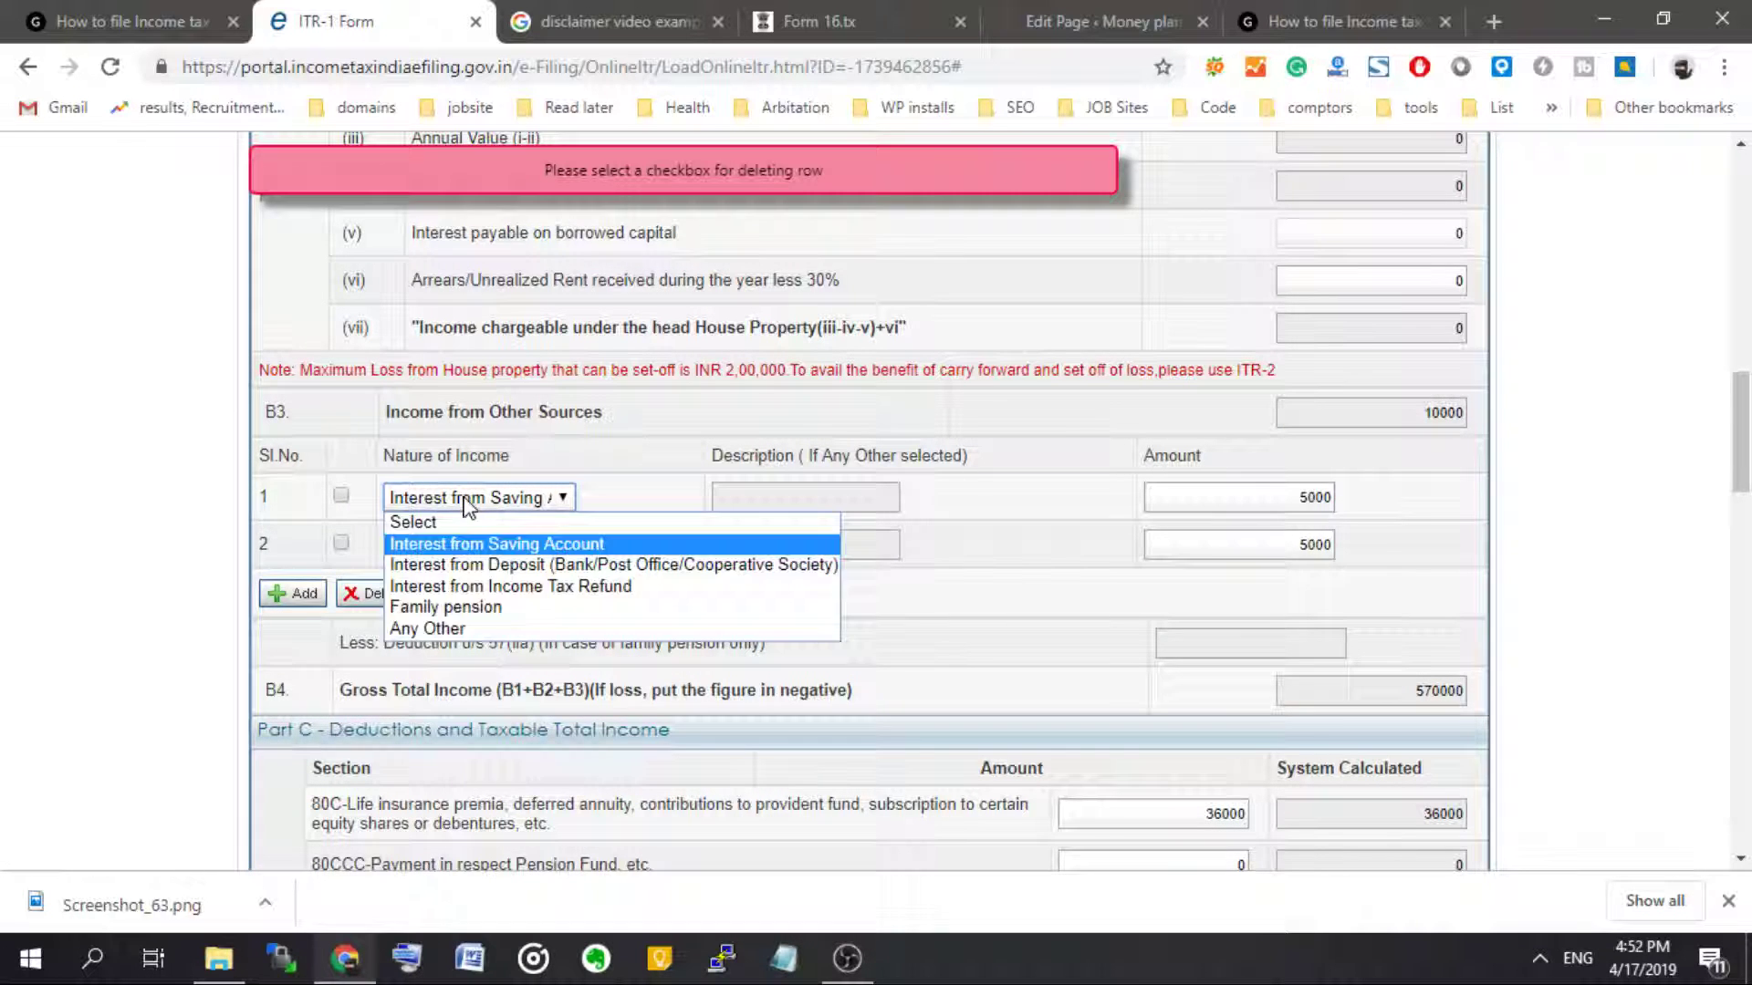
{"action": "left_click", "coordinate": [468, 502]}
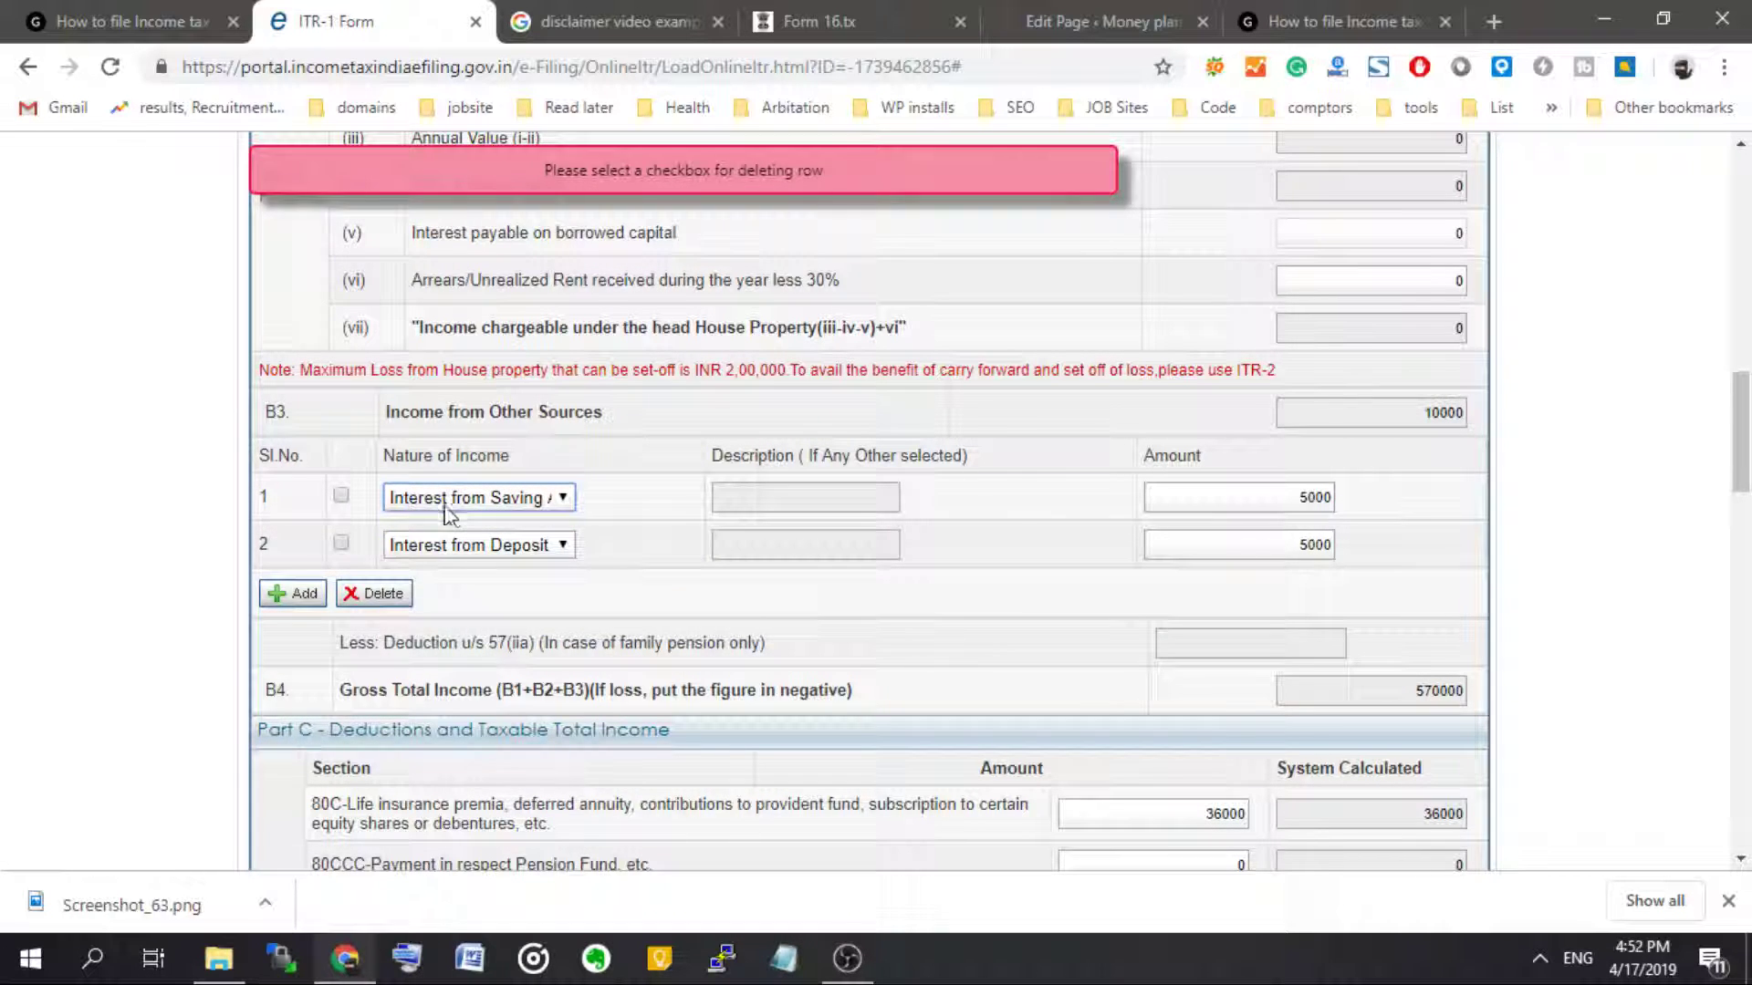
{"action": "left_click", "coordinate": [342, 495]}
{"action": "left_click", "coordinate": [342, 543]}
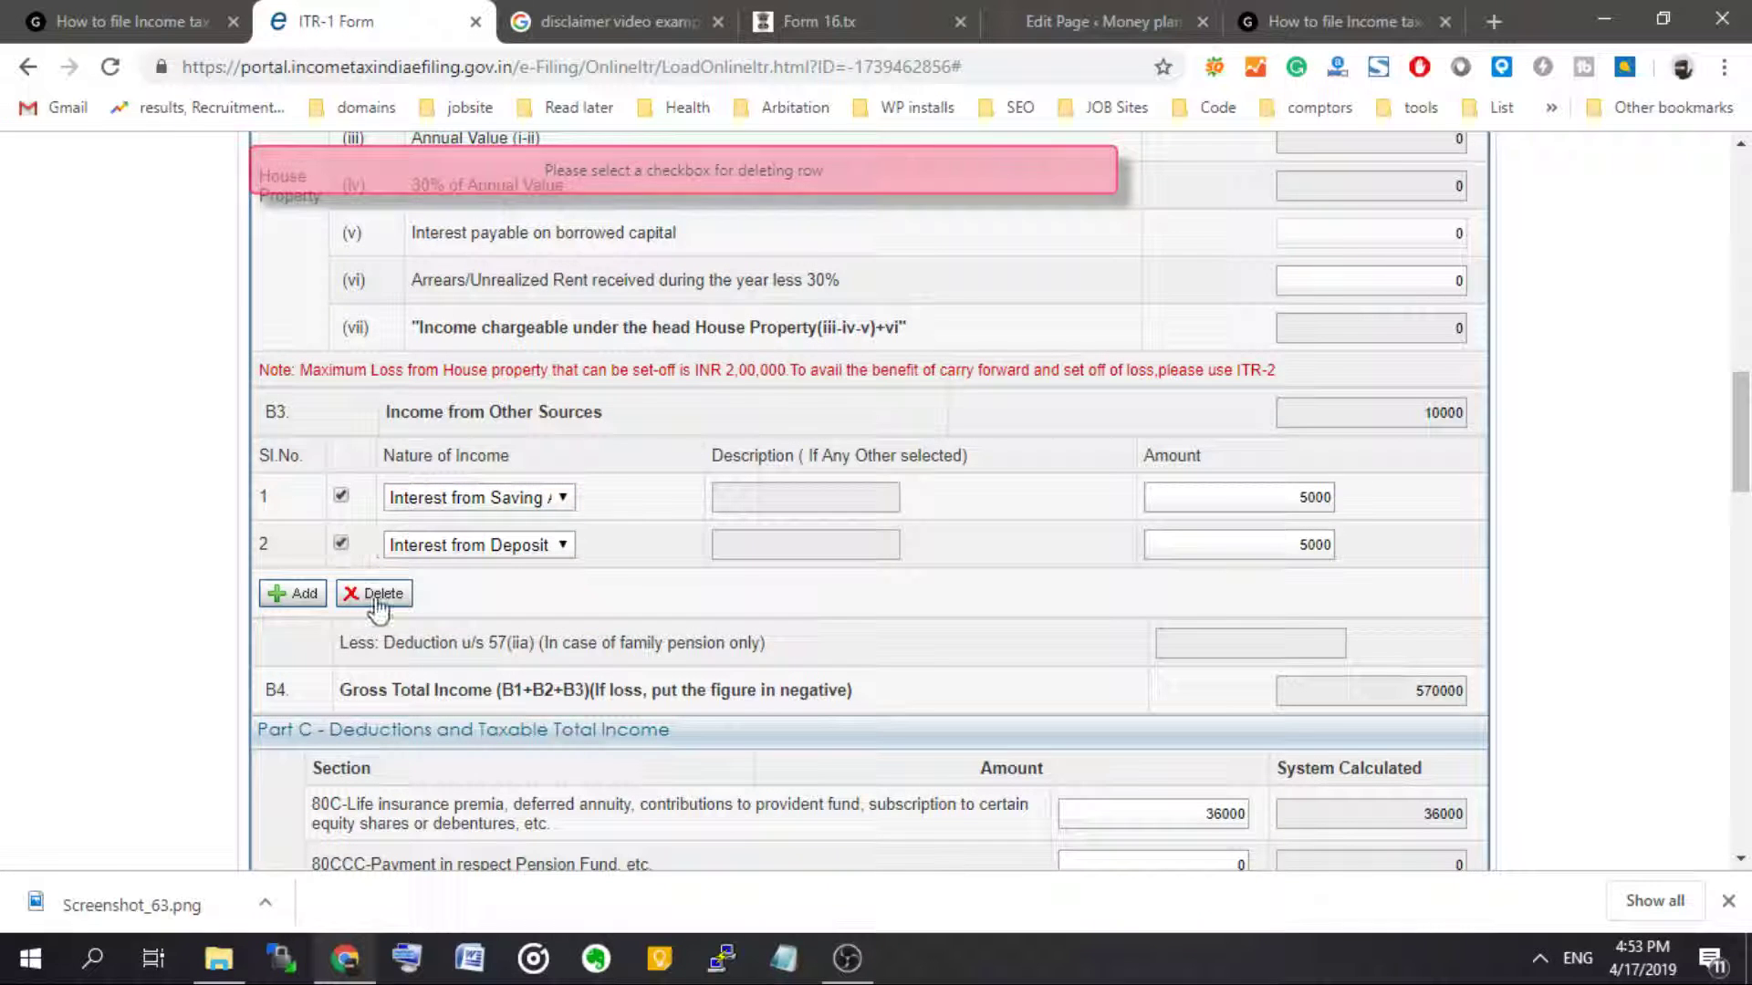
{"action": "left_click", "coordinate": [375, 601]}
{"action": "left_click", "coordinate": [376, 547]}
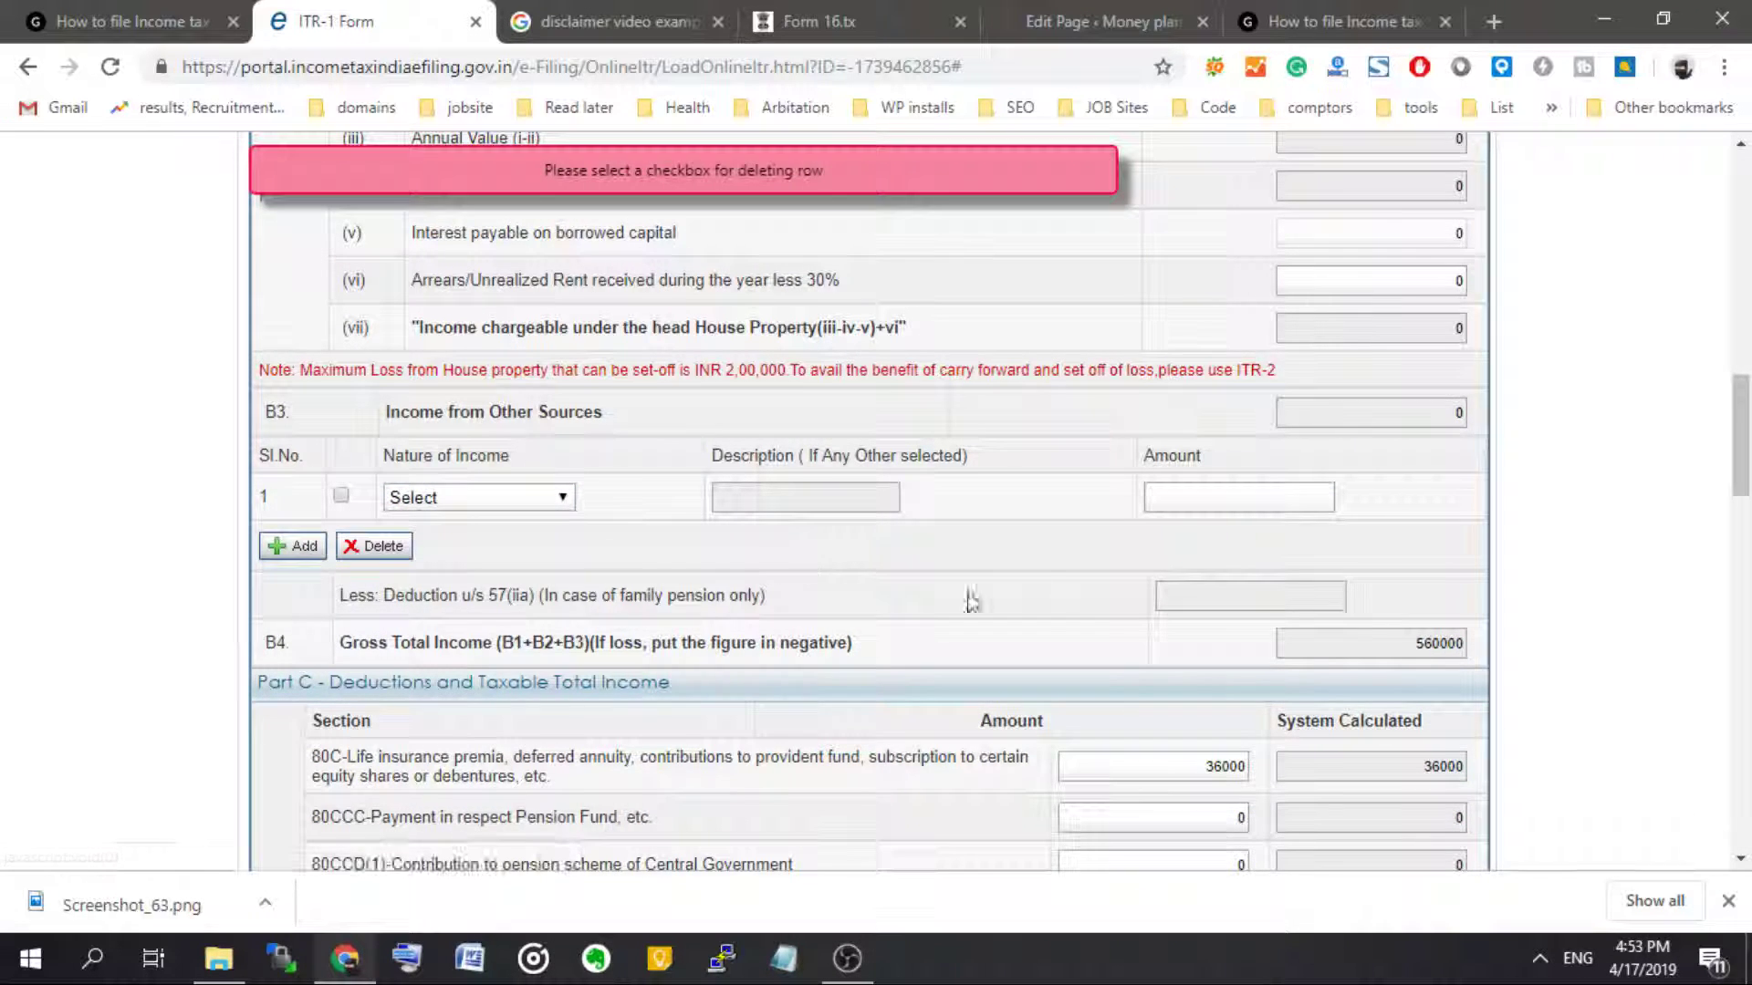
- Review the Part C deductions from 80C to 80U, comparing entered and system-calculated amounts, and check Total Deductions and Total Income
{"action": "scroll", "coordinate": [1607, 618], "scroll_direction": "down", "scroll_amount": 3}
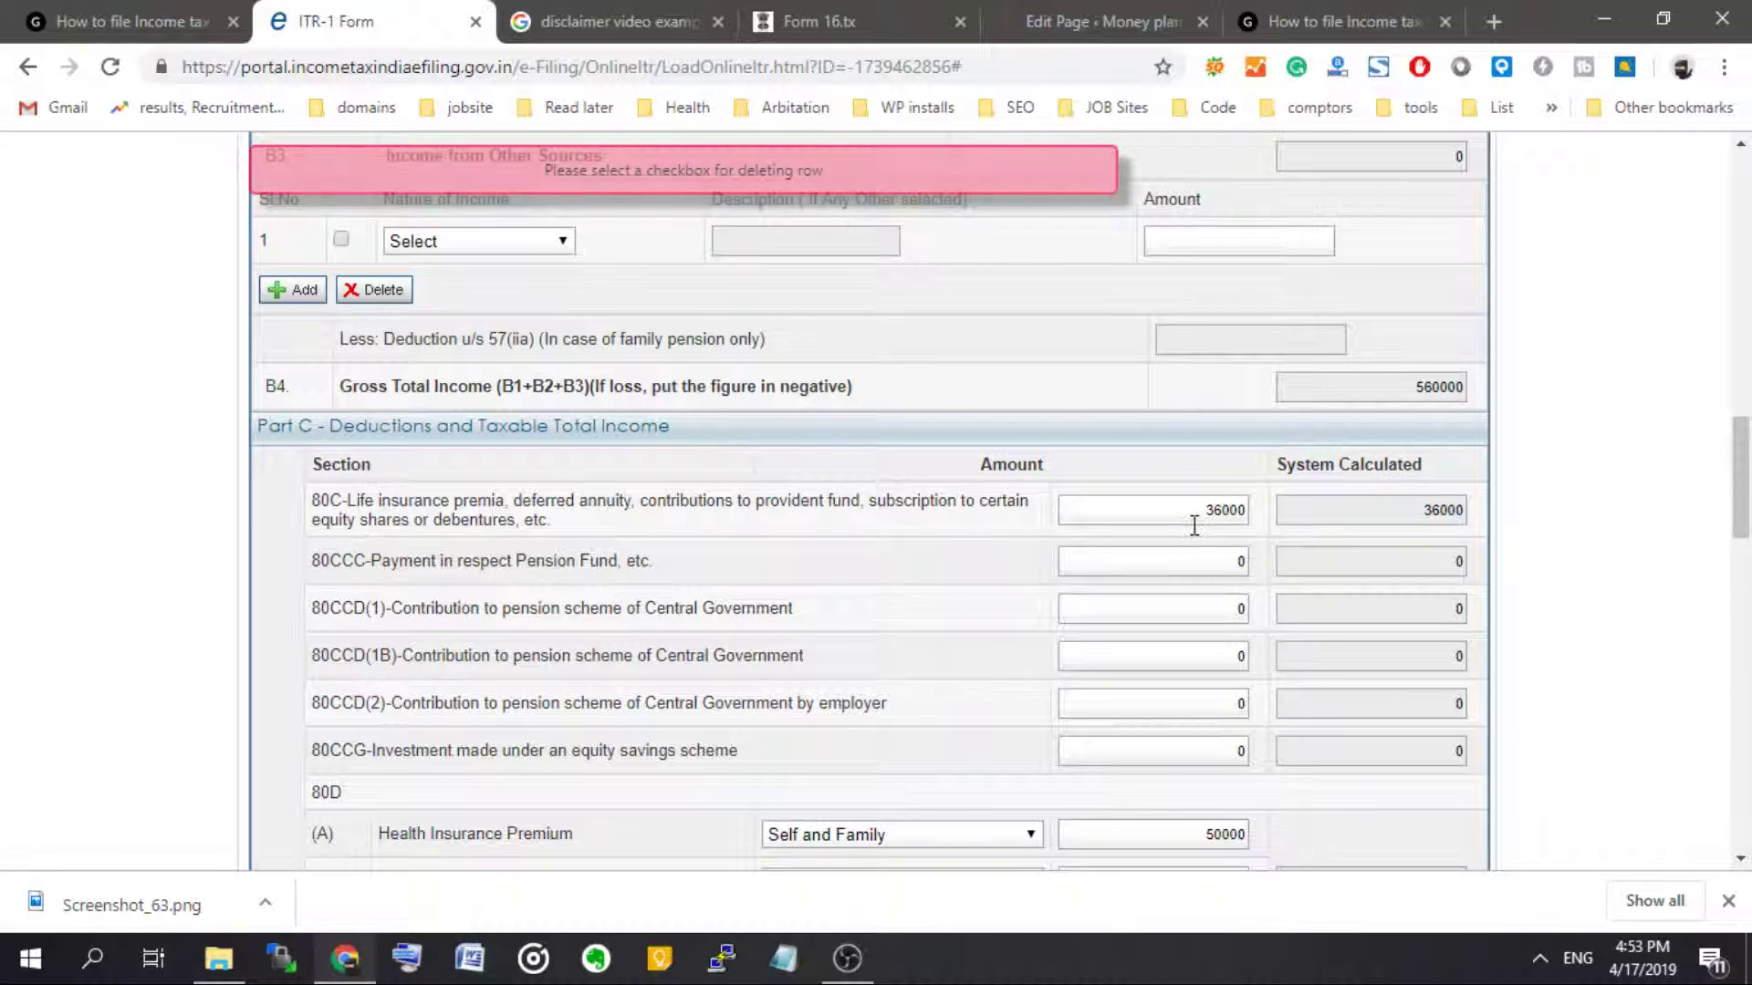
{"action": "scroll", "coordinate": [1502, 522], "scroll_direction": "down", "scroll_amount": 4}
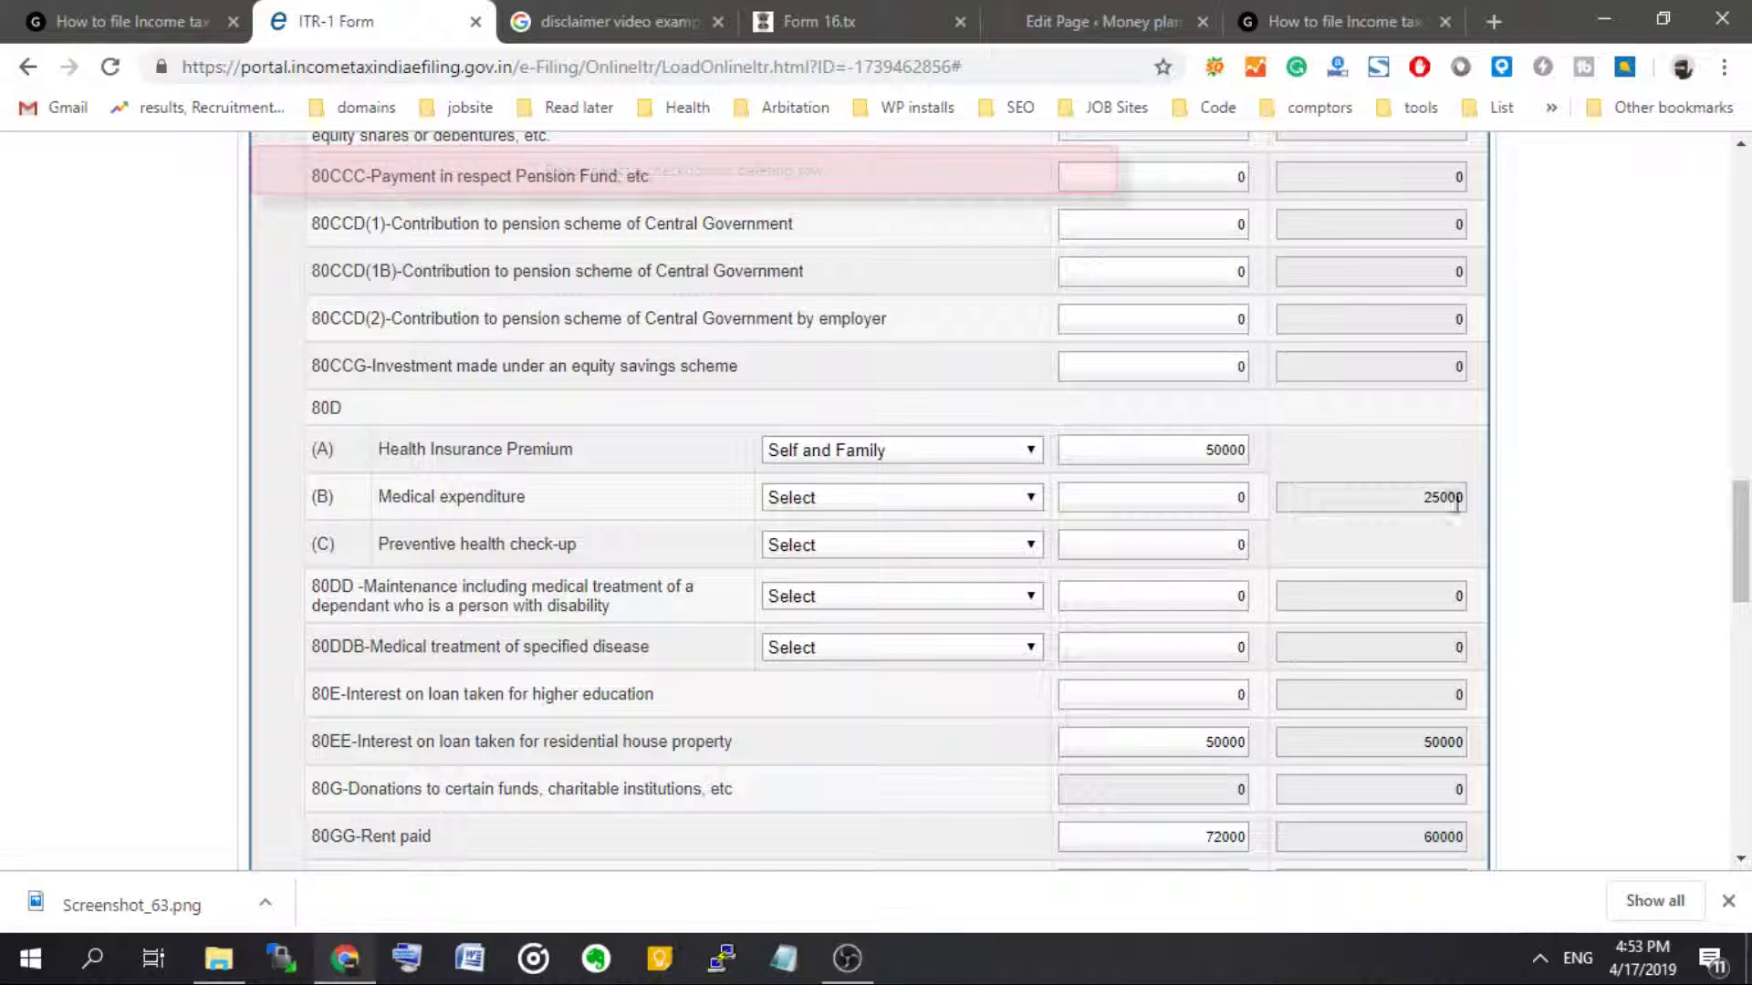
{"action": "scroll", "coordinate": [1460, 501], "scroll_direction": "down", "scroll_amount": 4}
{"action": "scroll", "coordinate": [1469, 493], "scroll_direction": "down", "scroll_amount": 3}
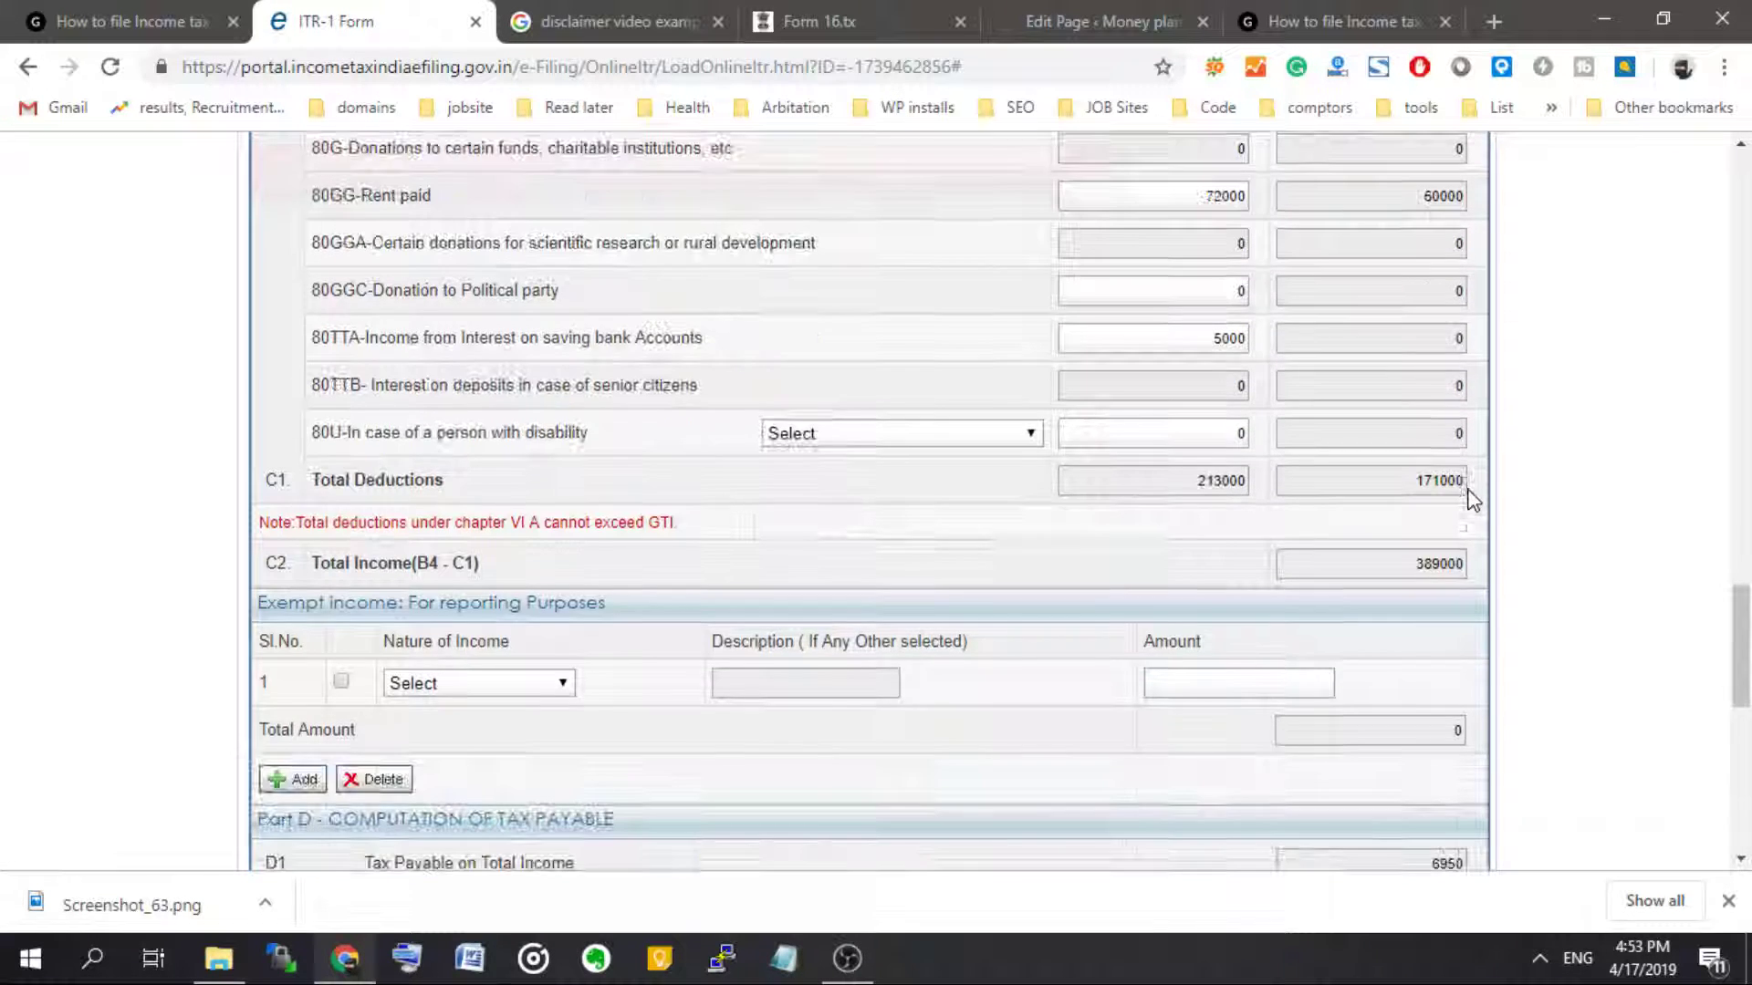
{"action": "double_click", "coordinate": [1434, 561]}
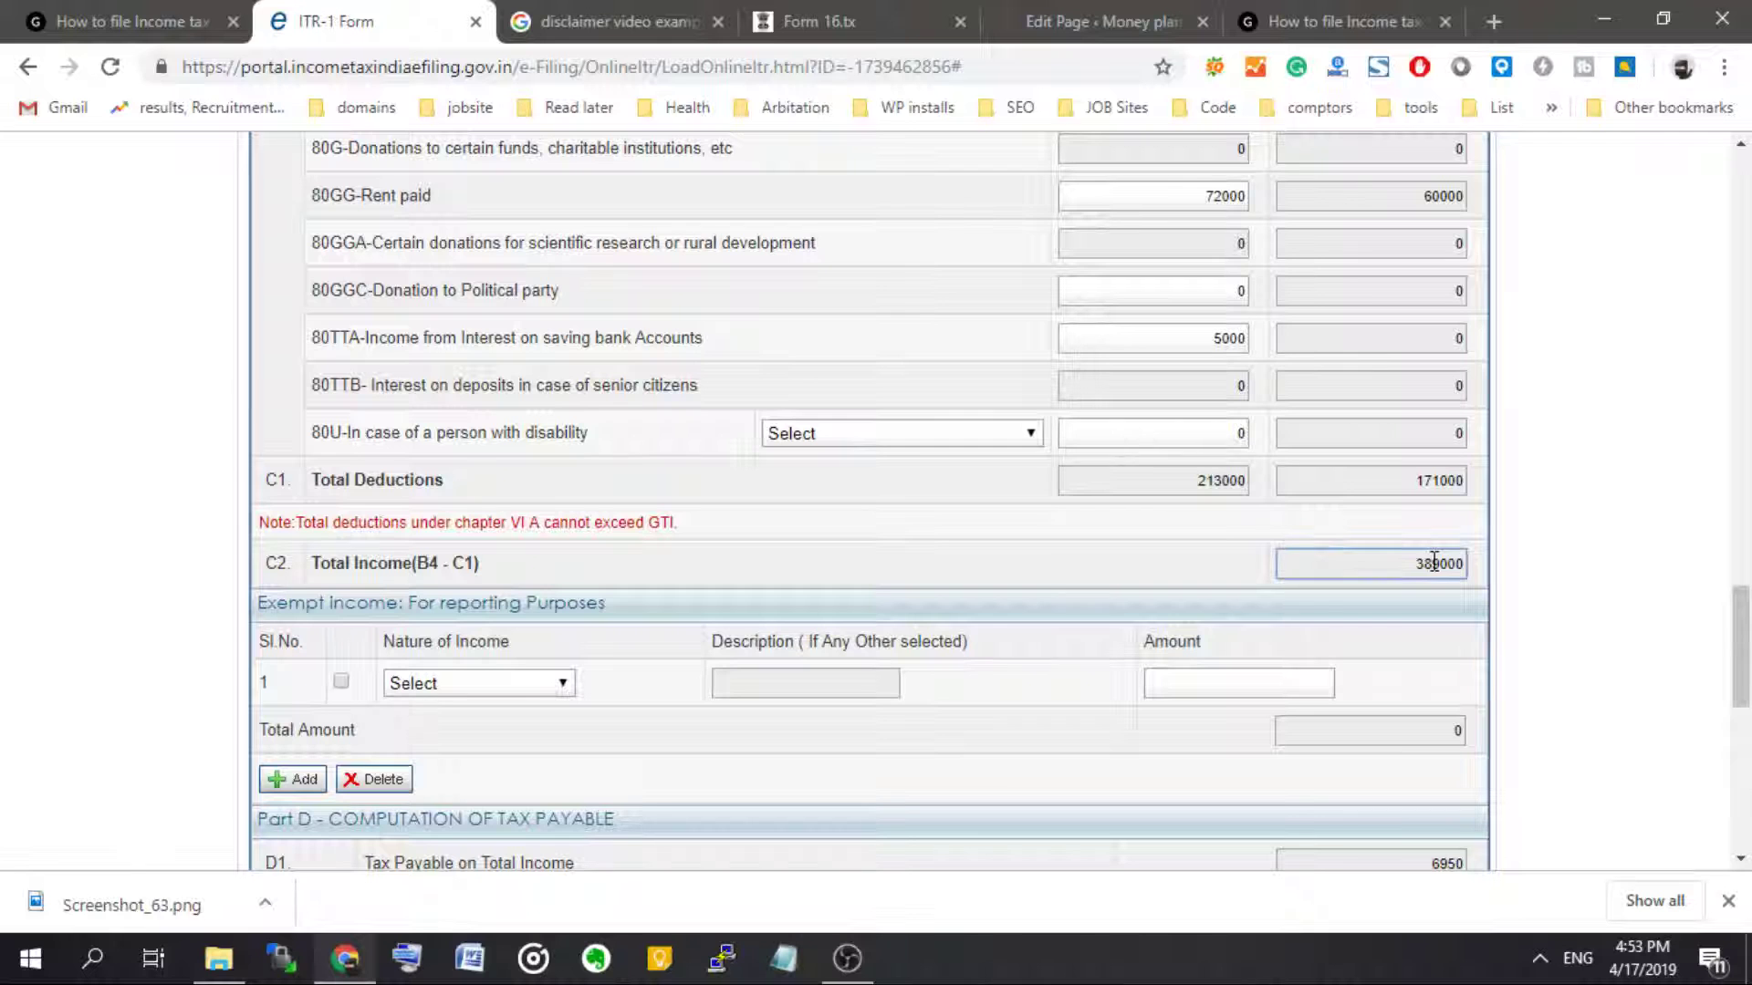
{"action": "scroll", "coordinate": [1557, 604], "scroll_direction": "down", "scroll_amount": 3}
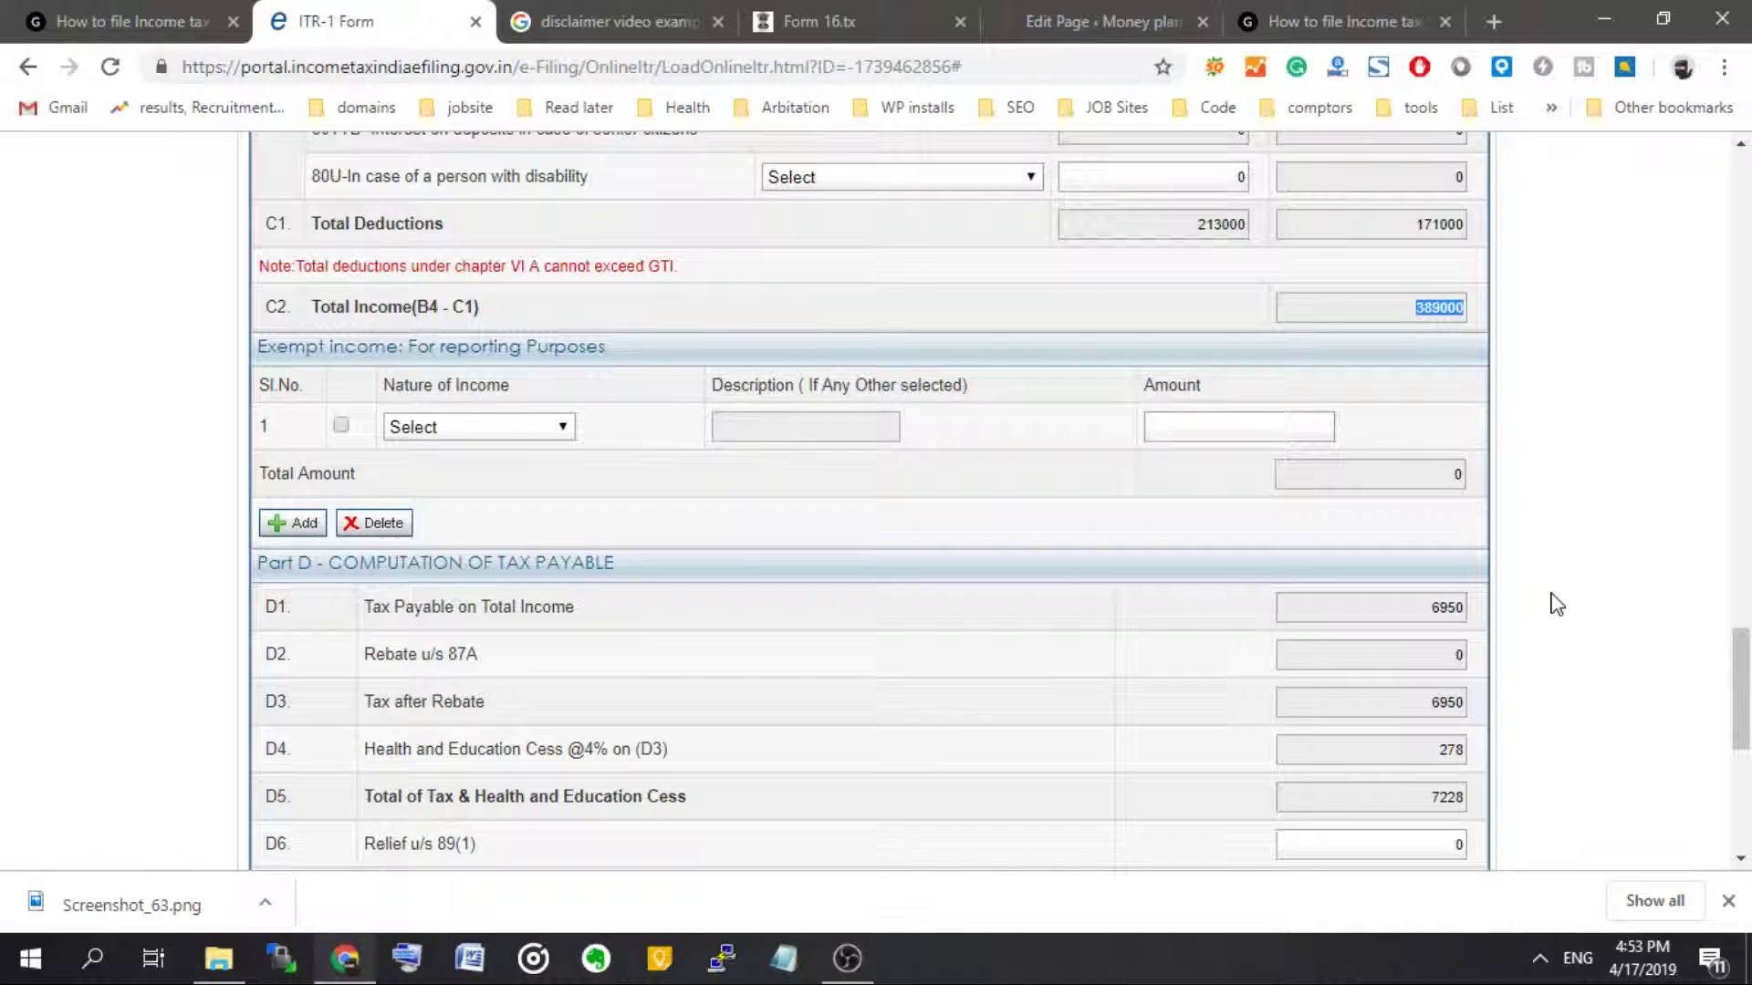
{"action": "scroll", "coordinate": [1557, 604], "scroll_direction": "up", "scroll_amount": 2}
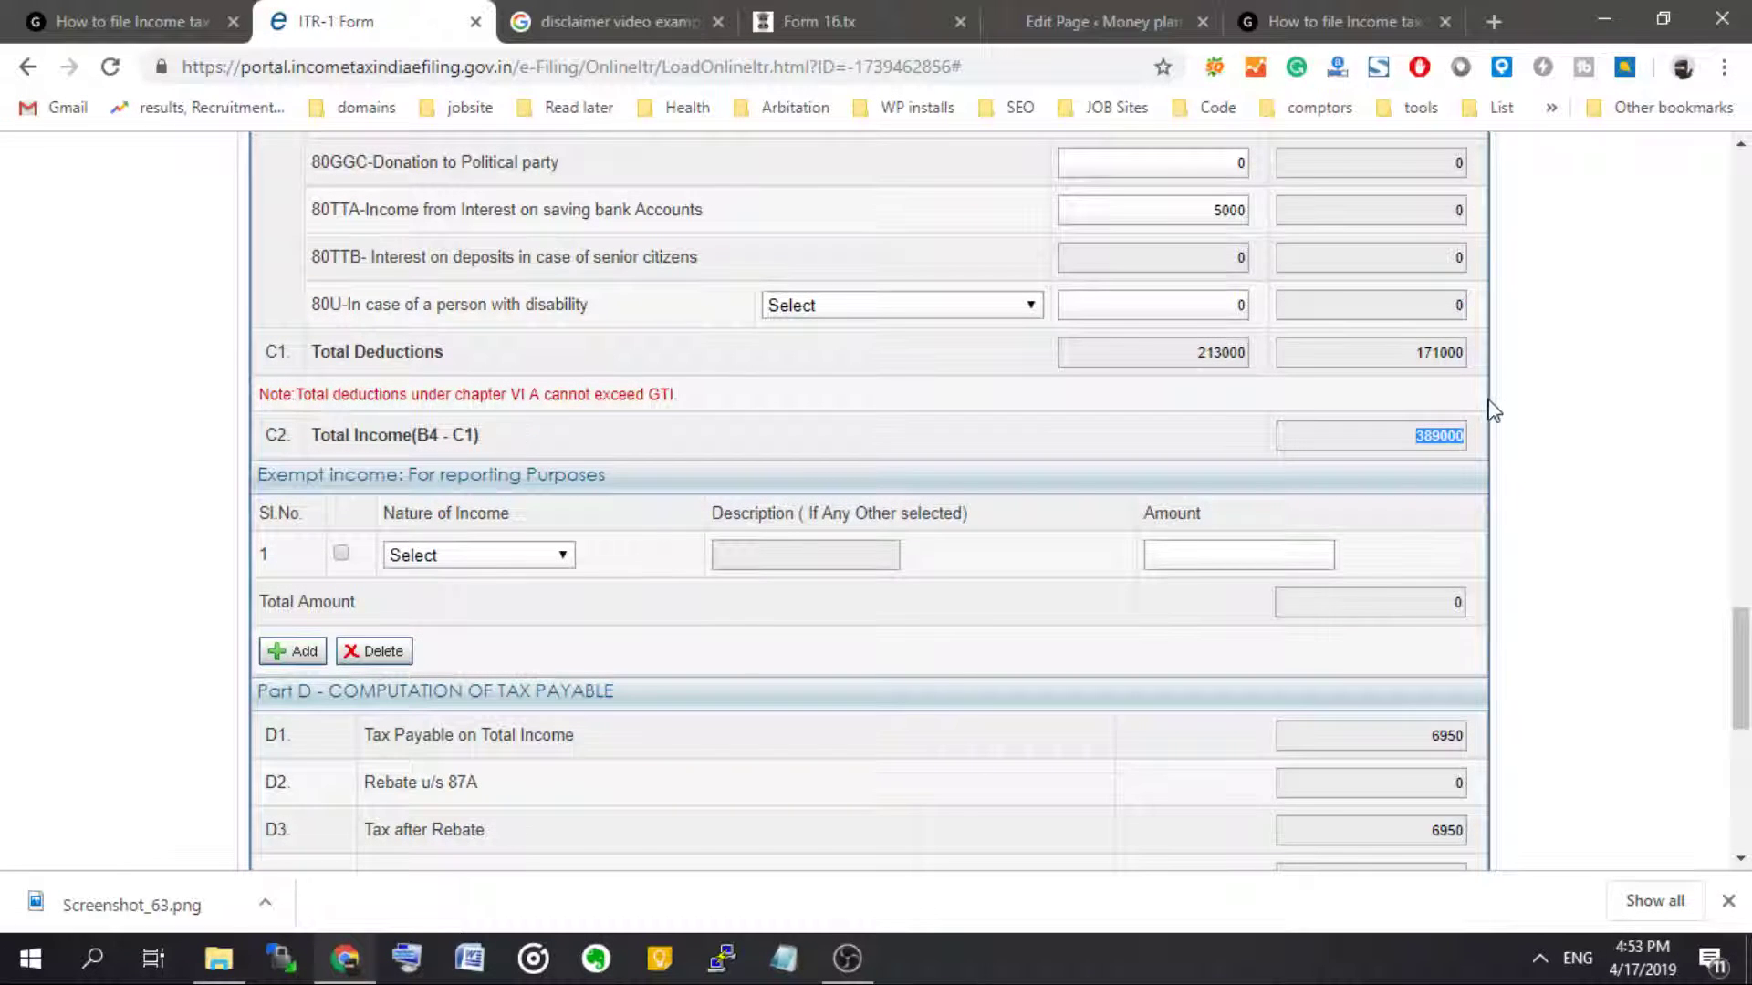
{"action": "left_click", "coordinate": [1201, 354]}
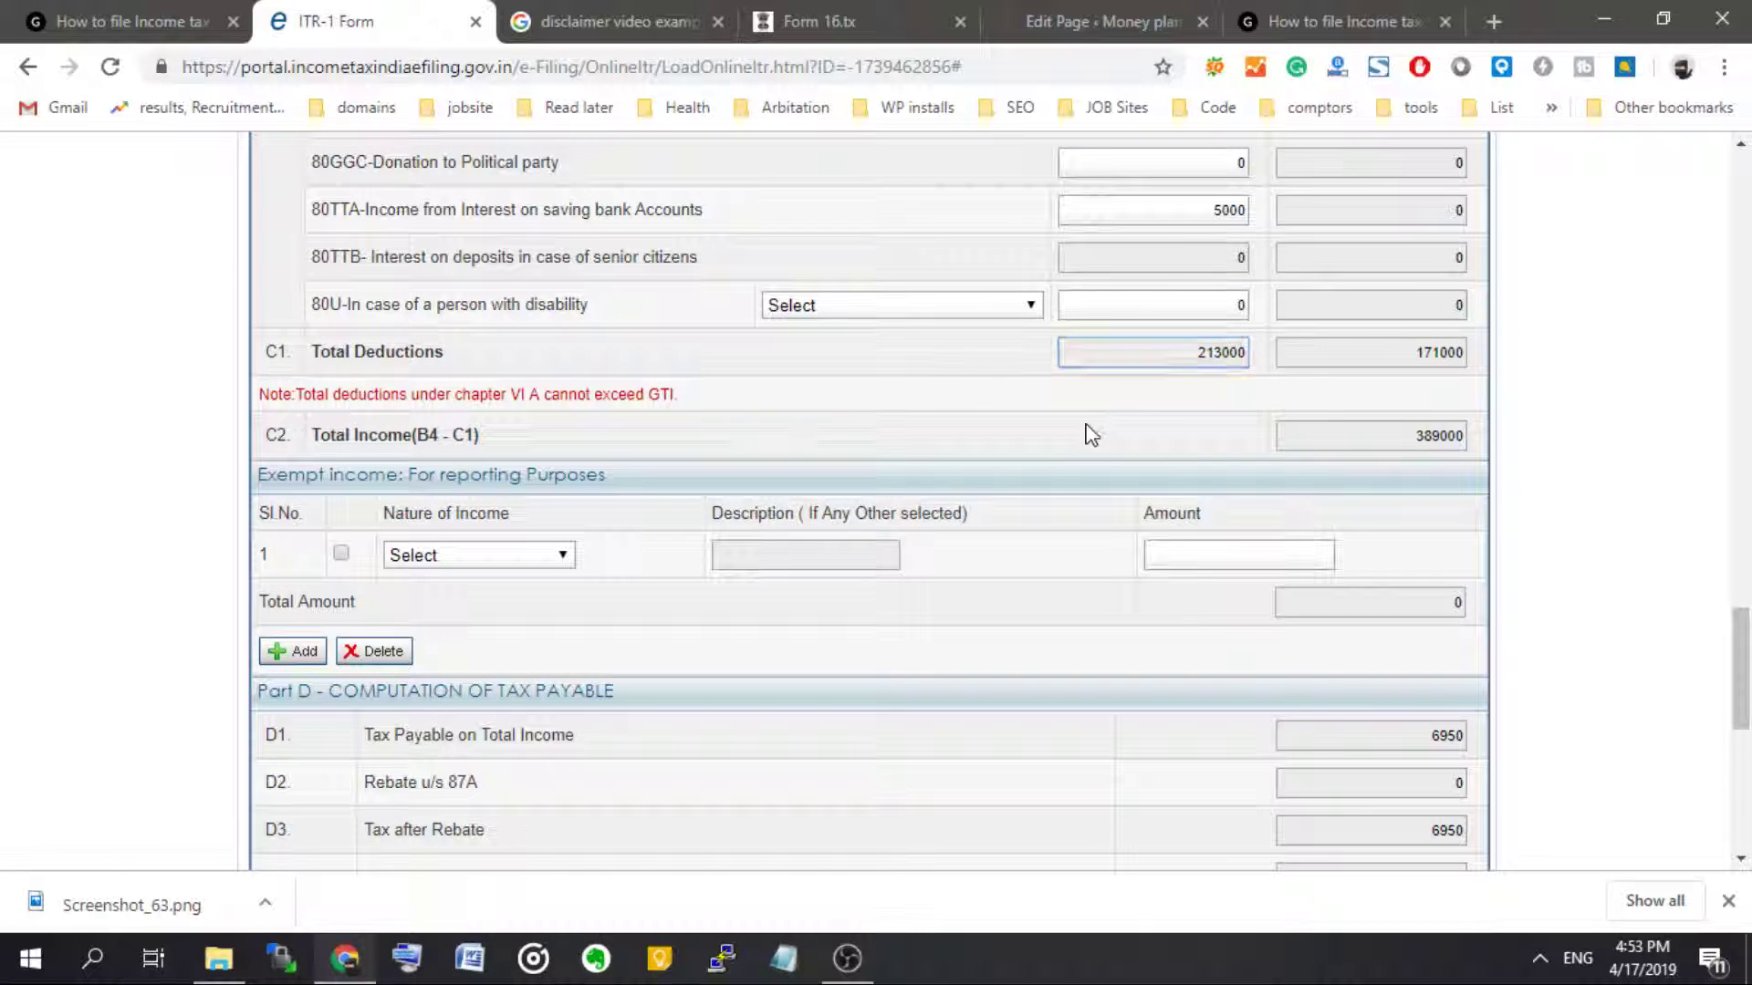
{"action": "left_click", "coordinate": [1409, 434]}
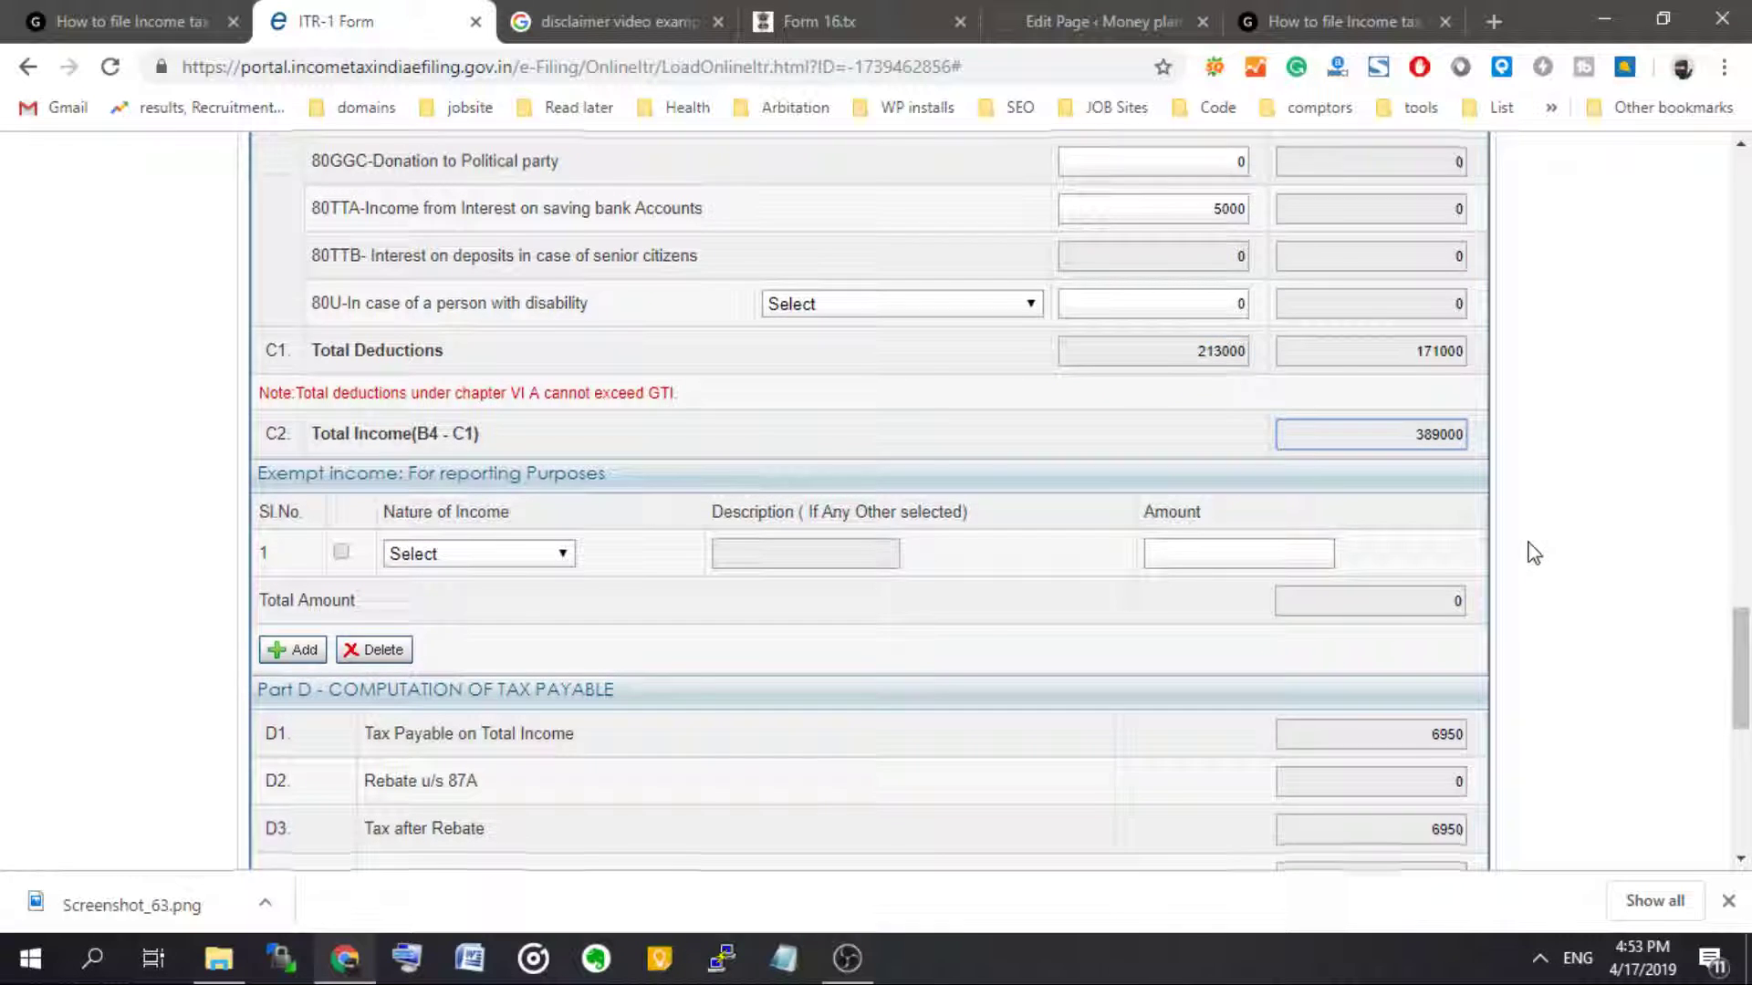
- Compare the Tax Payable on Total Income in Part D with the Total Income in Part C
{"action": "scroll", "coordinate": [1533, 553], "scroll_direction": "down", "scroll_amount": 3}
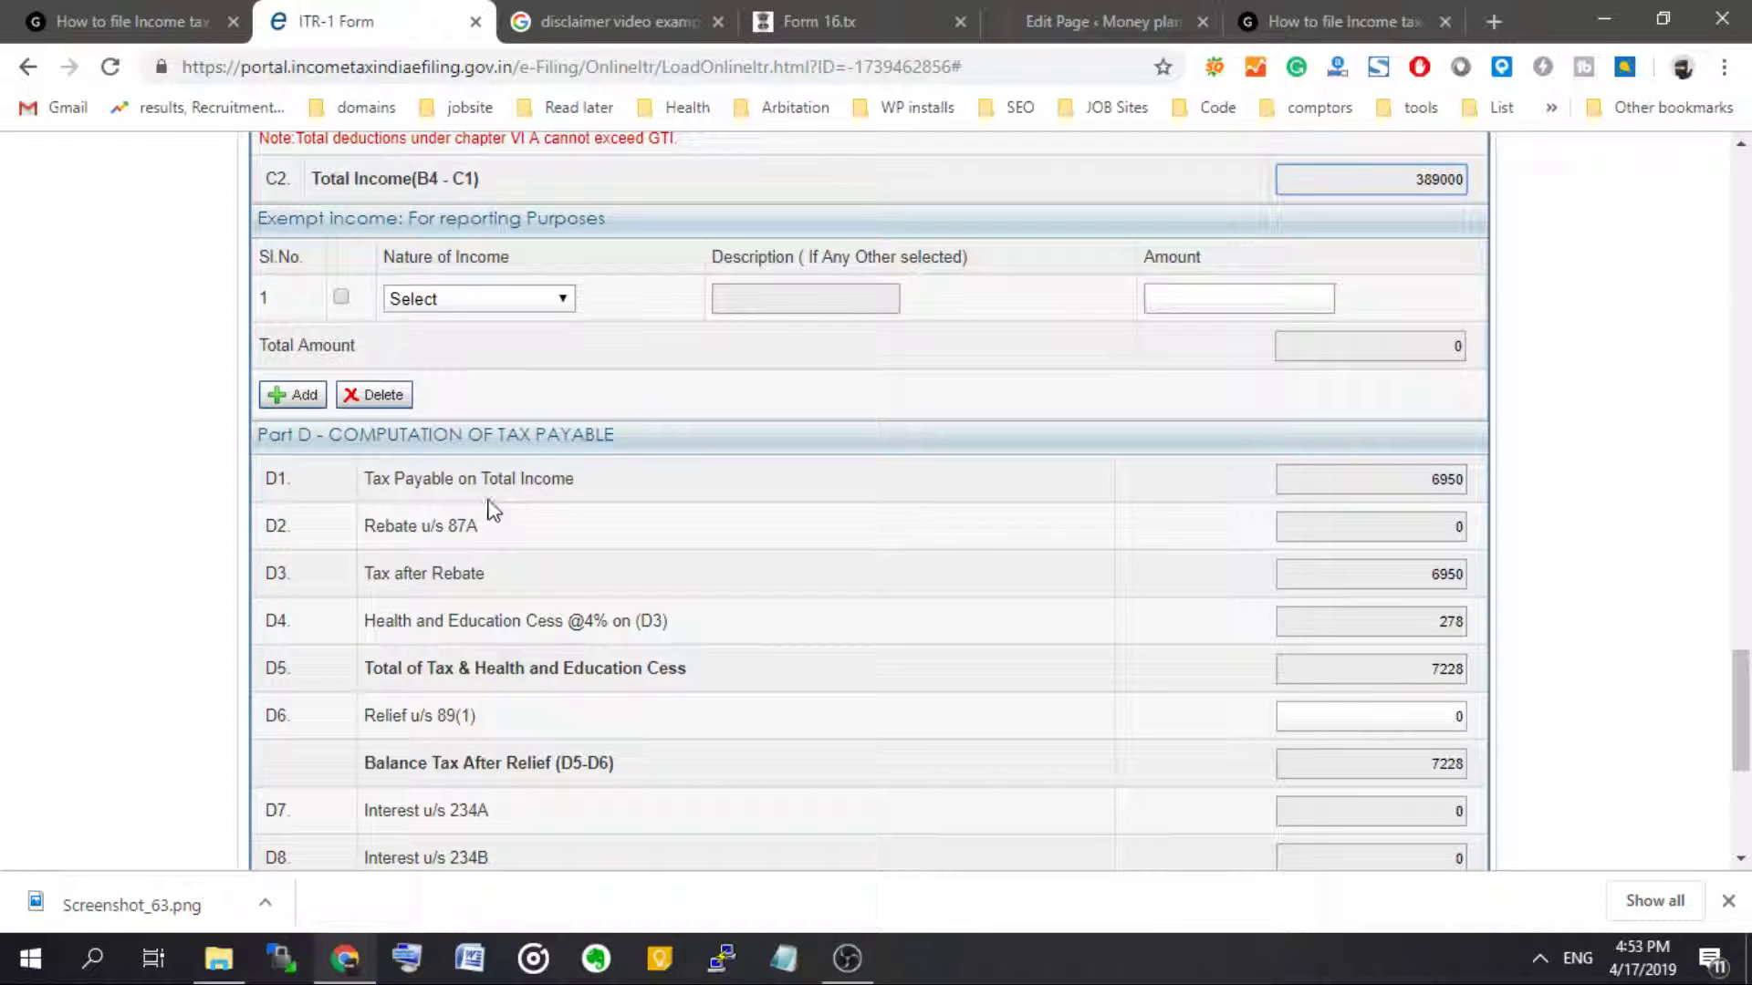
{"action": "left_click", "coordinate": [1456, 482]}
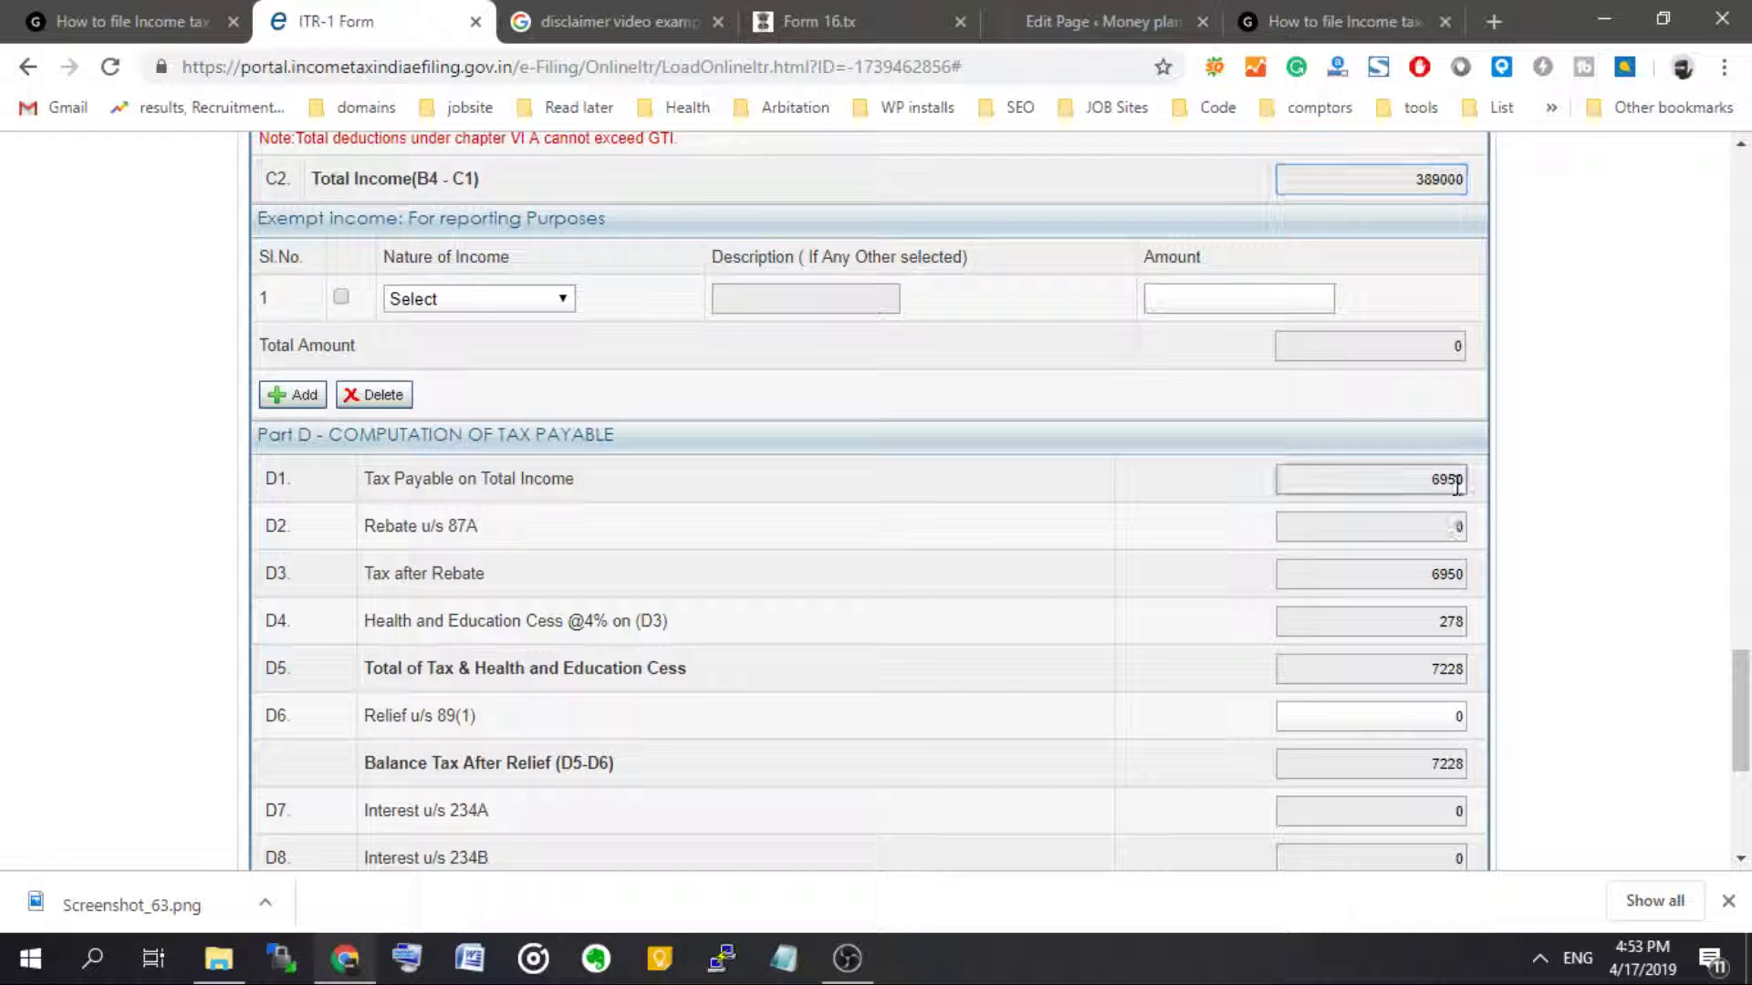
{"action": "scroll", "coordinate": [1364, 389], "scroll_direction": "up", "scroll_amount": 3}
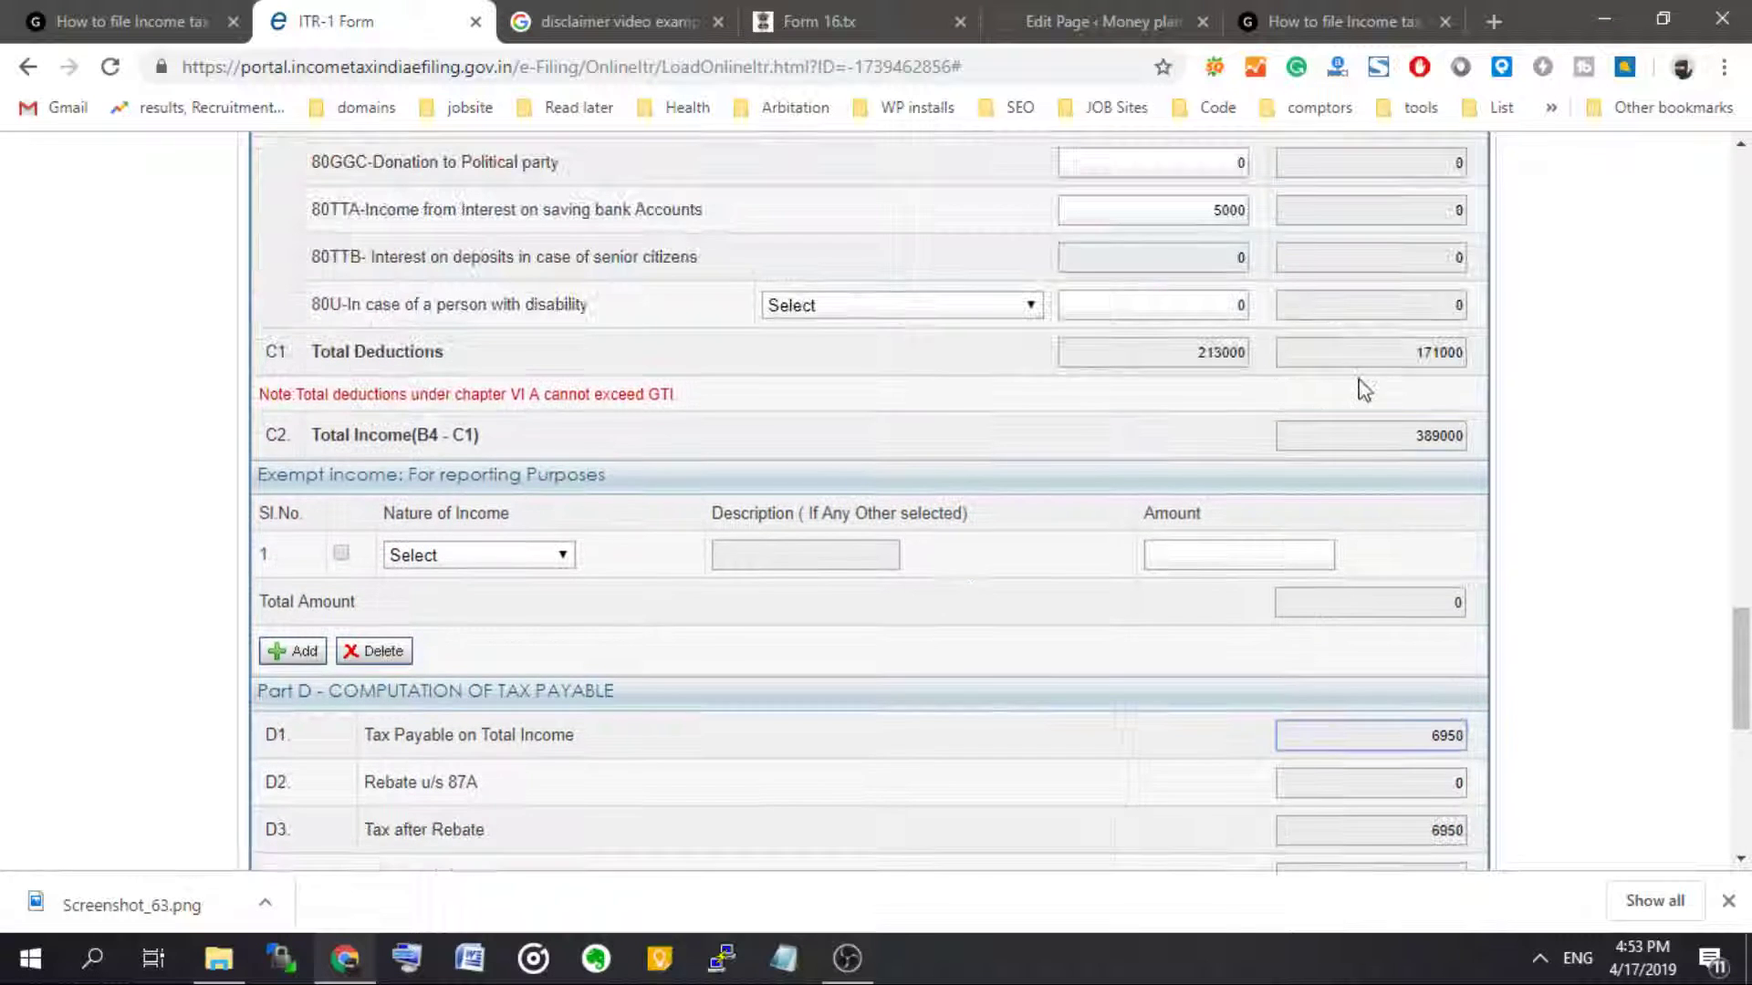
{"action": "double_click", "coordinate": [1442, 435]}
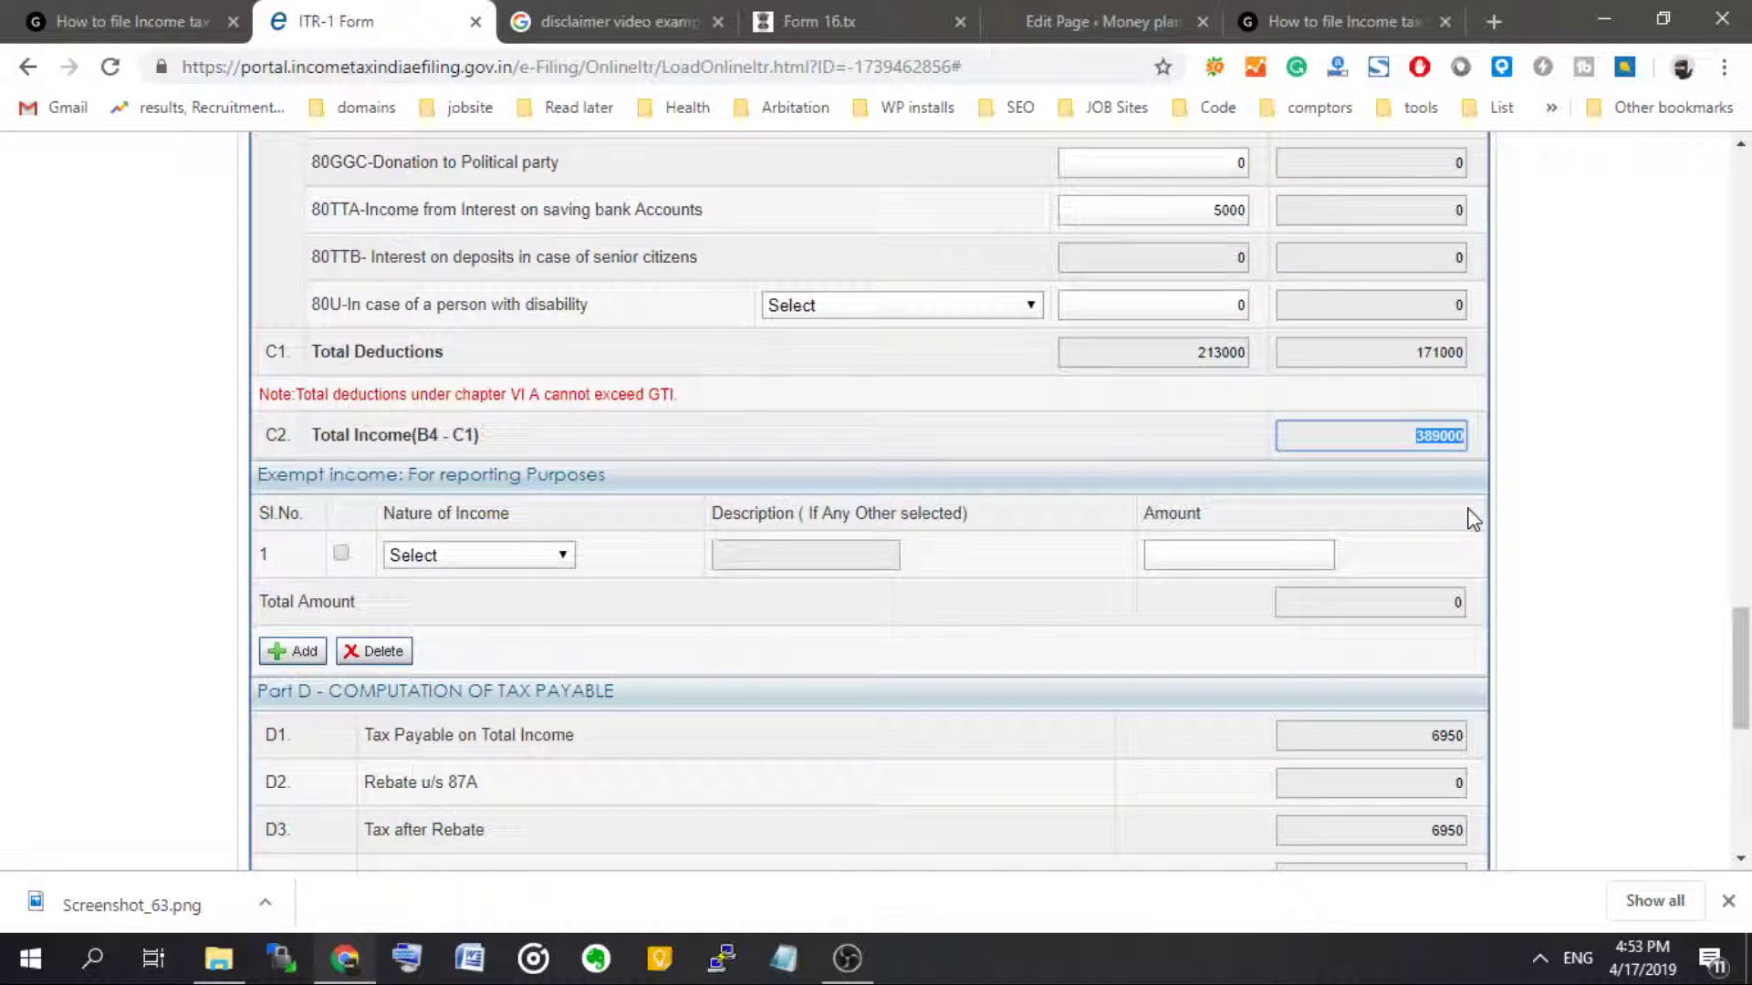
{"action": "left_click", "coordinate": [1441, 442]}
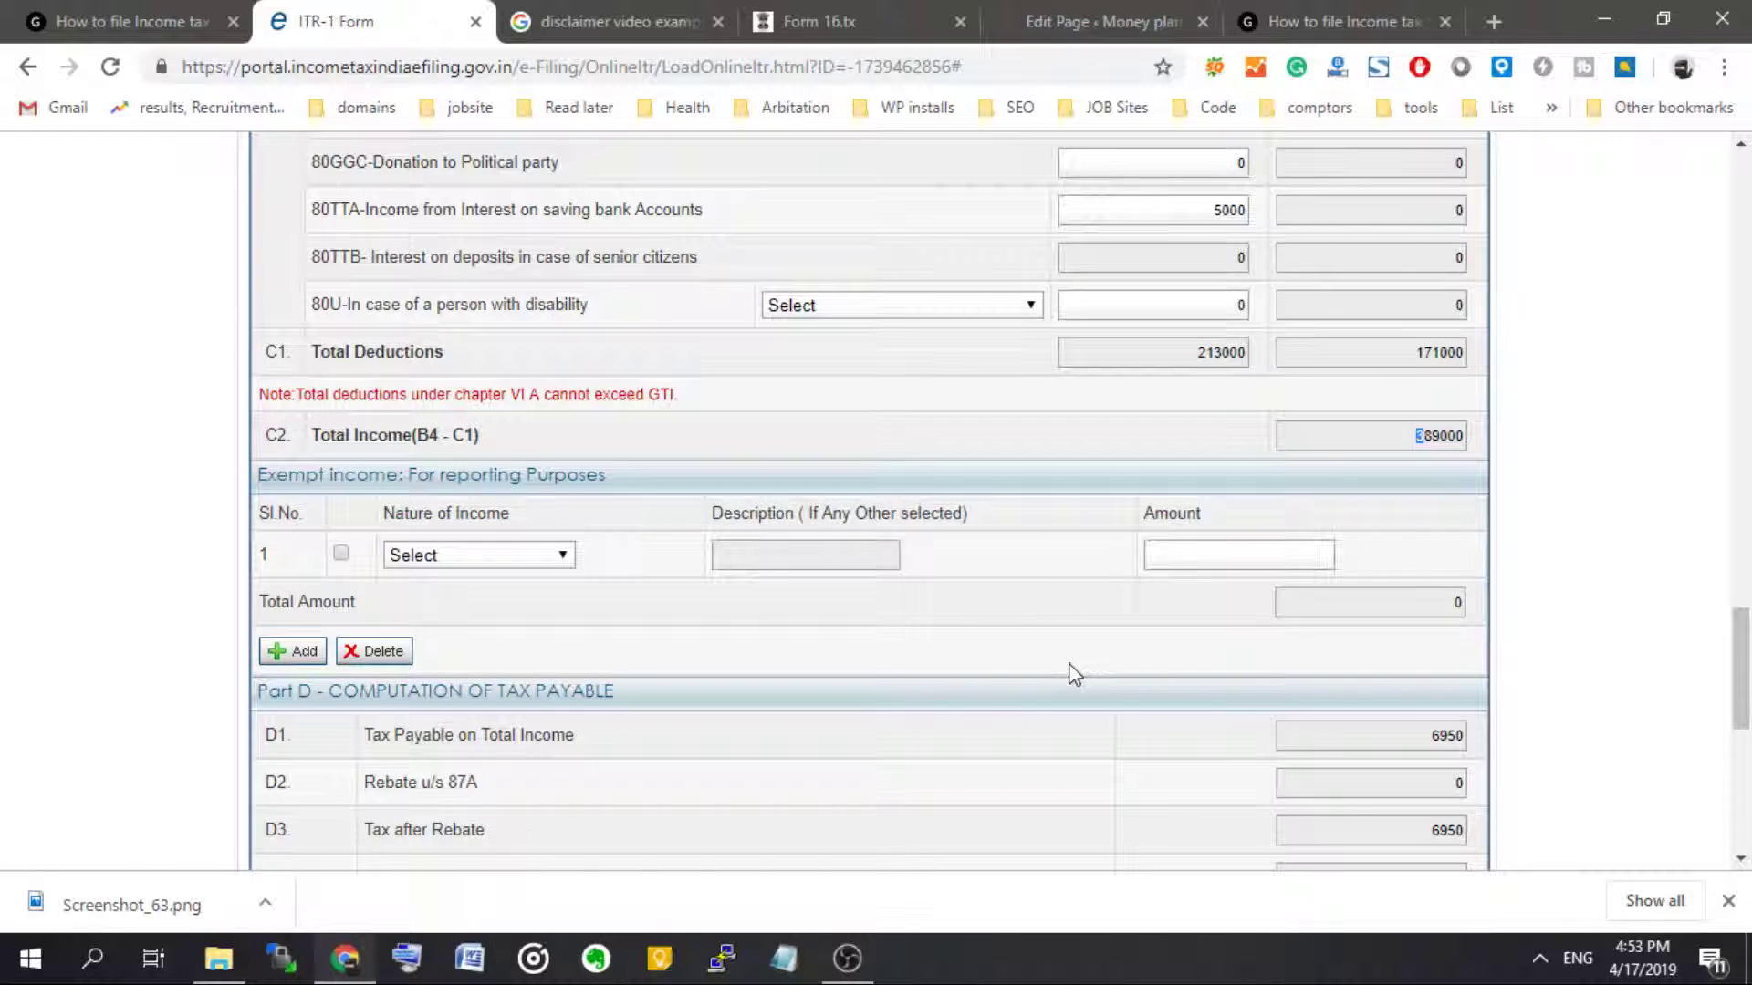
- Look over the Part D interest and fee rows, recheck the Chapter VI-A deductions, and dismiss the save-your-work reminder
{"action": "scroll", "coordinate": [1070, 671], "scroll_direction": "down", "scroll_amount": 3}
{"action": "scroll", "coordinate": [1437, 607], "scroll_direction": "down", "scroll_amount": 3}
{"action": "scroll", "coordinate": [1436, 599], "scroll_direction": "down", "scroll_amount": 3}
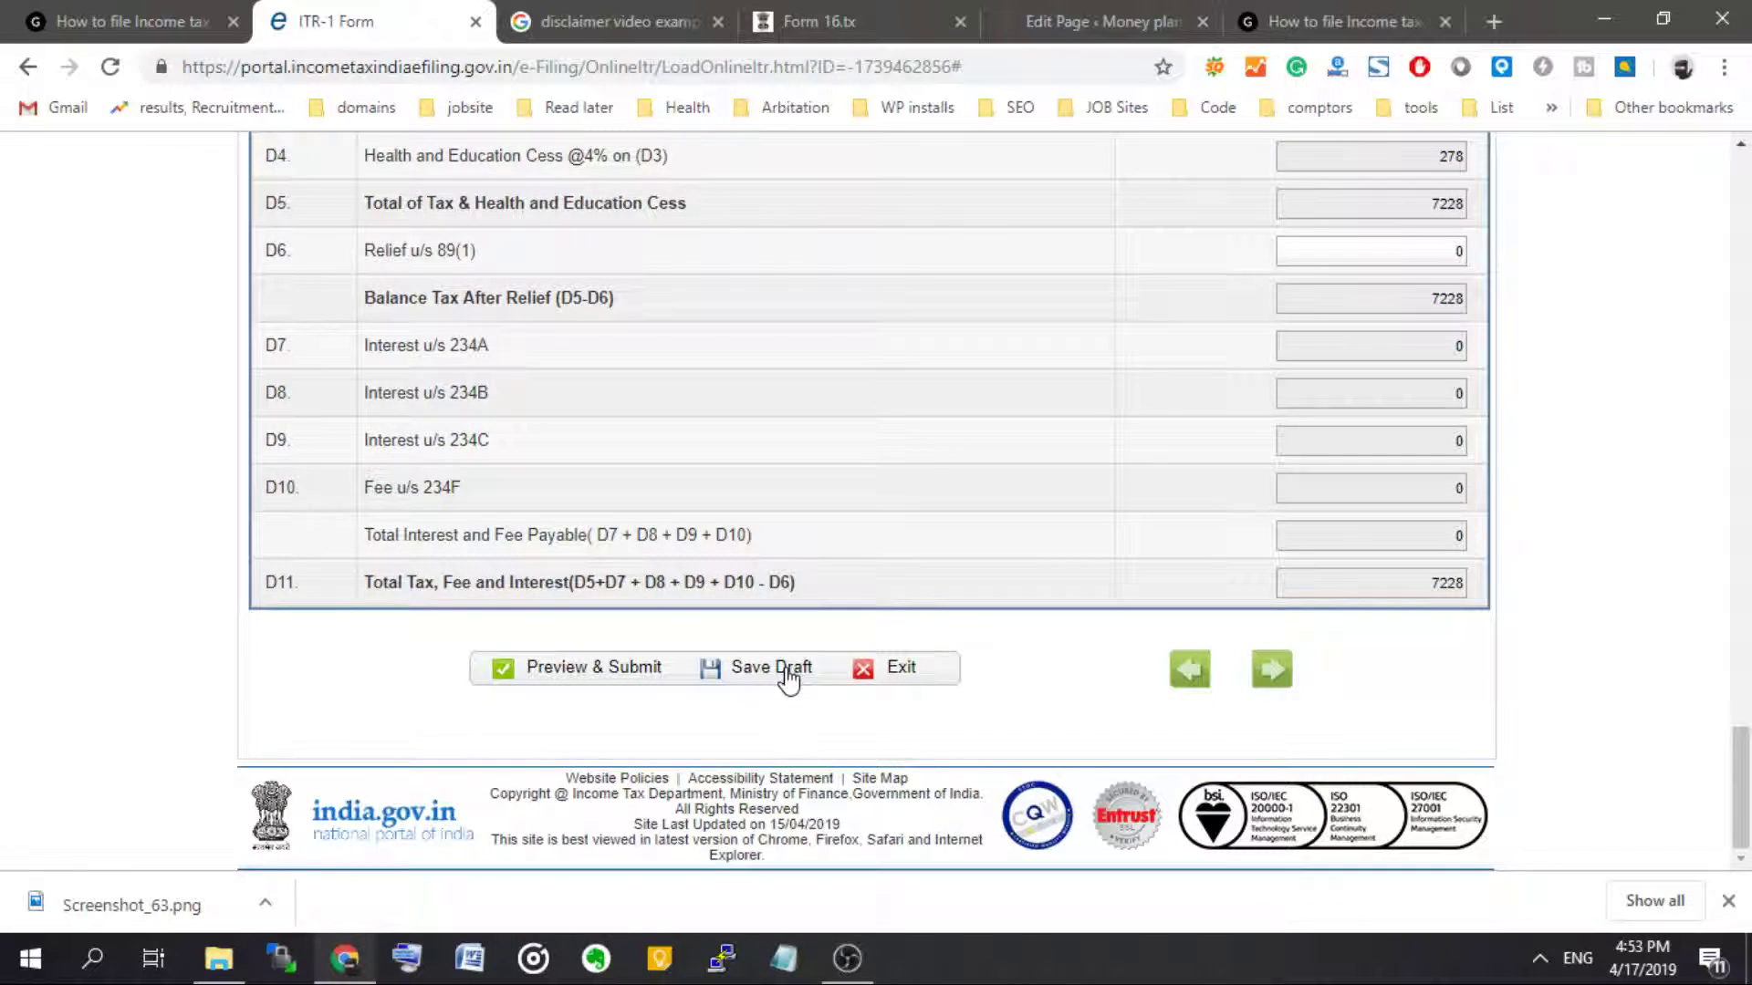
{"action": "scroll", "coordinate": [1111, 430], "scroll_direction": "up", "scroll_amount": 8}
{"action": "scroll", "coordinate": [1111, 431], "scroll_direction": "up", "scroll_amount": 3}
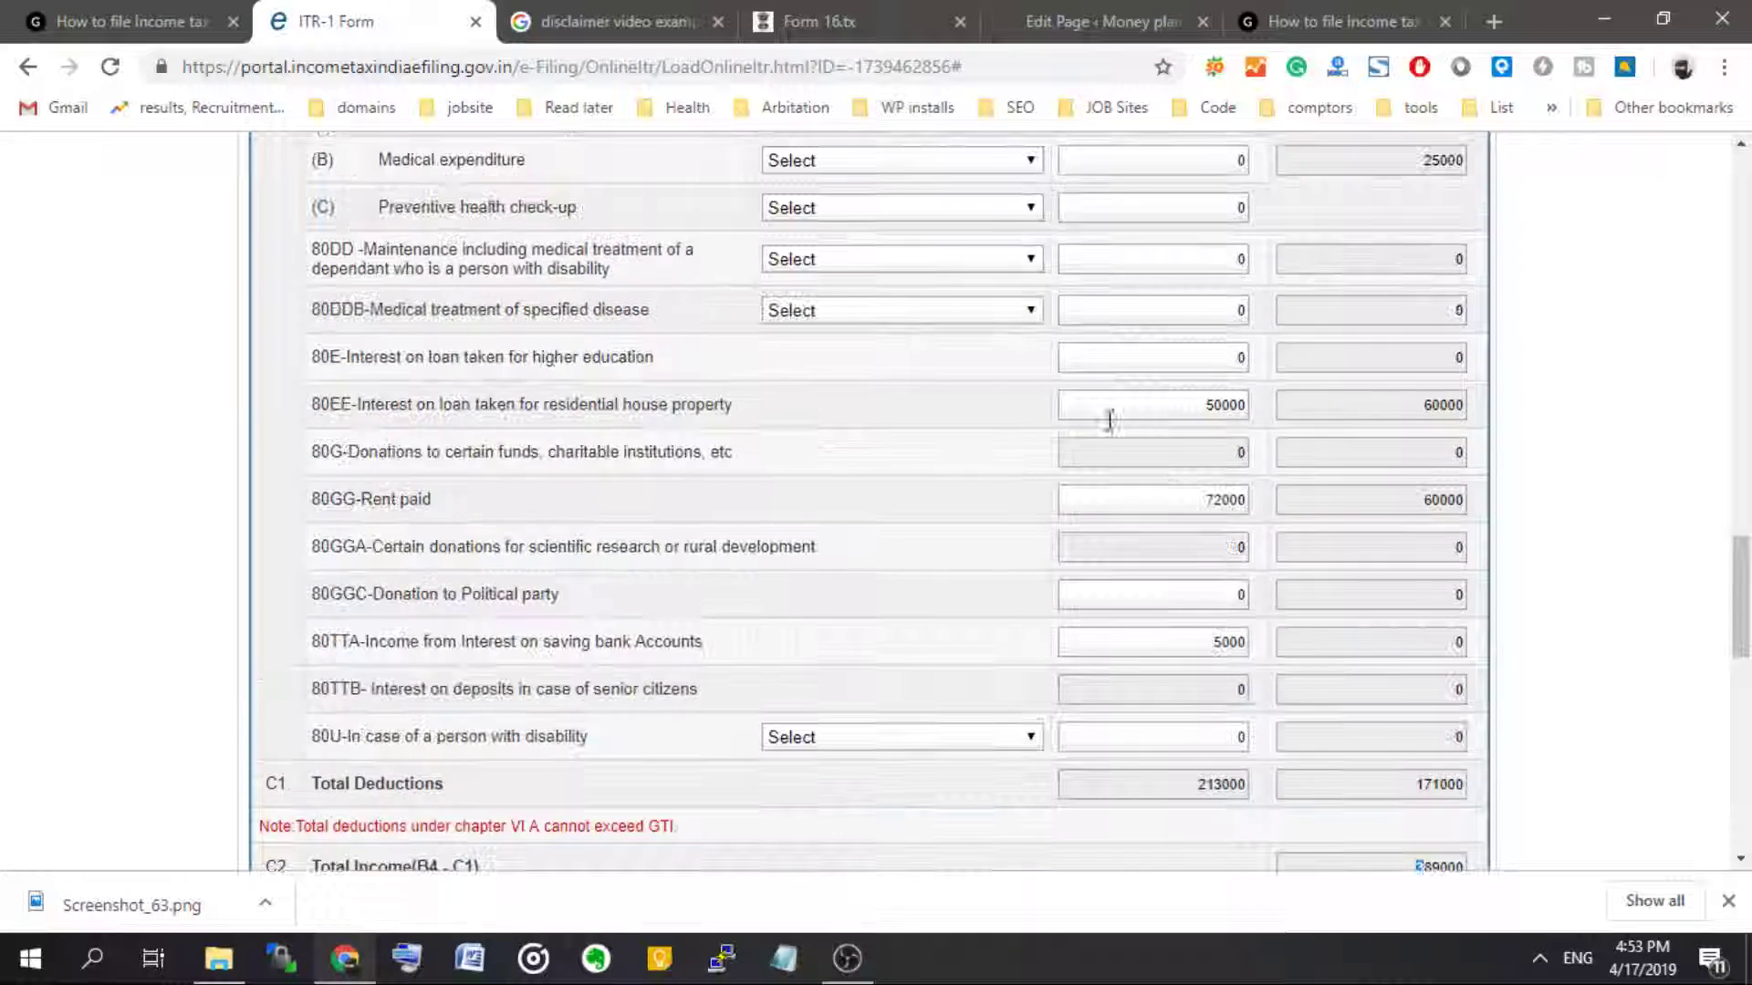
{"action": "scroll", "coordinate": [1564, 418], "scroll_direction": "up", "scroll_amount": 3}
{"action": "scroll", "coordinate": [1567, 412], "scroll_direction": "down", "scroll_amount": 5}
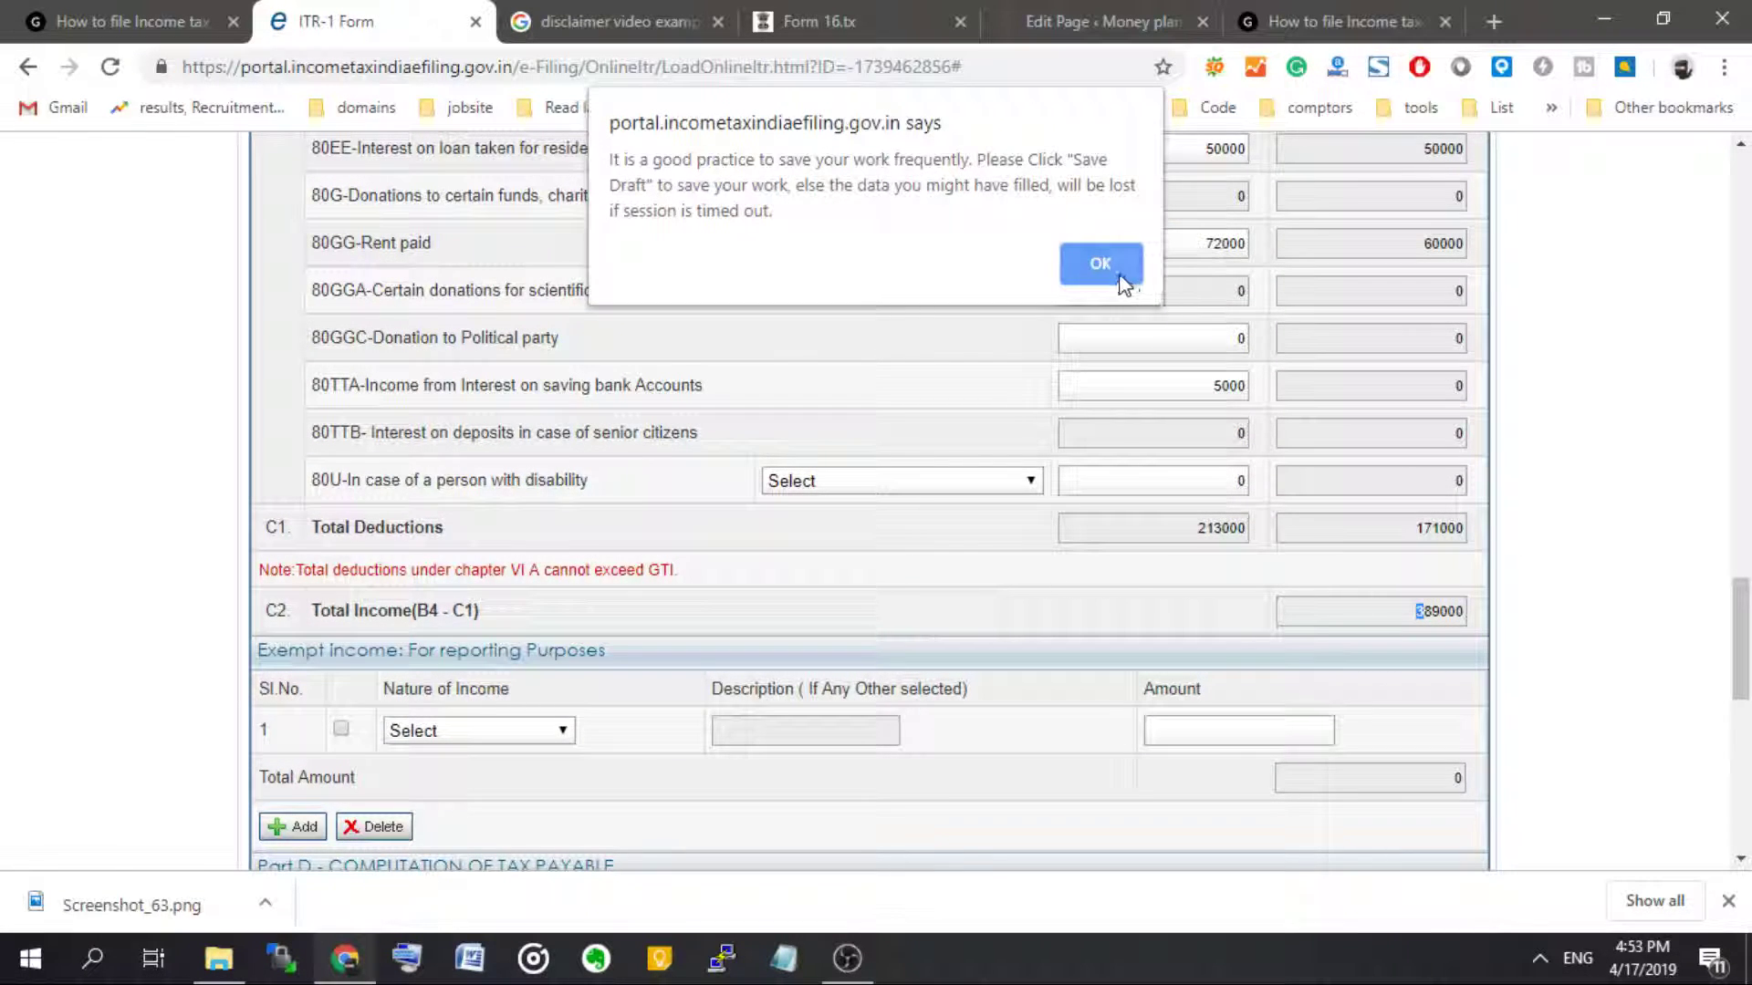
{"action": "left_click", "coordinate": [1100, 263]}
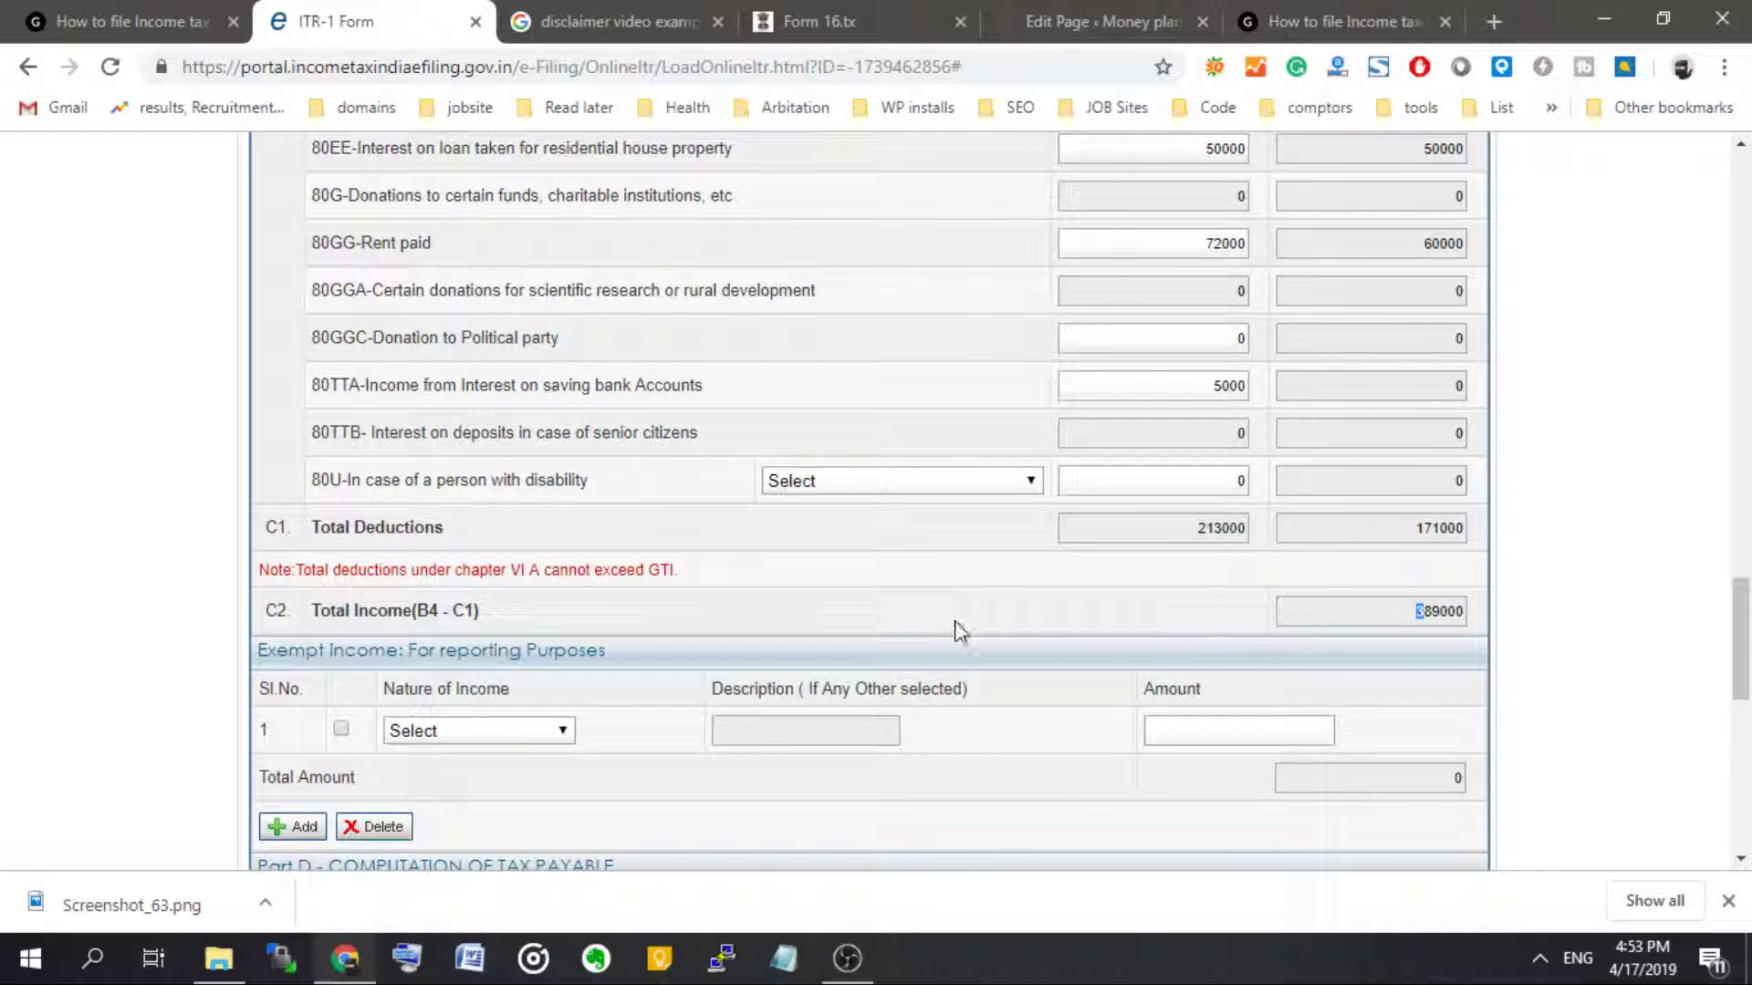
- Review Part D from tax payable through cess to total tax, fee and interest, and return to Part B's gross salary section
{"action": "scroll", "coordinate": [1458, 621], "scroll_direction": "down", "scroll_amount": 3}
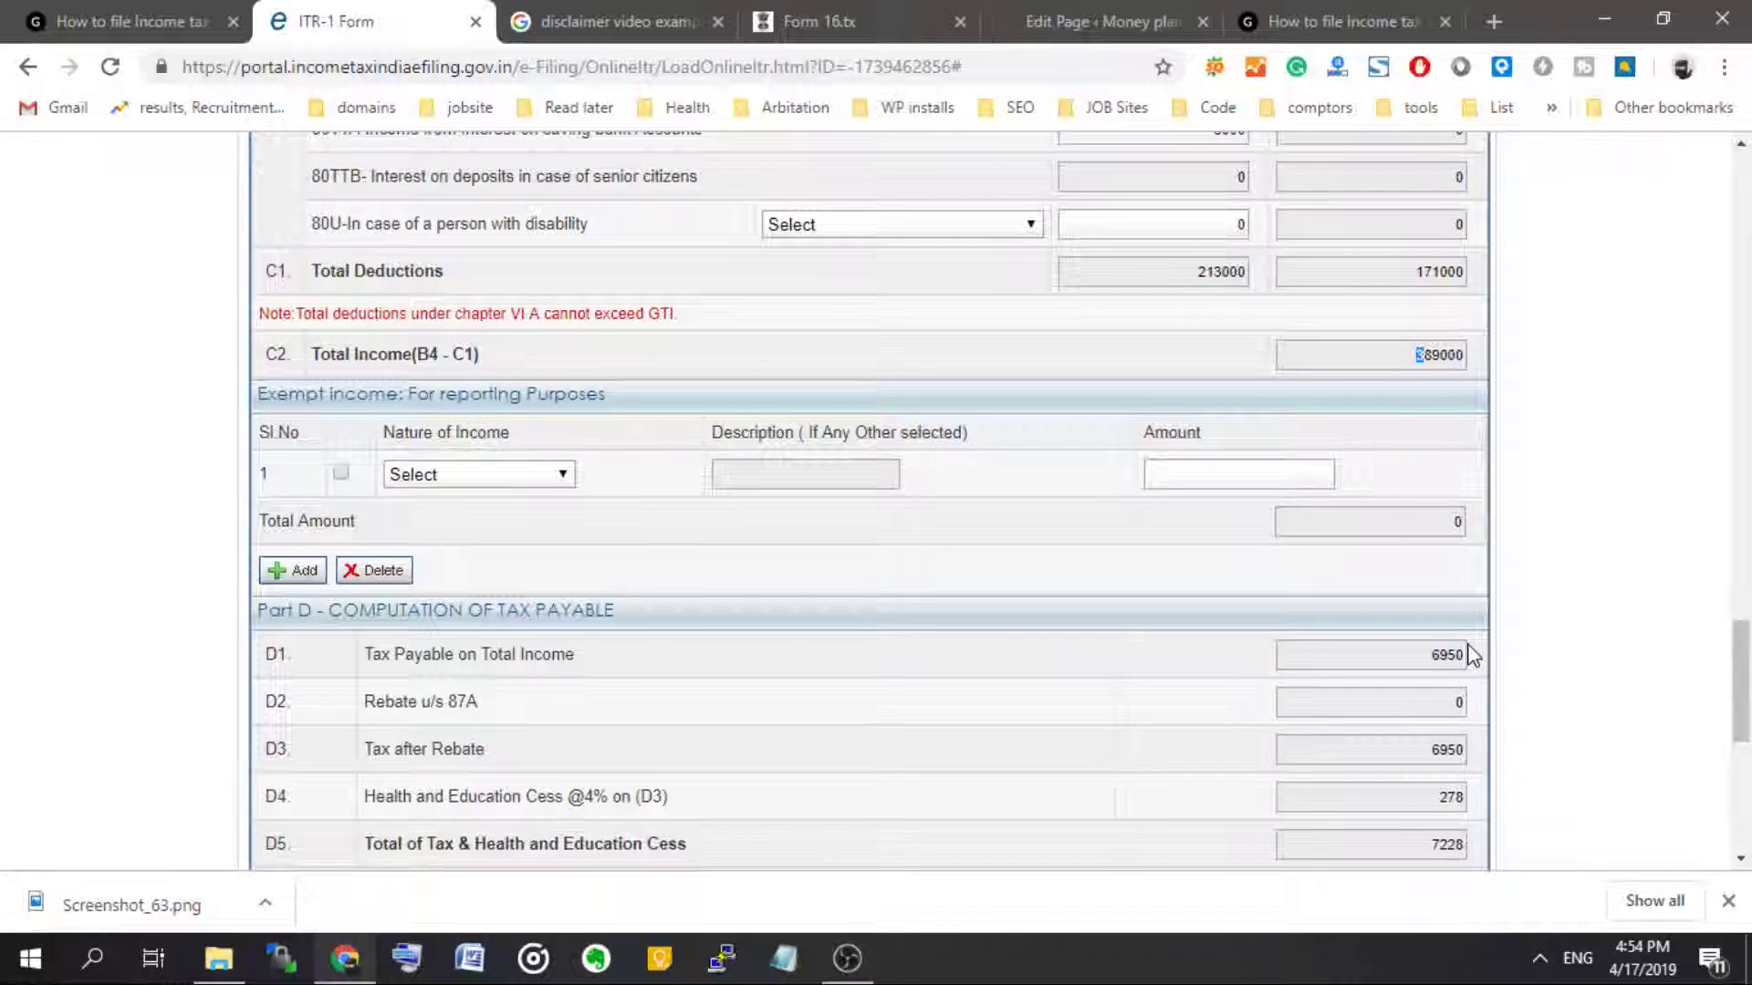
{"action": "scroll", "coordinate": [1465, 644], "scroll_direction": "down", "scroll_amount": 4}
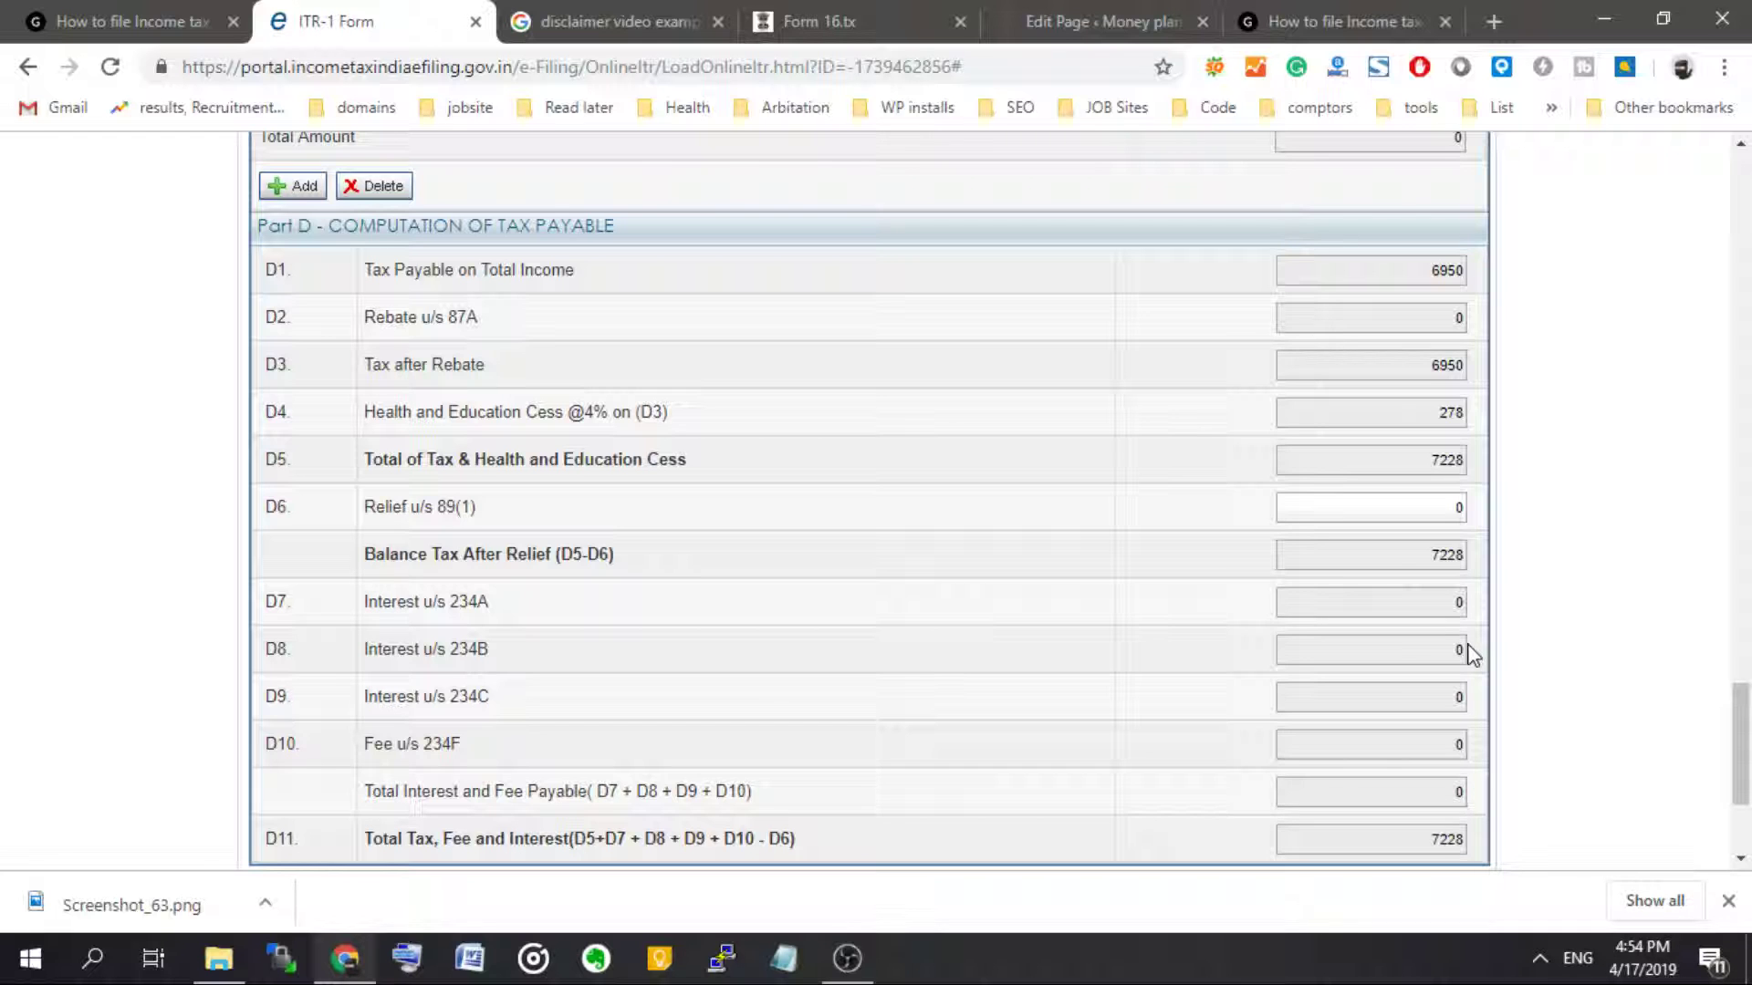
{"action": "scroll", "coordinate": [1007, 686], "scroll_direction": "down", "scroll_amount": 3}
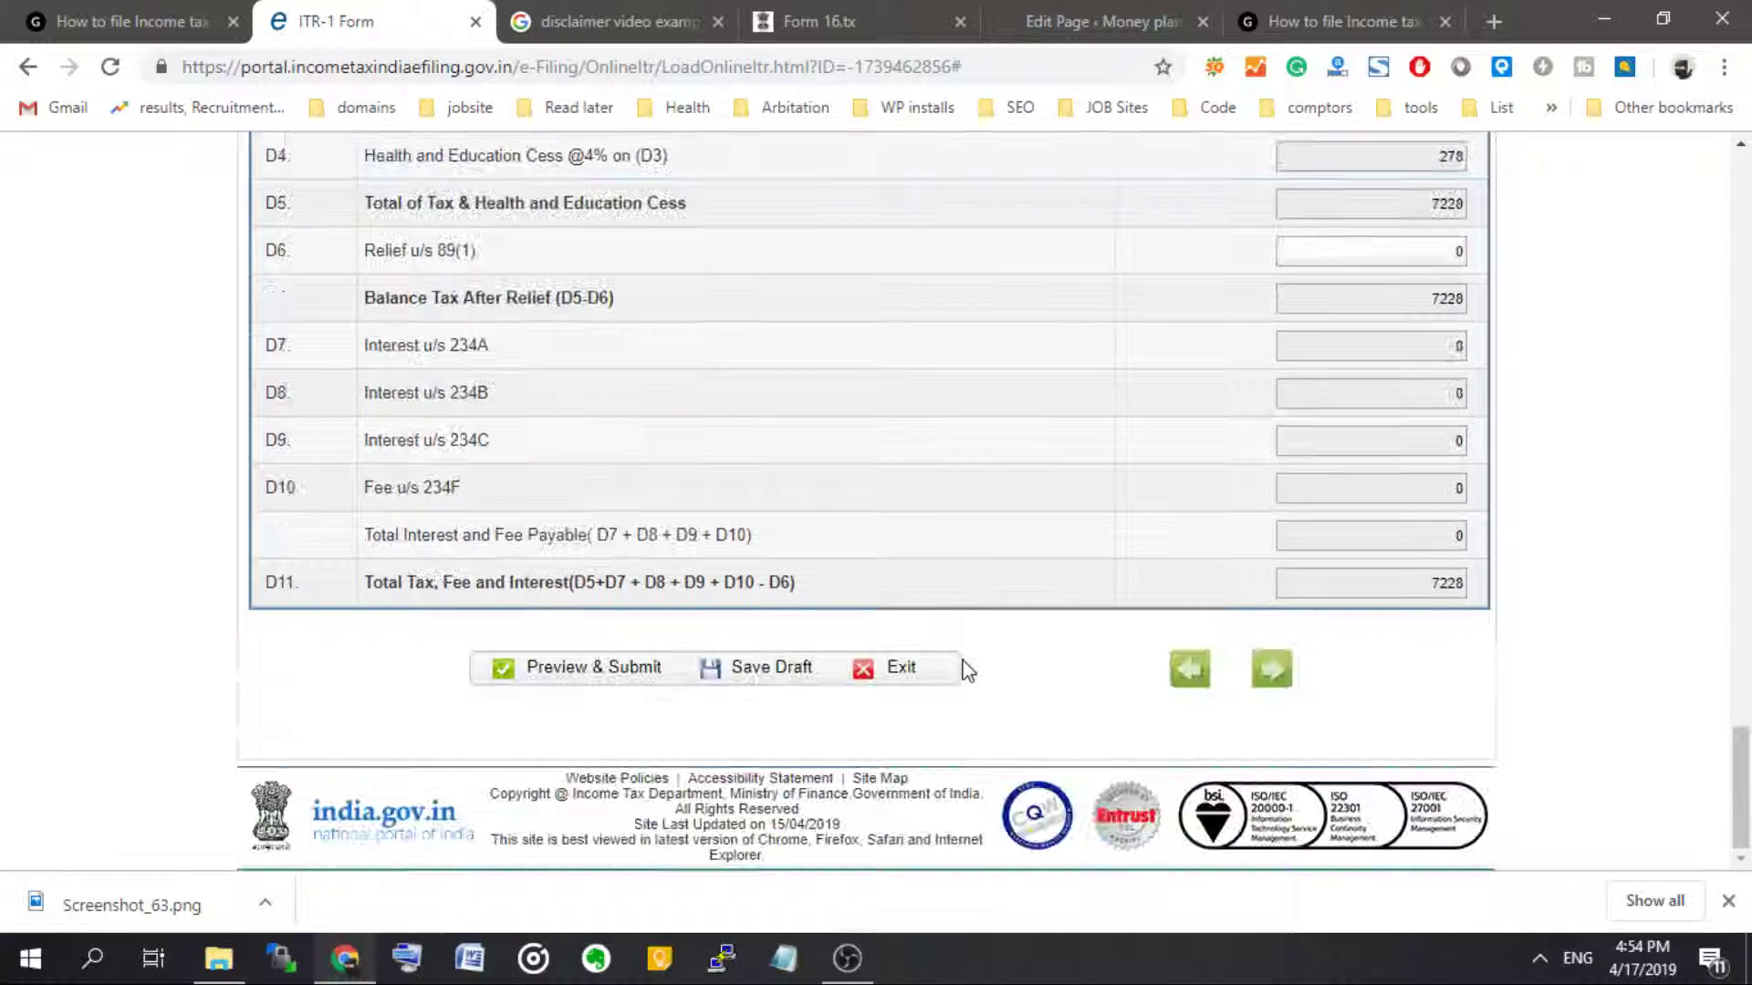
{"action": "scroll", "coordinate": [1377, 402], "scroll_direction": "up", "scroll_amount": 4}
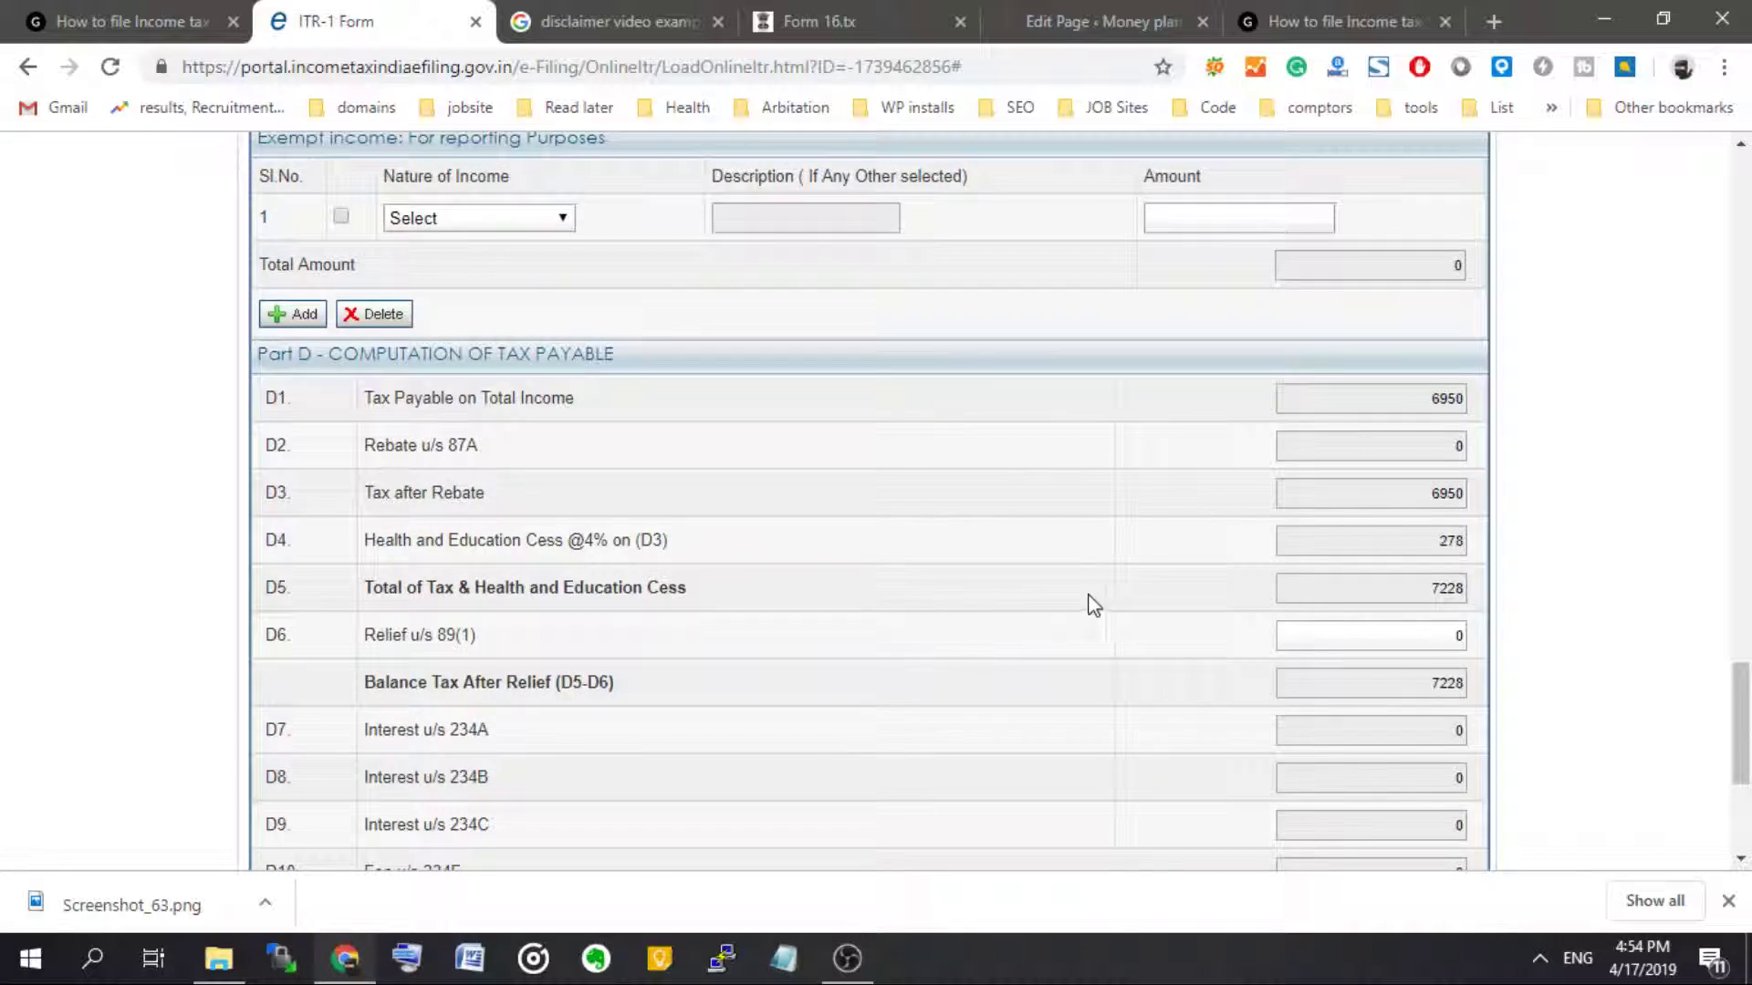
{"action": "scroll", "coordinate": [1094, 605], "scroll_direction": "up", "scroll_amount": 15}
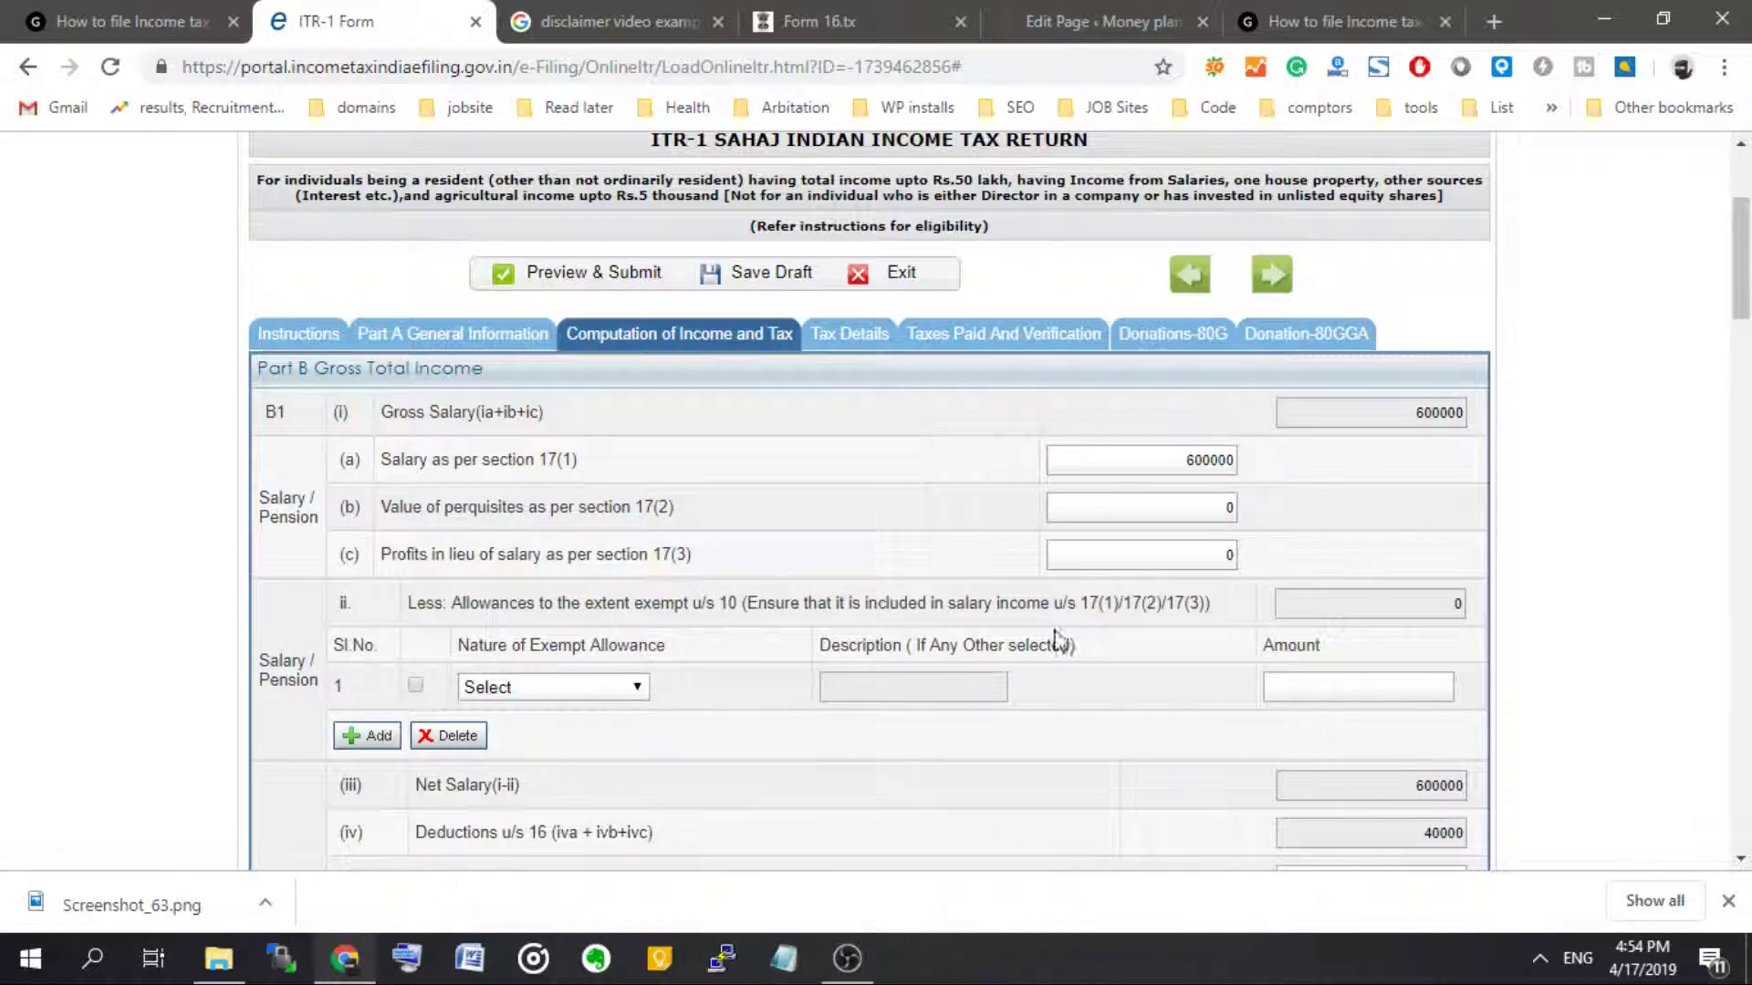
- Review the gross total income, deductions, total income and total tax payable in the Computation of Income and Tax section
{"action": "scroll", "coordinate": [1059, 639], "scroll_direction": "down", "scroll_amount": 12}
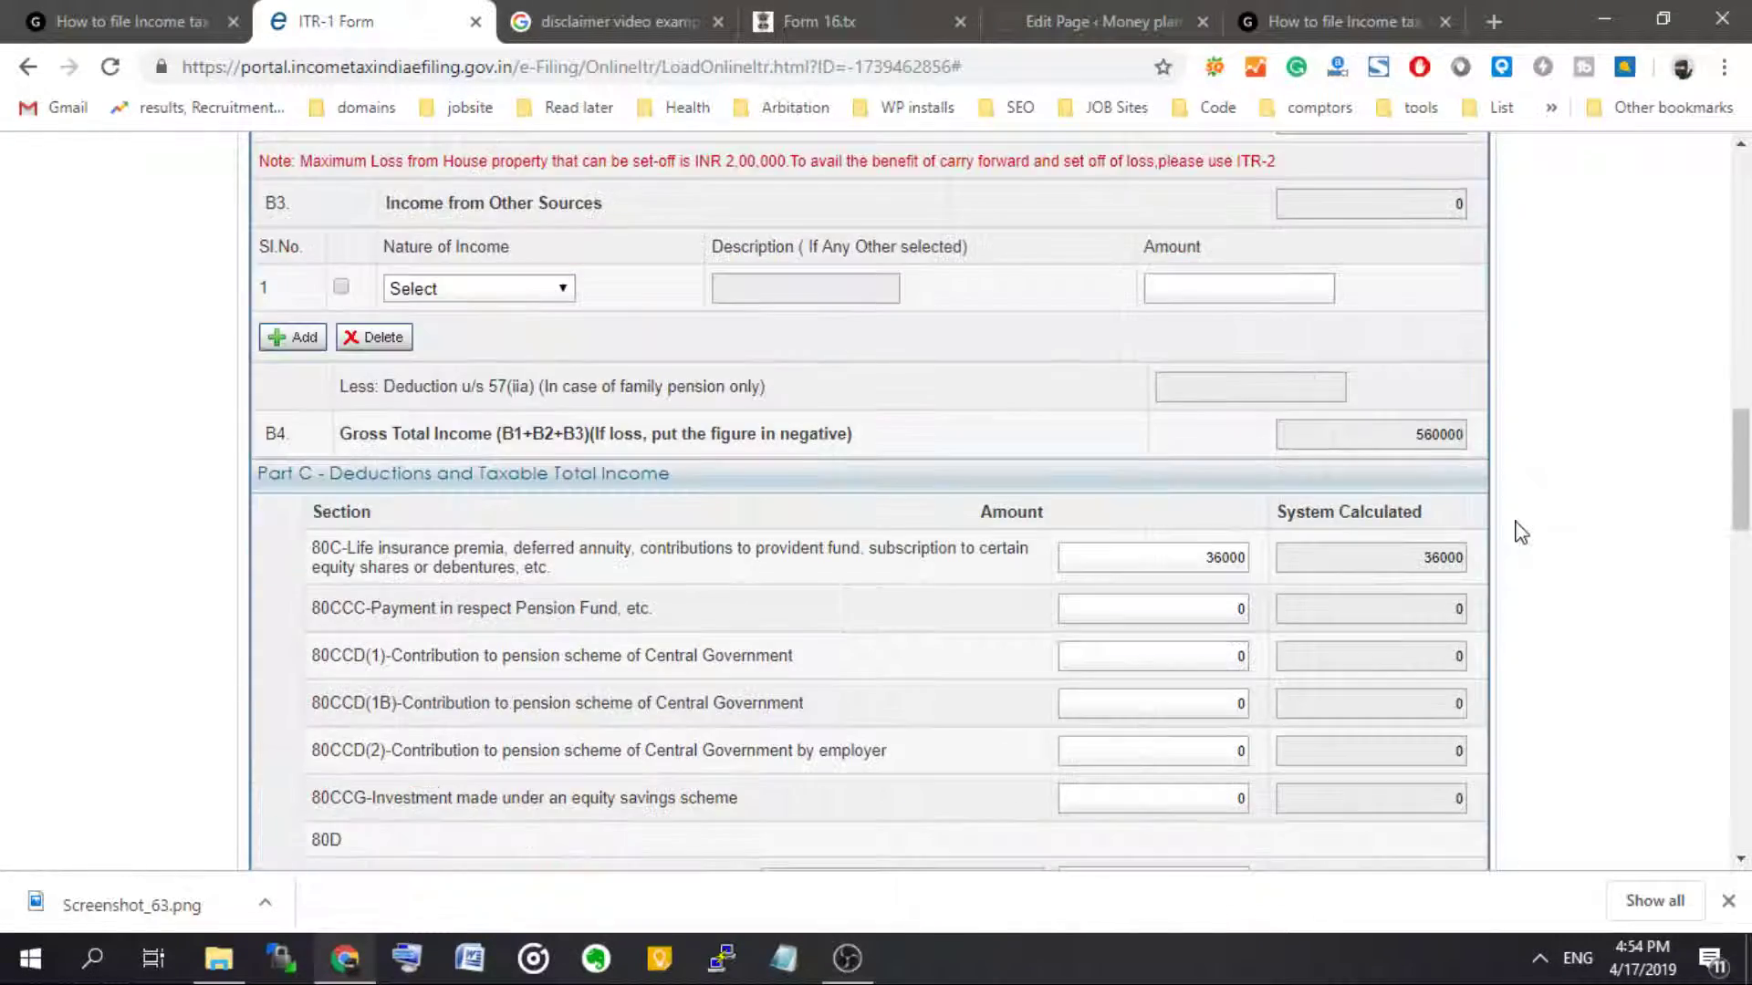
{"action": "scroll", "coordinate": [1521, 533], "scroll_direction": "up", "scroll_amount": 1}
{"action": "scroll", "coordinate": [1532, 498], "scroll_direction": "down", "scroll_amount": 8}
{"action": "scroll", "coordinate": [1476, 458], "scroll_direction": "up", "scroll_amount": 5}
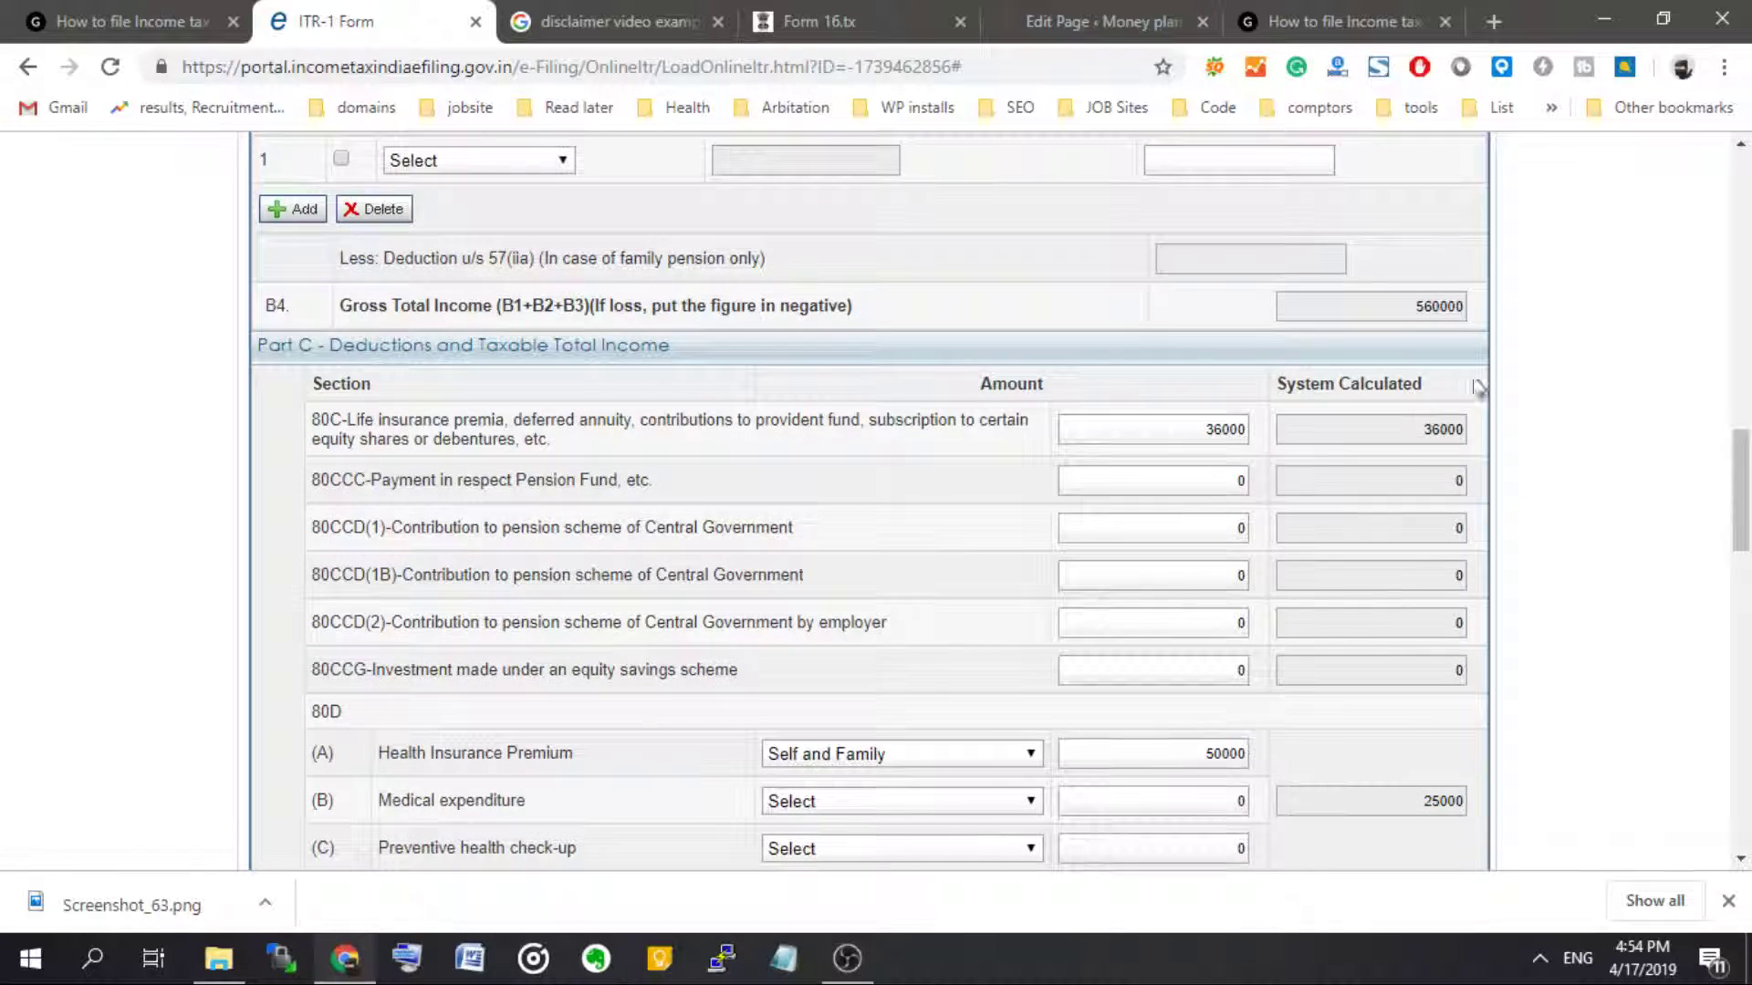
{"action": "scroll", "coordinate": [1506, 457], "scroll_direction": "down", "scroll_amount": 7}
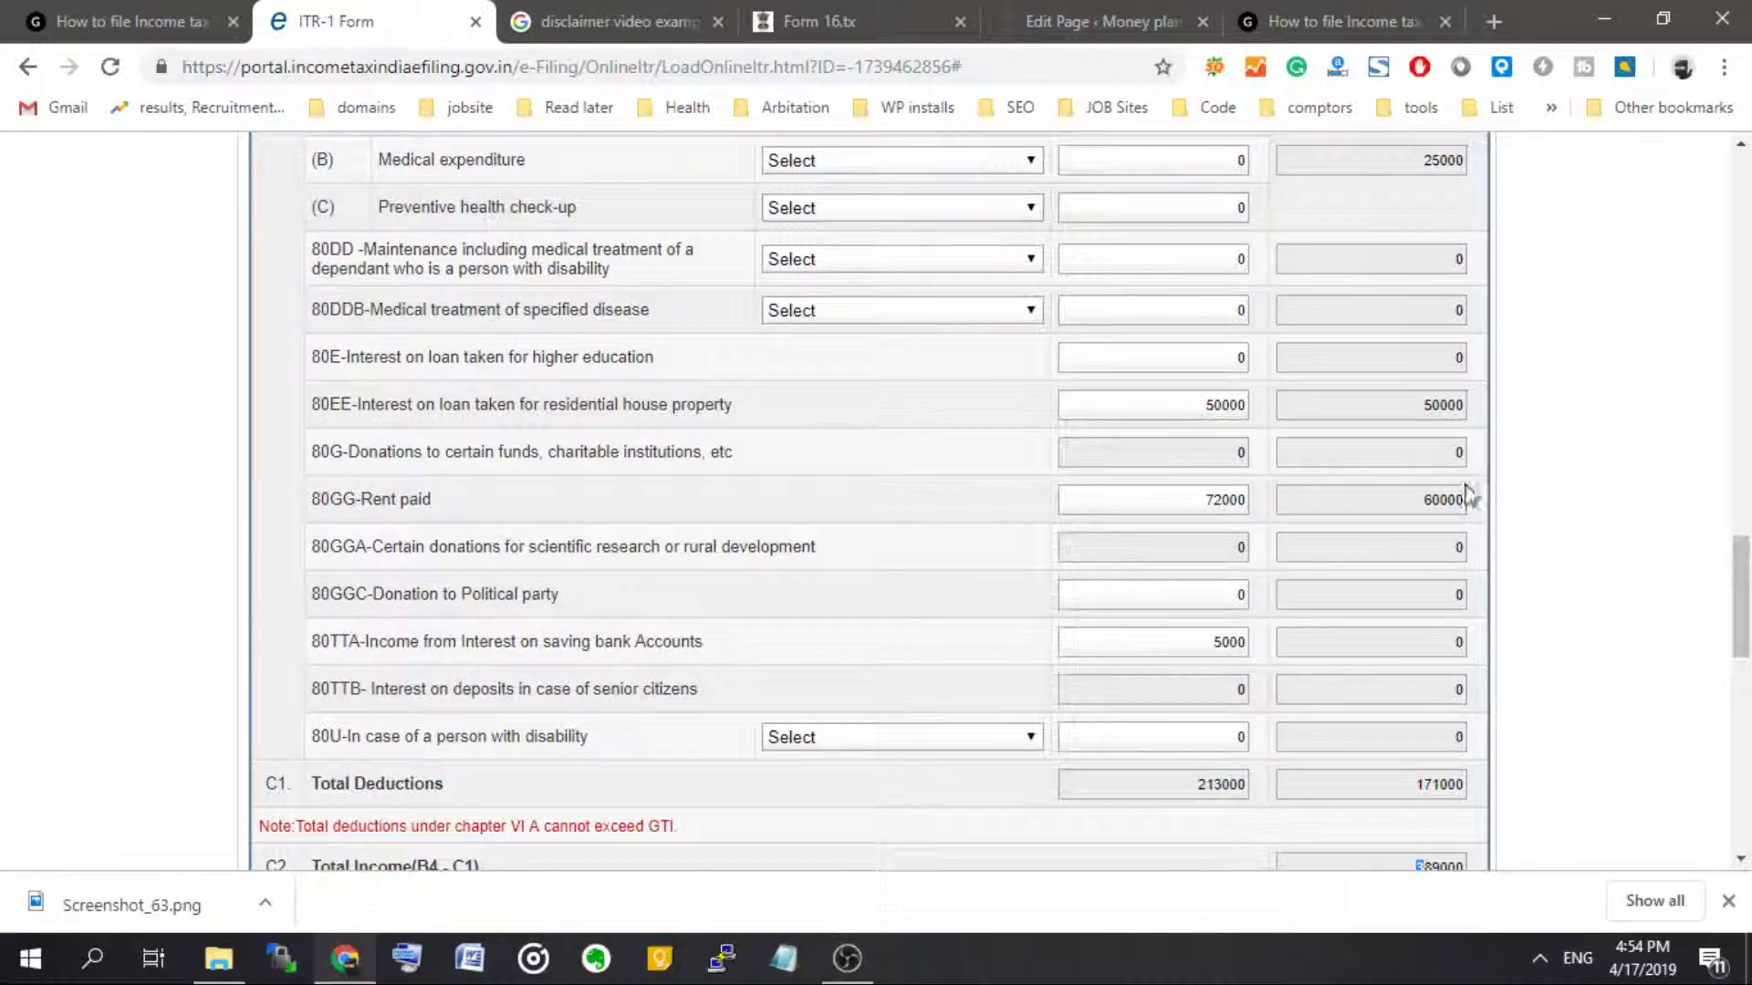
{"action": "scroll", "coordinate": [1467, 496], "scroll_direction": "down", "scroll_amount": 4}
{"action": "left_click_drag", "start_coordinate": [1411, 485], "coordinate": [1430, 488]}
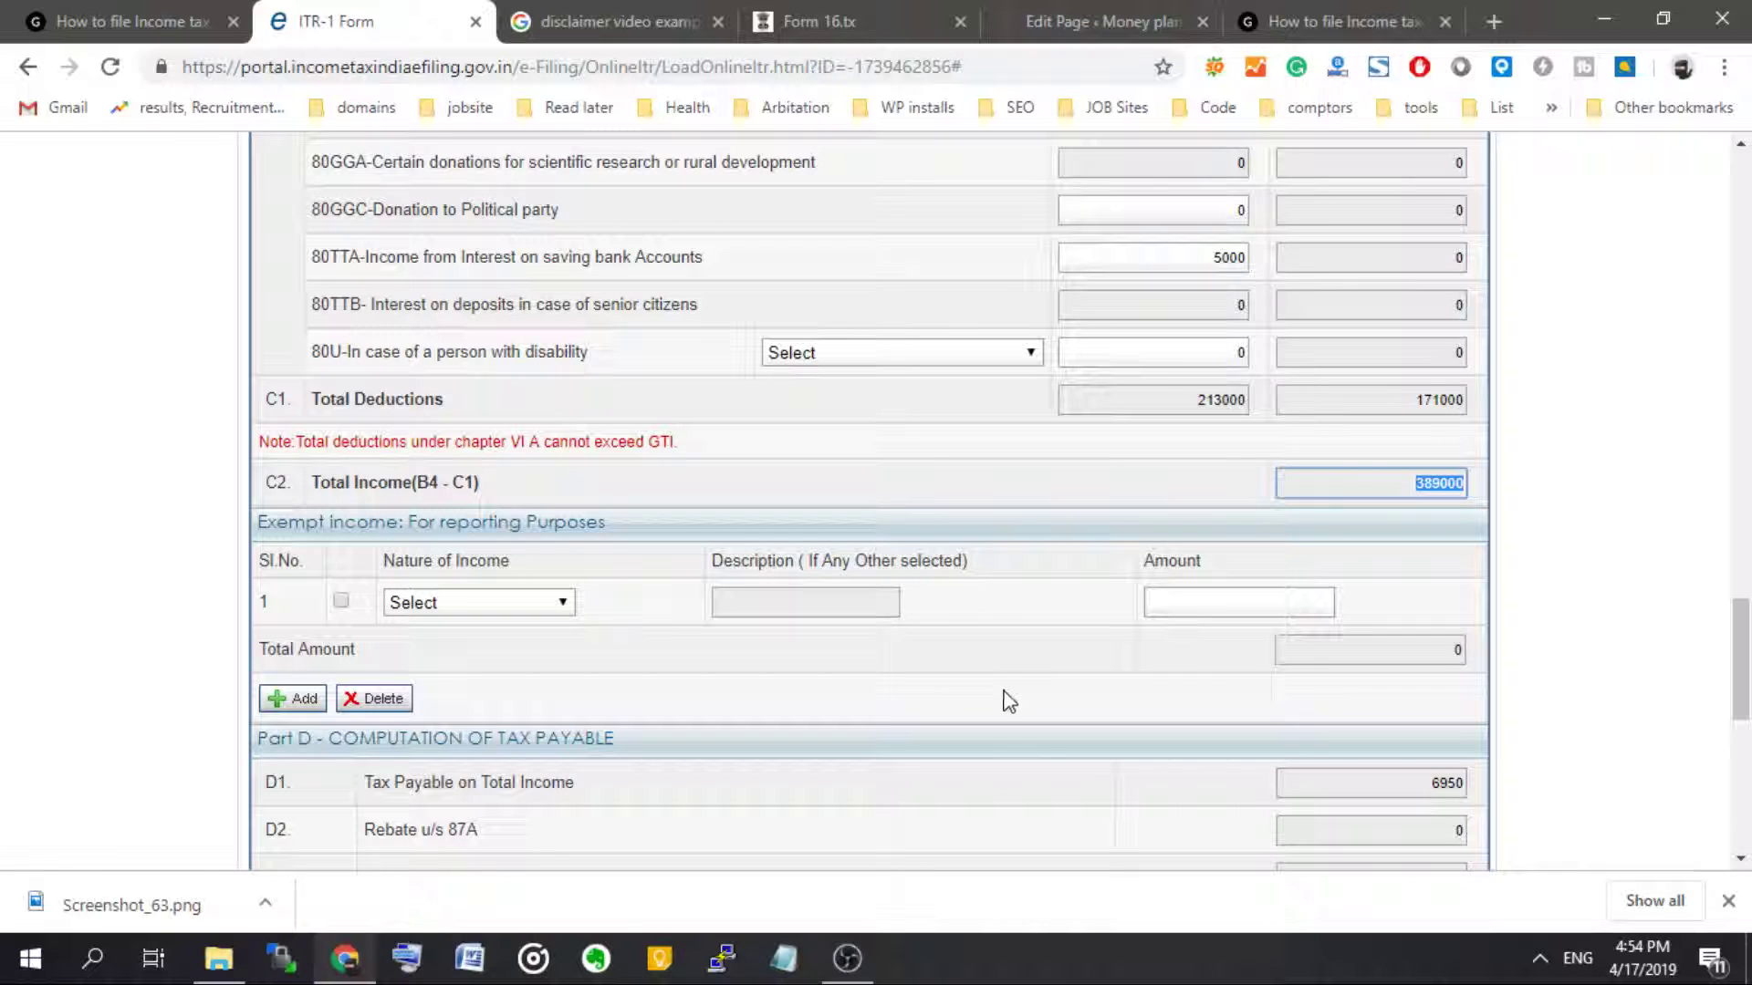
{"action": "scroll", "coordinate": [1010, 701], "scroll_direction": "up", "scroll_amount": 2}
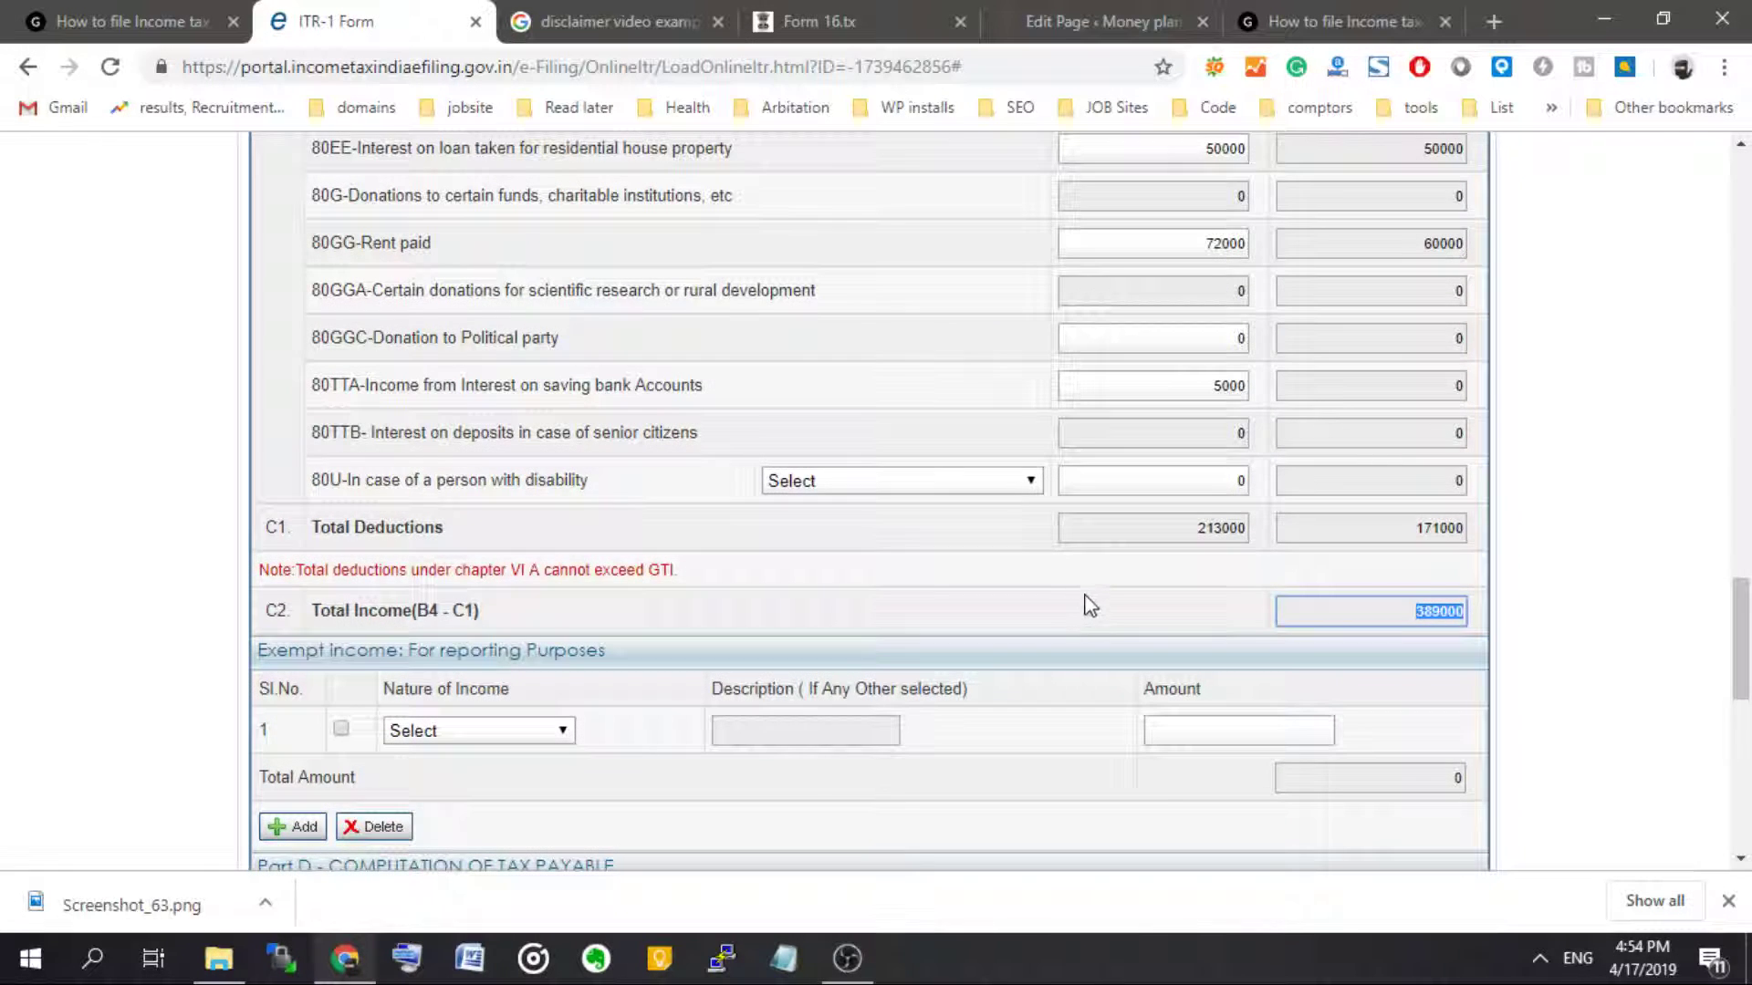
{"action": "scroll", "coordinate": [1151, 616], "scroll_direction": "down", "scroll_amount": 10}
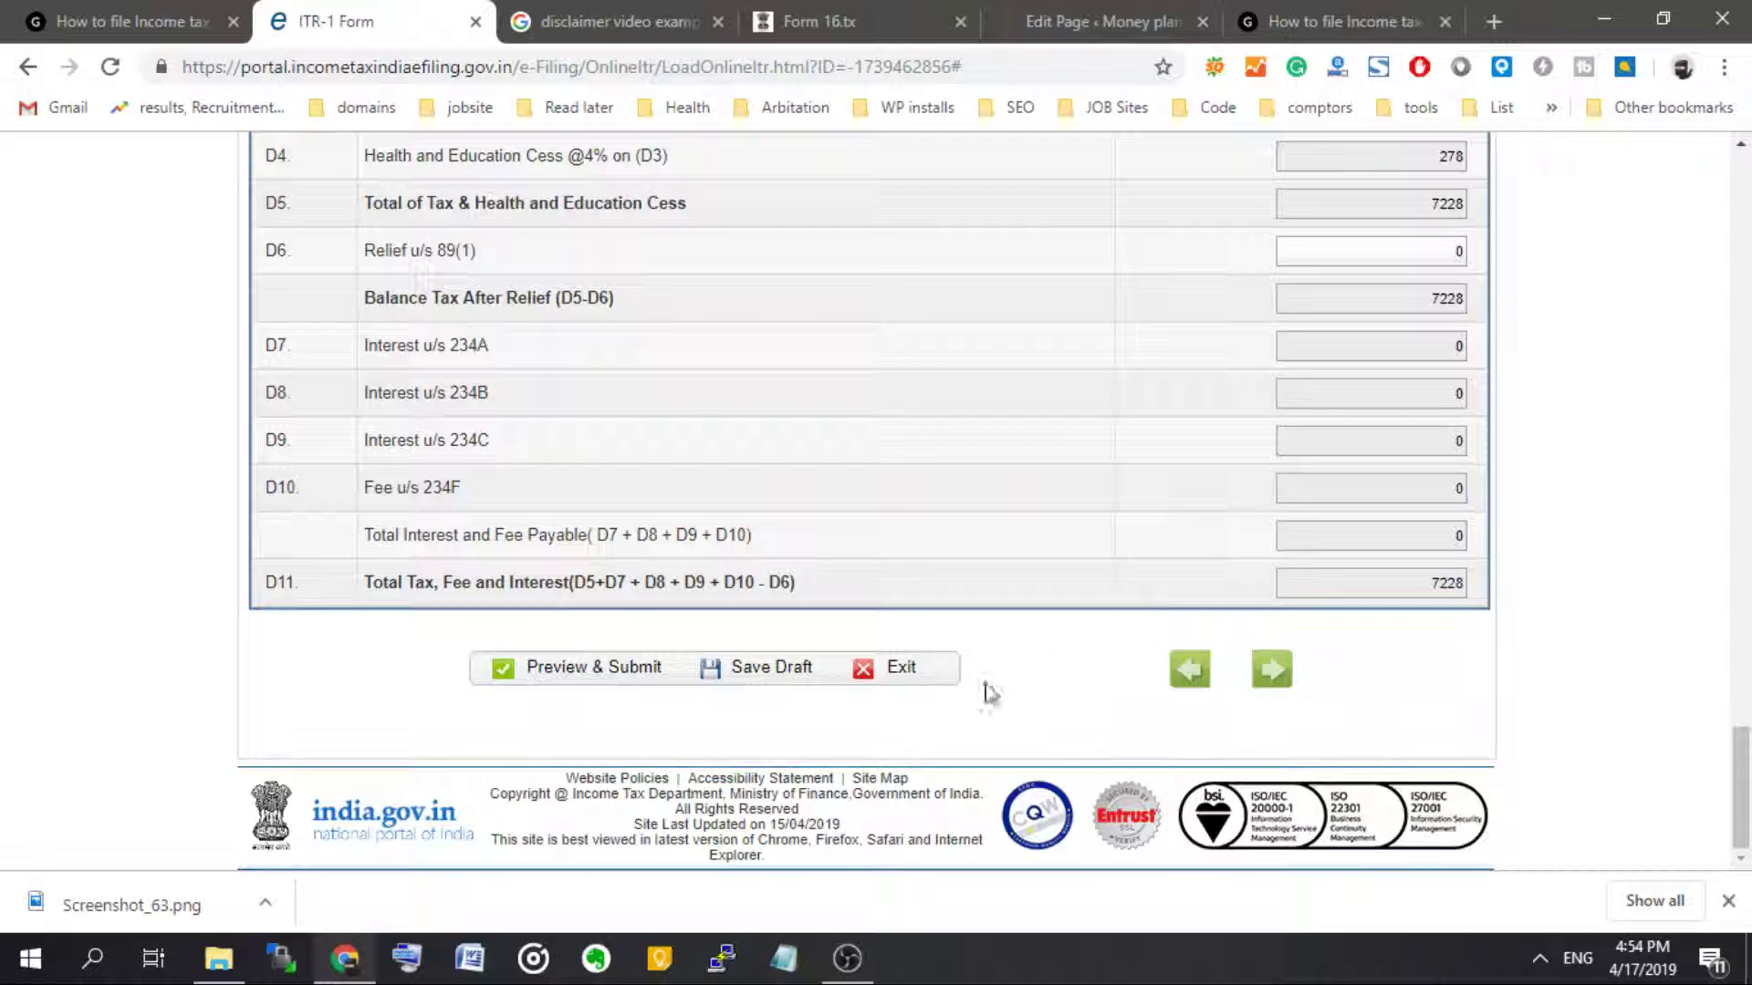
{"action": "double_click", "coordinate": [1449, 582]}
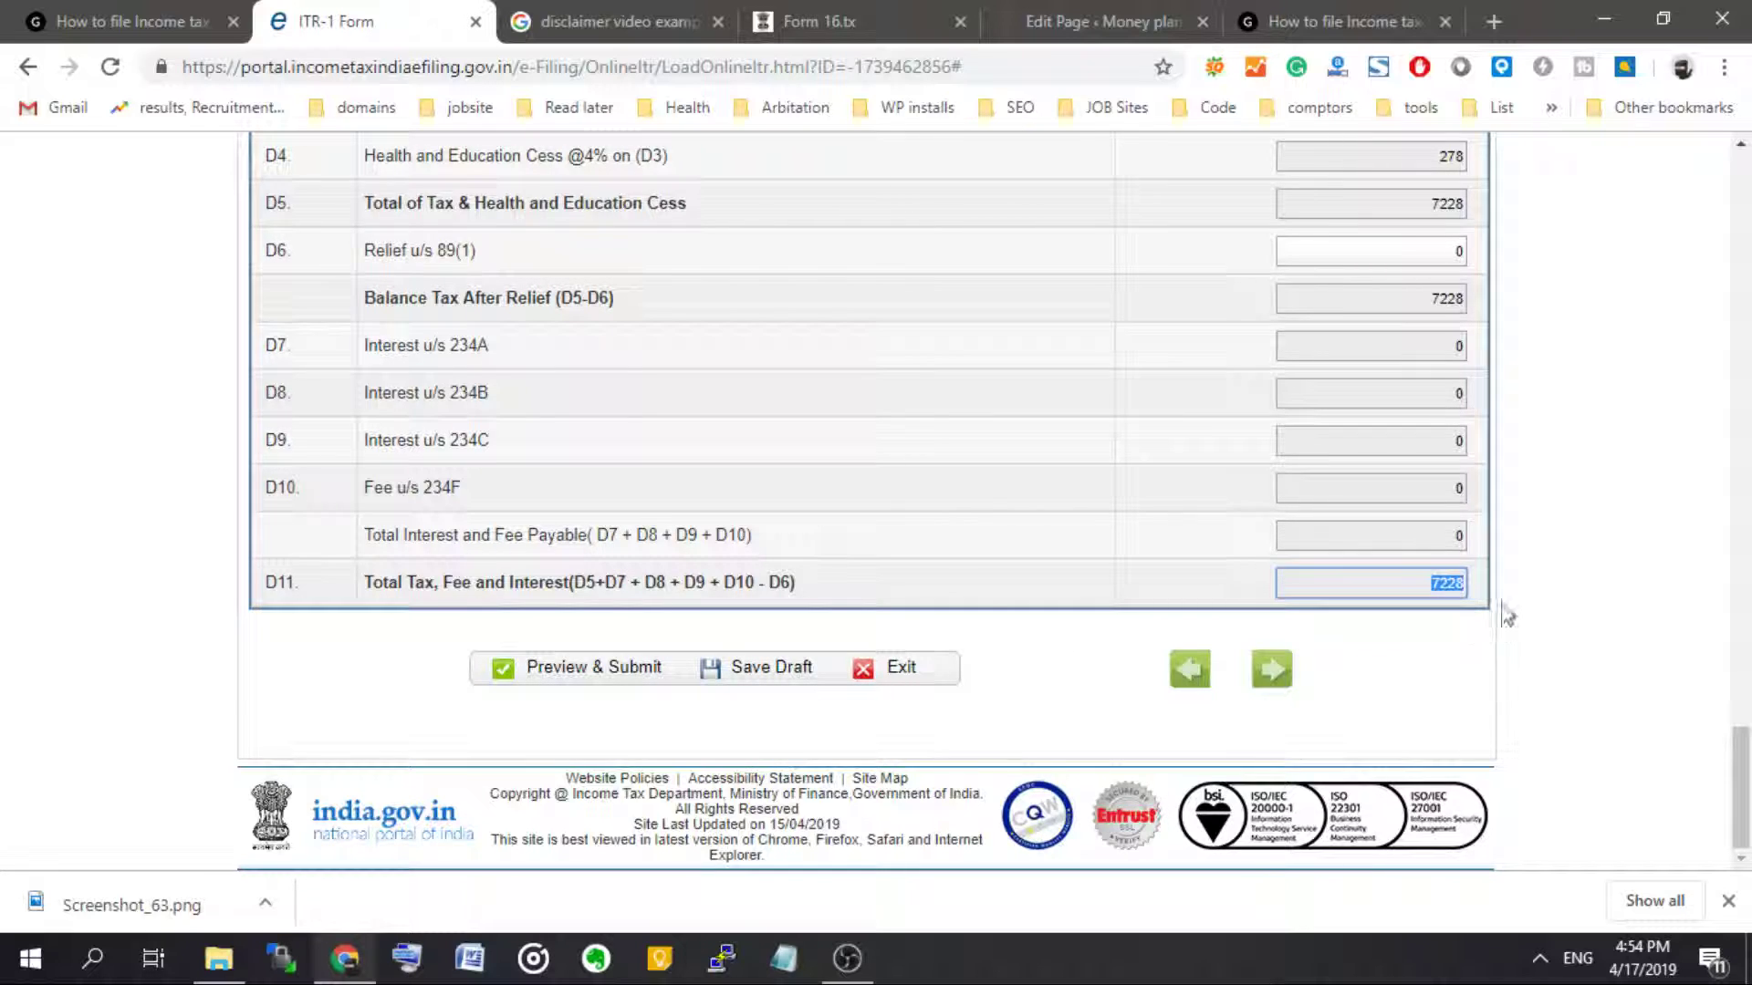
- Examine the TDS schedules for salary, other income and tenant payments in the Tax Details section
{"action": "scroll", "coordinate": [1507, 602], "scroll_direction": "up", "scroll_amount": 20}
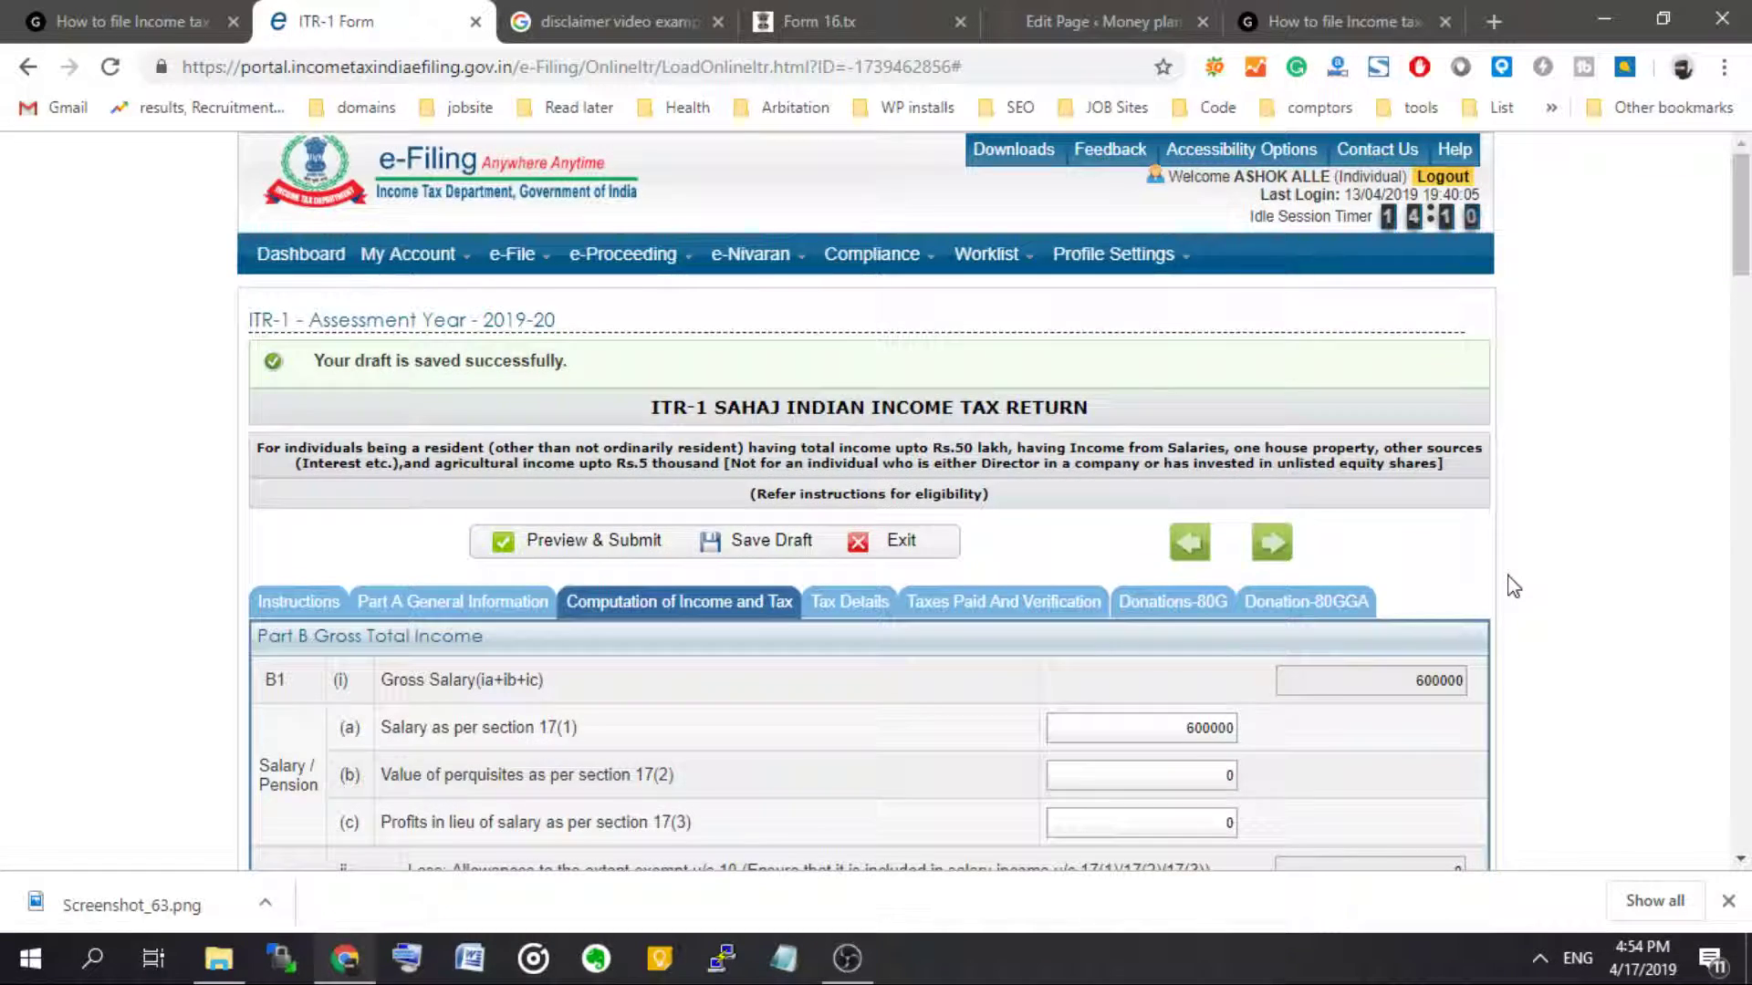
{"action": "scroll", "coordinate": [821, 502], "scroll_direction": "down", "scroll_amount": 2}
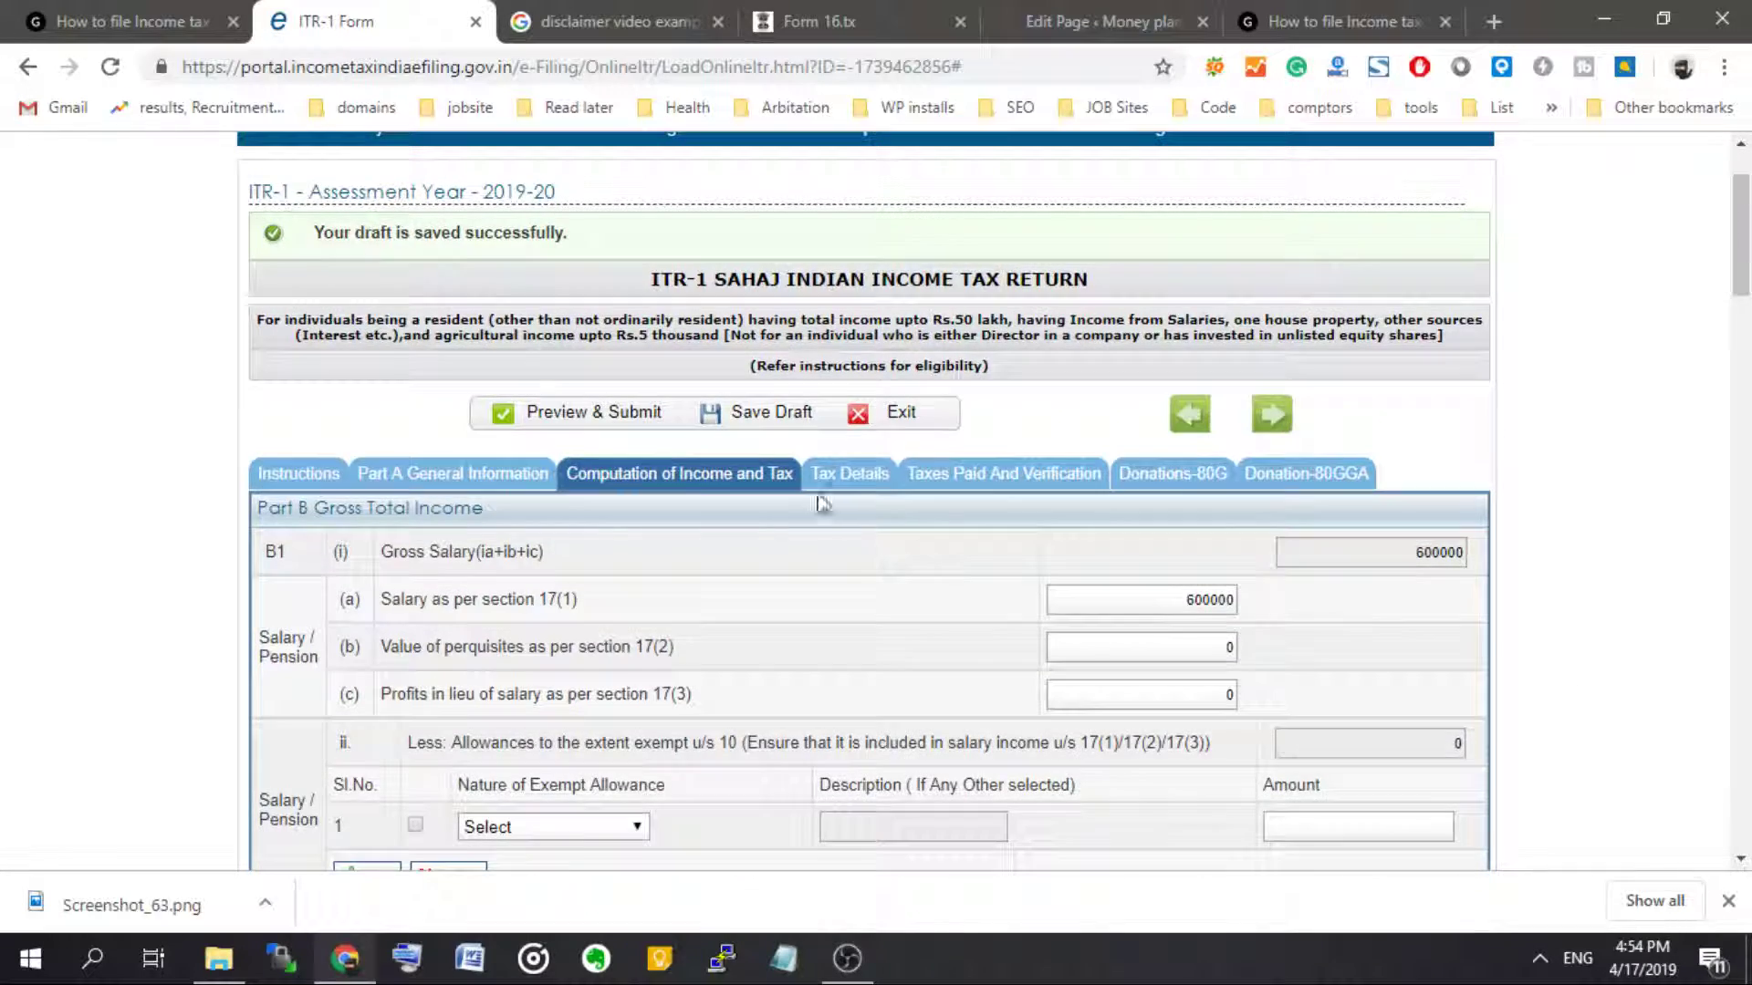
{"action": "left_click", "coordinate": [848, 474]}
{"action": "scroll", "coordinate": [809, 611], "scroll_direction": "down", "scroll_amount": 6}
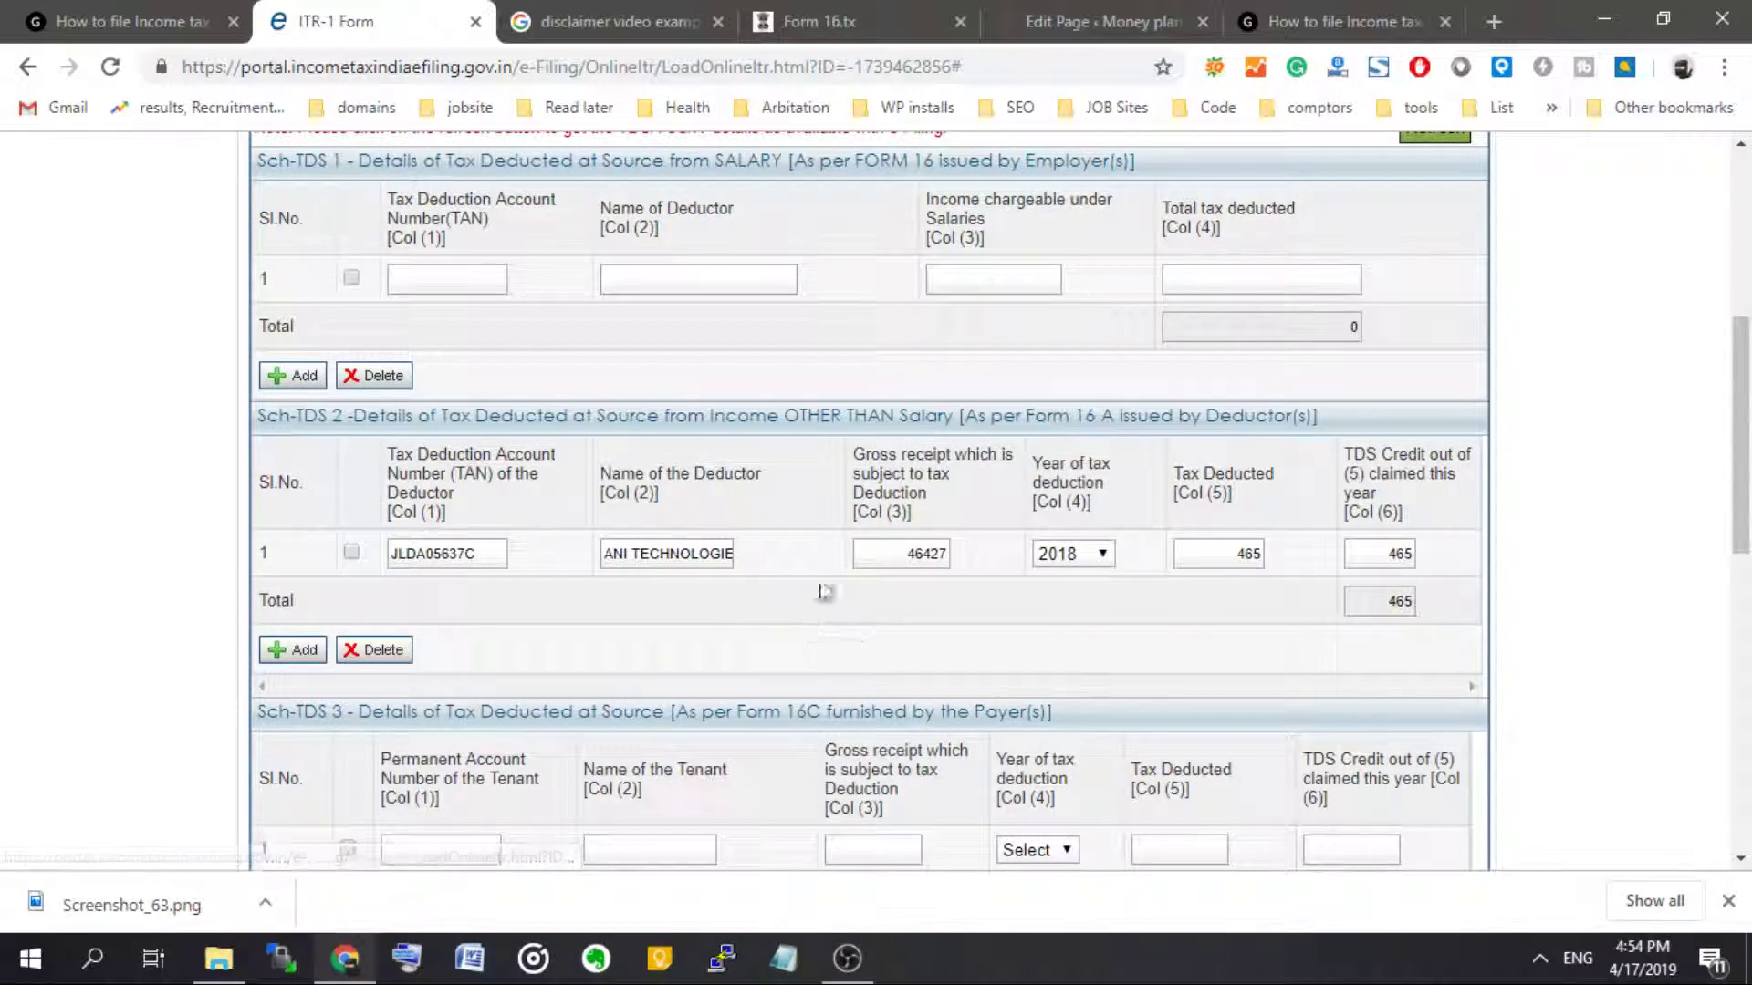
{"action": "scroll", "coordinate": [818, 587], "scroll_direction": "down", "scroll_amount": 10}
{"action": "scroll", "coordinate": [818, 586], "scroll_direction": "up", "scroll_amount": 15}
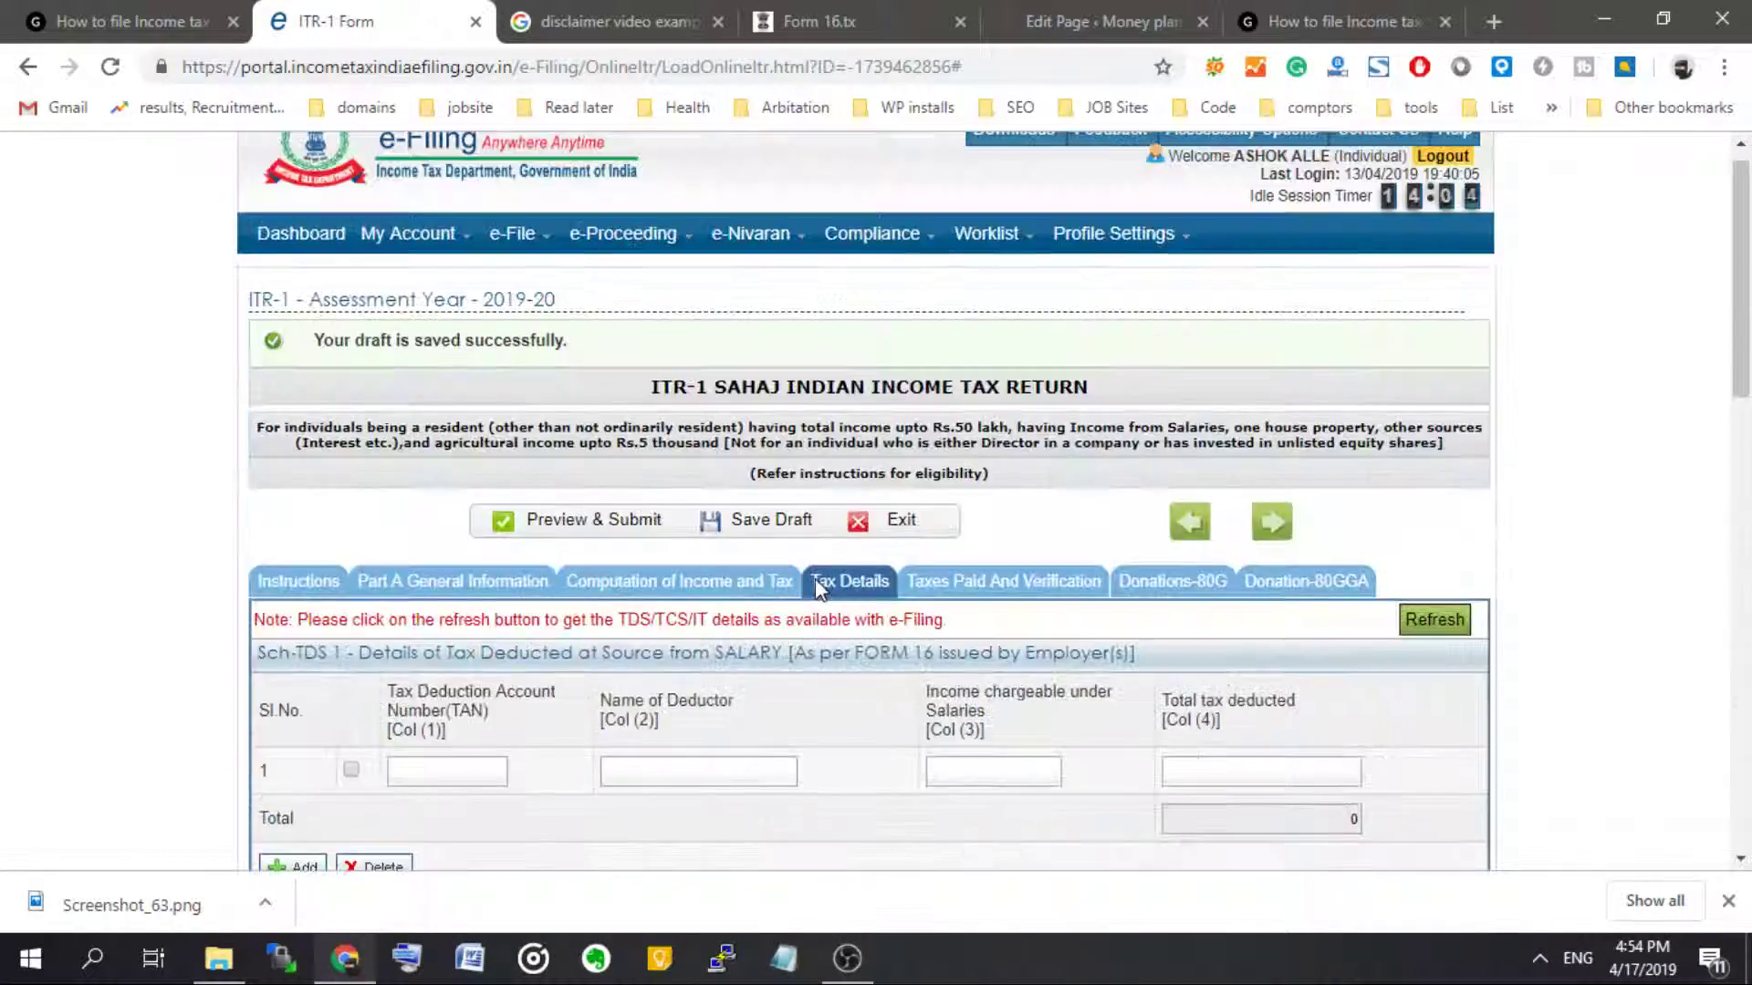
- Check the Taxes Paid And Verification section, open e-Pay Tax for the amount payable and dismiss the save-draft prompt
{"action": "left_click", "coordinate": [954, 581]}
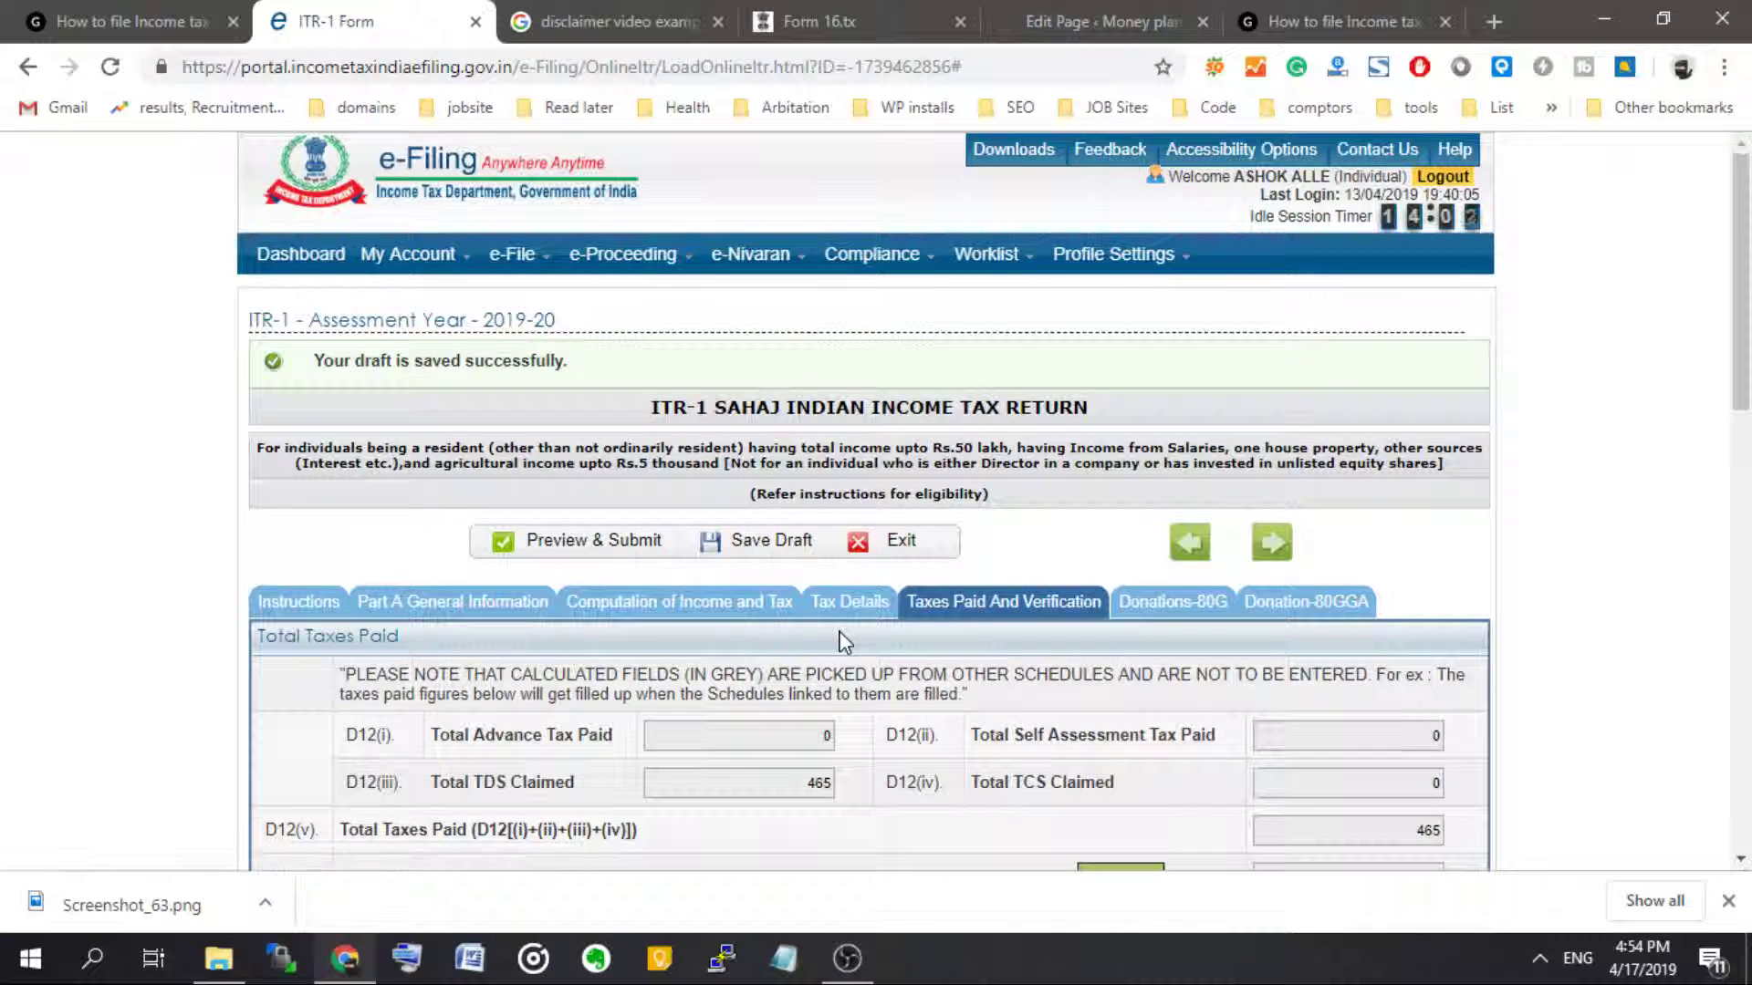
{"action": "scroll", "coordinate": [843, 640], "scroll_direction": "down", "scroll_amount": 4}
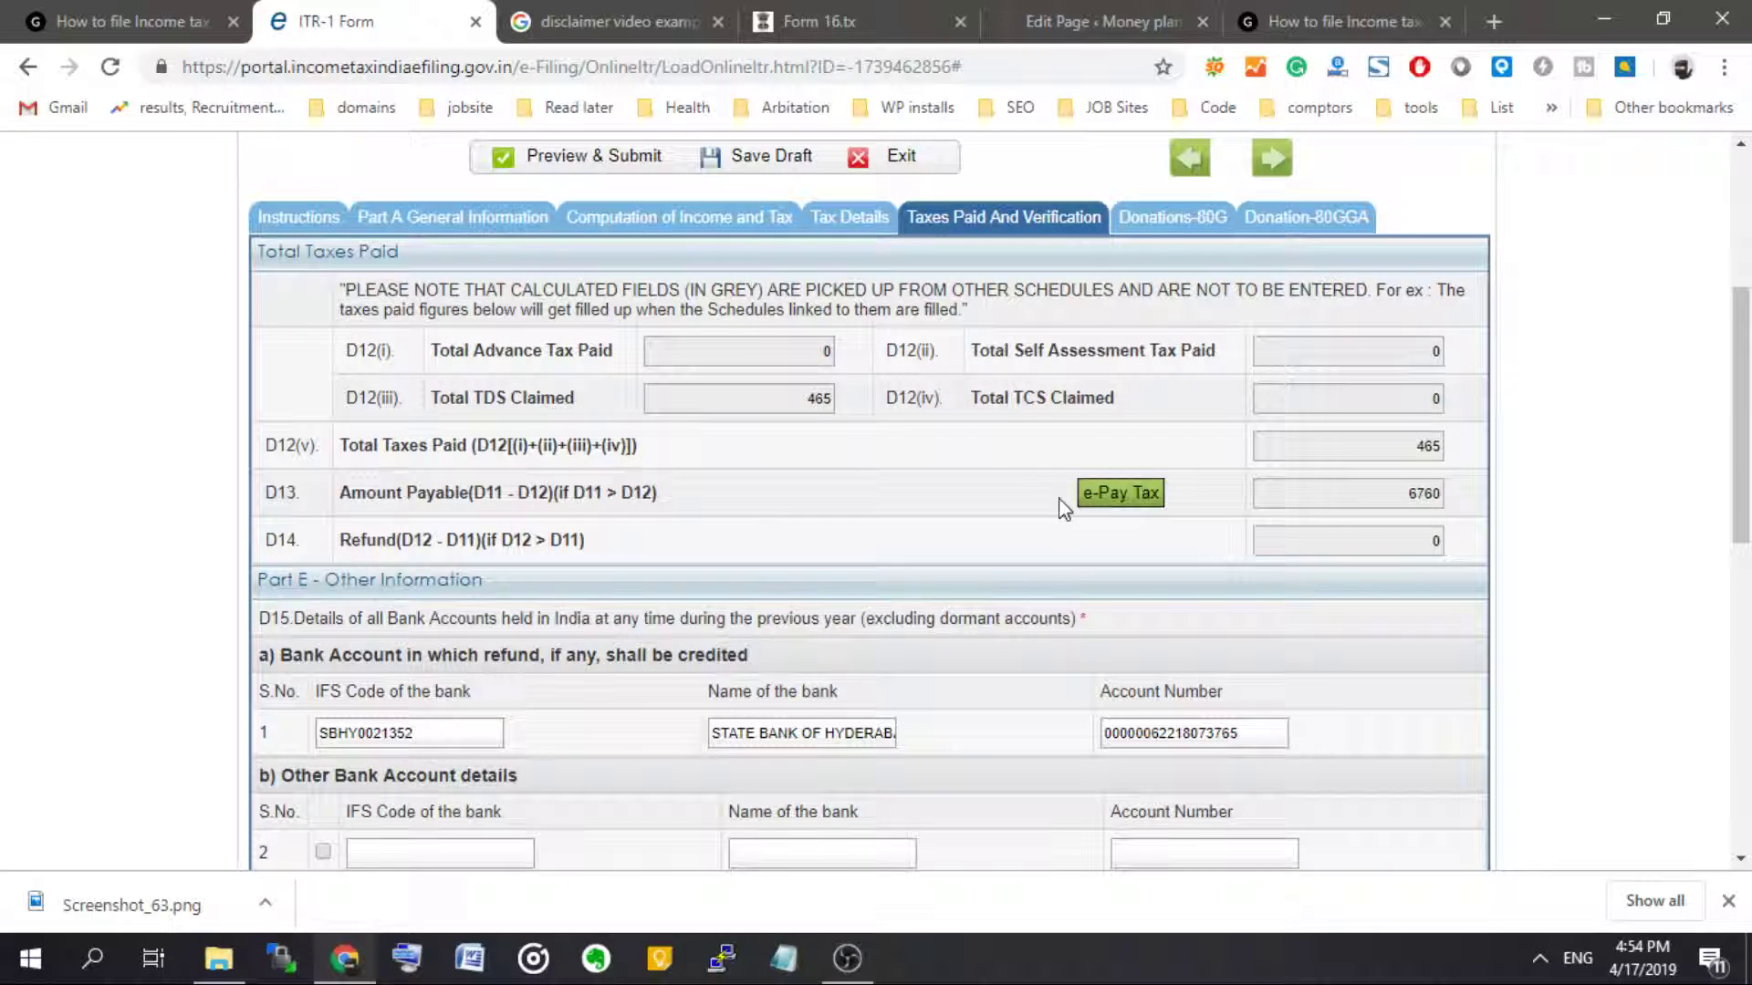
{"action": "left_click", "coordinate": [1132, 497]}
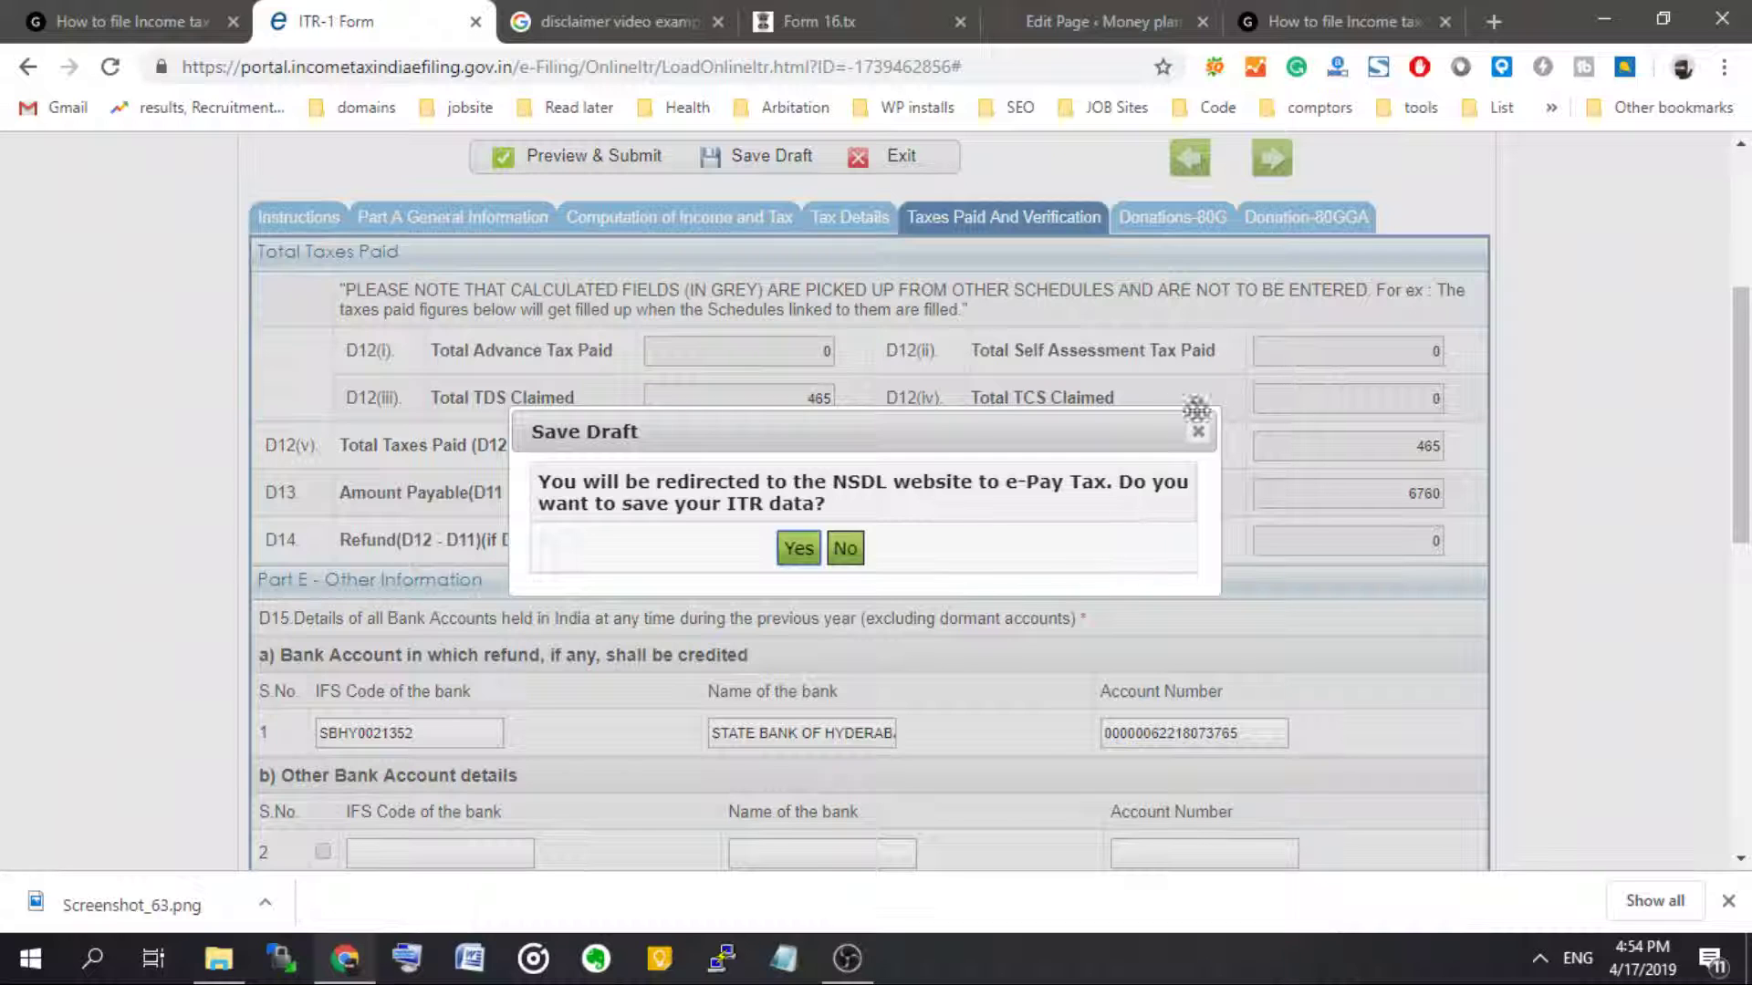
{"action": "left_click", "coordinate": [1197, 431]}
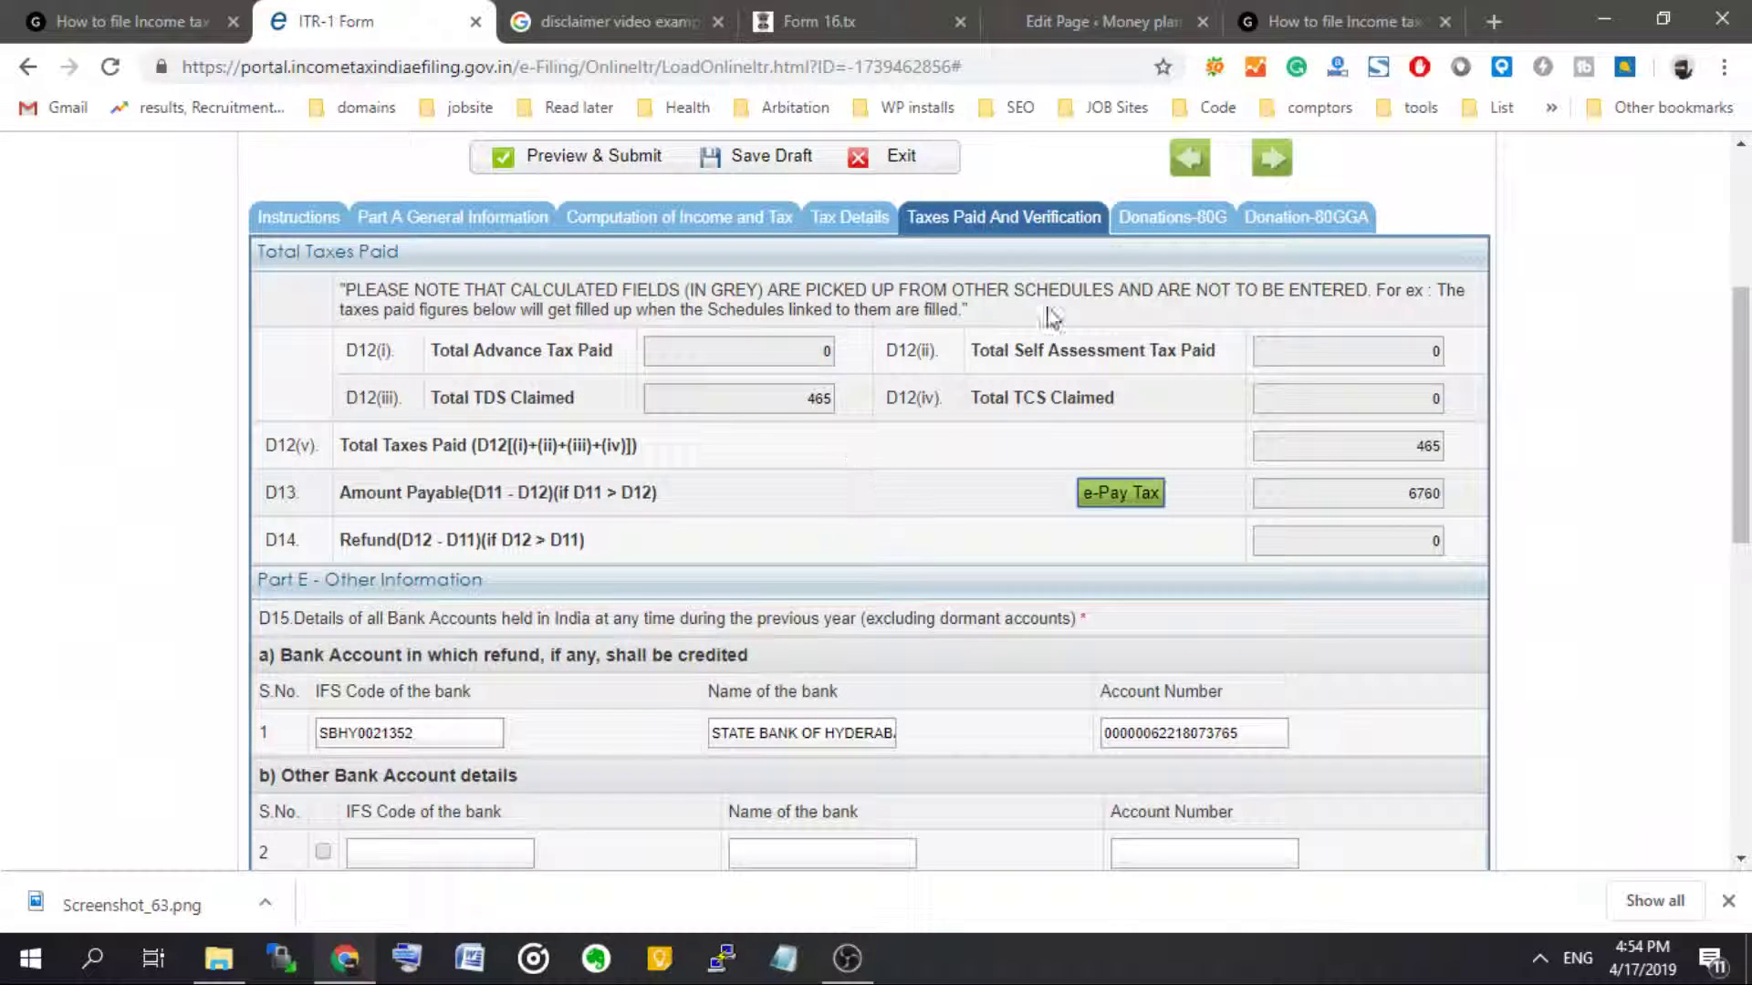
- Look through the Donations-80G, Taxes Paid And Verification and Tax Details sections
{"action": "left_click", "coordinate": [1172, 228]}
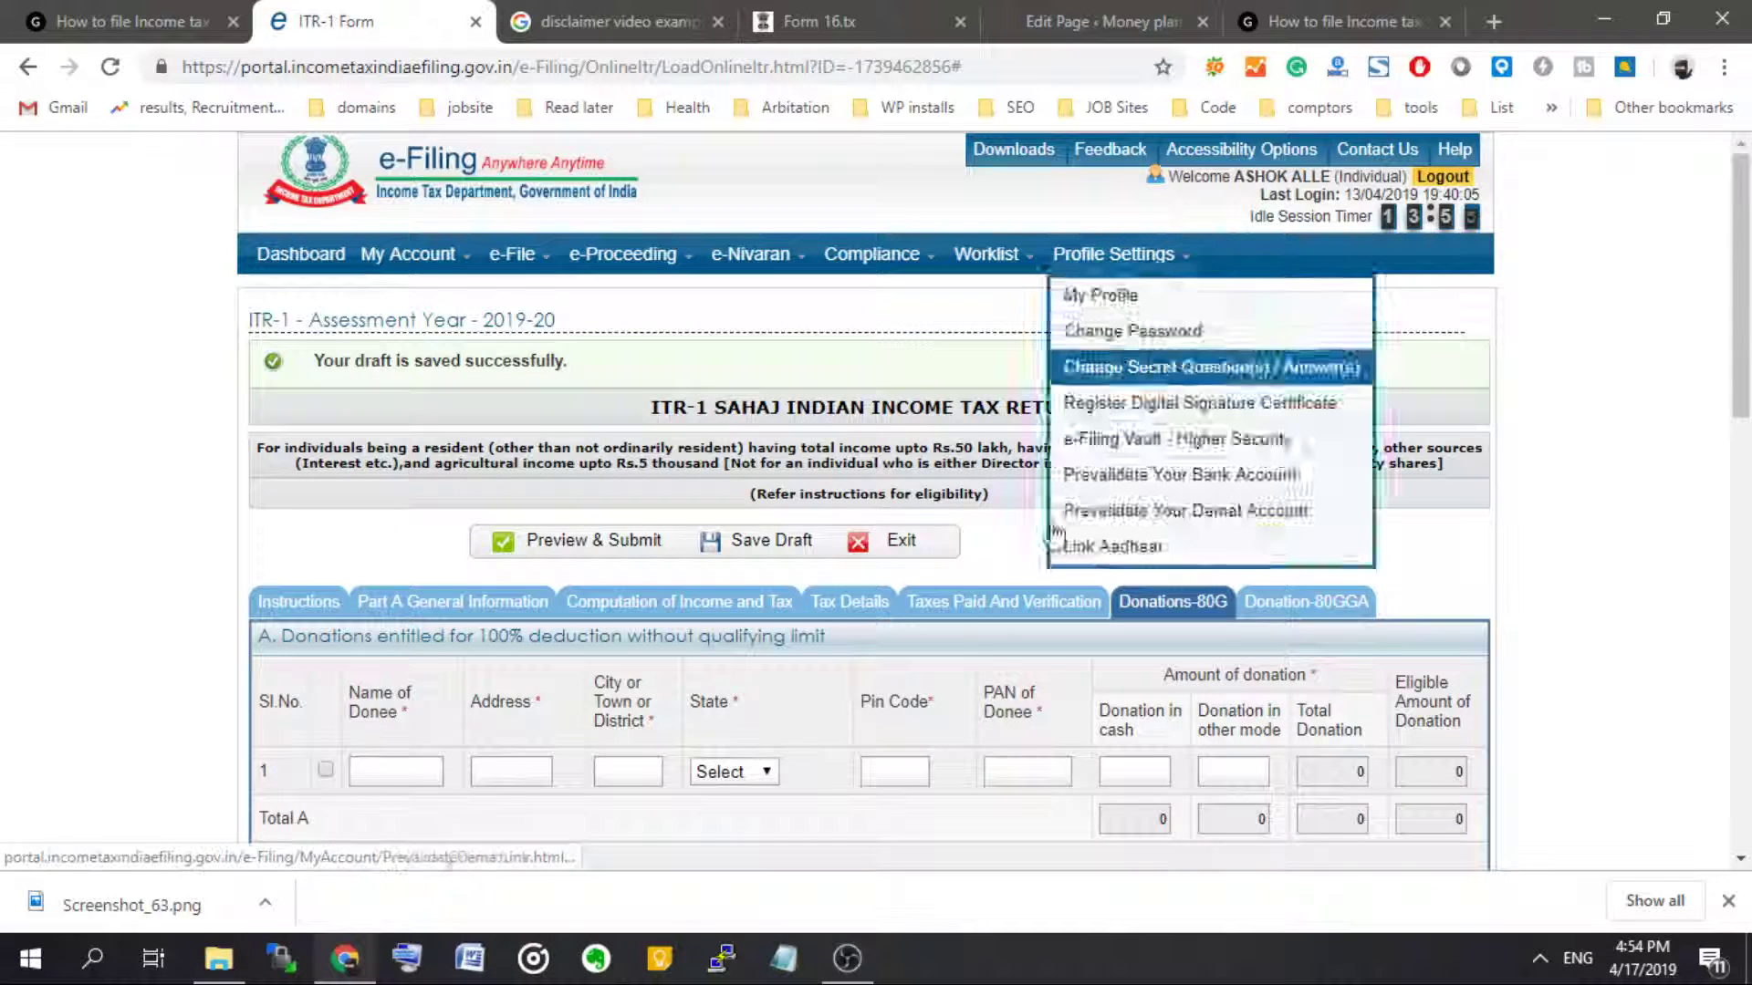
{"action": "left_click", "coordinate": [981, 607]}
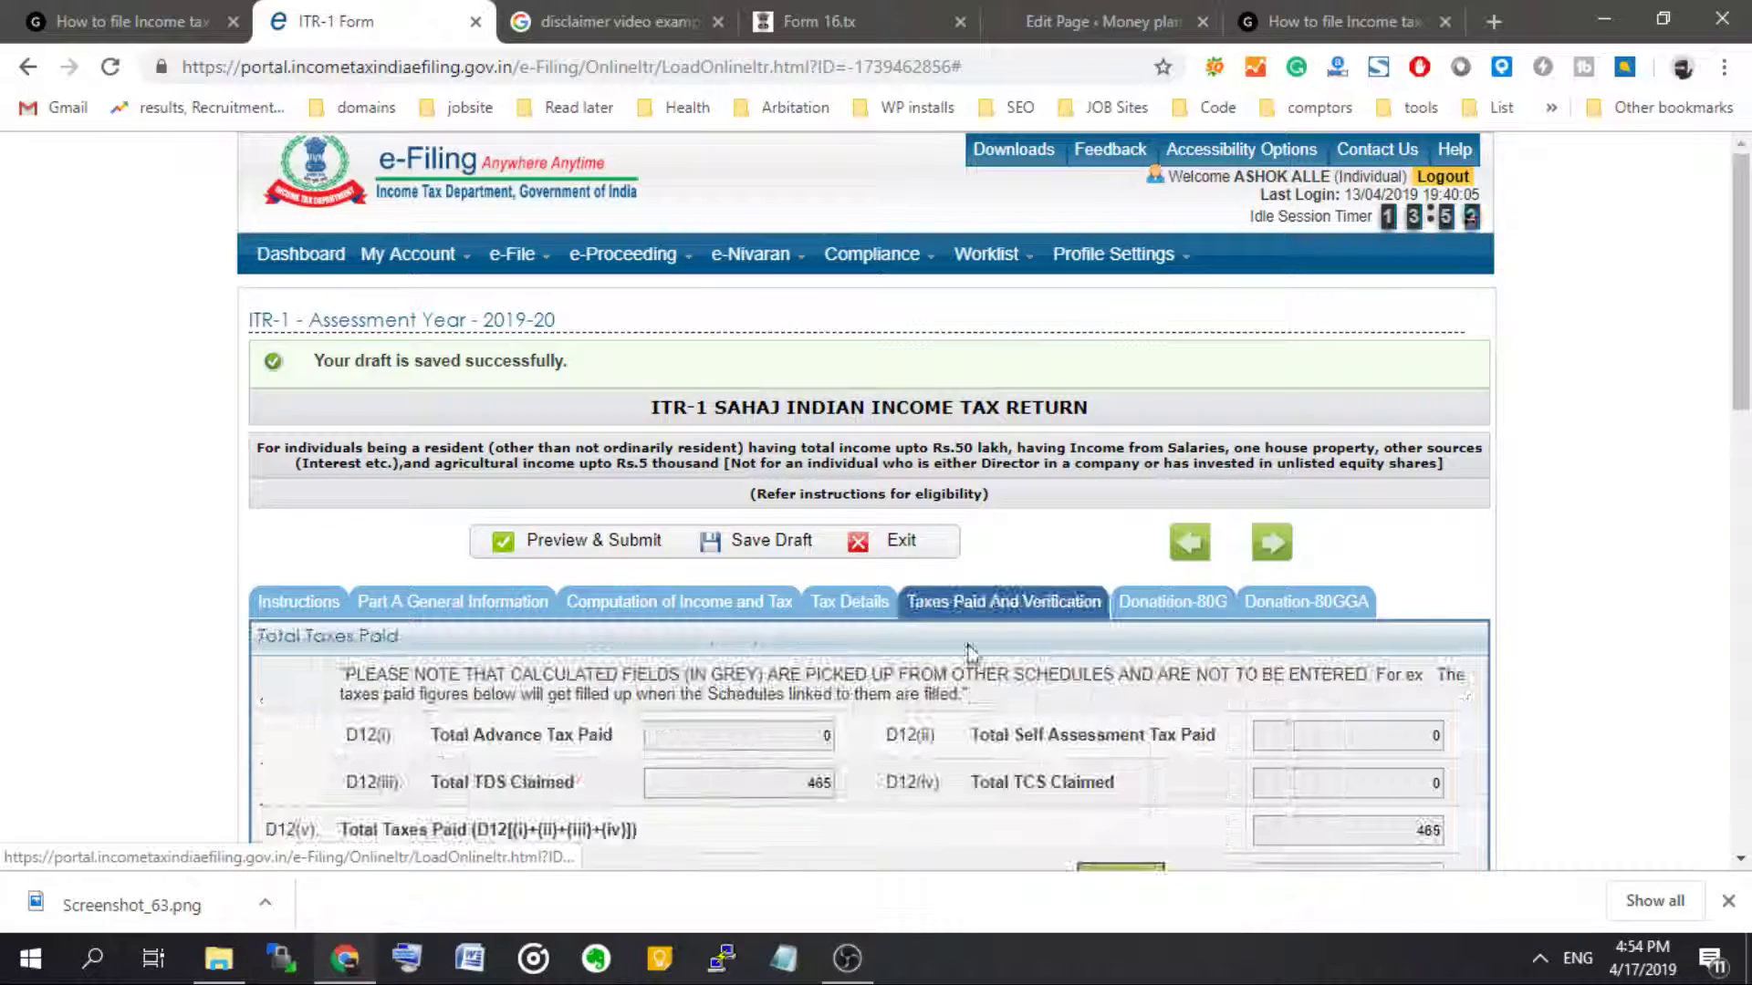
{"action": "left_click", "coordinate": [832, 604]}
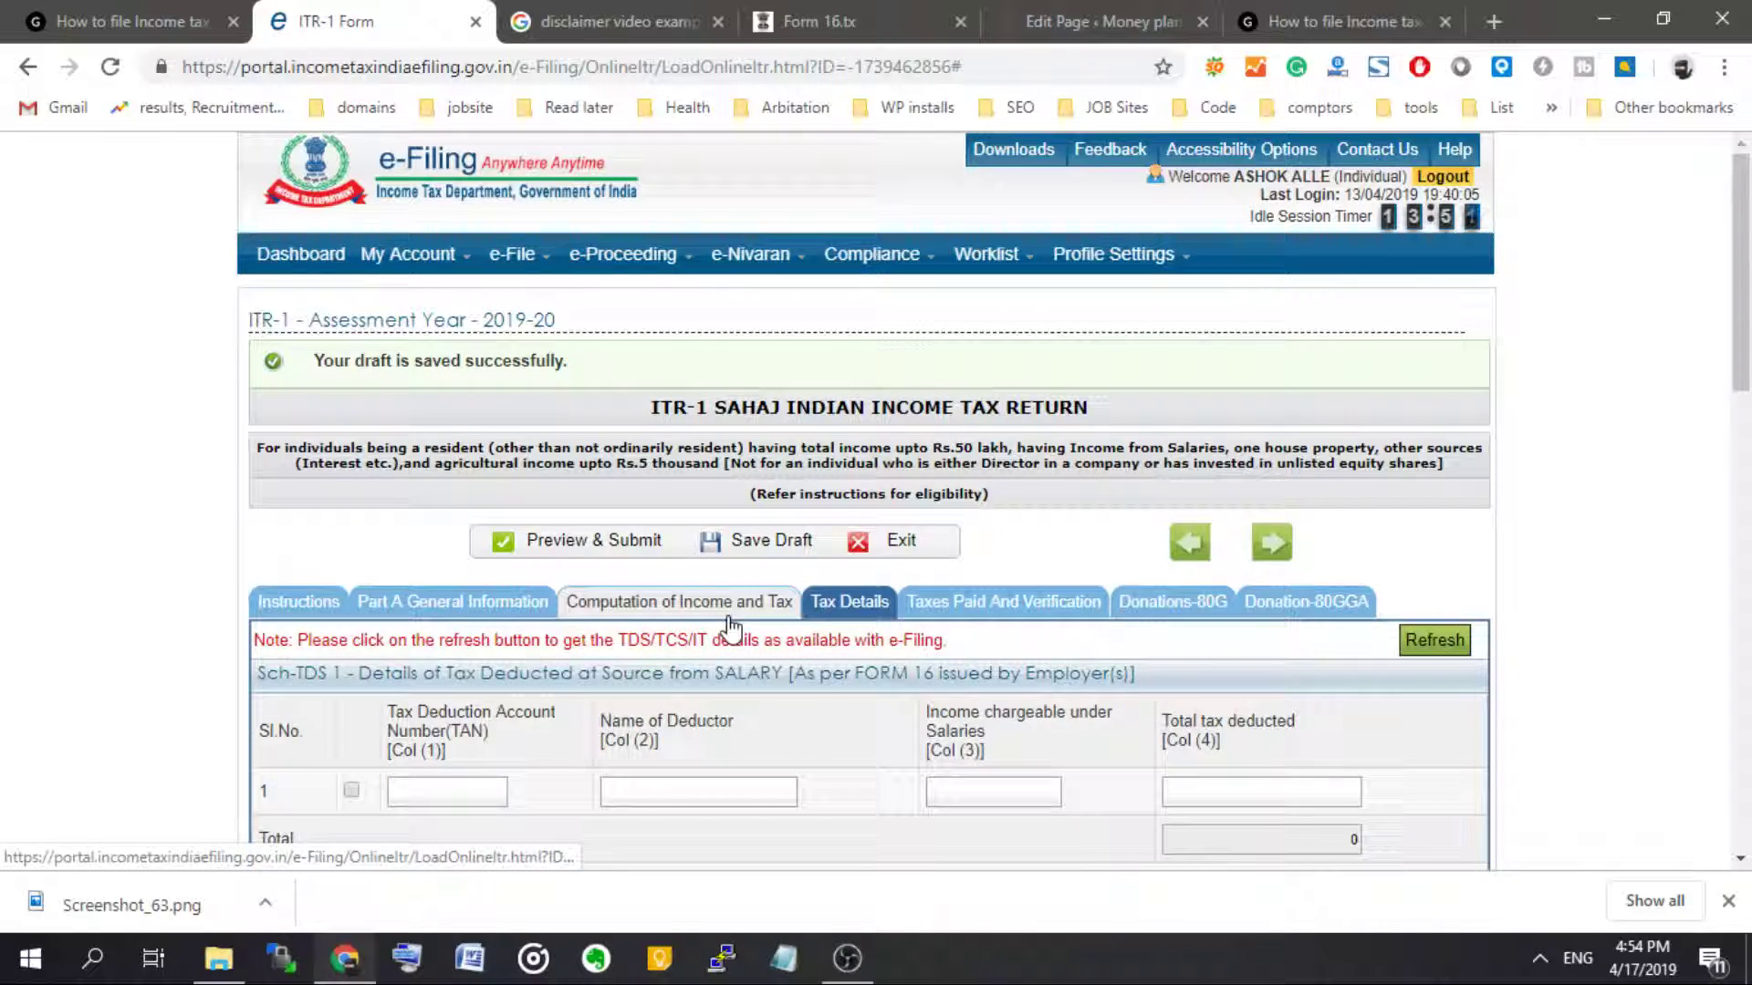
- Return to Computation of Income and Tax and request the preview and submission of the return
{"action": "left_click", "coordinate": [729, 620]}
{"action": "scroll", "coordinate": [844, 648], "scroll_direction": "down", "scroll_amount": 20}
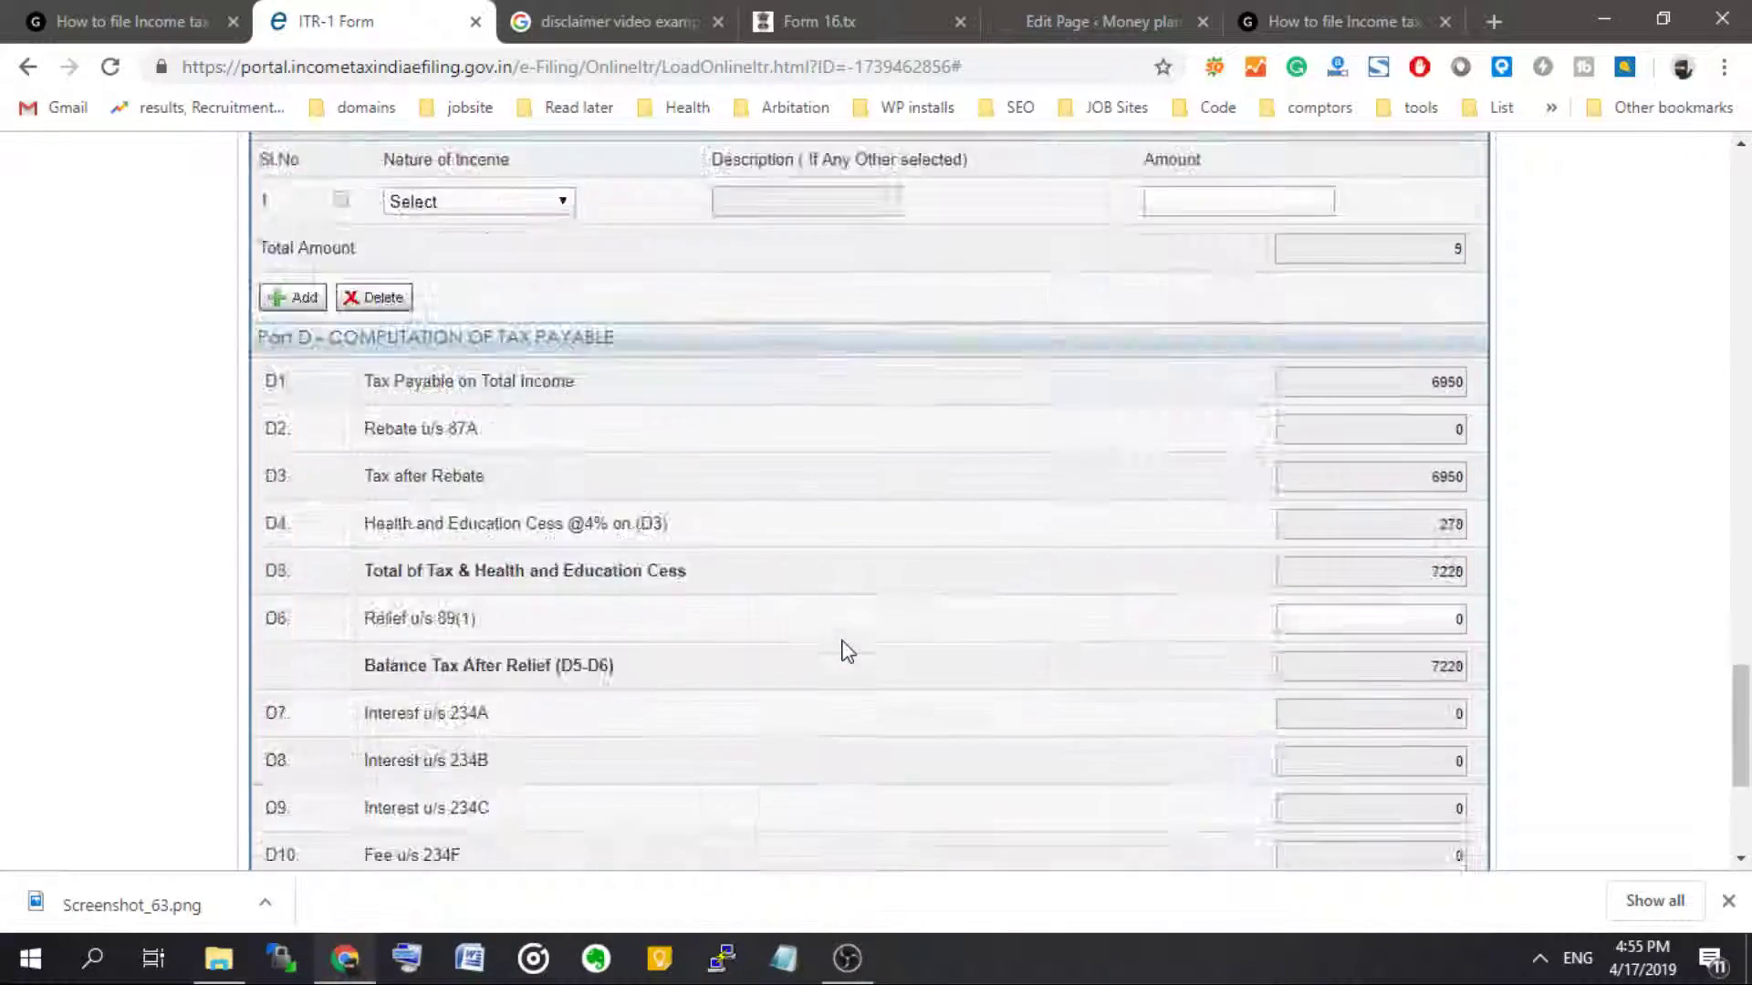
{"action": "scroll", "coordinate": [844, 647], "scroll_direction": "down", "scroll_amount": 5}
{"action": "left_click", "coordinate": [647, 683]}
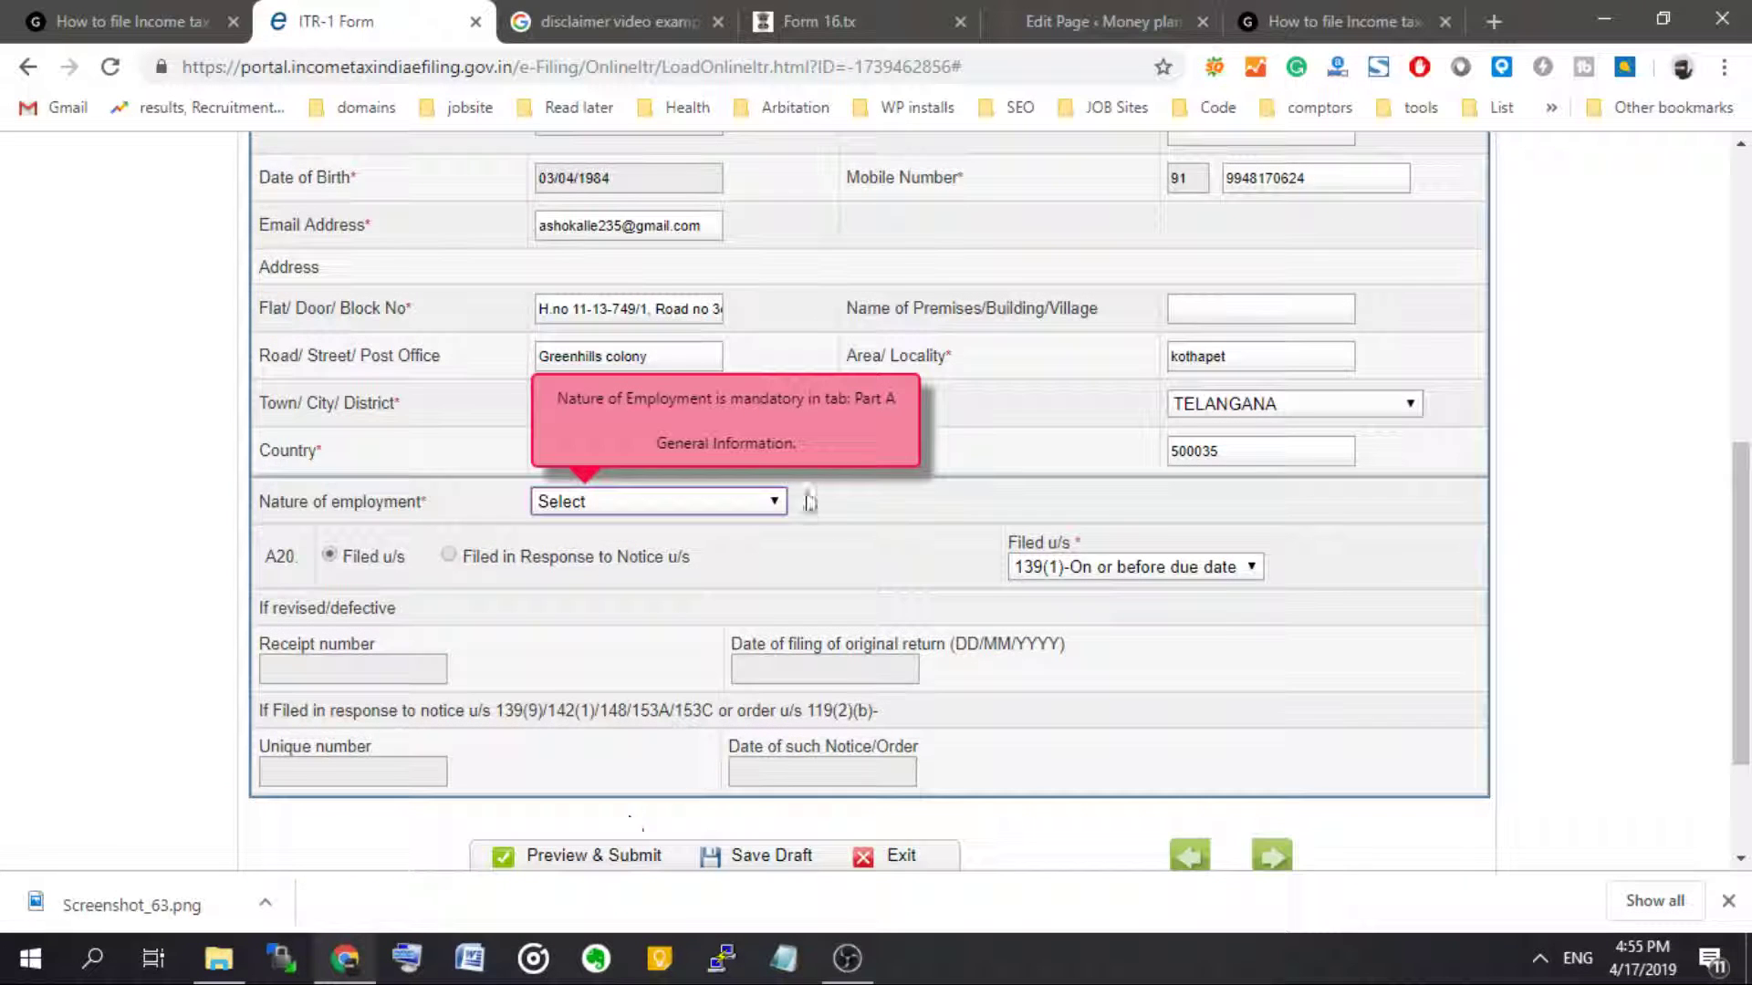
- Set the nature of employment to Others and request the preview and submission of the return again
{"action": "left_click", "coordinate": [698, 504]}
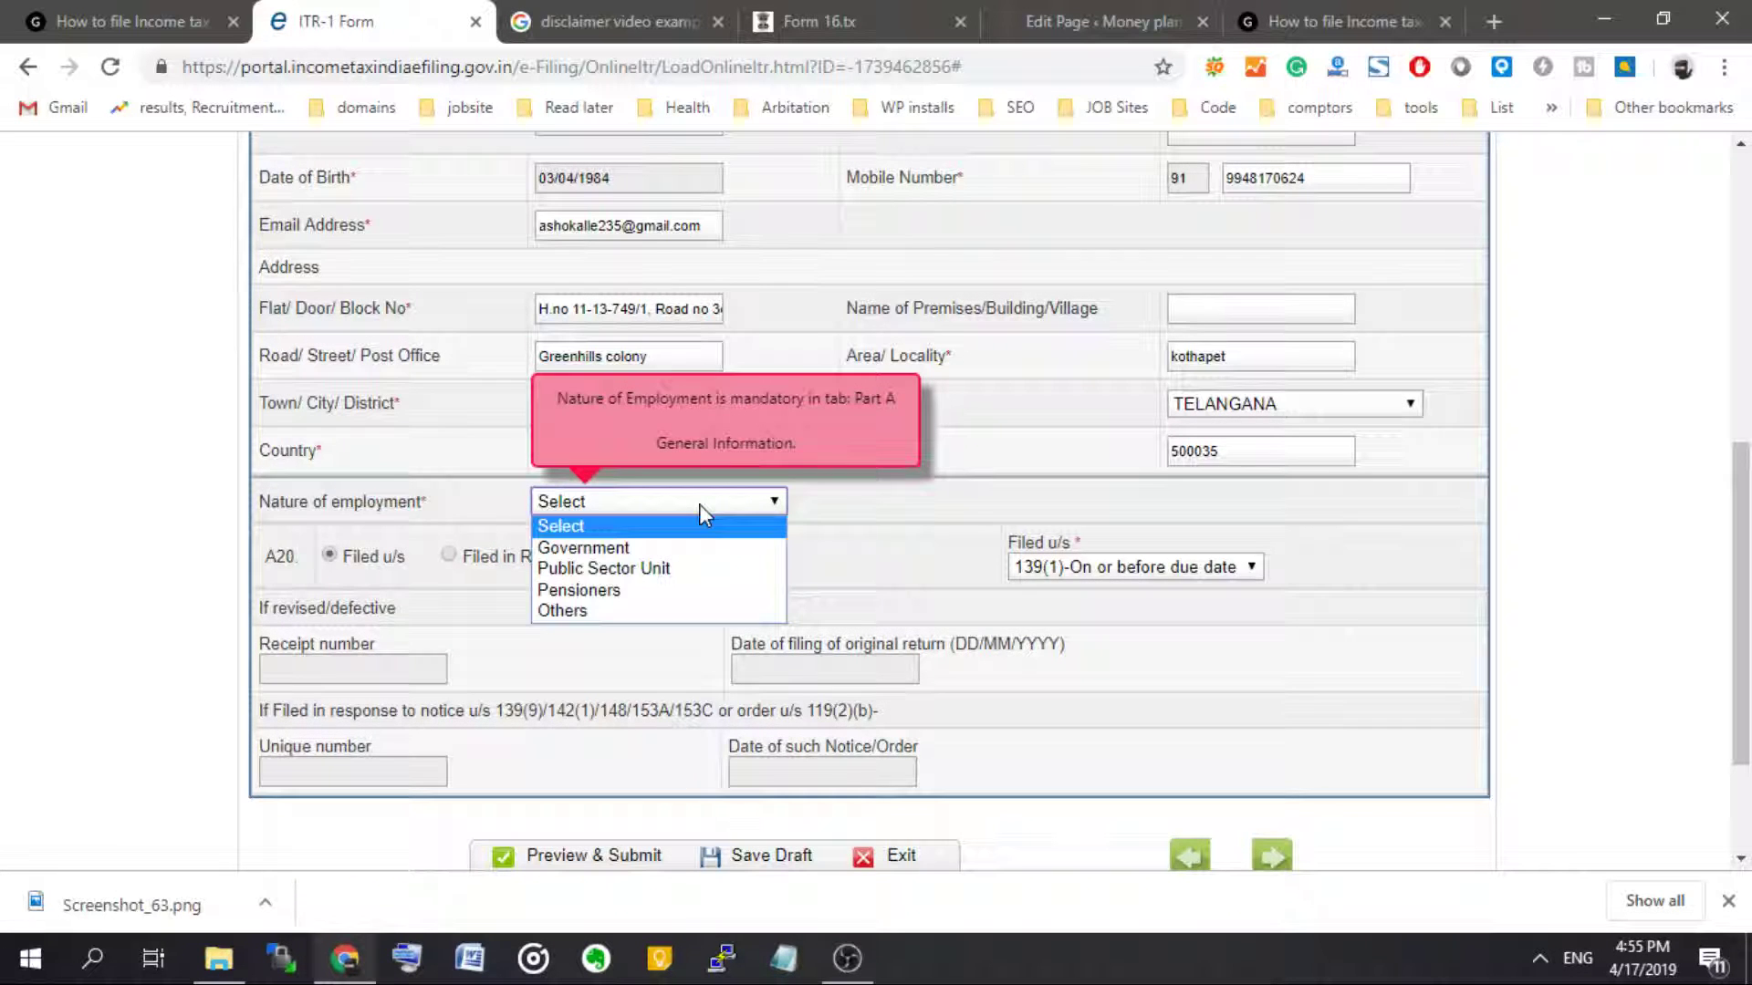
{"action": "left_click", "coordinate": [642, 618]}
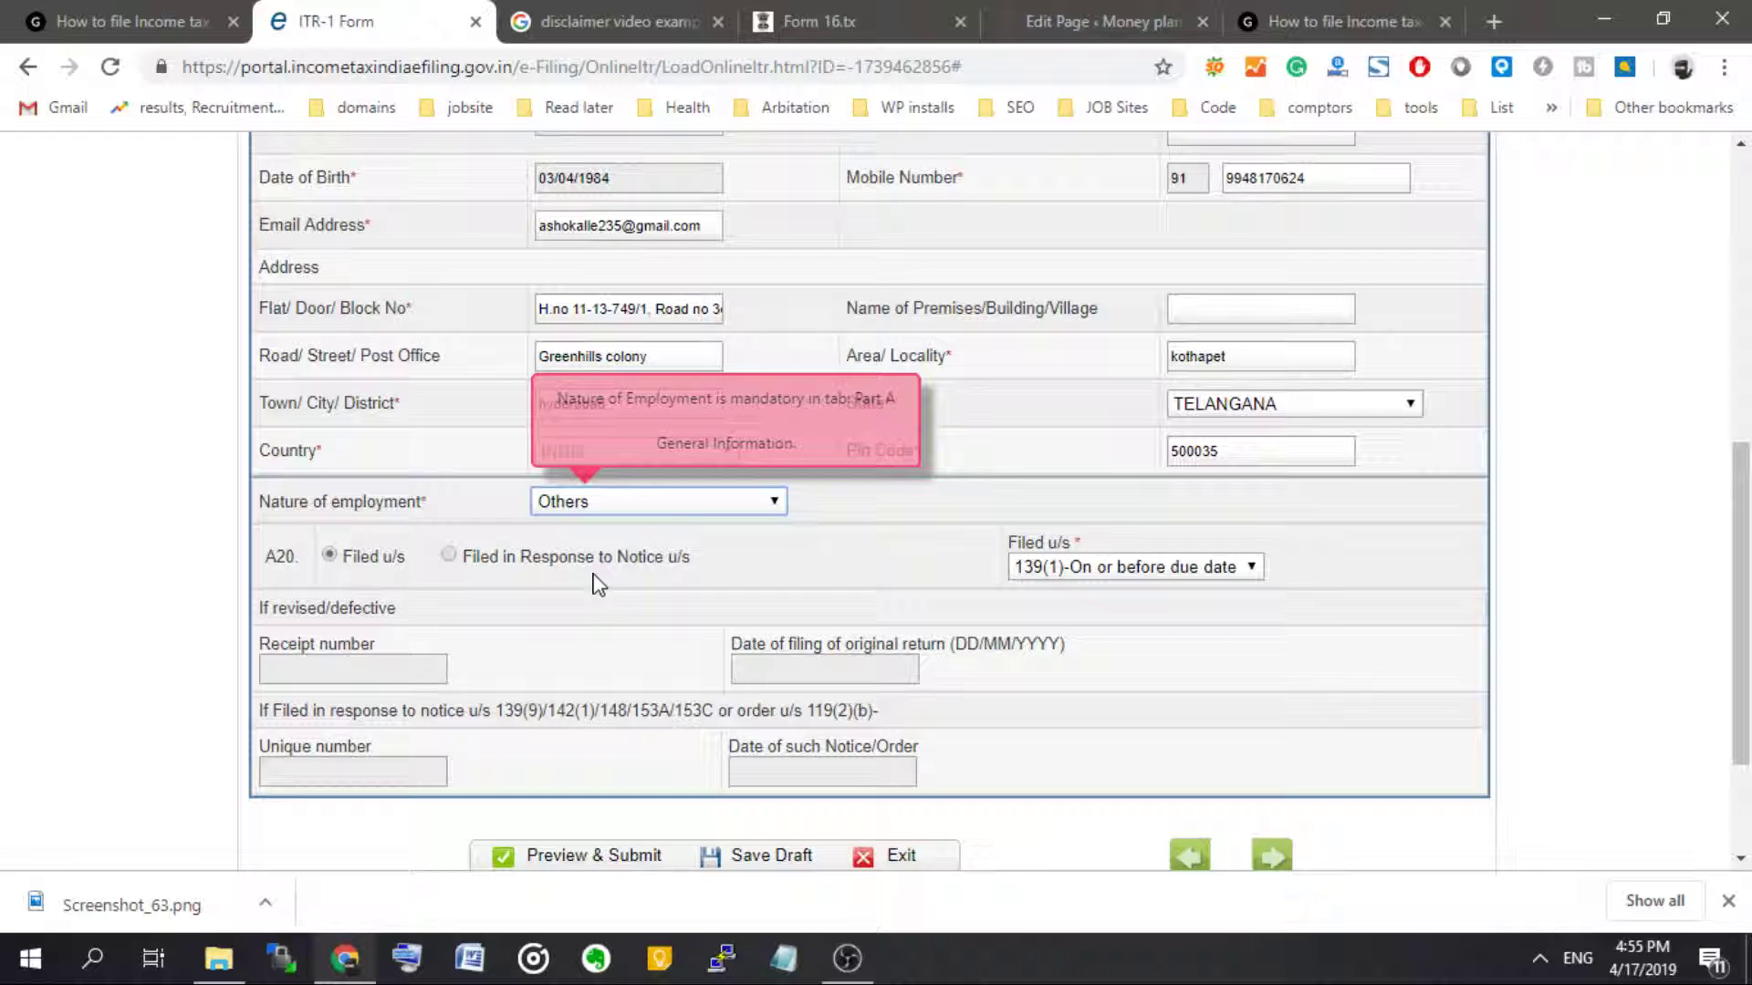
{"action": "left_click", "coordinate": [693, 514]}
{"action": "left_click", "coordinate": [164, 566]}
{"action": "scroll", "coordinate": [164, 566], "scroll_direction": "down", "scroll_amount": 2}
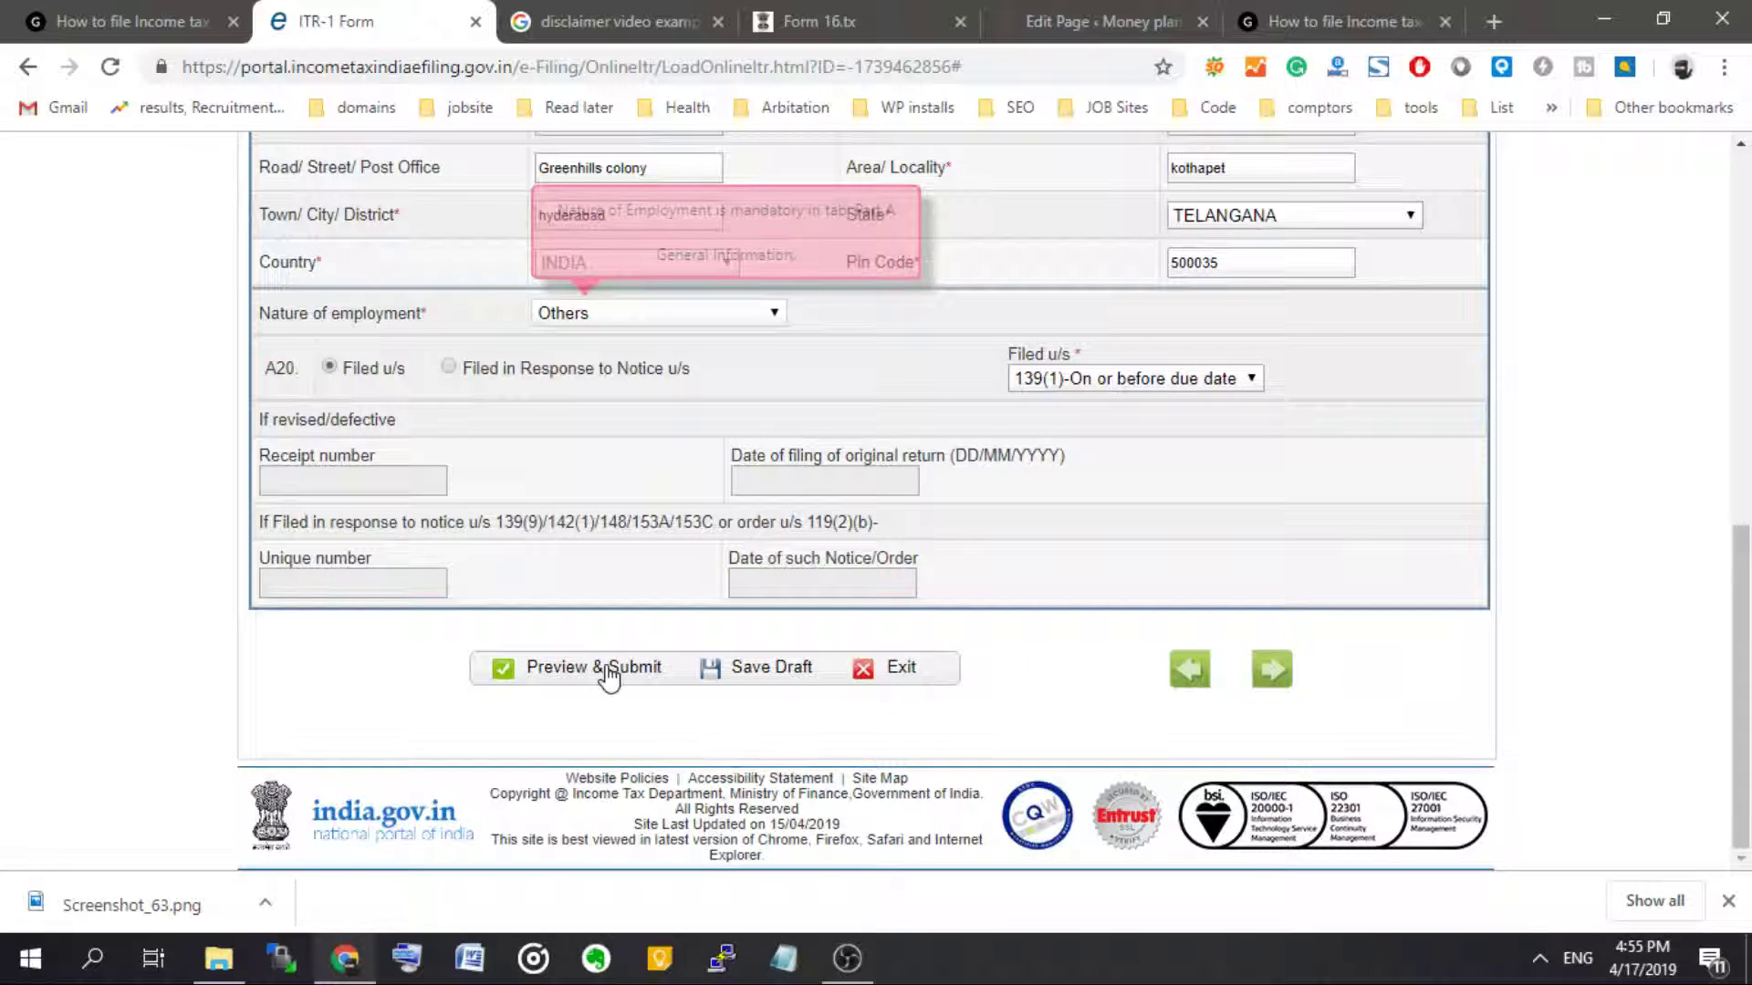
{"action": "left_click", "coordinate": [716, 671]}
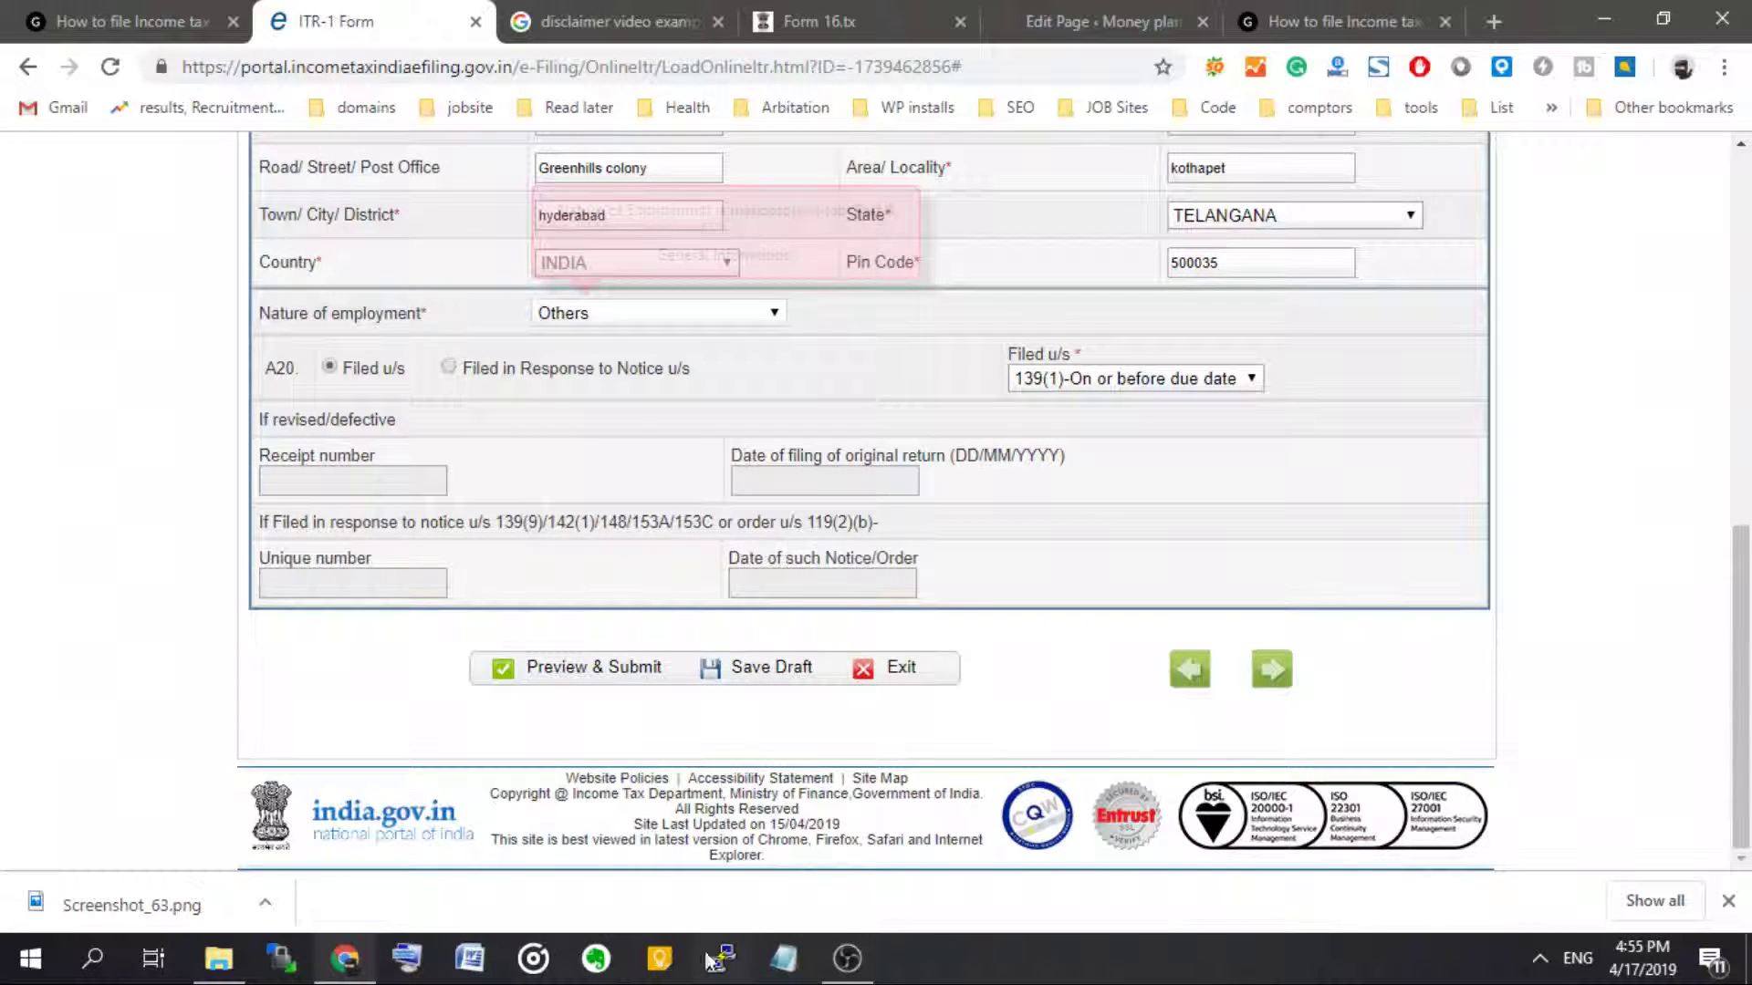
{"action": "left_click", "coordinate": [547, 681]}
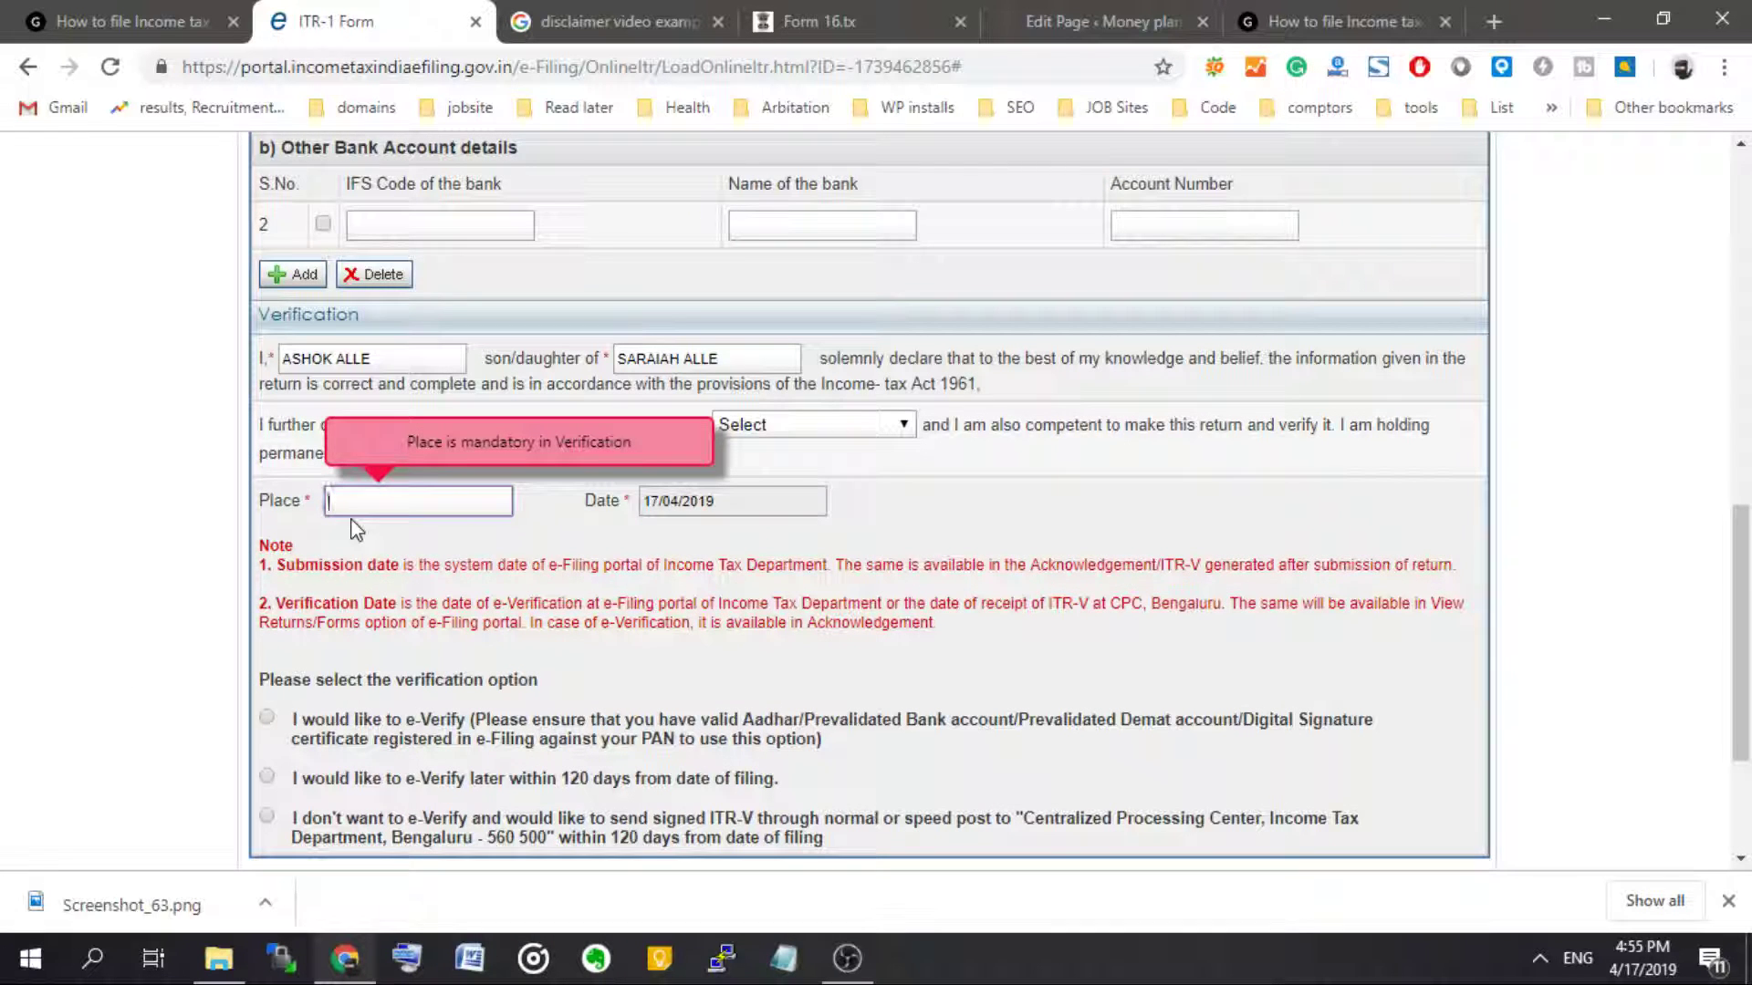
- Fill in the verification with HYDE as the place and Self as the capacity, and request the preview and submission
{"action": "type", "text": "hy"}
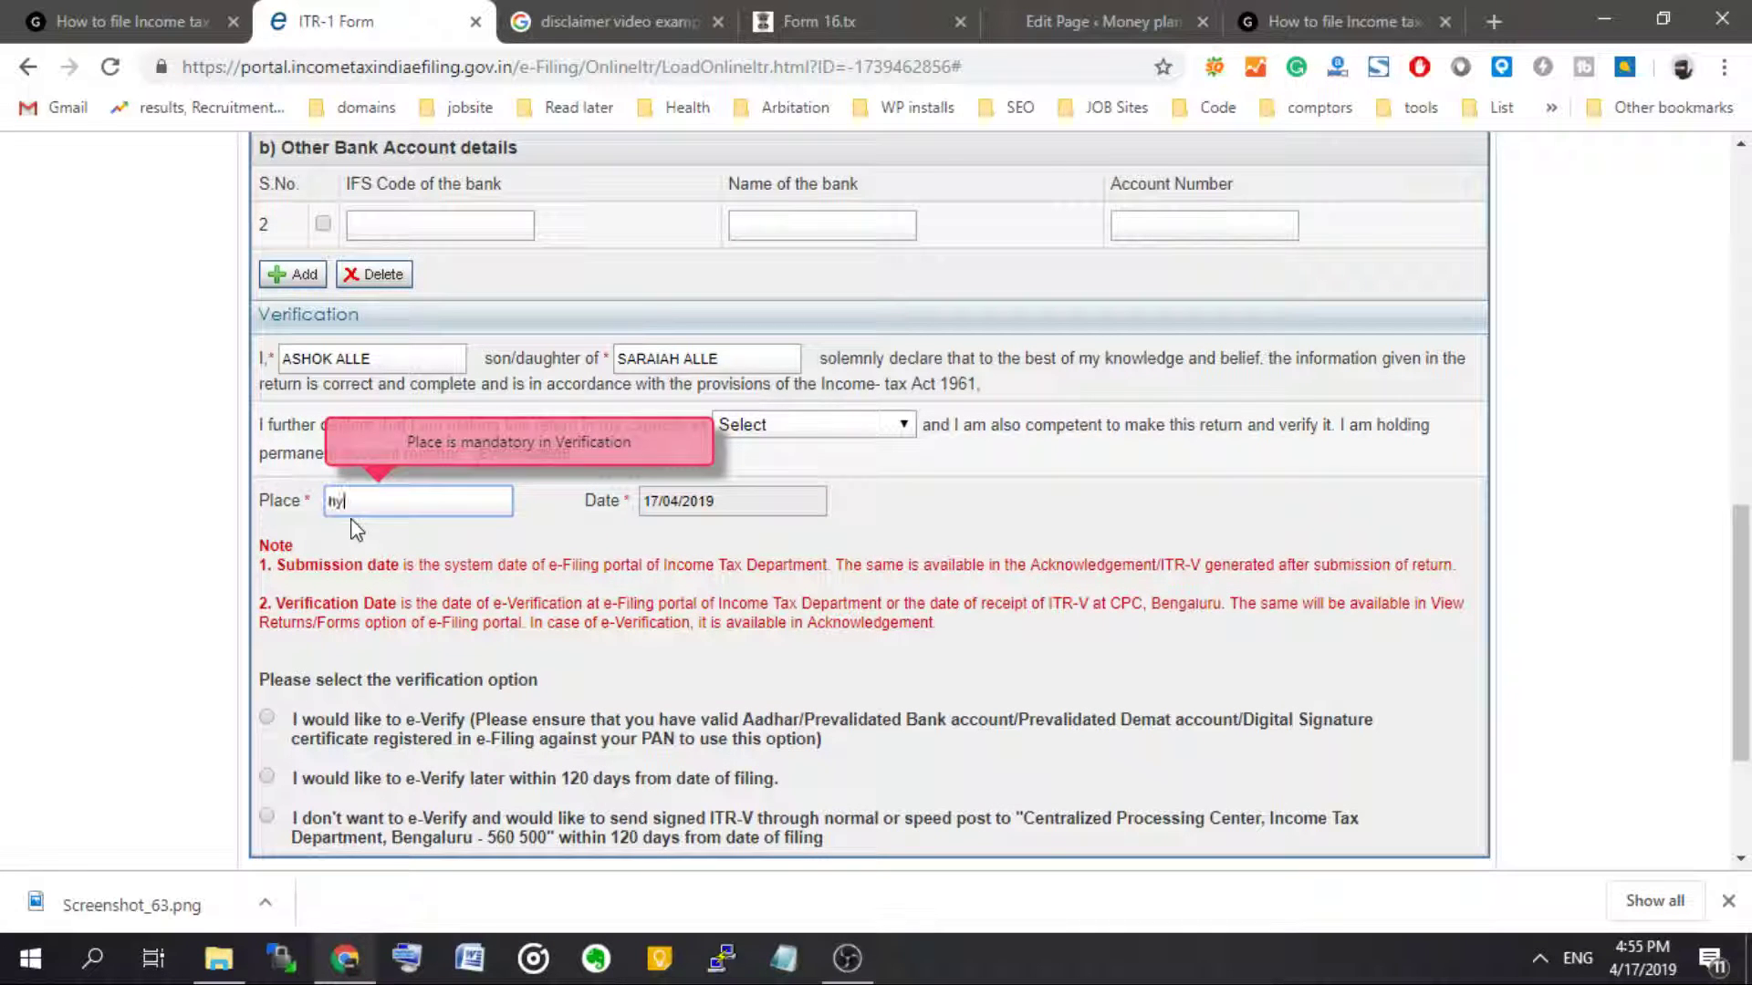
{"action": "type", "text": "de"}
{"action": "left_click", "coordinate": [832, 427]}
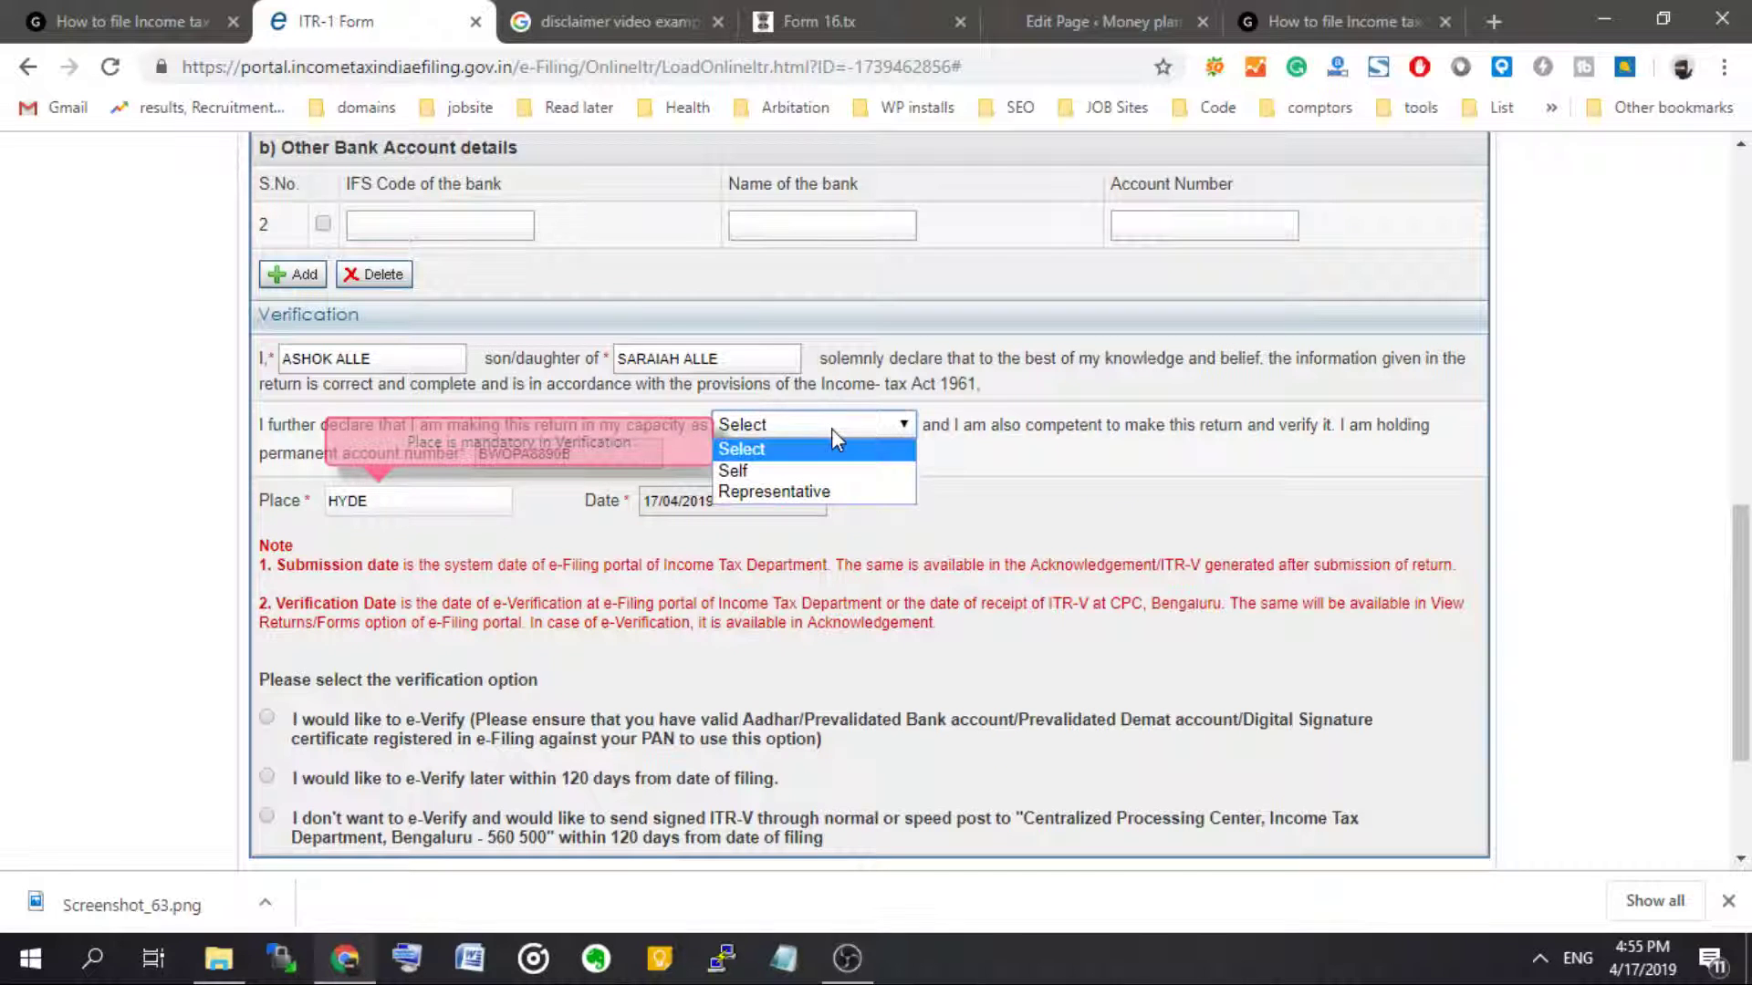
{"action": "left_click", "coordinate": [812, 471]}
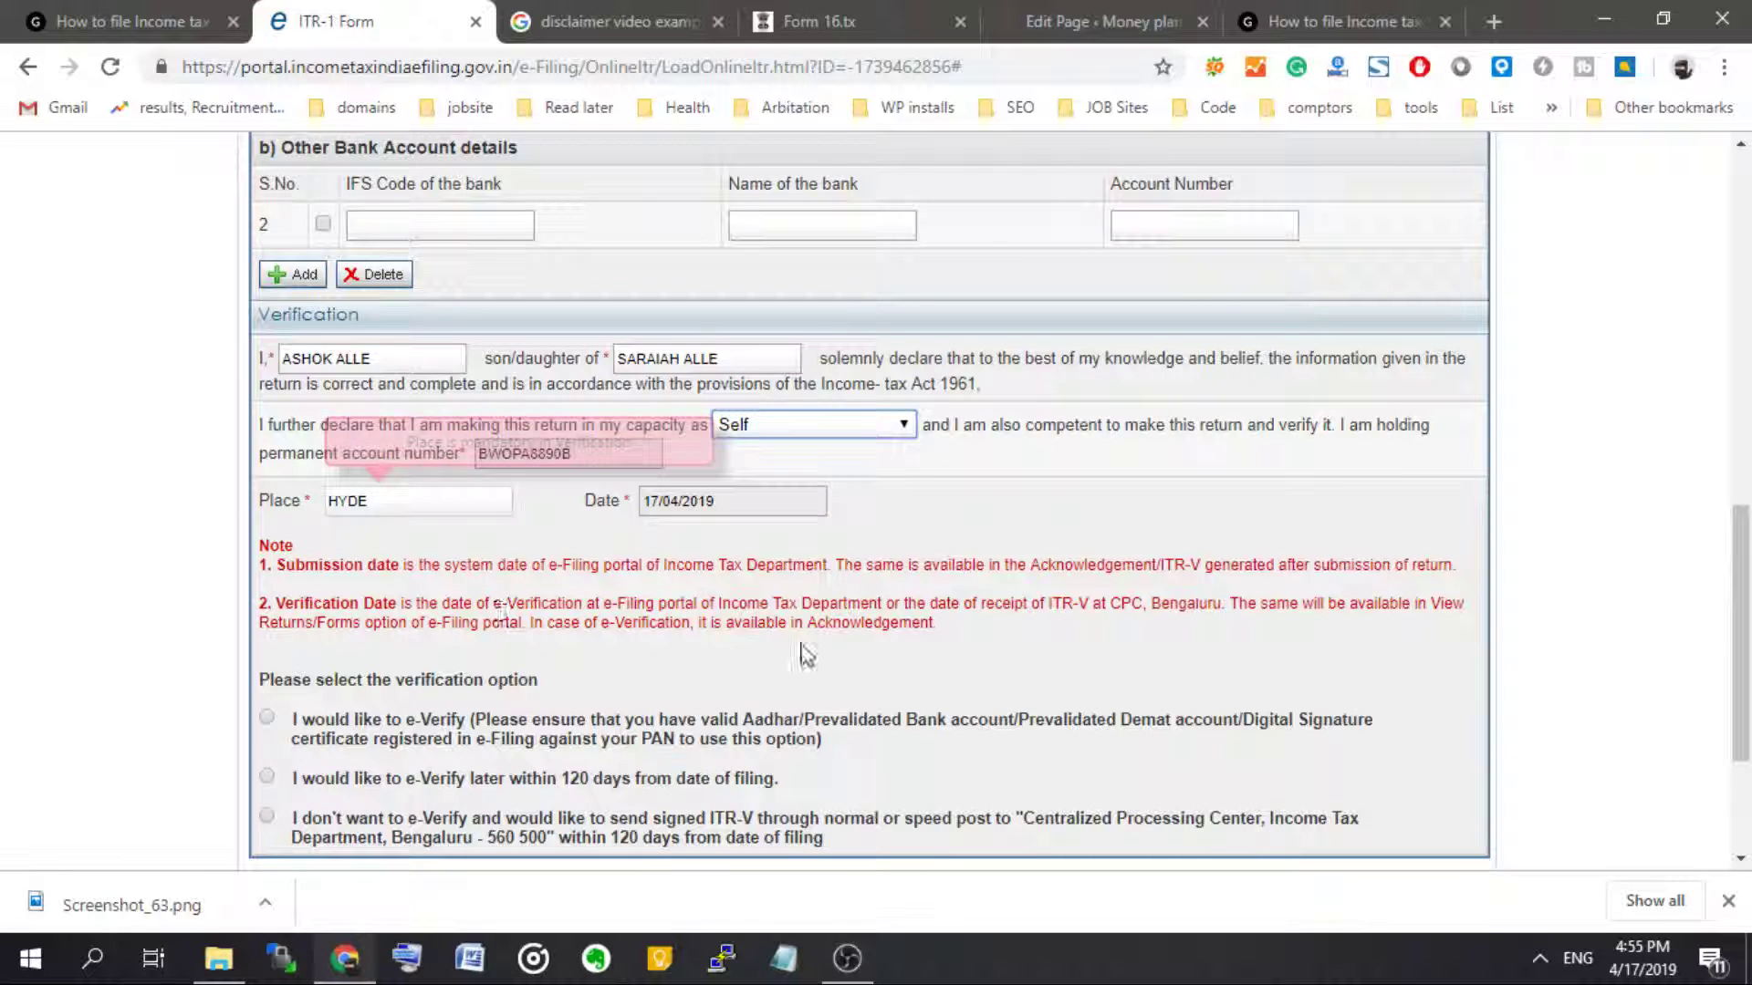
{"action": "scroll", "coordinate": [808, 657], "scroll_direction": "down", "scroll_amount": 3}
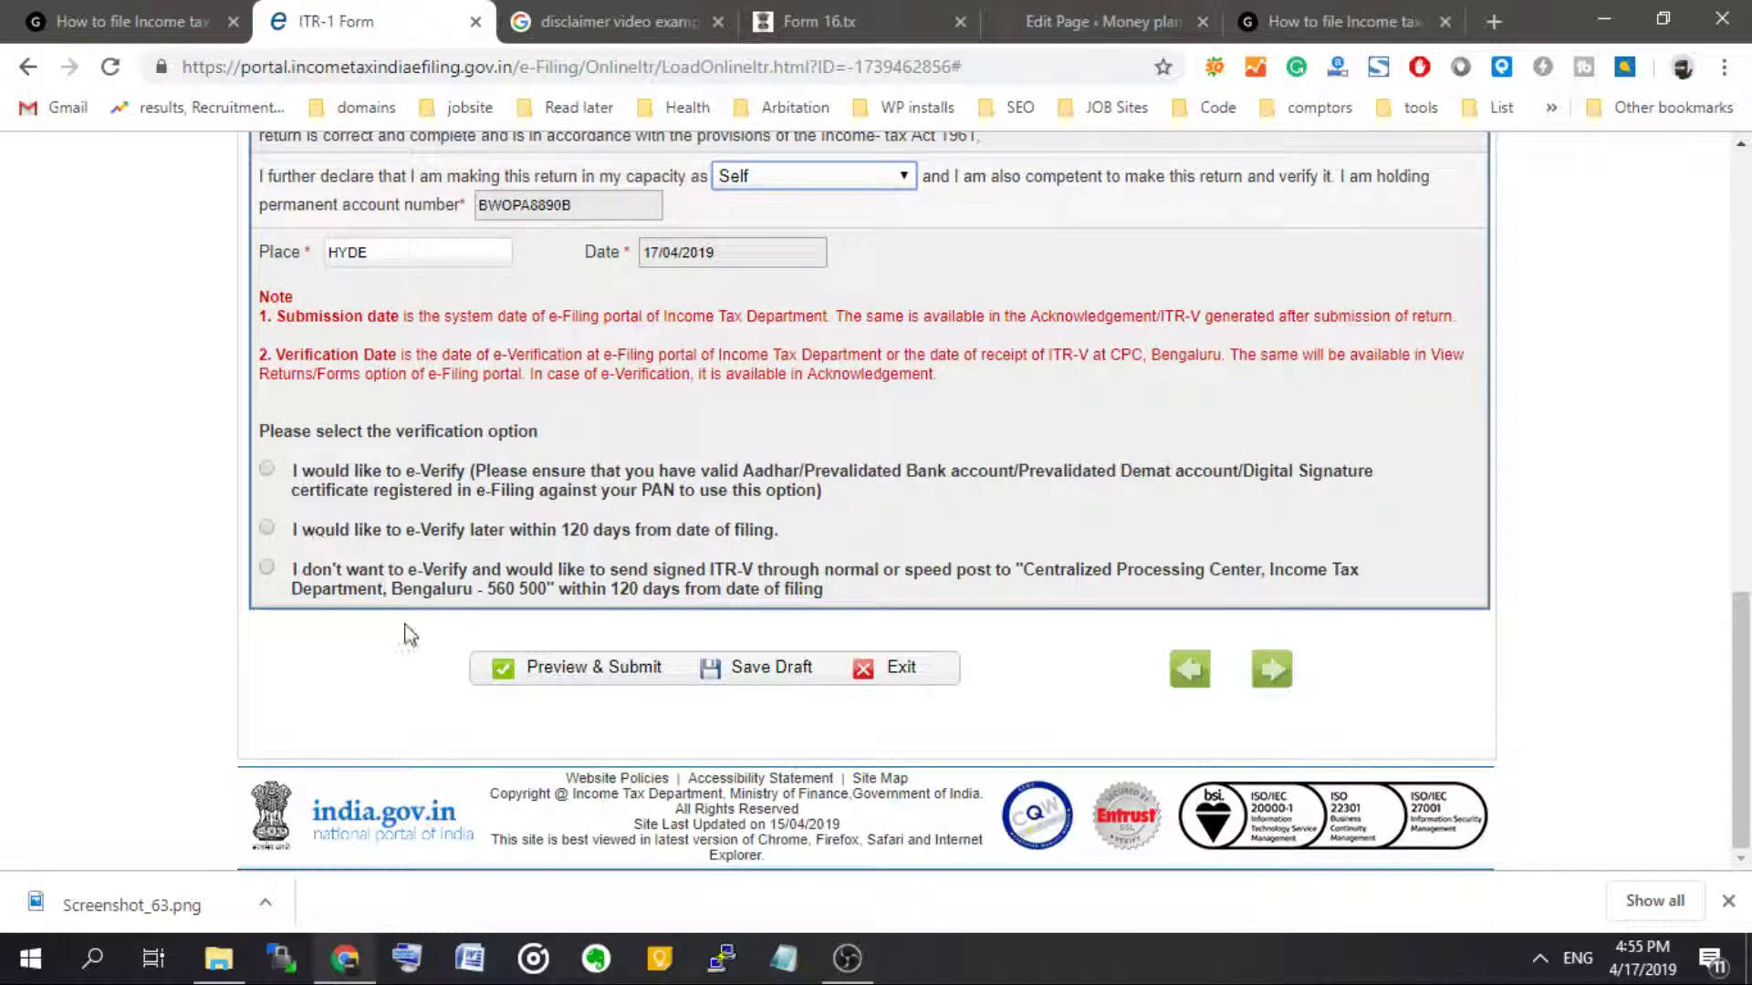
{"action": "left_click", "coordinate": [643, 686]}
- Open Taxes Paid And Verification and review the taxes paid, bank account details and verification options
{"action": "left_click", "coordinate": [1001, 264]}
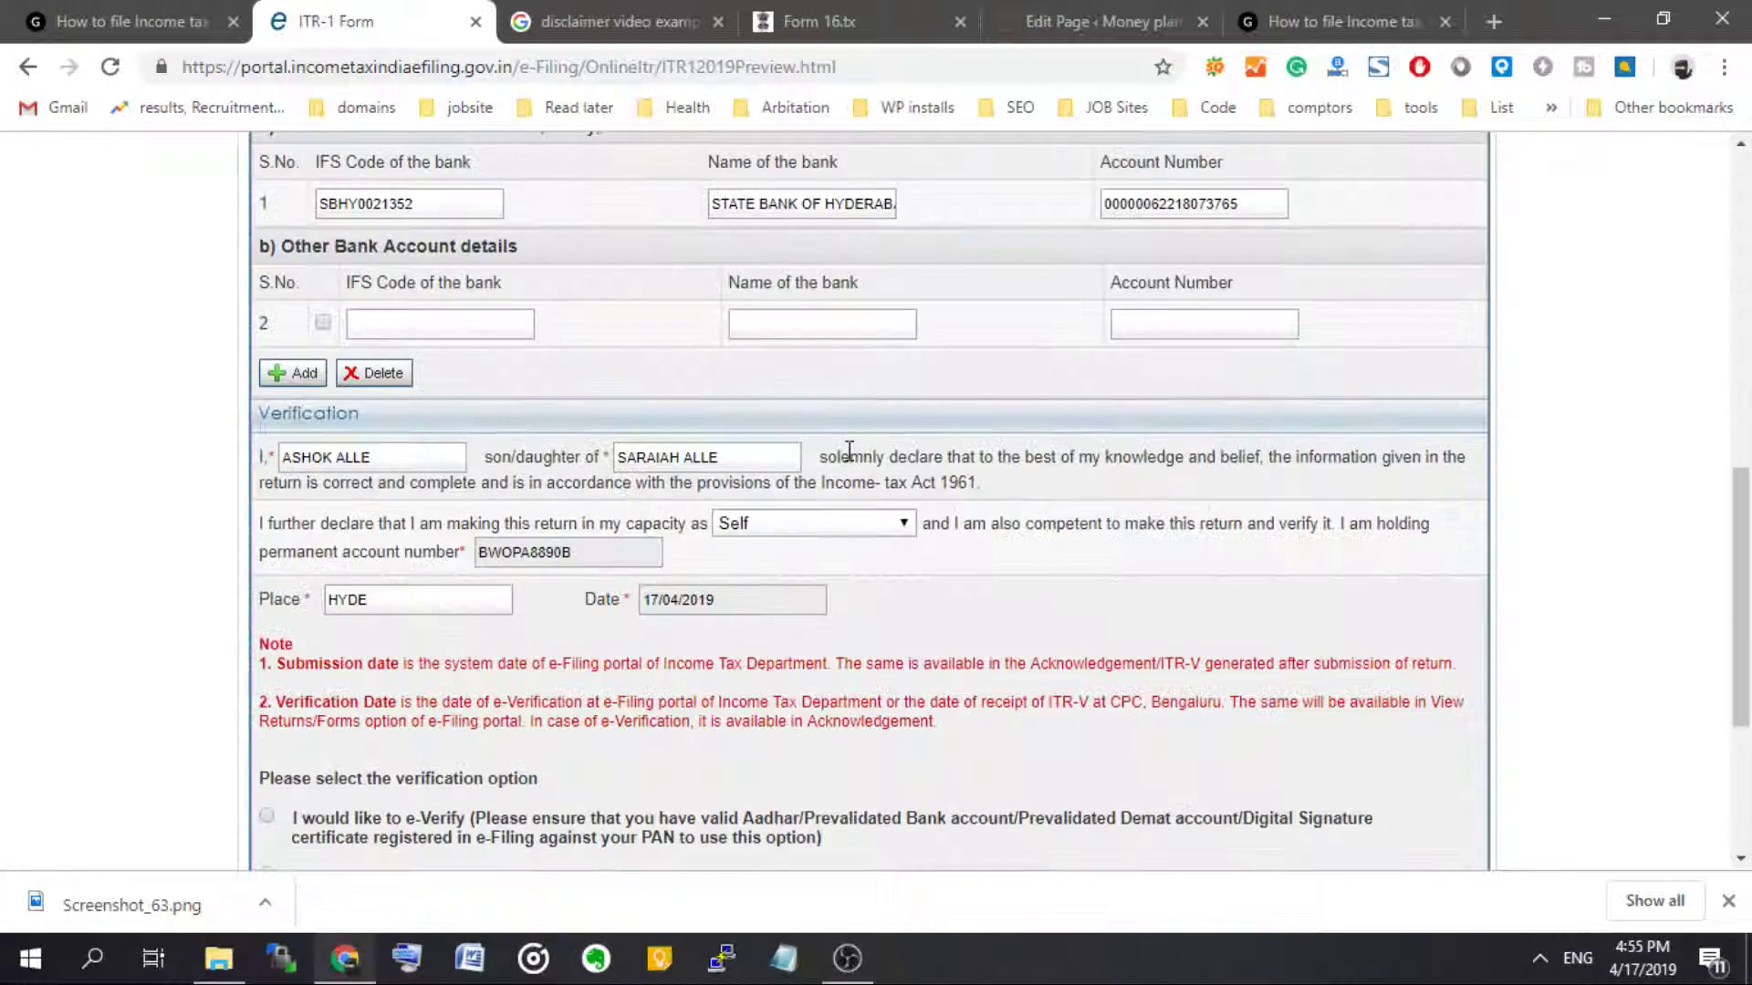
{"action": "scroll", "coordinate": [848, 452], "scroll_direction": "down", "scroll_amount": 4}
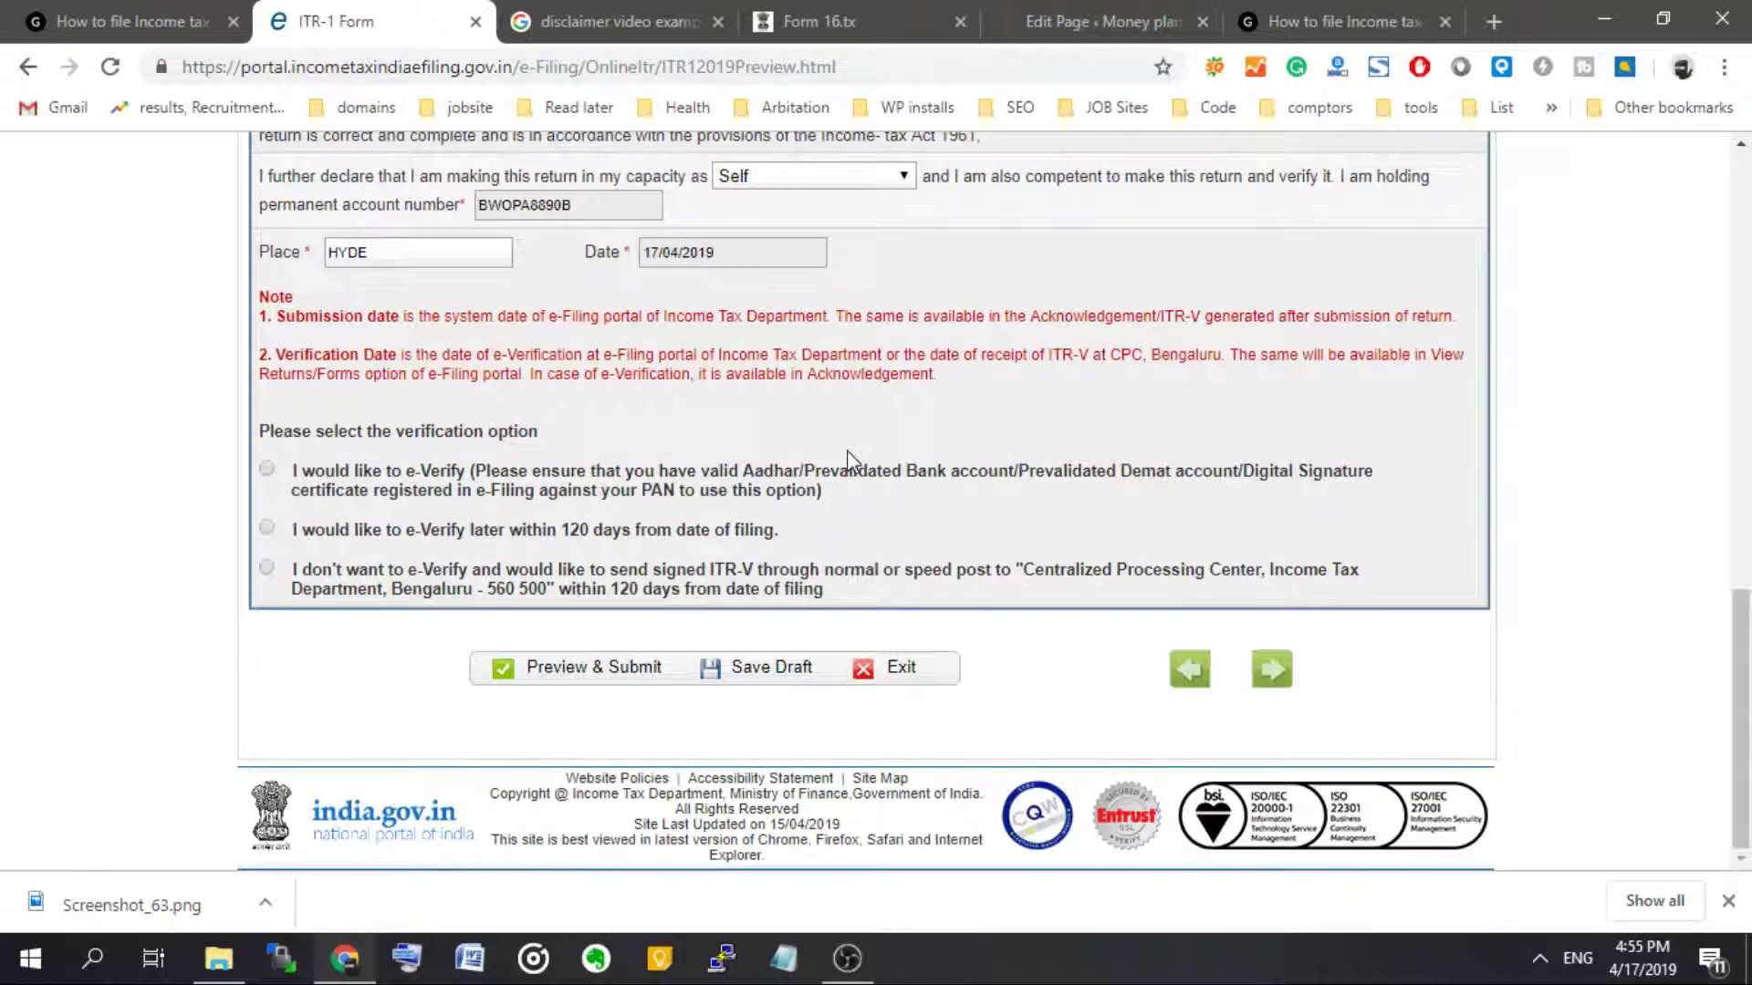
{"action": "scroll", "coordinate": [900, 519], "scroll_direction": "up", "scroll_amount": 5}
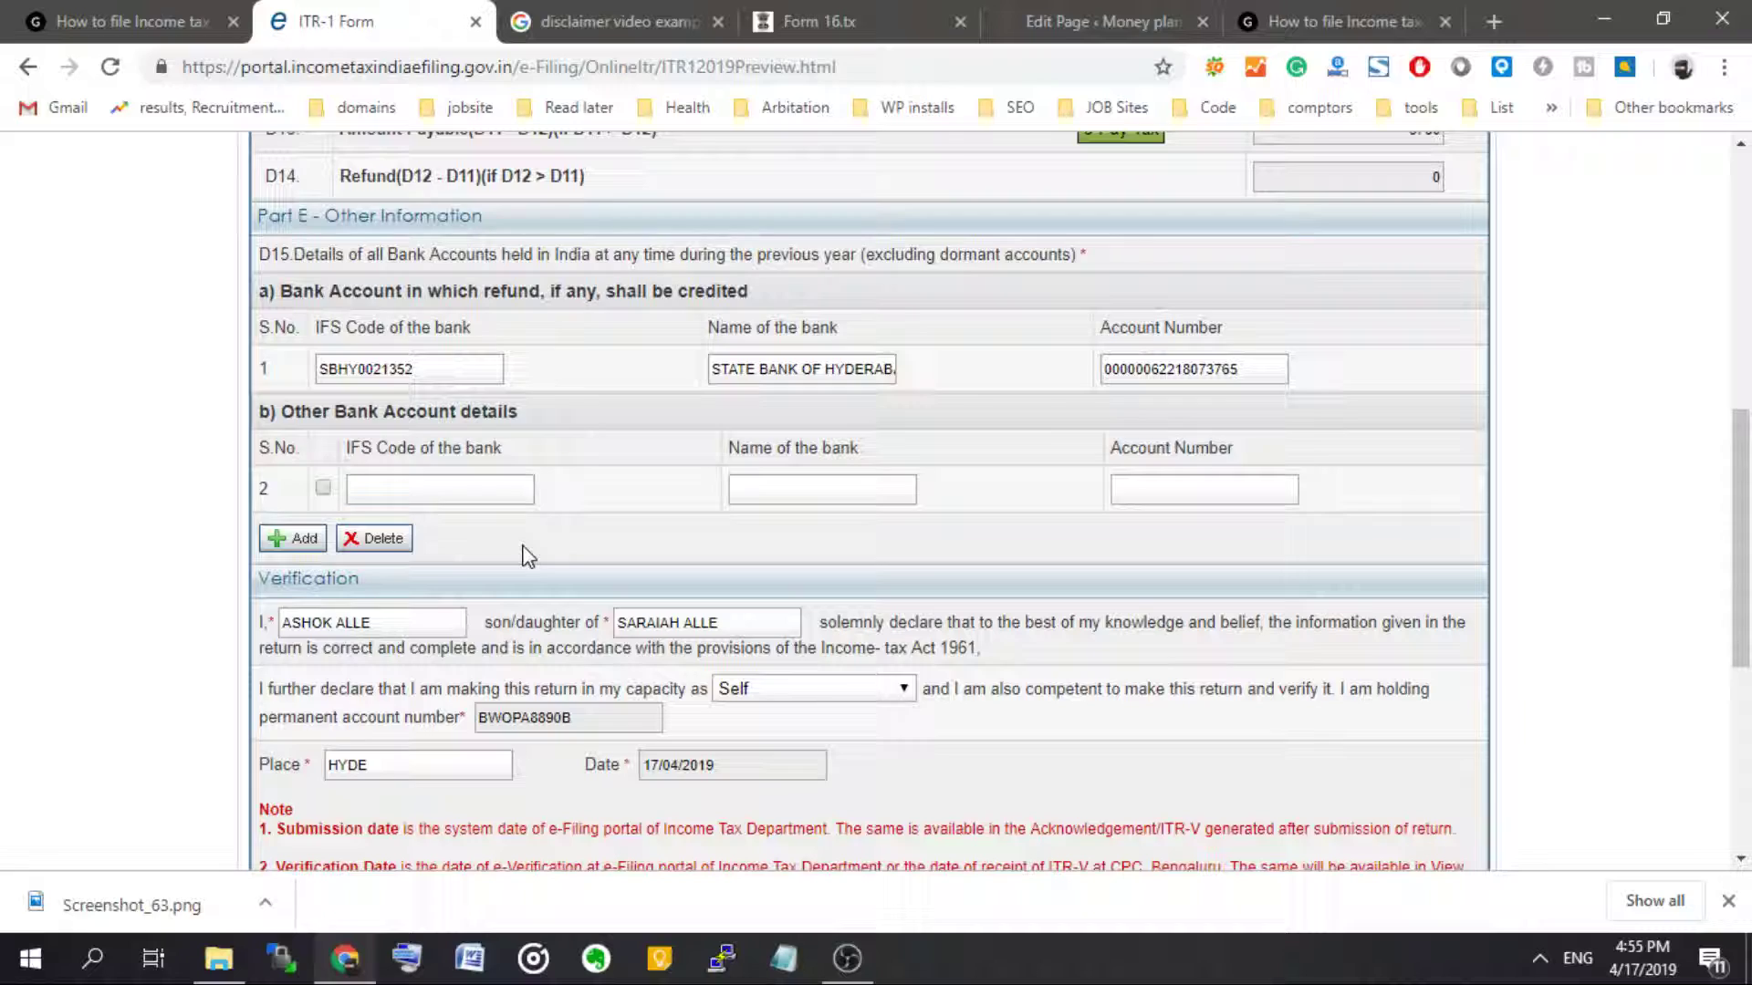
{"action": "scroll", "coordinate": [526, 553], "scroll_direction": "up", "scroll_amount": 3}
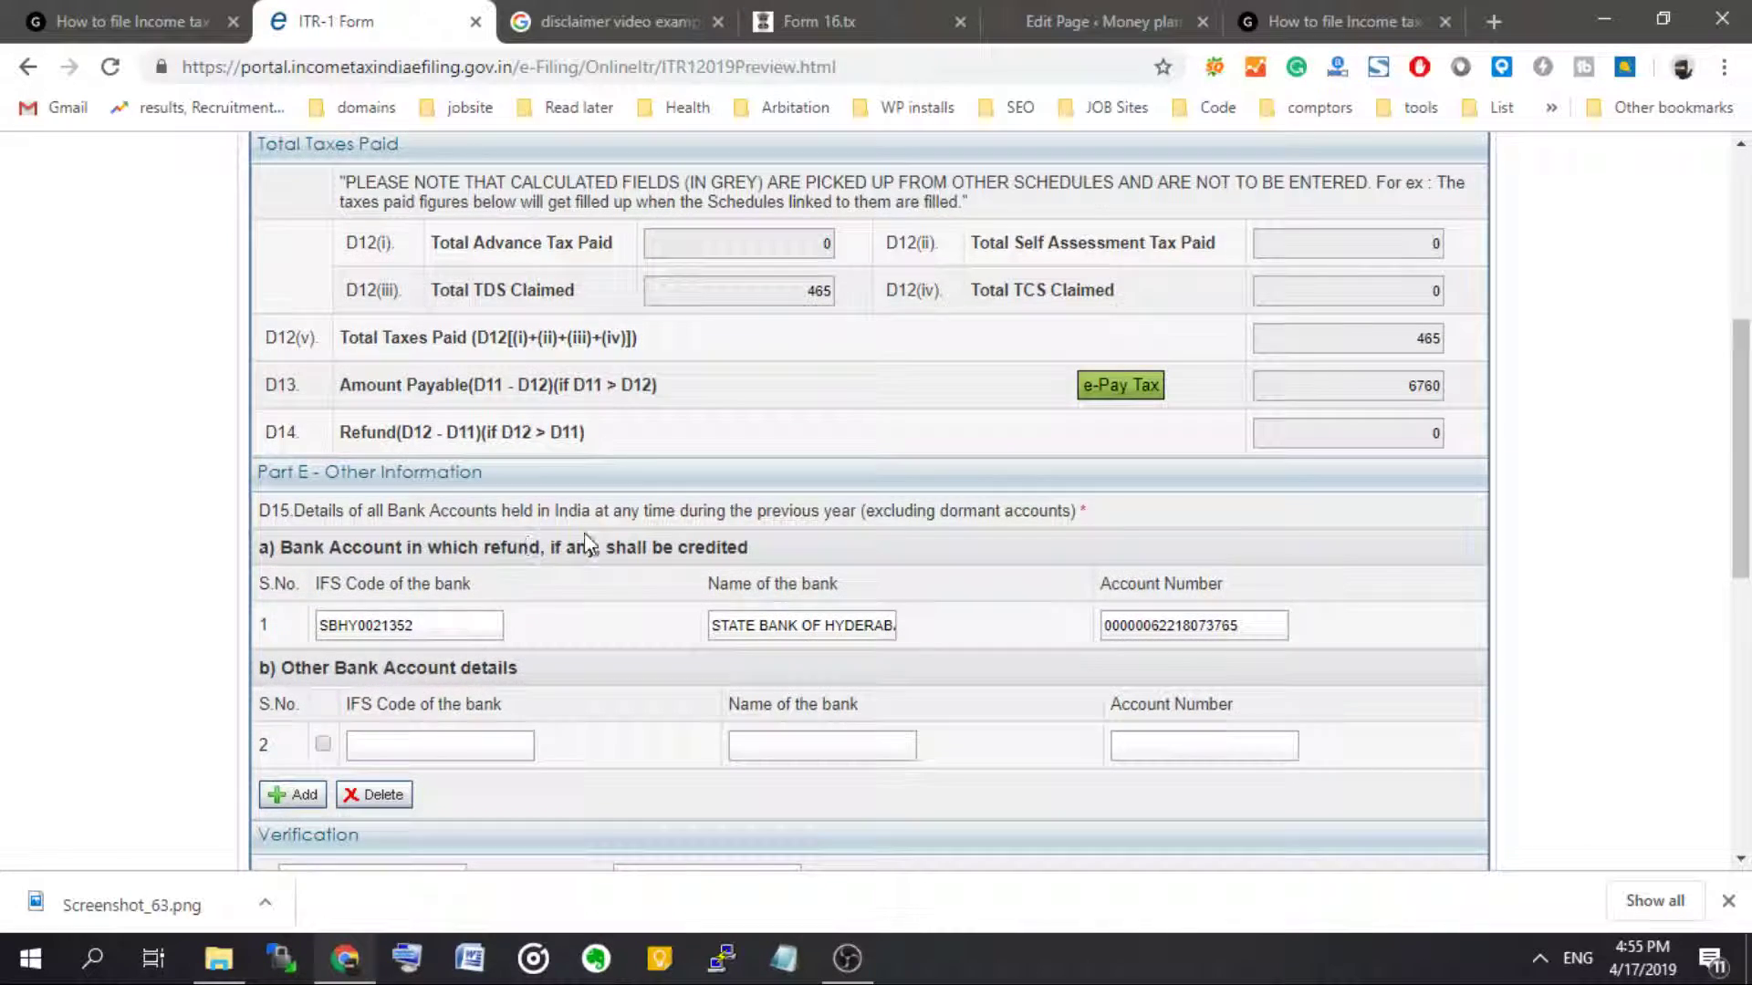
{"action": "scroll", "coordinate": [617, 538], "scroll_direction": "up", "scroll_amount": 3}
{"action": "scroll", "coordinate": [612, 539], "scroll_direction": "down", "scroll_amount": 10}
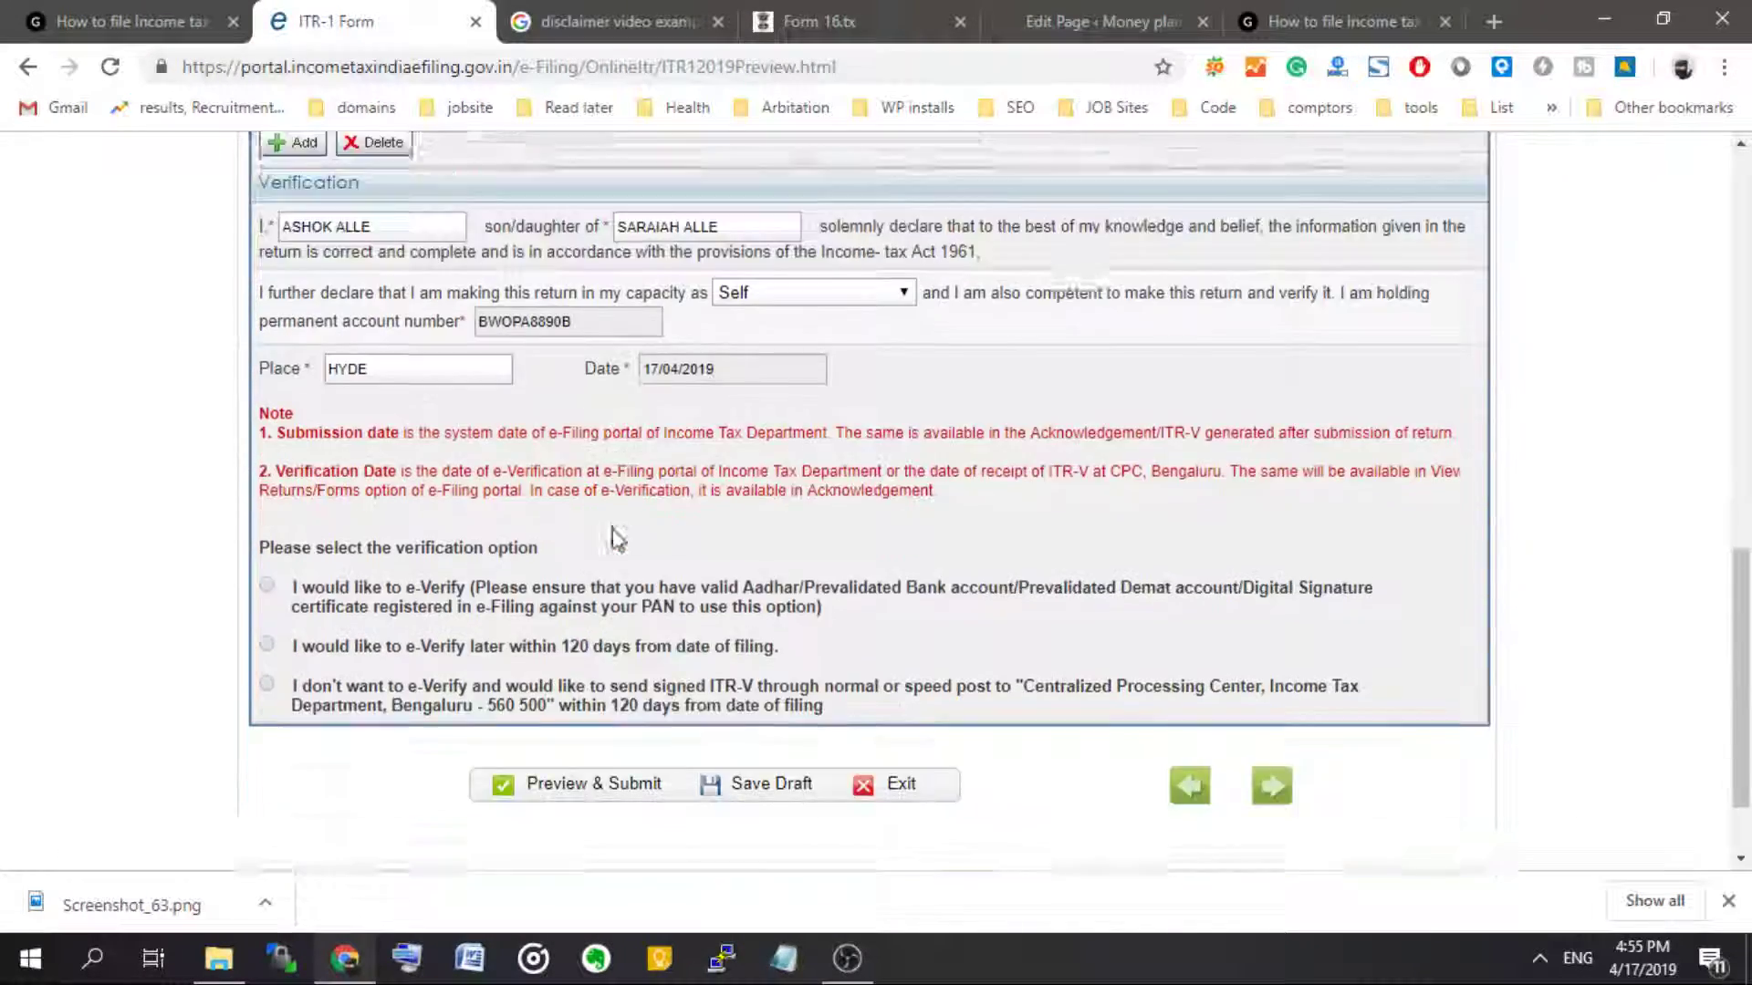
{"action": "scroll", "coordinate": [548, 543], "scroll_direction": "up", "scroll_amount": 7}
{"action": "scroll", "coordinate": [535, 527], "scroll_direction": "down", "scroll_amount": 4}
{"action": "scroll", "coordinate": [511, 506], "scroll_direction": "up", "scroll_amount": 1}
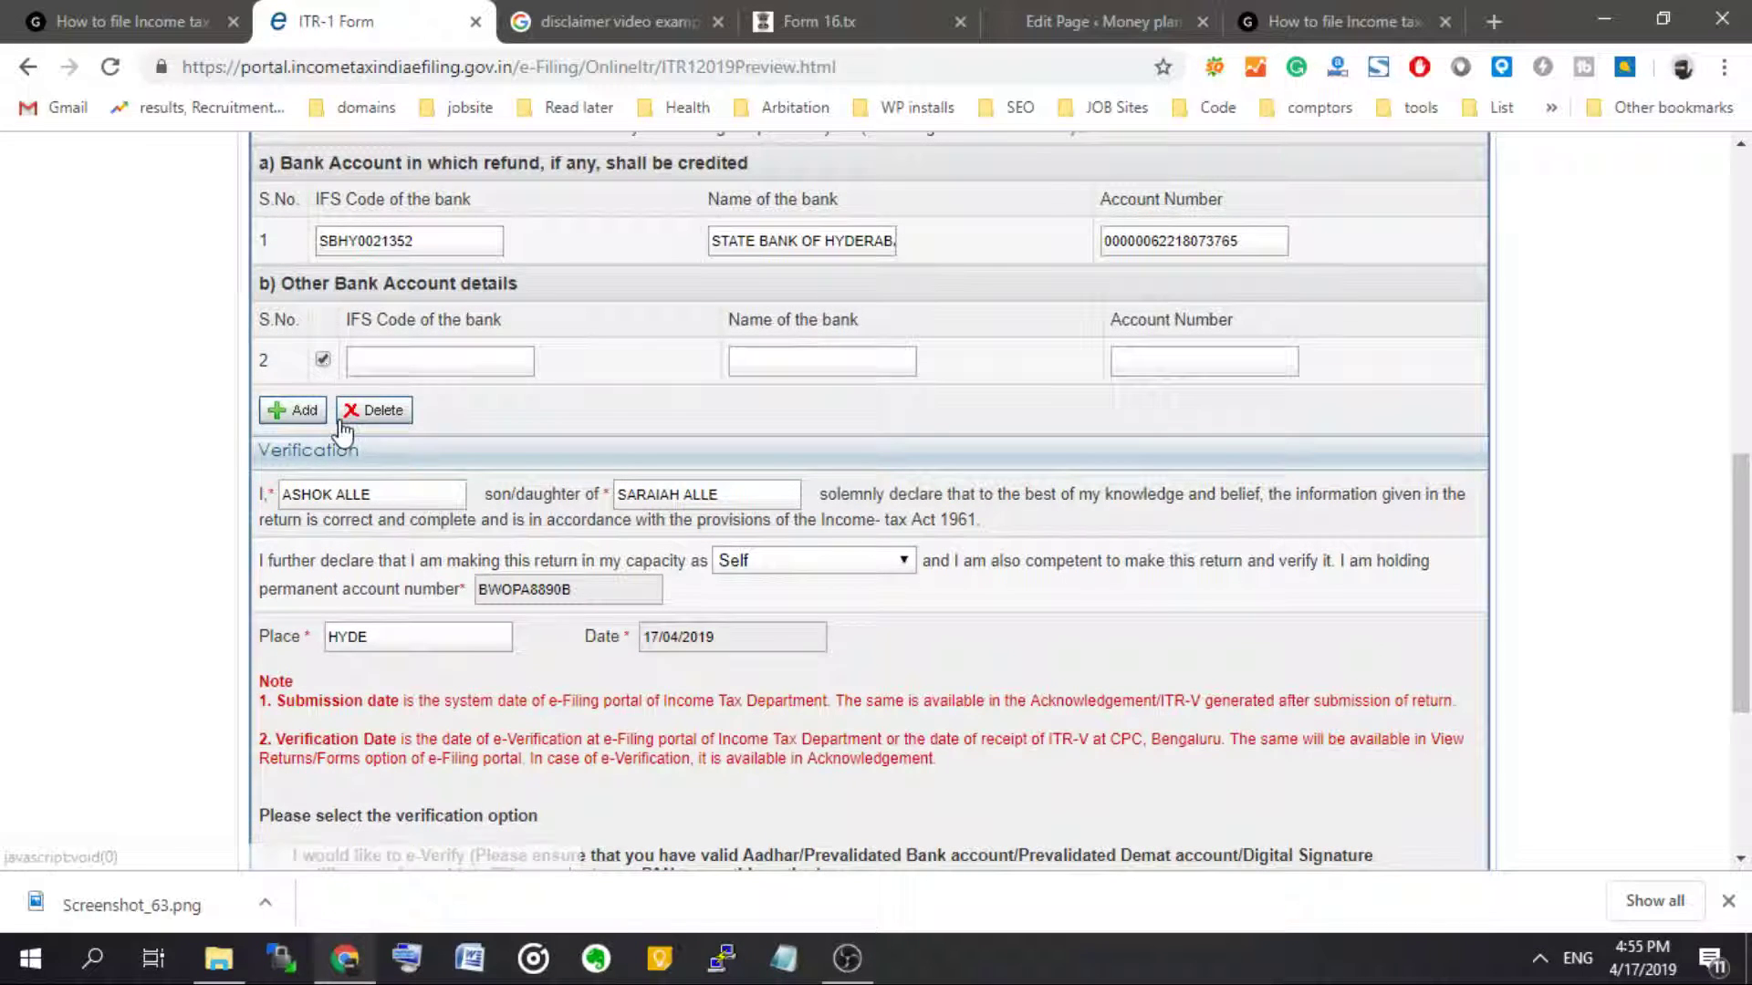
- Set the IFS code of the bank account for refund credit to SBIN0021352
{"action": "left_click", "coordinate": [341, 240]}
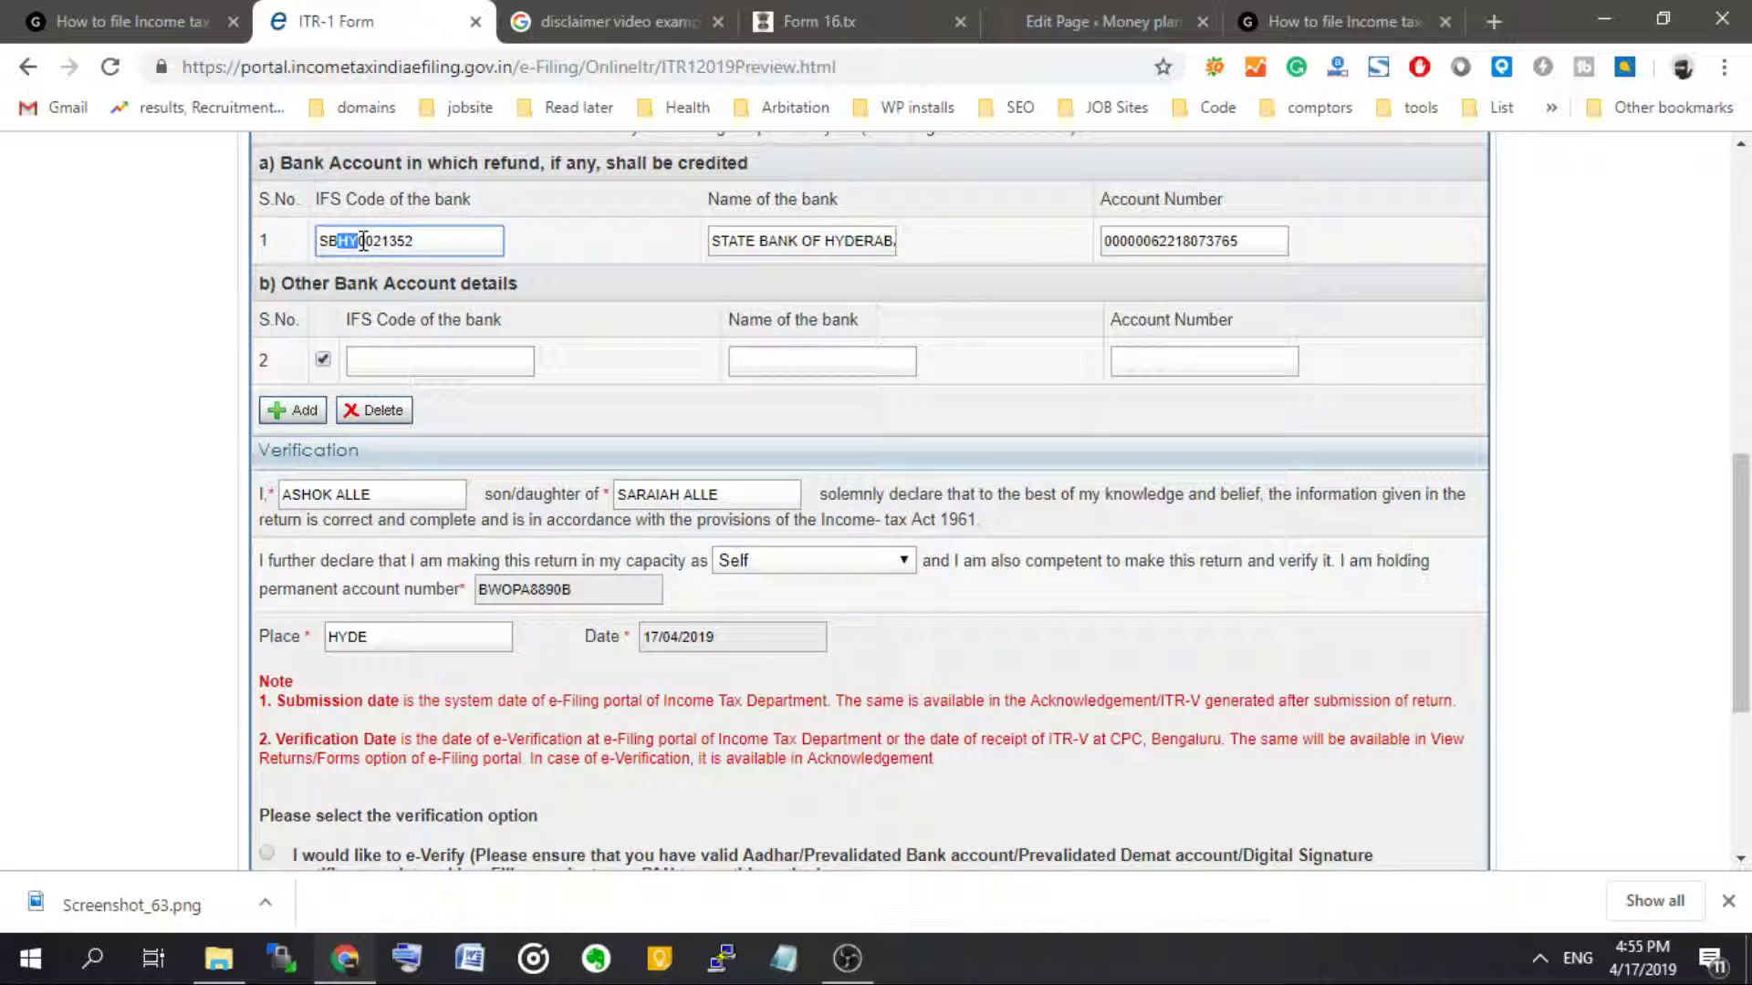
{"action": "type", "text": "IN"}
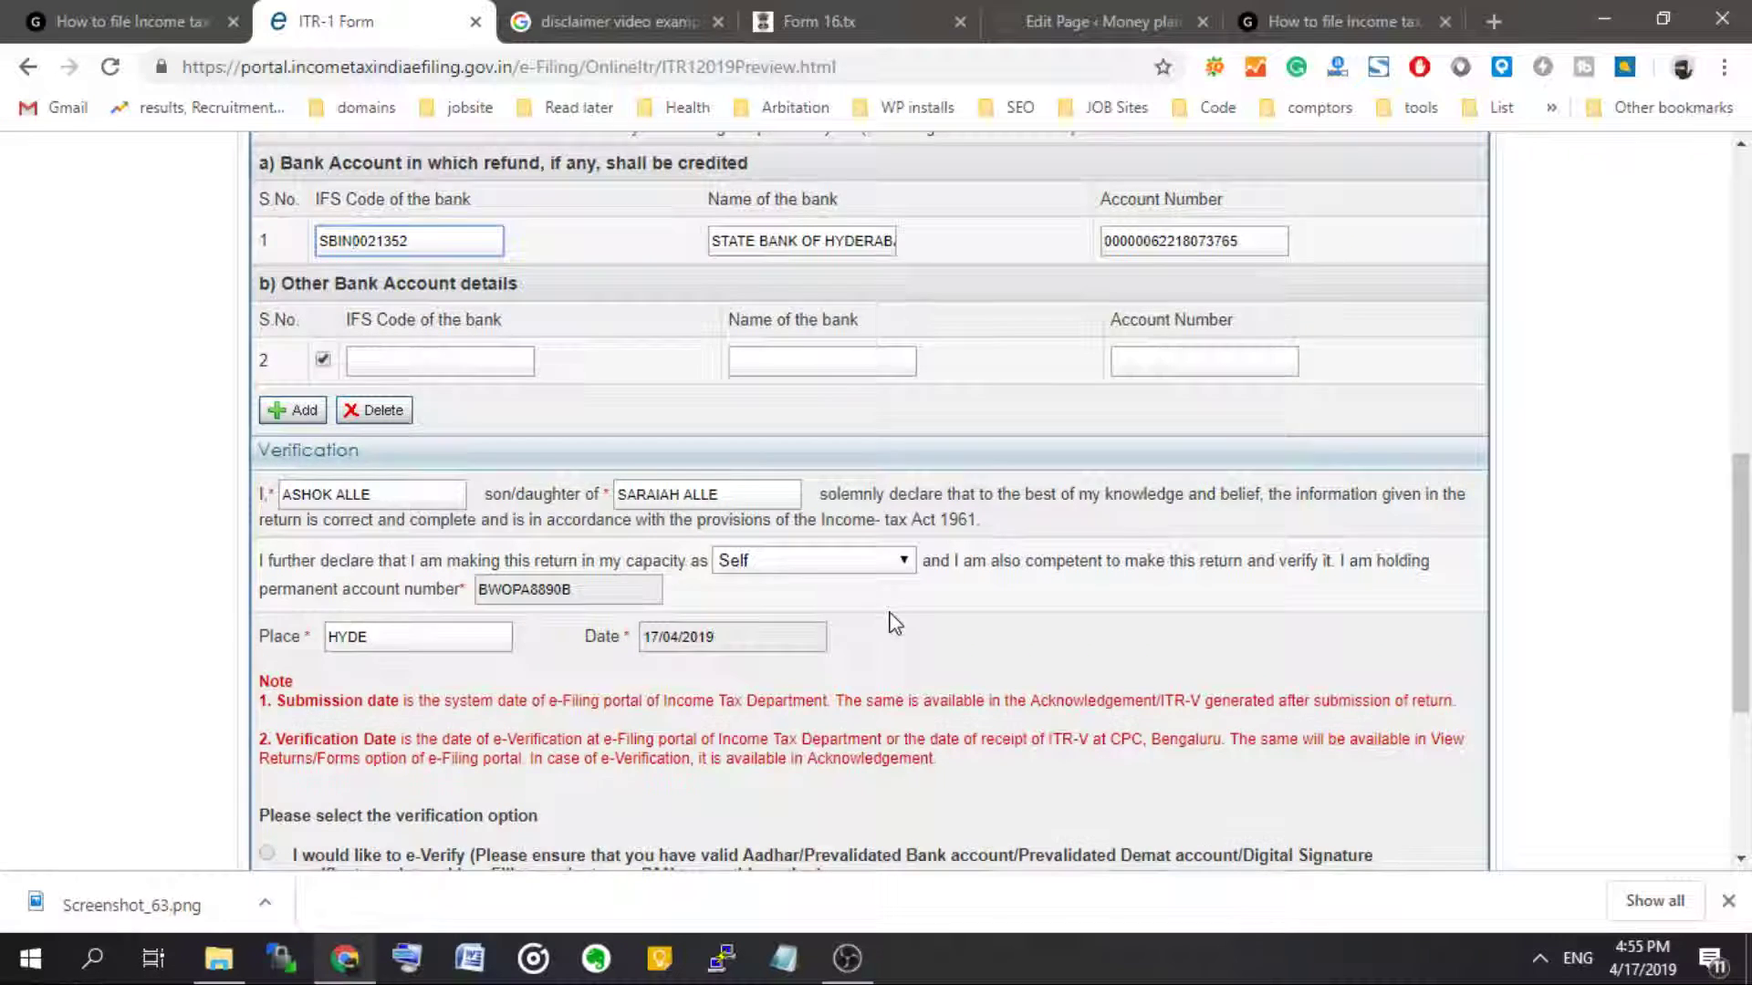
{"action": "scroll", "coordinate": [894, 623], "scroll_direction": "down", "scroll_amount": 4}
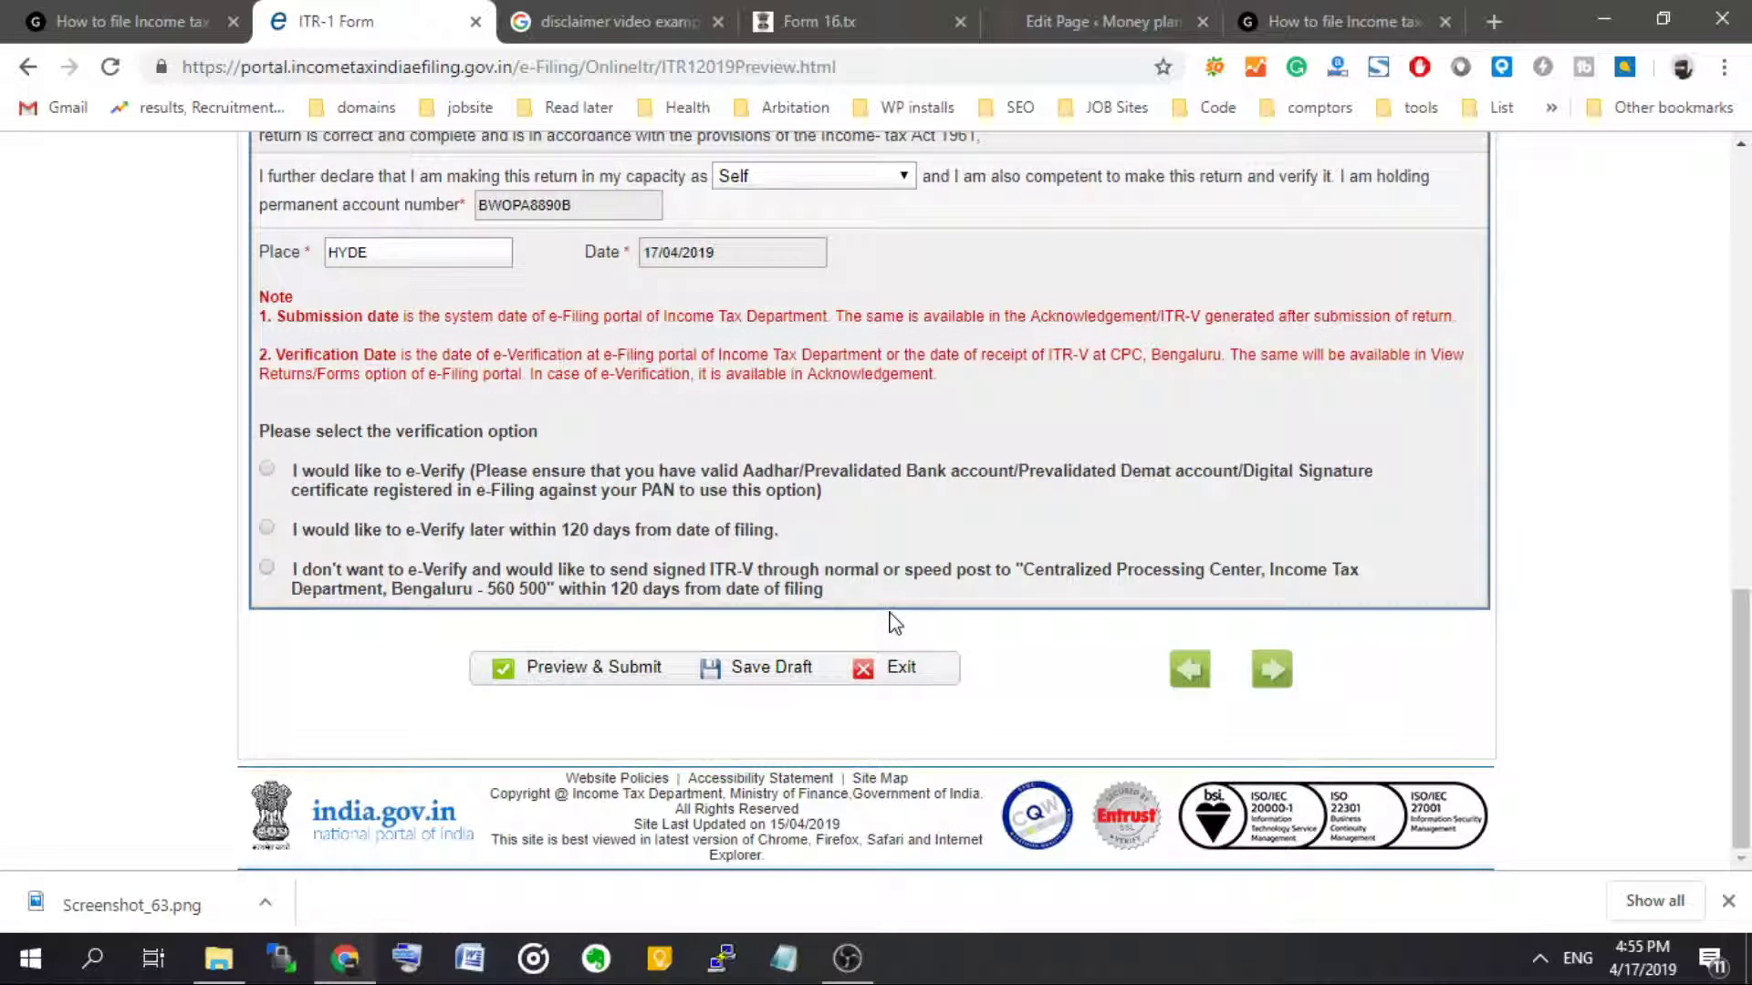
{"action": "left_click", "coordinate": [744, 675]}
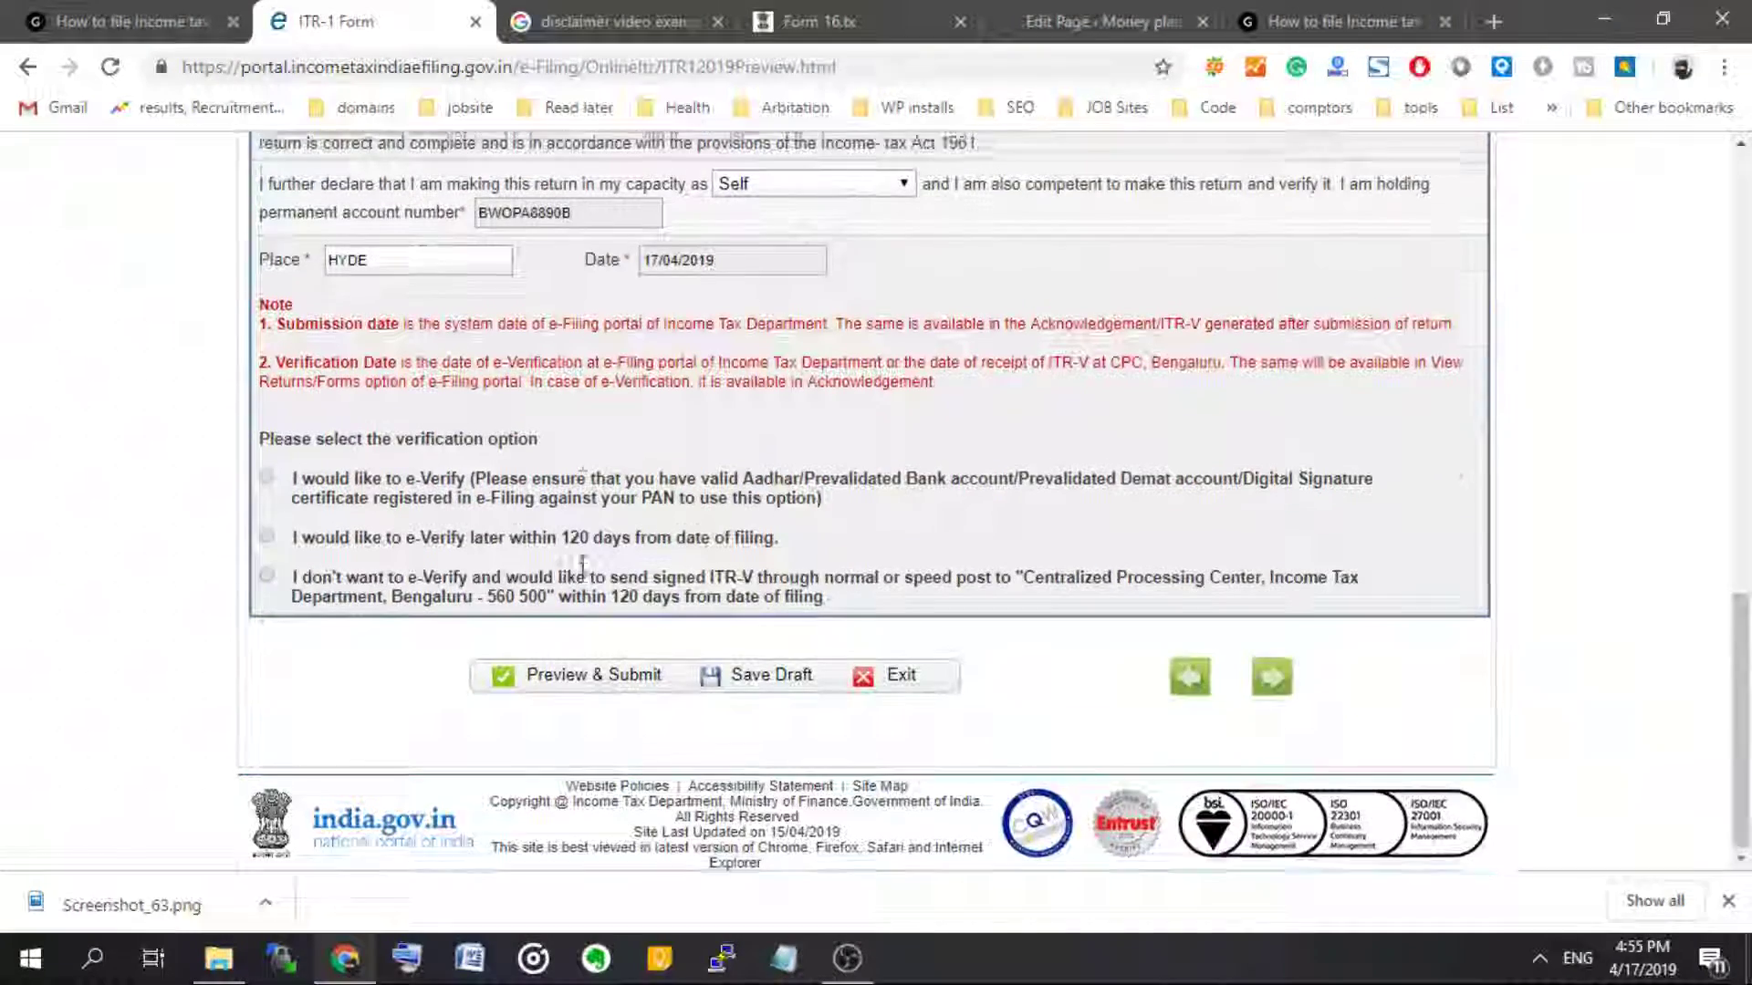
{"action": "scroll", "coordinate": [582, 565], "scroll_direction": "up", "scroll_amount": 5}
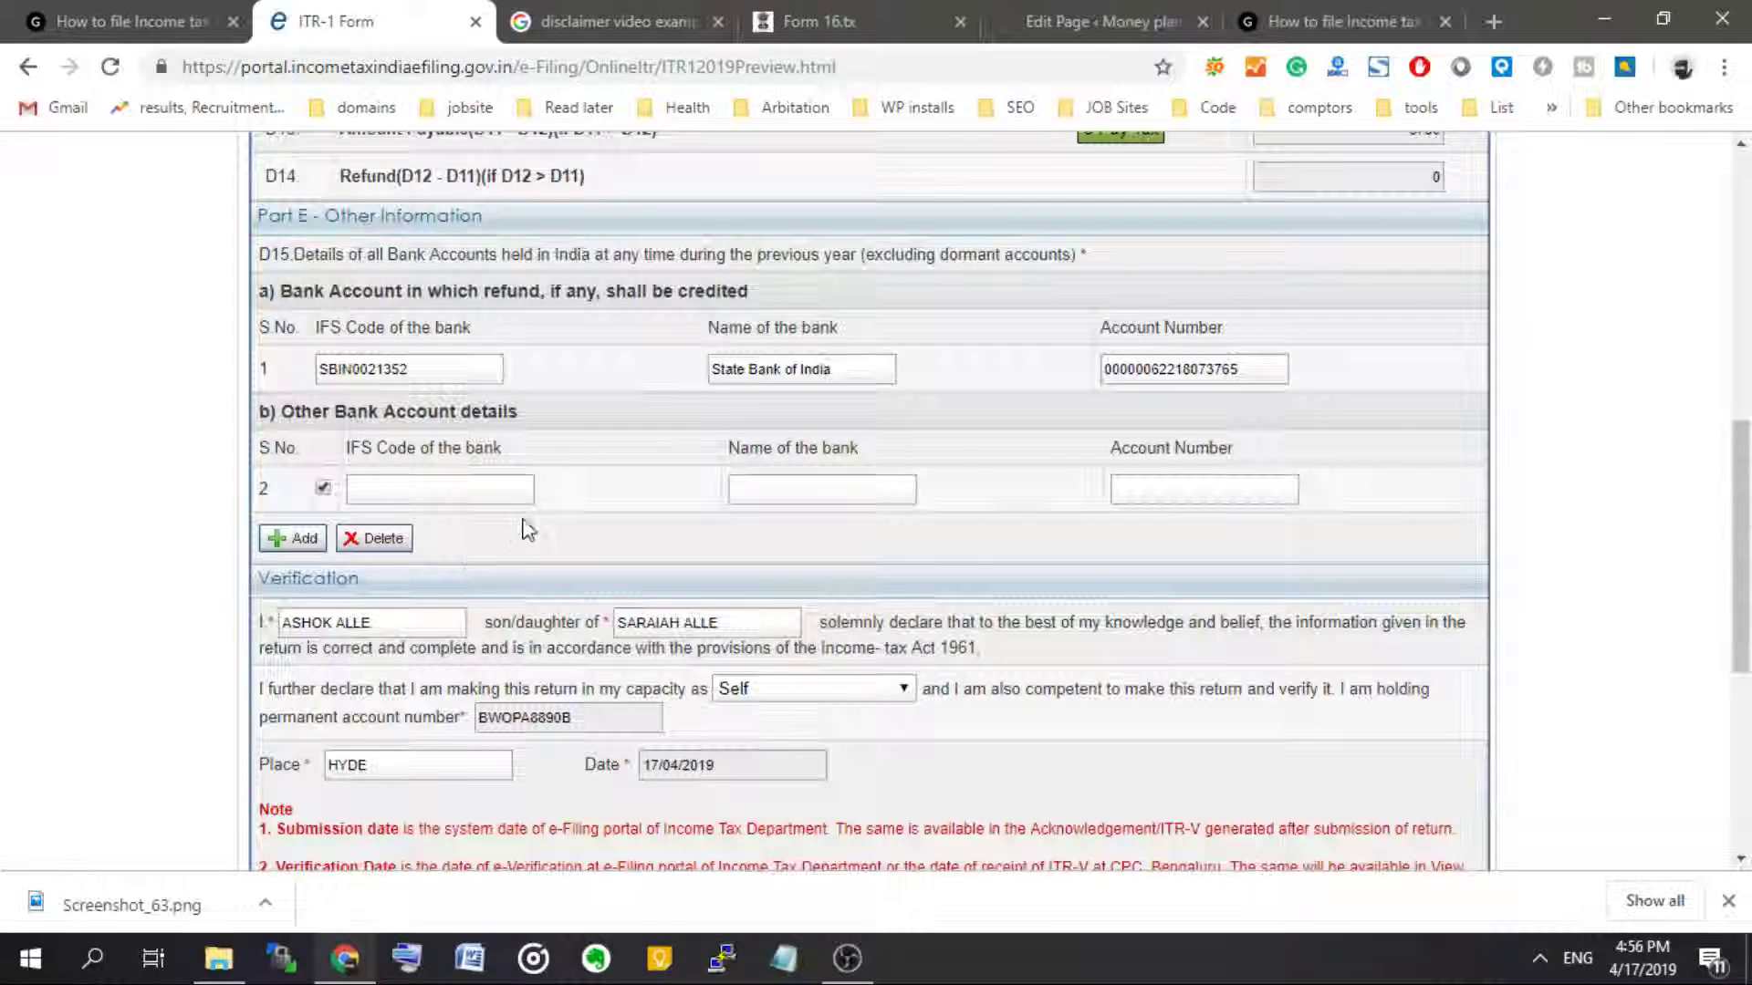
- Request the preview and submission of the return and confirm that all details are valid
{"action": "scroll", "coordinate": [528, 530], "scroll_direction": "down", "scroll_amount": 5}
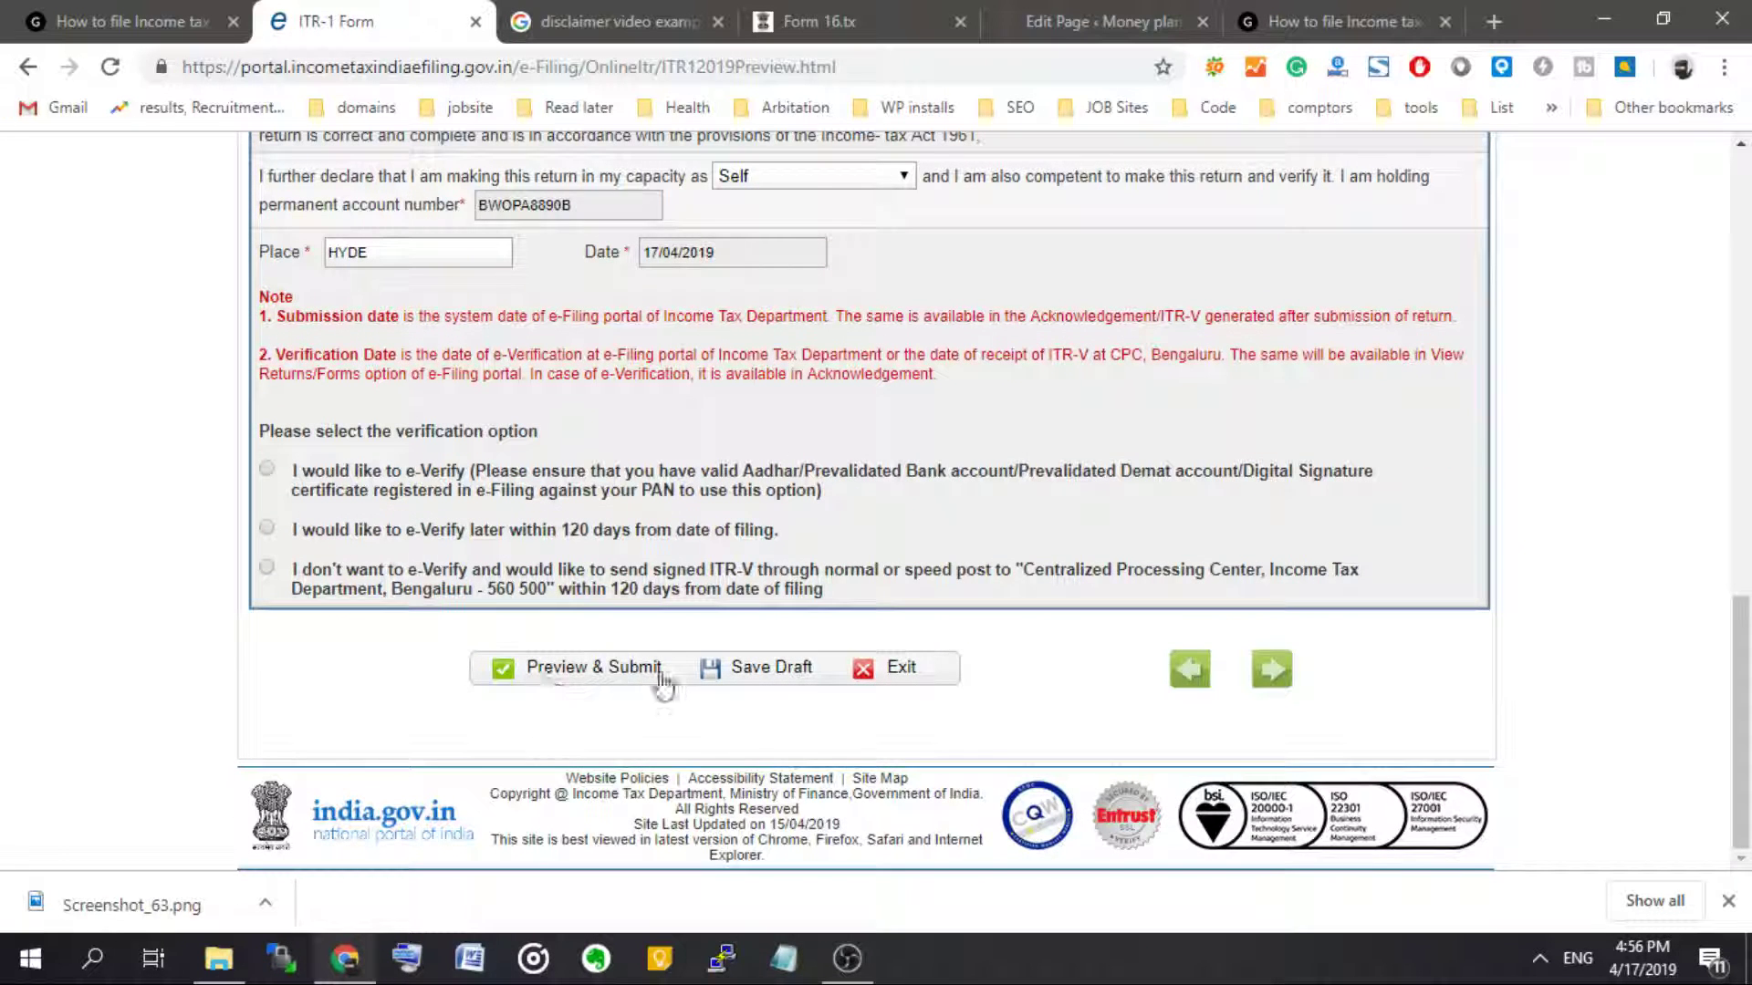
{"action": "left_click", "coordinate": [630, 672]}
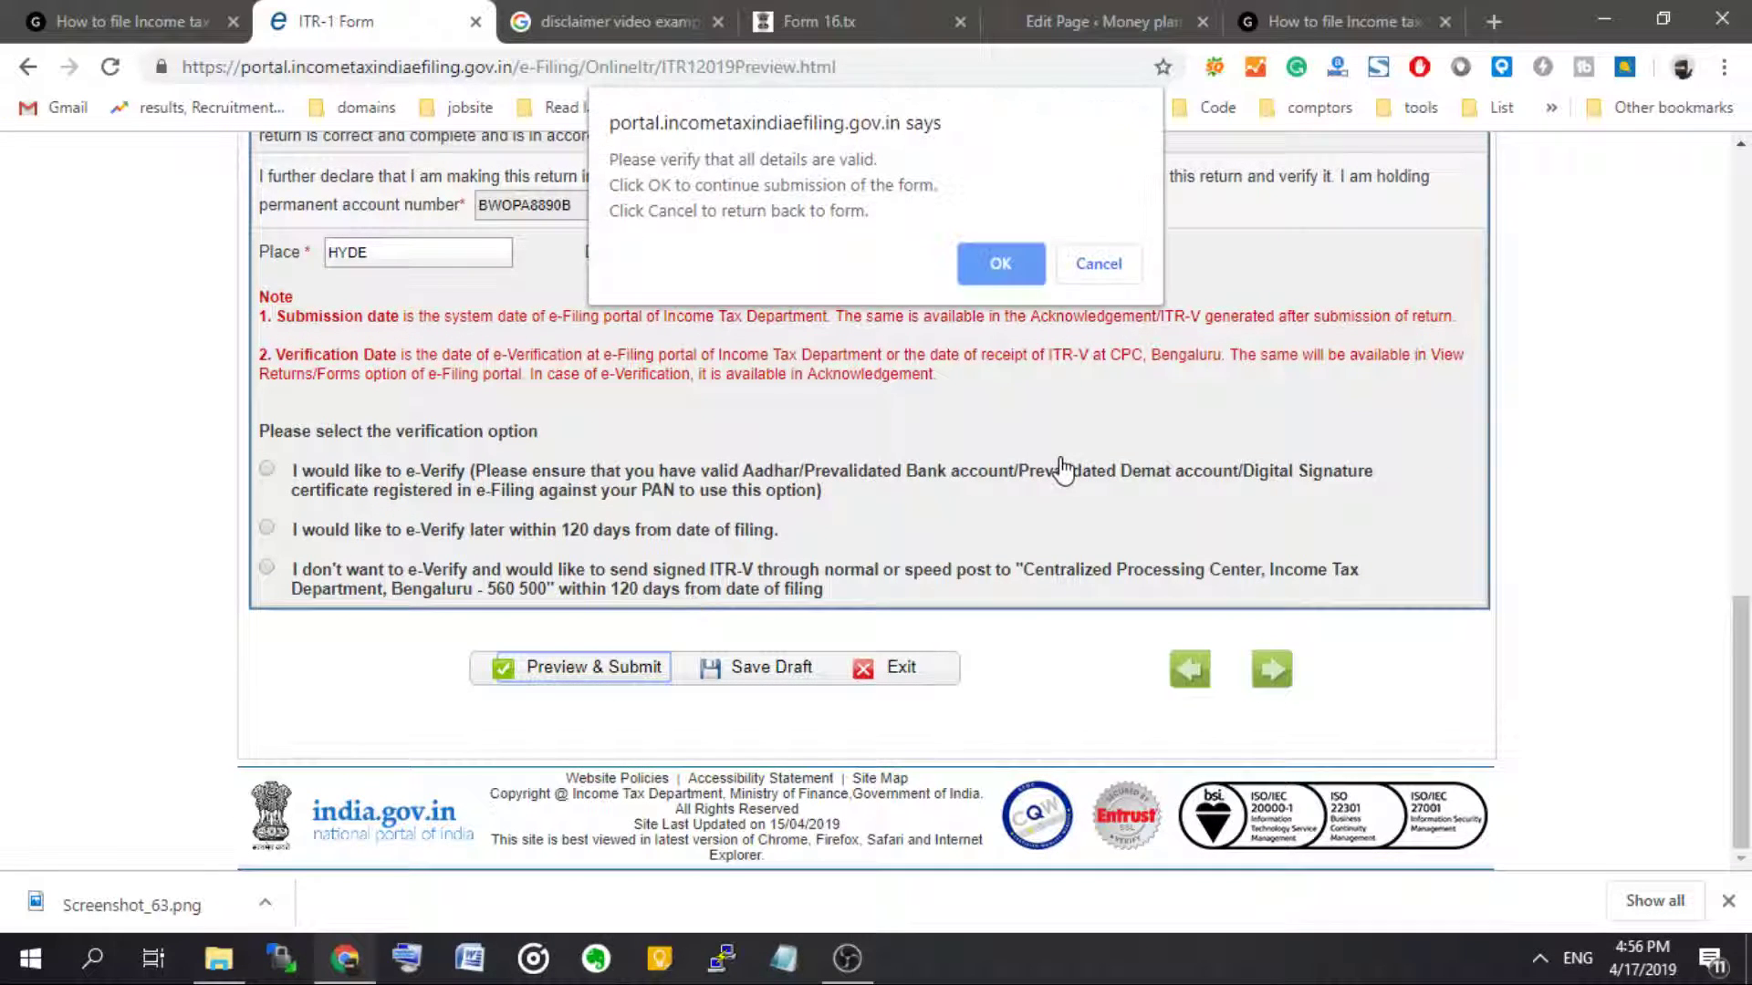
{"action": "left_click", "coordinate": [1014, 260]}
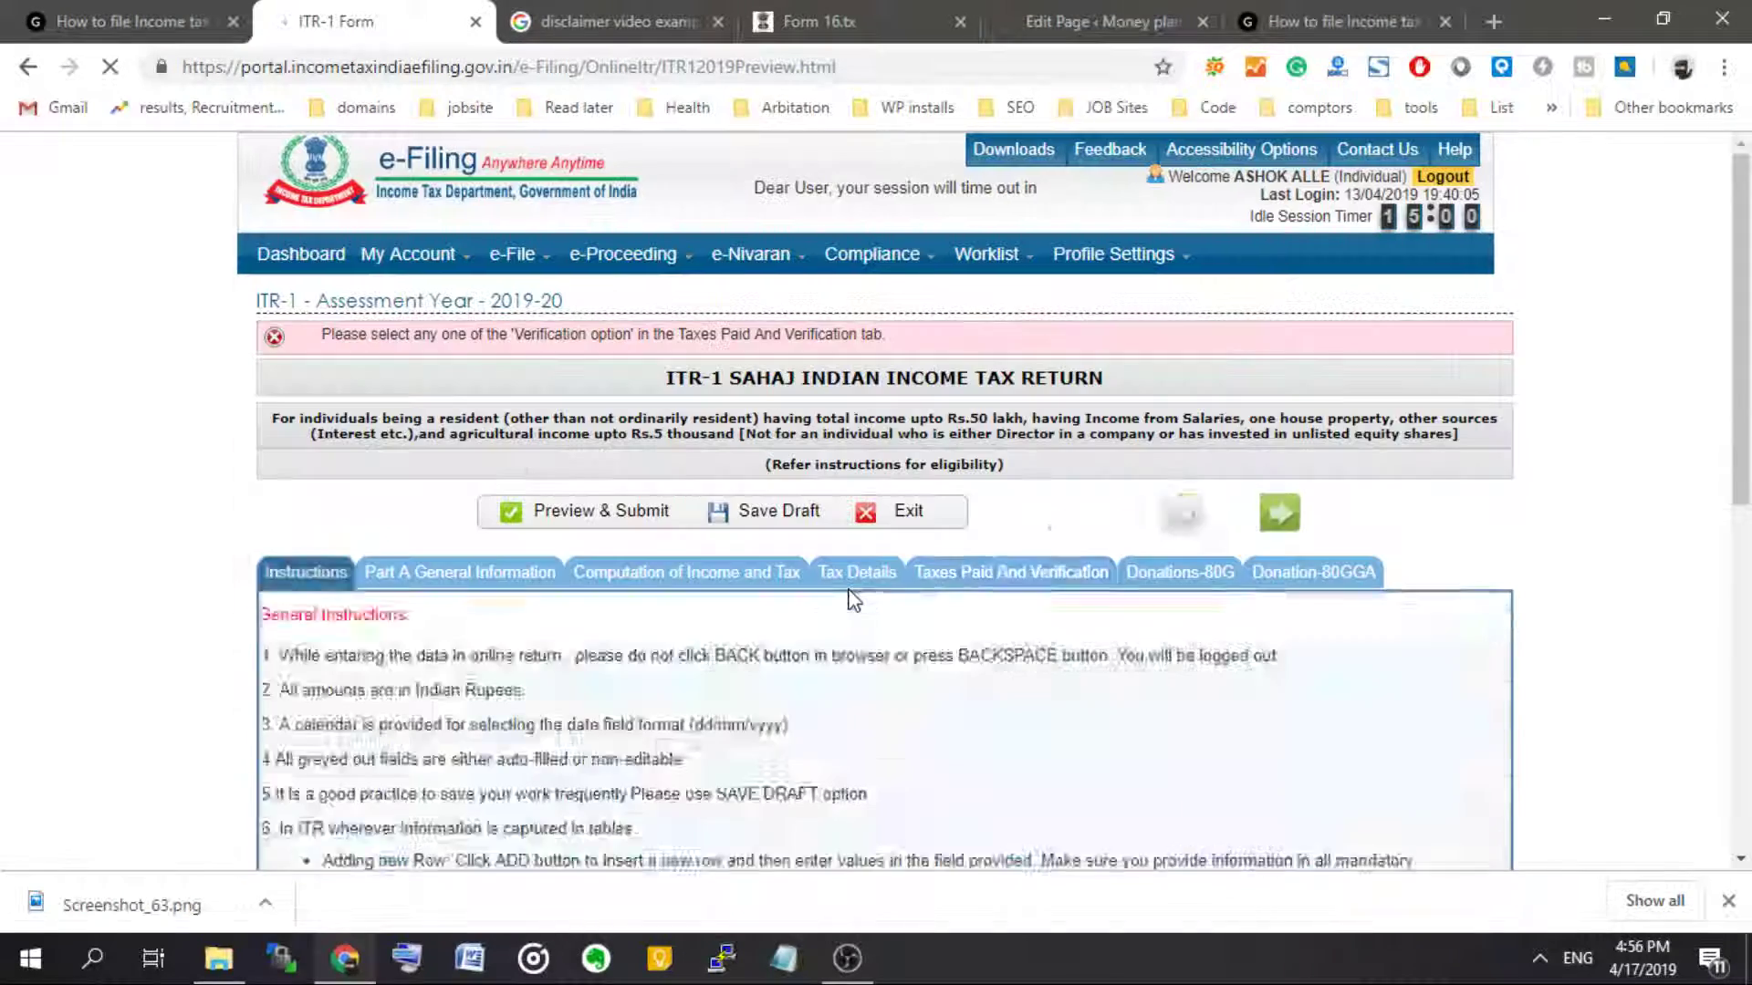
- Choose "I would like to e-Verify" as the verification option for the return
{"action": "scroll", "coordinate": [850, 589], "scroll_direction": "down", "scroll_amount": 10}
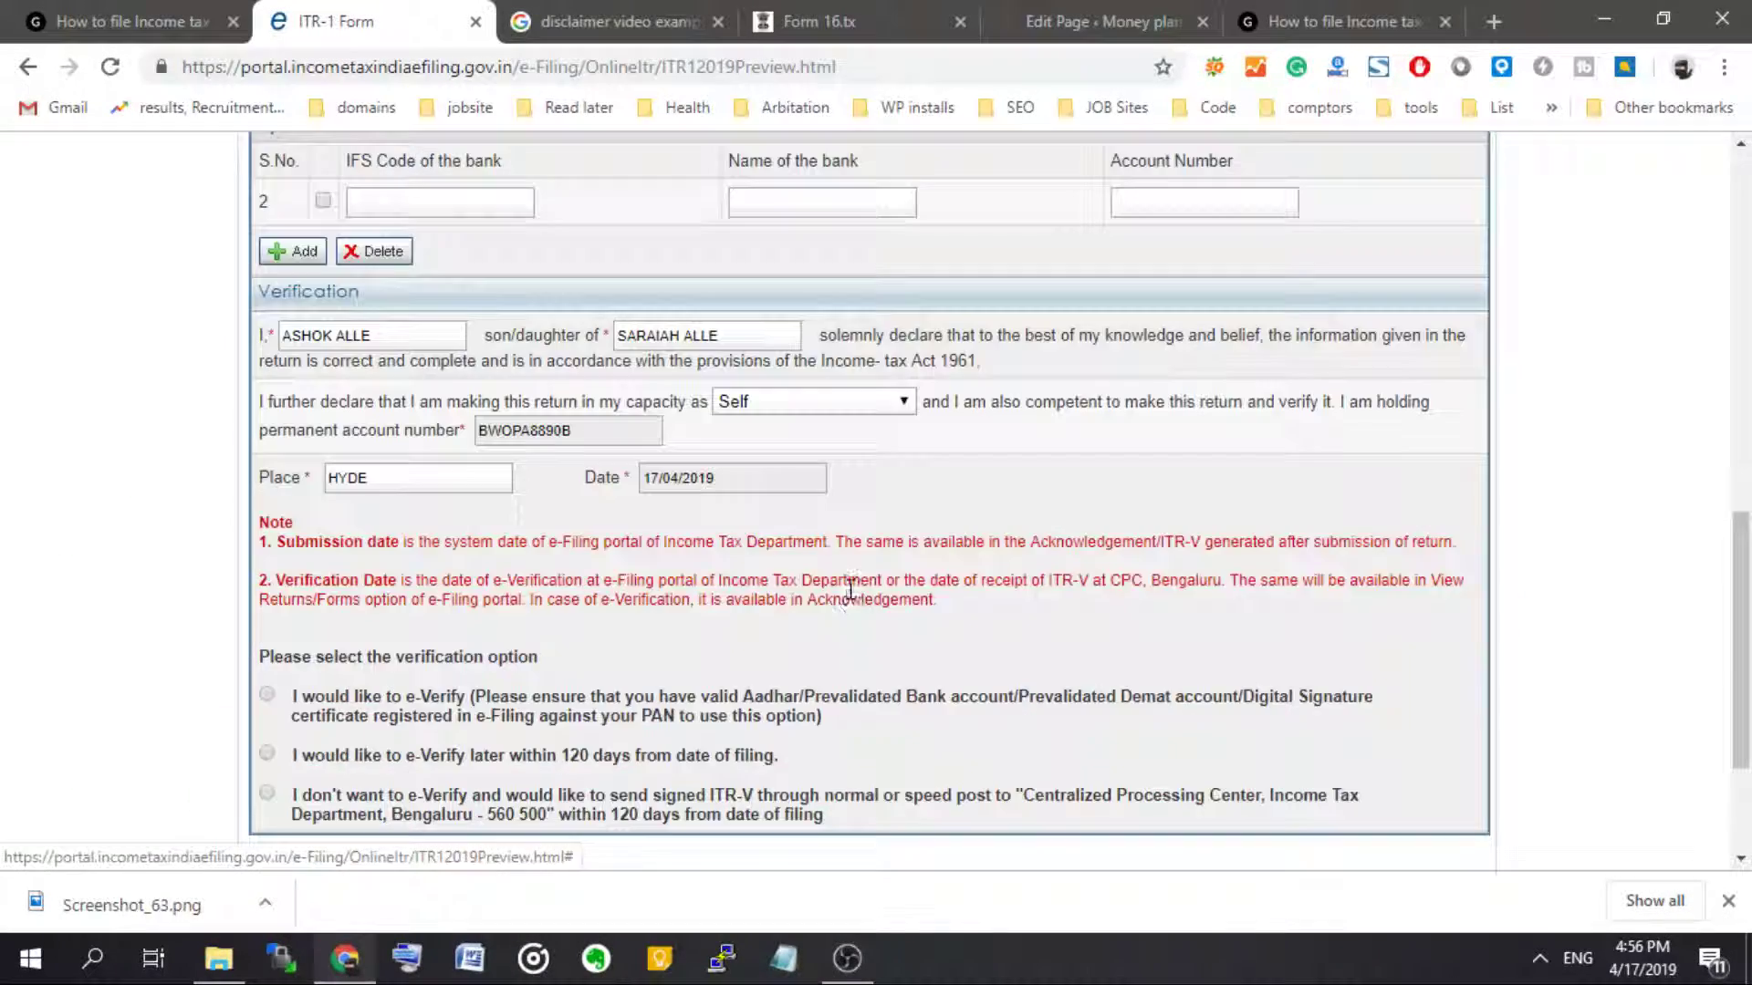
{"action": "scroll", "coordinate": [851, 589], "scroll_direction": "down", "scroll_amount": 3}
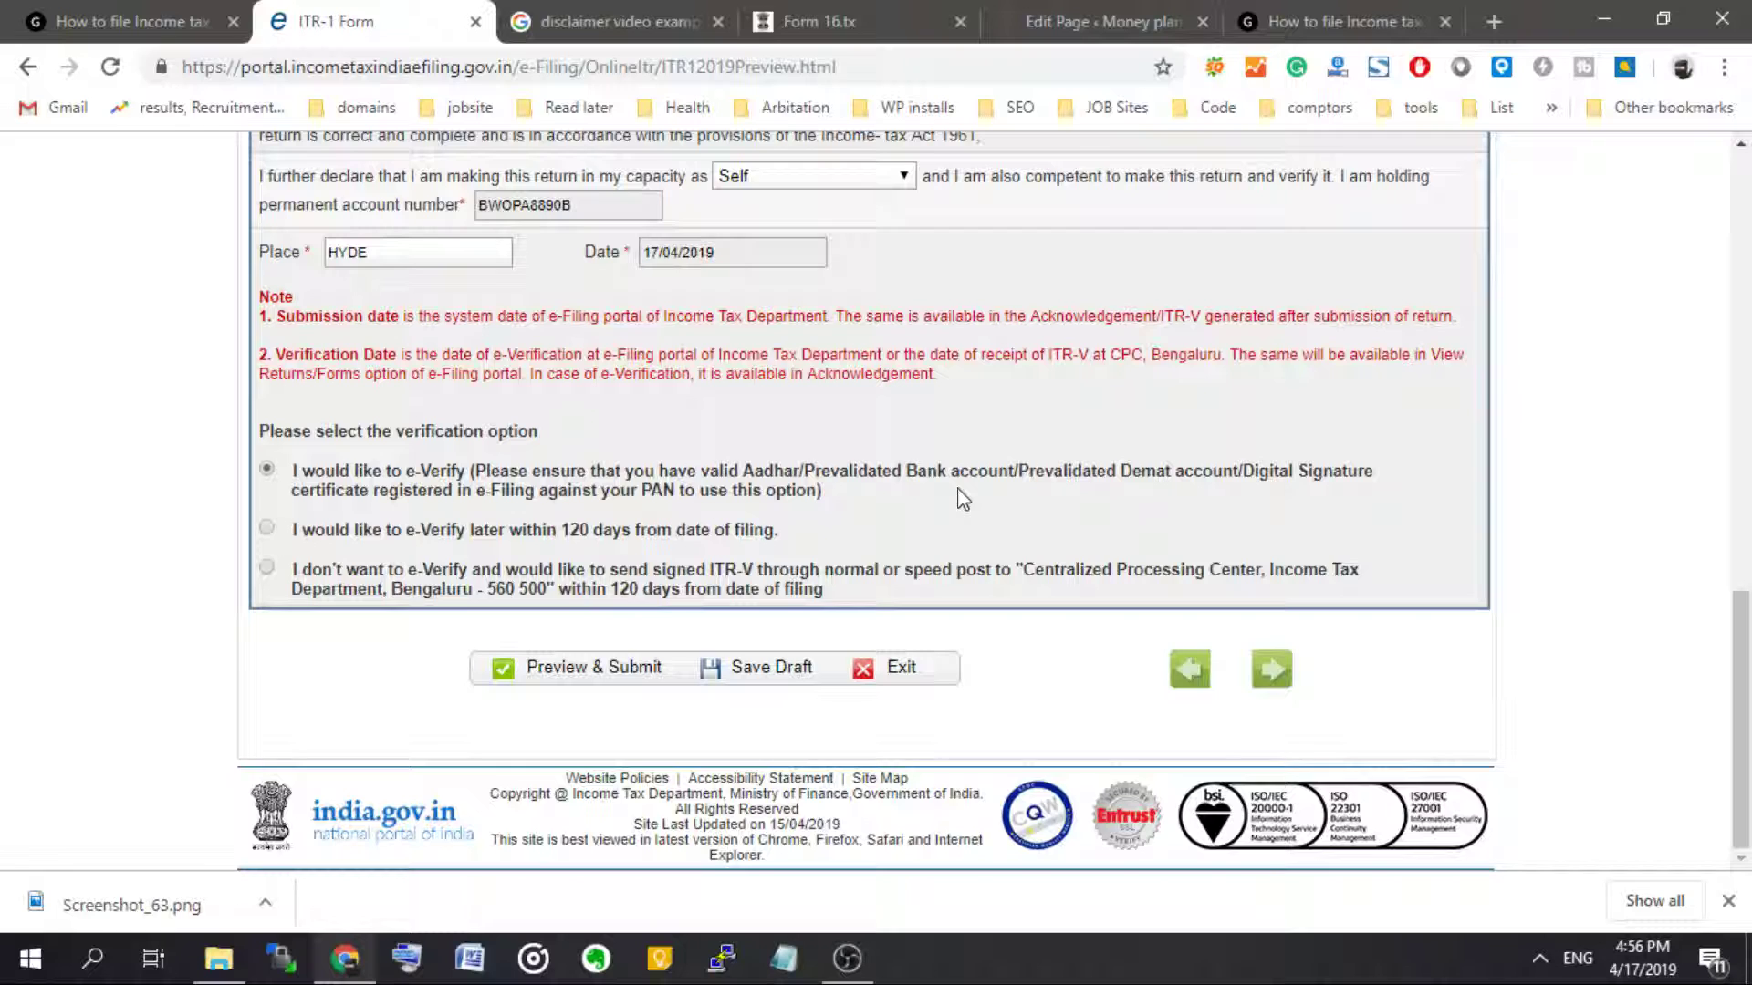
{"action": "key", "text": "Home"}
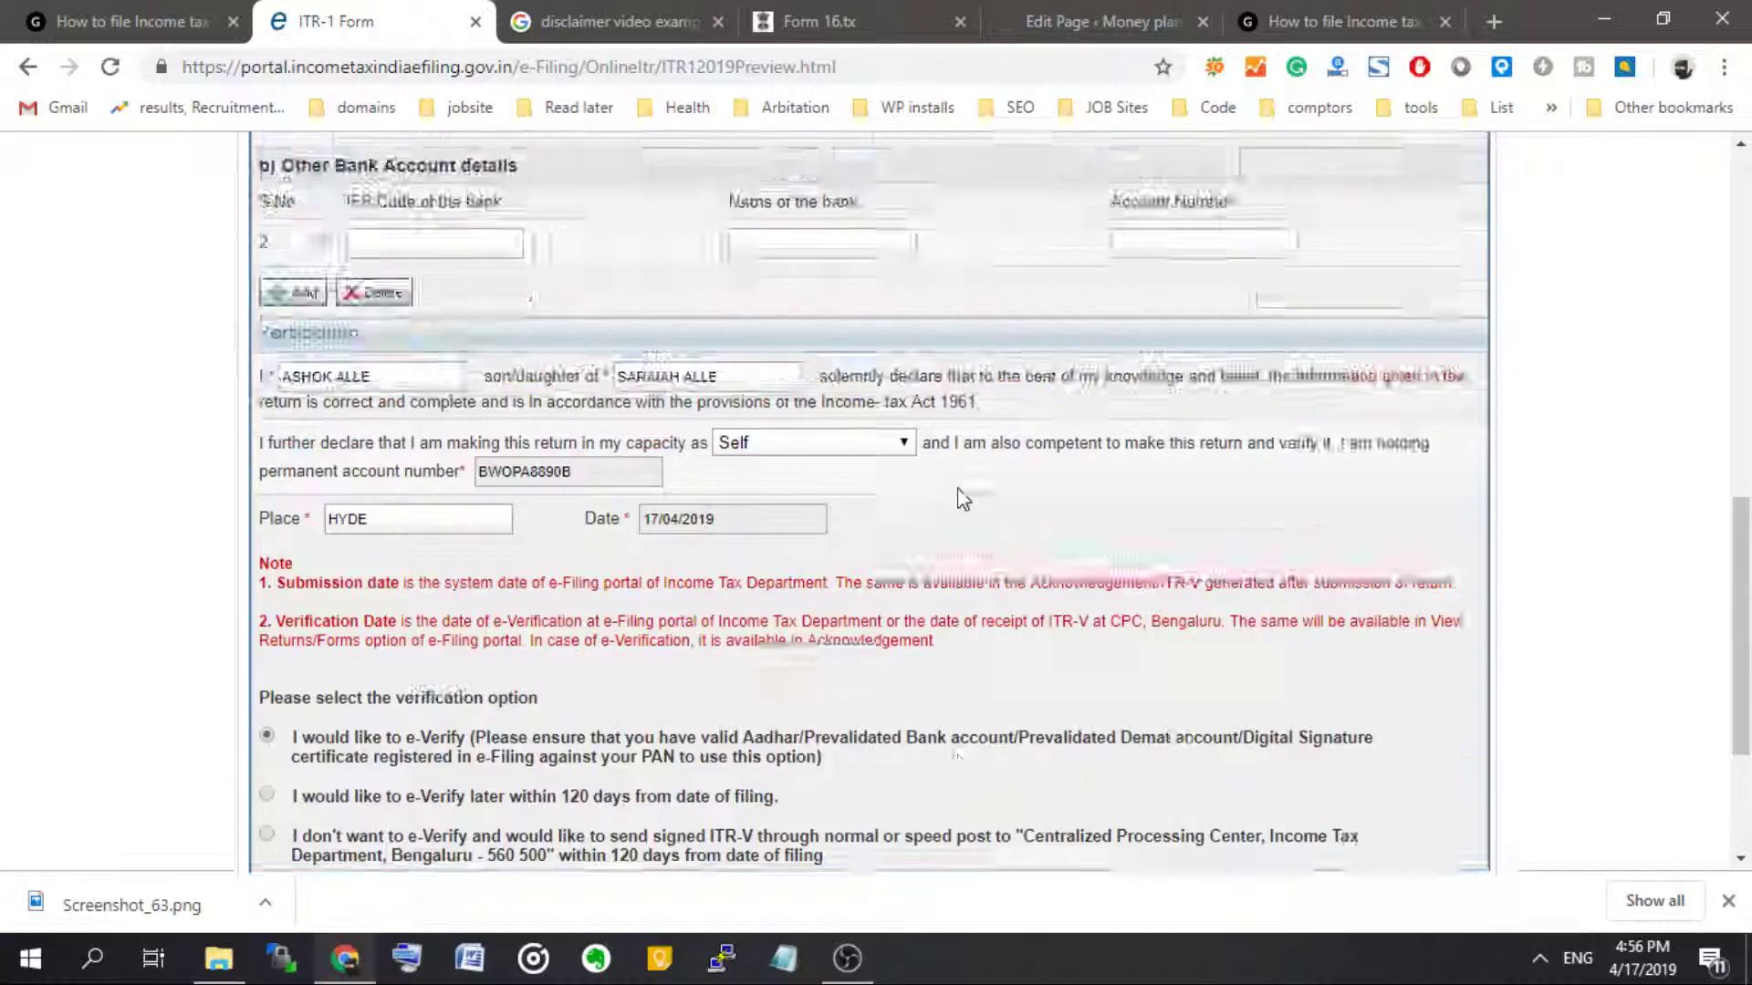
{"action": "scroll", "coordinate": [25, 350], "scroll_direction": "down", "scroll_amount": 3}
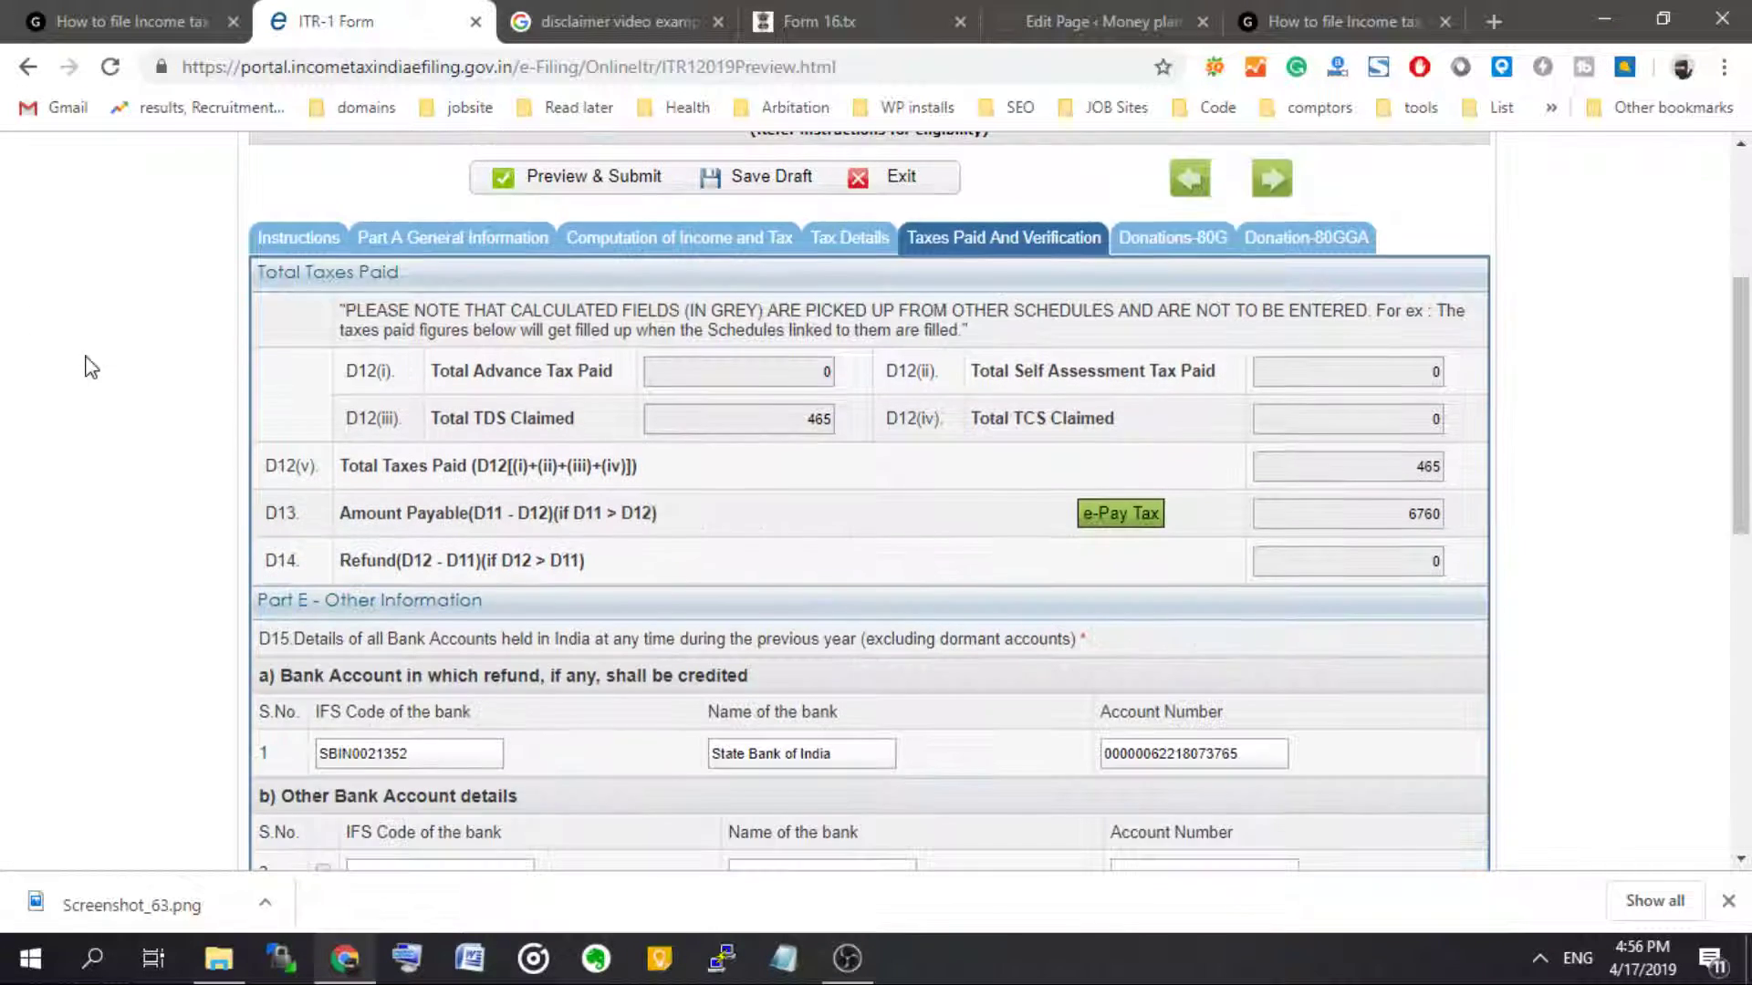
- Check the salary figures in Computation of Income and Tax and the schedules in Tax Details, and return to Taxes Paid And Verification
{"action": "left_click", "coordinate": [638, 239]}
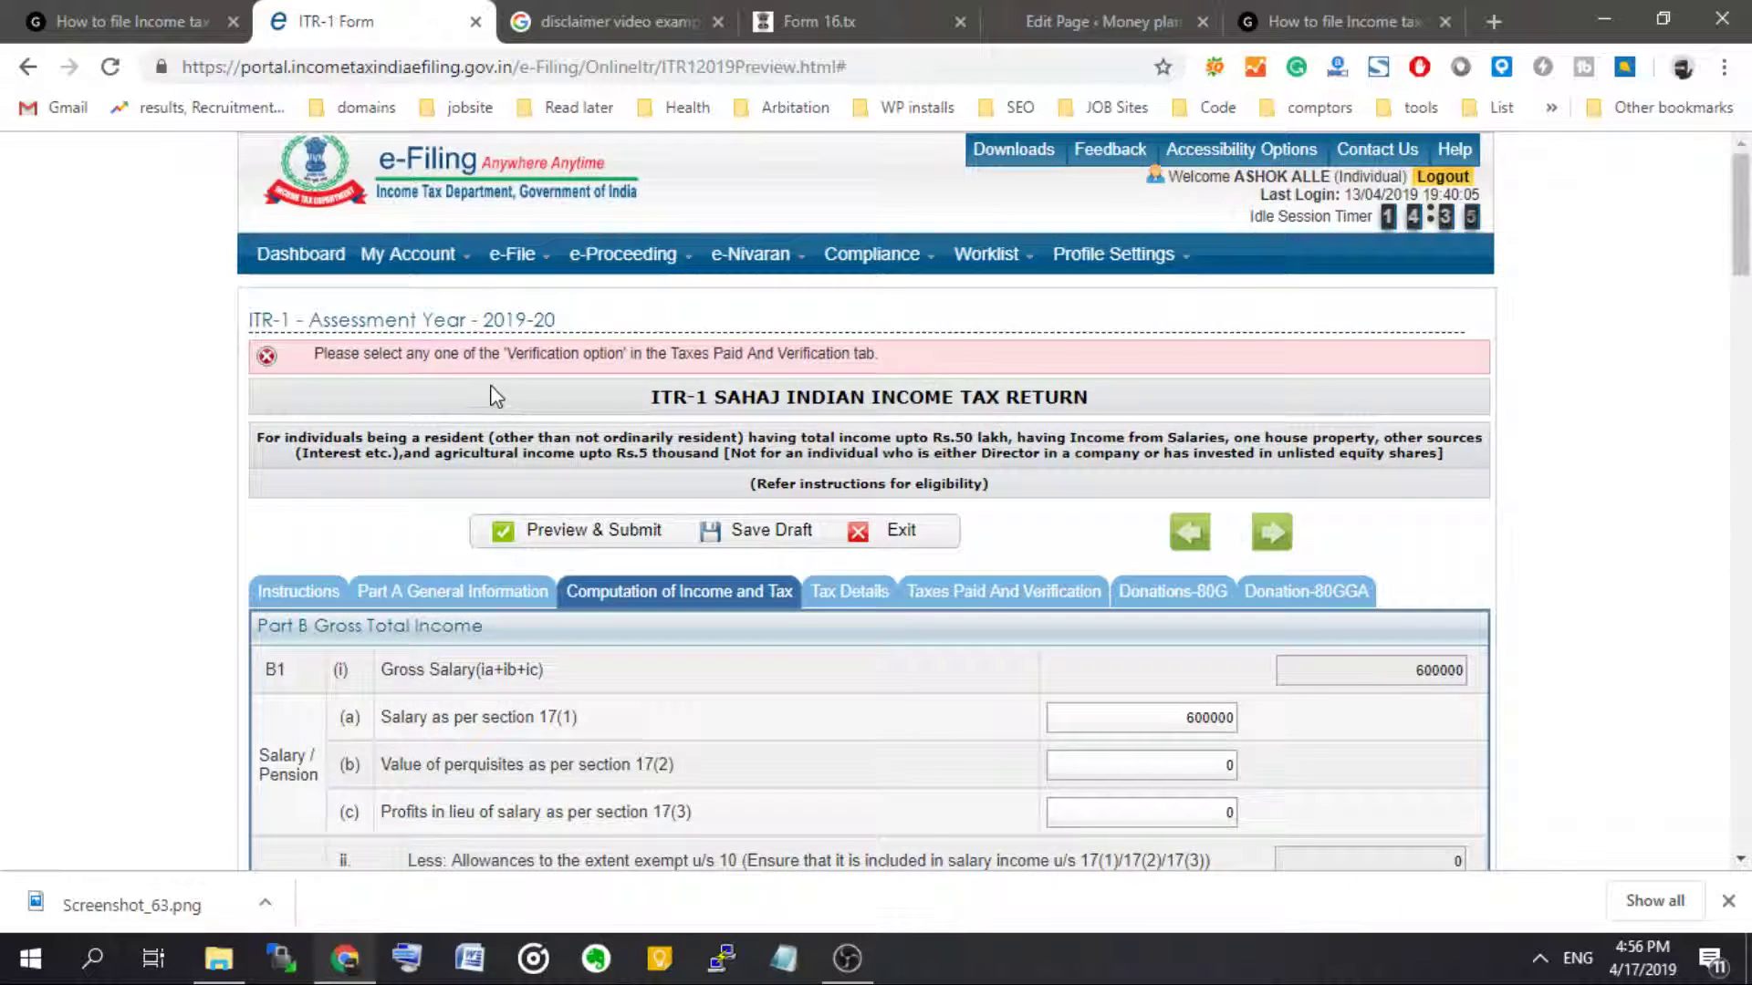
{"action": "scroll", "coordinate": [495, 399], "scroll_direction": "down", "scroll_amount": 4}
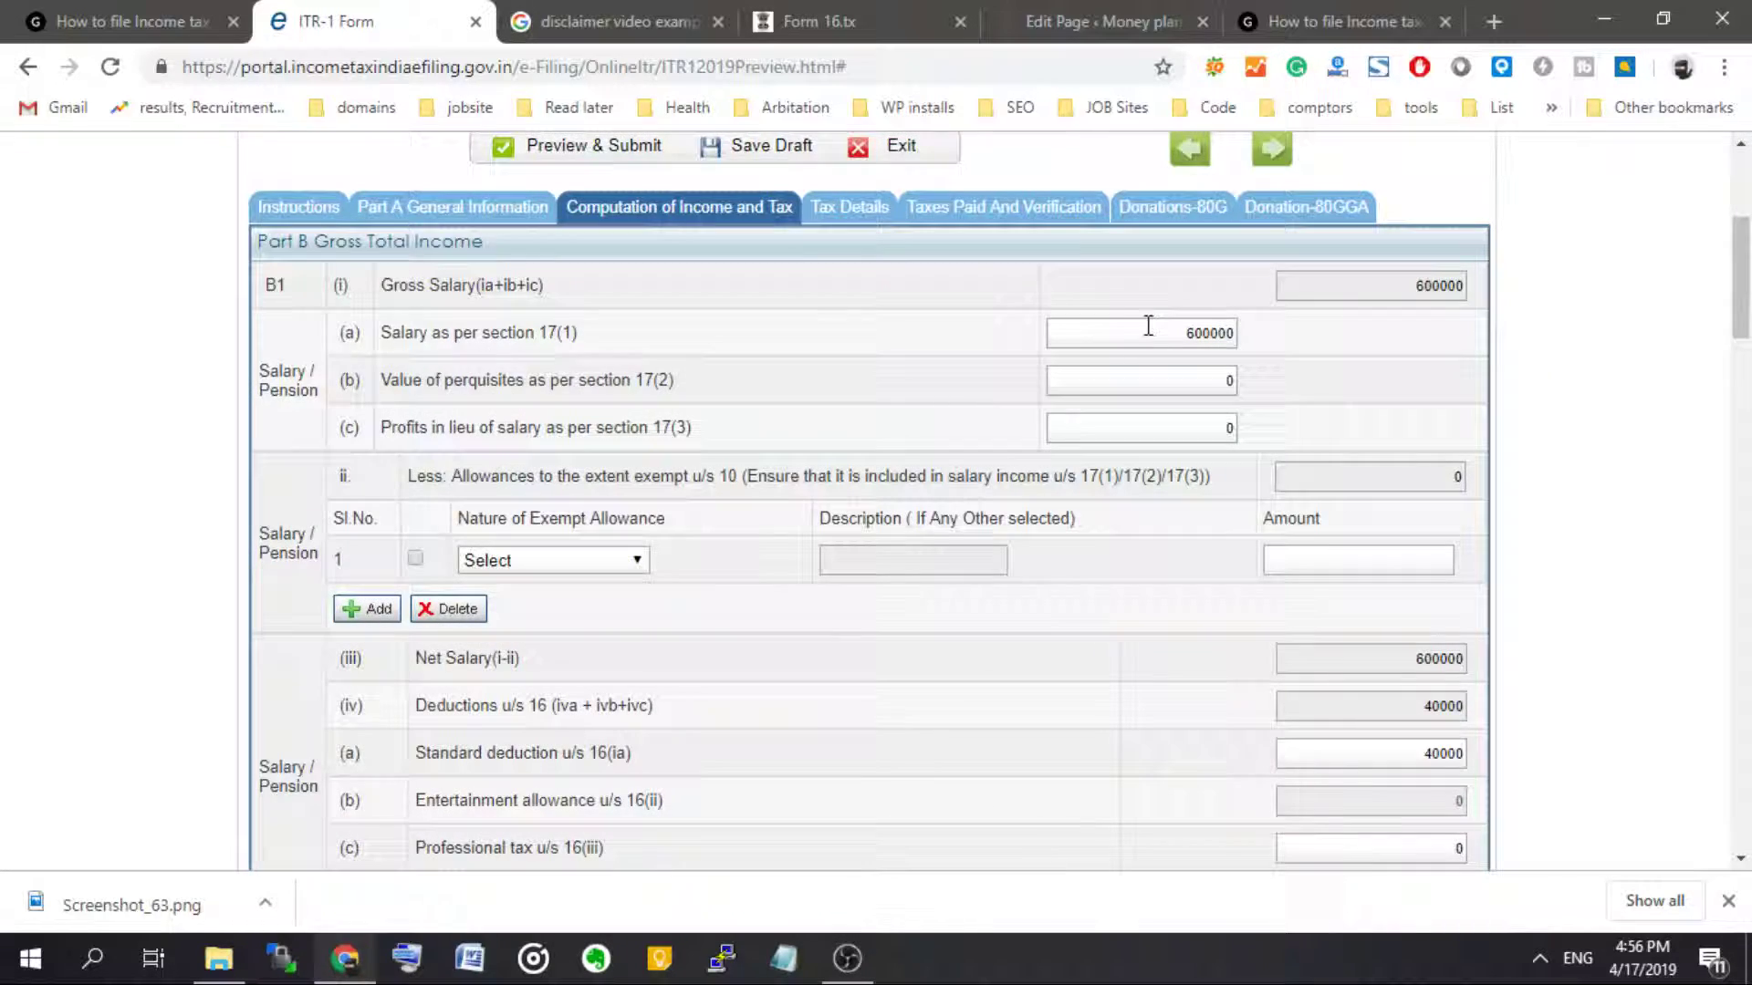
{"action": "left_click", "coordinate": [844, 209]}
{"action": "scroll", "coordinate": [1023, 522], "scroll_direction": "down", "scroll_amount": 5}
{"action": "scroll", "coordinate": [1024, 525], "scroll_direction": "down", "scroll_amount": 10}
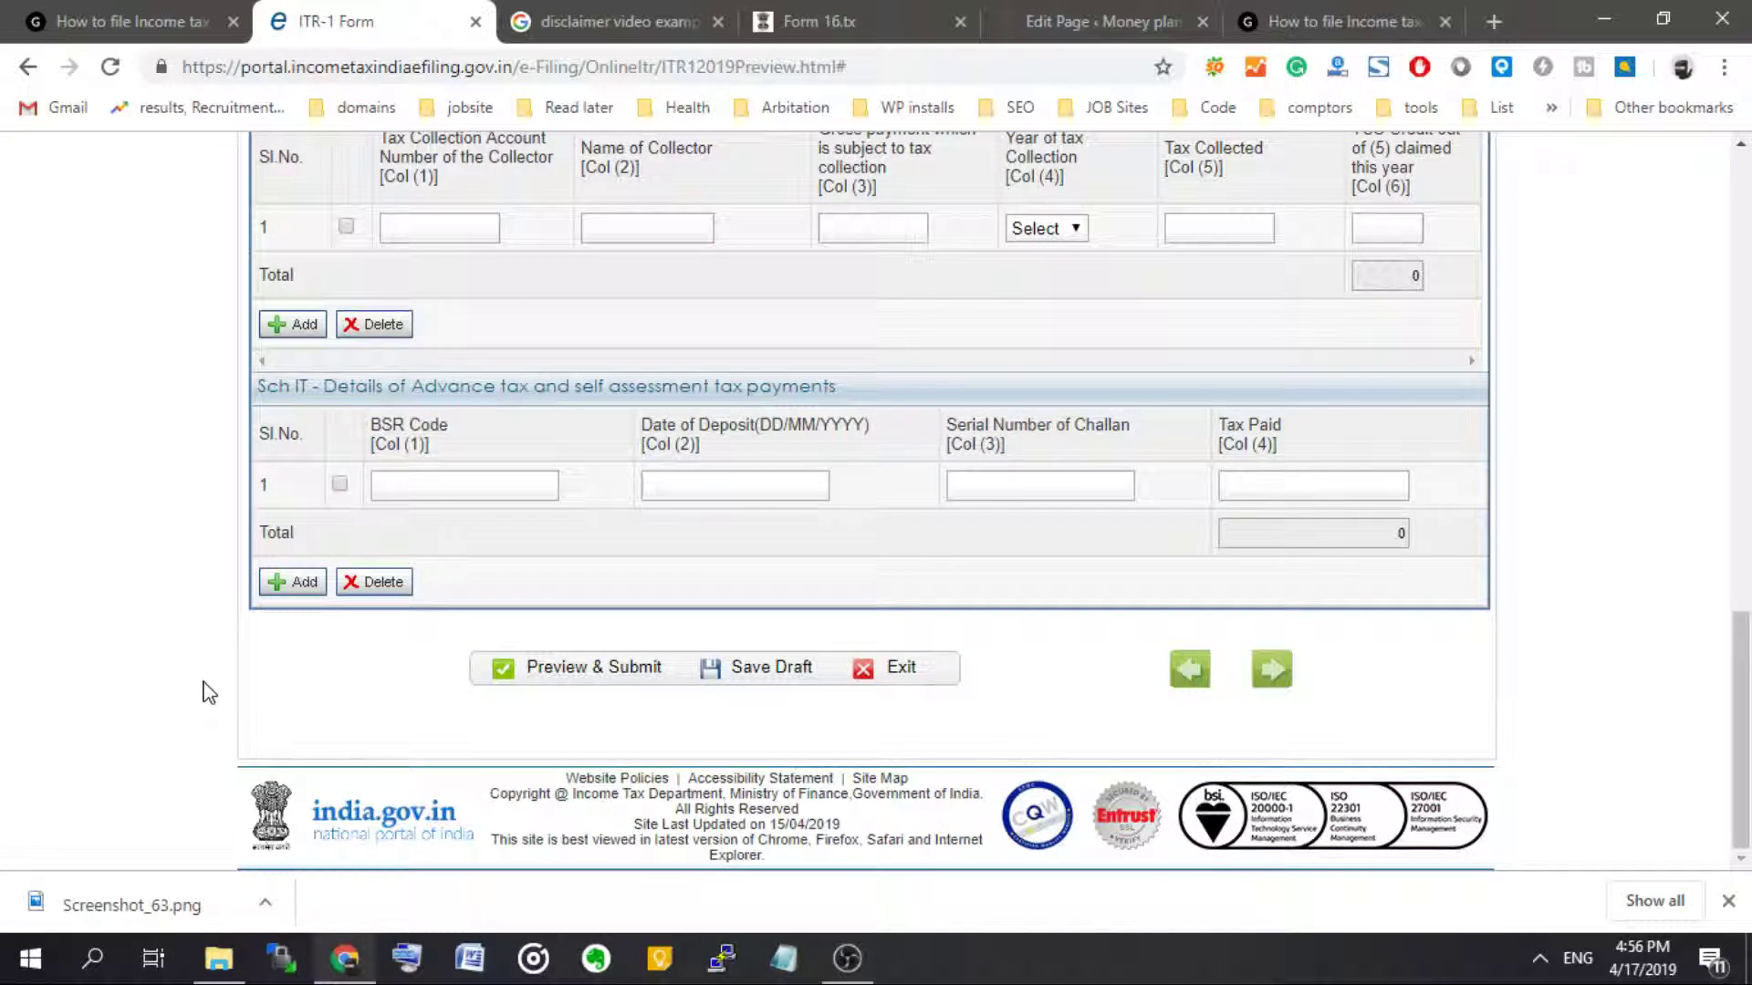
{"action": "scroll", "coordinate": [204, 688], "scroll_direction": "up", "scroll_amount": 15}
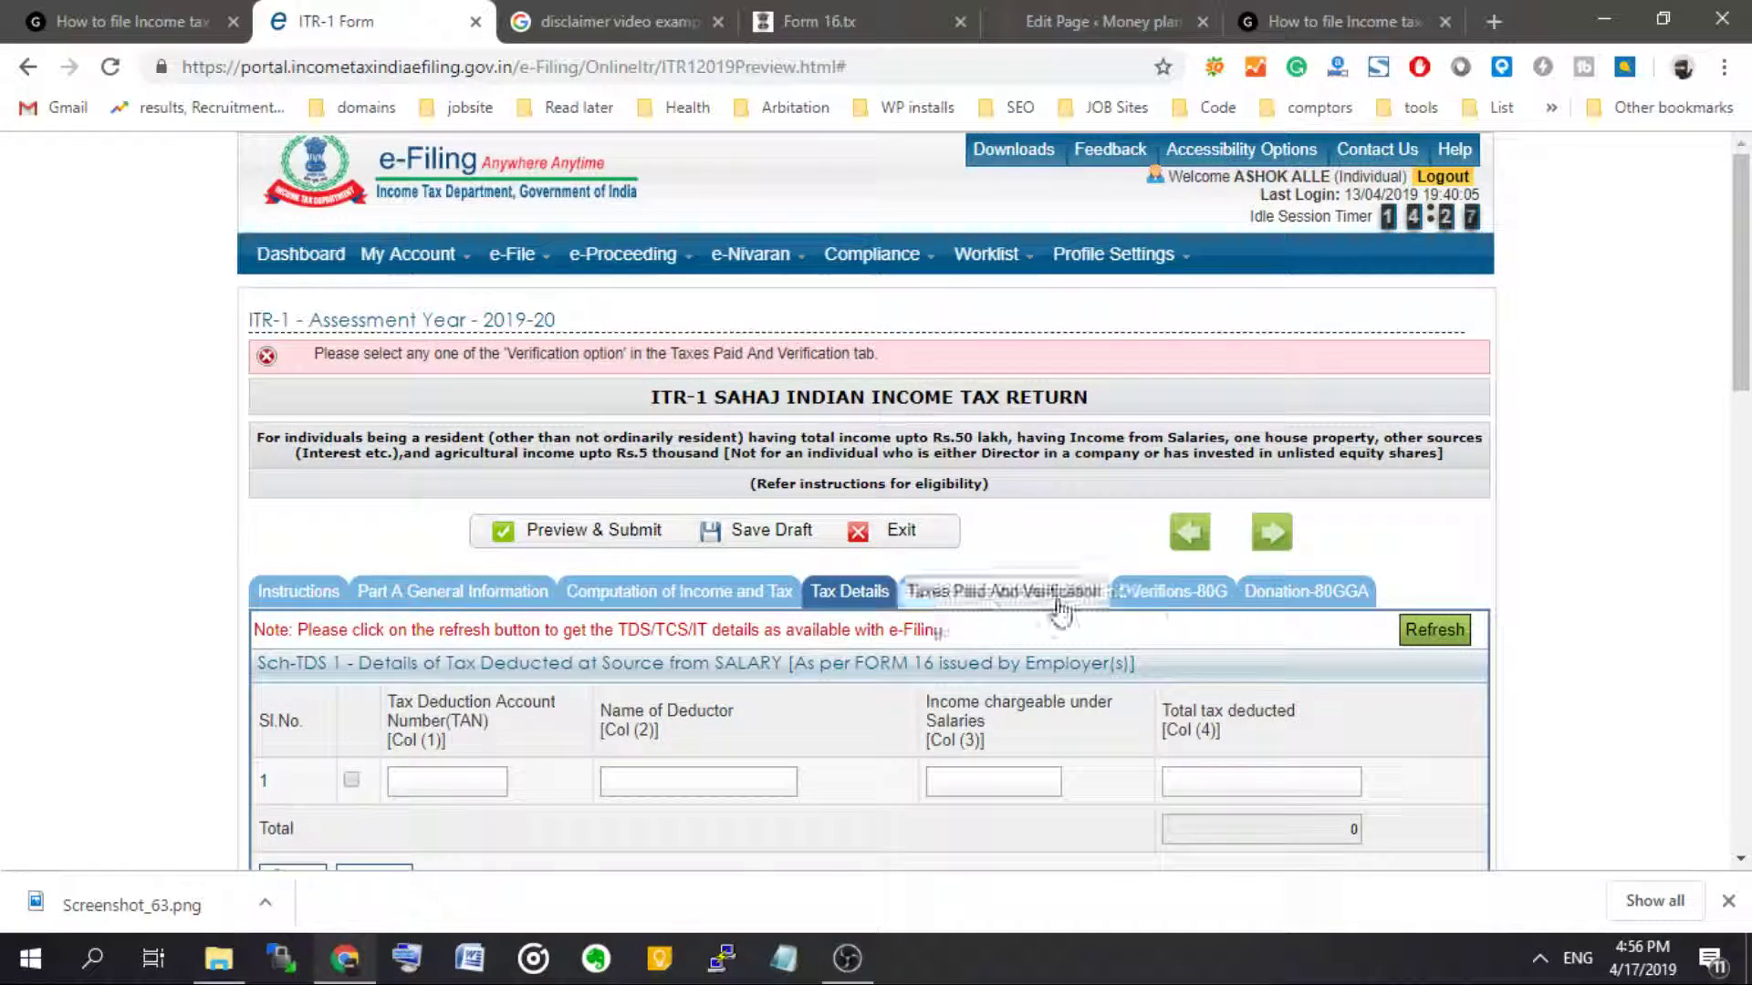
{"action": "left_click", "coordinate": [1028, 604]}
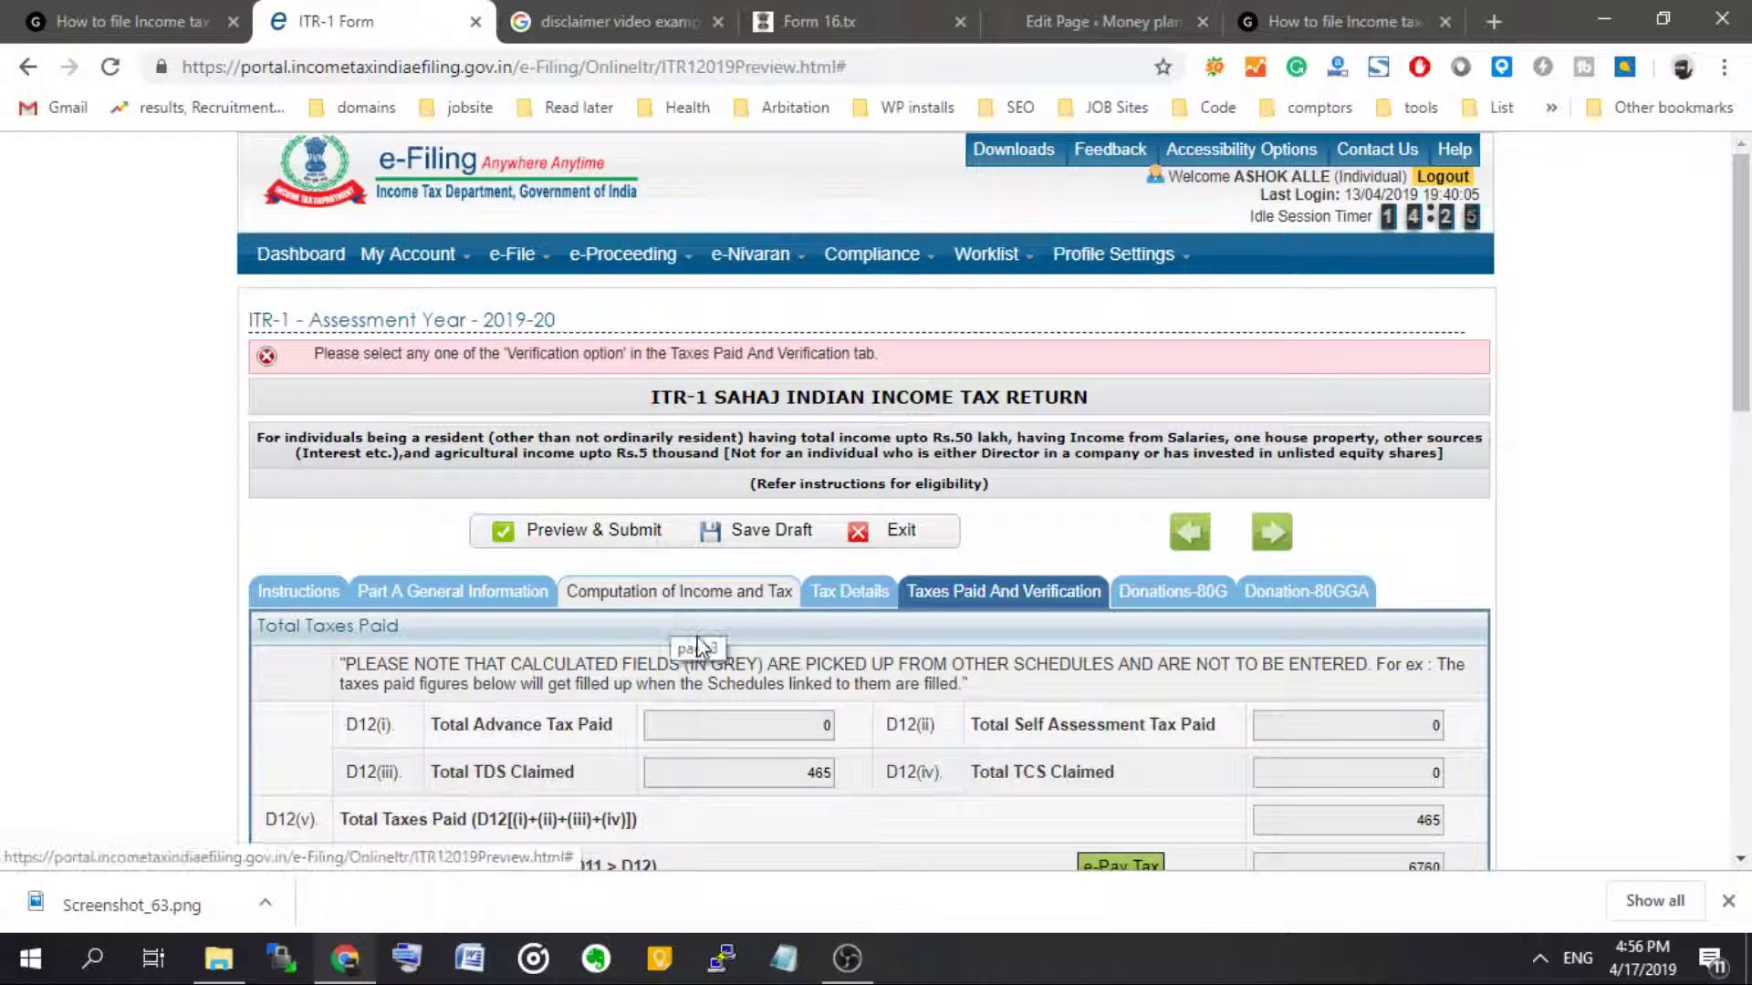
- Go back to Computation of Income and Tax and enter 500 for the salary as per section 17(1)
{"action": "left_click", "coordinate": [711, 593]}
{"action": "scroll", "coordinate": [742, 613], "scroll_direction": "down", "scroll_amount": 5}
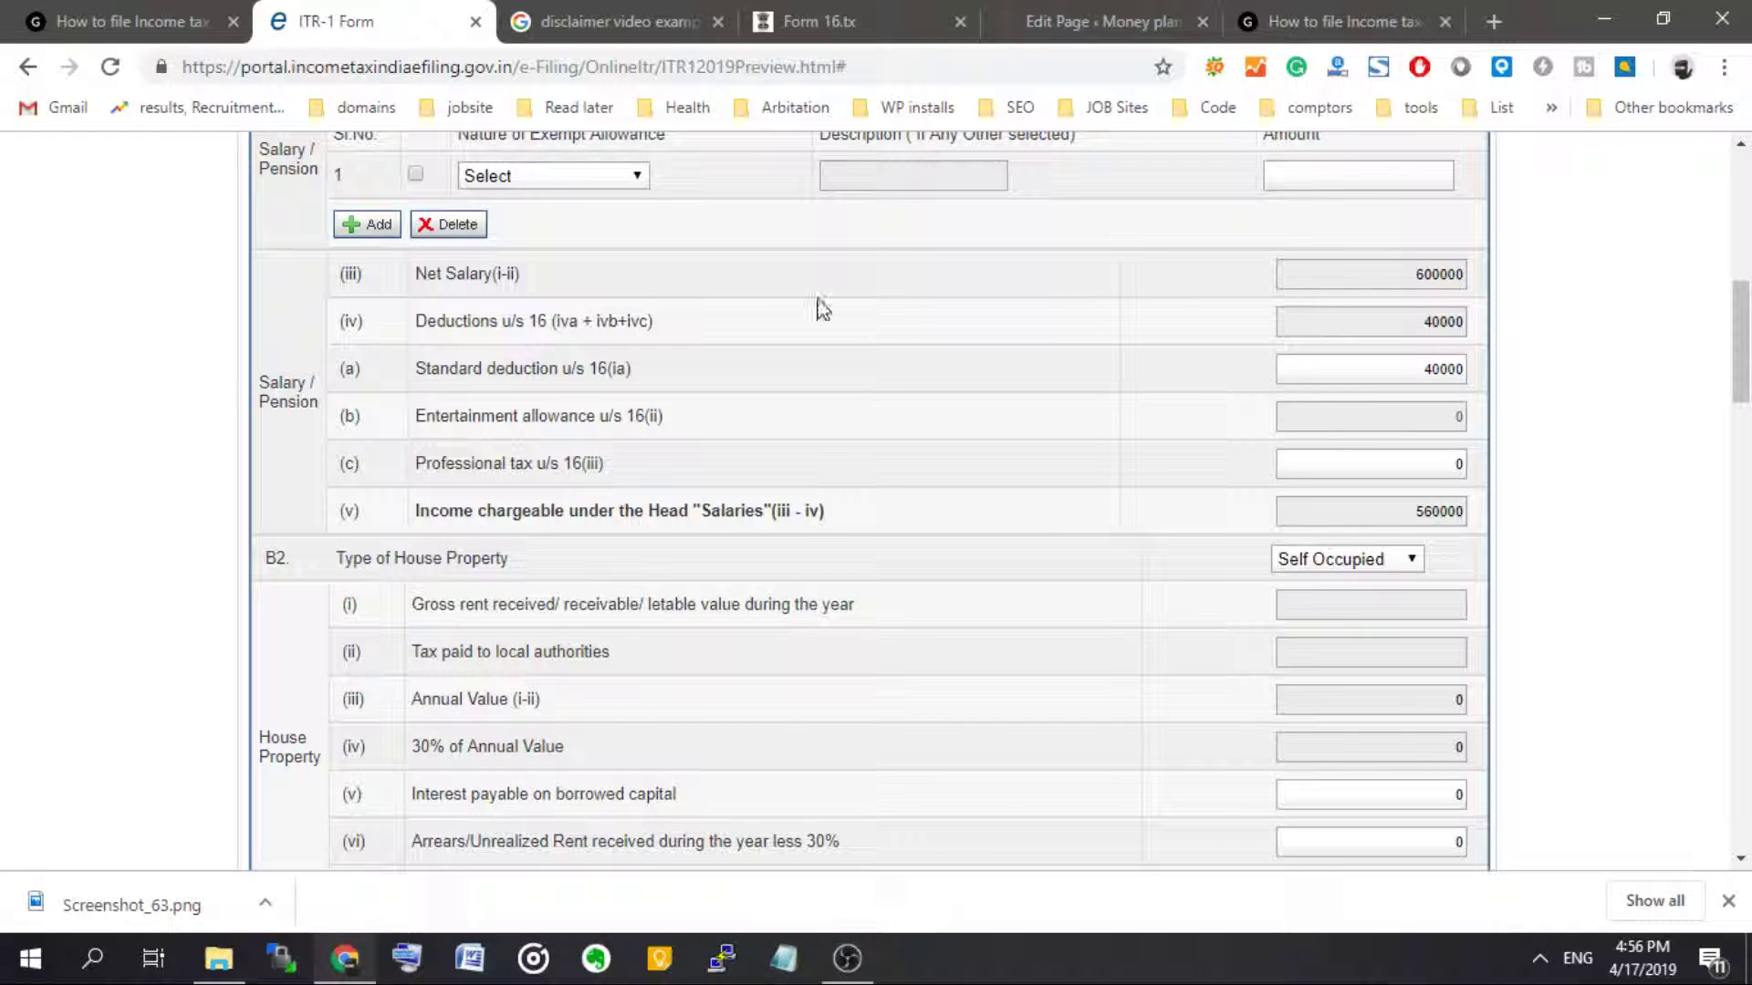
{"action": "scroll", "coordinate": [817, 453], "scroll_direction": "up", "scroll_amount": 2}
{"action": "scroll", "coordinate": [817, 453], "scroll_direction": "up", "scroll_amount": 3}
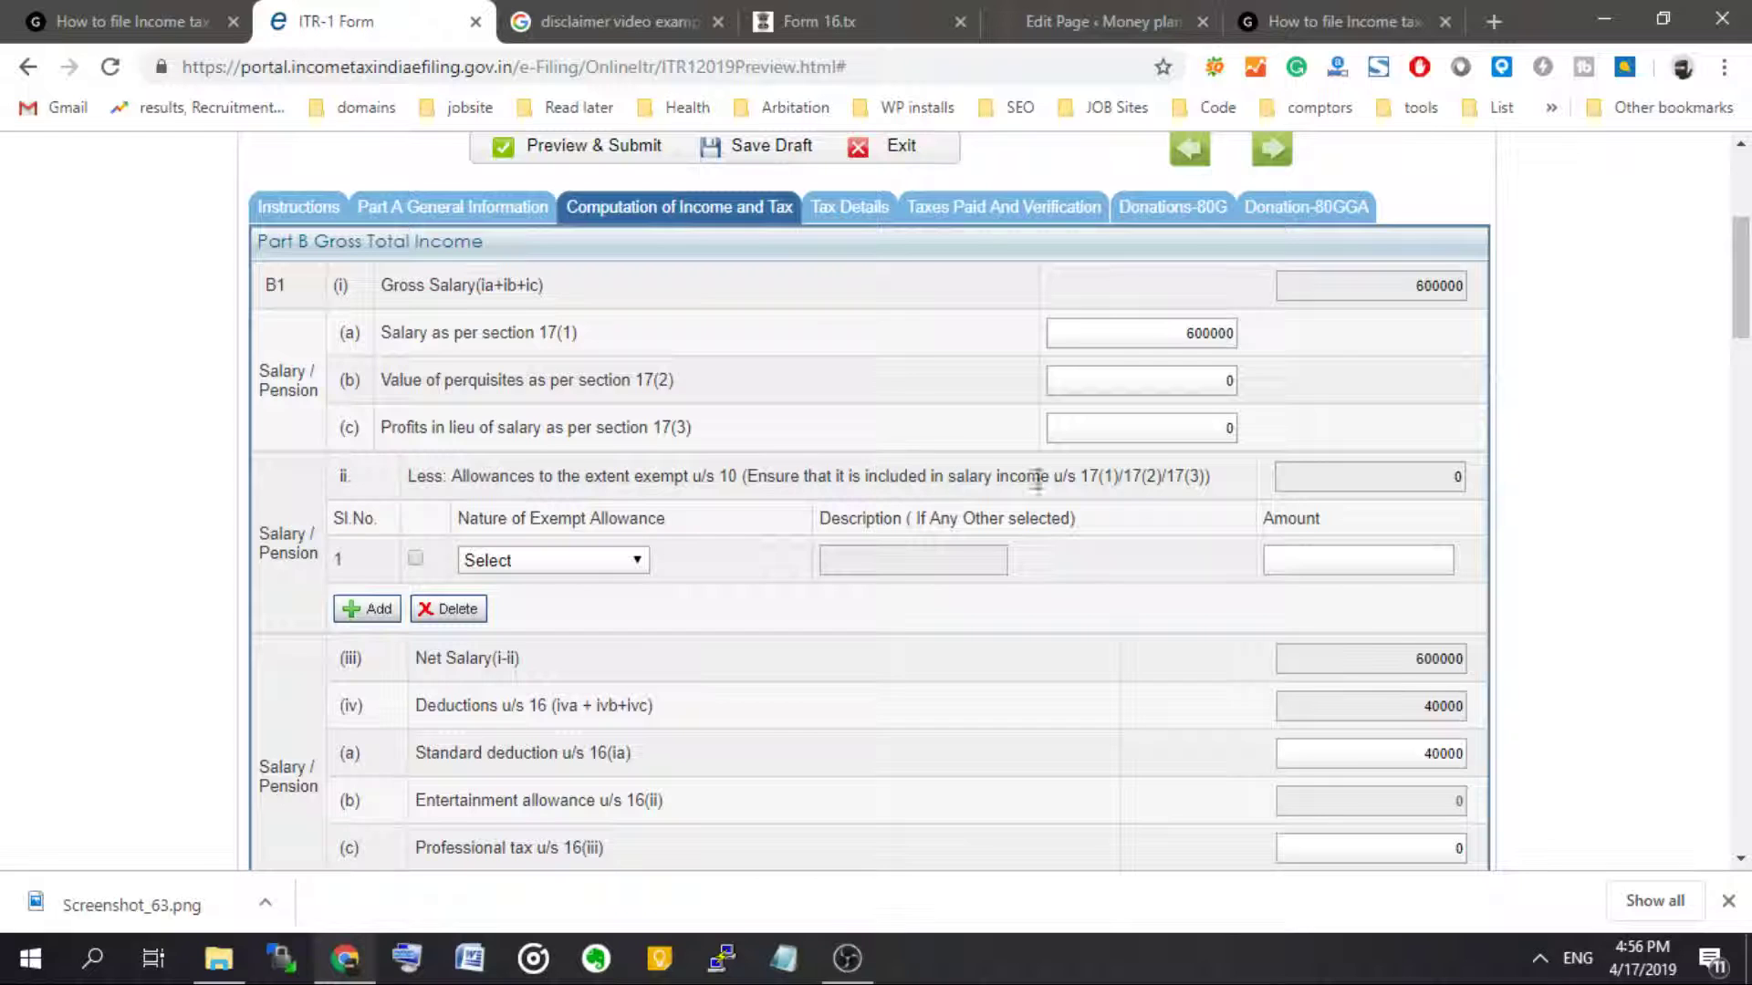
{"action": "double_click", "coordinate": [1216, 327]}
{"action": "type", "text": "5"}
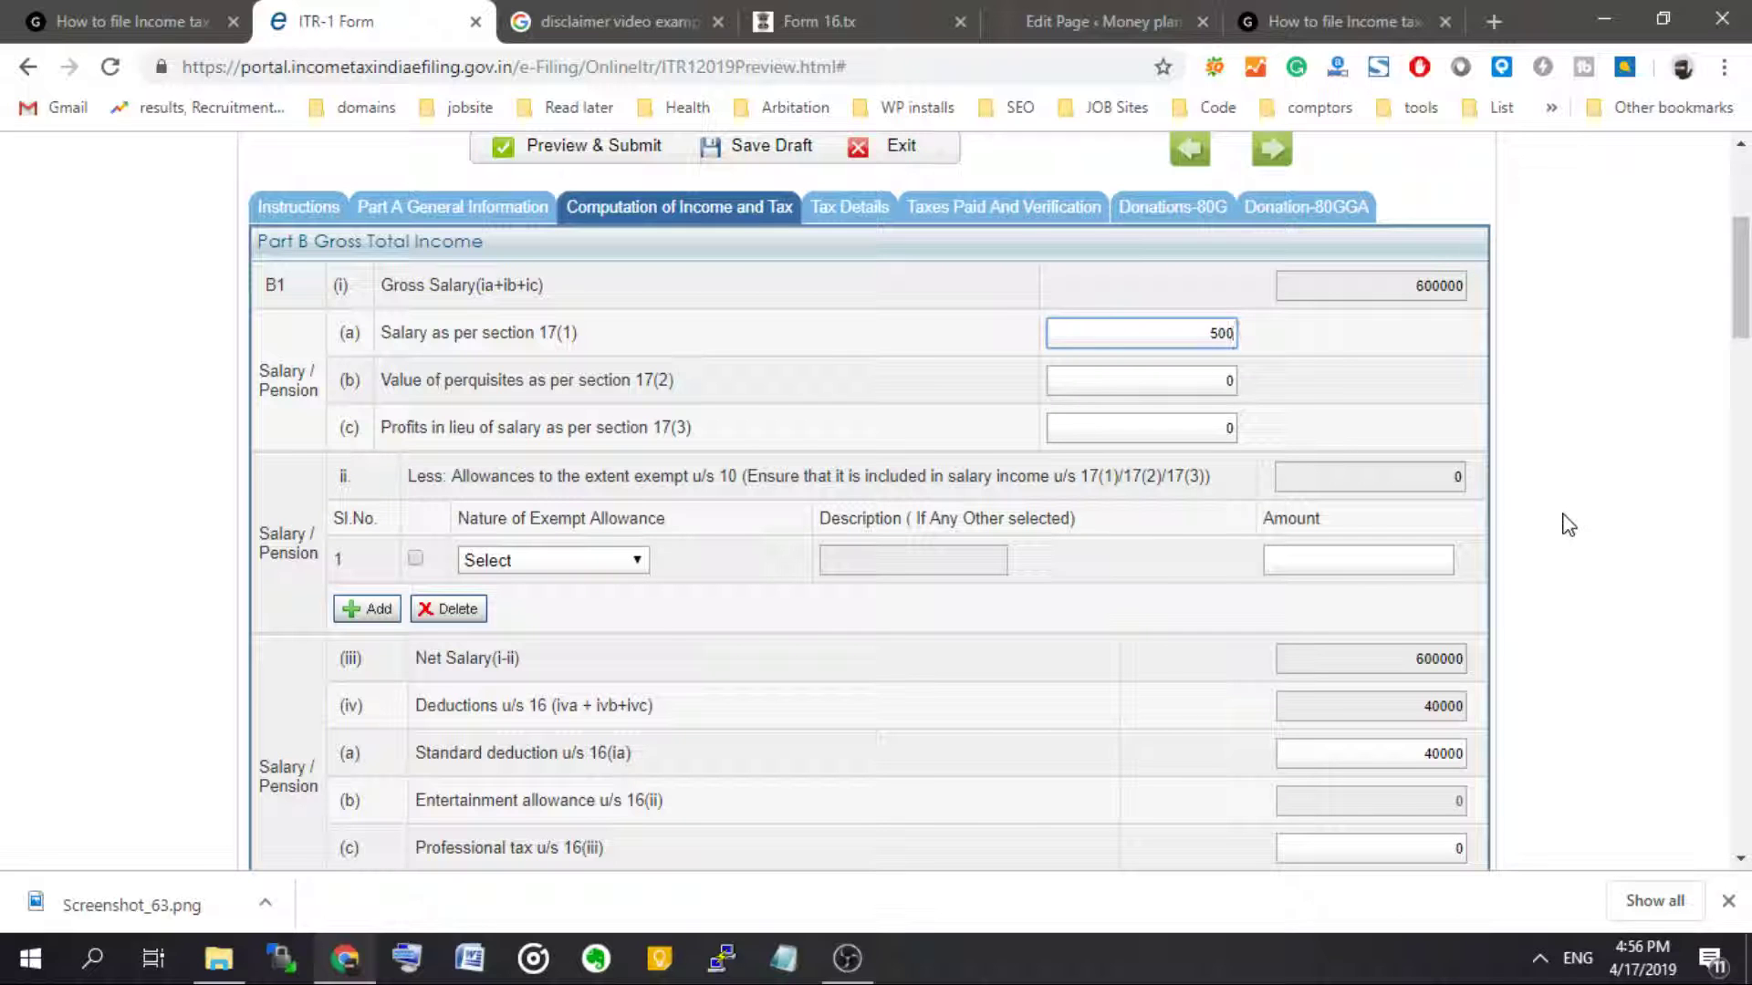
- Review the salary, house property, other income and deduction sections of the income computation
{"action": "scroll", "coordinate": [1566, 524], "scroll_direction": "down", "scroll_amount": 10}
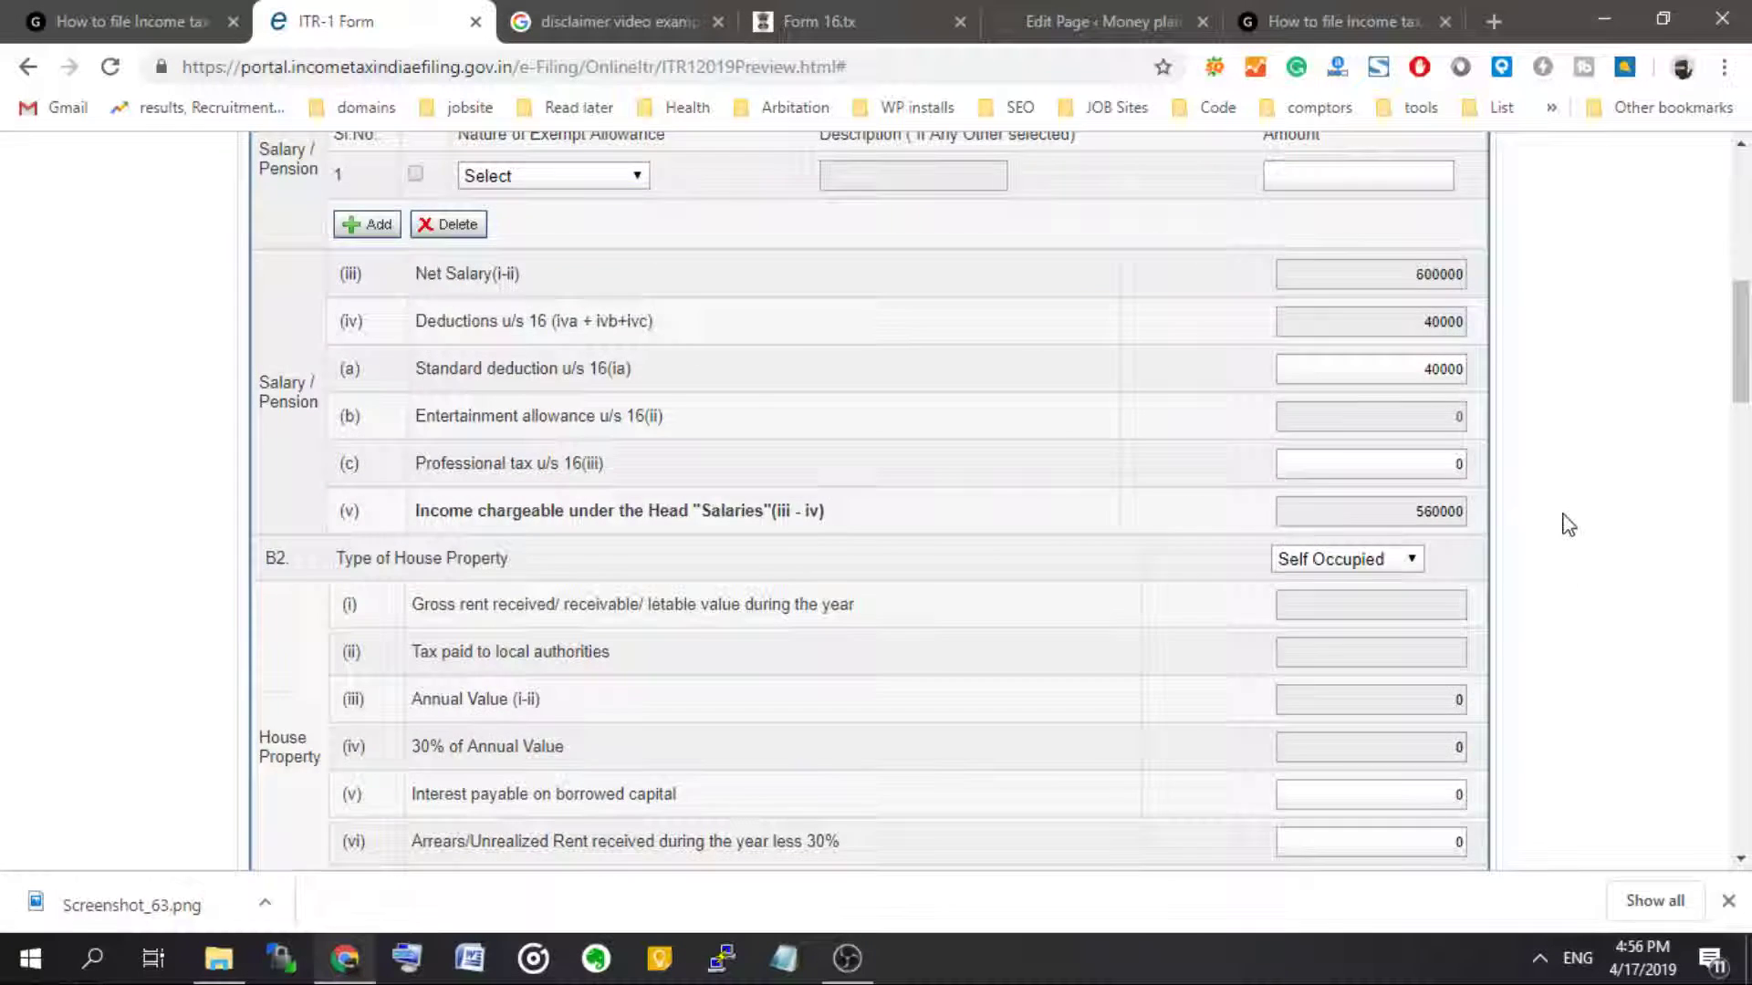
{"action": "scroll", "coordinate": [1566, 524], "scroll_direction": "down", "scroll_amount": 3}
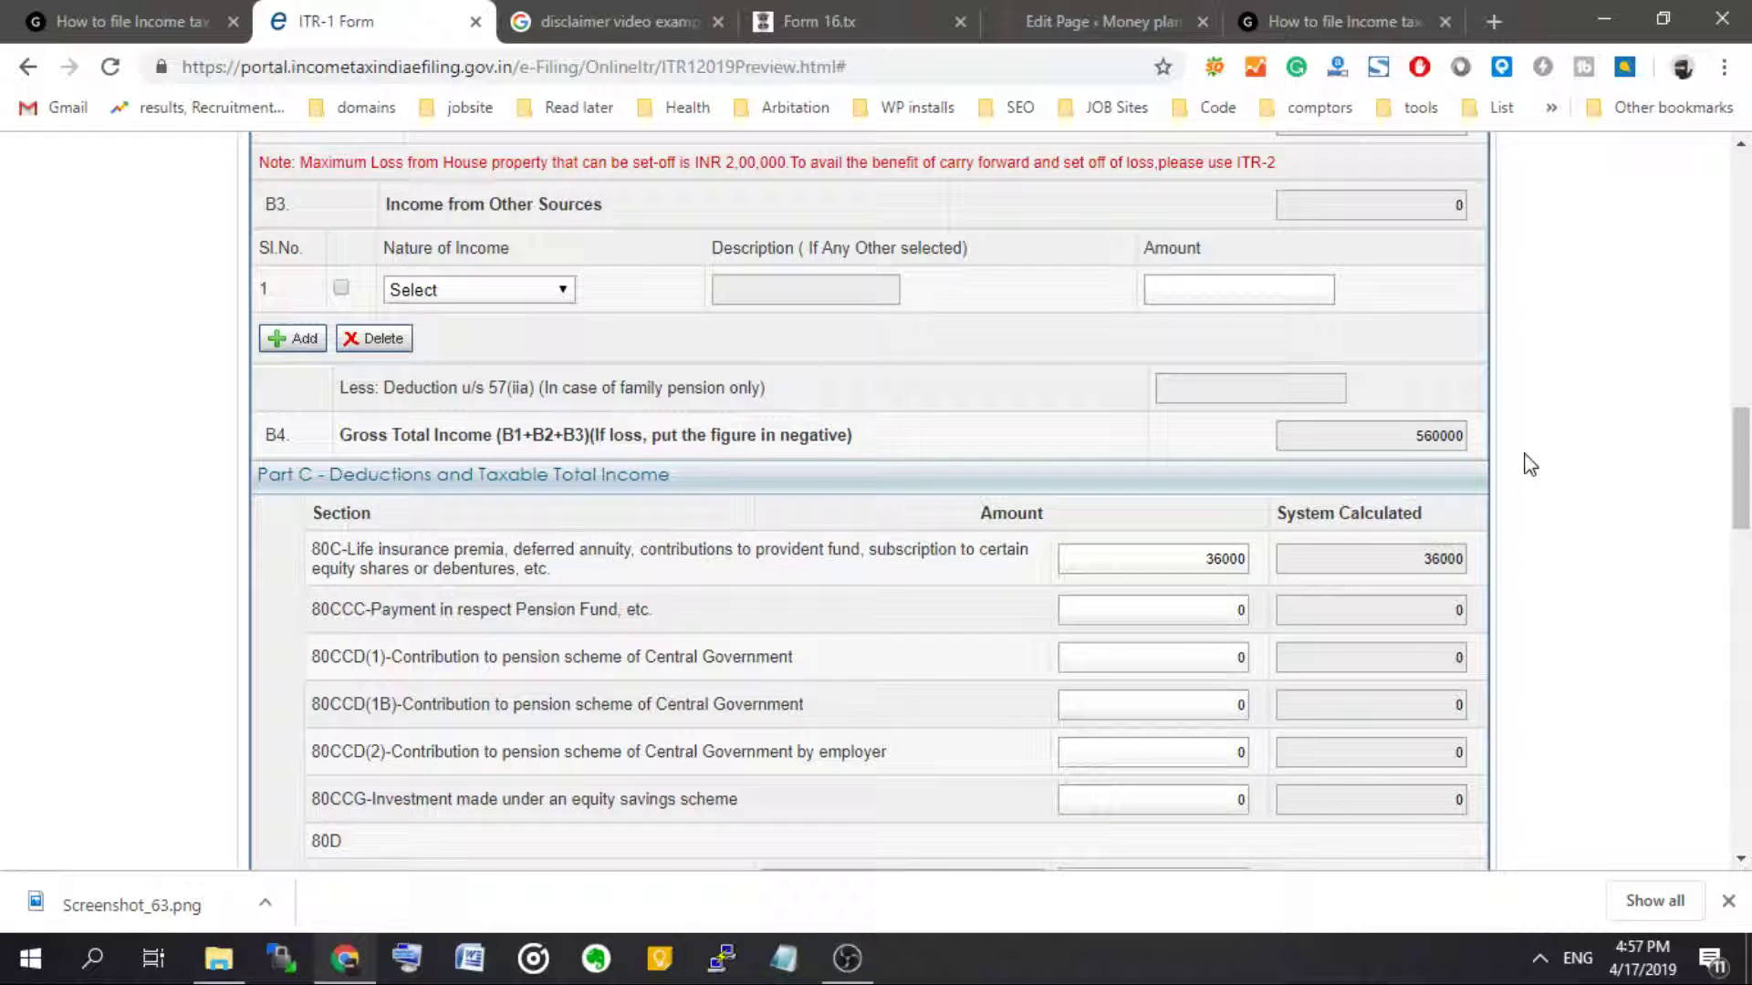
{"action": "scroll", "coordinate": [1528, 463], "scroll_direction": "down", "scroll_amount": 7}
{"action": "scroll", "coordinate": [1531, 465], "scroll_direction": "up", "scroll_amount": 9}
{"action": "scroll", "coordinate": [1530, 465], "scroll_direction": "up", "scroll_amount": 7}
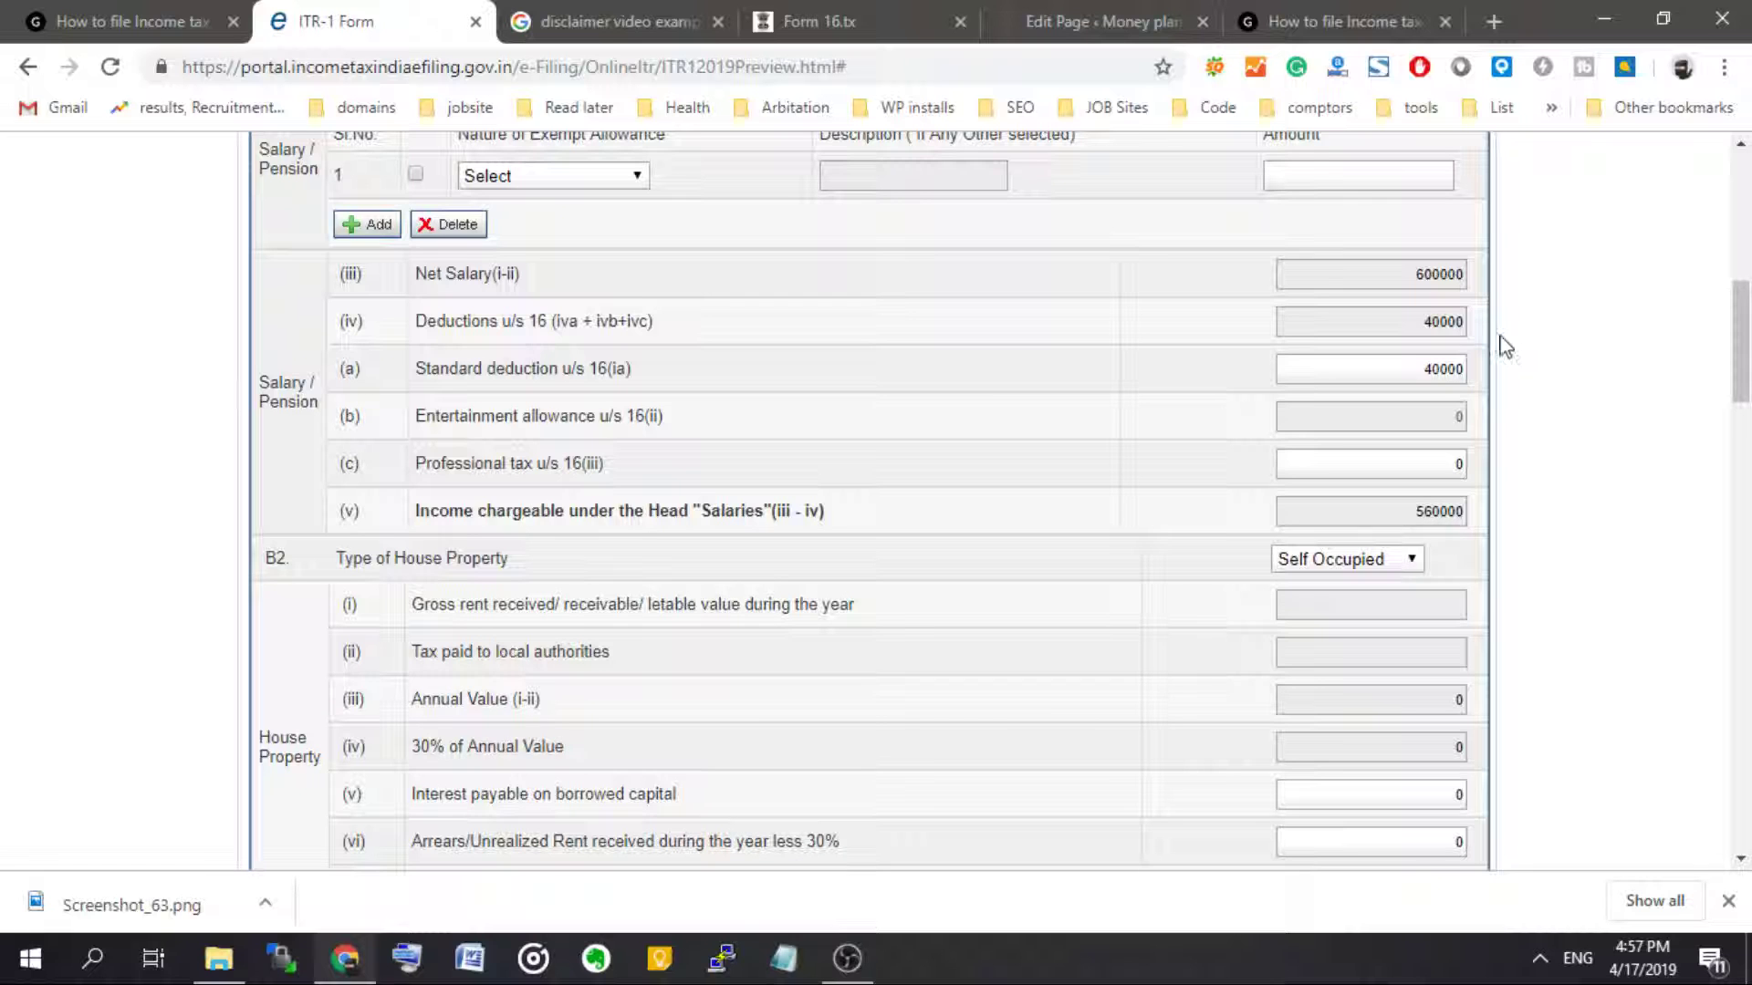
{"action": "scroll", "coordinate": [1322, 379], "scroll_direction": "up", "scroll_amount": 3}
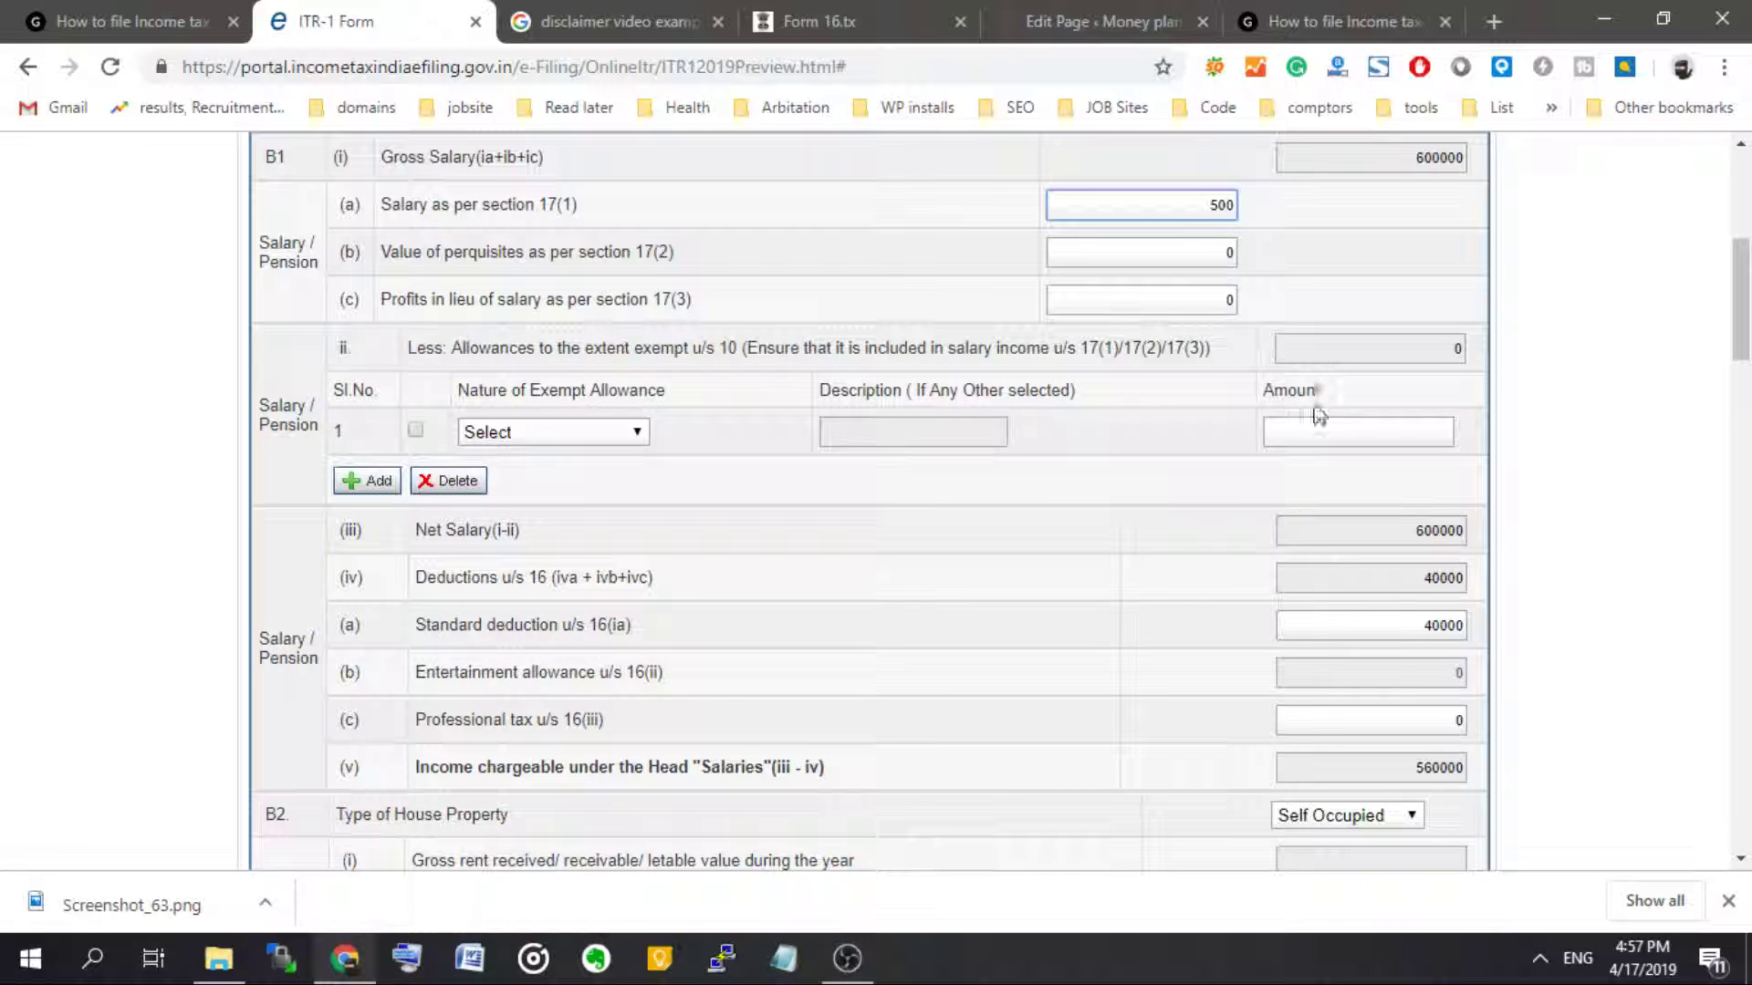
{"action": "scroll", "coordinate": [1563, 536], "scroll_direction": "up", "scroll_amount": 3}
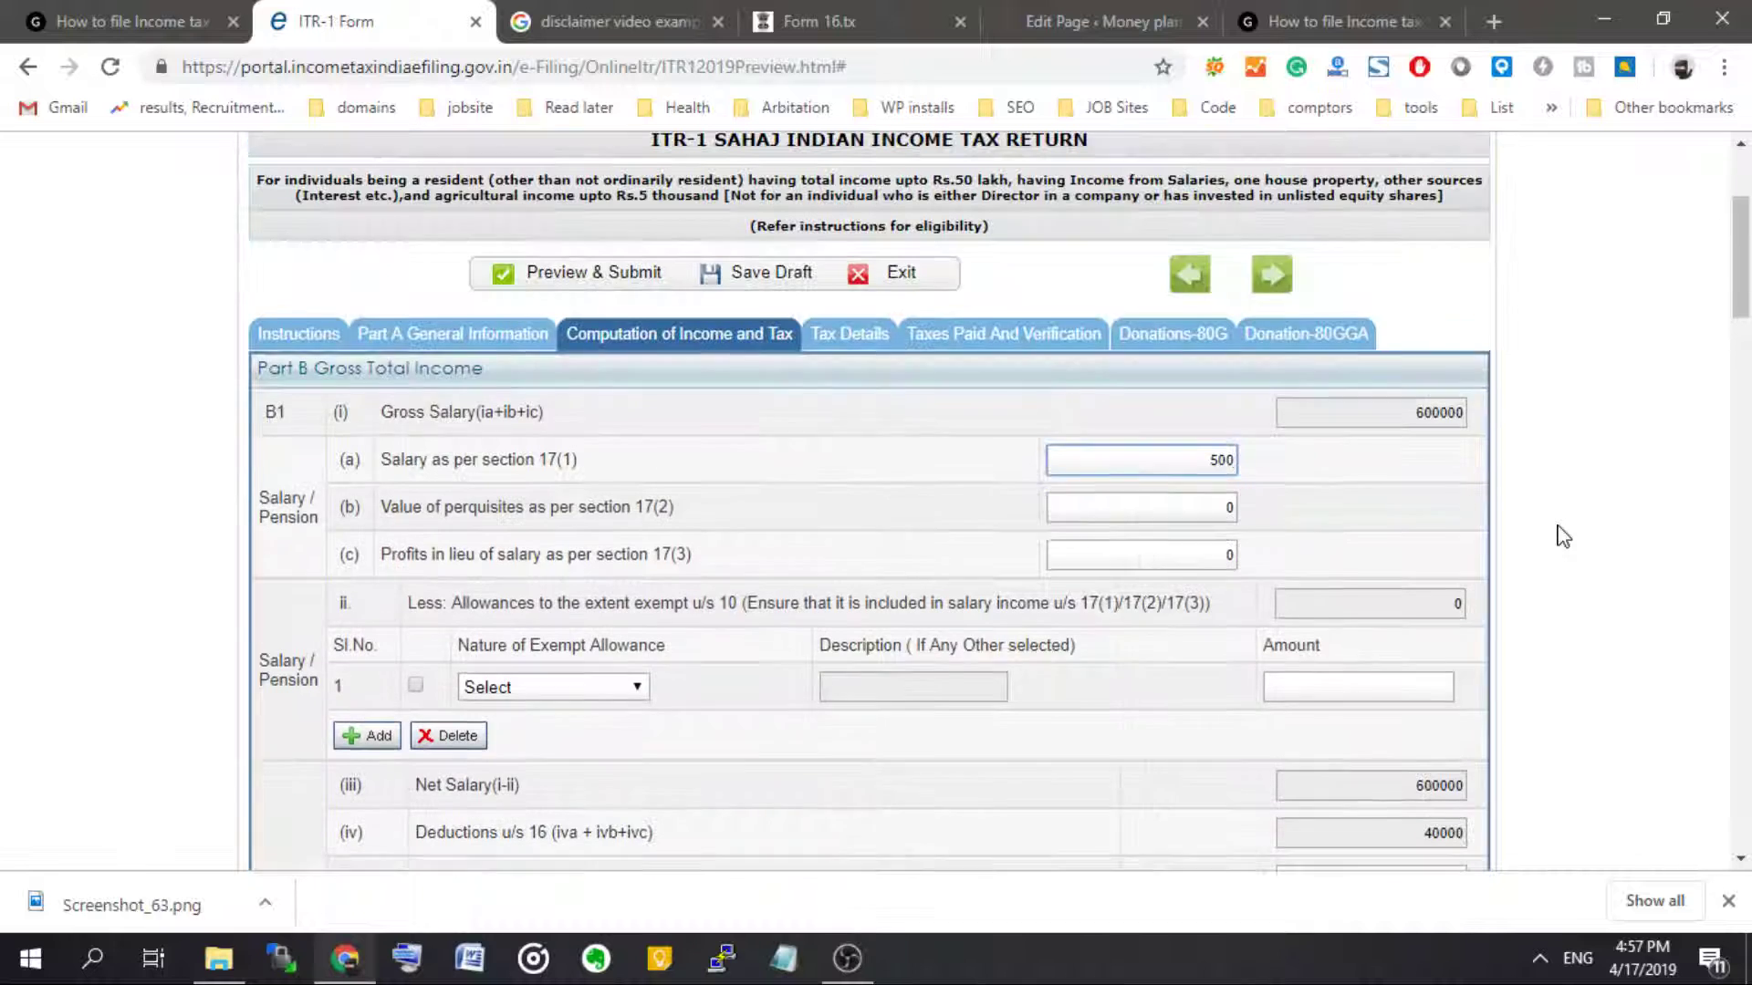
{"action": "scroll", "coordinate": [910, 464], "scroll_direction": "down", "scroll_amount": 2}
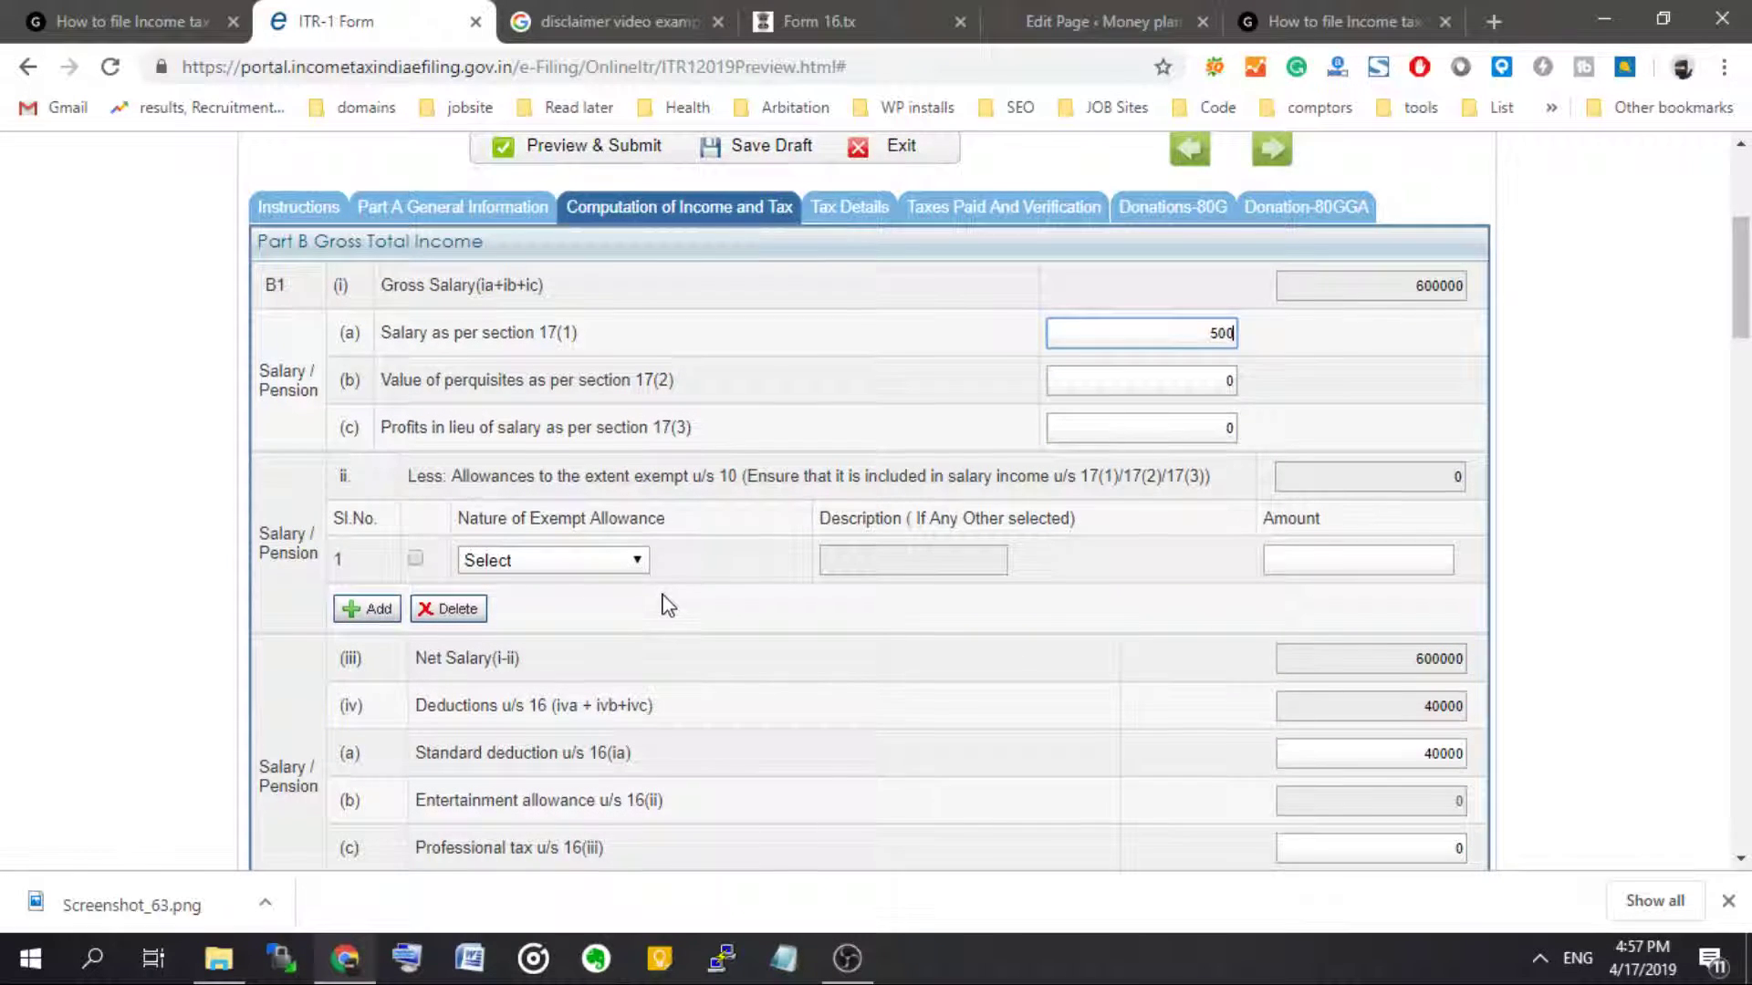
{"action": "scroll", "coordinate": [566, 321], "scroll_direction": "down", "scroll_amount": 3}
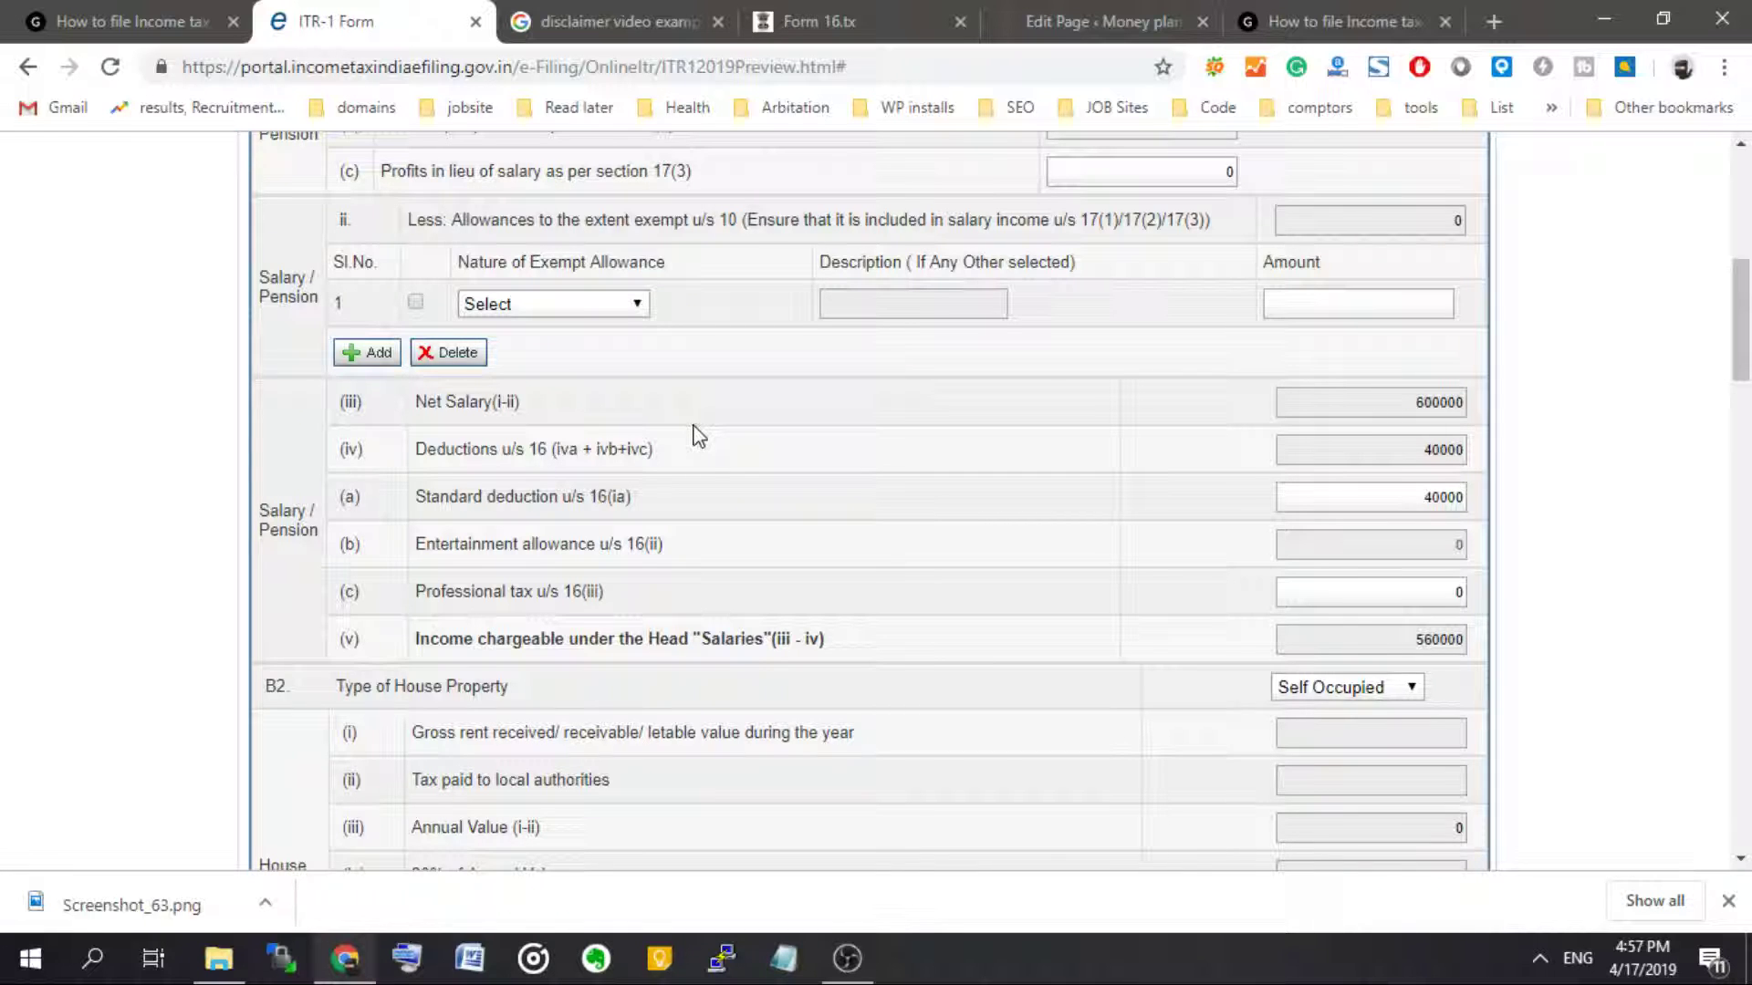
{"action": "scroll", "coordinate": [699, 436], "scroll_direction": "up", "scroll_amount": 2}
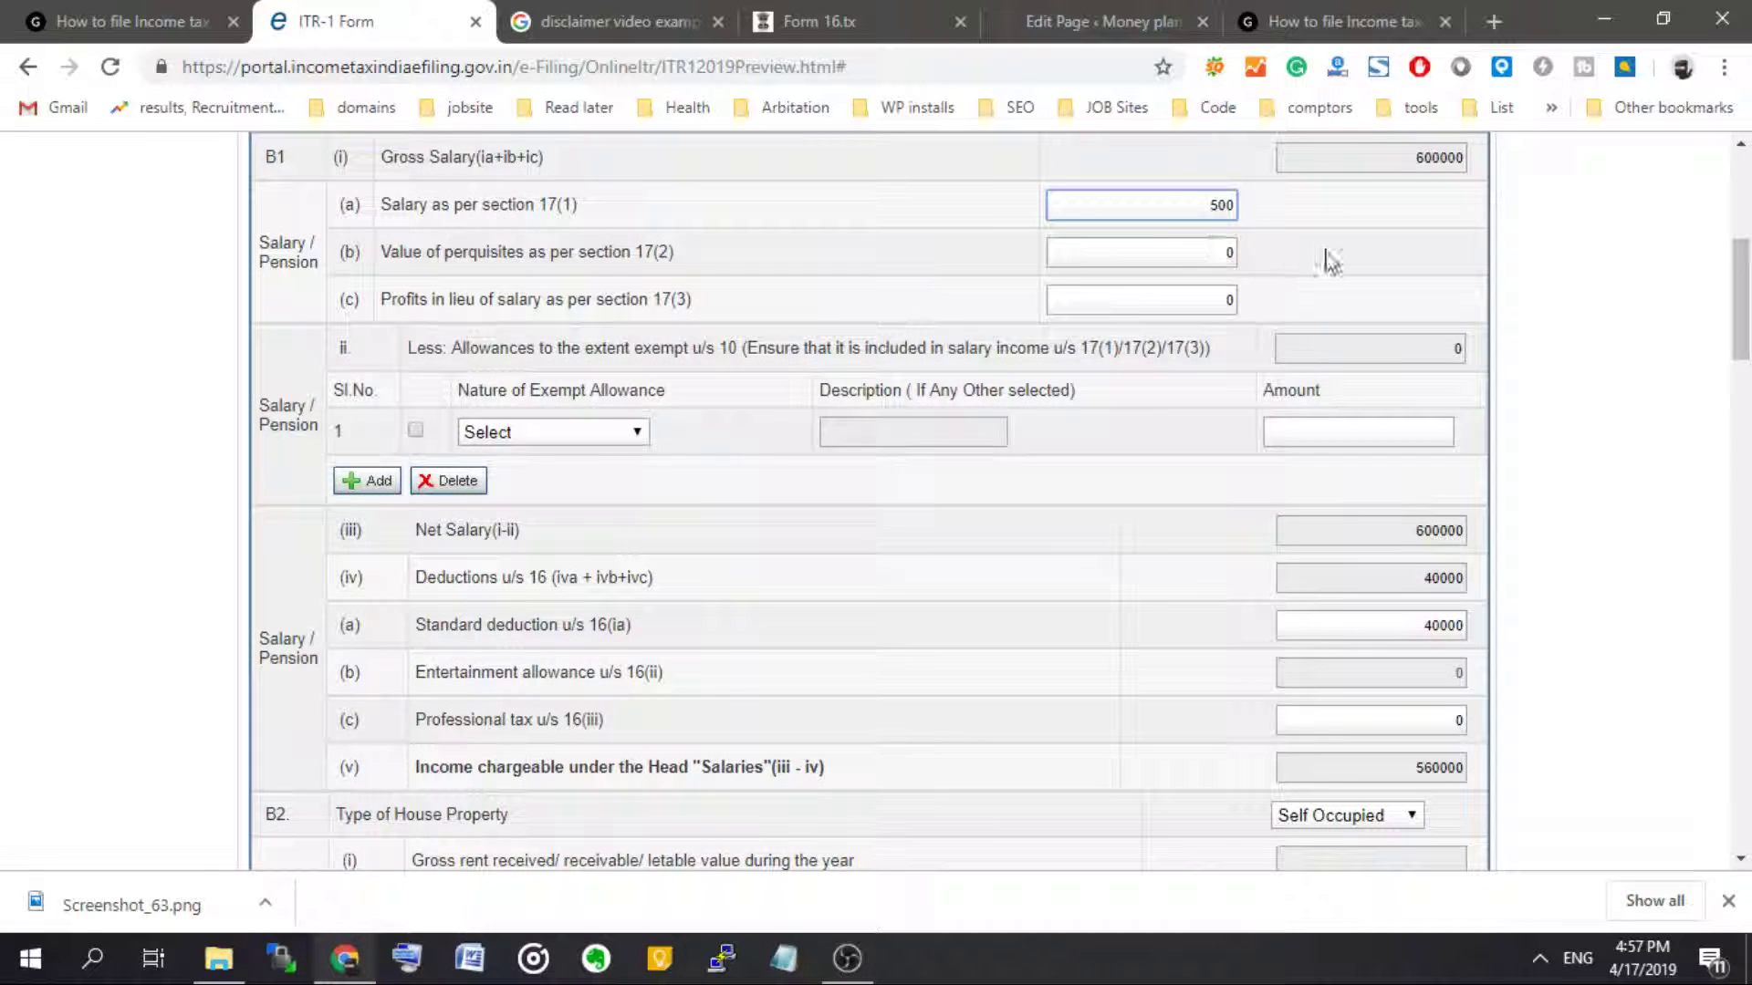
- Complete the salary as per section 17(1) as 500000 and apply it to the computation
{"action": "type", "text": "00"}
{"action": "scroll", "coordinate": [1460, 493], "scroll_direction": "down", "scroll_amount": 10}
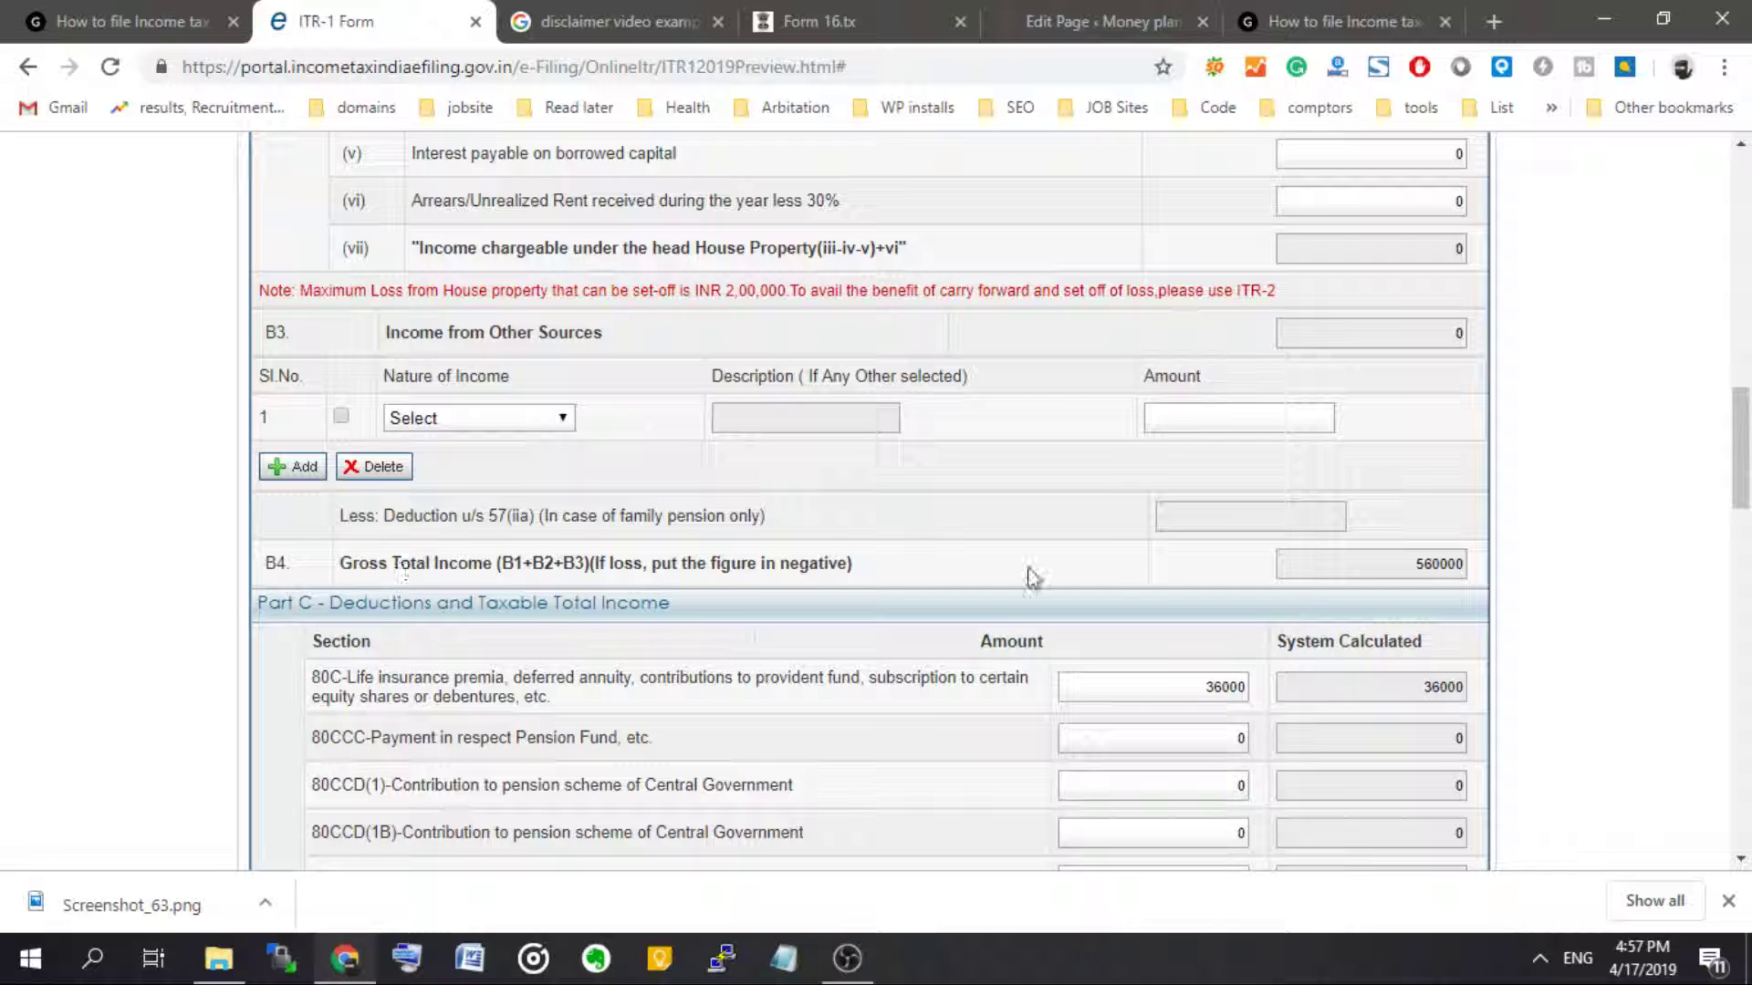
{"action": "scroll", "coordinate": [1578, 530], "scroll_direction": "up", "scroll_amount": 12}
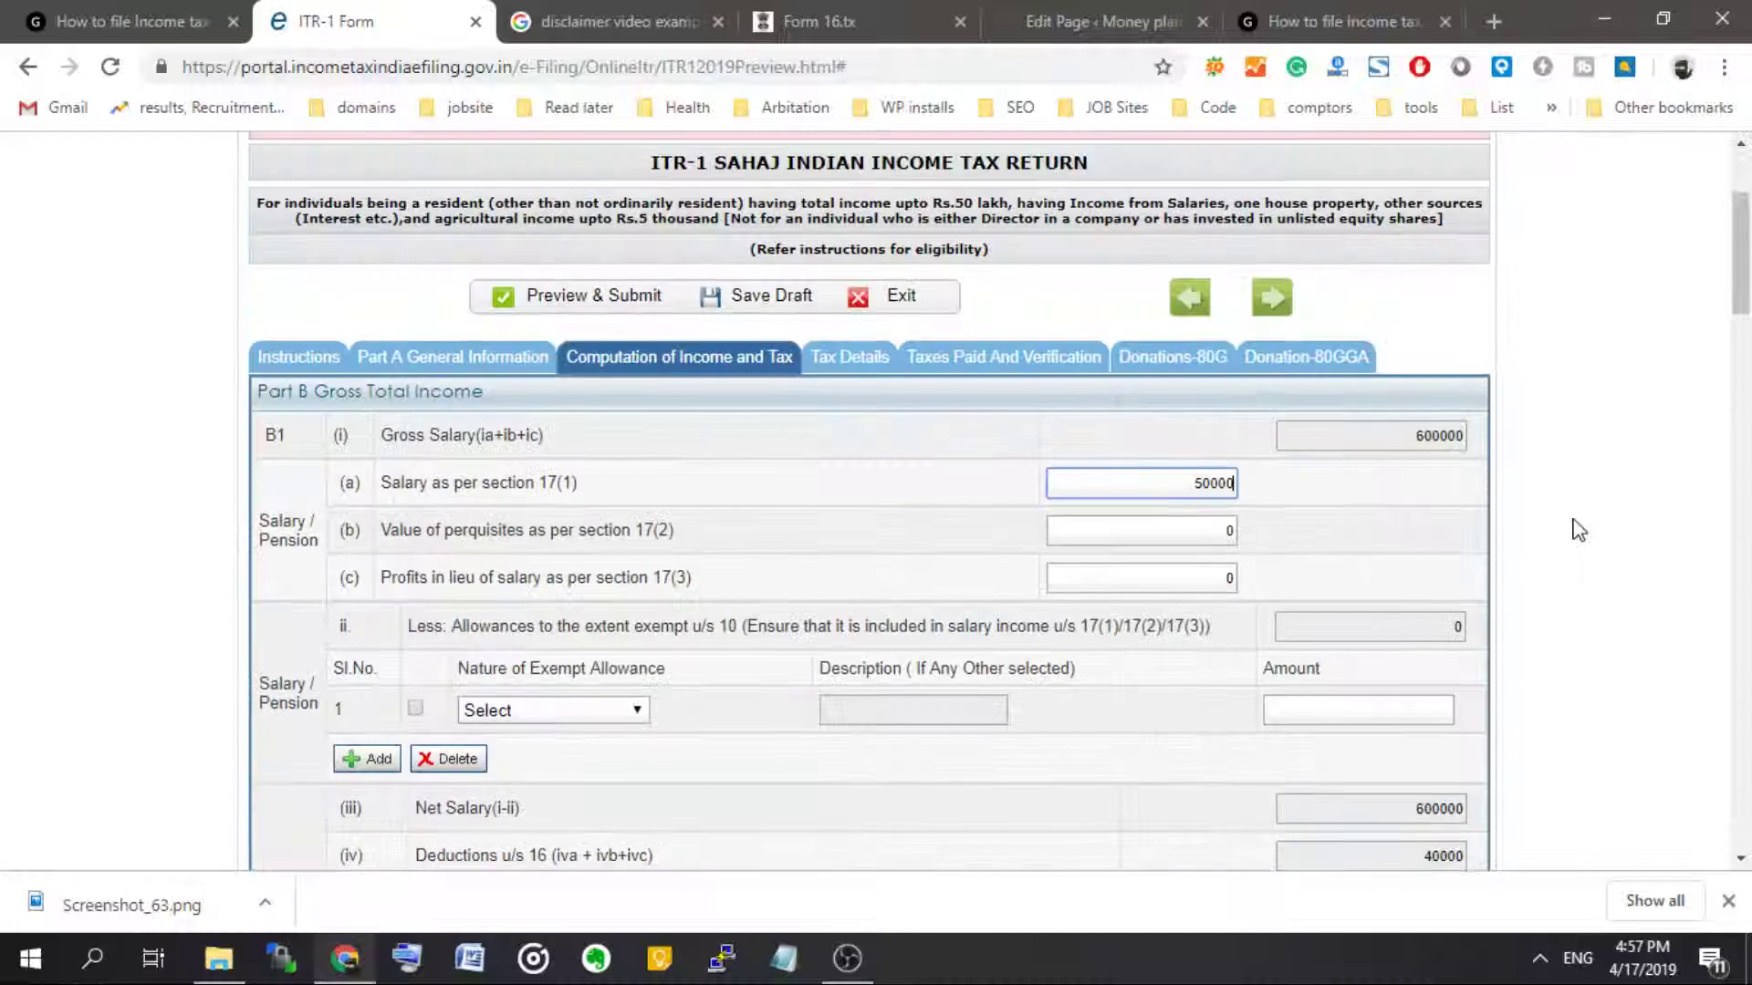
{"action": "key", "text": "BackSpace"}
{"action": "key", "text": "BackSpace"}
{"action": "key", "text": "BackSpace"}
{"action": "key", "text": "BackSpace"}
{"action": "key", "text": "BackSpace"}
{"action": "type", "text": "560000"}
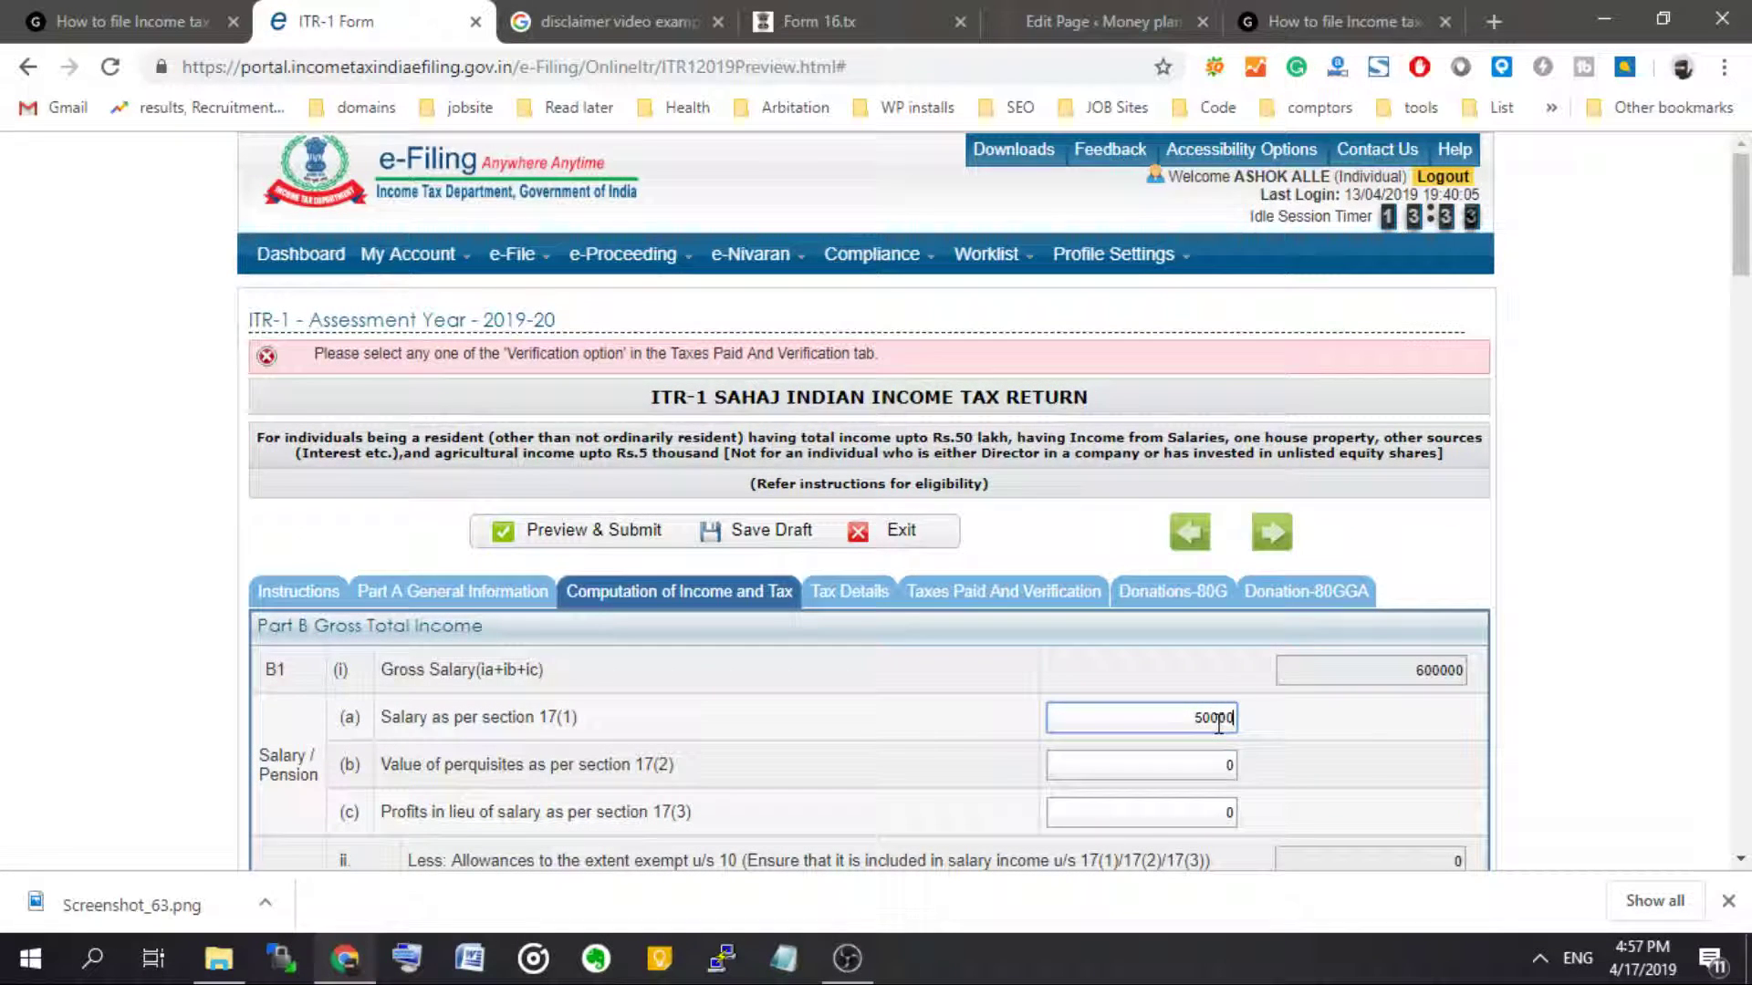
{"action": "left_click", "coordinate": [1571, 700]}
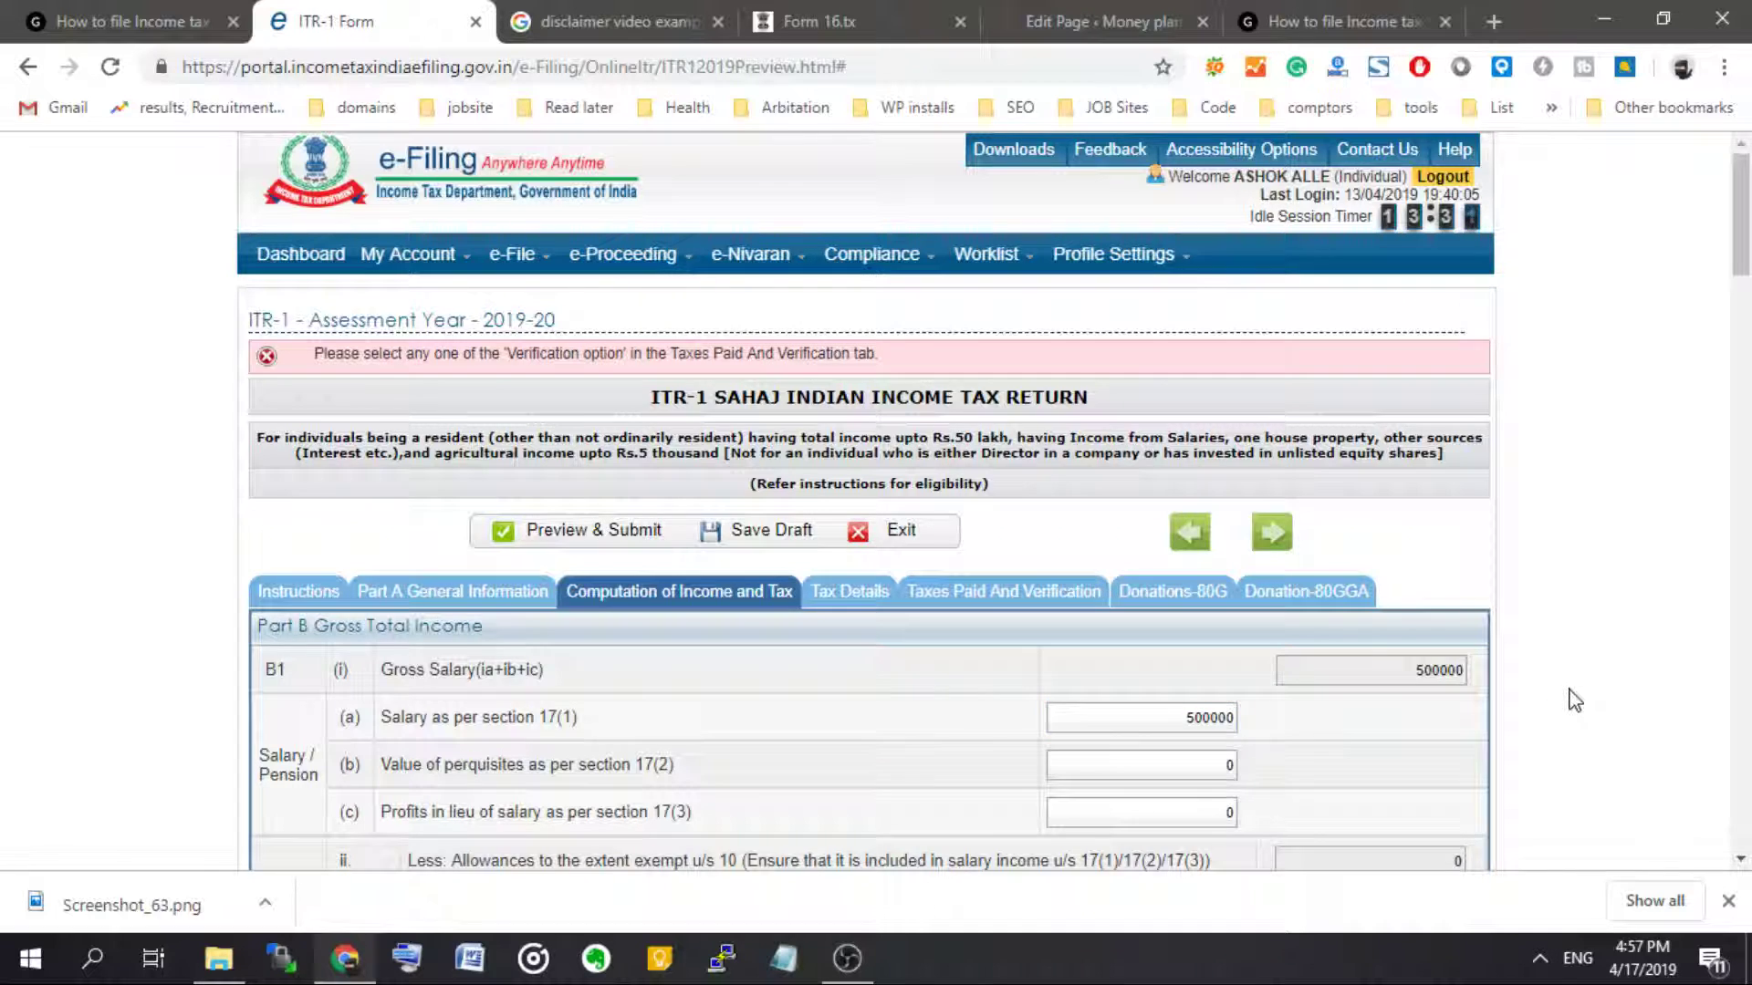
- Examine the recalculated net salary, gross total income, deductions and total tax, fee and interest
{"action": "scroll", "coordinate": [1569, 657], "scroll_direction": "down", "scroll_amount": 8}
{"action": "scroll", "coordinate": [1592, 450], "scroll_direction": "up", "scroll_amount": 2}
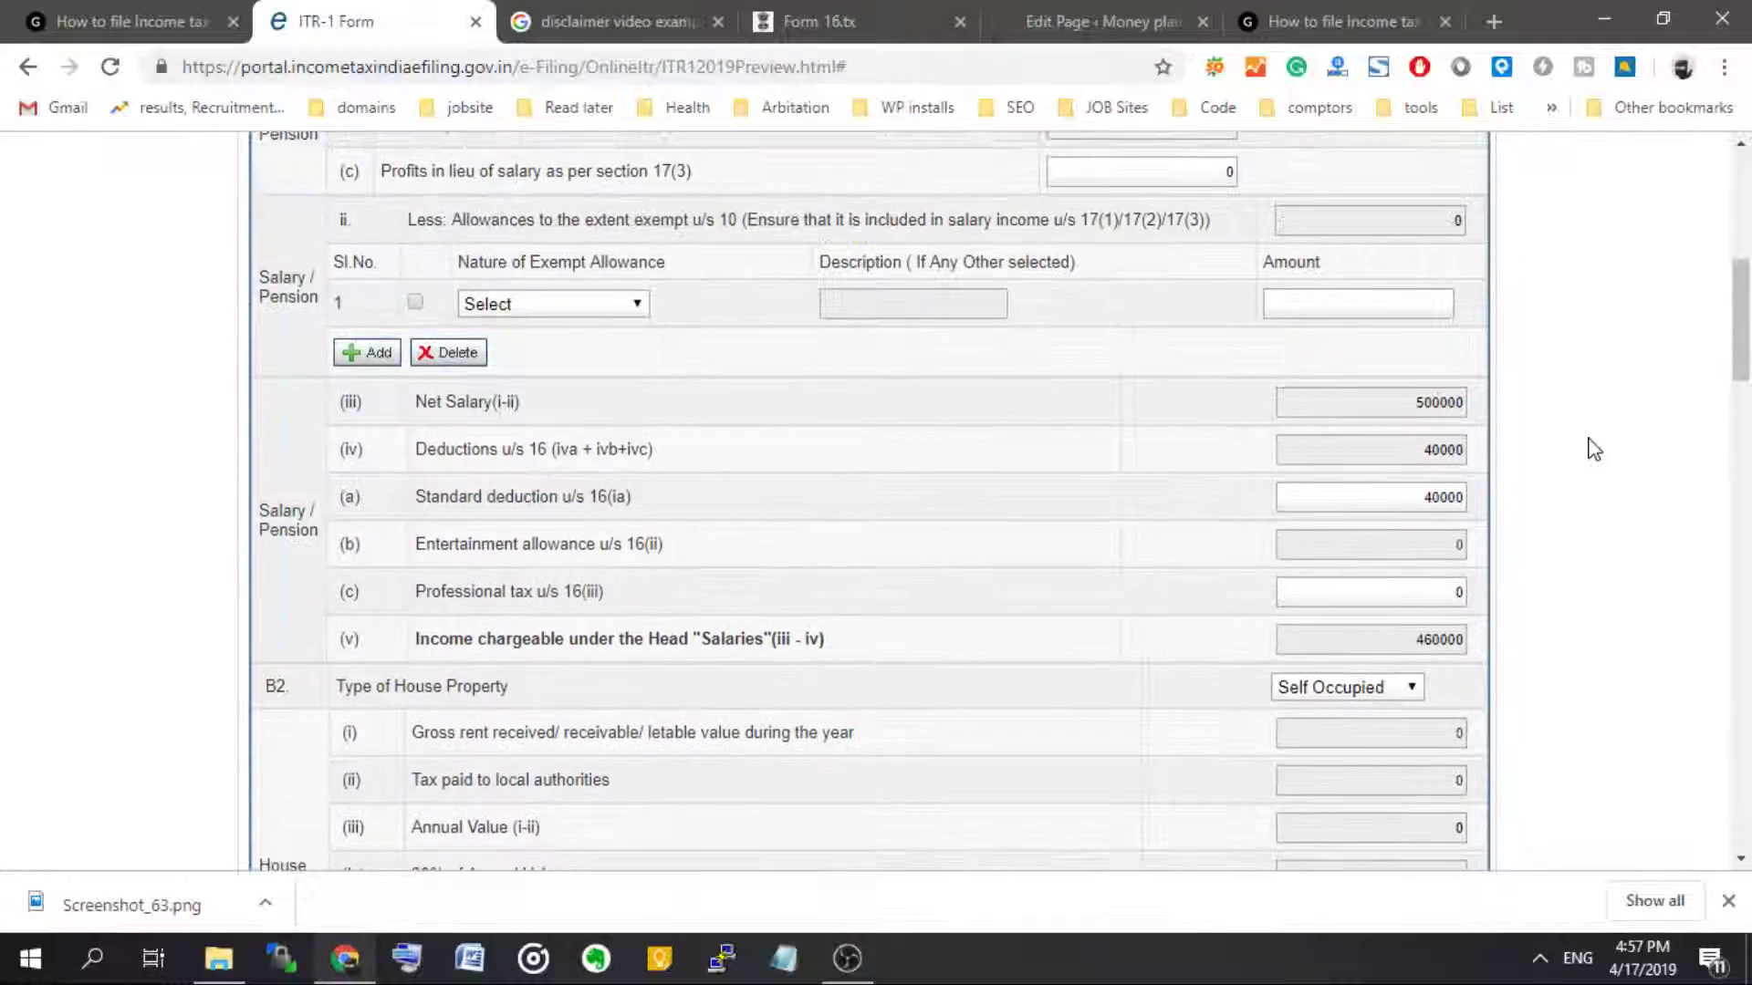
{"action": "scroll", "coordinate": [1592, 450], "scroll_direction": "down", "scroll_amount": 12}
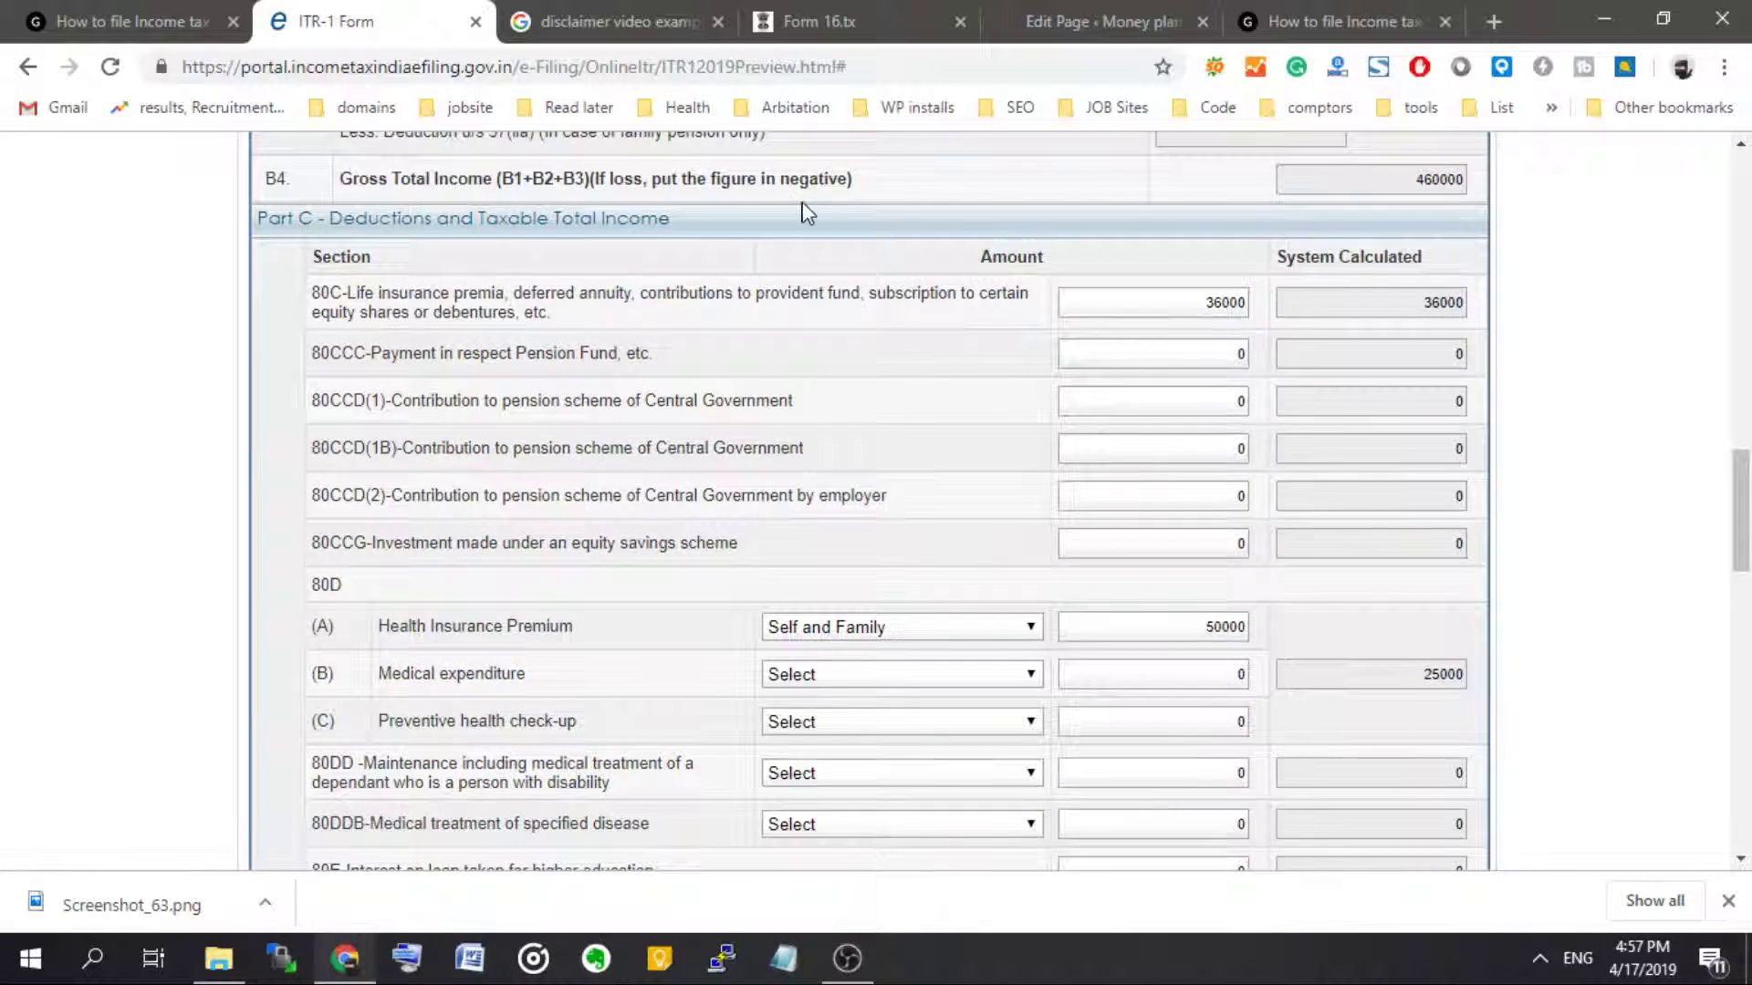
{"action": "scroll", "coordinate": [943, 234], "scroll_direction": "down", "scroll_amount": 15}
{"action": "scroll", "coordinate": [949, 388], "scroll_direction": "down", "scroll_amount": 3}
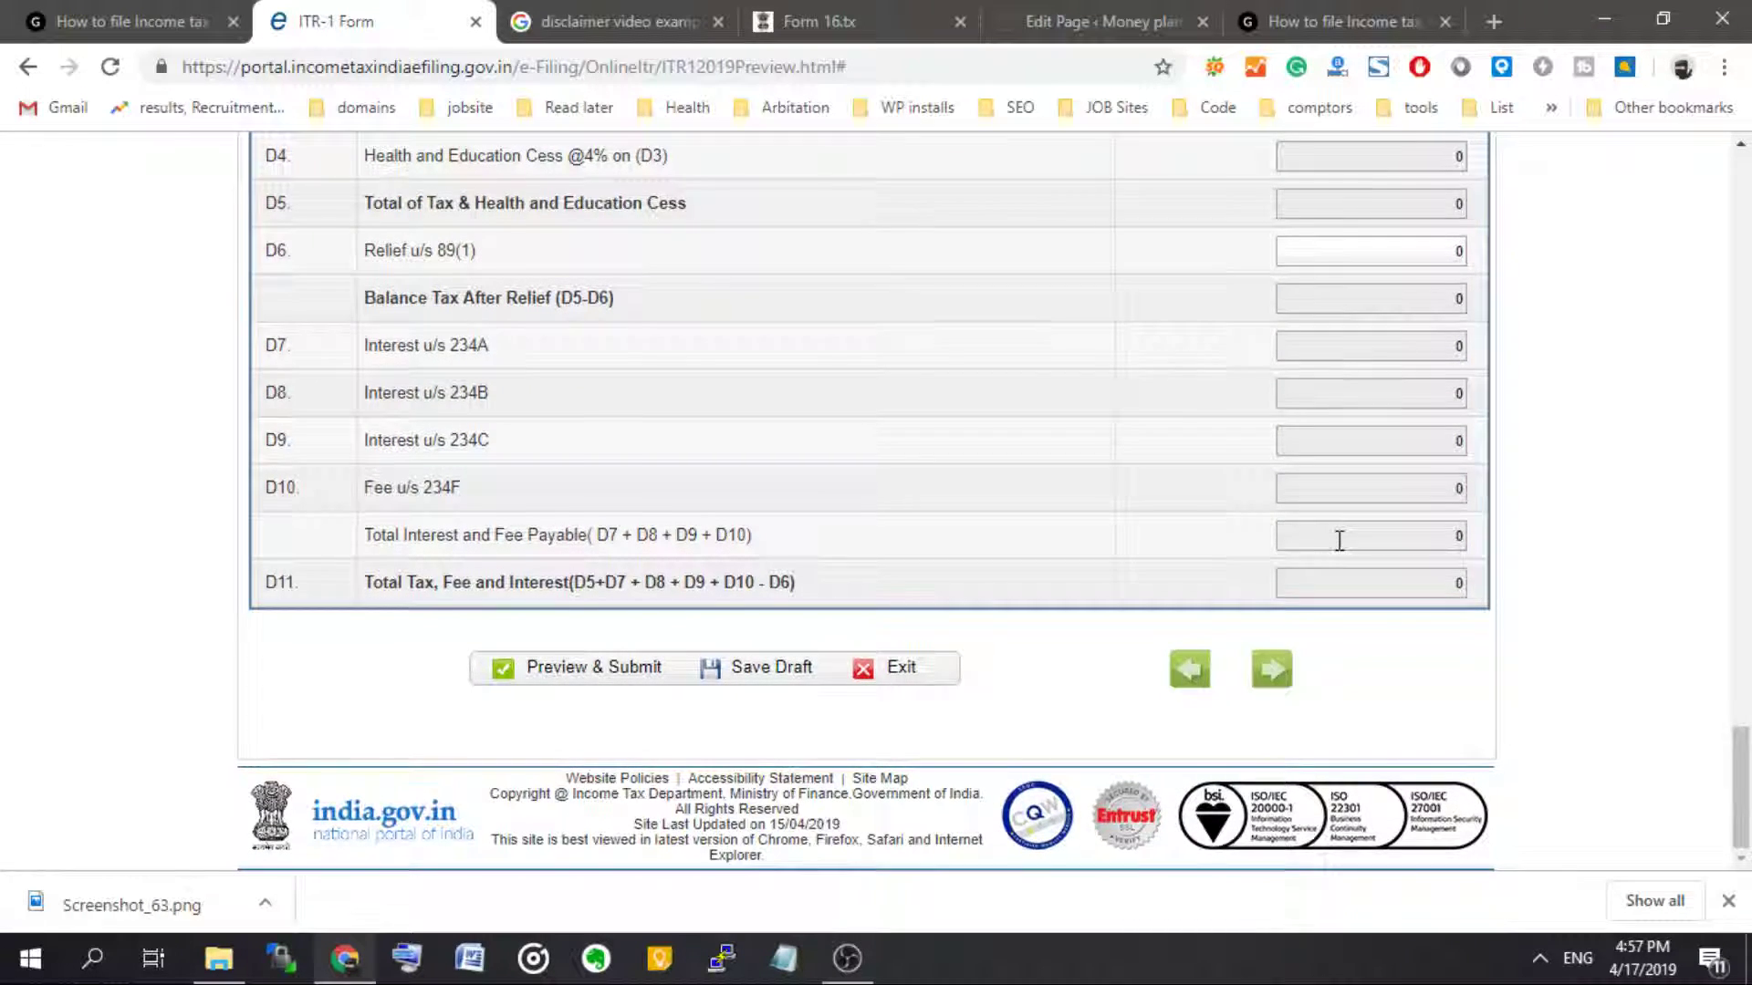
- Review the tax payable, rebate u/s 87A, total income, Part C deductions, gross total income and salary sections of the income computation
{"action": "scroll", "coordinate": [1337, 539], "scroll_direction": "up", "scroll_amount": 7}
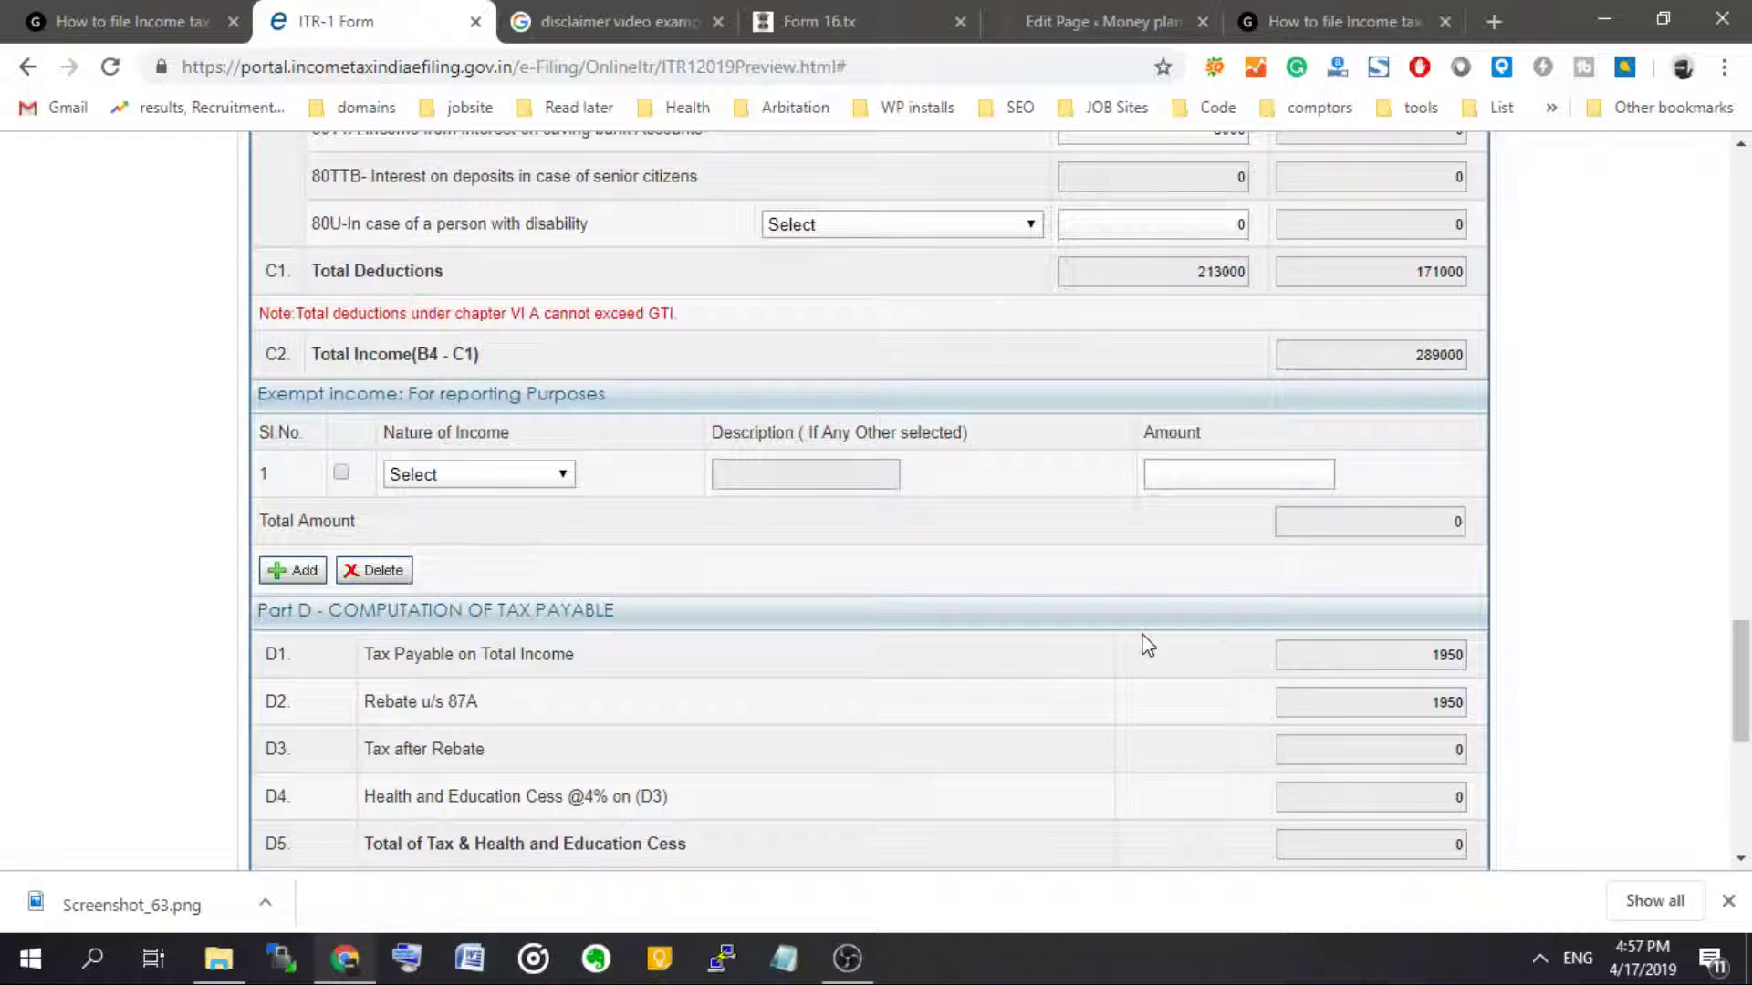
{"action": "scroll", "coordinate": [1148, 645], "scroll_direction": "down", "scroll_amount": 3}
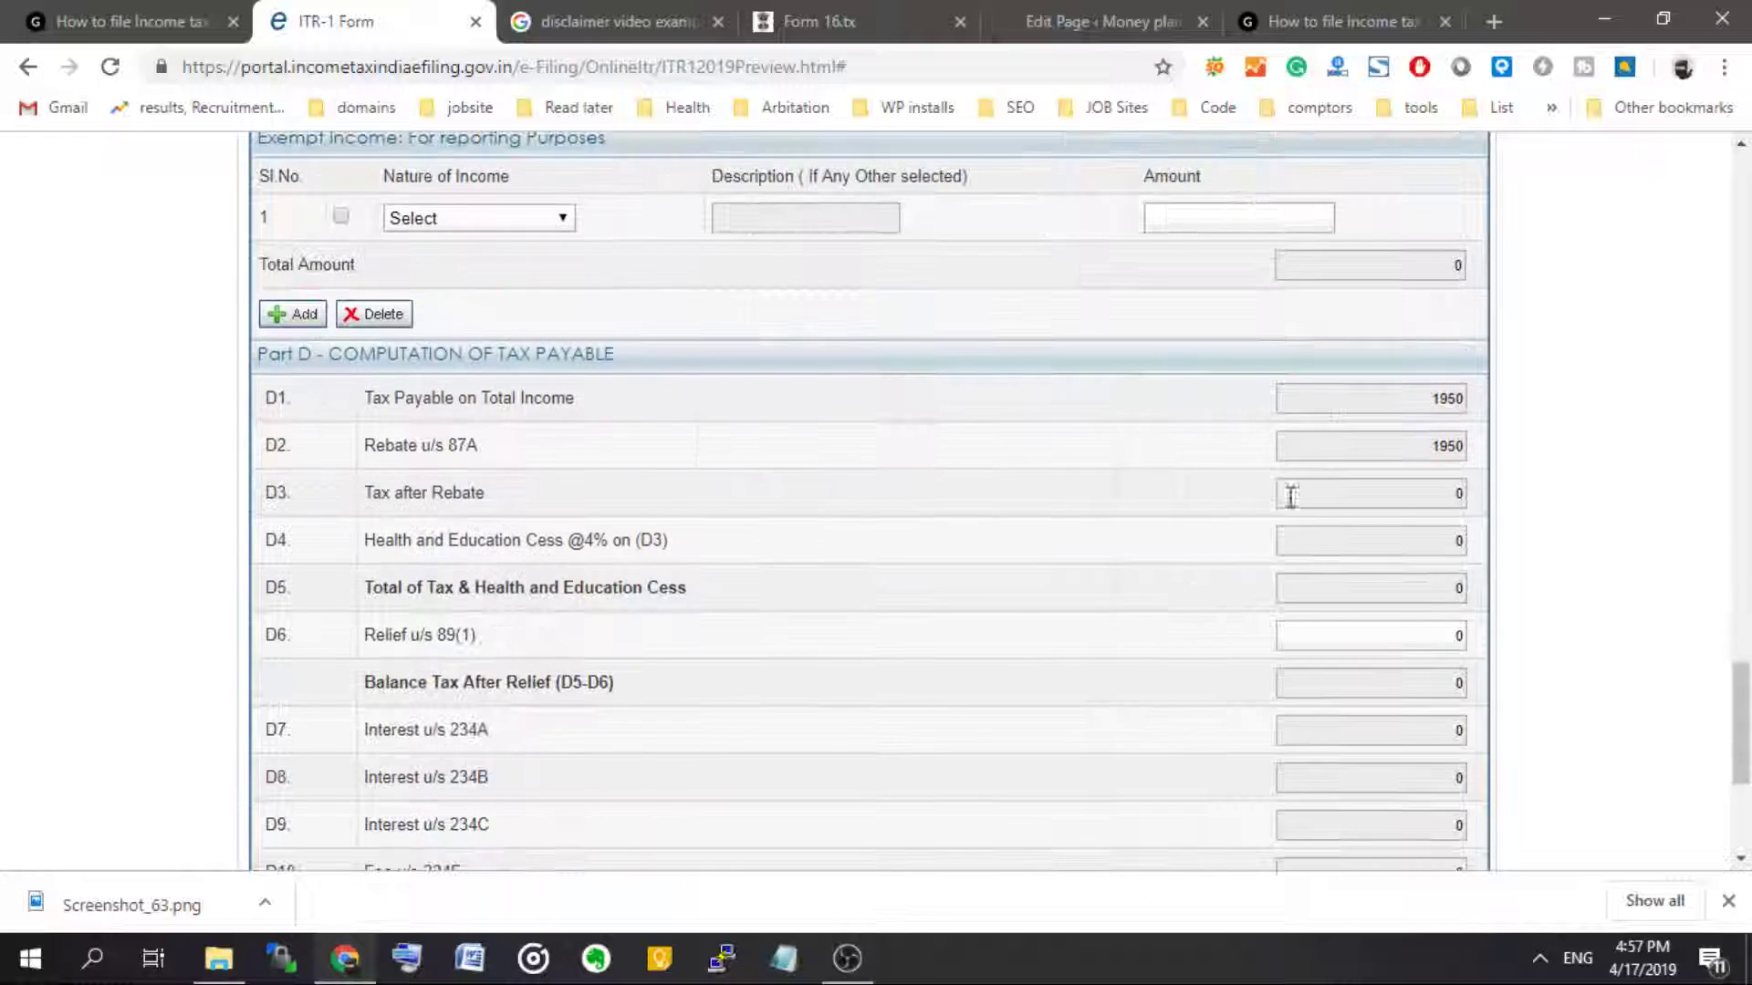
{"action": "double_click", "coordinate": [1449, 398]}
{"action": "double_click", "coordinate": [1447, 446]}
{"action": "scroll", "coordinate": [589, 643], "scroll_direction": "up", "scroll_amount": 5}
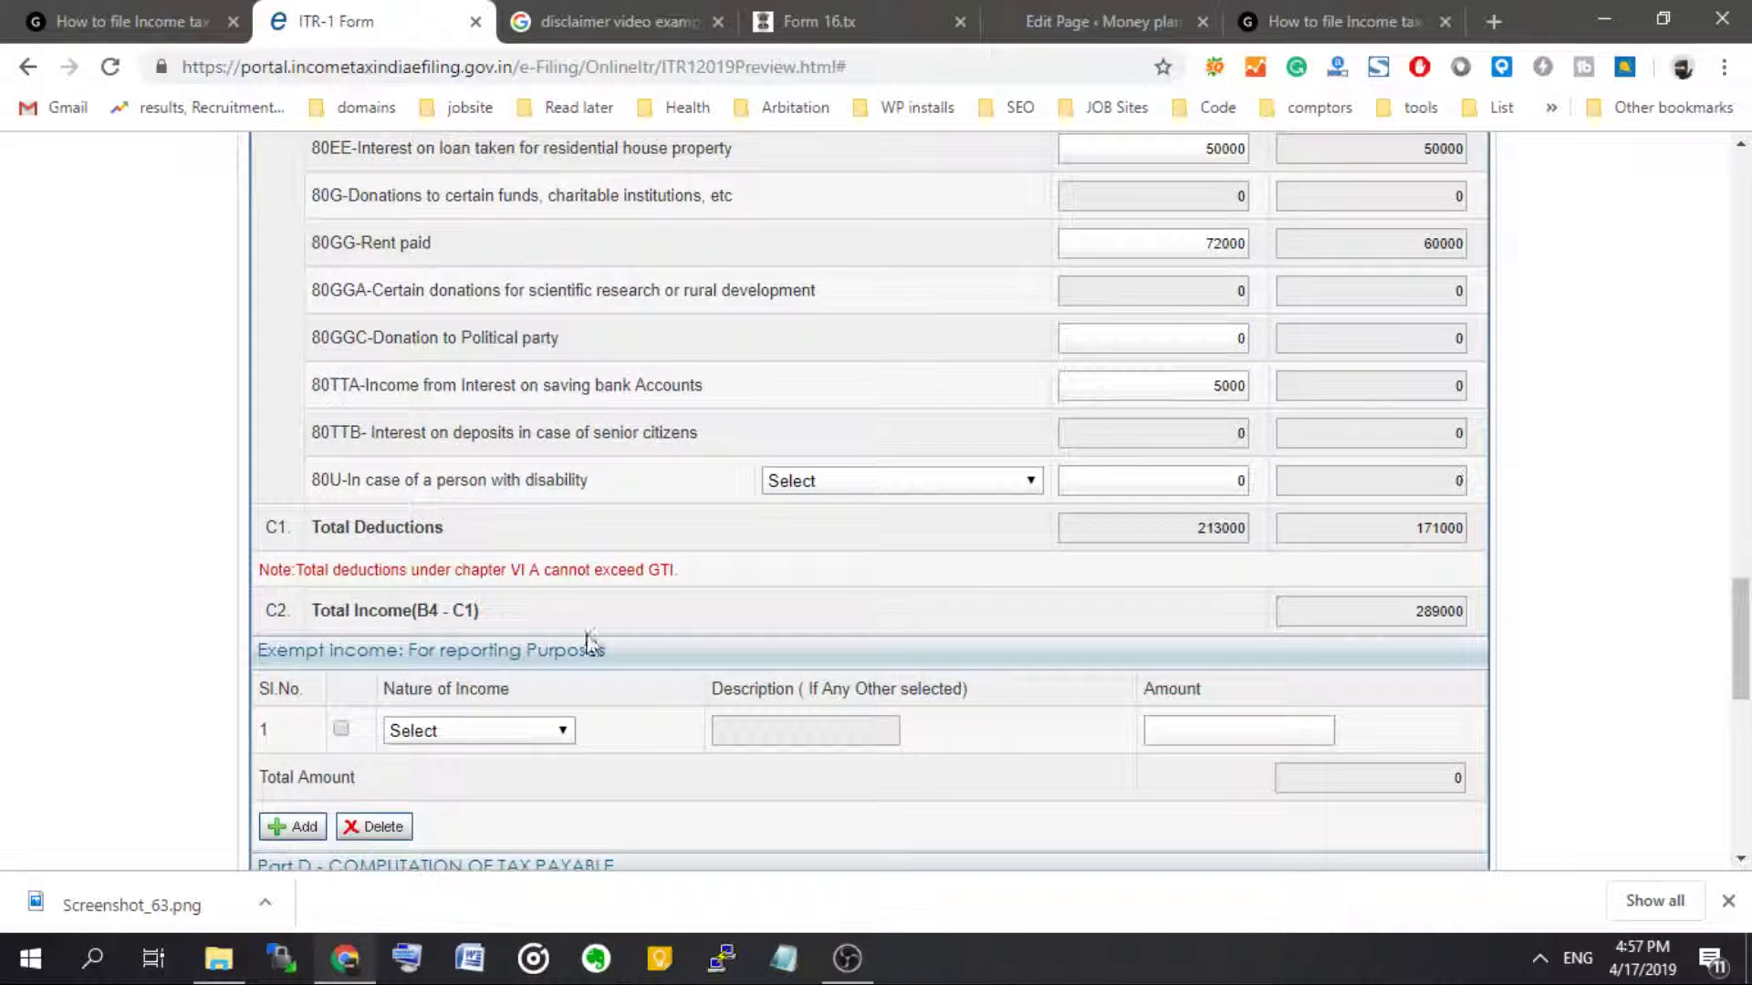
{"action": "scroll", "coordinate": [550, 627], "scroll_direction": "up", "scroll_amount": 9}
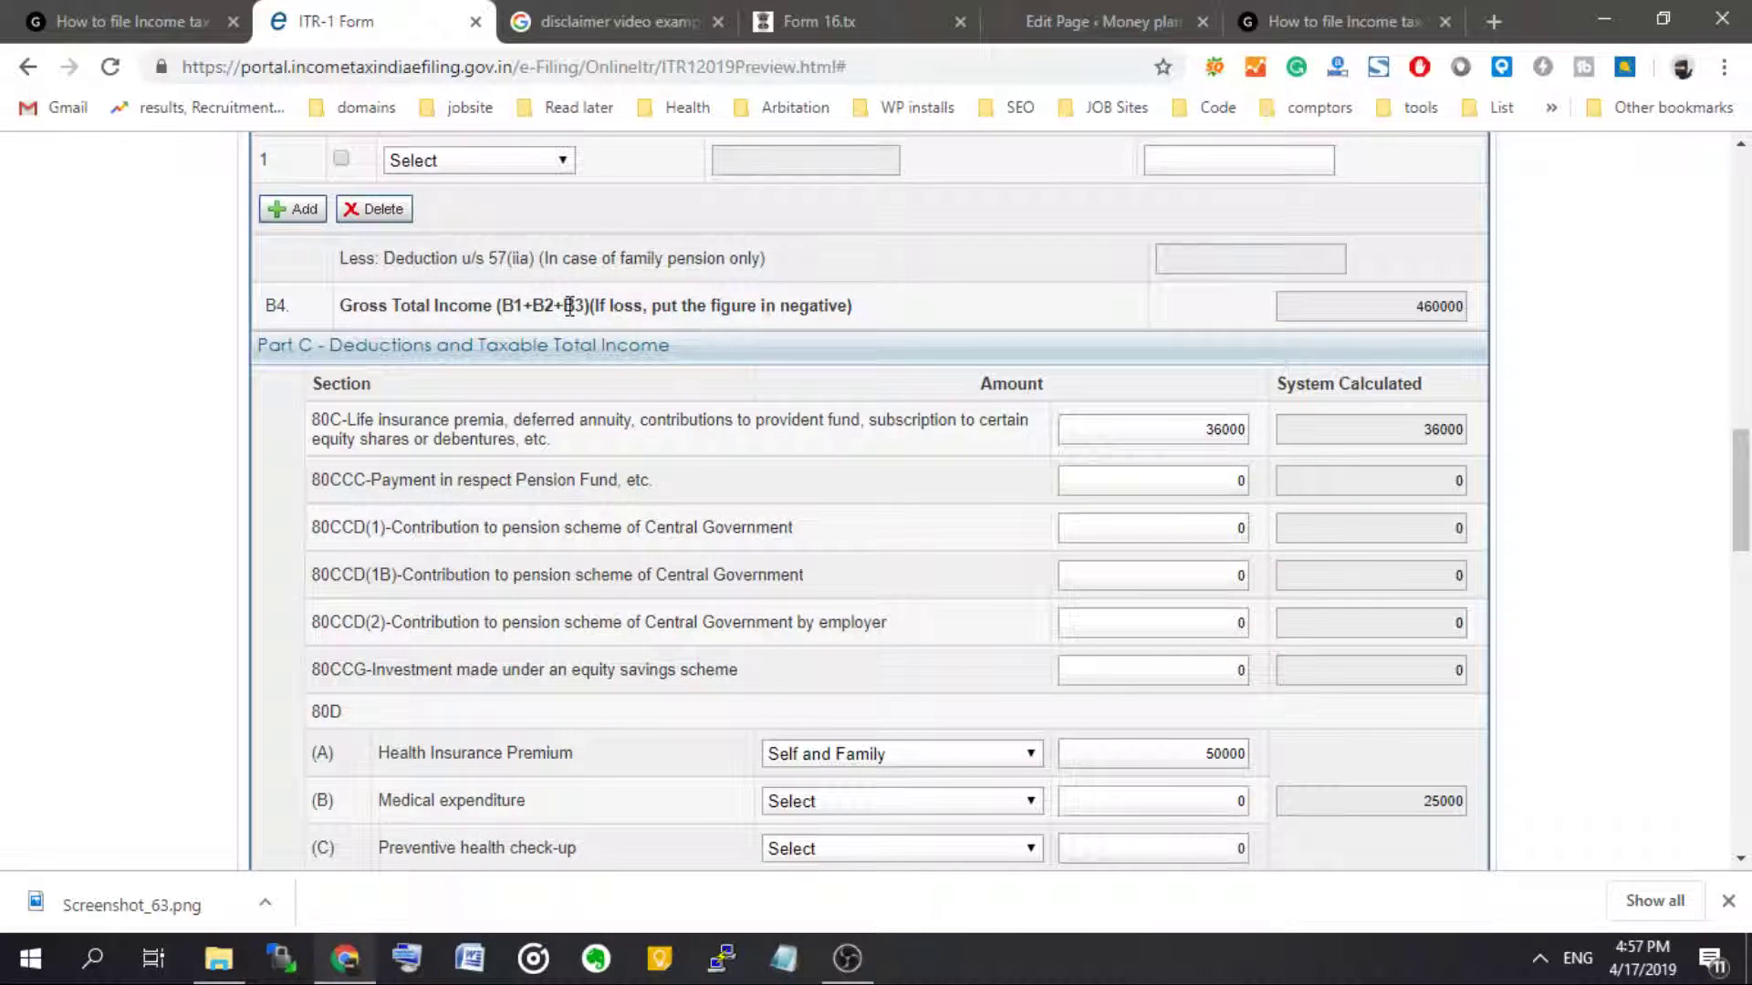
{"action": "scroll", "coordinate": [1356, 352], "scroll_direction": "up", "scroll_amount": 5}
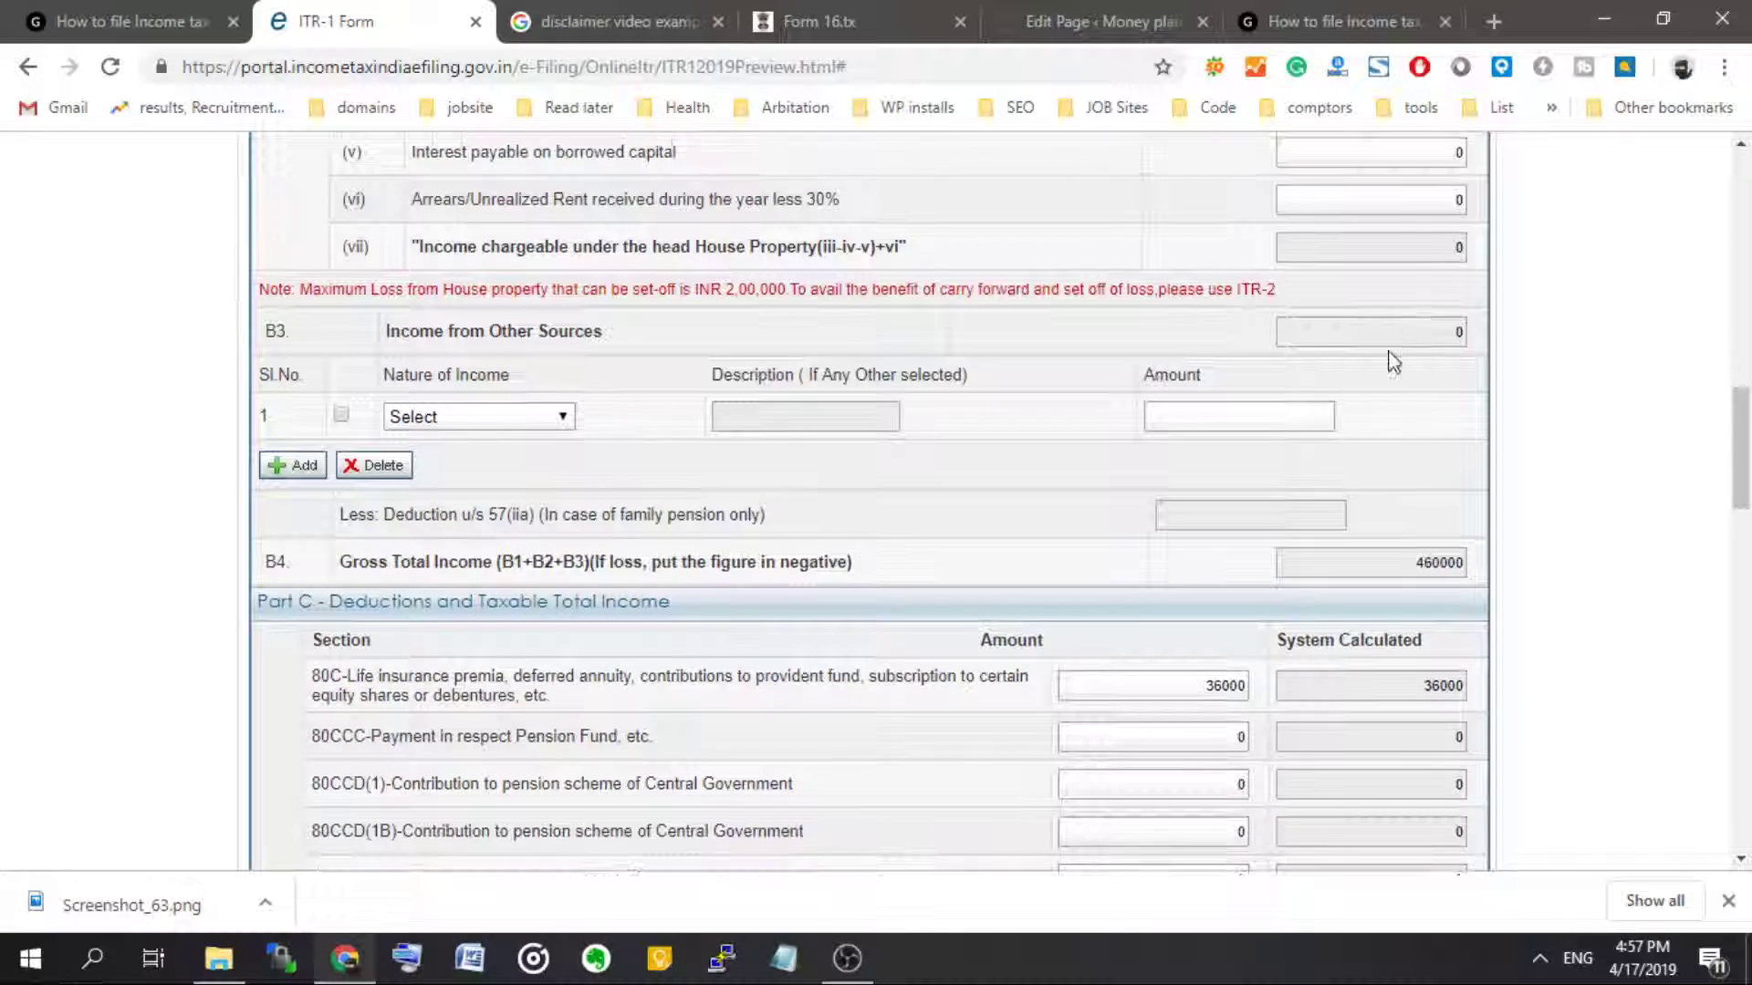
{"action": "scroll", "coordinate": [1391, 352], "scroll_direction": "up", "scroll_amount": 3}
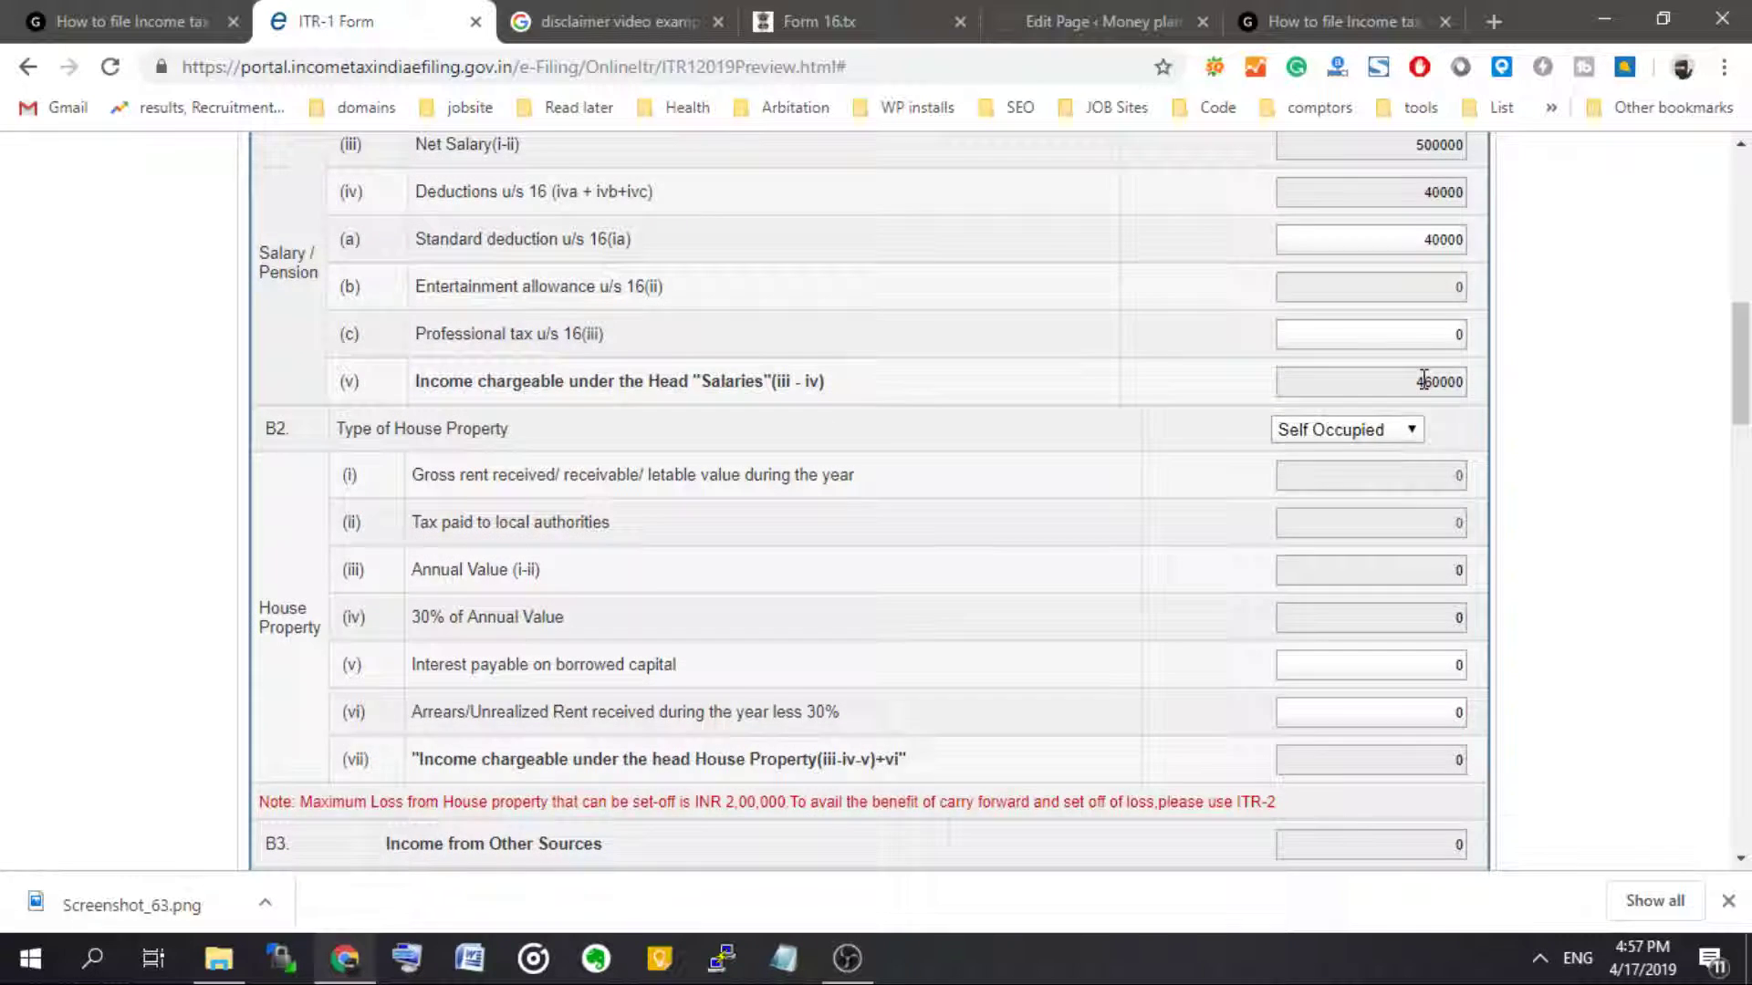
{"action": "scroll", "coordinate": [1424, 381], "scroll_direction": "up", "scroll_amount": 1}
{"action": "scroll", "coordinate": [1437, 368], "scroll_direction": "up", "scroll_amount": 3}
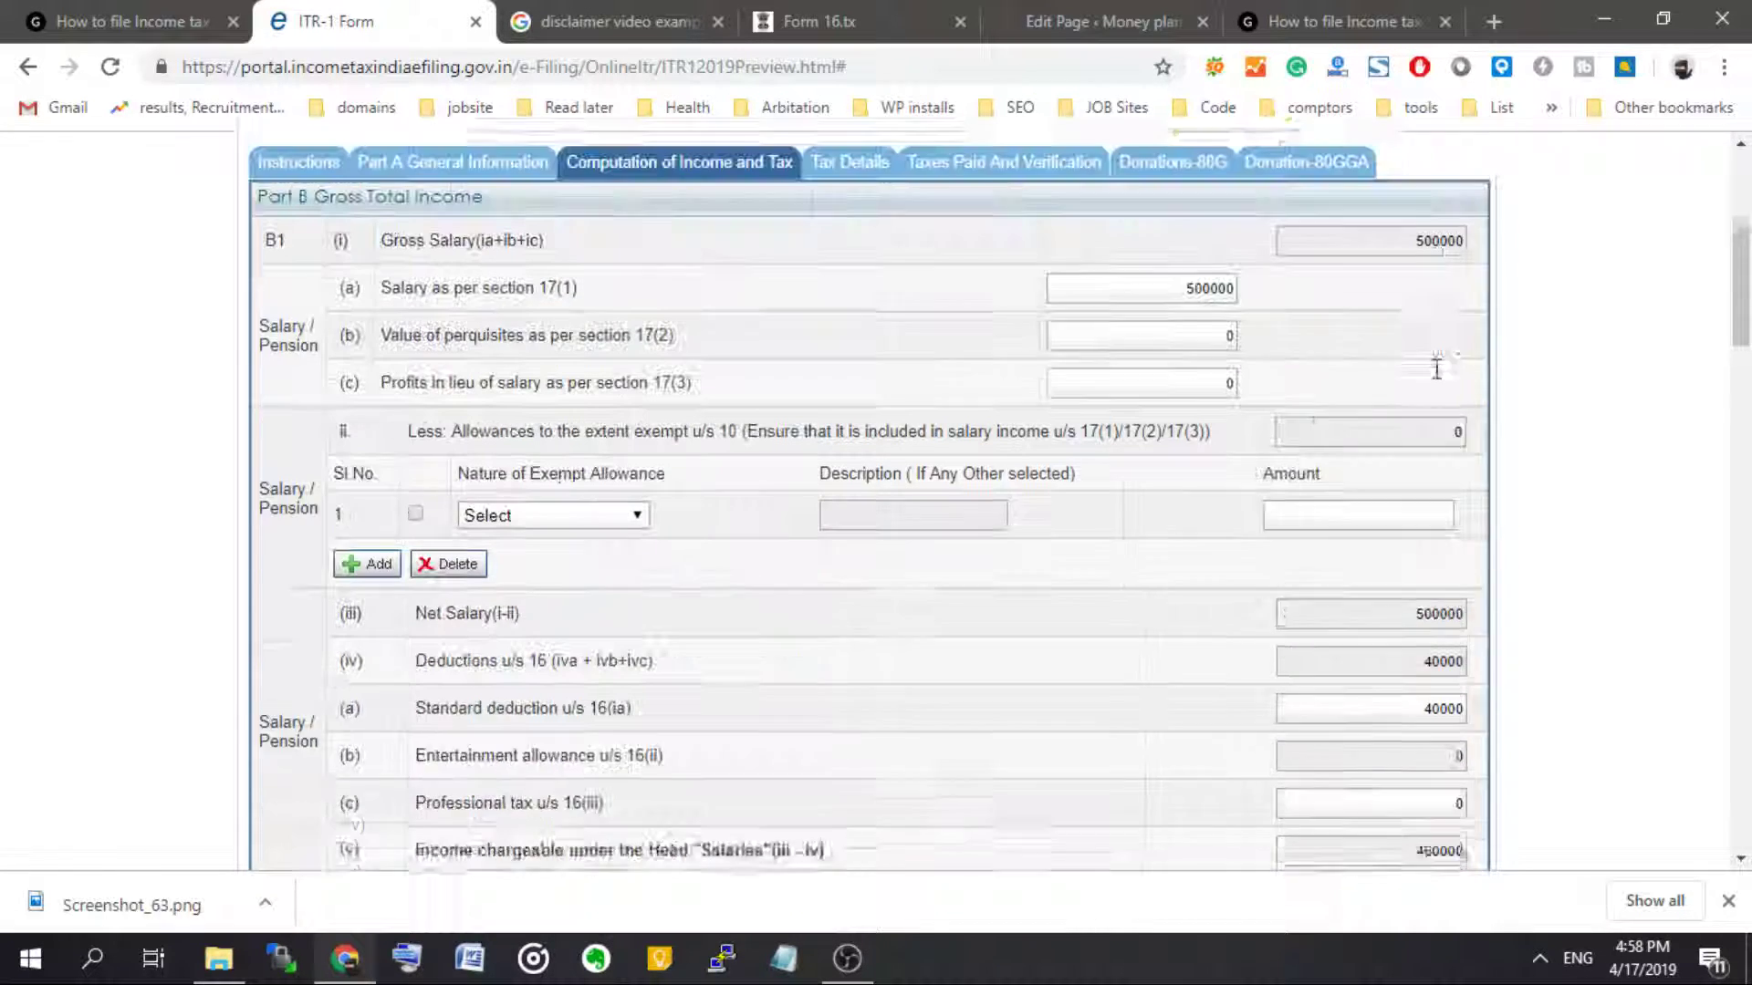
{"action": "scroll", "coordinate": [1505, 500], "scroll_direction": "down", "scroll_amount": 3}
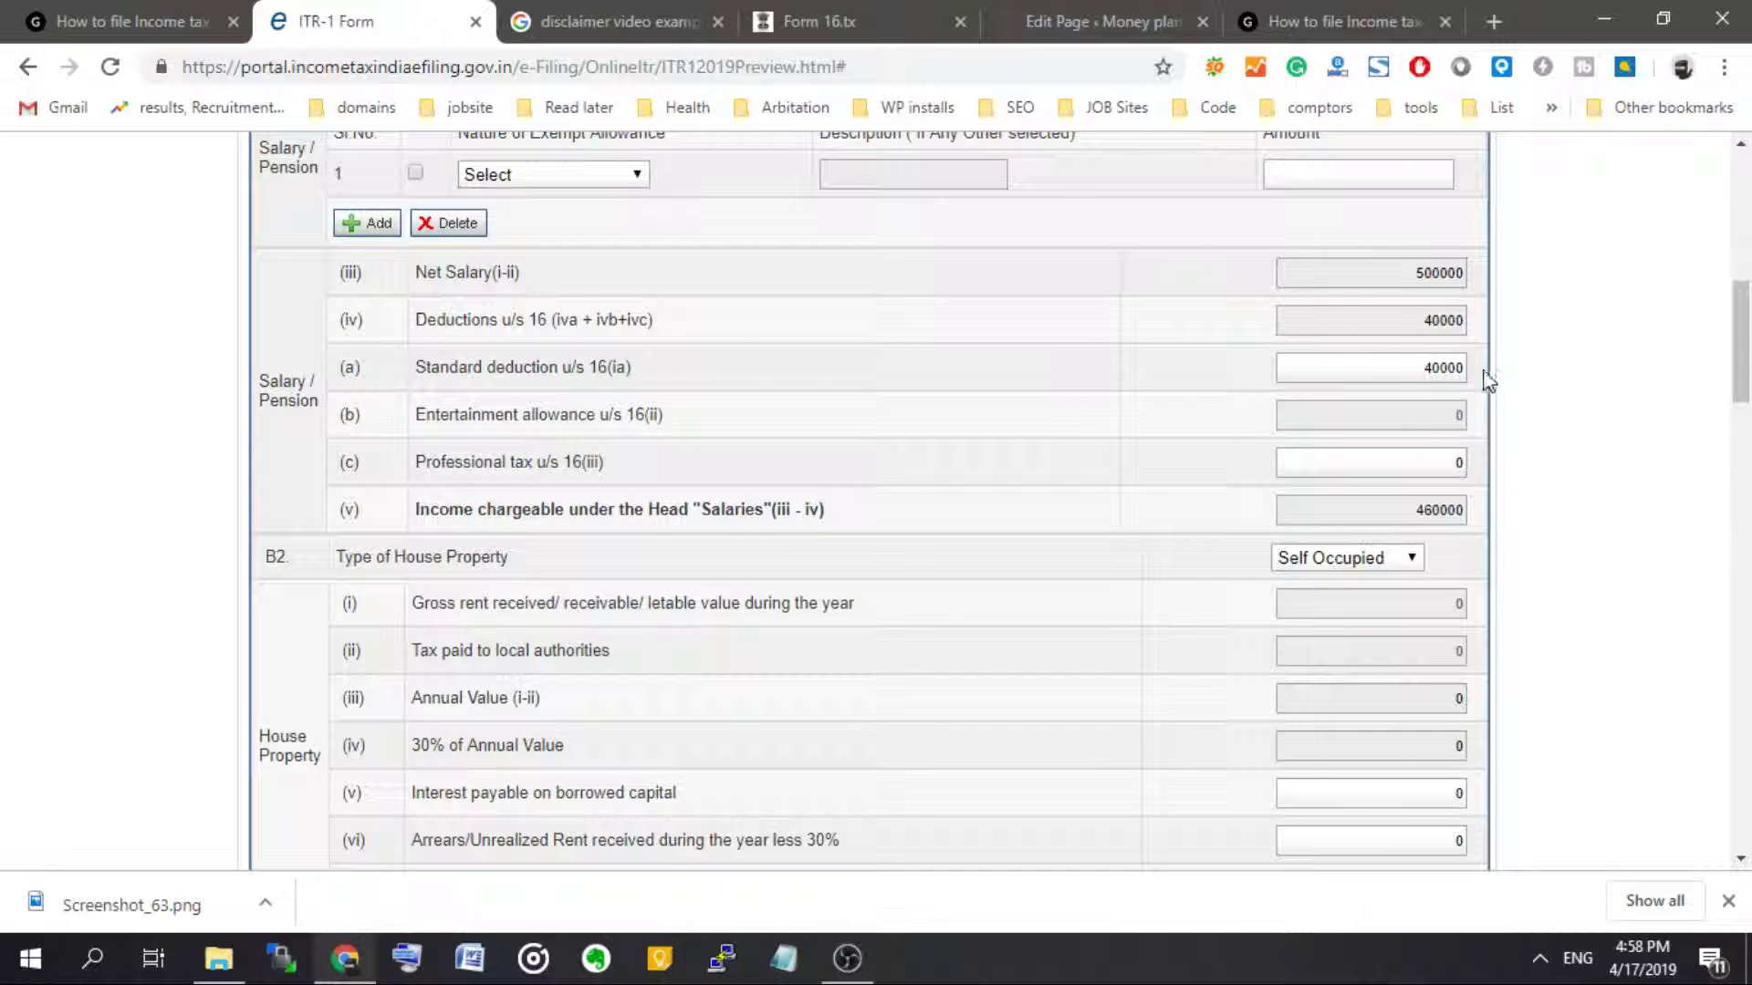
- Set the standard deduction u/s 16(ia) to 0 and examine the recalculated tax payable and gross total income
{"action": "double_click", "coordinate": [1441, 366]}
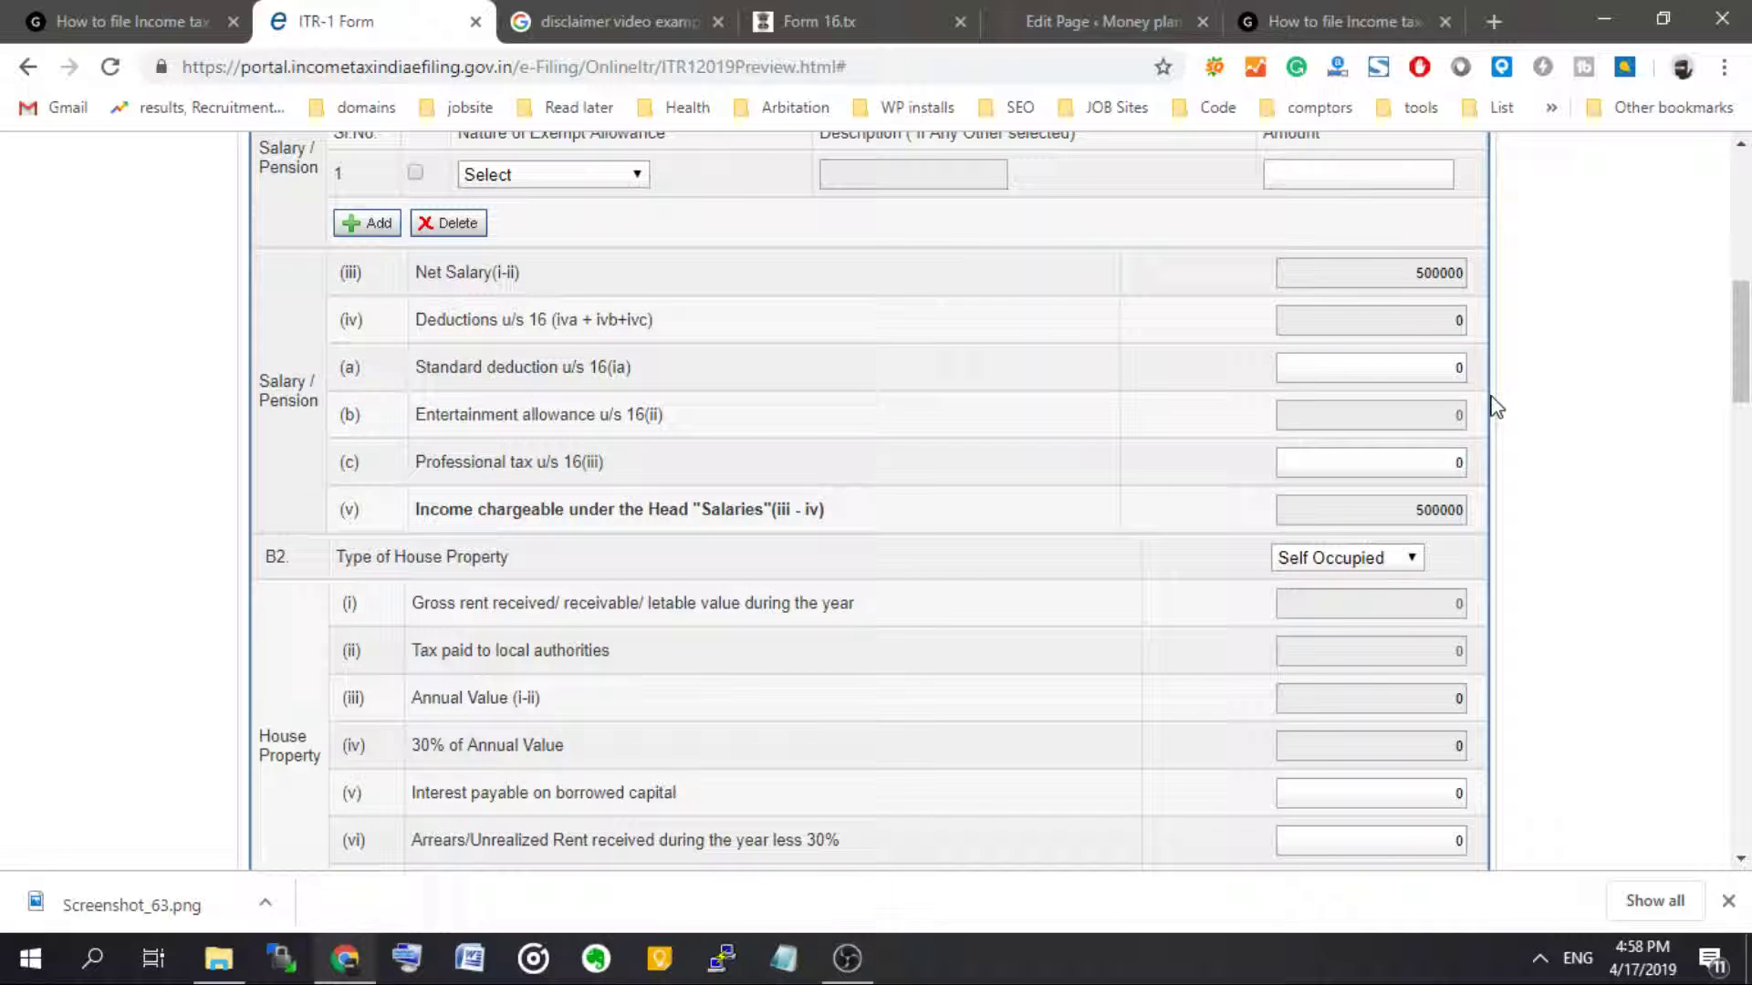
{"action": "scroll", "coordinate": [1524, 483], "scroll_direction": "down", "scroll_amount": 10}
{"action": "scroll", "coordinate": [1576, 502], "scroll_direction": "down", "scroll_amount": 15}
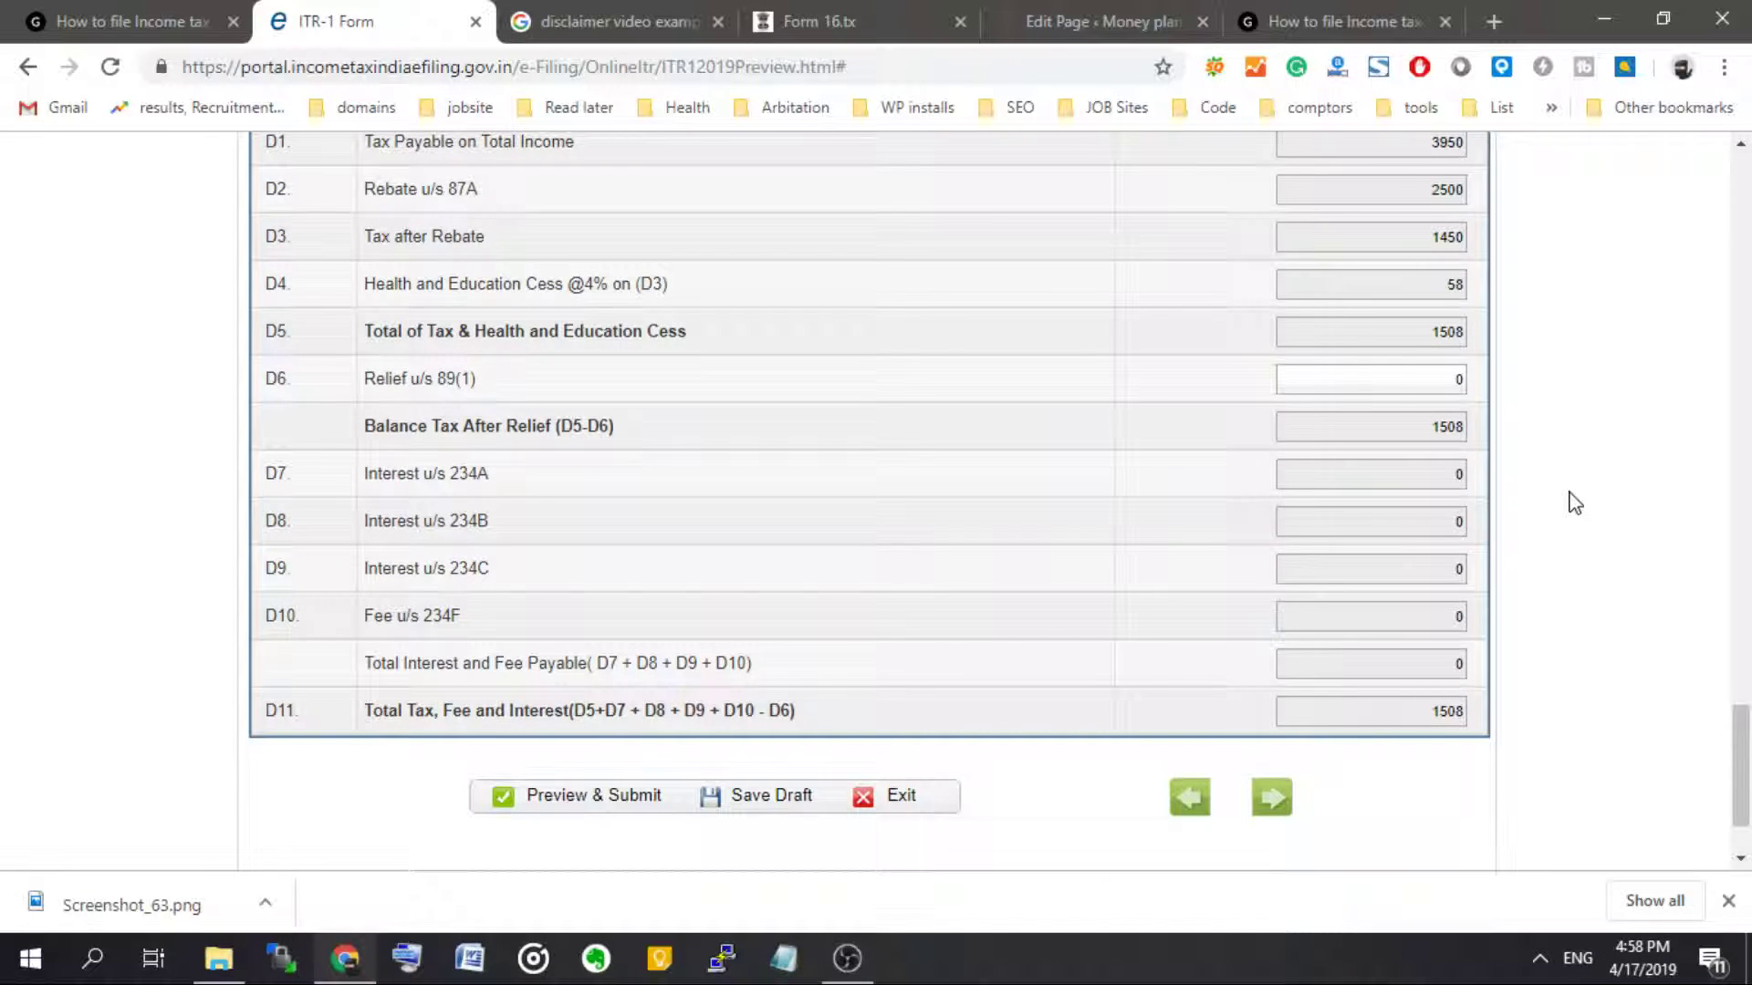
{"action": "scroll", "coordinate": [1574, 502], "scroll_direction": "up", "scroll_amount": 15}
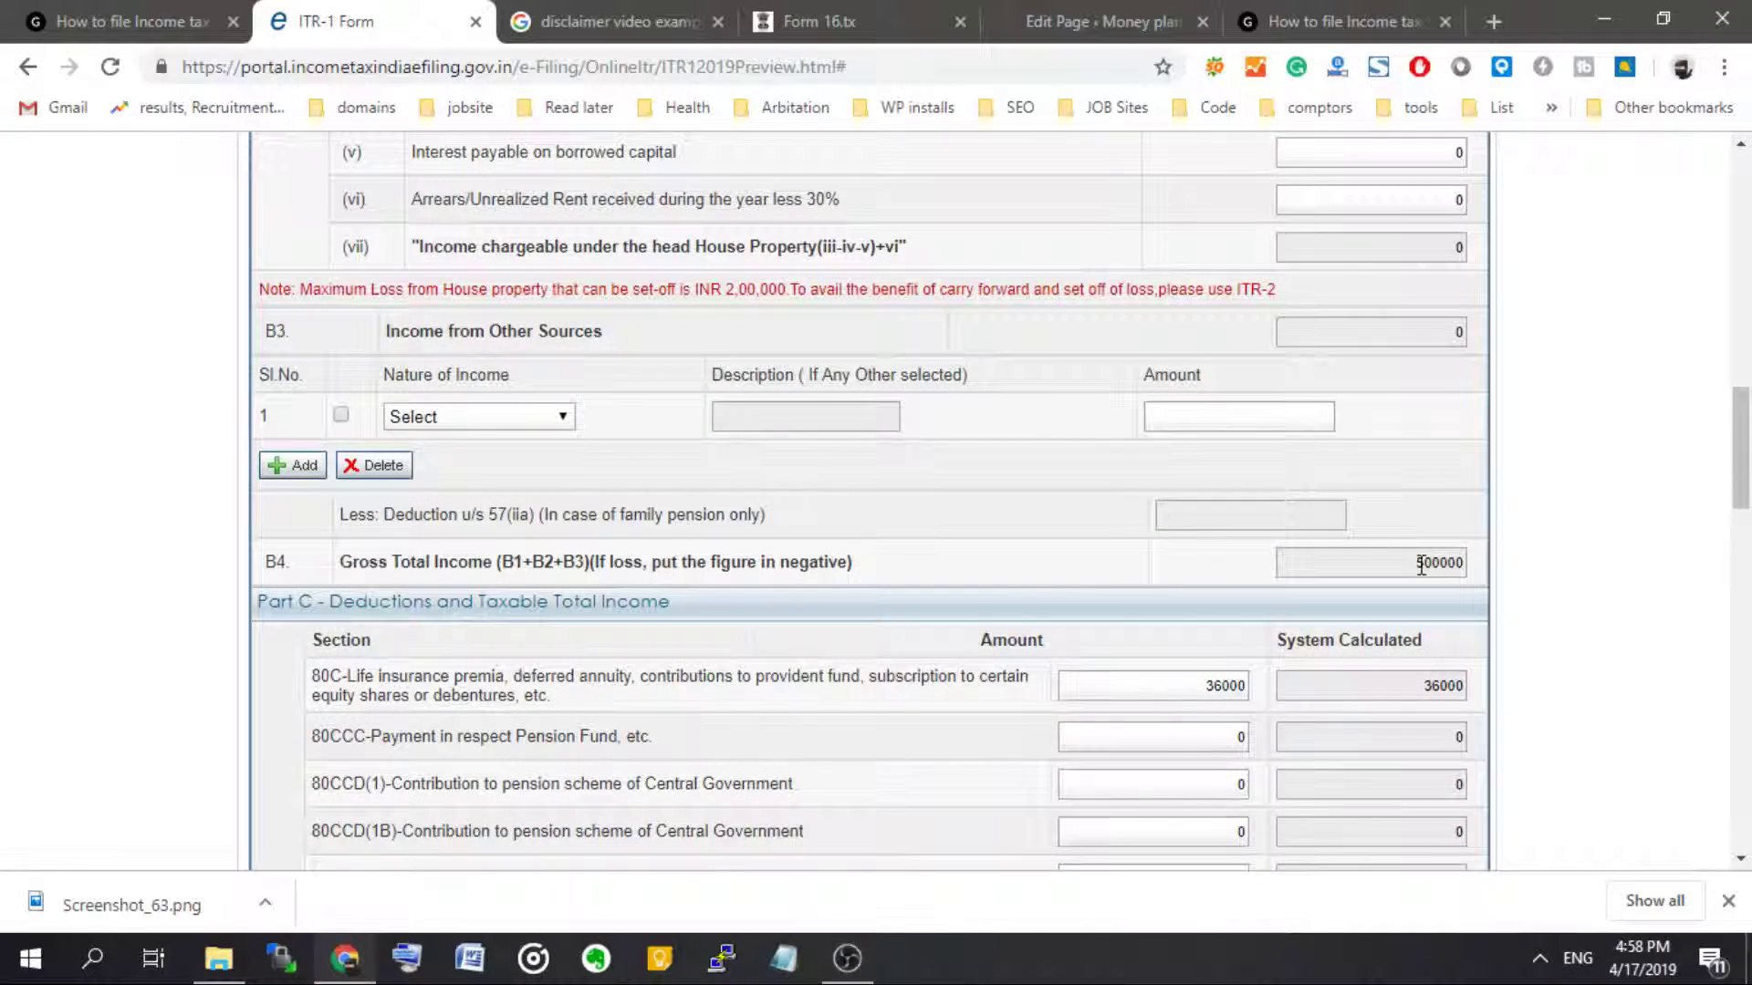
{"action": "scroll", "coordinate": [1447, 525], "scroll_direction": "down", "scroll_amount": 4}
{"action": "scroll", "coordinate": [1447, 490], "scroll_direction": "up", "scroll_amount": 8}
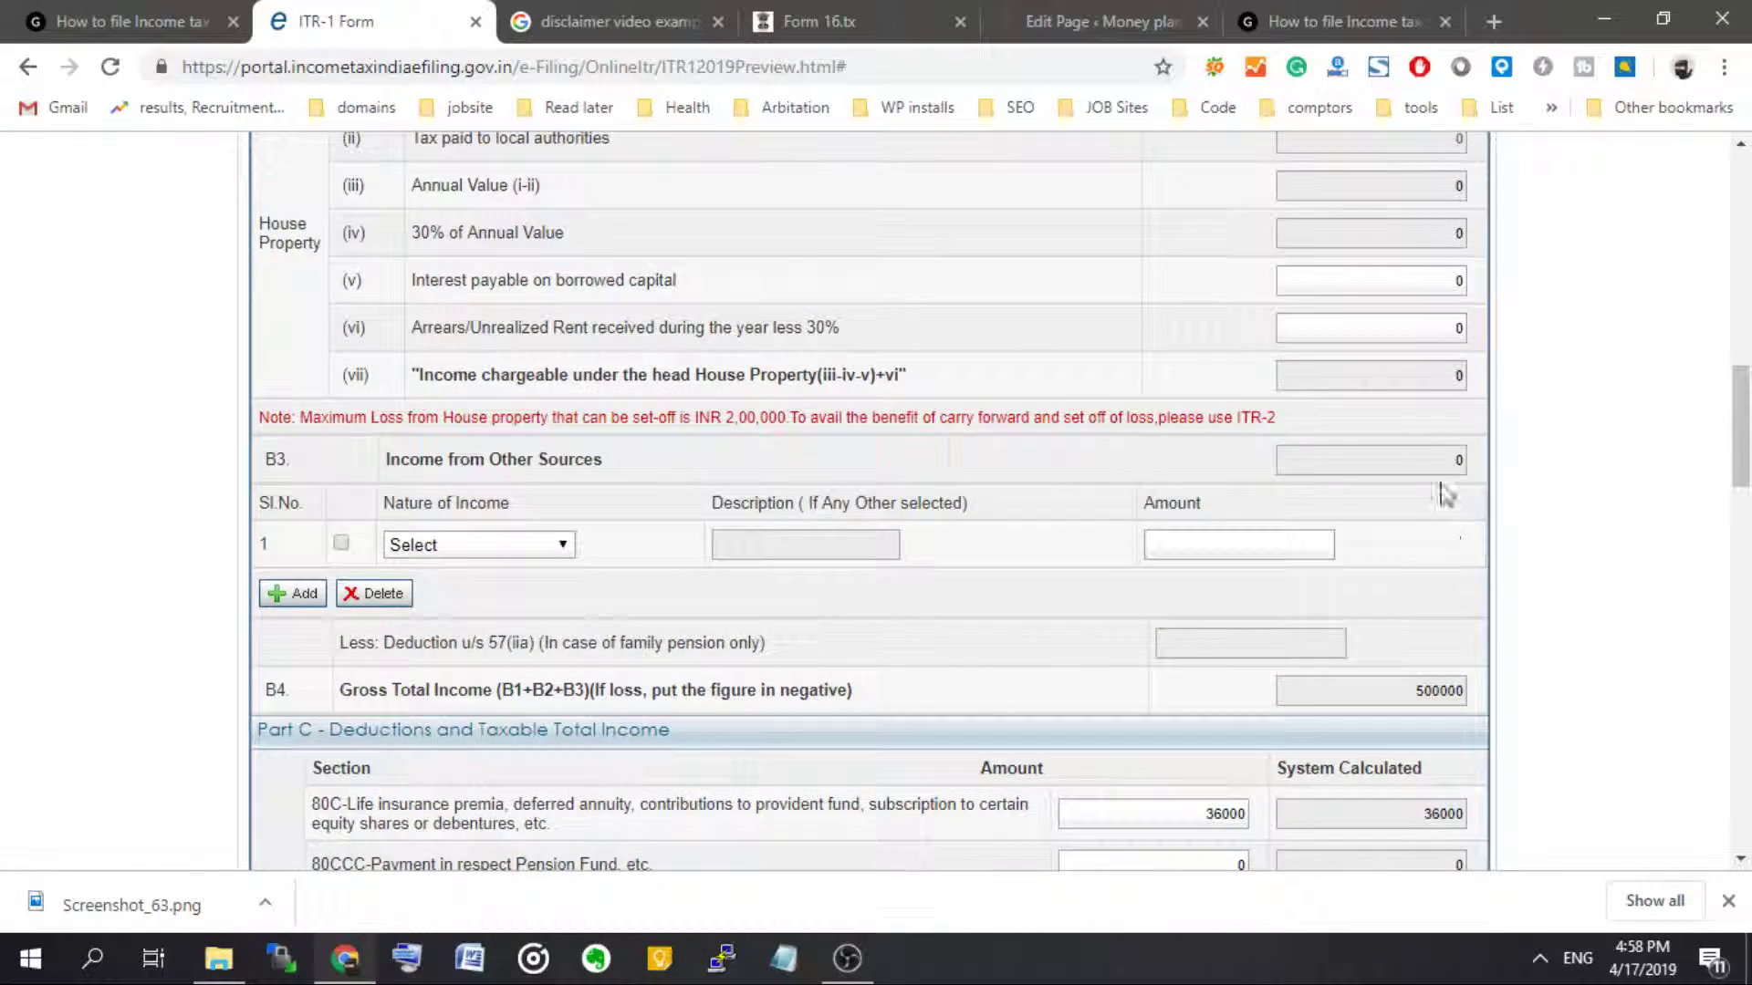
{"action": "scroll", "coordinate": [1427, 306], "scroll_direction": "up", "scroll_amount": 3}
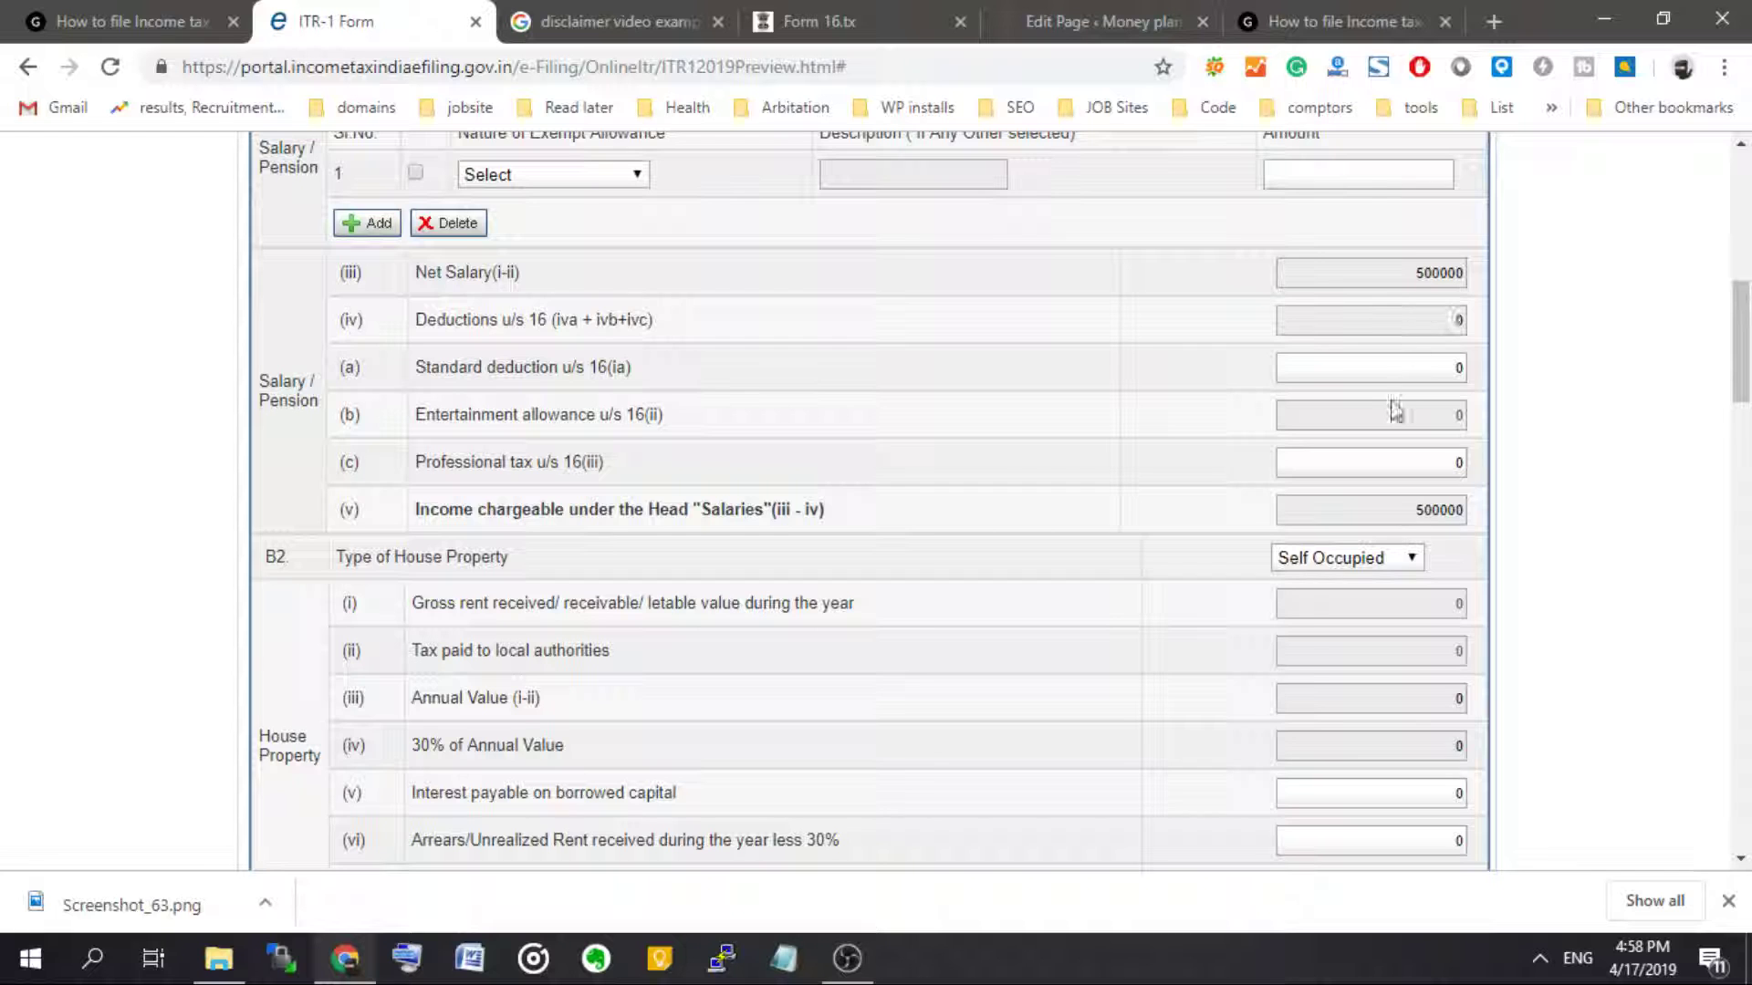
- Enter 400 as the standard deduction u/s 16(ia) and check the recomputed tax, cess and total tax, fee and interest
{"action": "left_click", "coordinate": [1409, 370]}
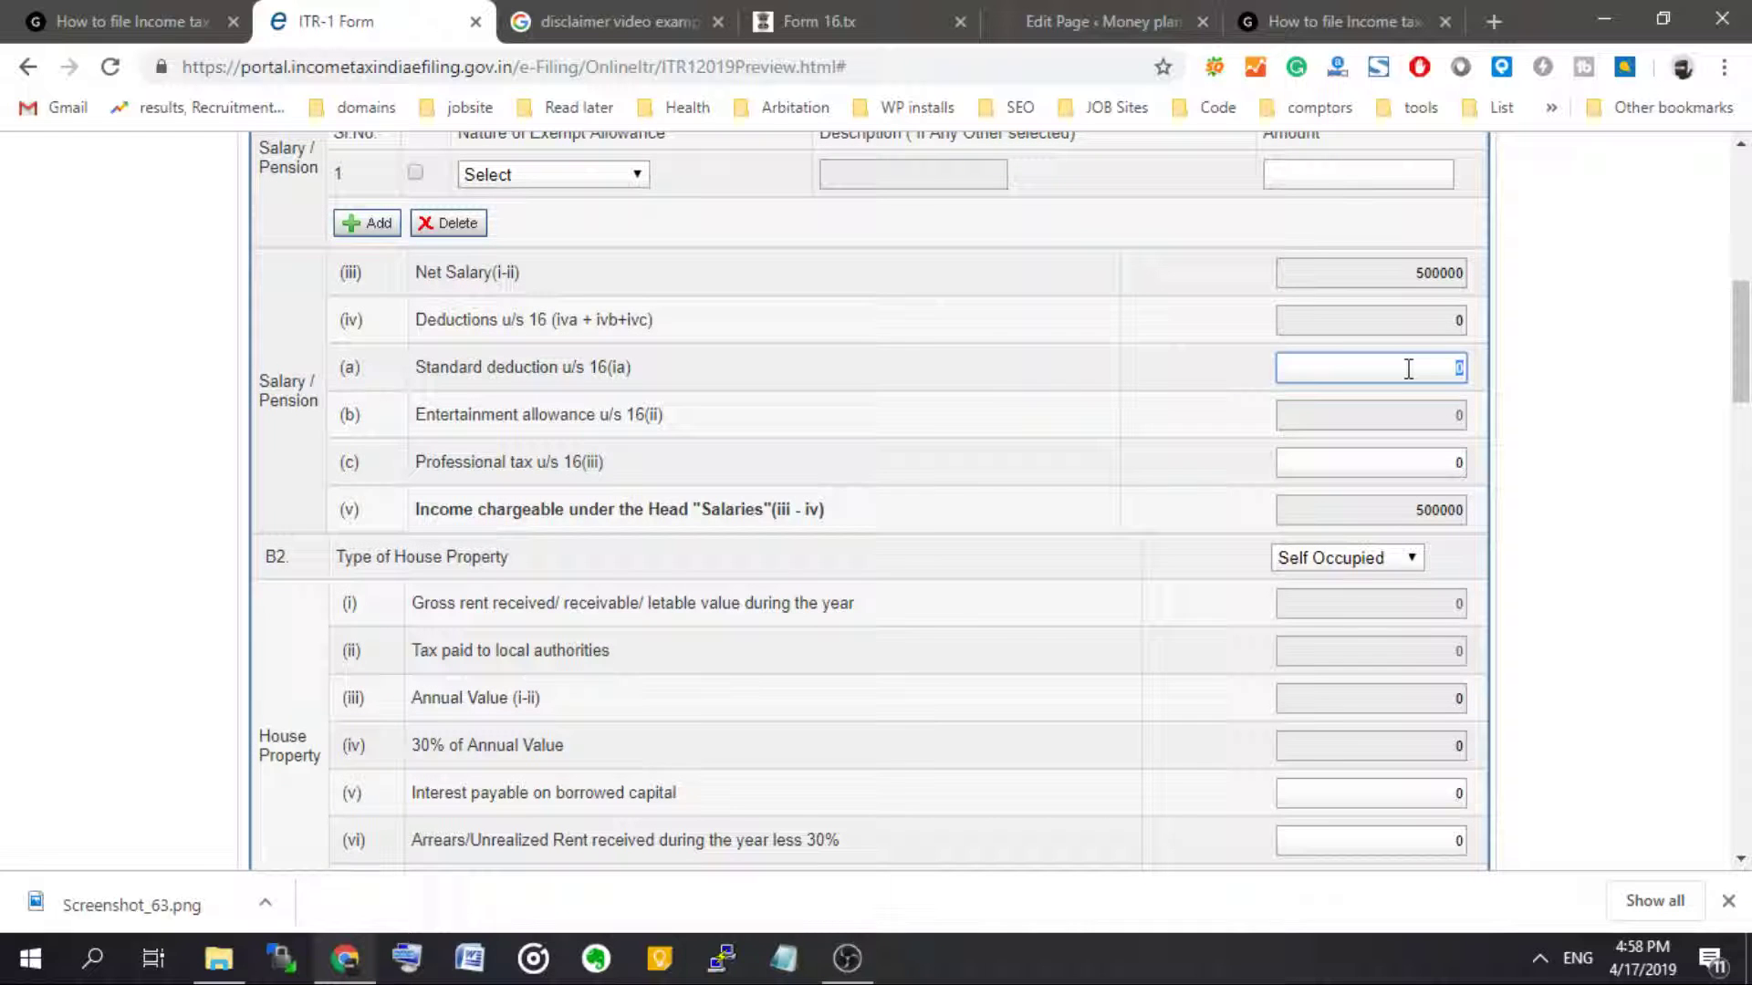
{"action": "type", "text": "40000"}
{"action": "scroll", "coordinate": [1588, 534], "scroll_direction": "down", "scroll_amount": 15}
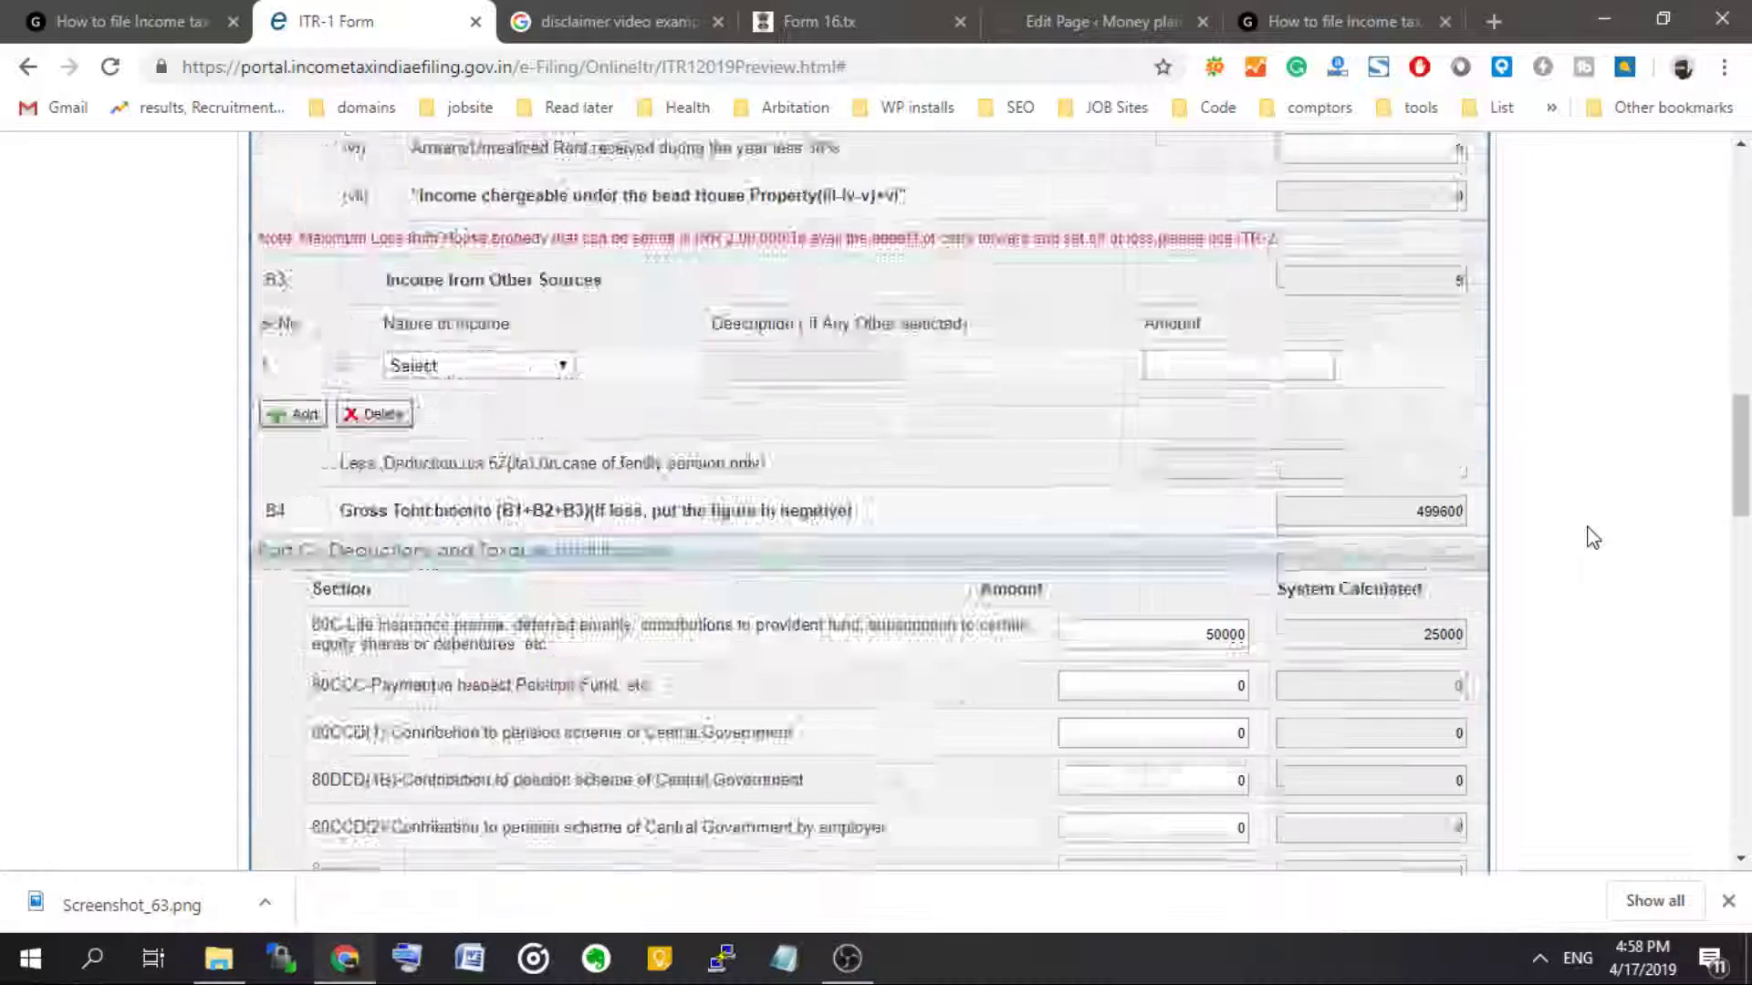
{"action": "scroll", "coordinate": [1593, 538], "scroll_direction": "up", "scroll_amount": 7}
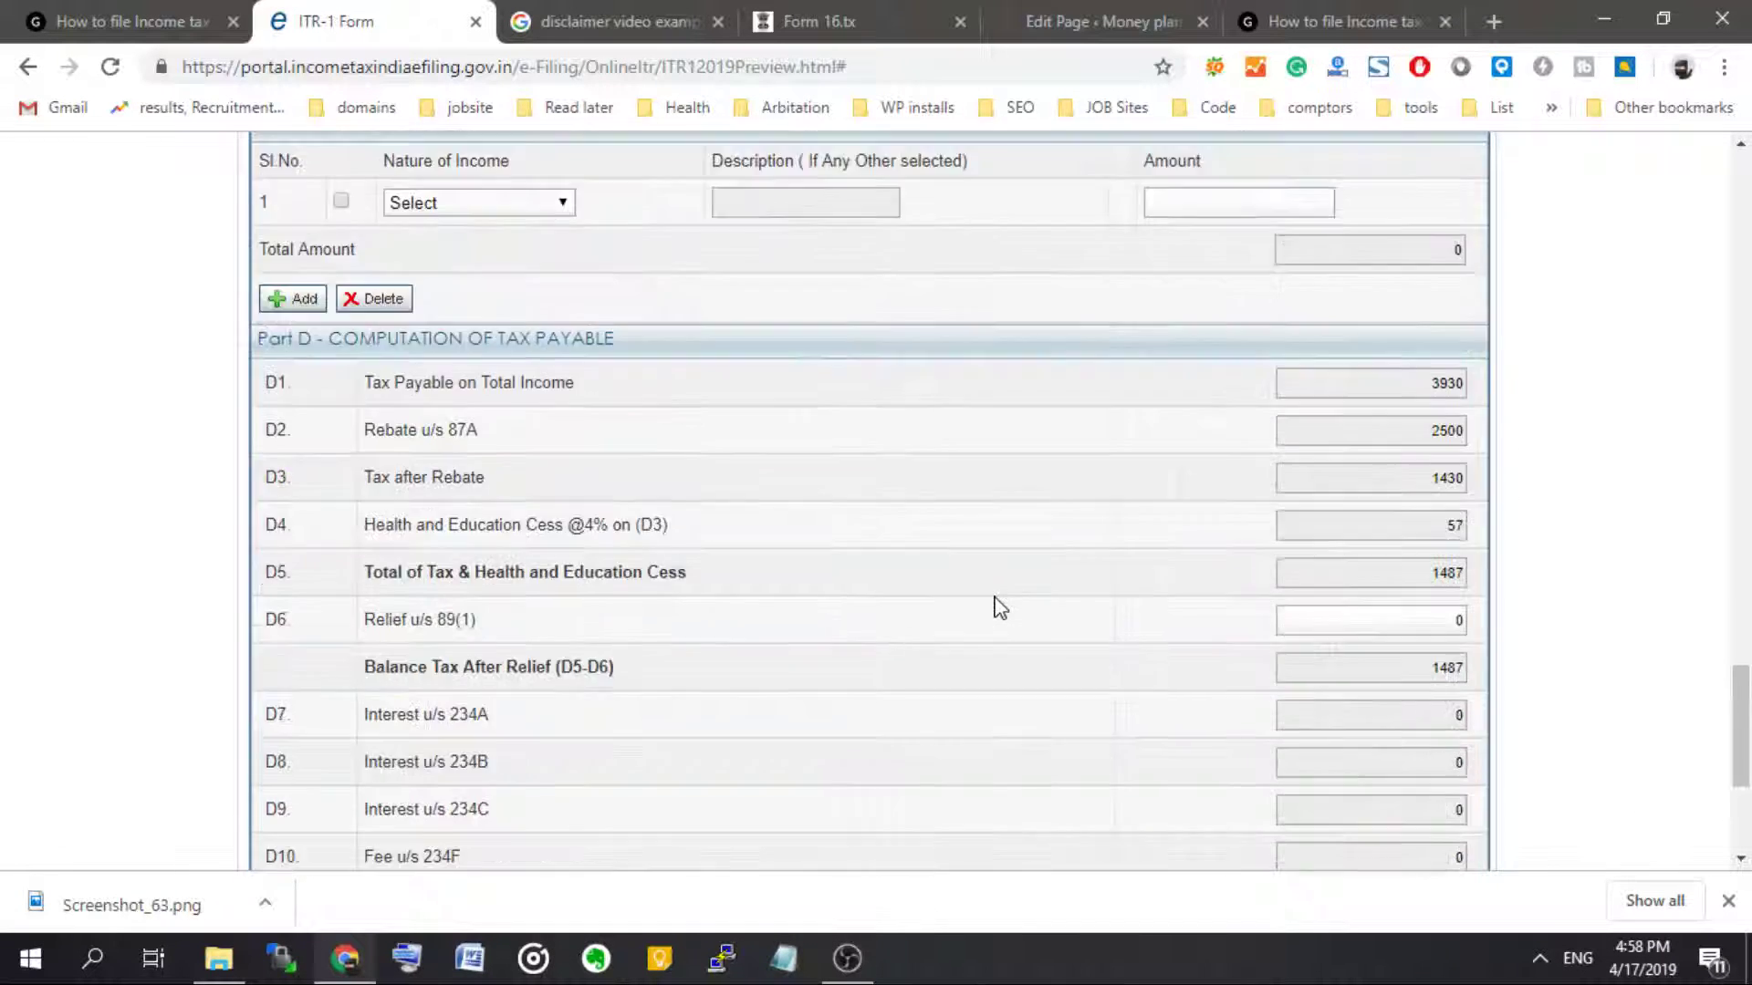
{"action": "scroll", "coordinate": [997, 606], "scroll_direction": "down", "scroll_amount": 8}
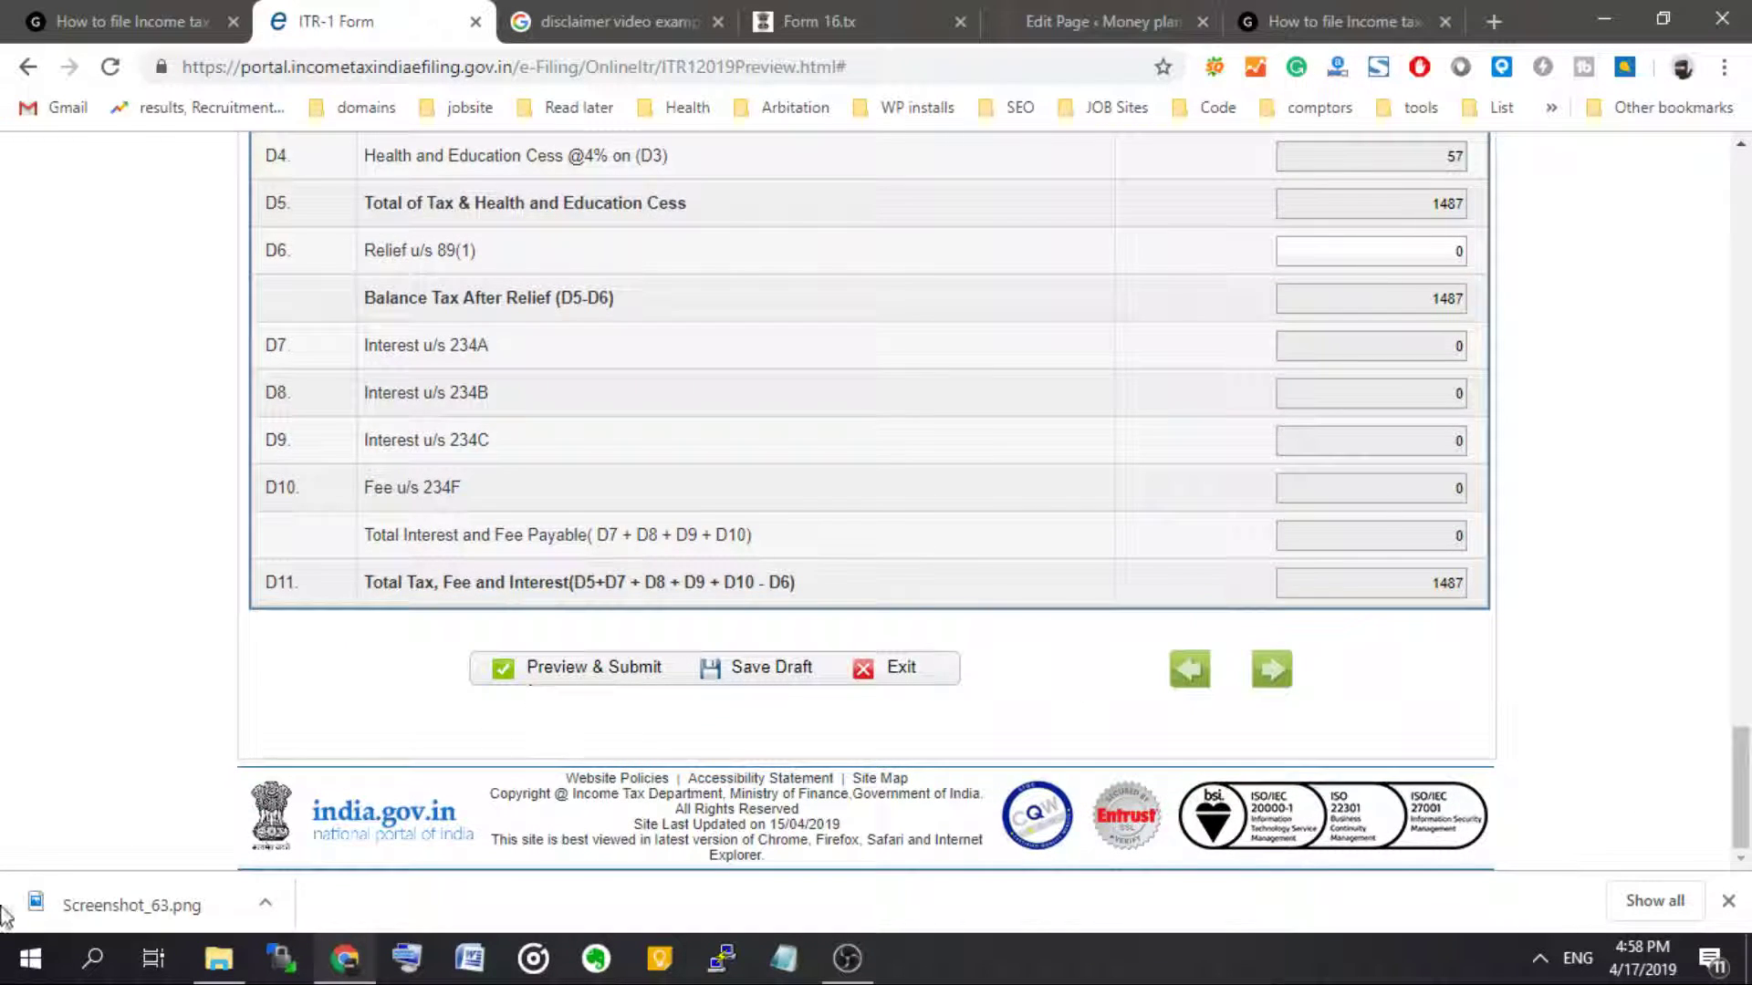
- Go to the e-File Income Tax Return page and start a fresh income tax return instead of opening the saved draft
{"action": "scroll", "coordinate": [129, 775], "scroll_direction": "up", "scroll_amount": 20}
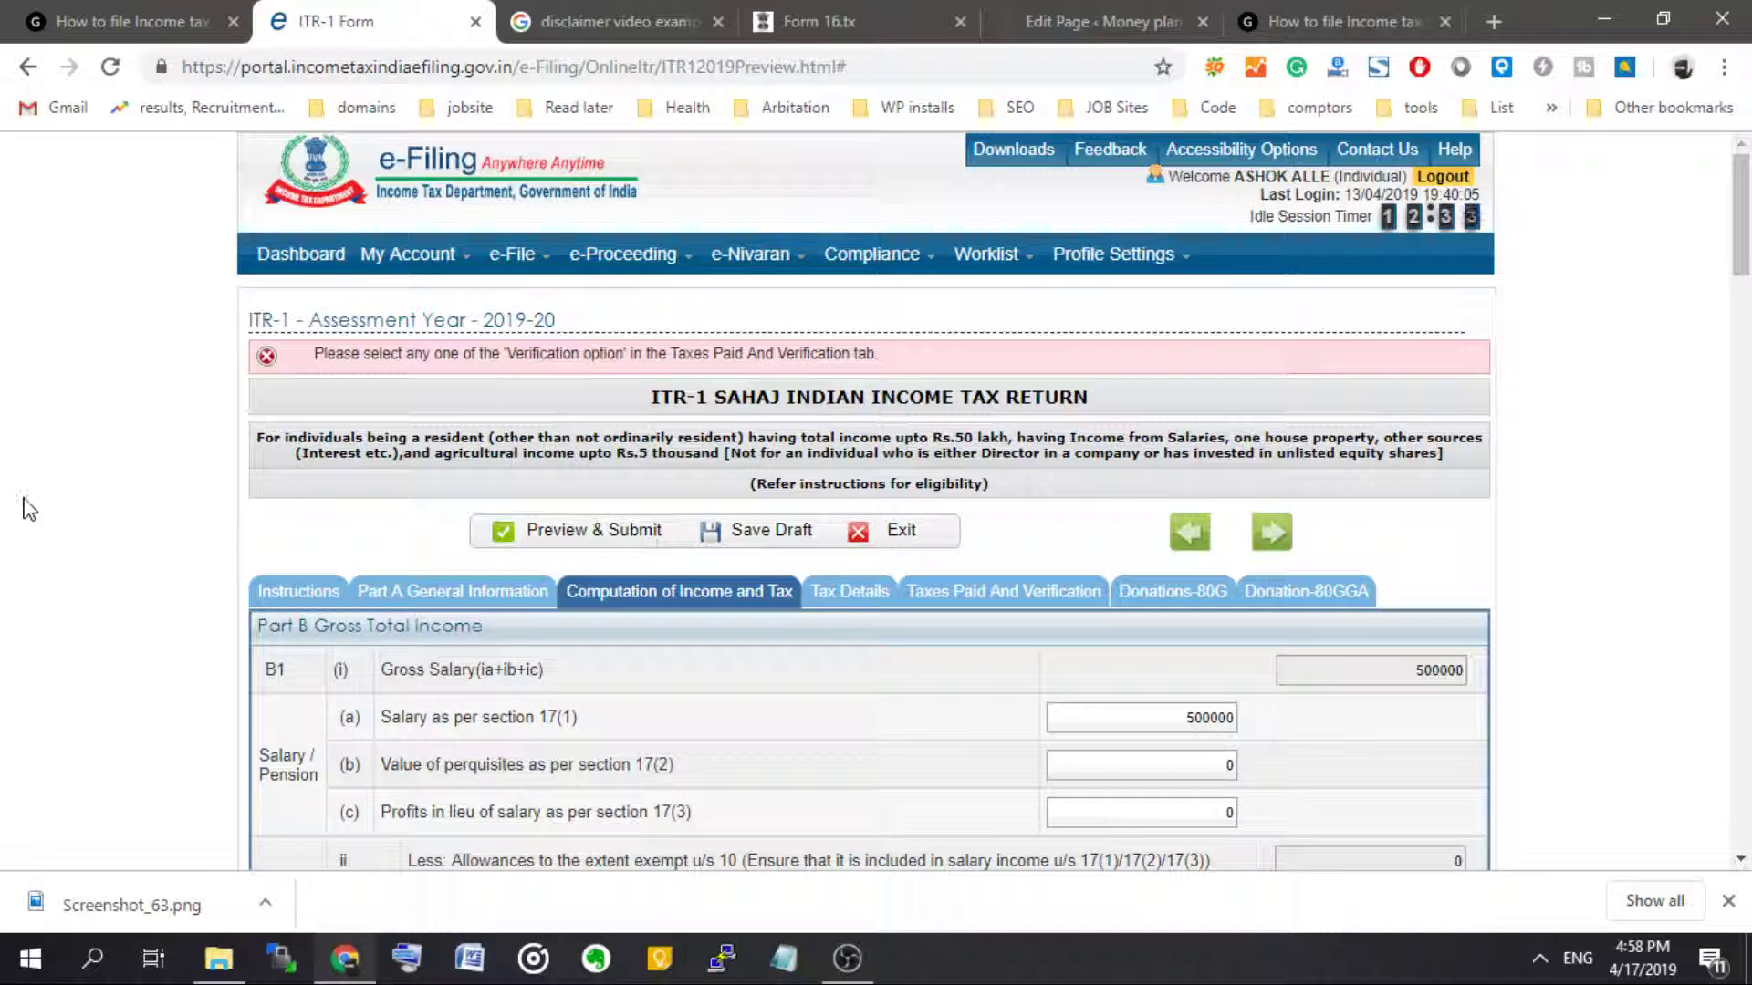
{"action": "scroll", "coordinate": [329, 431], "scroll_direction": "down", "scroll_amount": 4}
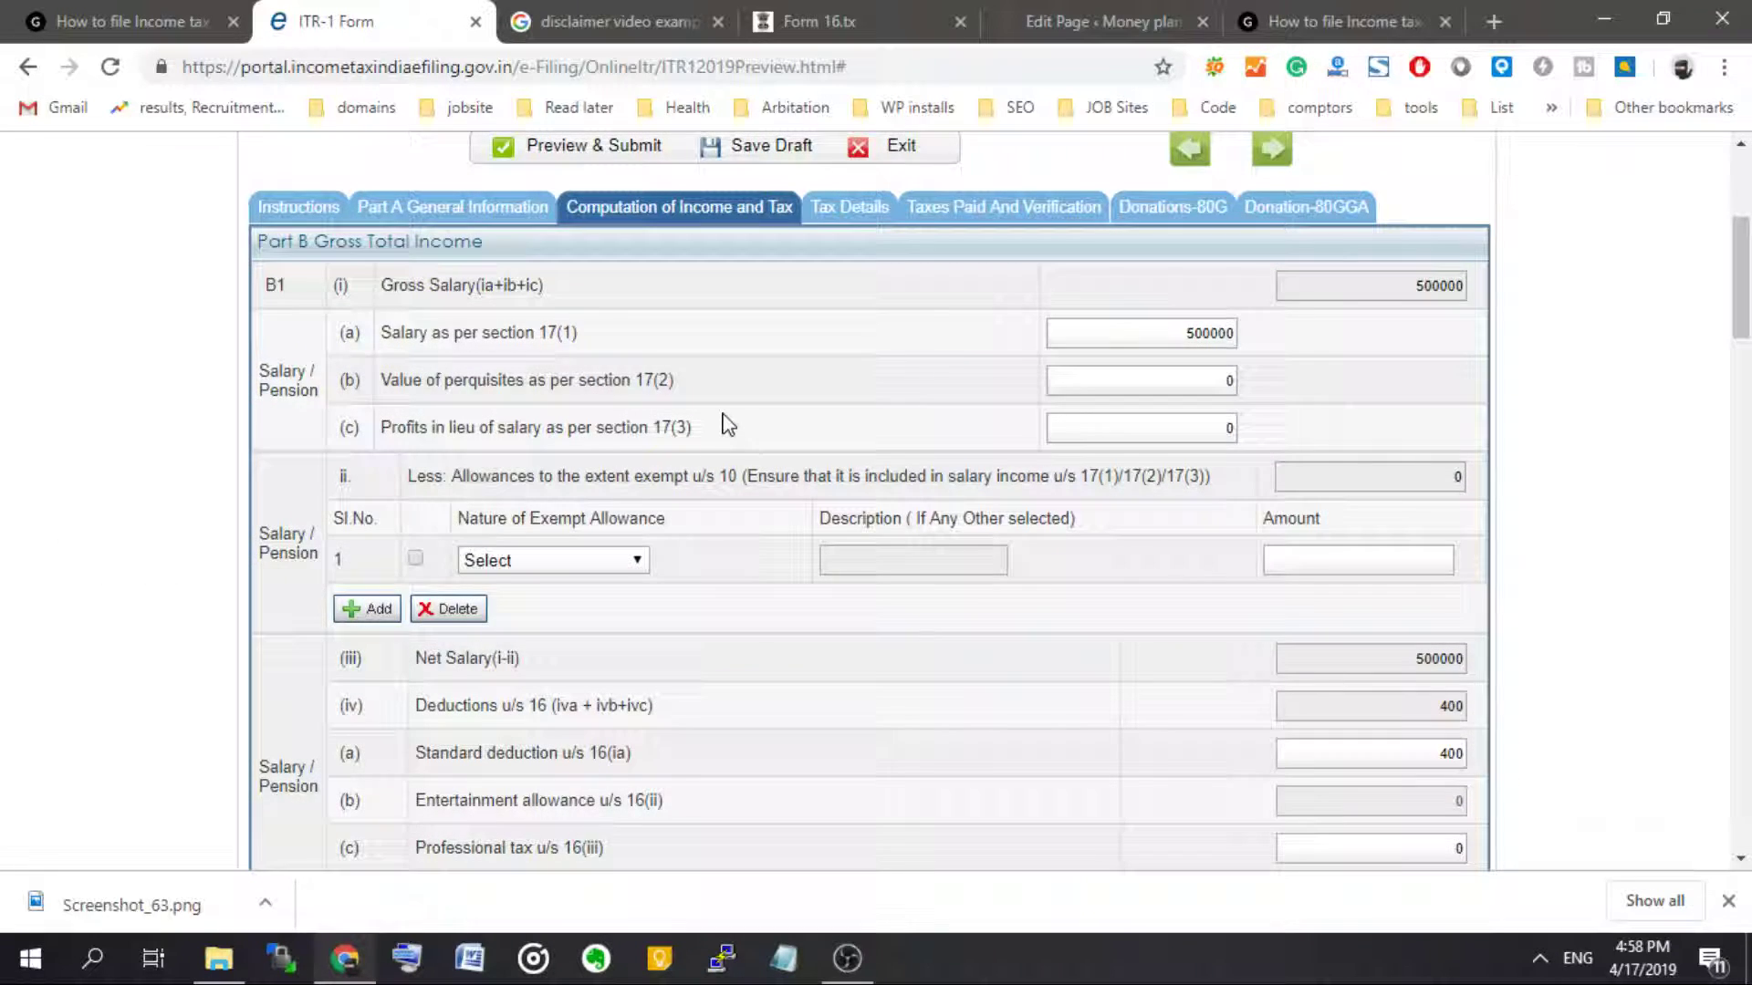
{"action": "scroll", "coordinate": [727, 424], "scroll_direction": "up", "scroll_amount": 4}
{"action": "mouse_move", "coordinate": [540, 271]}
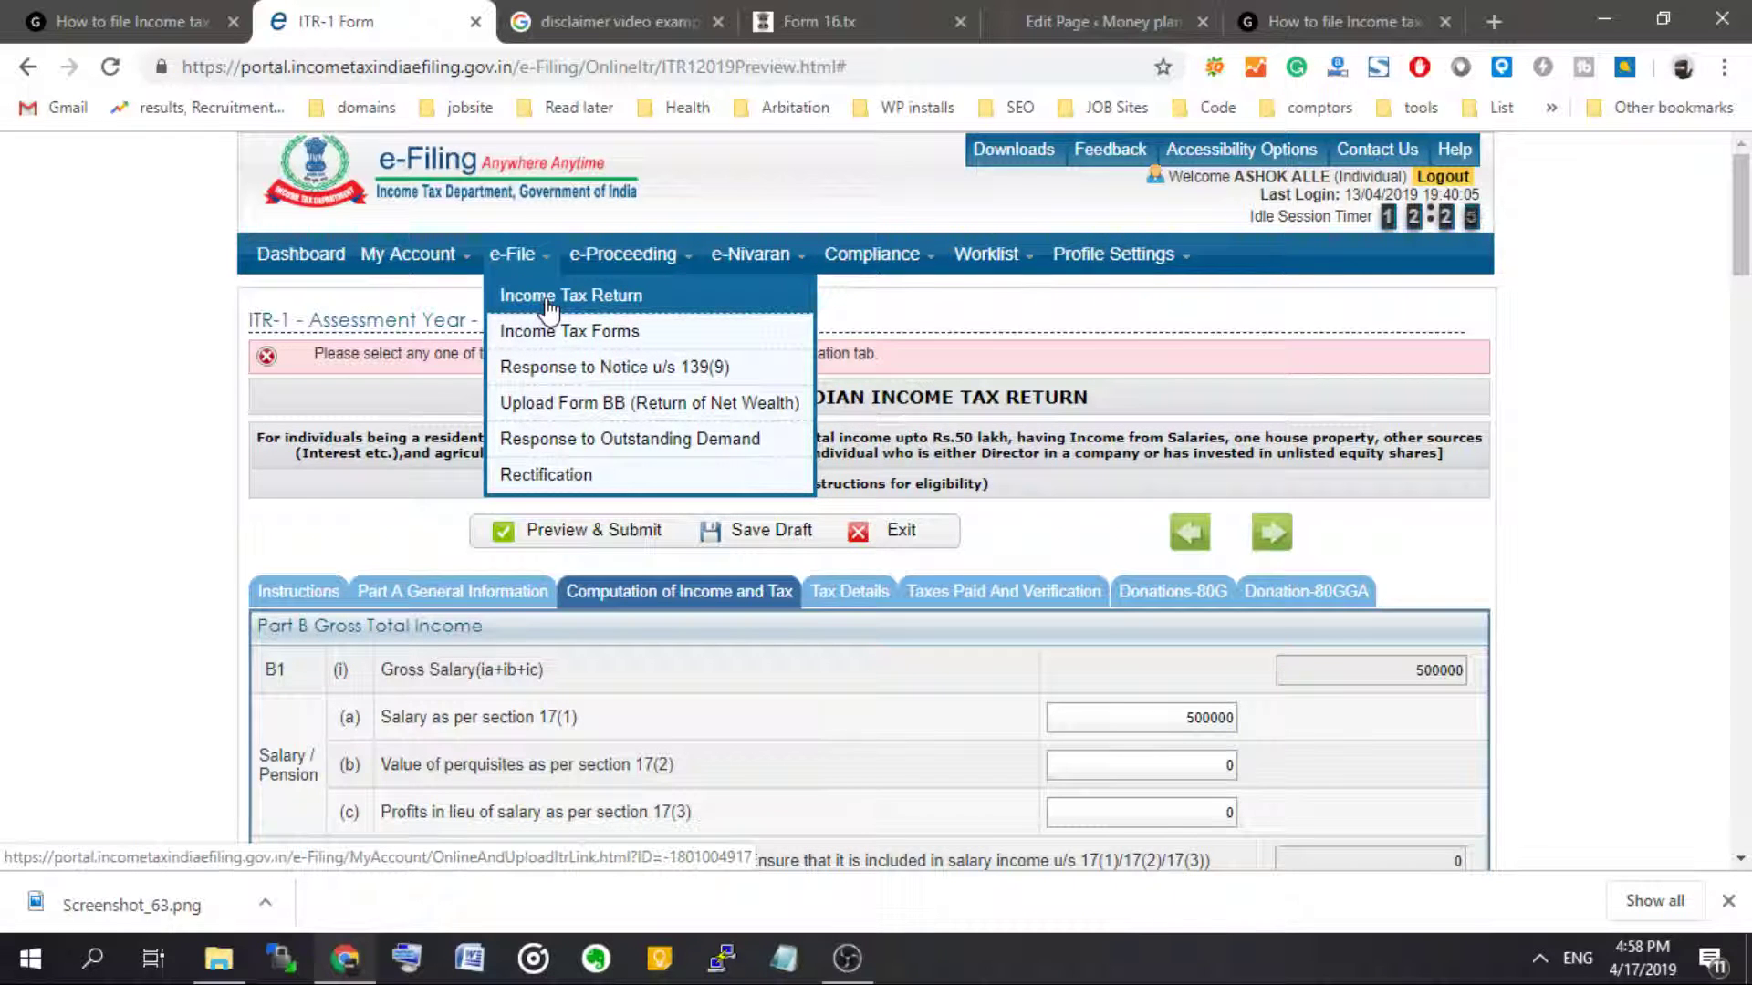
{"action": "left_click", "coordinate": [549, 310]}
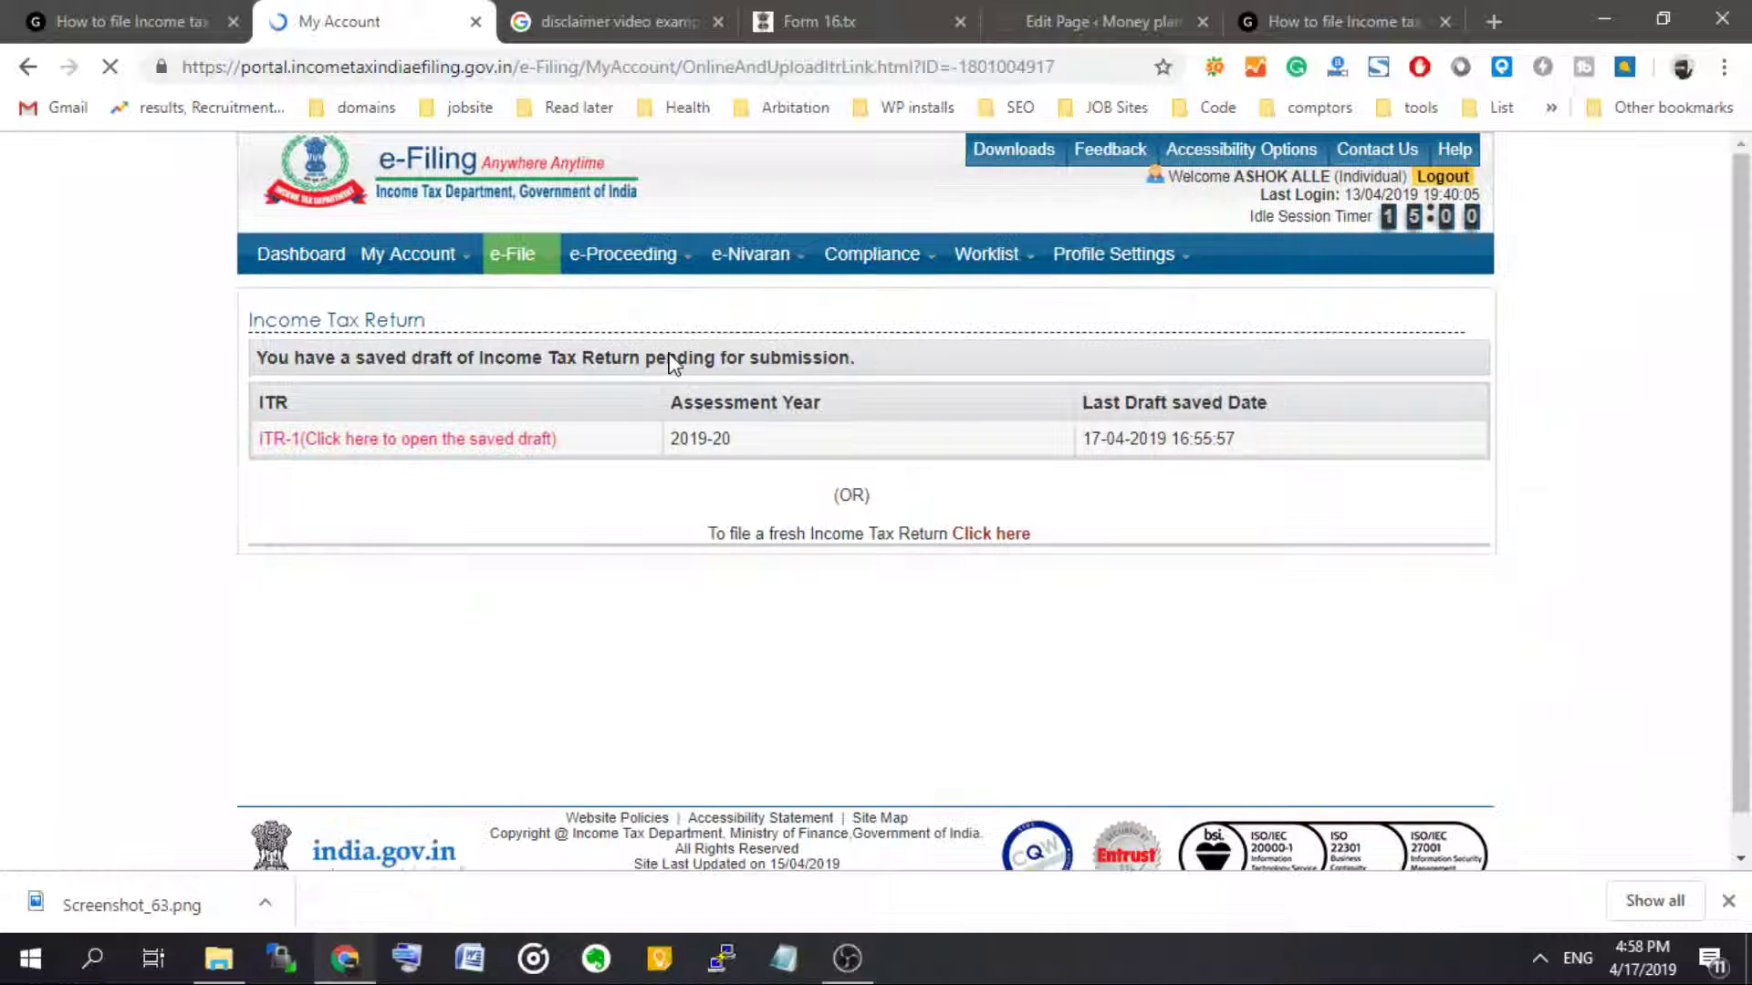
{"action": "left_click", "coordinate": [527, 260]}
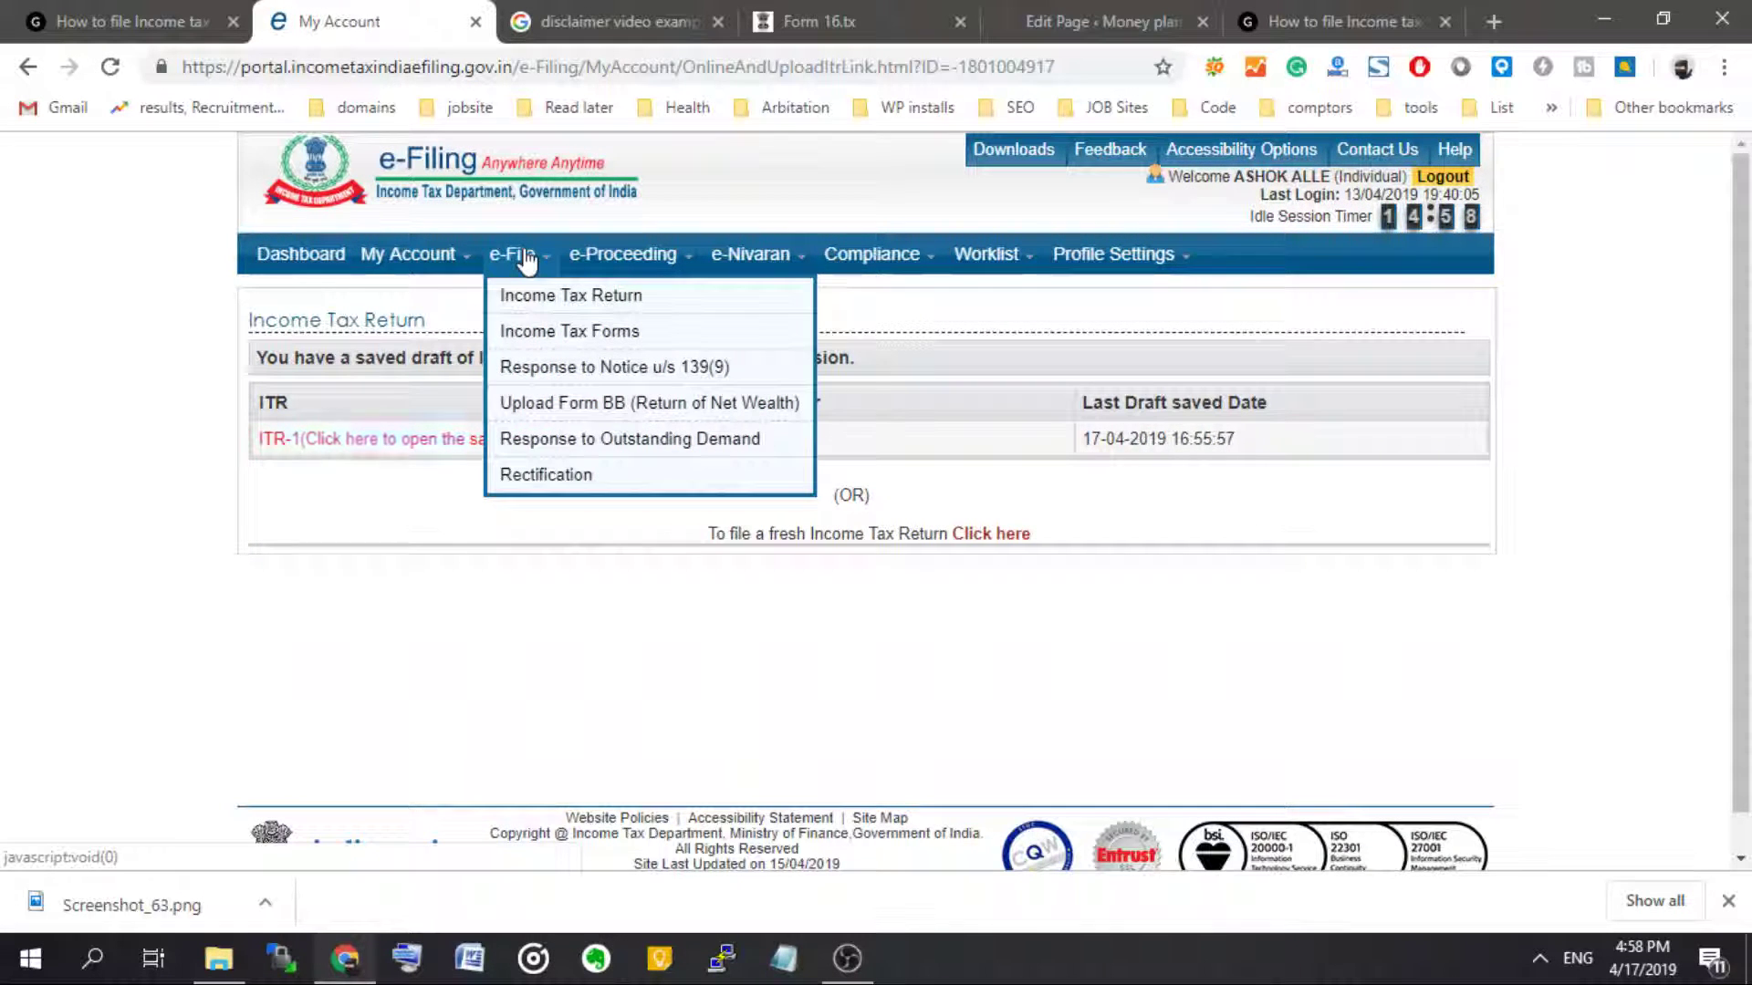
{"action": "left_click", "coordinate": [563, 299]}
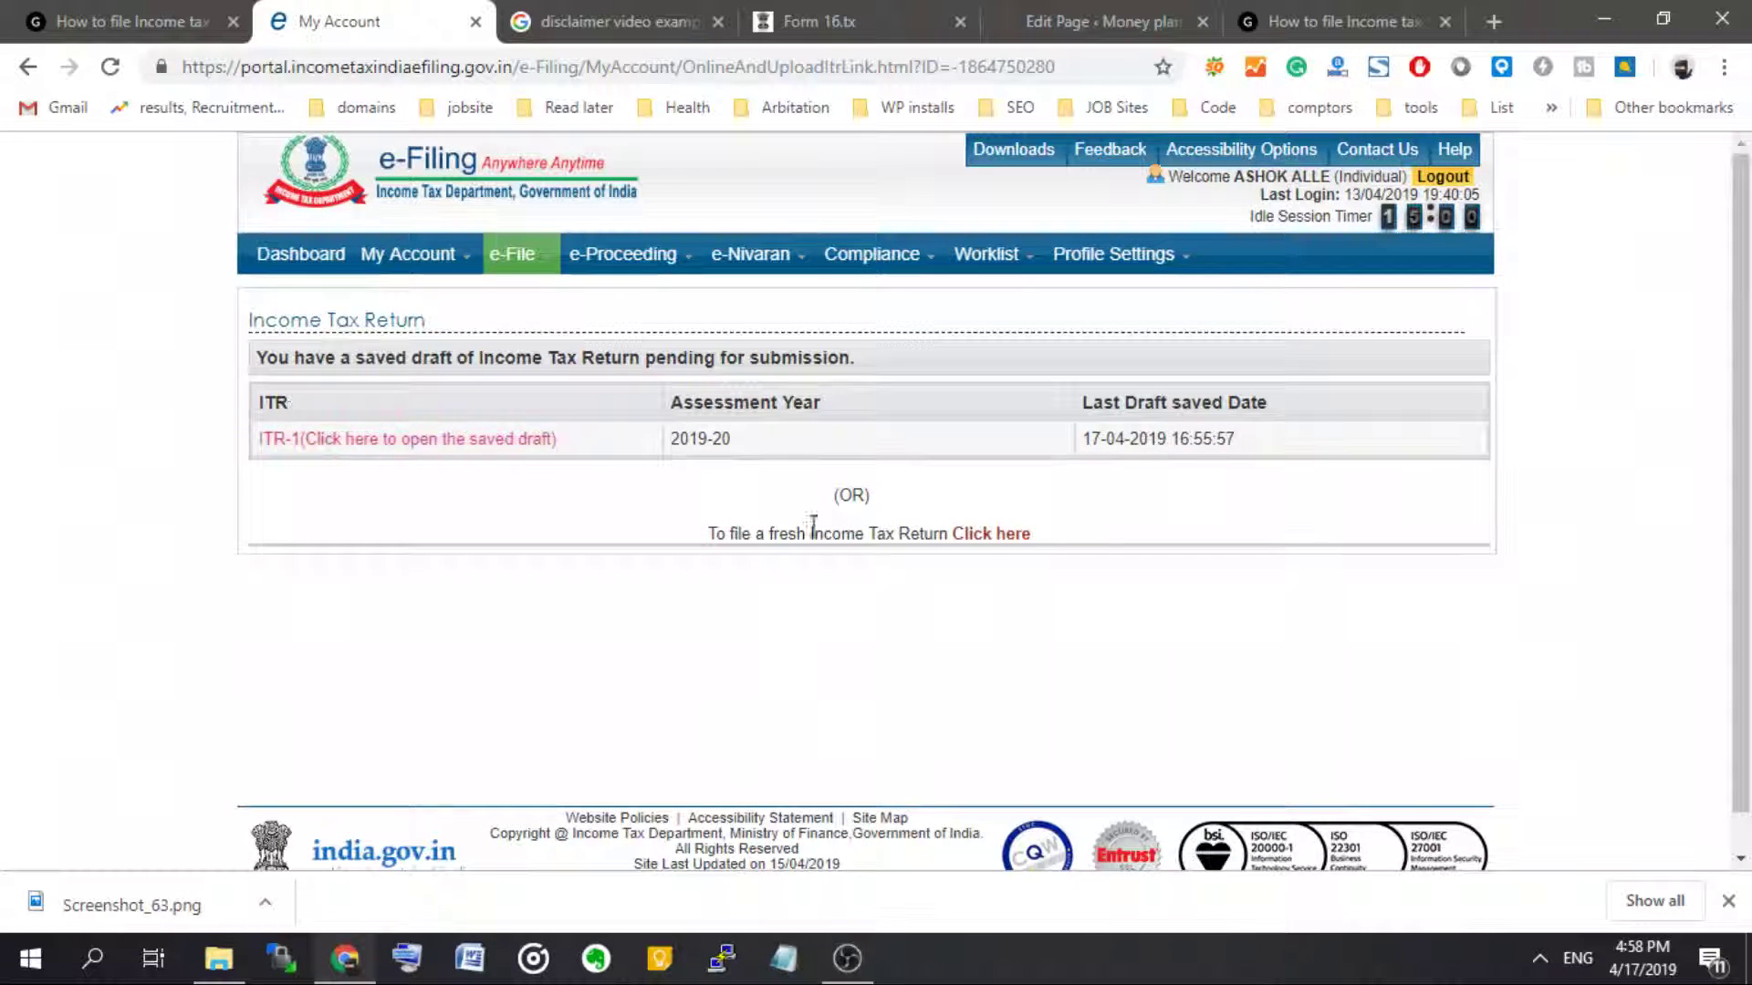
{"action": "left_click", "coordinate": [994, 535]}
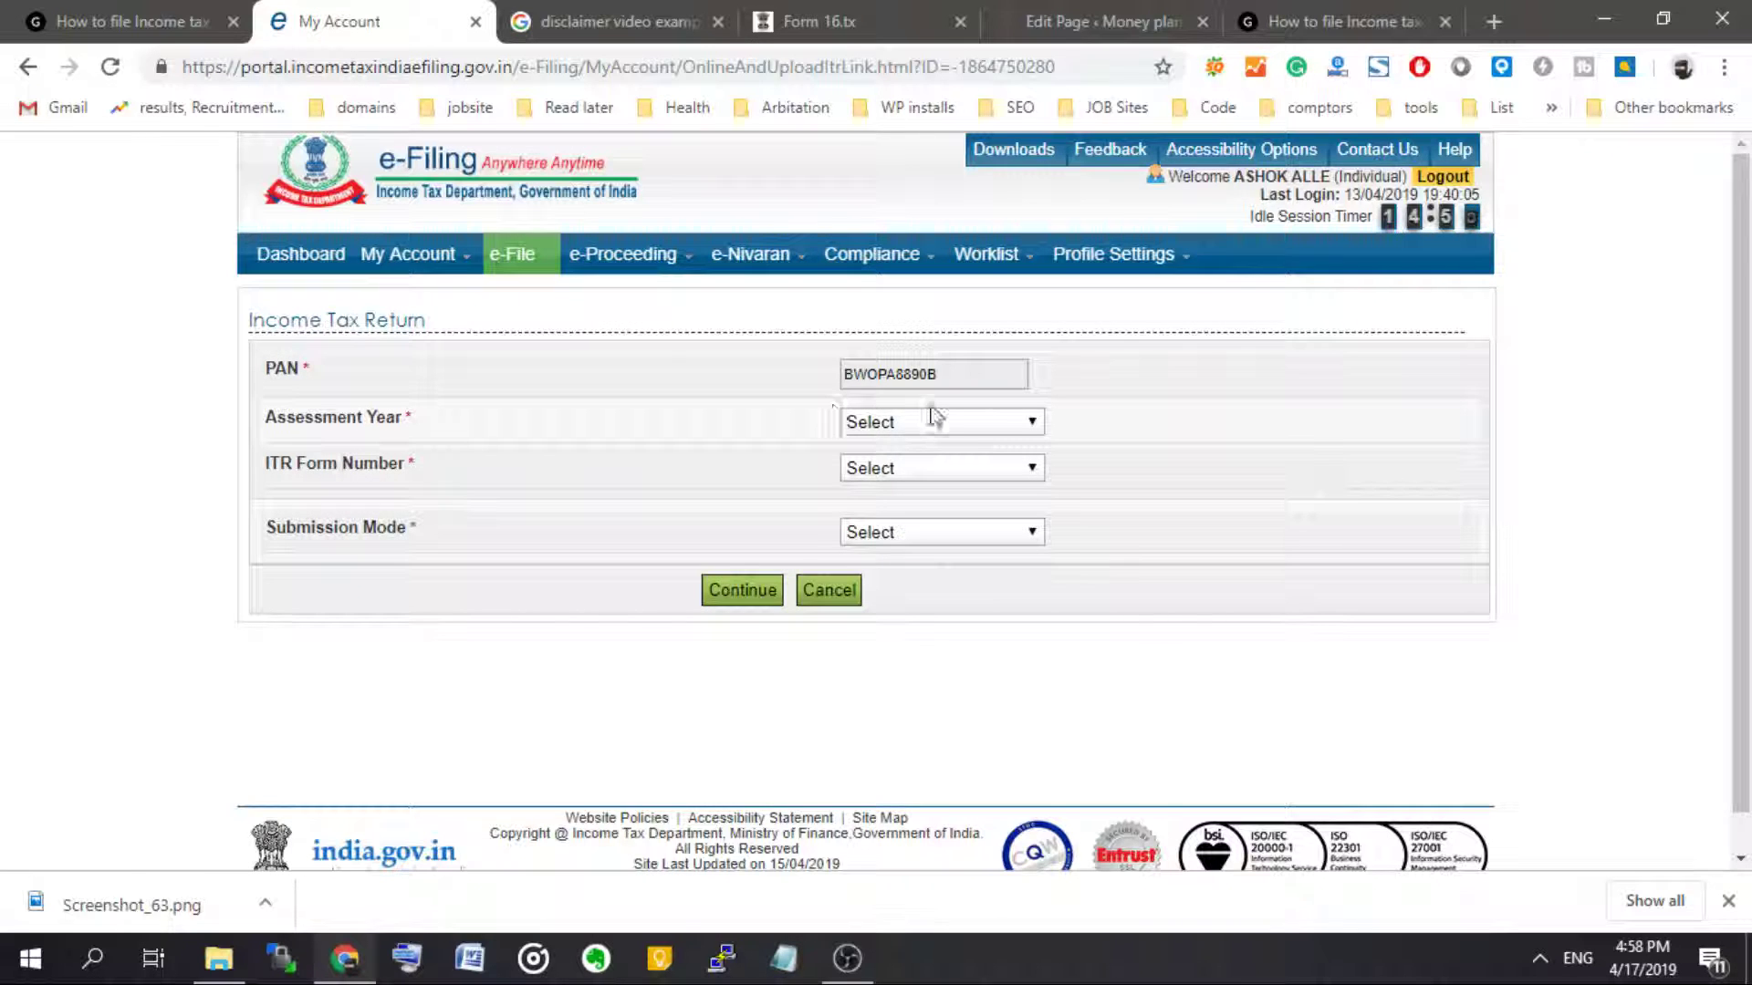
- Choose assessment year 2019-20 and form ITR-4 for the fresh income tax return
{"action": "left_click", "coordinate": [947, 431]}
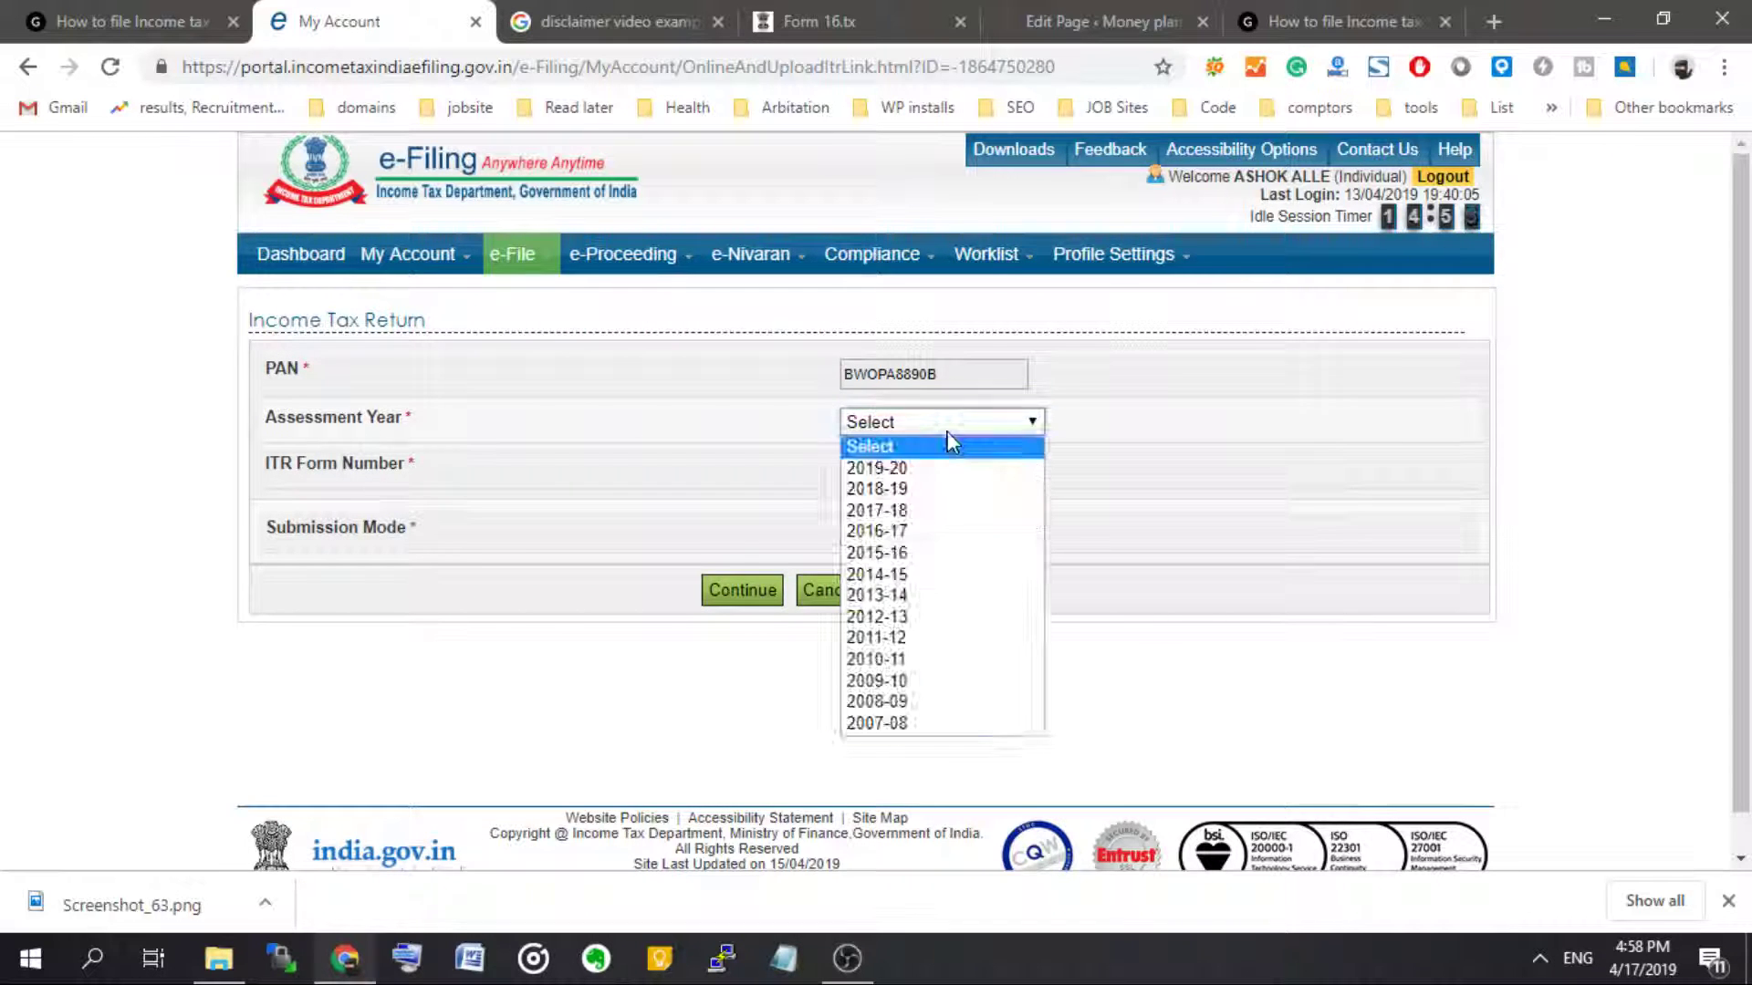
{"action": "left_click", "coordinate": [922, 490]}
{"action": "left_click", "coordinate": [917, 429]}
{"action": "left_click", "coordinate": [927, 469]}
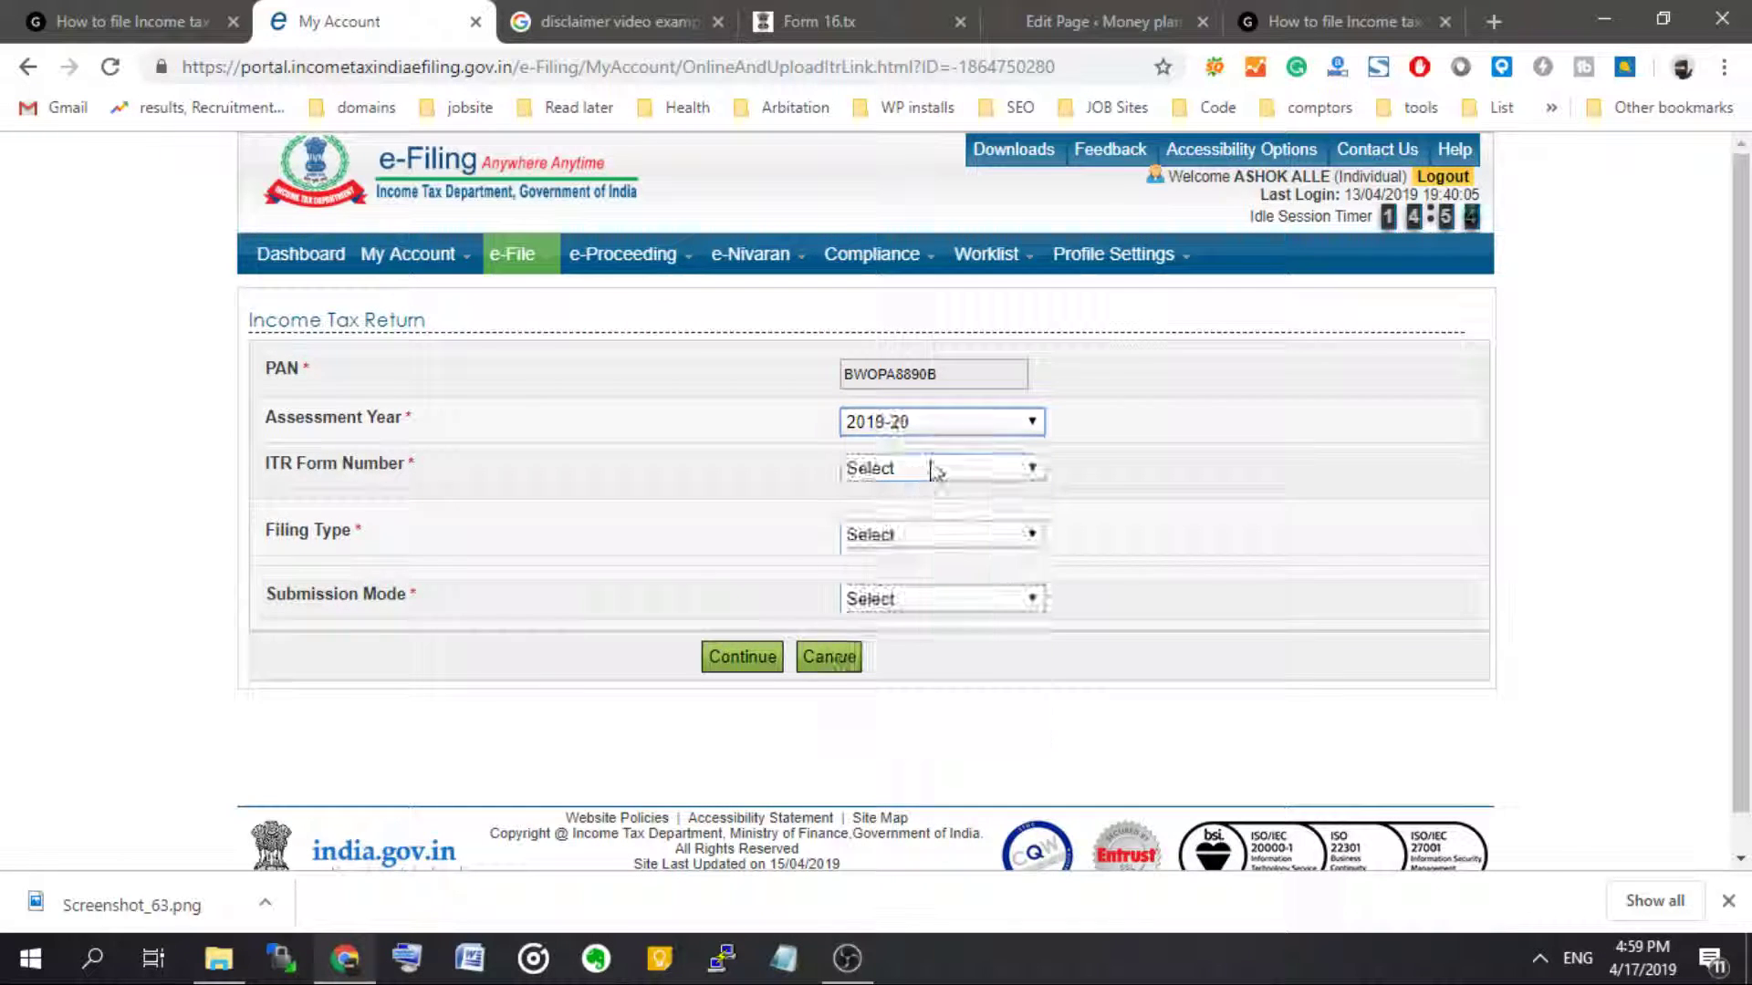
{"action": "left_click", "coordinate": [931, 471]}
{"action": "left_click", "coordinate": [936, 470]}
{"action": "left_click", "coordinate": [935, 471]}
{"action": "left_click", "coordinate": [913, 536]}
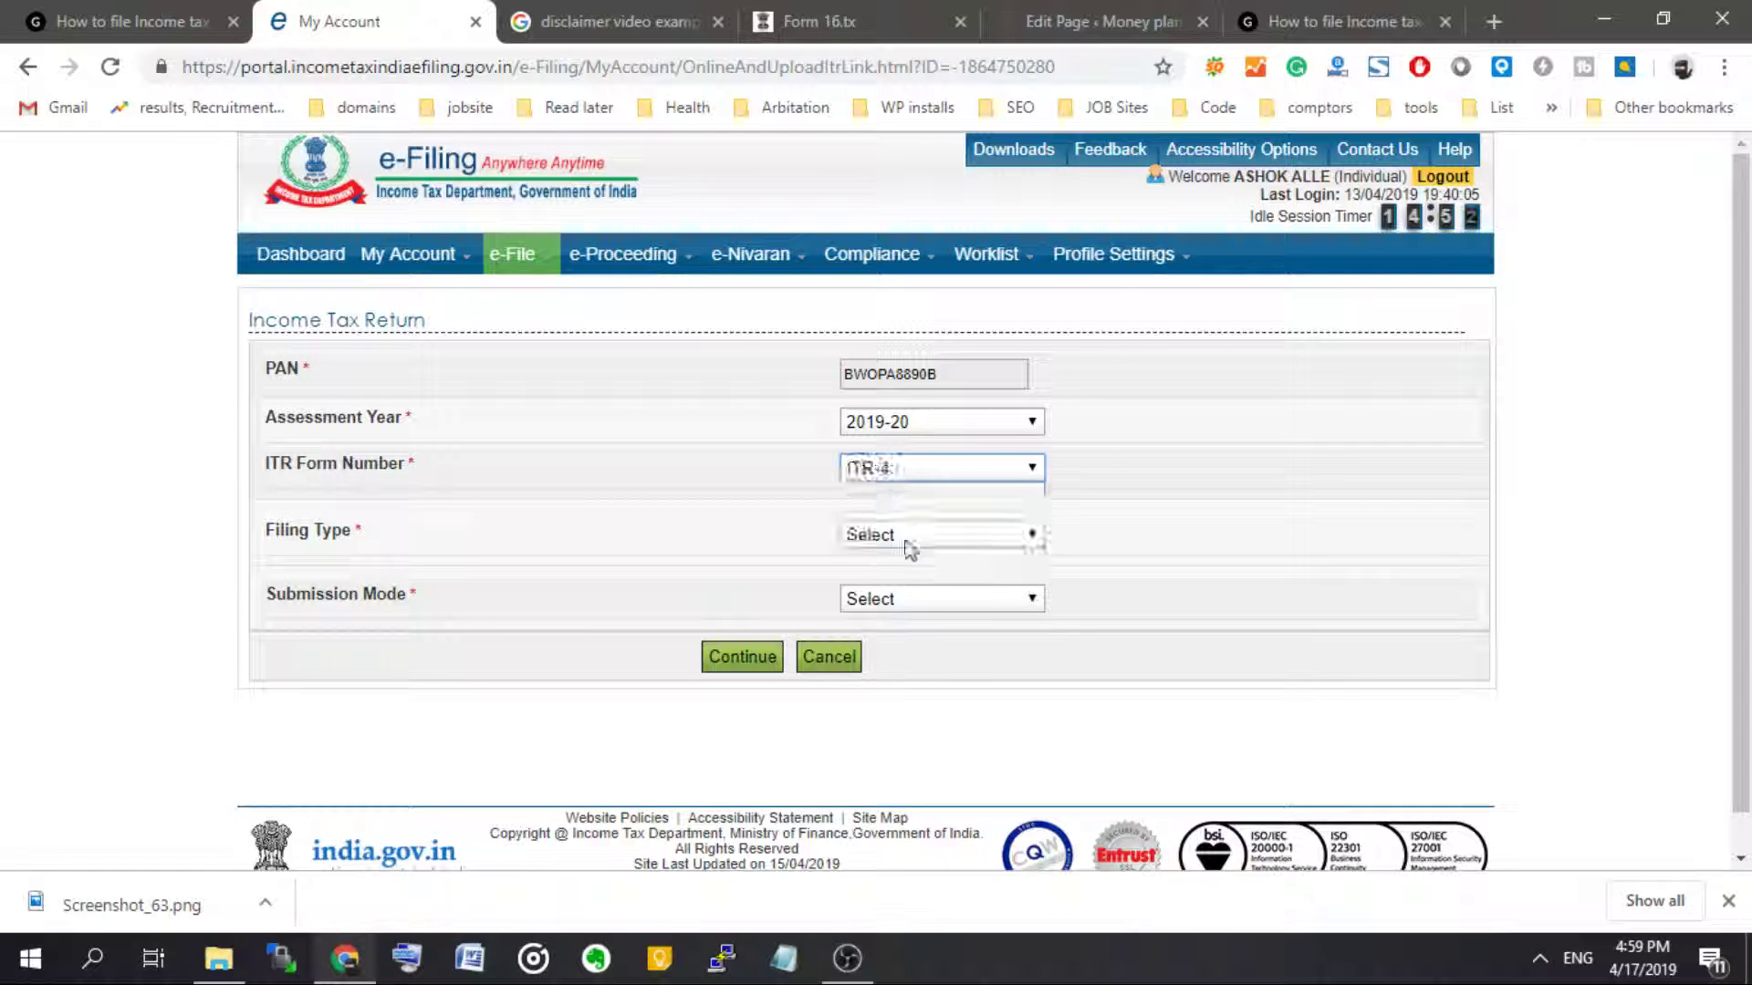
- Set the filing type to Original/Revised Return and the submission mode to Prepare and Submit Online
{"action": "left_click", "coordinate": [907, 537]}
{"action": "left_click", "coordinate": [920, 579]}
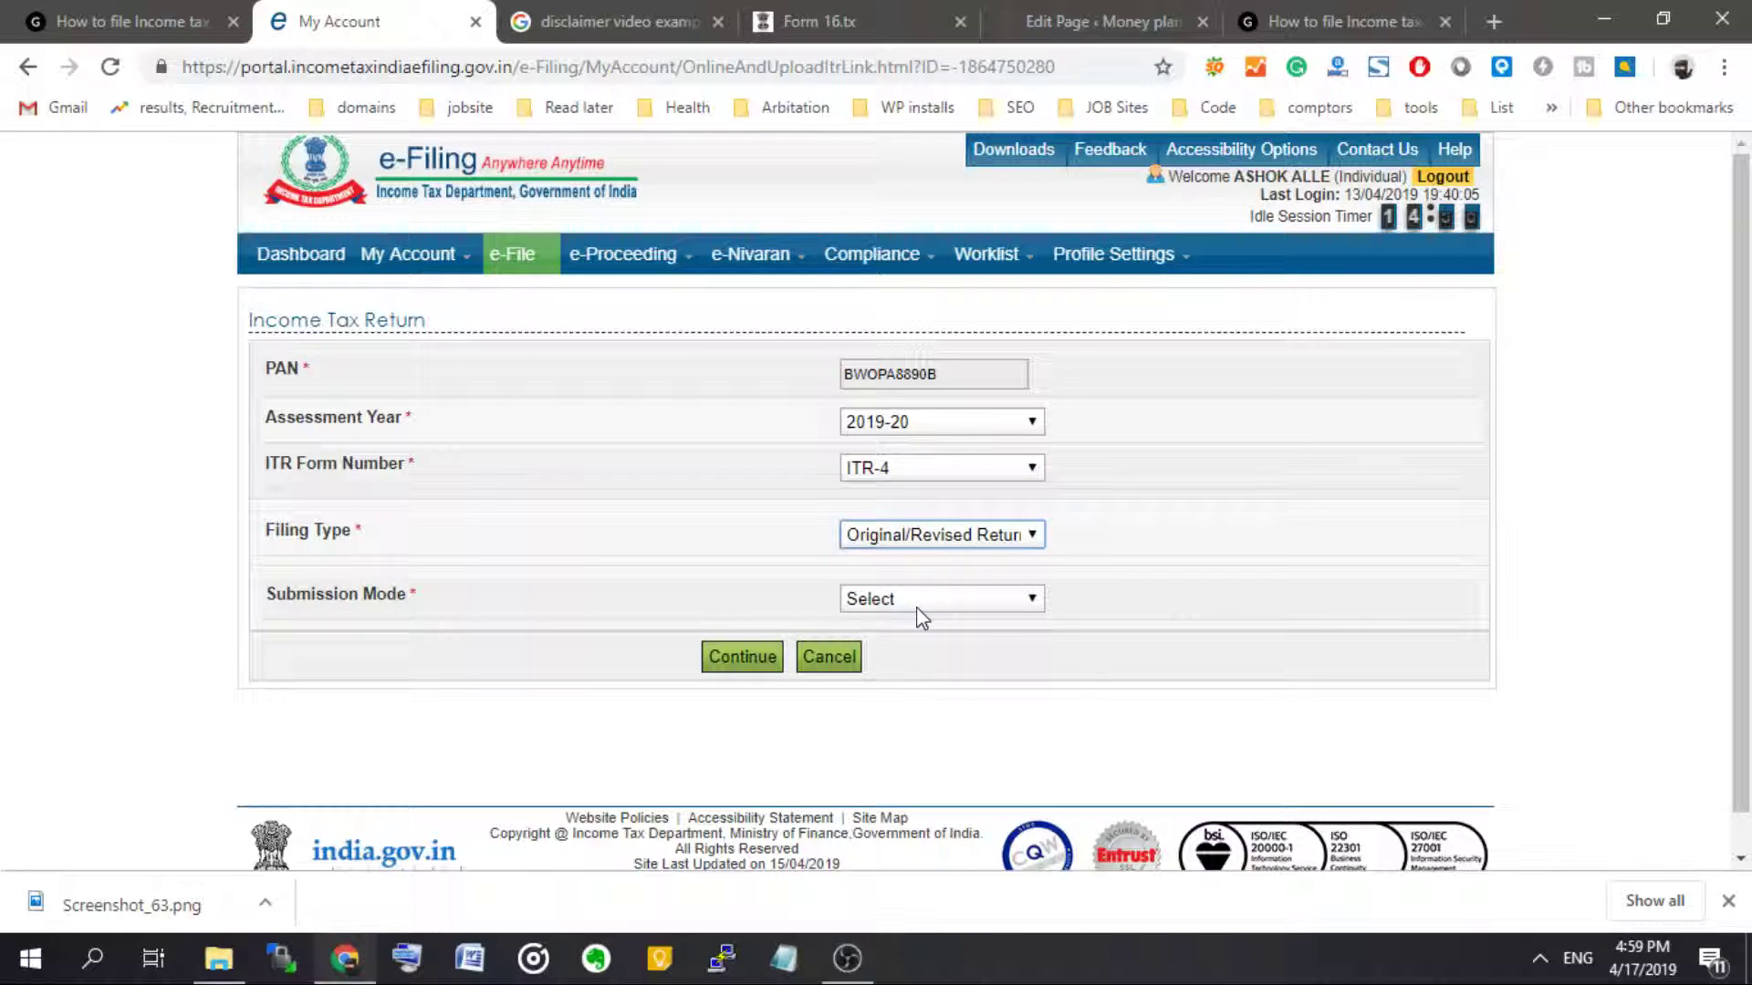
{"action": "left_click", "coordinate": [916, 602]}
{"action": "left_click", "coordinate": [921, 650]}
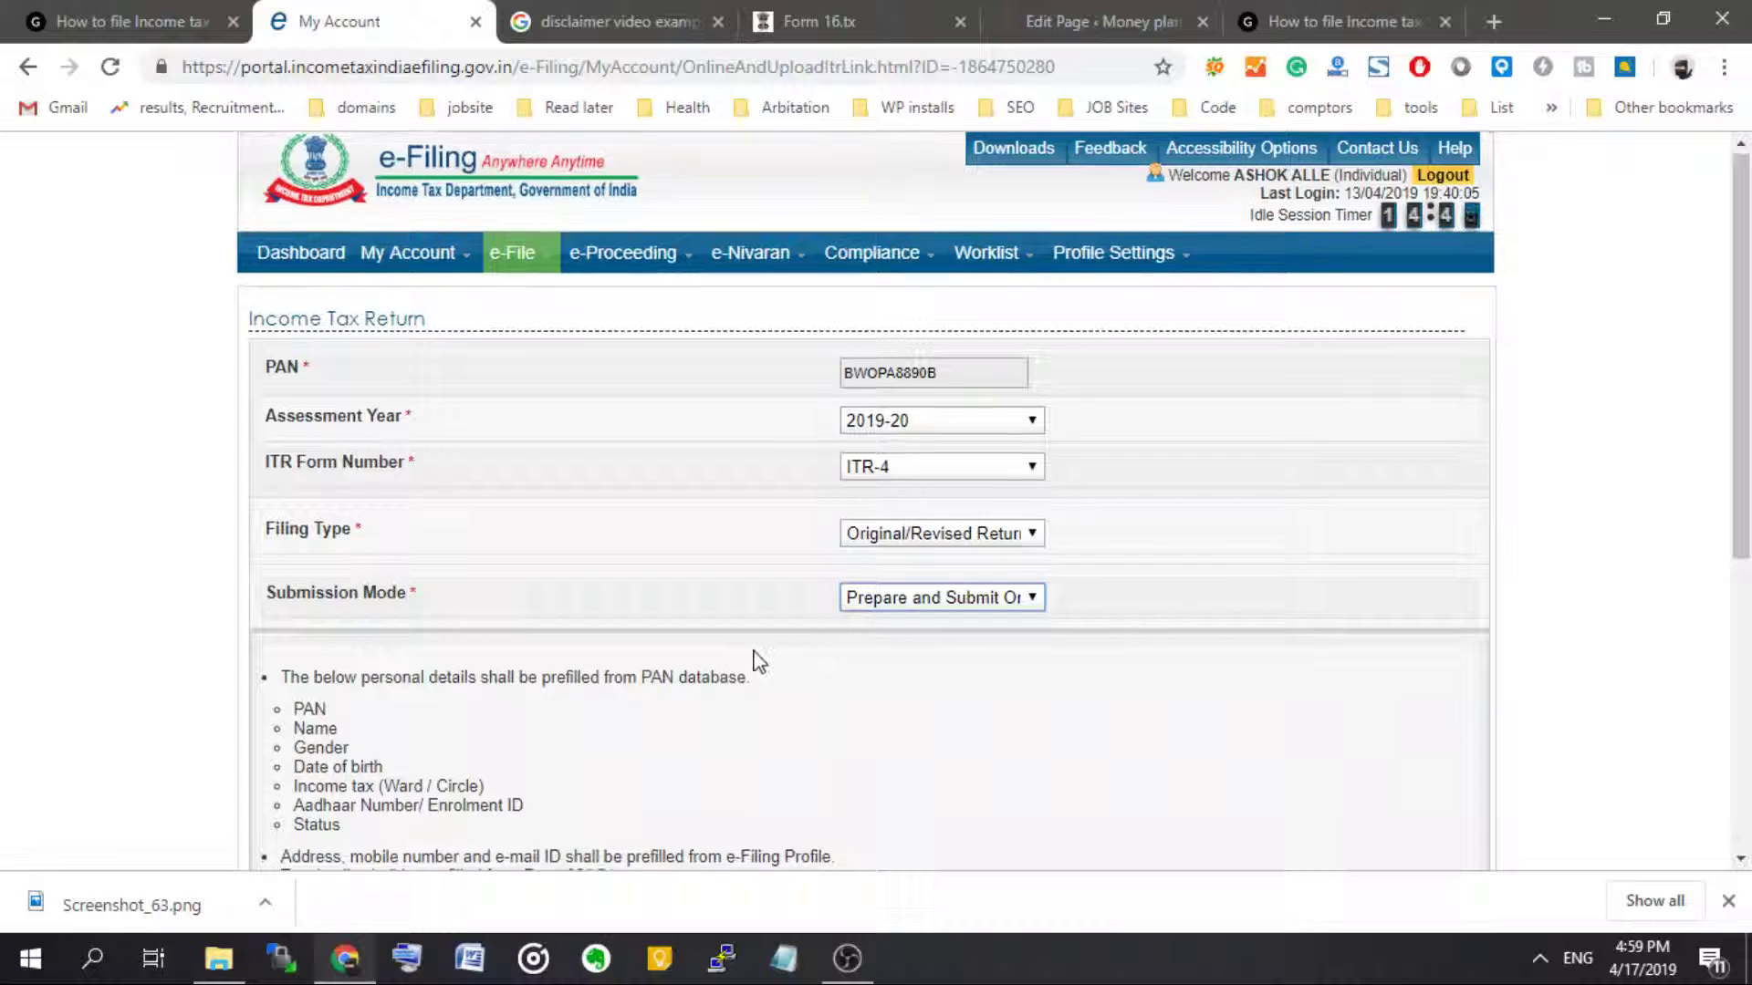
- Select Nature of Employment, Type of House Property and Bank Details for prefilling from the latest ITR, and continue to the ITR-4 form
{"action": "scroll", "coordinate": [802, 629], "scroll_direction": "down", "scroll_amount": 5}
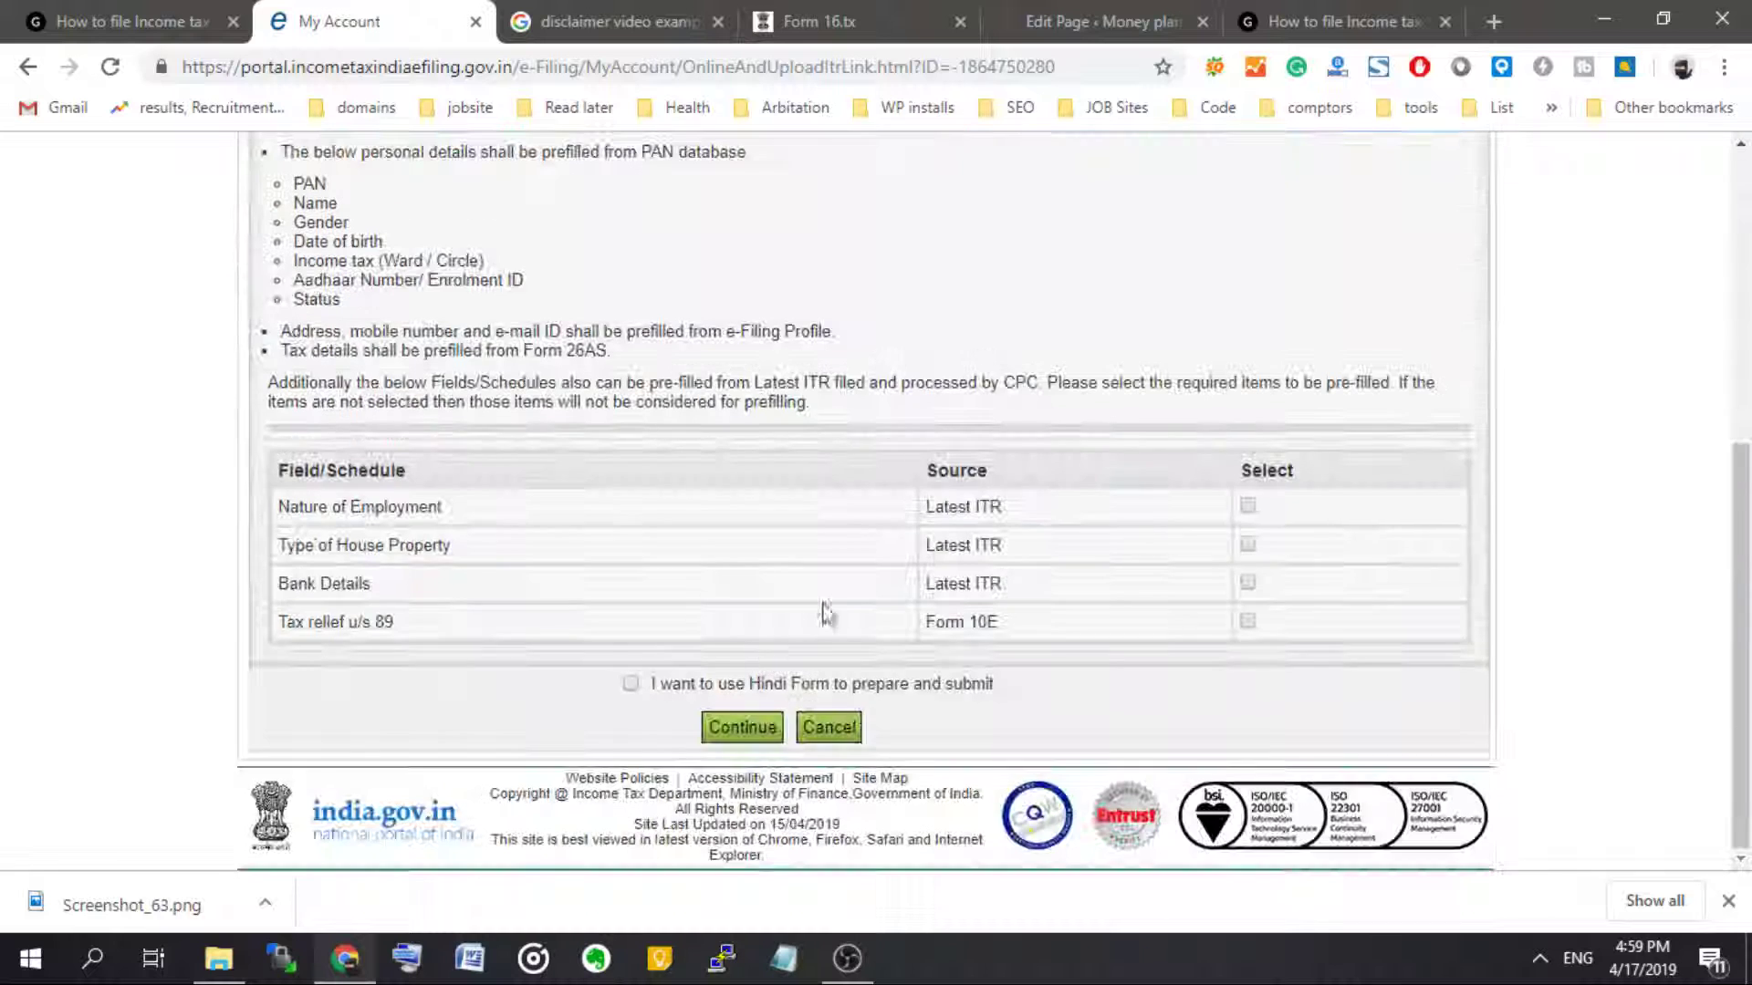
{"action": "left_click", "coordinate": [1249, 507]}
{"action": "left_click", "coordinate": [1248, 545]}
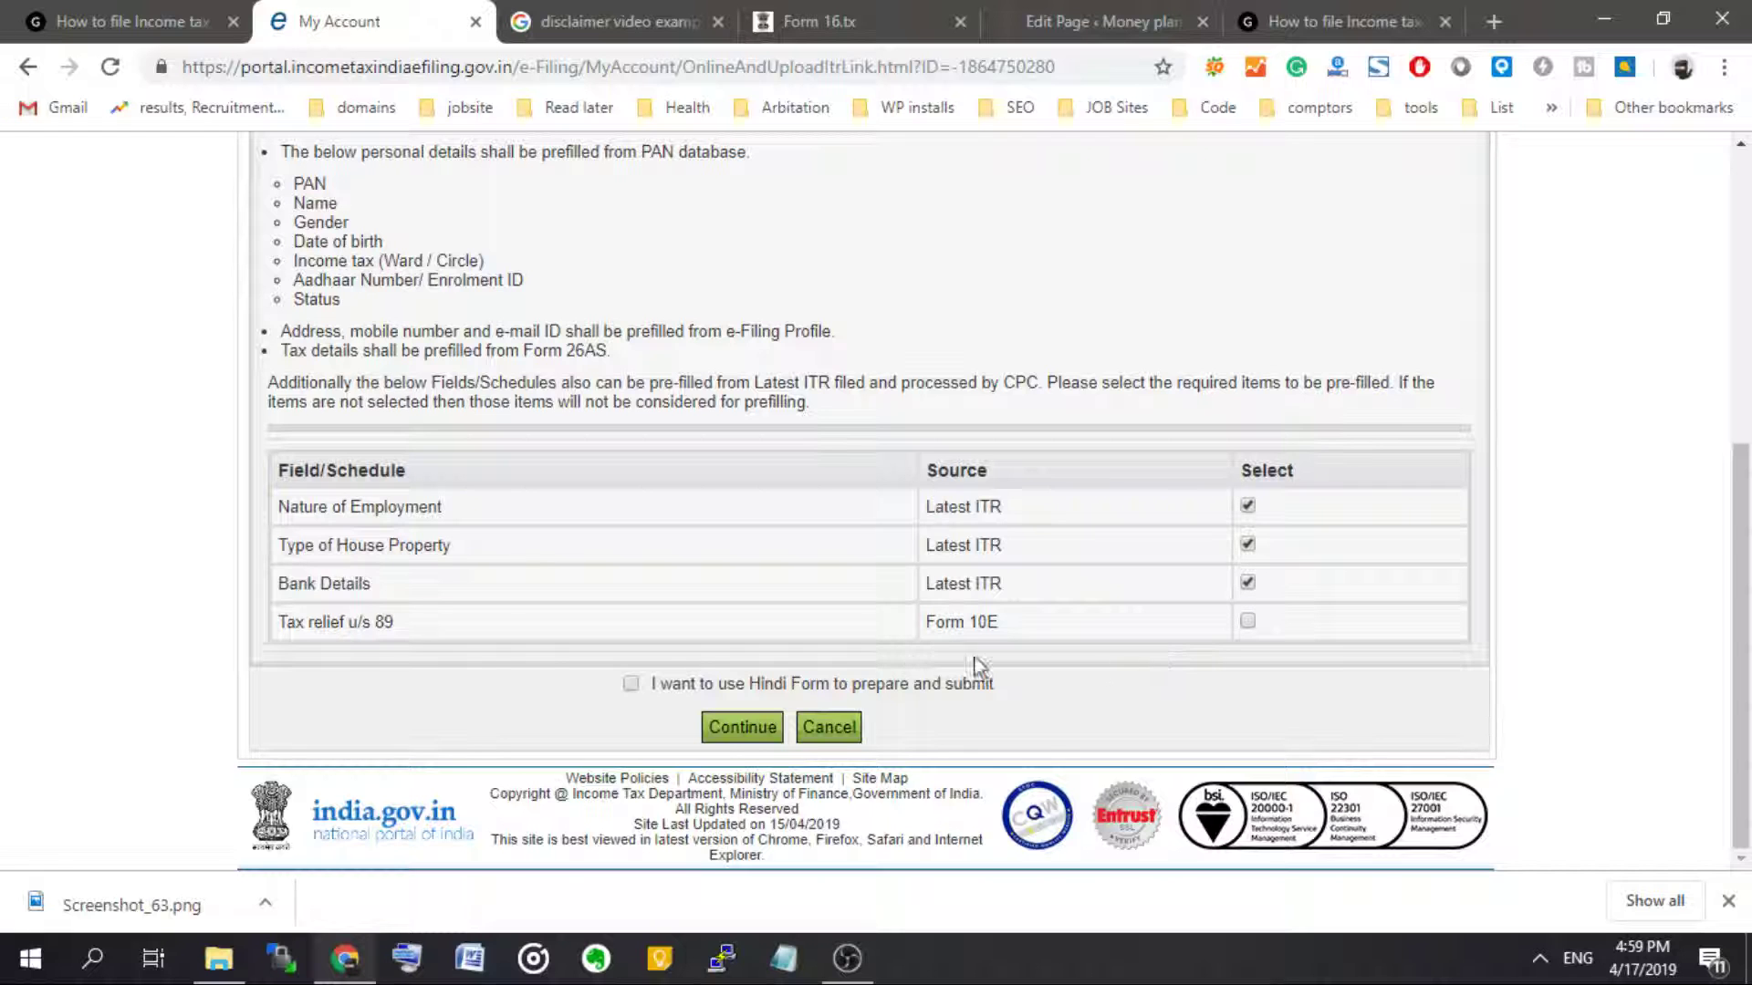
{"action": "left_click", "coordinate": [734, 730]}
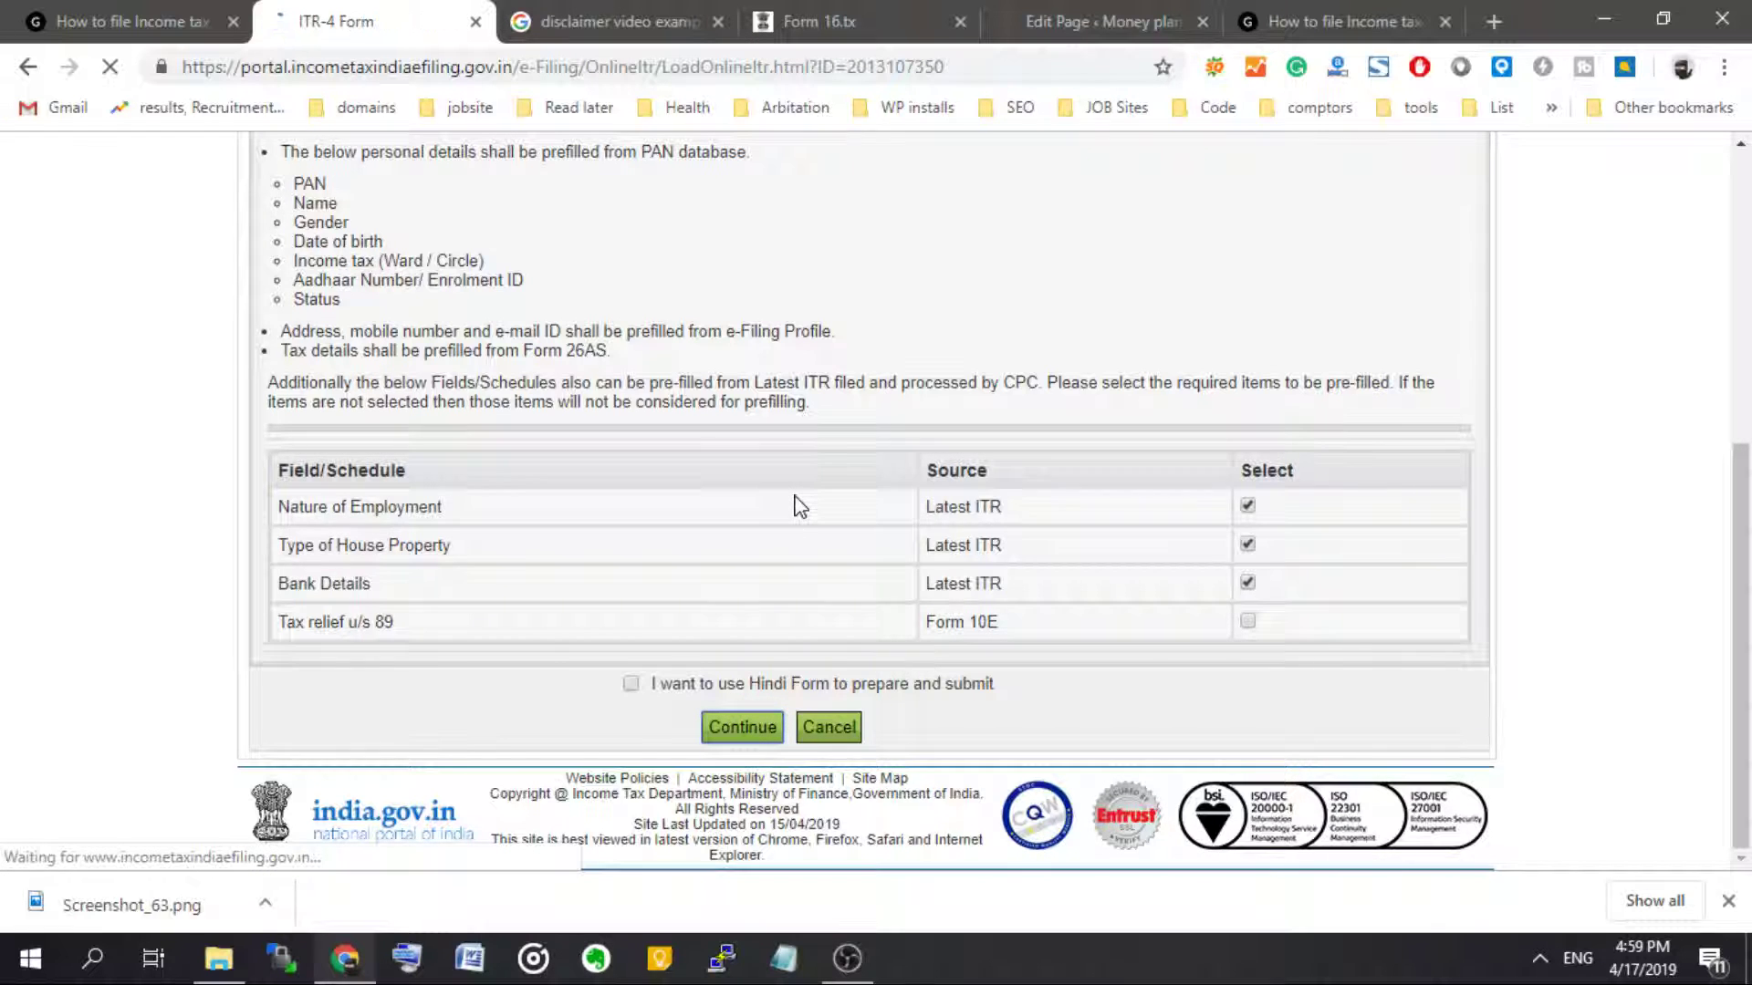
- Look through the General Information section of the ITR-4 form and view its Income Details section
{"action": "scroll", "coordinate": [794, 497], "scroll_direction": "down", "scroll_amount": 3}
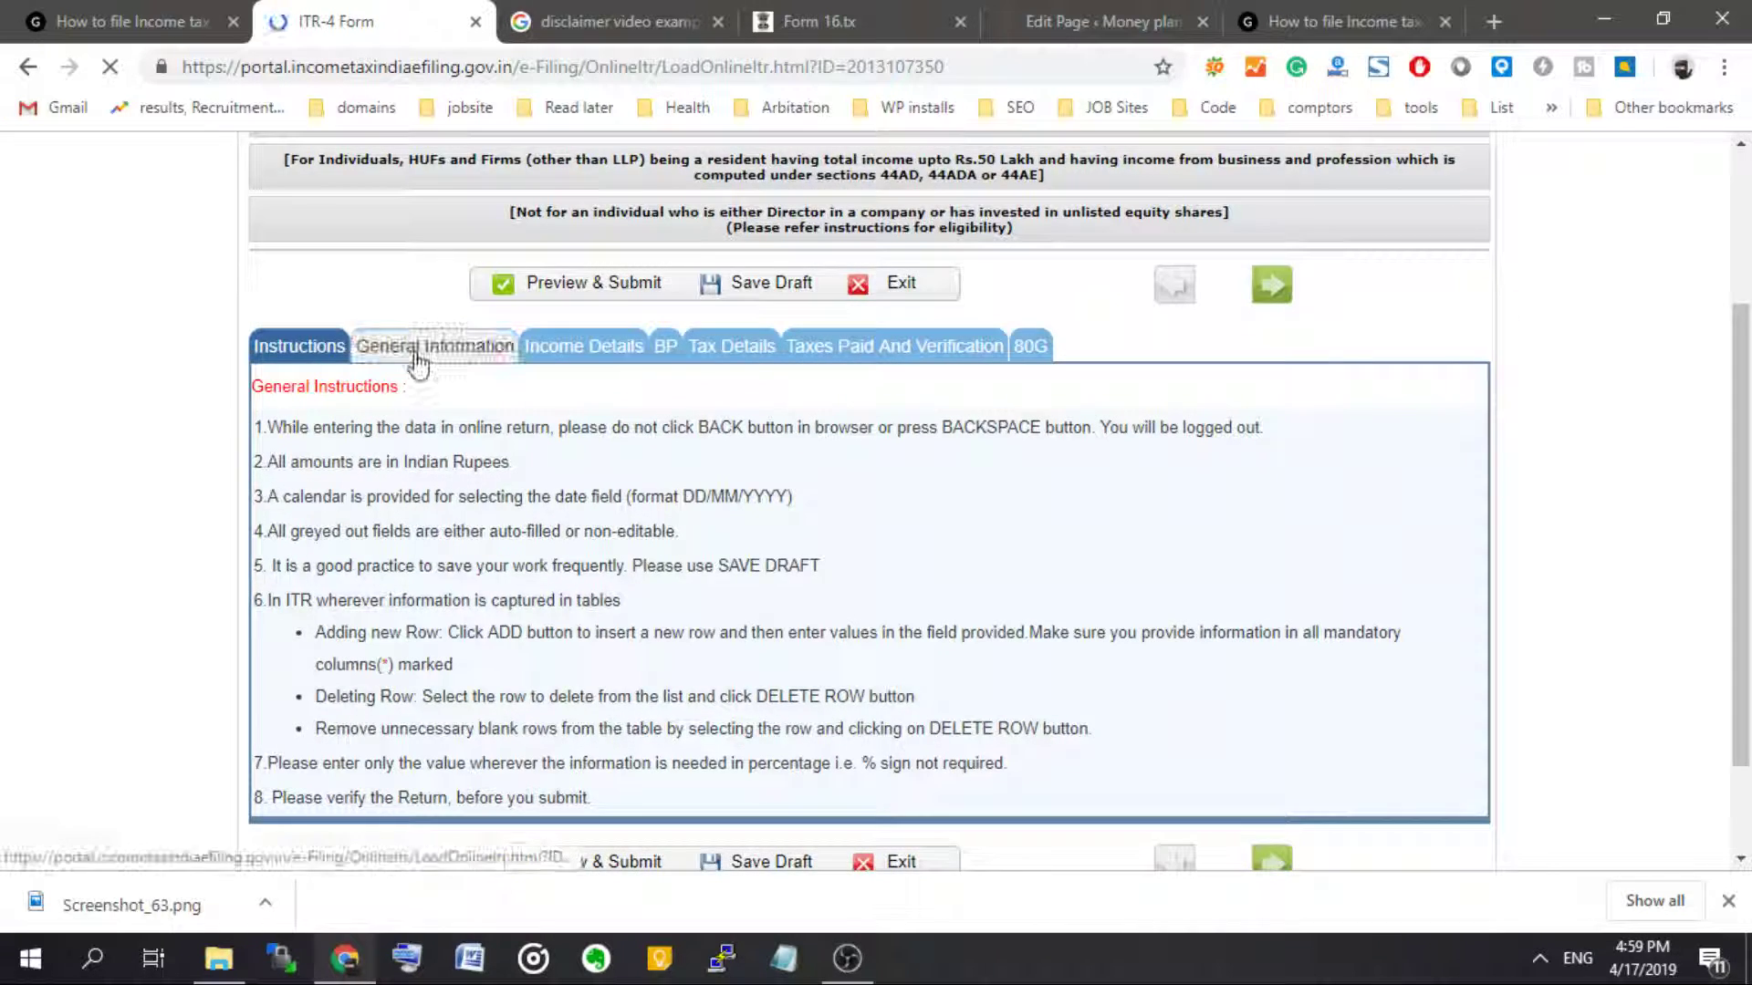
{"action": "left_click", "coordinate": [465, 343]}
{"action": "scroll", "coordinate": [621, 263], "scroll_direction": "down", "scroll_amount": 5}
{"action": "scroll", "coordinate": [621, 263], "scroll_direction": "up", "scroll_amount": 5}
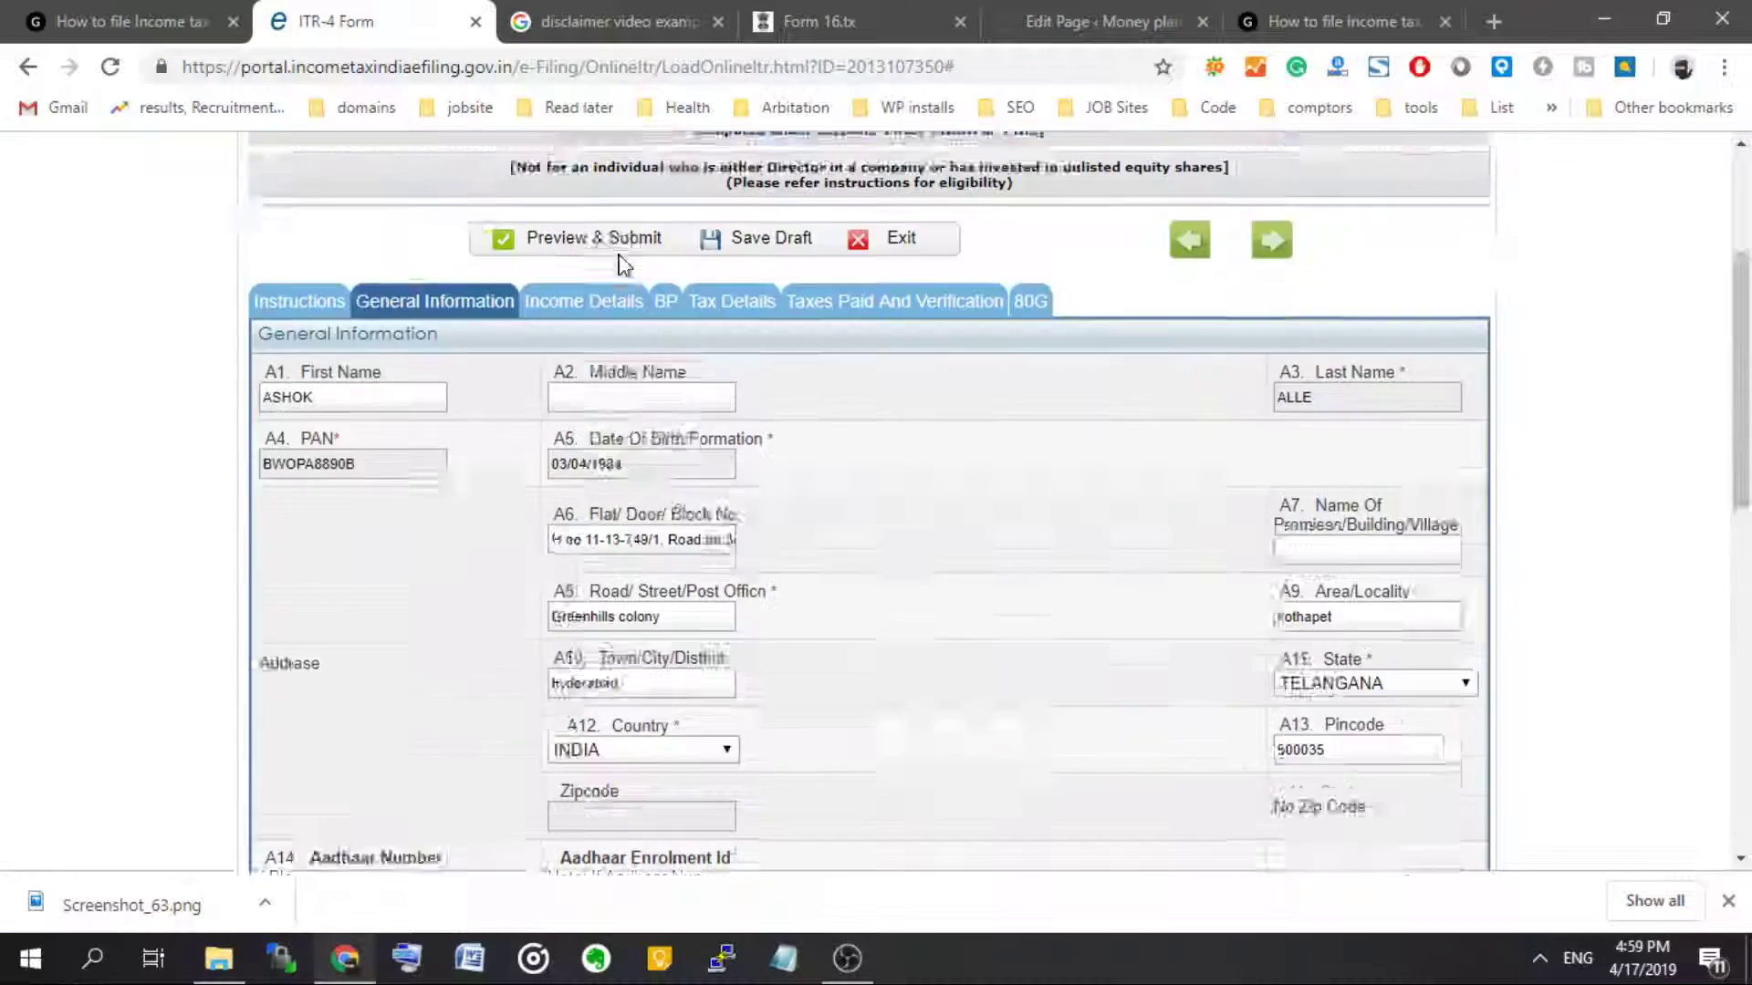
{"action": "left_click", "coordinate": [586, 465]}
{"action": "scroll", "coordinate": [790, 589], "scroll_direction": "down", "scroll_amount": 4}
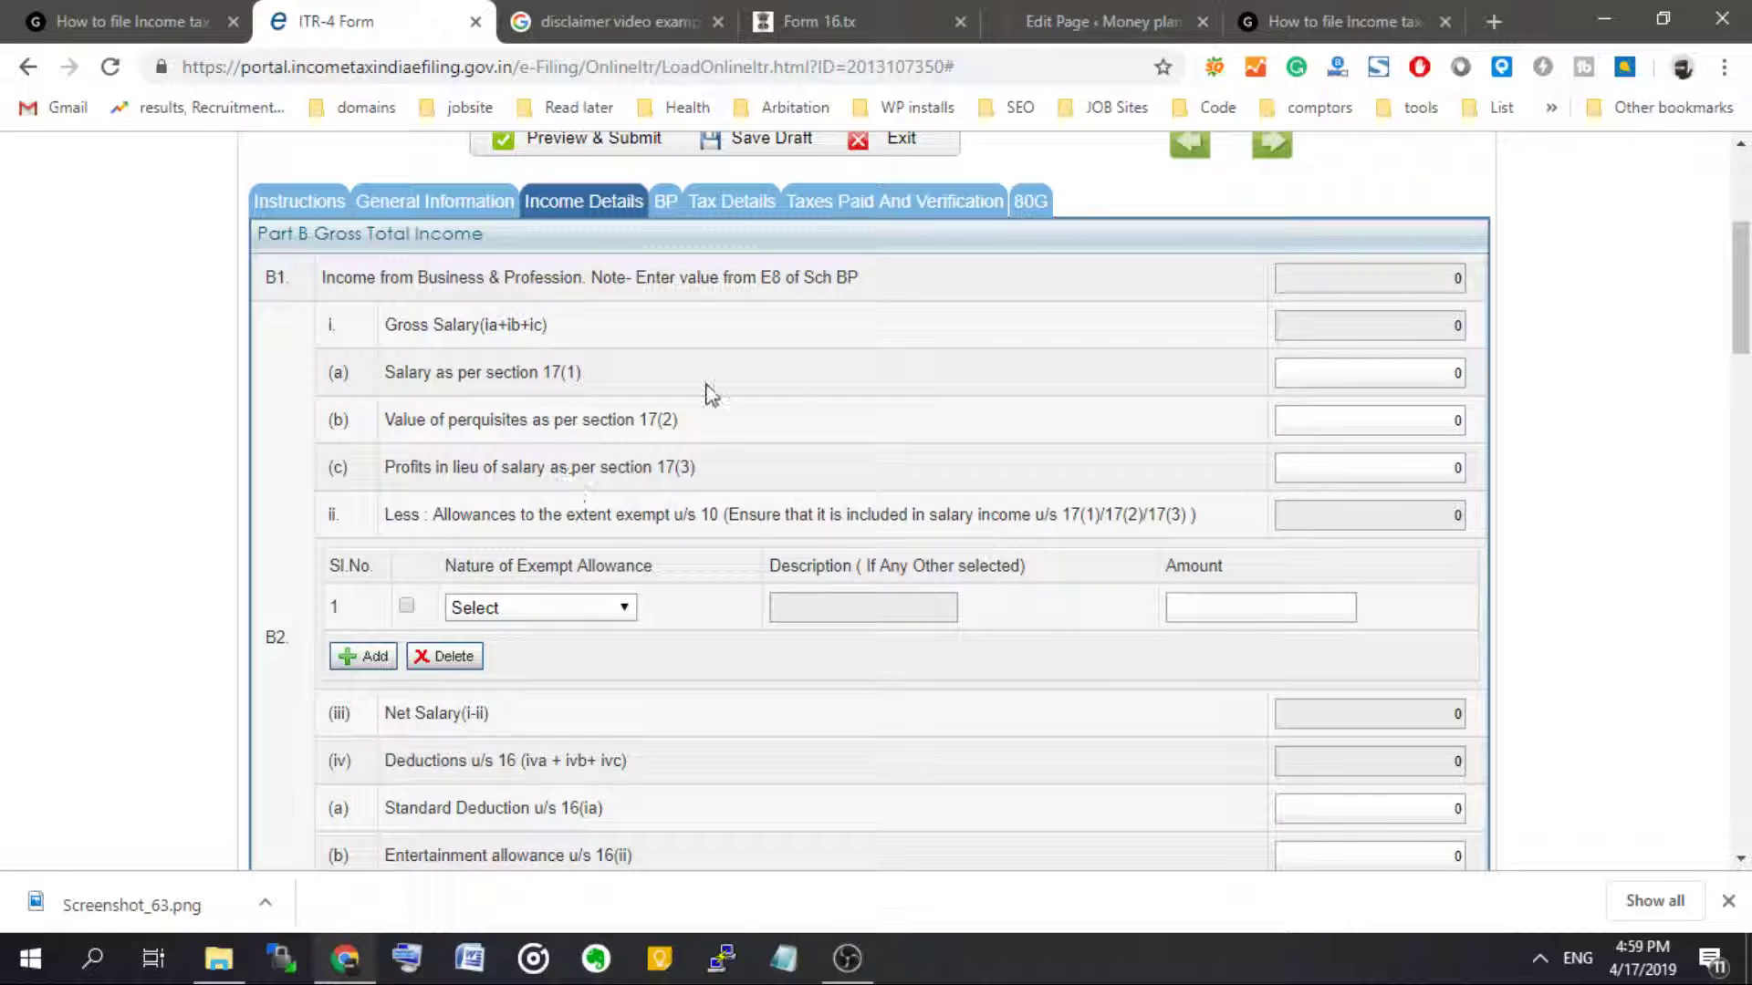
- Look through the salary, house property and other-sources fields of Income Details, including the Nature of Income options and Gross Total Income
{"action": "left_click", "coordinate": [1328, 374]}
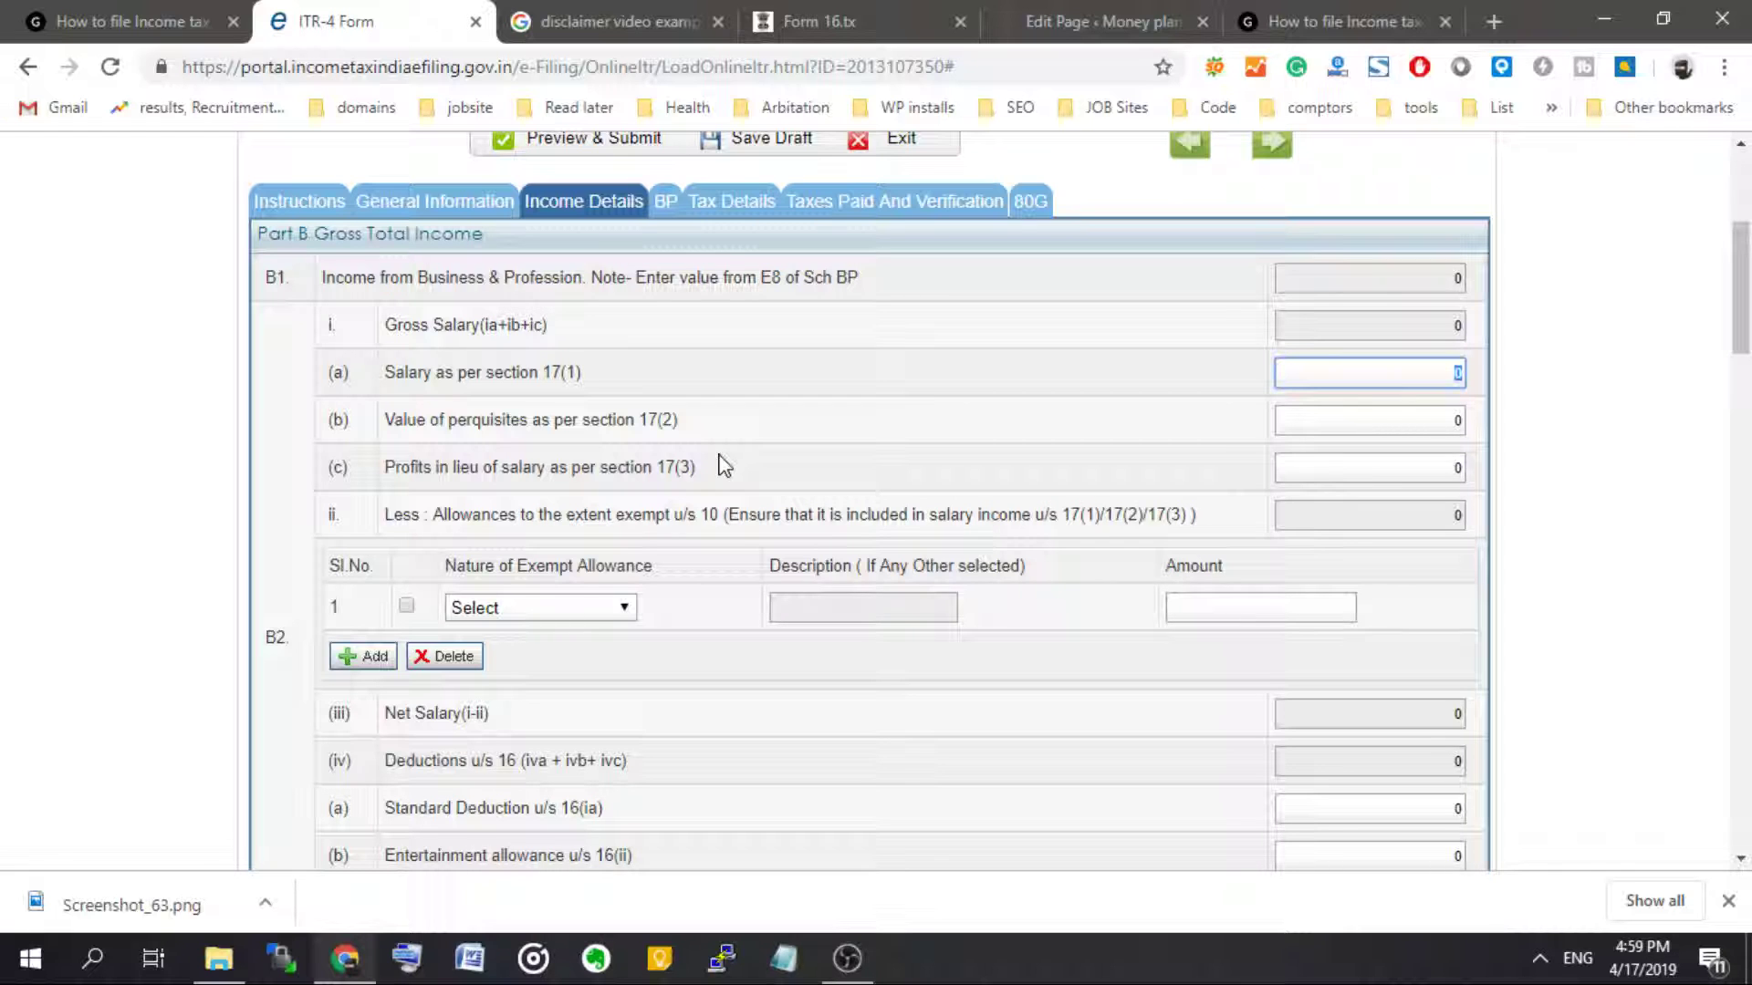
{"action": "scroll", "coordinate": [744, 374], "scroll_direction": "down", "scroll_amount": 7}
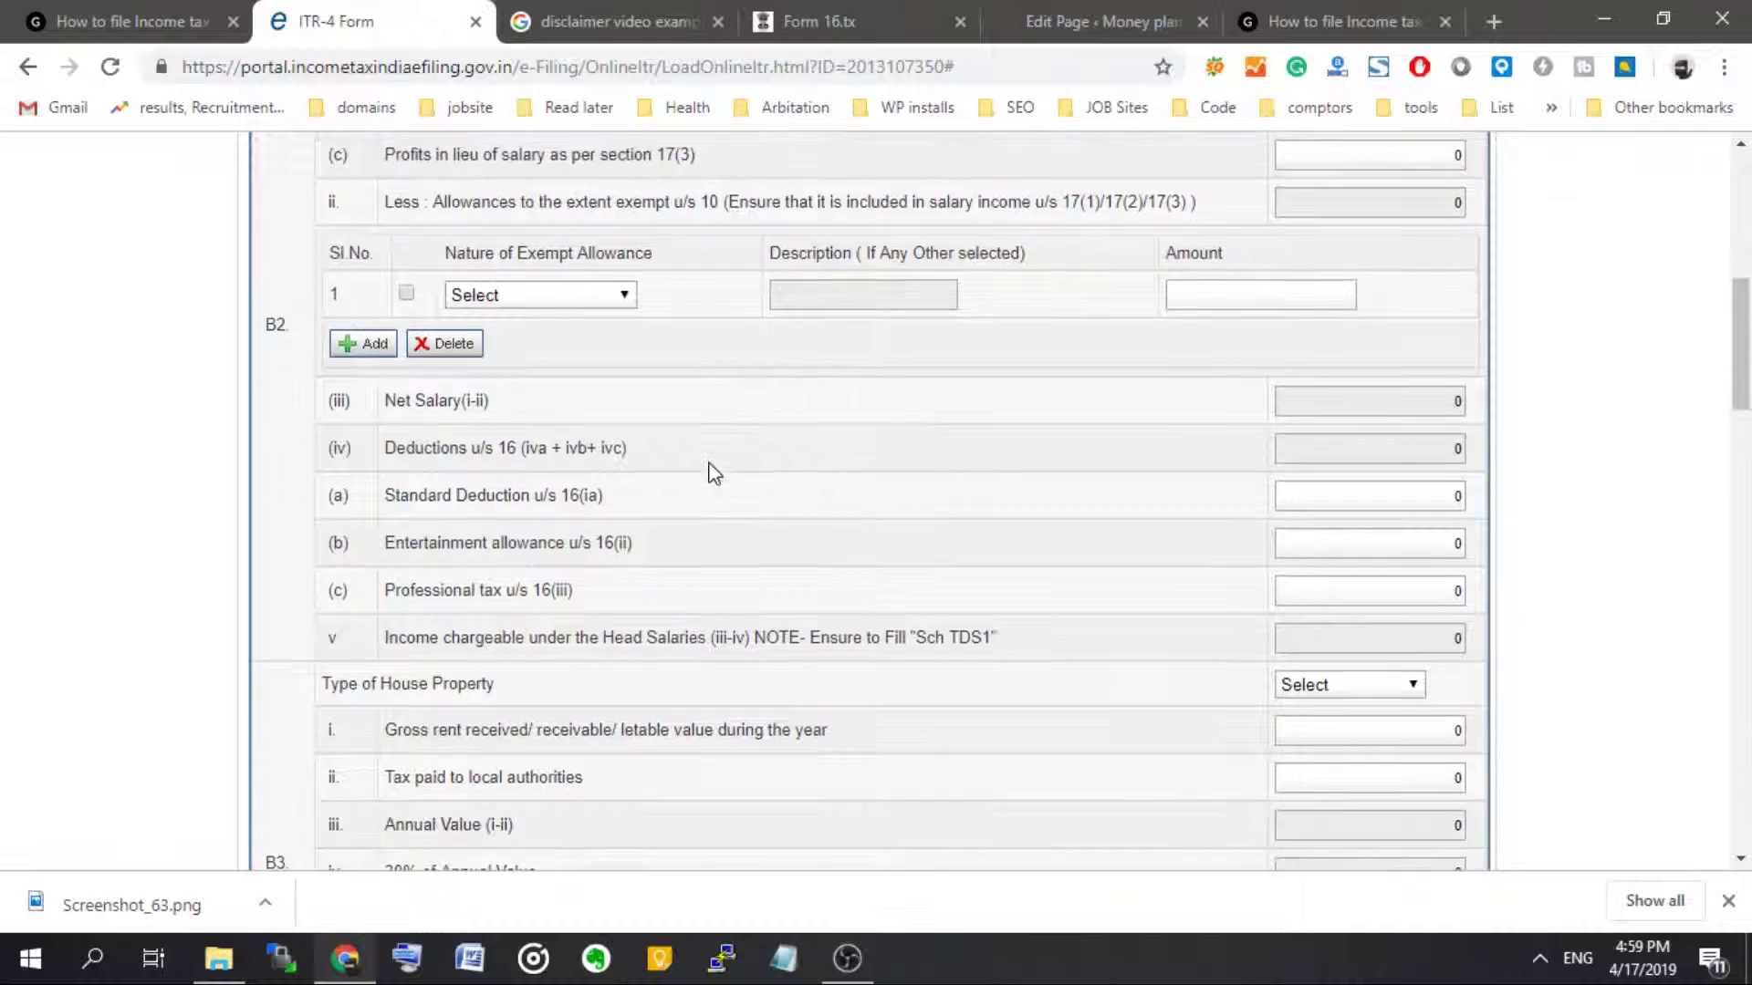
{"action": "scroll", "coordinate": [525, 427], "scroll_direction": "down", "scroll_amount": 3}
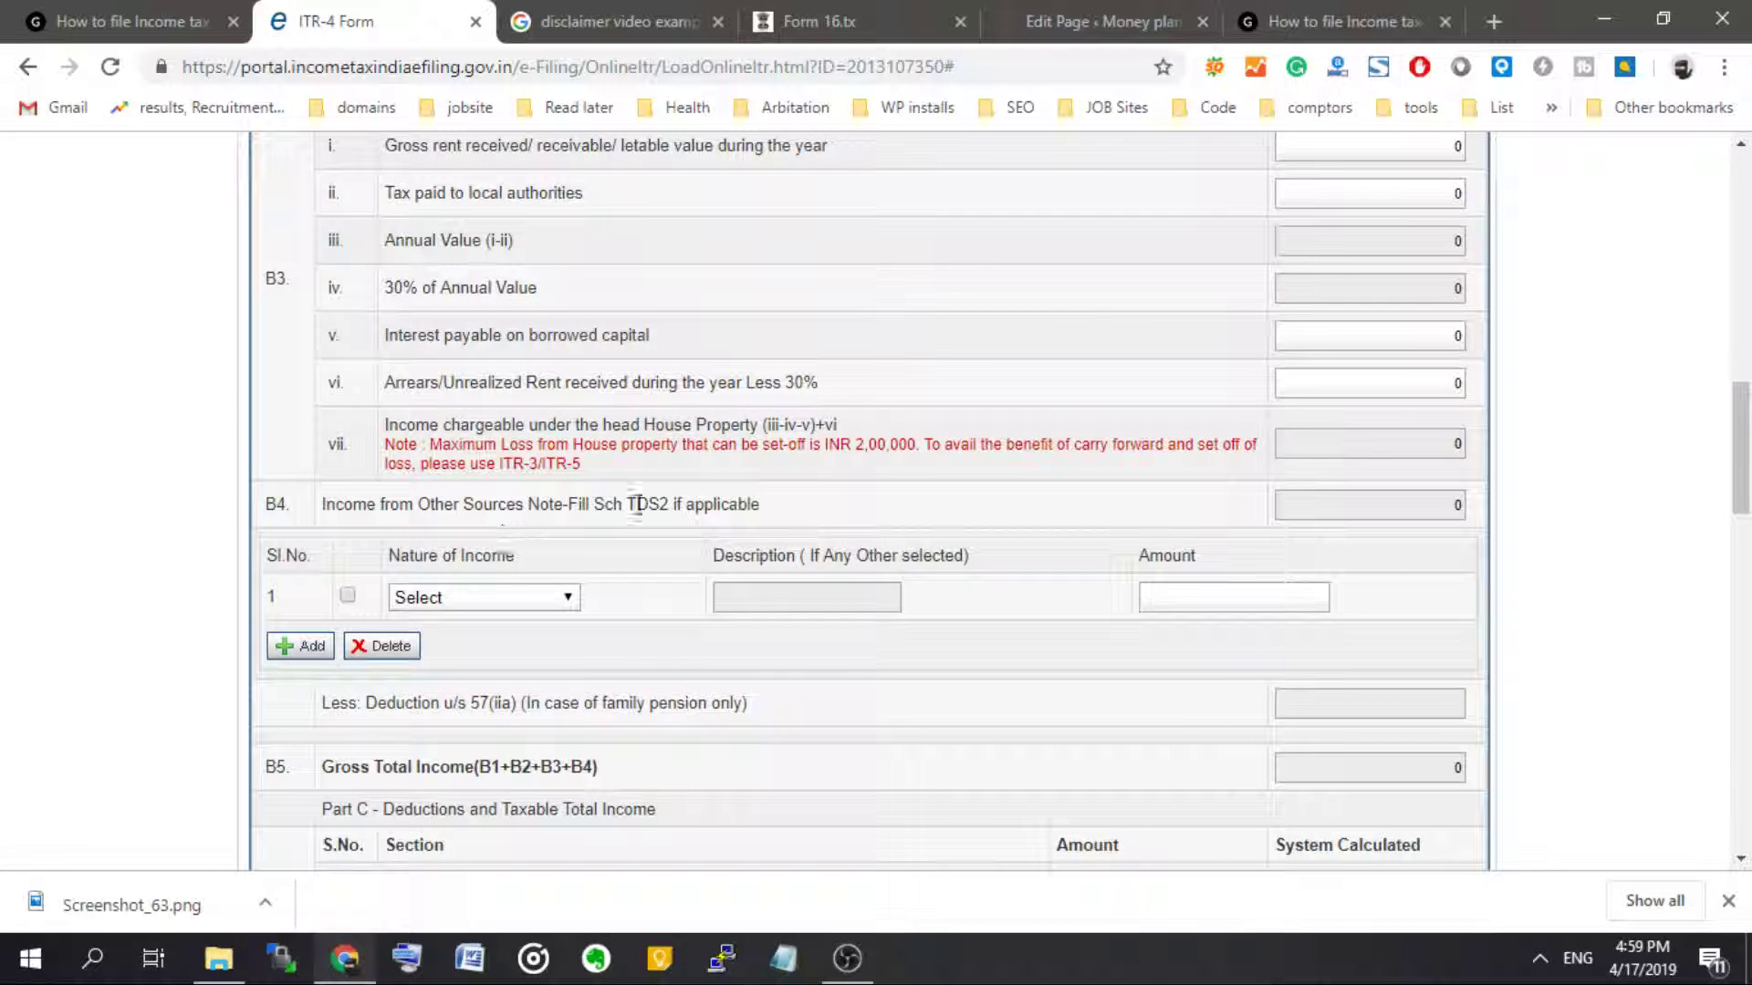
{"action": "left_click", "coordinate": [541, 598]}
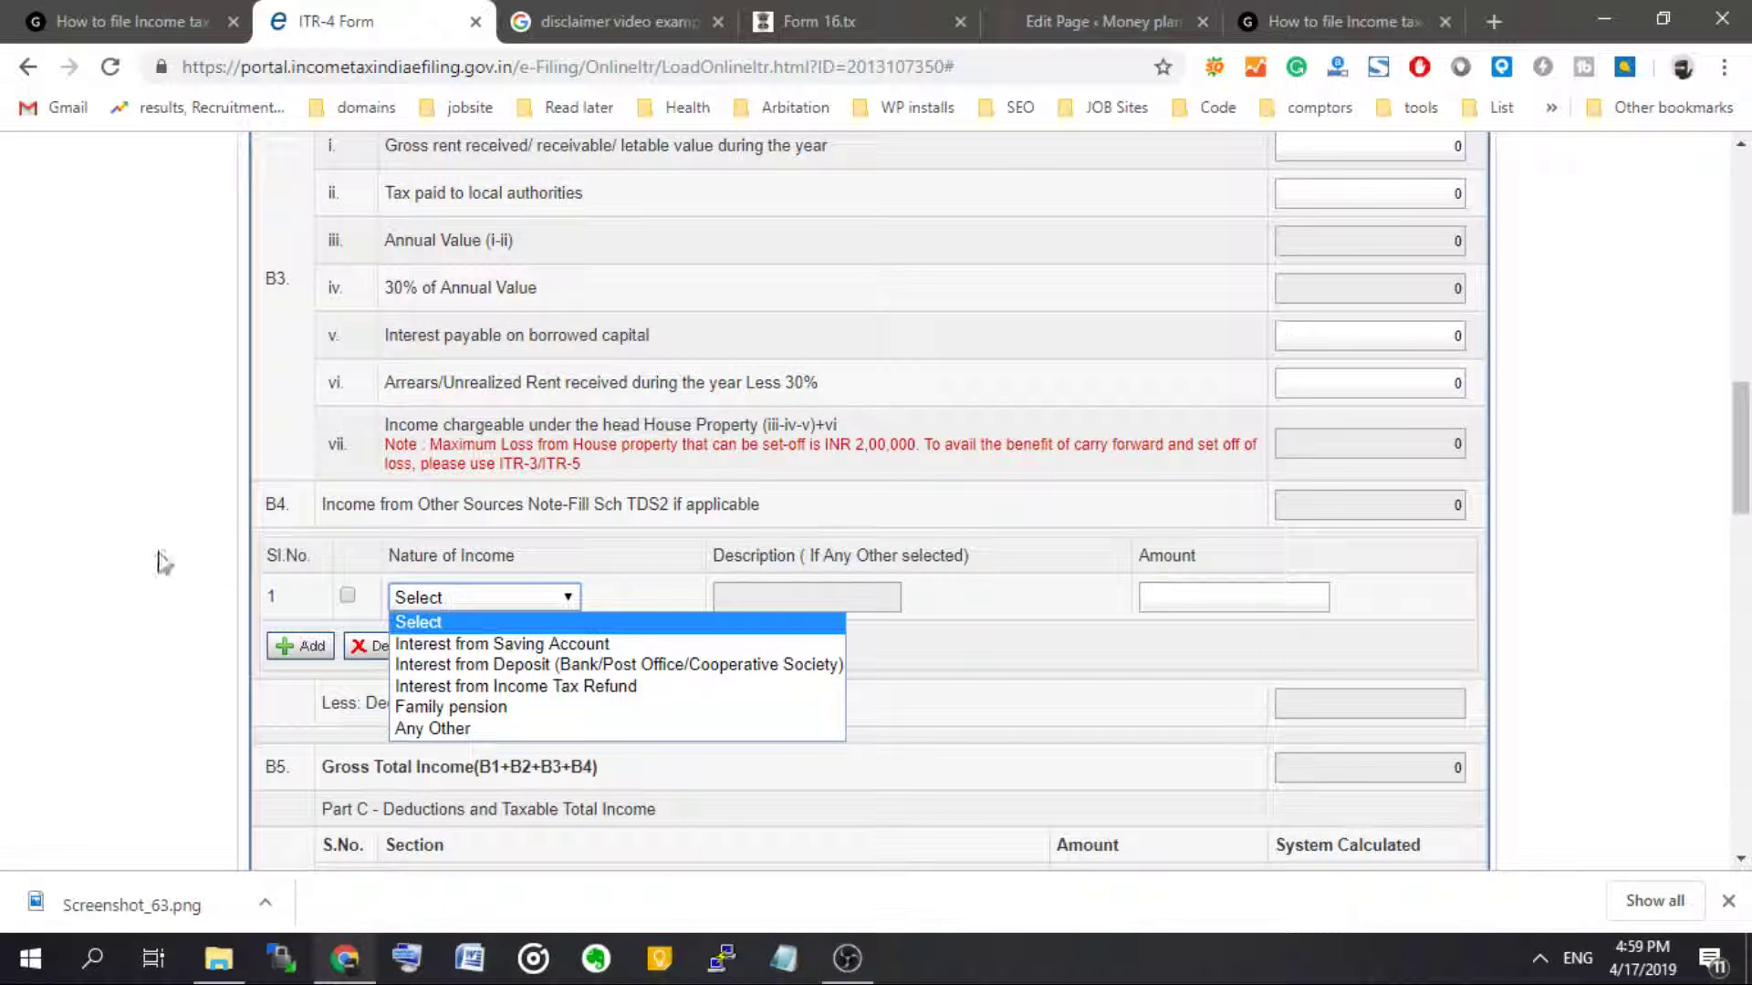
{"action": "left_click", "coordinate": [184, 638]}
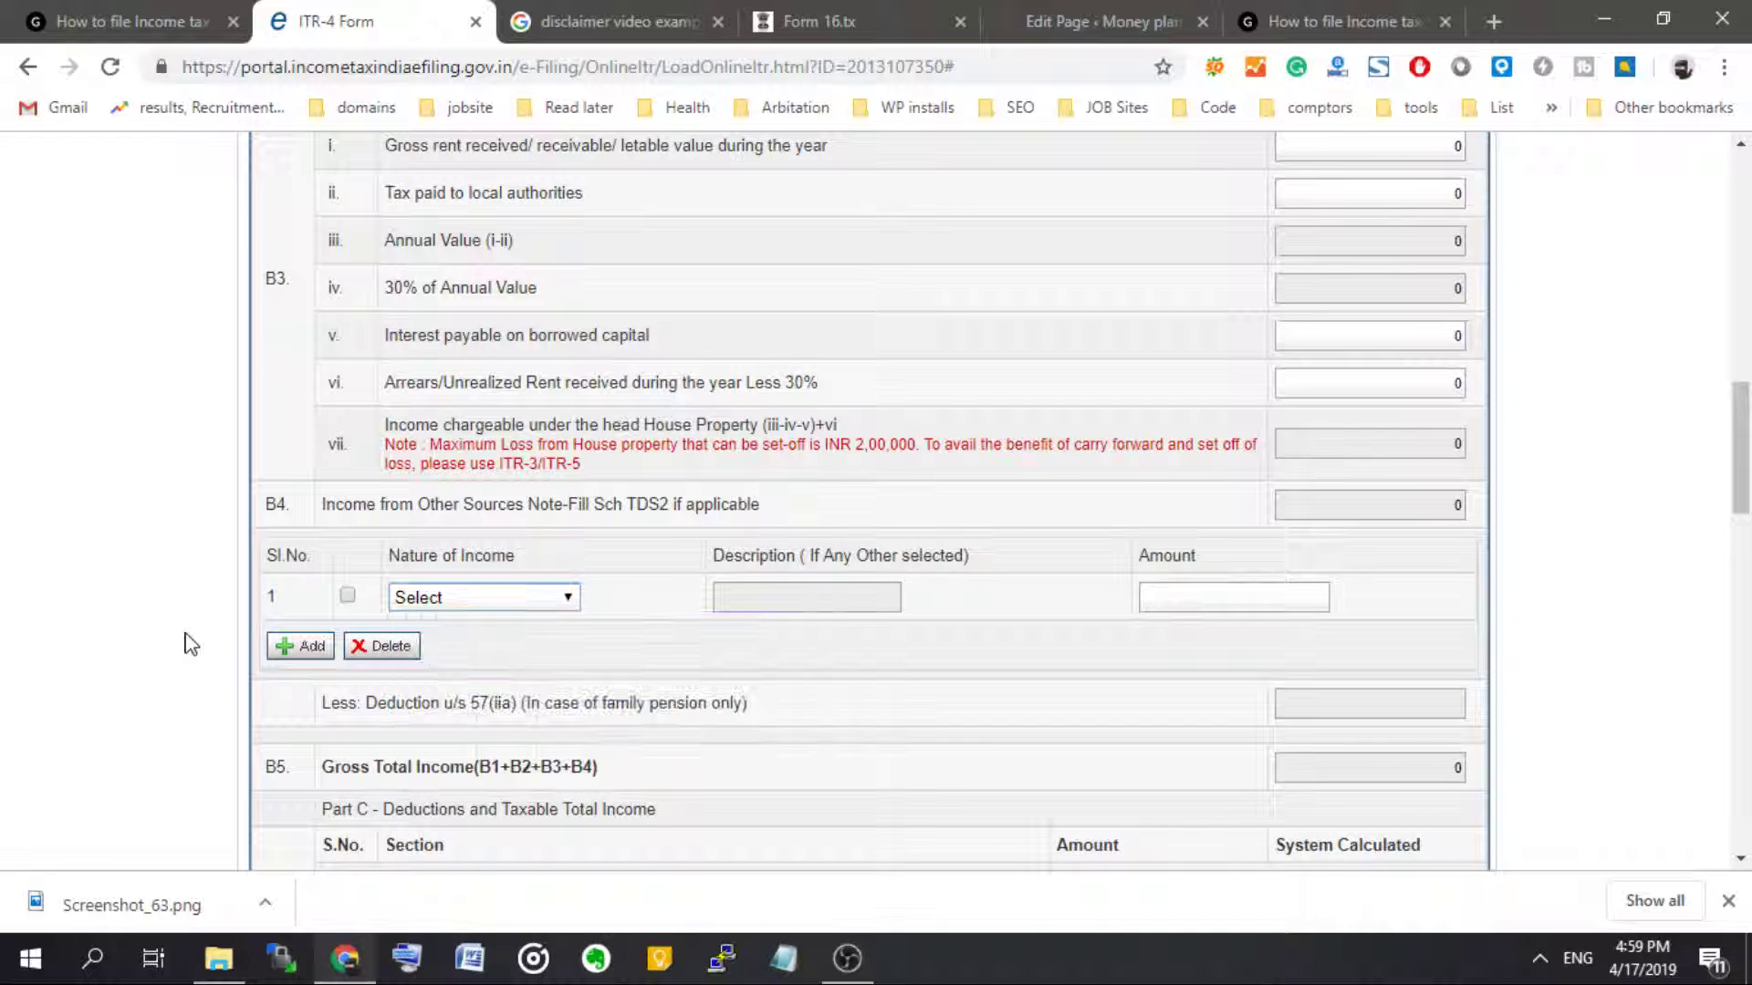
{"action": "scroll", "coordinate": [171, 454], "scroll_direction": "down", "scroll_amount": 4}
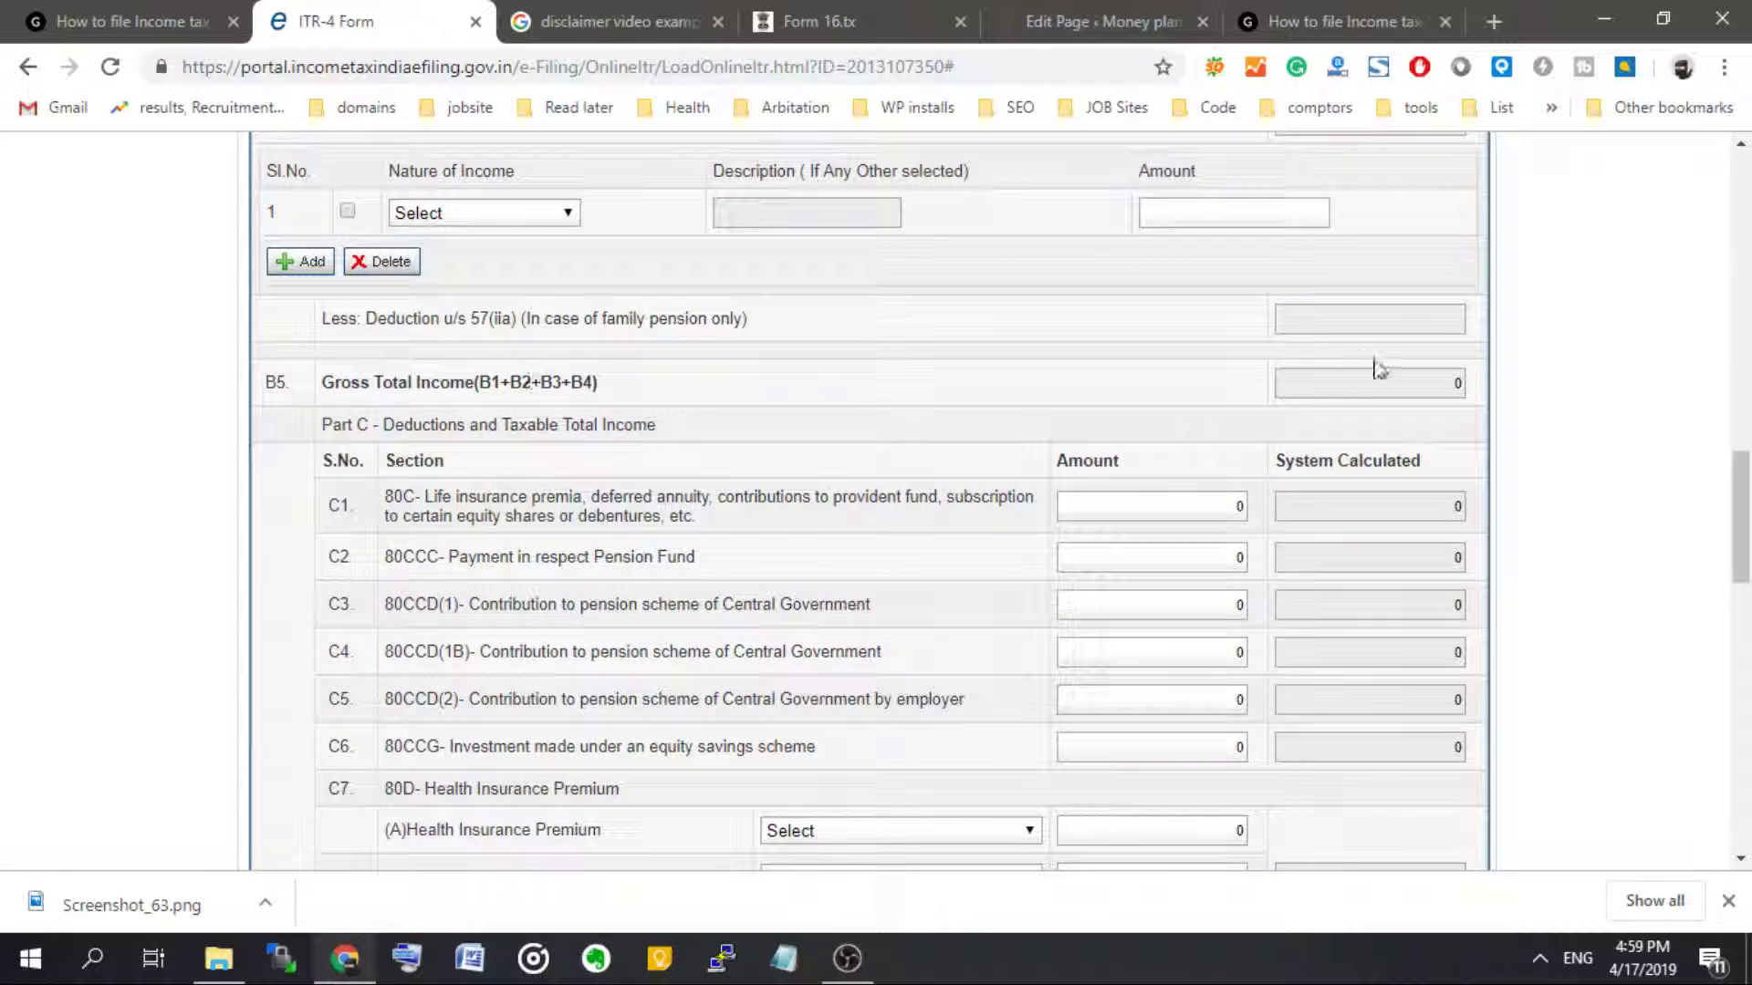
{"action": "left_click", "coordinate": [1417, 370]}
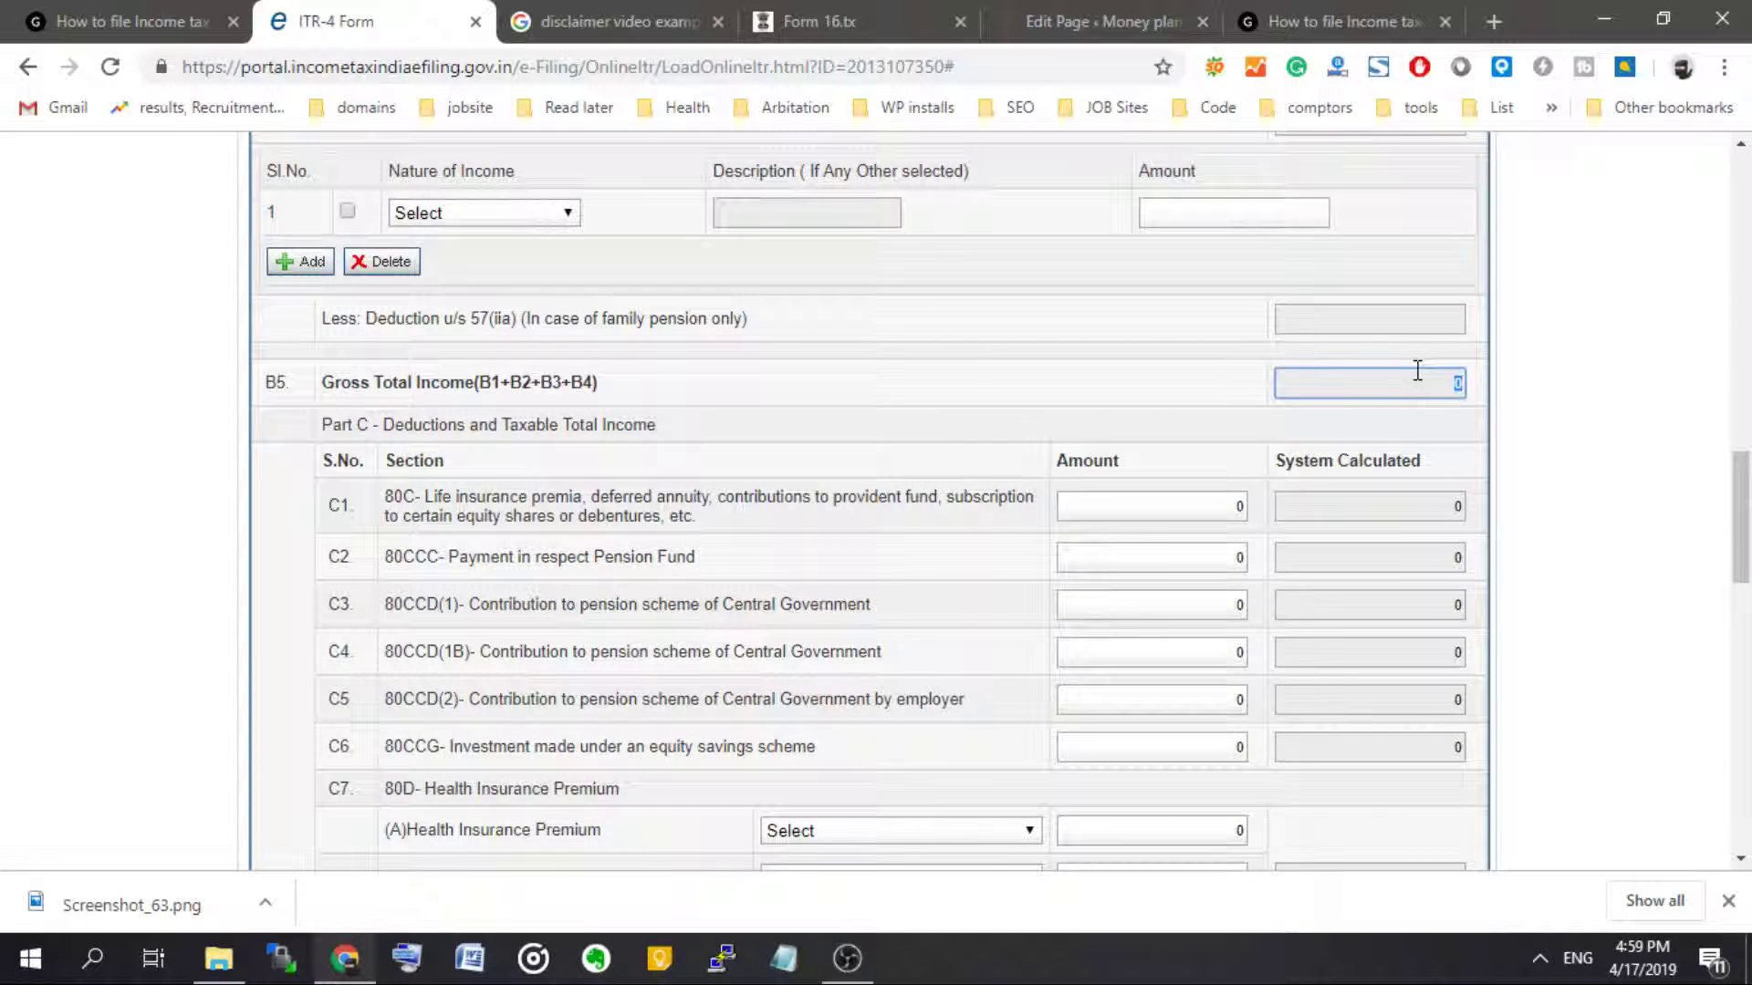
- Examine the Part C deductions, including 80GG, 80GGC and 80TTA, and the Part D tax computation fields
{"action": "scroll", "coordinate": [457, 511], "scroll_direction": "down", "scroll_amount": 1}
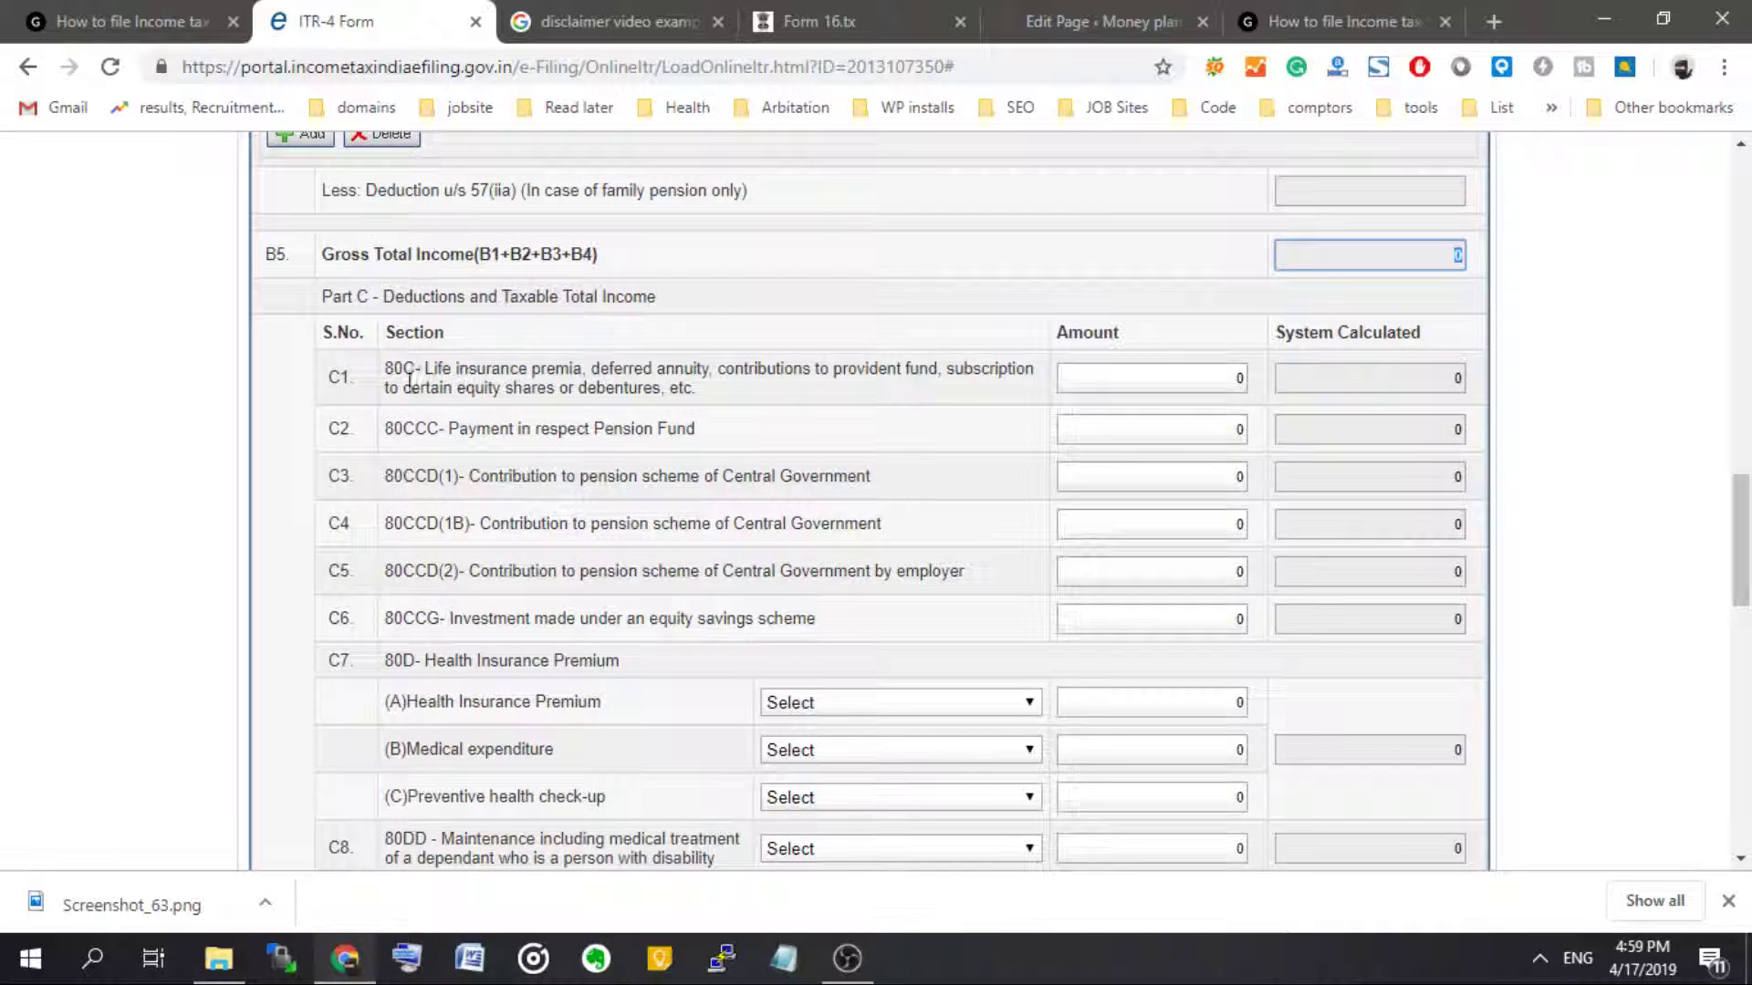
{"action": "scroll", "coordinate": [580, 429], "scroll_direction": "down", "scroll_amount": 5}
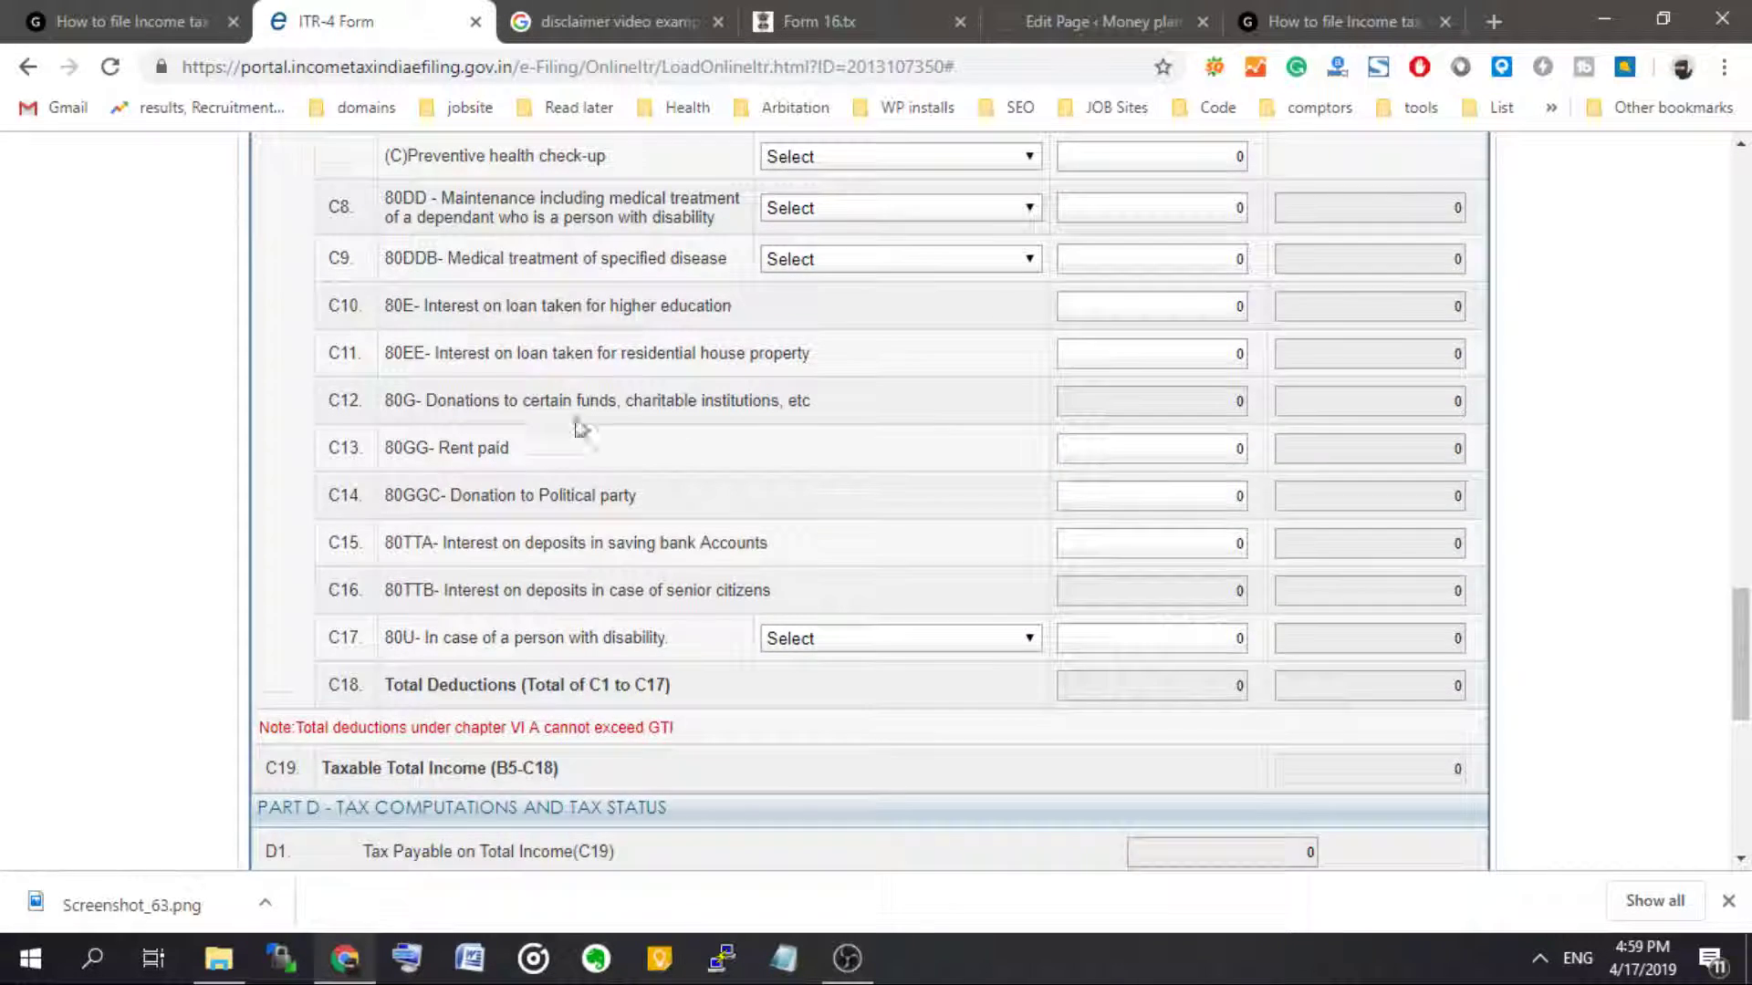
{"action": "scroll", "coordinate": [580, 429], "scroll_direction": "down", "scroll_amount": 2}
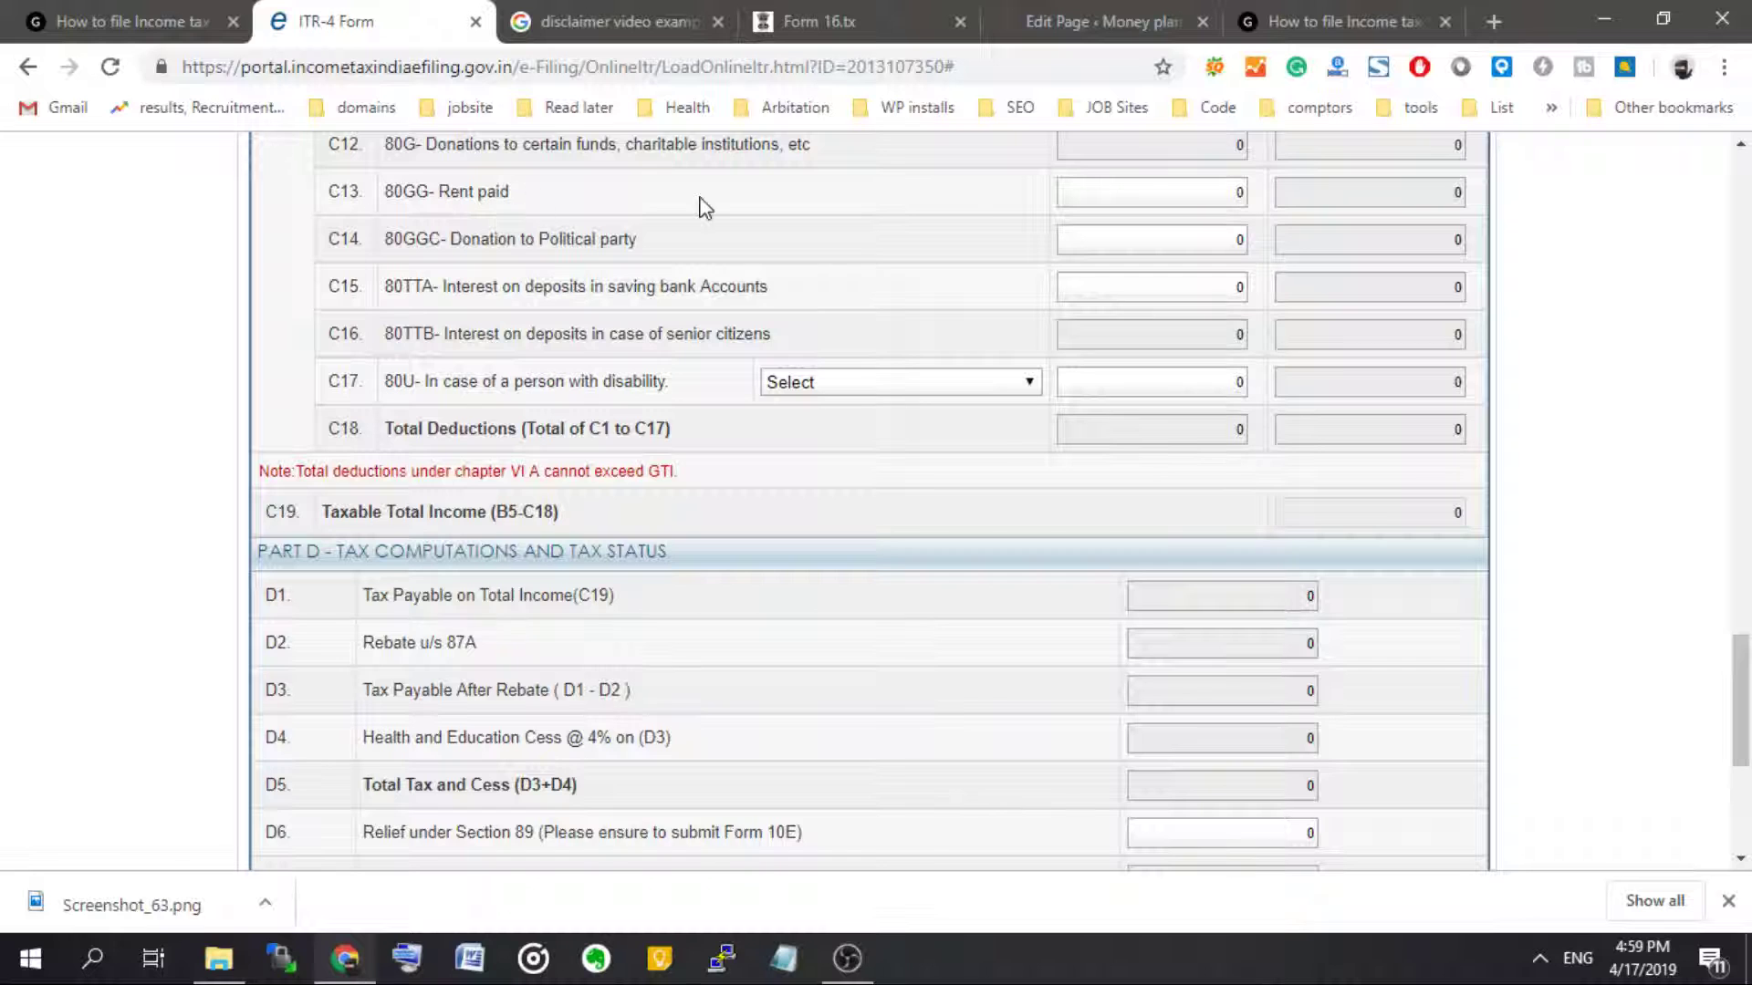
{"action": "left_click", "coordinate": [1162, 190]}
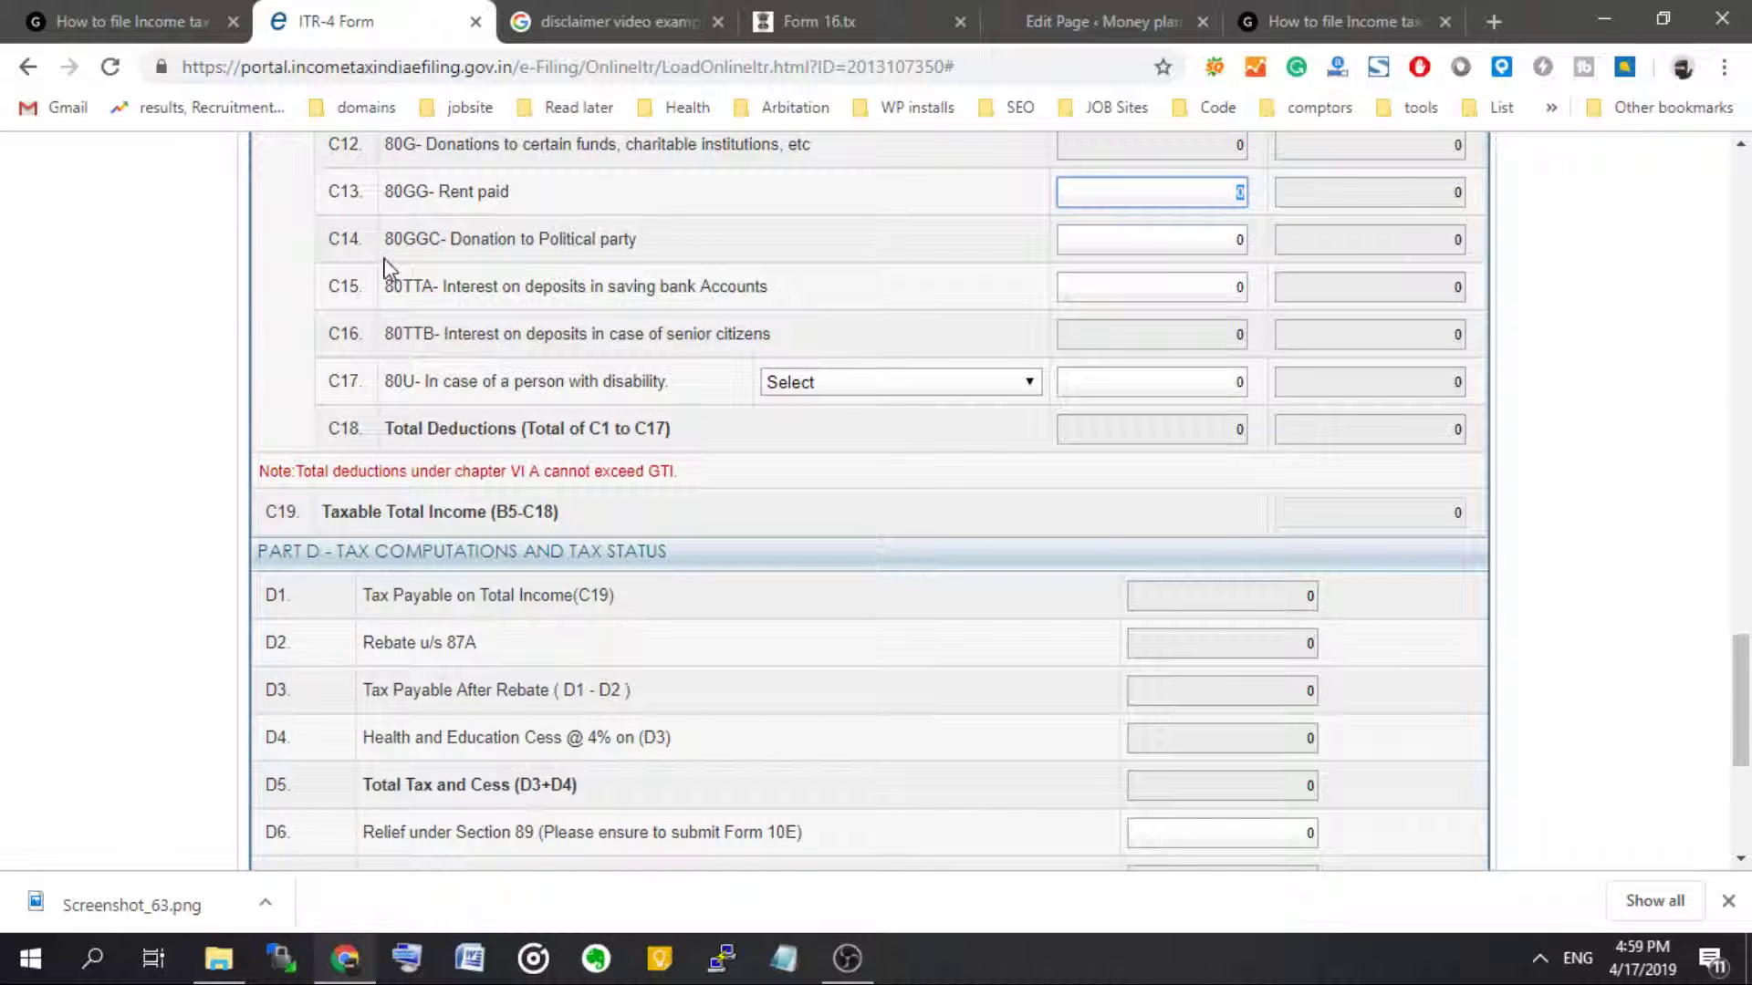
{"action": "left_click", "coordinate": [481, 232]}
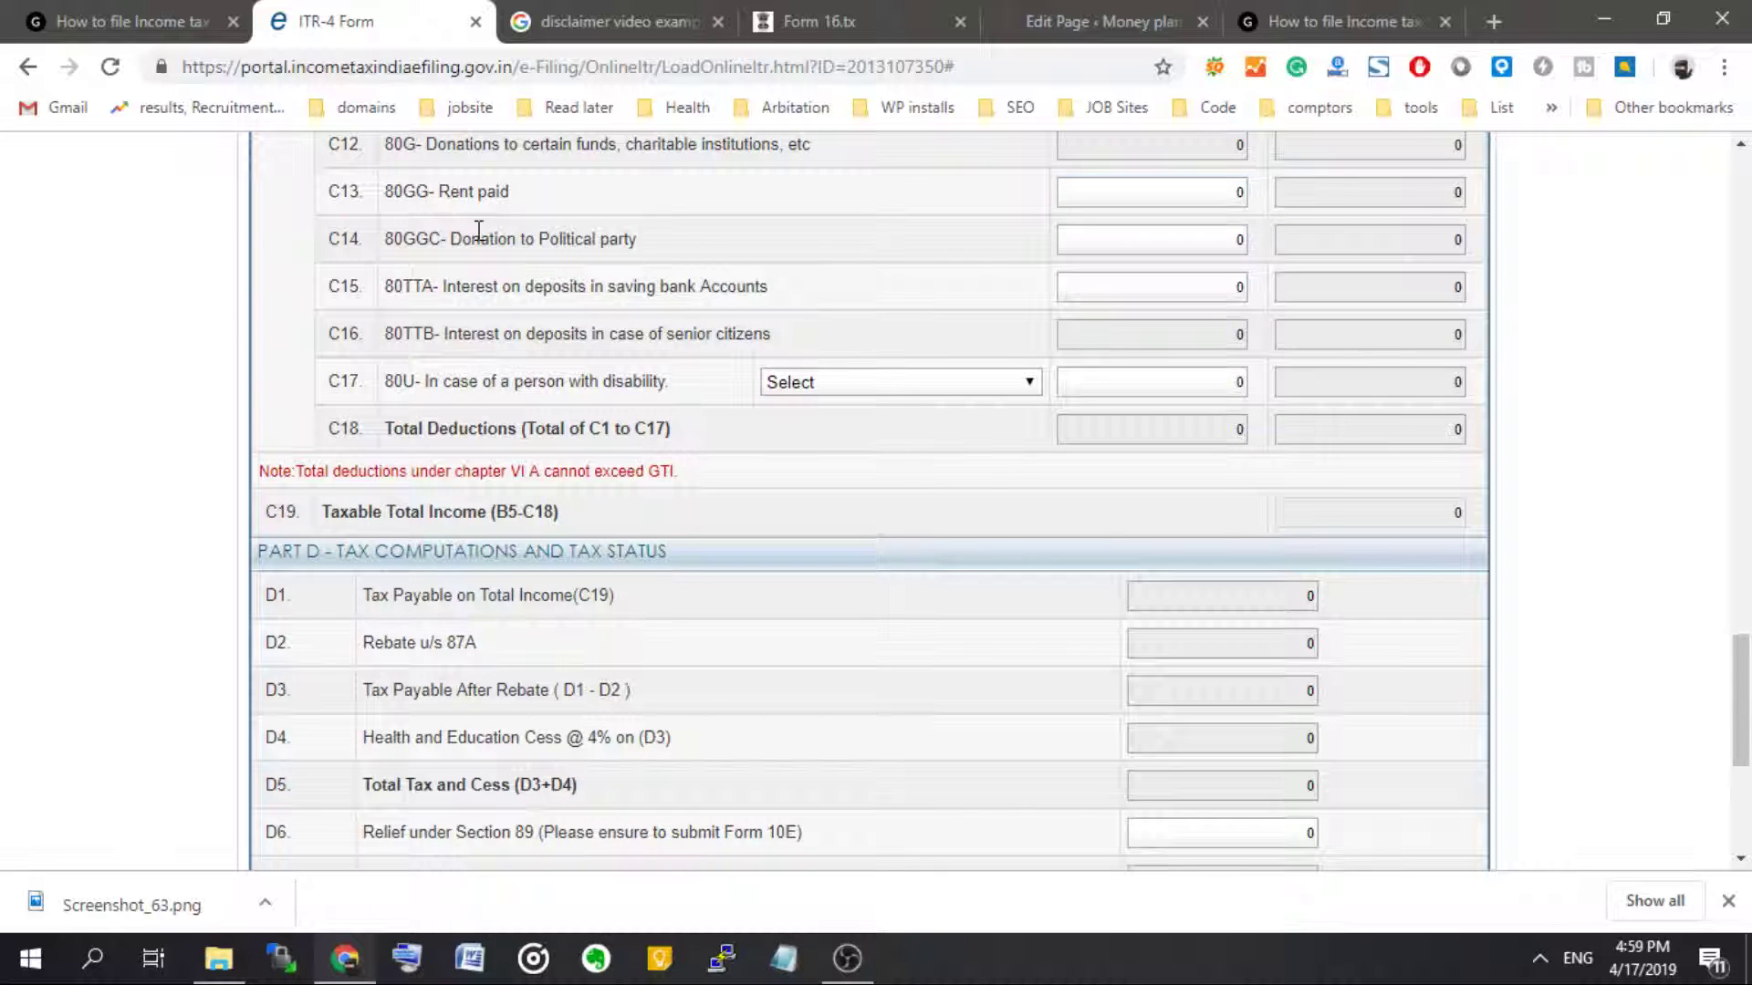
{"action": "left_click", "coordinate": [1246, 239]}
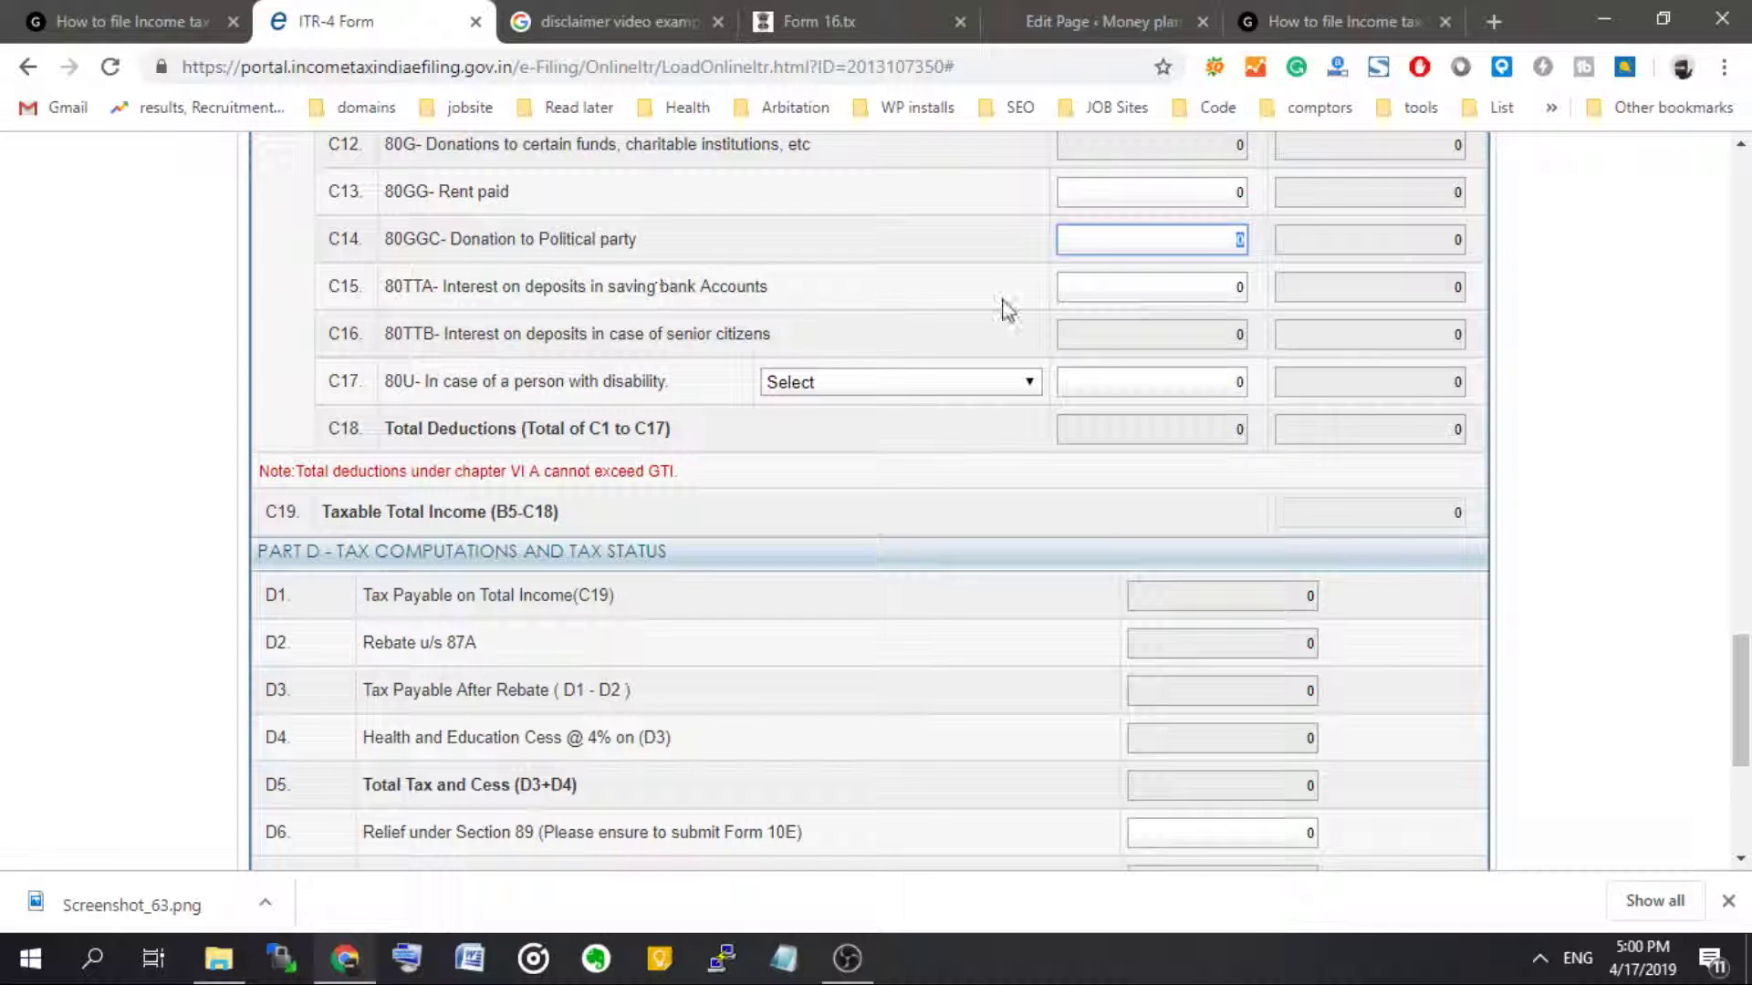
{"action": "left_click", "coordinate": [1198, 294]}
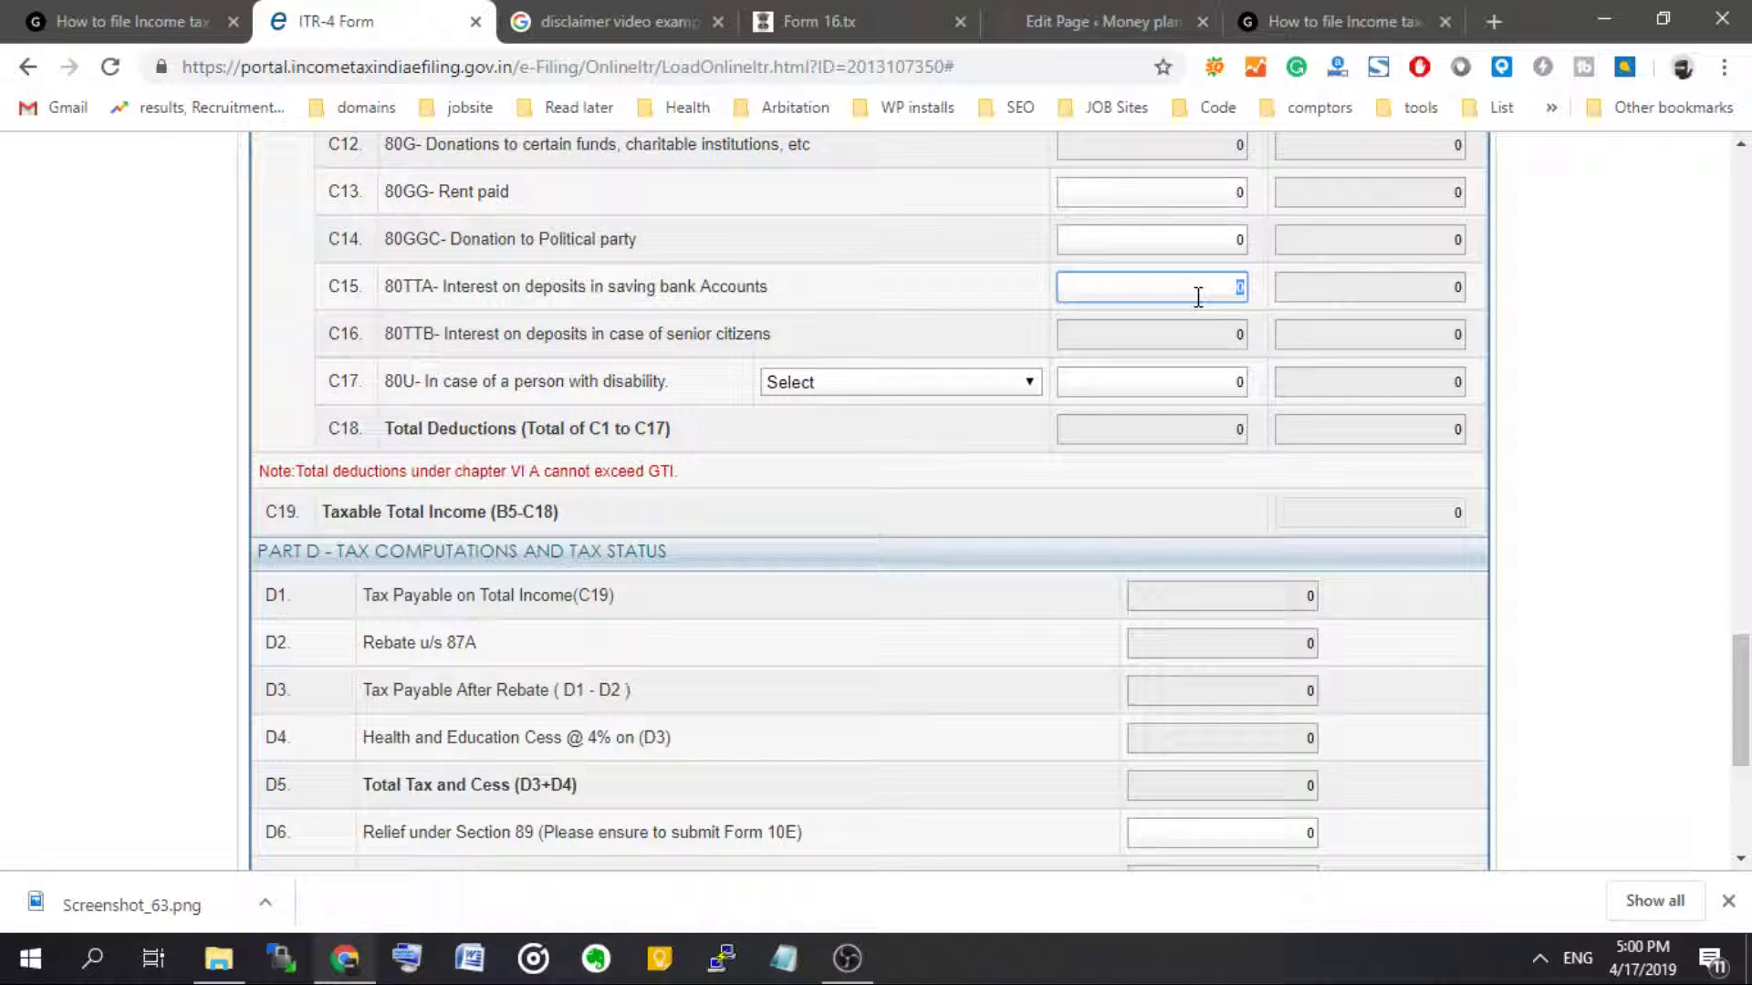
{"action": "scroll", "coordinate": [606, 437], "scroll_direction": "down", "scroll_amount": 3}
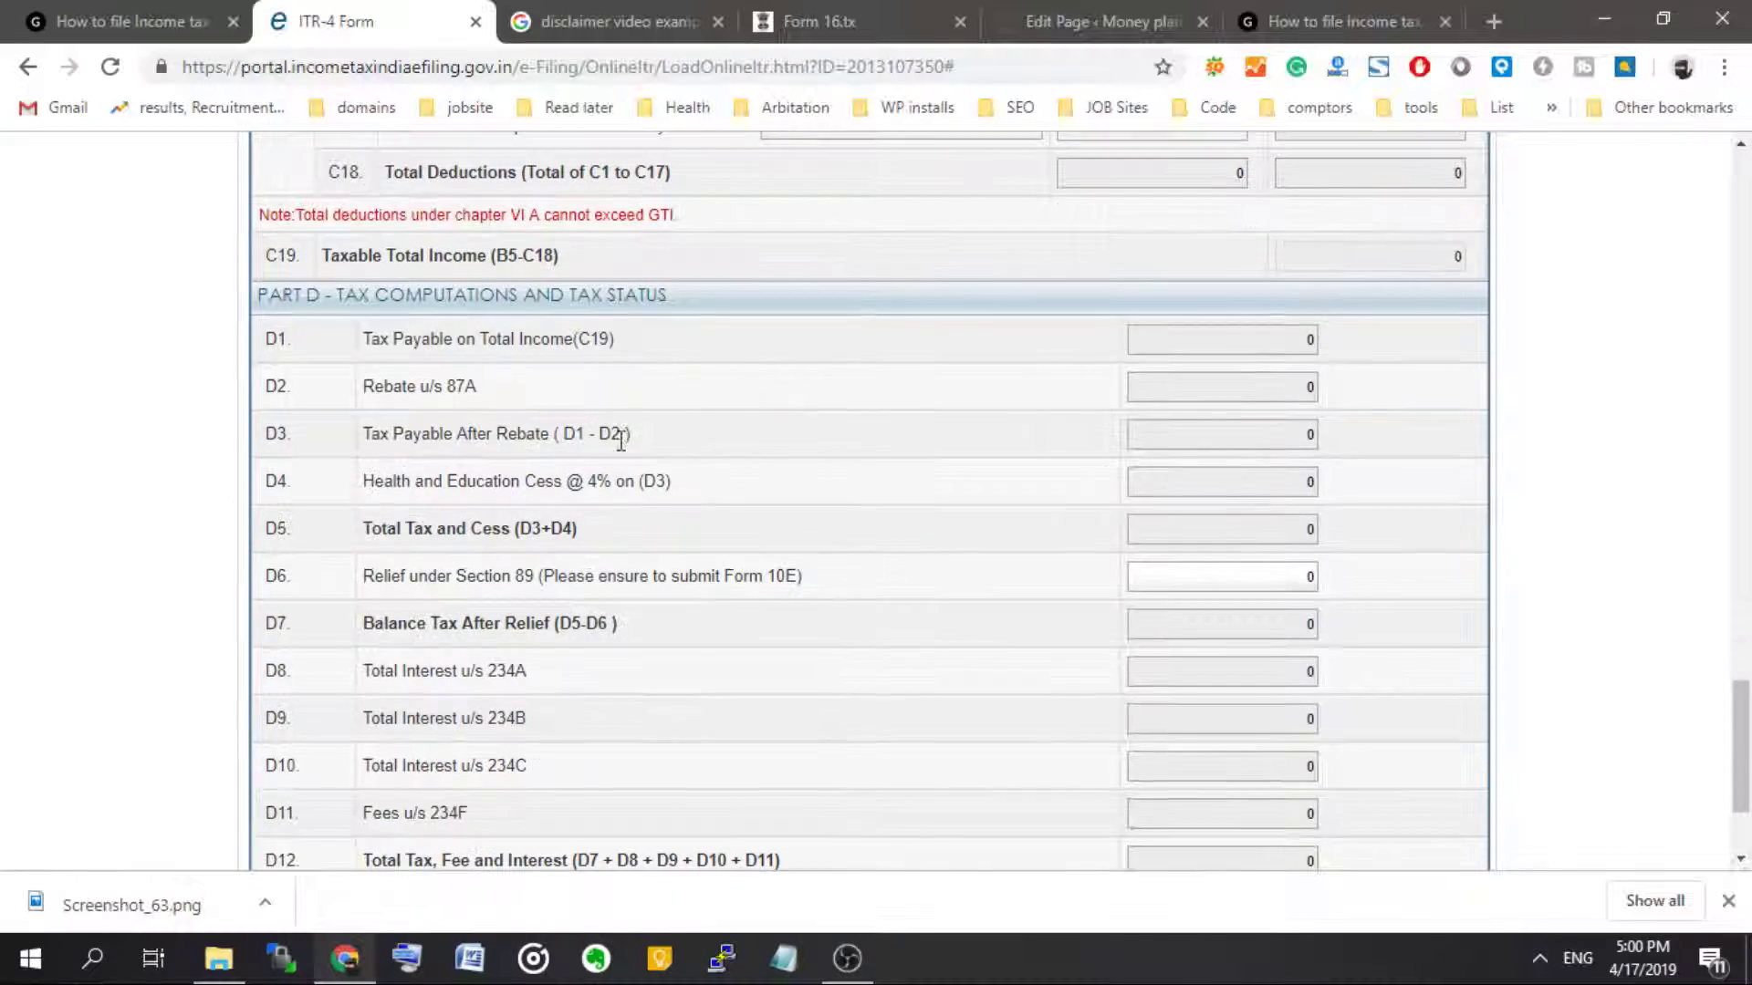
{"action": "scroll", "coordinate": [782, 429], "scroll_direction": "down", "scroll_amount": 3}
- In Schedule BP, choose business code 20002-Film distribution for the first business under section 44AD
{"action": "scroll", "coordinate": [798, 420], "scroll_direction": "up", "scroll_amount": 20}
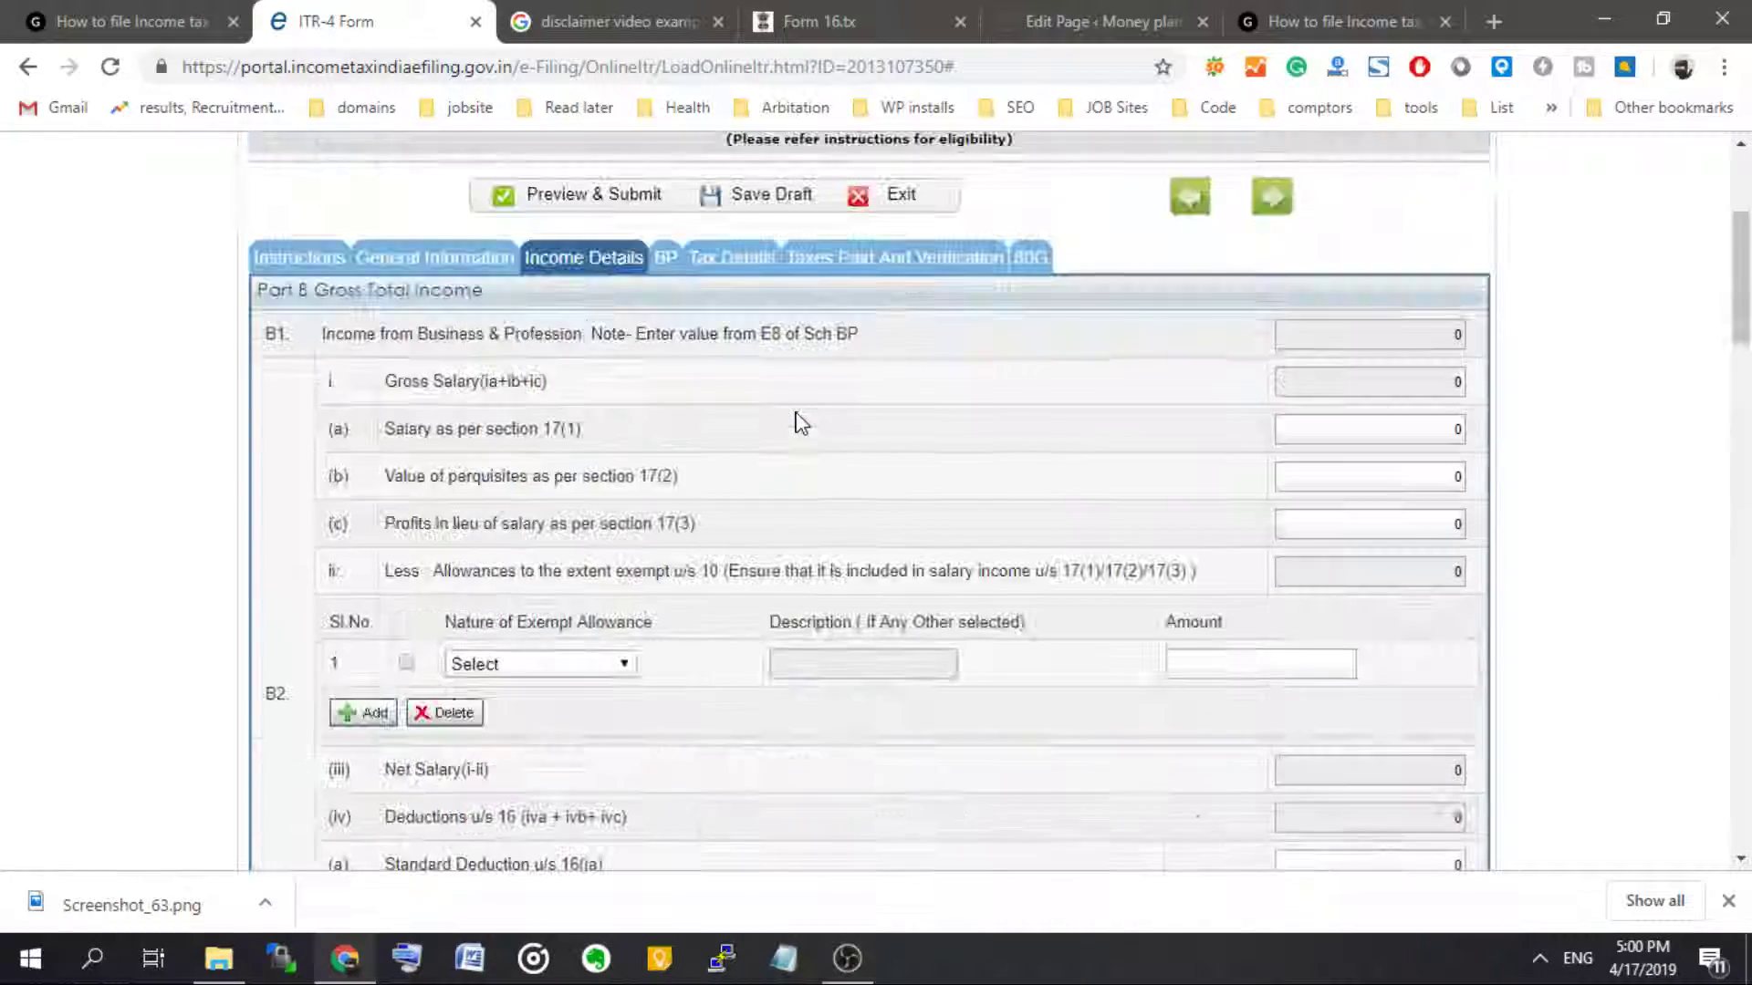
{"action": "left_click", "coordinate": [667, 261]}
{"action": "scroll", "coordinate": [565, 411], "scroll_direction": "down", "scroll_amount": 4}
{"action": "left_click", "coordinate": [490, 352]}
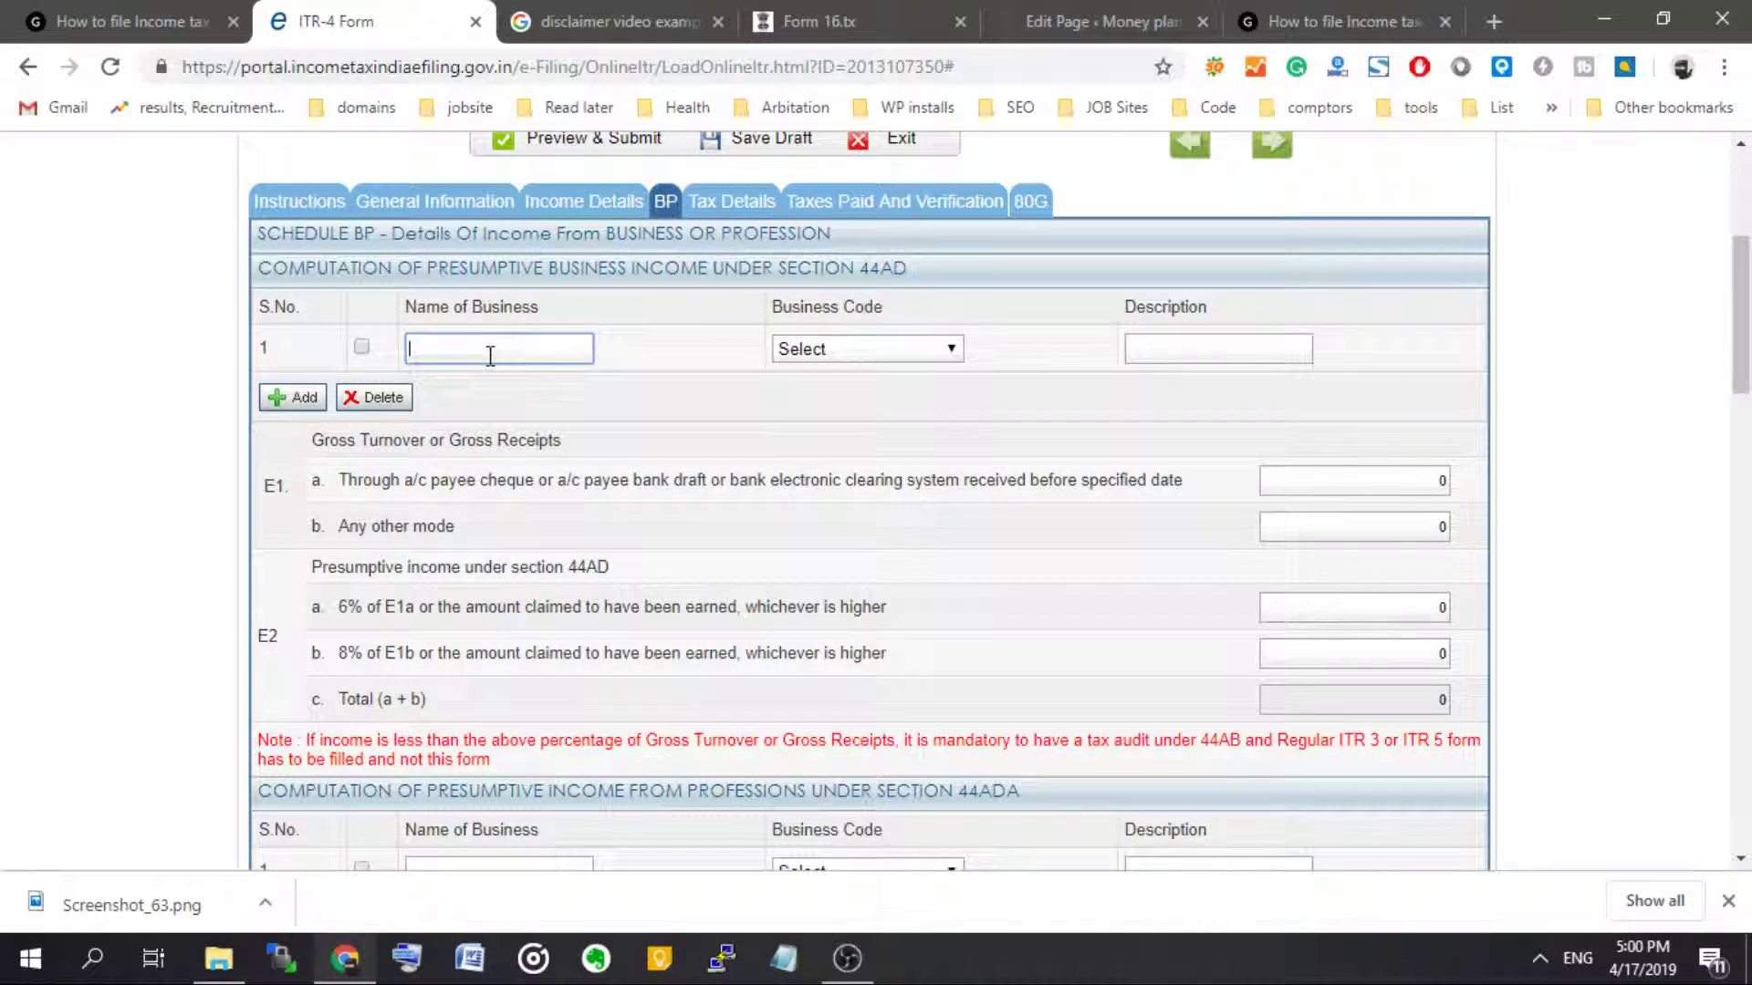
{"action": "left_click", "coordinate": [845, 347]}
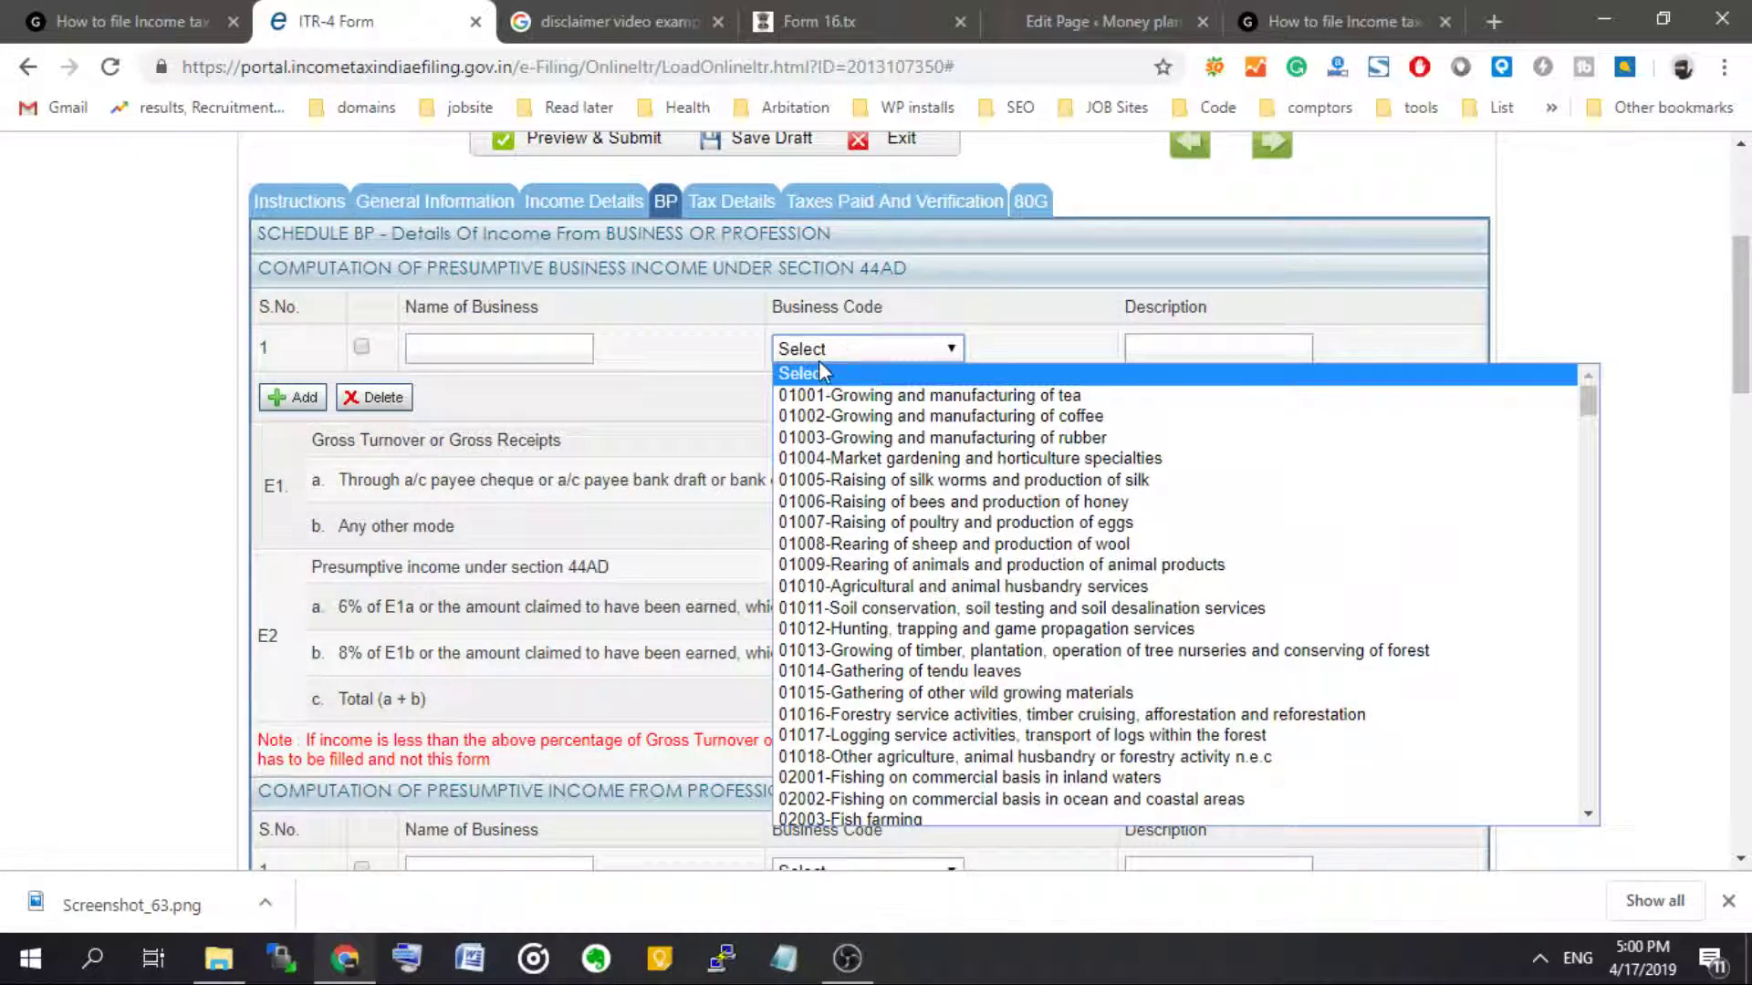
{"action": "scroll", "coordinate": [954, 544], "scroll_direction": "down", "scroll_amount": 20}
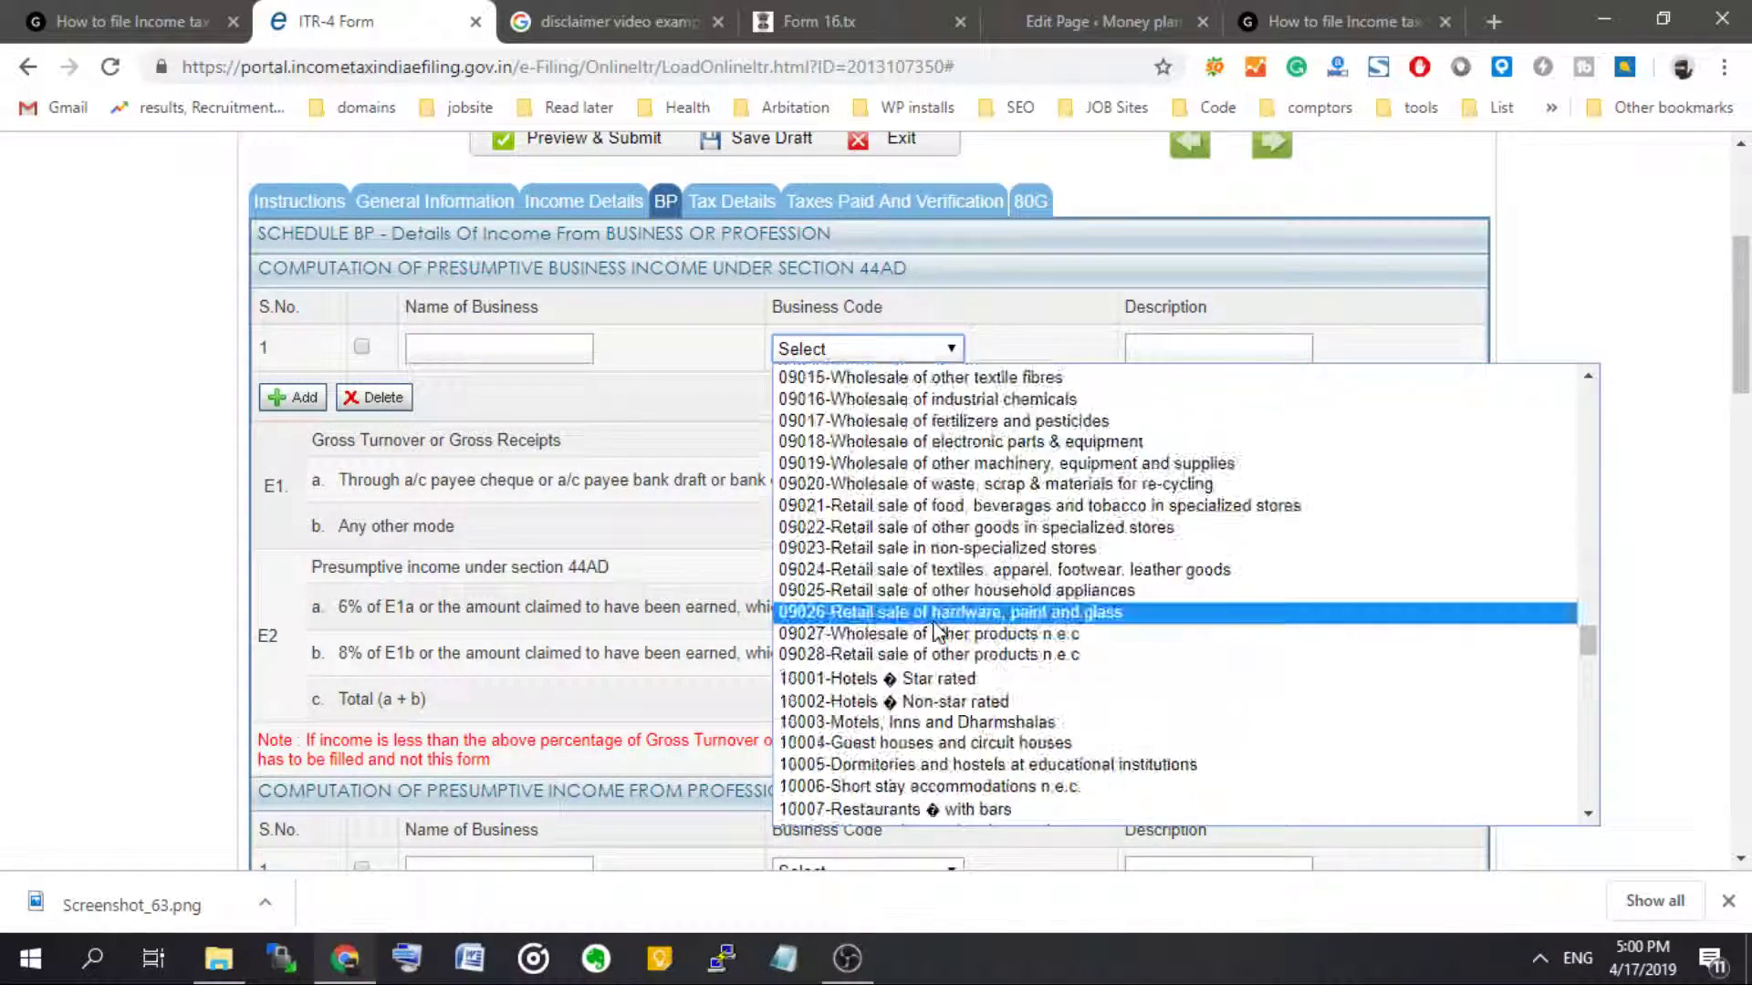
{"action": "scroll", "coordinate": [935, 630], "scroll_direction": "up", "scroll_amount": 20}
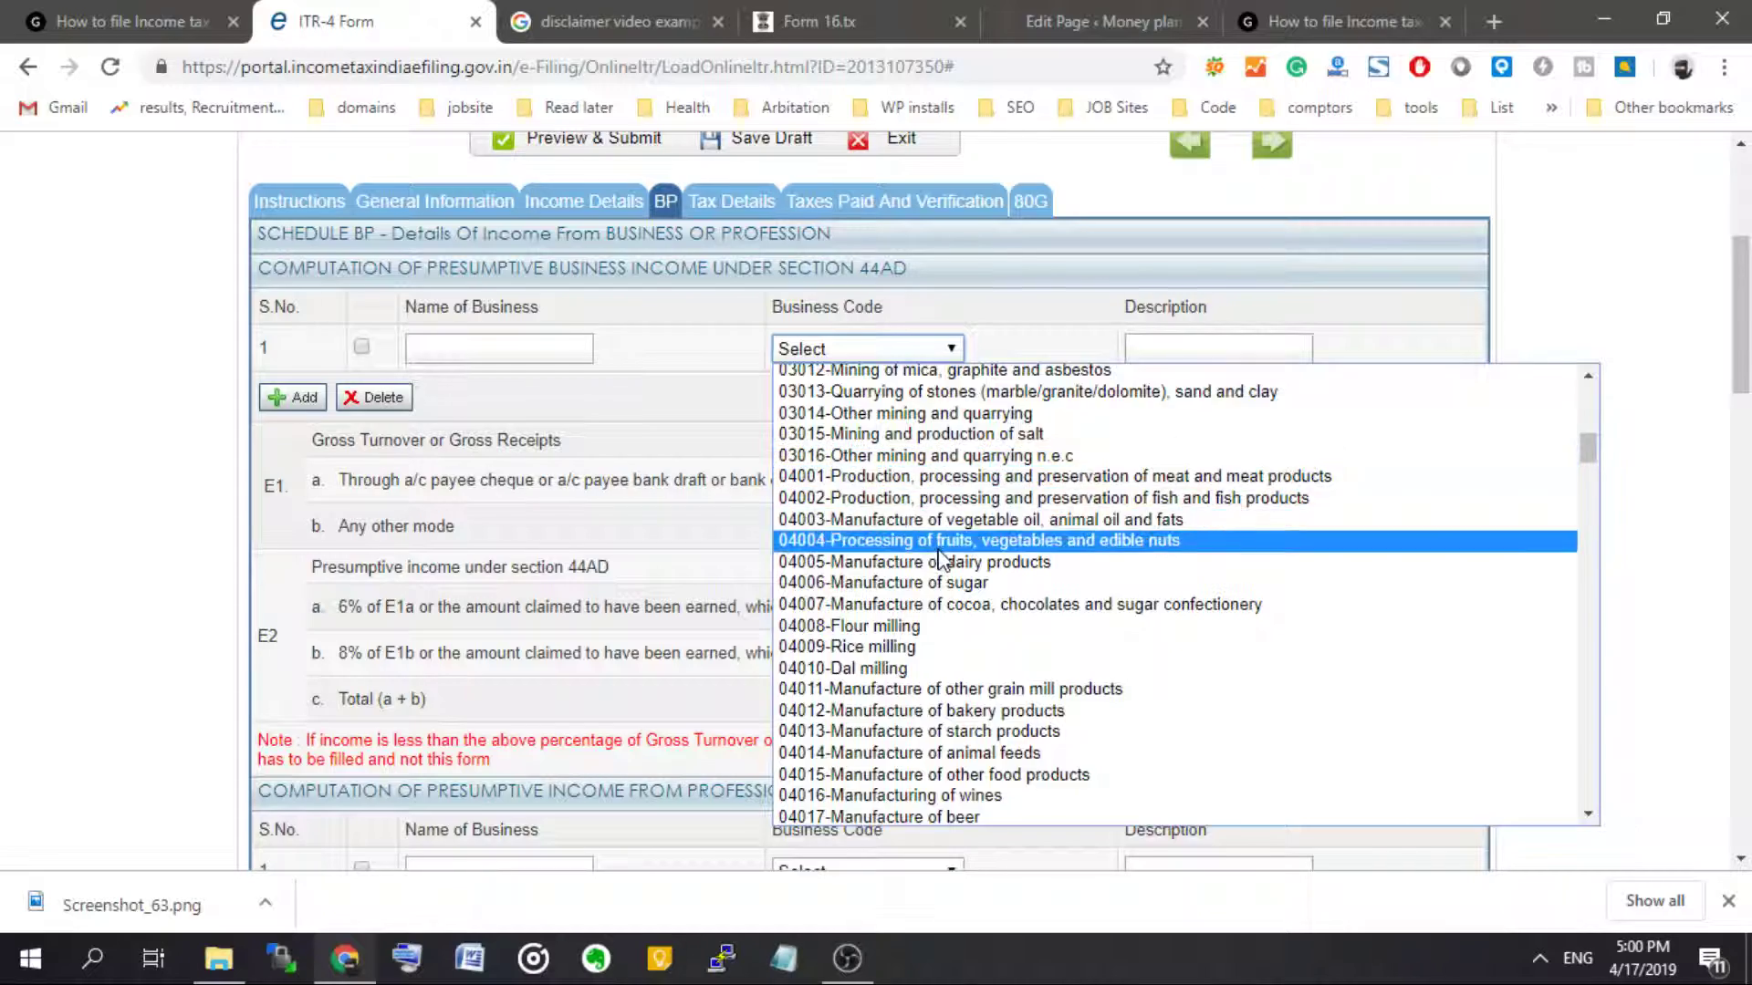
{"action": "scroll", "coordinate": [939, 548], "scroll_direction": "down", "scroll_amount": 20}
{"action": "left_click_drag", "start_coordinate": [1589, 561], "coordinate": [1569, 782]}
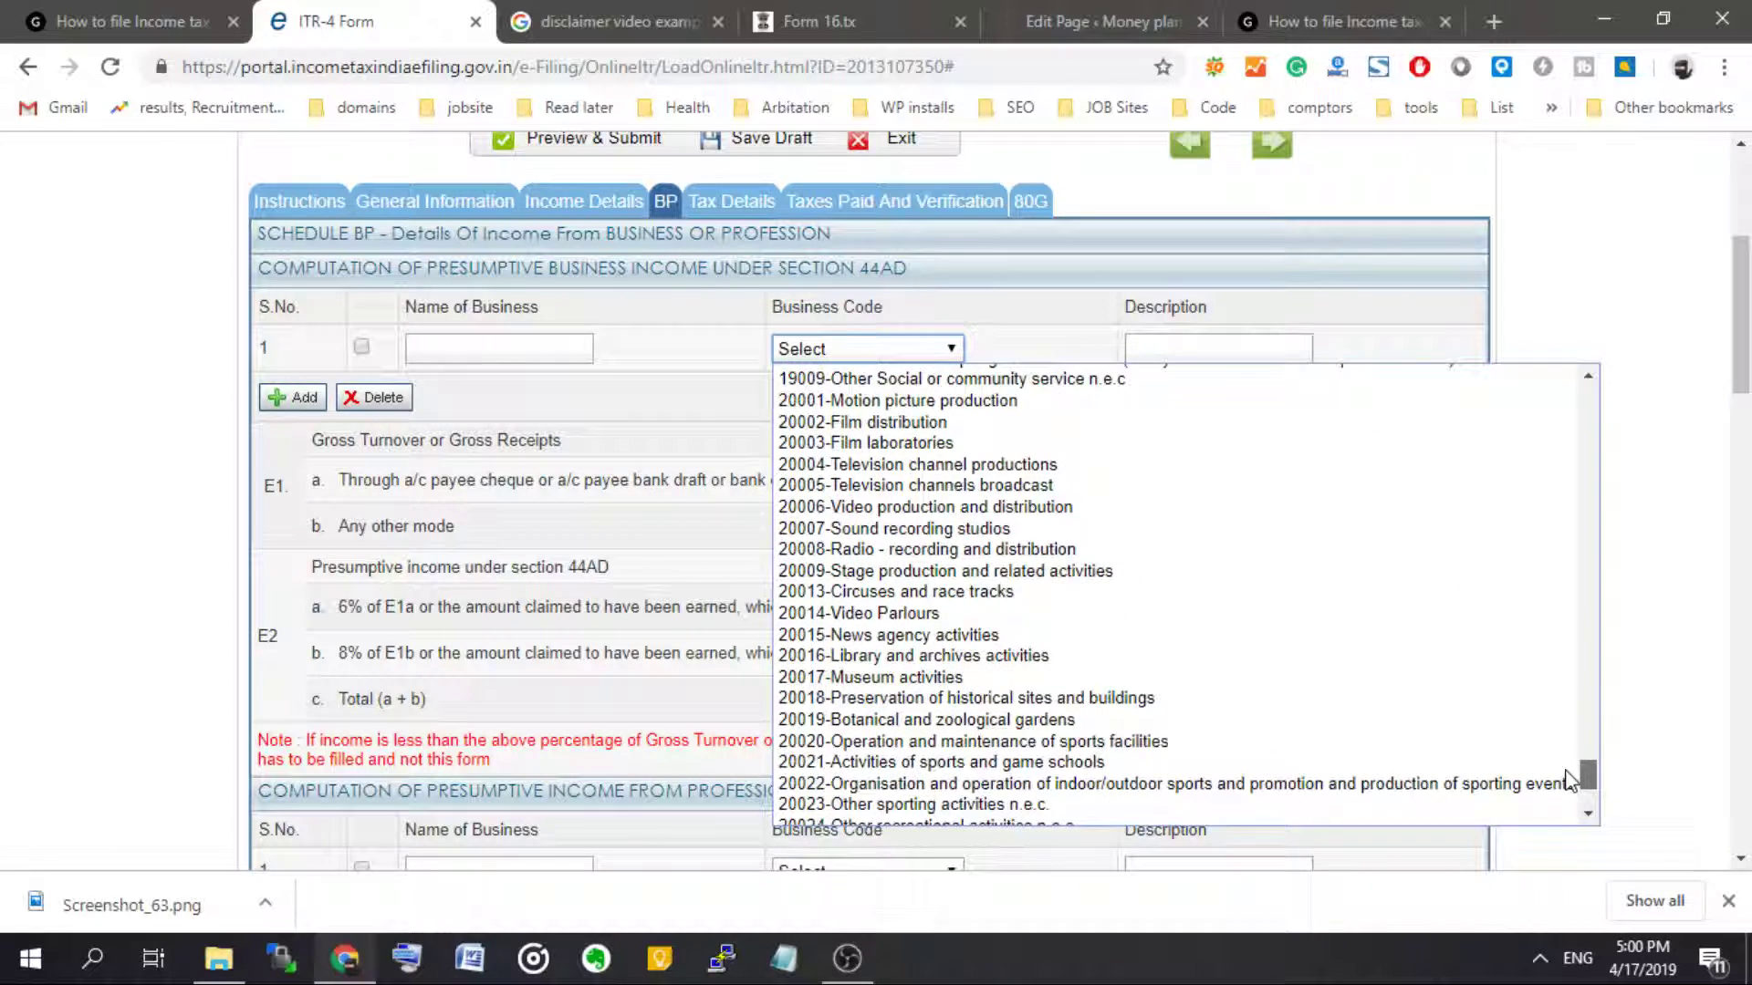
{"action": "left_click", "coordinate": [870, 429]}
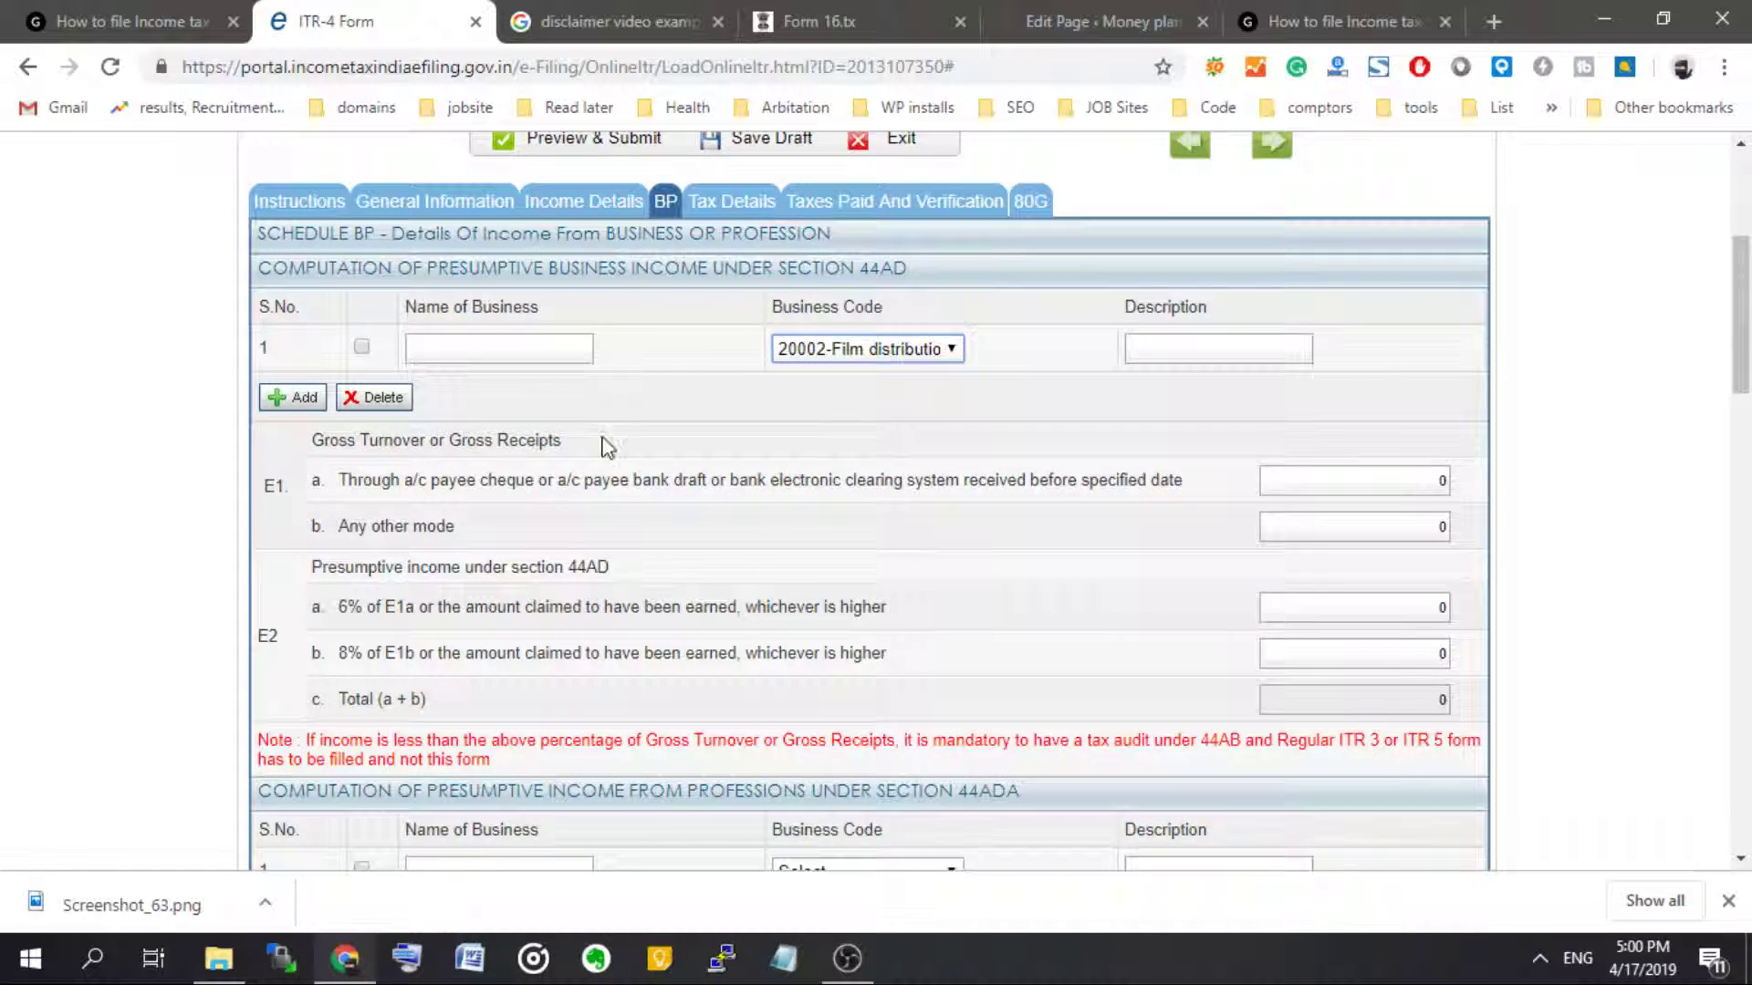
- Look through the presumptive income computations under sections 44AD, 44ADA and 44AE in Schedule BP
{"action": "scroll", "coordinate": [620, 411], "scroll_direction": "down", "scroll_amount": 6}
{"action": "scroll", "coordinate": [583, 383], "scroll_direction": "up", "scroll_amount": 3}
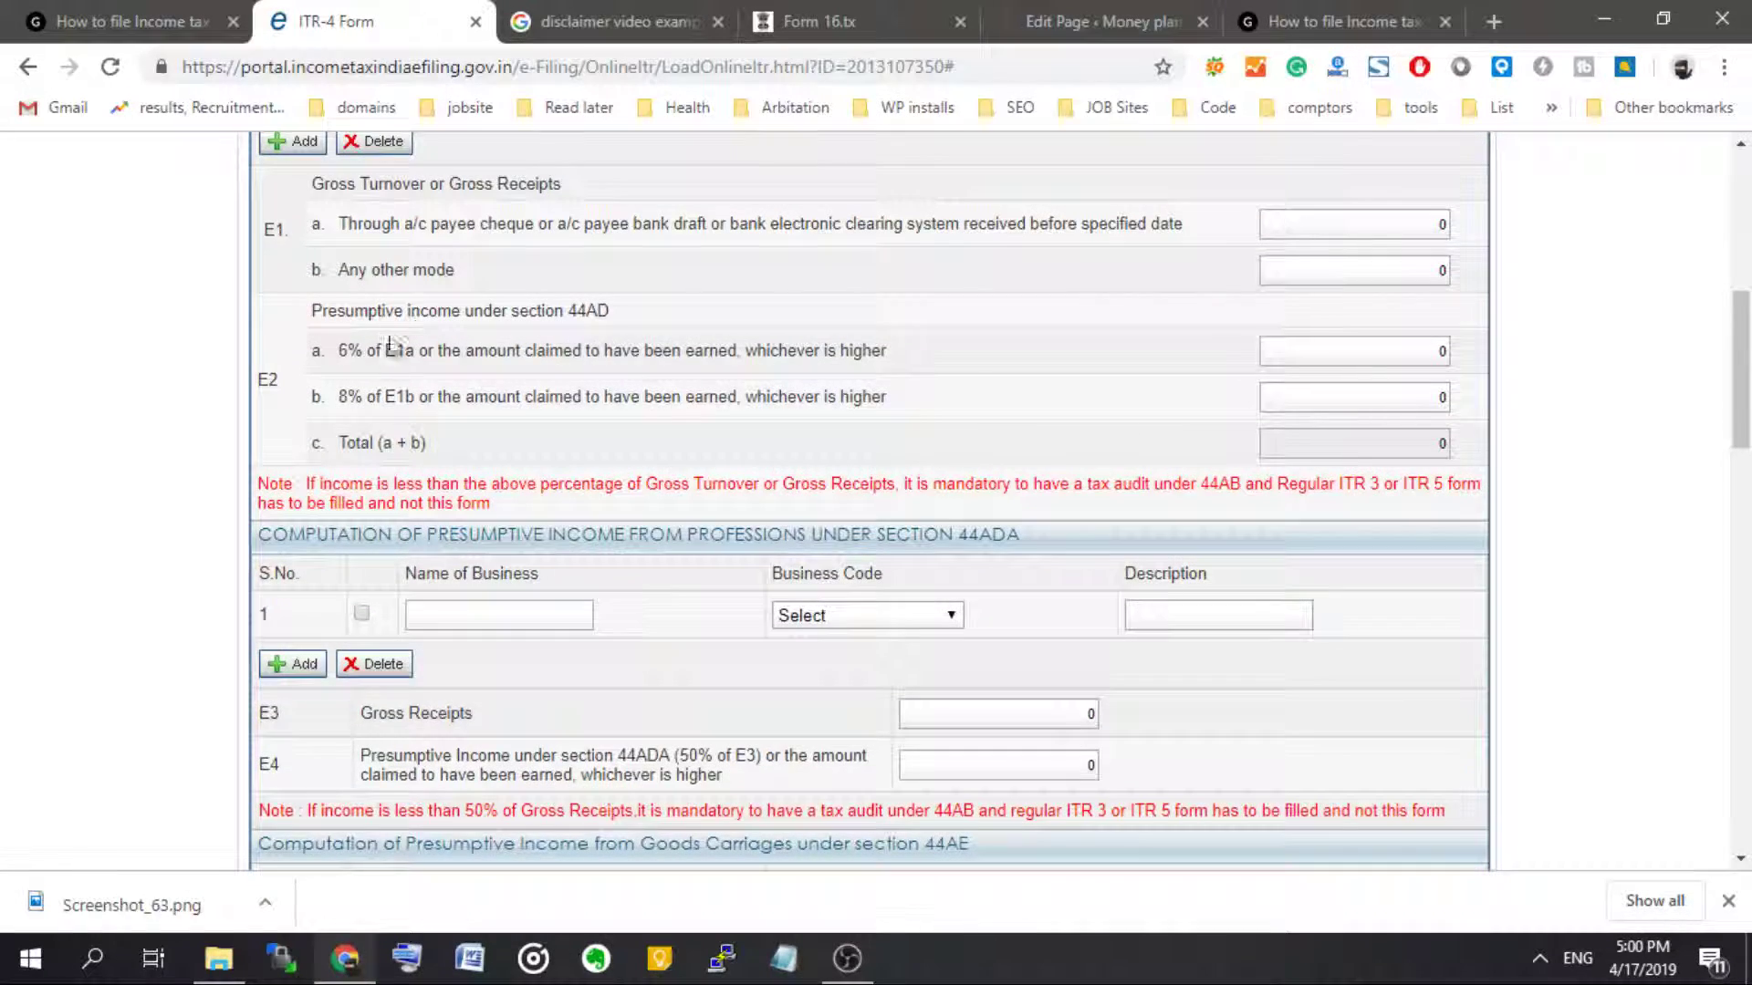
{"action": "scroll", "coordinate": [657, 603], "scroll_direction": "down", "scroll_amount": 3}
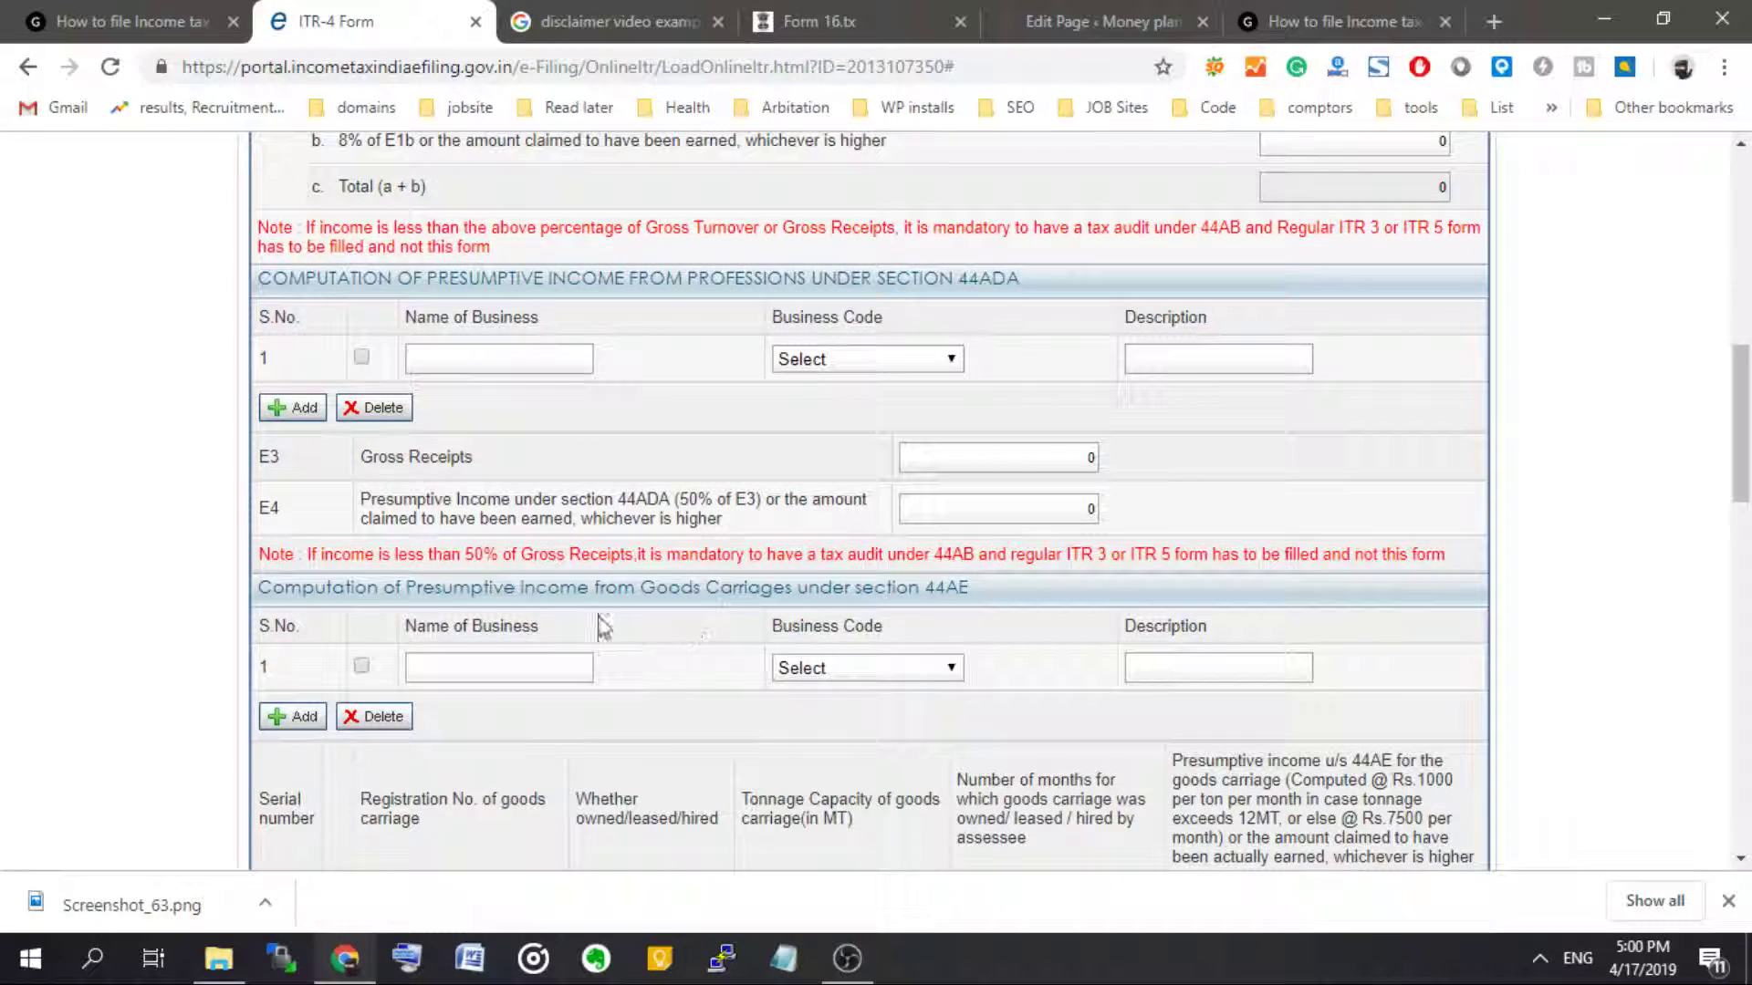
{"action": "scroll", "coordinate": [712, 429], "scroll_direction": "down", "scroll_amount": 2}
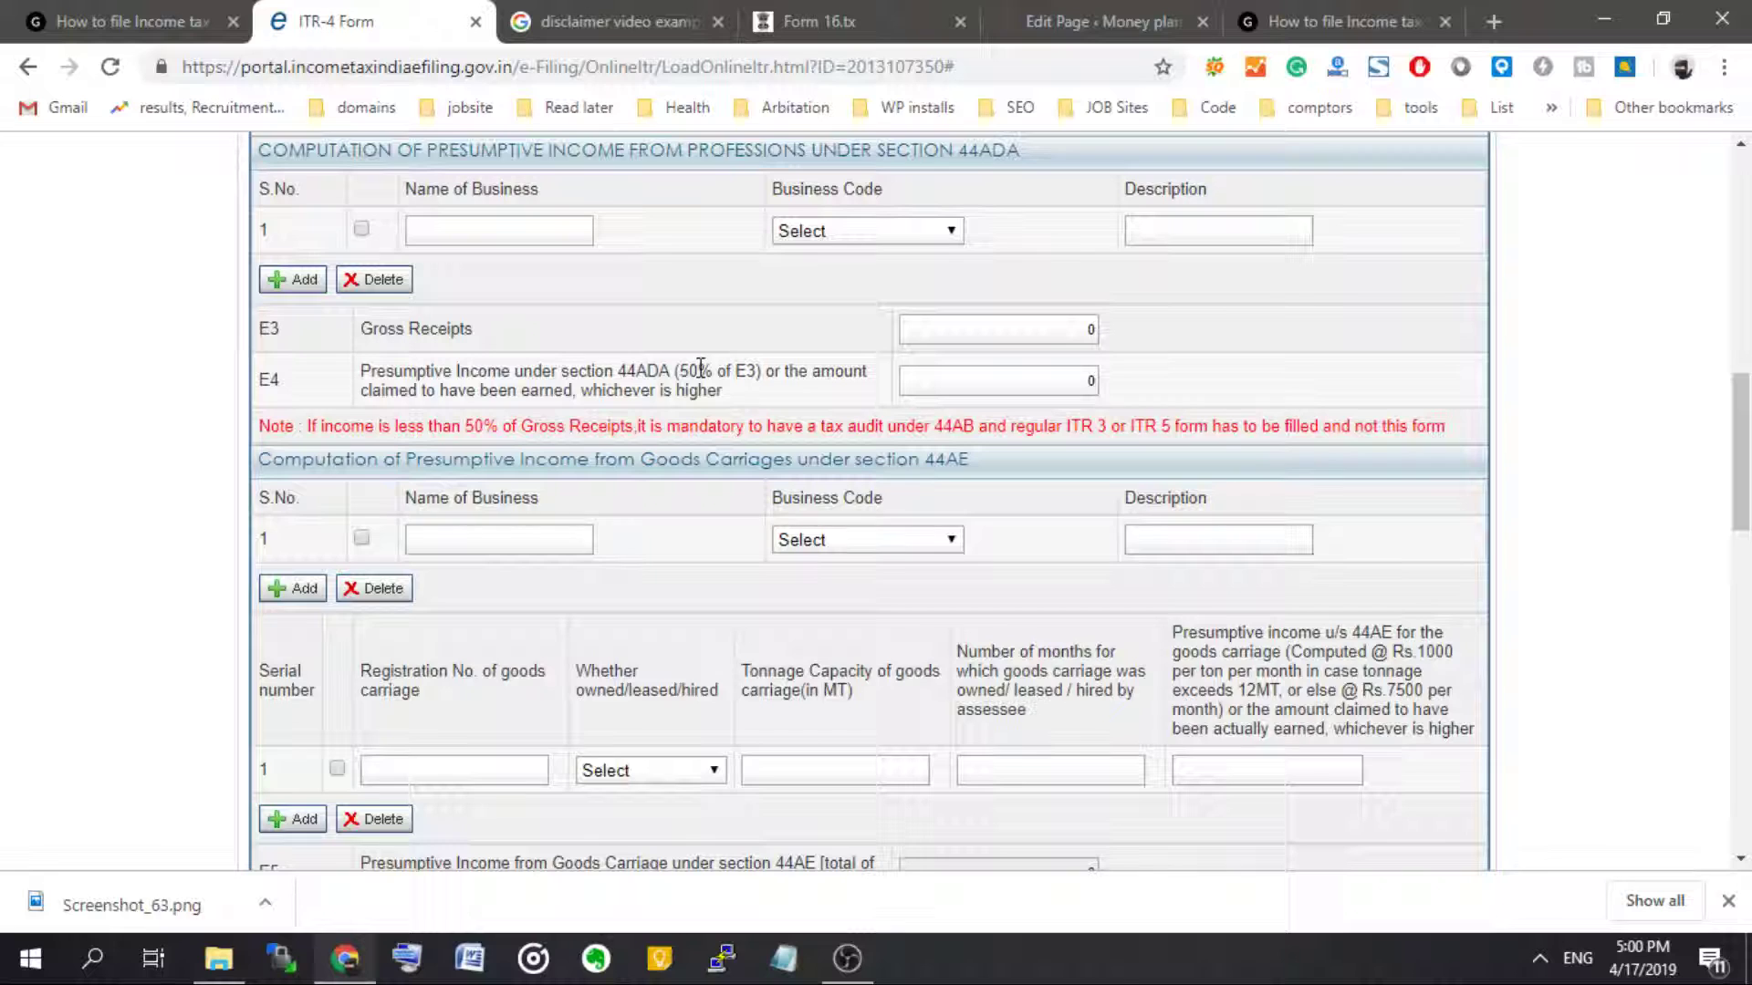
{"action": "scroll", "coordinate": [699, 367], "scroll_direction": "up", "scroll_amount": 5}
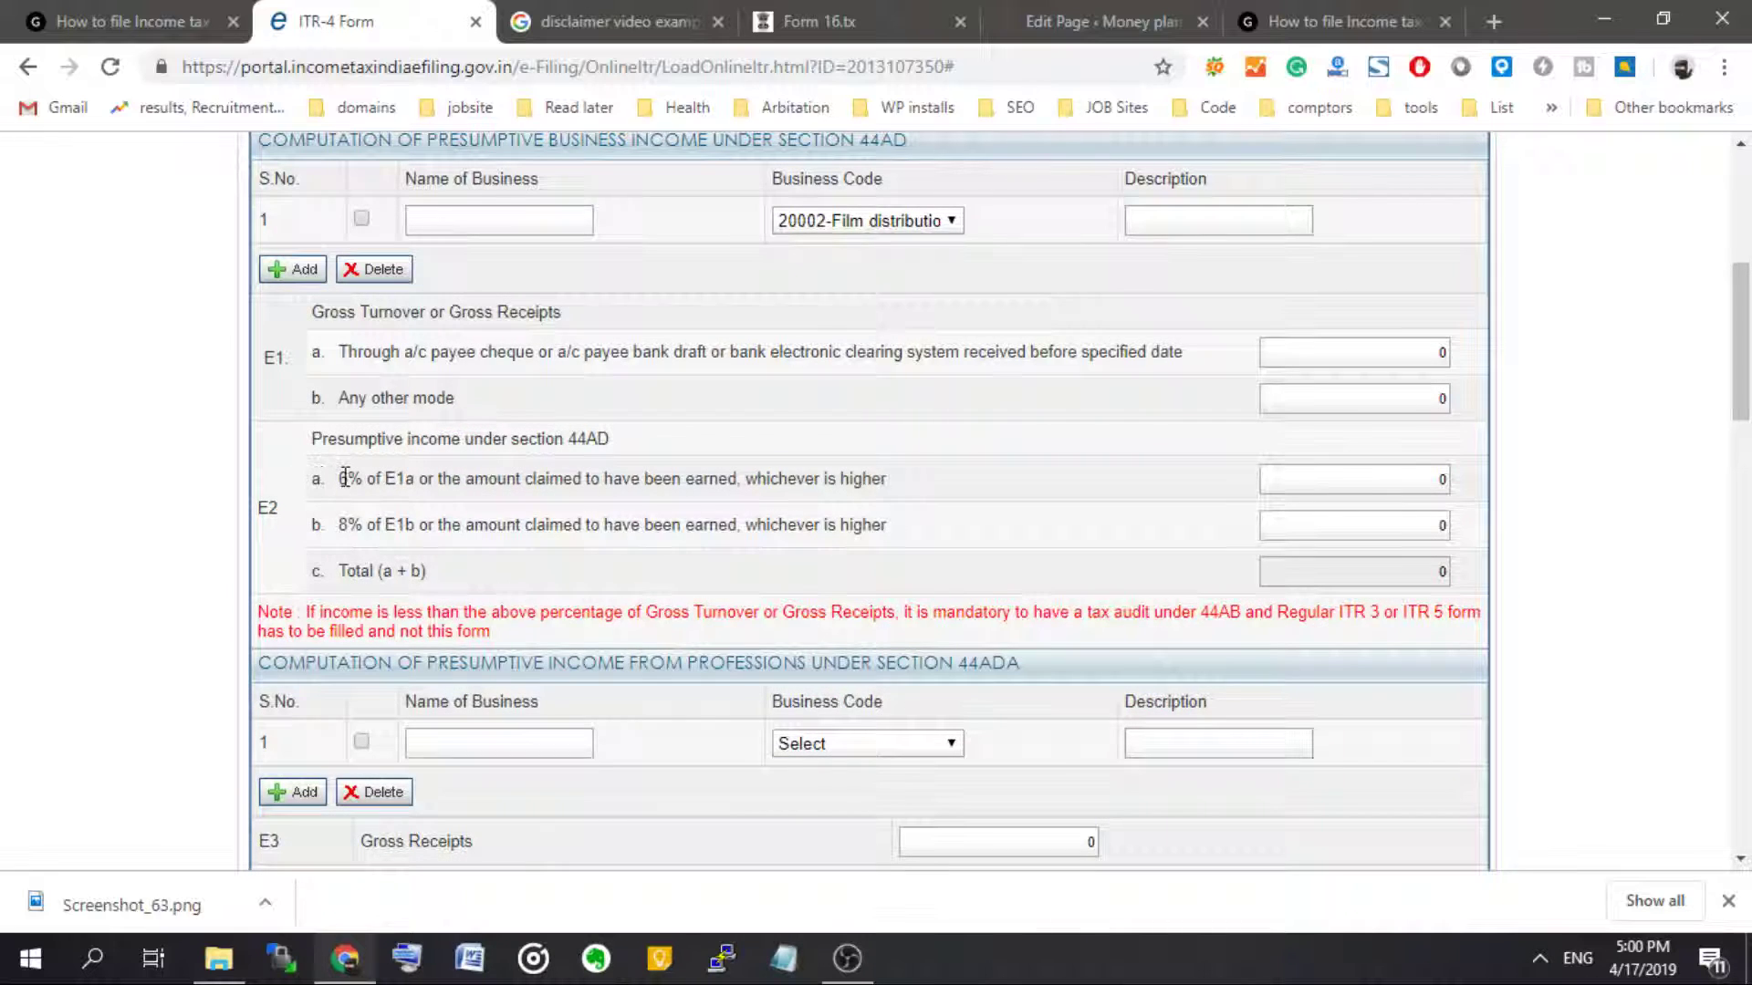
{"action": "scroll", "coordinate": [735, 533], "scroll_direction": "up", "scroll_amount": 5}
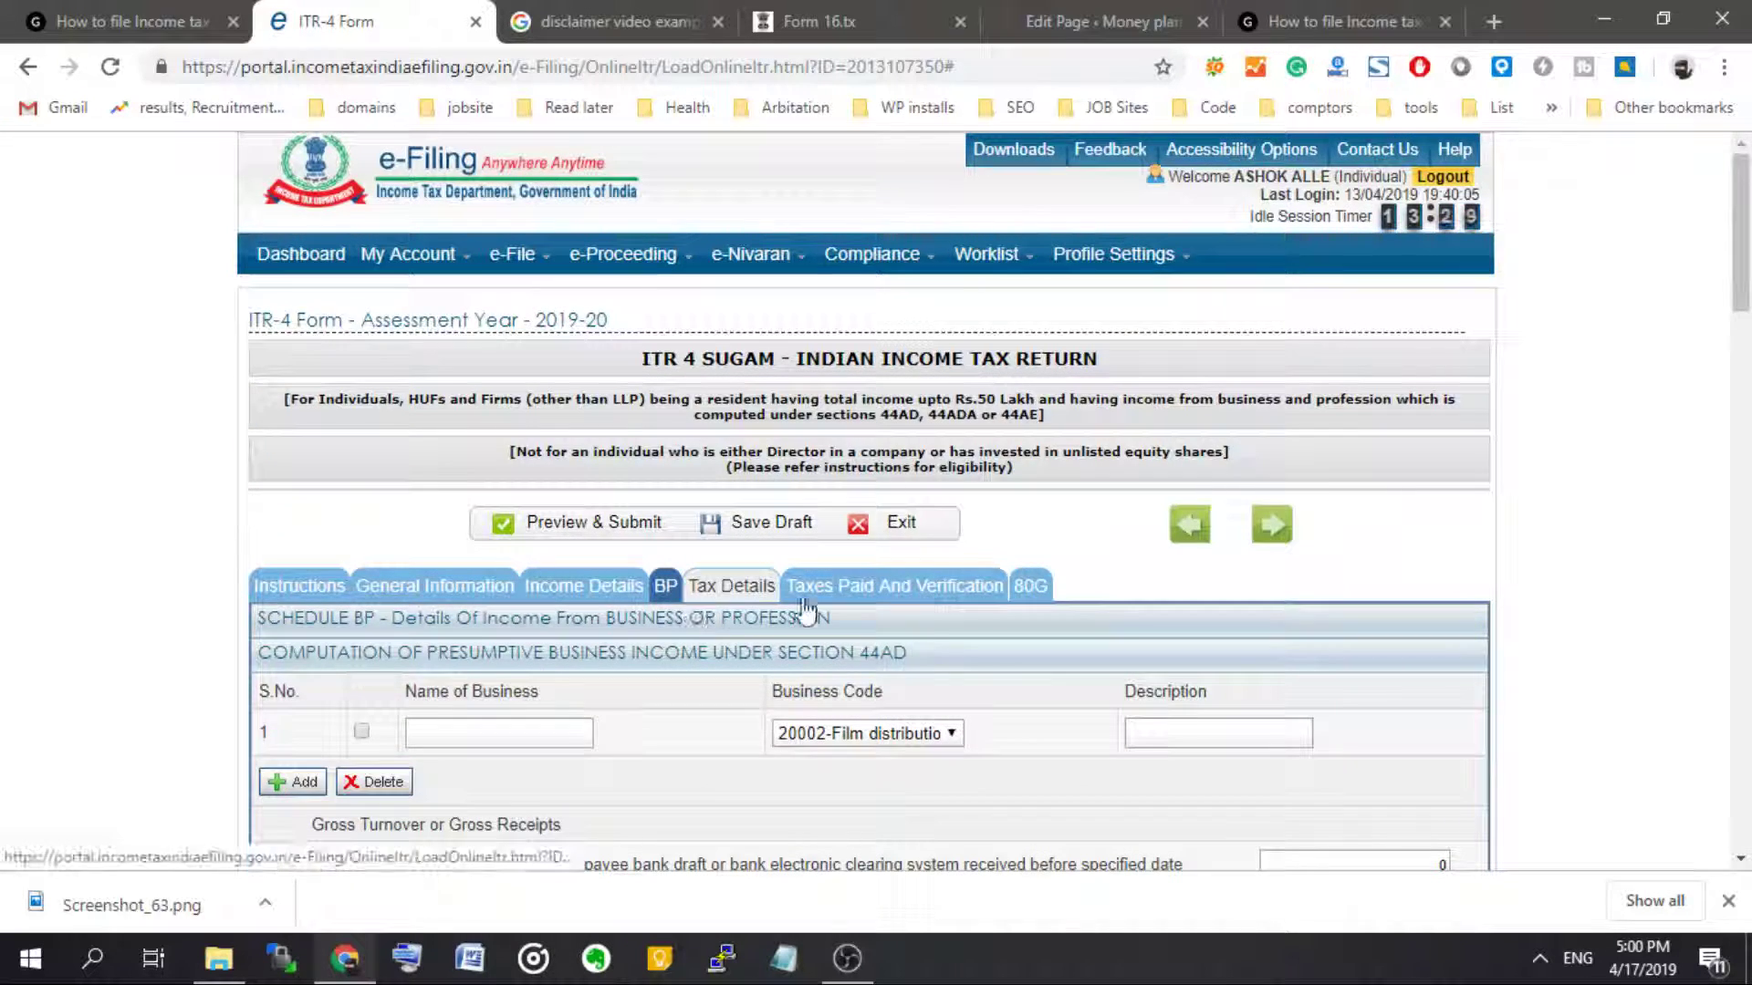
- Set the section 44AD gross turnover received through cheque, bank draft or electronic clearing (E1a) to 800000
{"action": "scroll", "coordinate": [849, 589], "scroll_direction": "down", "scroll_amount": 4}
{"action": "left_click", "coordinate": [916, 354]}
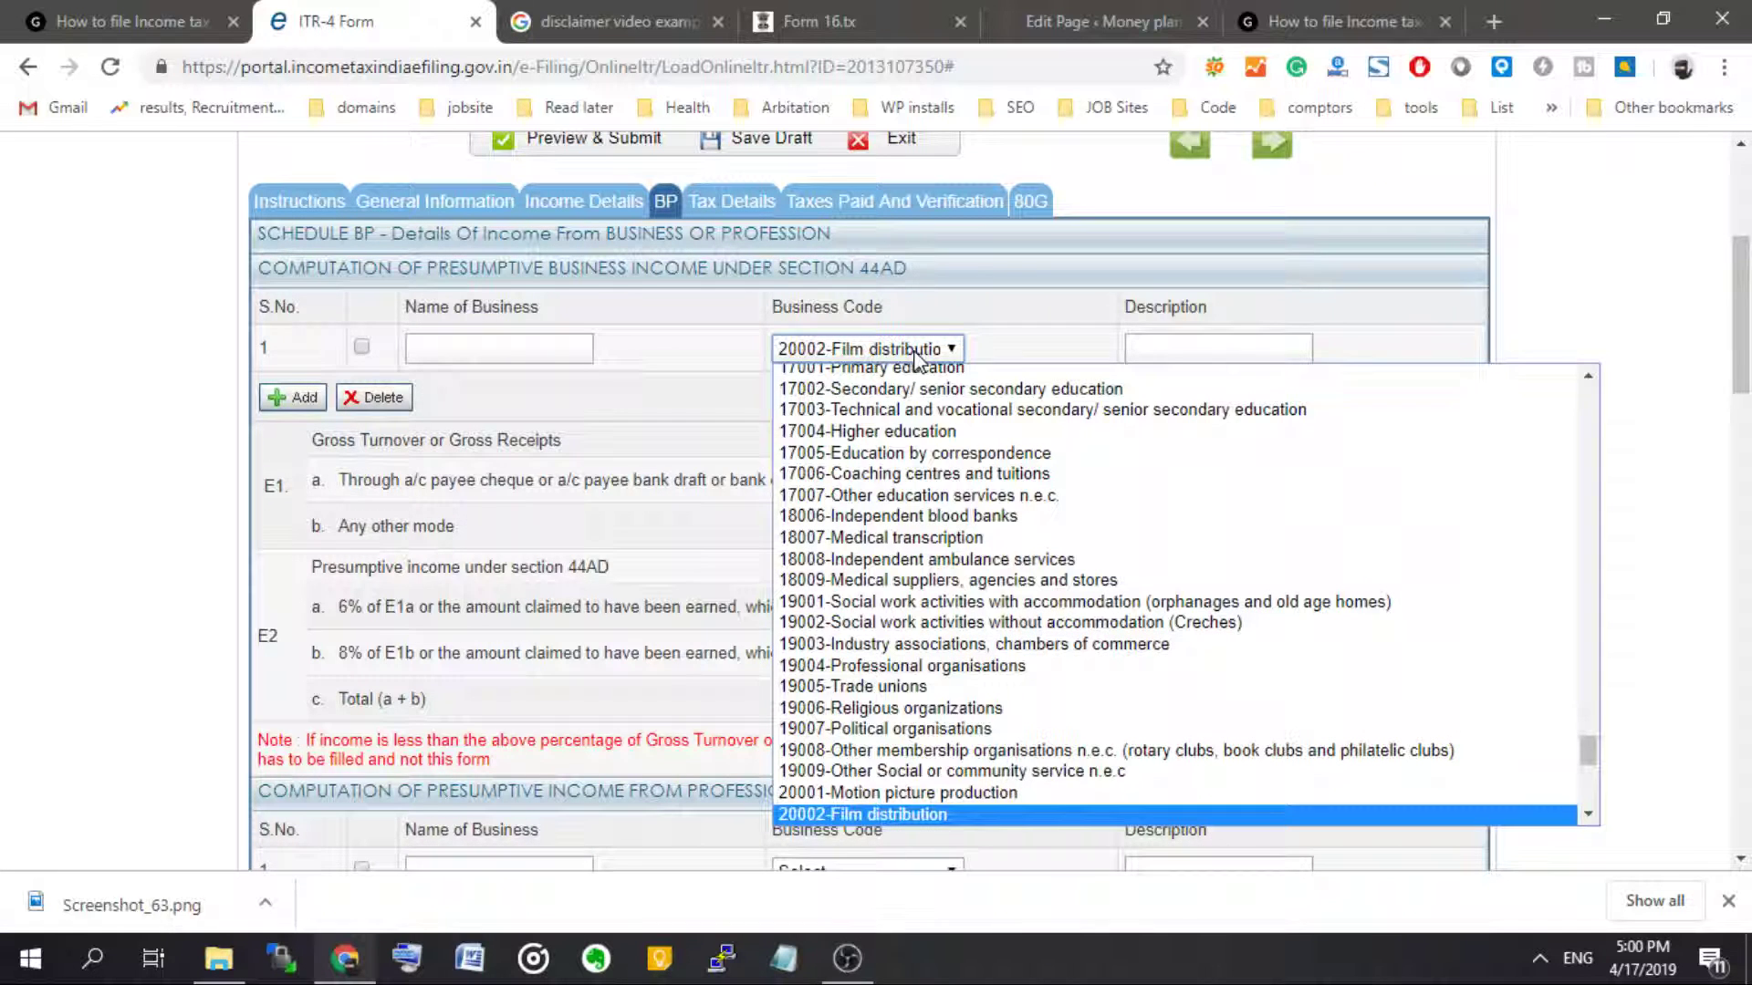
{"action": "left_click", "coordinate": [916, 357]}
{"action": "left_click", "coordinate": [555, 351]}
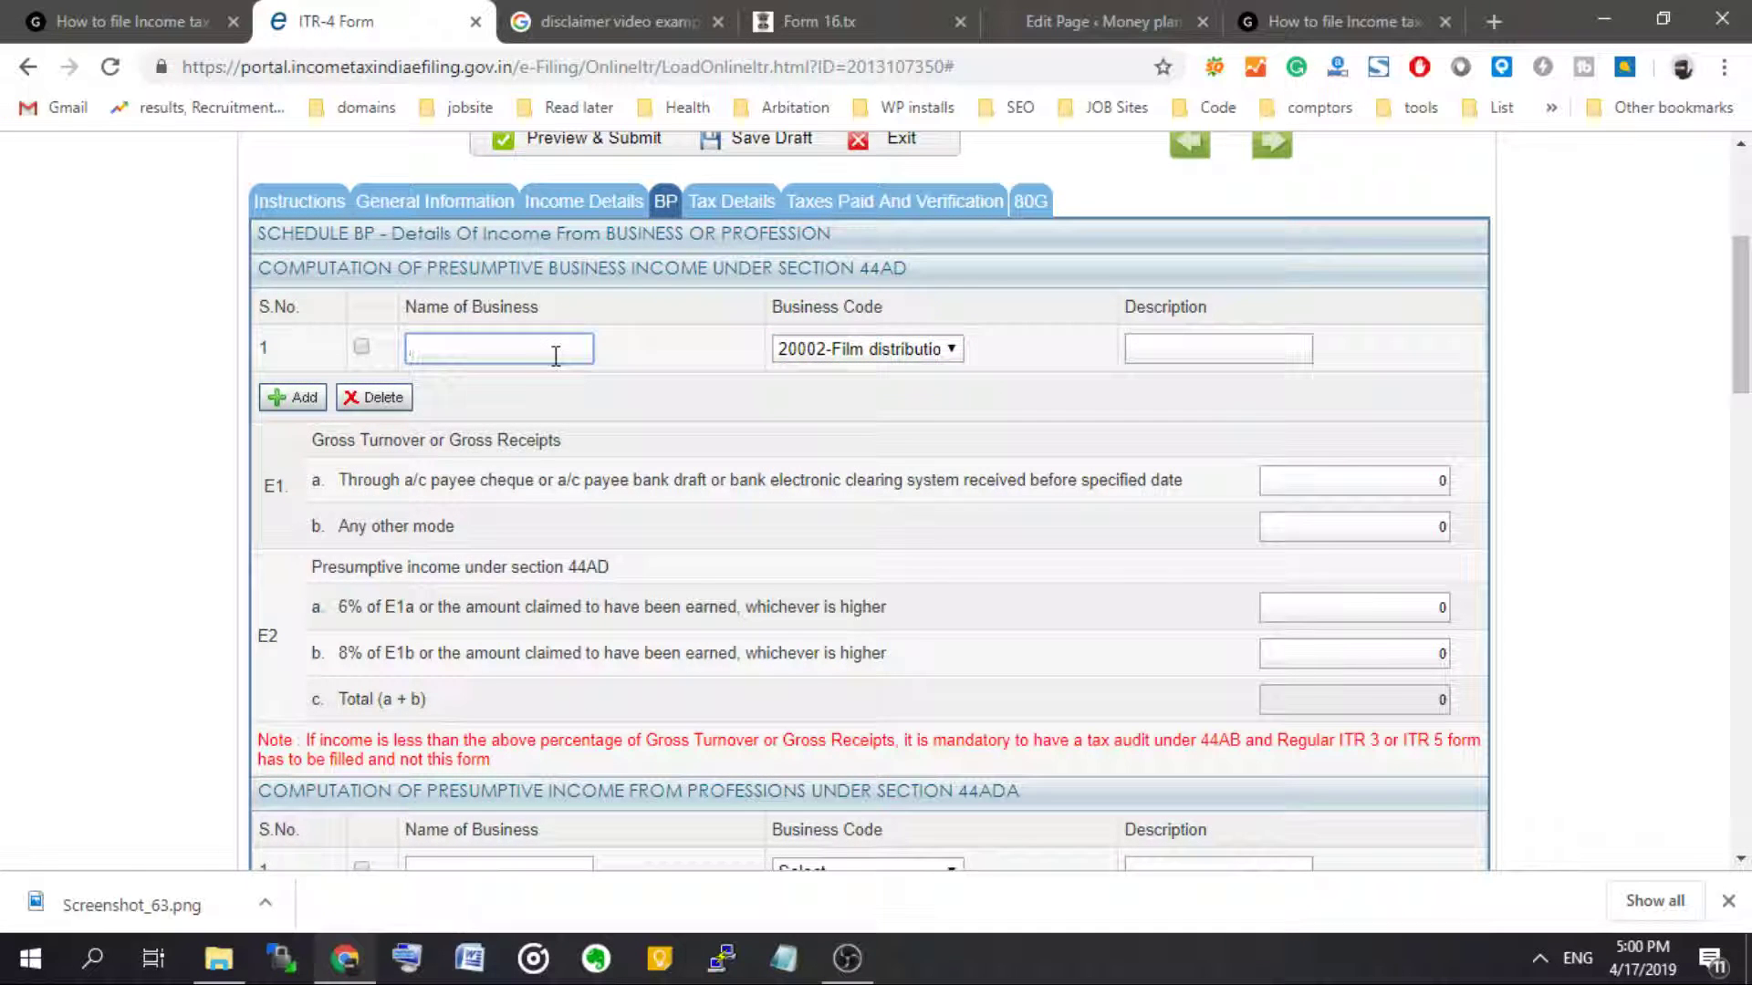
{"action": "left_click", "coordinate": [364, 481]}
{"action": "left_click", "coordinate": [1394, 474]}
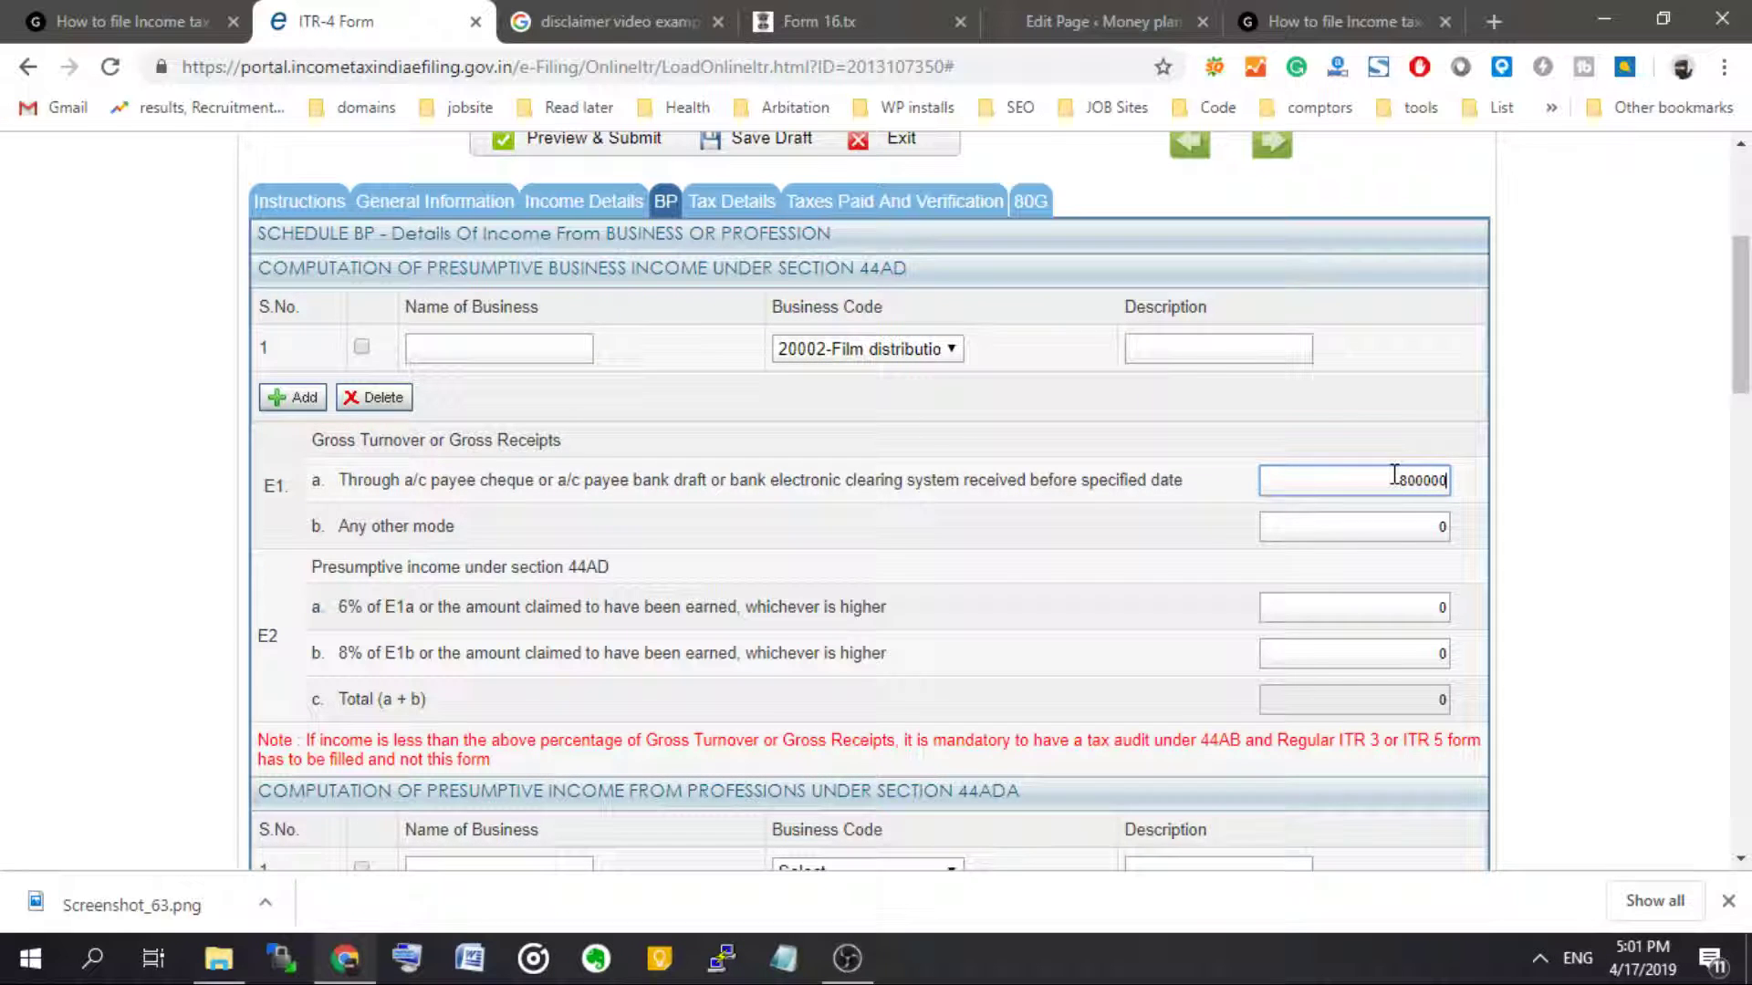
{"action": "left_click", "coordinate": [953, 498]}
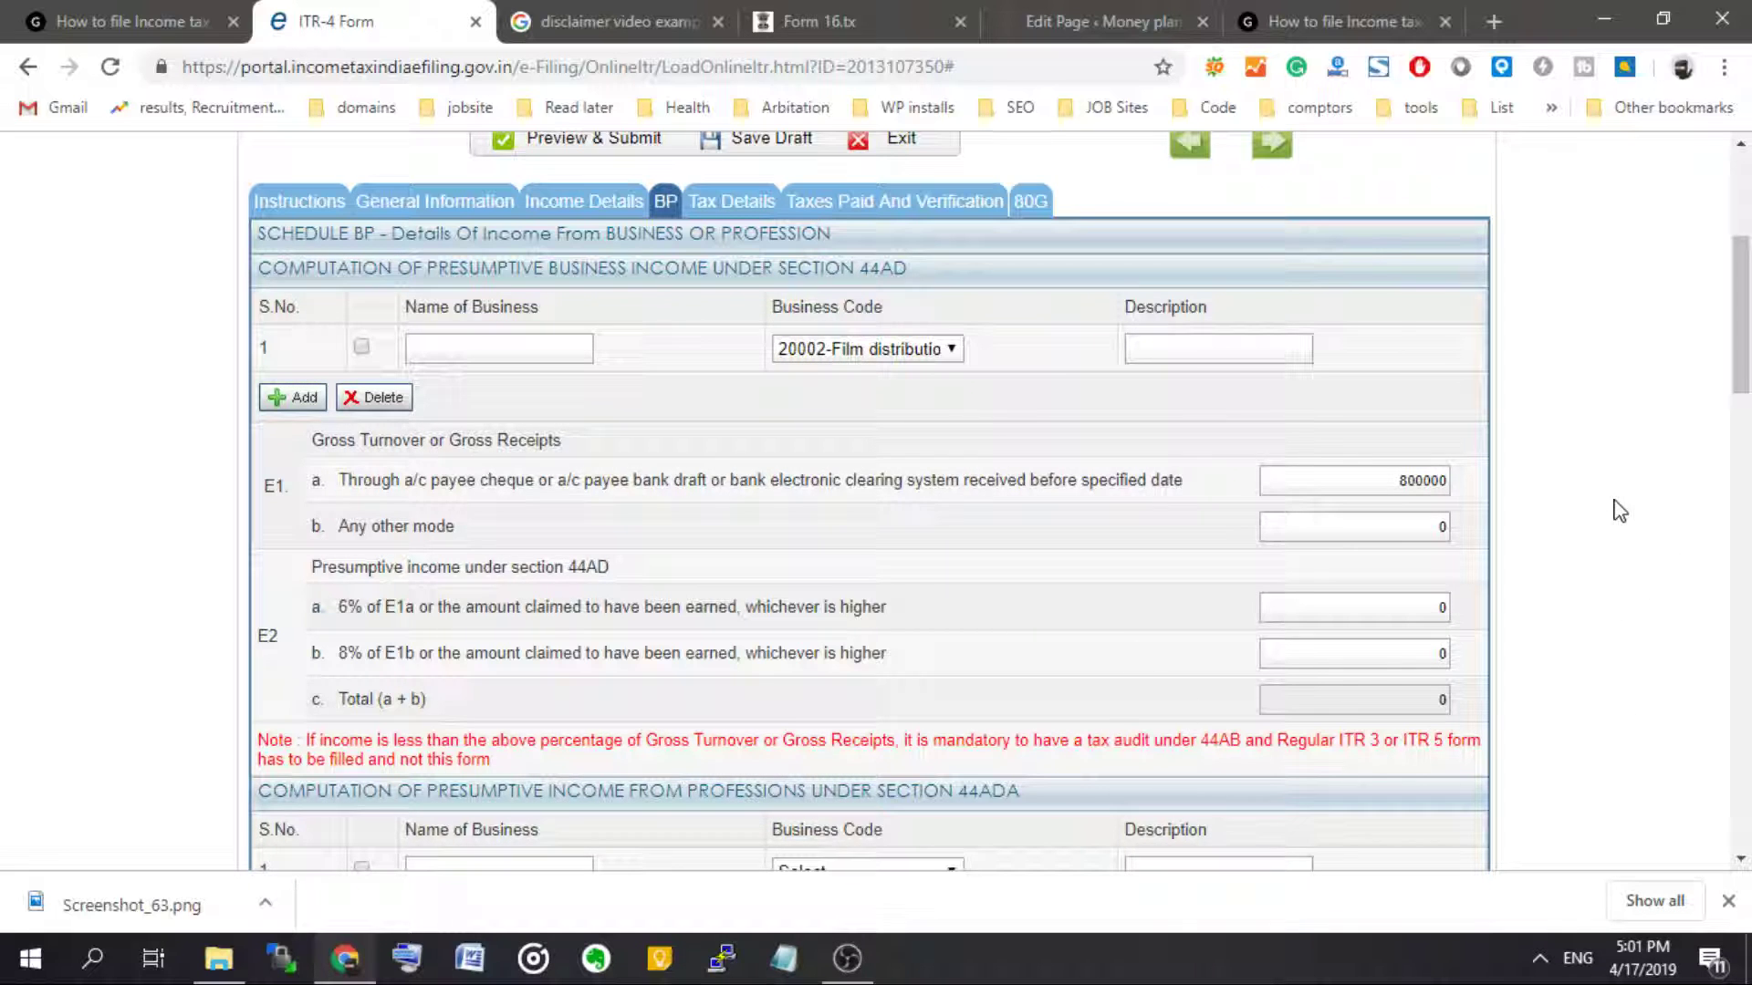
- Compare the E1a turnover with the 6% and 8% presumptive income lines under section 44AD
{"action": "left_click", "coordinate": [1425, 481]}
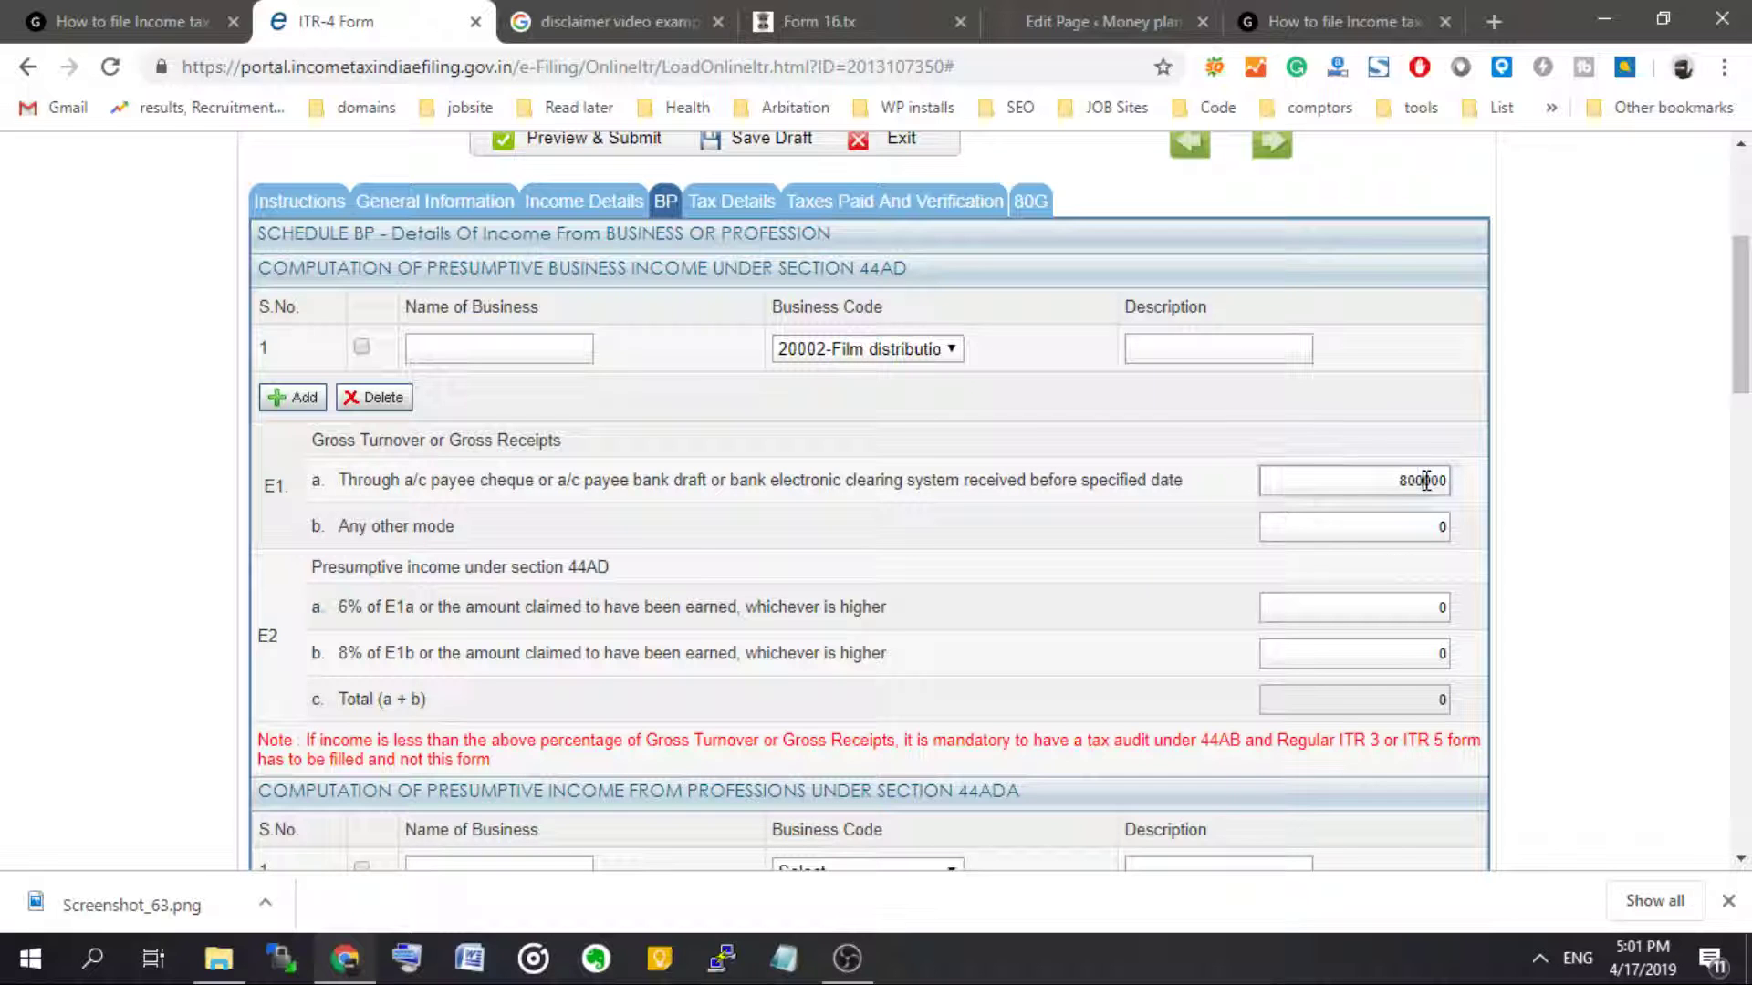
{"action": "double_click", "coordinate": [1425, 480]}
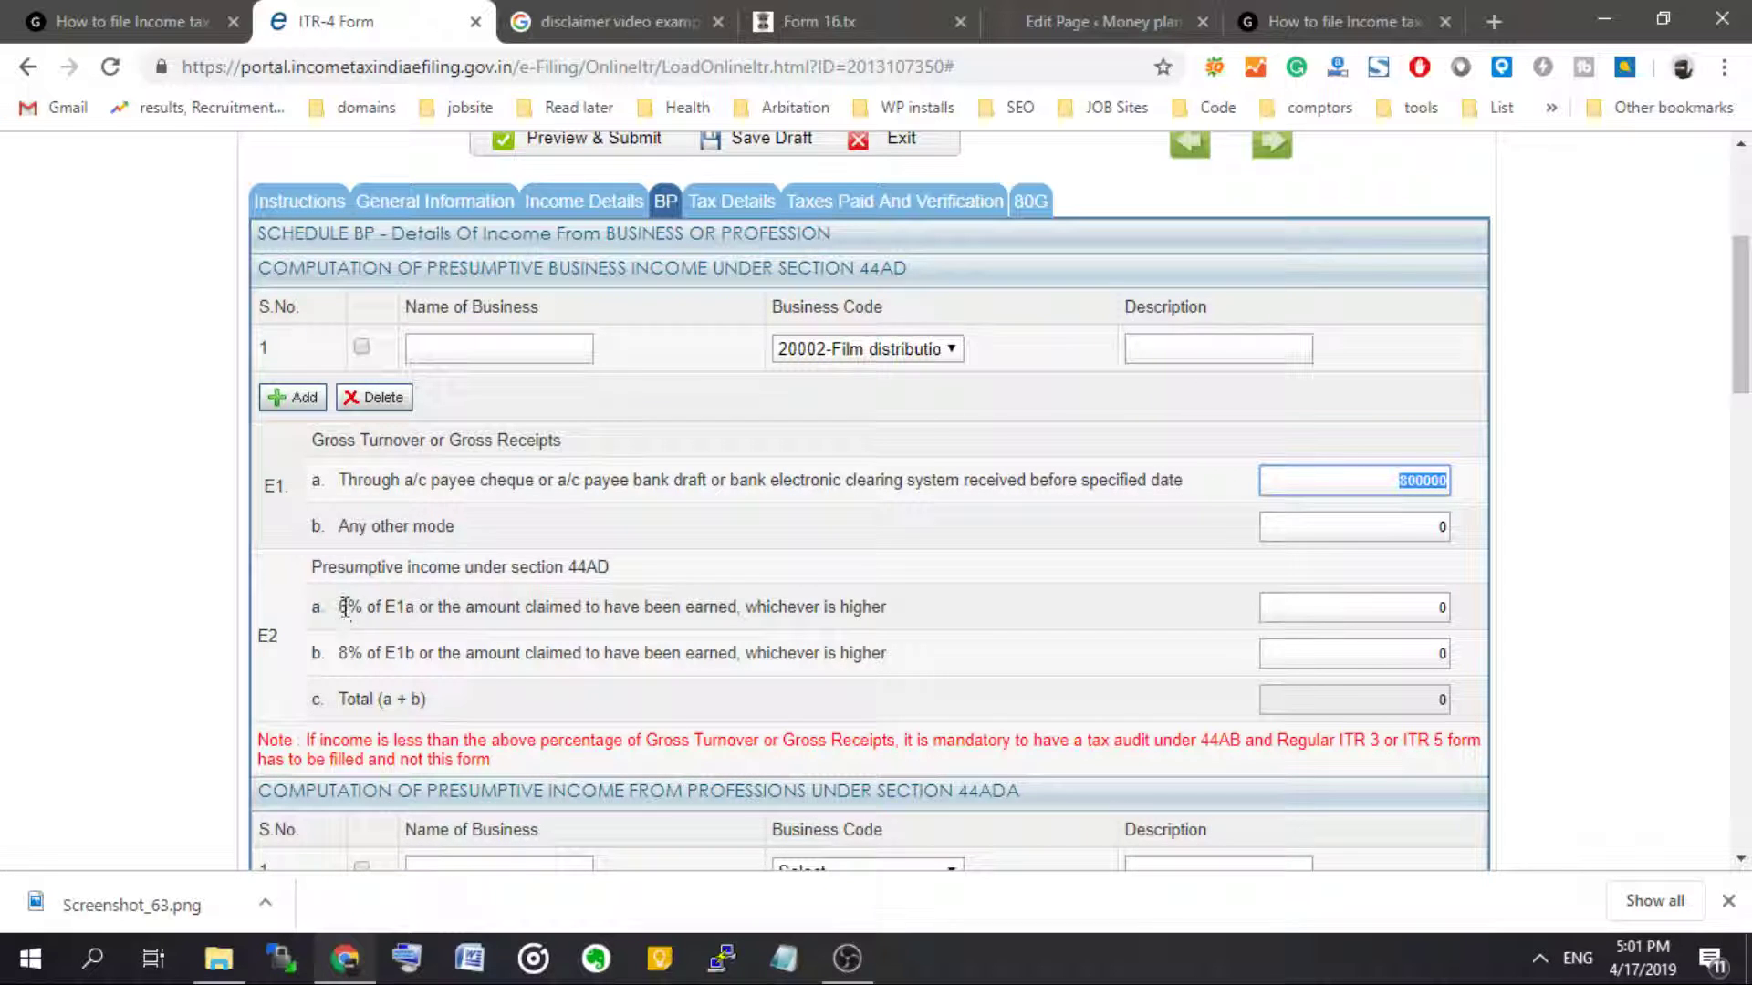
{"action": "left_click", "coordinate": [502, 609]}
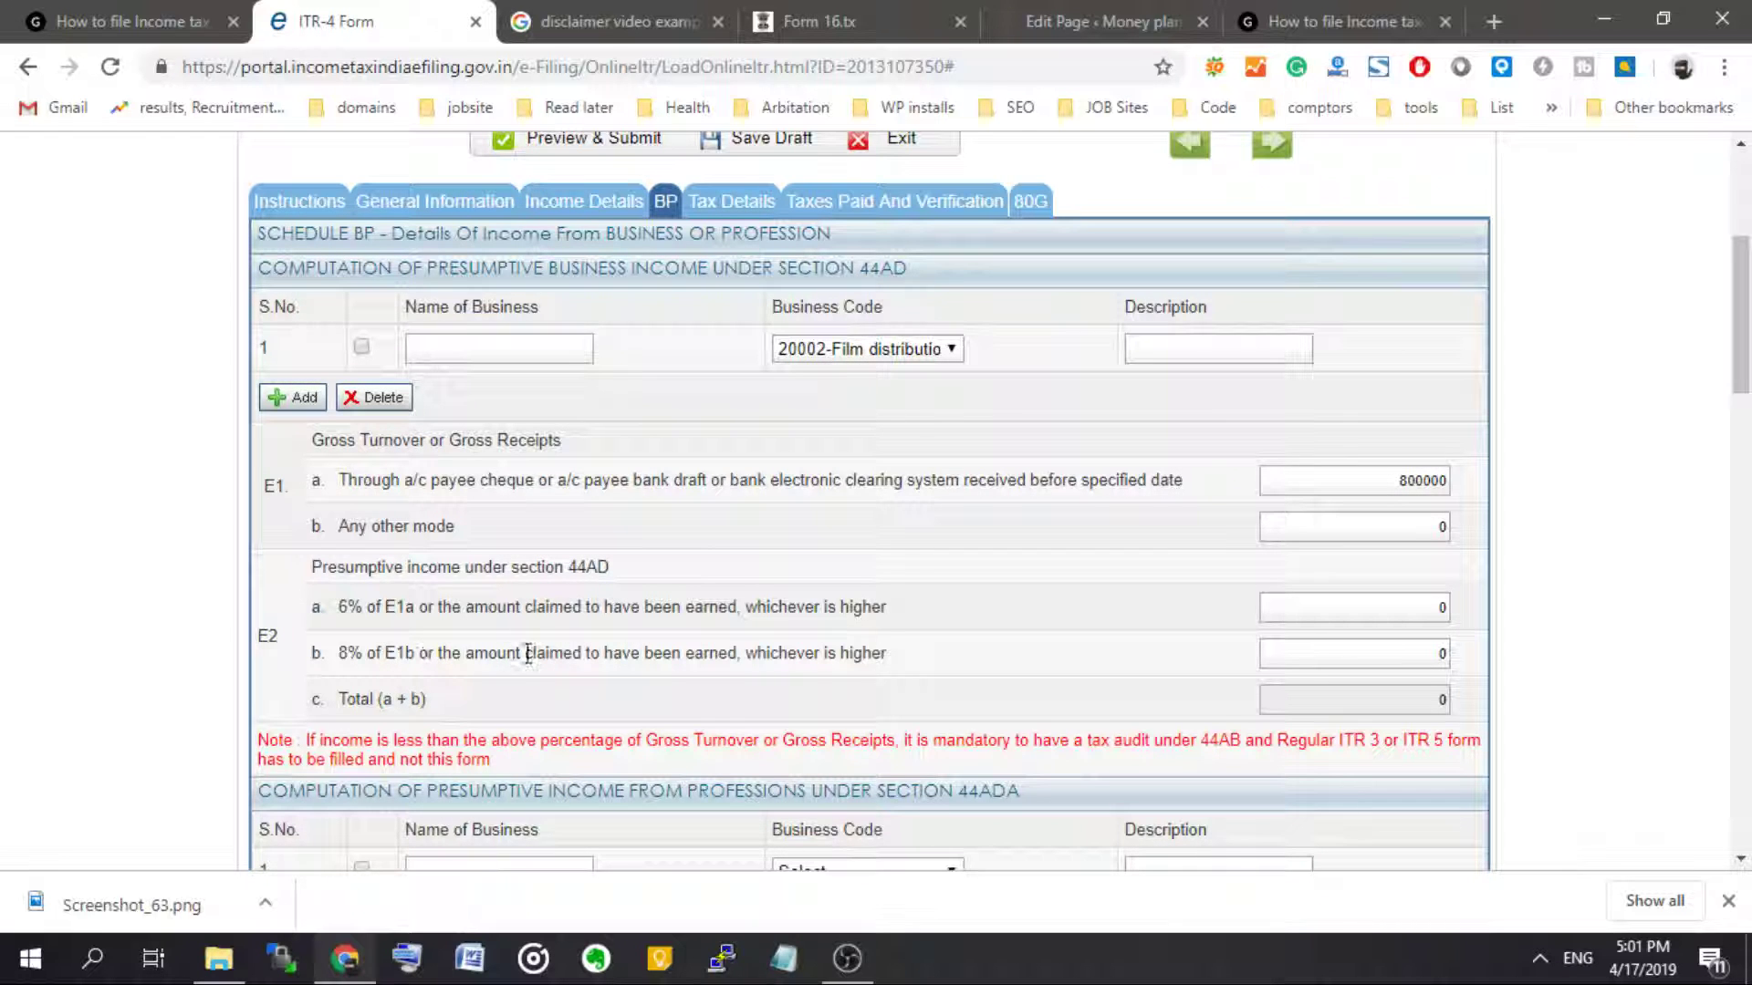
{"action": "left_click", "coordinate": [1372, 655]}
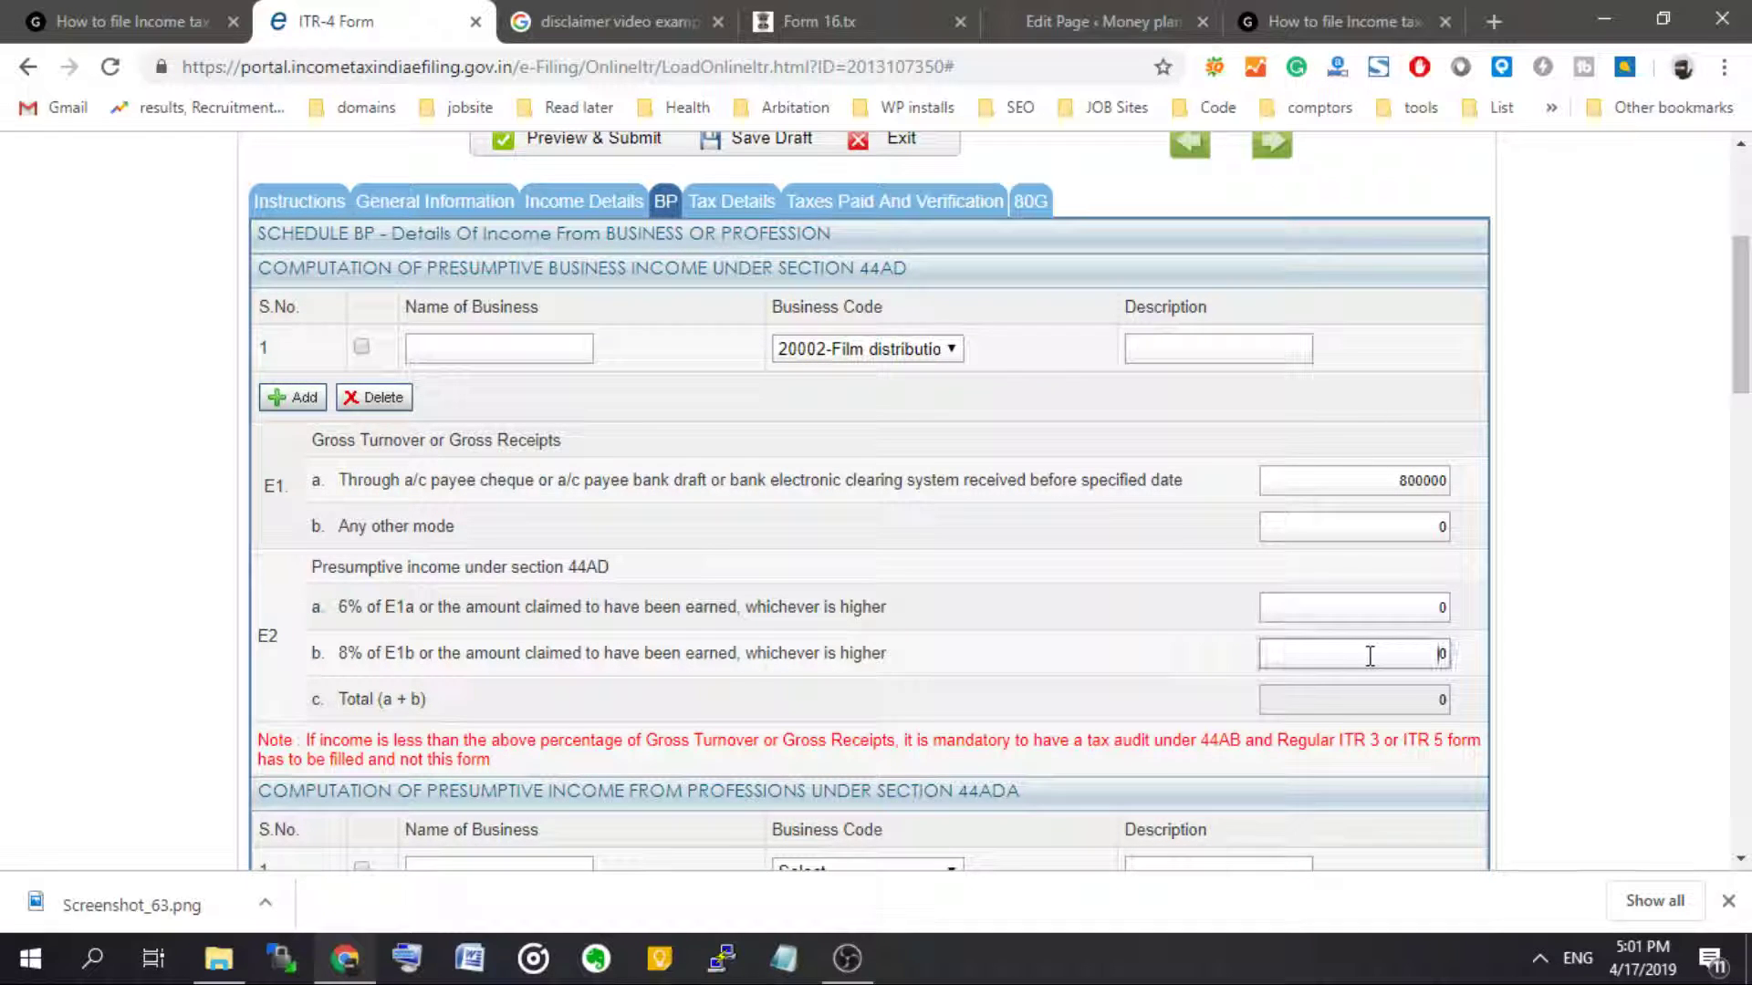
- Calculate 6% of the turnover in the browser's Google search page by multiplying 8000000 by 6 and dividing the product by 100
{"action": "left_click", "coordinate": [1429, 480]}
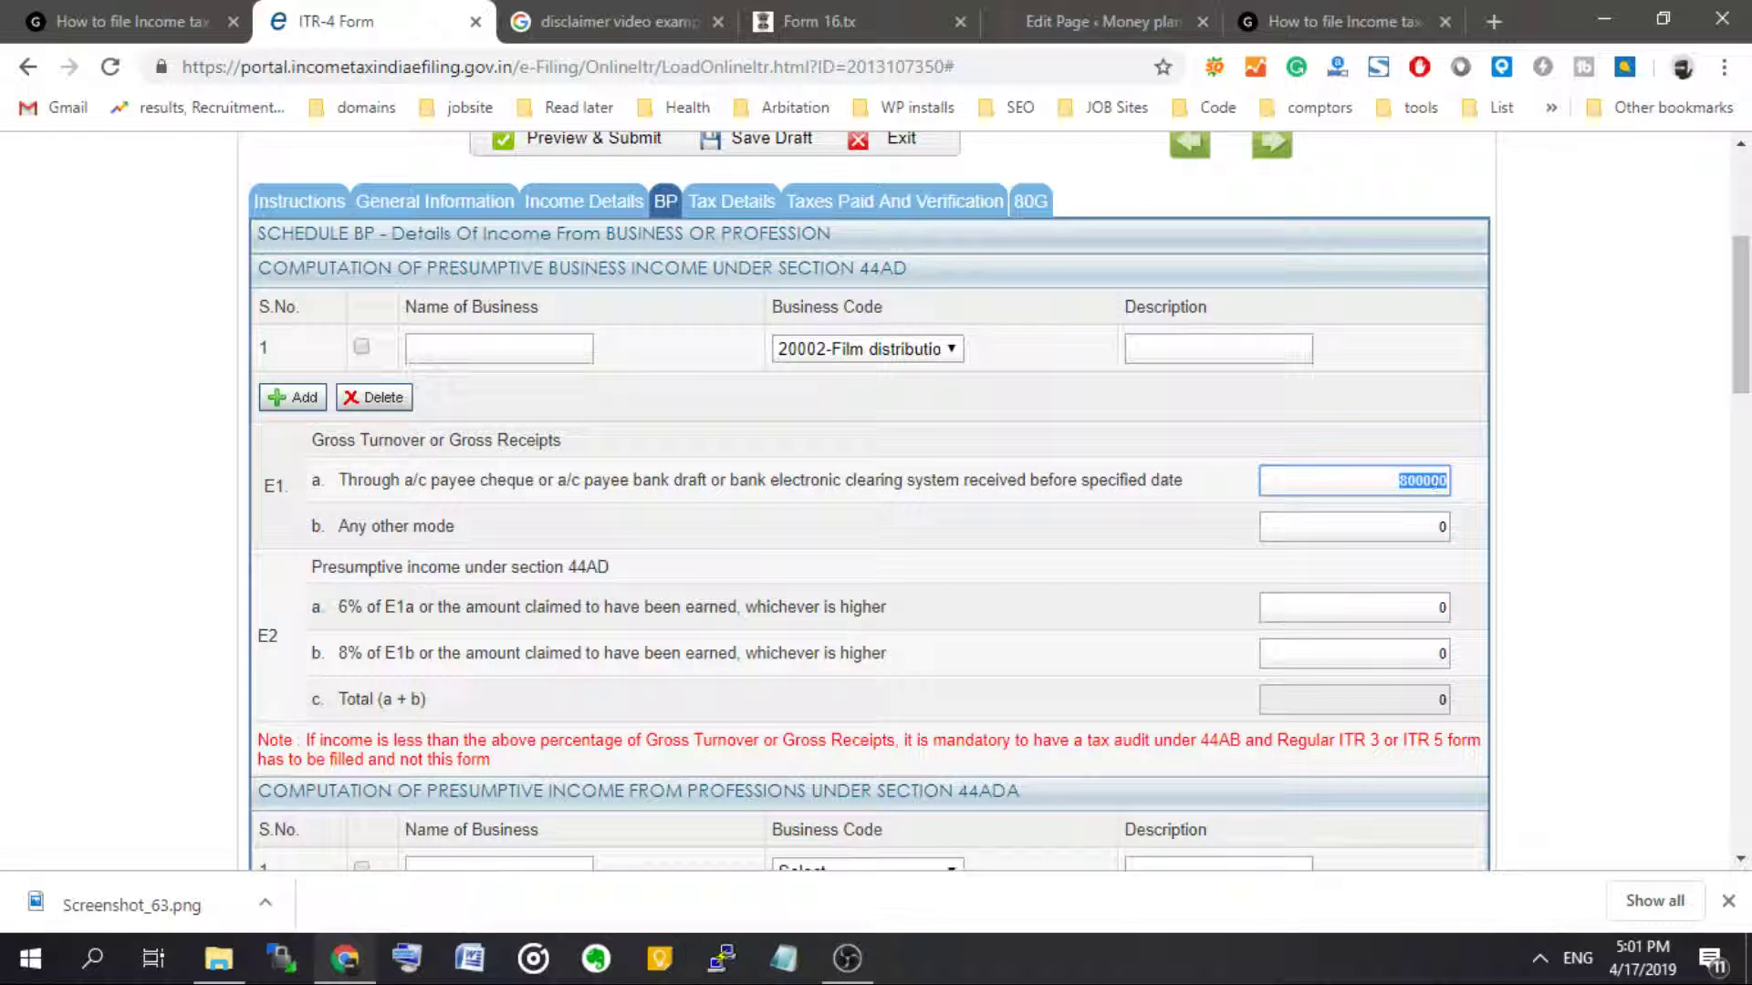
{"action": "left_click", "coordinate": [653, 13]}
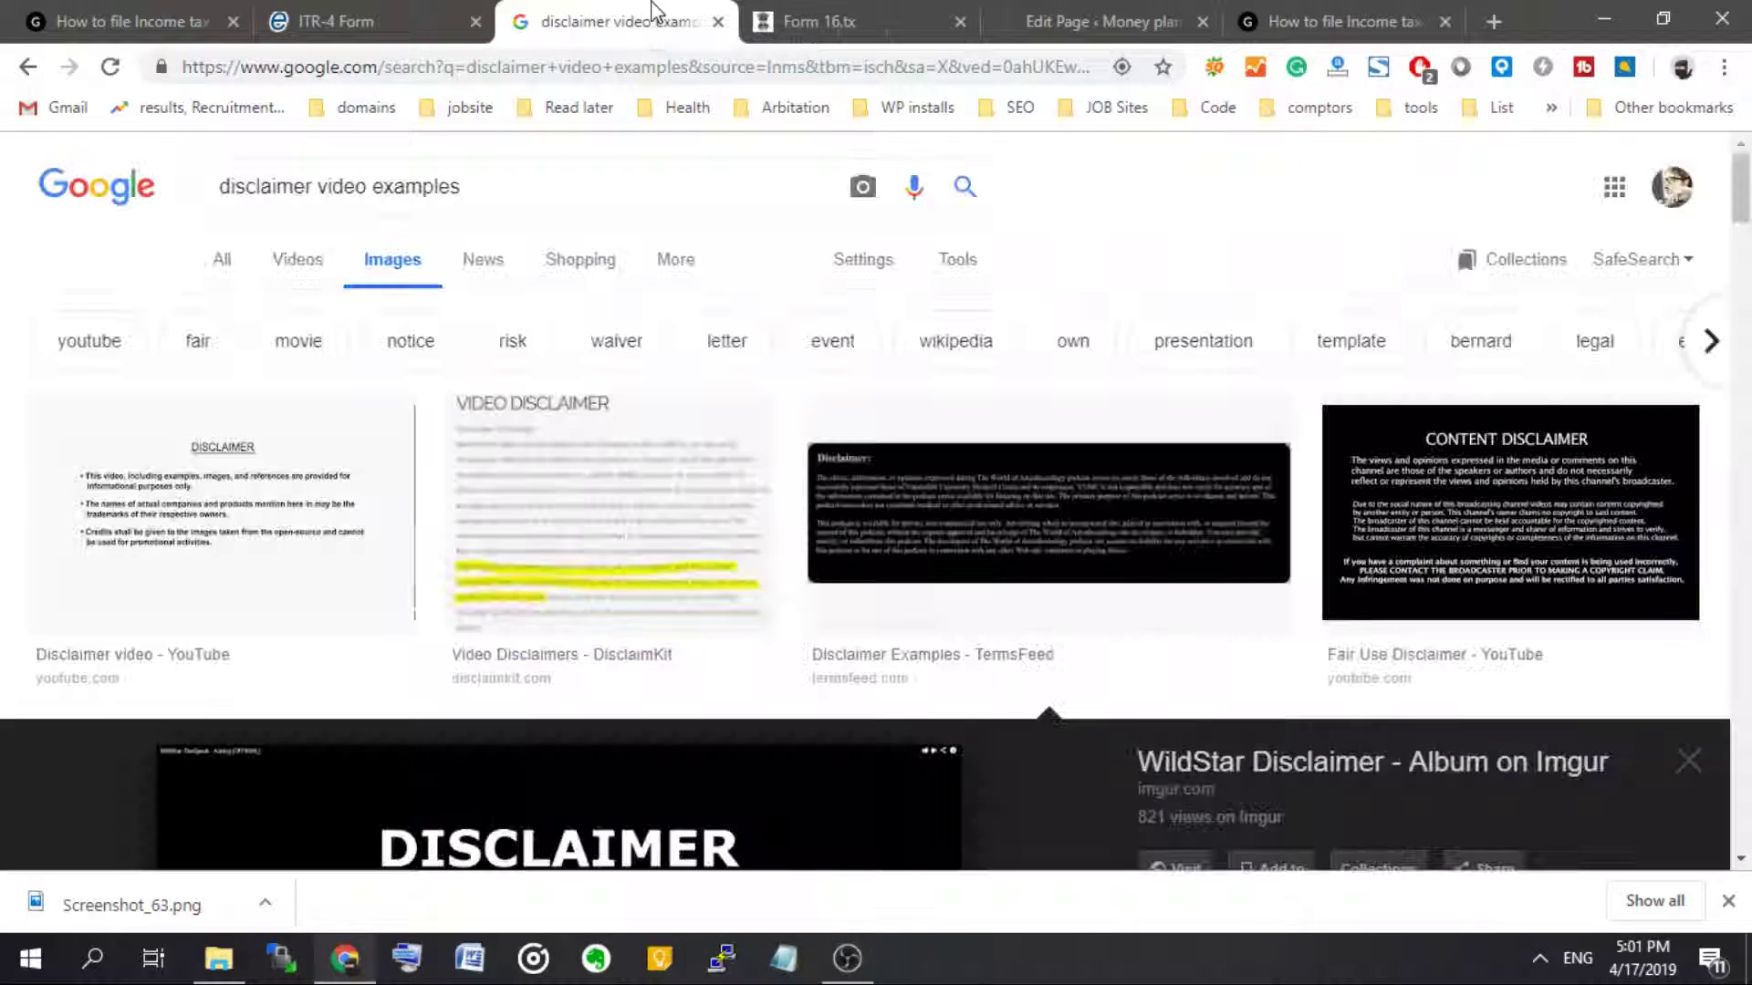
{"action": "scroll", "coordinate": [821, 447], "scroll_direction": "down", "scroll_amount": 7}
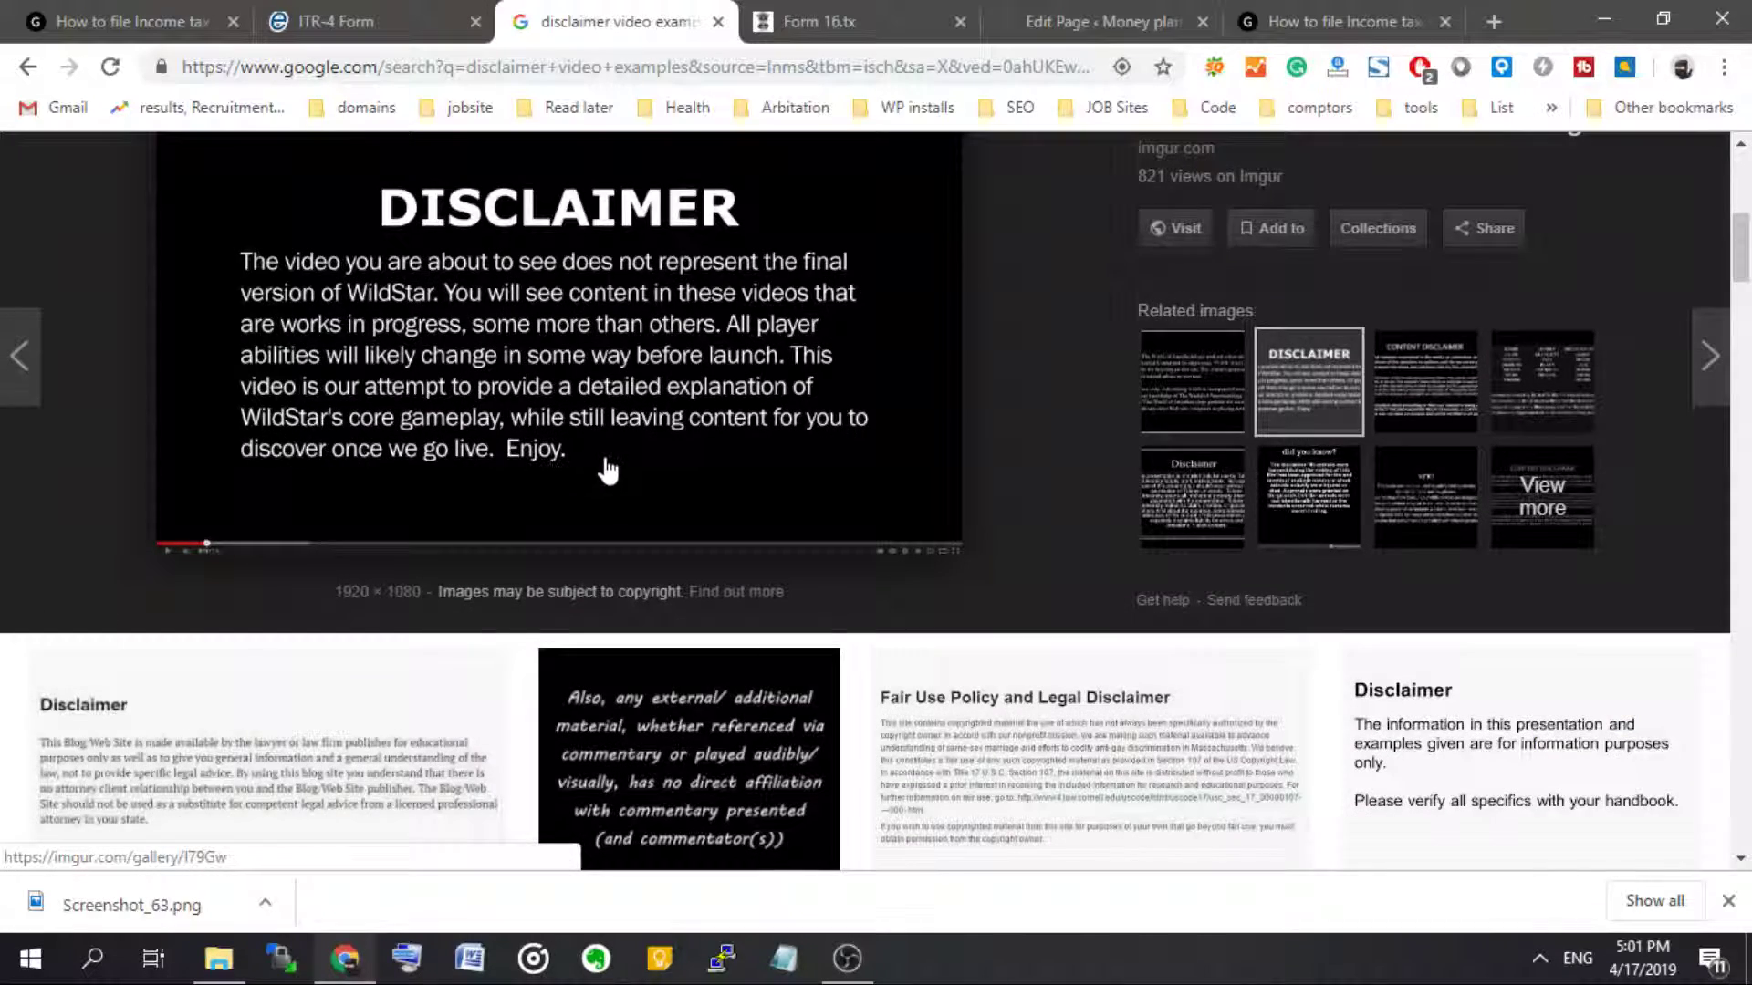
{"action": "scroll", "coordinate": [607, 470], "scroll_direction": "up", "scroll_amount": 6}
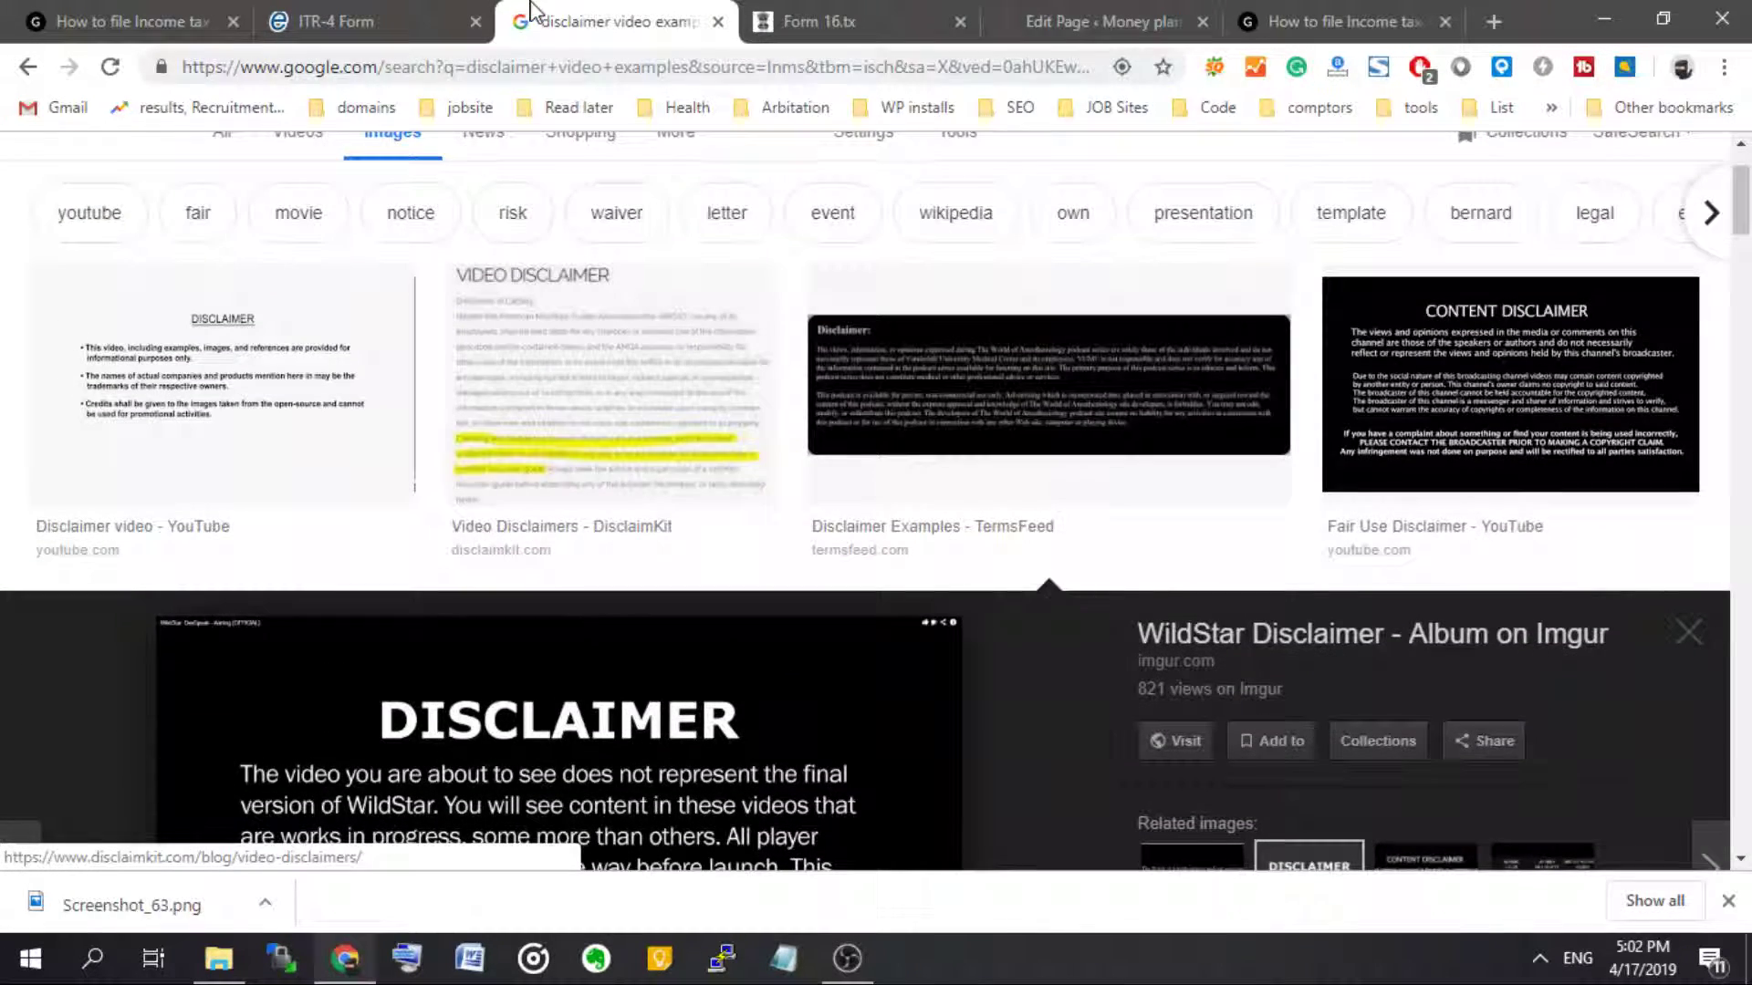
{"action": "left_click", "coordinate": [598, 67]}
{"action": "type", "text": "800"}
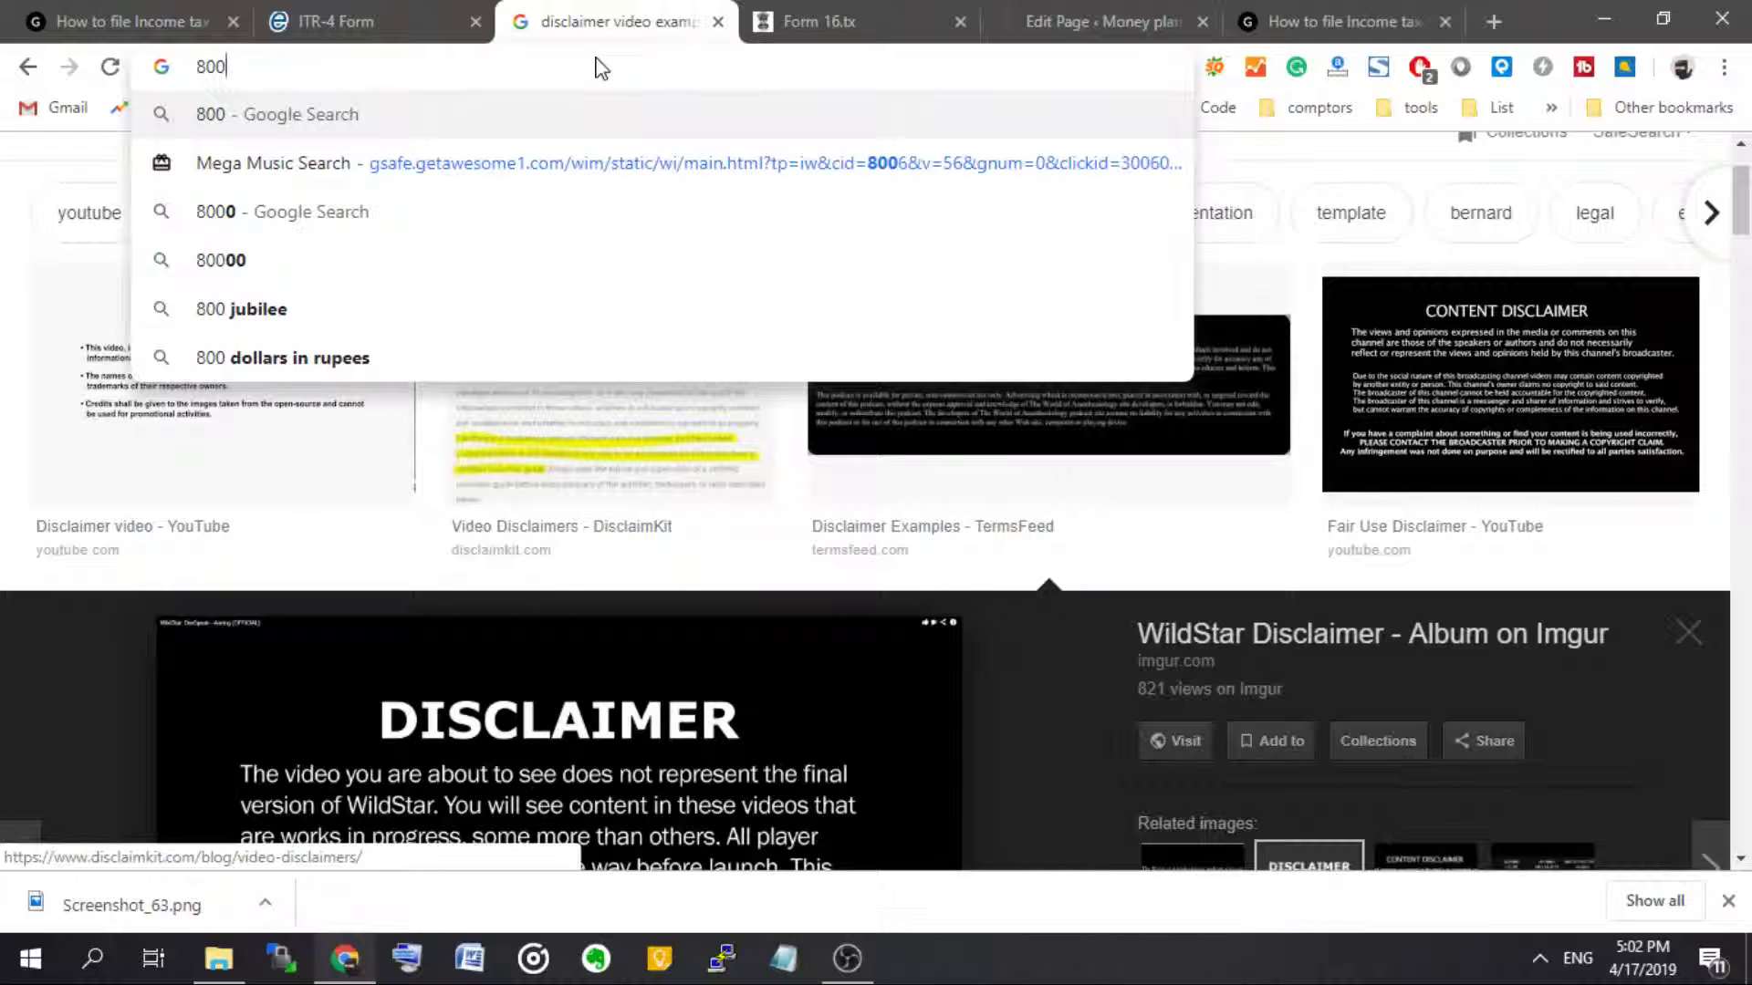
{"action": "type", "text": "000"}
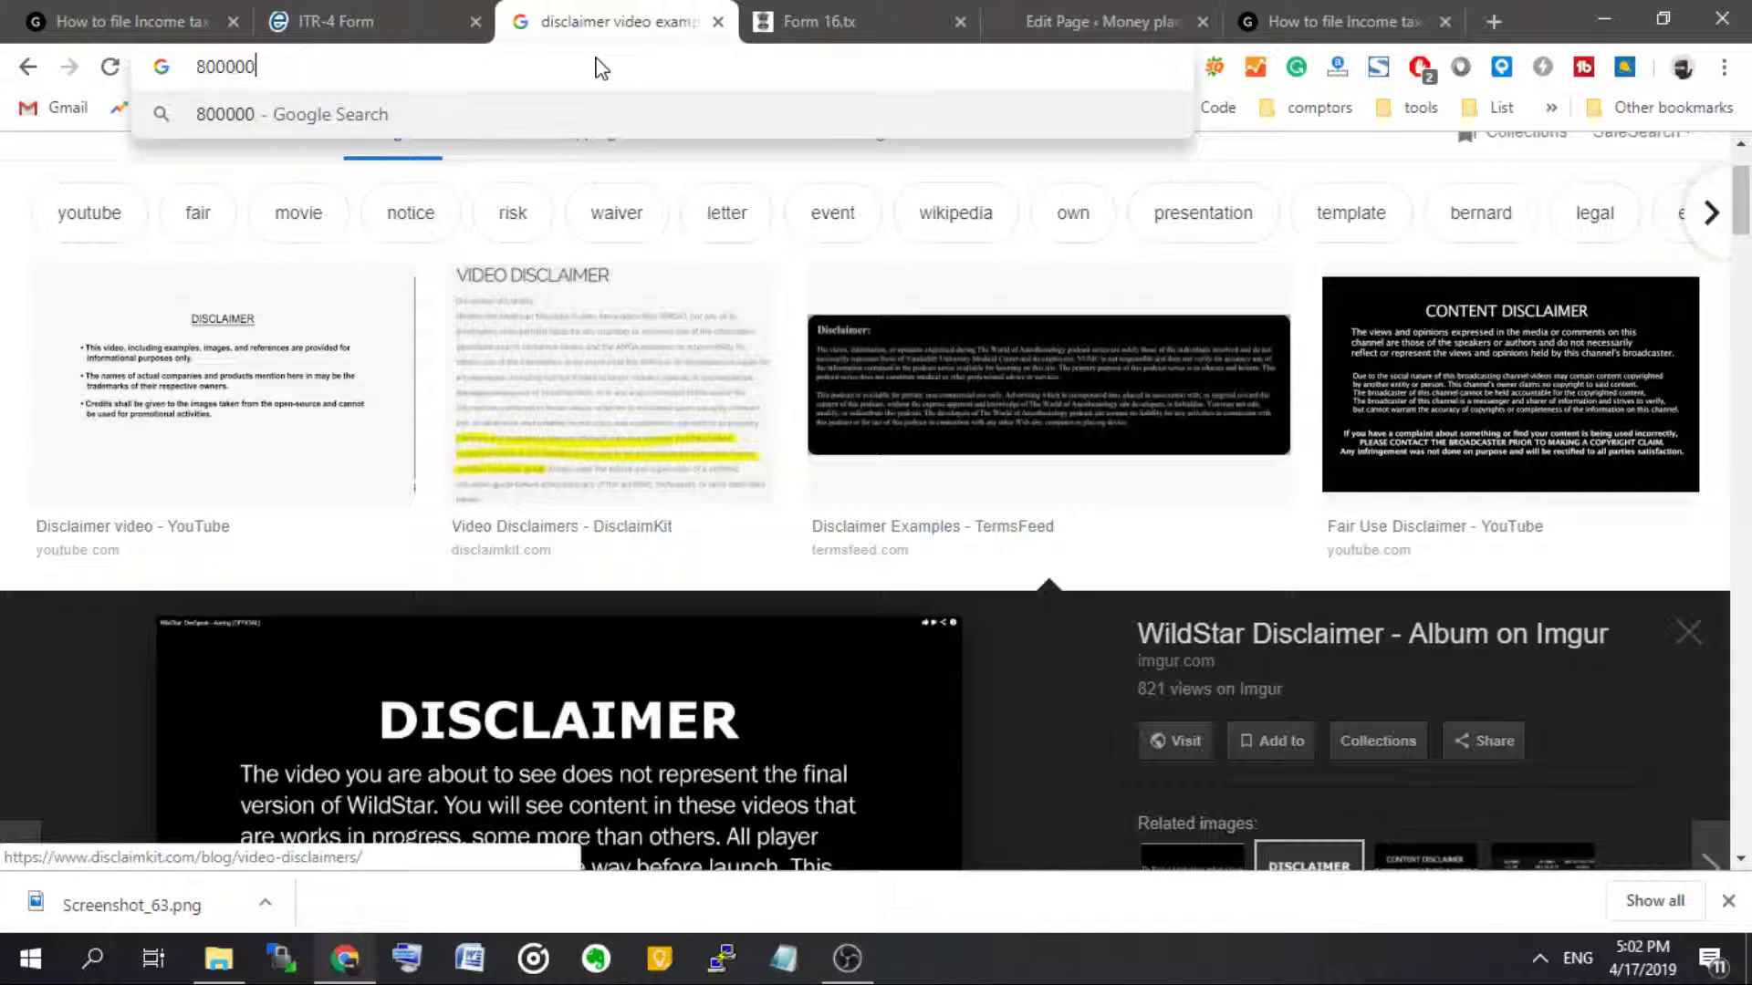
{"action": "type", "text": "0*"}
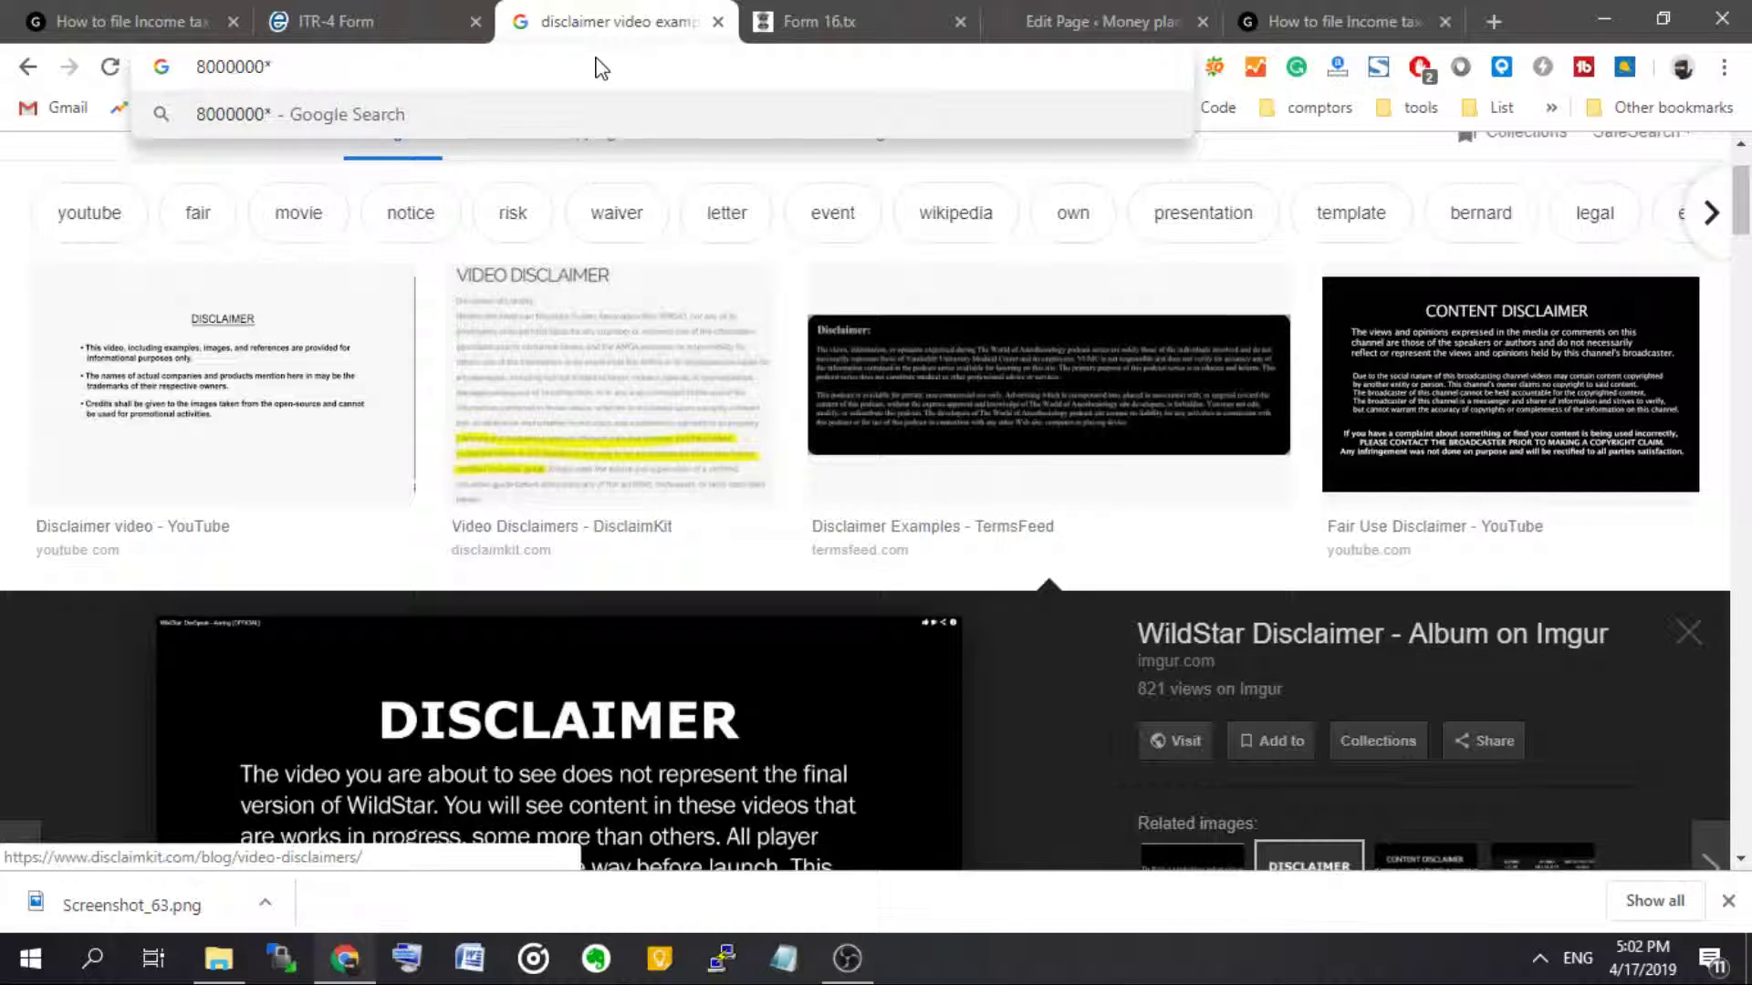
{"action": "type", "text": "6"}
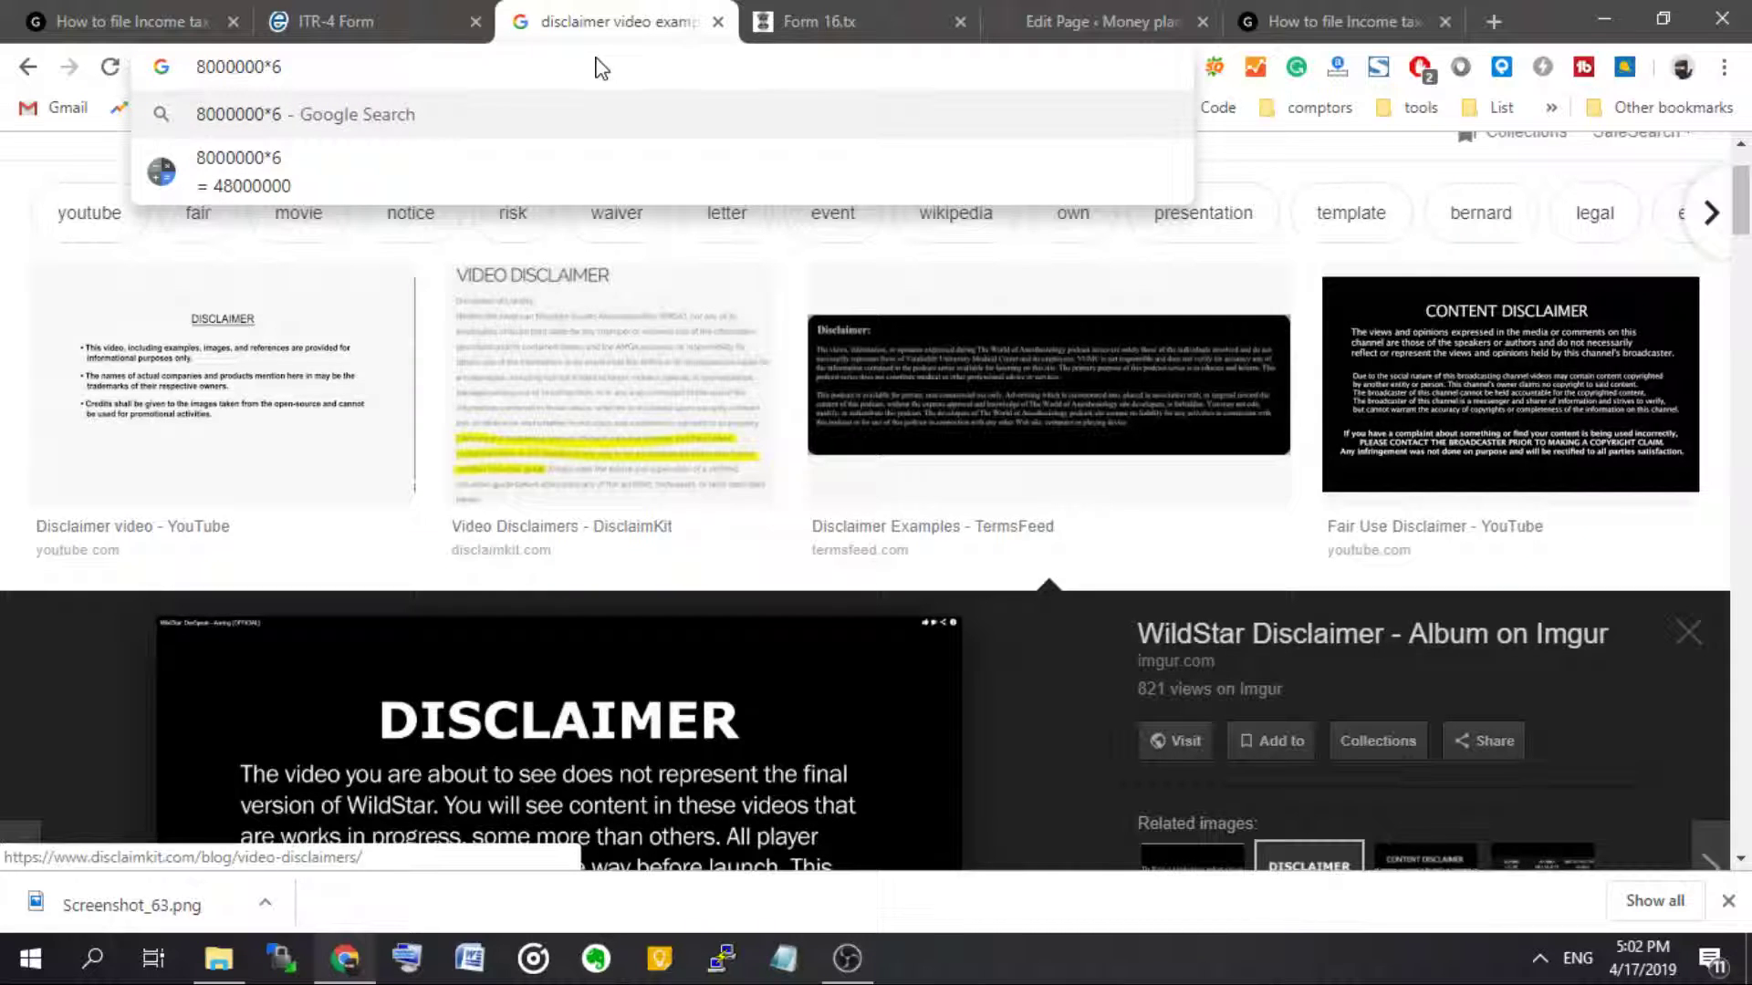
{"action": "key", "text": "Down"}
{"action": "type", "text": "/100"}
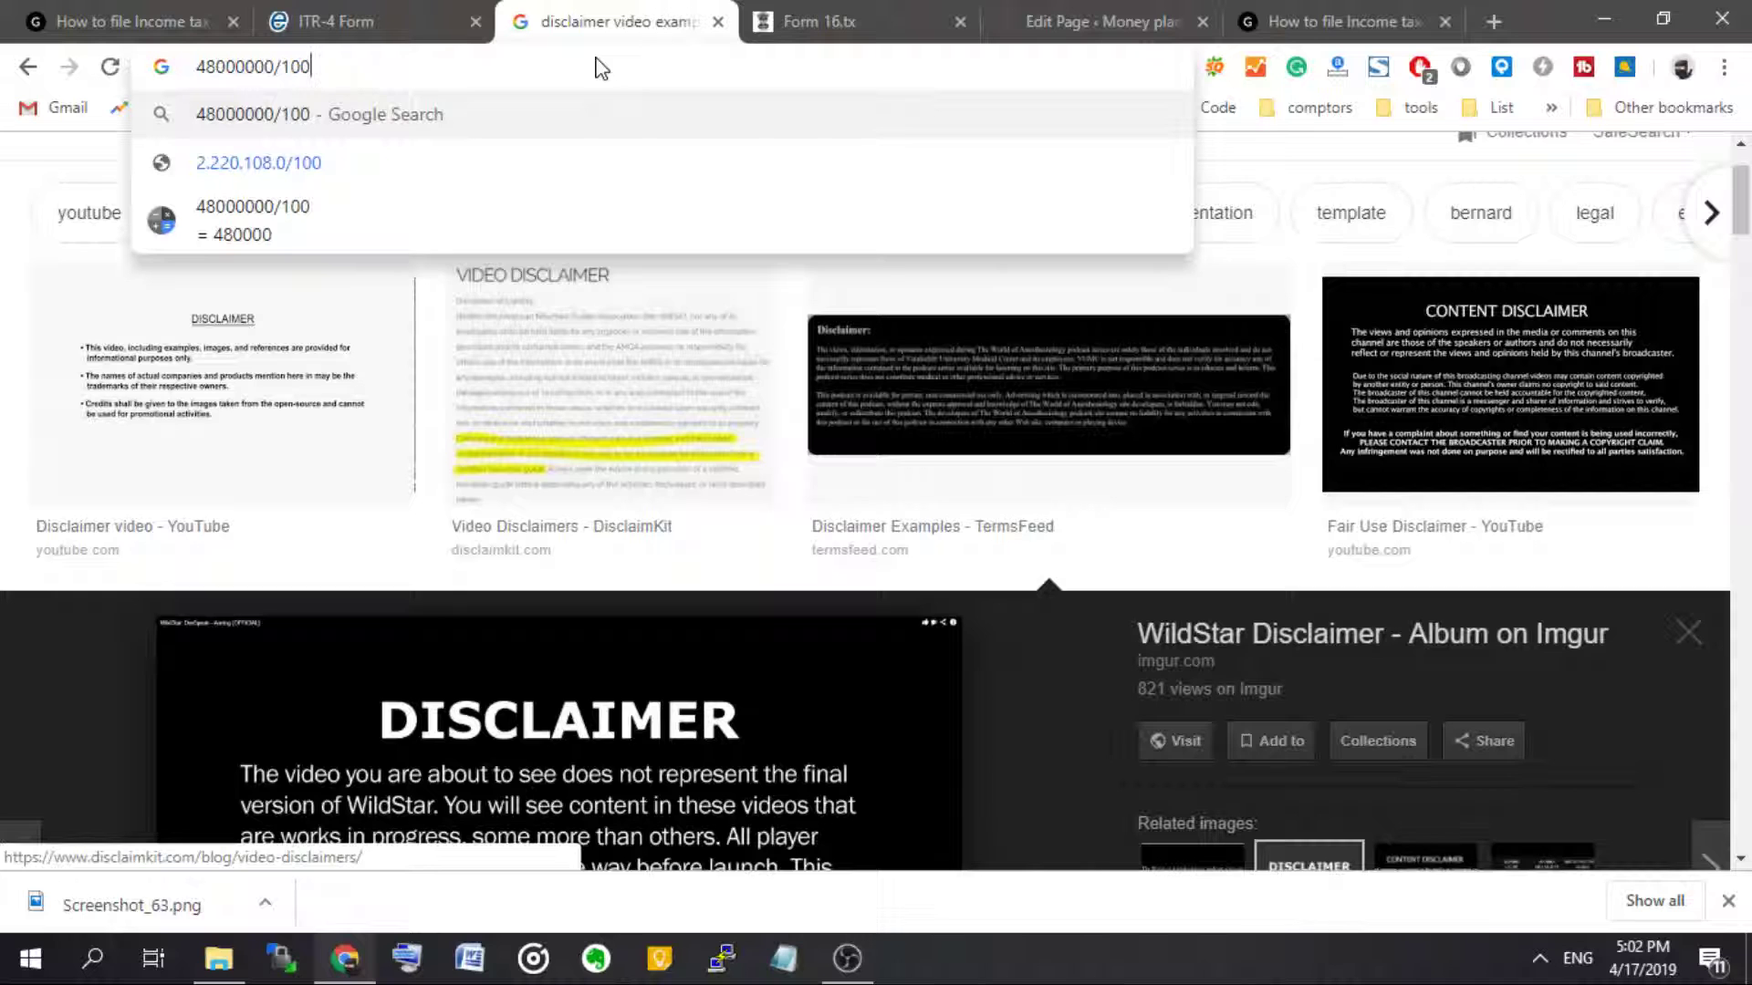
- Set the 6% presumptive income (E2a) under section 44AD in Schedule BP of the ITR-4 form to 480000
{"action": "left_click", "coordinate": [333, 21]}
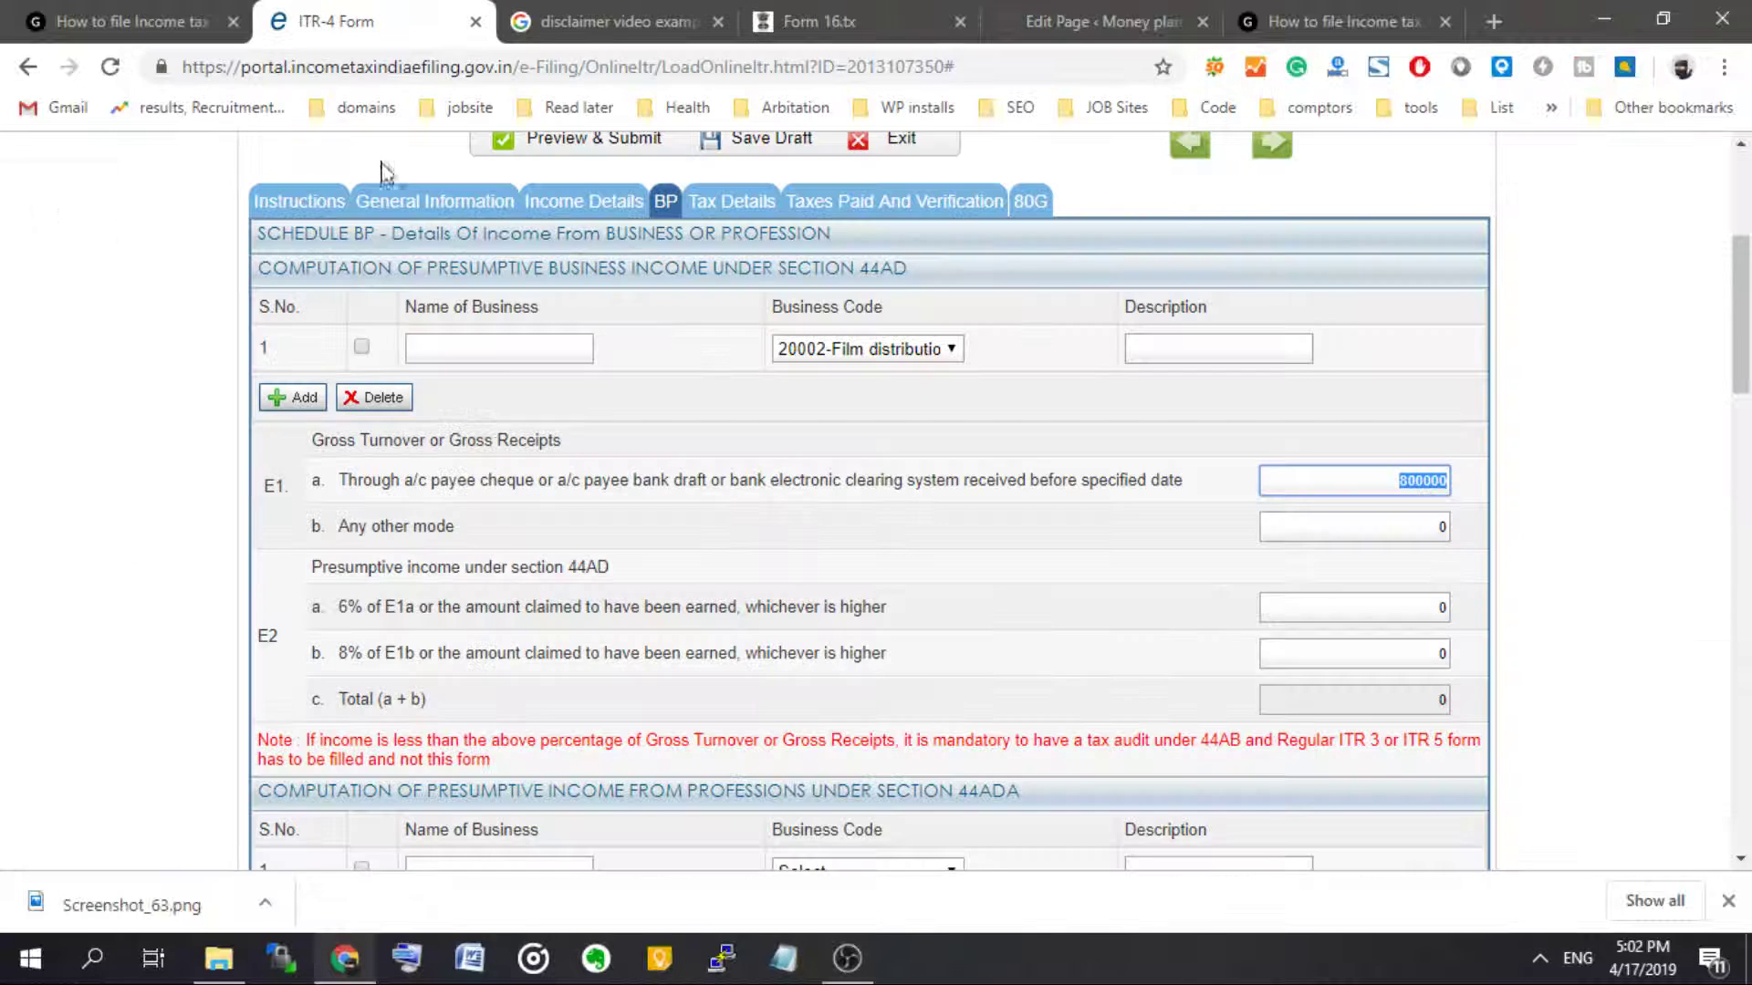
{"action": "left_click", "coordinate": [1335, 607]}
{"action": "type", "text": "48"}
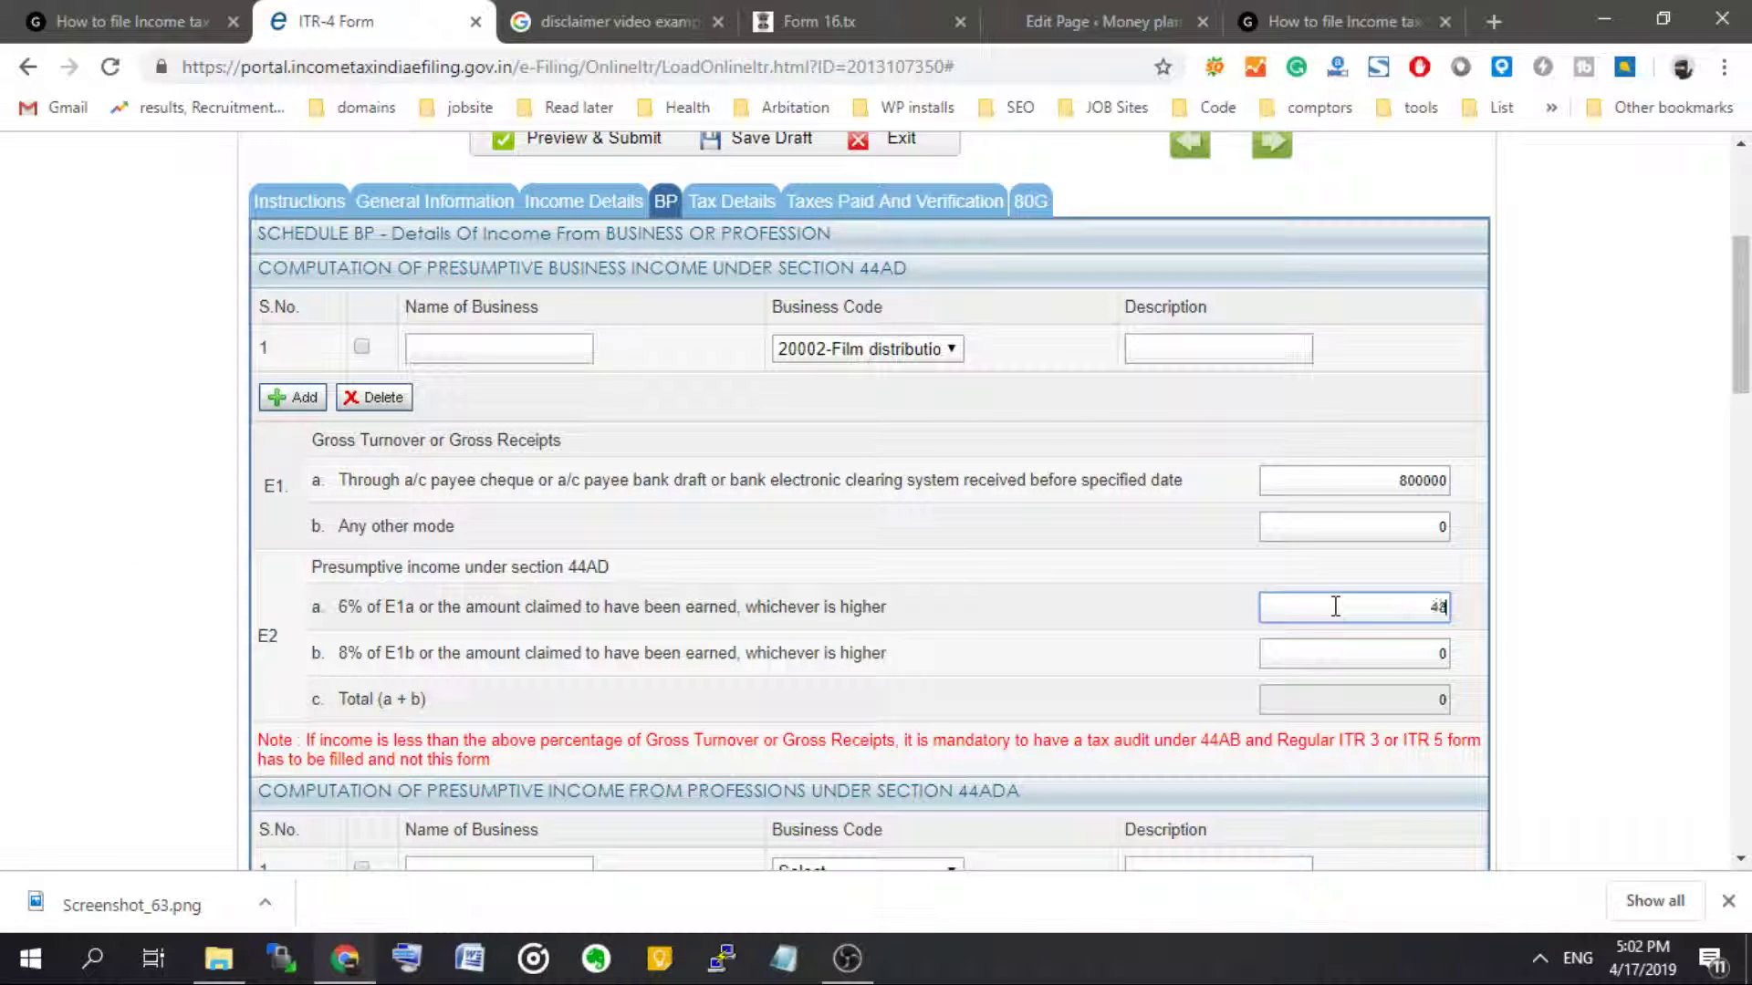
{"action": "type", "text": "0000"}
{"action": "left_click", "coordinate": [1533, 639]}
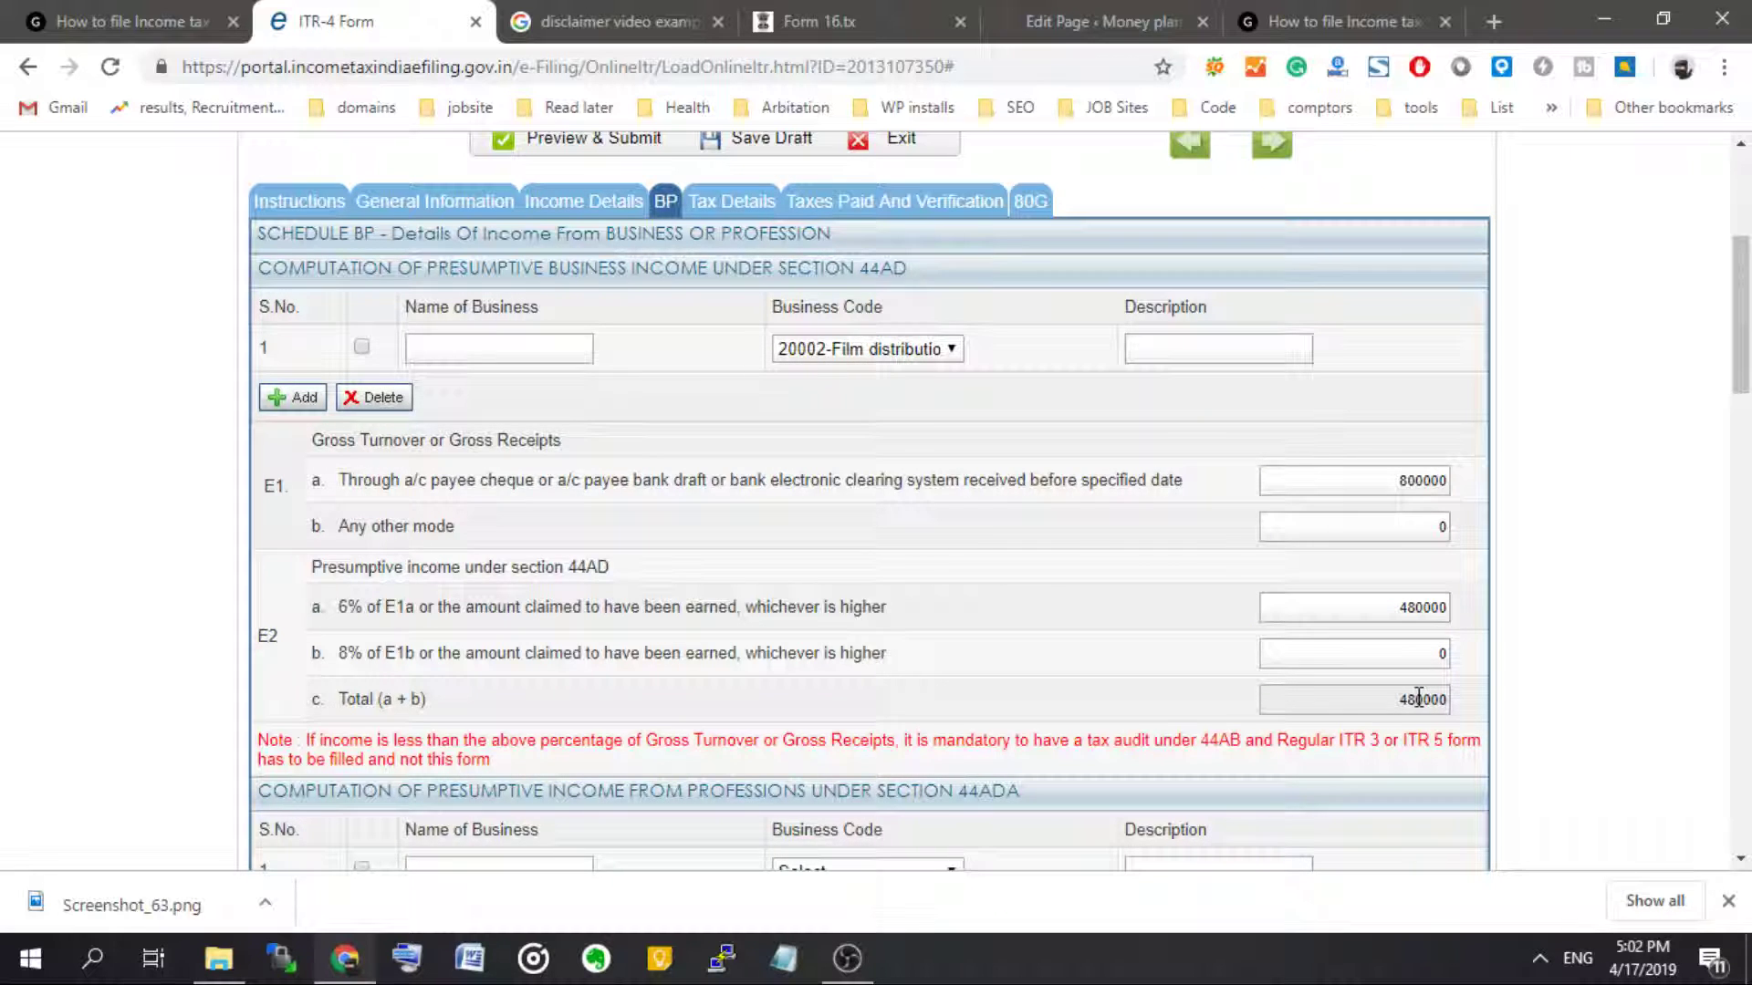
- Examine the business income (B1), the deductions and the Part D tax computation in Income Details
{"action": "scroll", "coordinate": [1582, 624], "scroll_direction": "down", "scroll_amount": 1}
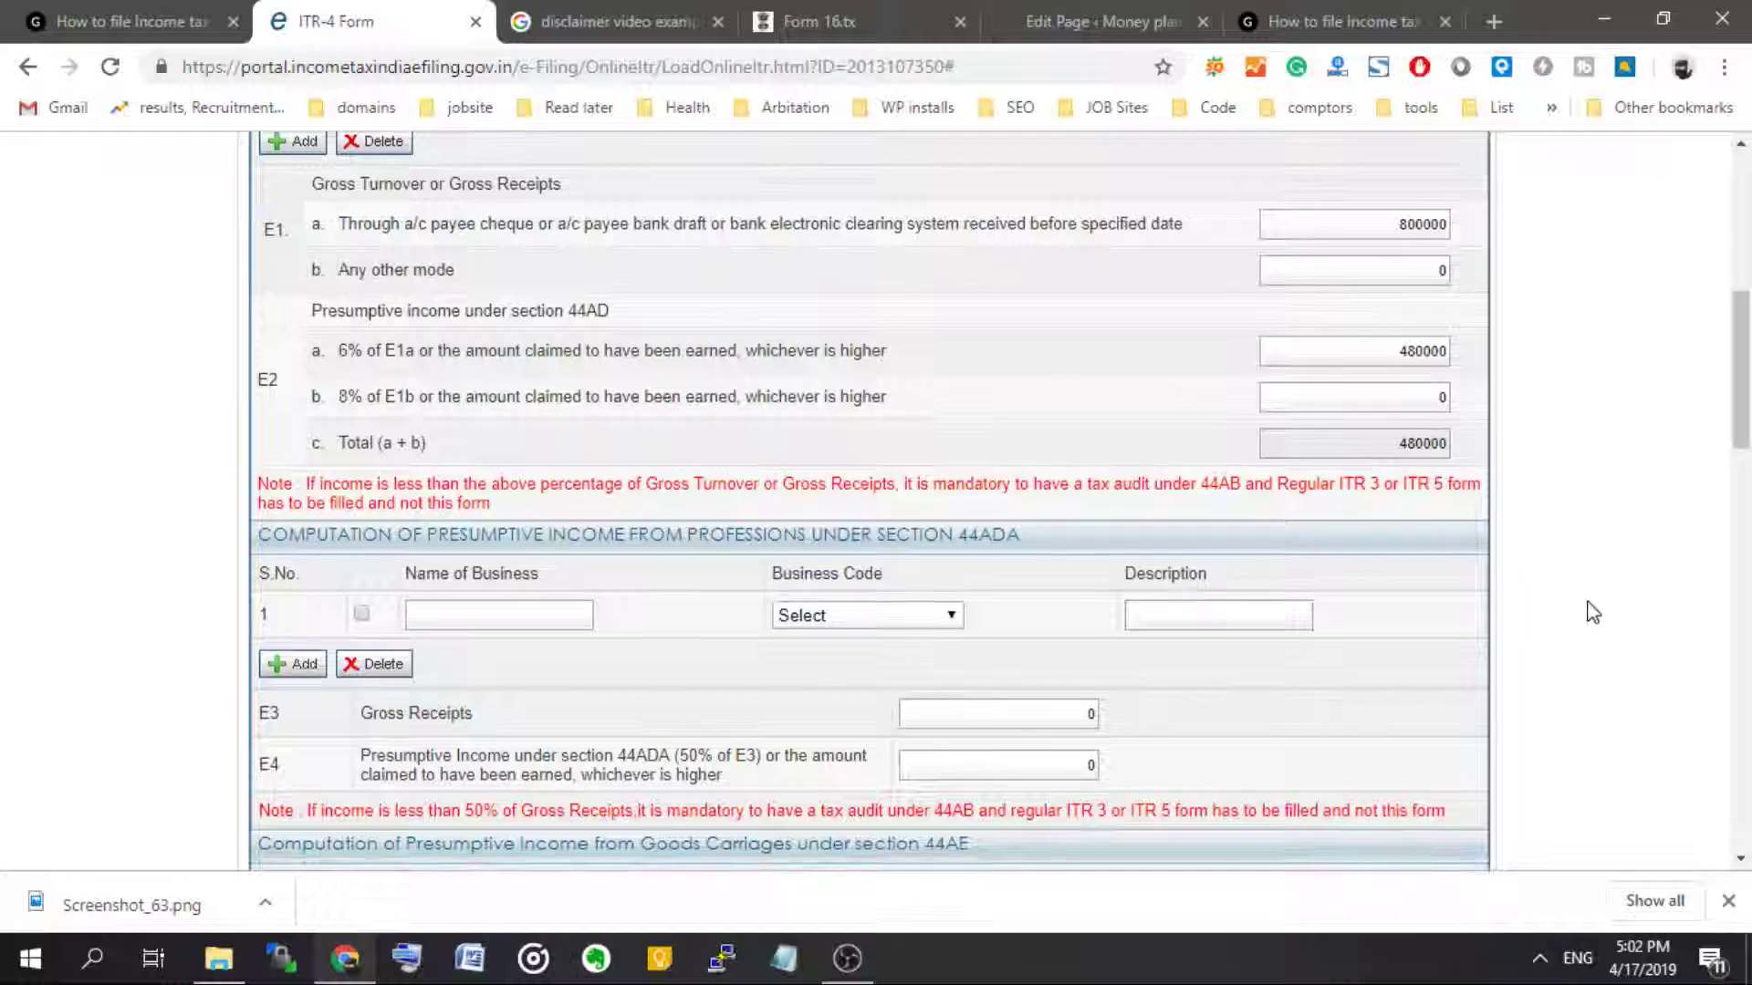
{"action": "scroll", "coordinate": [1592, 613], "scroll_direction": "up", "scroll_amount": 4}
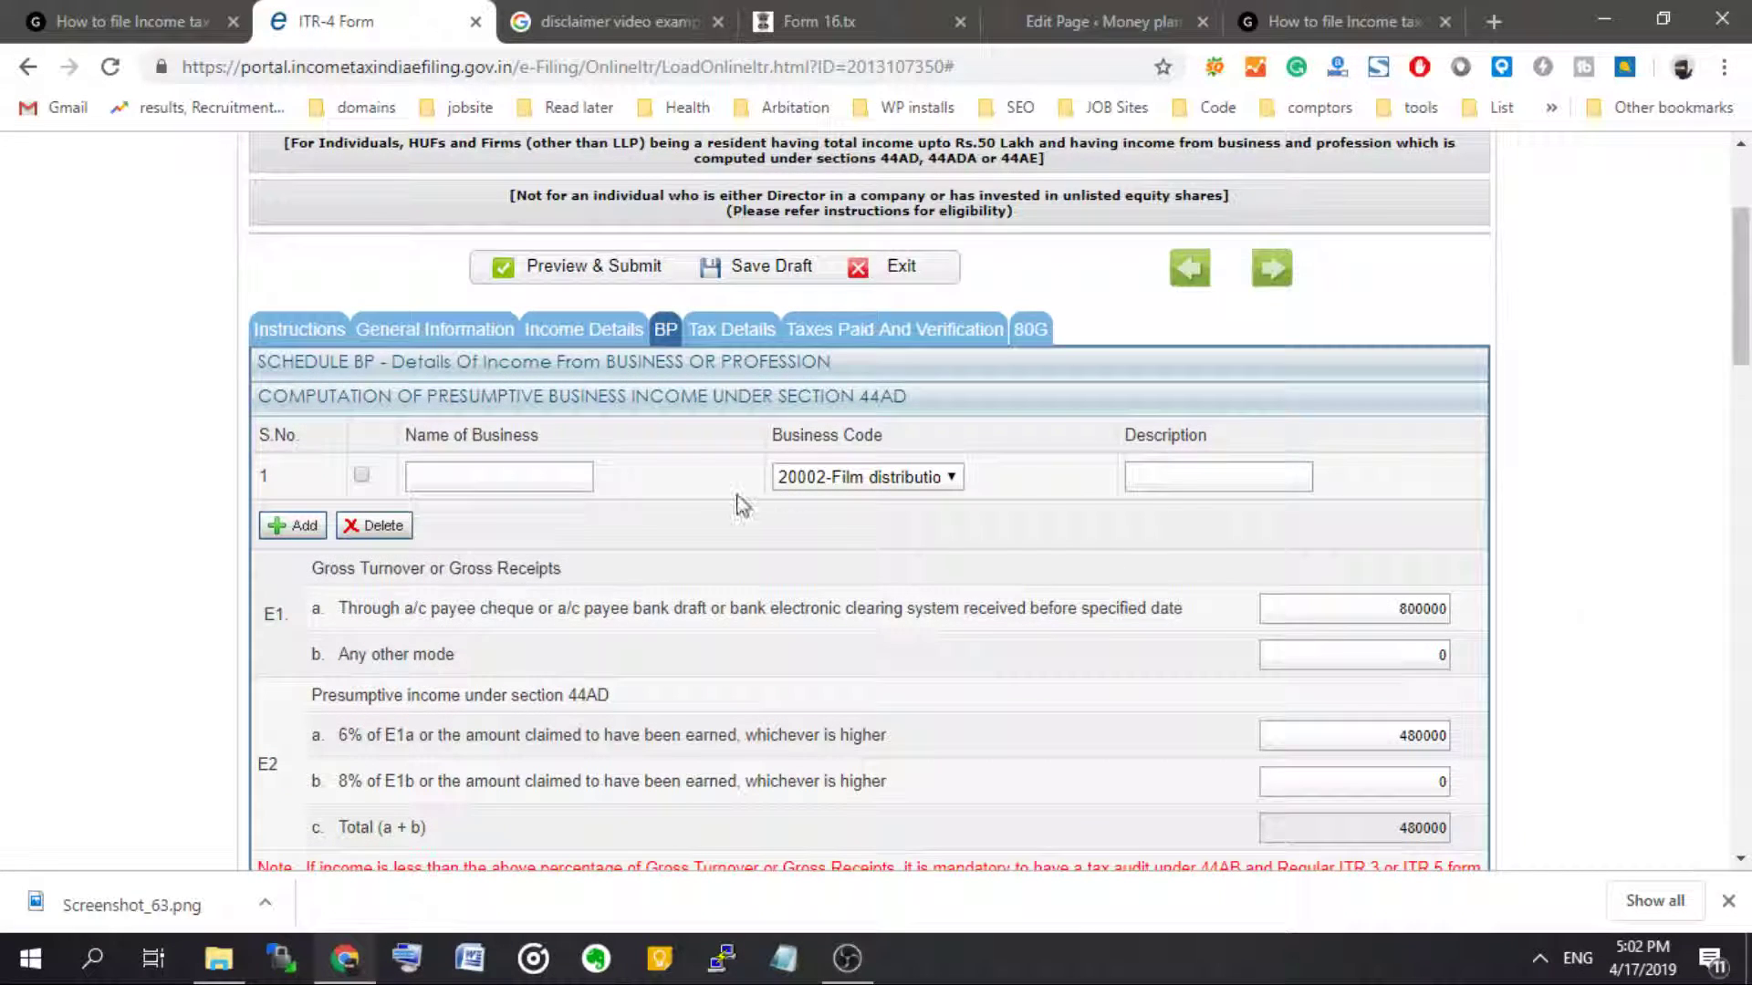
{"action": "left_click", "coordinate": [596, 333]}
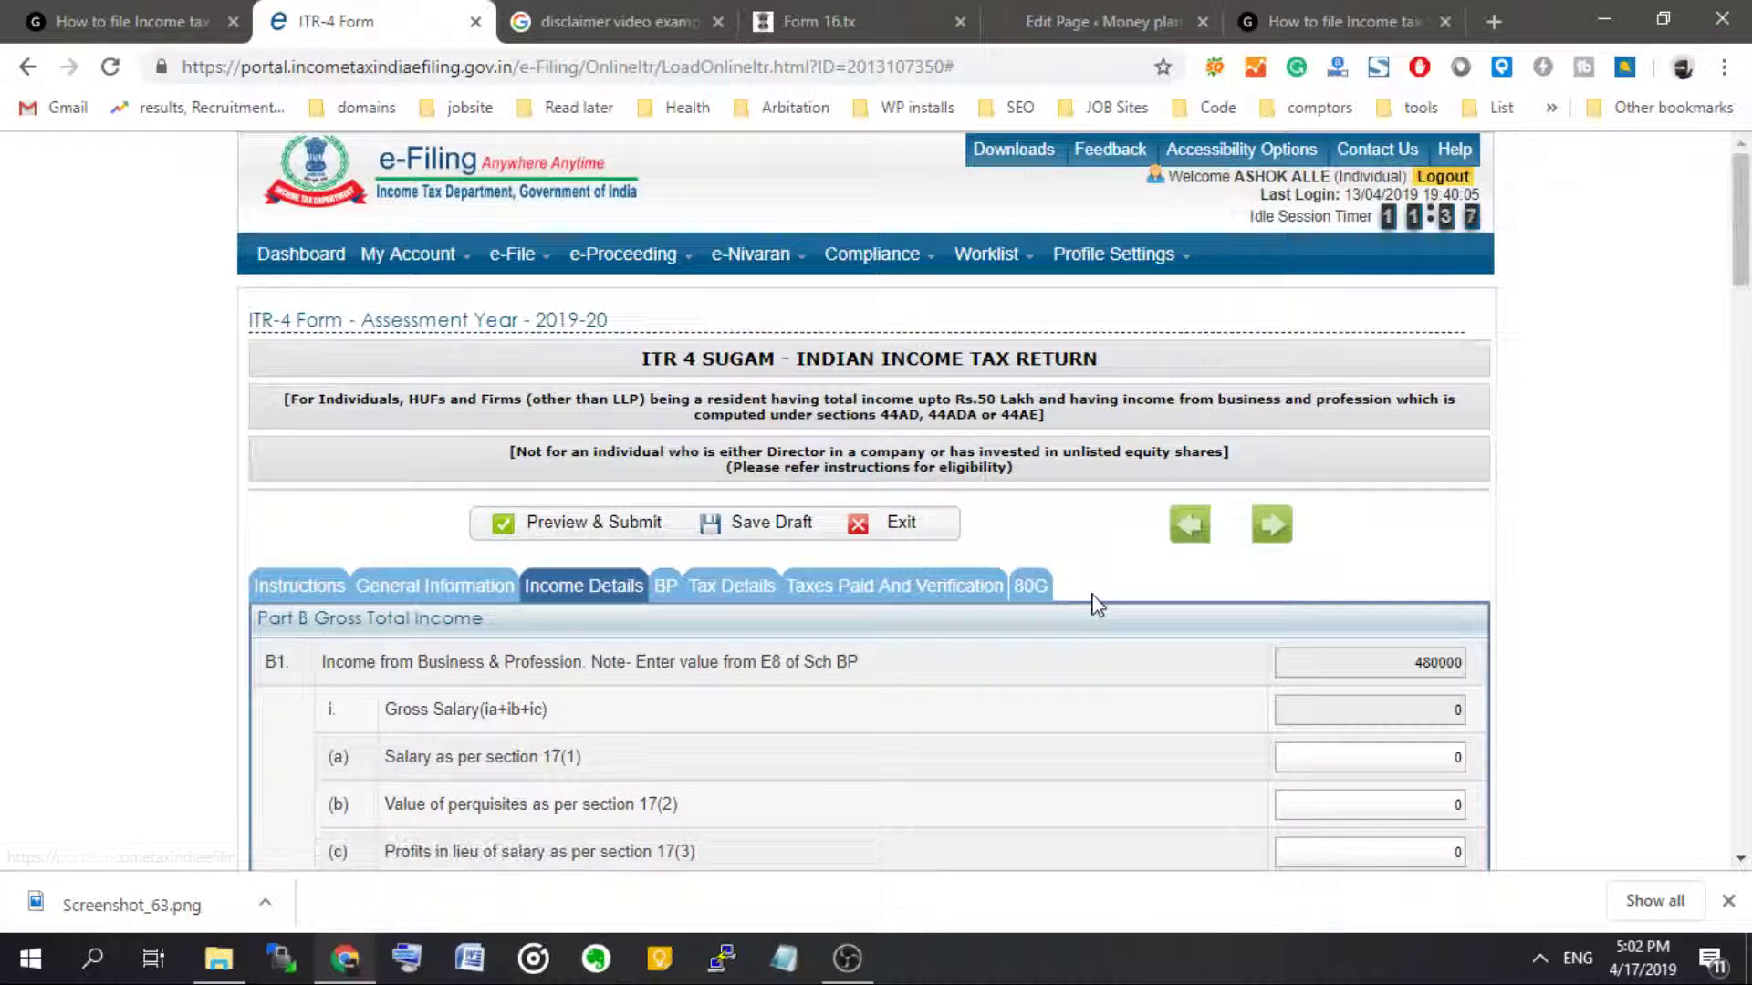
{"action": "scroll", "coordinate": [1095, 593], "scroll_direction": "down", "scroll_amount": 4}
{"action": "scroll", "coordinate": [1119, 560], "scroll_direction": "down", "scroll_amount": 20}
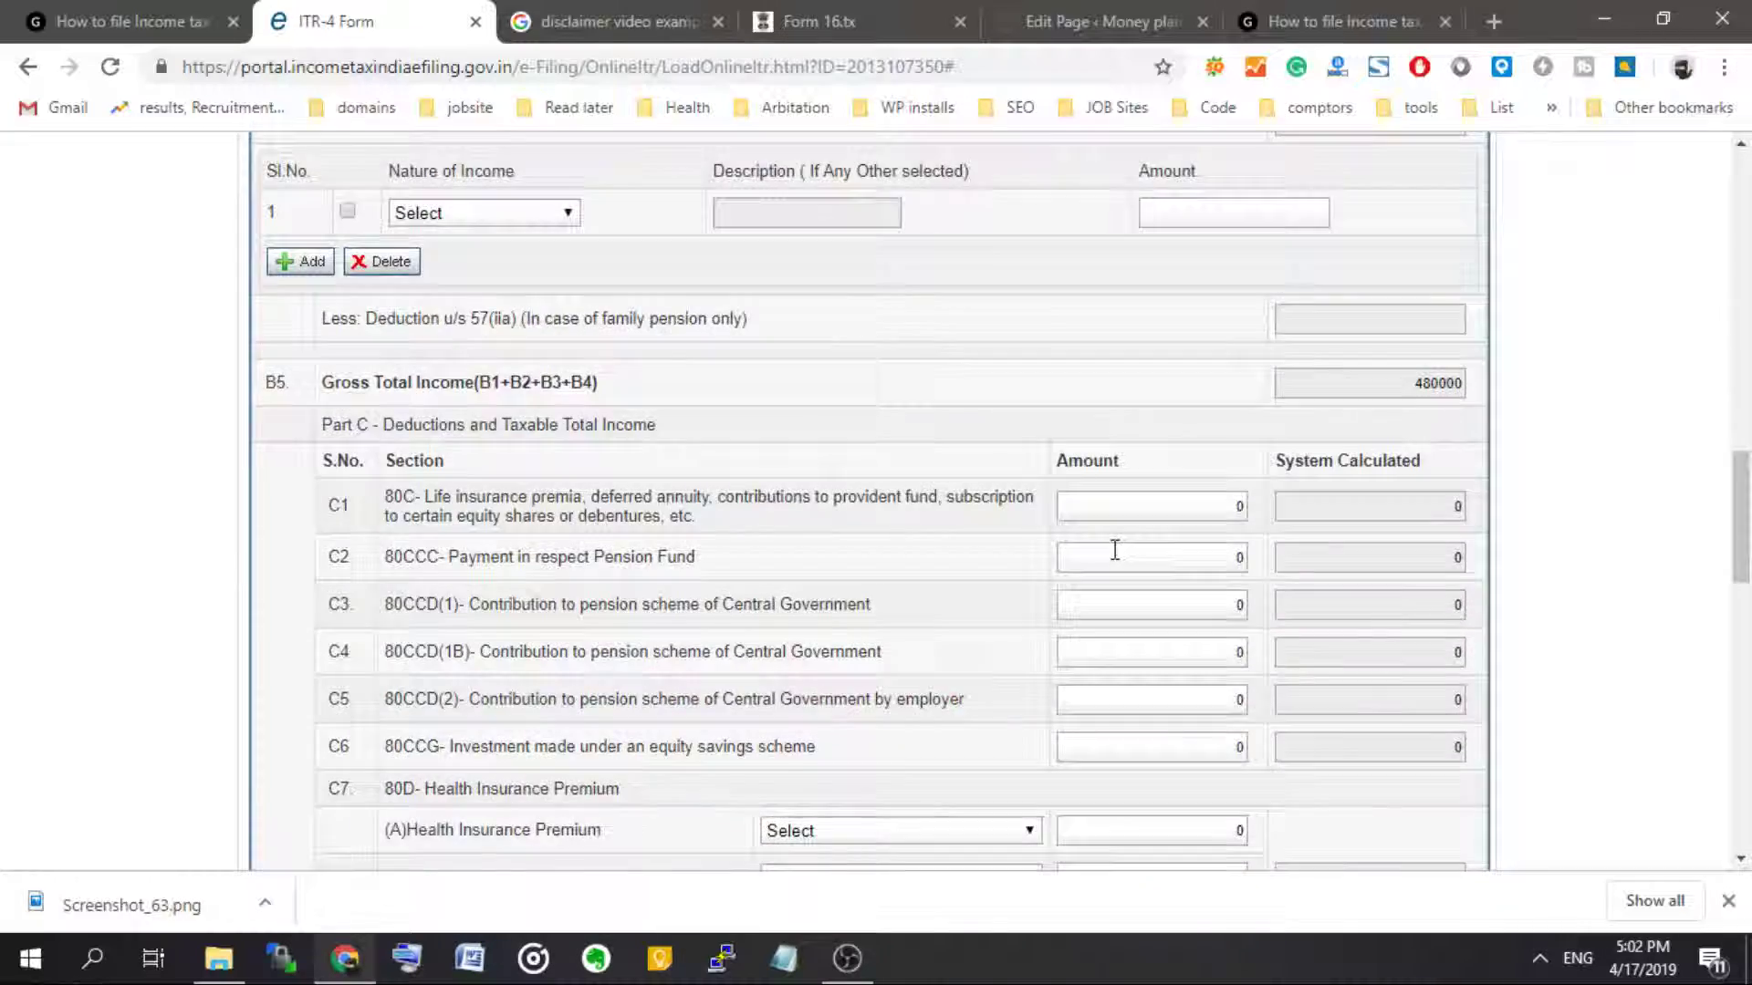
{"action": "scroll", "coordinate": [1119, 560], "scroll_direction": "up", "scroll_amount": 8}
{"action": "scroll", "coordinate": [1118, 560], "scroll_direction": "down", "scroll_amount": 15}
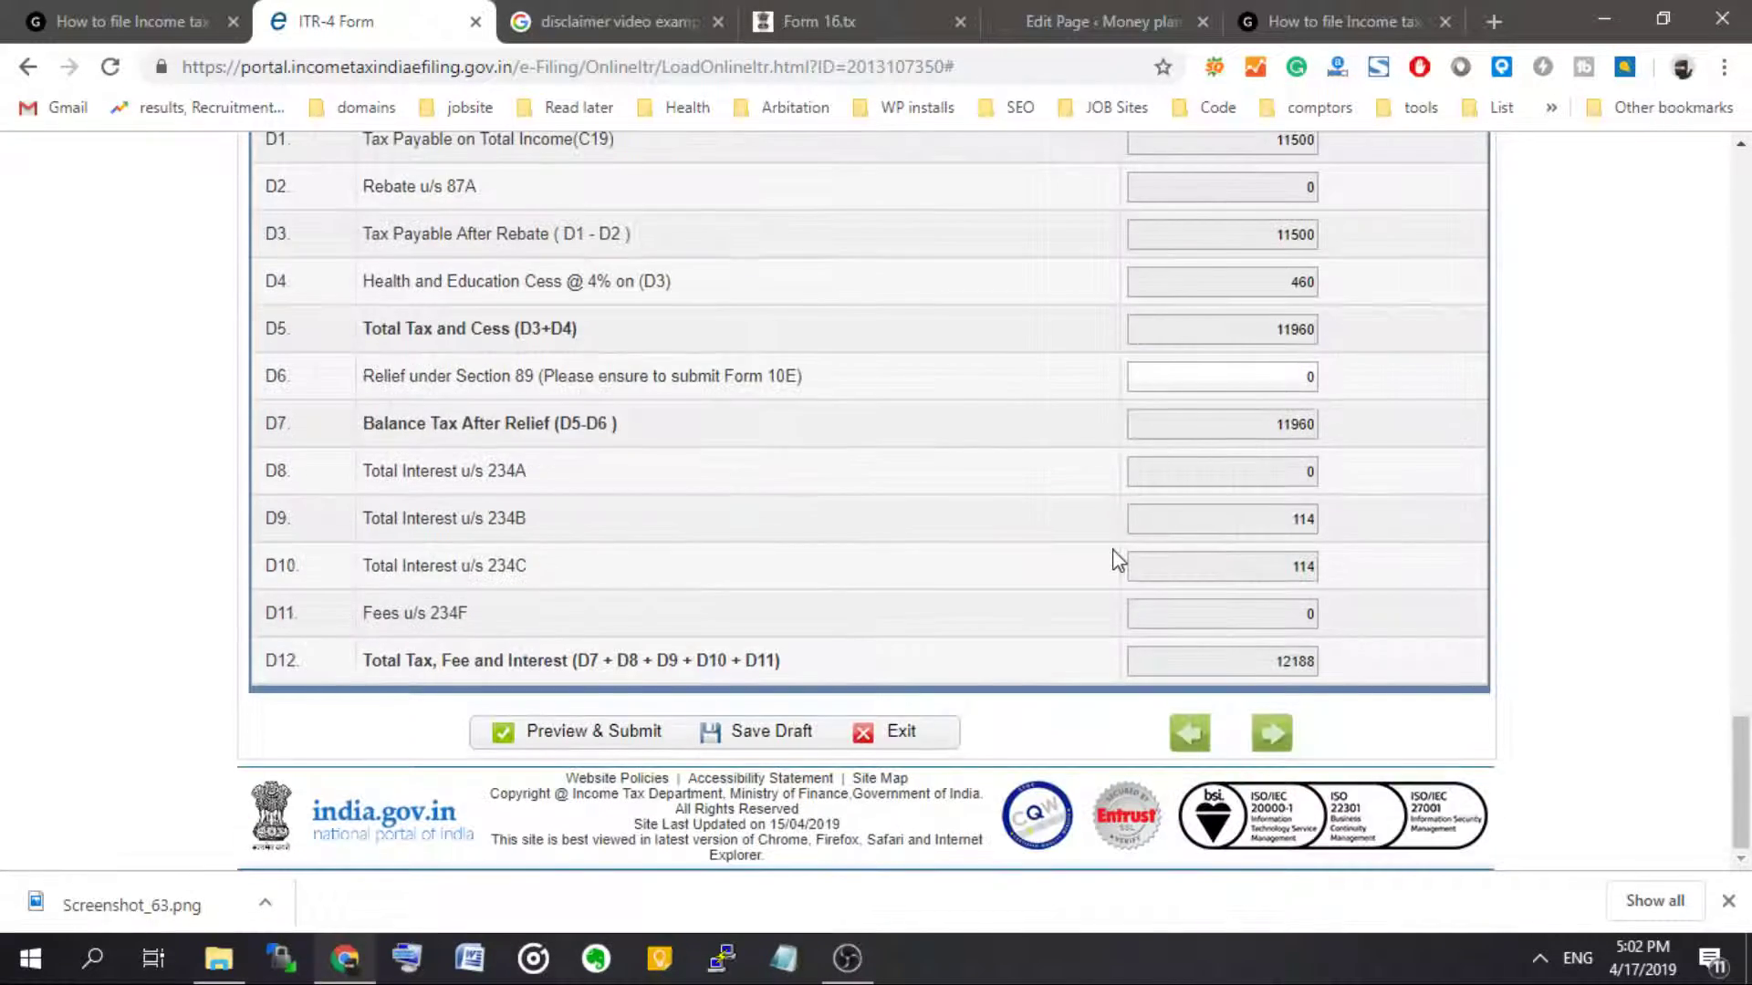
- Check the taxable total income (C19), gross total income (B5) and business income (B1) lines in Income Details
{"action": "scroll", "coordinate": [1310, 501], "scroll_direction": "up", "scroll_amount": 4}
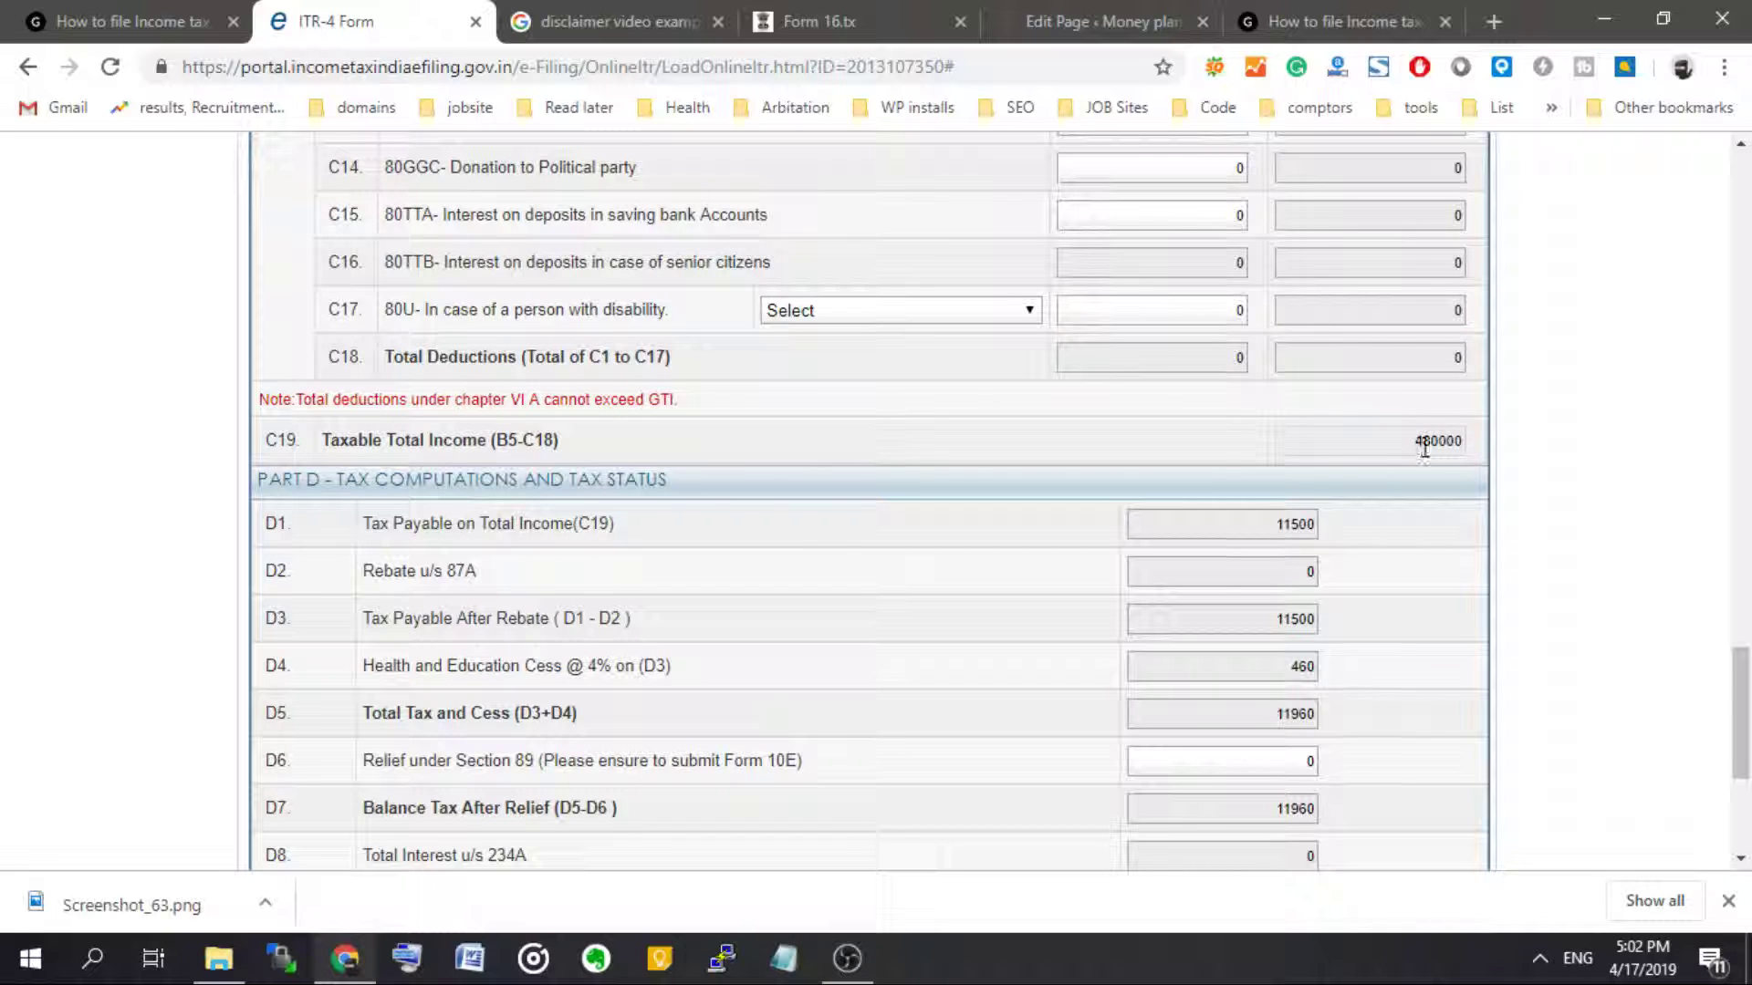
{"action": "scroll", "coordinate": [1501, 457], "scroll_direction": "up", "scroll_amount": 10}
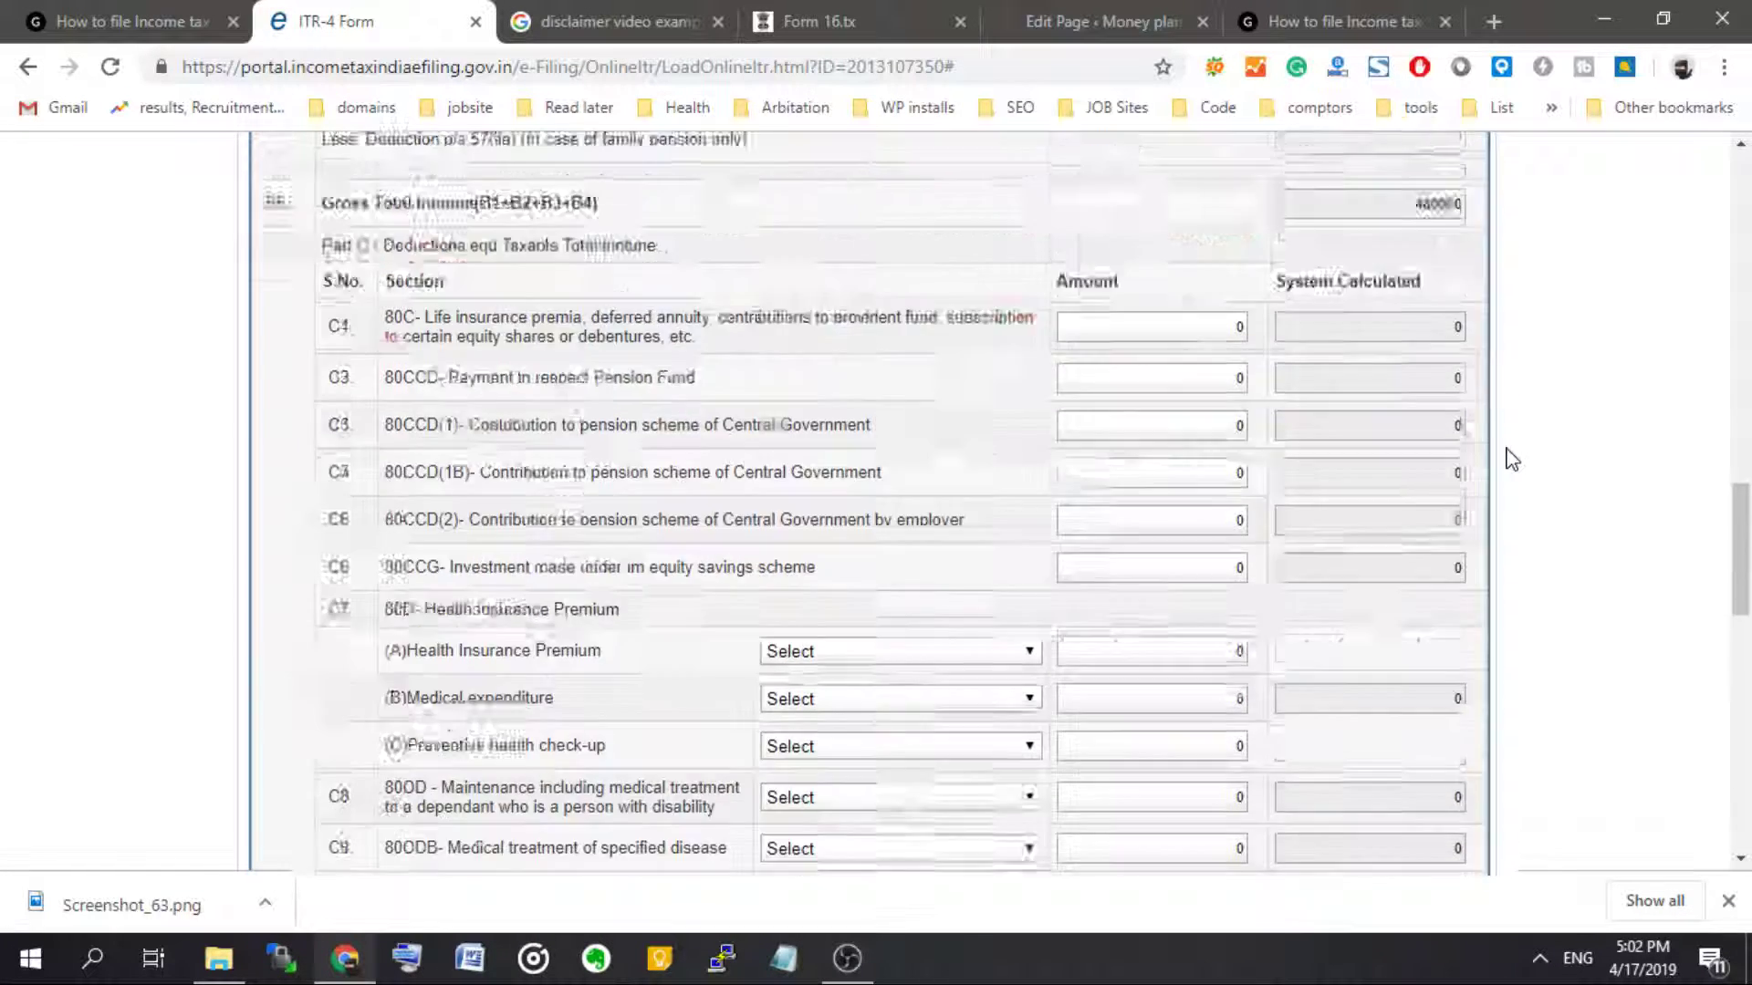
{"action": "scroll", "coordinate": [1512, 459], "scroll_direction": "up", "scroll_amount": 4}
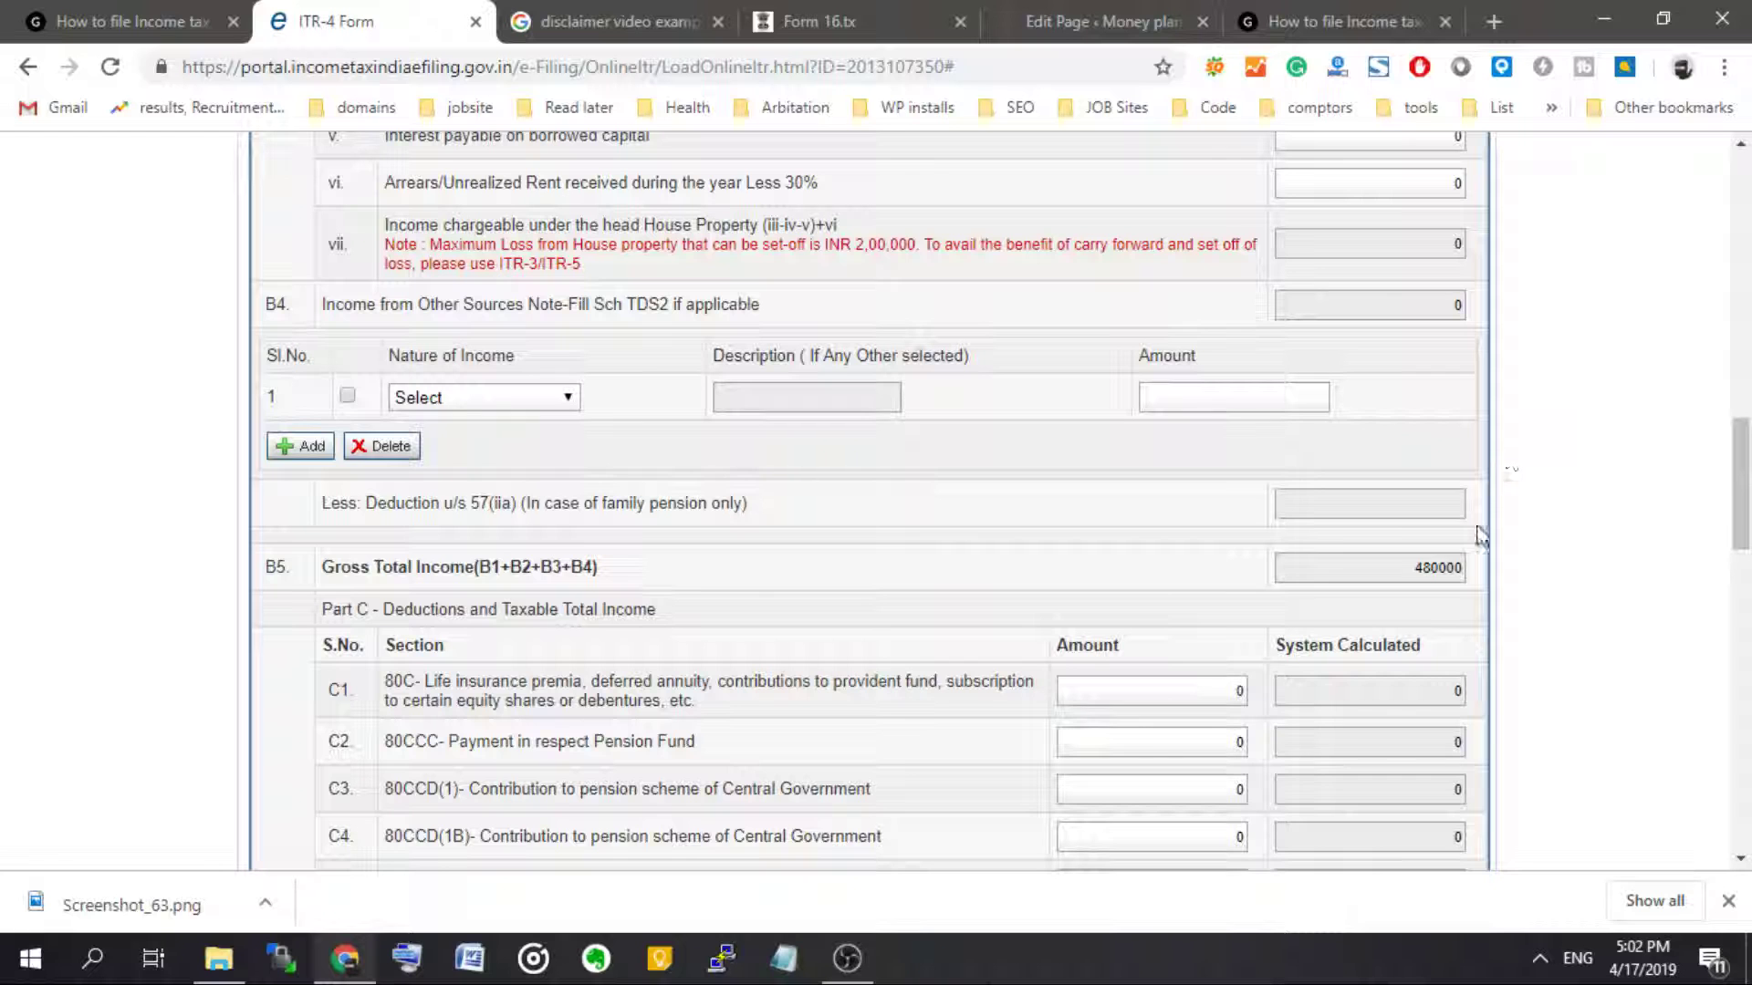
{"action": "left_click_drag", "start_coordinate": [1433, 566], "coordinate": [1463, 562]}
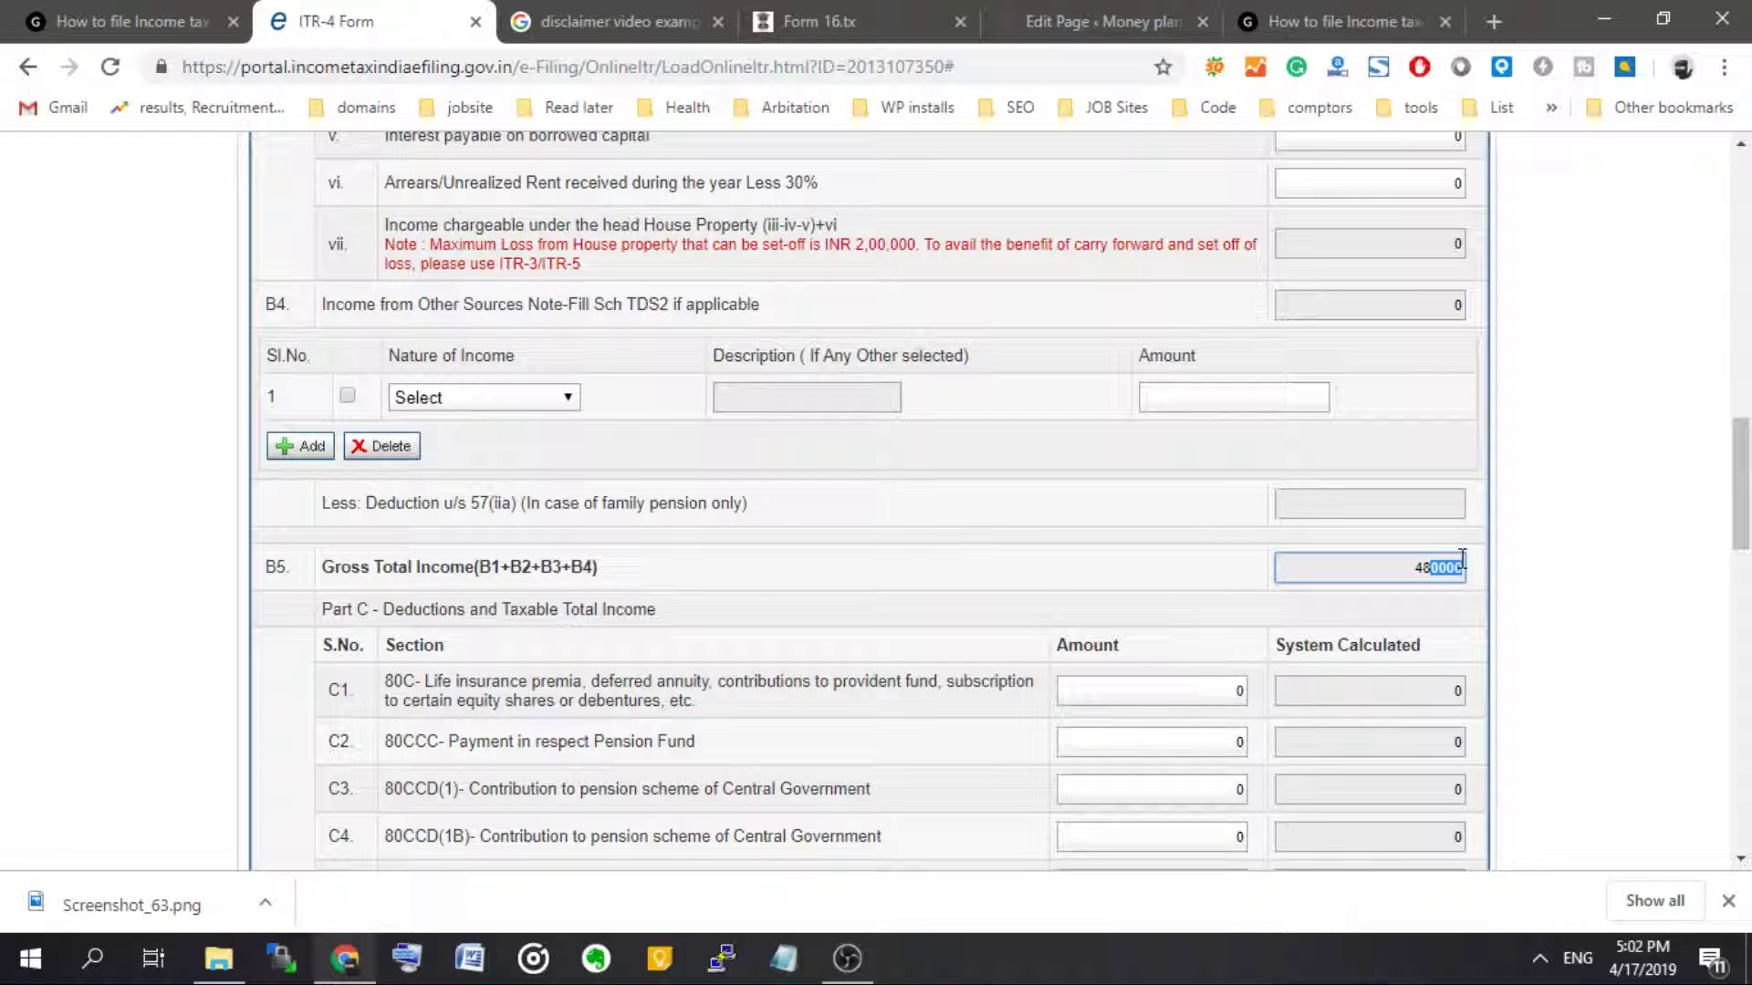
{"action": "scroll", "coordinate": [1513, 454], "scroll_direction": "up", "scroll_amount": 8}
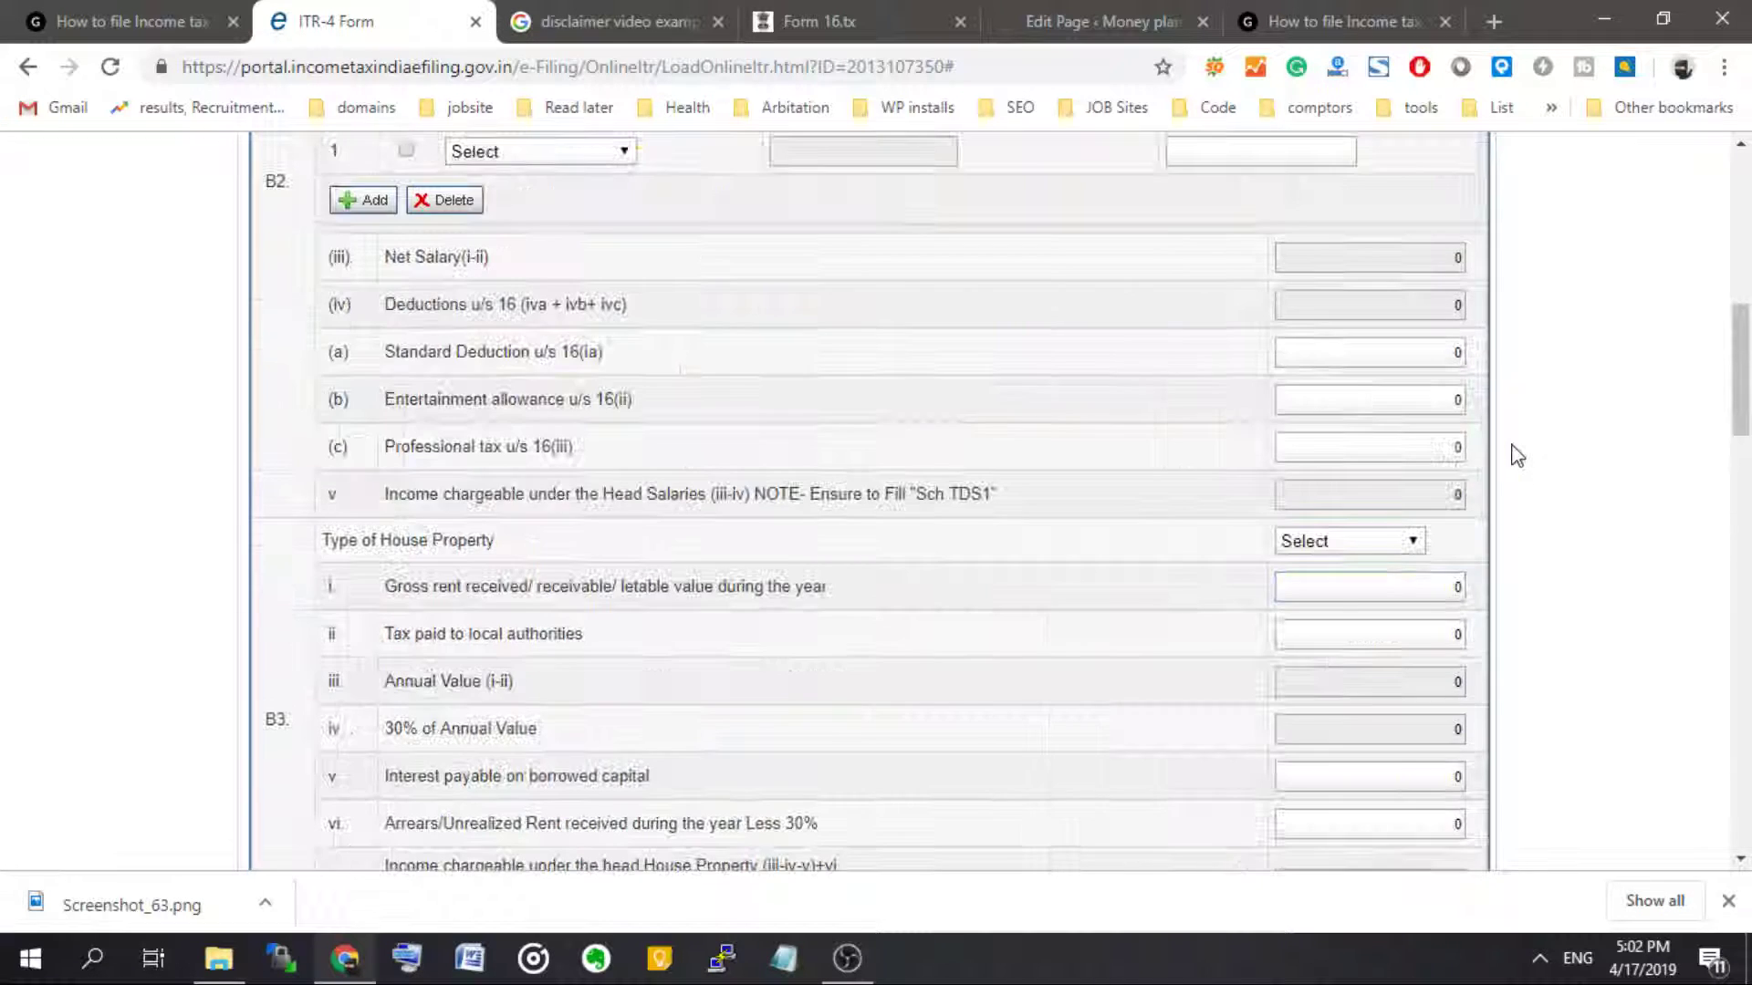
{"action": "scroll", "coordinate": [1514, 454], "scroll_direction": "up", "scroll_amount": 6}
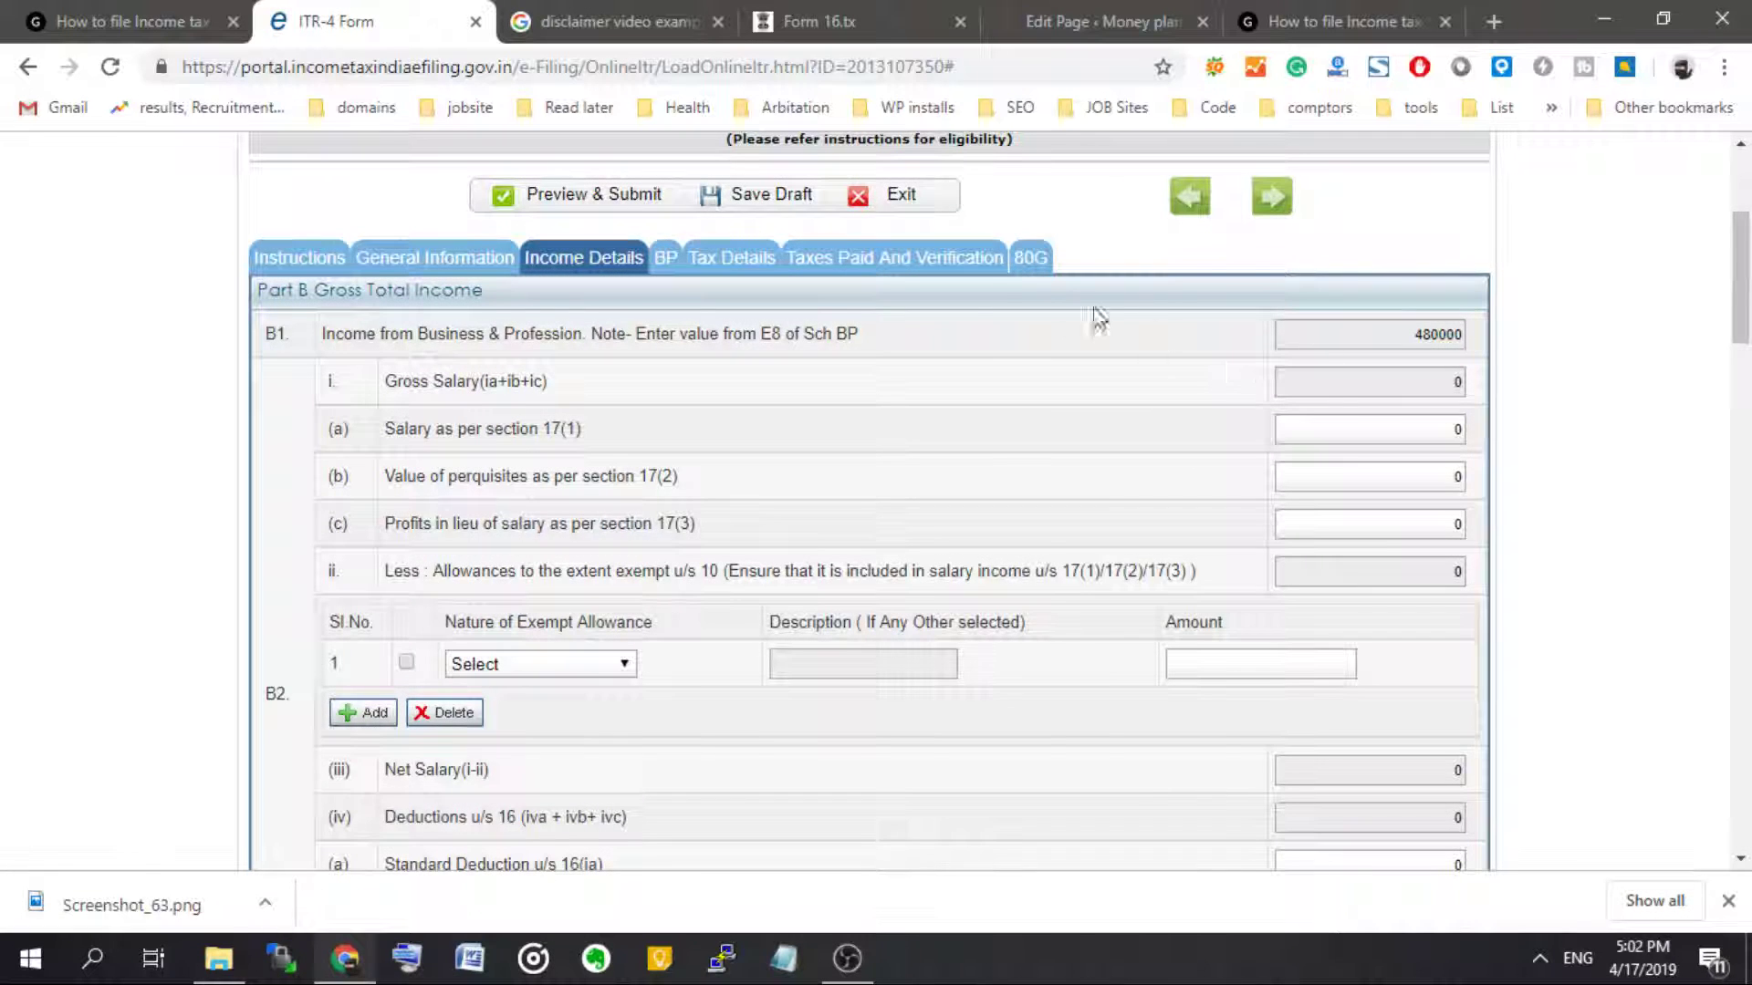
{"action": "left_click", "coordinate": [722, 266]}
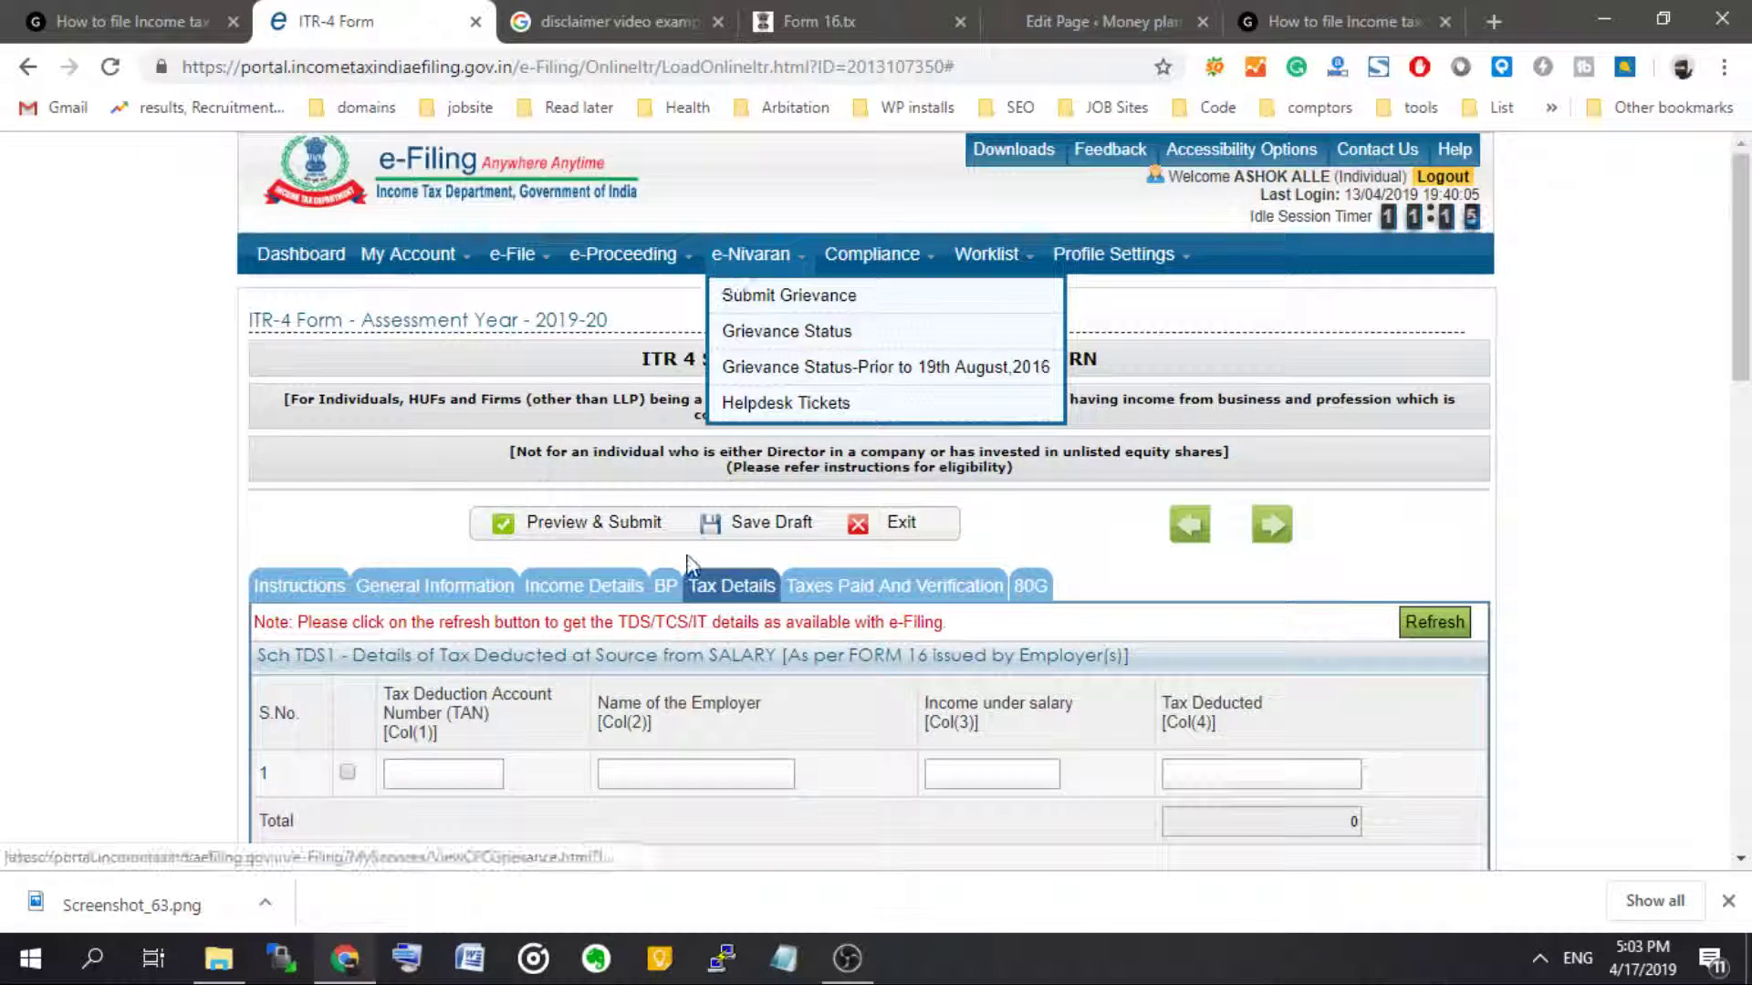
{"action": "left_click", "coordinate": [585, 586]}
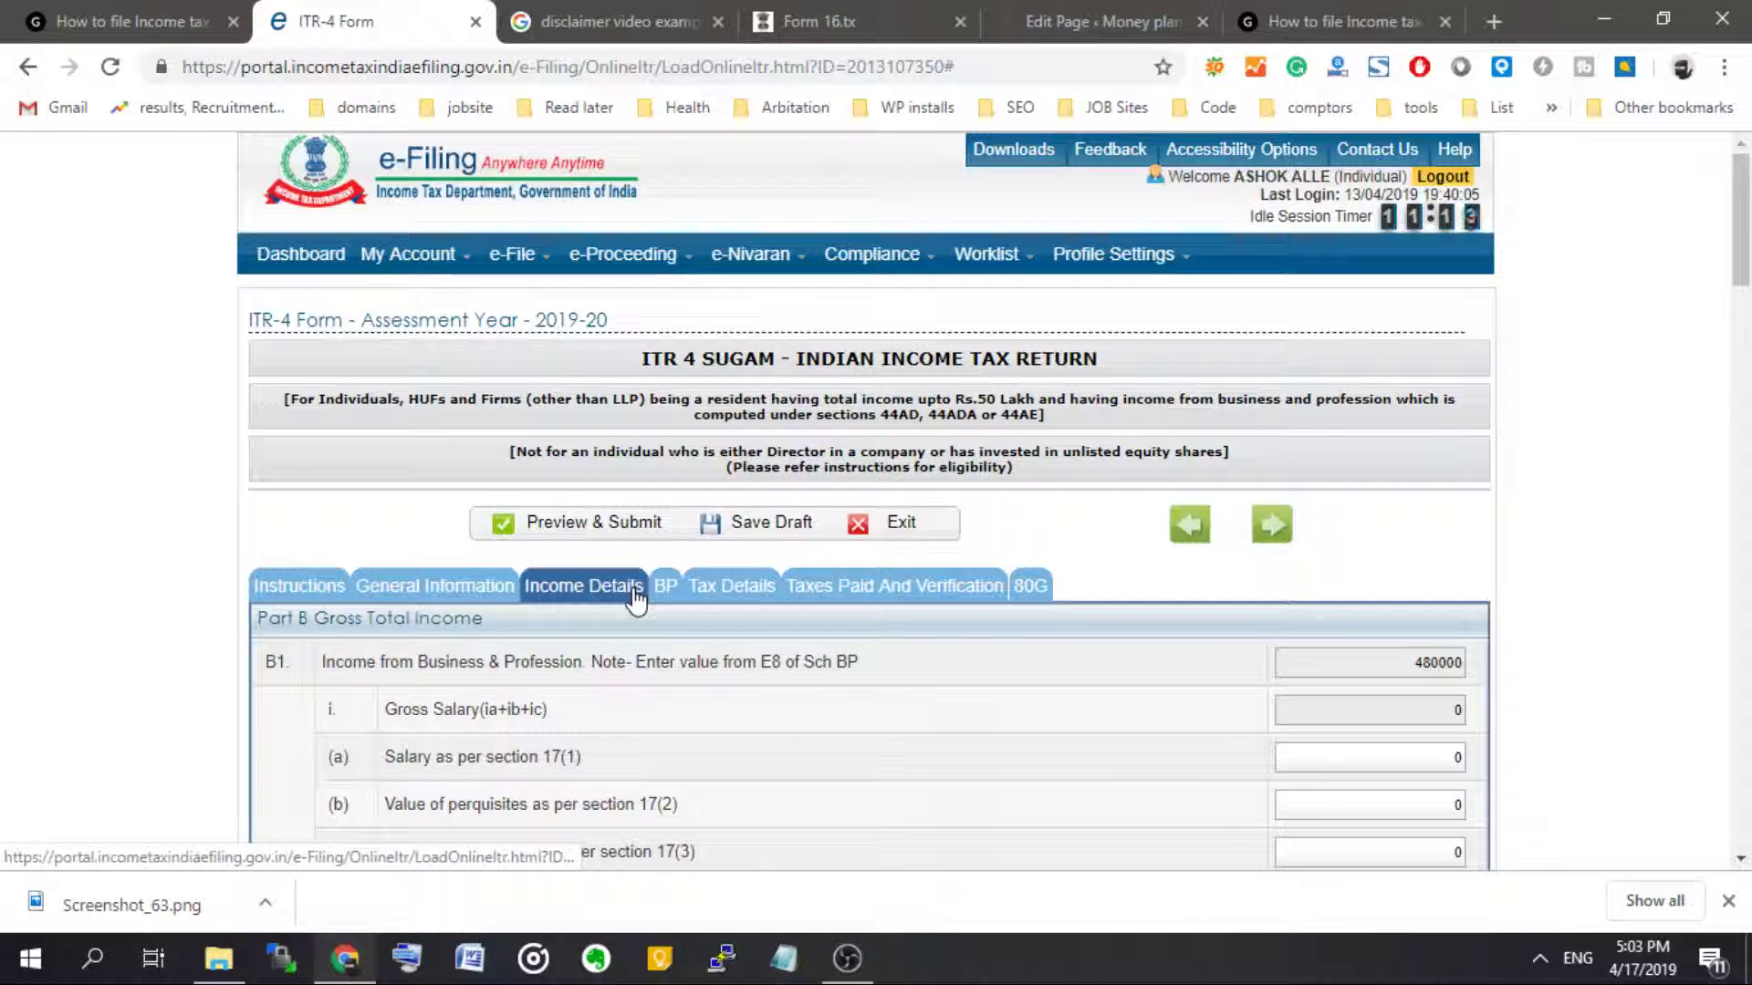
{"action": "scroll", "coordinate": [1241, 739], "scroll_direction": "down", "scroll_amount": 4}
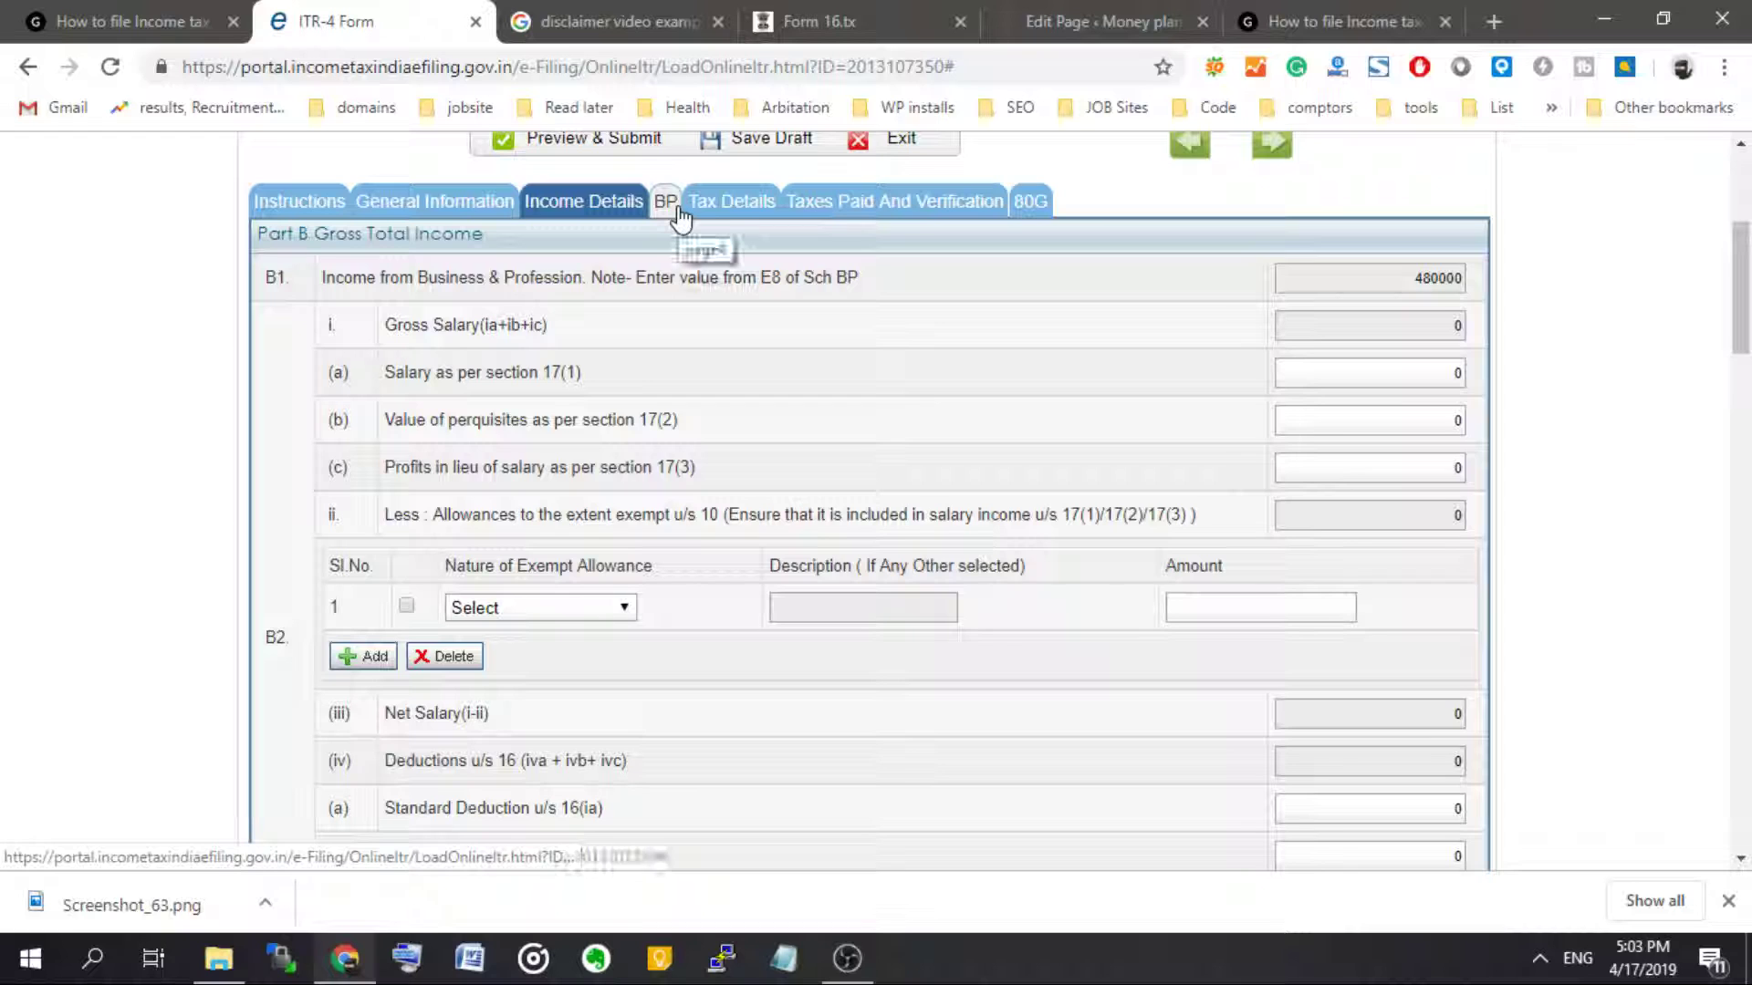
- In Schedule BP, correct the 6% presumptive income (E2a) under section 44AD to 48000
{"action": "left_click", "coordinate": [678, 208]}
{"action": "scroll", "coordinate": [1194, 584], "scroll_direction": "down", "scroll_amount": 3}
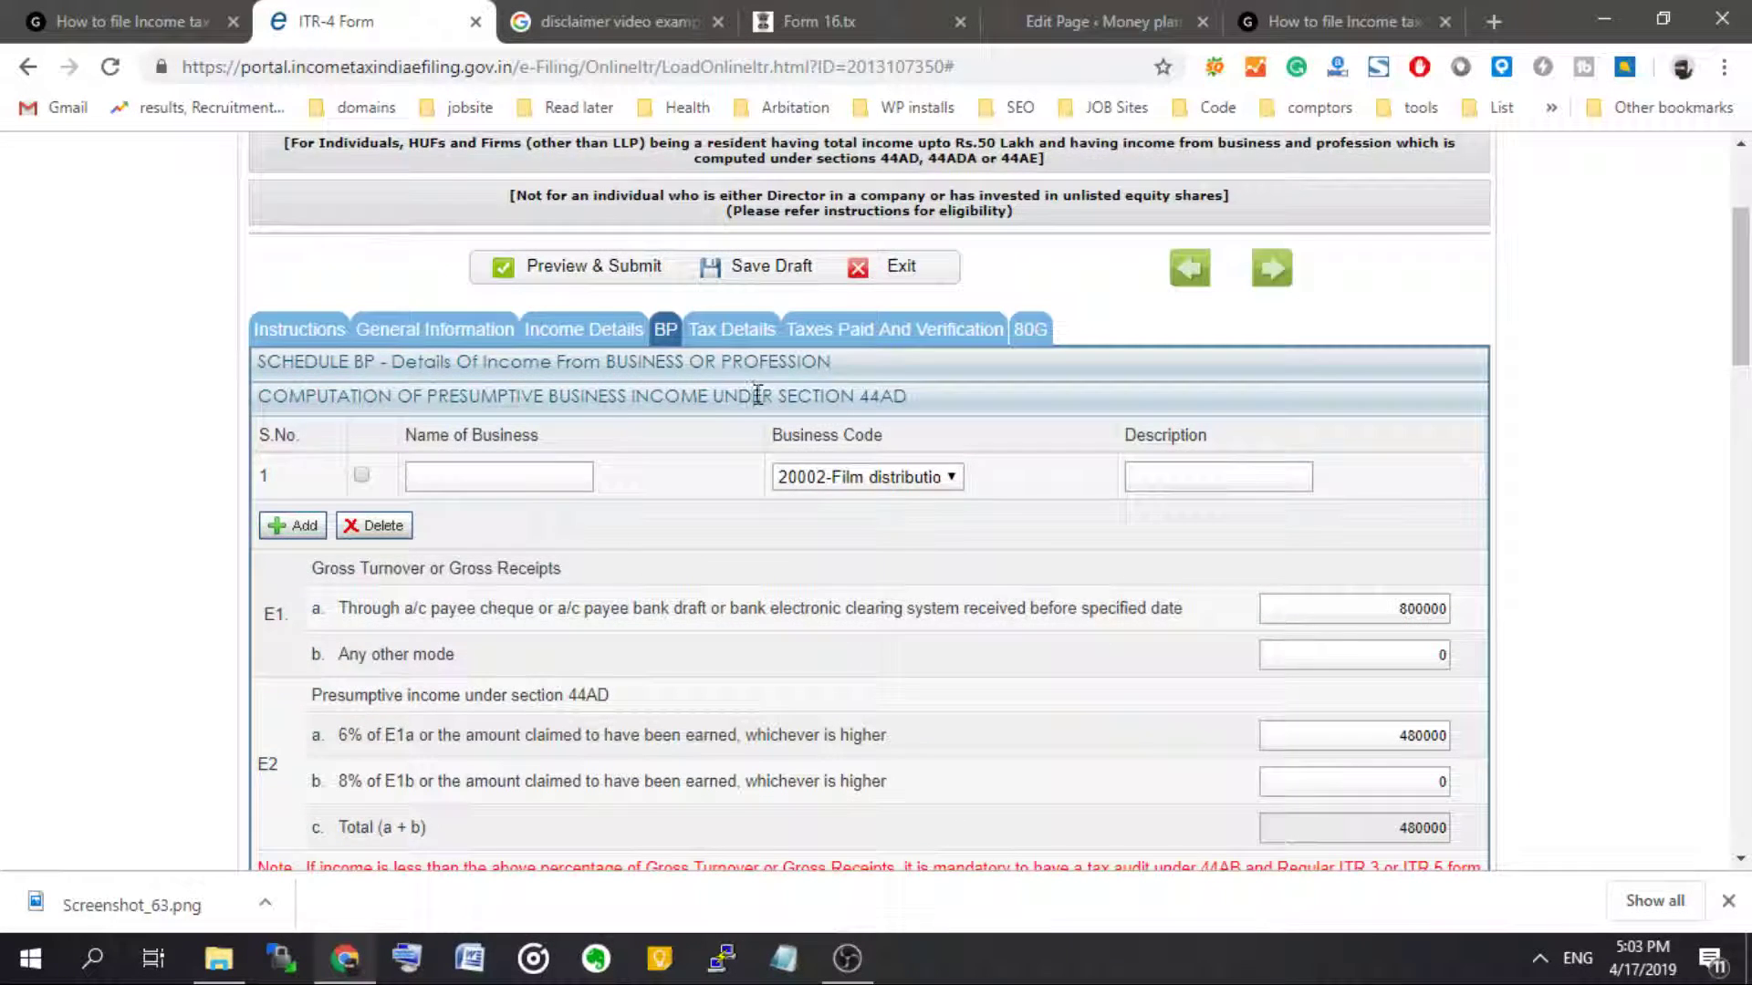
{"action": "scroll", "coordinate": [1195, 557], "scroll_direction": "down", "scroll_amount": 3}
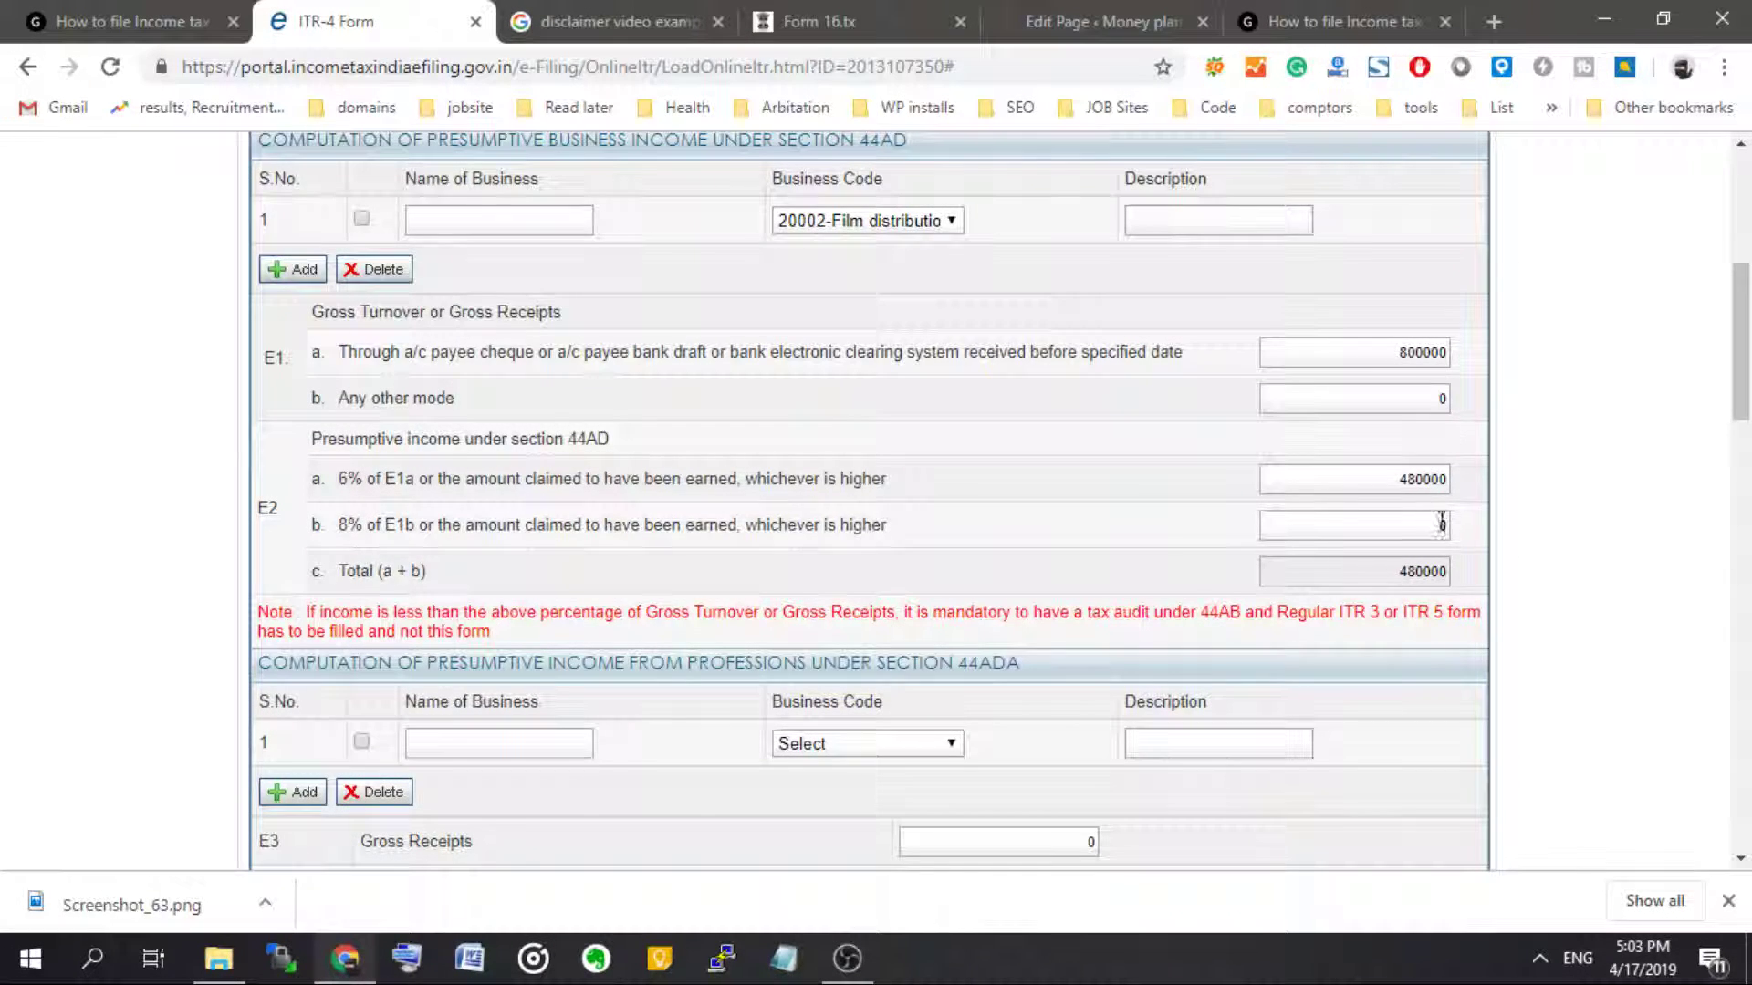
{"action": "left_click", "coordinate": [1435, 476]}
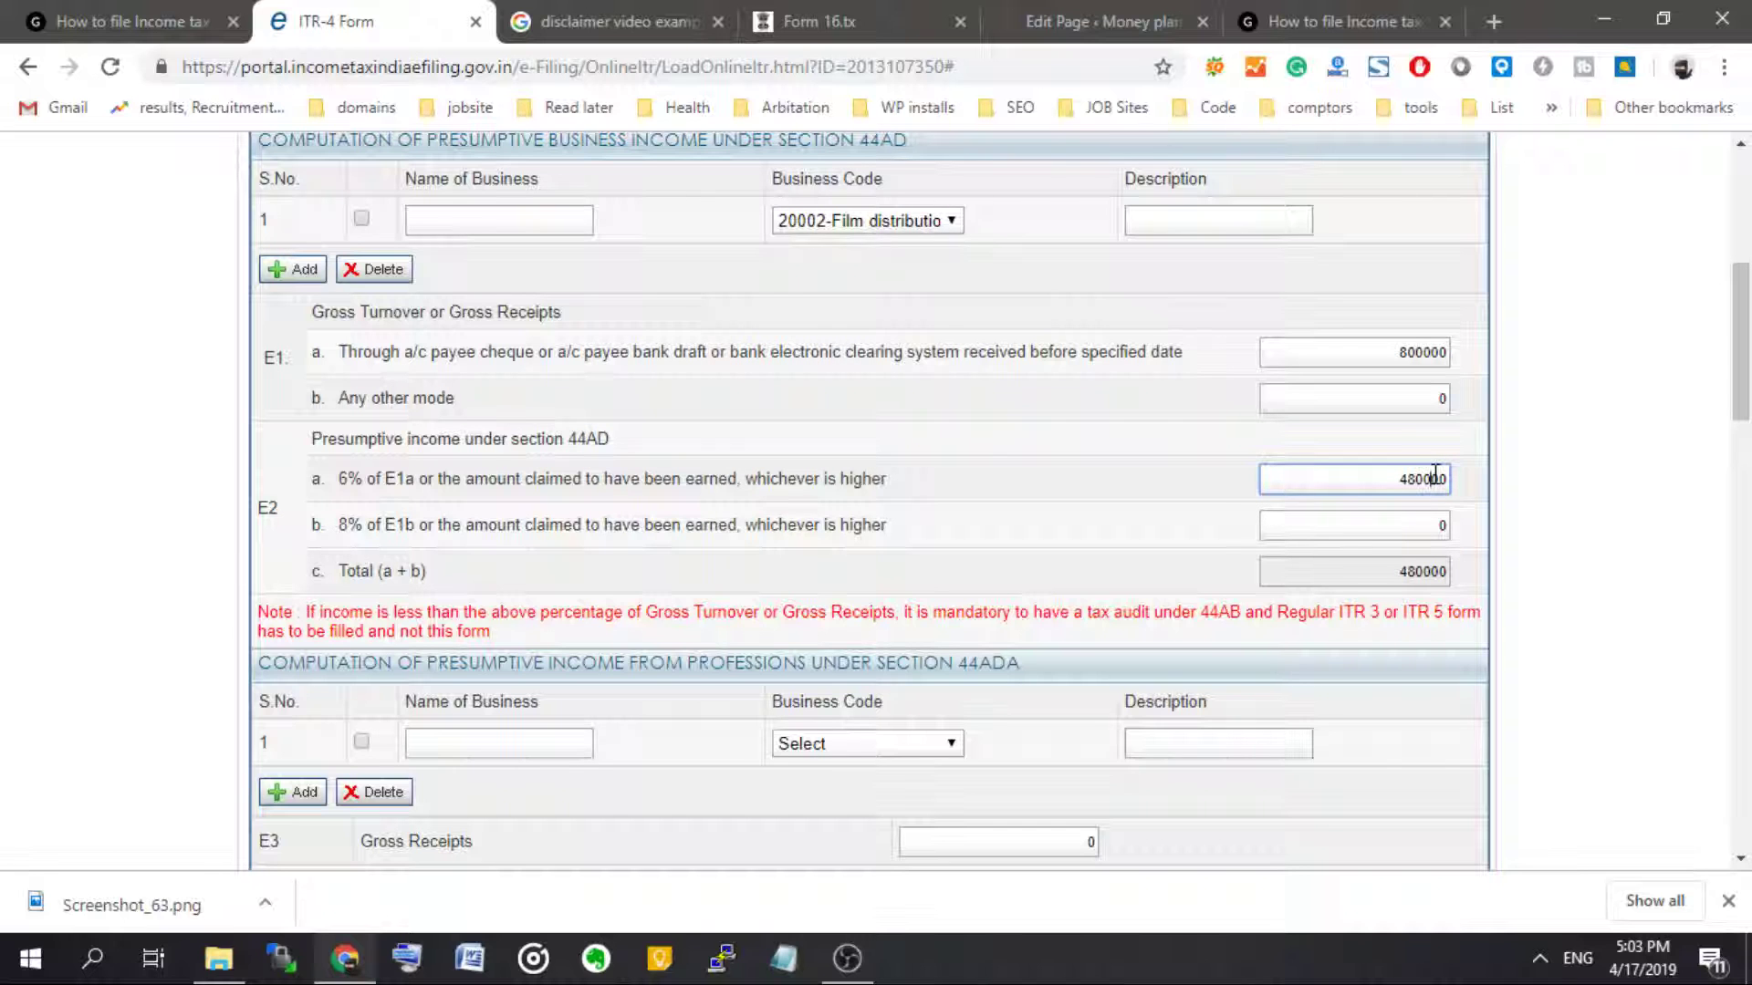
{"action": "left_click", "coordinate": [1551, 536]}
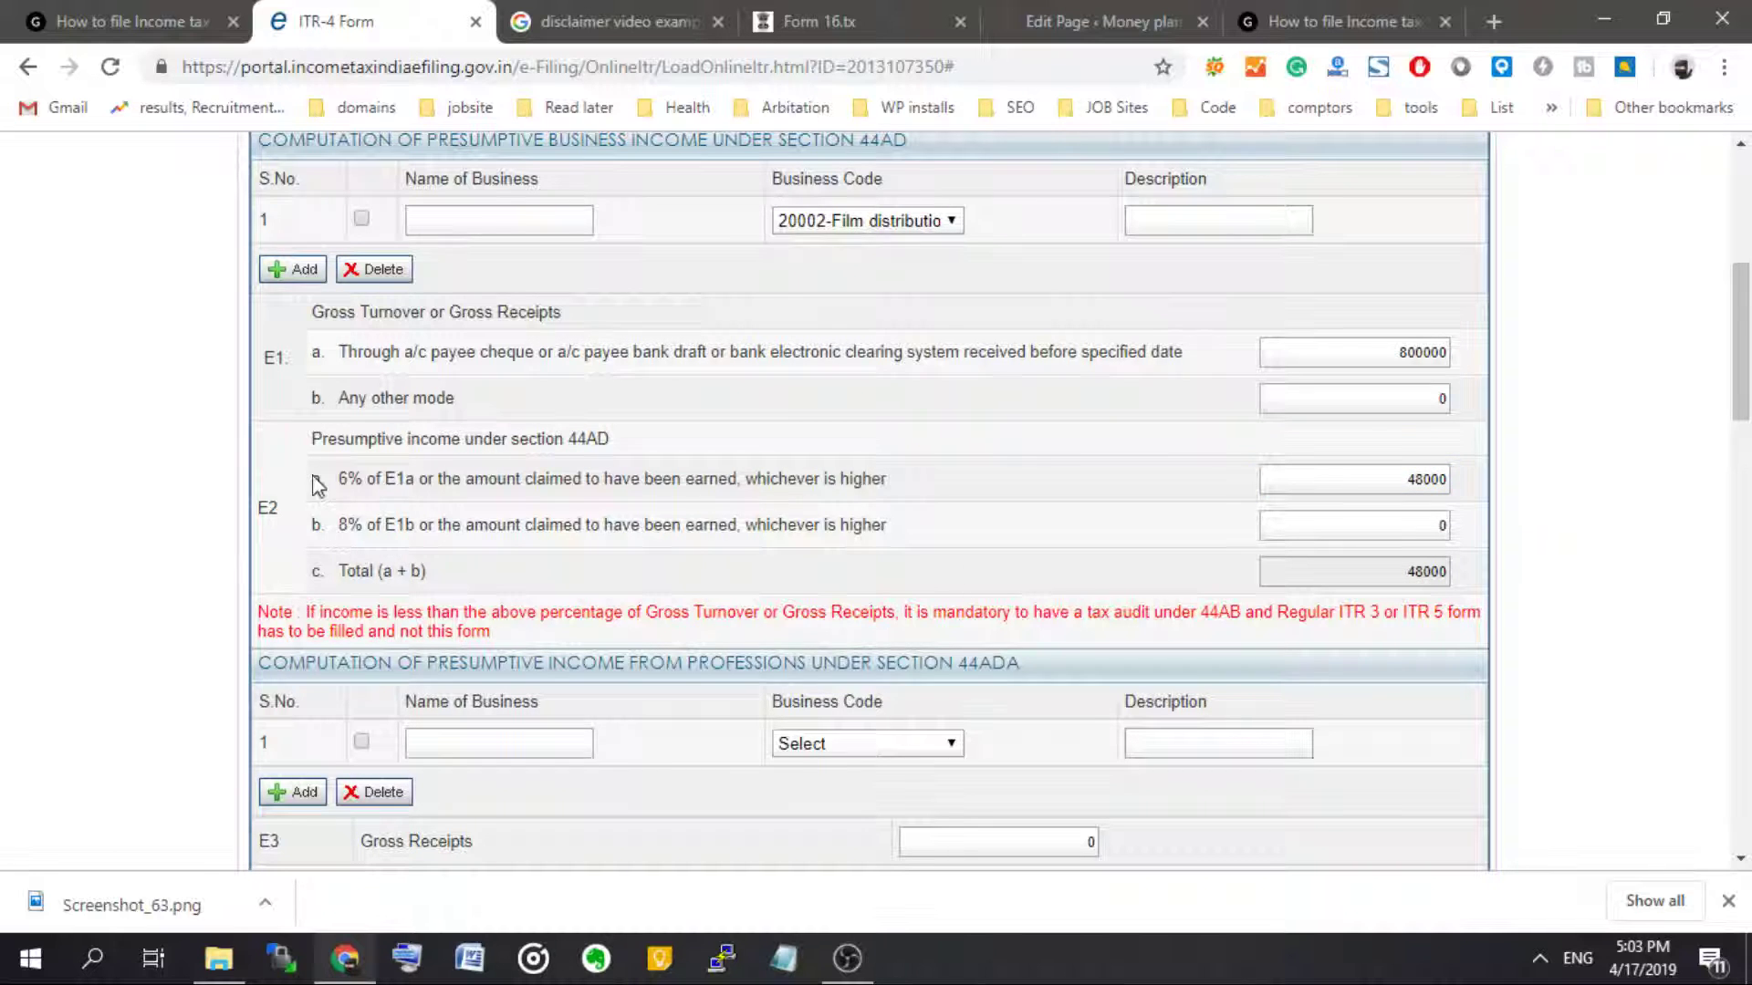
- Review the business income (B1) and taxable total income (C19) in Income Details against the corrected presumptive income
{"action": "scroll", "coordinate": [981, 529], "scroll_direction": "up", "scroll_amount": 5}
{"action": "left_click", "coordinate": [559, 453]}
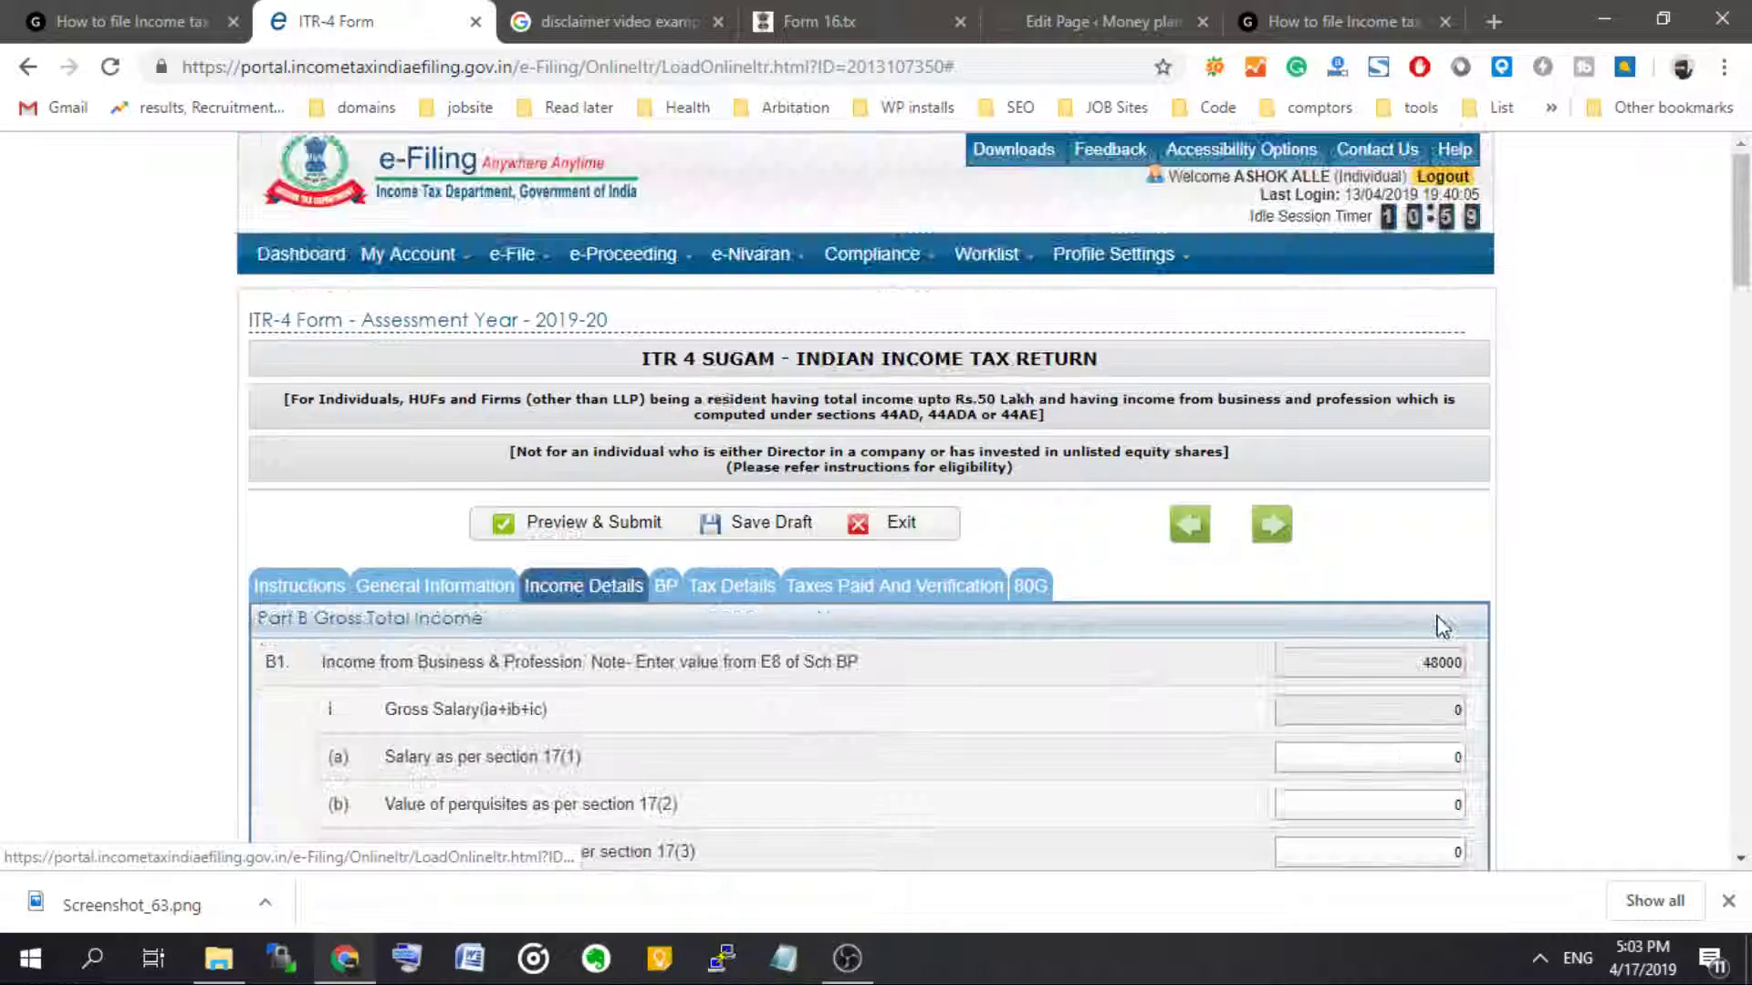
{"action": "scroll", "coordinate": [1442, 618], "scroll_direction": "down", "scroll_amount": 8}
{"action": "scroll", "coordinate": [1444, 620], "scroll_direction": "down", "scroll_amount": 15}
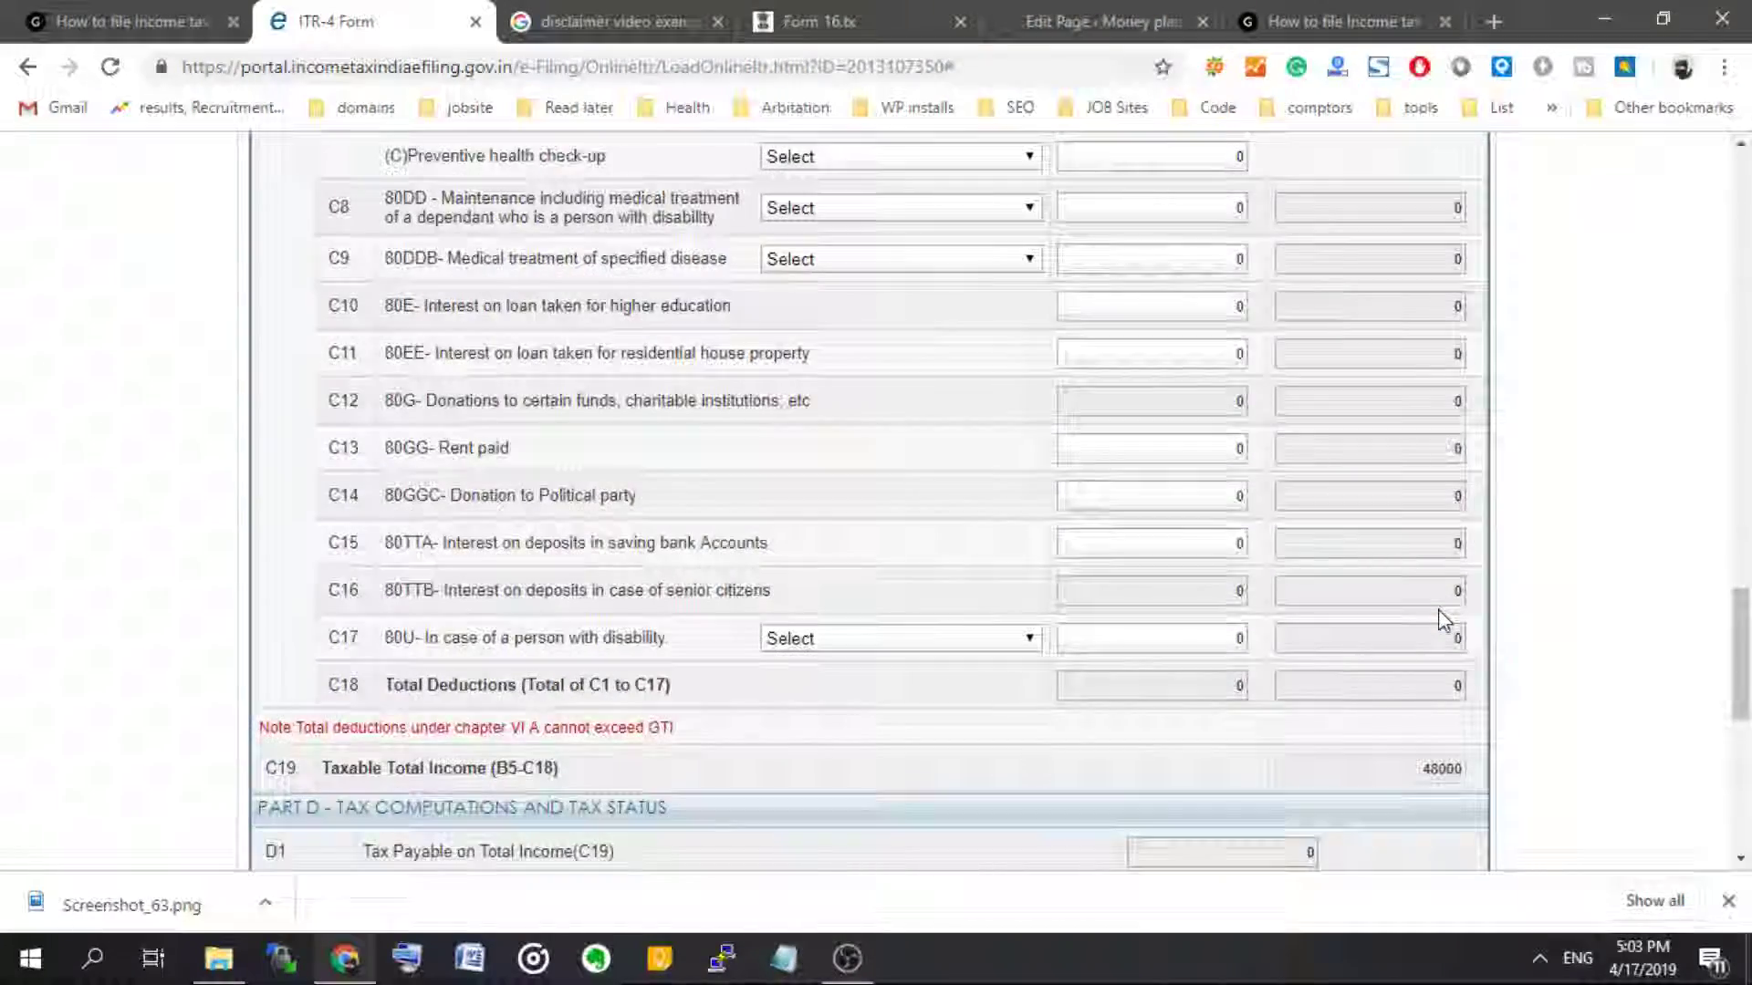
{"action": "scroll", "coordinate": [1443, 620], "scroll_direction": "up", "scroll_amount": 20}
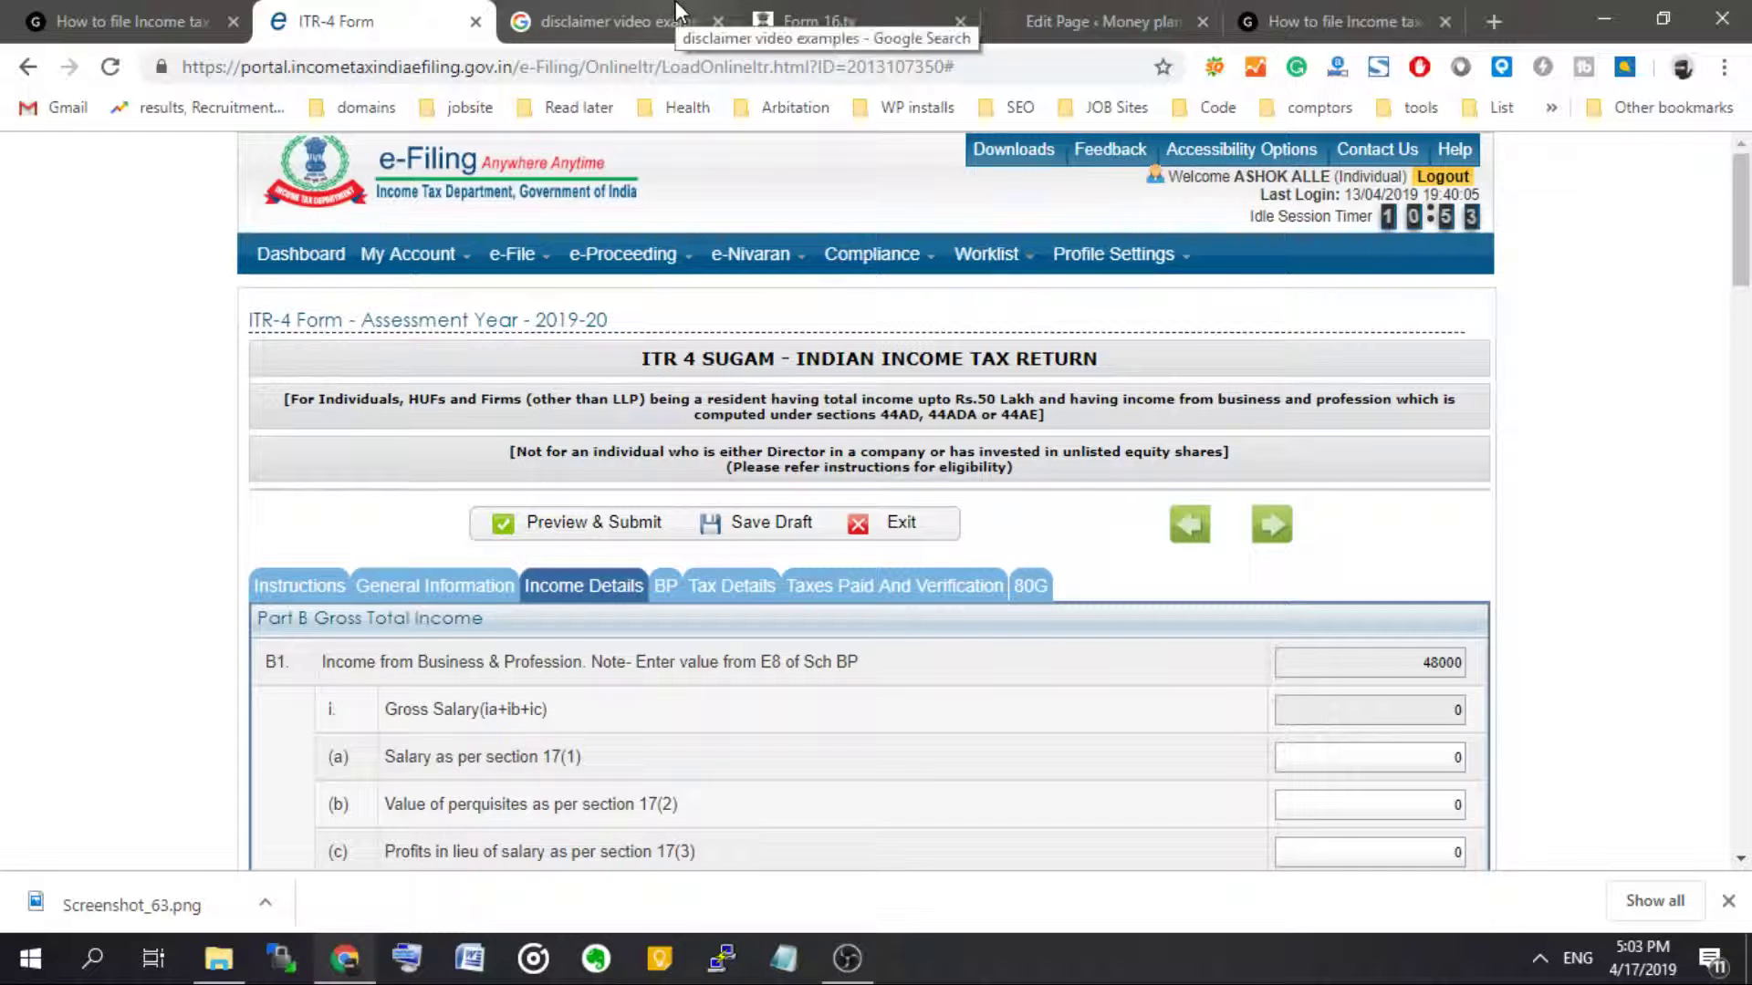
- In Schedule BP, raise the 6% presumptive income (E2a) under section 44AD to 600000 and check the chargeable business income (E8)
{"action": "left_click", "coordinate": [666, 586]}
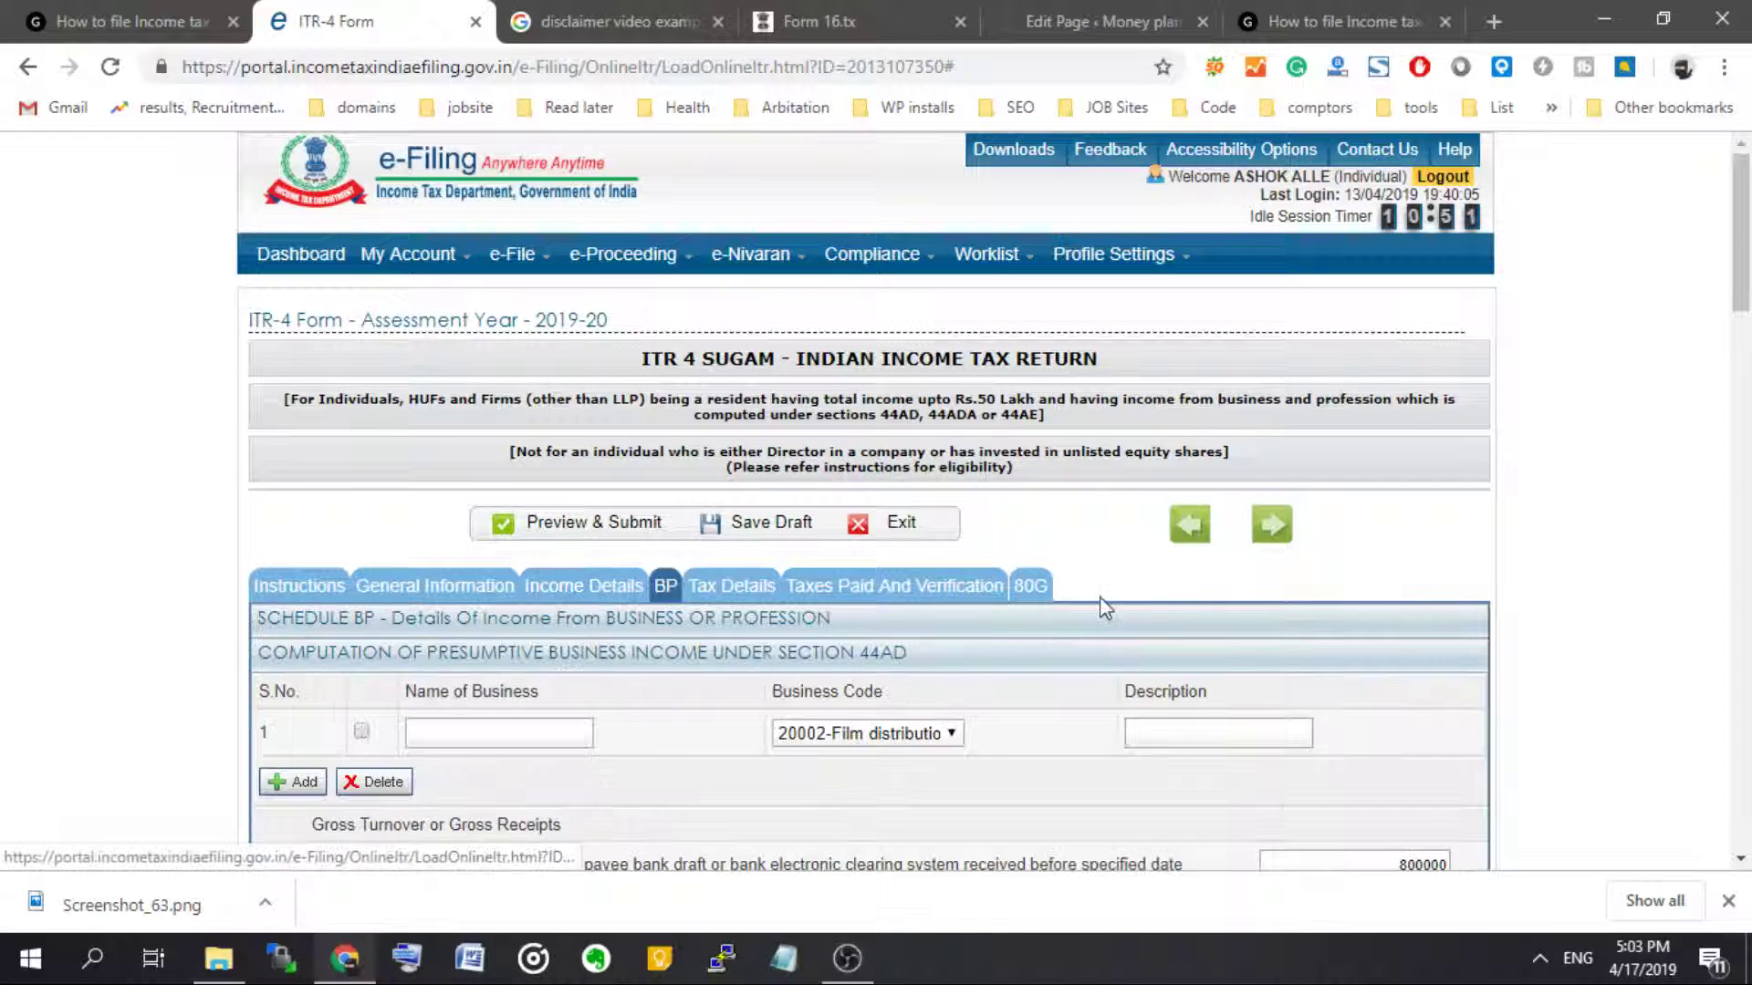
{"action": "scroll", "coordinate": [1545, 398], "scroll_direction": "down", "scroll_amount": 6}
{"action": "double_click", "coordinate": [1413, 355]}
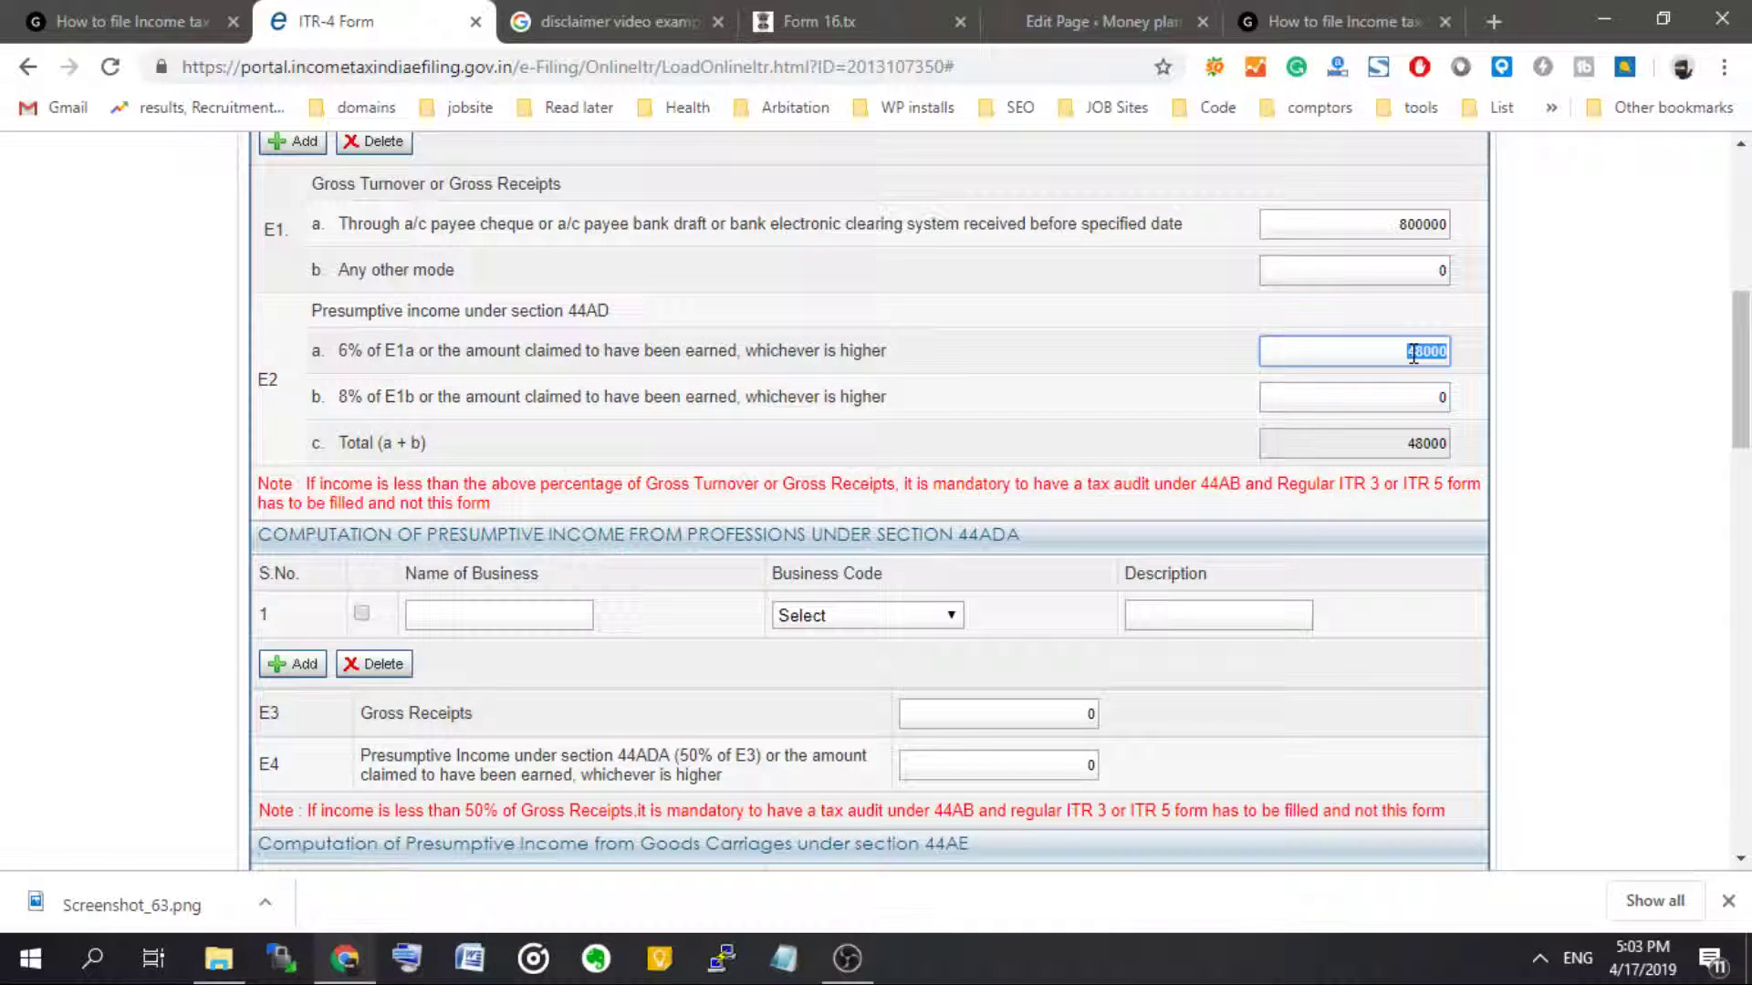
{"action": "type", "text": "600"}
{"action": "left_click", "coordinate": [1576, 408]}
{"action": "scroll", "coordinate": [1576, 408], "scroll_direction": "down", "scroll_amount": 6}
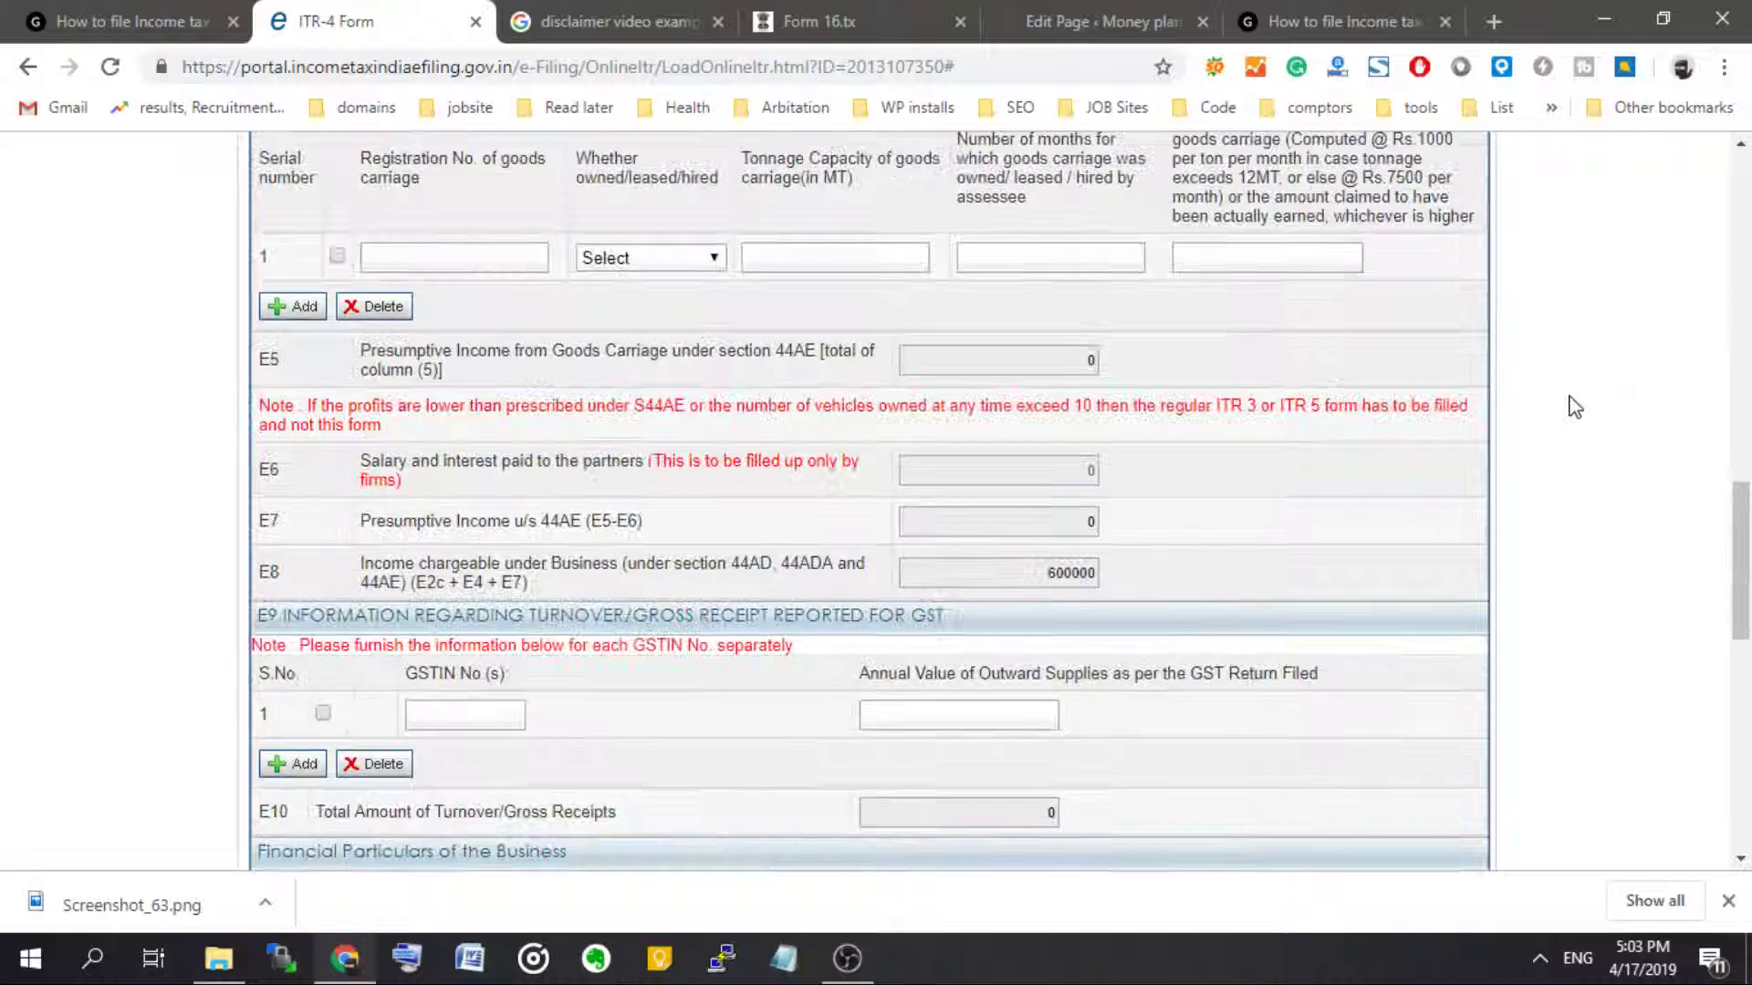
{"action": "scroll", "coordinate": [1576, 408], "scroll_direction": "up", "scroll_amount": 10}
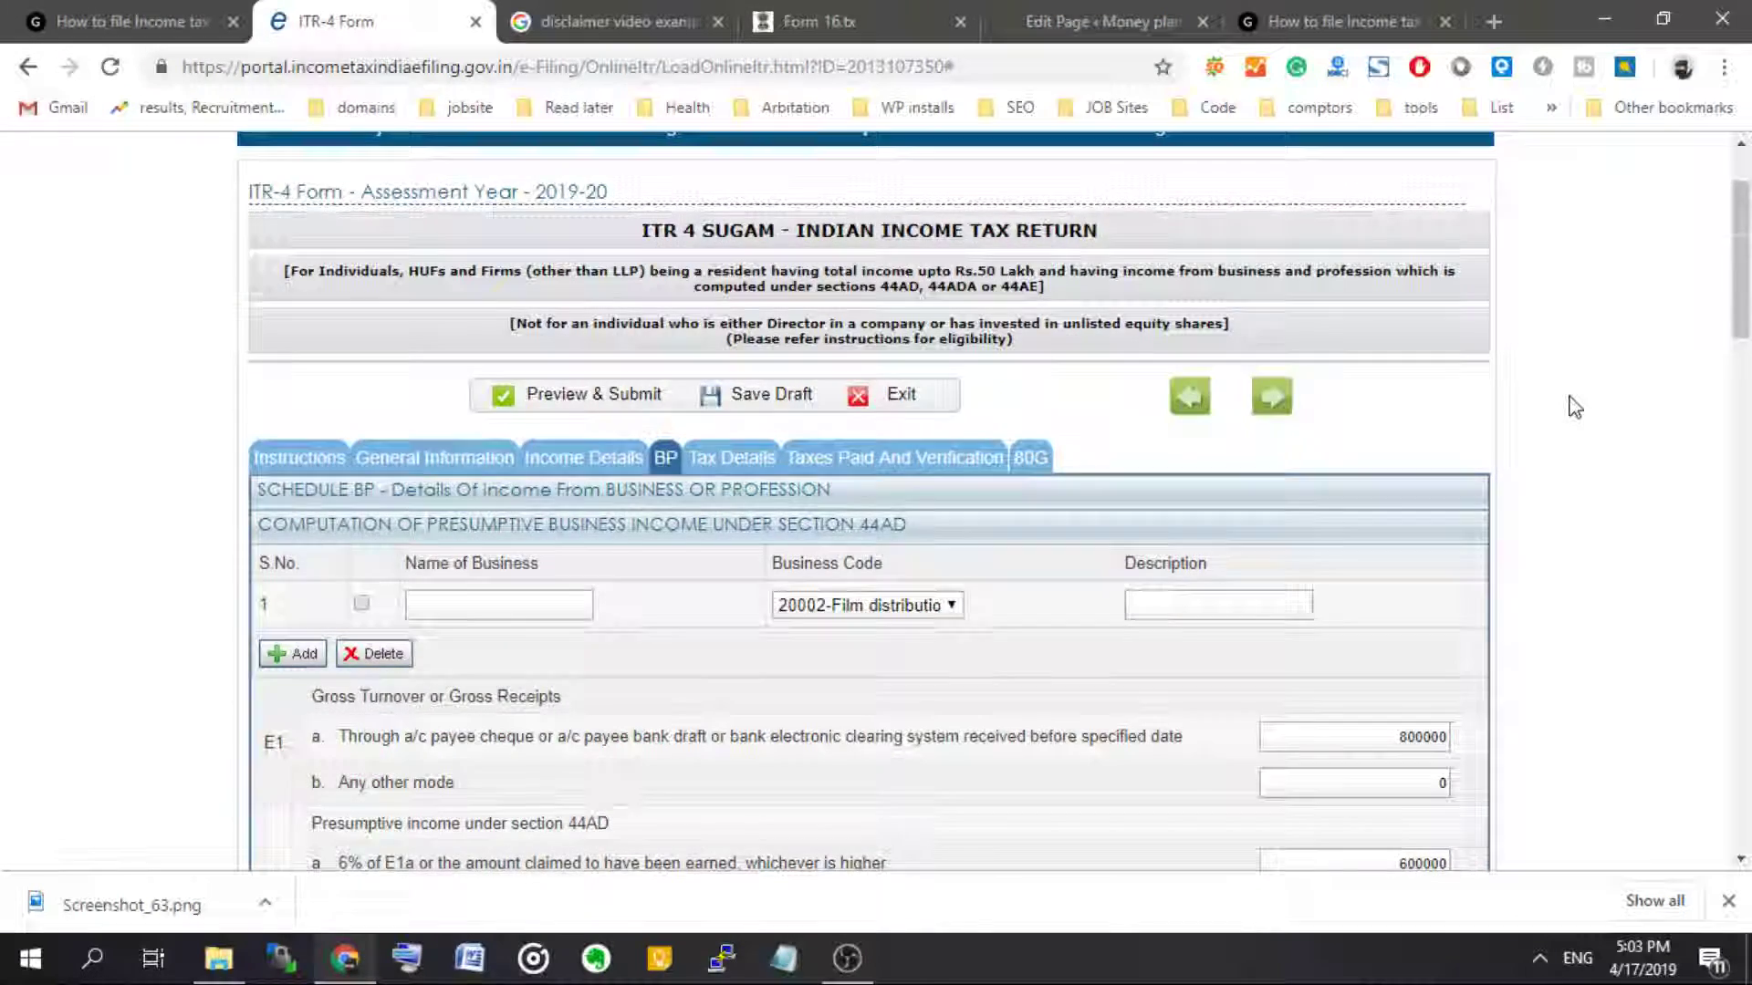
{"action": "scroll", "coordinate": [1568, 403], "scroll_direction": "down", "scroll_amount": 3}
- Review the business income (B1) in Income Details and the nature-of-income choices for other sources (B4)
{"action": "left_click", "coordinate": [582, 202]}
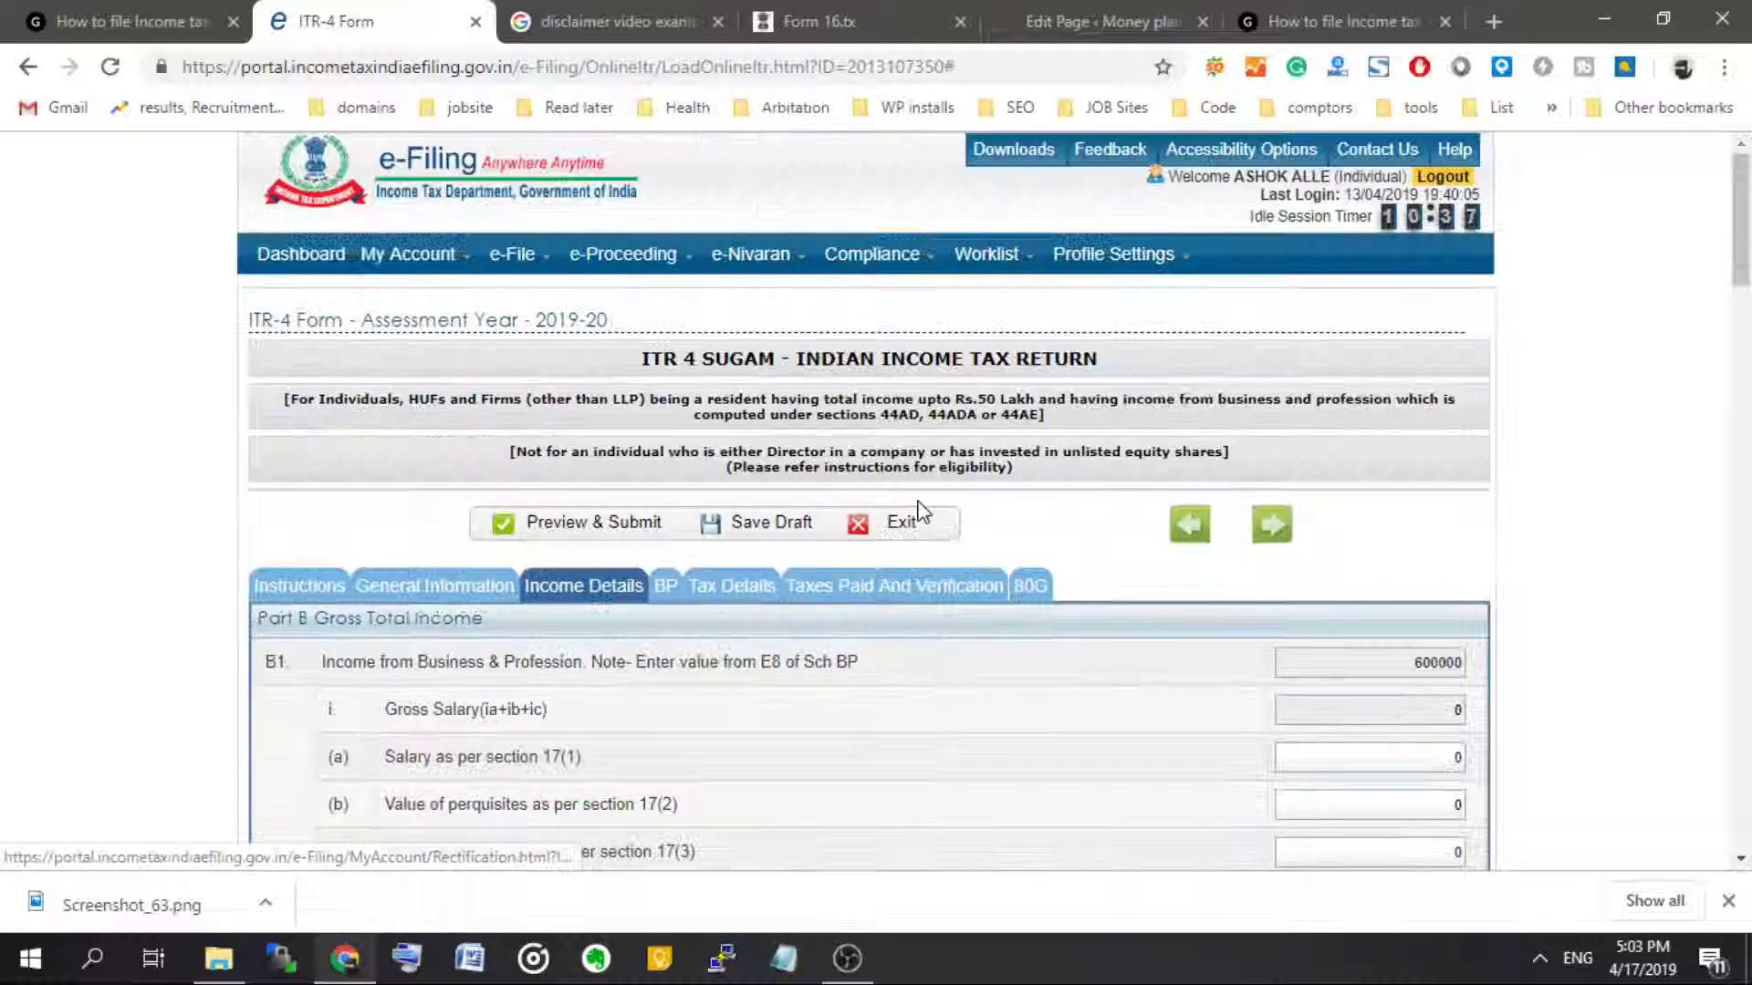
{"action": "scroll", "coordinate": [987, 688], "scroll_direction": "down", "scroll_amount": 4}
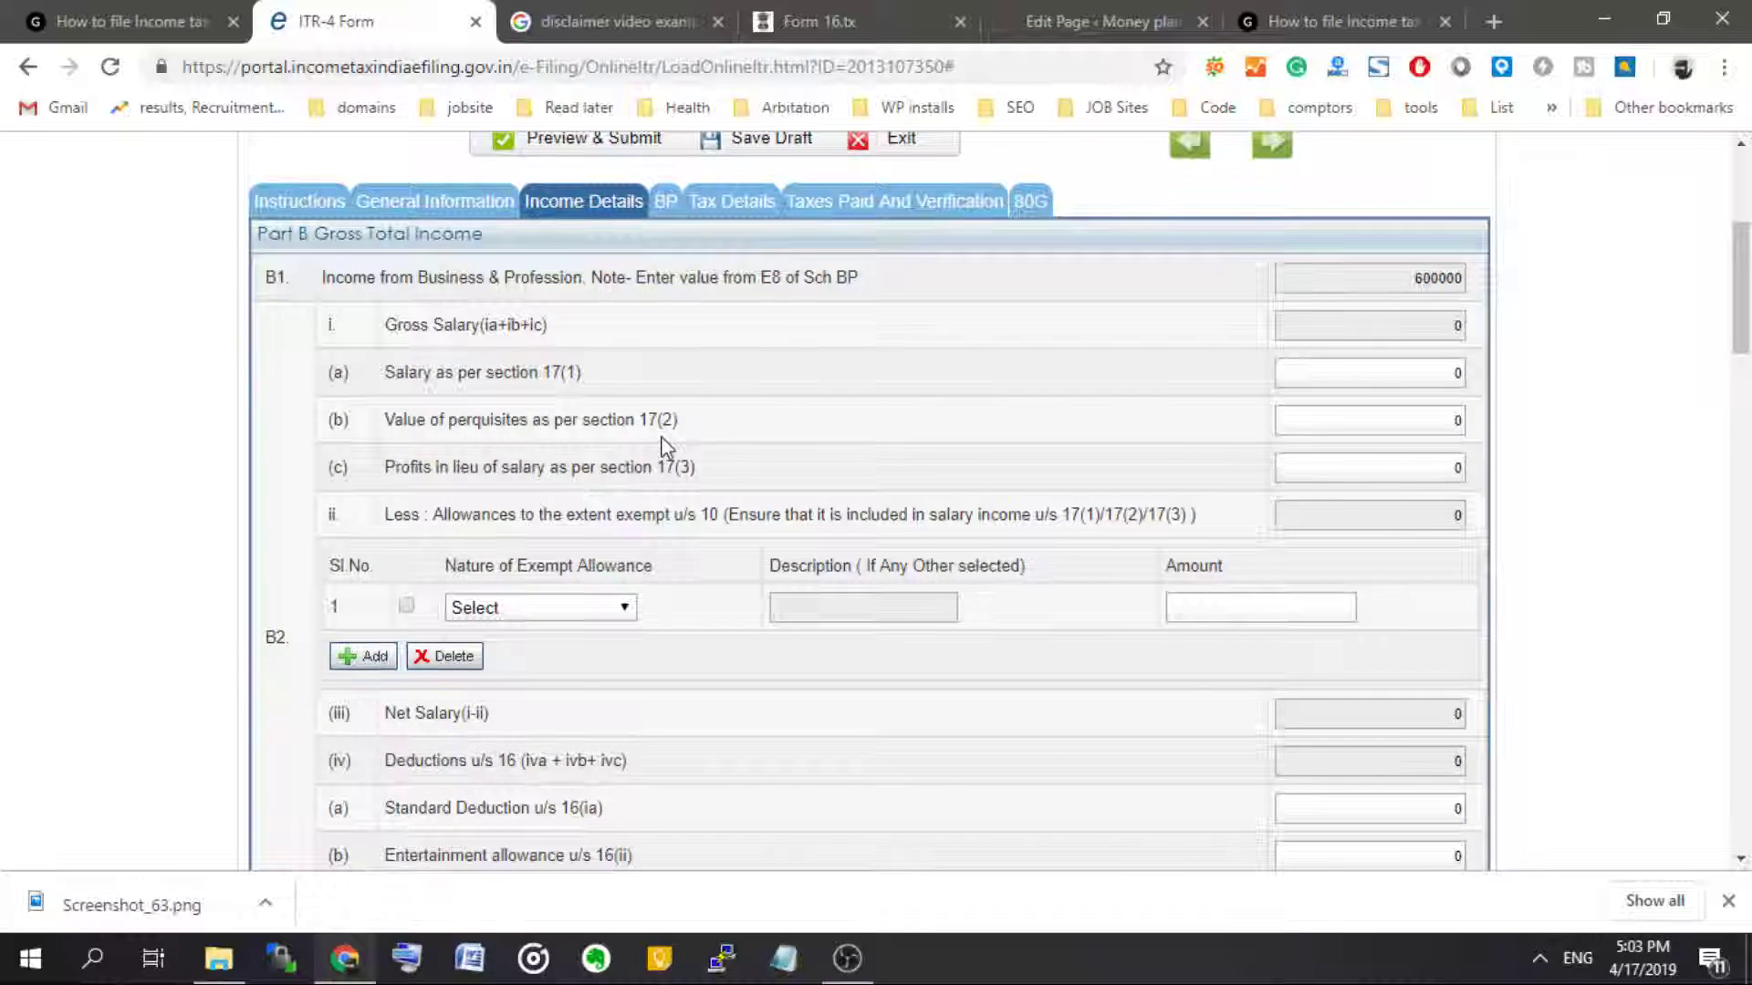
{"action": "scroll", "coordinate": [661, 447], "scroll_direction": "down", "scroll_amount": 8}
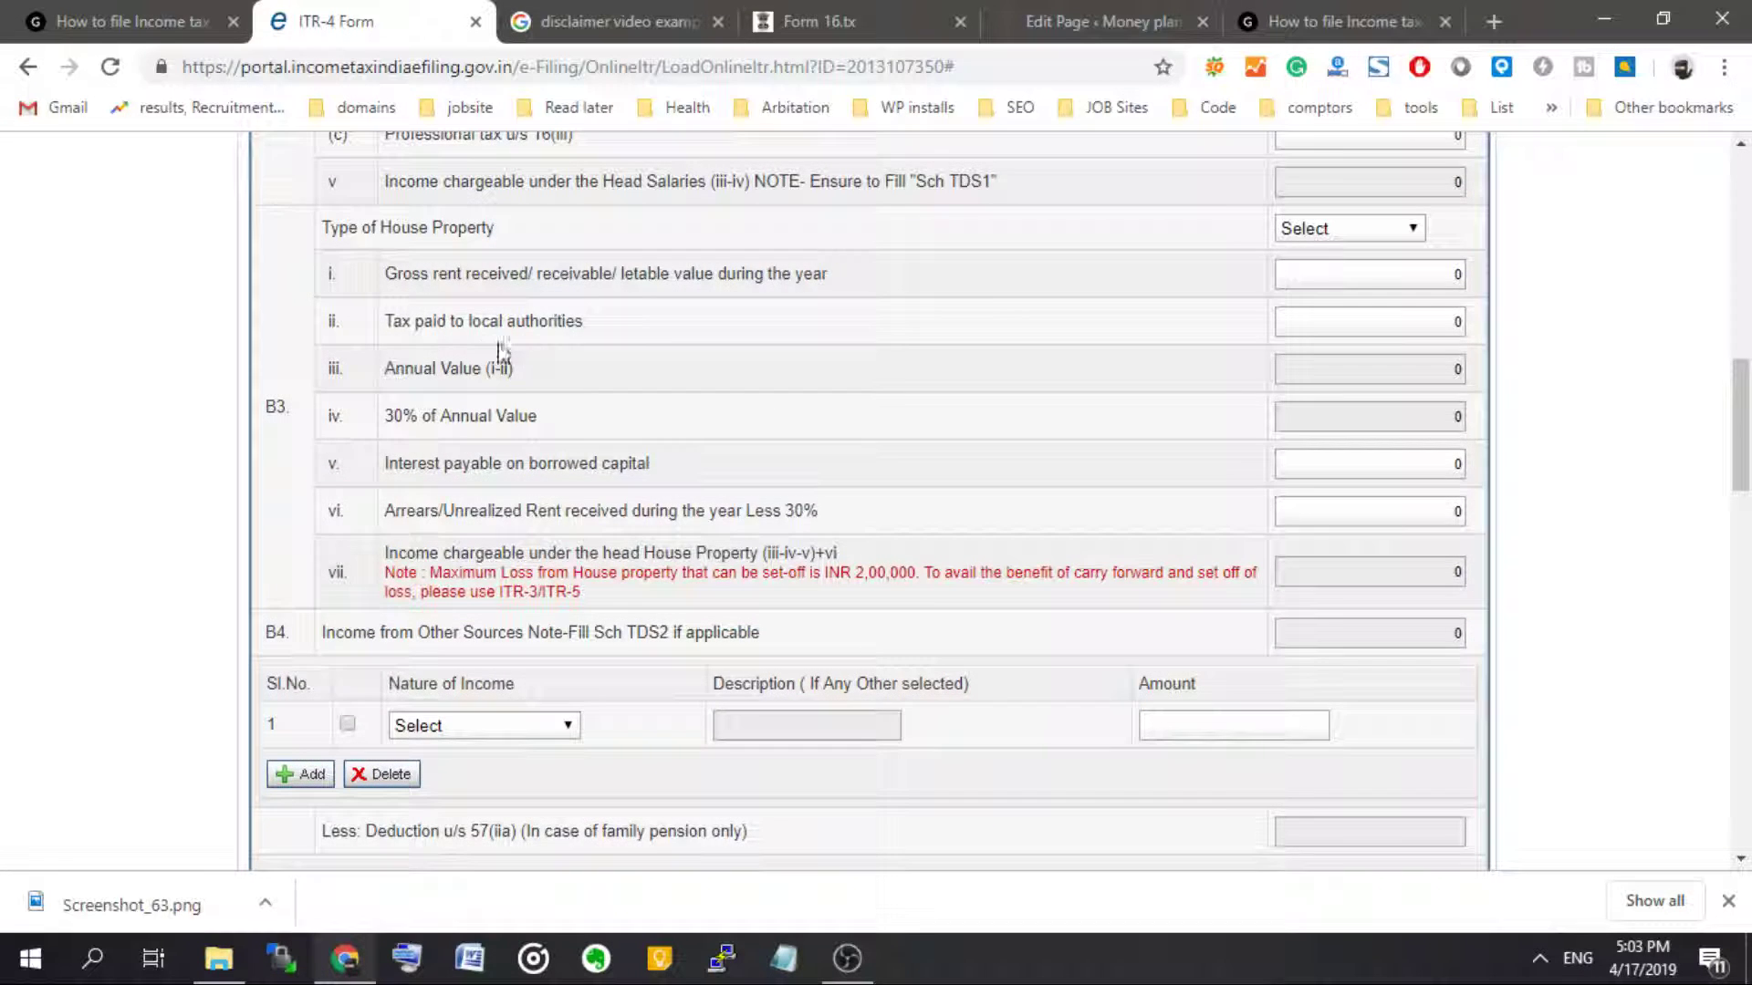
{"action": "scroll", "coordinate": [511, 354], "scroll_direction": "down", "scroll_amount": 4}
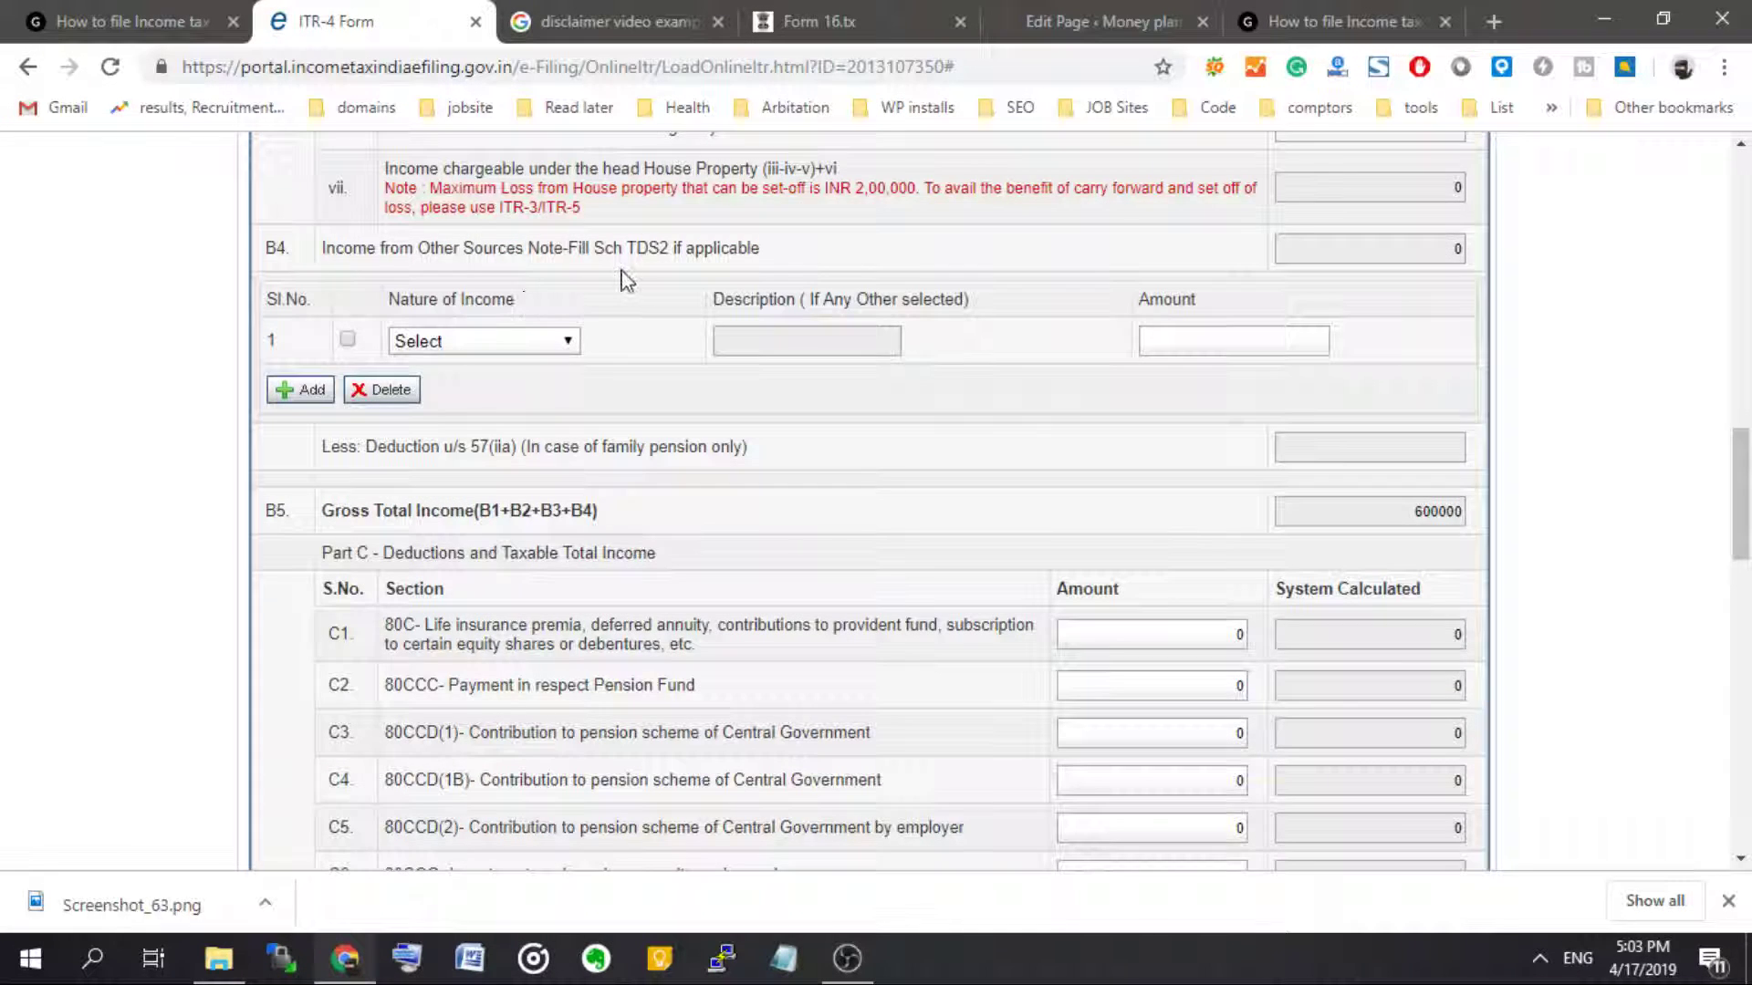
{"action": "left_click", "coordinate": [500, 342]}
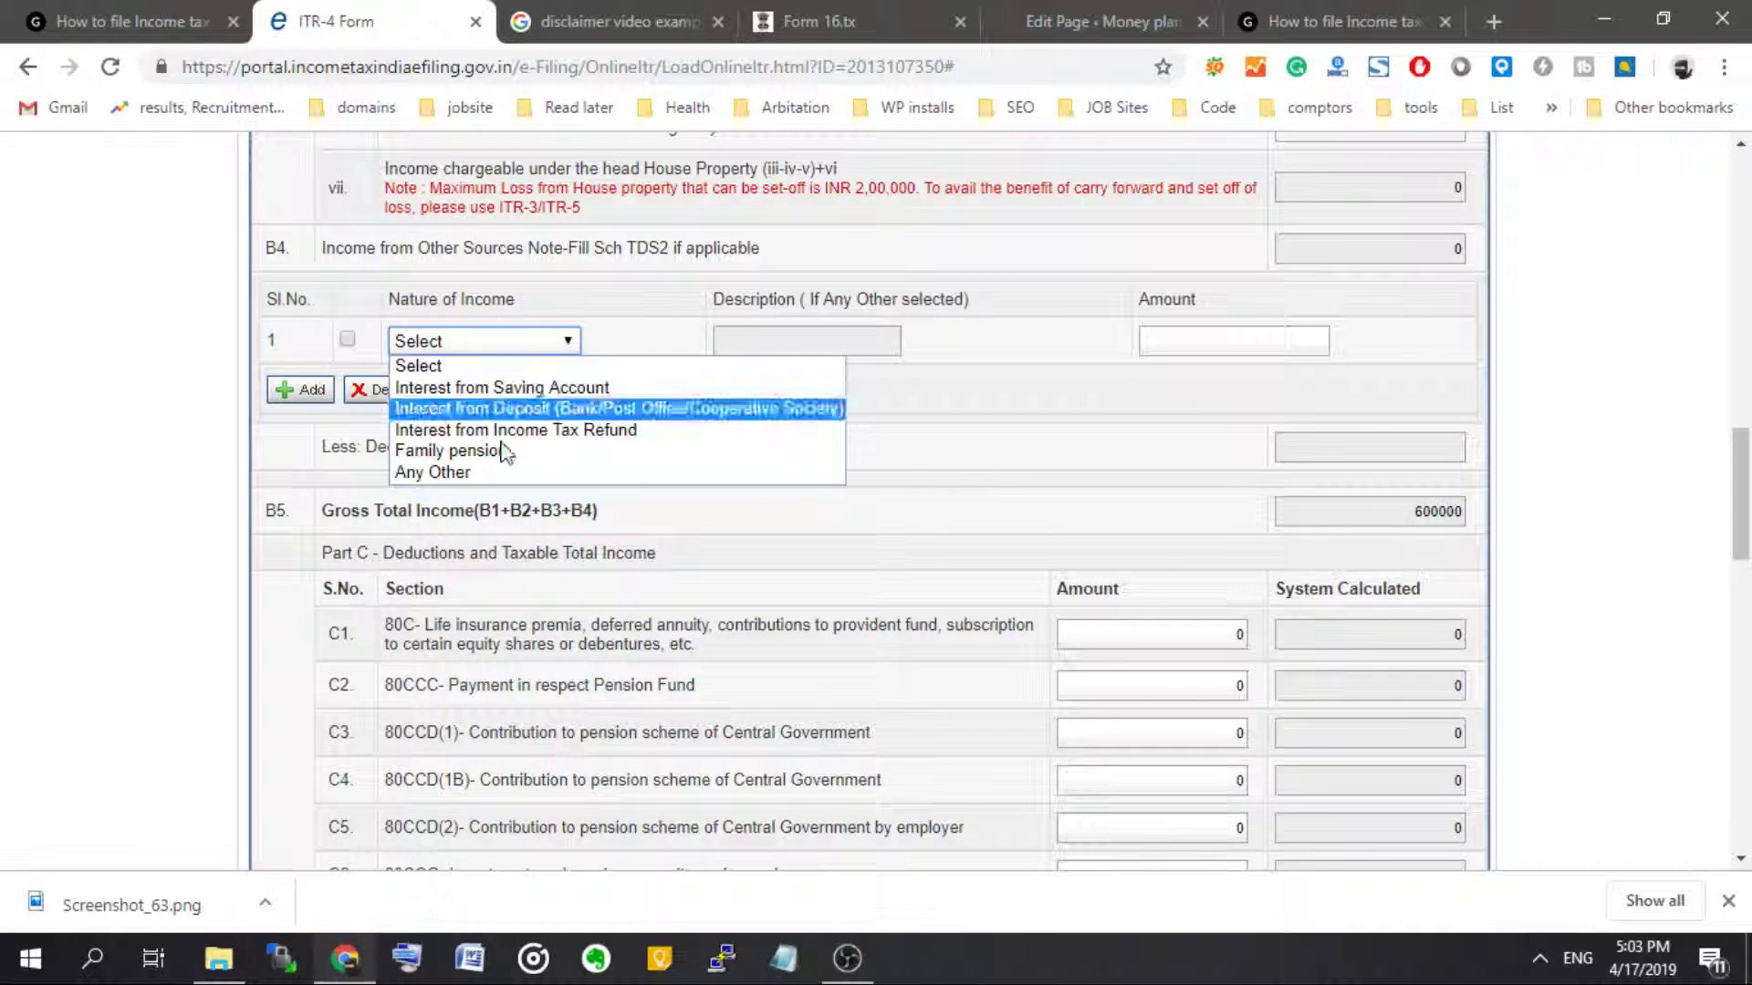
{"action": "left_click", "coordinate": [137, 556]}
- Check the gross total income (B5) and the Part D tax computation without any deductions claimed
{"action": "scroll", "coordinate": [504, 490], "scroll_direction": "down", "scroll_amount": 4}
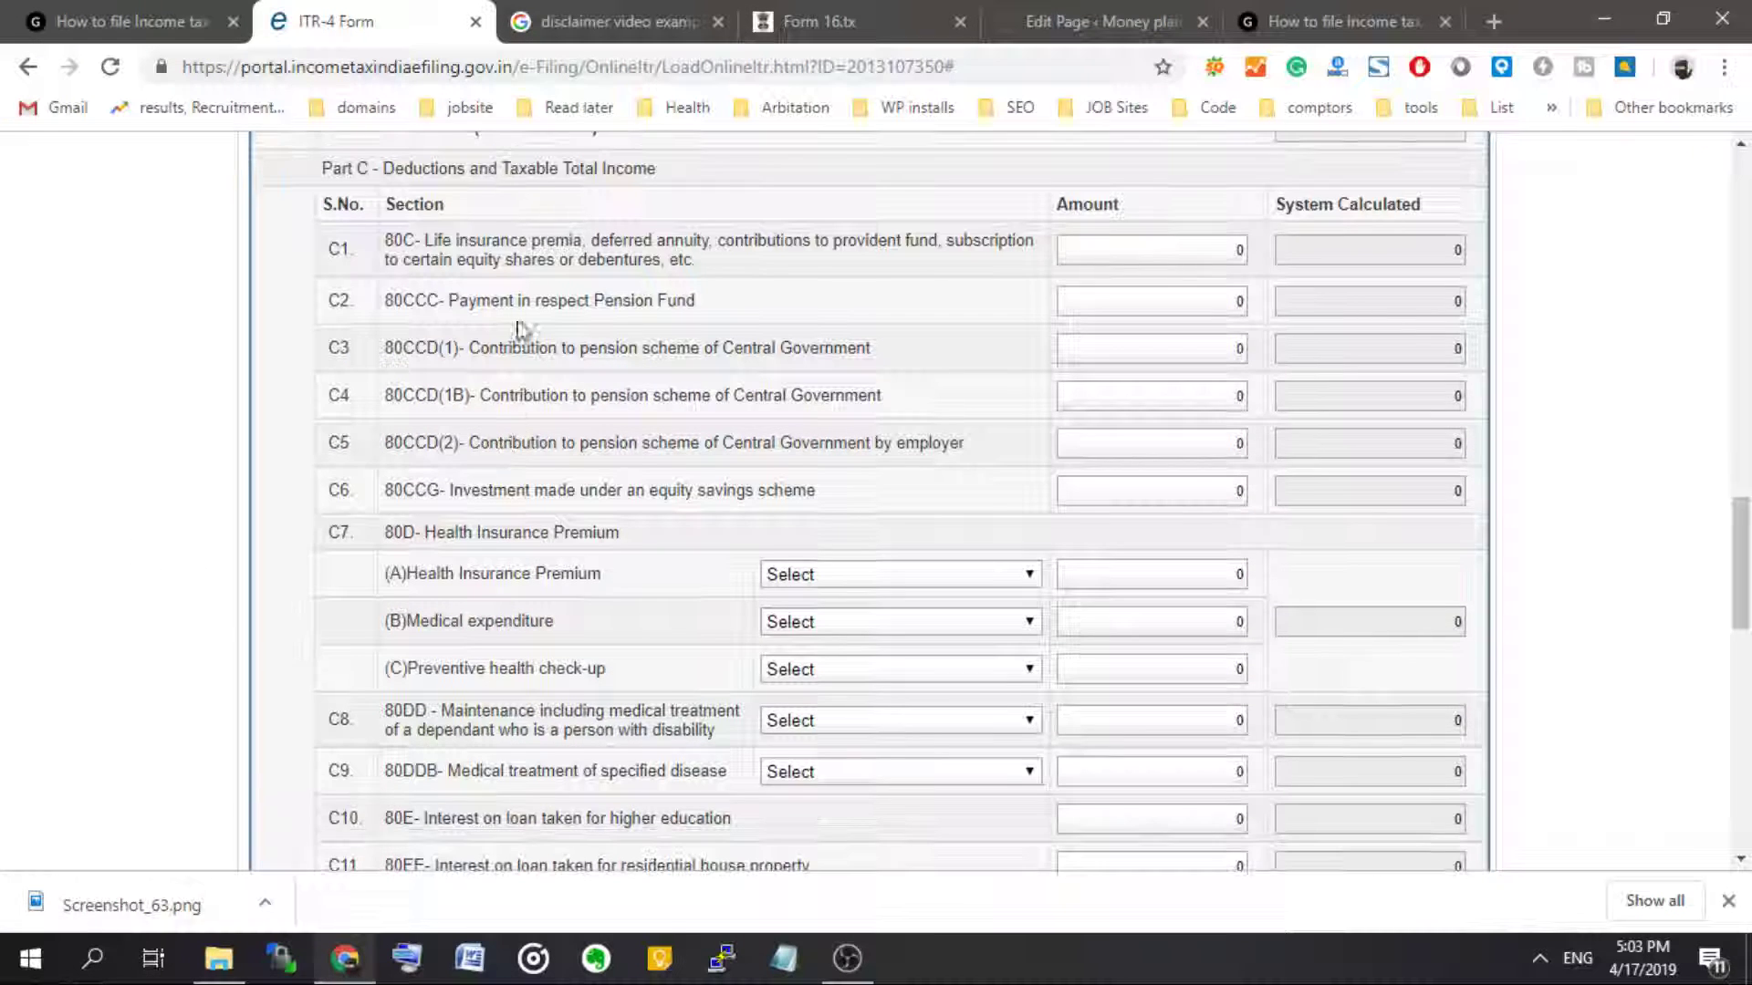
{"action": "left_click", "coordinate": [1183, 259]}
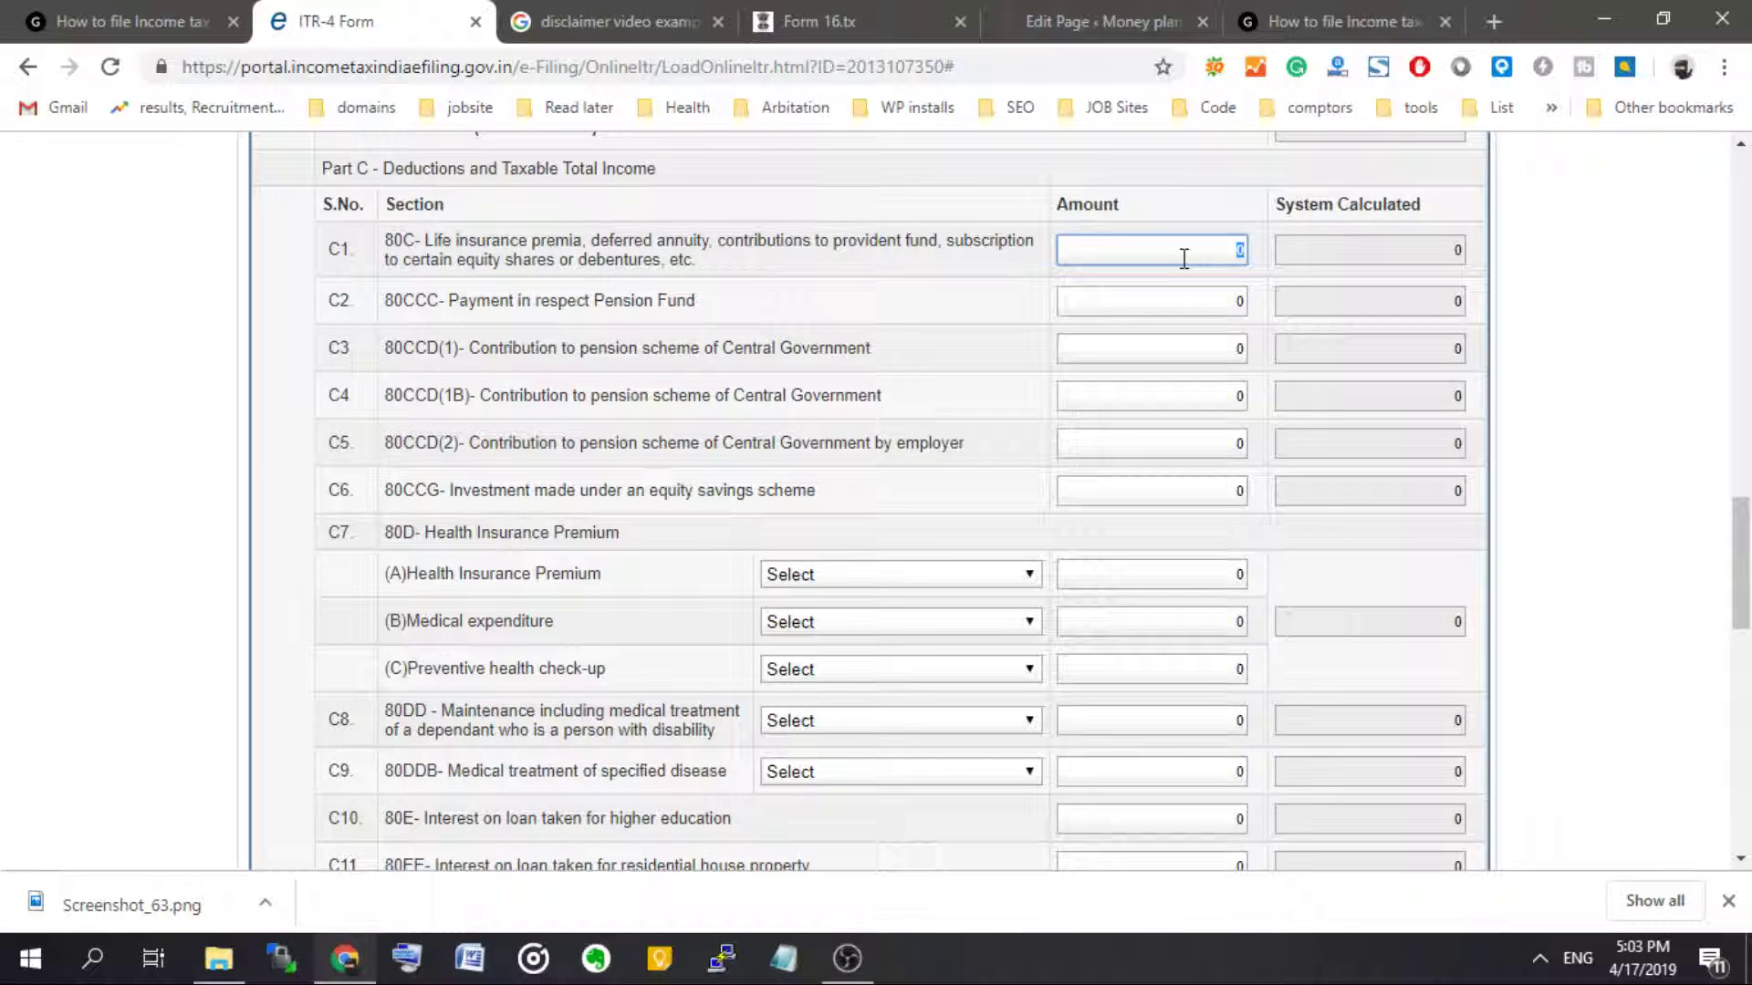
{"action": "scroll", "coordinate": [1184, 259], "scroll_direction": "up", "scroll_amount": 3}
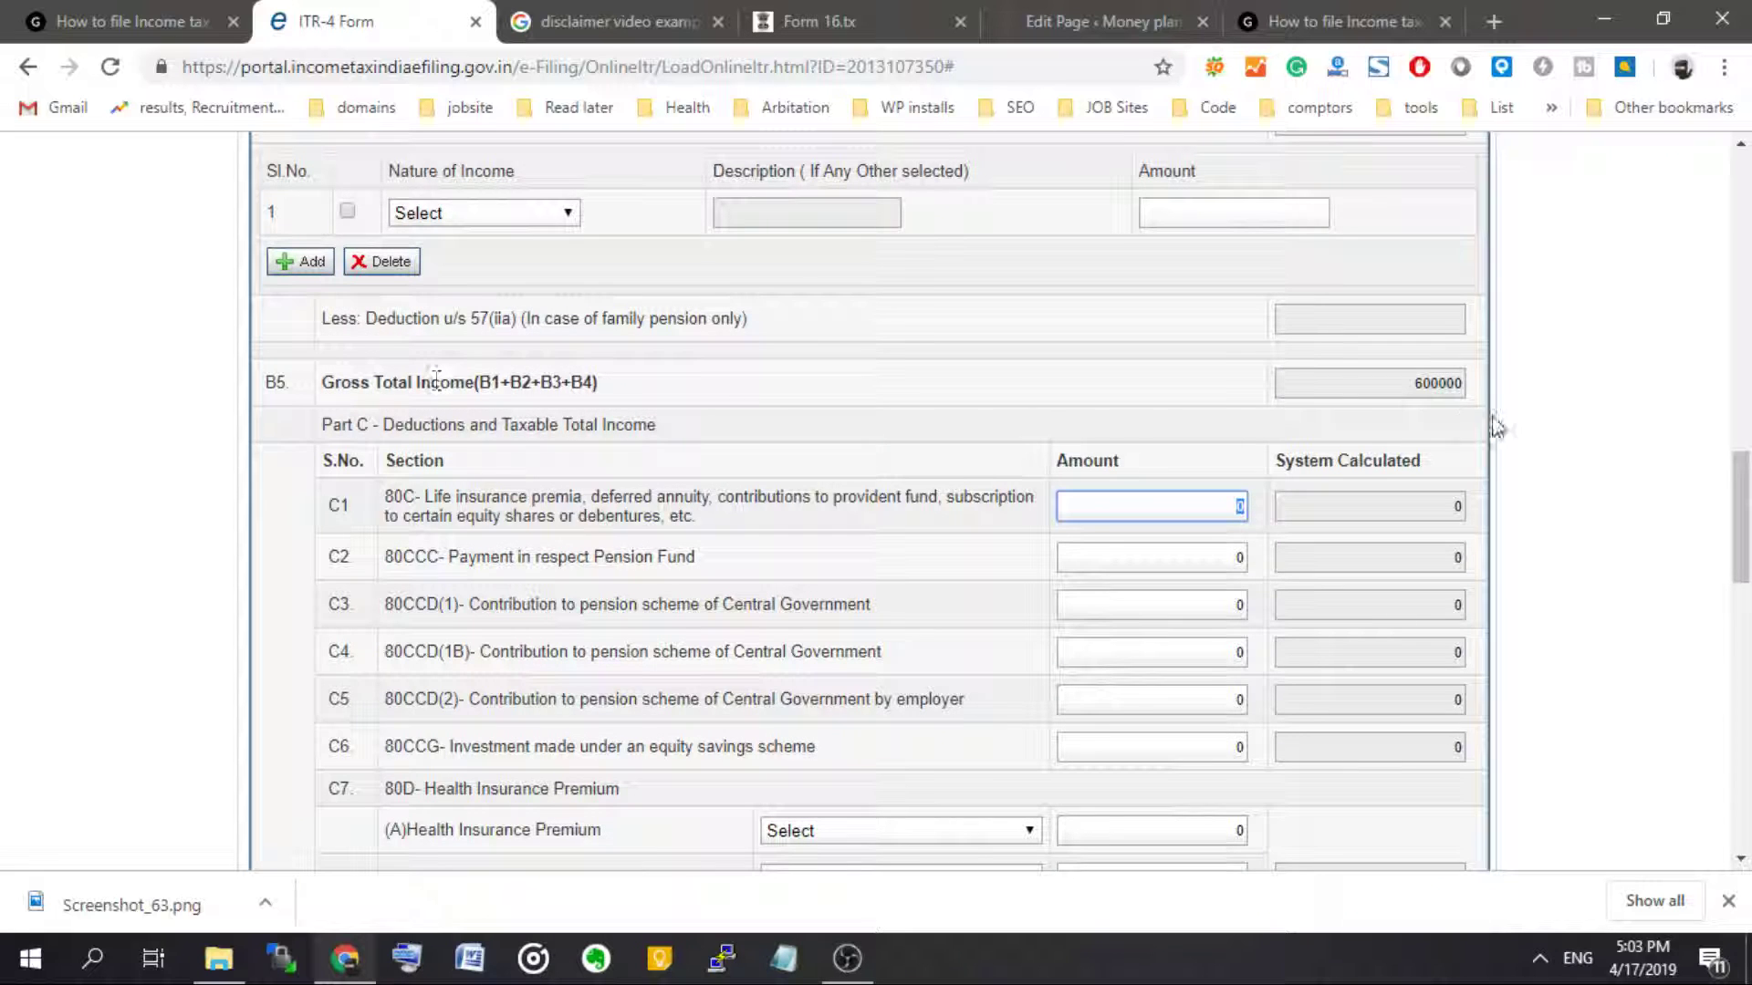
{"action": "double_click", "coordinate": [1440, 384]}
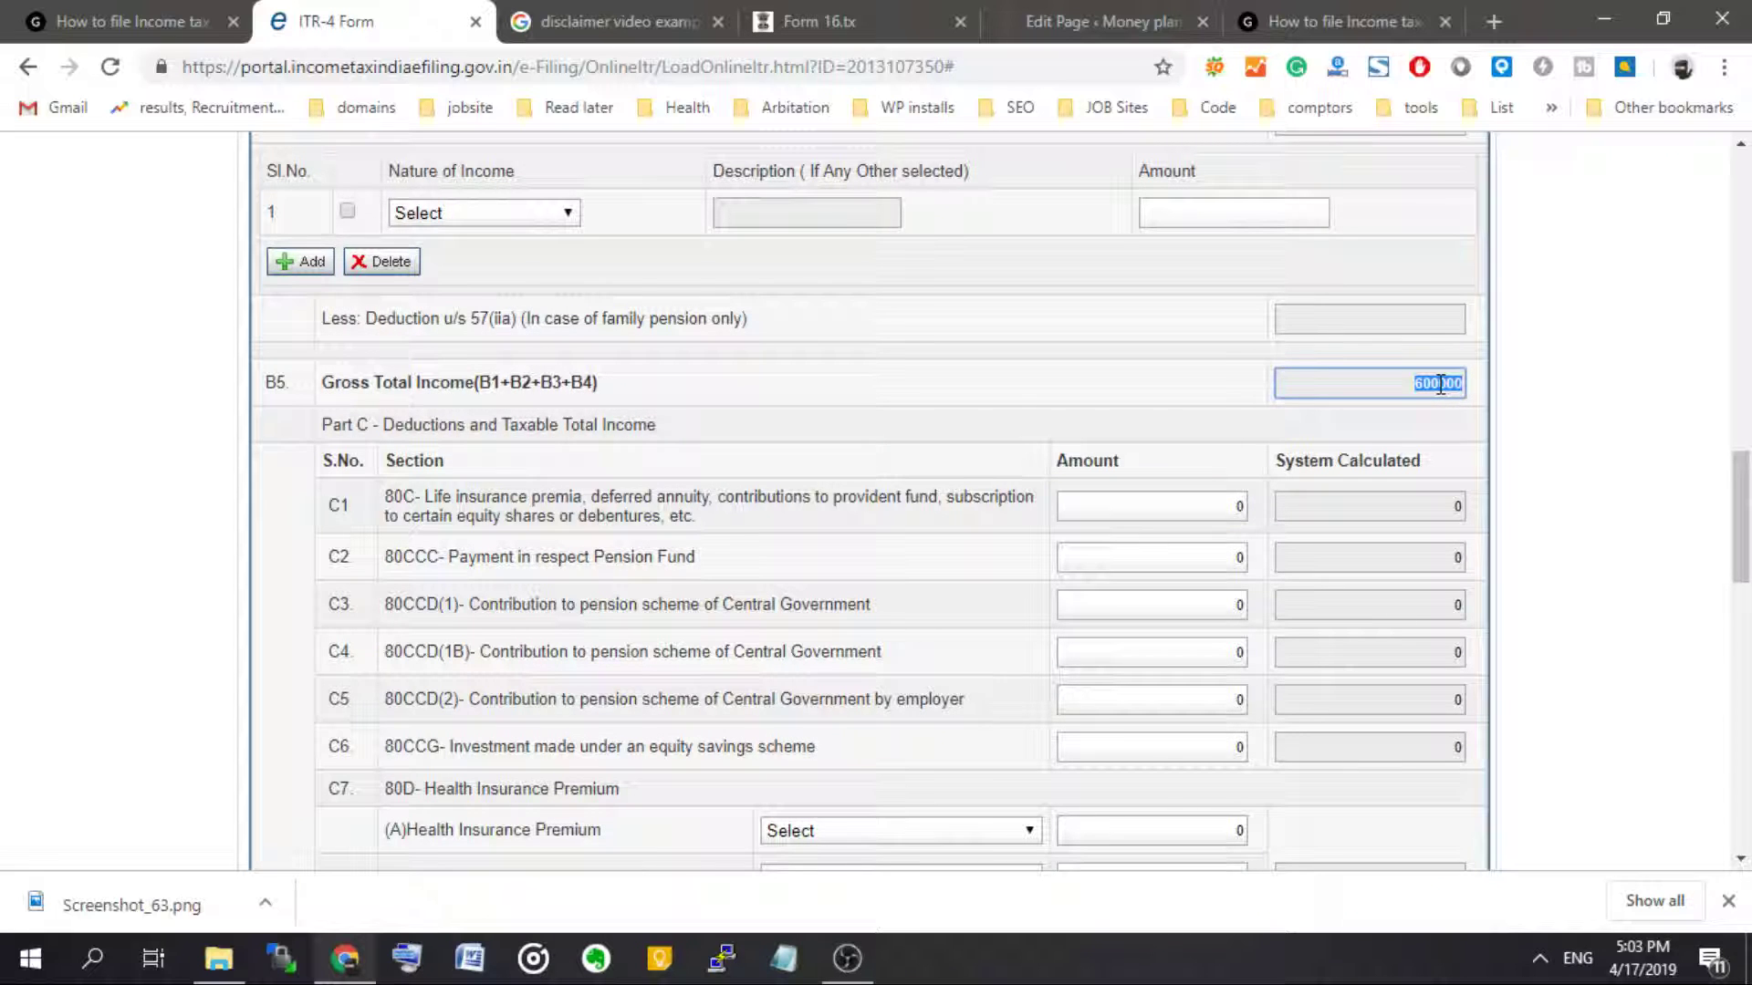
{"action": "left_click_drag", "start_coordinate": [1741, 520], "coordinate": [1744, 767]}
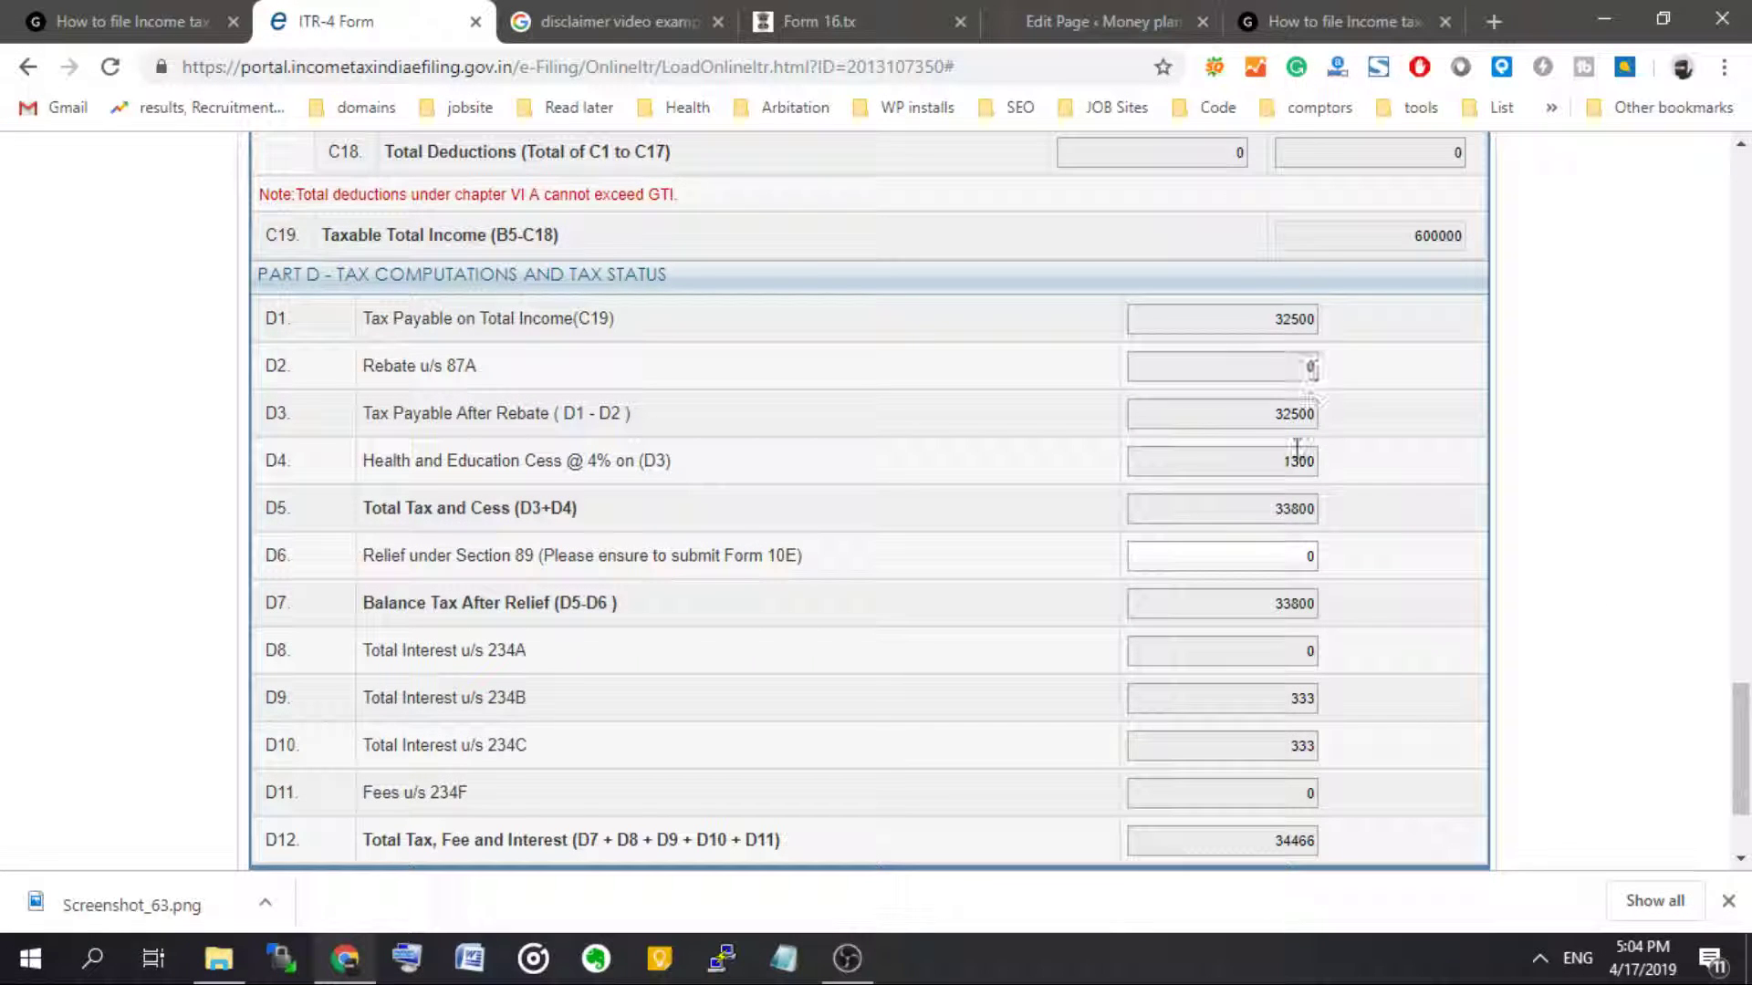
- Enter 150000 as the section 80C deduction (C1) in Part C and dismiss the save-draft reminder
{"action": "left_click_drag", "start_coordinate": [1741, 739], "coordinate": [1740, 511]}
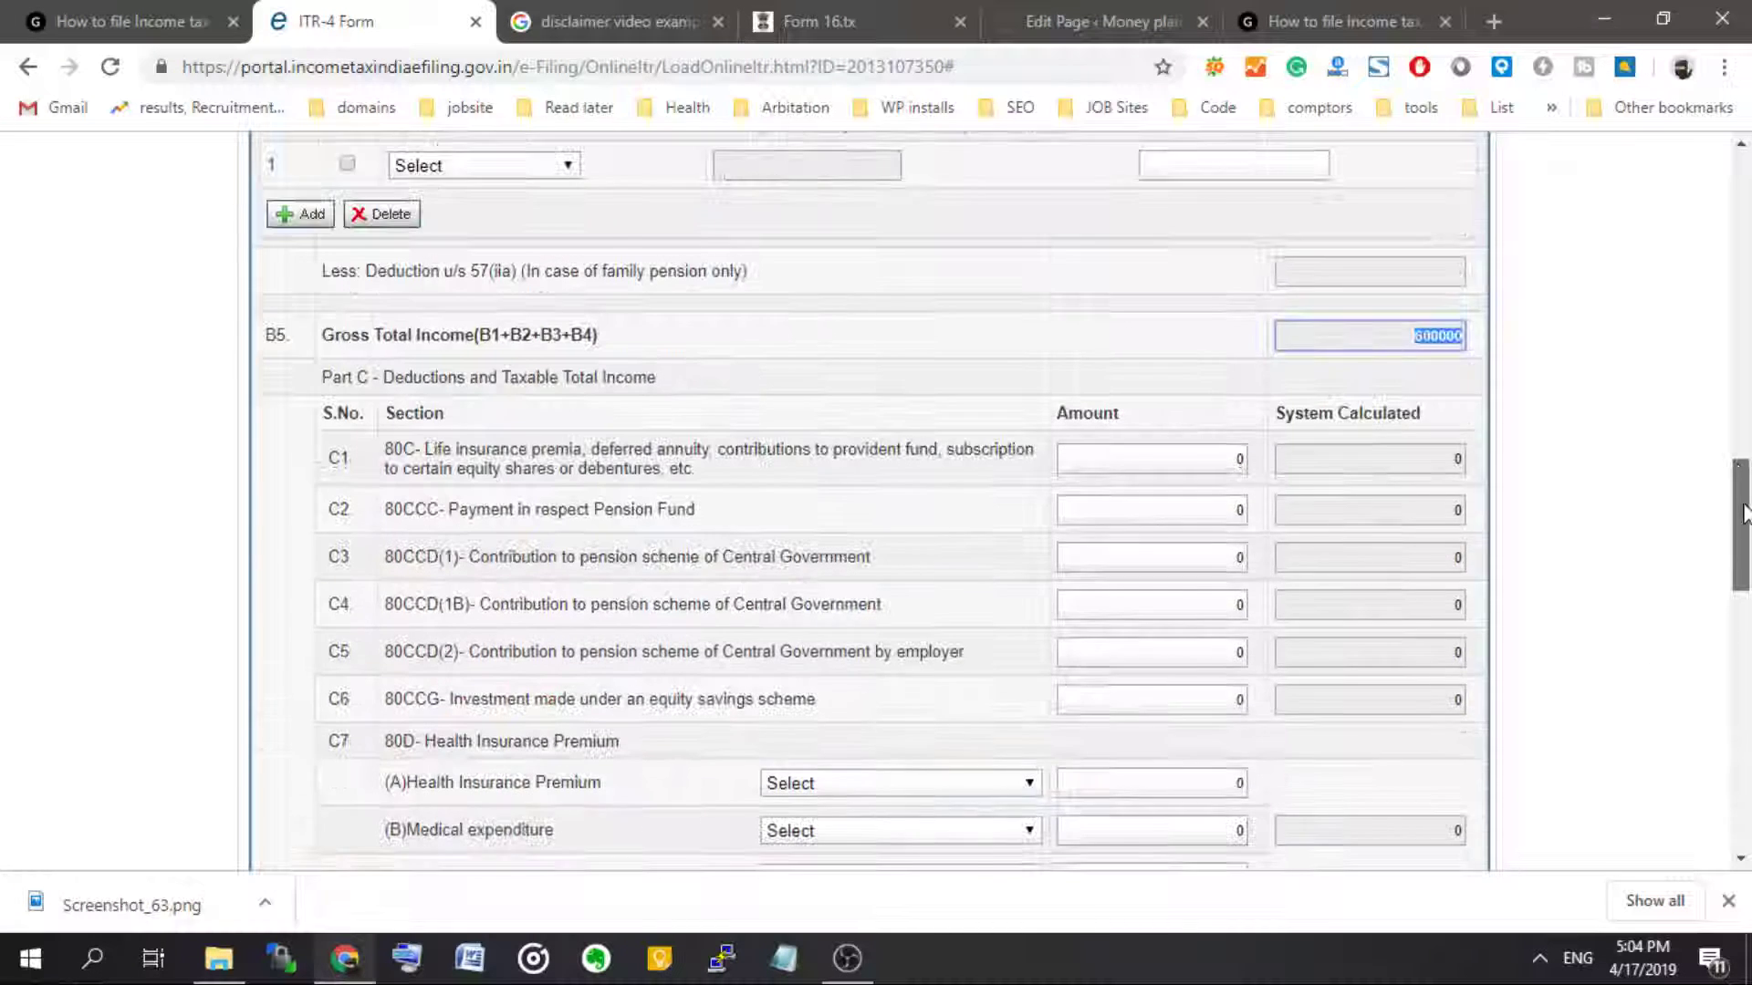
{"action": "left_click", "coordinate": [1171, 459]}
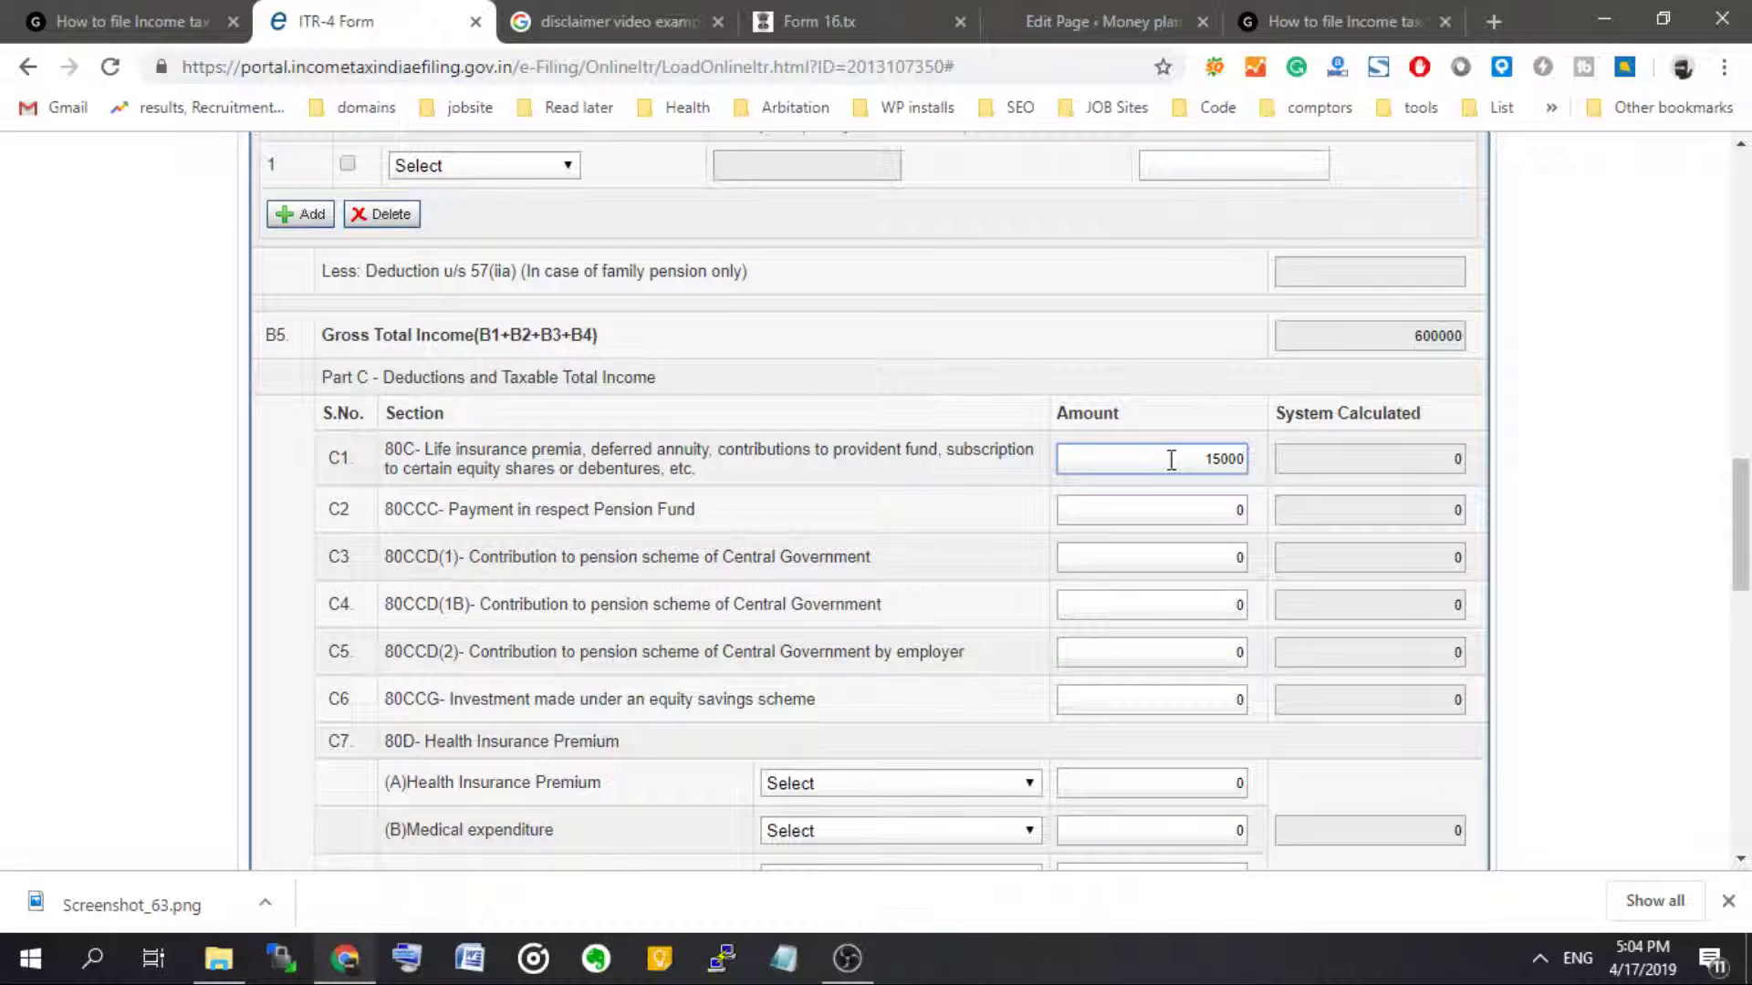
{"action": "left_click", "coordinate": [894, 504]}
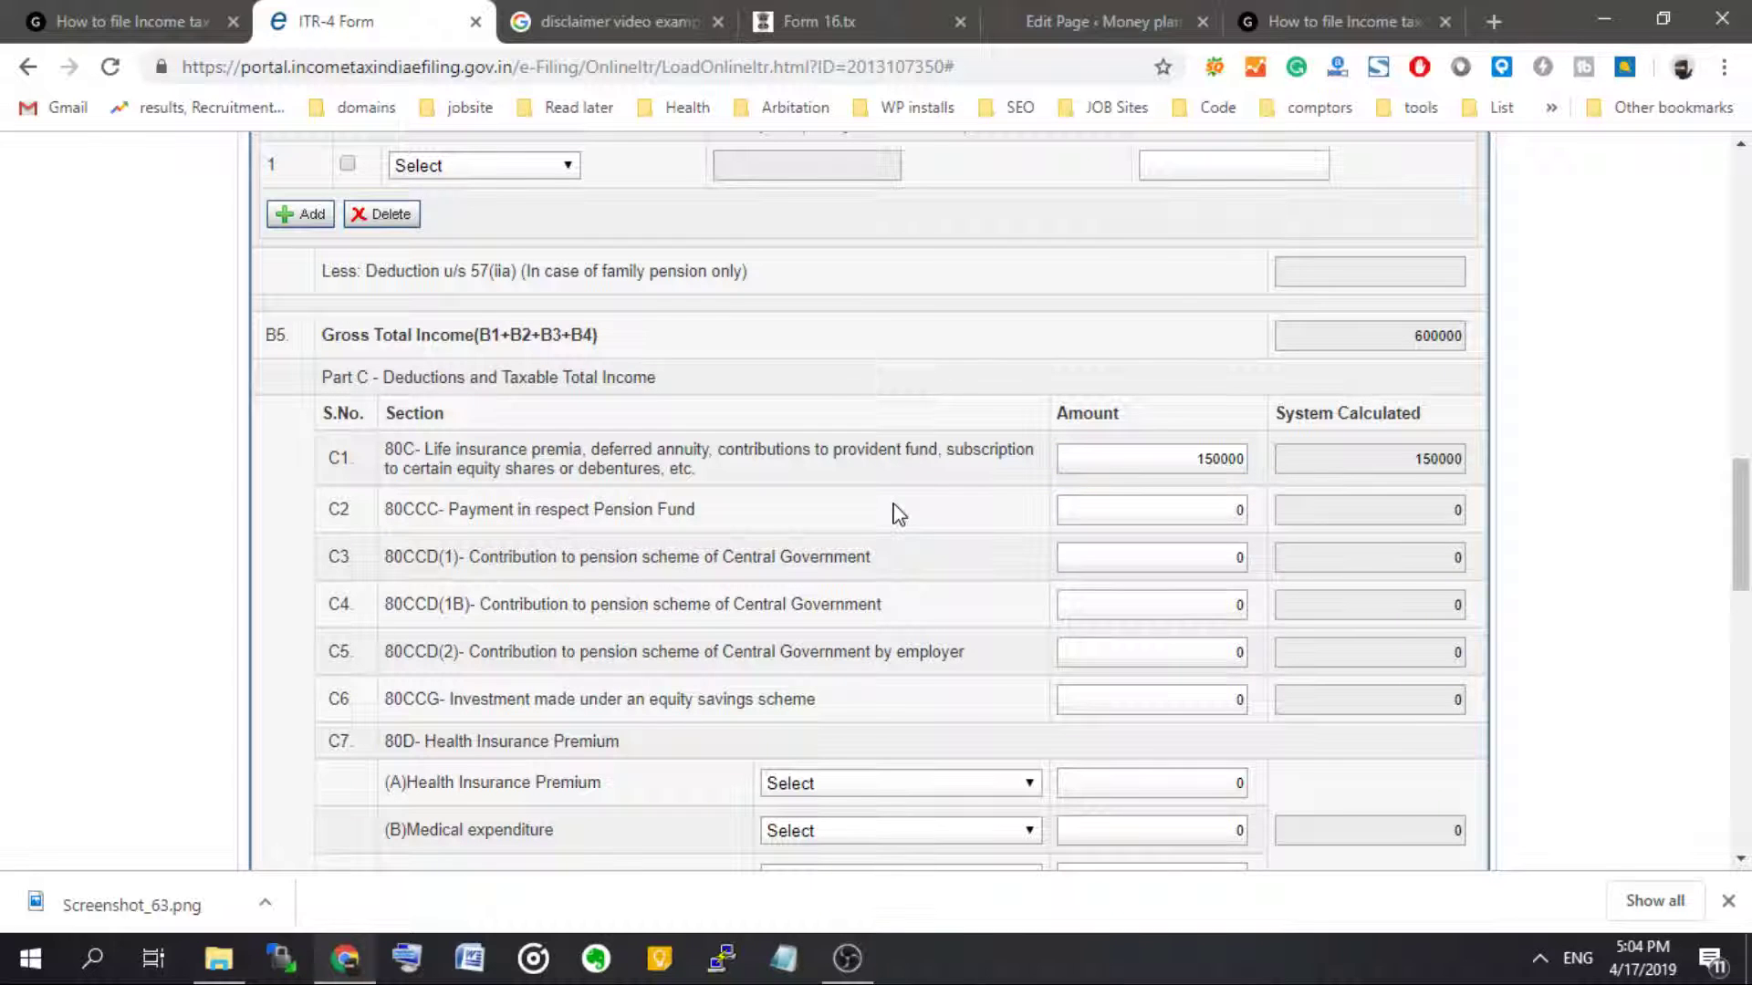
{"action": "left_click", "coordinate": [1163, 509]}
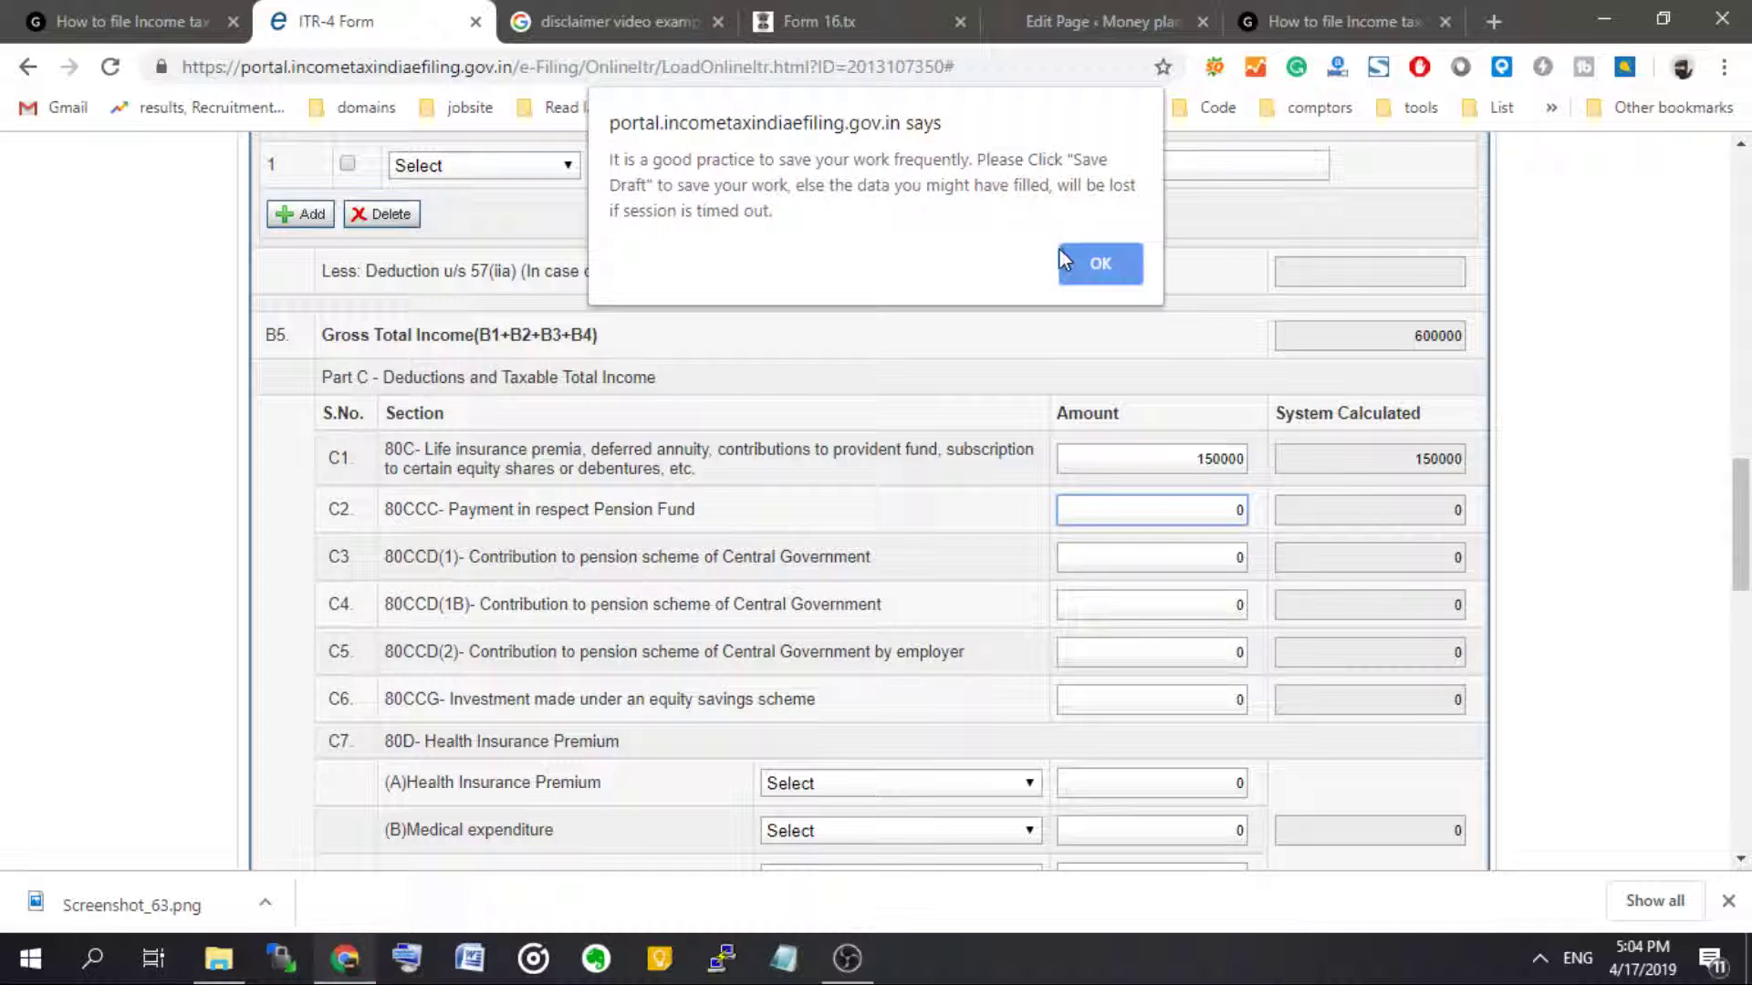
{"action": "left_click", "coordinate": [1099, 263]}
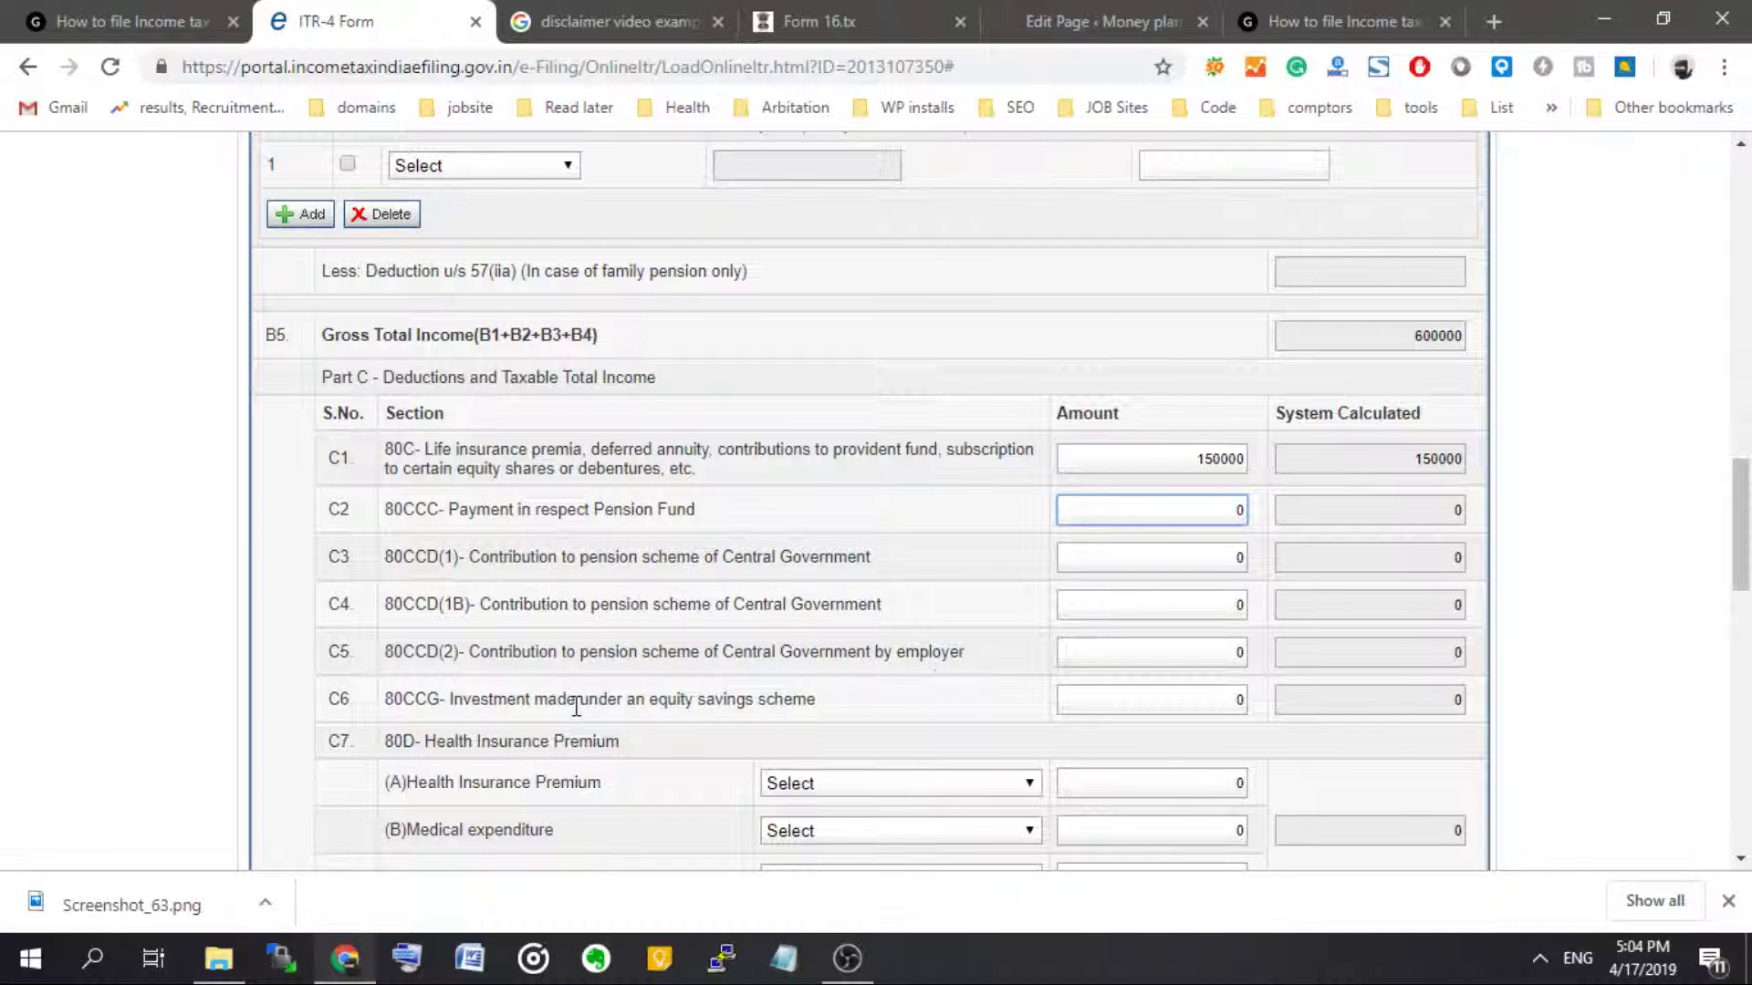
- Enter 500000 for the 80CCG equity savings investment (C6) and 500000 for the employer's 80CCD(2) pension contribution (C5)
{"action": "left_click", "coordinate": [1194, 707]}
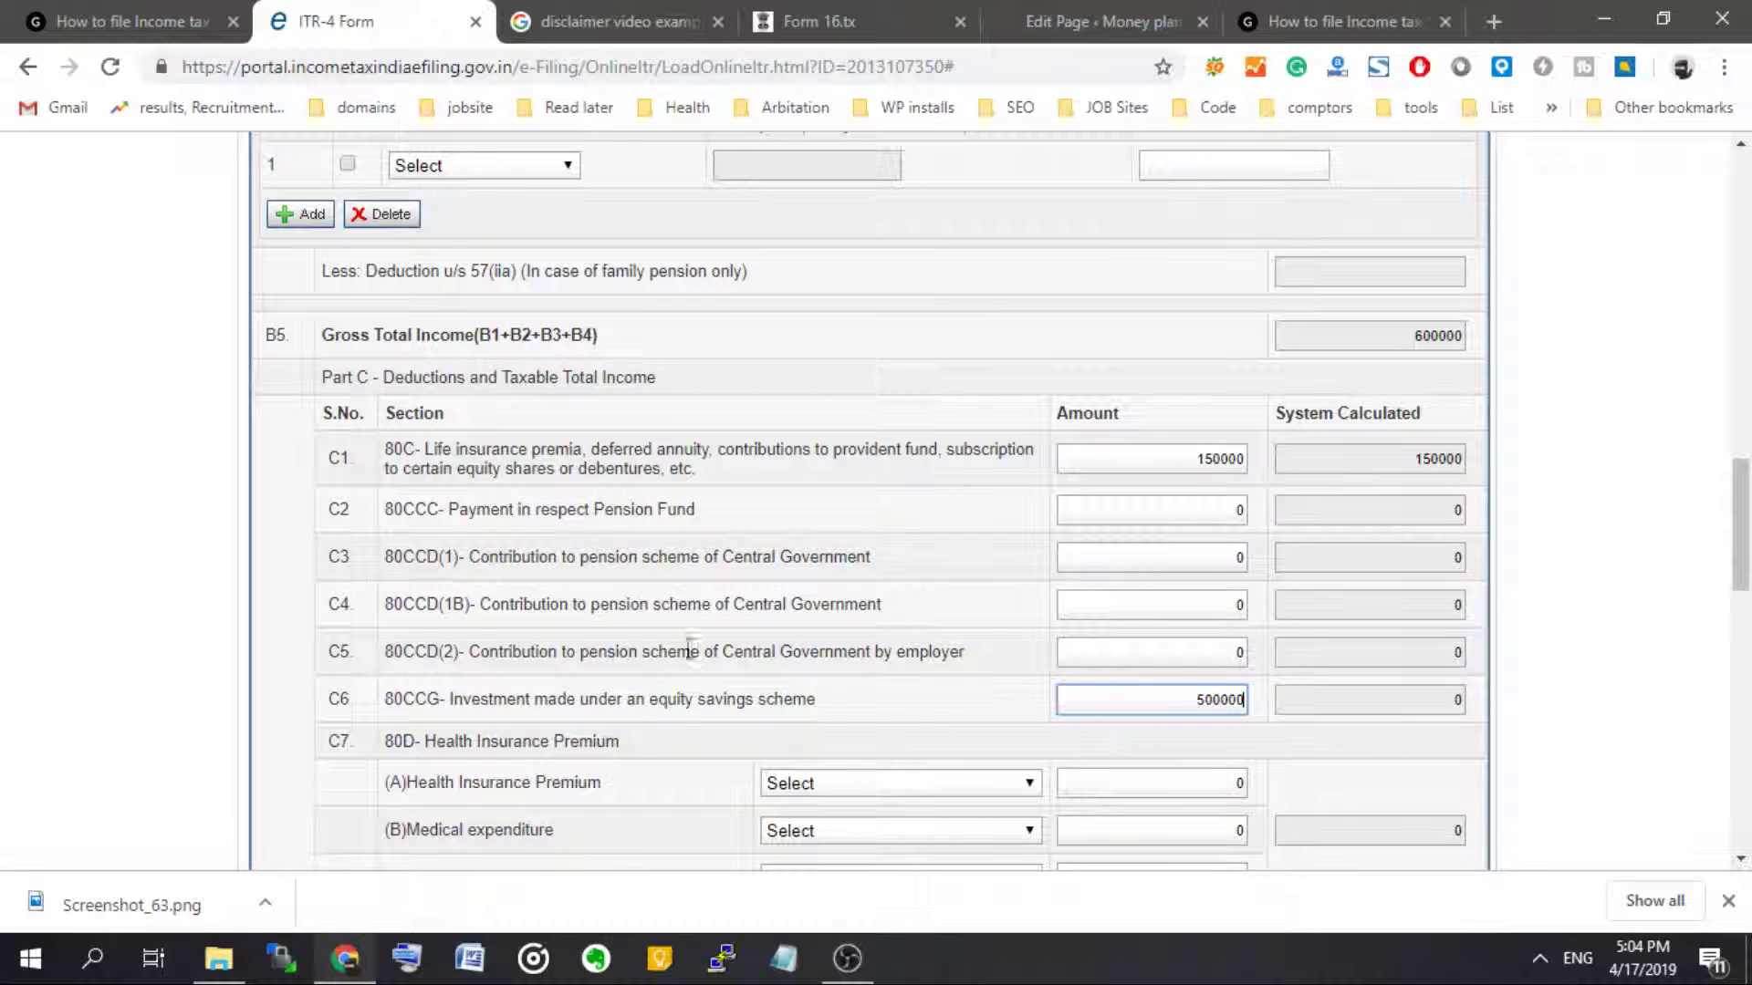
{"action": "left_click", "coordinate": [886, 643]}
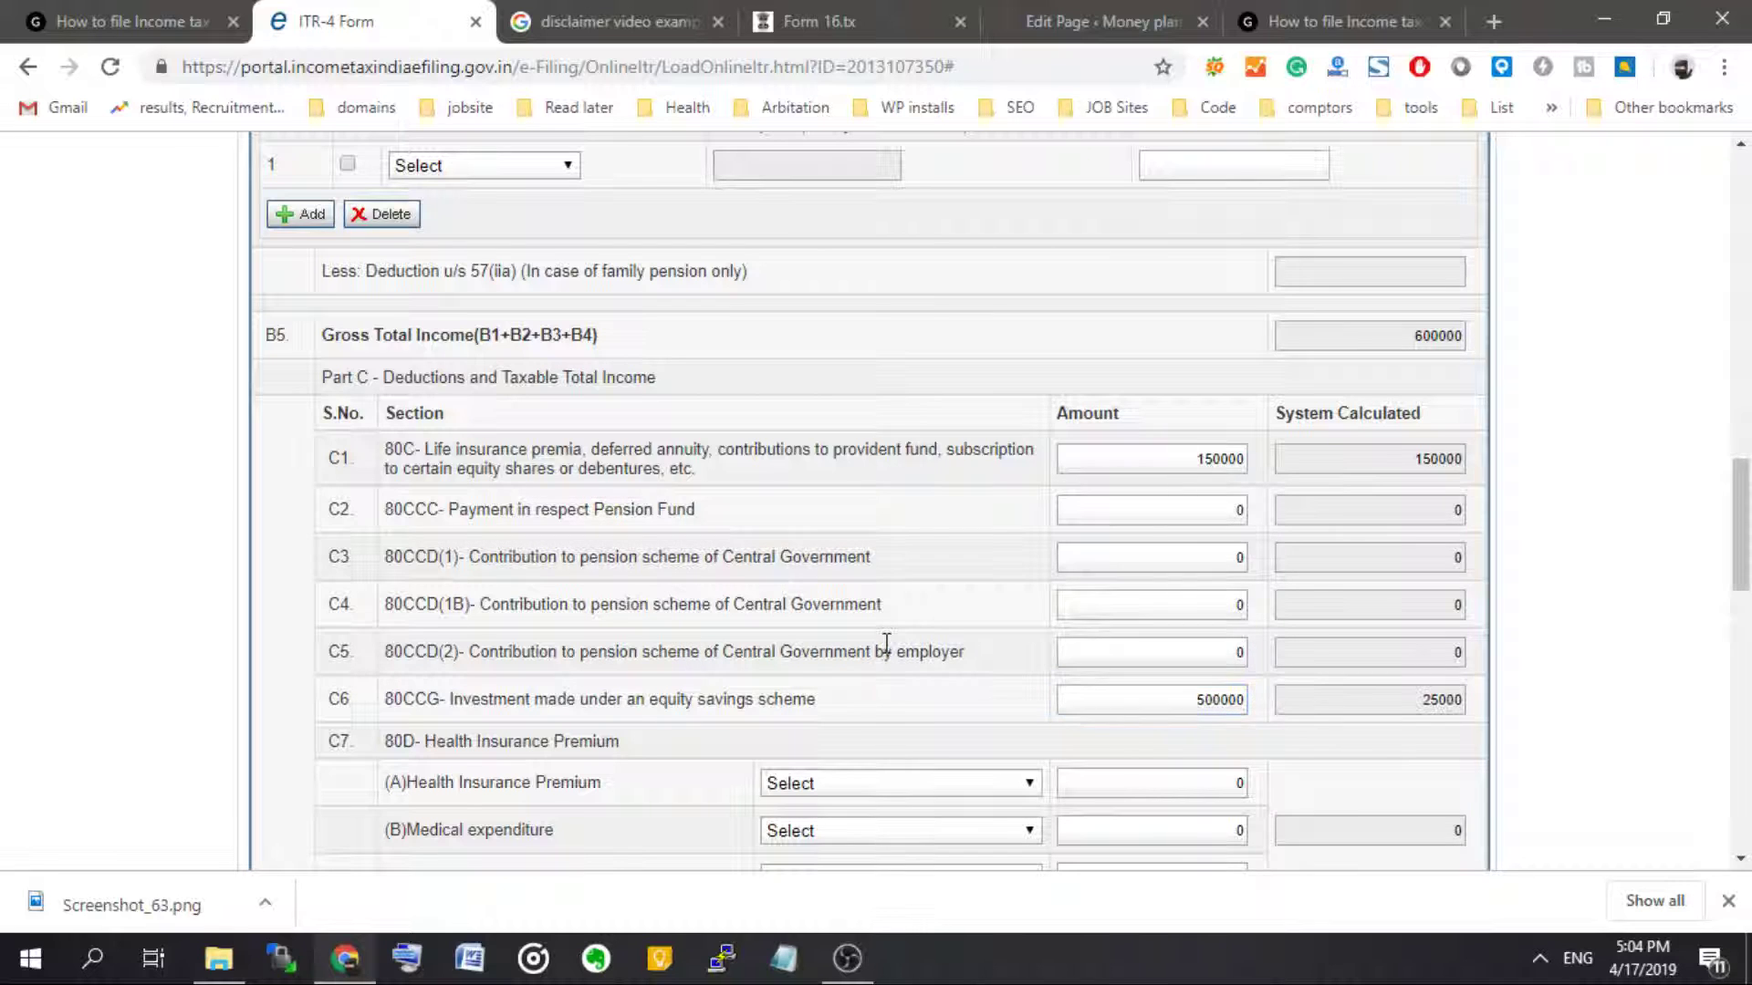
{"action": "left_click", "coordinate": [1220, 657]}
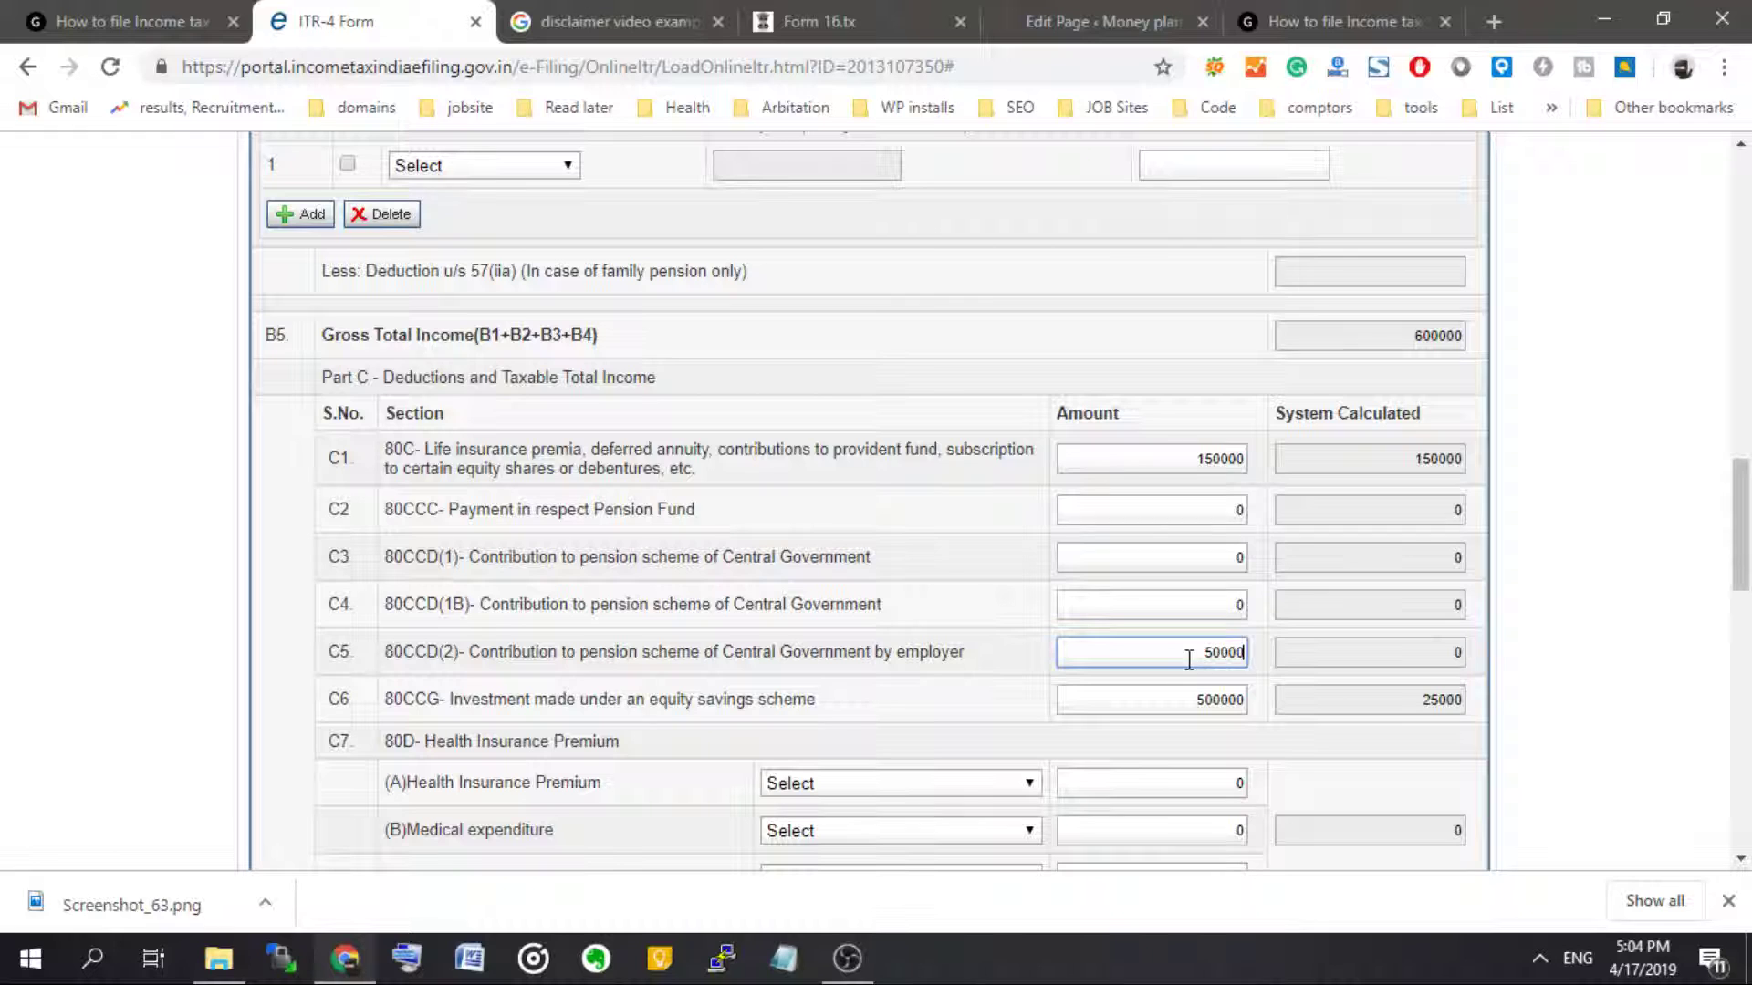
{"action": "type", "text": "50000"}
{"action": "left_click", "coordinate": [613, 607]}
{"action": "left_click", "coordinate": [1207, 651]}
- Enter 50000 as the 80CCD(1) pension scheme contribution (C3)
{"action": "left_click", "coordinate": [1214, 558]}
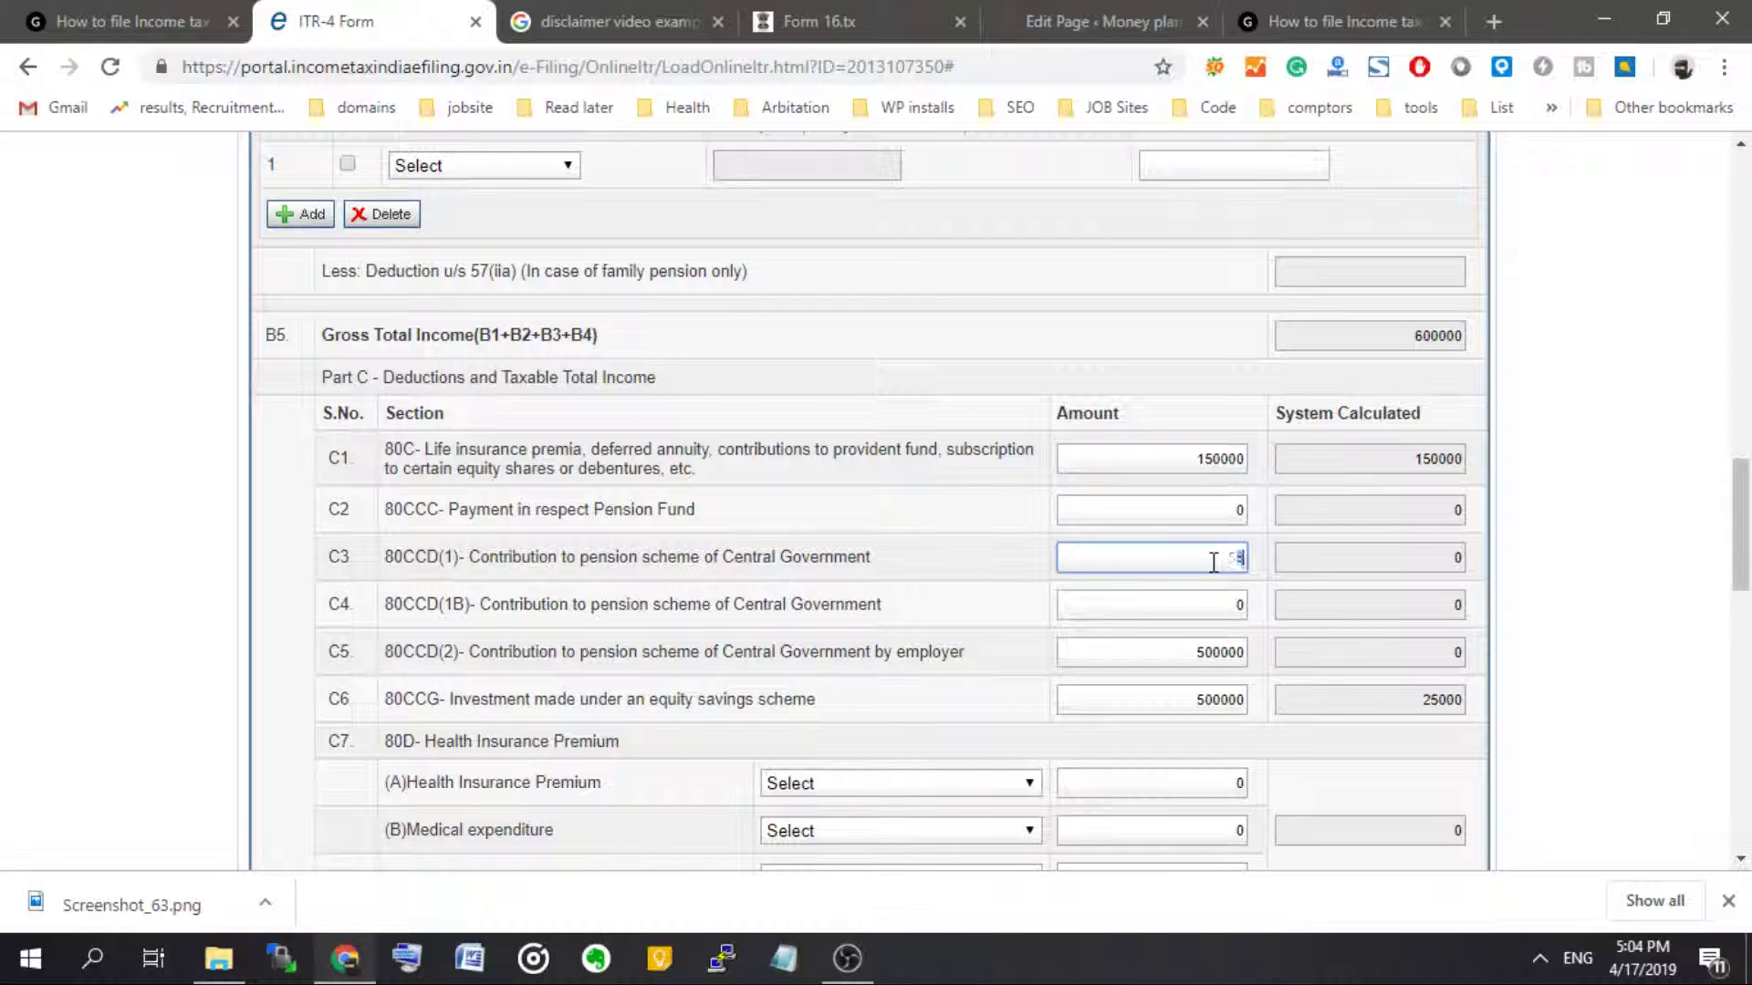
{"action": "type", "text": "50000"}
{"action": "left_click", "coordinate": [847, 632]}
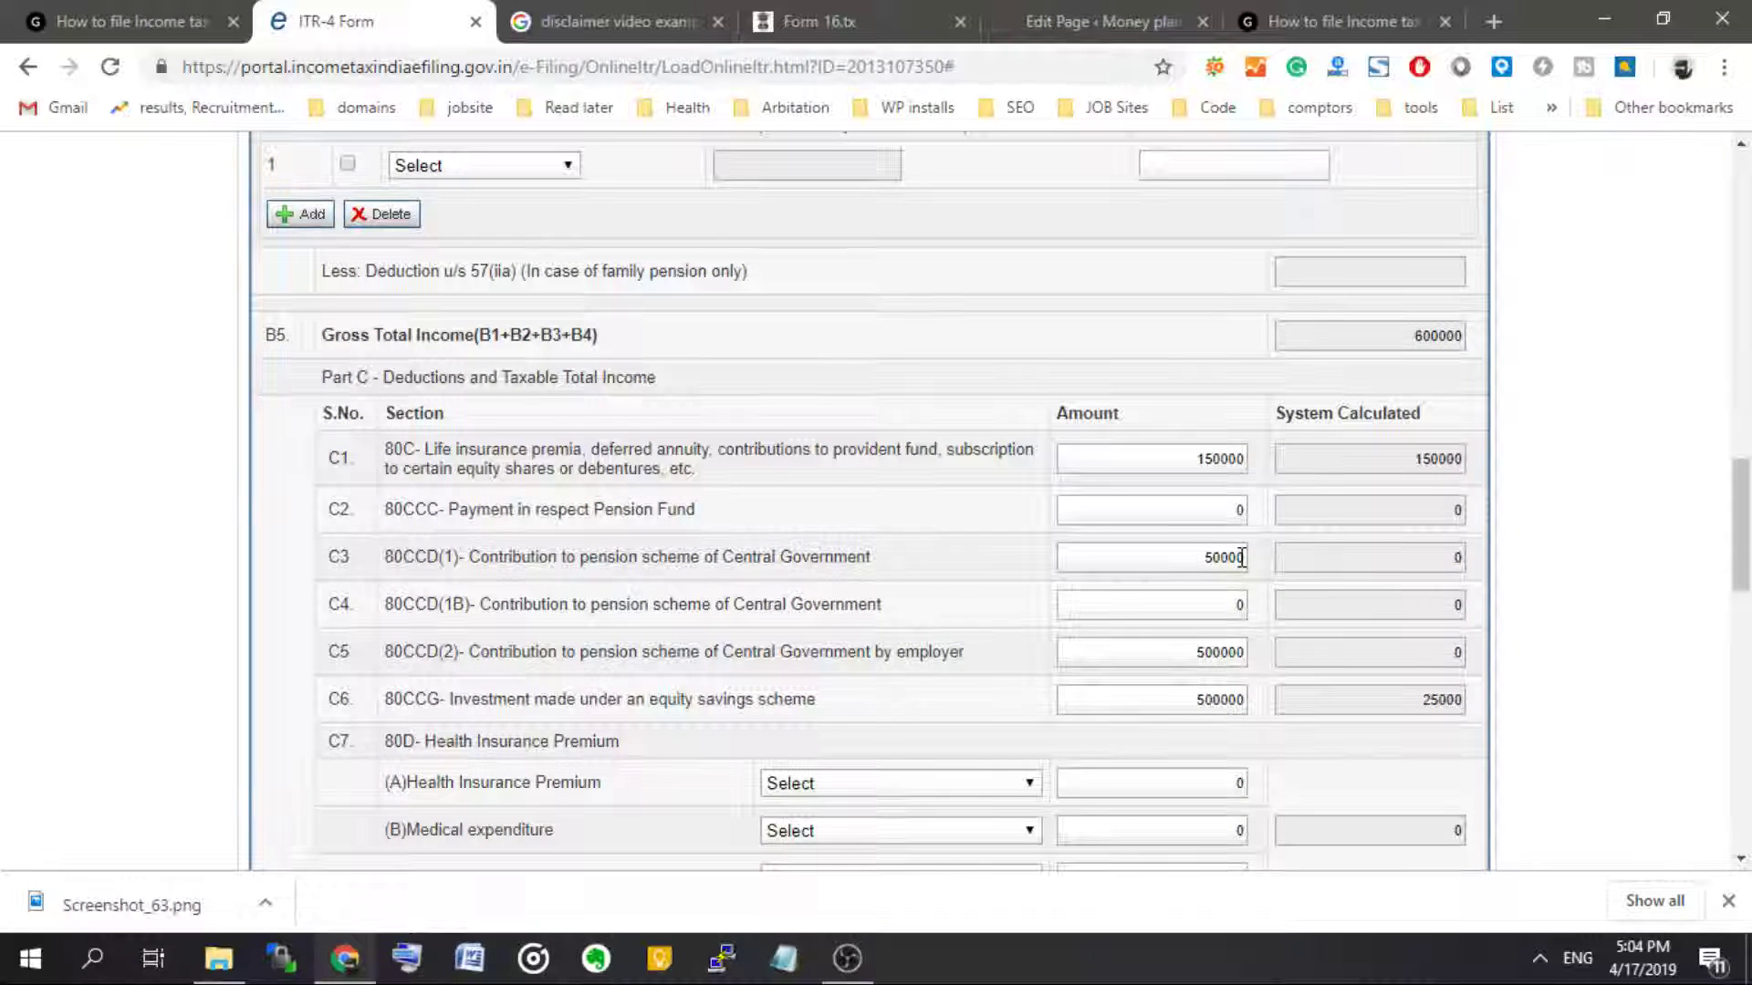
- Check the system-calculated deduction allowed for the 80CCG equity savings investment (C6)
{"action": "scroll", "coordinate": [724, 514], "scroll_direction": "down", "scroll_amount": 1}
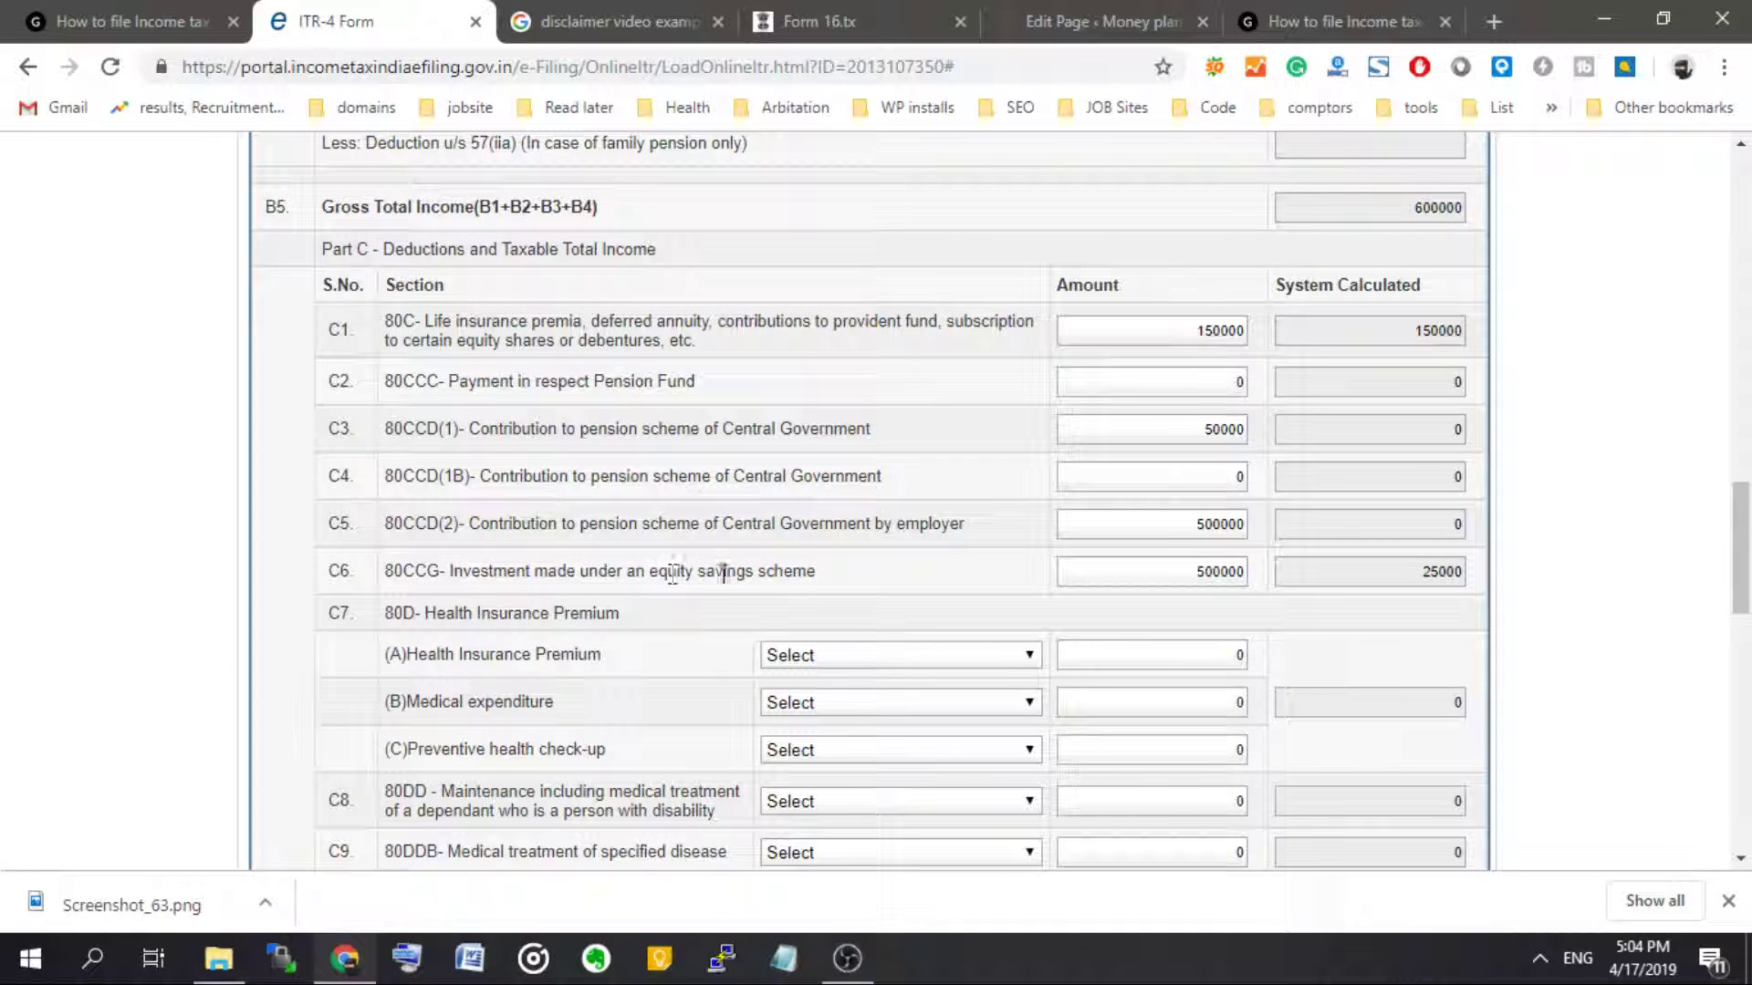
{"action": "left_click", "coordinate": [1428, 579]}
{"action": "left_click_drag", "start_coordinate": [1440, 578], "coordinate": [1466, 569]}
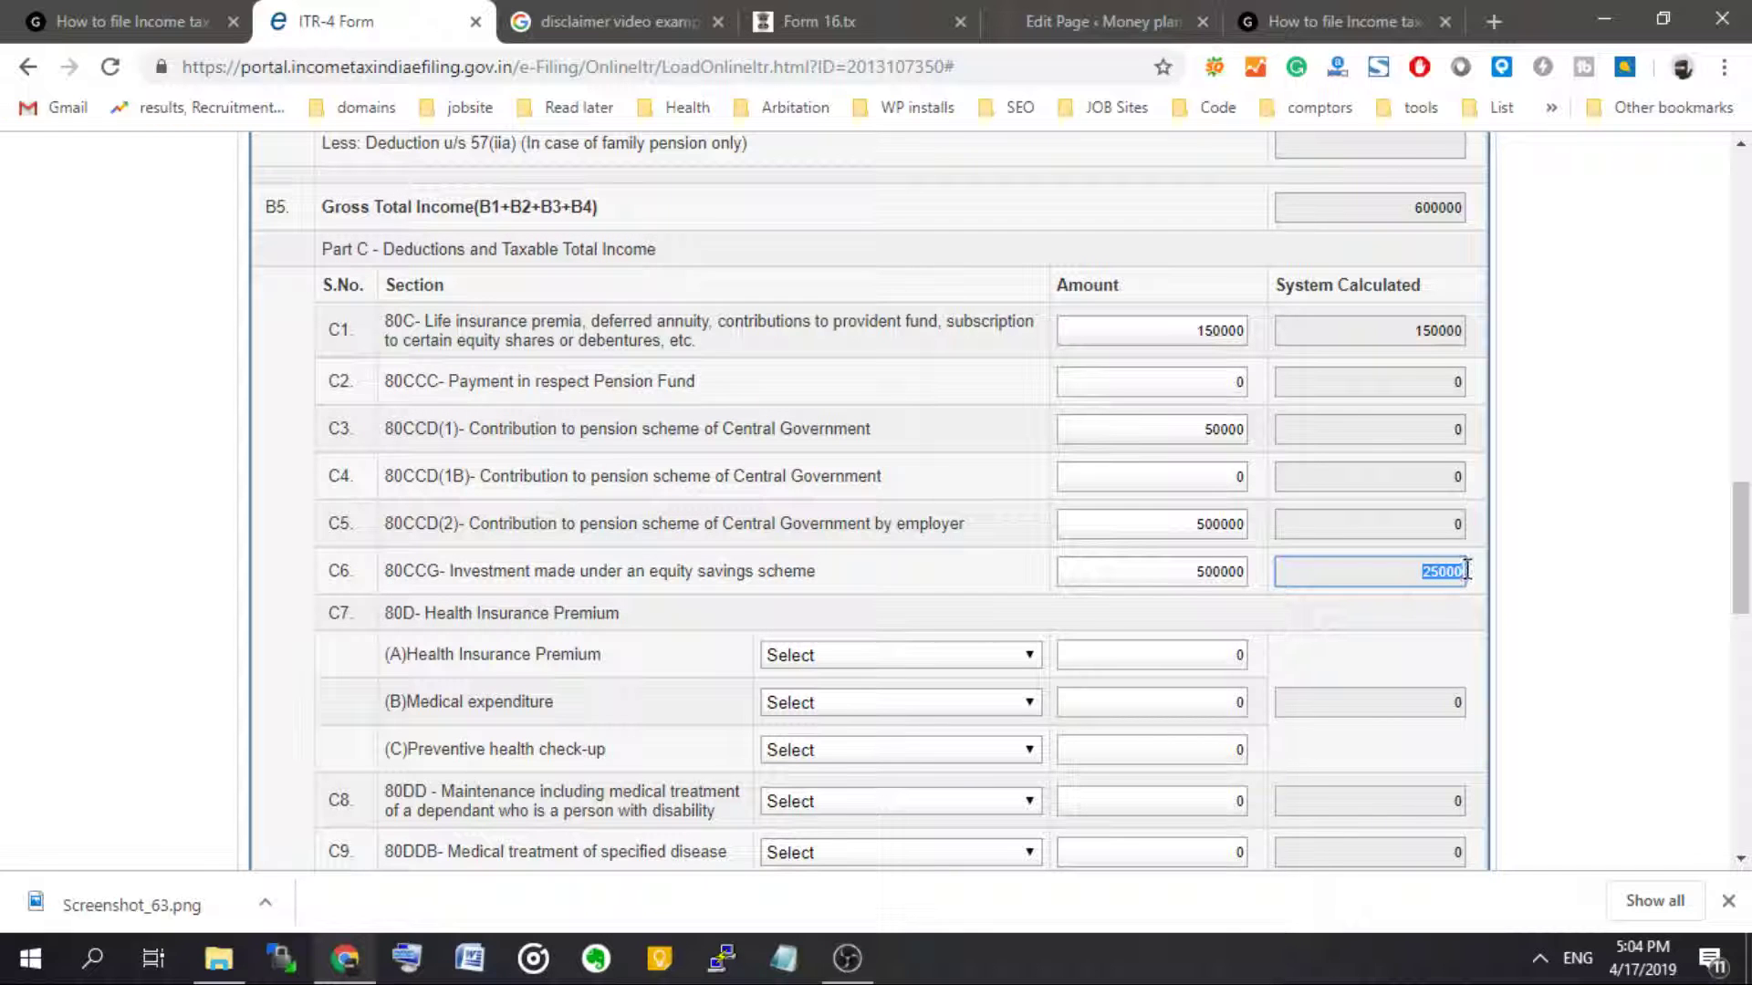
- Review the coverage choices for the 80D health insurance premium (C7) and the taxable total income (C19)
{"action": "scroll", "coordinate": [591, 561], "scroll_direction": "down", "scroll_amount": 1}
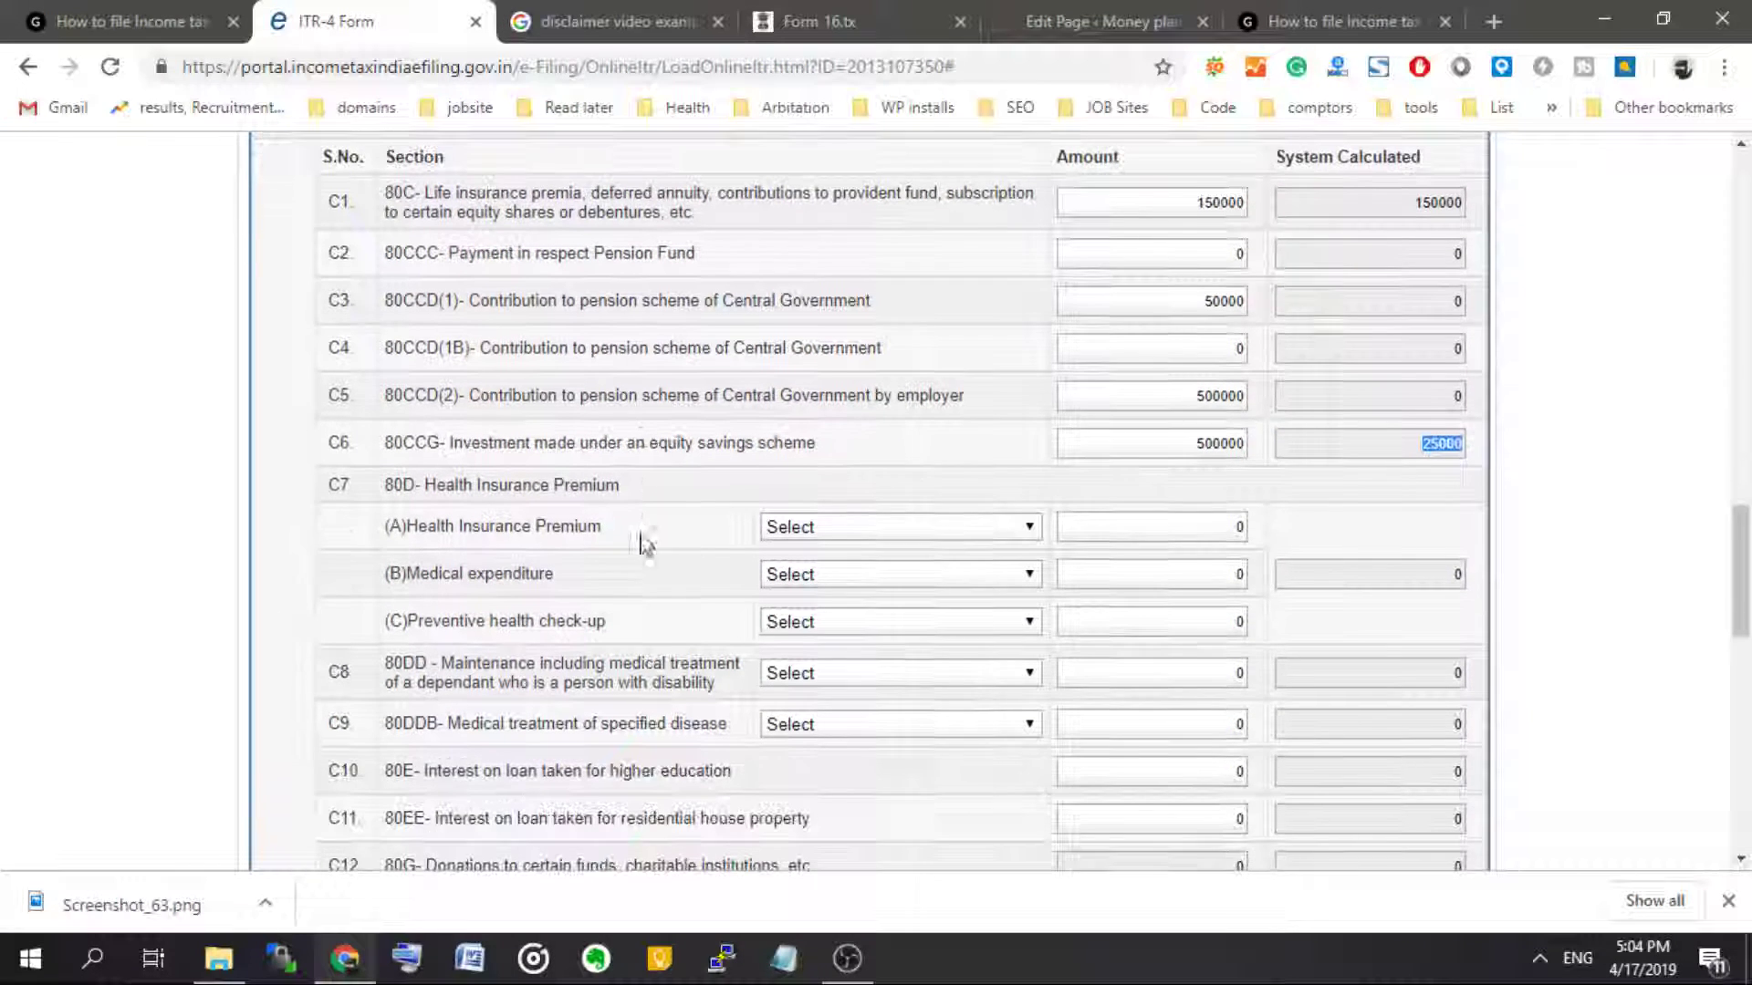
{"action": "left_click", "coordinate": [849, 527]}
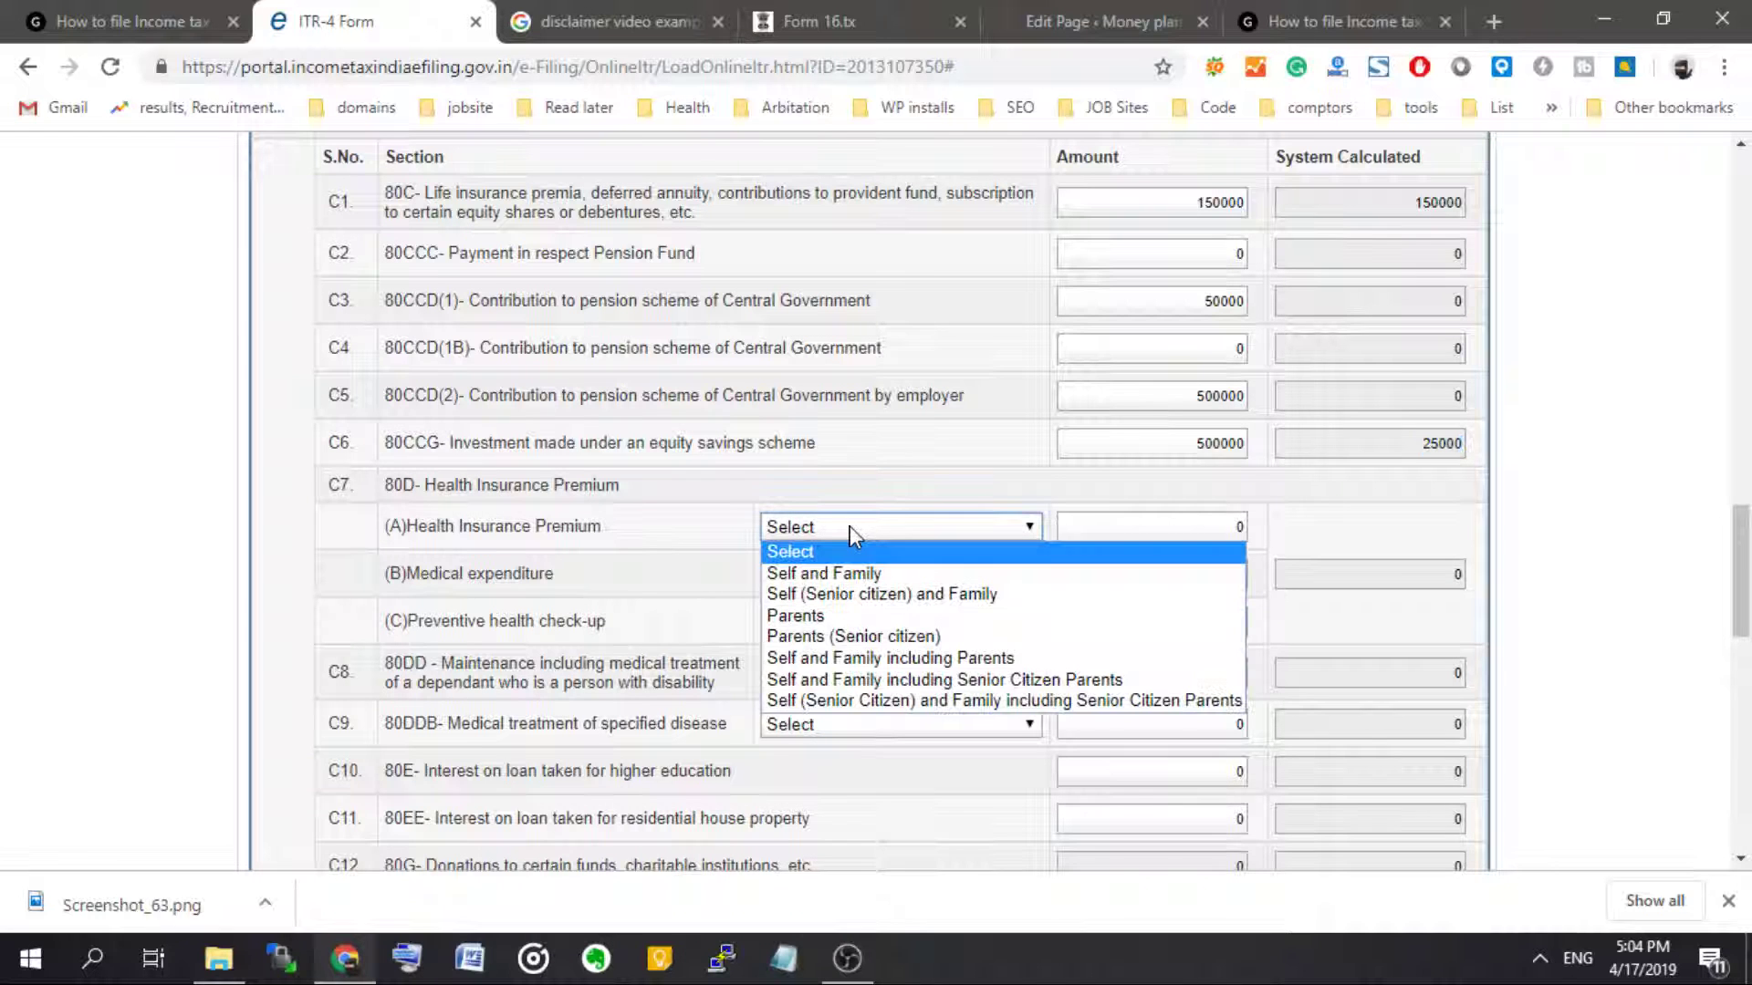
{"action": "left_click", "coordinate": [1422, 593]}
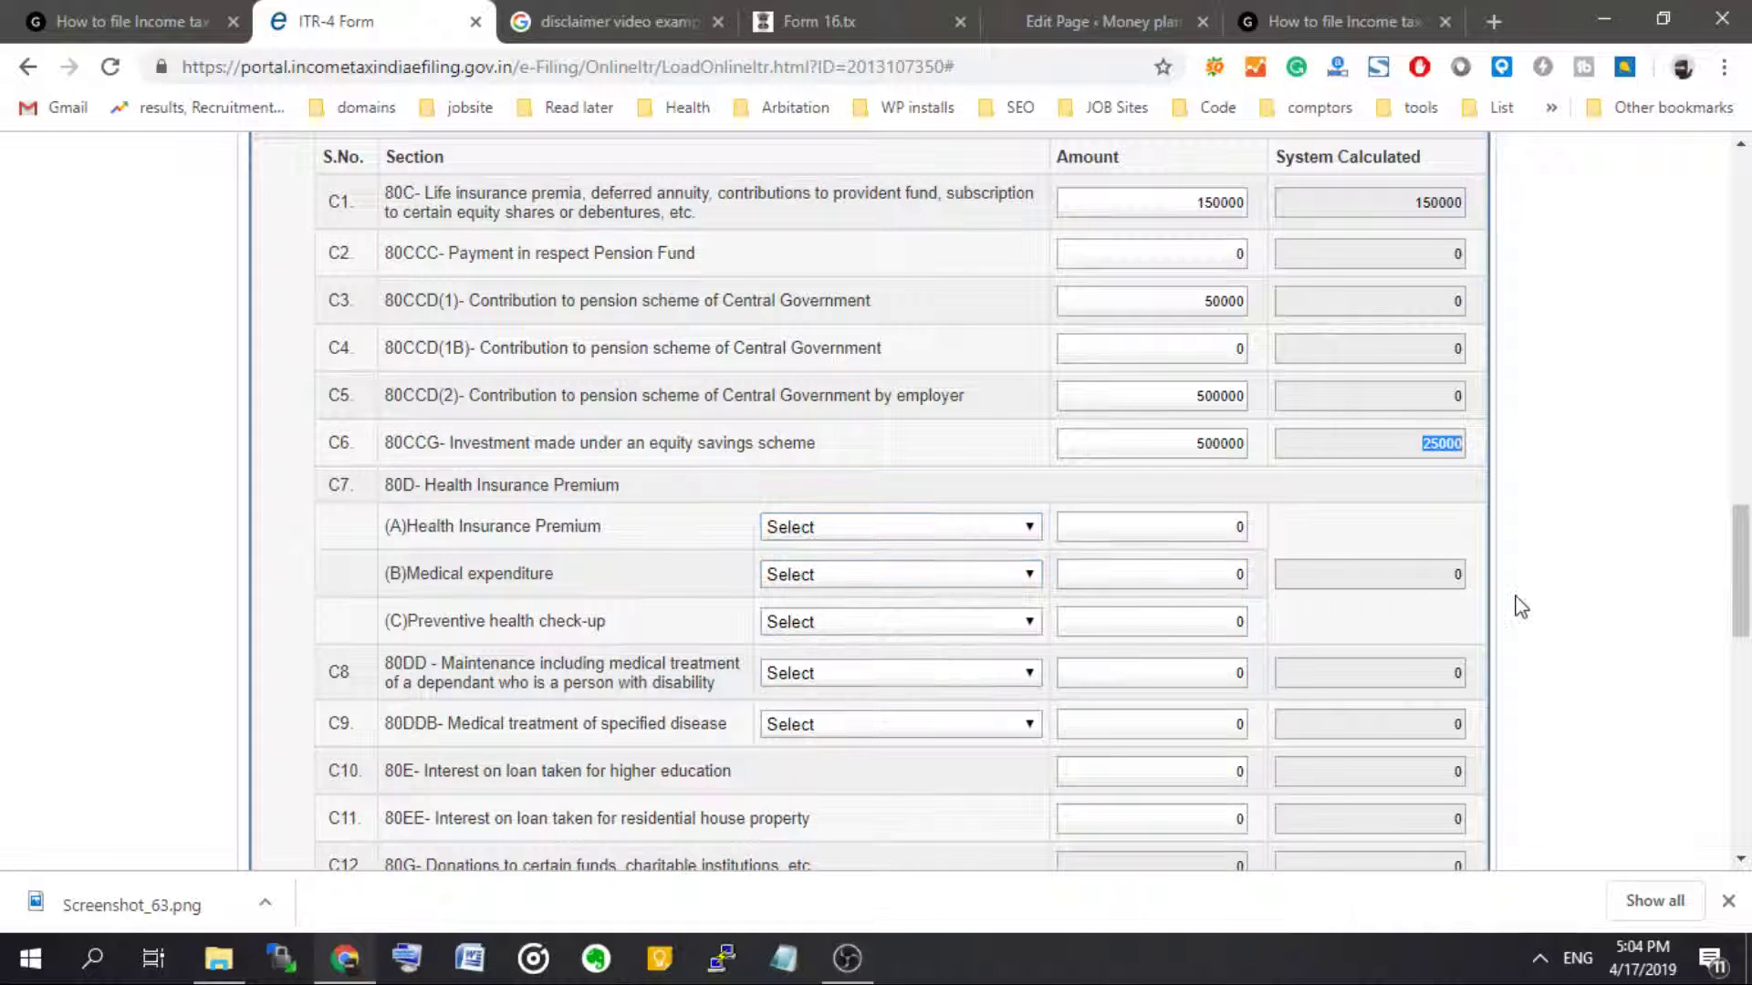
{"action": "scroll", "coordinate": [1522, 608], "scroll_direction": "down", "scroll_amount": 6}
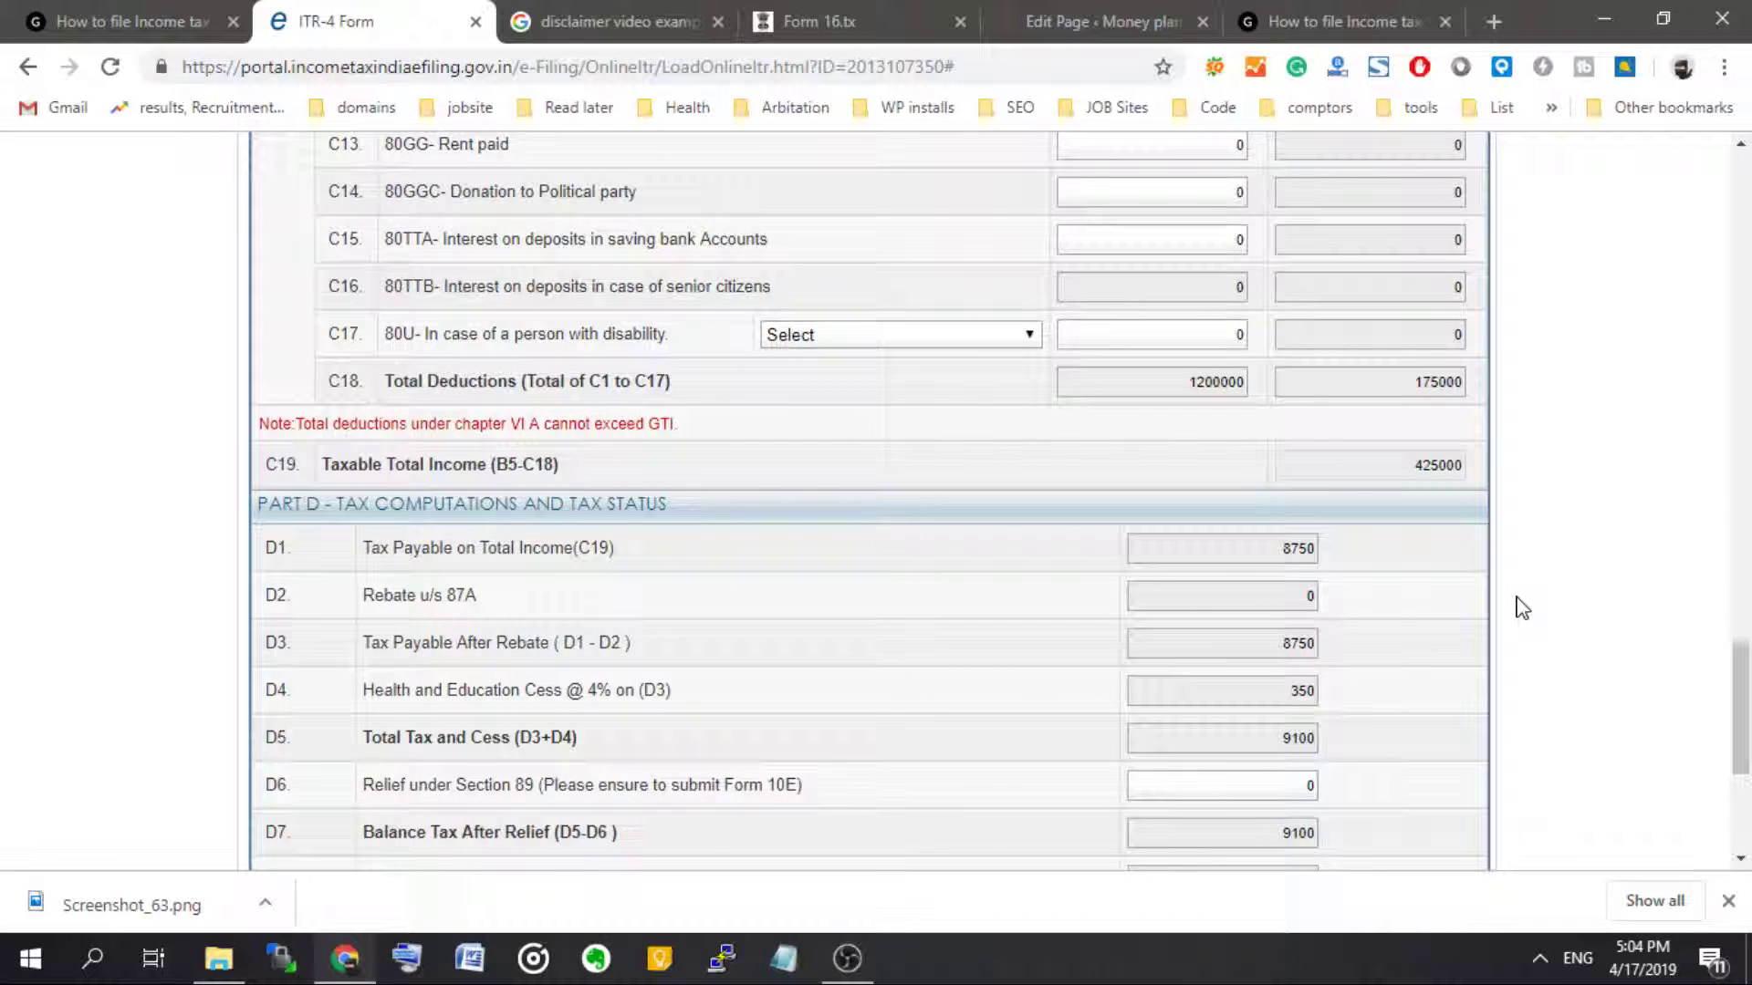
{"action": "left_click_drag", "start_coordinate": [1431, 466], "coordinate": [1421, 467]}
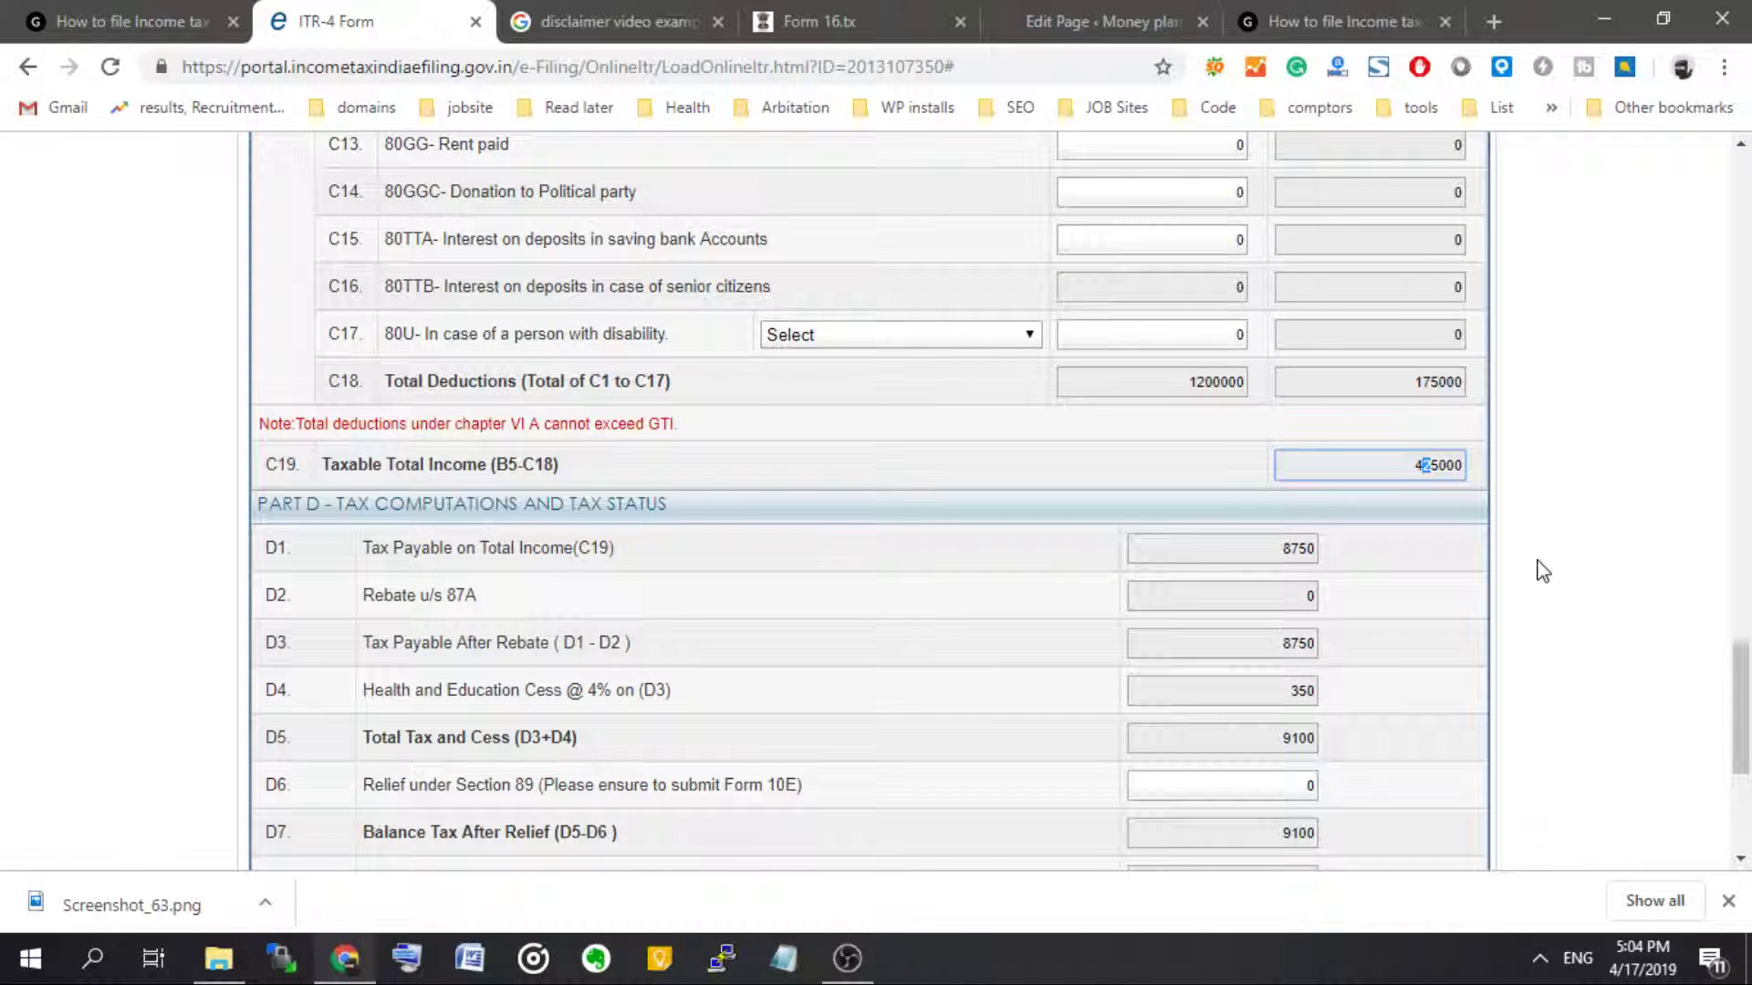
- Set the 80D health insurance premium (C7 A) to Self and Family with an amount of 50000
{"action": "scroll", "coordinate": [1542, 571], "scroll_direction": "up", "scroll_amount": 8}
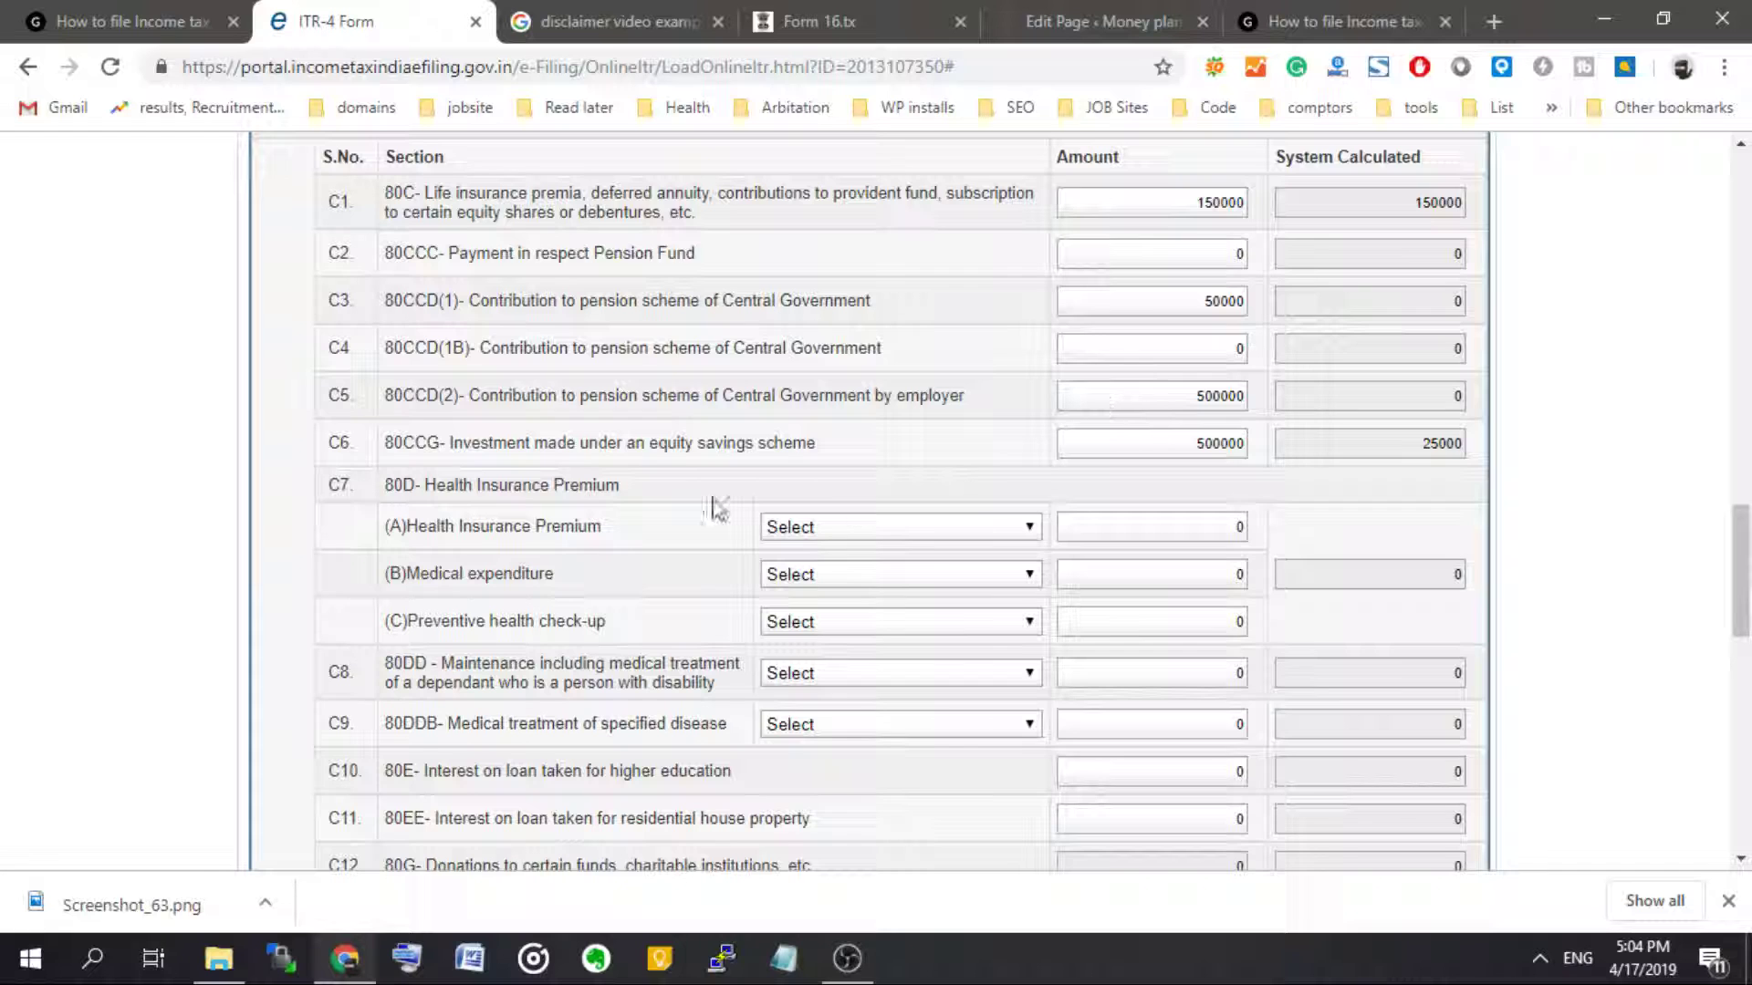
{"action": "left_click", "coordinate": [862, 545]}
{"action": "left_click", "coordinate": [954, 573]}
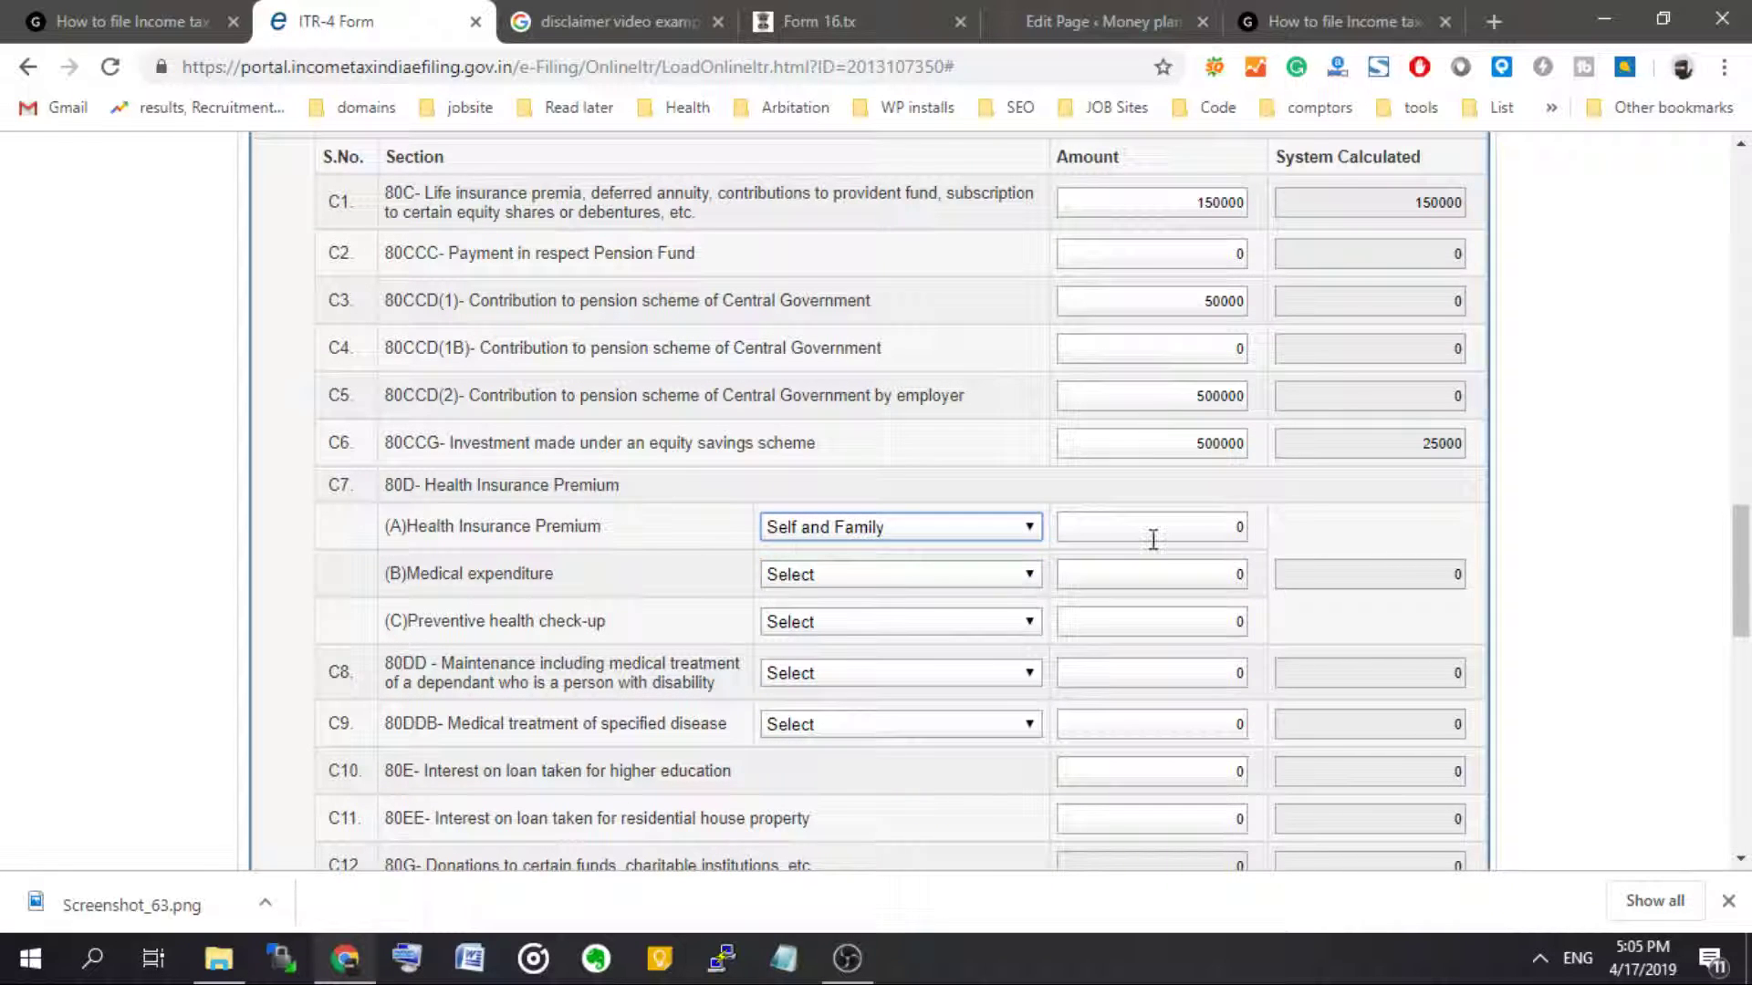
{"action": "left_click", "coordinate": [1154, 540]}
{"action": "key", "text": "BackSpace"}
{"action": "type", "text": "5000"}
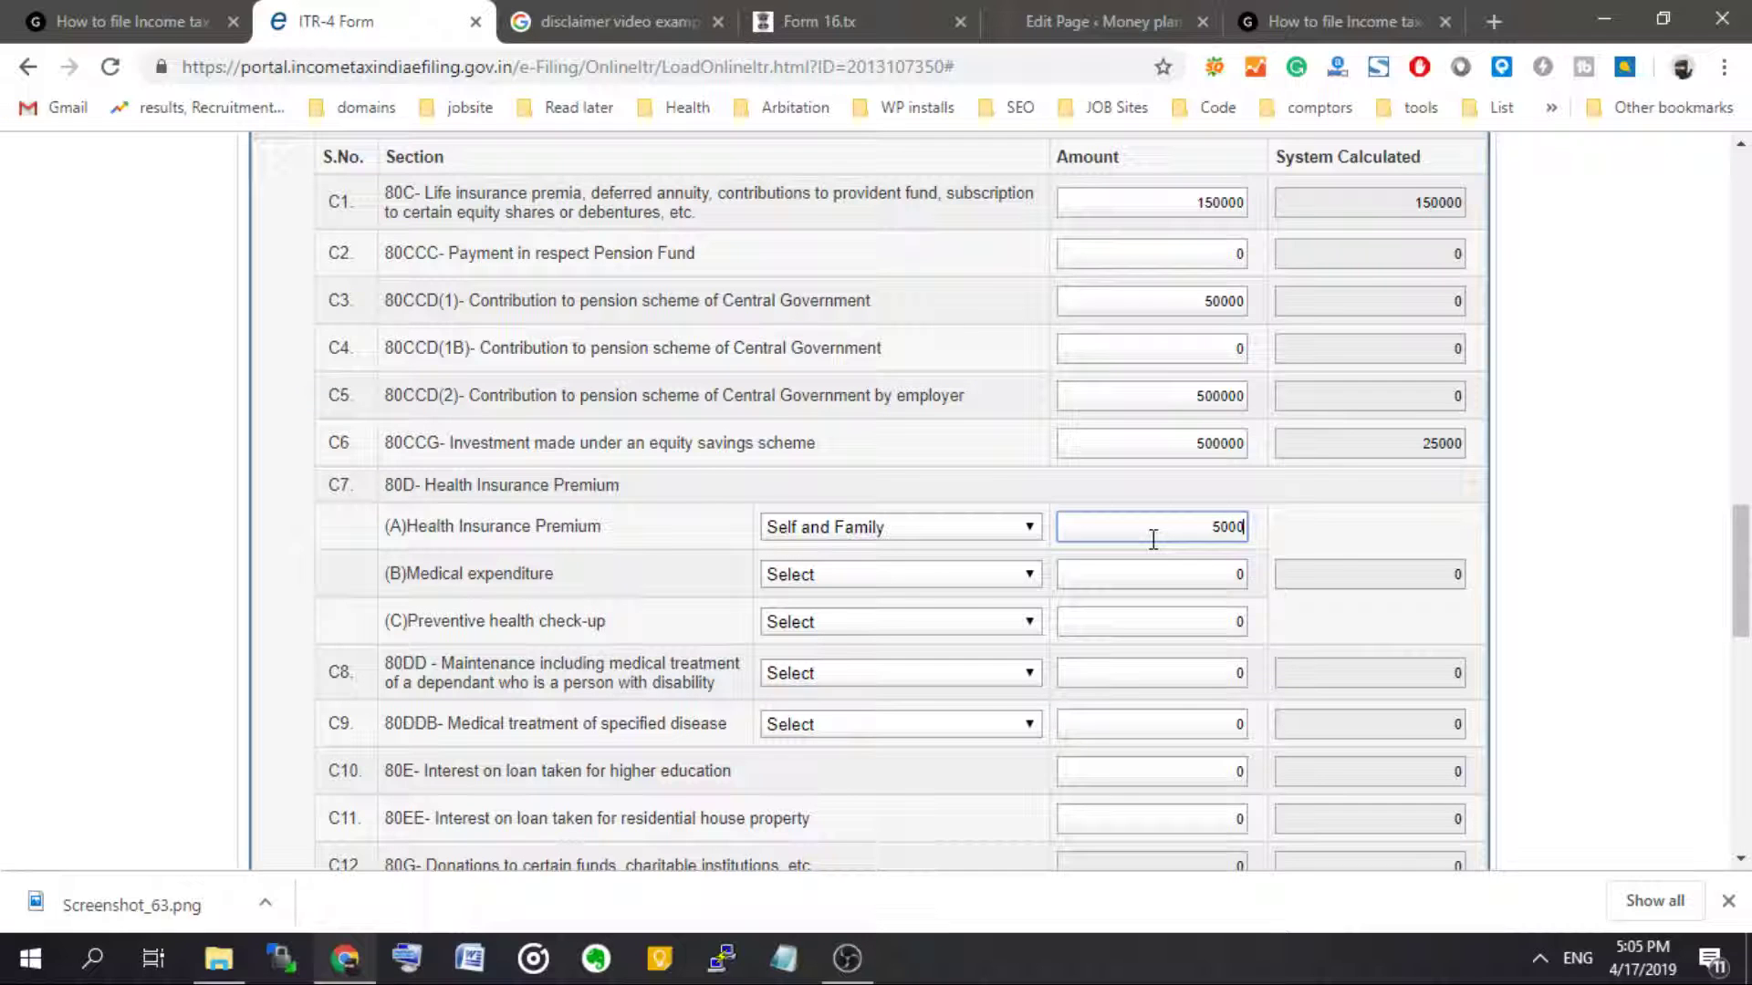
{"action": "type", "text": "0"}
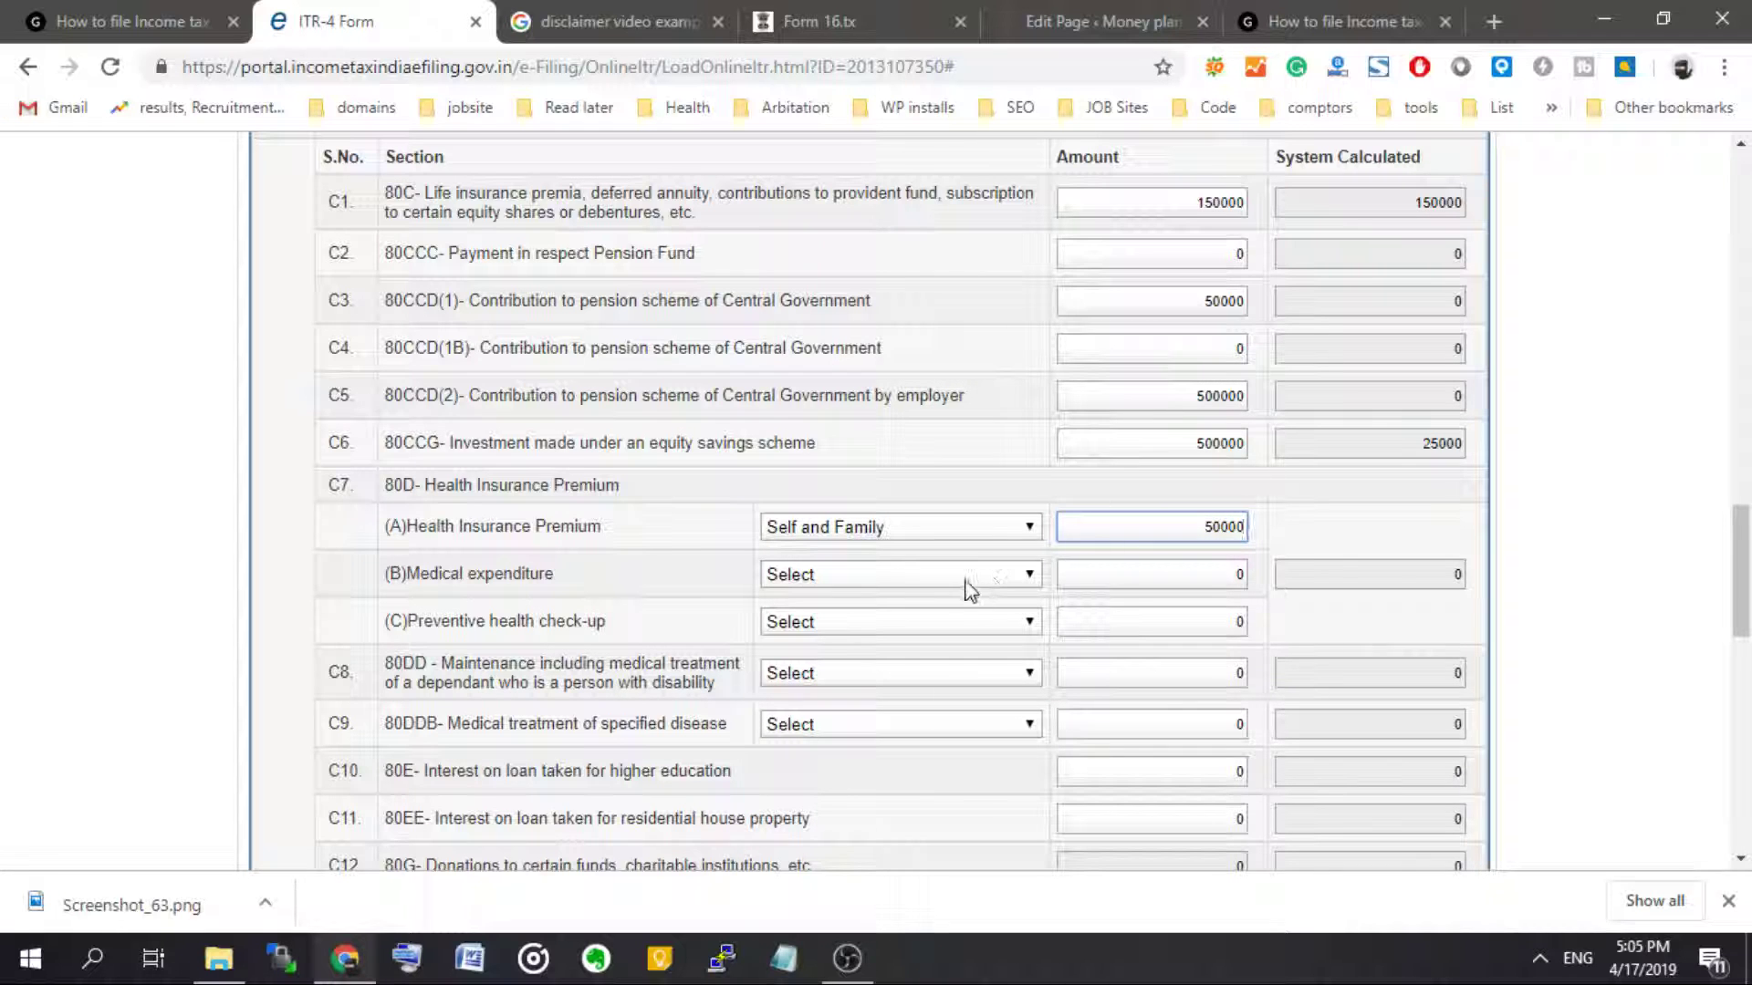
- Set the 80D medical expenditure (C7 B) to Self and Family (senior citizen) with an amount of 50000
{"action": "left_click", "coordinate": [965, 580]}
{"action": "left_click", "coordinate": [918, 619]}
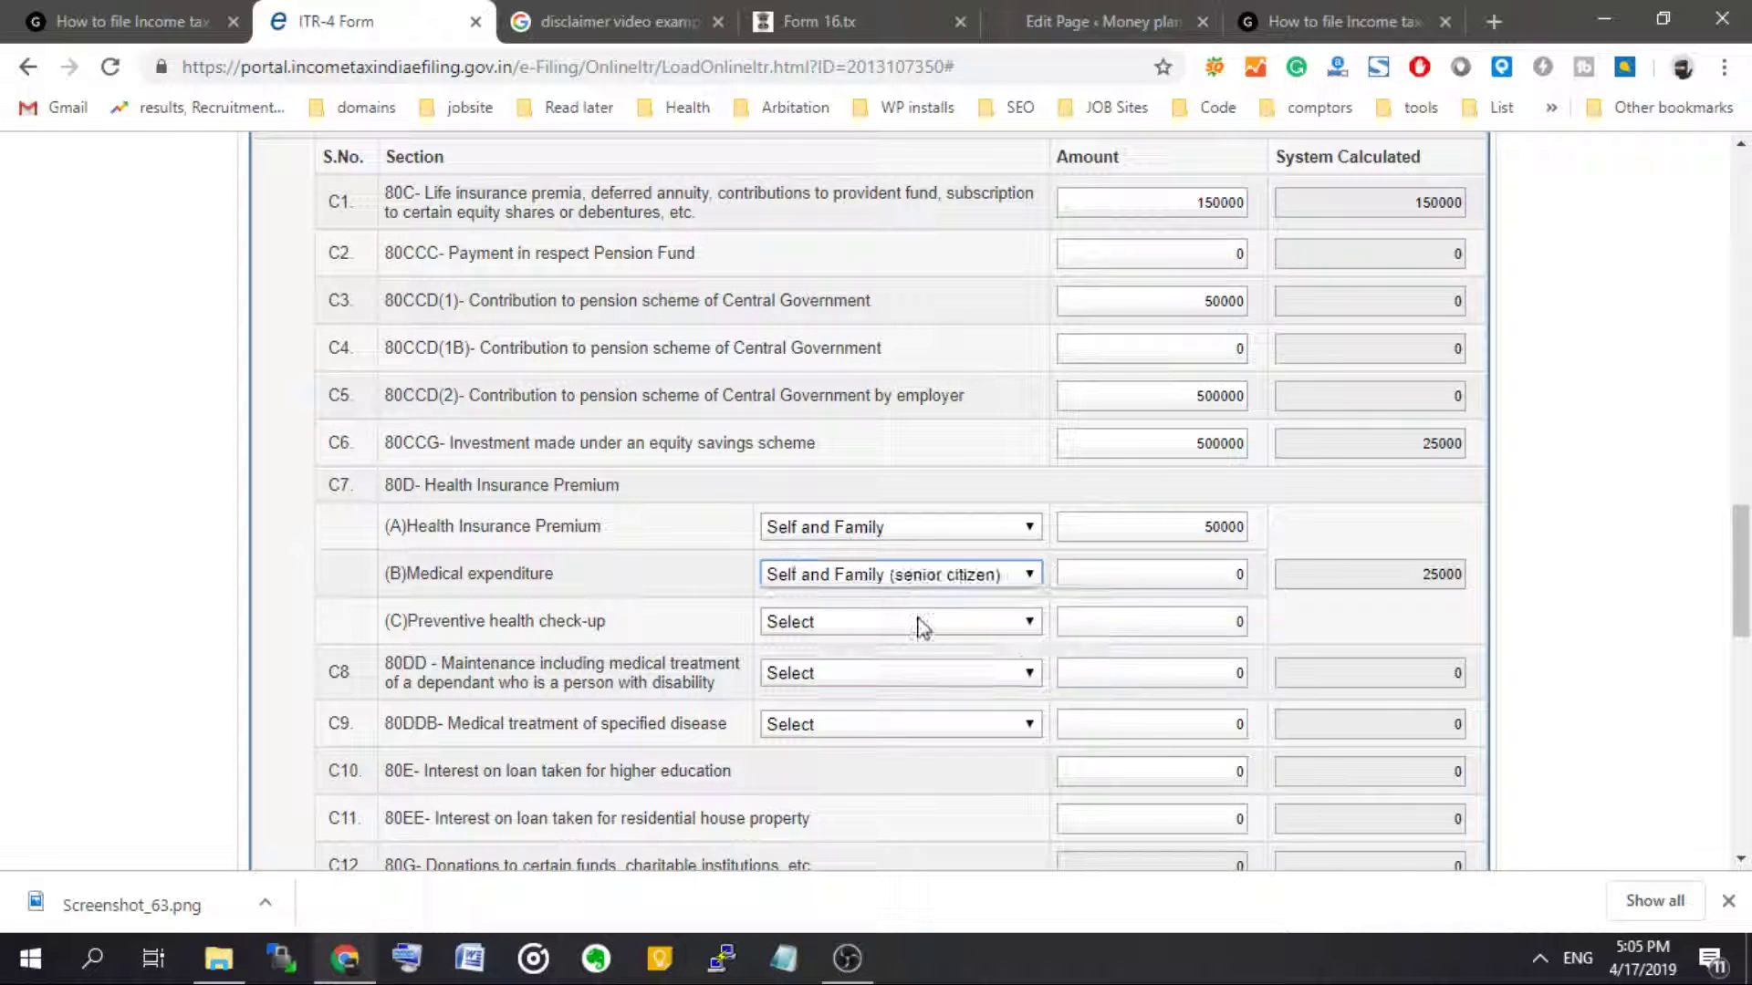
{"action": "double_click", "coordinate": [1113, 587]}
{"action": "type", "text": "5"}
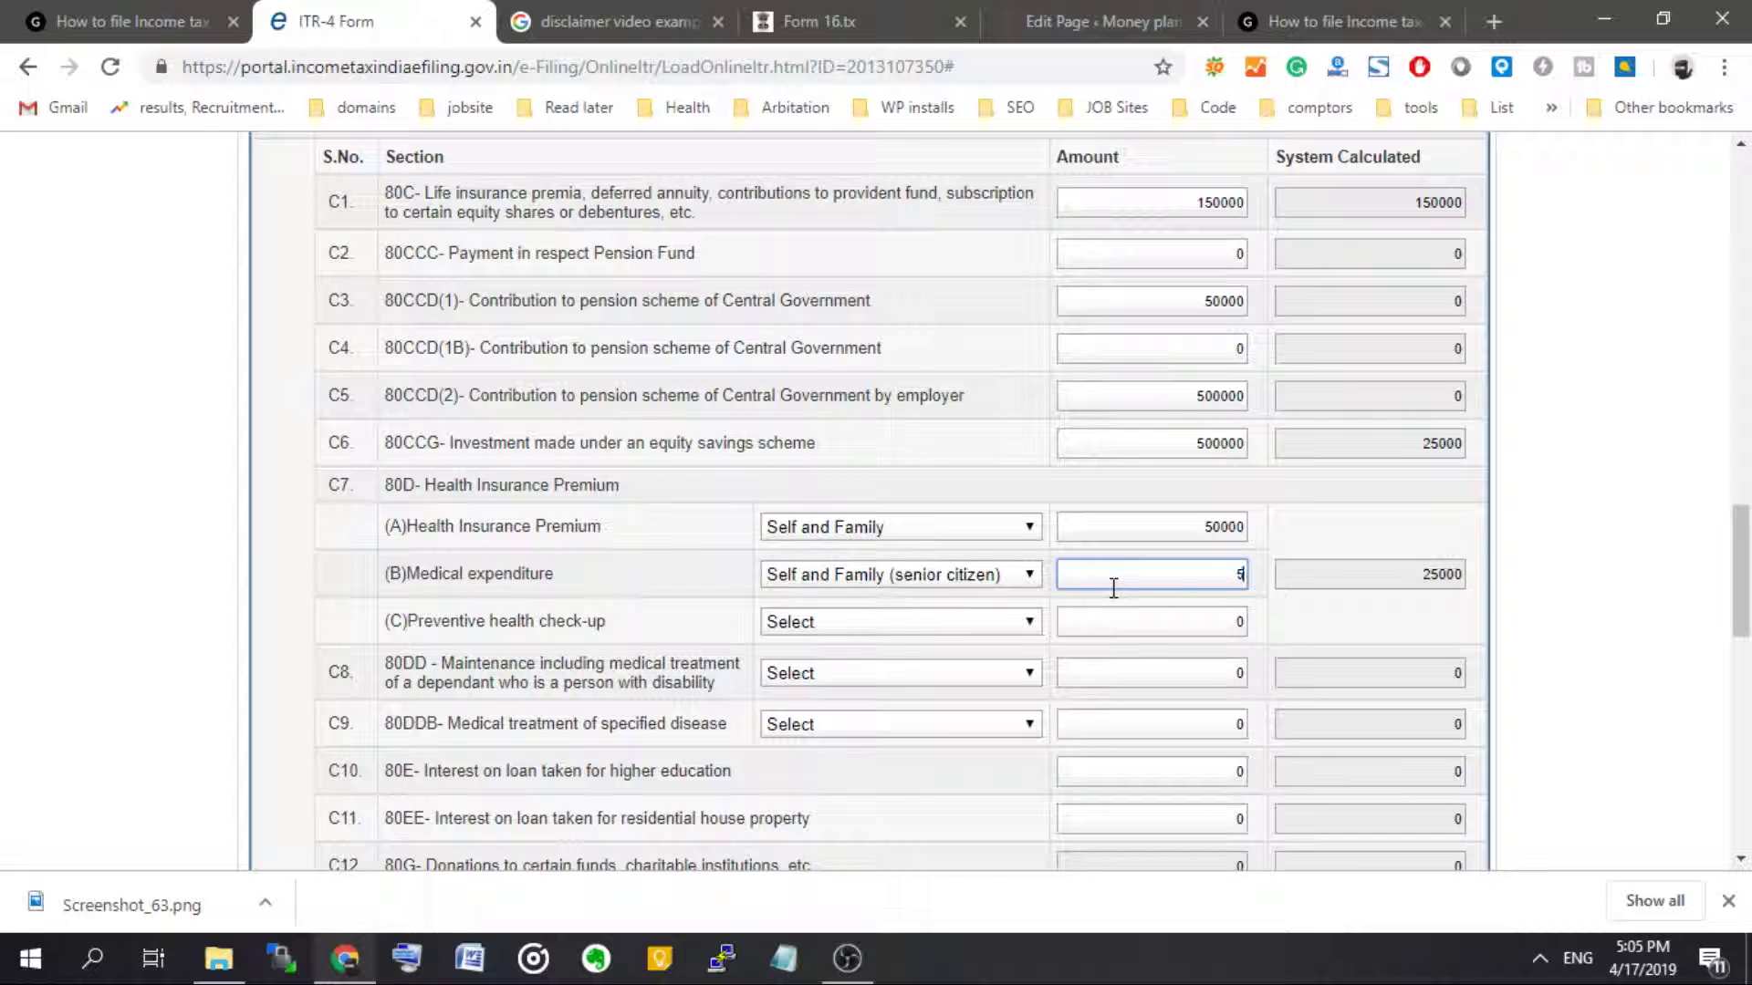
{"action": "type", "text": "0000"}
{"action": "left_click", "coordinate": [1364, 621]}
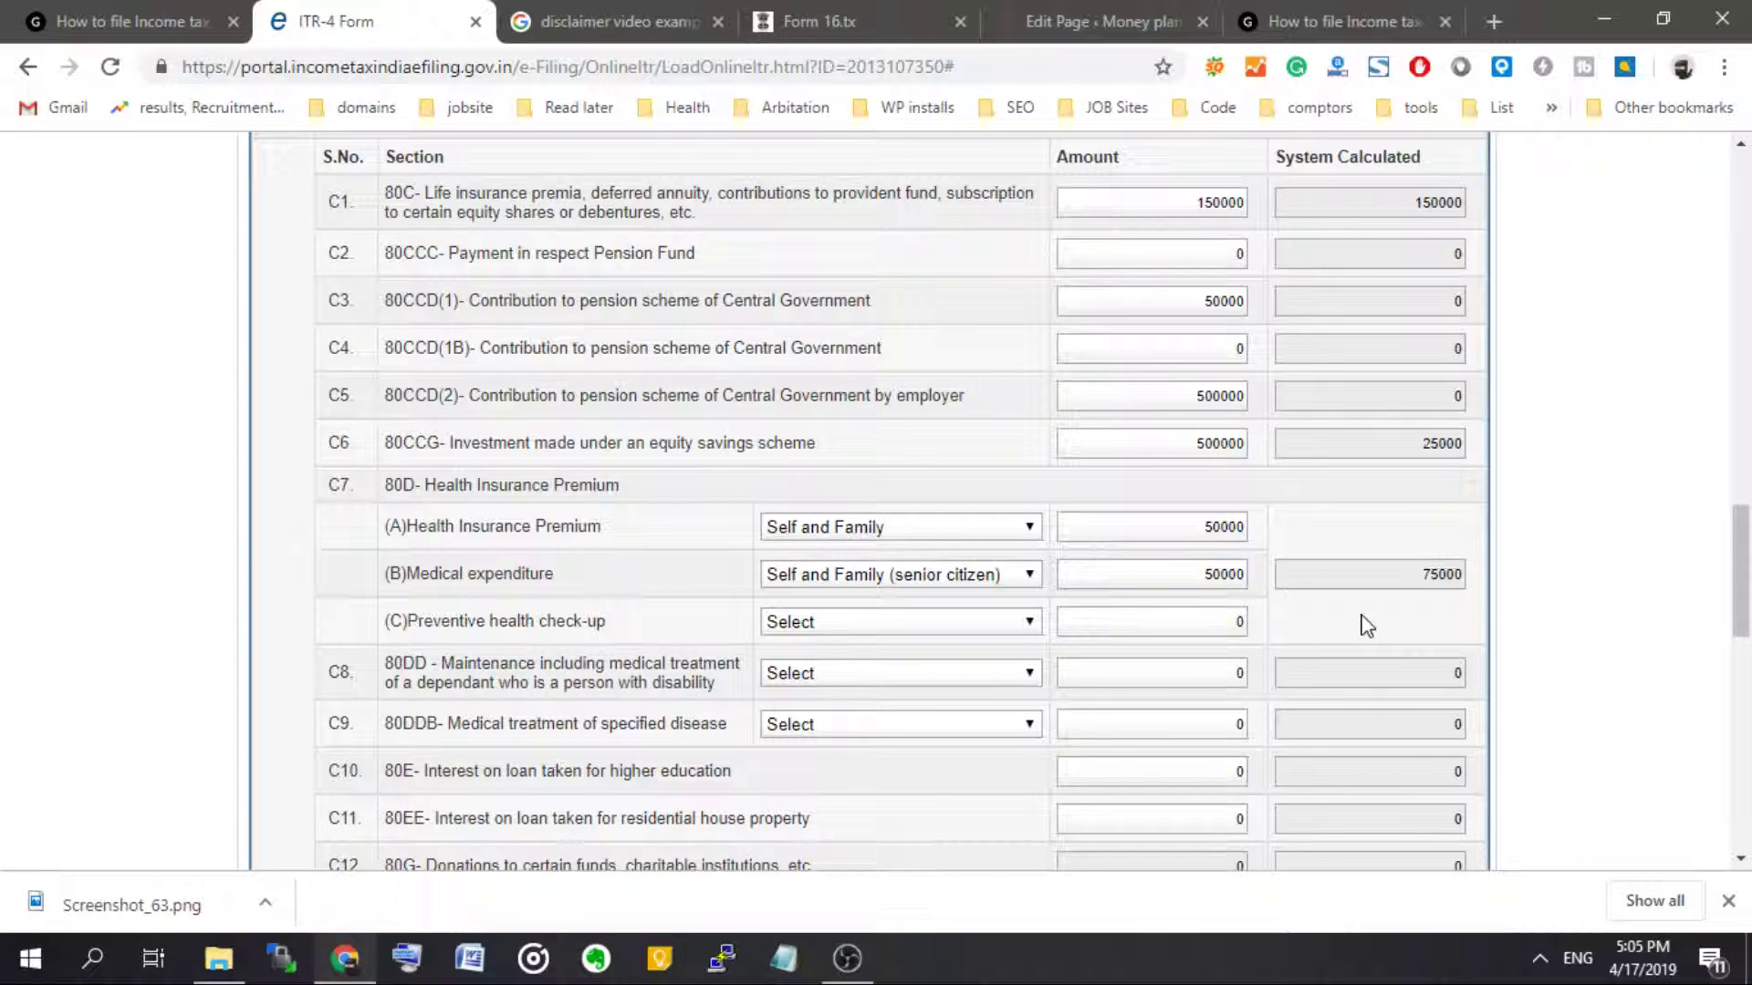
- Set the 80D preventive health check-up (C7 C) to Self and family with an amount of 50000
{"action": "left_click", "coordinate": [874, 623]}
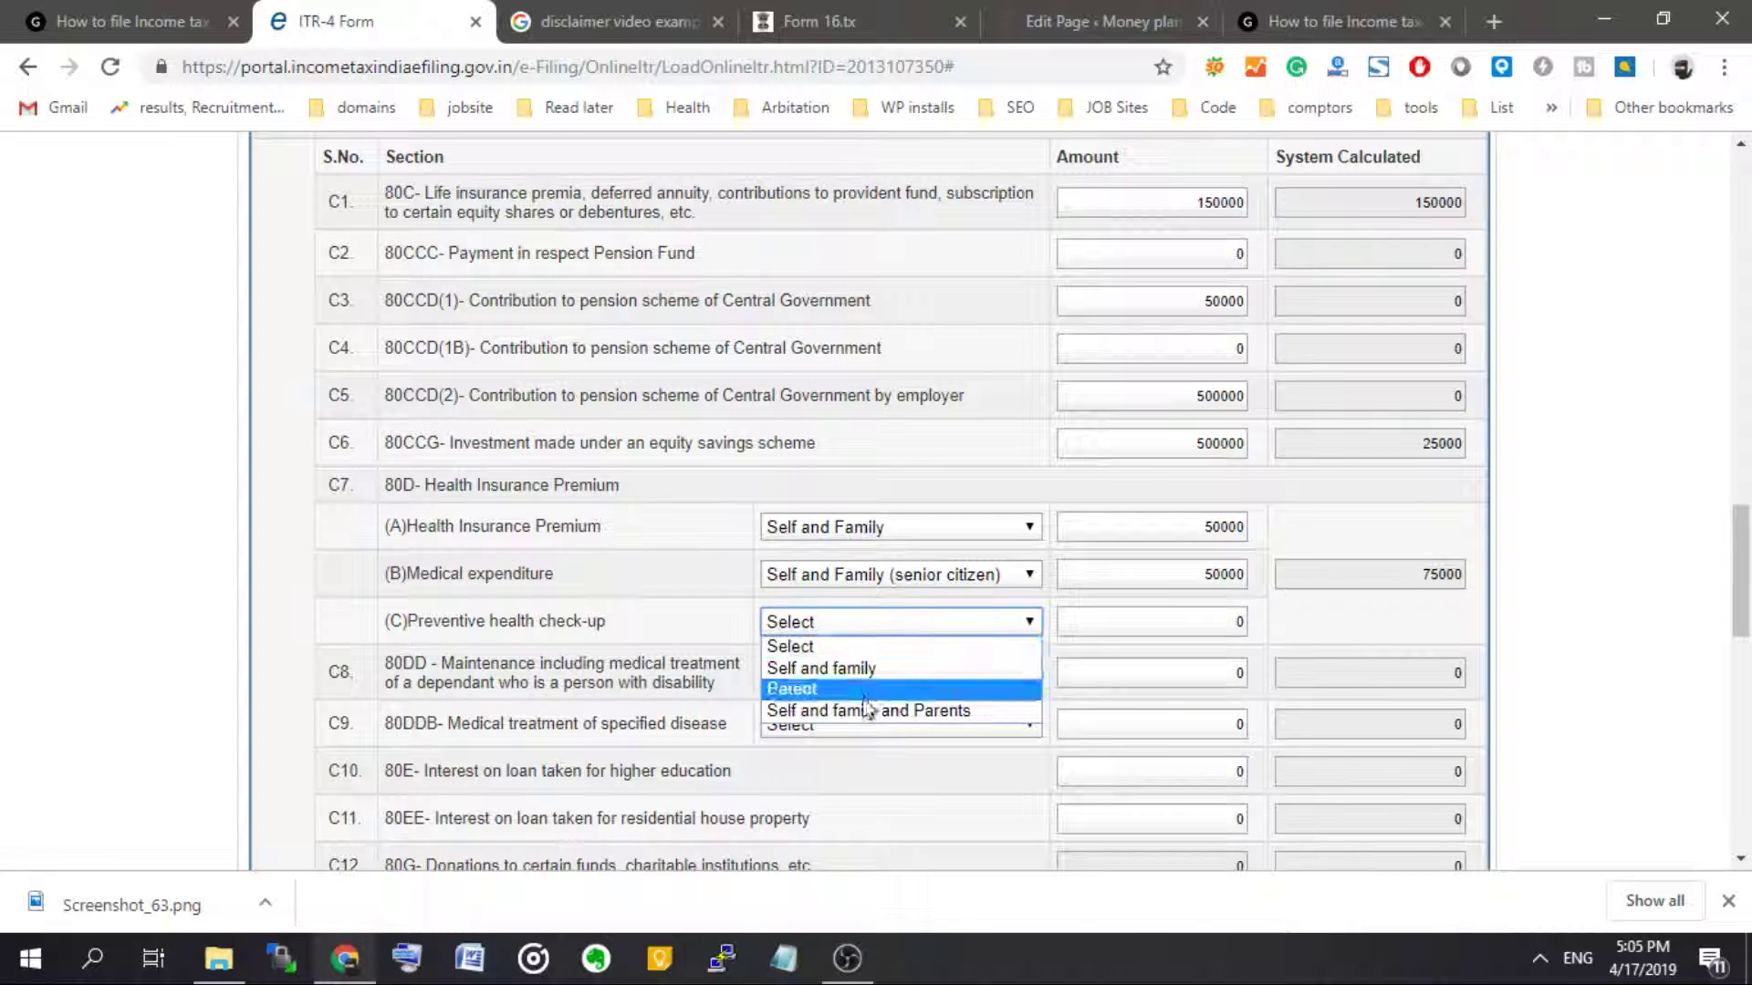
{"action": "left_click", "coordinate": [840, 671]}
{"action": "left_click", "coordinate": [1167, 613]}
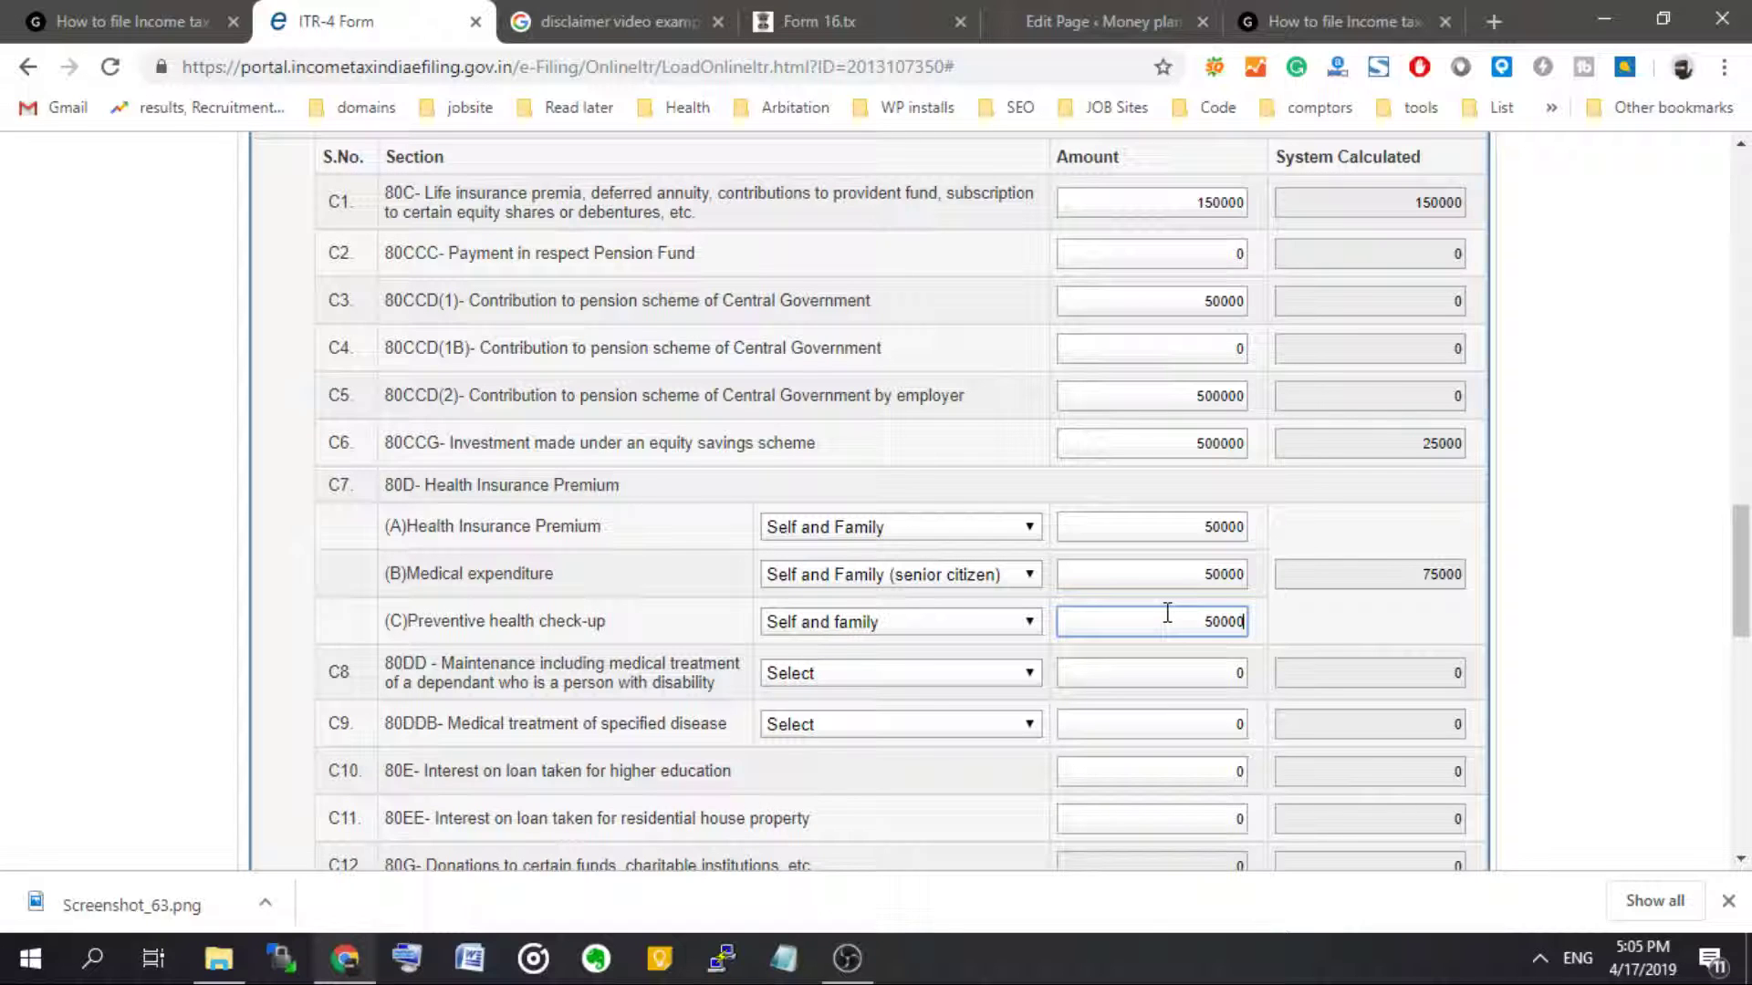
{"action": "left_click", "coordinate": [1371, 633]}
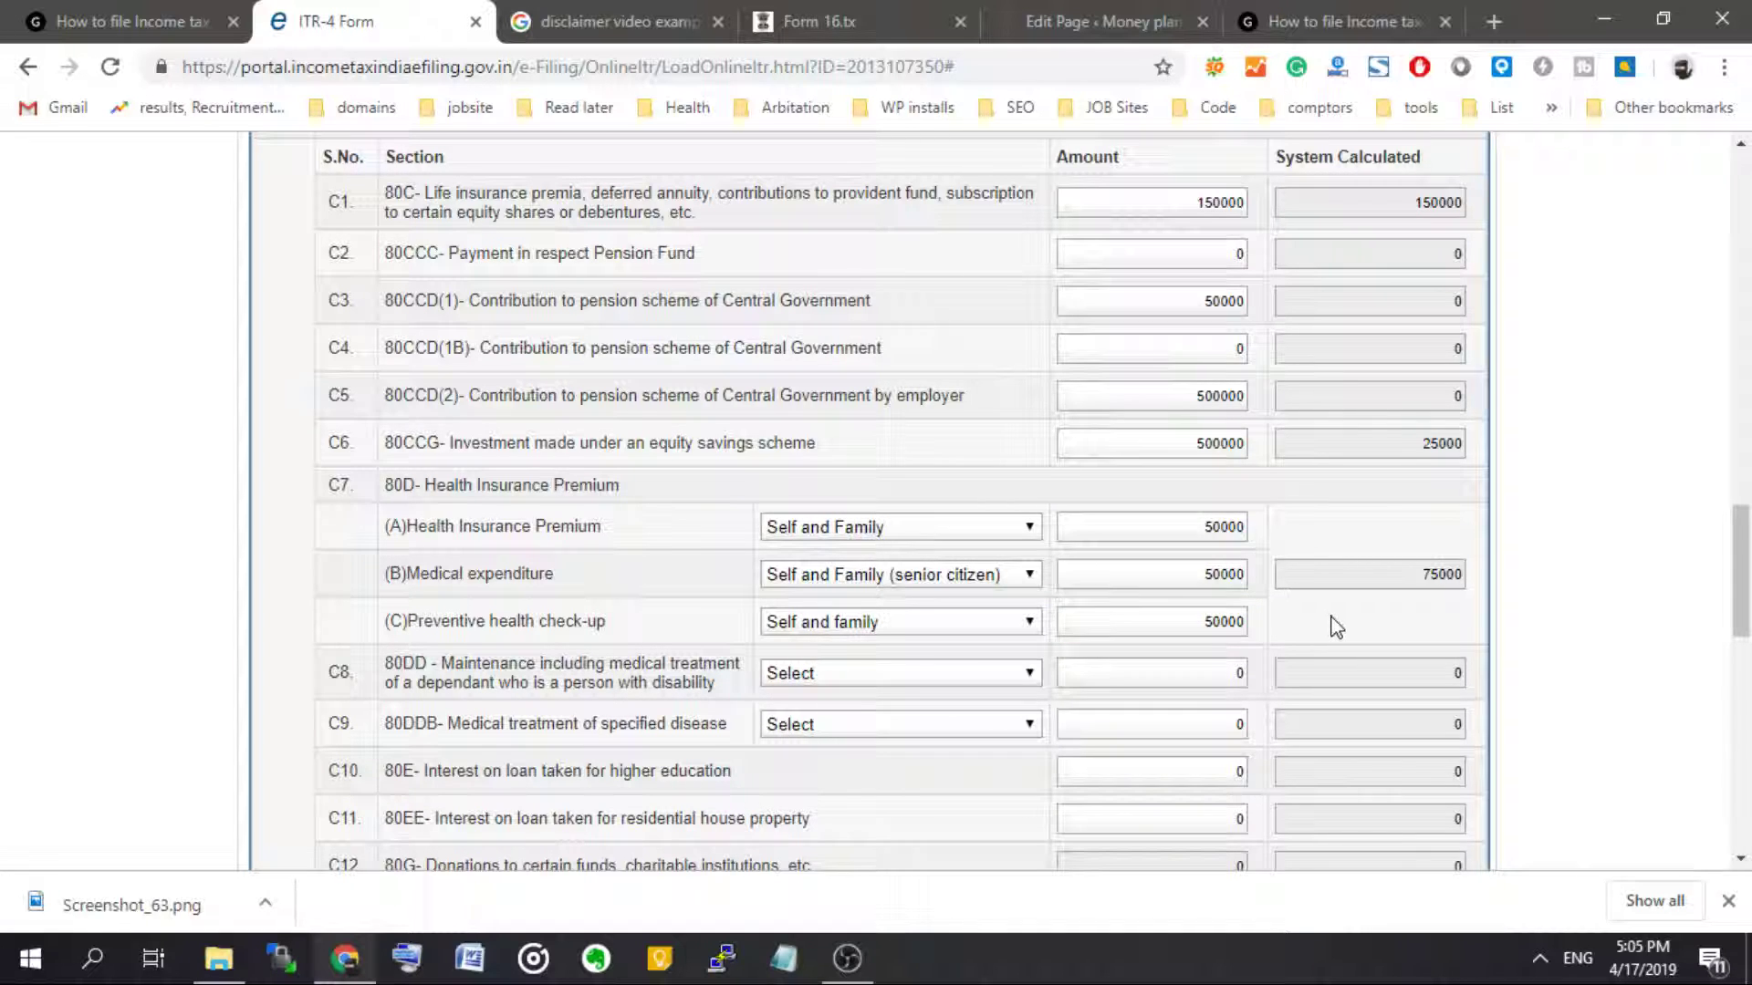
- Clear the amount entered for the 80D medical expenditure (C7 B)
{"action": "left_click", "coordinate": [1224, 577]}
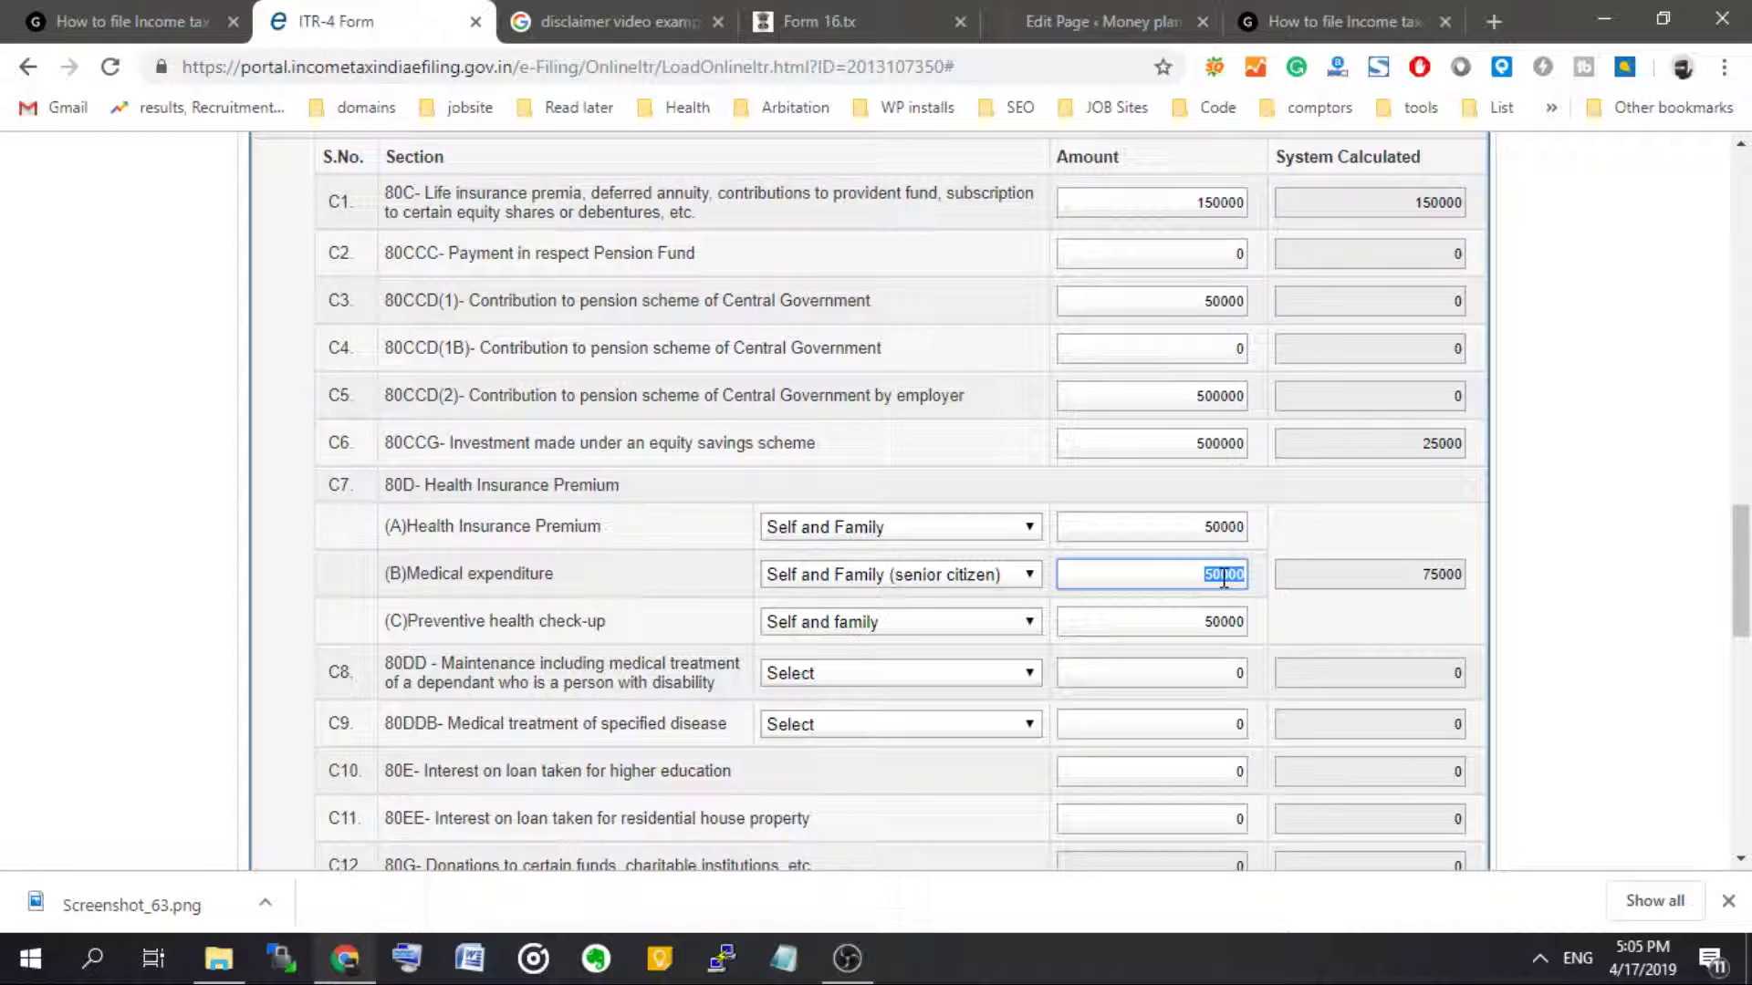
{"action": "key", "text": "BackSpace"}
{"action": "left_click", "coordinate": [1384, 635]}
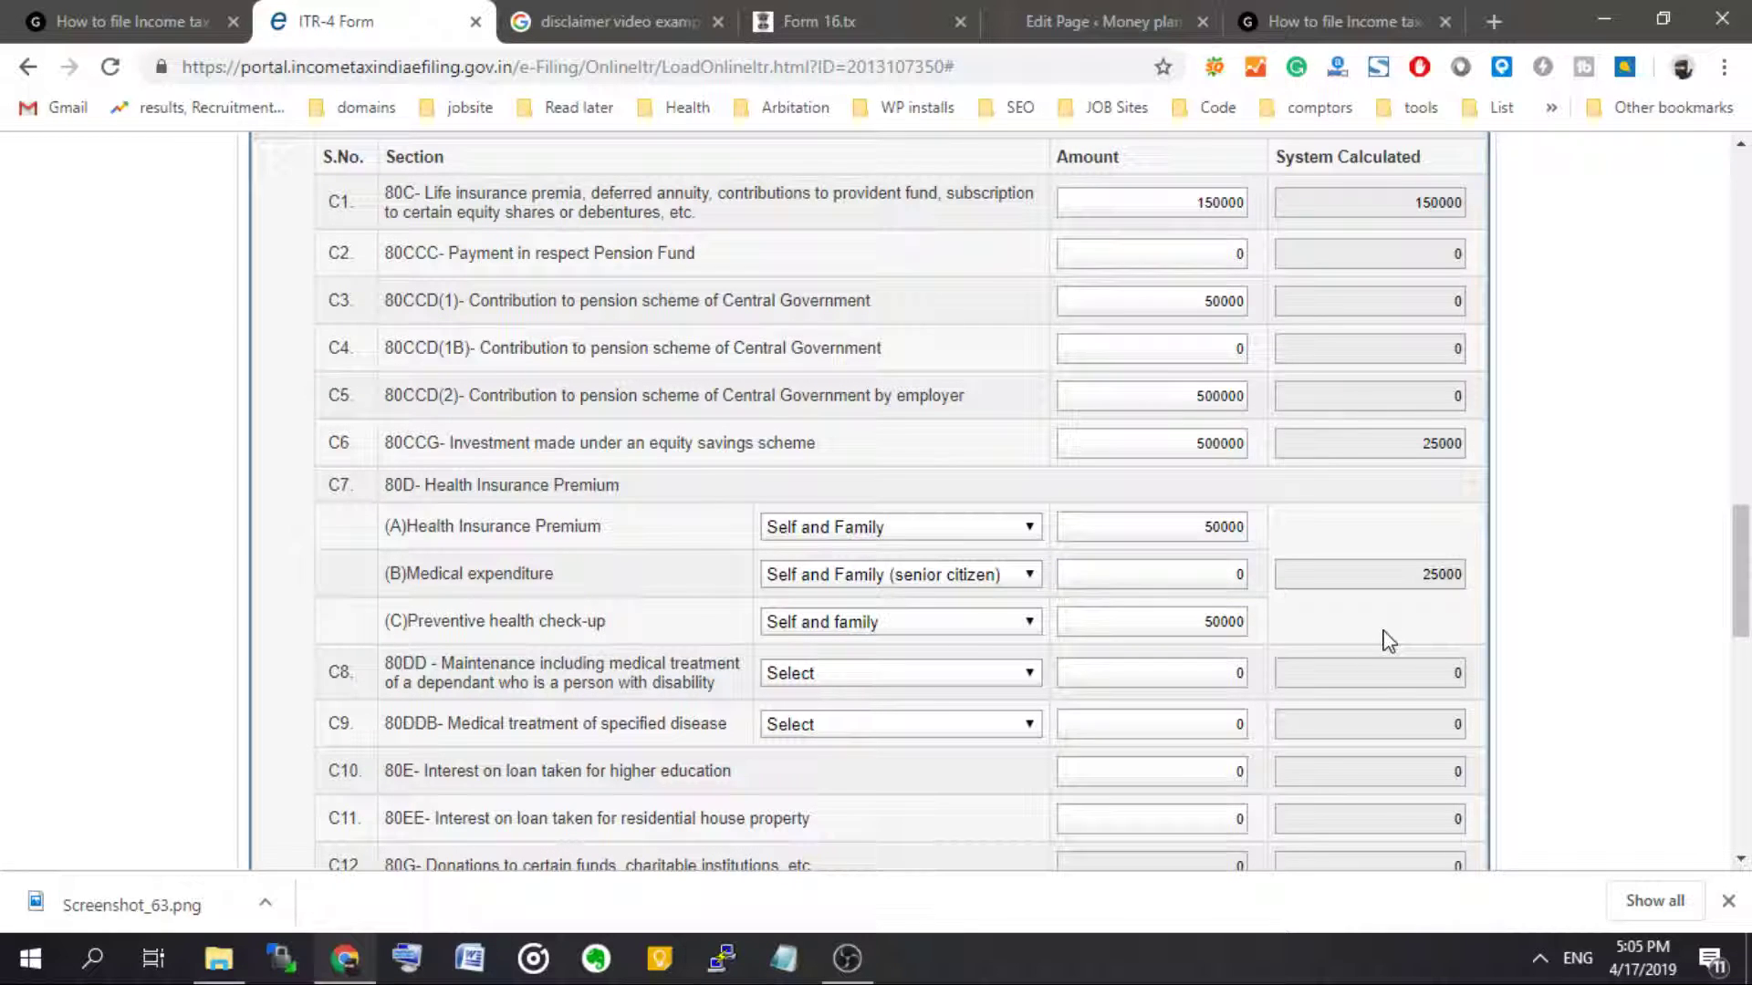
- Change the 80D preventive health check-up amount (C7 C) to 2000
{"action": "left_click", "coordinate": [1198, 620]}
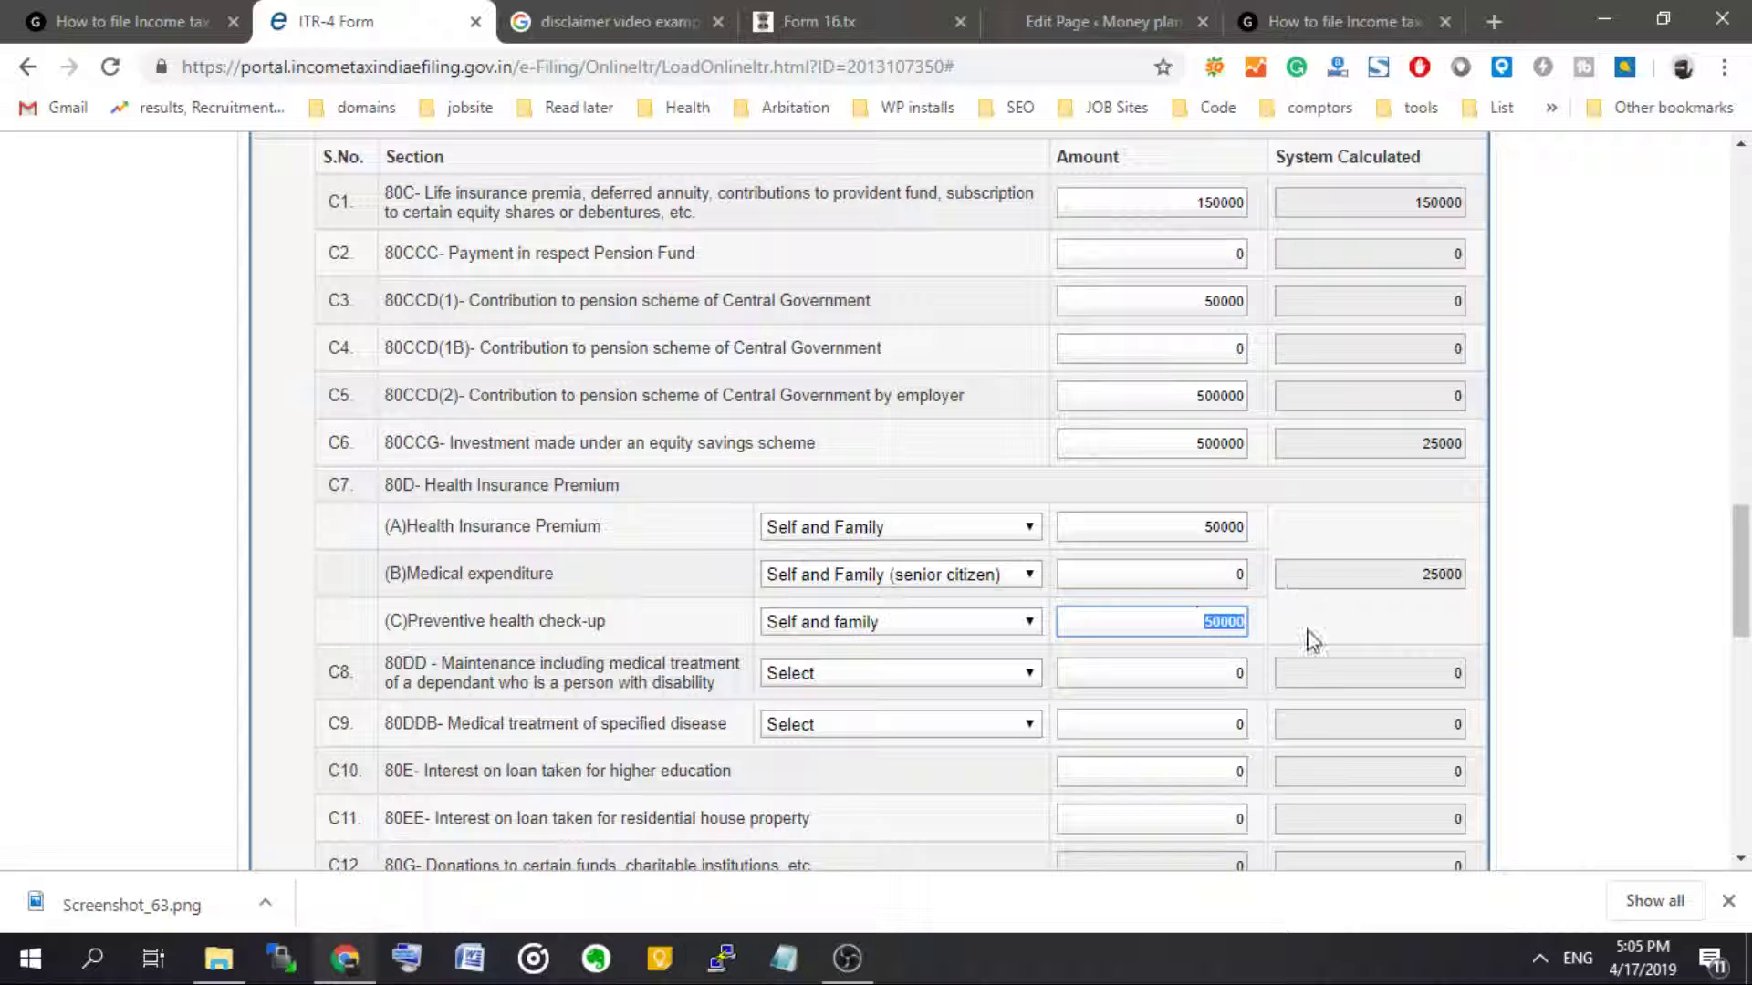
{"action": "left_click", "coordinate": [1246, 616]}
{"action": "double_click", "coordinate": [1247, 616]}
{"action": "type", "text": "2000"}
{"action": "left_click", "coordinate": [1346, 627]}
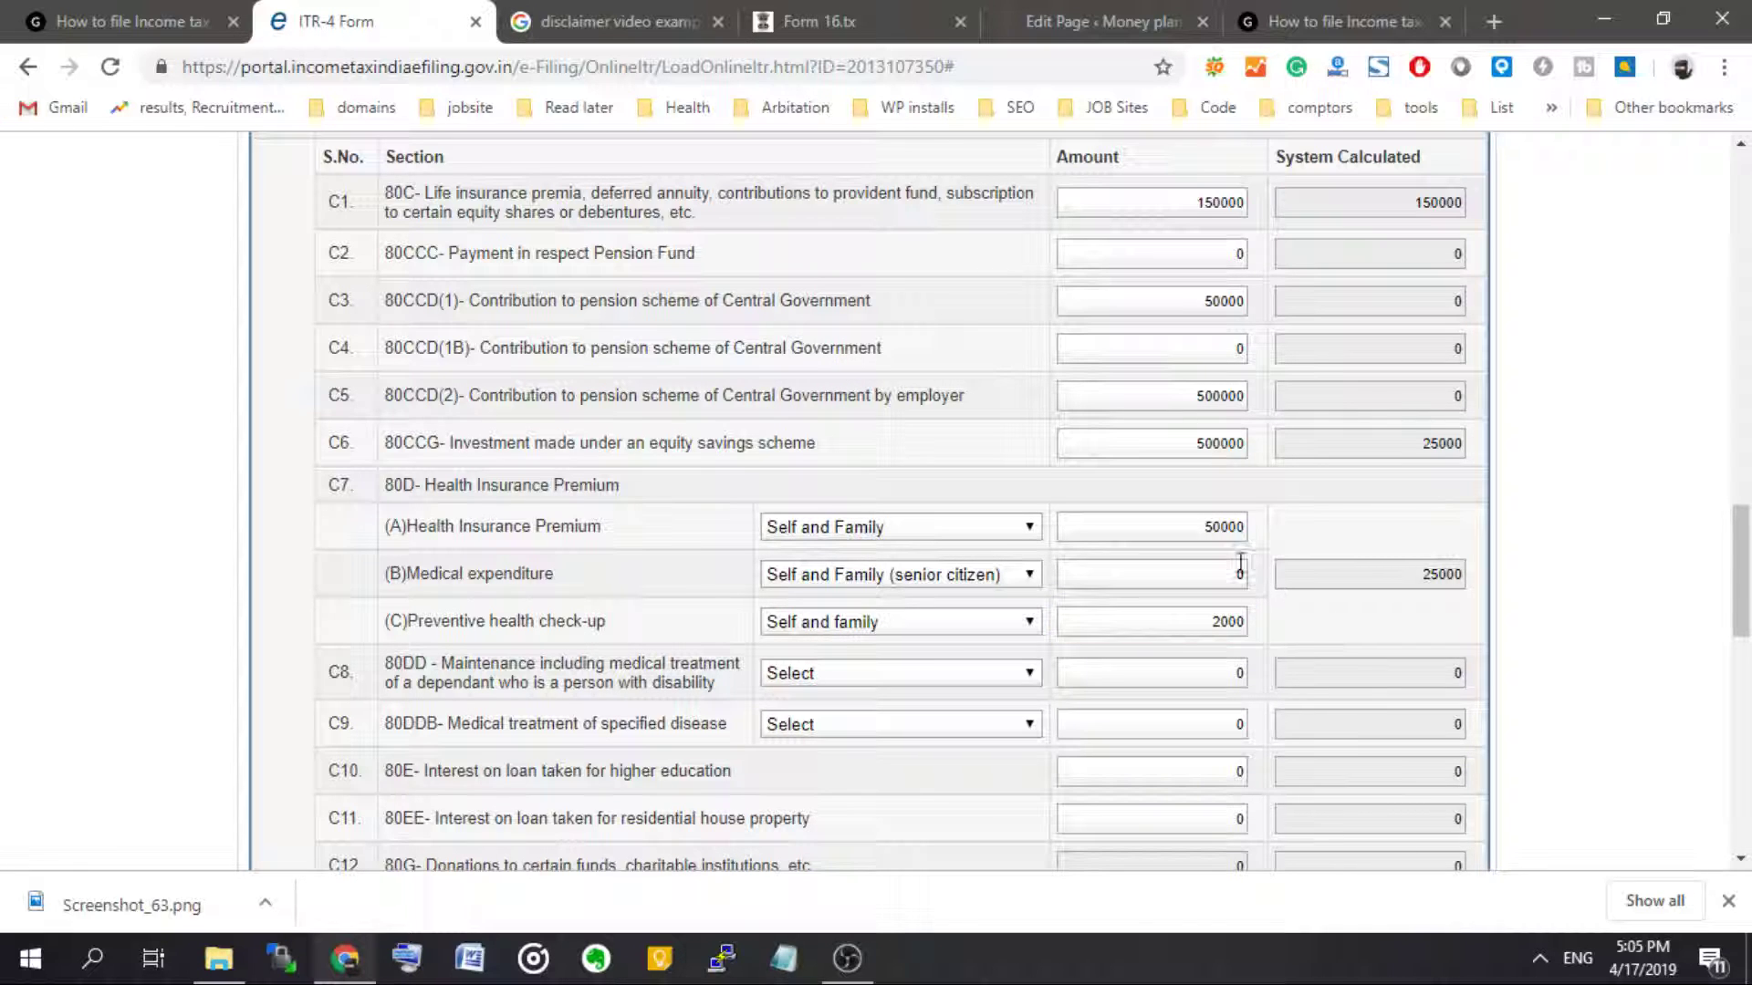
{"action": "left_click", "coordinate": [1237, 533]}
{"action": "left_click", "coordinate": [1203, 570]}
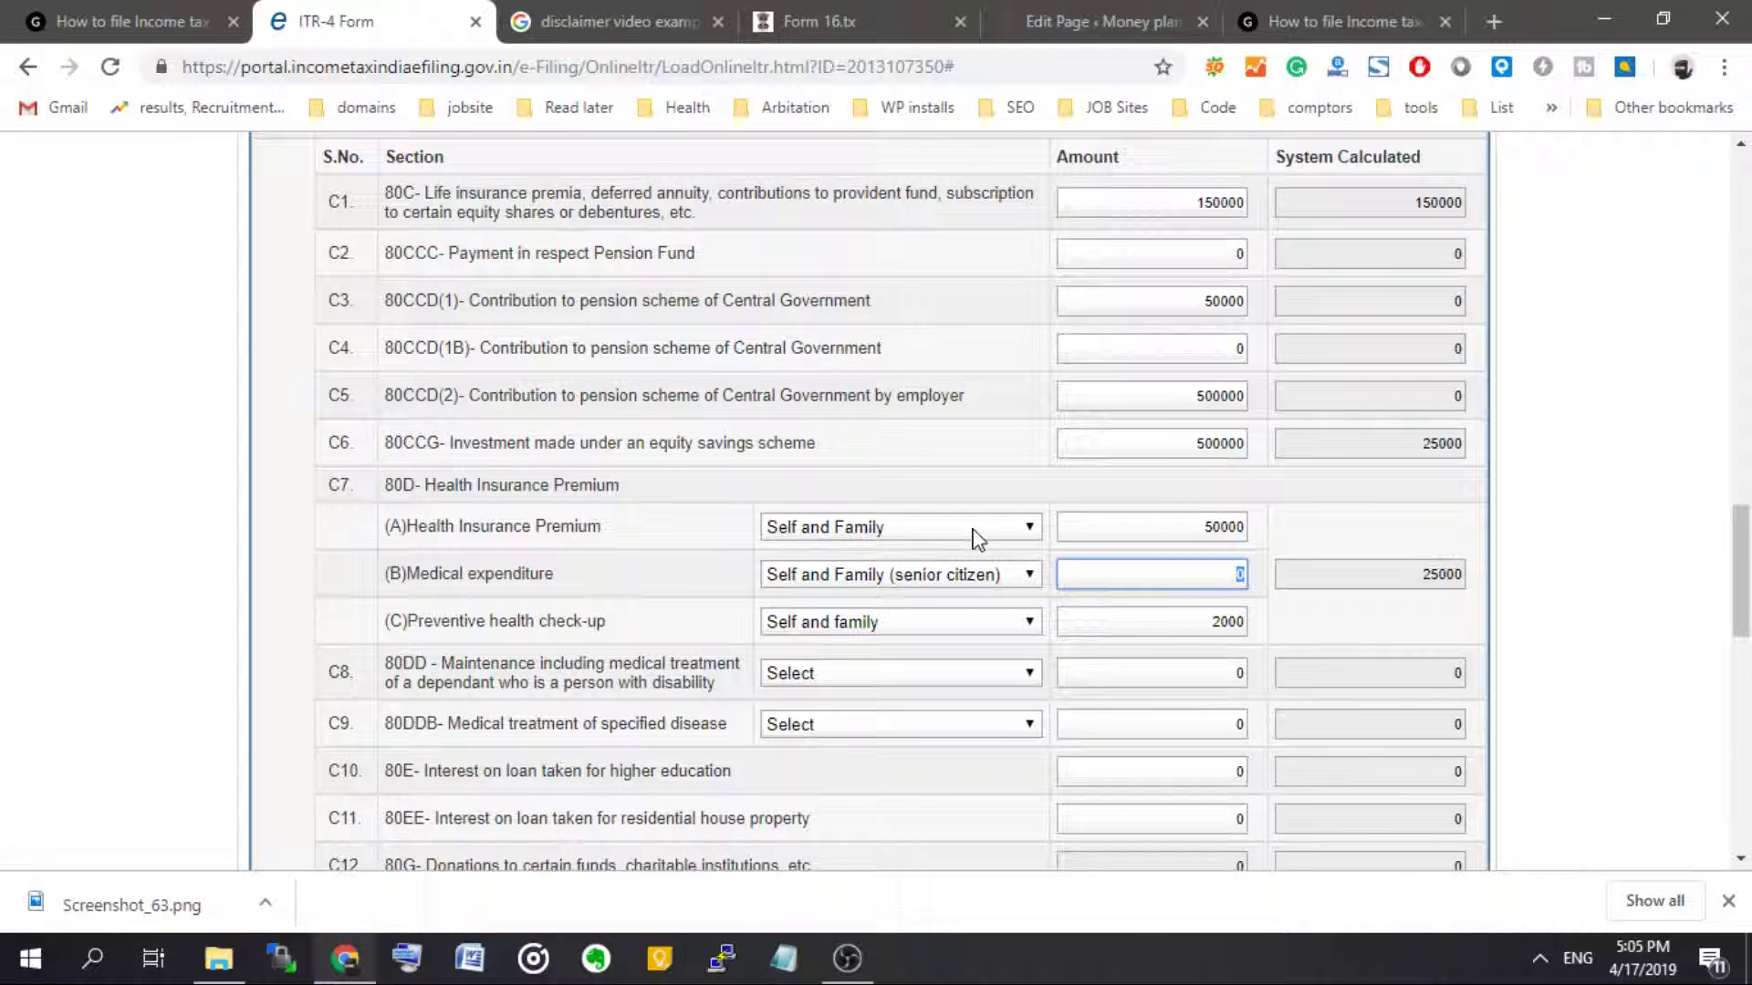
- Enter 50000 as the 80EE interest on loan taken for residential house property (C11)
{"action": "scroll", "coordinate": [1012, 570], "scroll_direction": "down", "scroll_amount": 1}
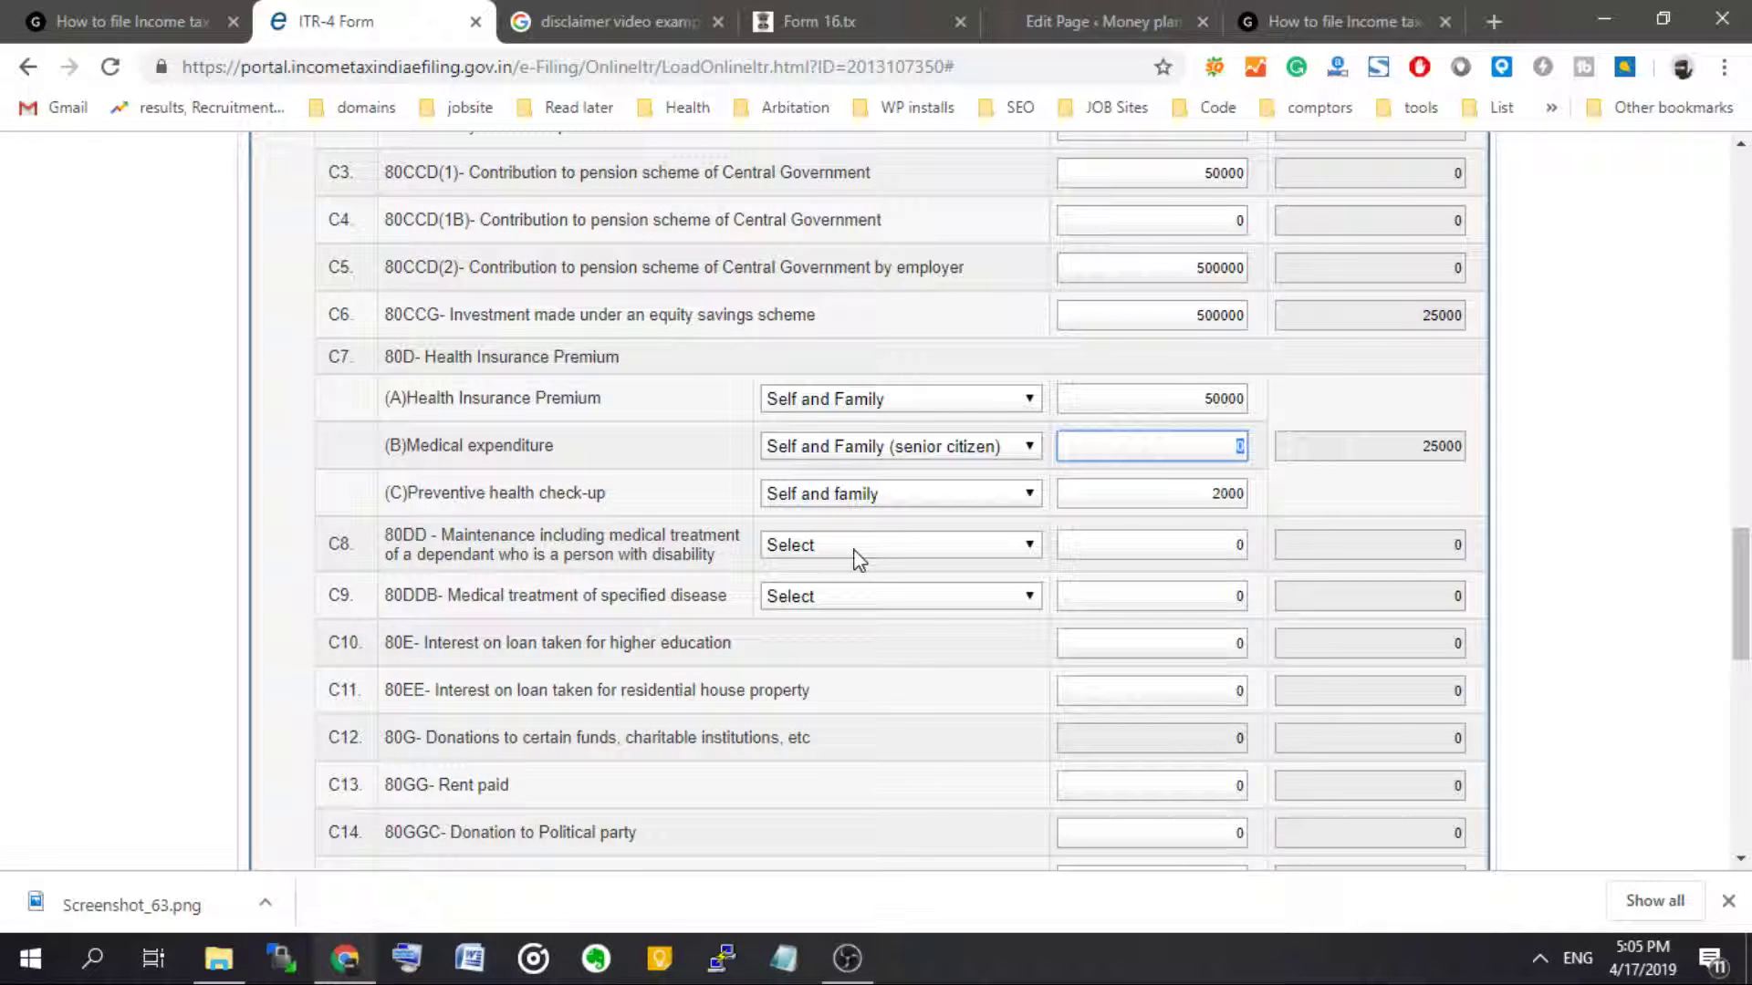
{"action": "scroll", "coordinate": [567, 584], "scroll_direction": "down", "scroll_amount": 2}
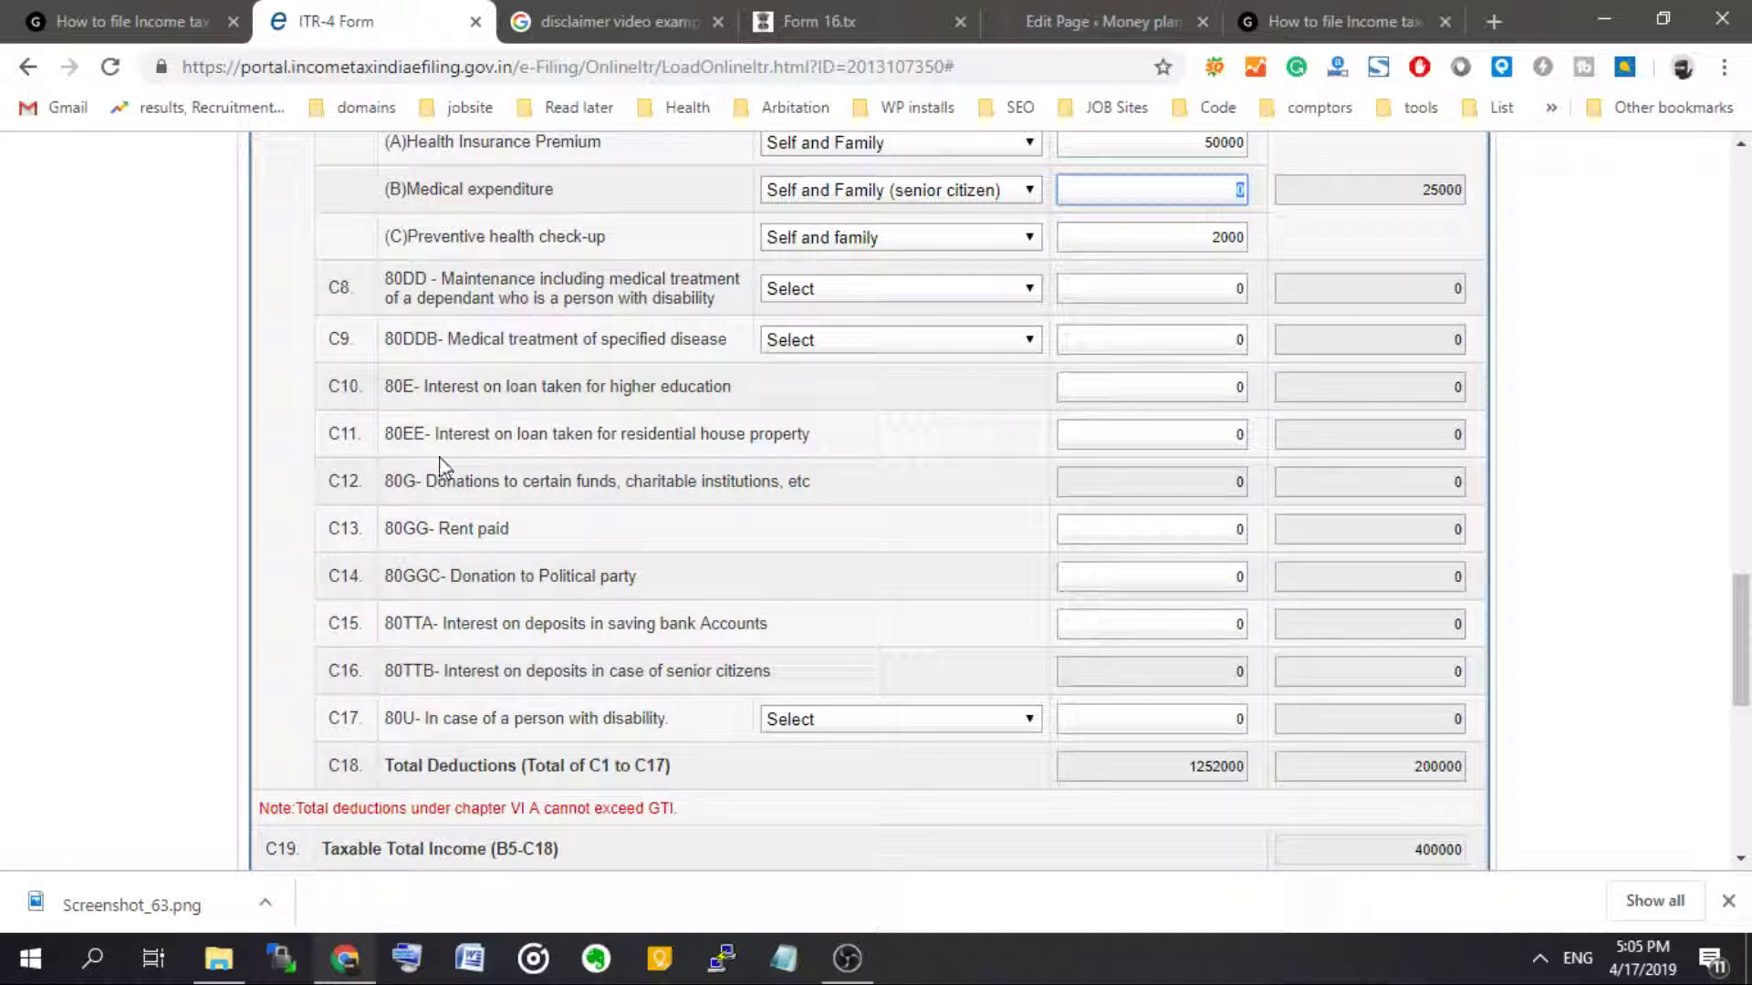
{"action": "left_click", "coordinate": [1183, 427]}
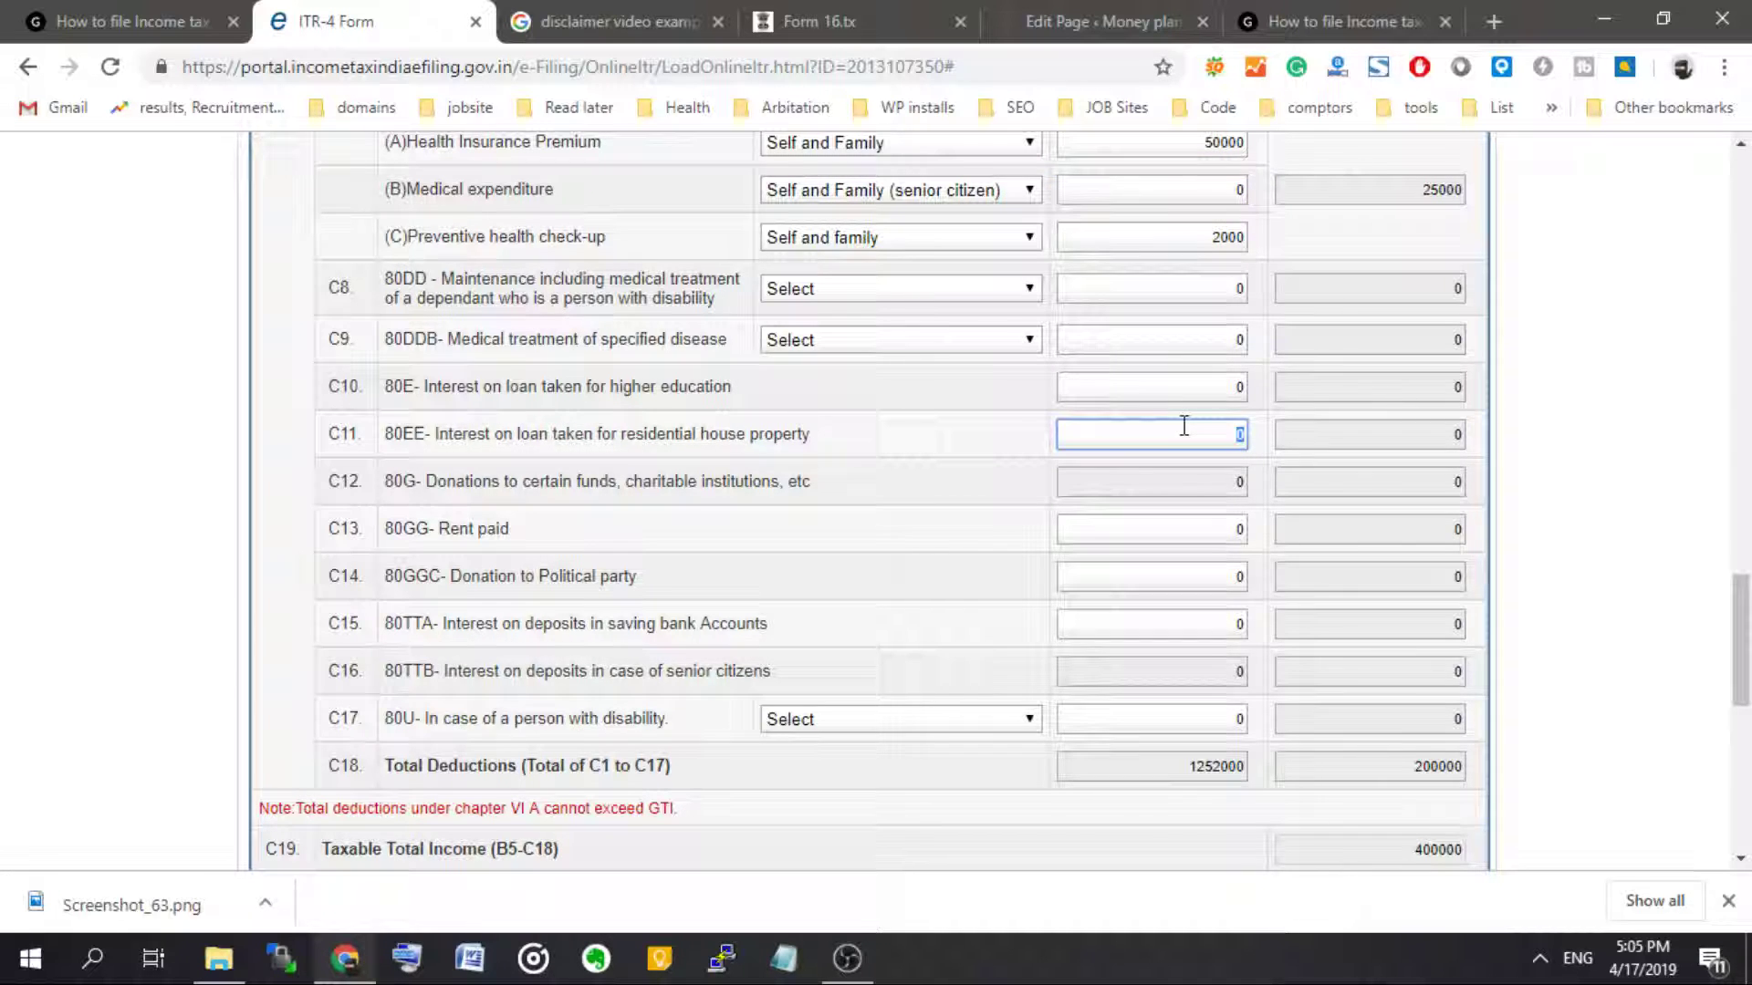
{"action": "type", "text": "50000"}
{"action": "left_click", "coordinate": [1073, 471]}
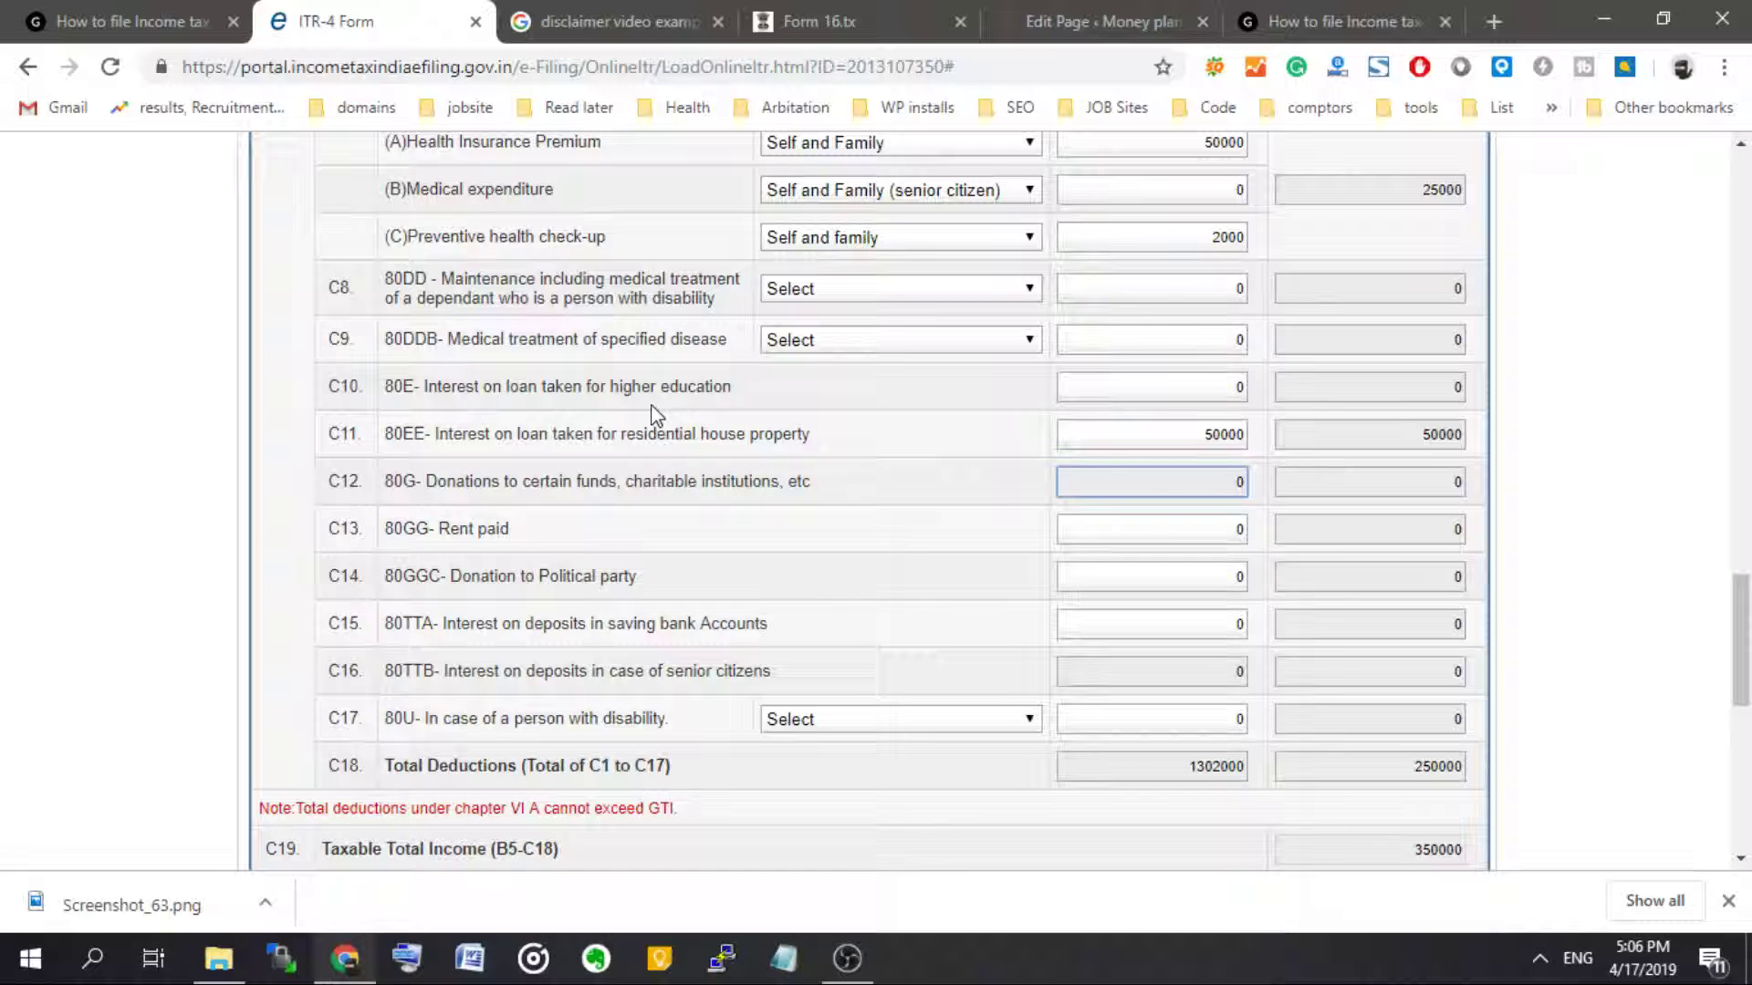
- Enter 72000 as the 80GG rent paid (C13)
{"action": "left_click", "coordinate": [1192, 529]}
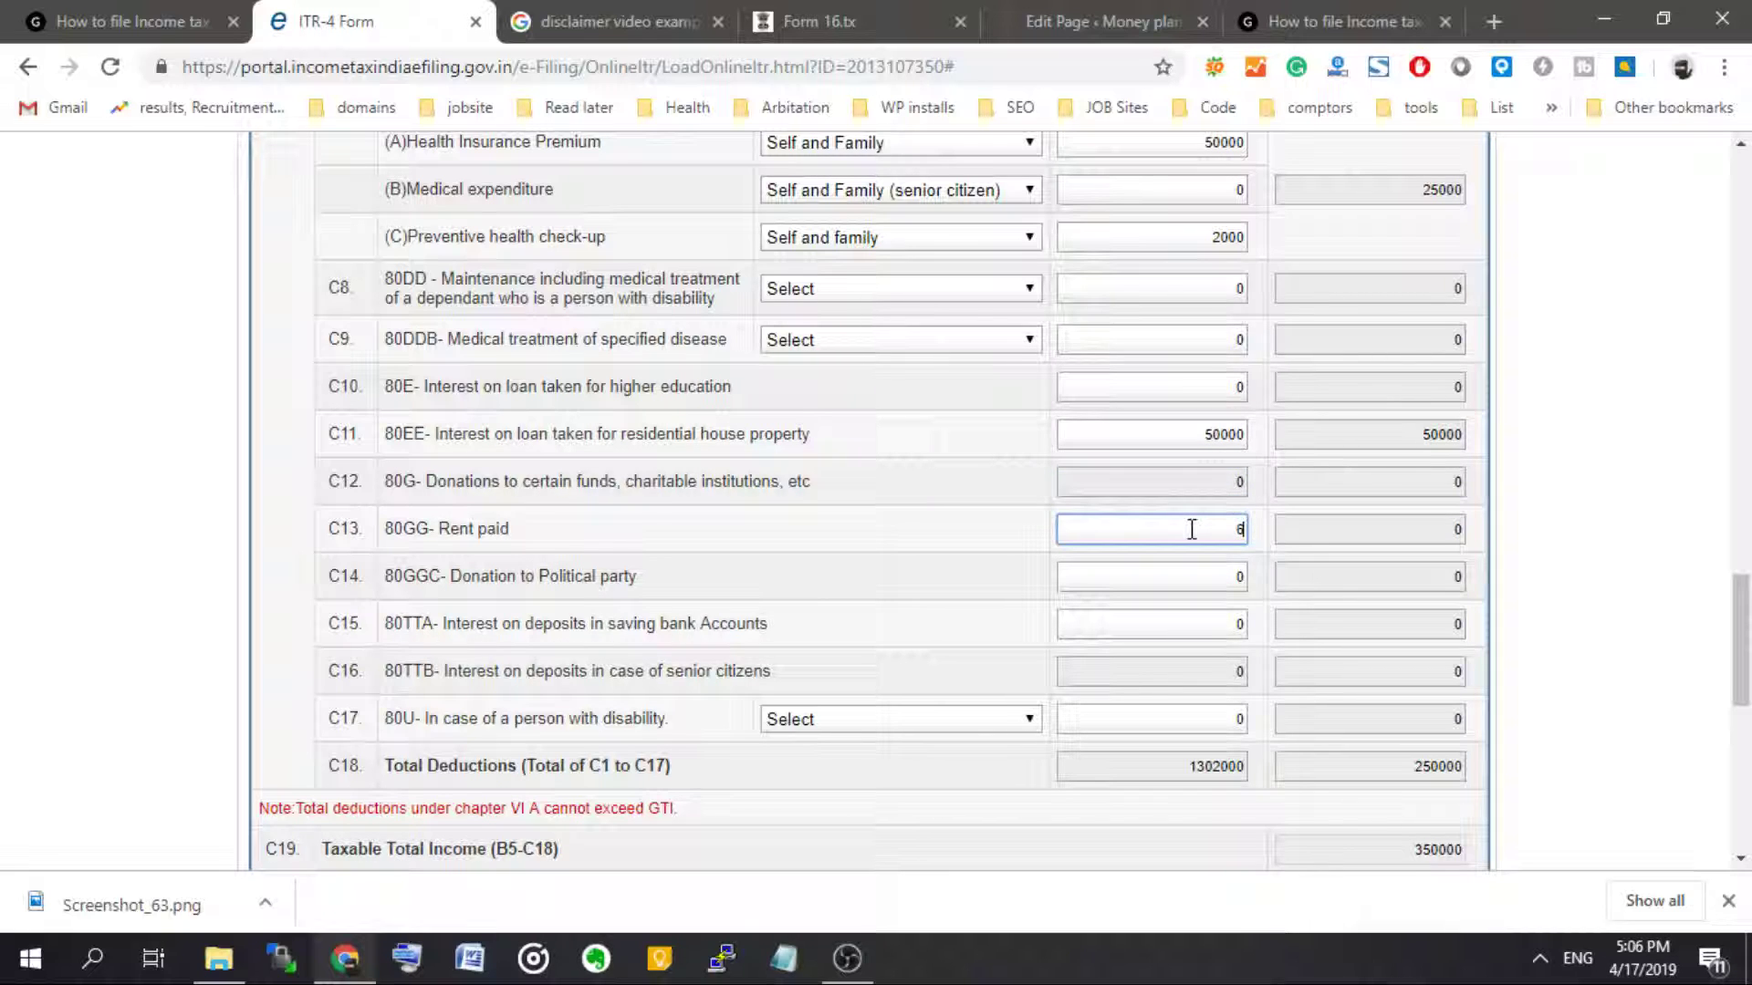
{"action": "type", "text": "6000"}
{"action": "key", "text": "ctrl+a"}
{"action": "type", "text": "72000"}
{"action": "left_click", "coordinate": [1008, 601]}
- Review the taxable total income (C19) and the Part D tax computations down to total tax, fee and interest (D12)
{"action": "scroll", "coordinate": [1010, 602], "scroll_direction": "down", "scroll_amount": 1}
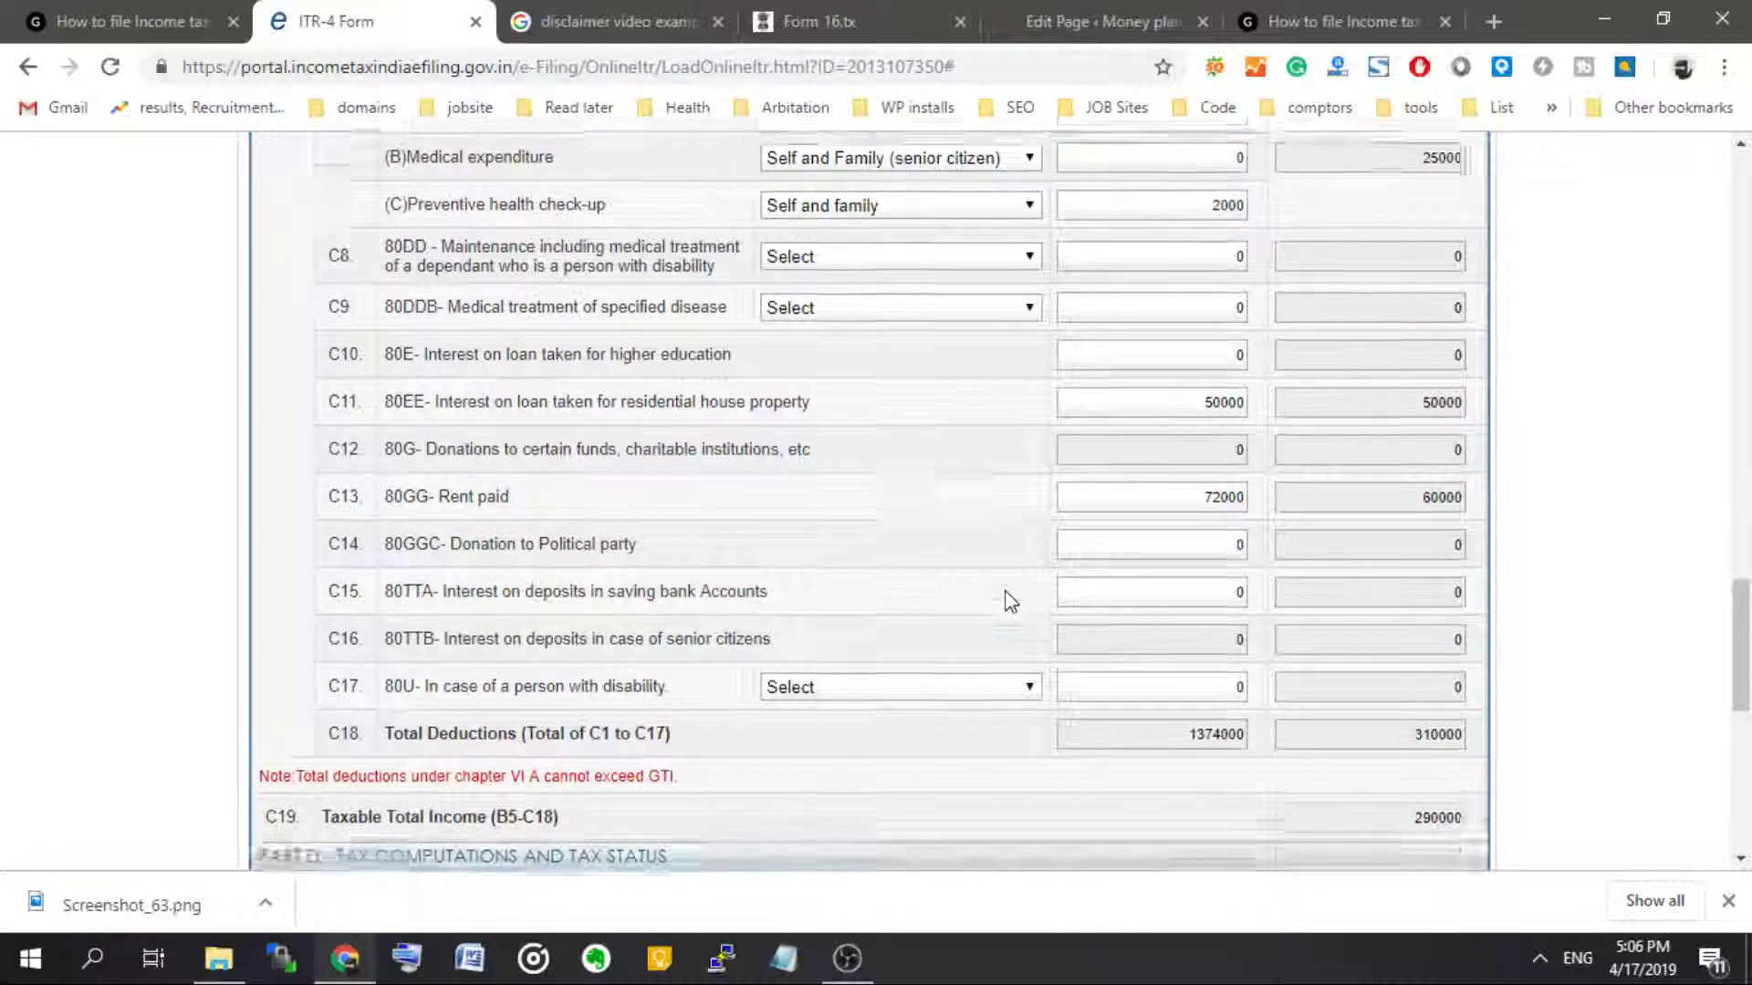
{"action": "scroll", "coordinate": [1010, 603], "scroll_direction": "down", "scroll_amount": 2}
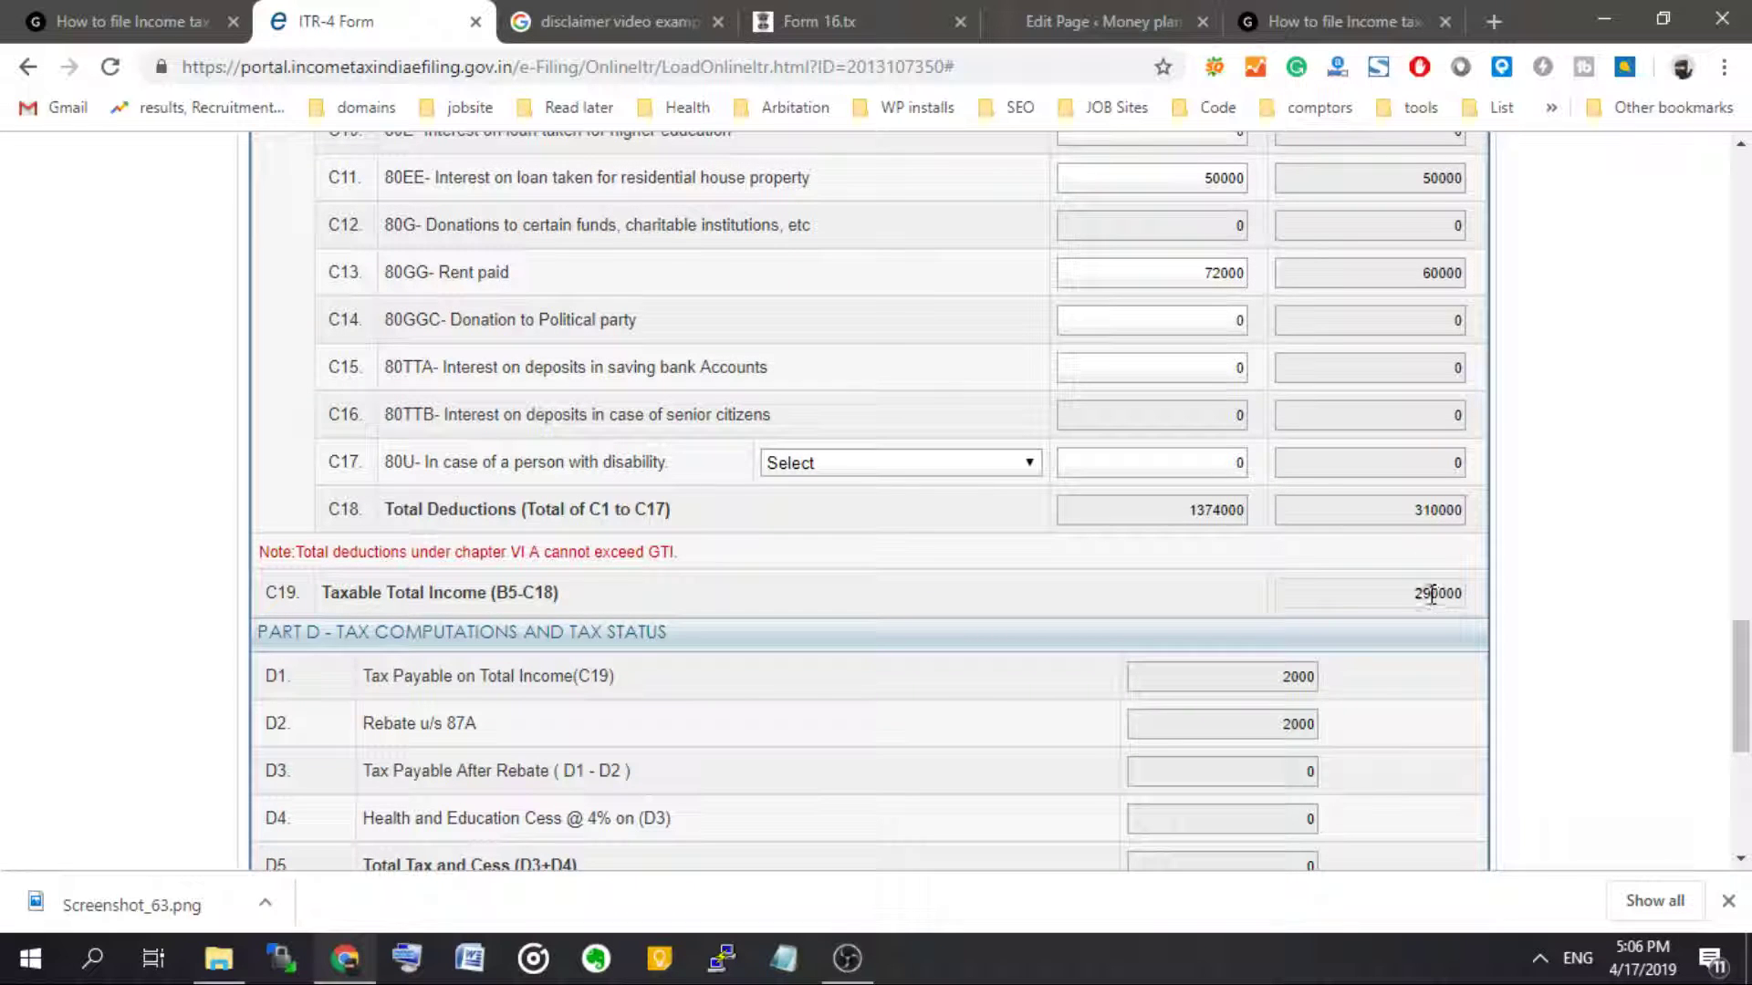
{"action": "left_click_drag", "start_coordinate": [1415, 591], "coordinate": [1465, 587]}
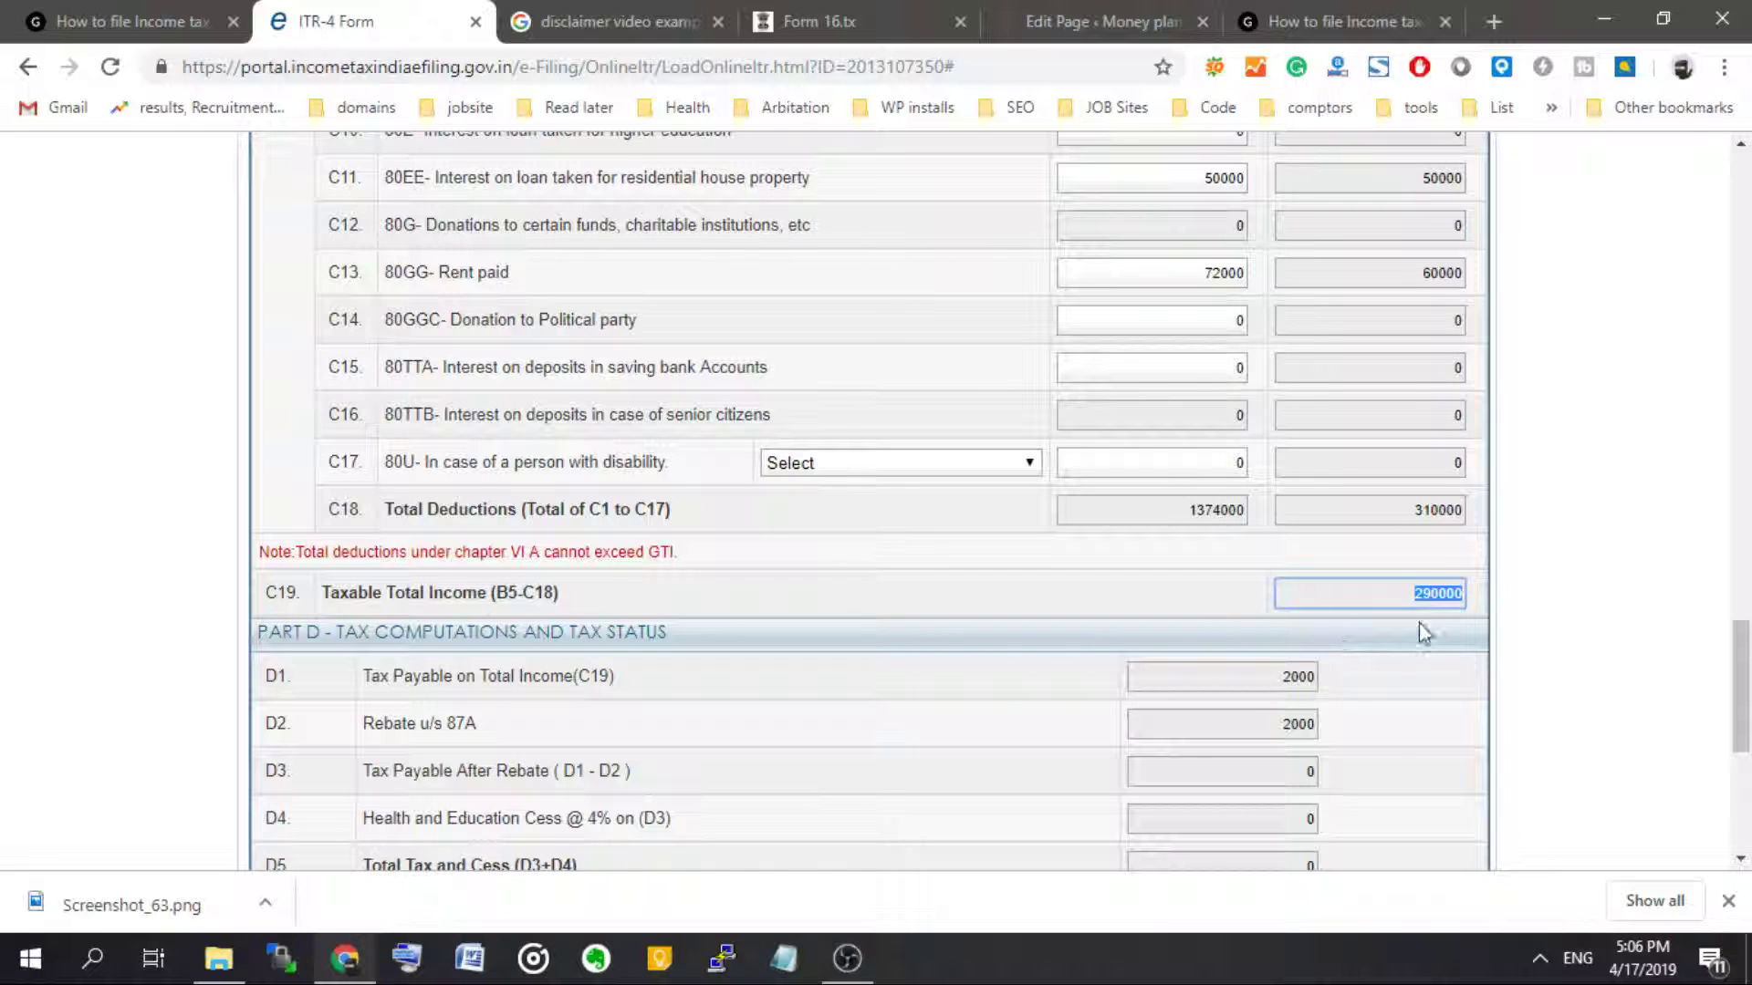
{"action": "left_click", "coordinate": [1429, 603]}
{"action": "scroll", "coordinate": [840, 575], "scroll_direction": "down", "scroll_amount": 6}
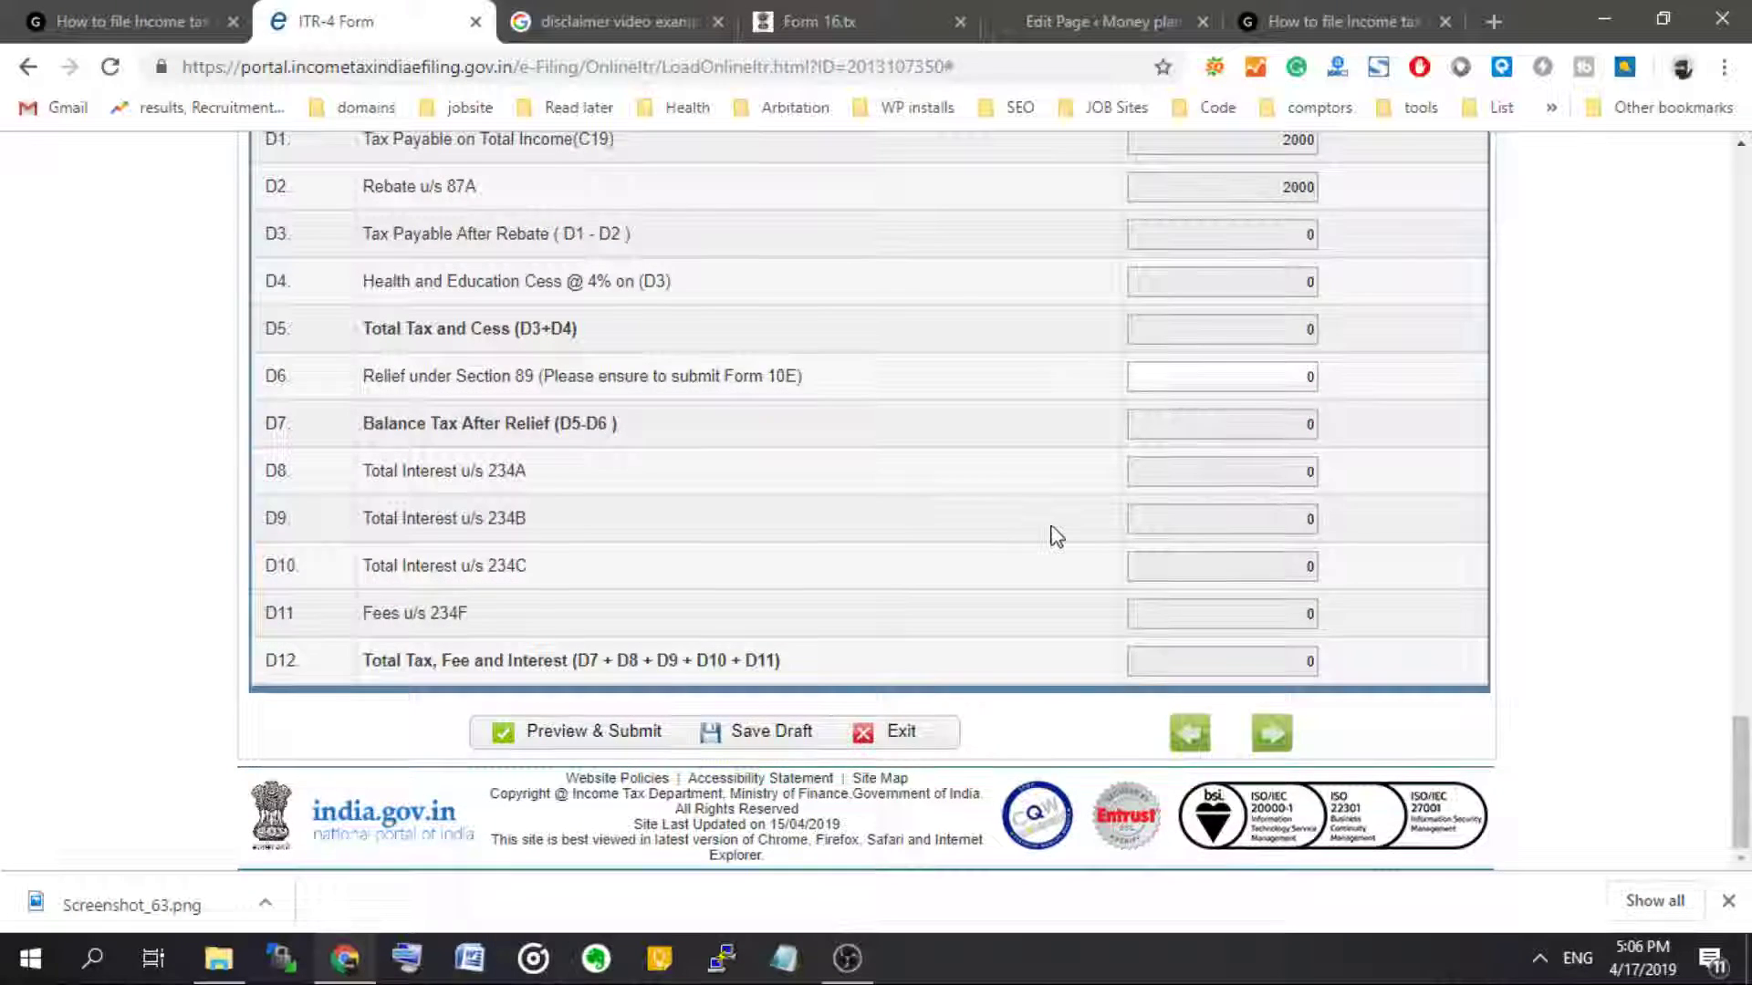
{"action": "scroll", "coordinate": [1056, 537], "scroll_direction": "up", "scroll_amount": 8}
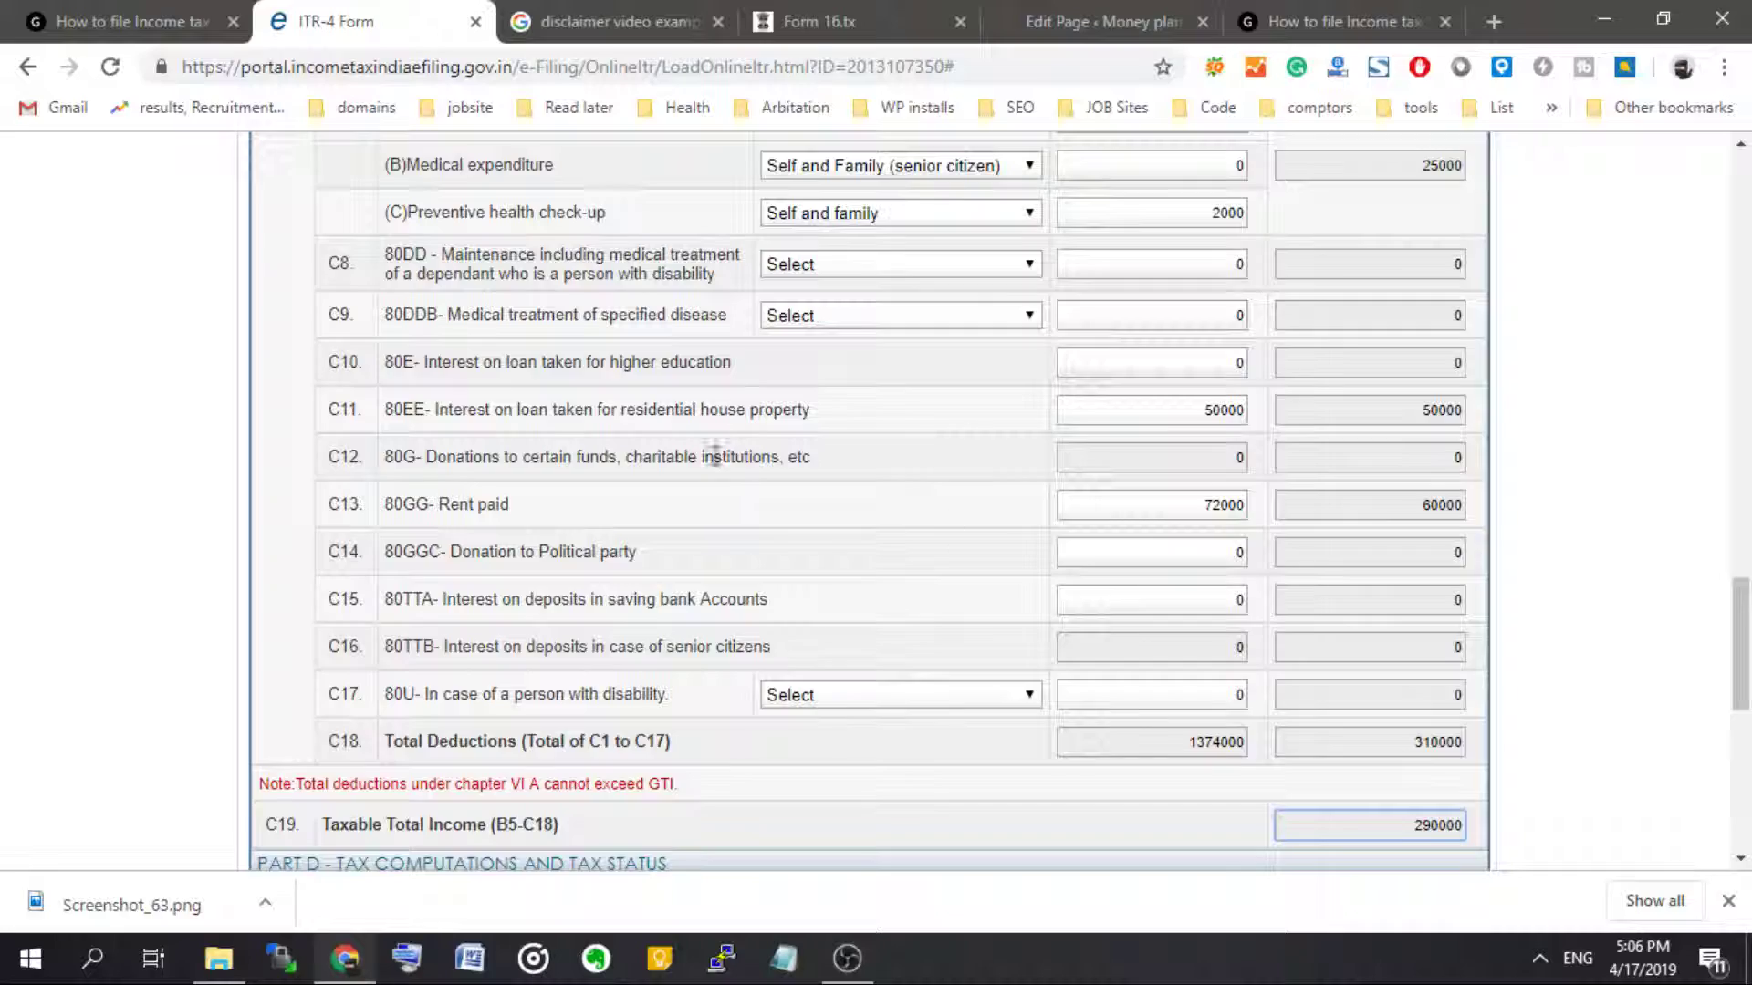
{"action": "scroll", "coordinate": [716, 456], "scroll_direction": "up", "scroll_amount": 20}
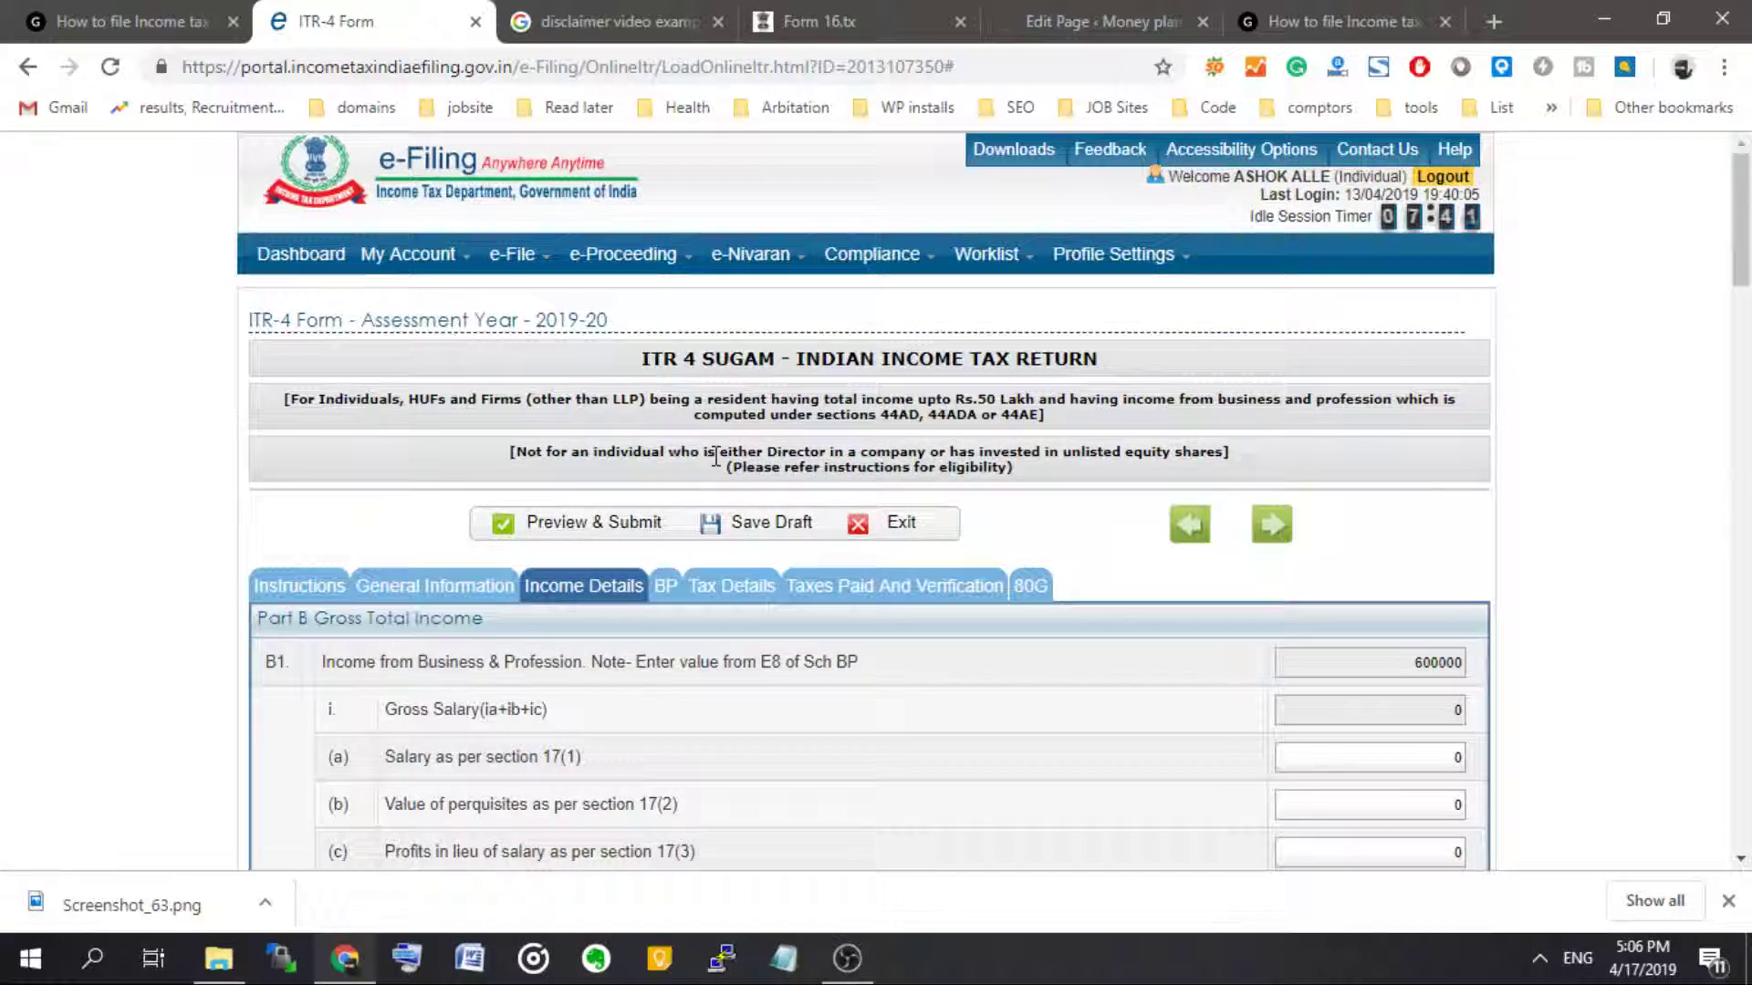
{"action": "scroll", "coordinate": [715, 456], "scroll_direction": "down", "scroll_amount": 10}
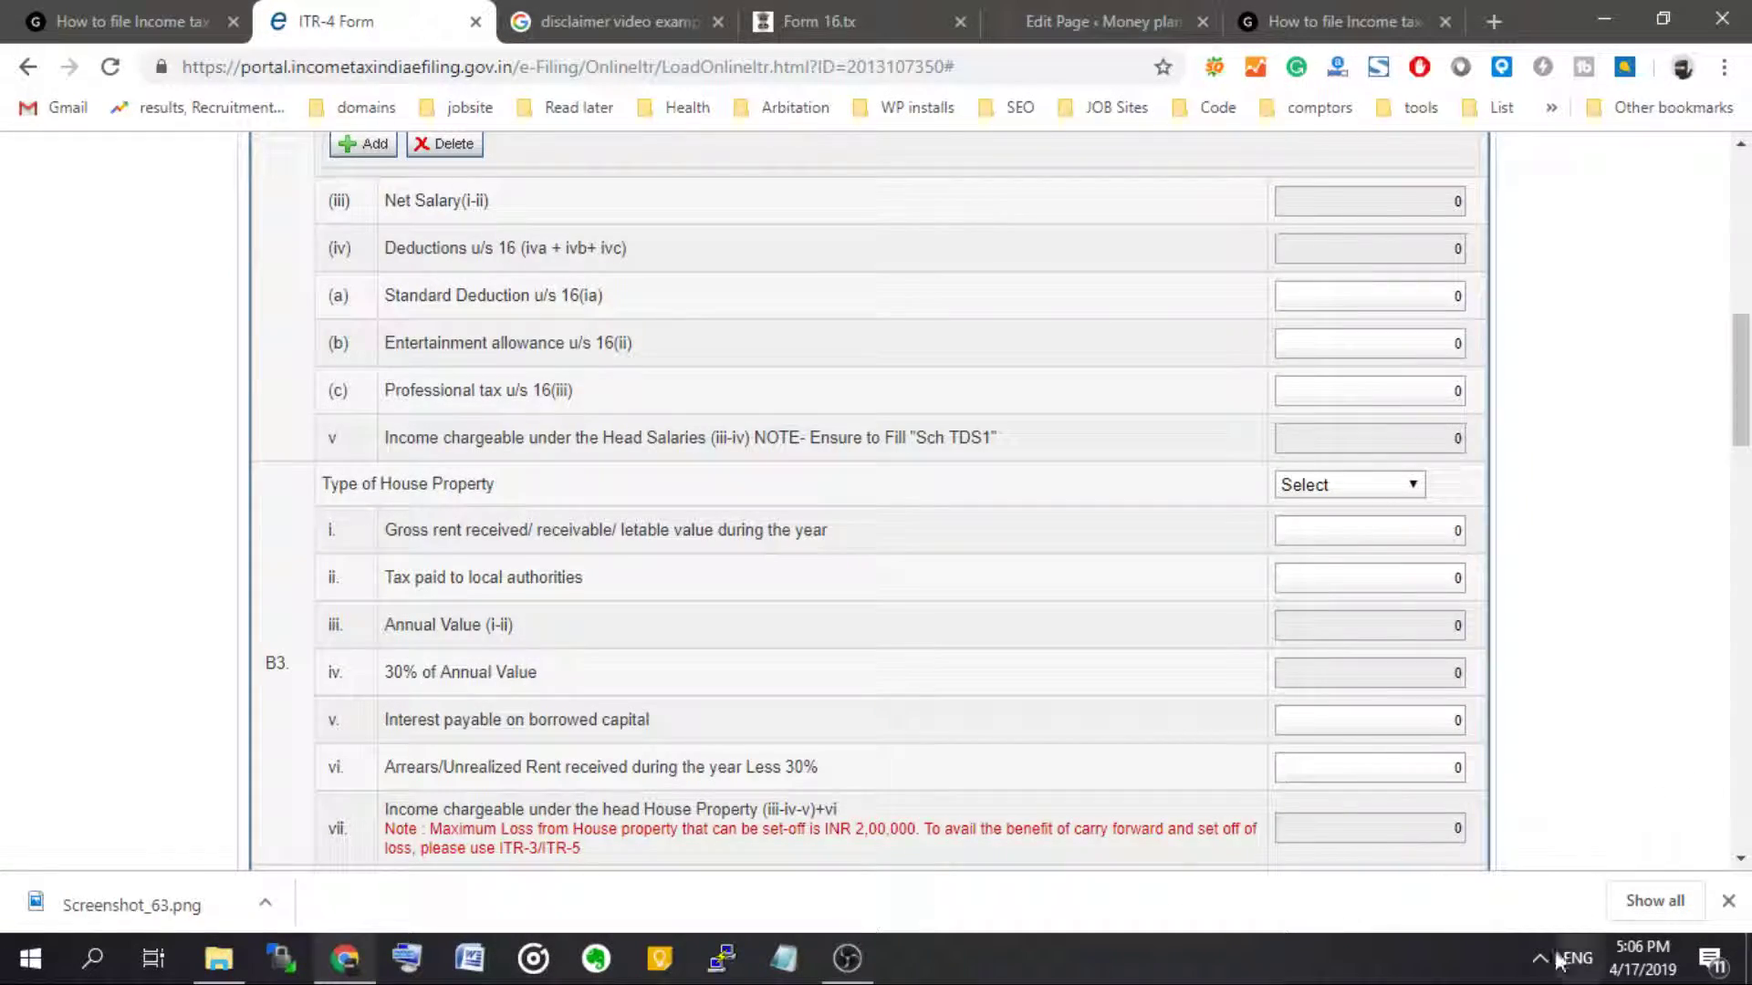
{"action": "left_click", "coordinate": [1556, 959]}
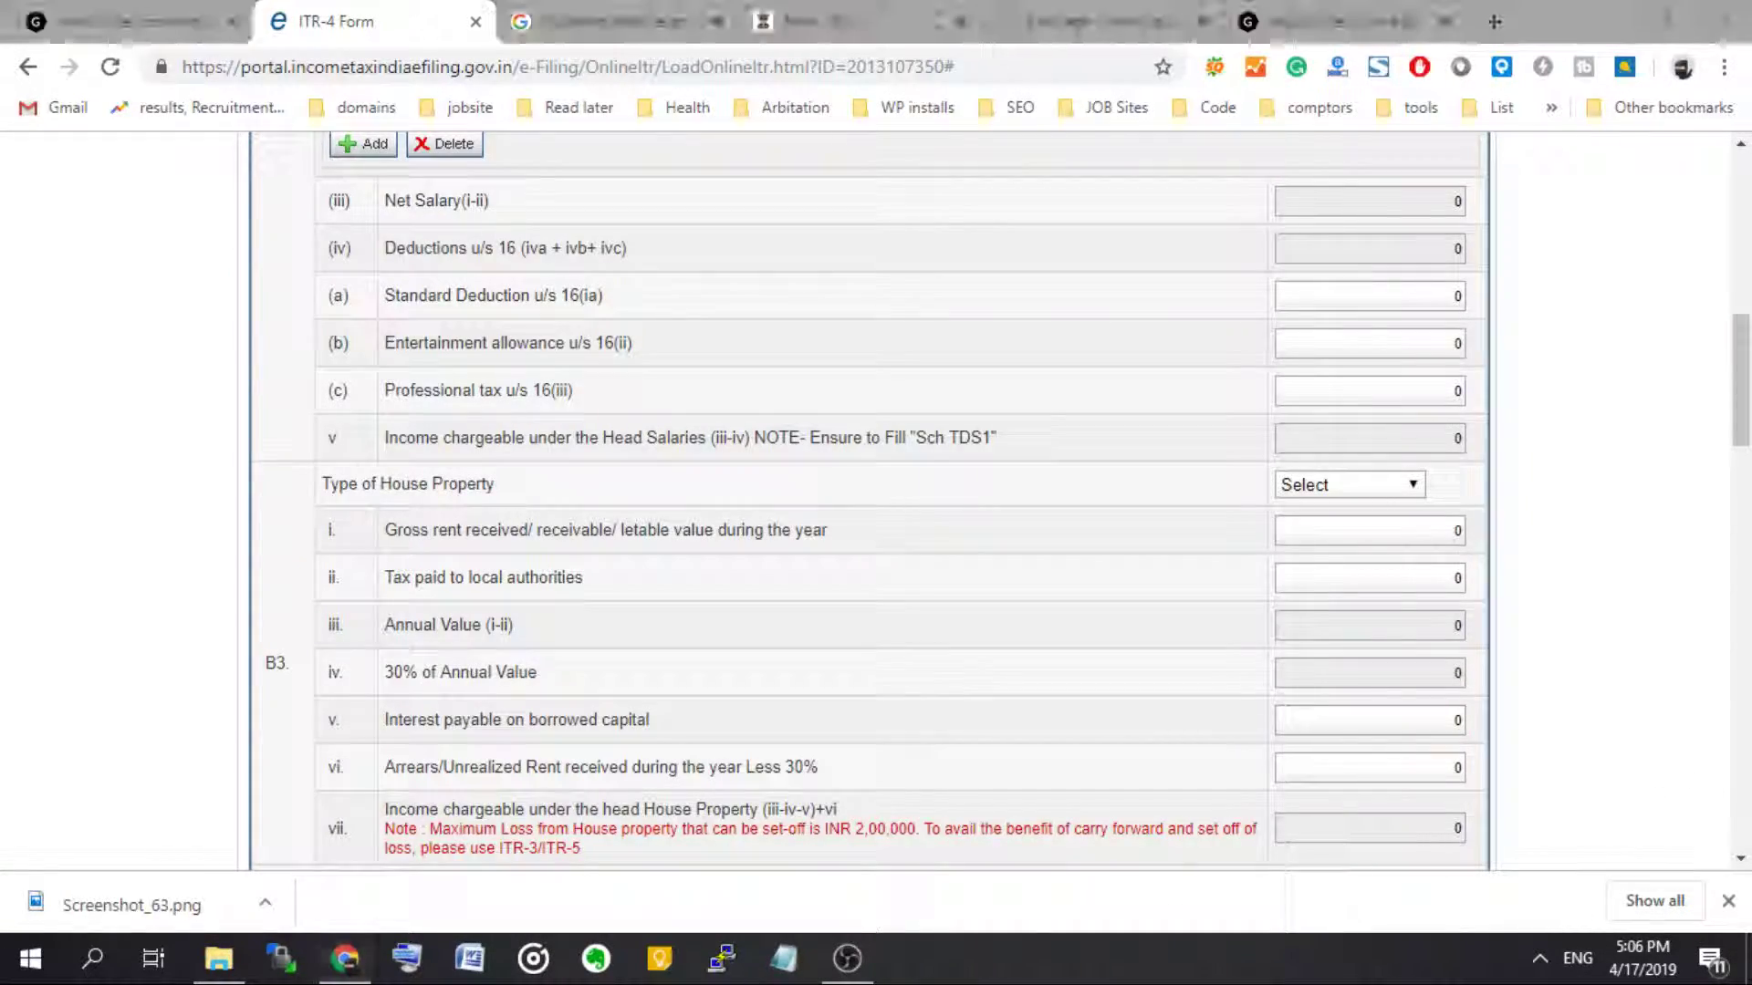
{"action": "left_click", "coordinate": [1540, 960]}
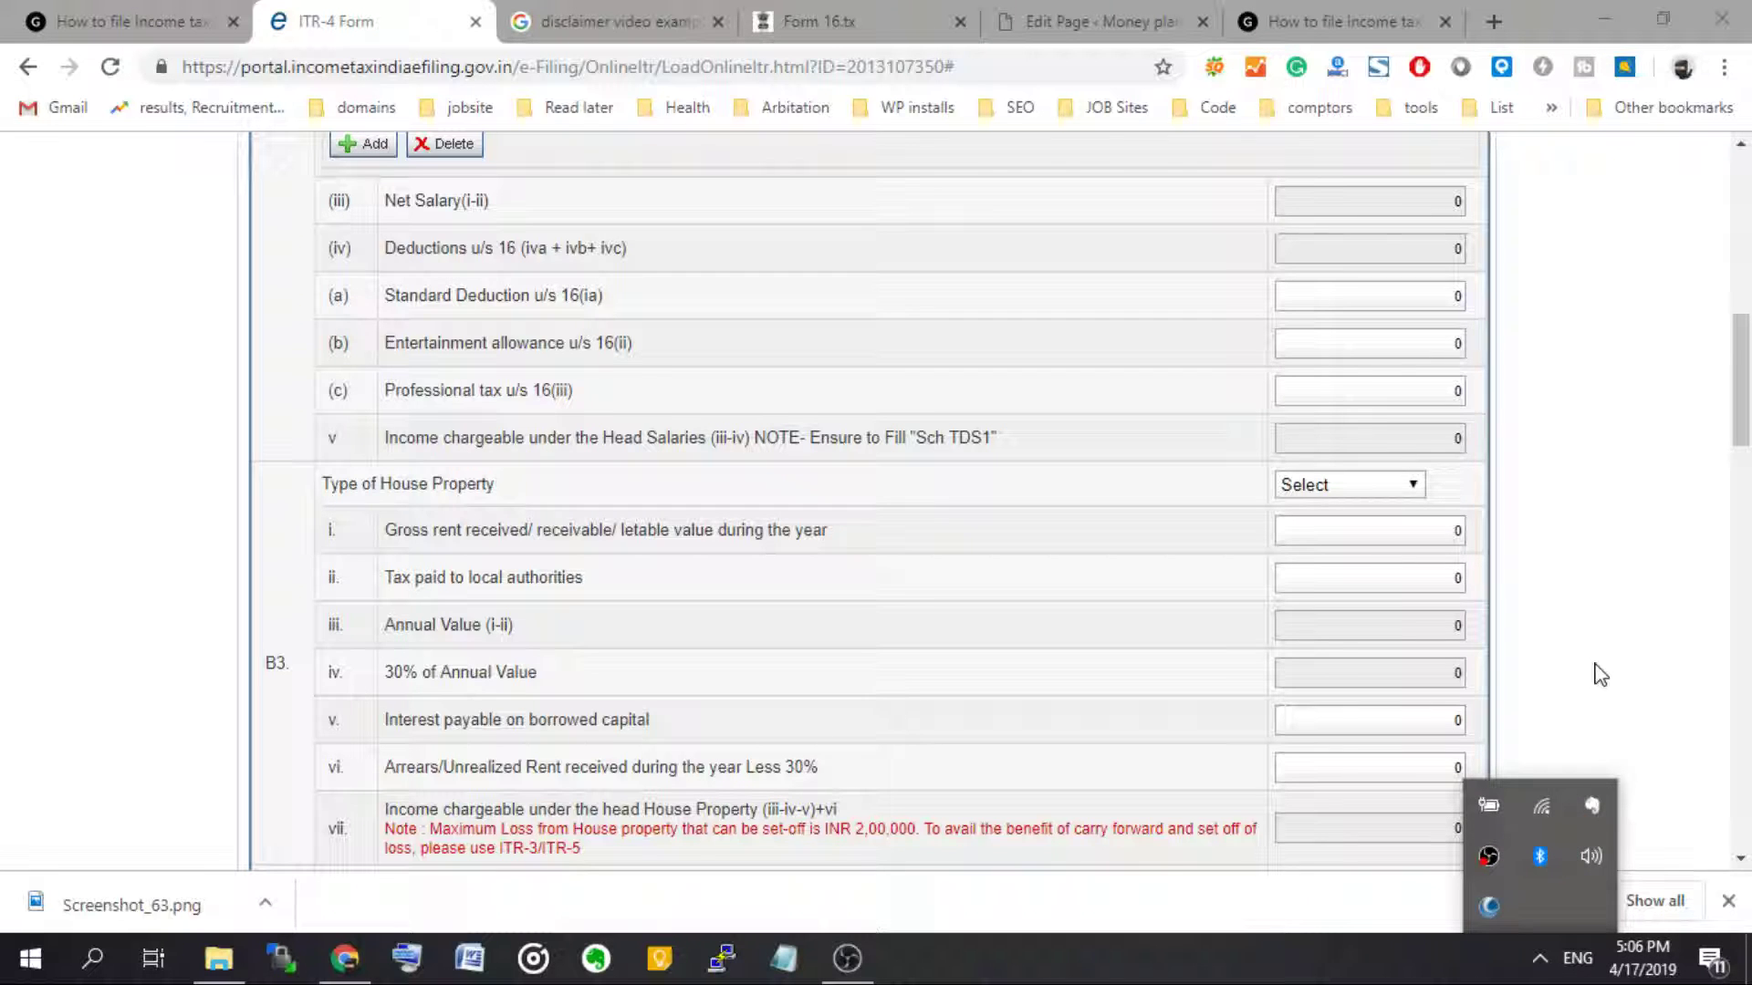